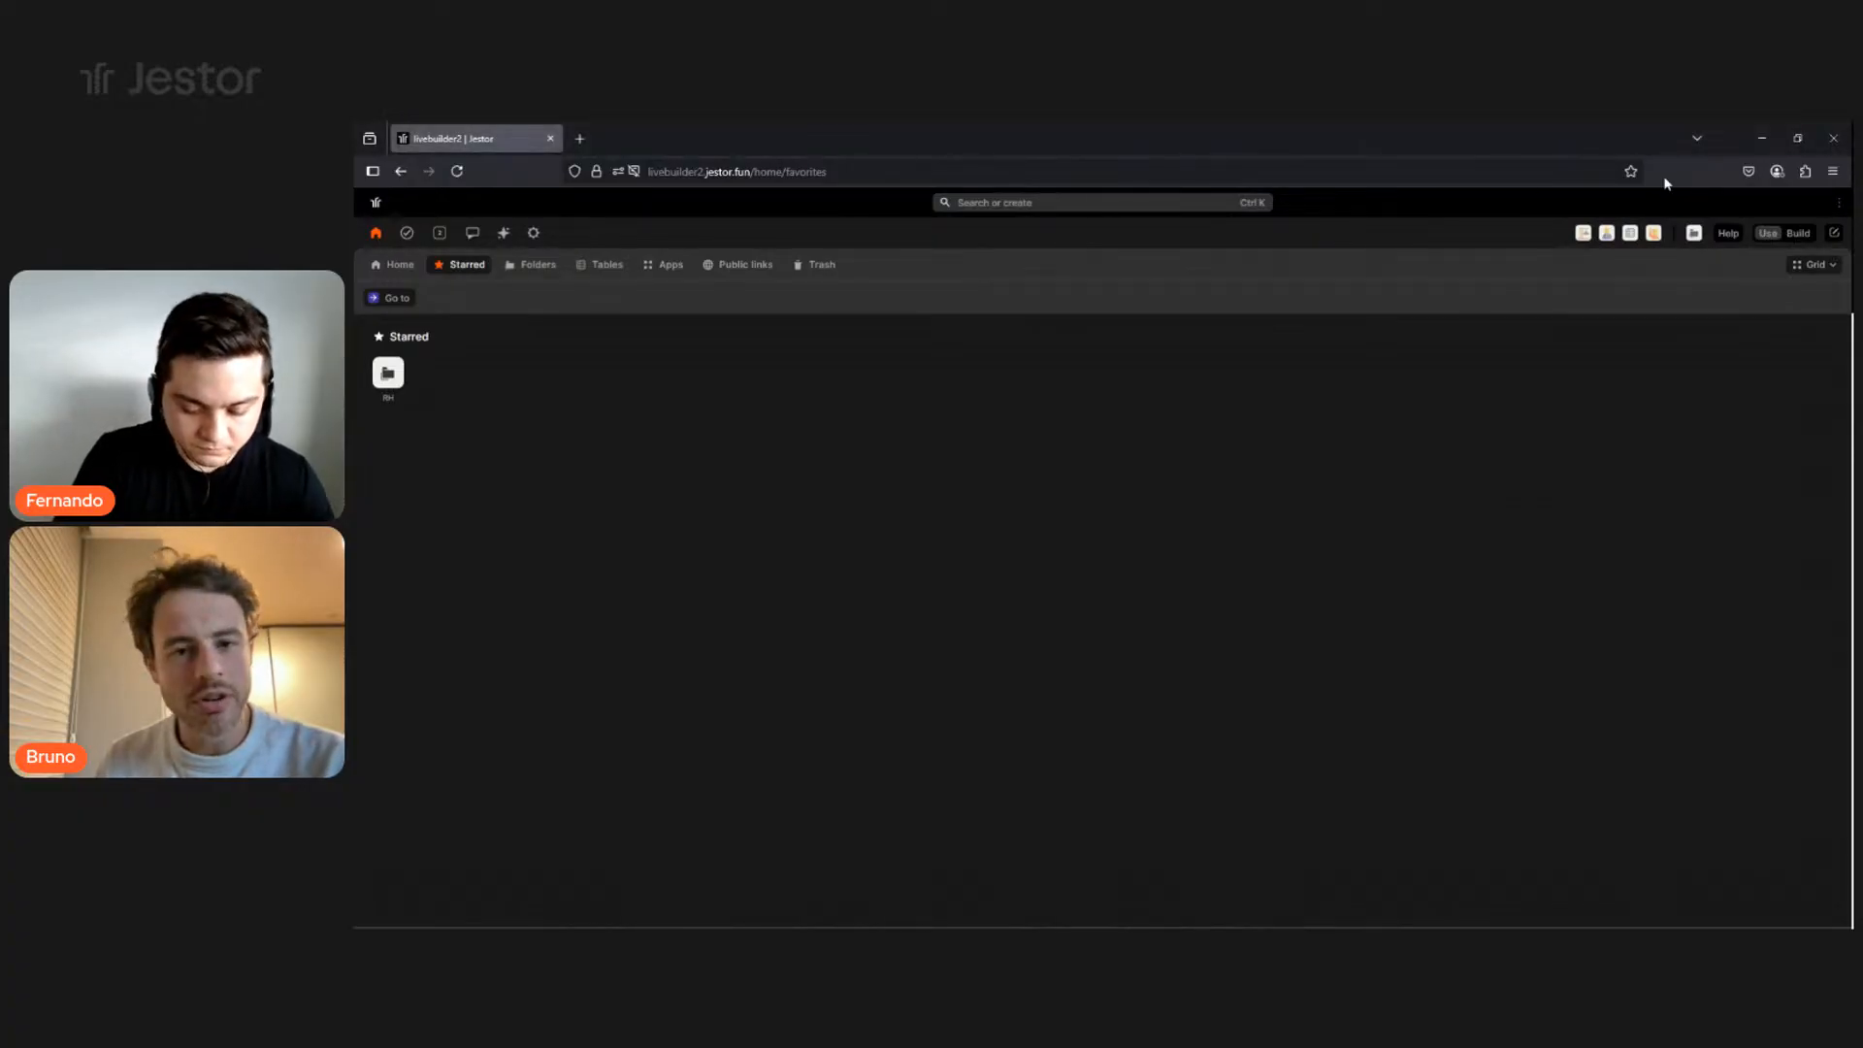
- Switch the browser to full screen and zoom the Jestor Starred page in two steps
{"action": "key", "text": "F11"}
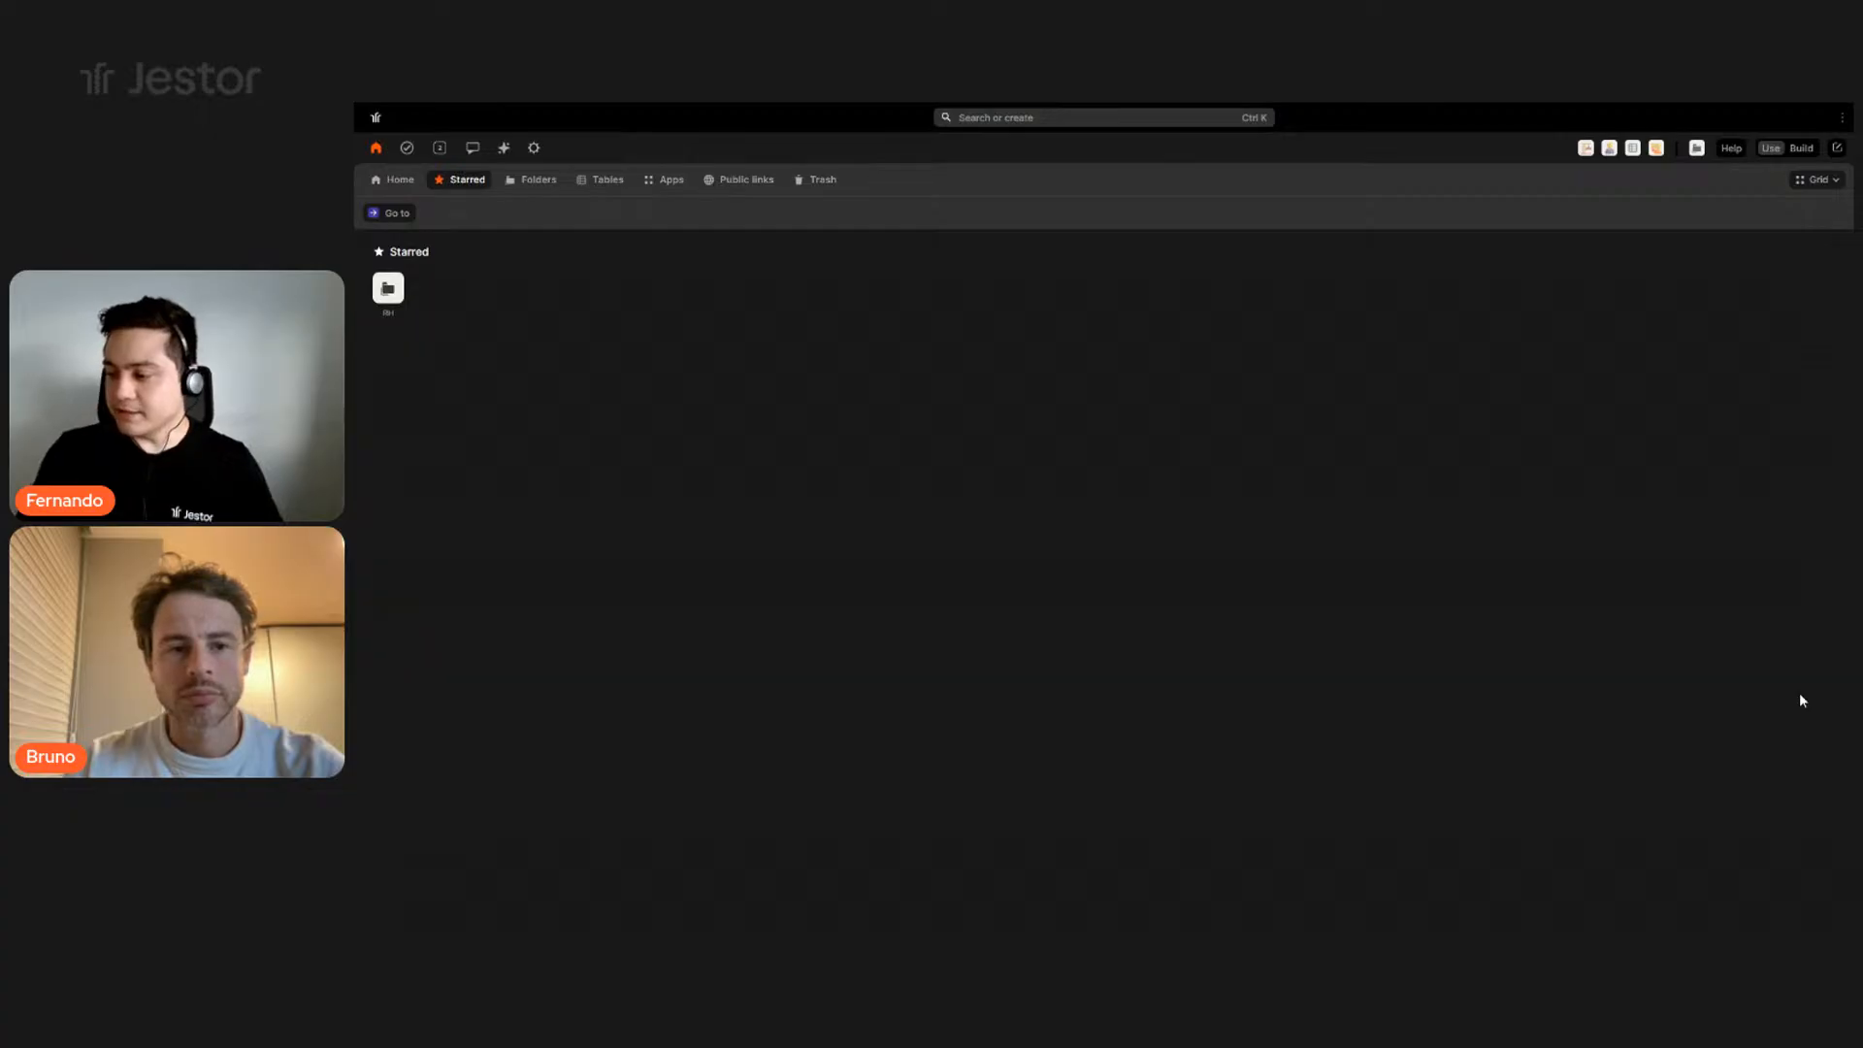
{"action": "key", "text": "ctrl+plus"}
{"action": "key", "text": "ctrl+plus"}
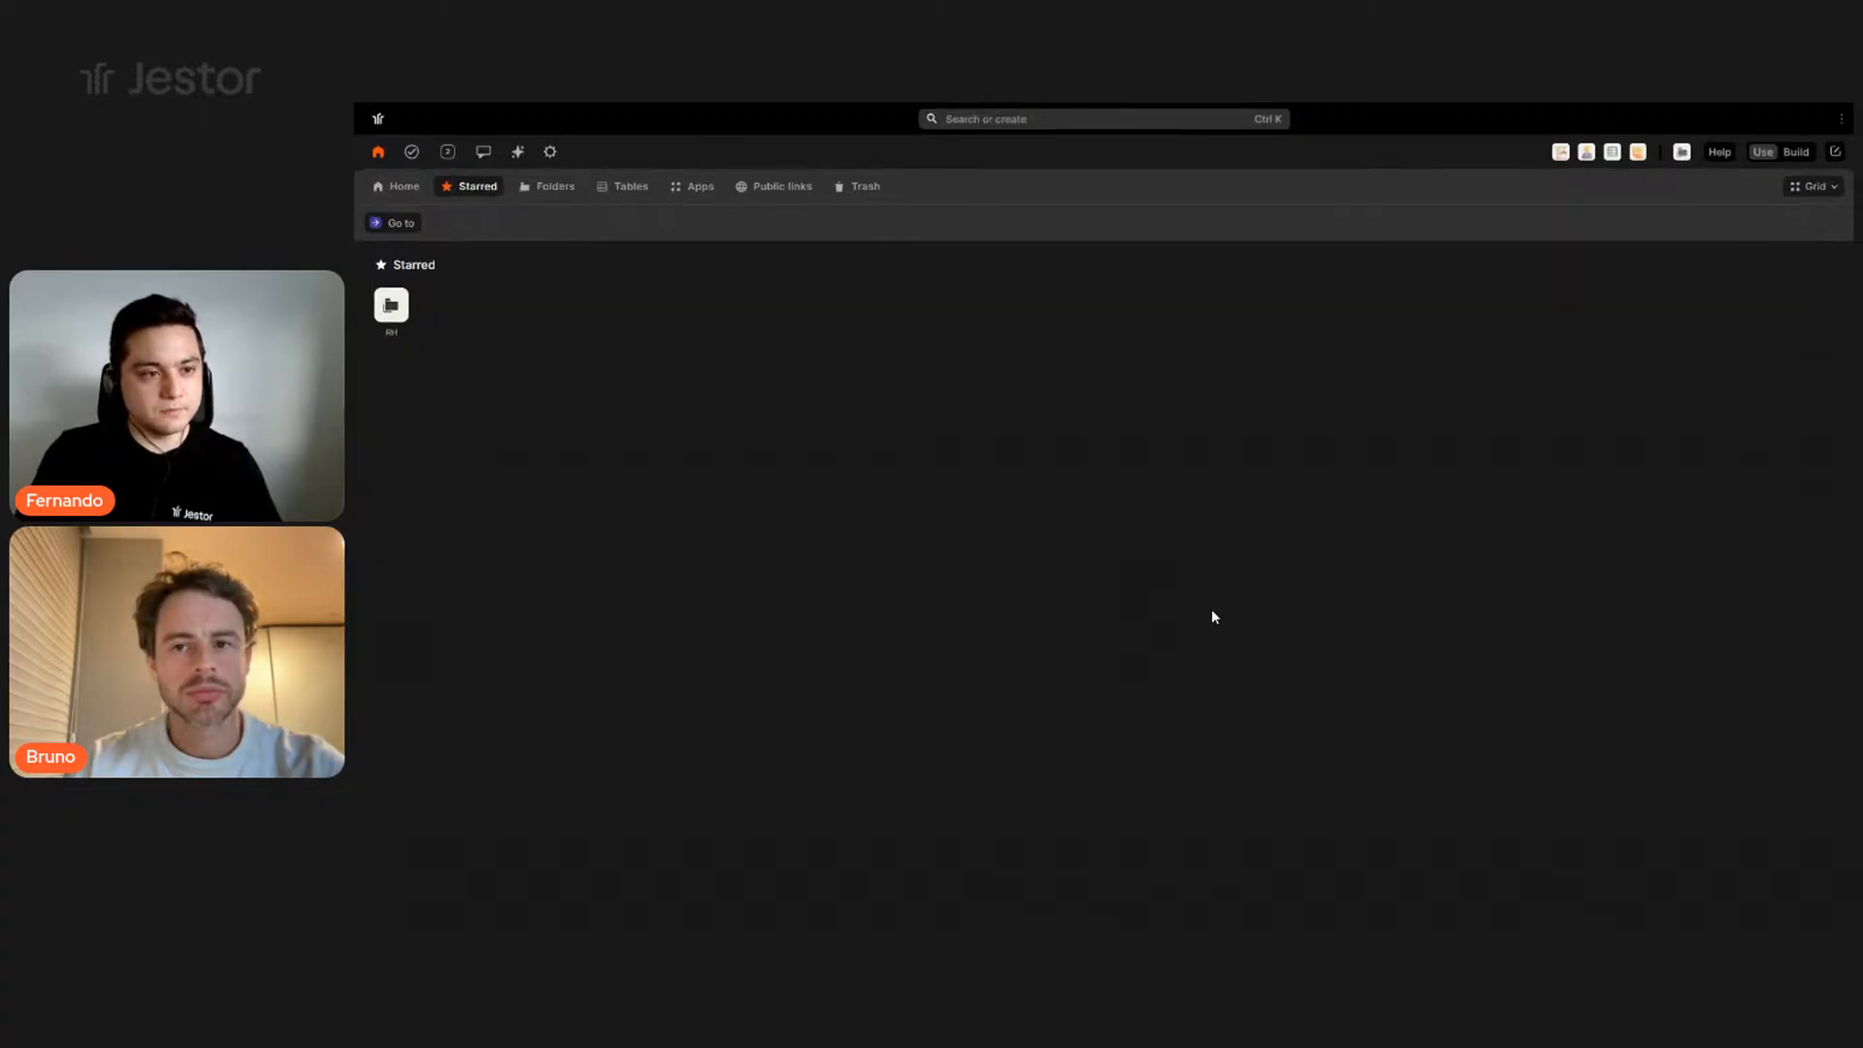
{"action": "key", "text": "ctrl+plus"}
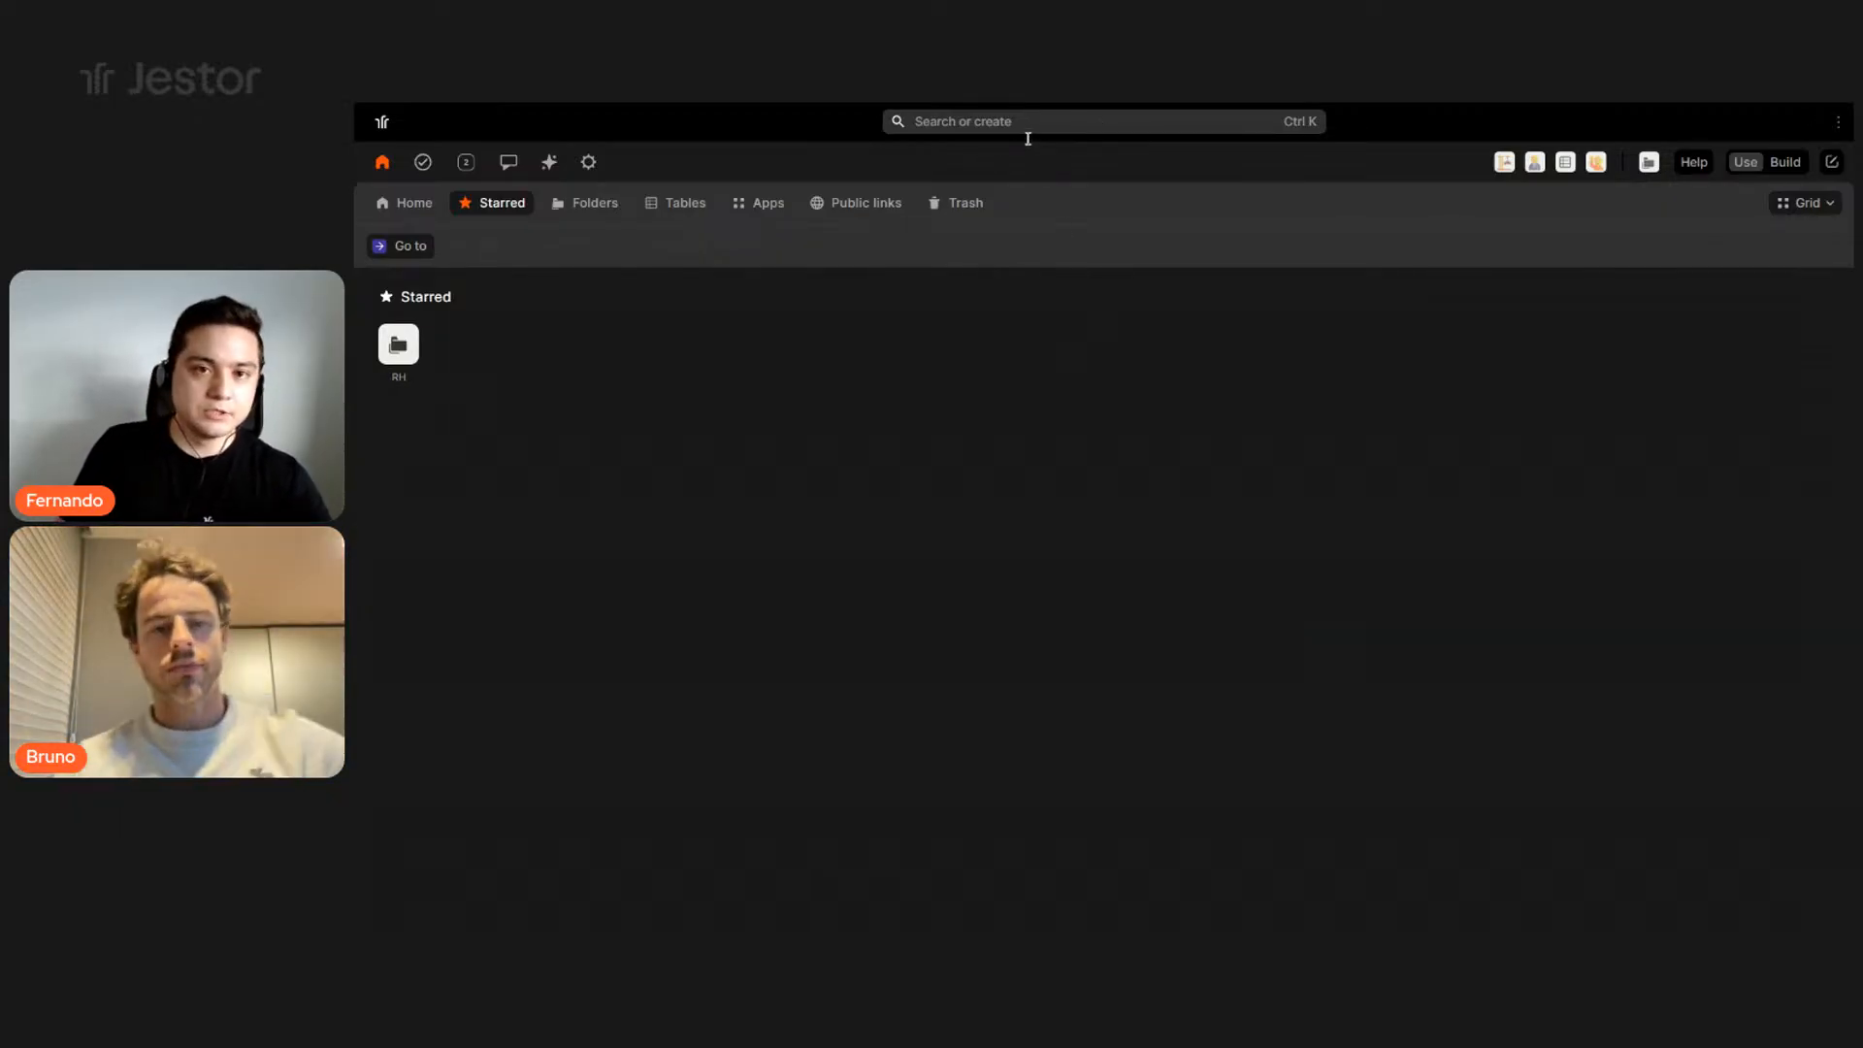
{"action": "left_click", "coordinate": [996, 119]}
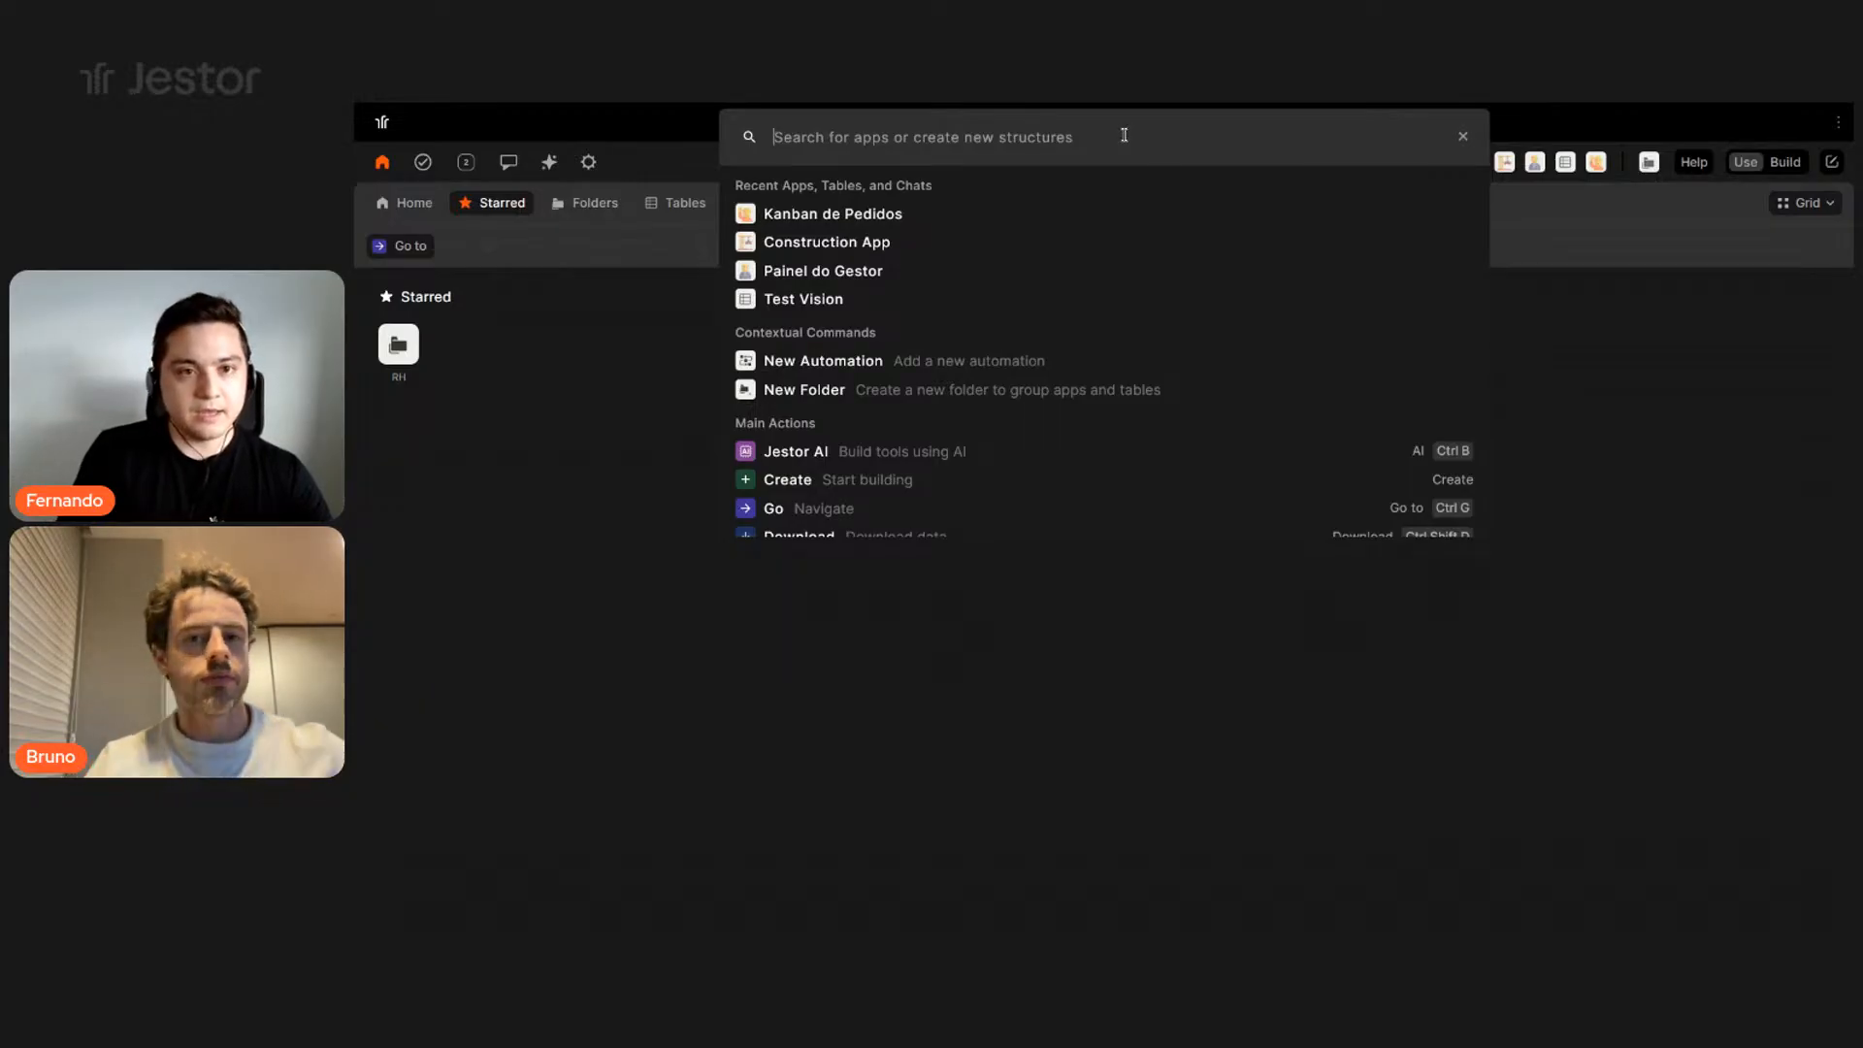
{"action": "type", "text": "ai"}
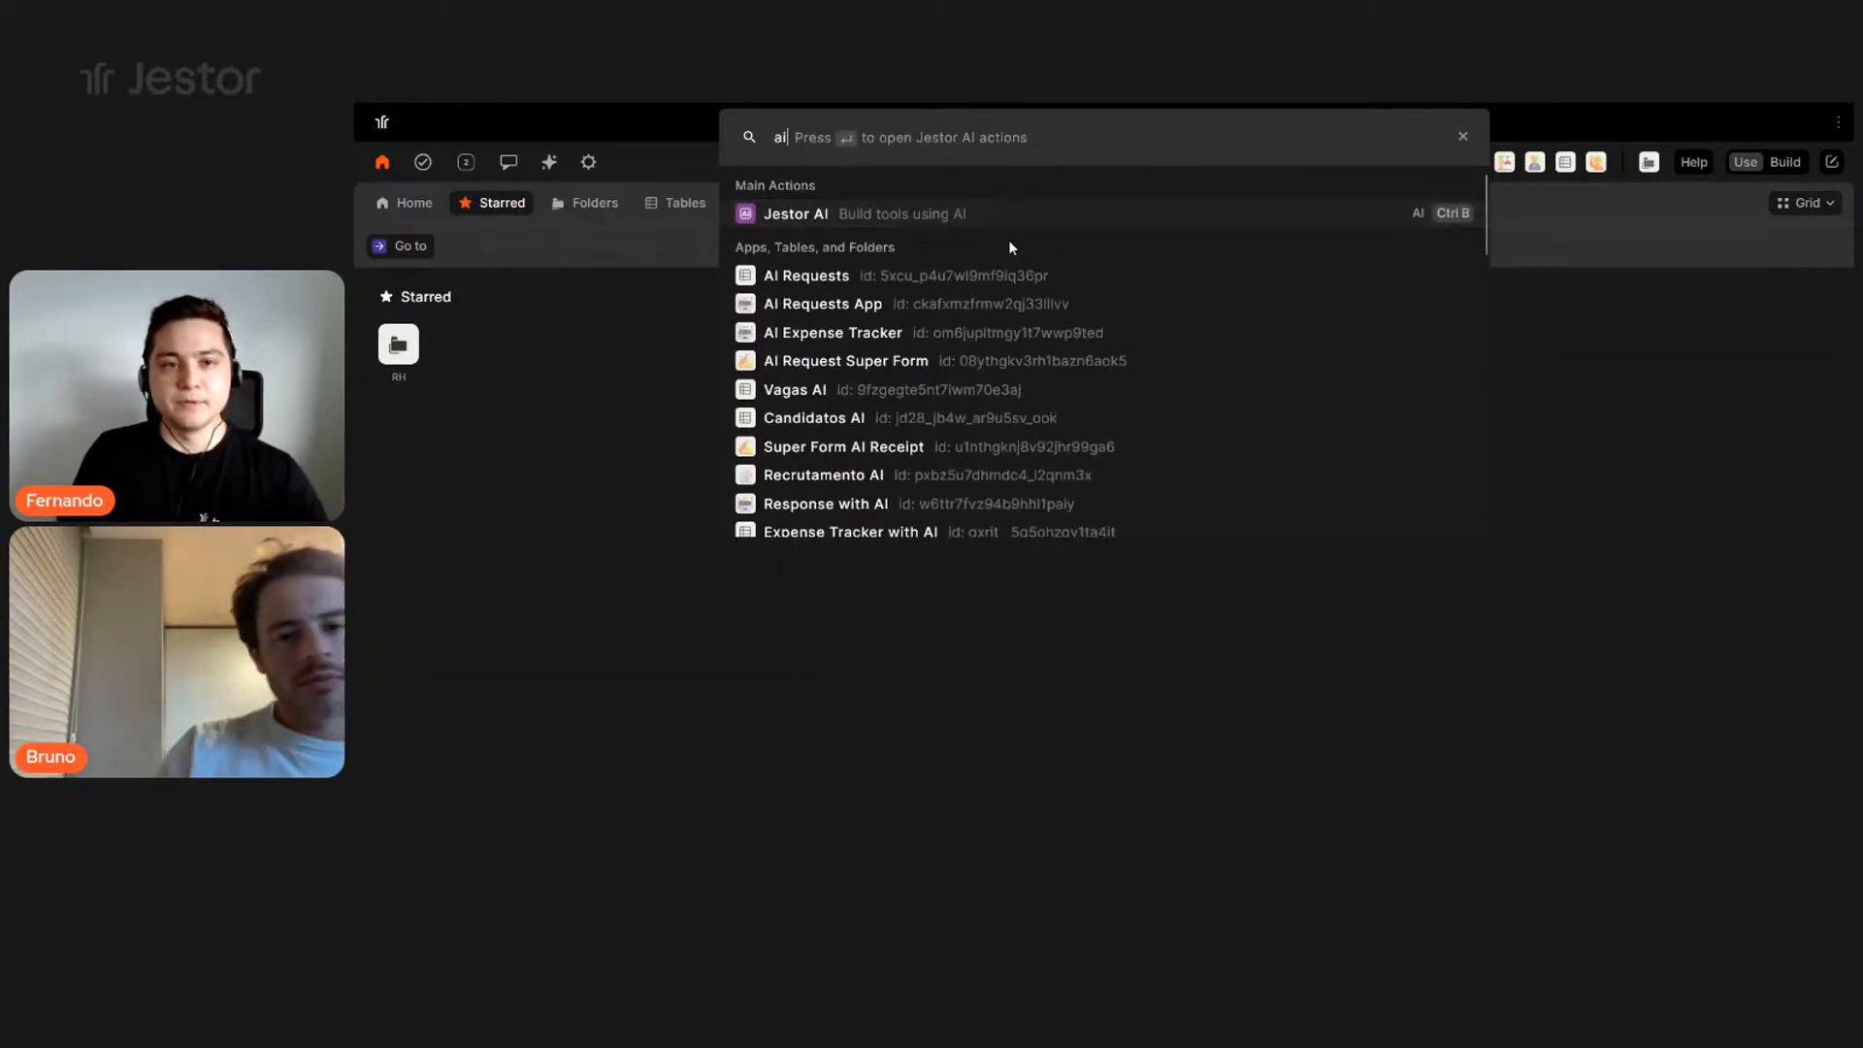
{"action": "left_click", "coordinate": [819, 227]}
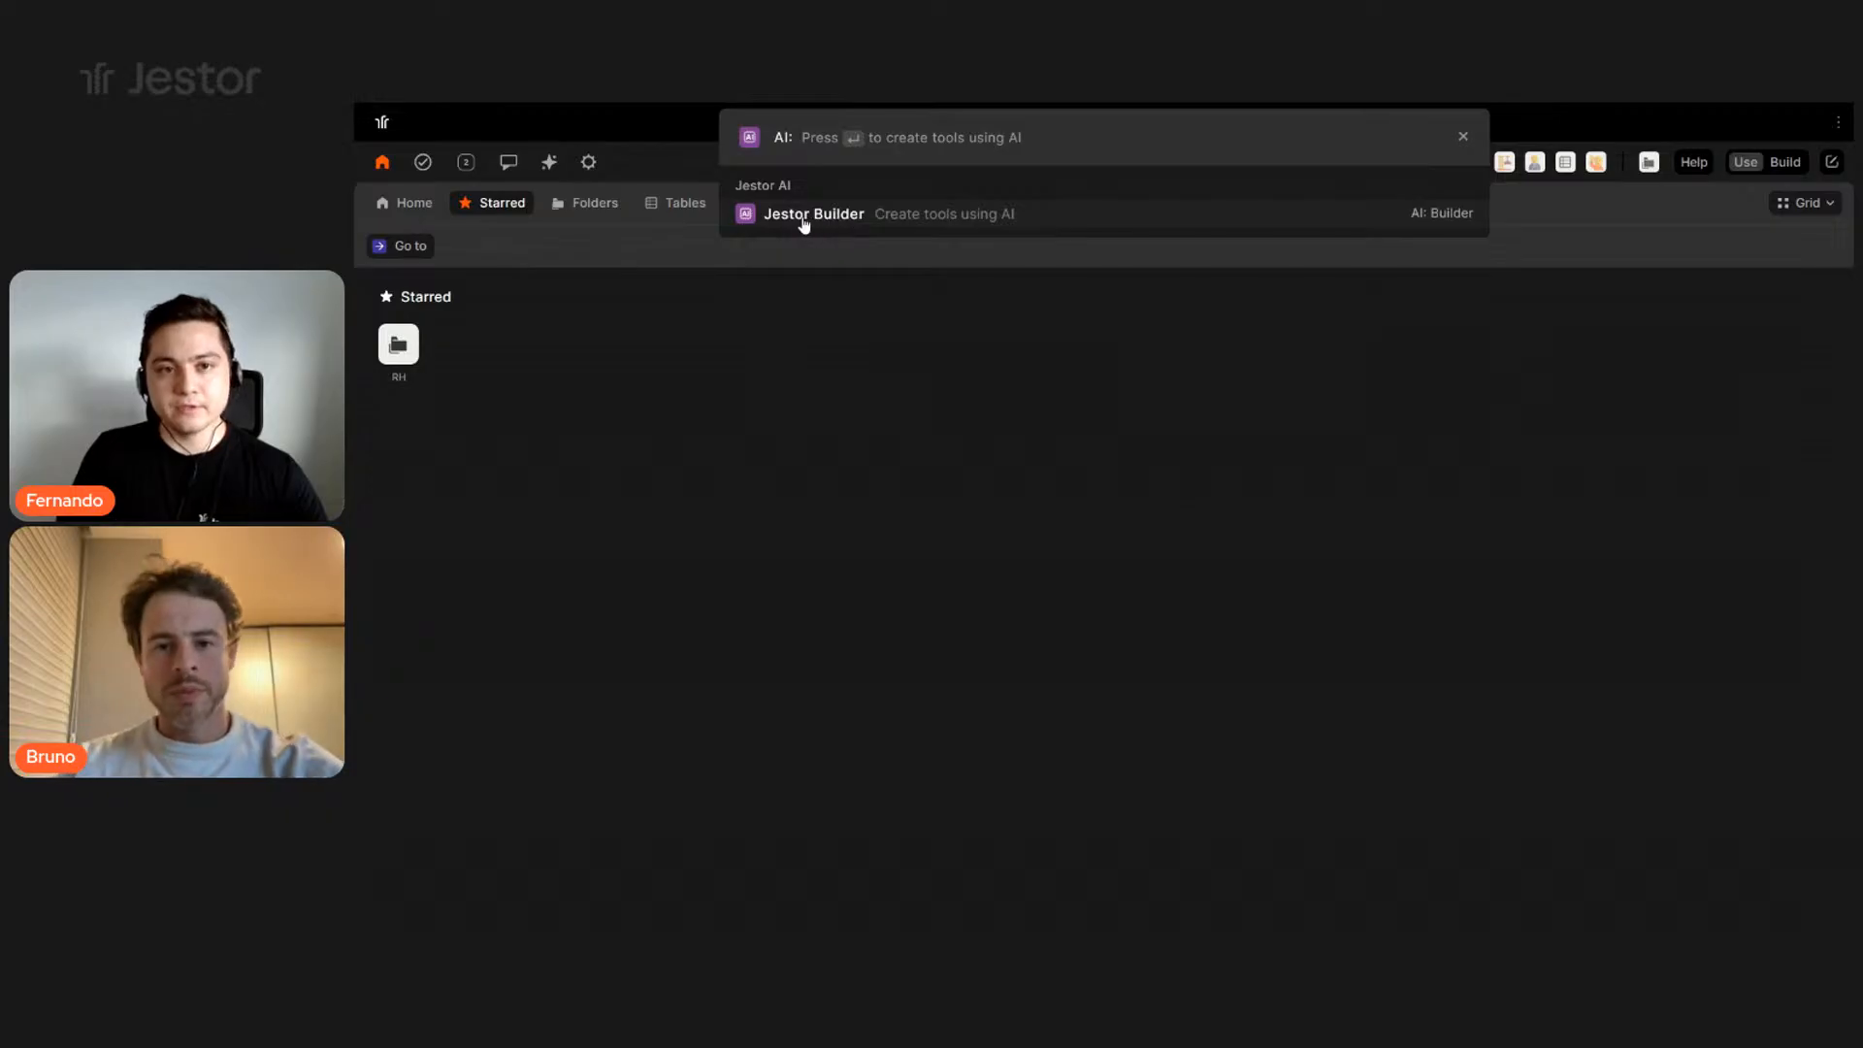
{"action": "left_click", "coordinate": [837, 216]}
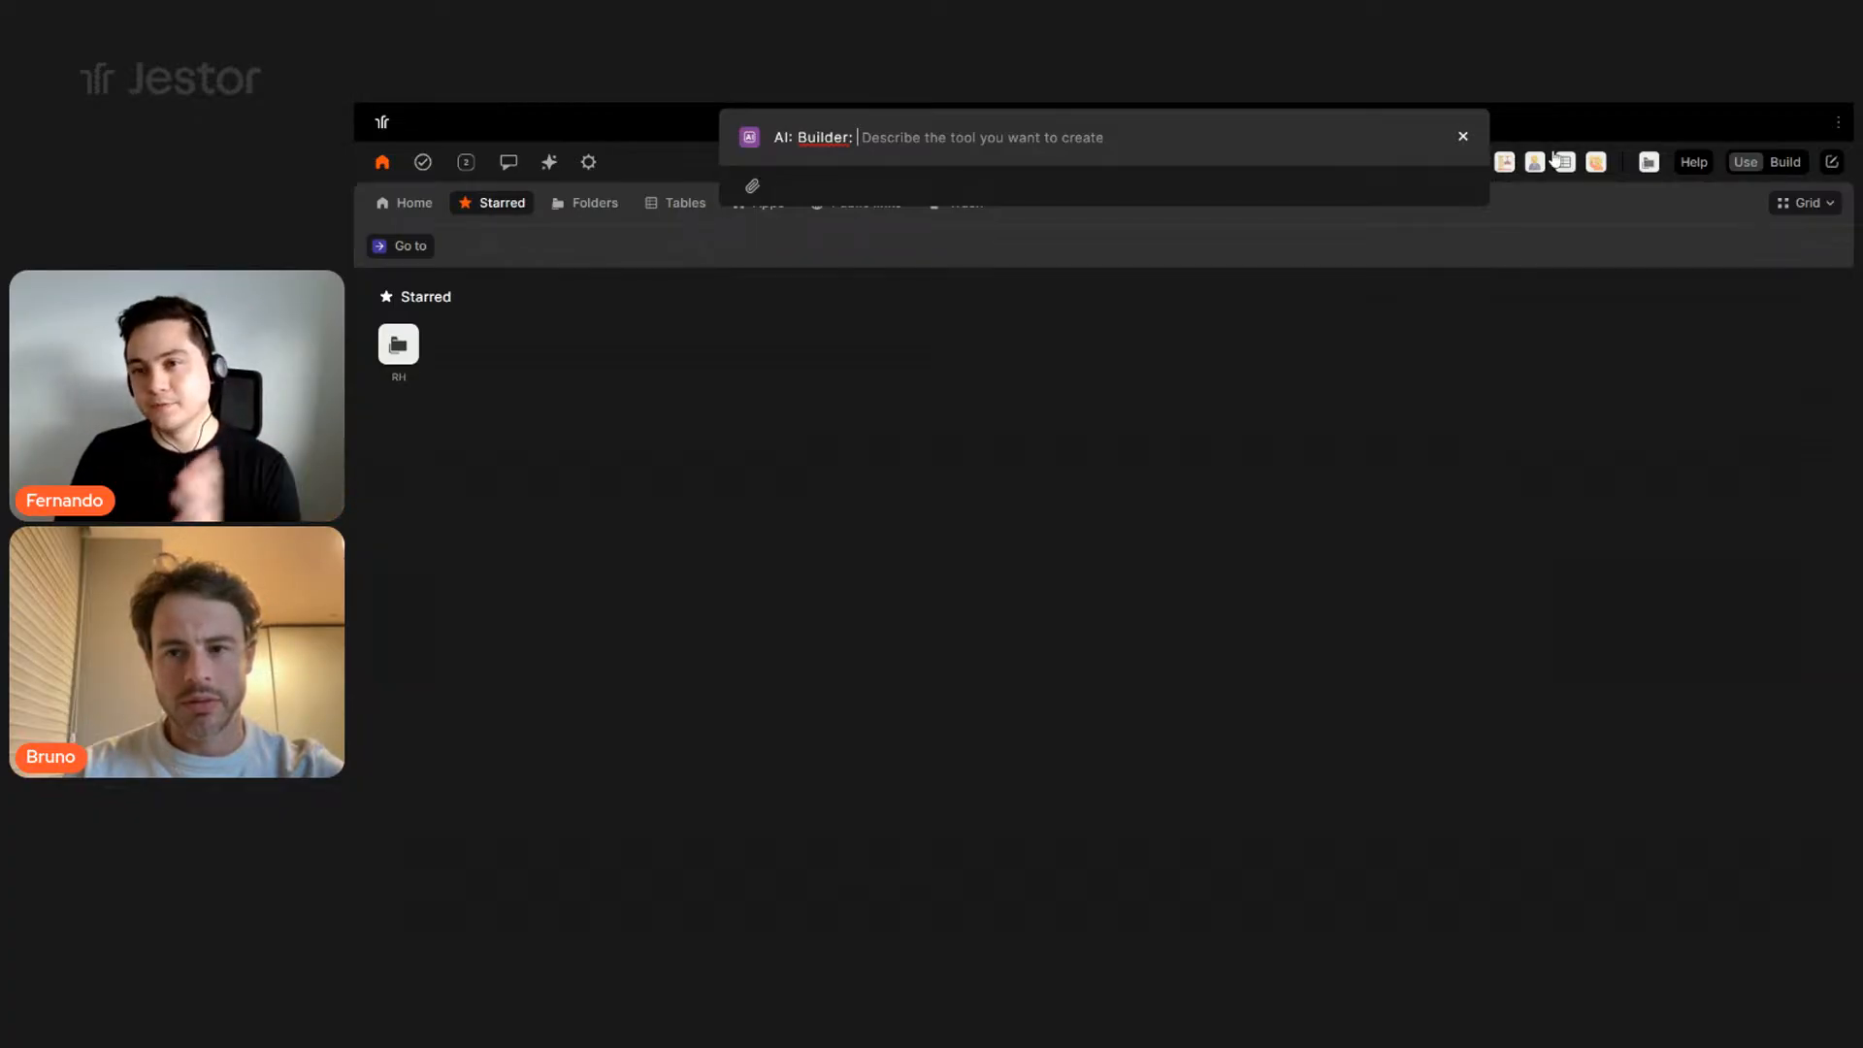
{"action": "left_click", "coordinate": [1656, 217]}
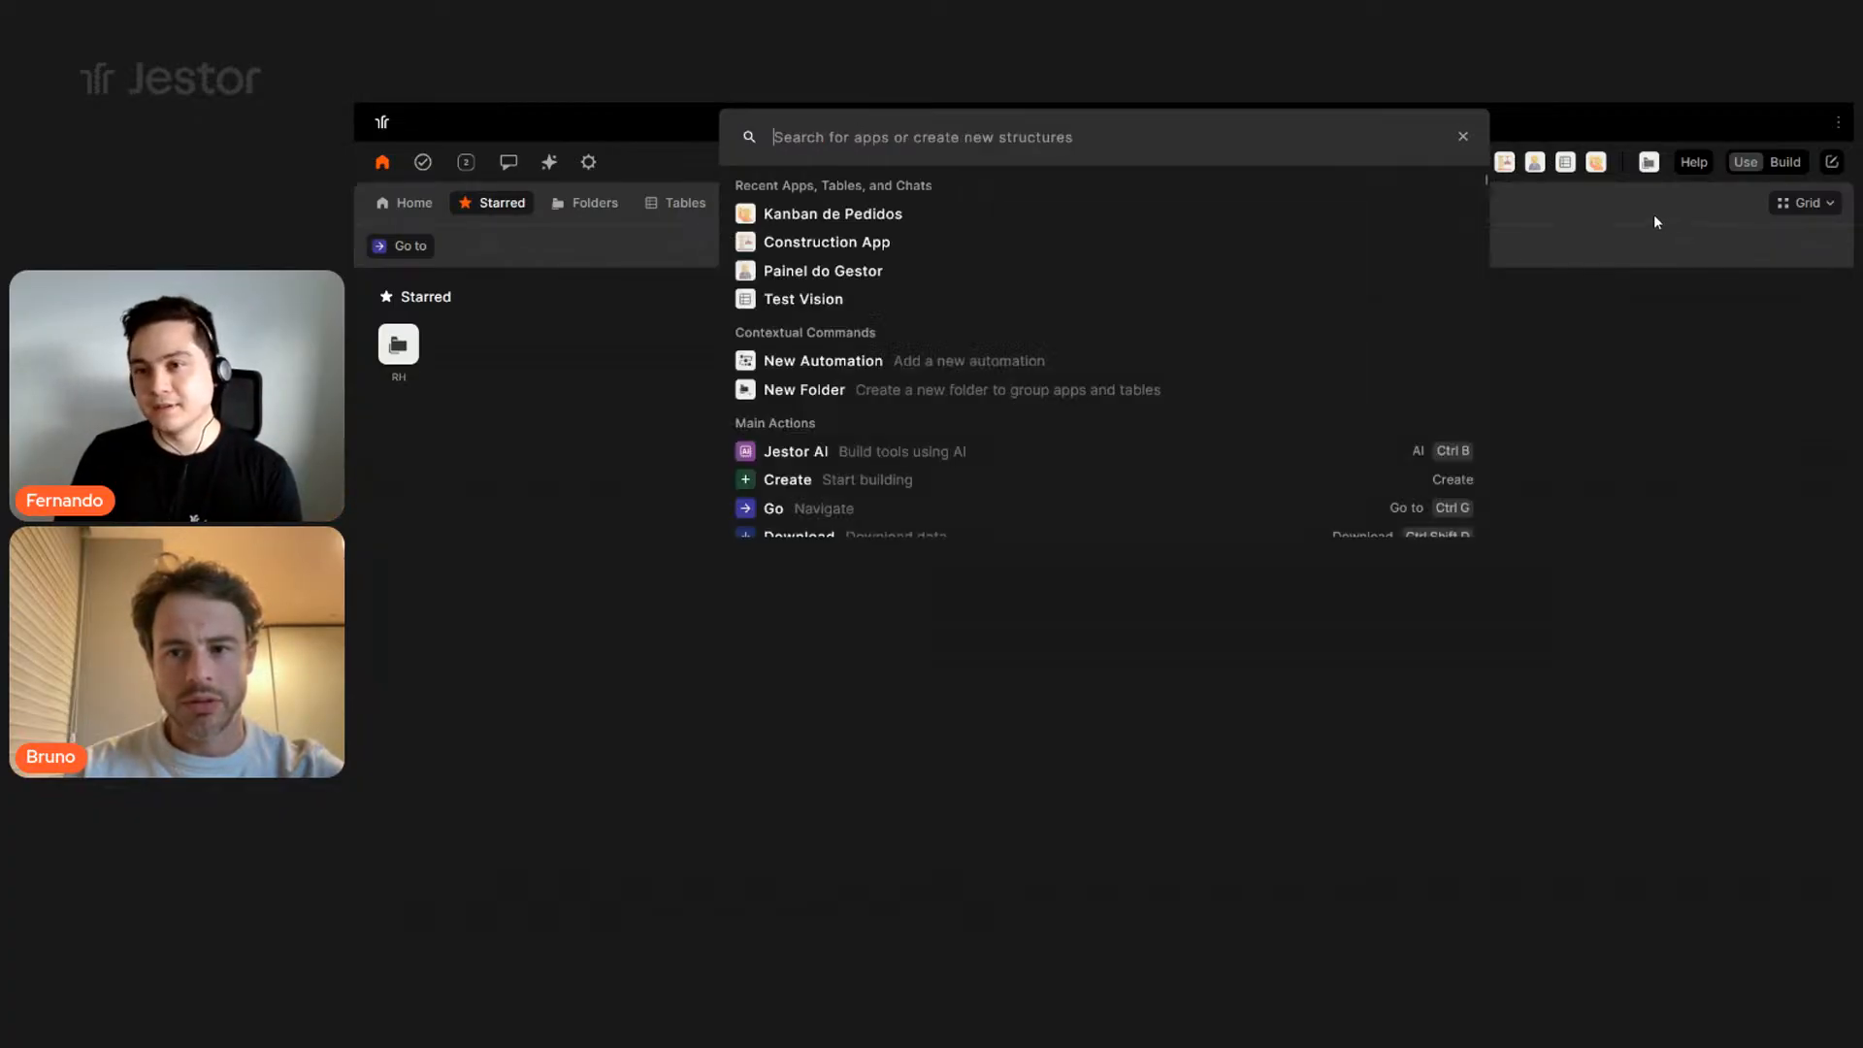
{"action": "left_click", "coordinate": [1631, 124]}
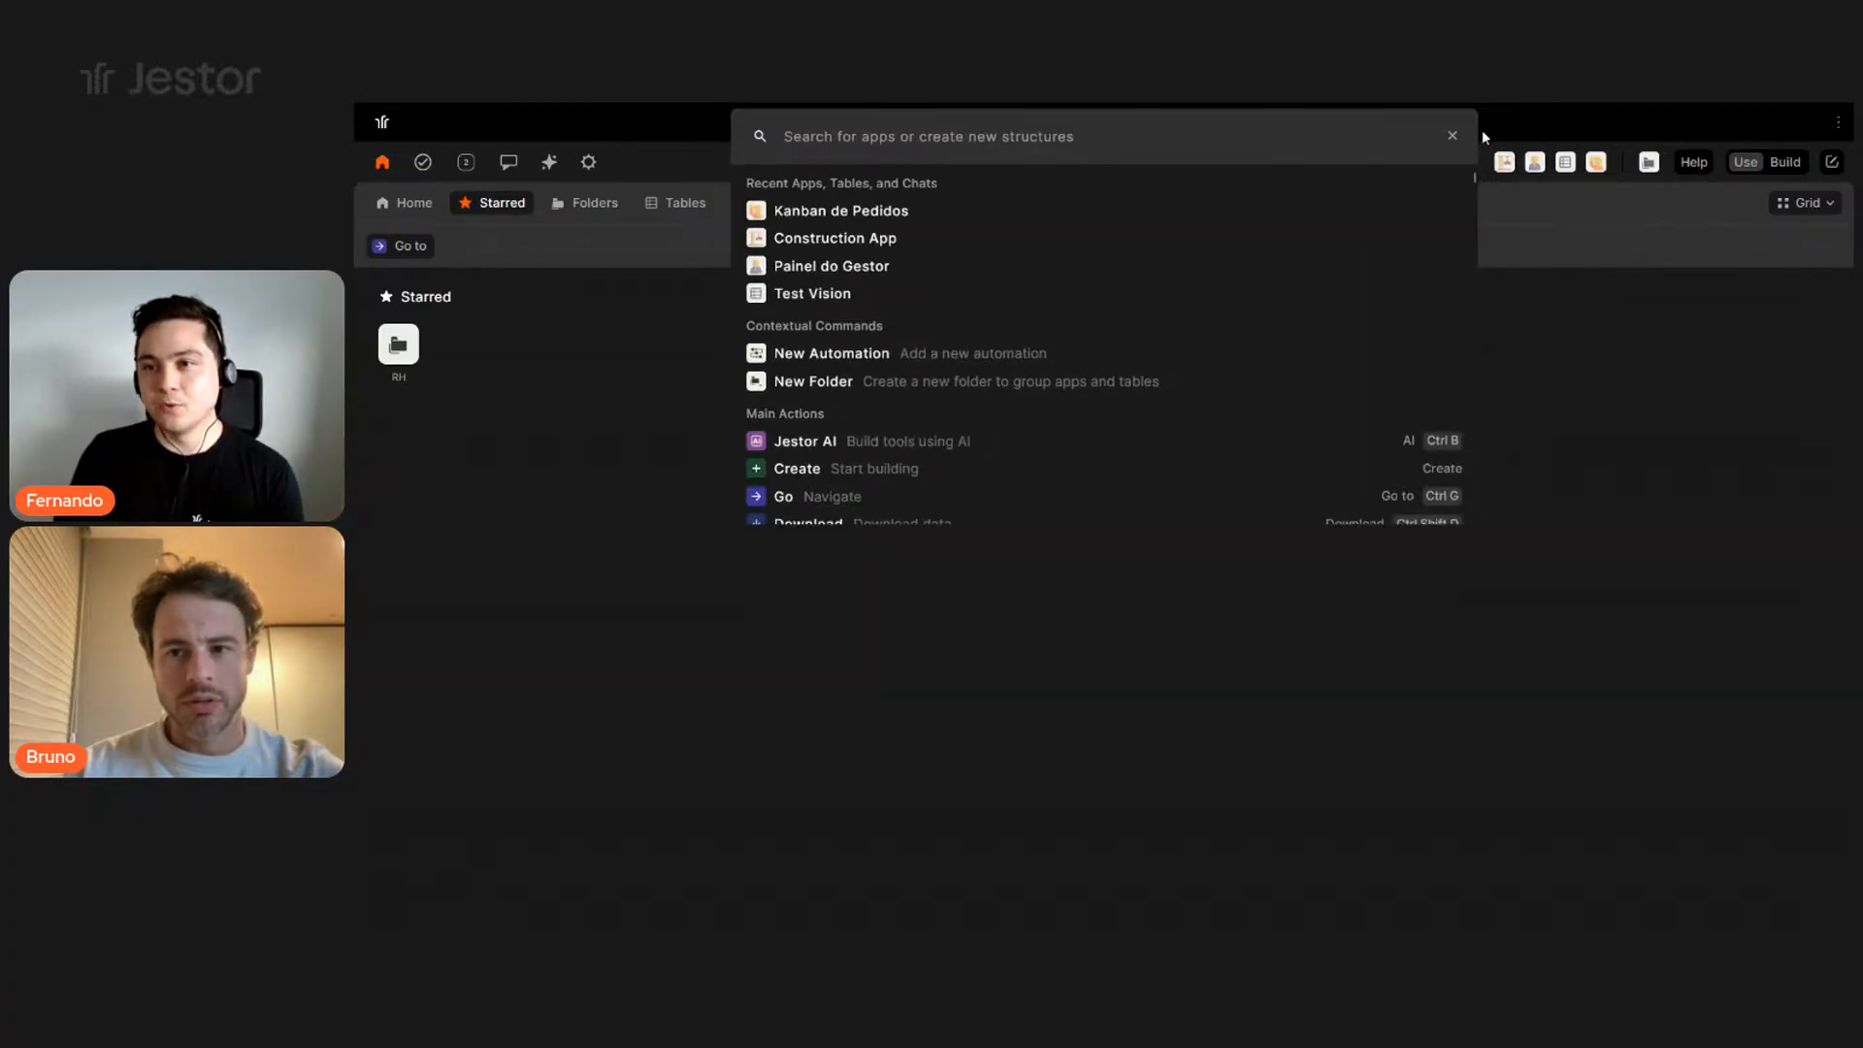
- Start building a new tool with the top-right Create new tools button
{"action": "left_click", "coordinate": [1833, 163]}
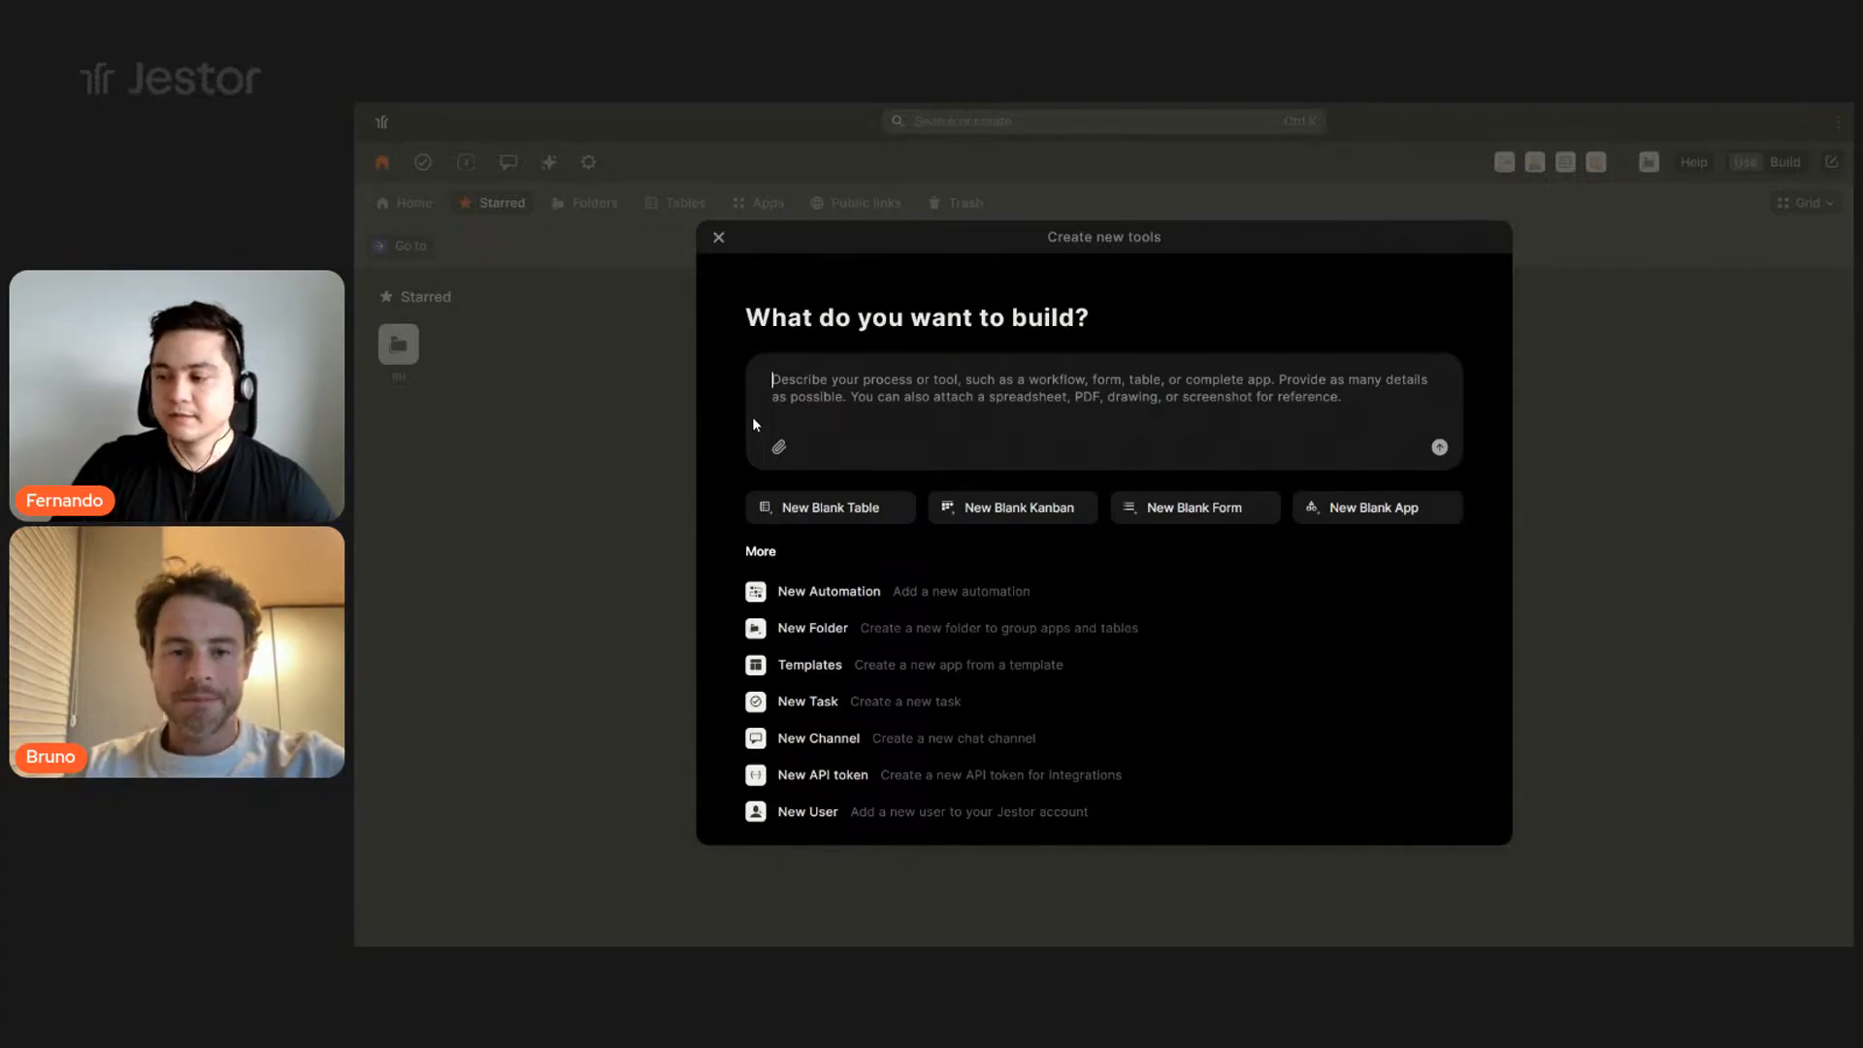
- Request a CRM app: New/Proposal/Won/Lost kanban, open-opportunities and total-sold dashboard, side-menu navigation
{"action": "type", "text": "Bui"}
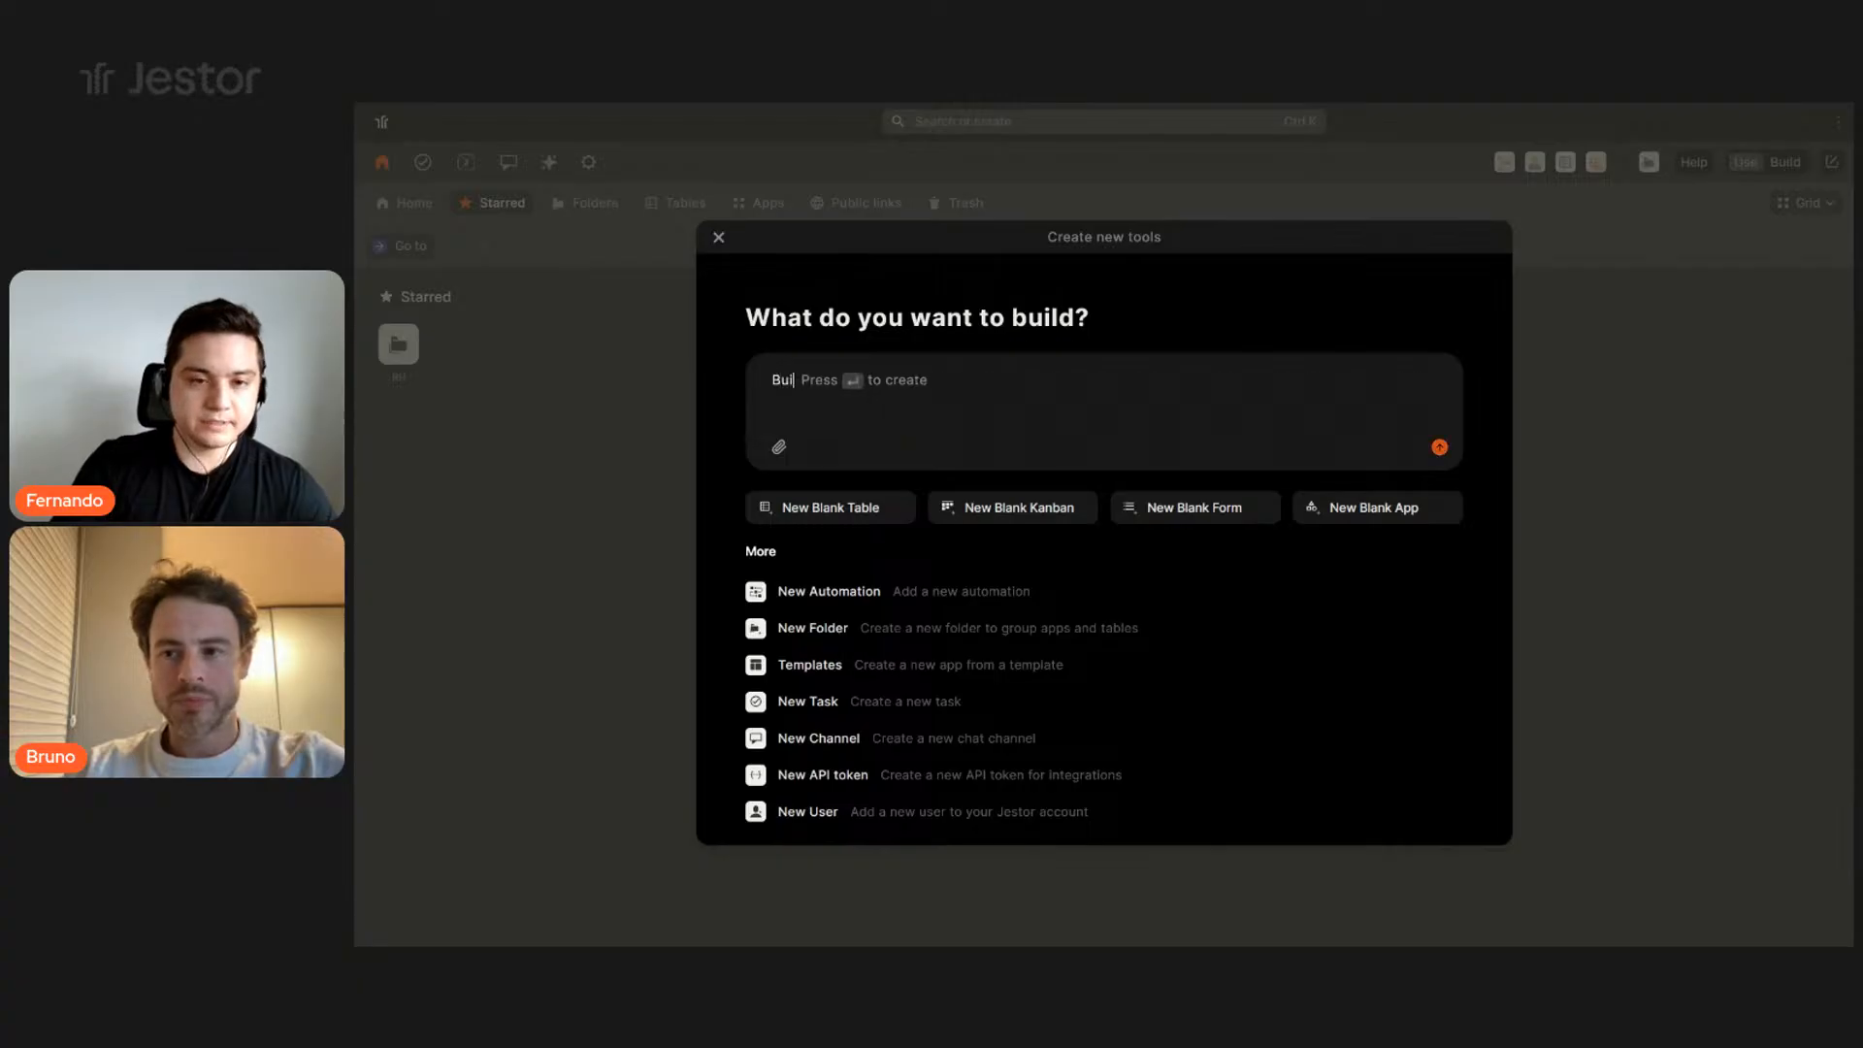
{"action": "type", "text": "ld a CRM app"}
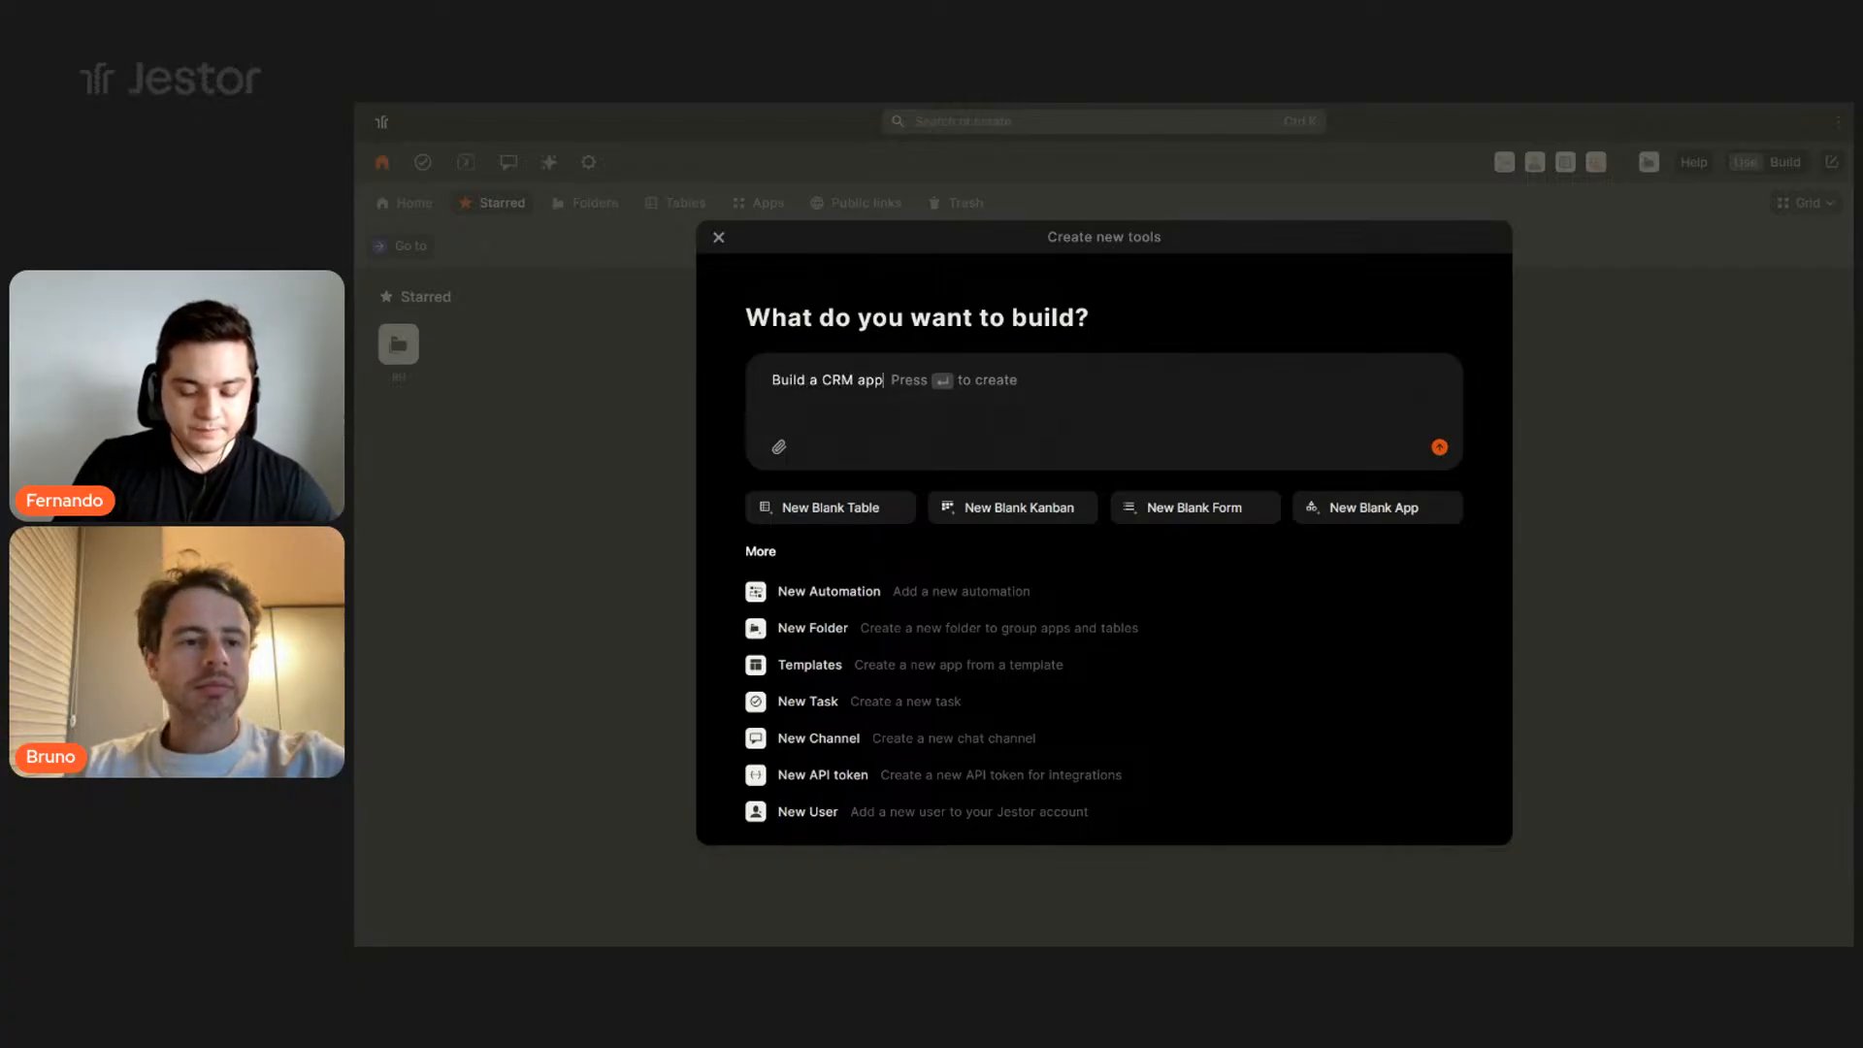
{"action": "type", "text": ". This"}
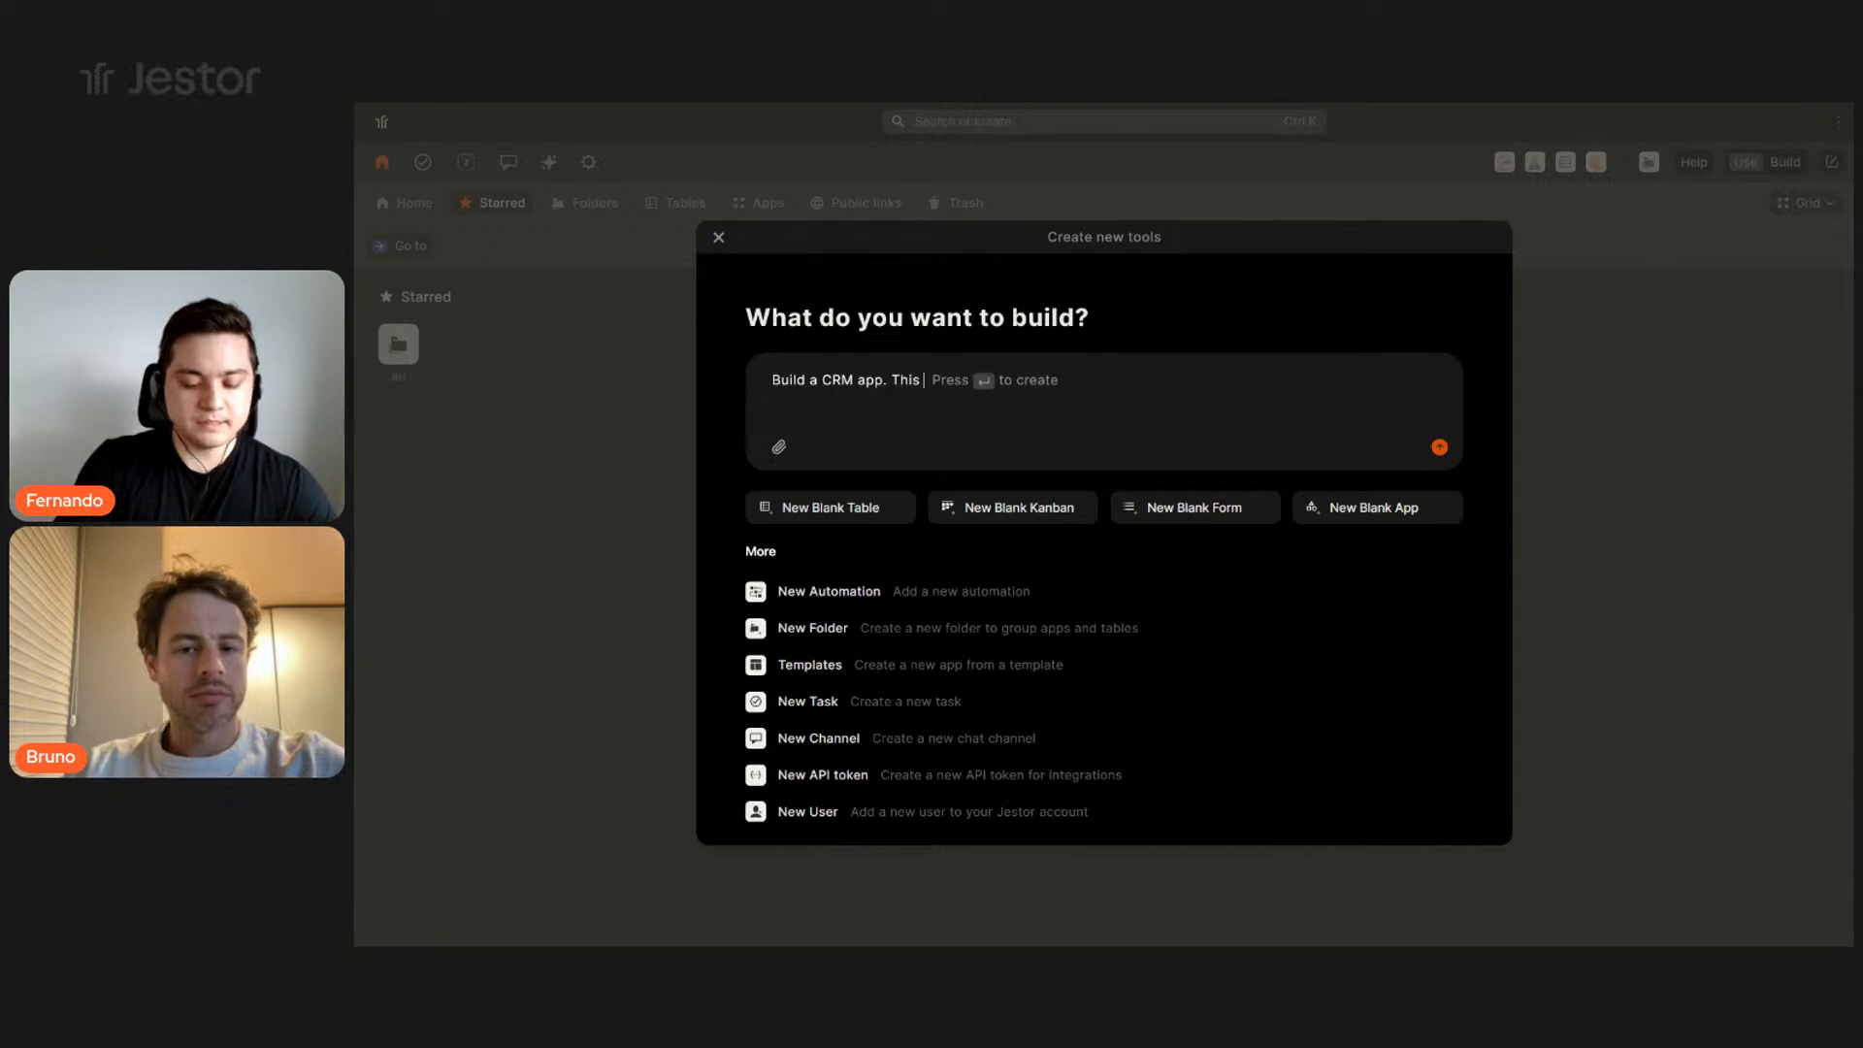
{"action": "type", "text": " app should have a"}
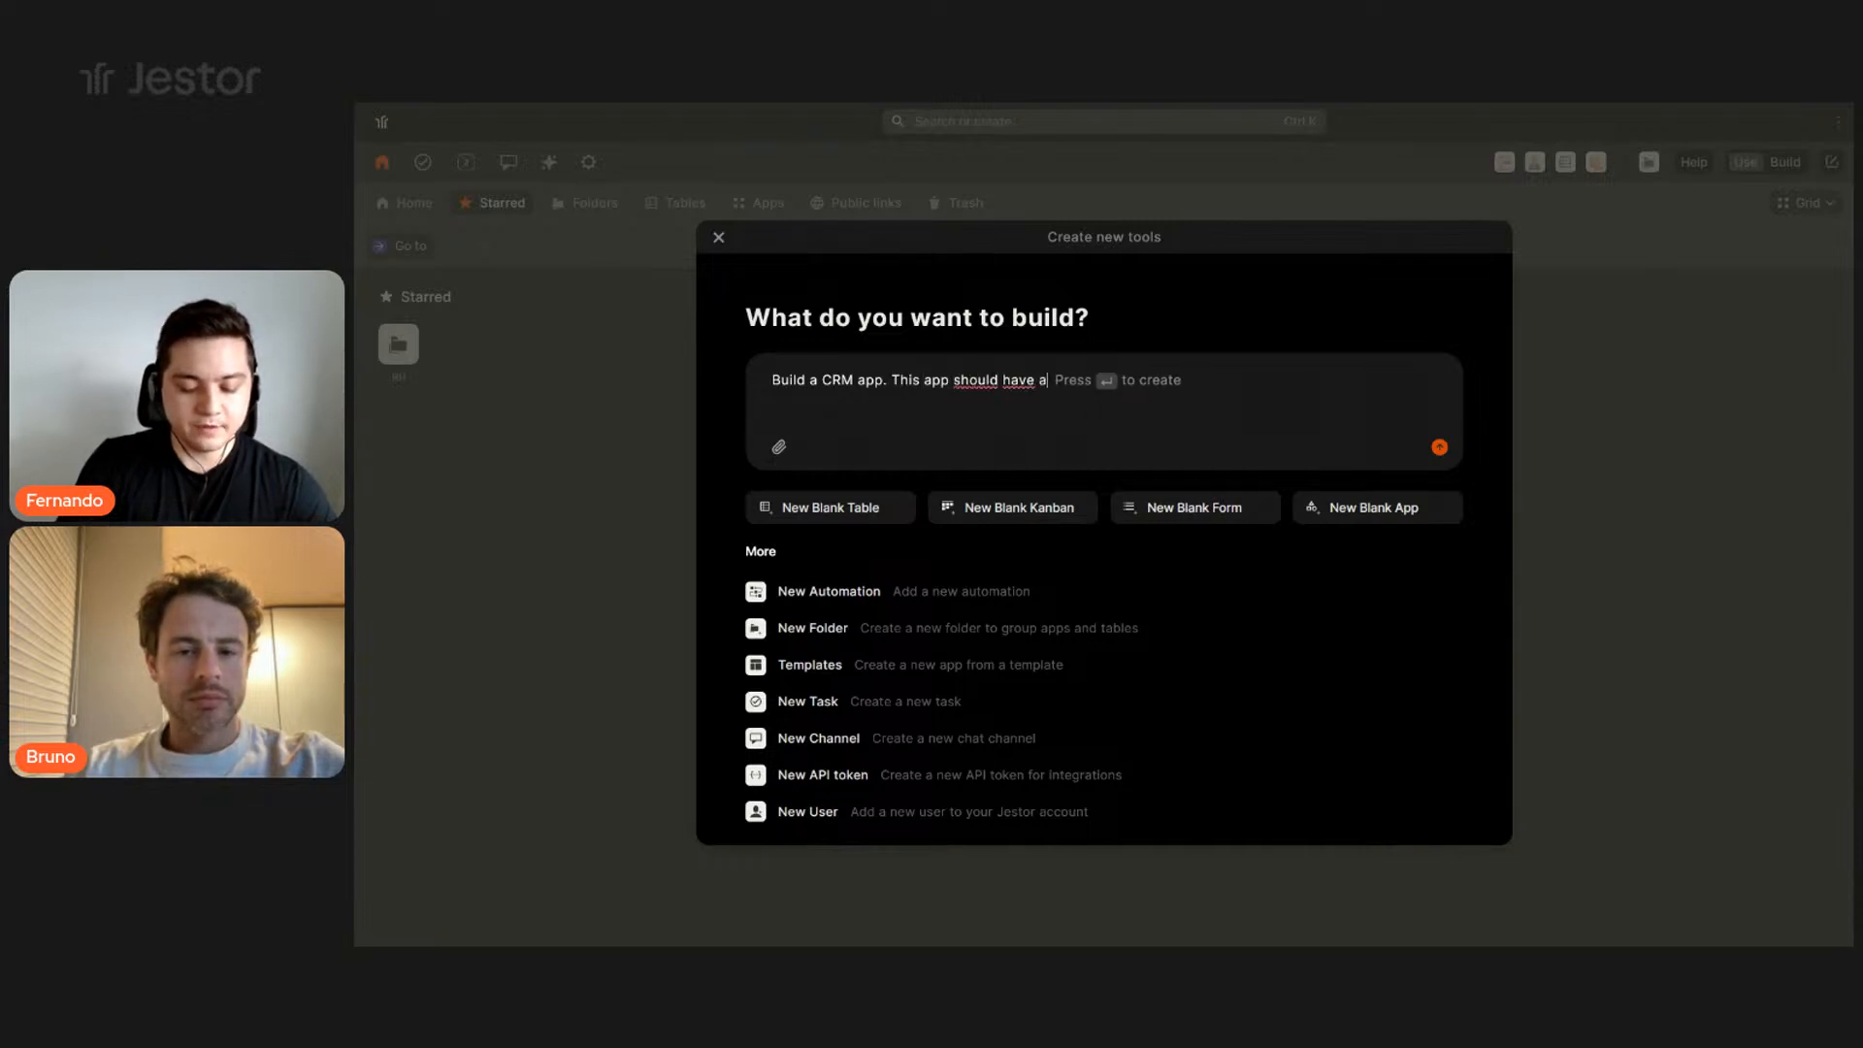
{"action": "type", "text": " kanban bo"}
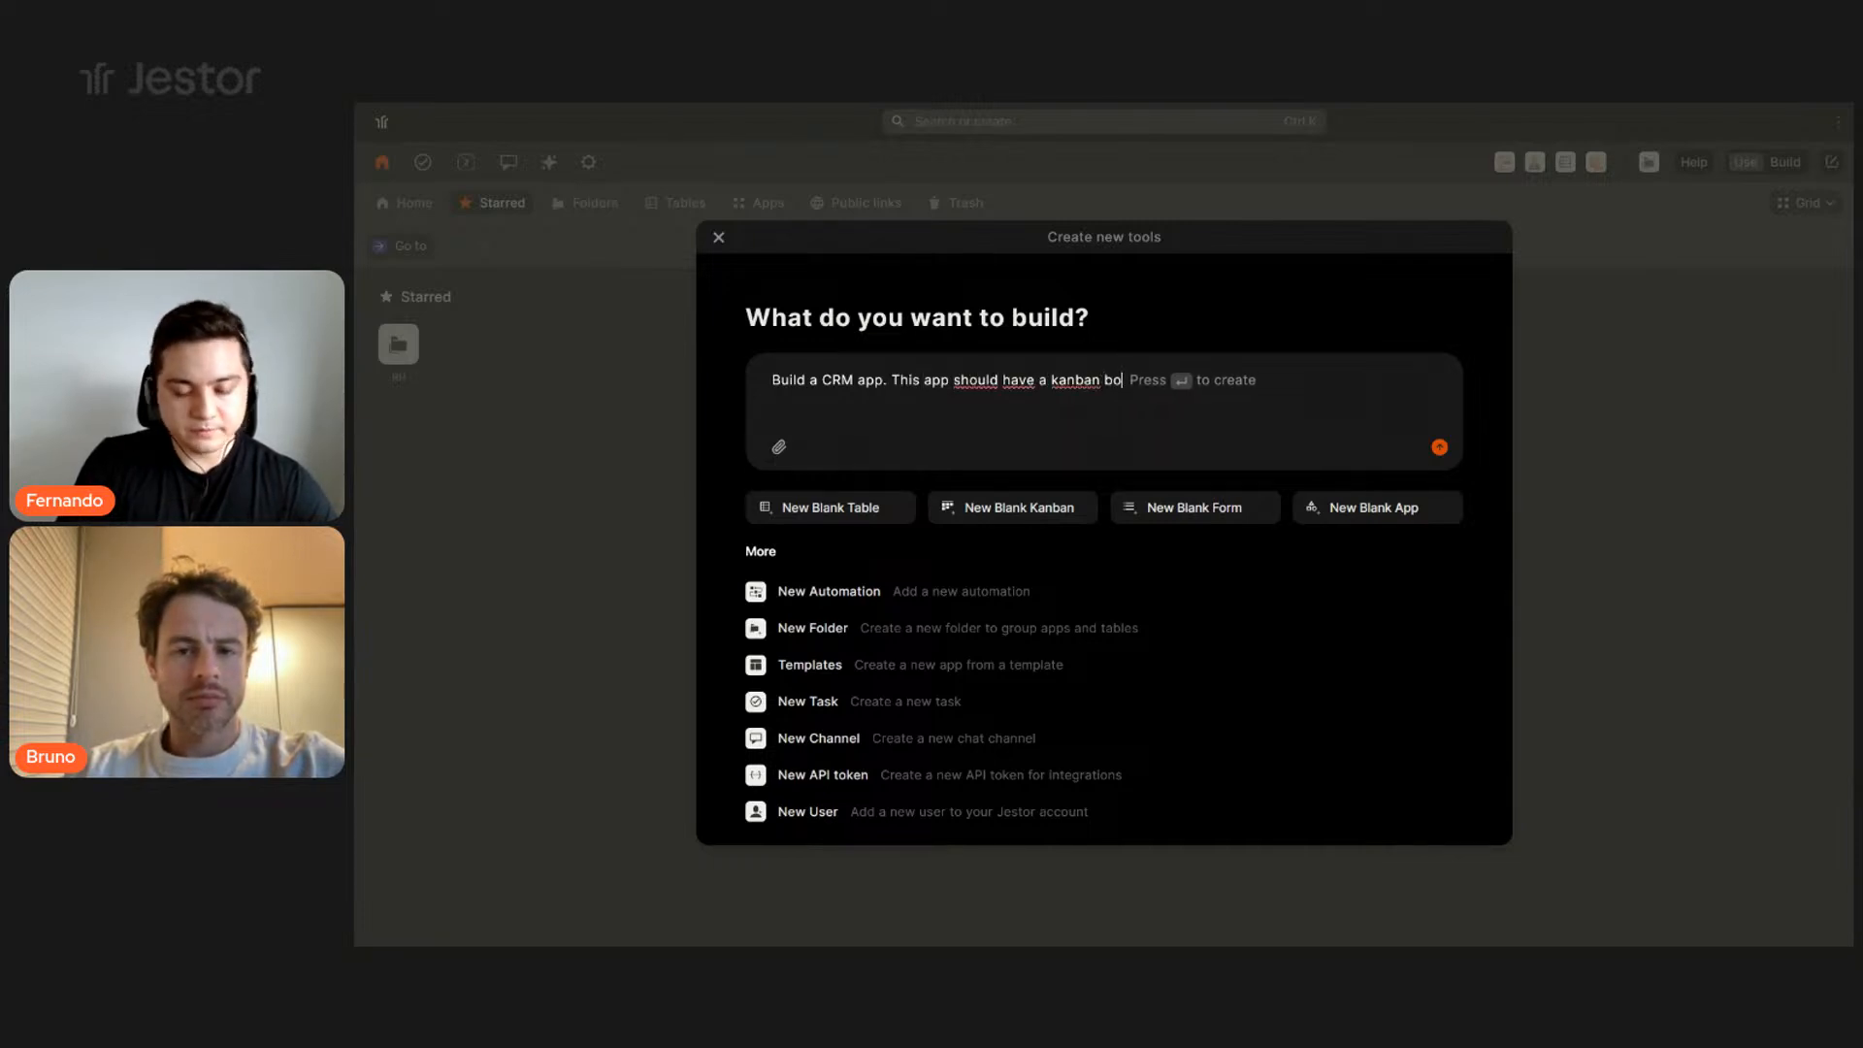
{"action": "type", "text": "ard w"}
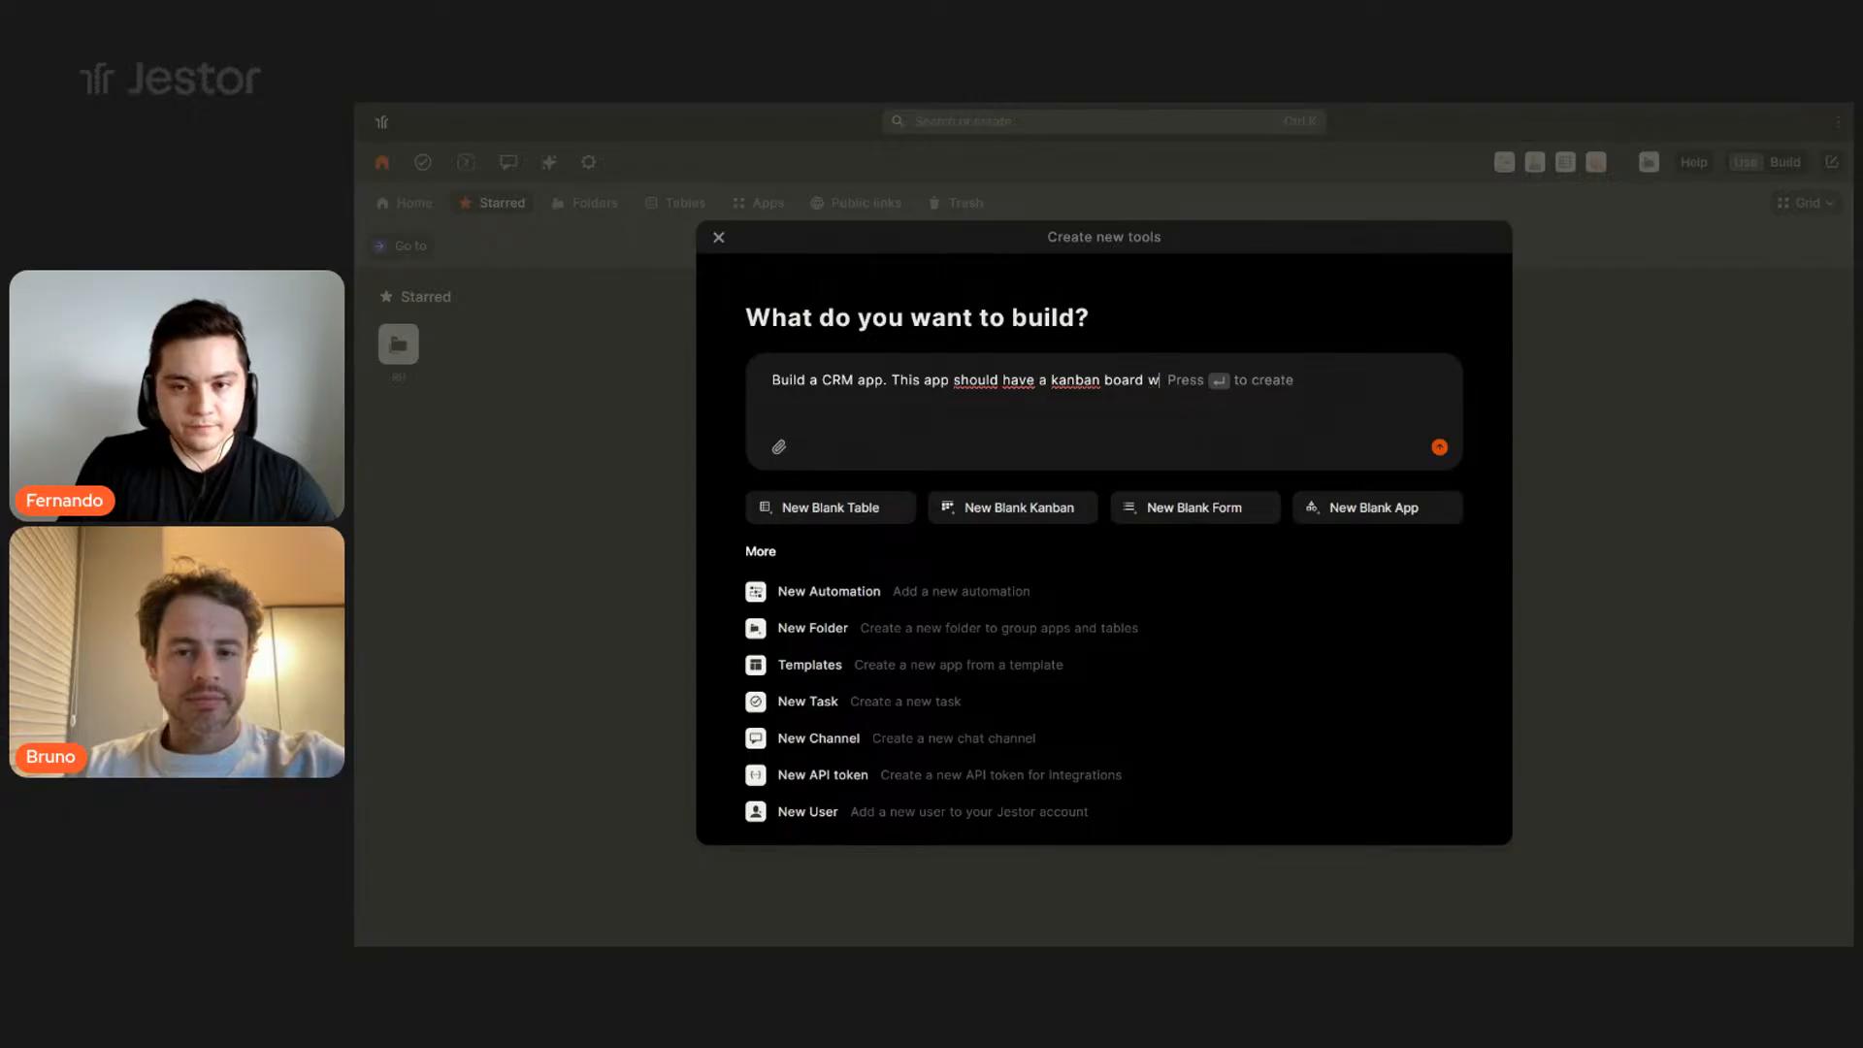
{"action": "type", "text": "ith these stages: "}
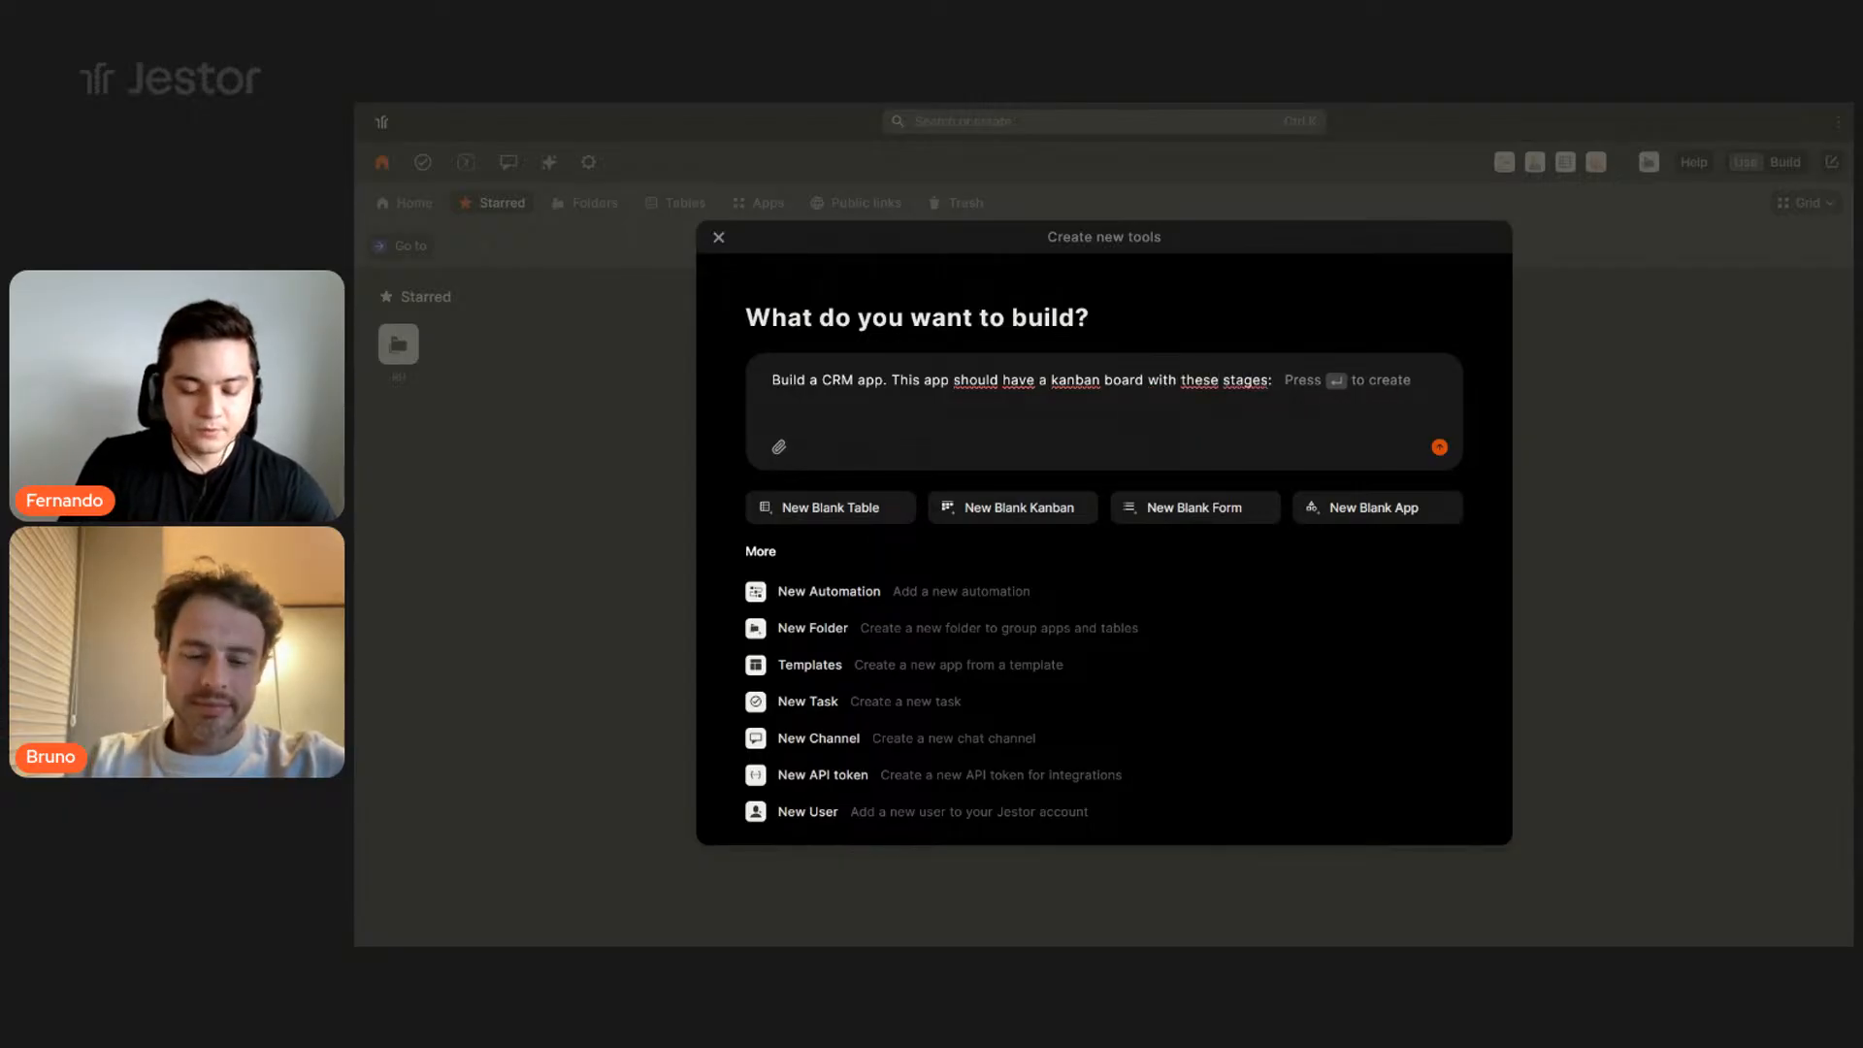
{"action": "type", "text": "New, "}
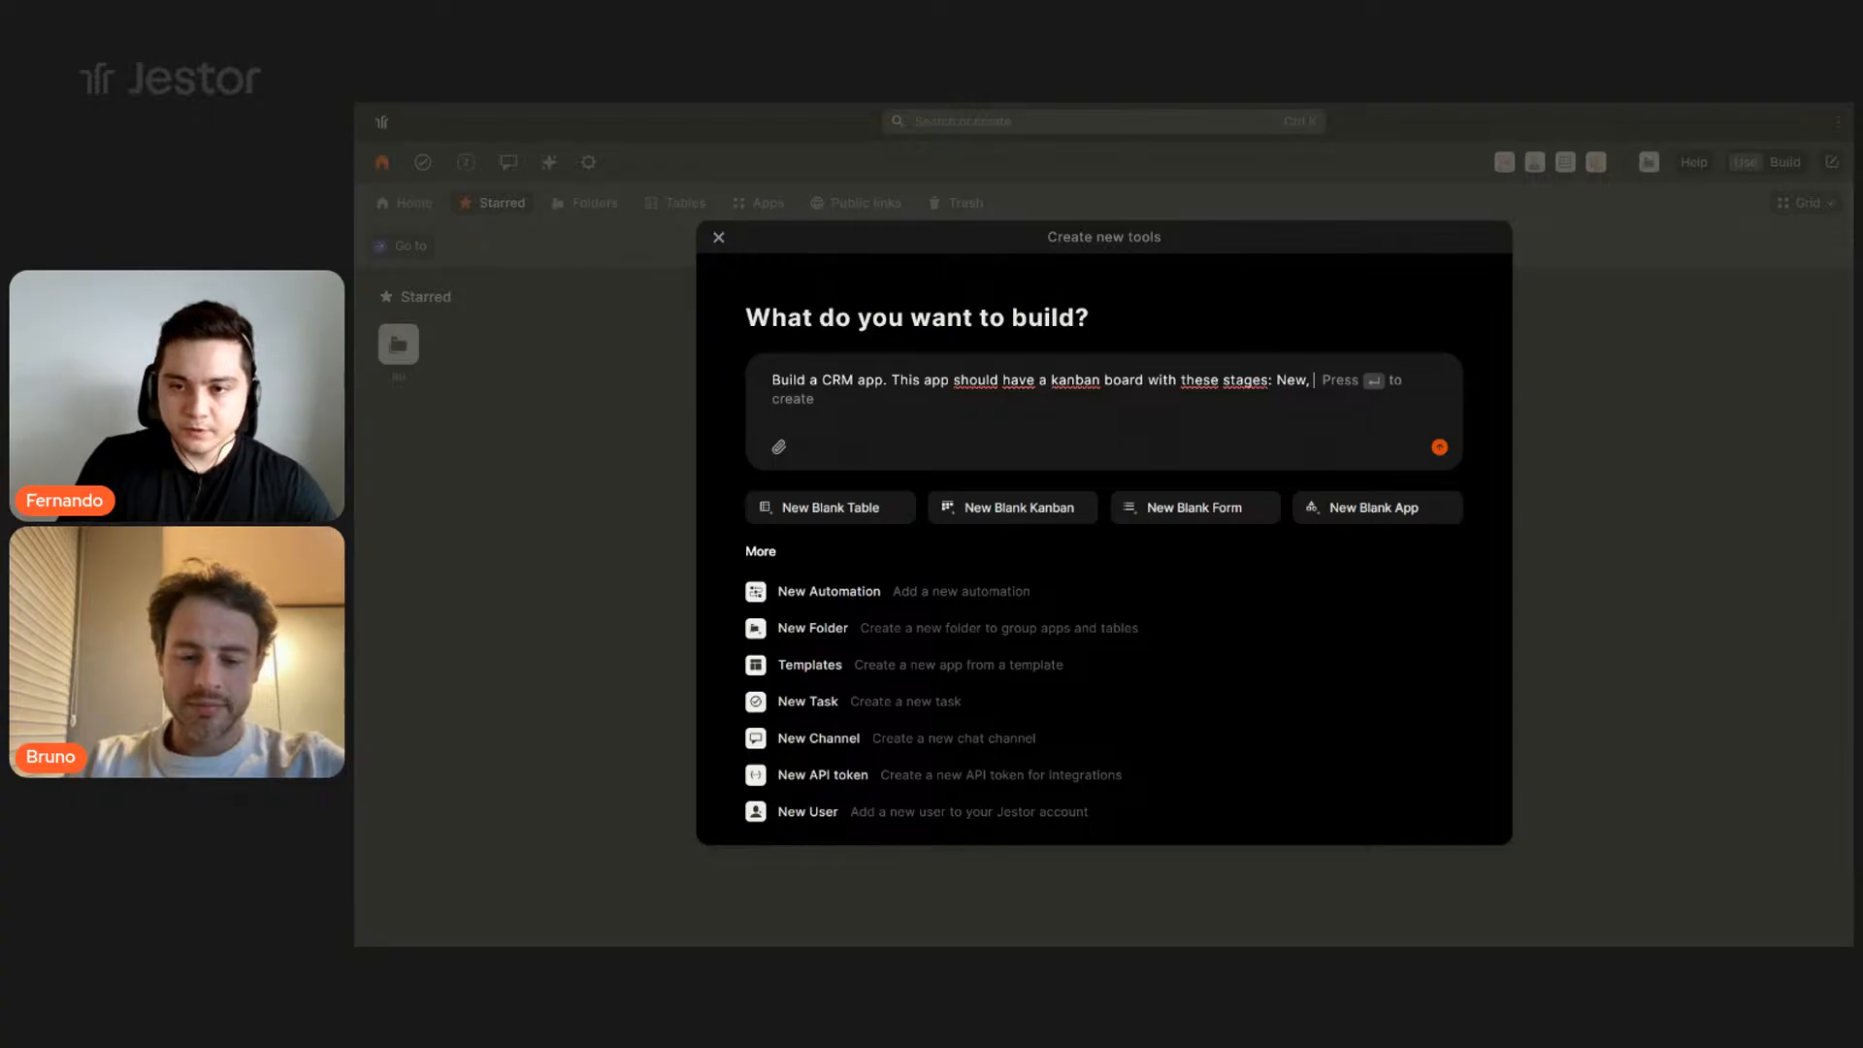
{"action": "type", "text": "Propos"}
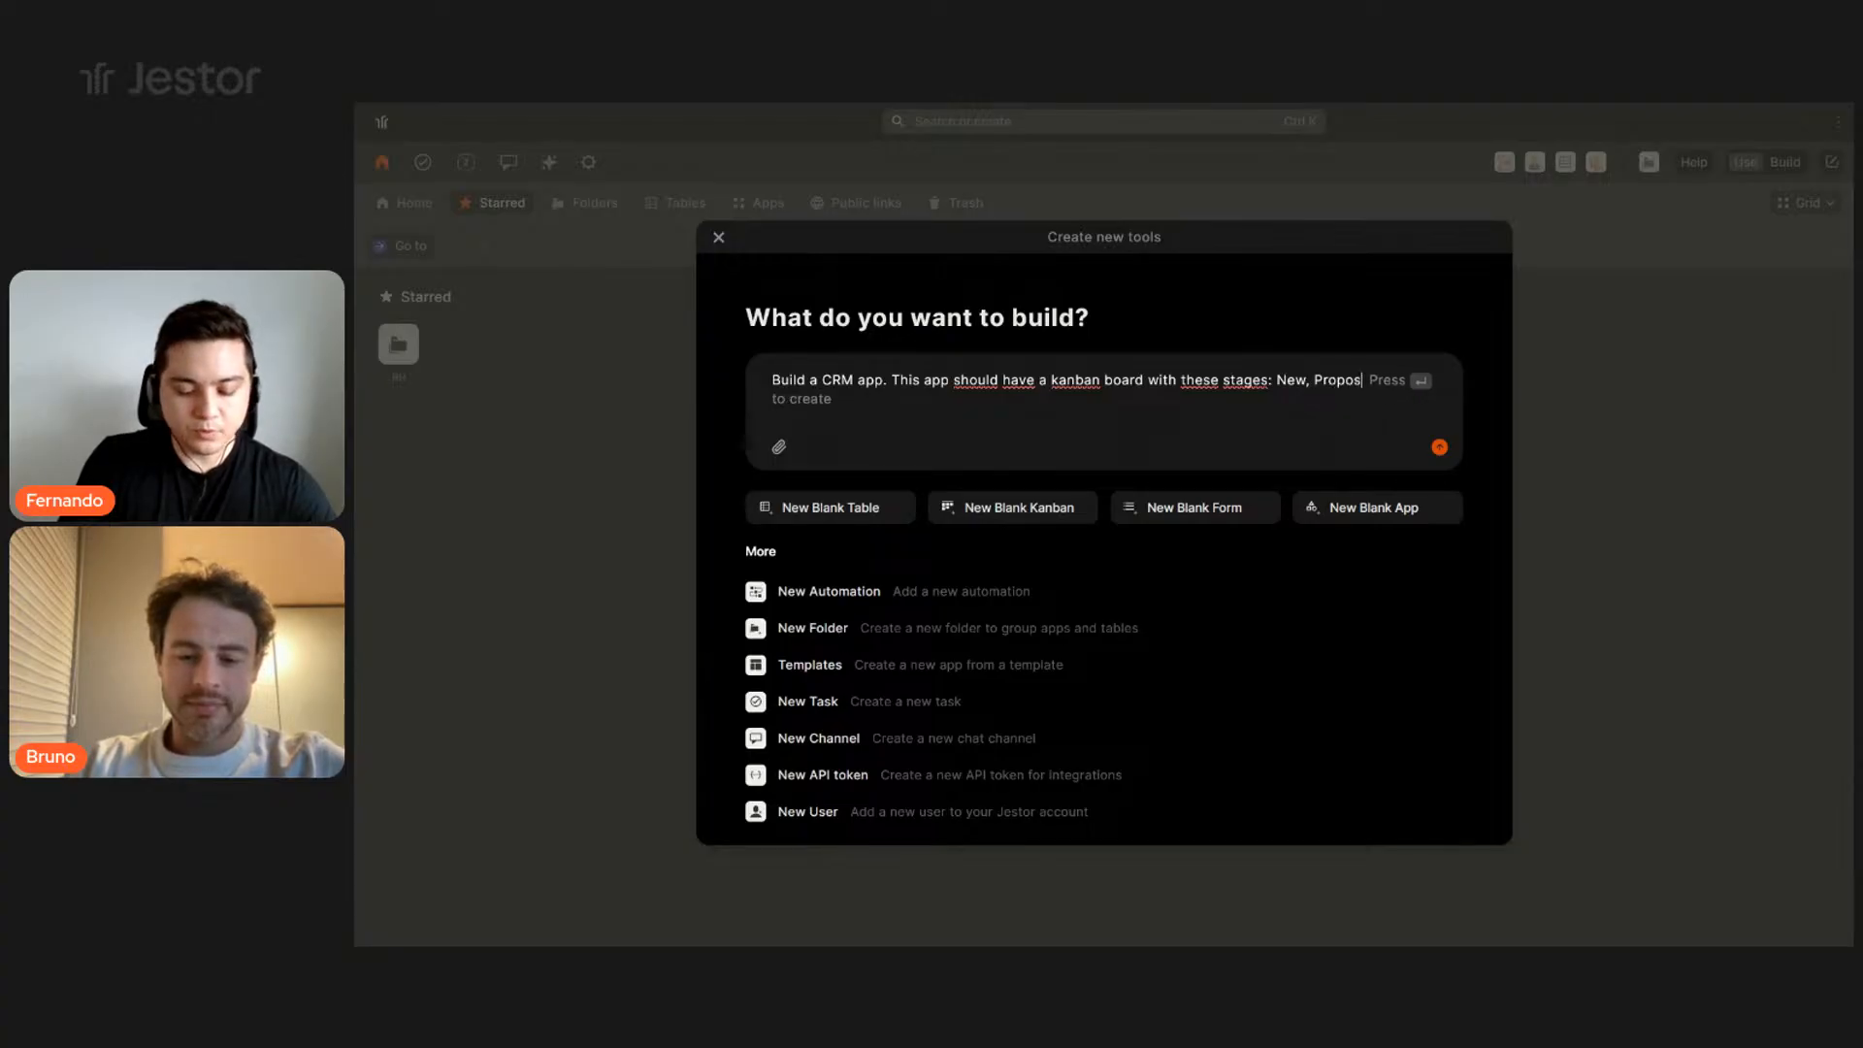
{"action": "type", "text": "al, Won, Lost."}
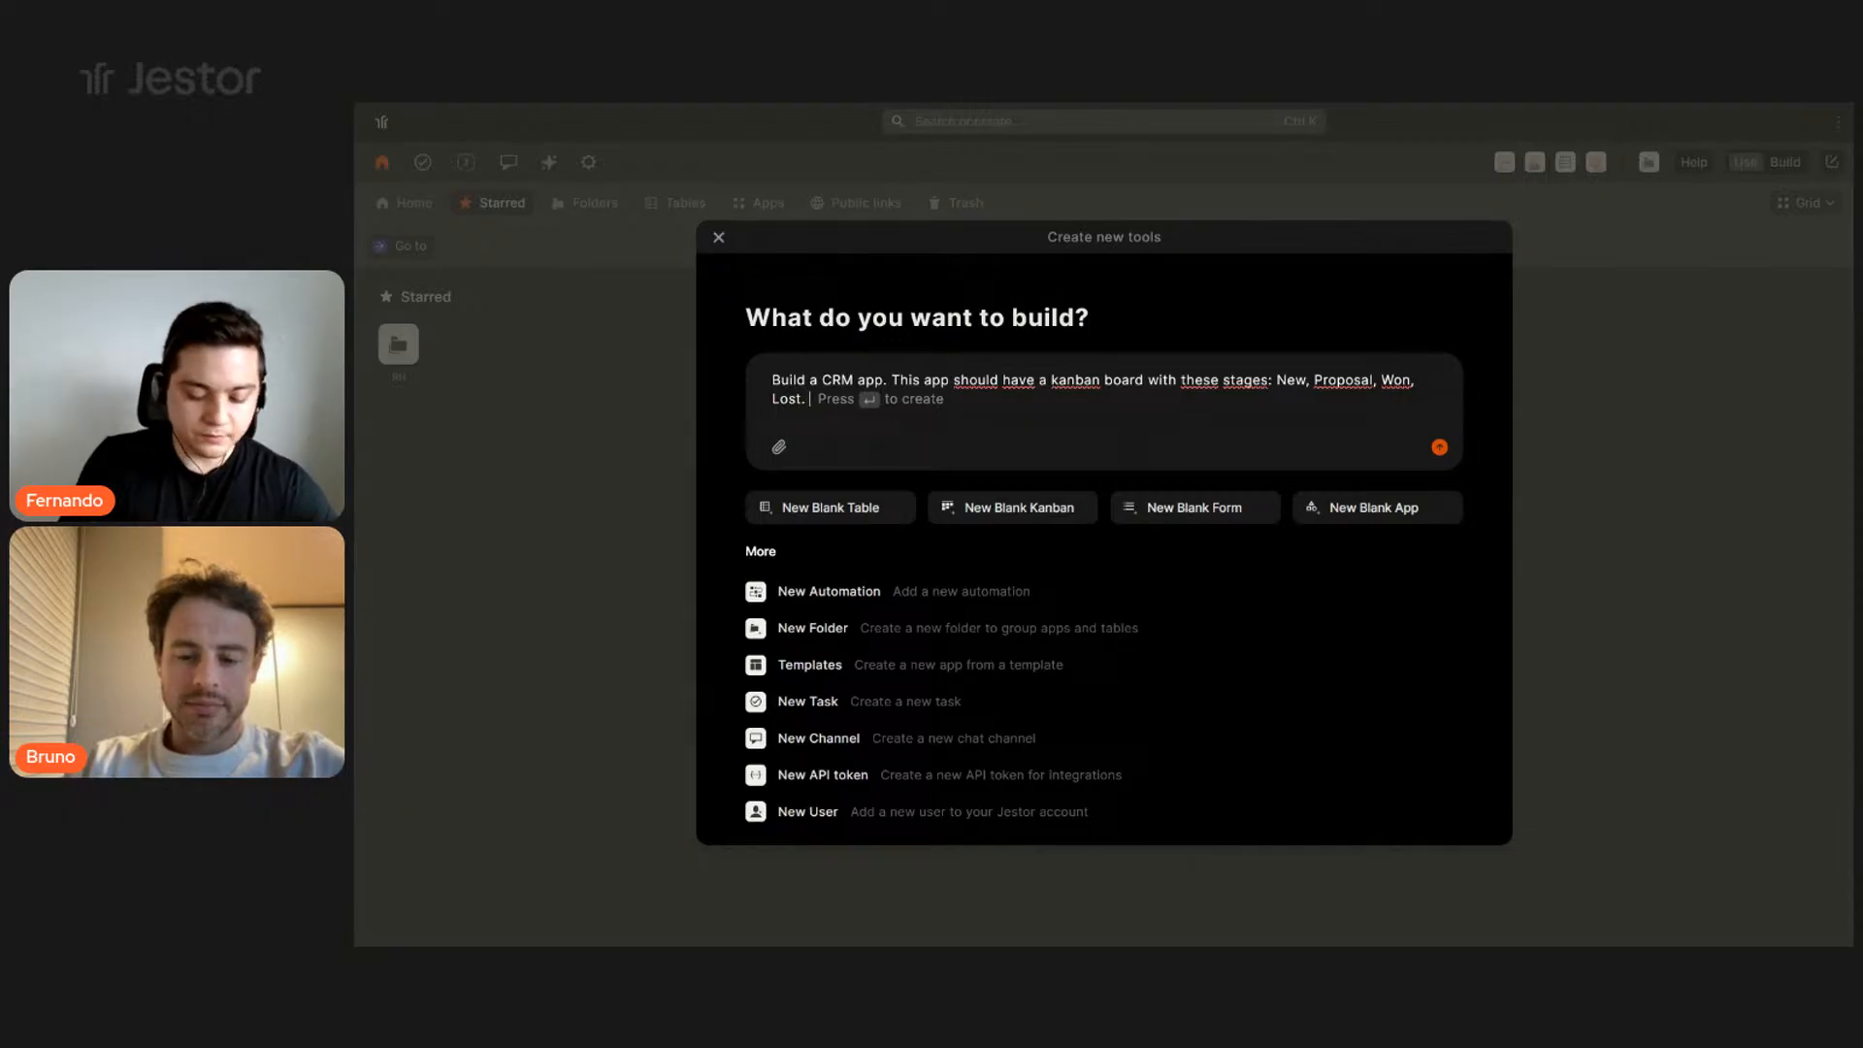
{"action": "type", "text": " It shoul"}
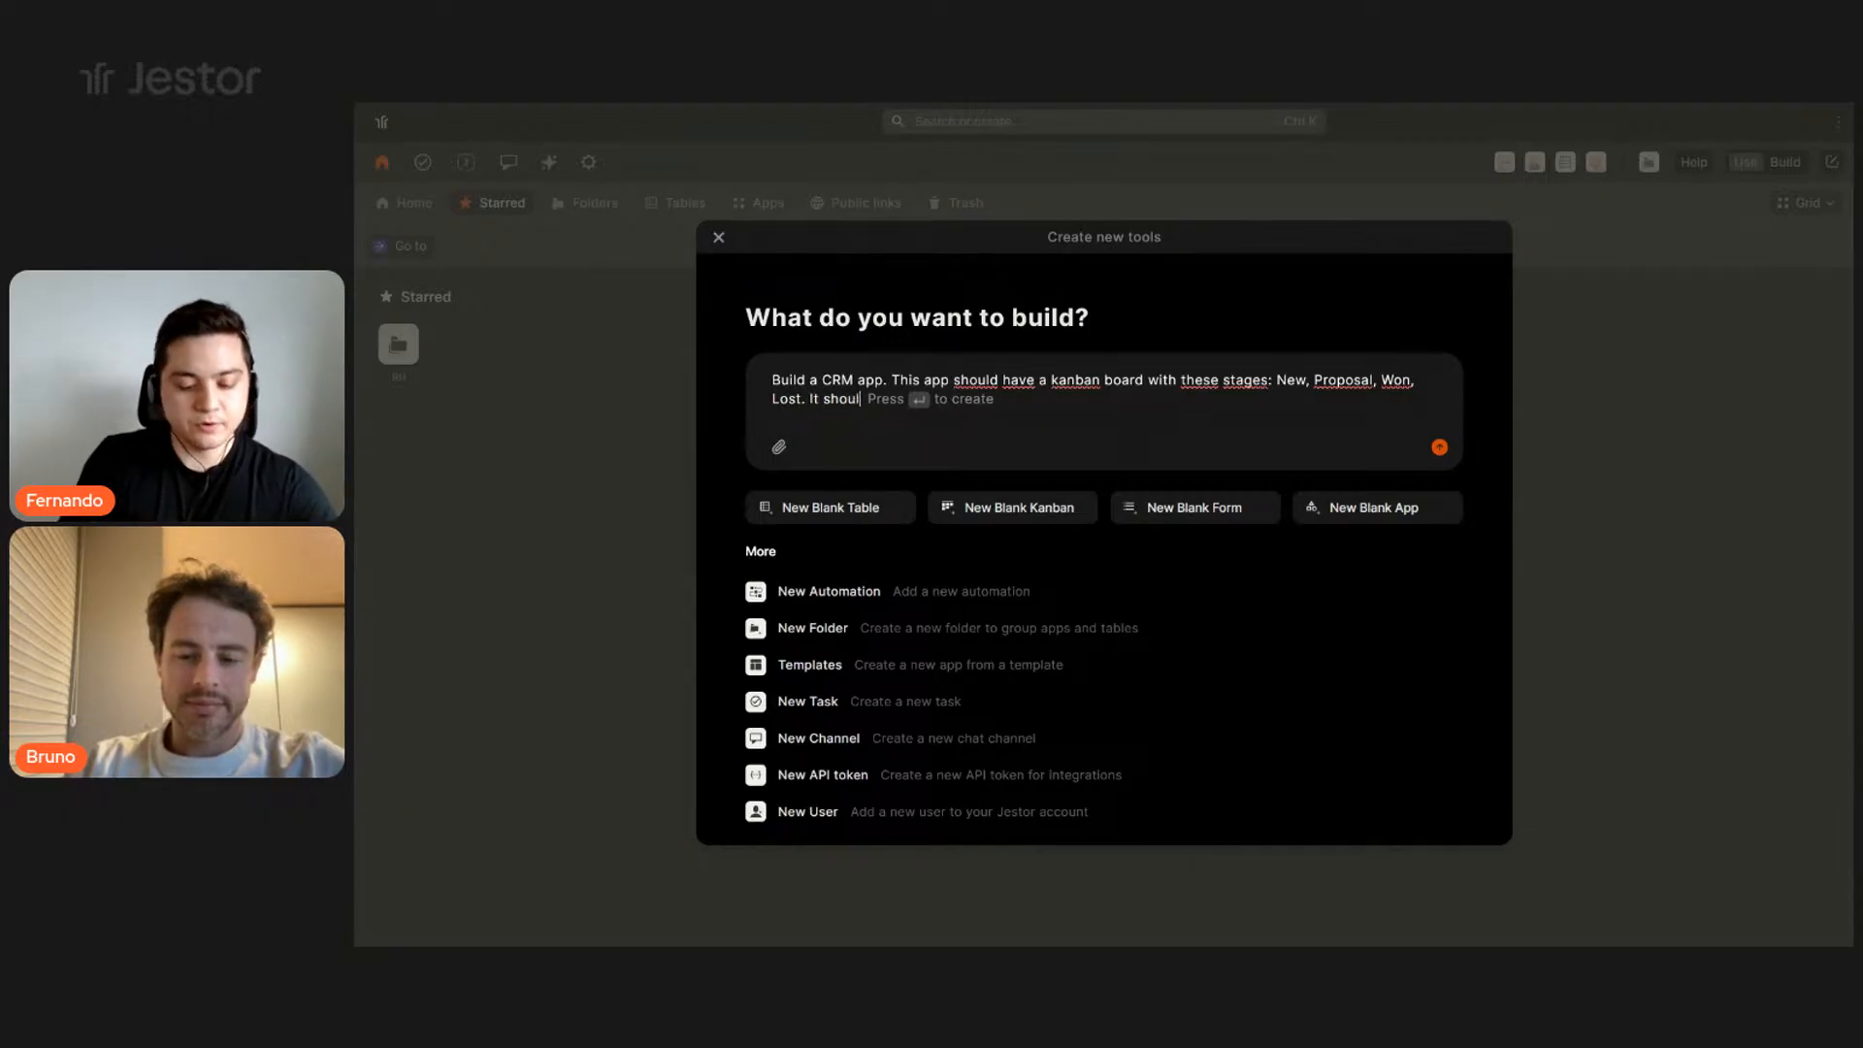
{"action": "type", "text": "d also have a dashboard with"}
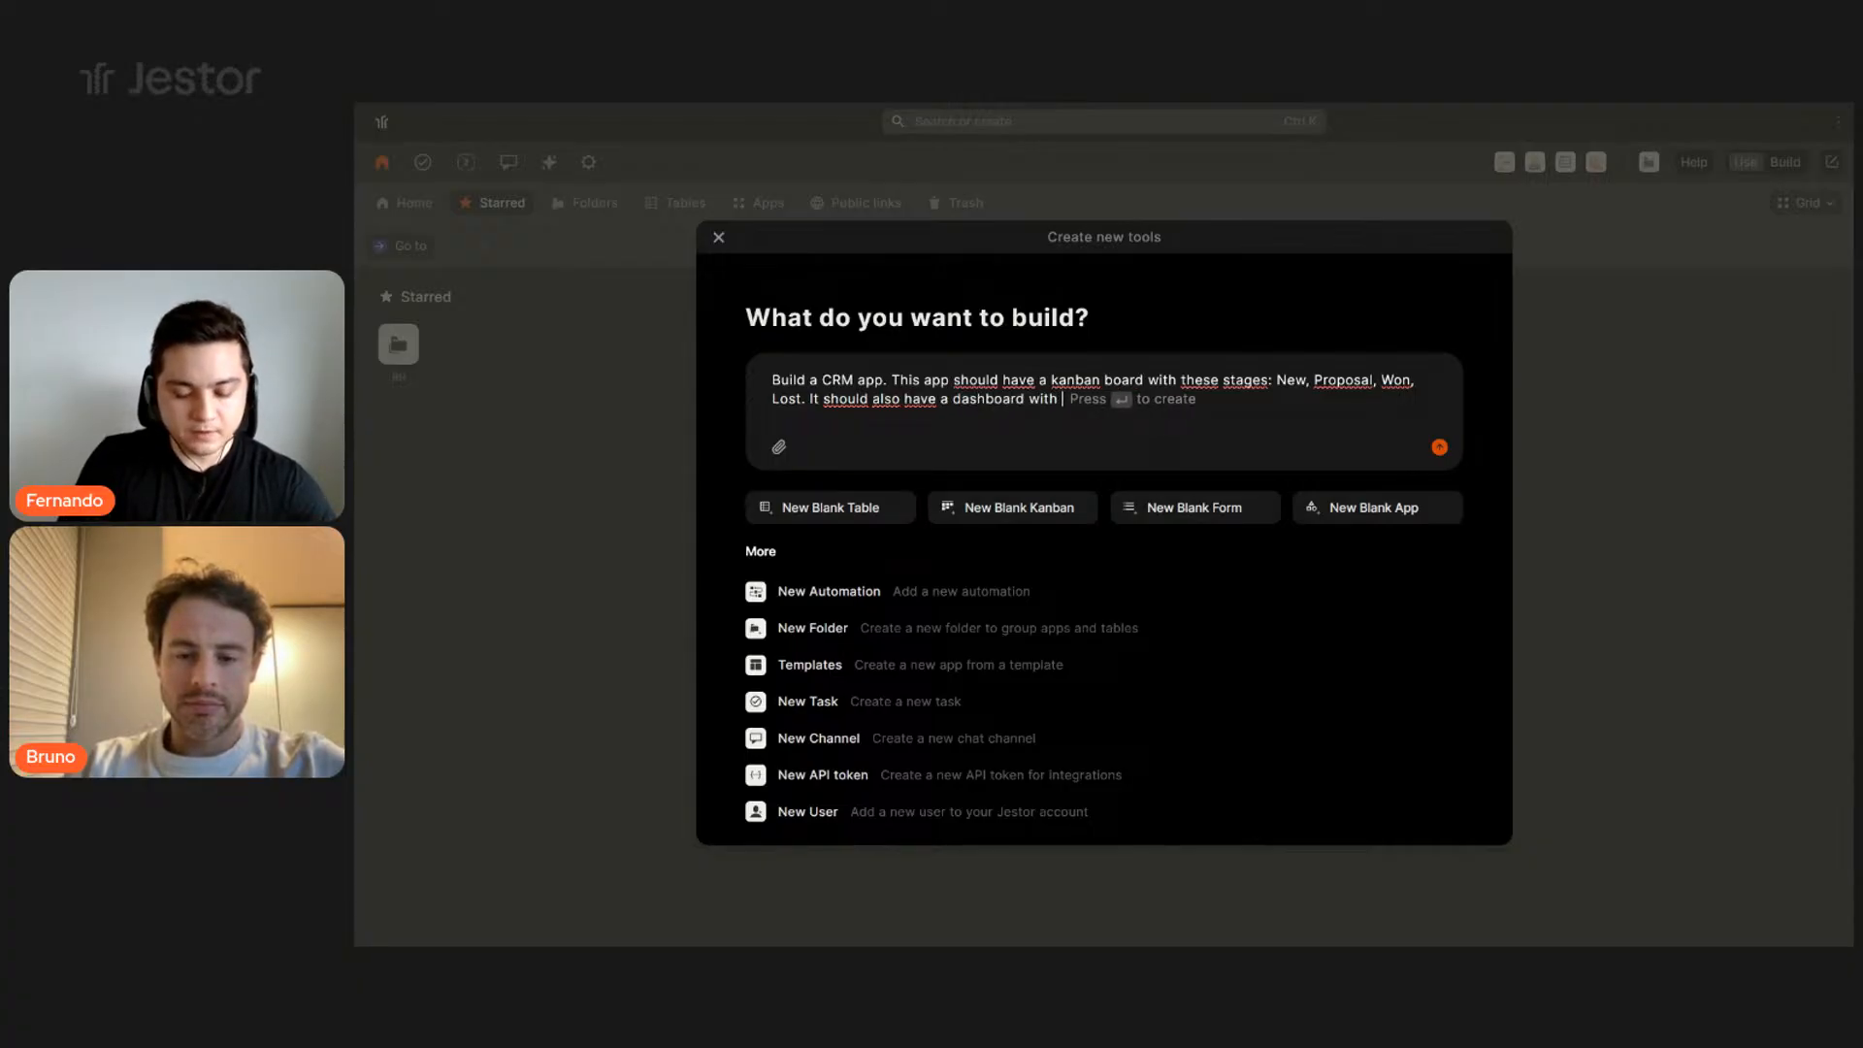
{"action": "type", "text": " Open o"}
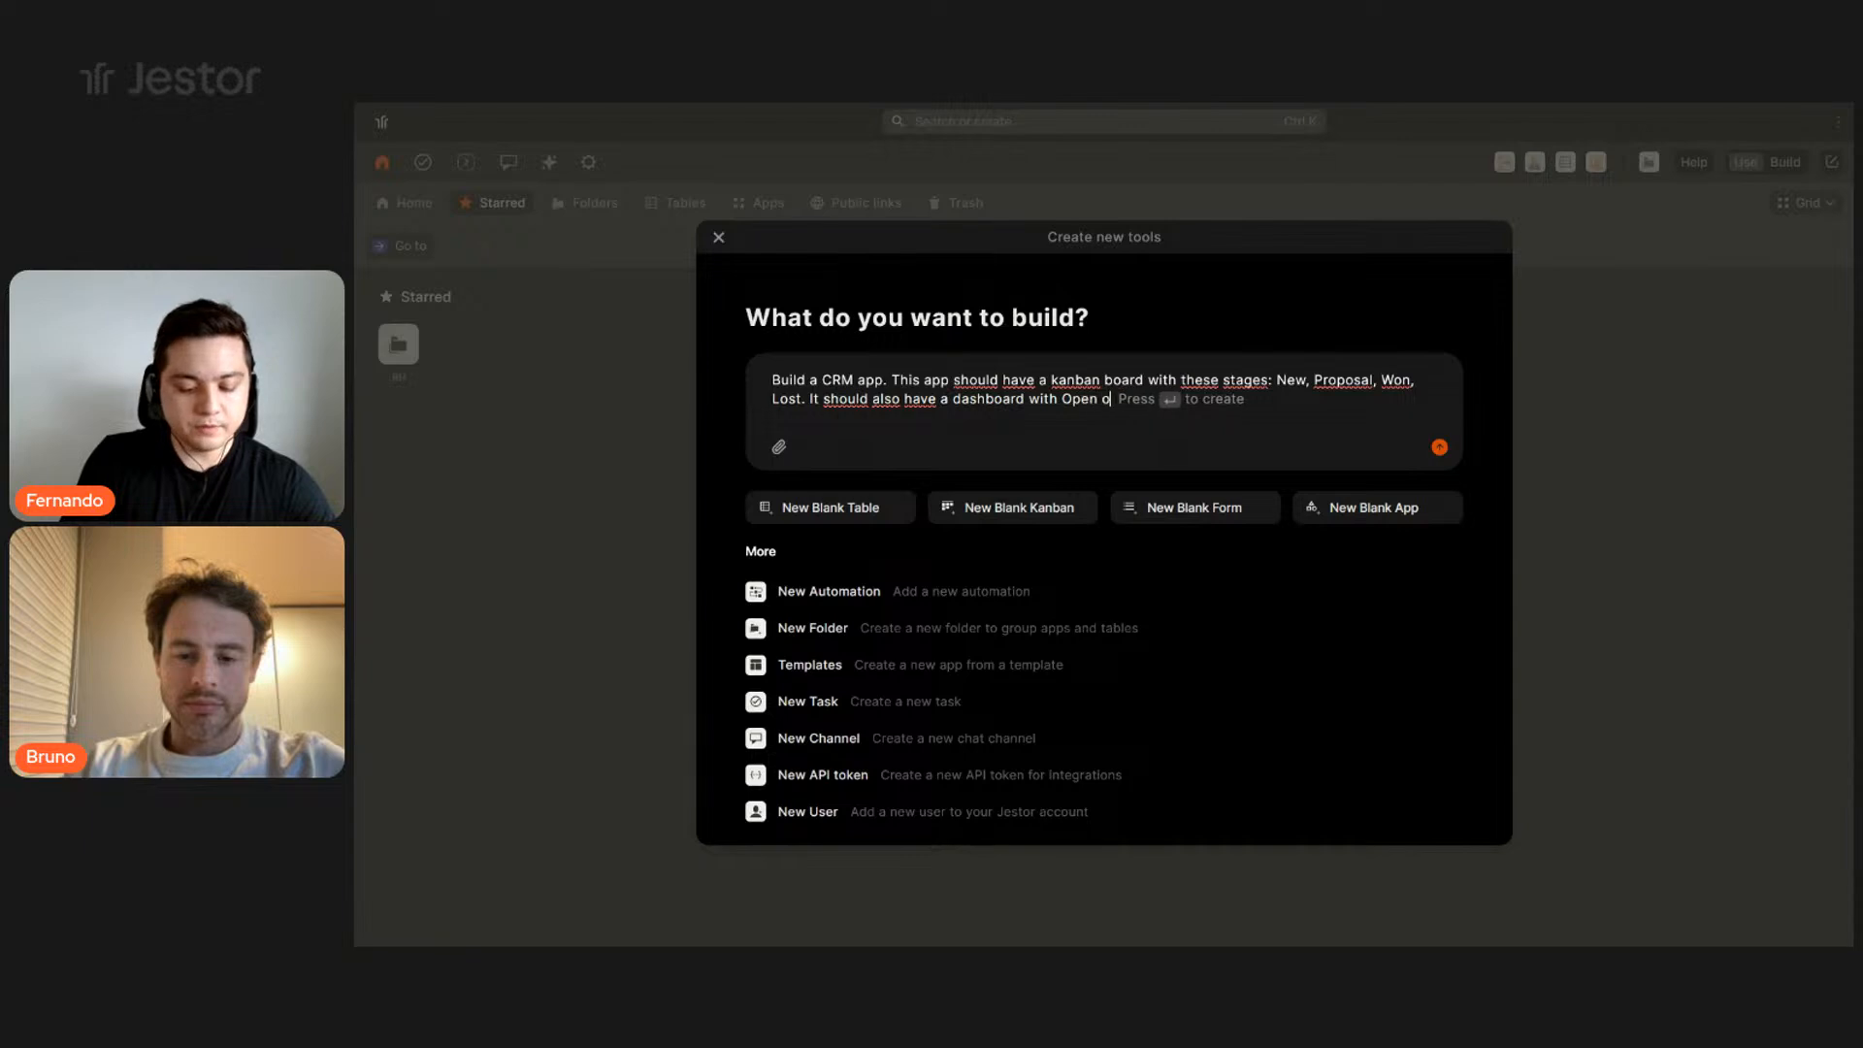
{"action": "key", "text": "BackSpace"}
{"action": "key", "text": "BackSpace"}
{"action": "key", "text": "BackSpace"}
{"action": "key", "text": "BackSpace"}
{"action": "key", "text": "BackSpace"}
{"action": "key", "text": "BackSpace"}
{"action": "type", "text": "a"}
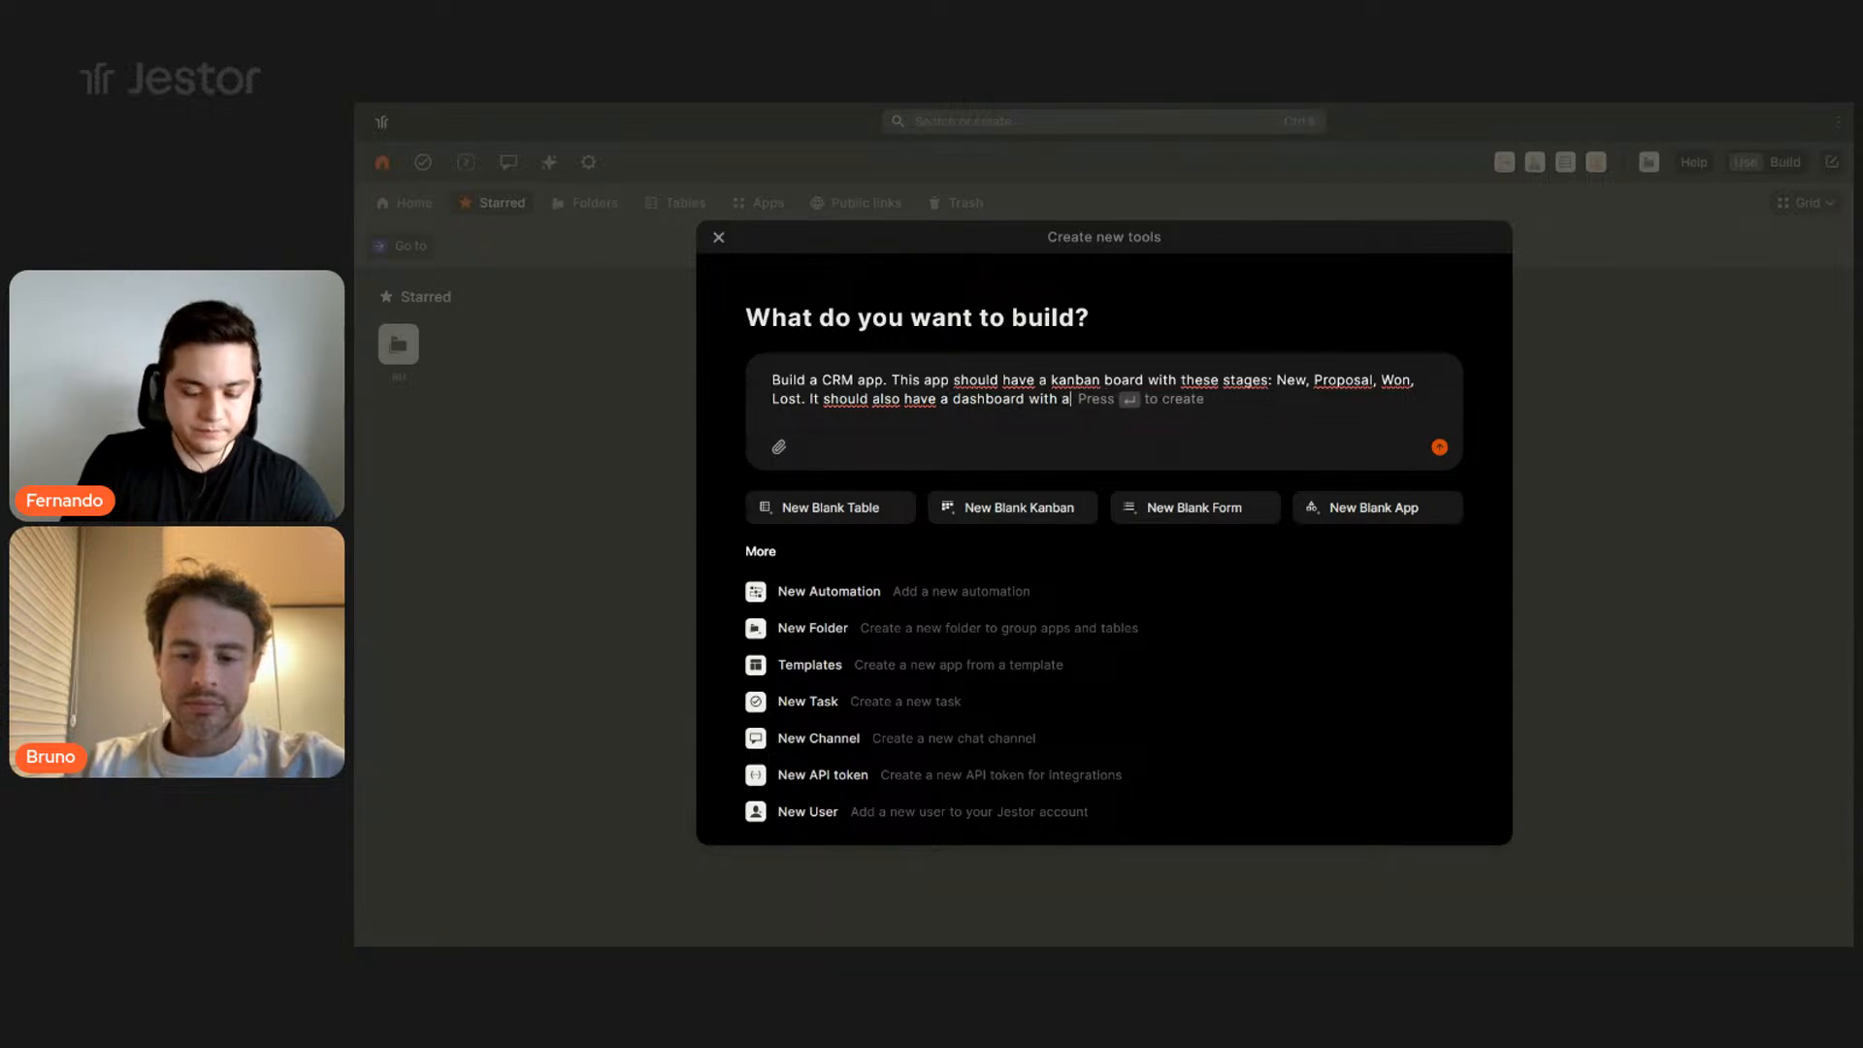
{"action": "type", "text": "n indicator for ope"}
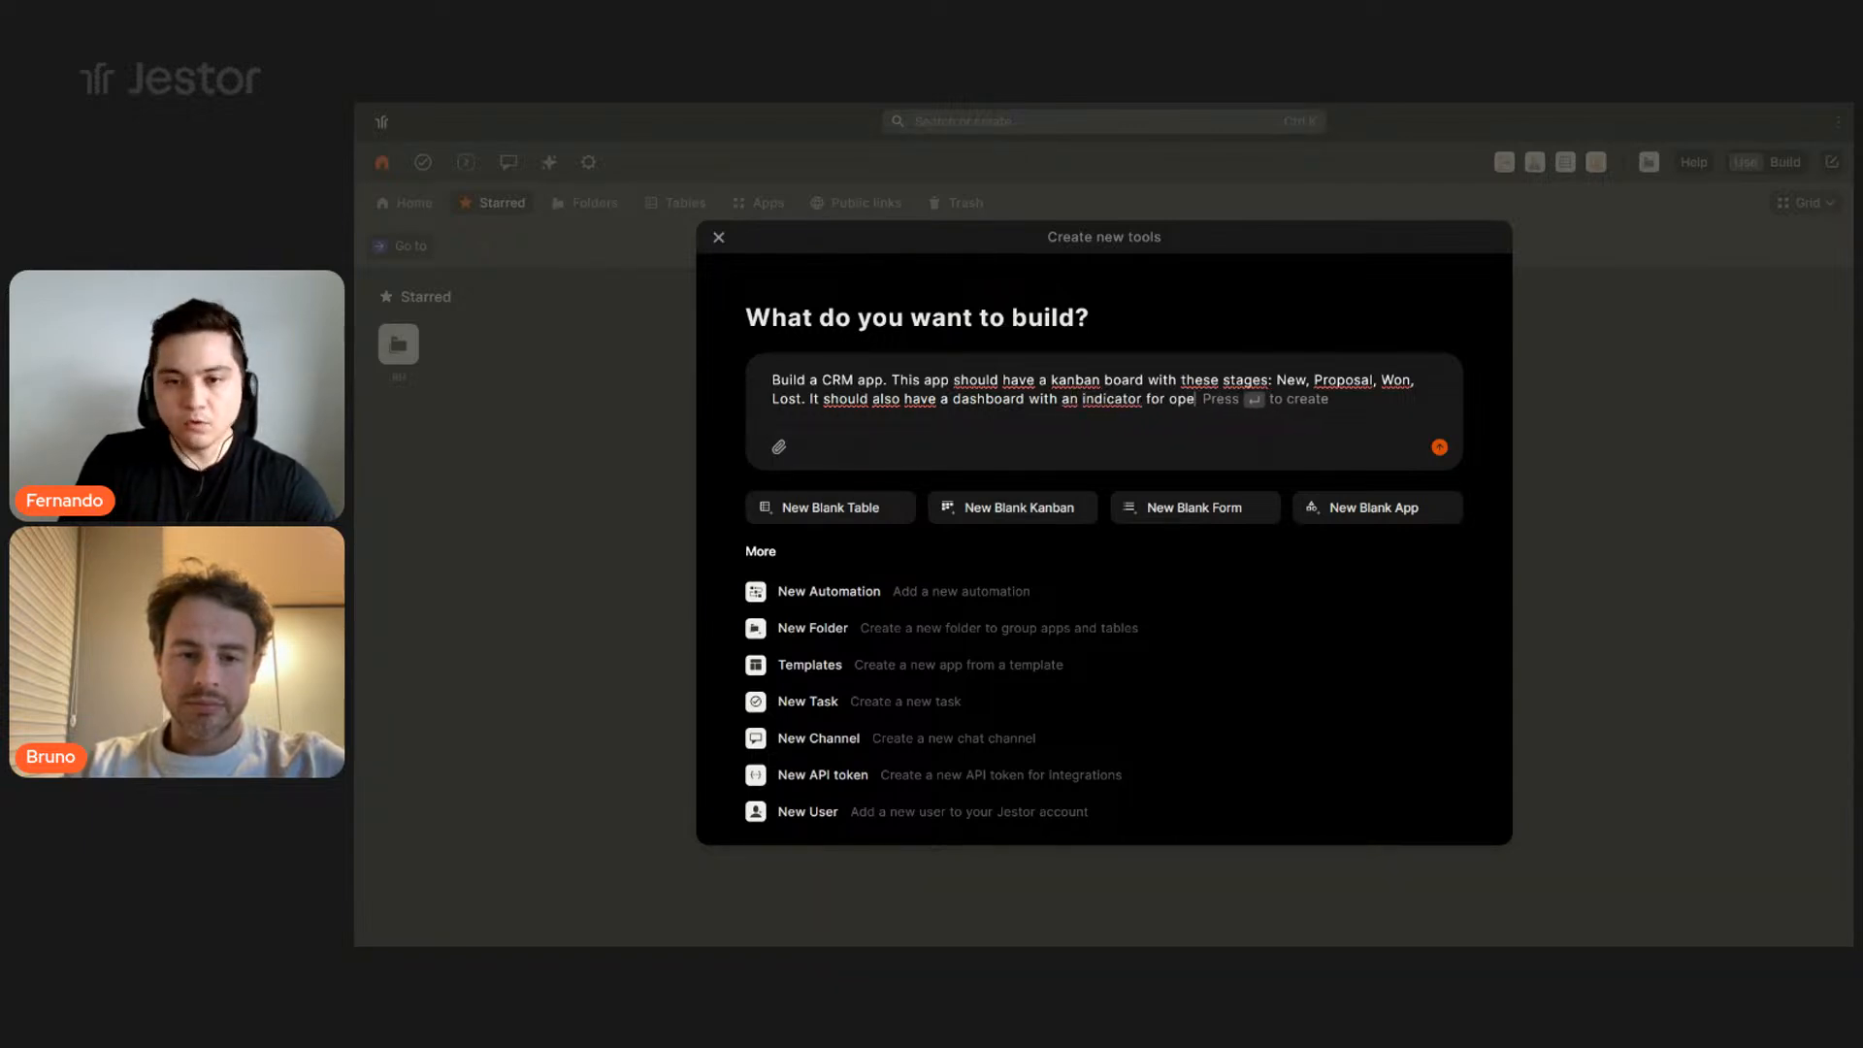
{"action": "type", "text": "n opportunit"}
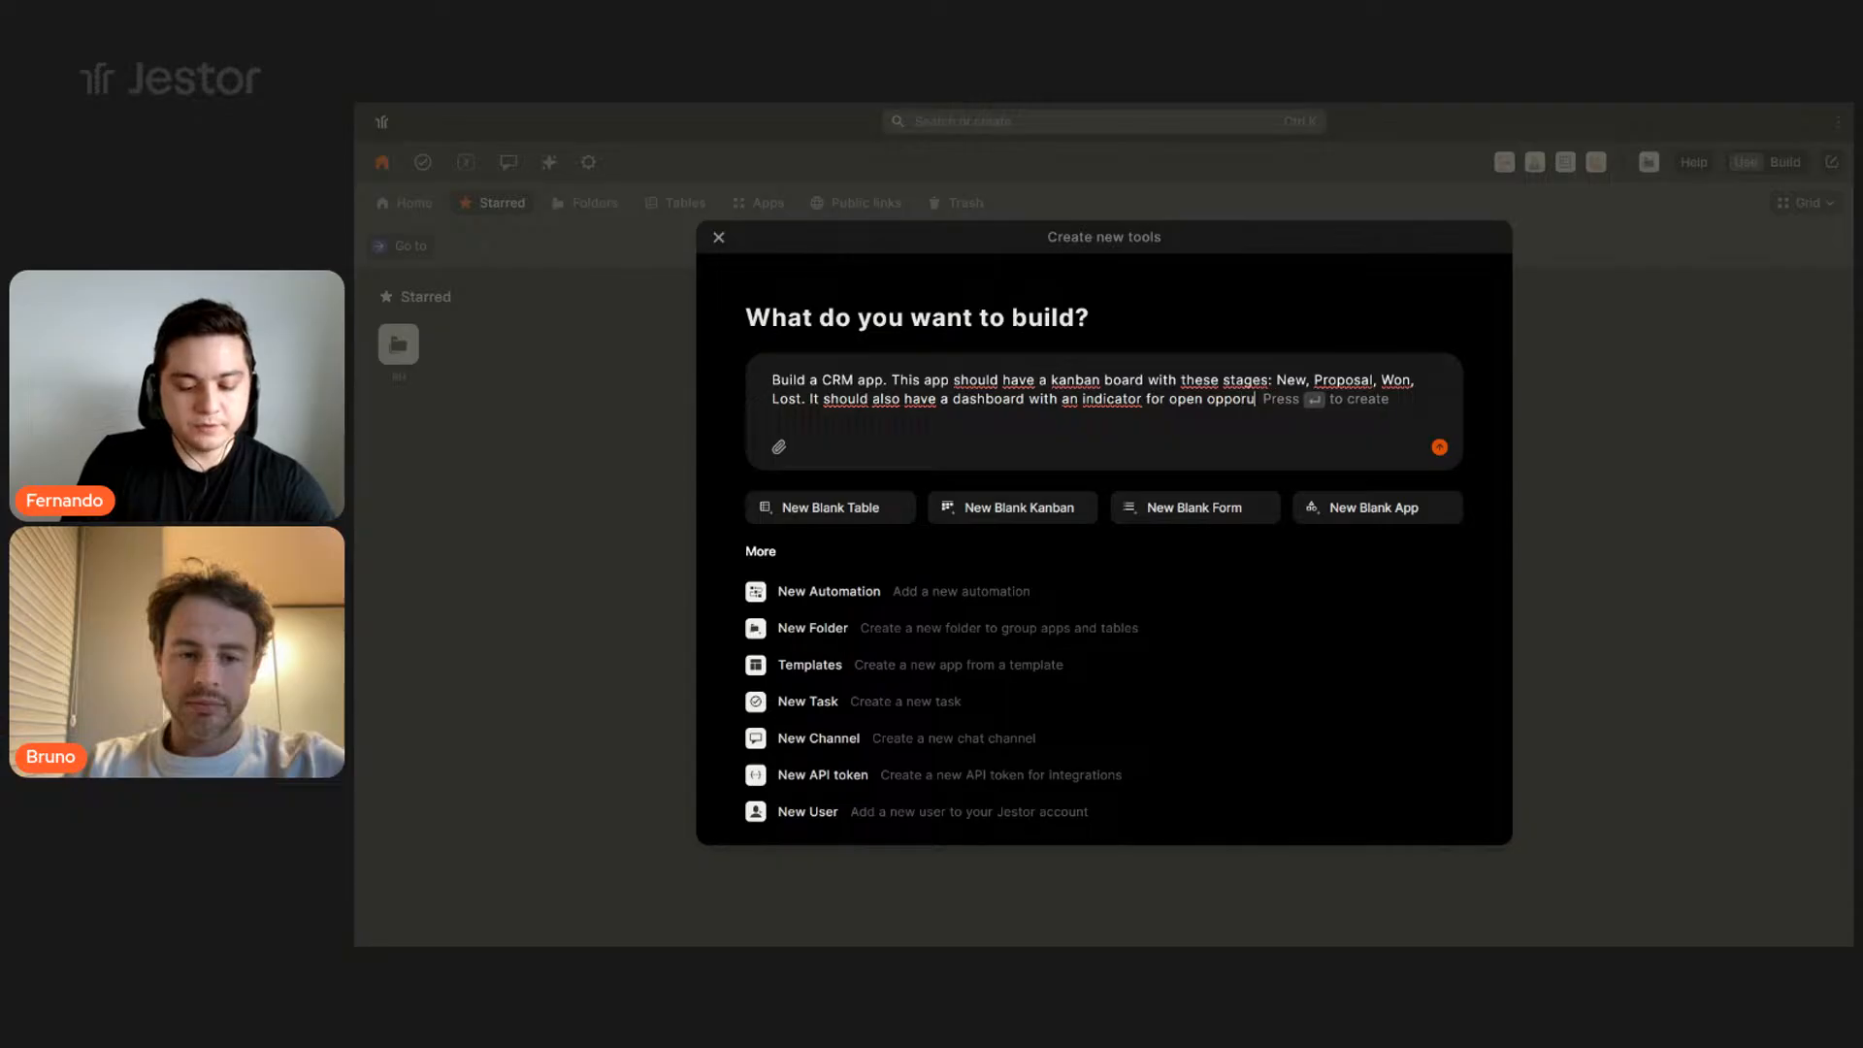
{"action": "key", "text": "BackSpace"}
{"action": "key", "text": "BackSpace"}
{"action": "key", "text": "BackSpace"}
{"action": "key", "text": "BackSpace"}
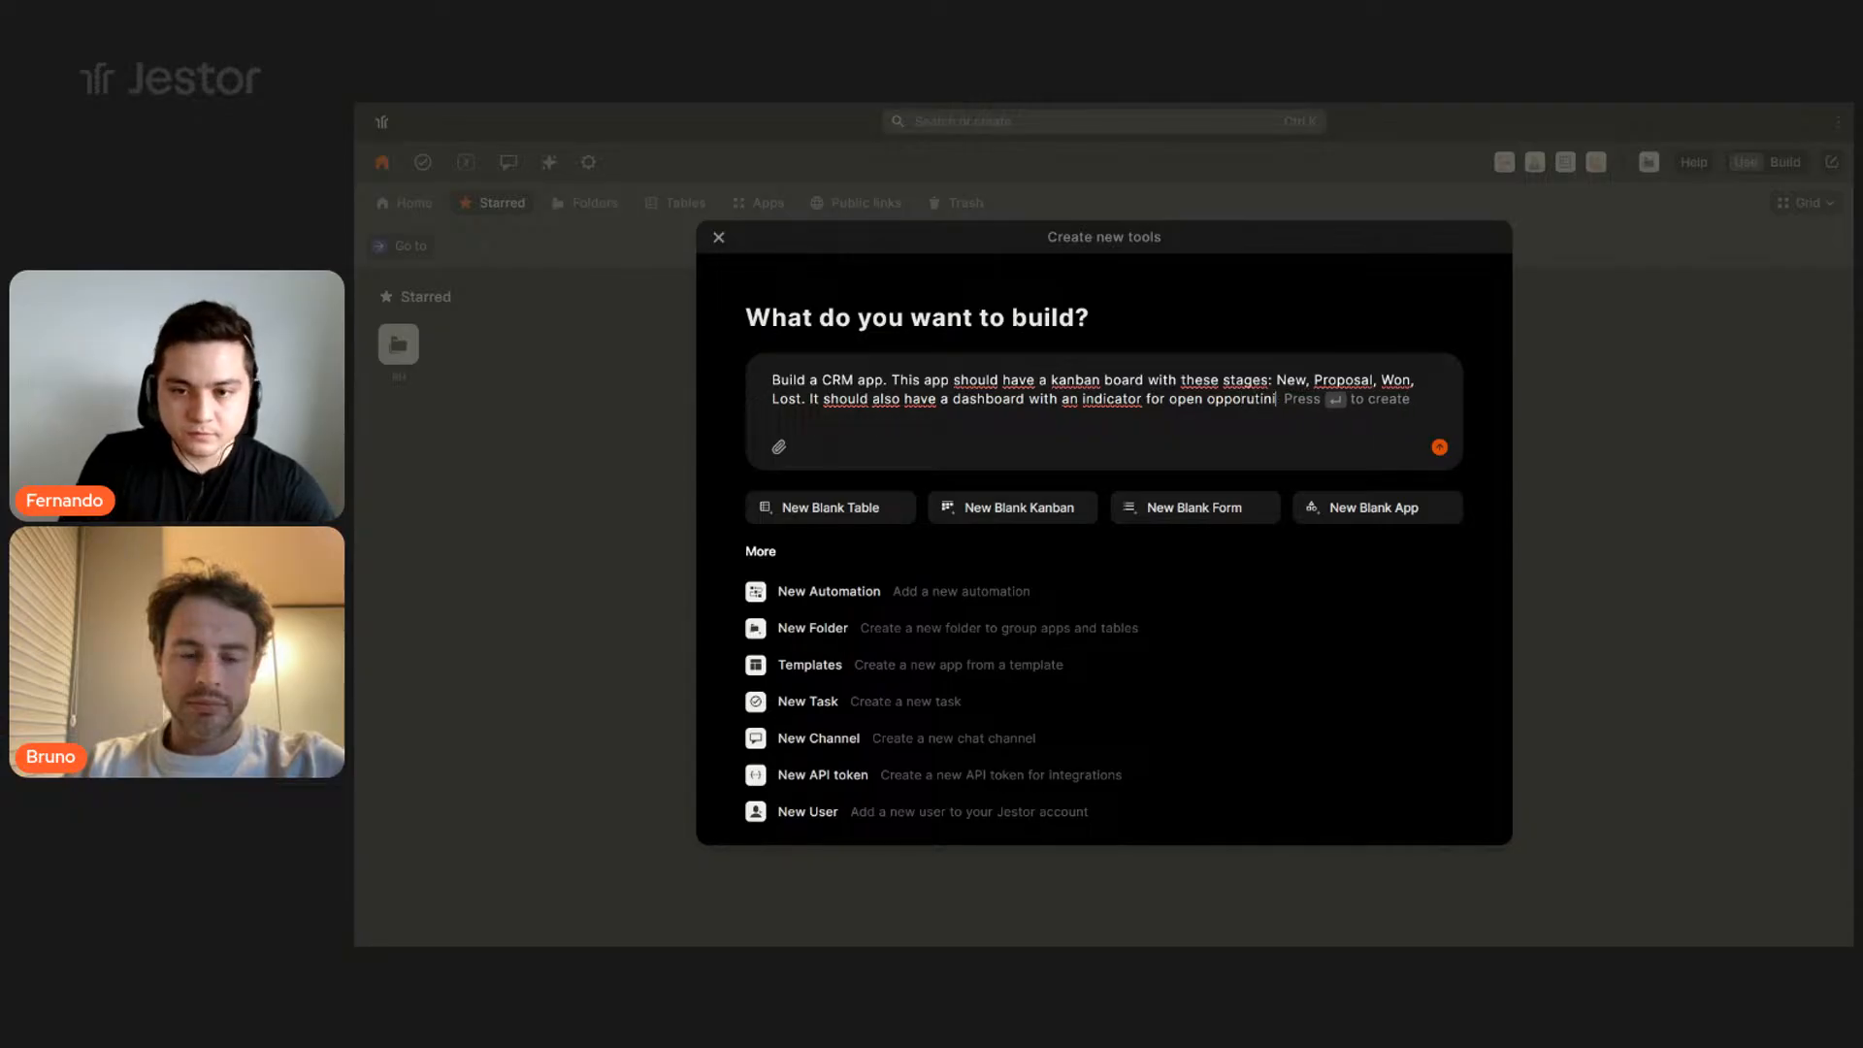
{"action": "type", "text": "uniti"}
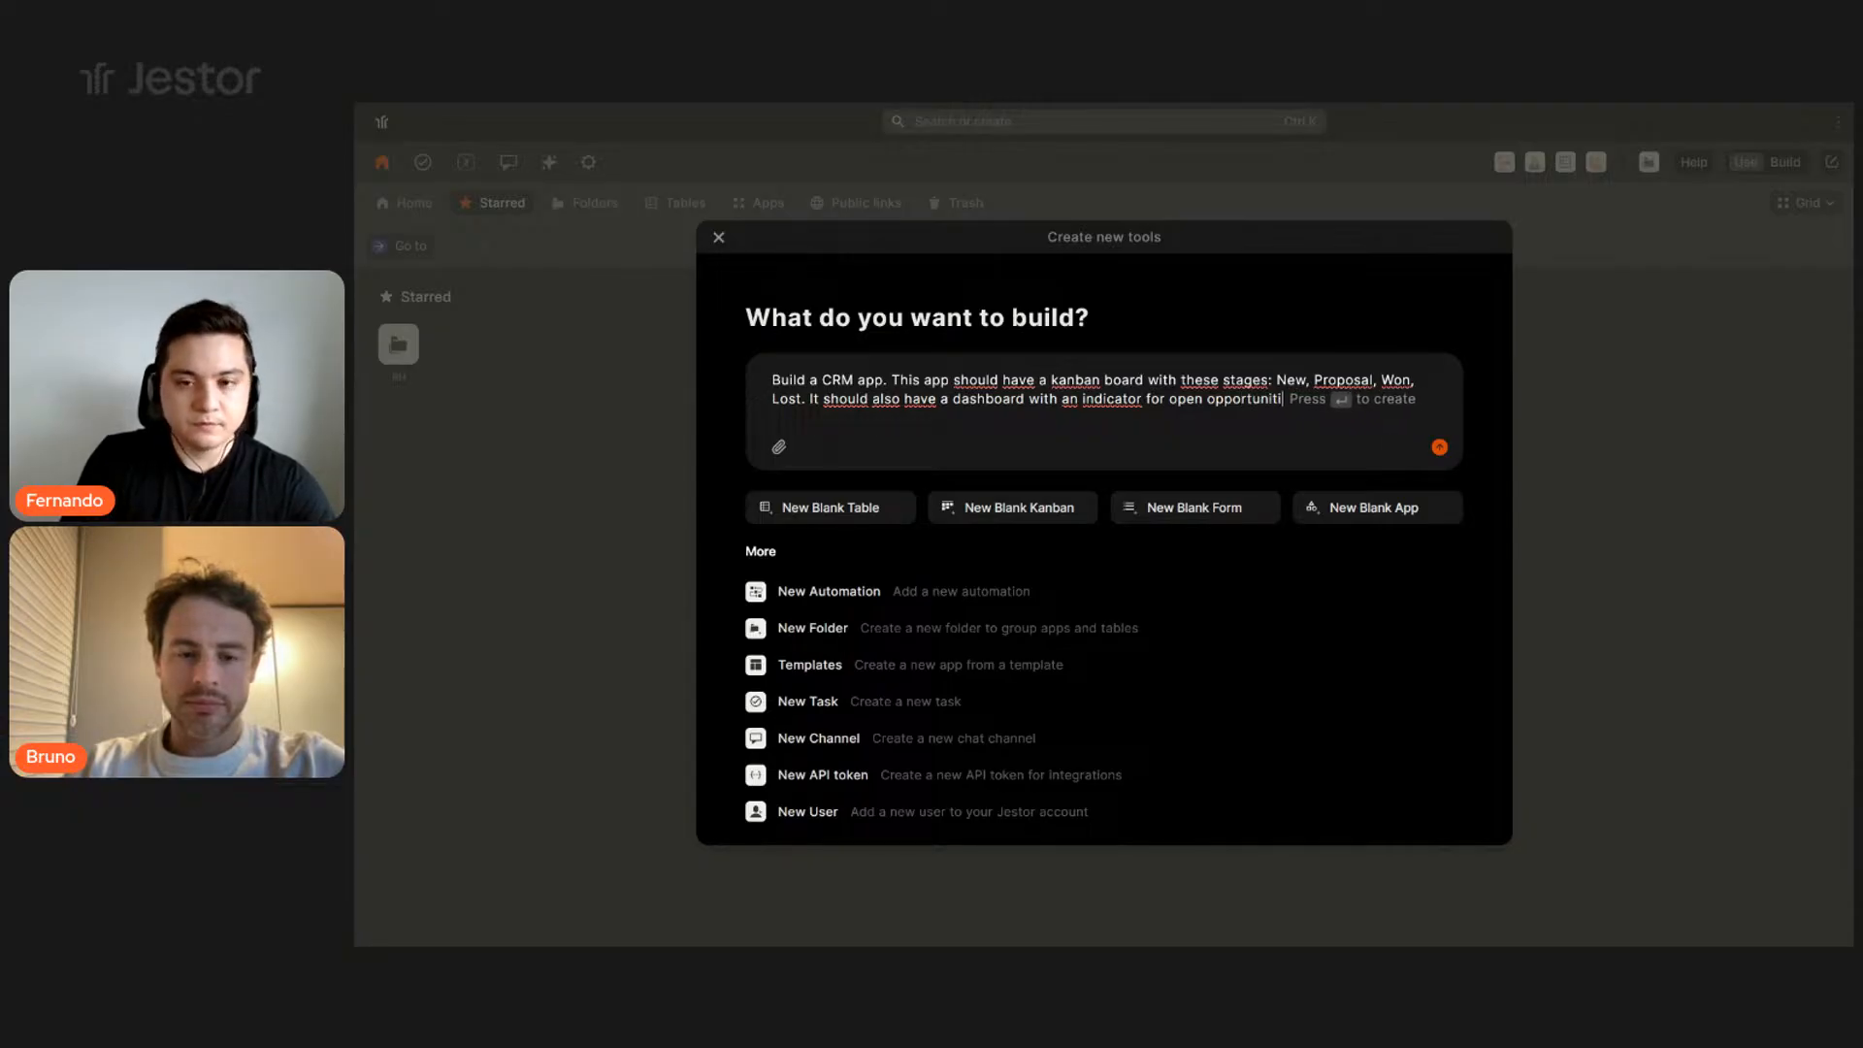
{"action": "type", "text": "es and total sold."}
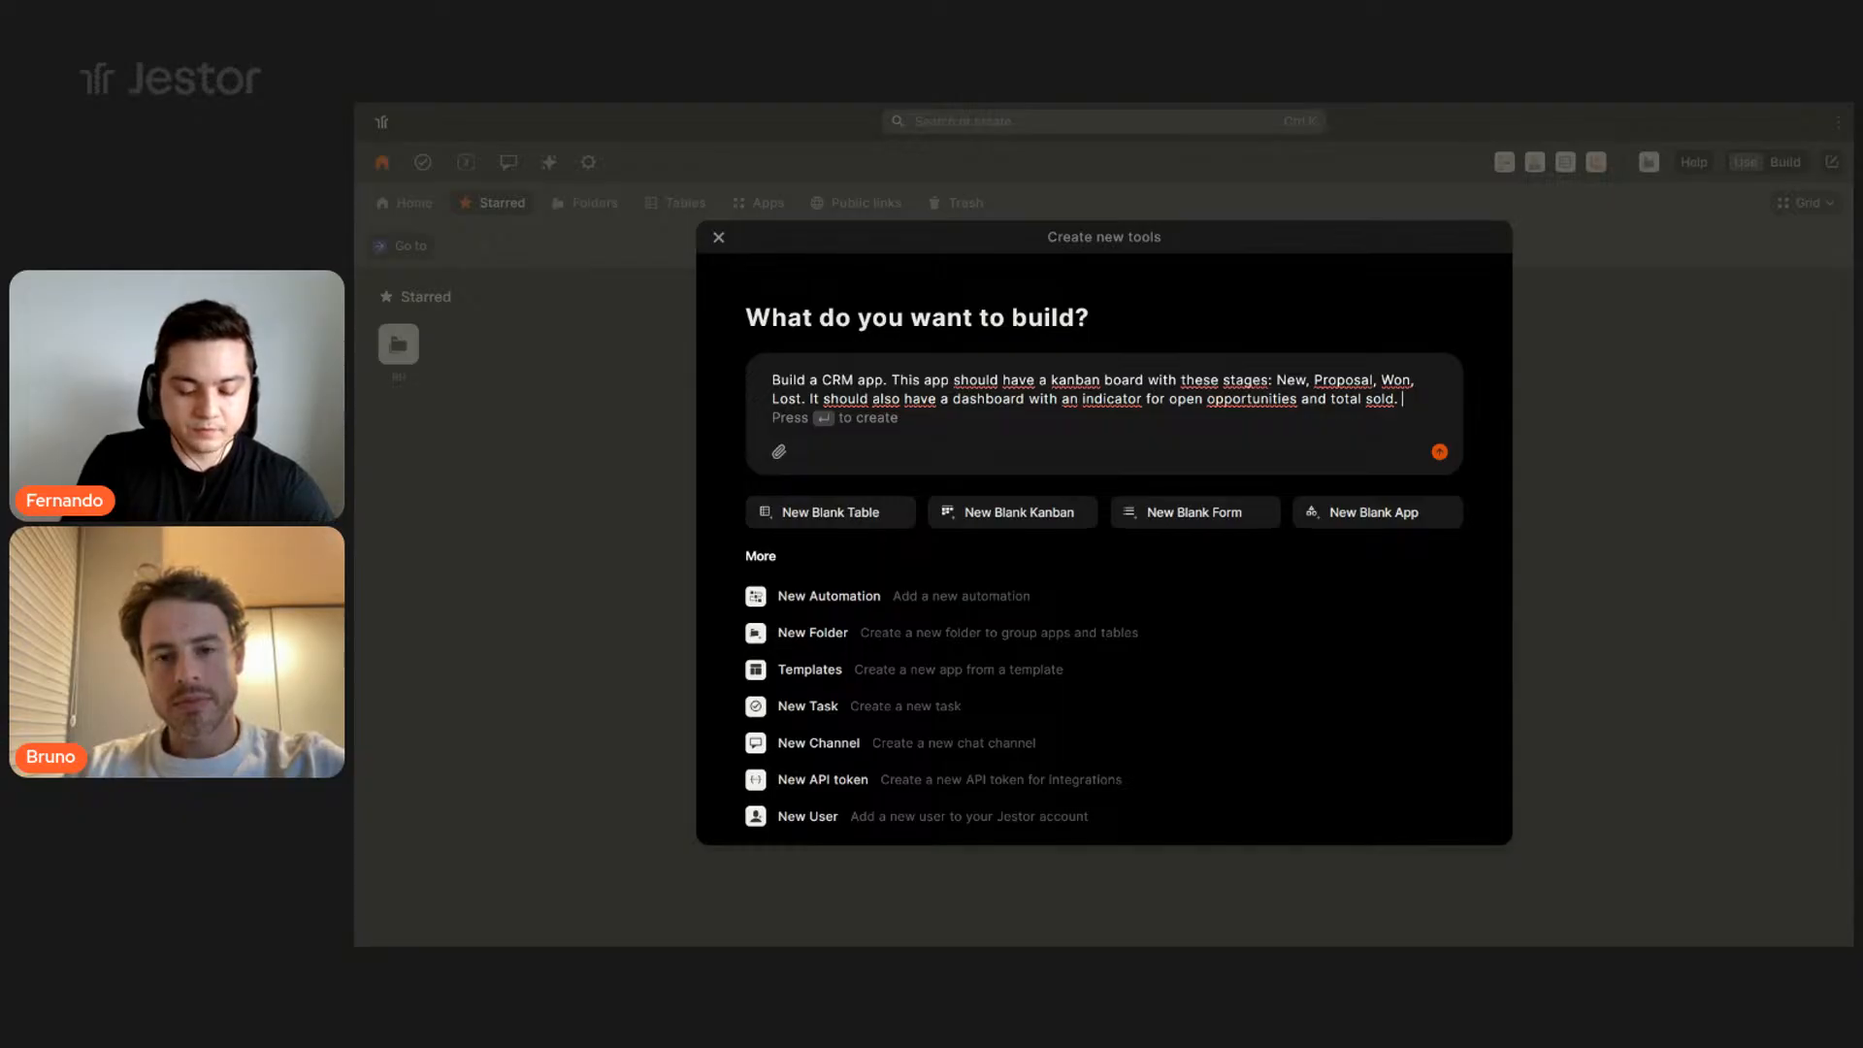
{"action": "type", "text": "vigation s"}
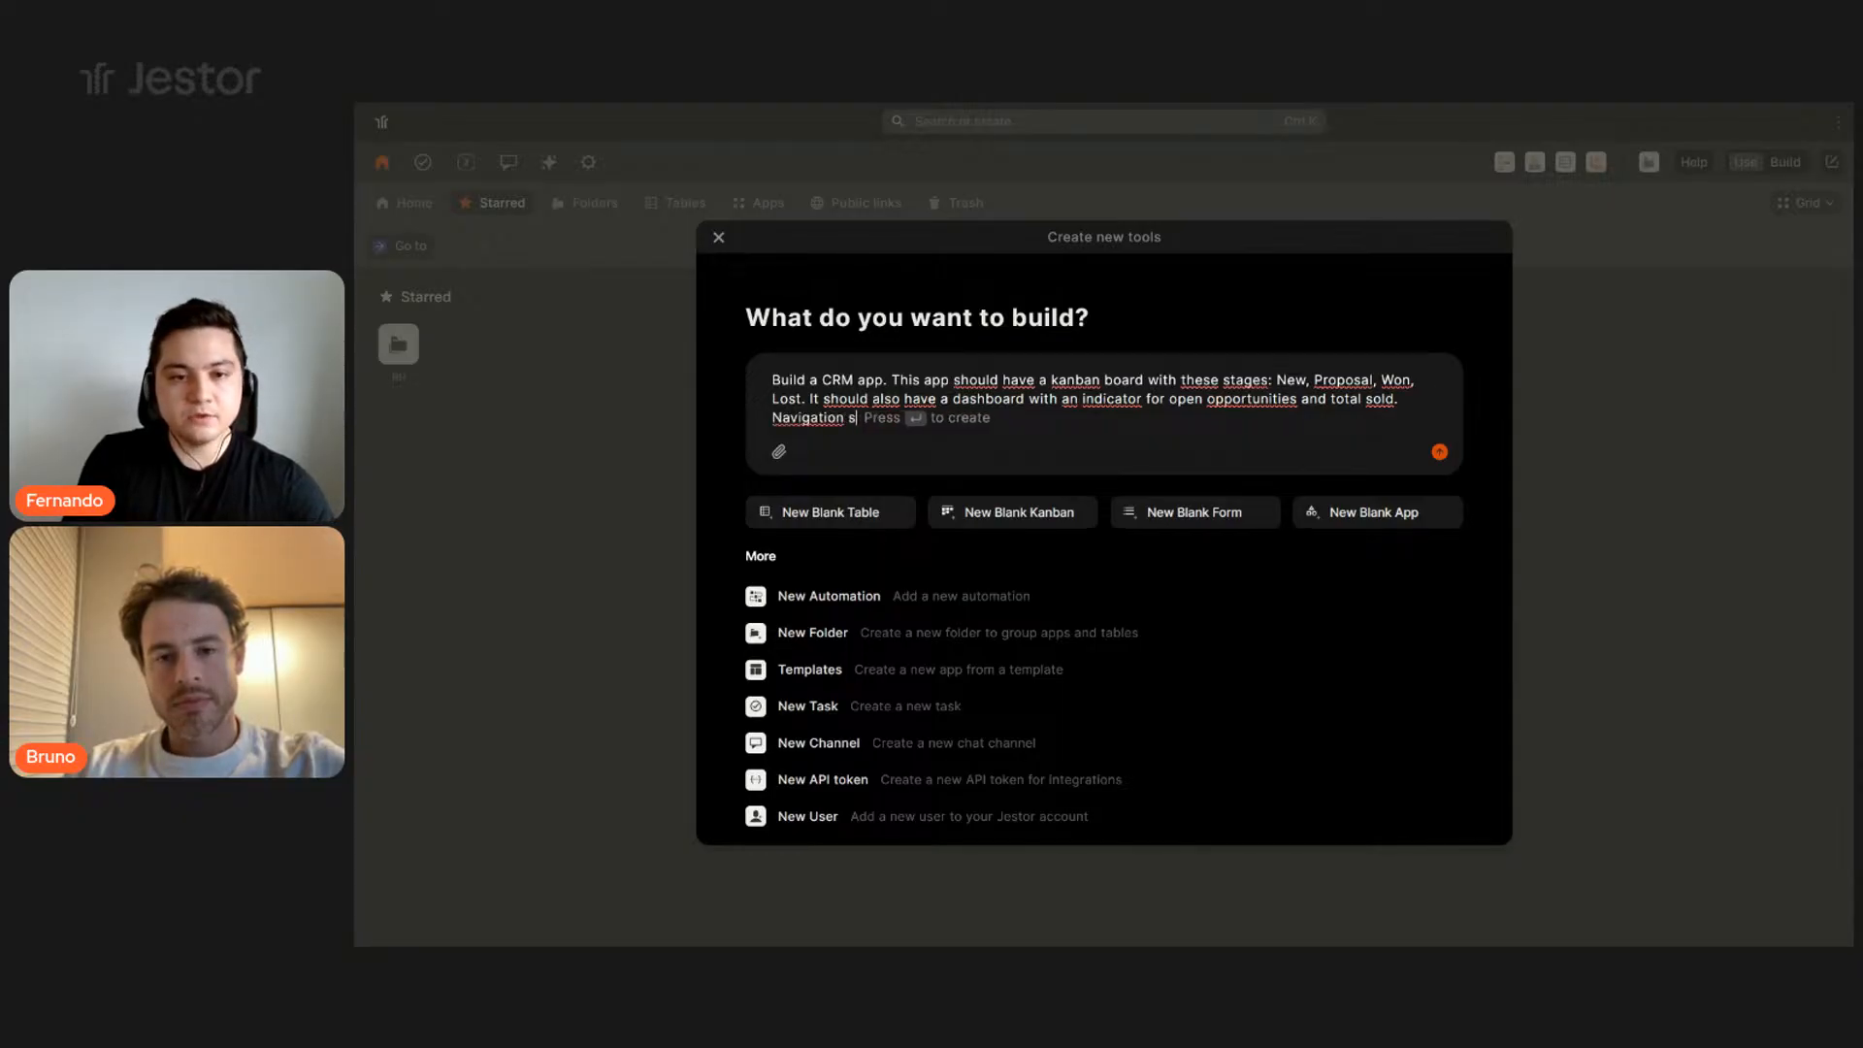
{"action": "type", "text": "hould be d"}
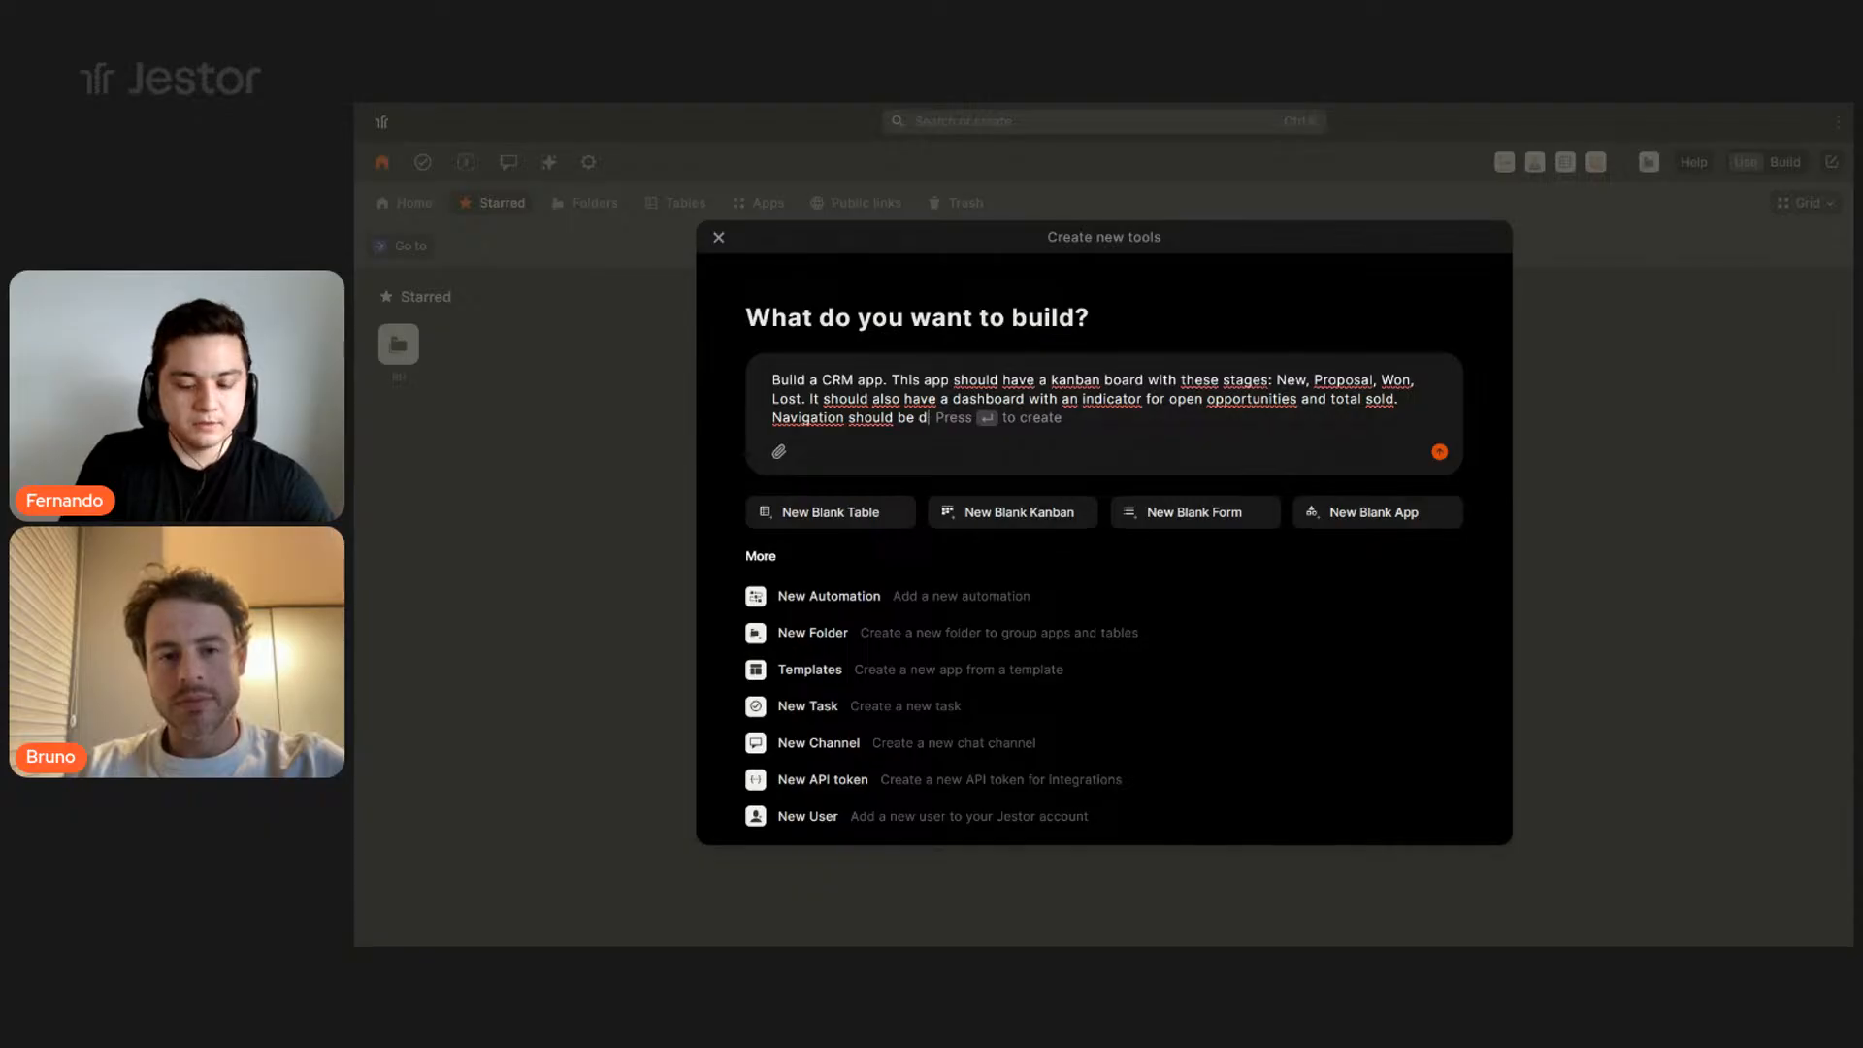
{"action": "type", "text": "one through a side "}
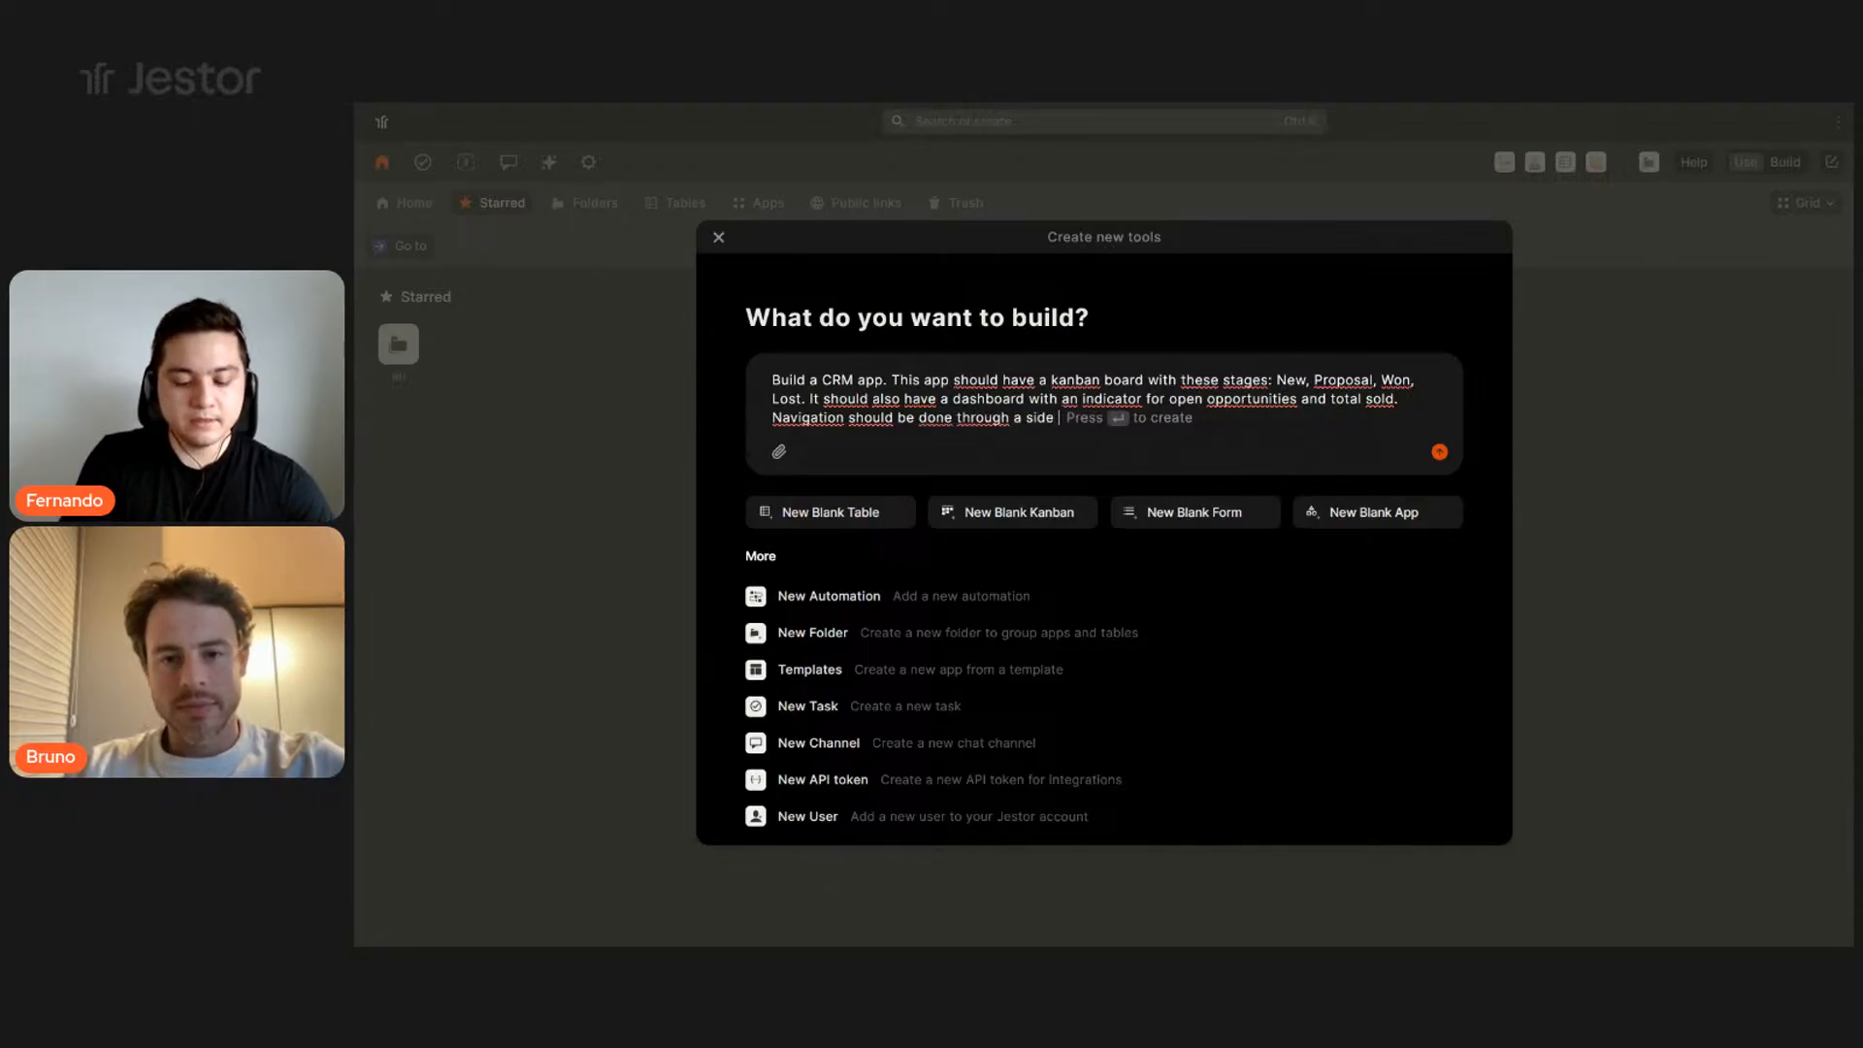
{"action": "type", "text": "menu"}
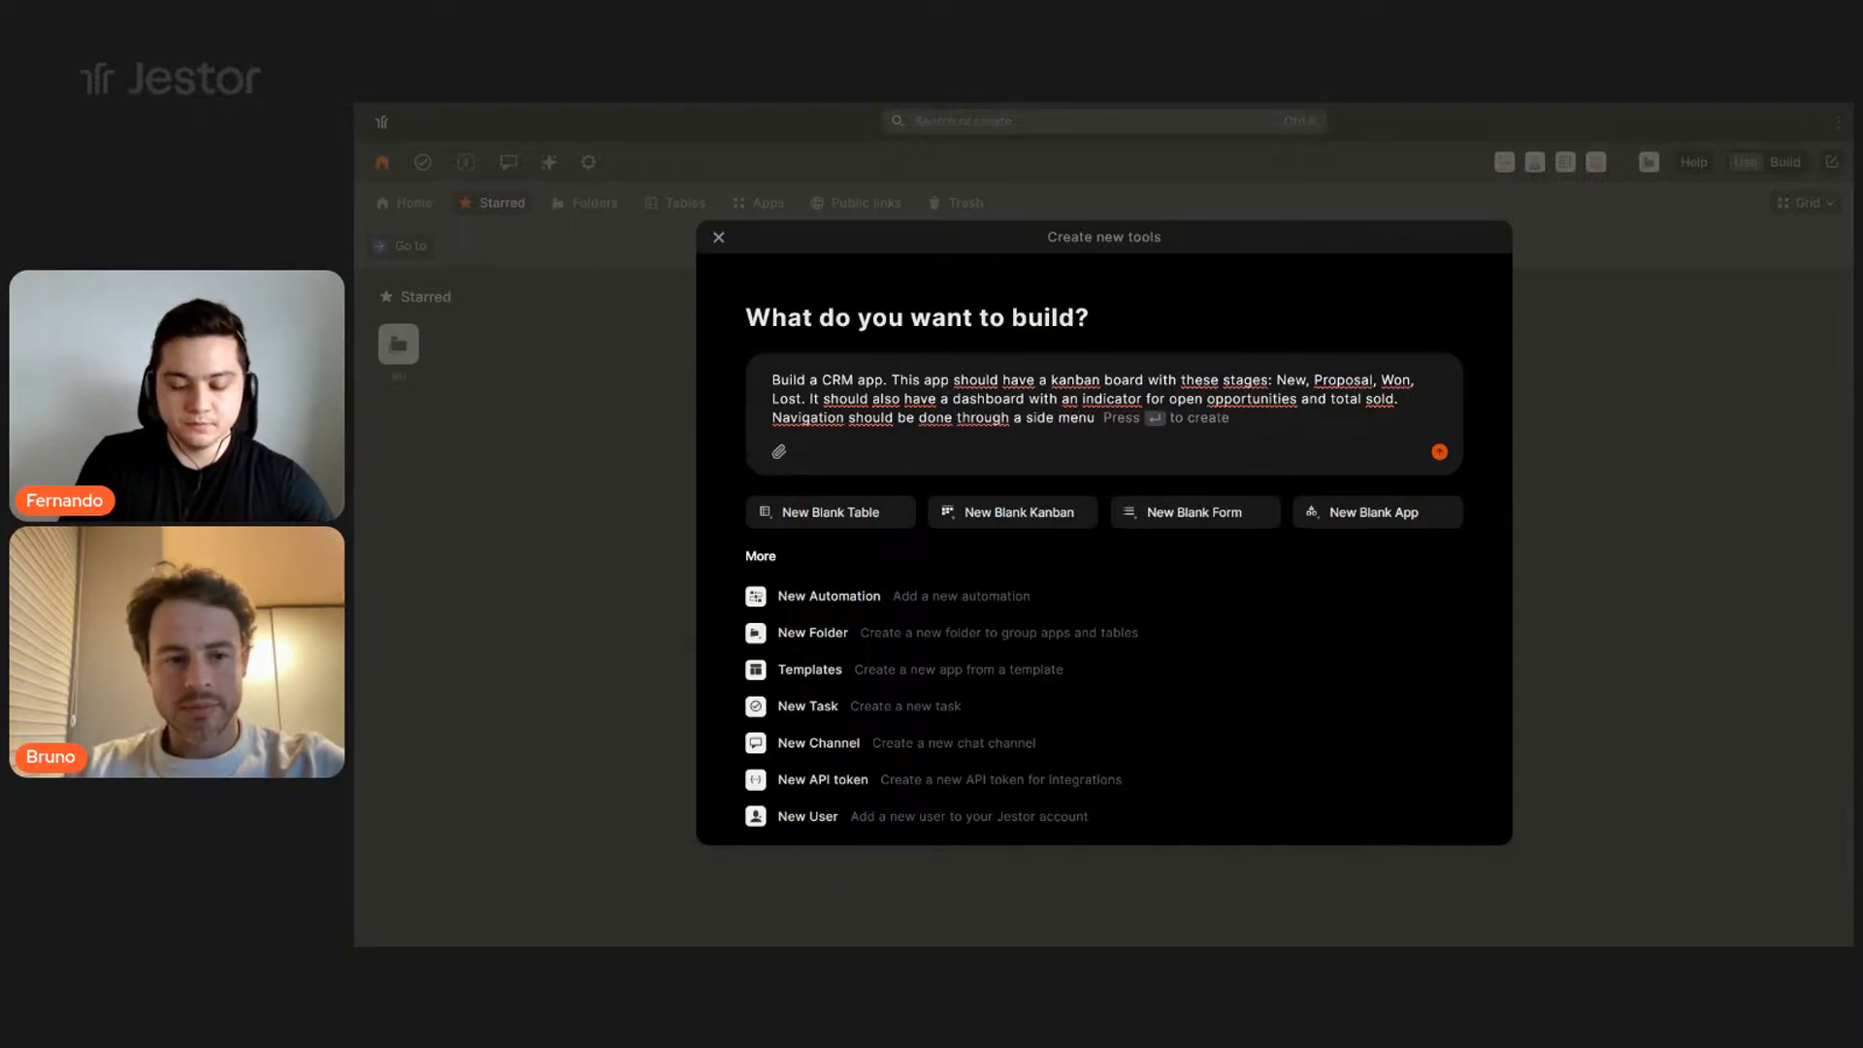
{"action": "type", "text": "."}
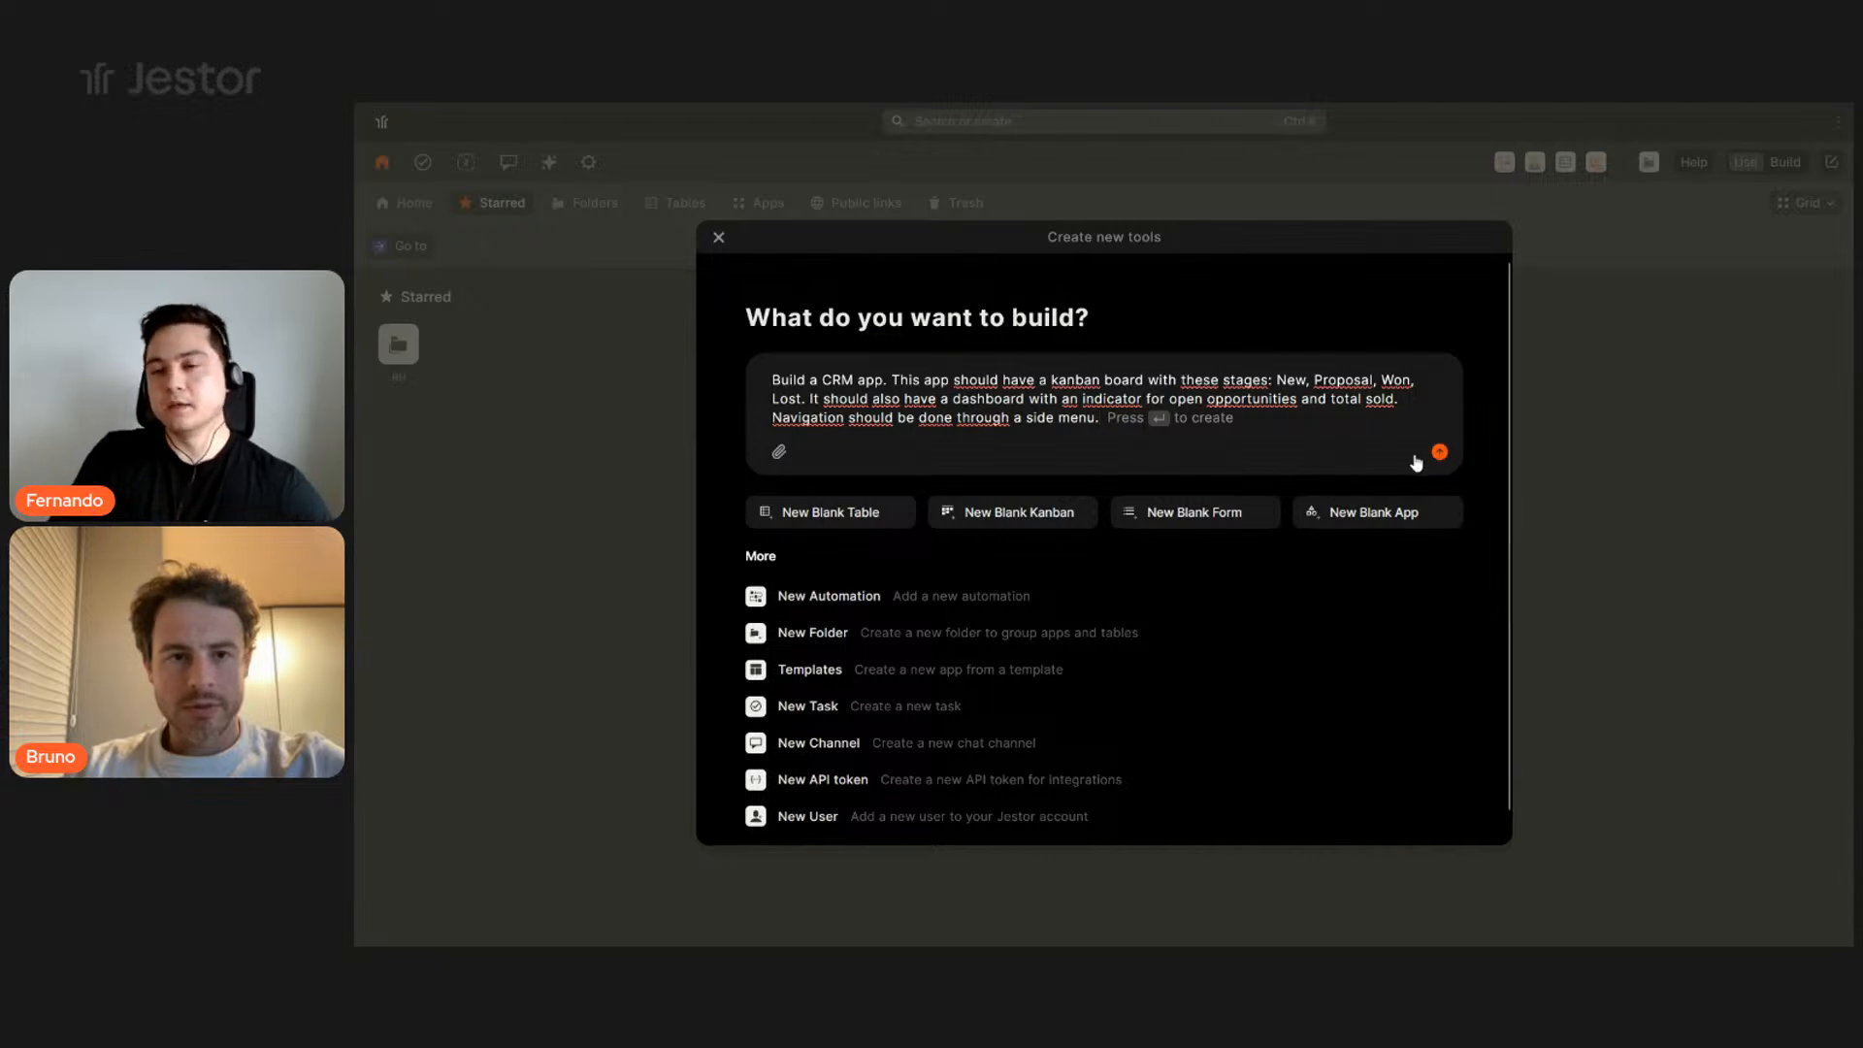
- Submit the CRM app request so Jestor AI generates the app
{"action": "left_click_drag", "start_coordinate": [1100, 418], "coordinate": [776, 432]}
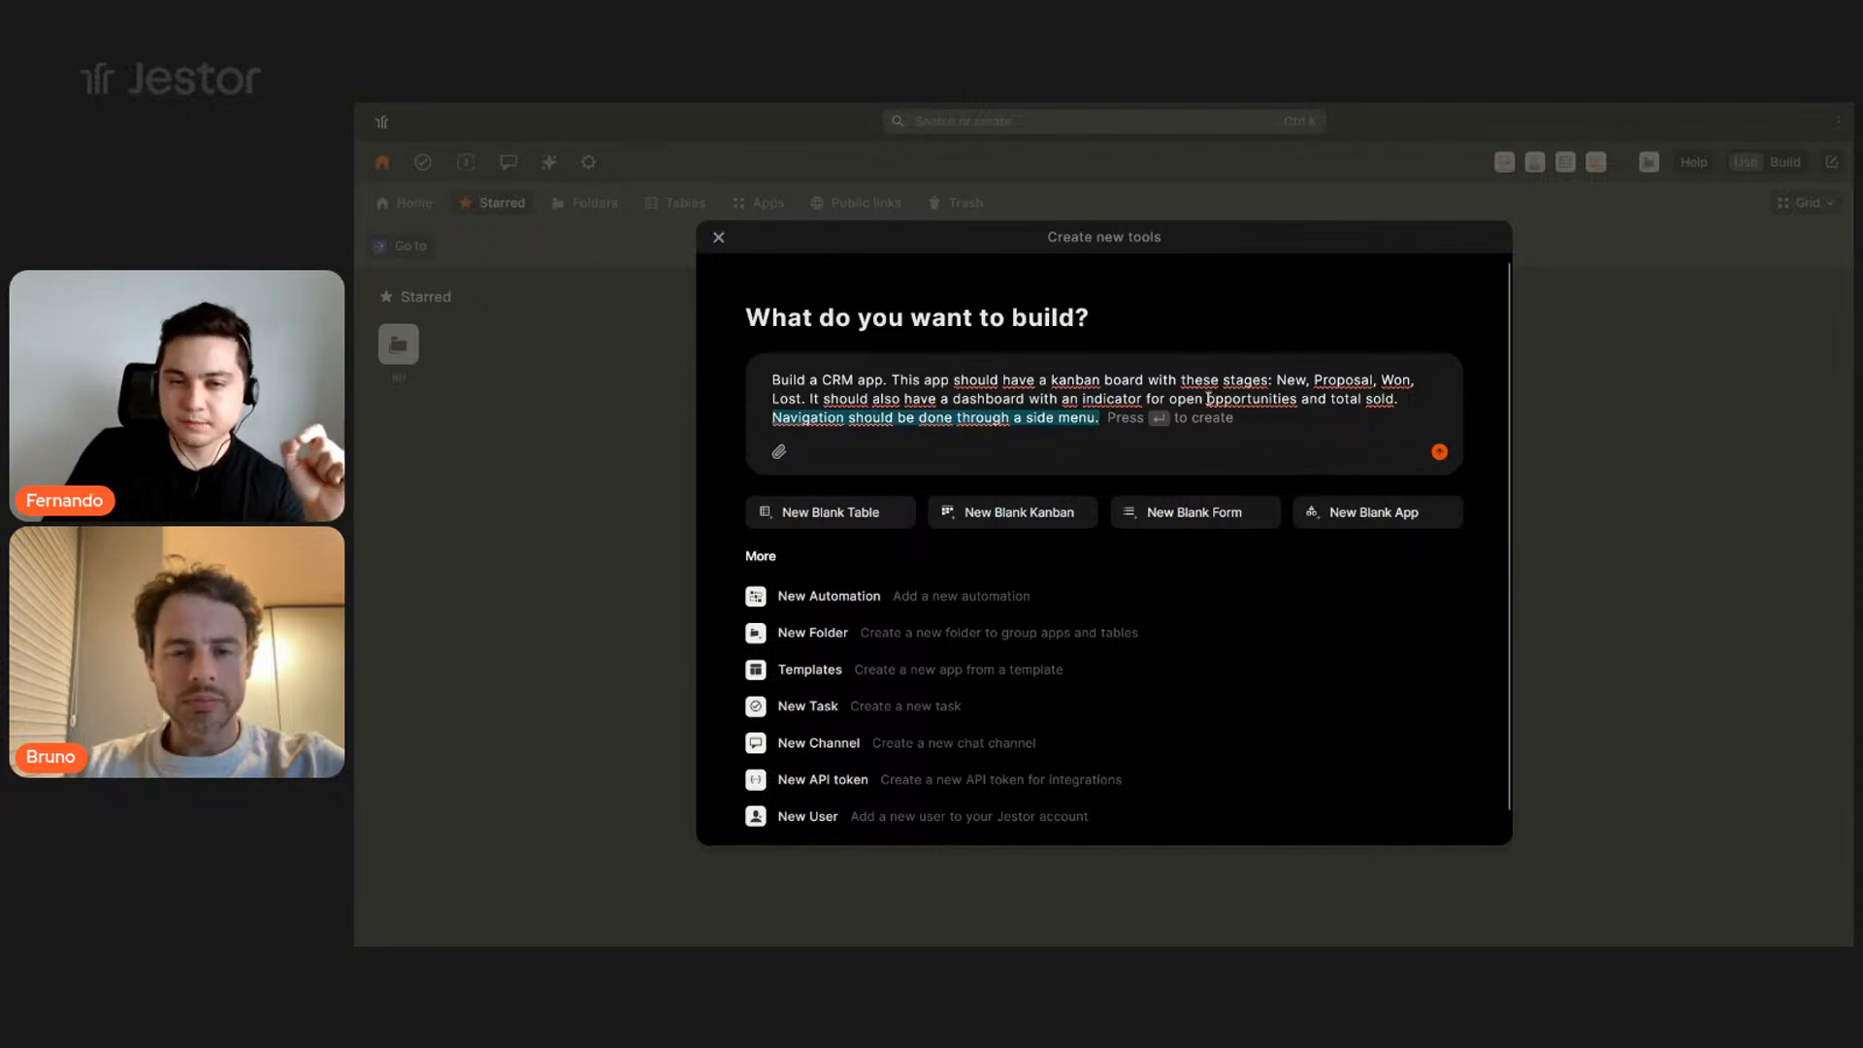
{"action": "left_click", "coordinate": [1247, 399]}
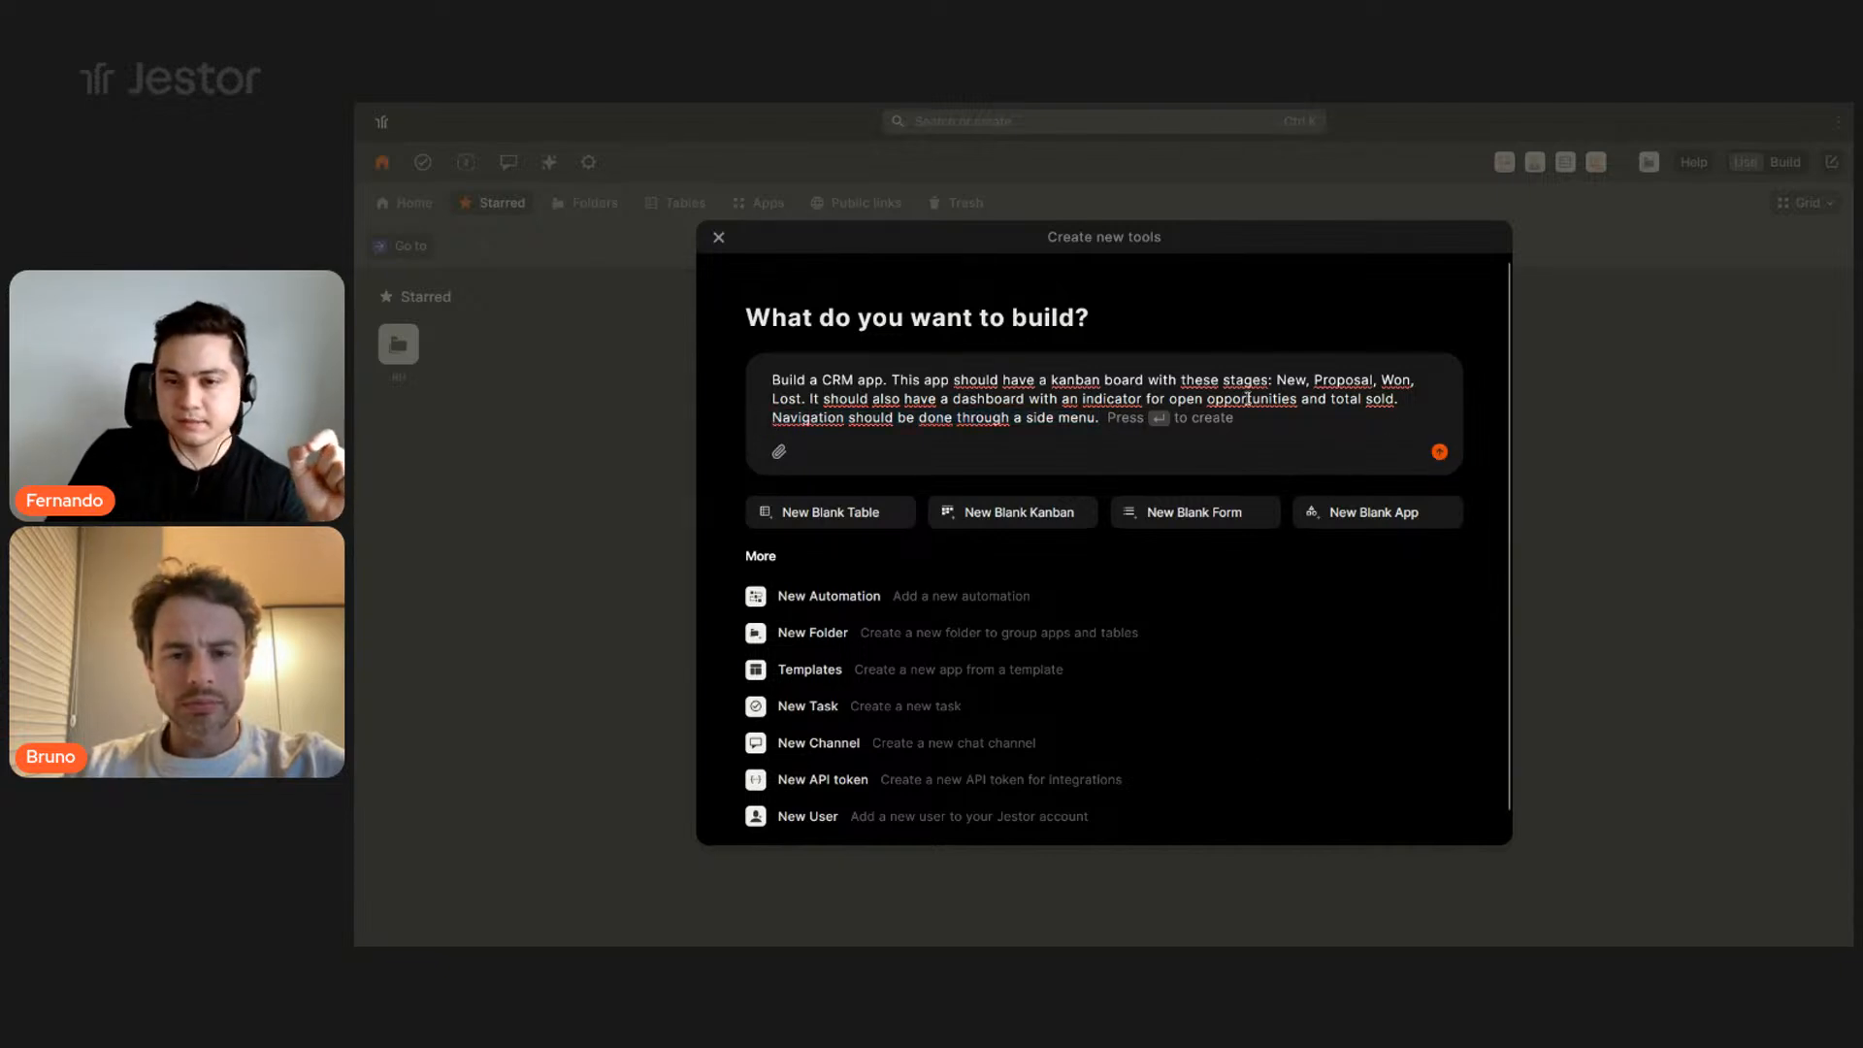
{"action": "left_click", "coordinate": [1441, 452]}
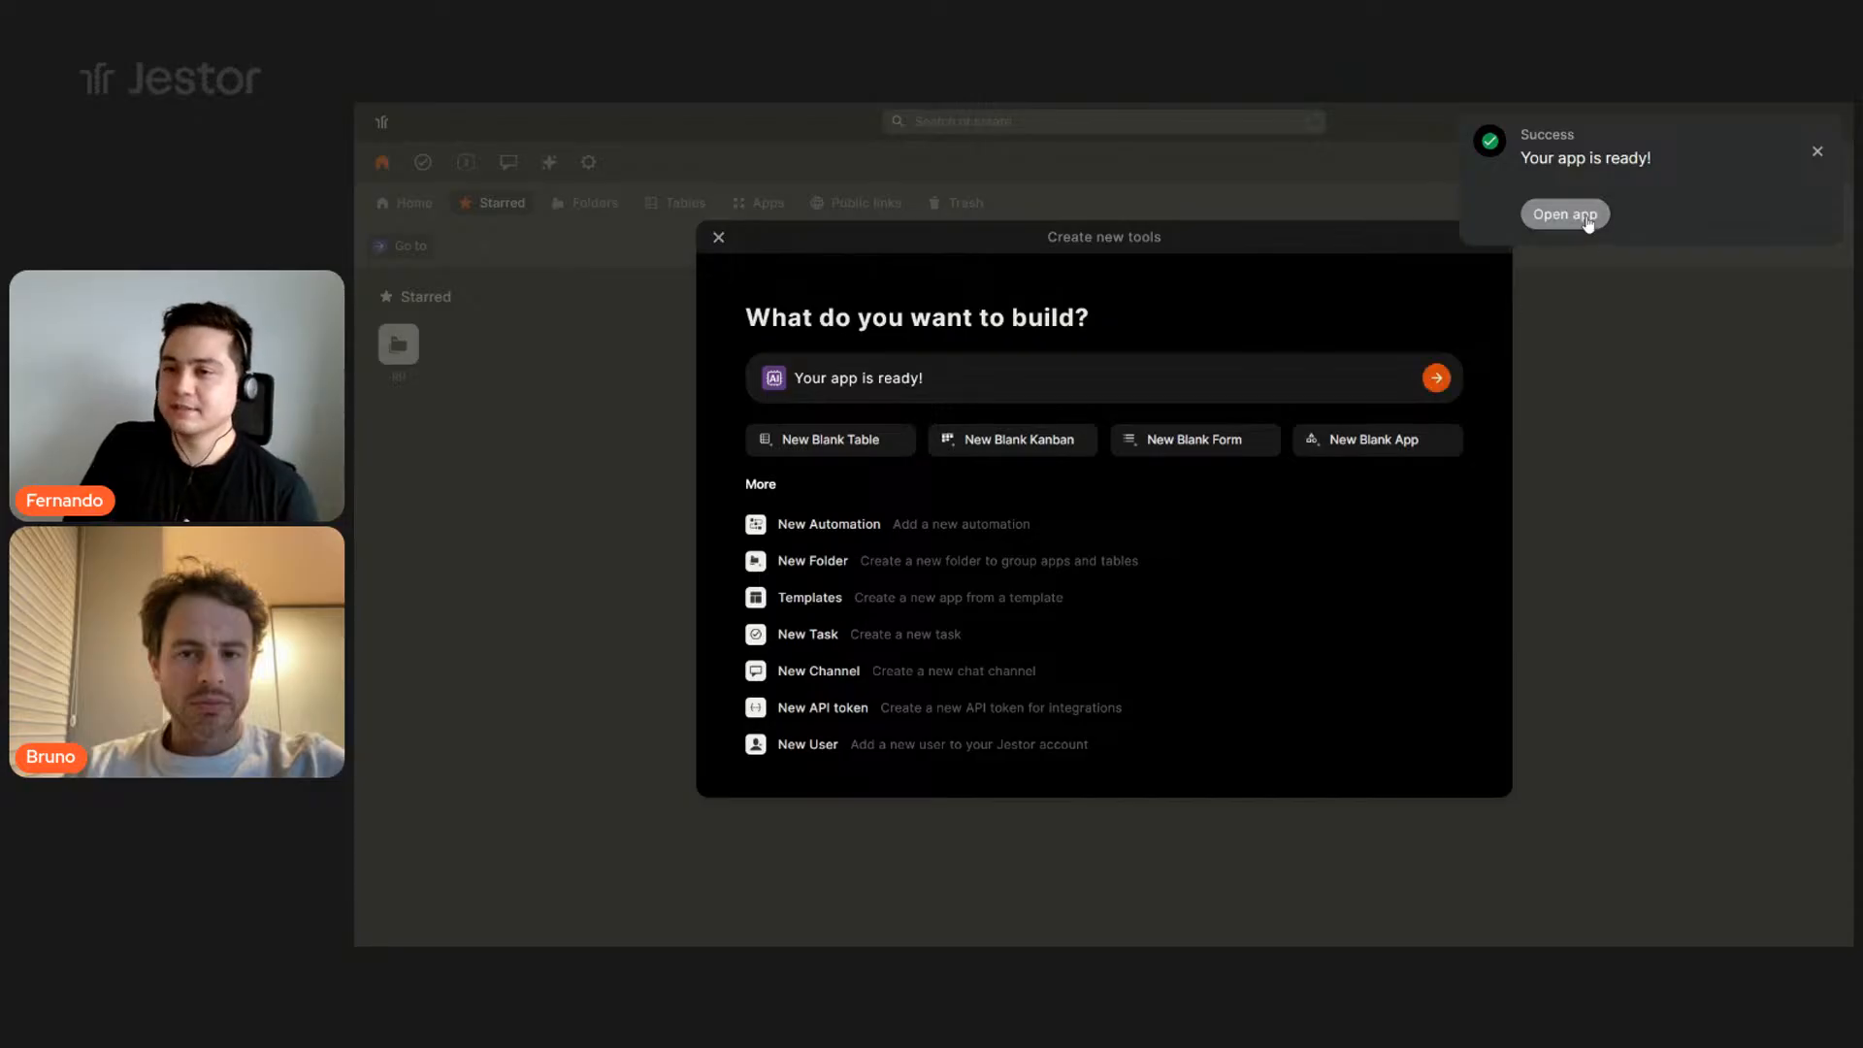
- Open the generated Opportunities app and test collapsing and expanding its side menu
{"action": "left_click", "coordinate": [1585, 218]}
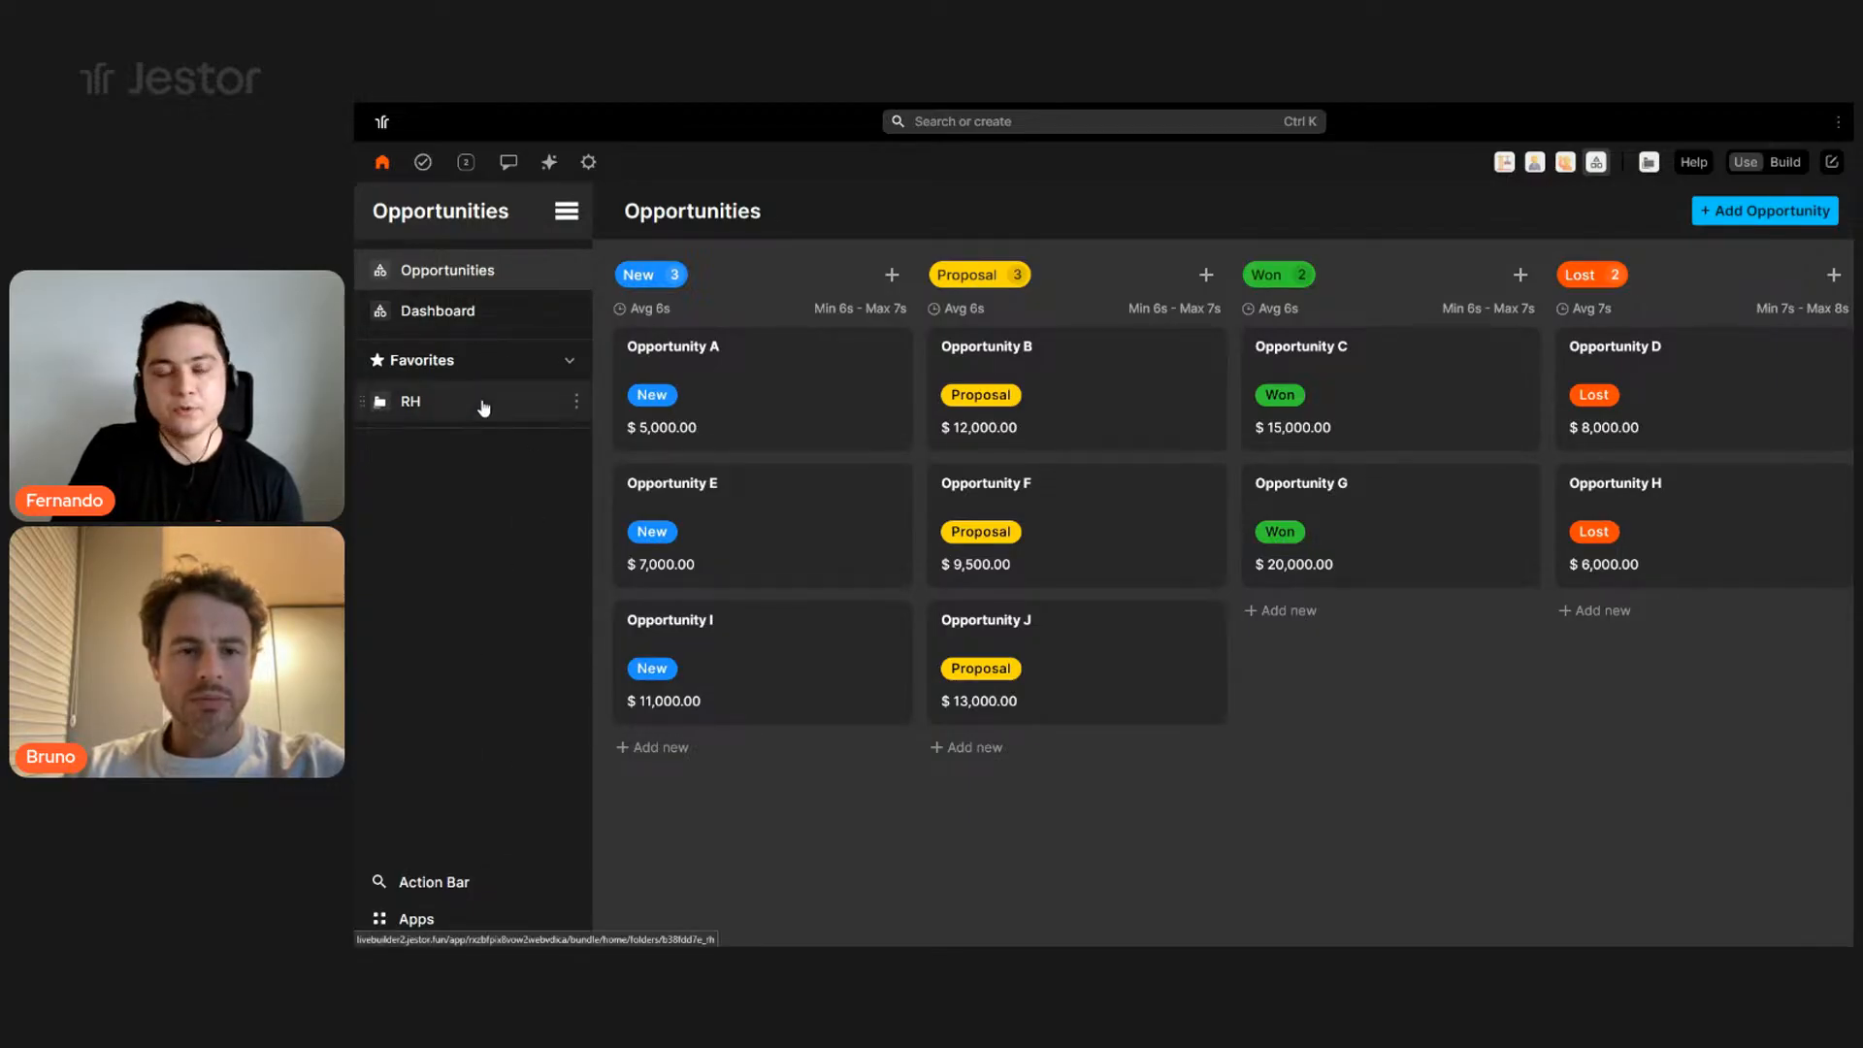
{"action": "left_click", "coordinate": [561, 219]}
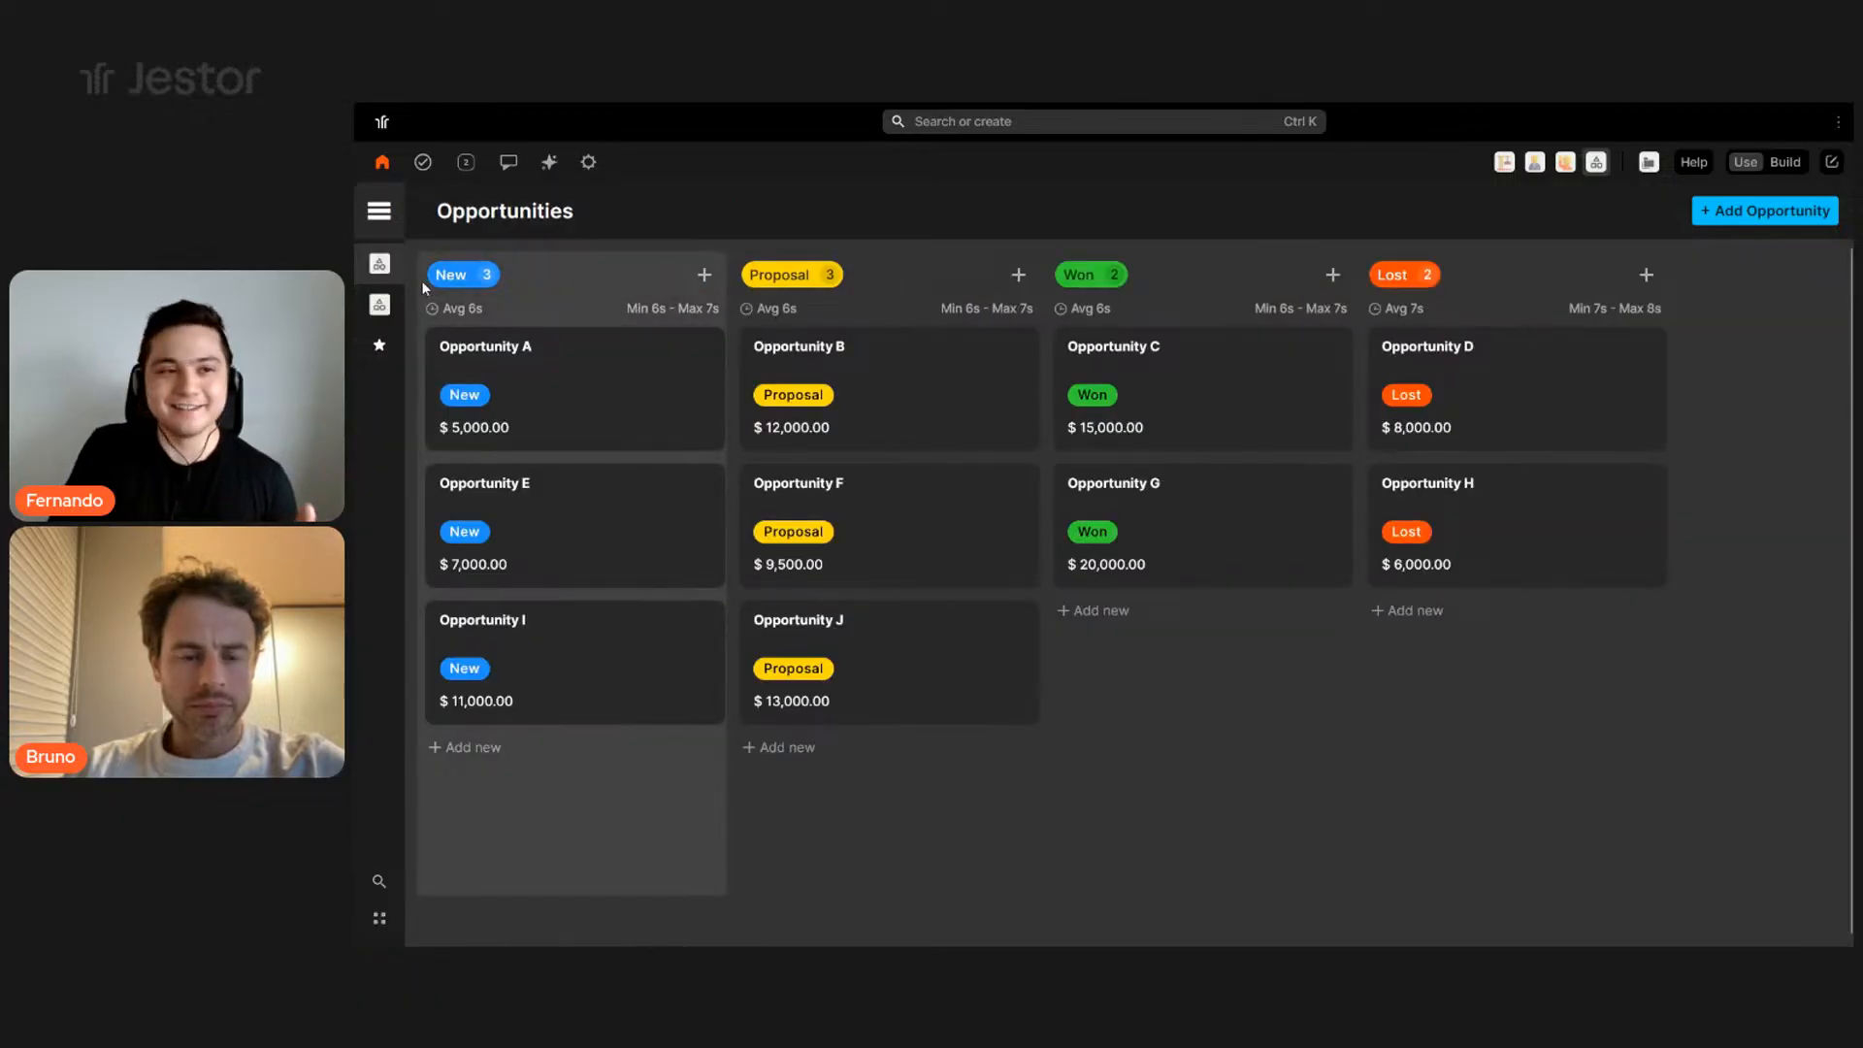
{"action": "left_click", "coordinate": [384, 222]}
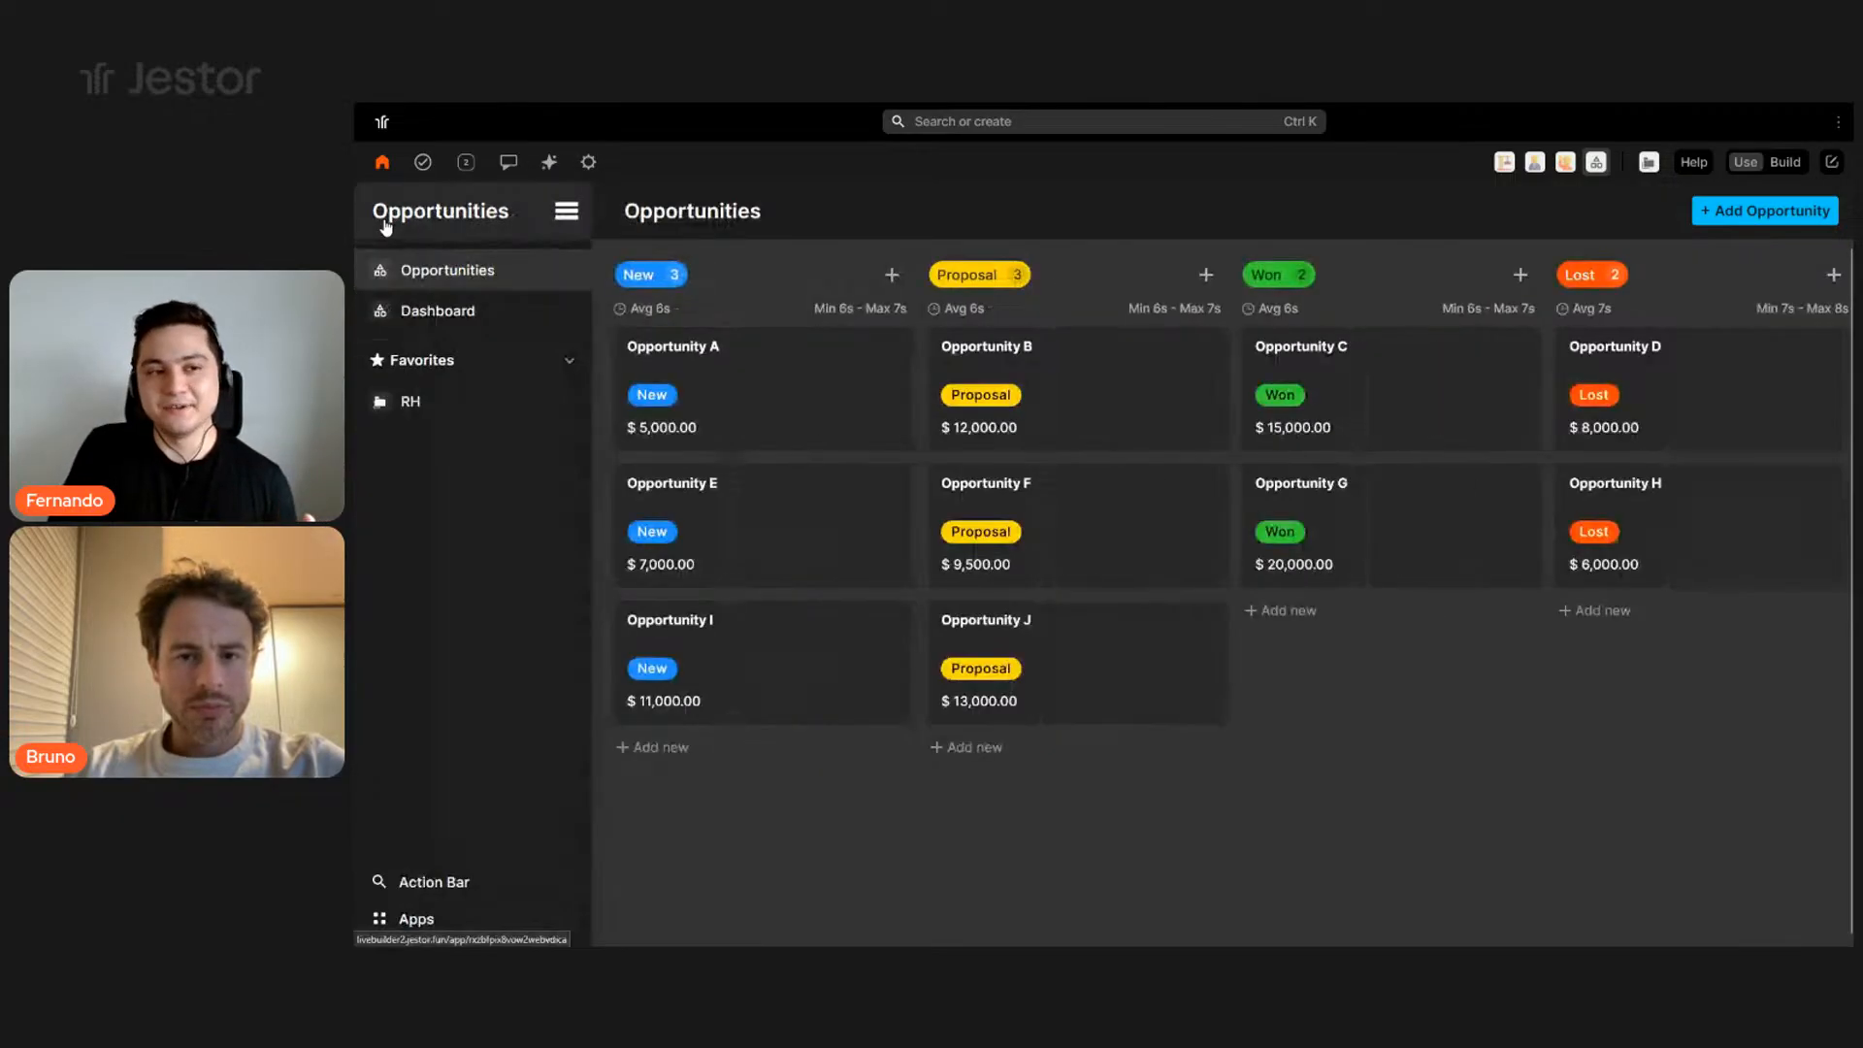
{"action": "left_click", "coordinate": [562, 213]}
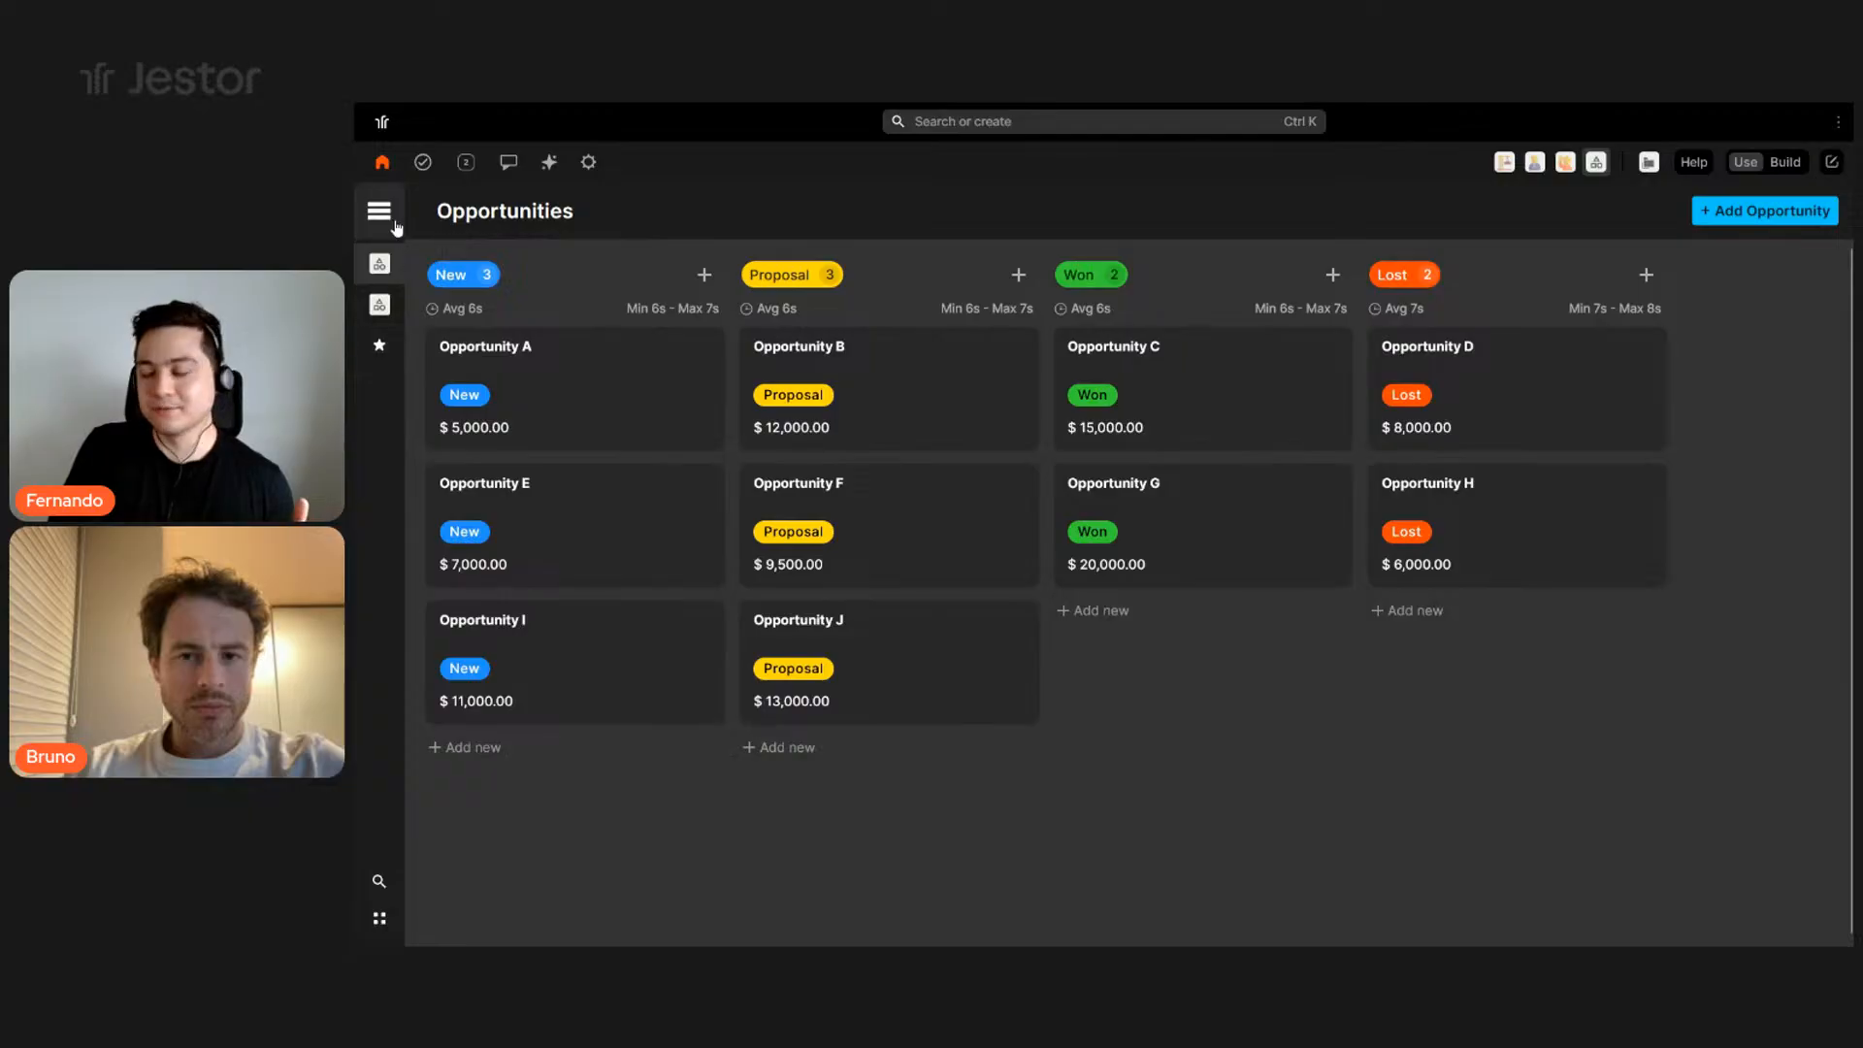
{"action": "left_click", "coordinate": [379, 211]}
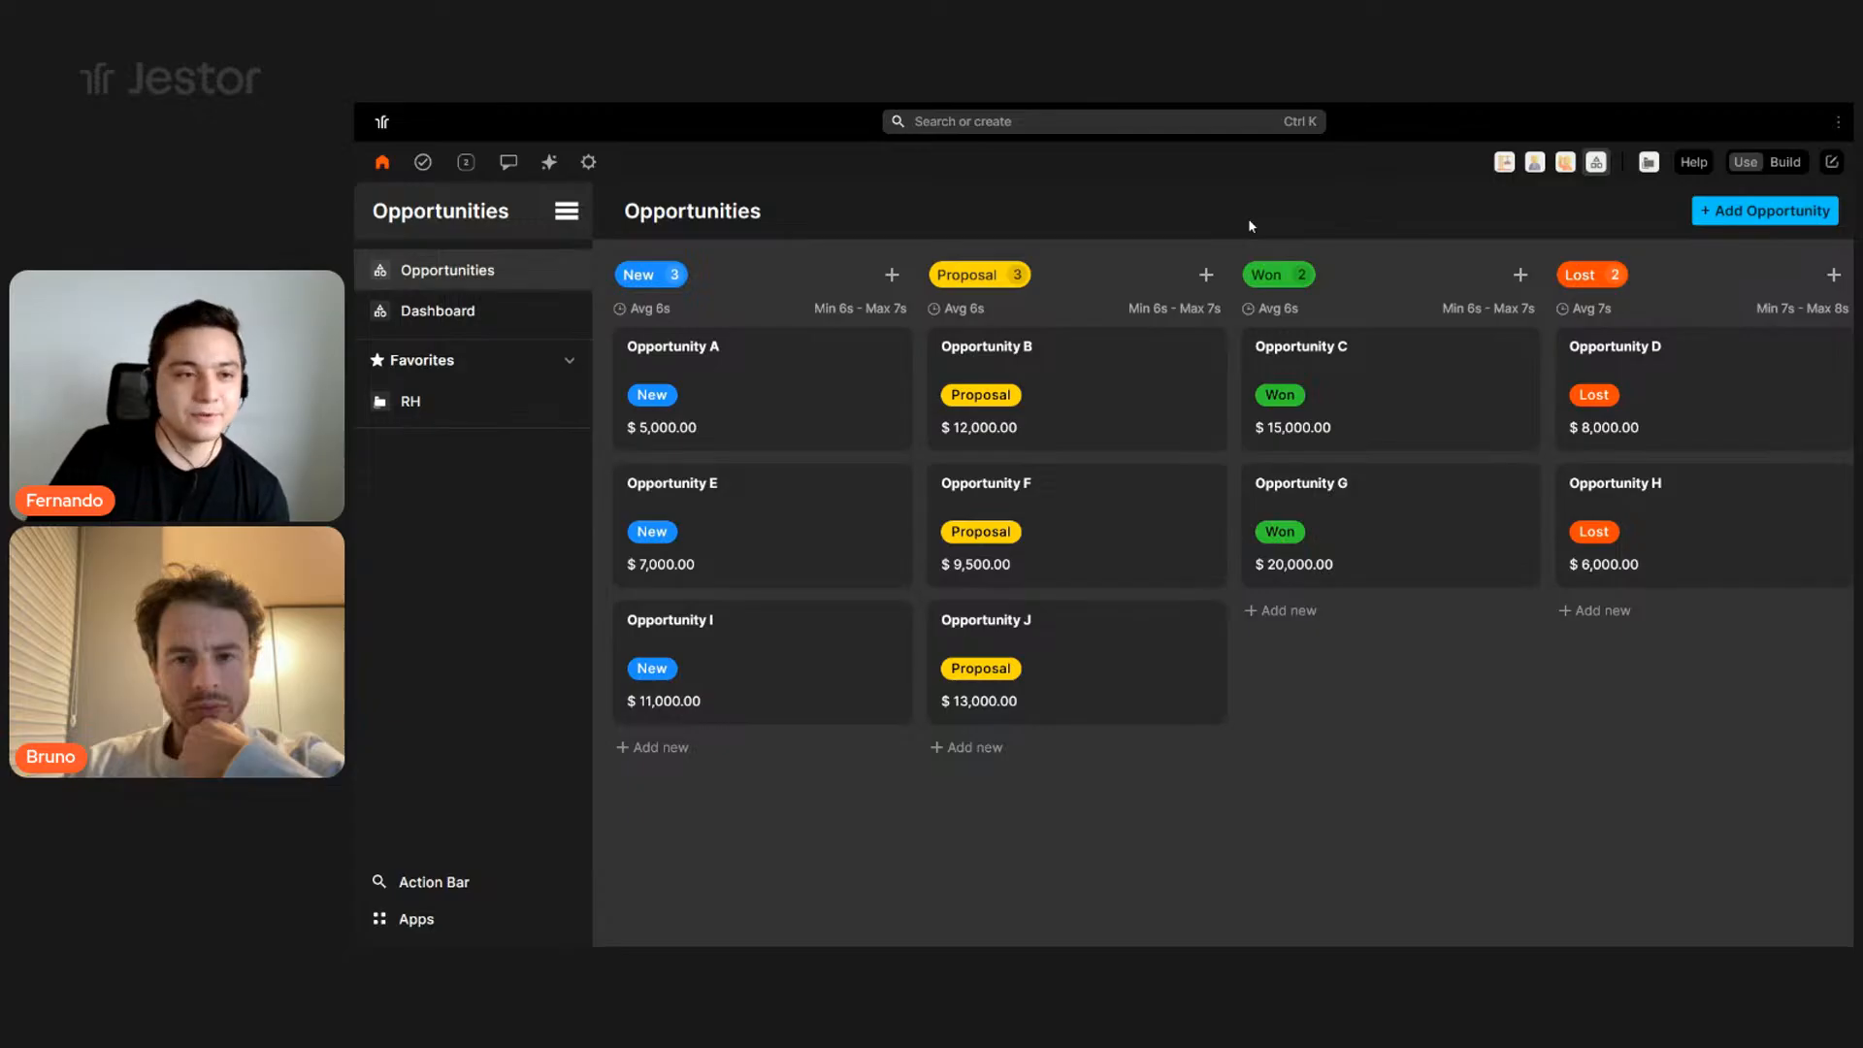
{"action": "left_click", "coordinate": [436, 311]}
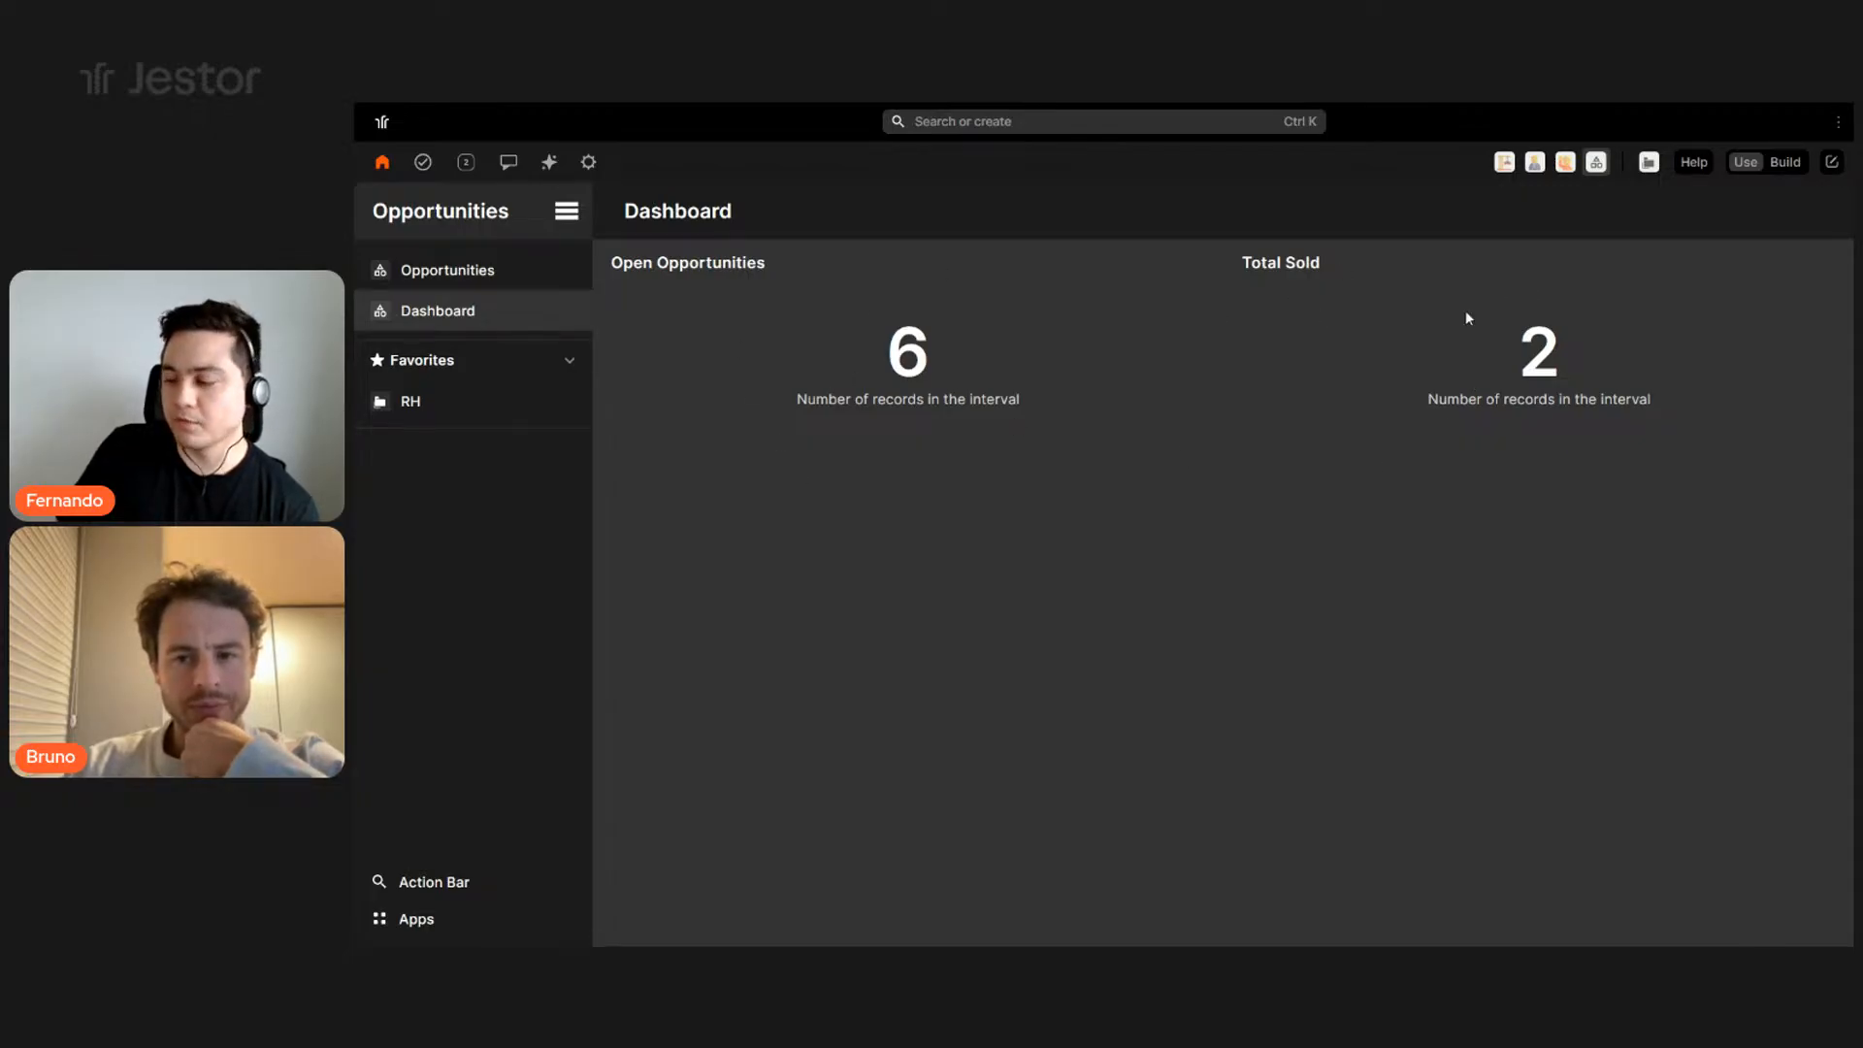
{"action": "left_click", "coordinate": [446, 277]}
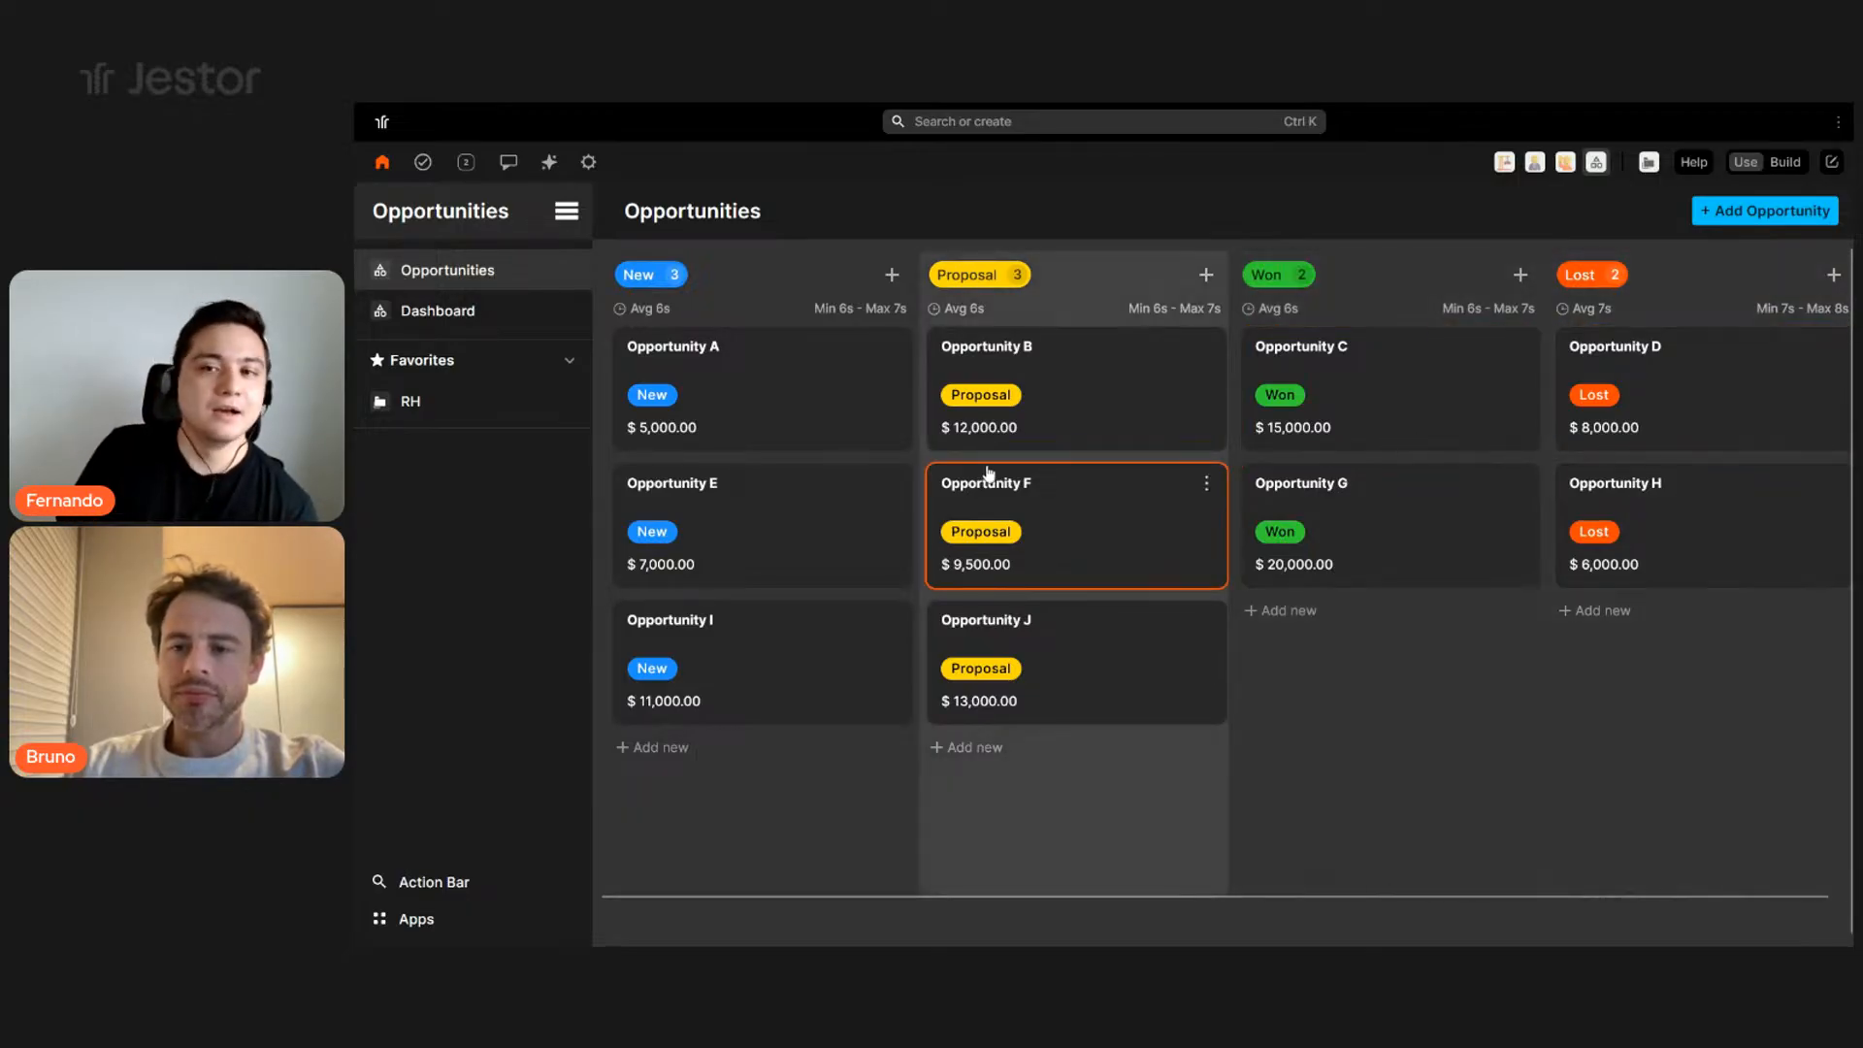
- Open the Opportunity A card's record, close it, then reopen it
{"action": "left_click", "coordinate": [851, 415]}
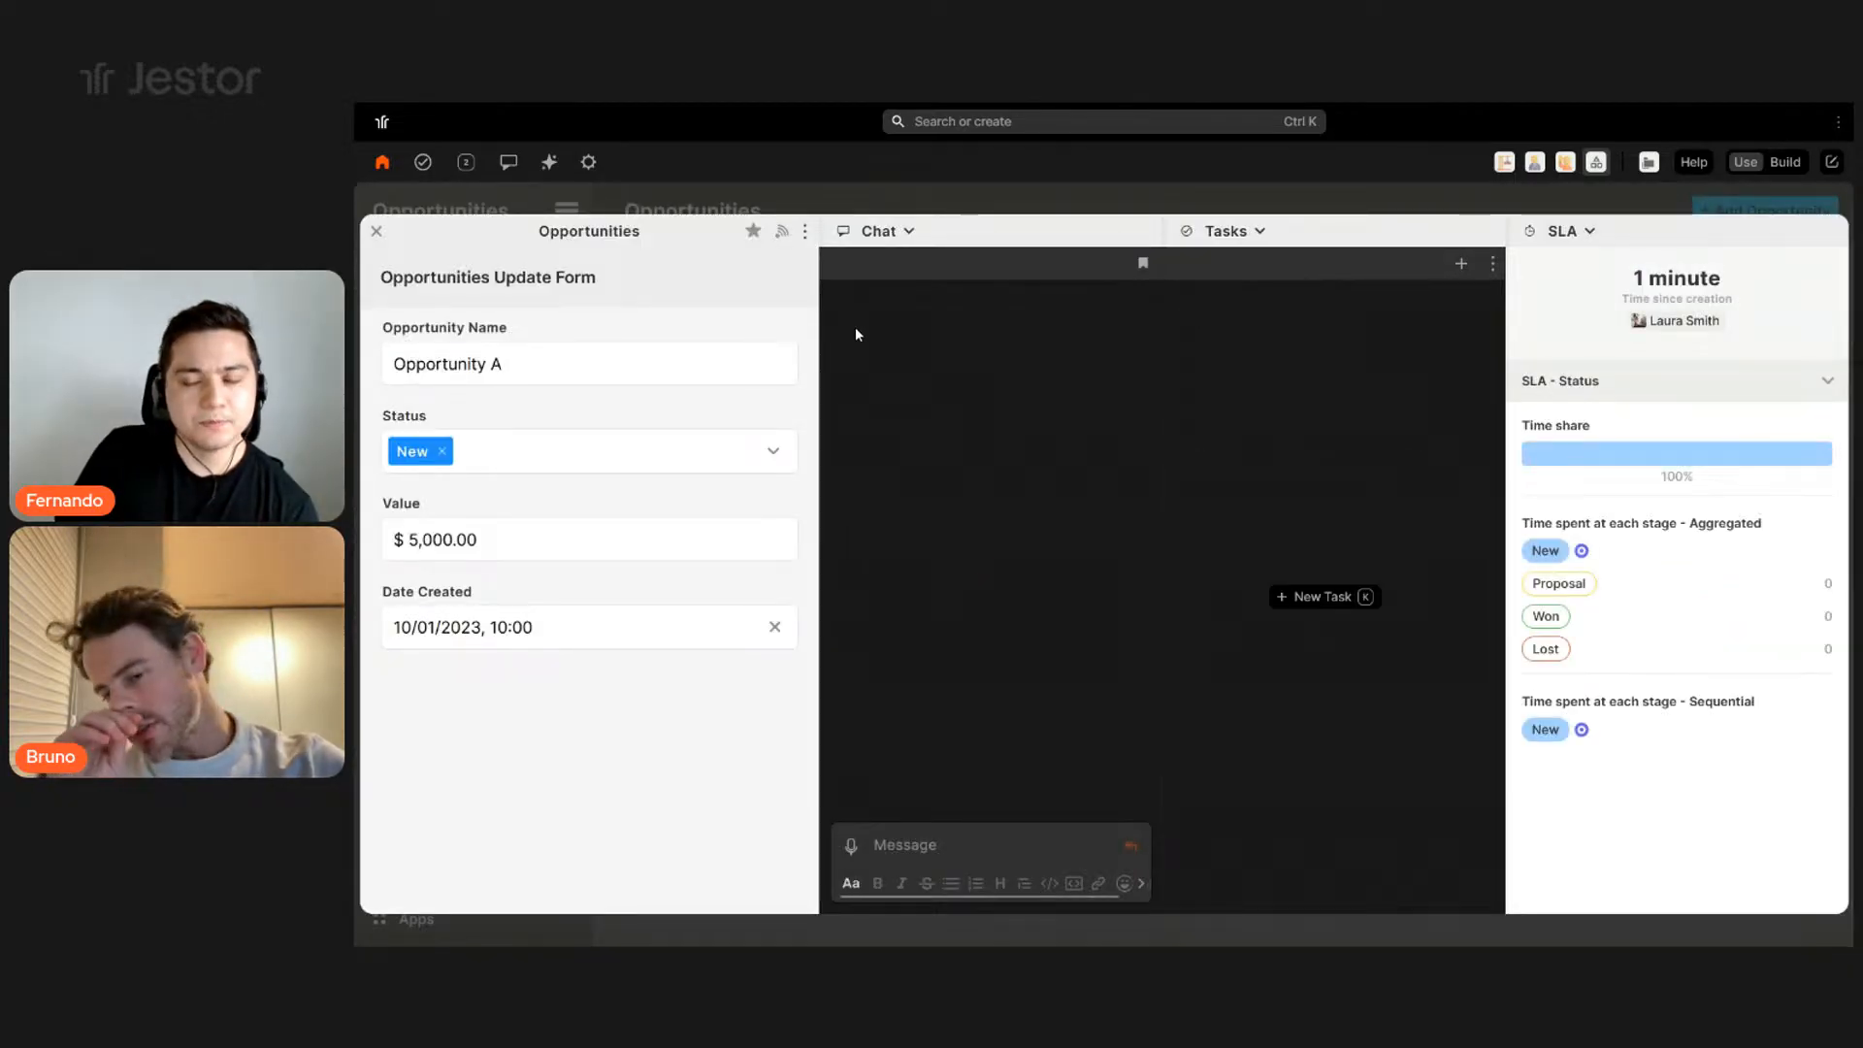
{"action": "left_click", "coordinate": [377, 231]}
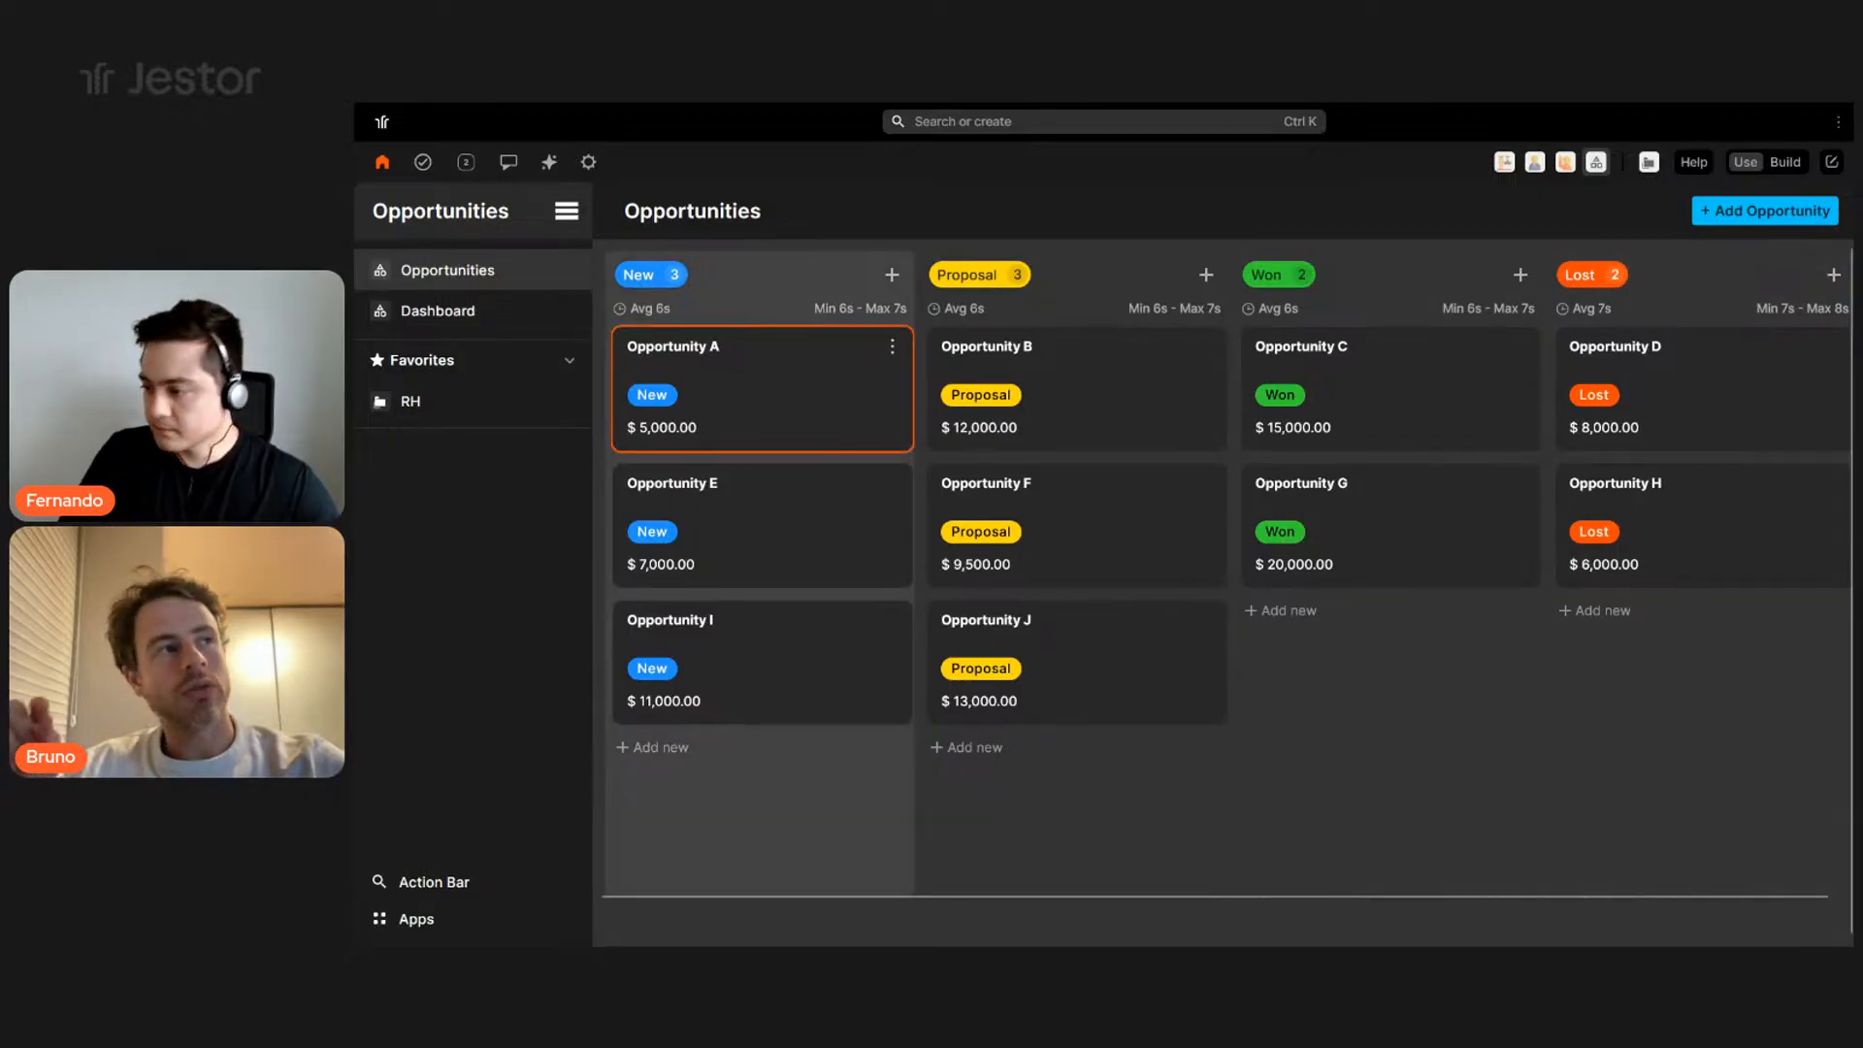
{"action": "left_click", "coordinate": [762, 389]}
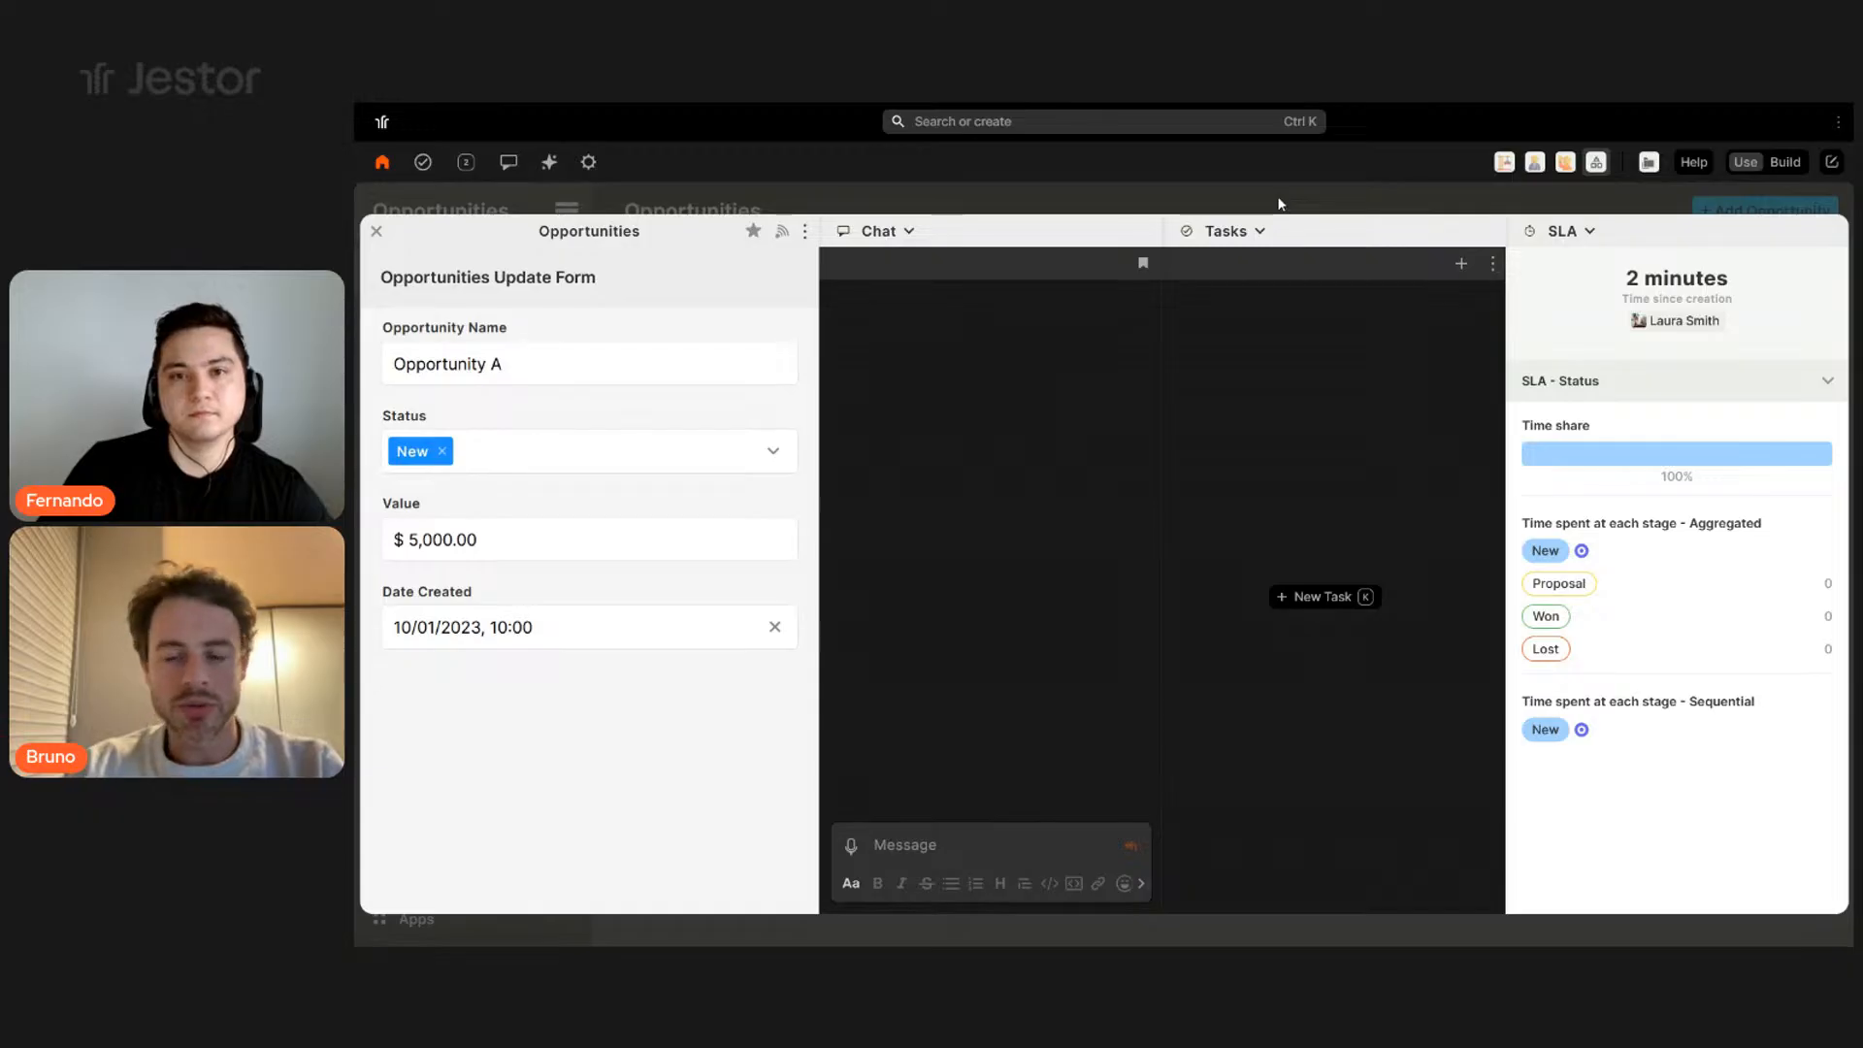
- Hide the SLA tool on Opportunity A's record, then reopen the record
{"action": "left_click", "coordinate": [1564, 233]}
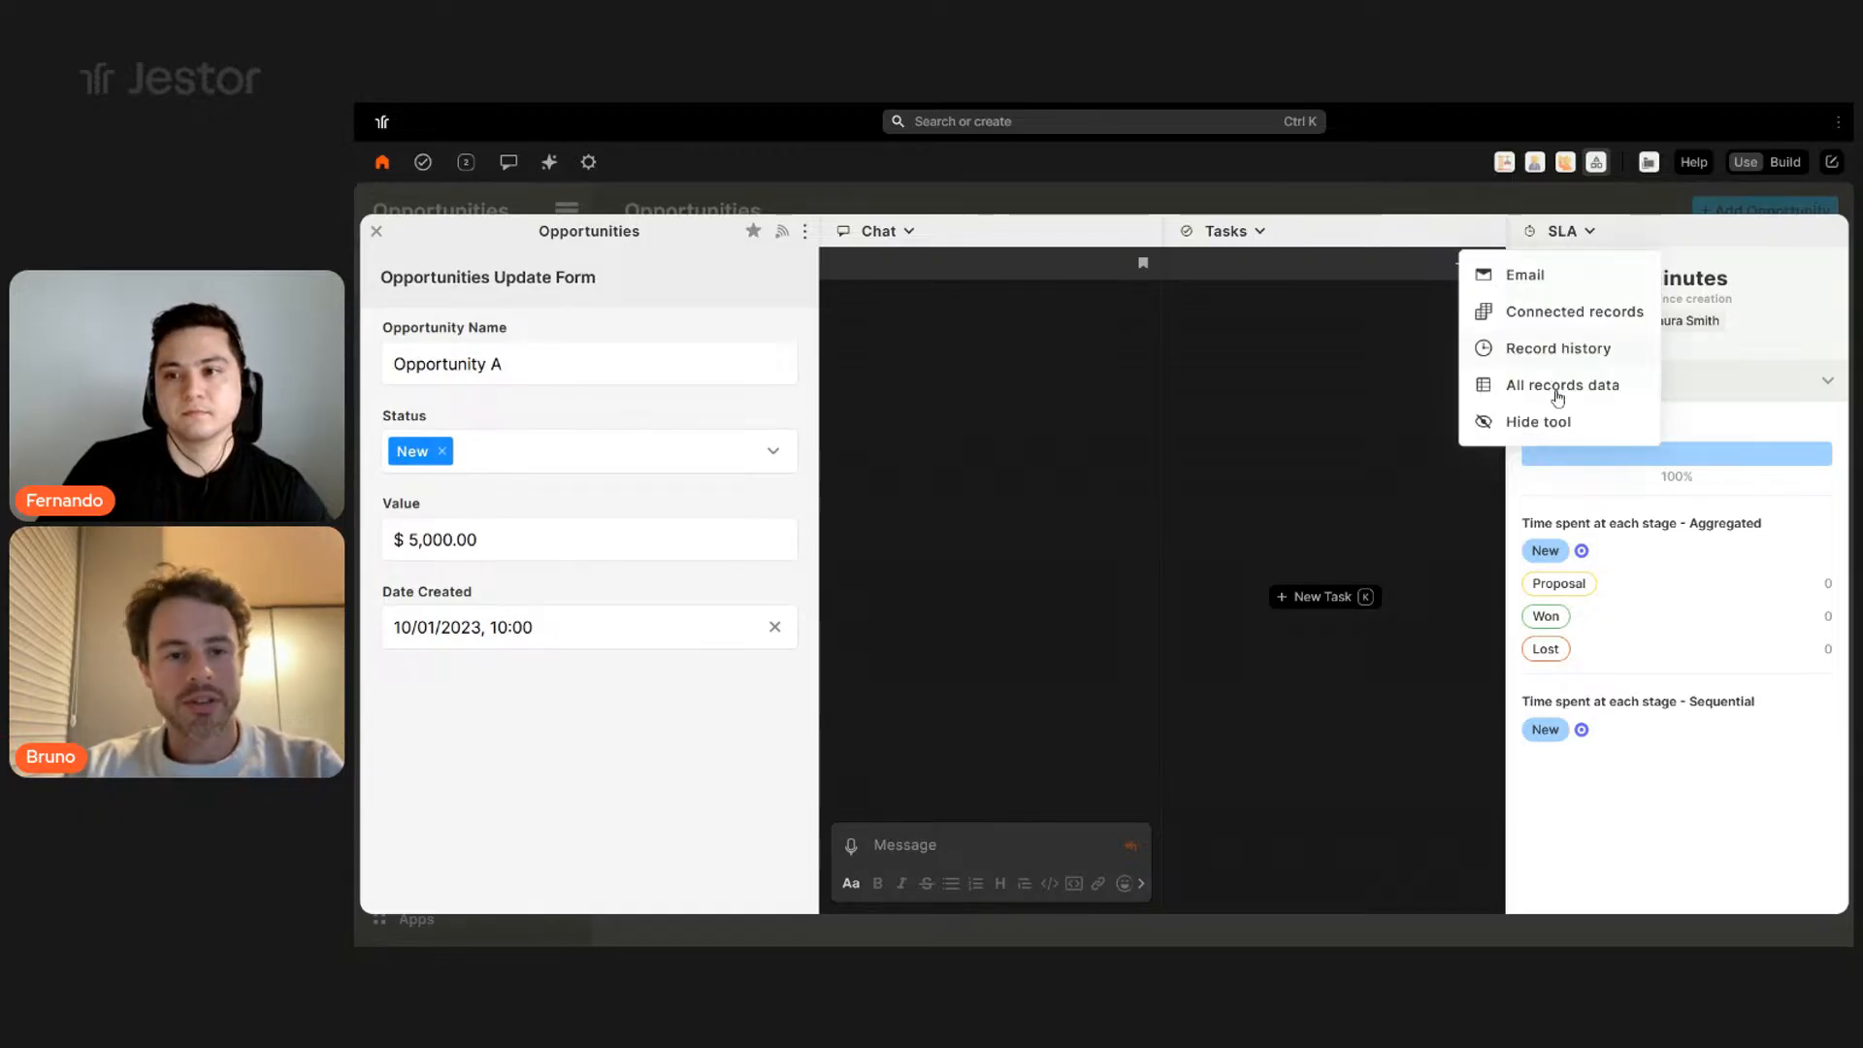
{"action": "left_click", "coordinate": [1557, 428]}
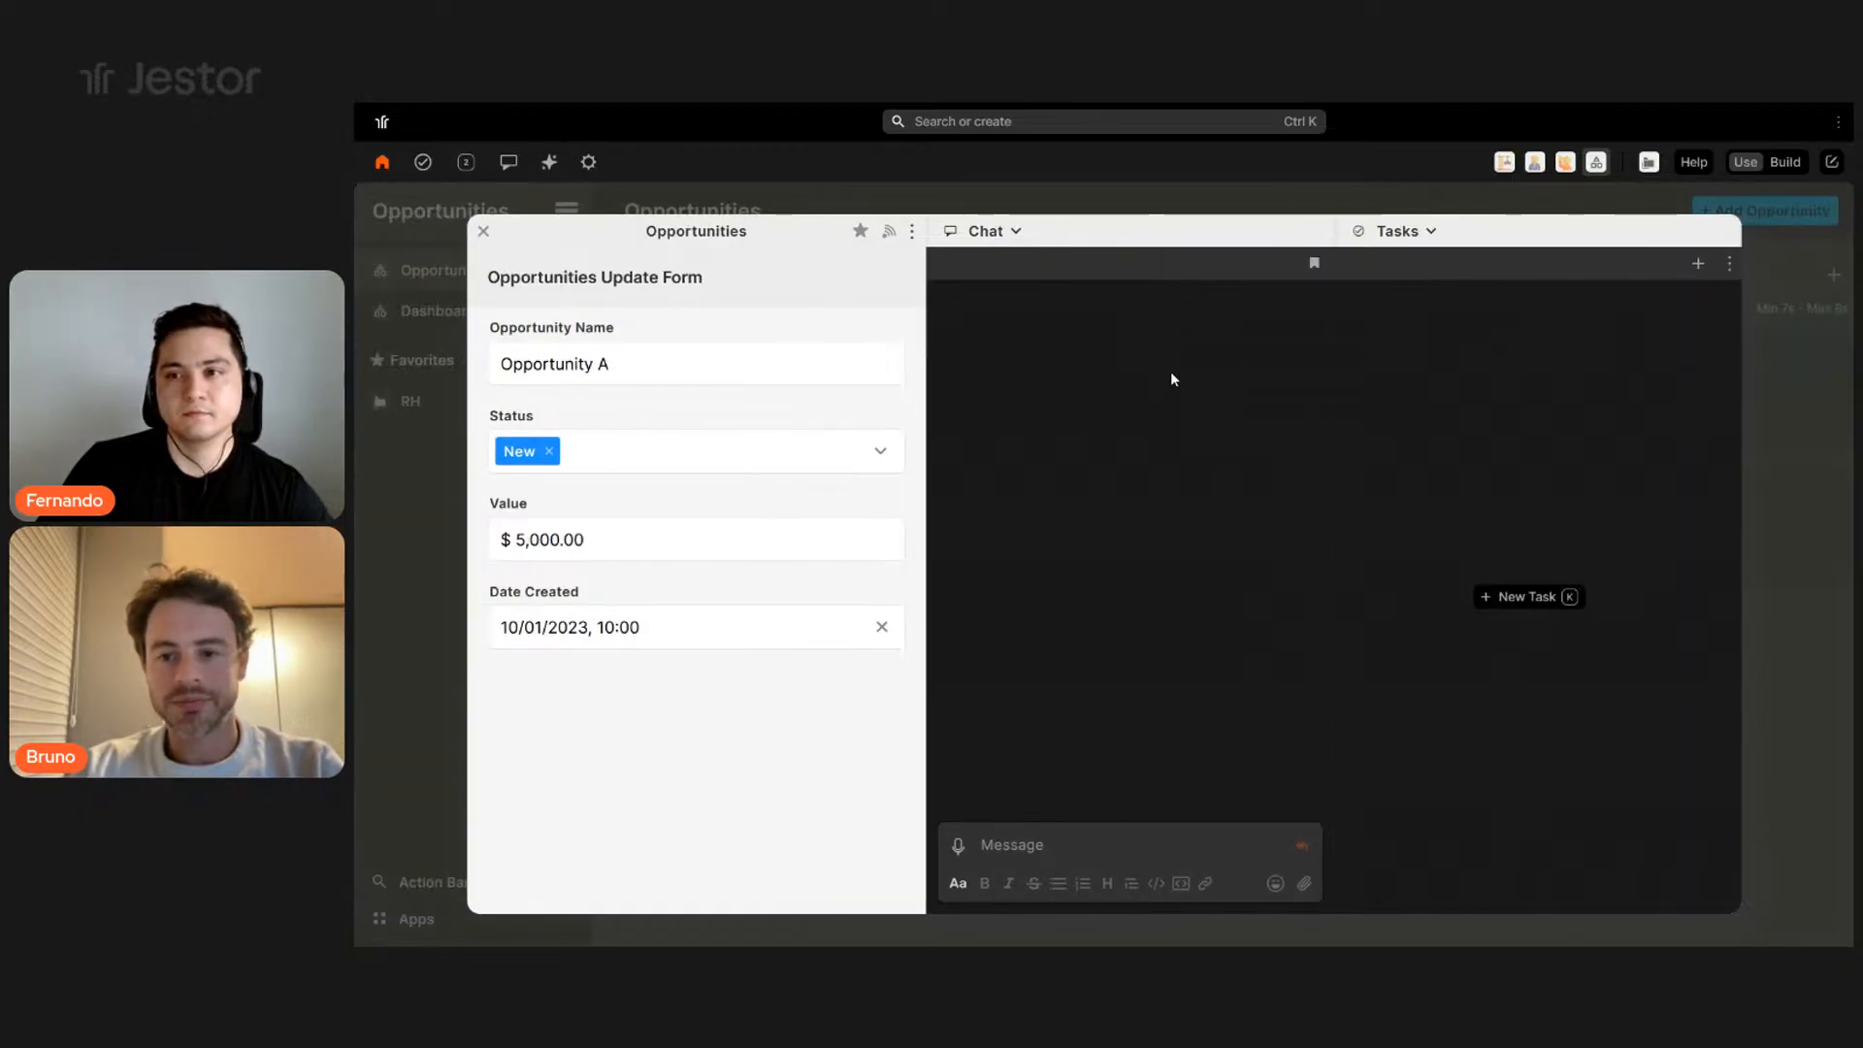
{"action": "left_click", "coordinate": [1271, 197]}
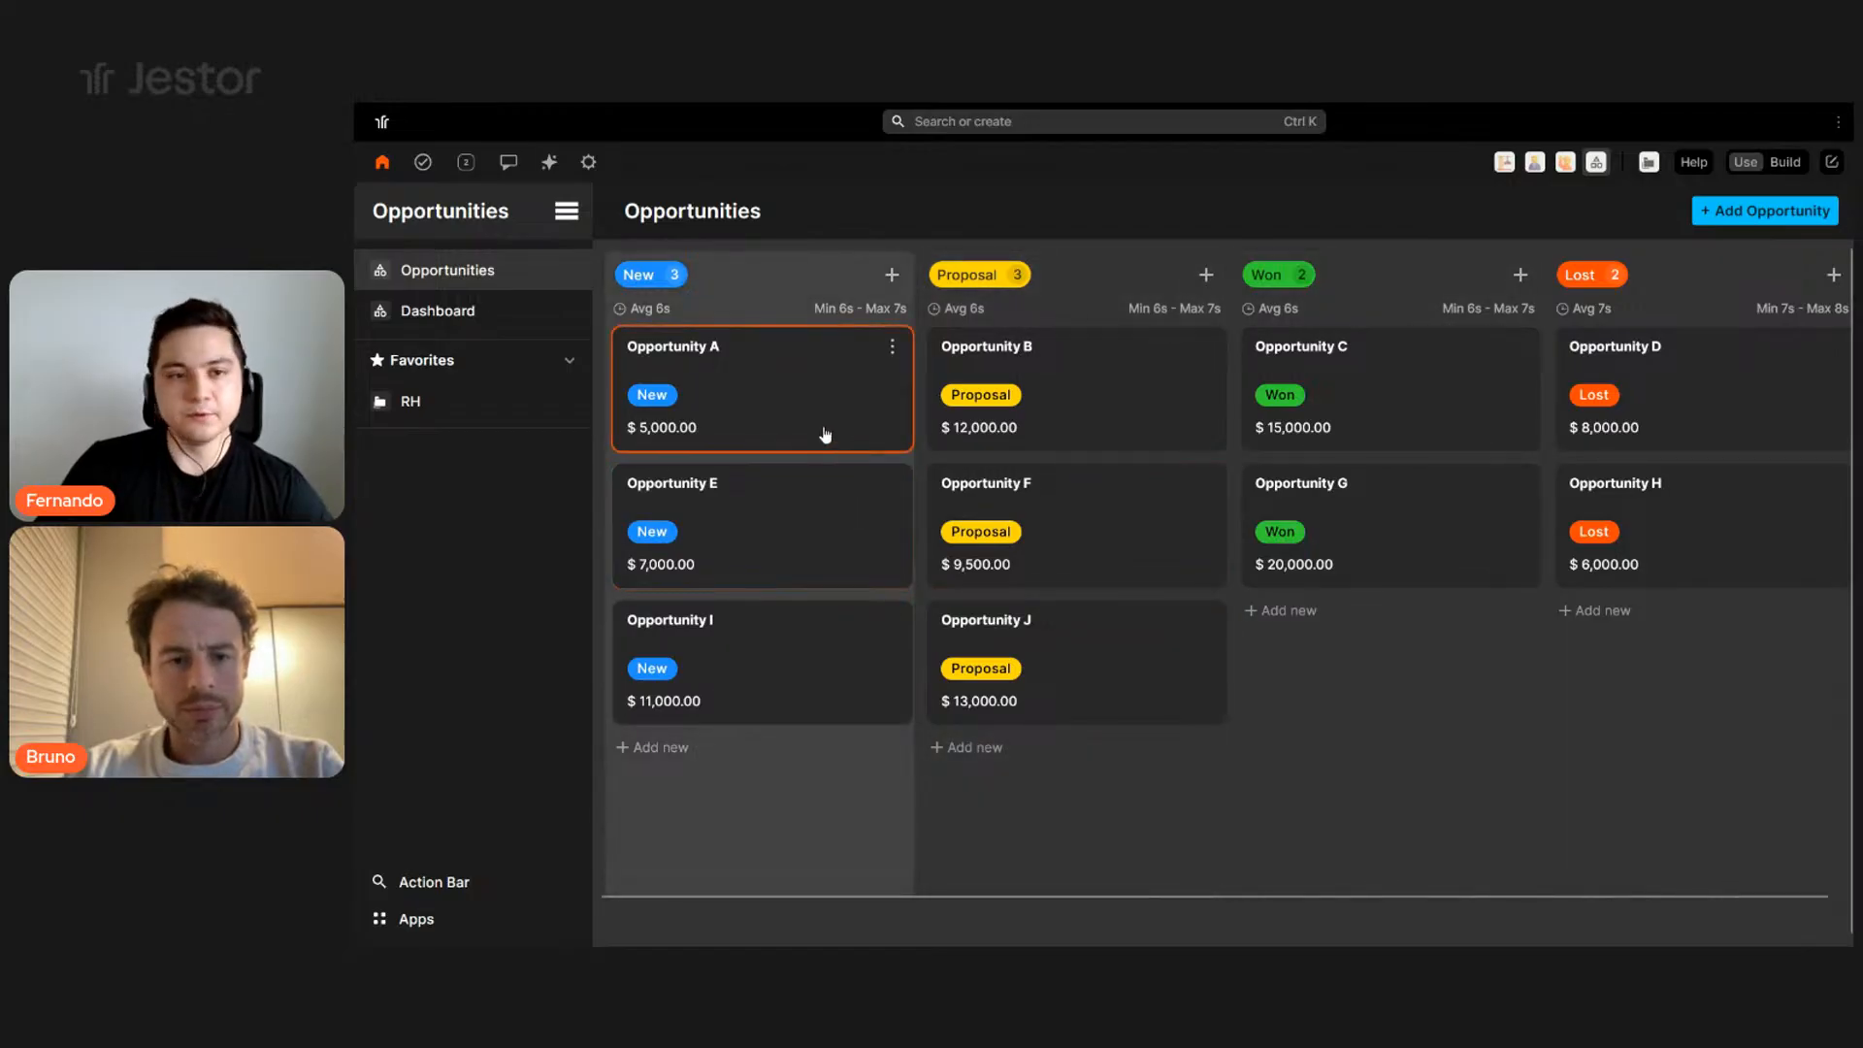
{"action": "left_click", "coordinate": [825, 422]}
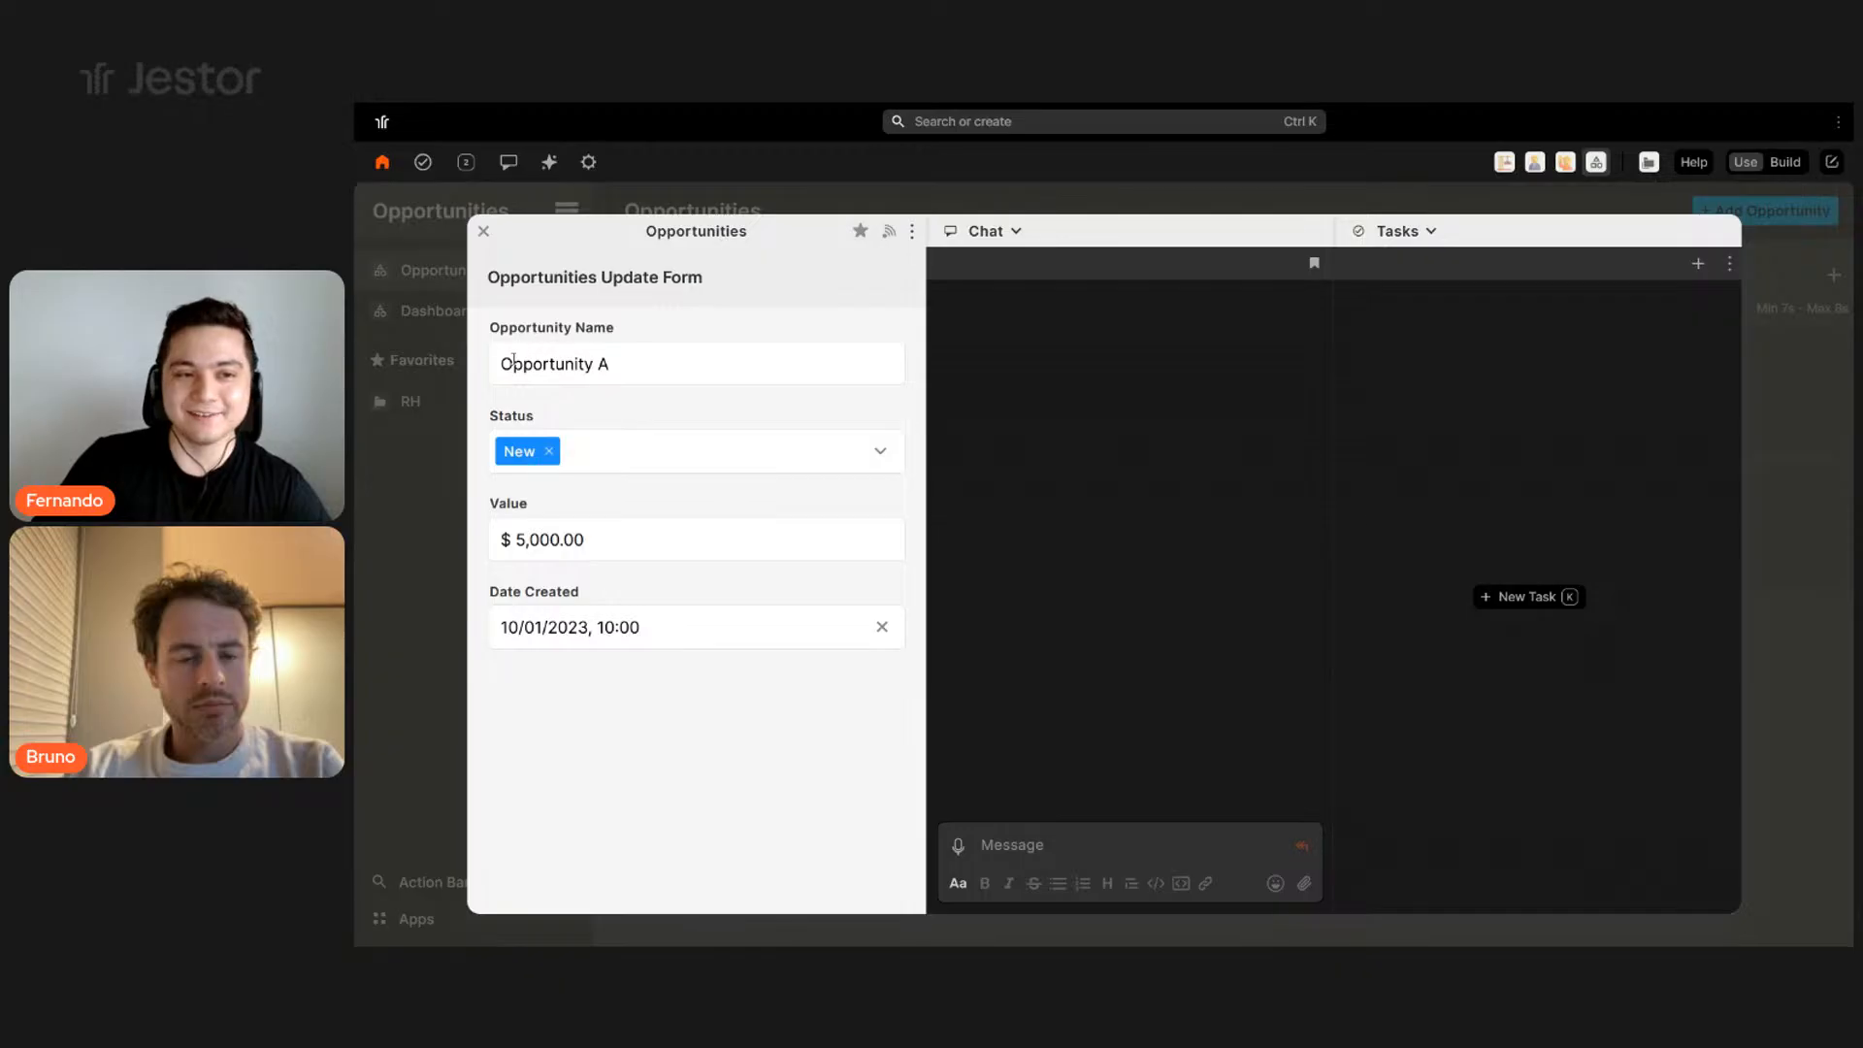
{"action": "left_click", "coordinate": [680, 359]}
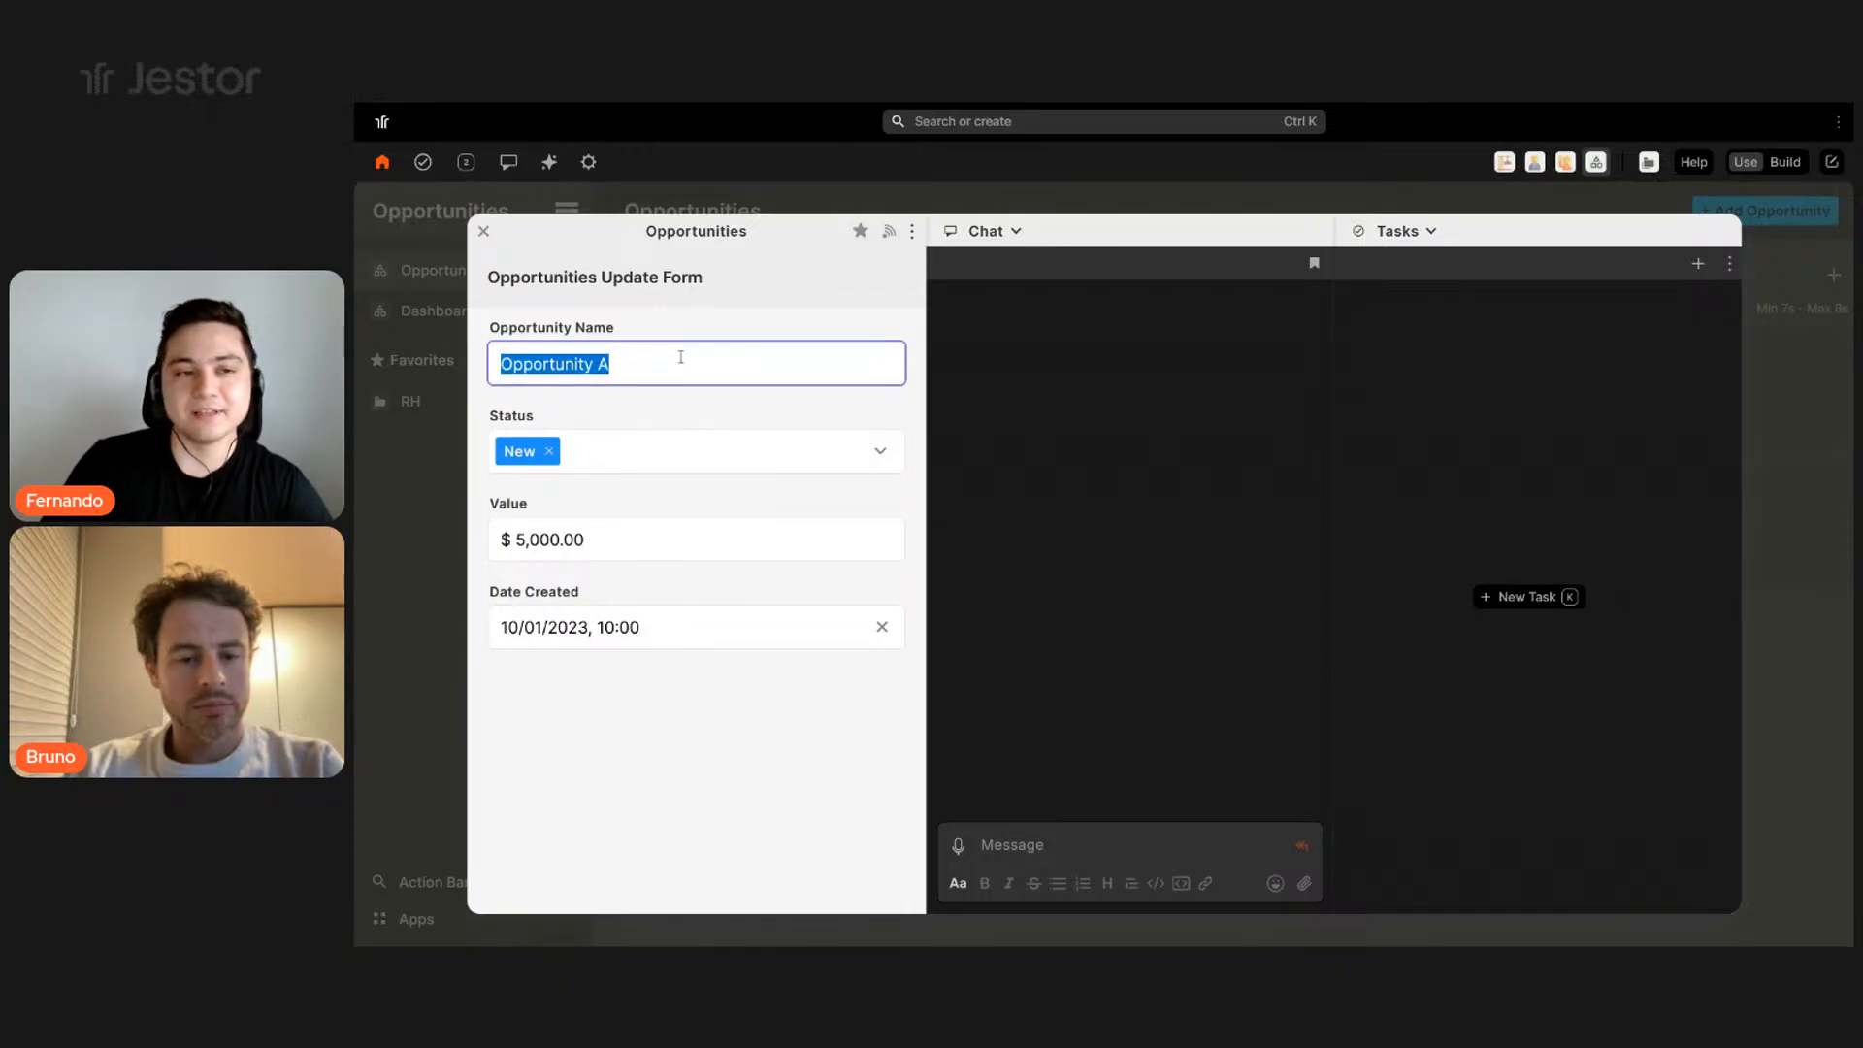
{"action": "left_click", "coordinate": [626, 454]}
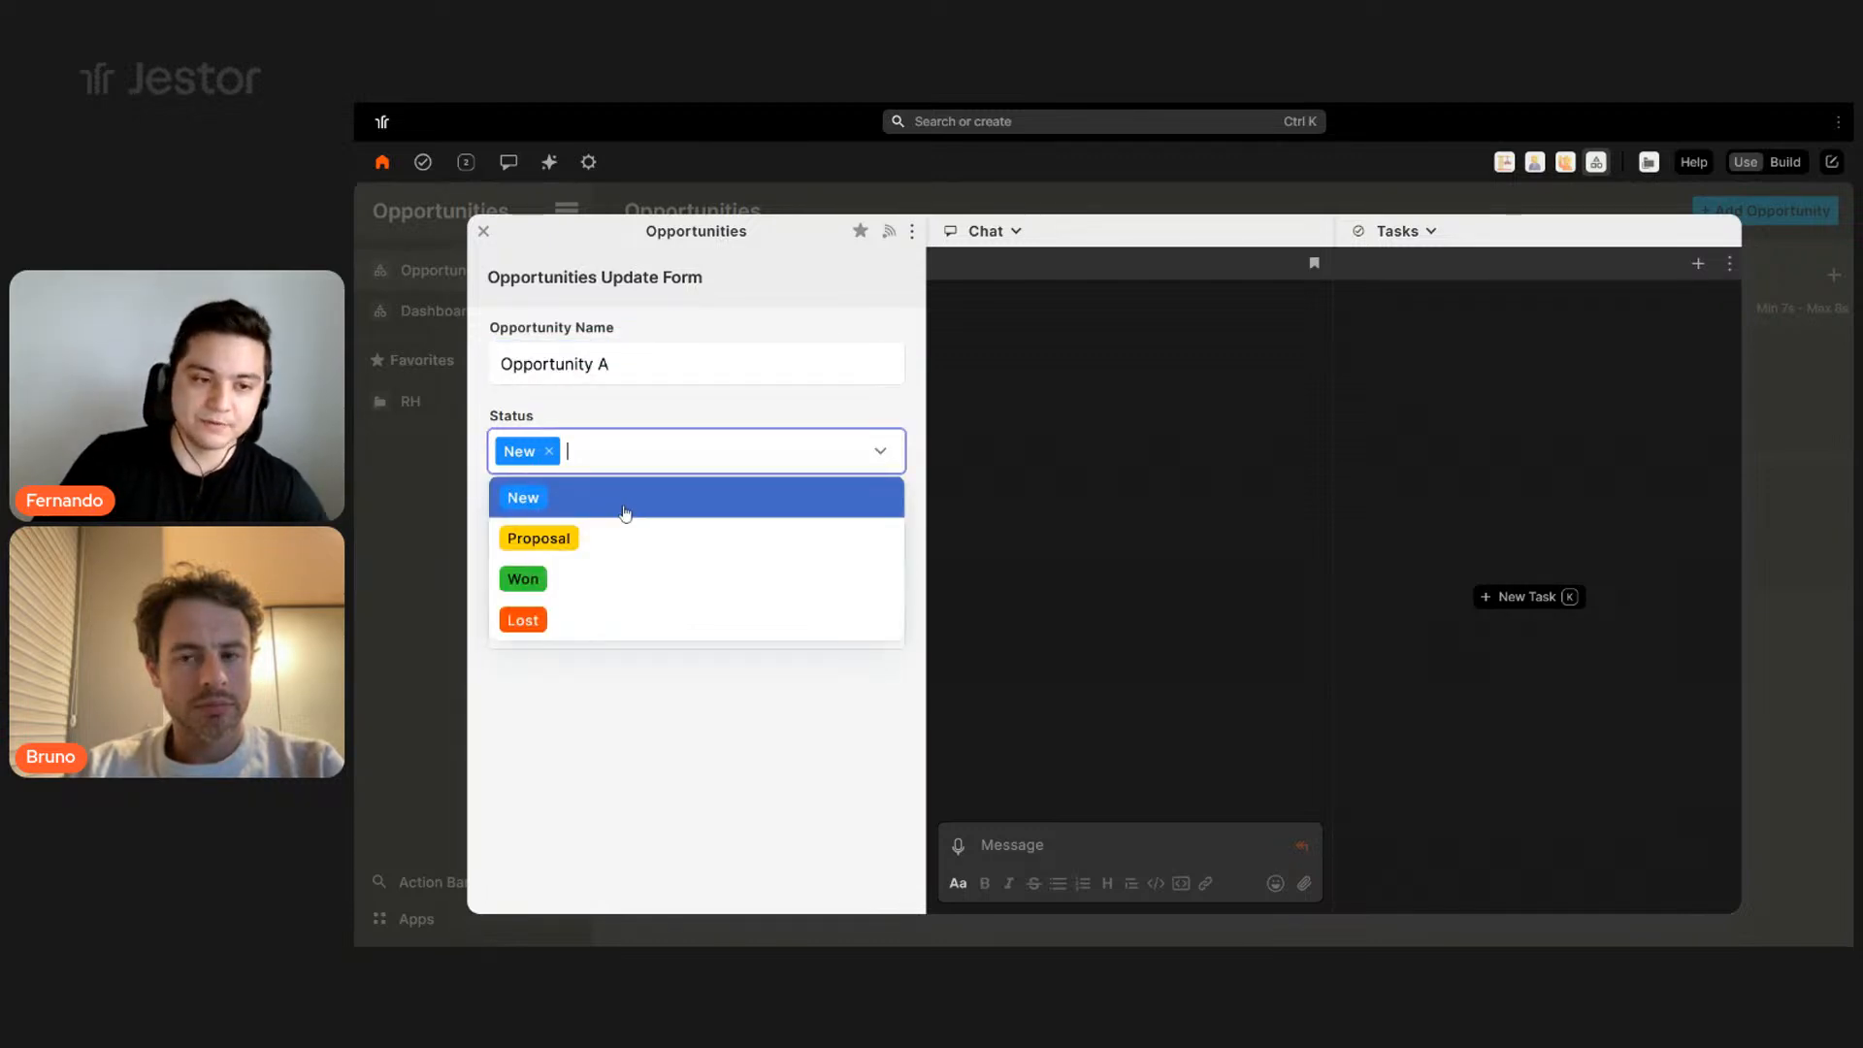
{"action": "left_click", "coordinate": [524, 415]}
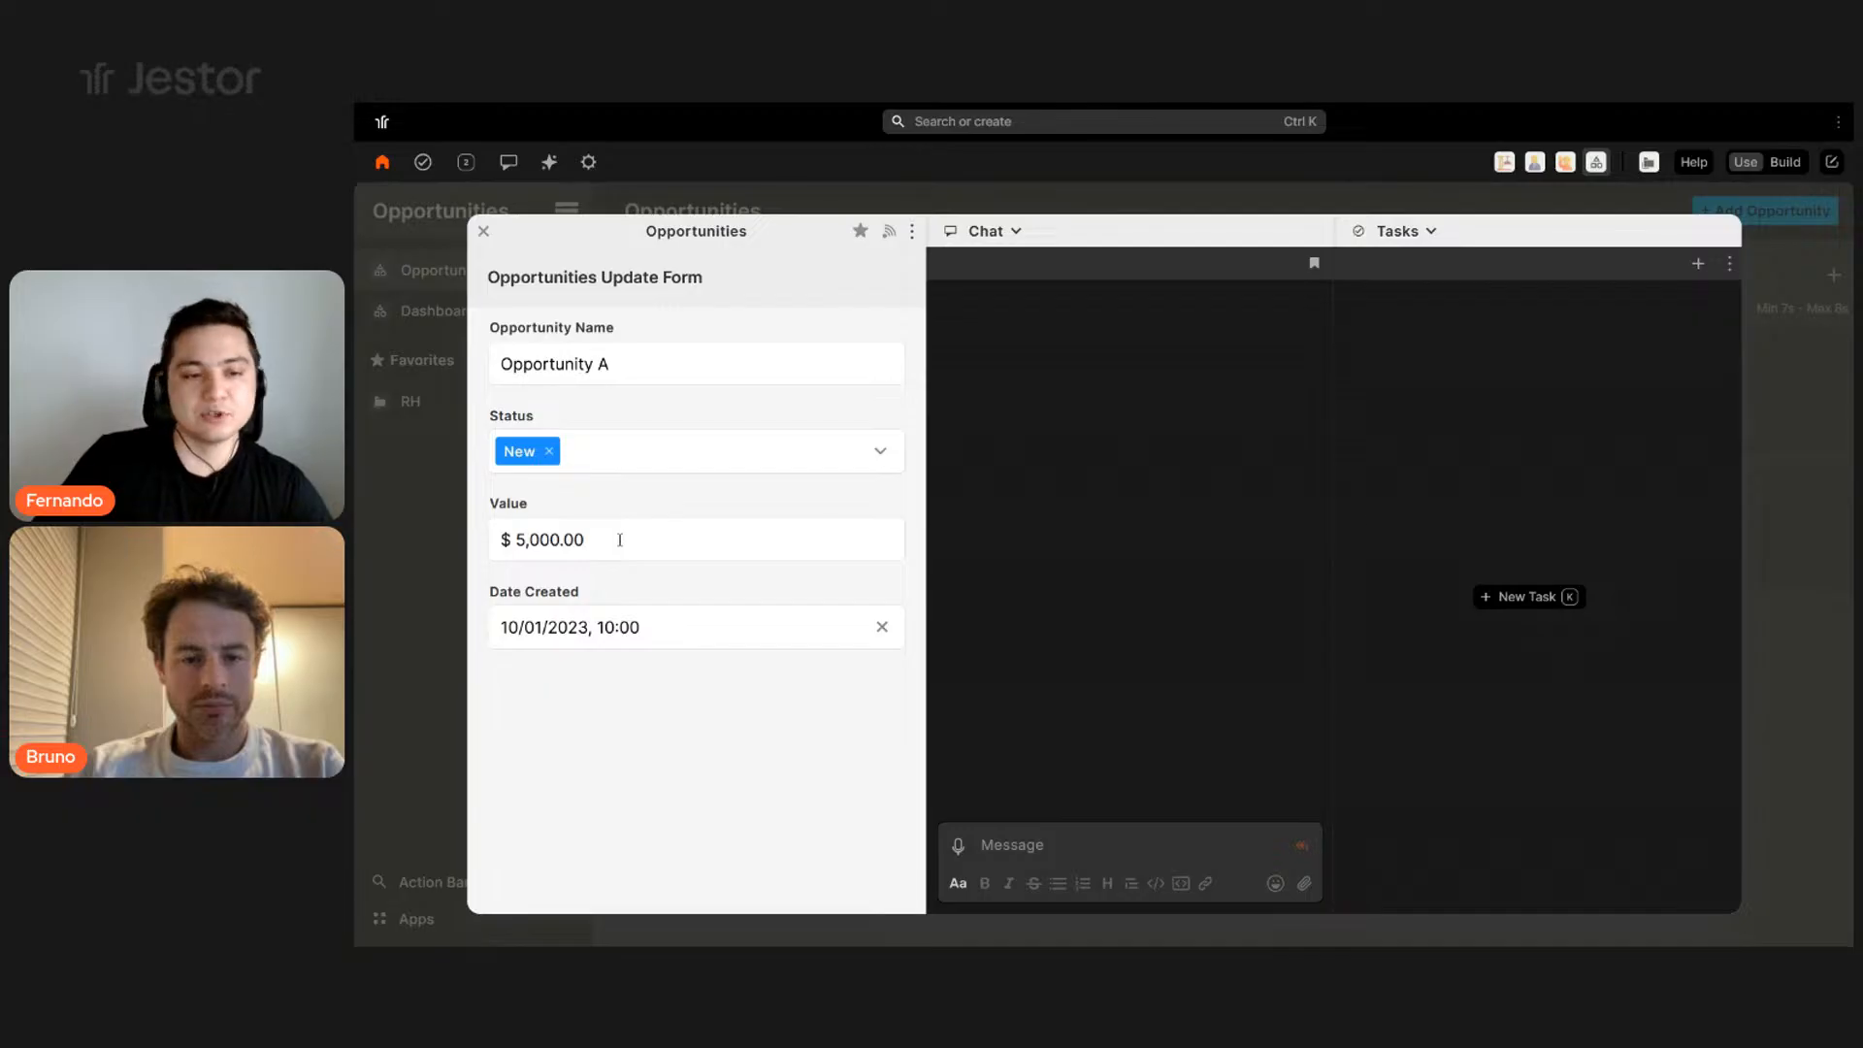
{"action": "left_click_drag", "start_coordinate": [578, 539], "coordinate": [499, 539]}
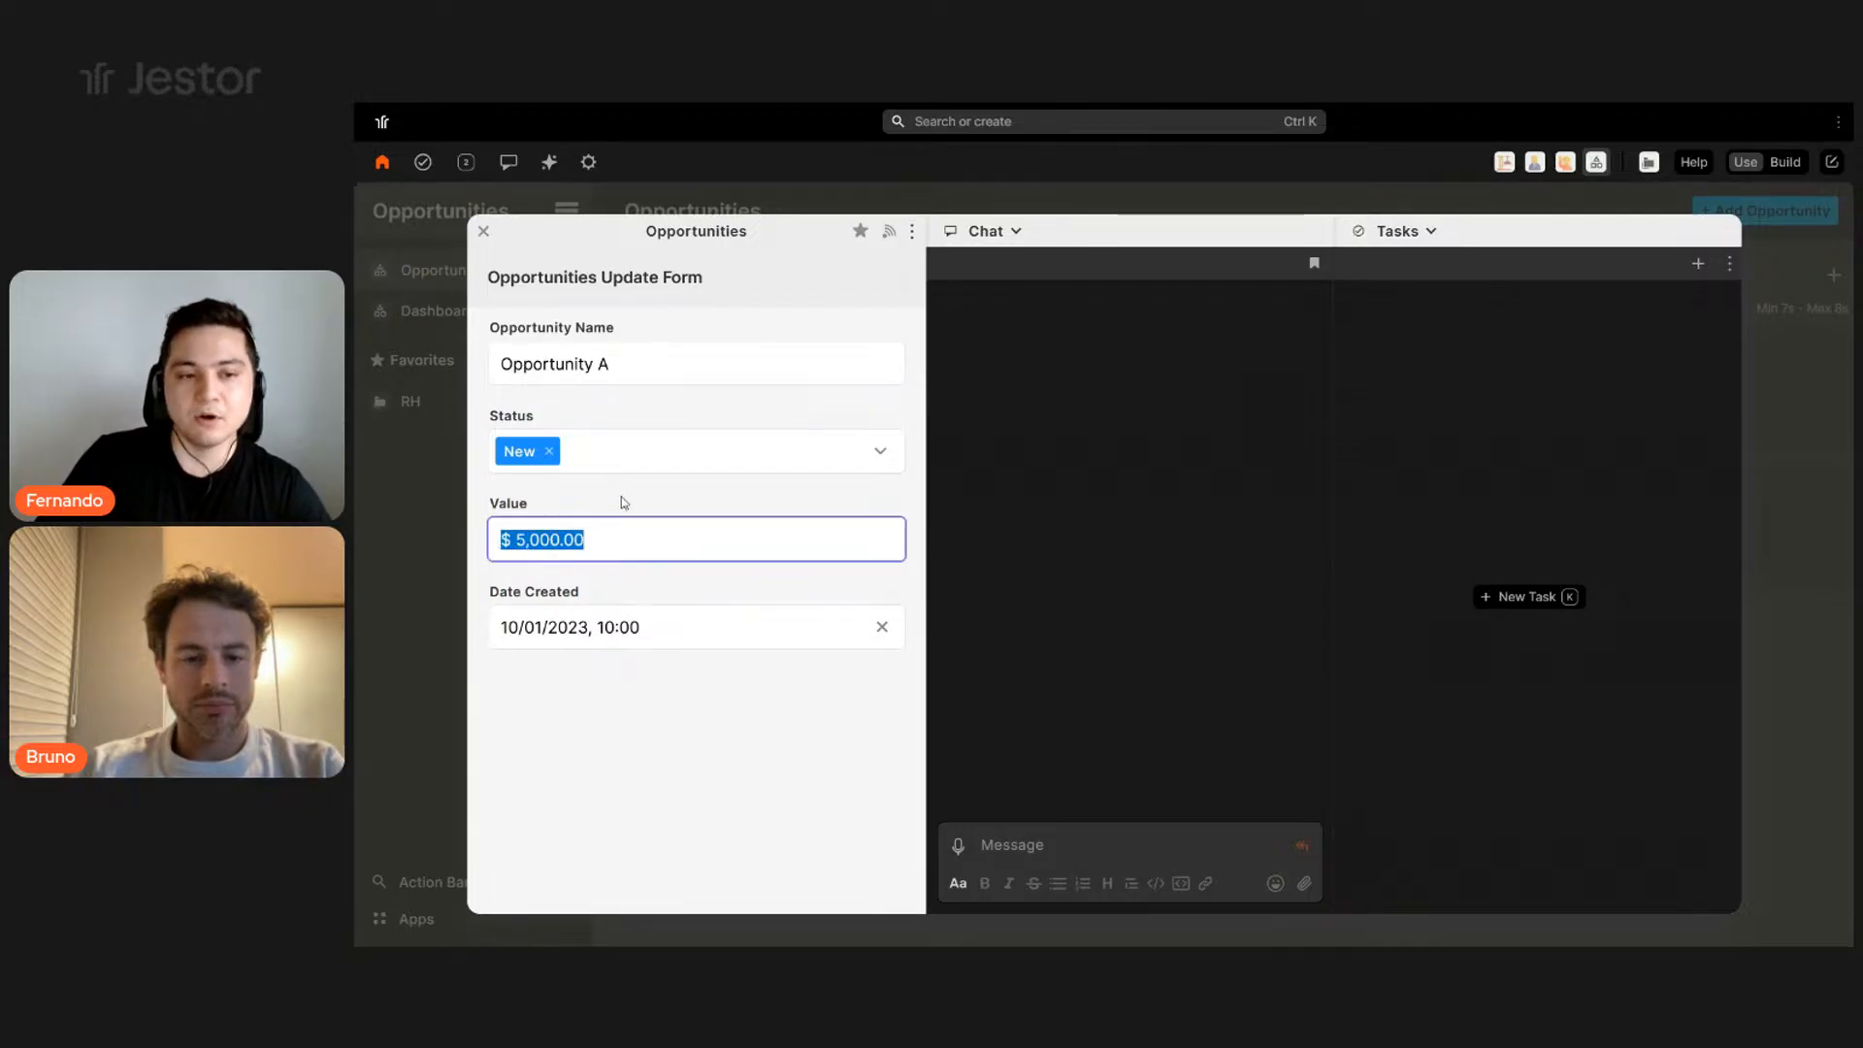
{"action": "left_click", "coordinate": [660, 750]}
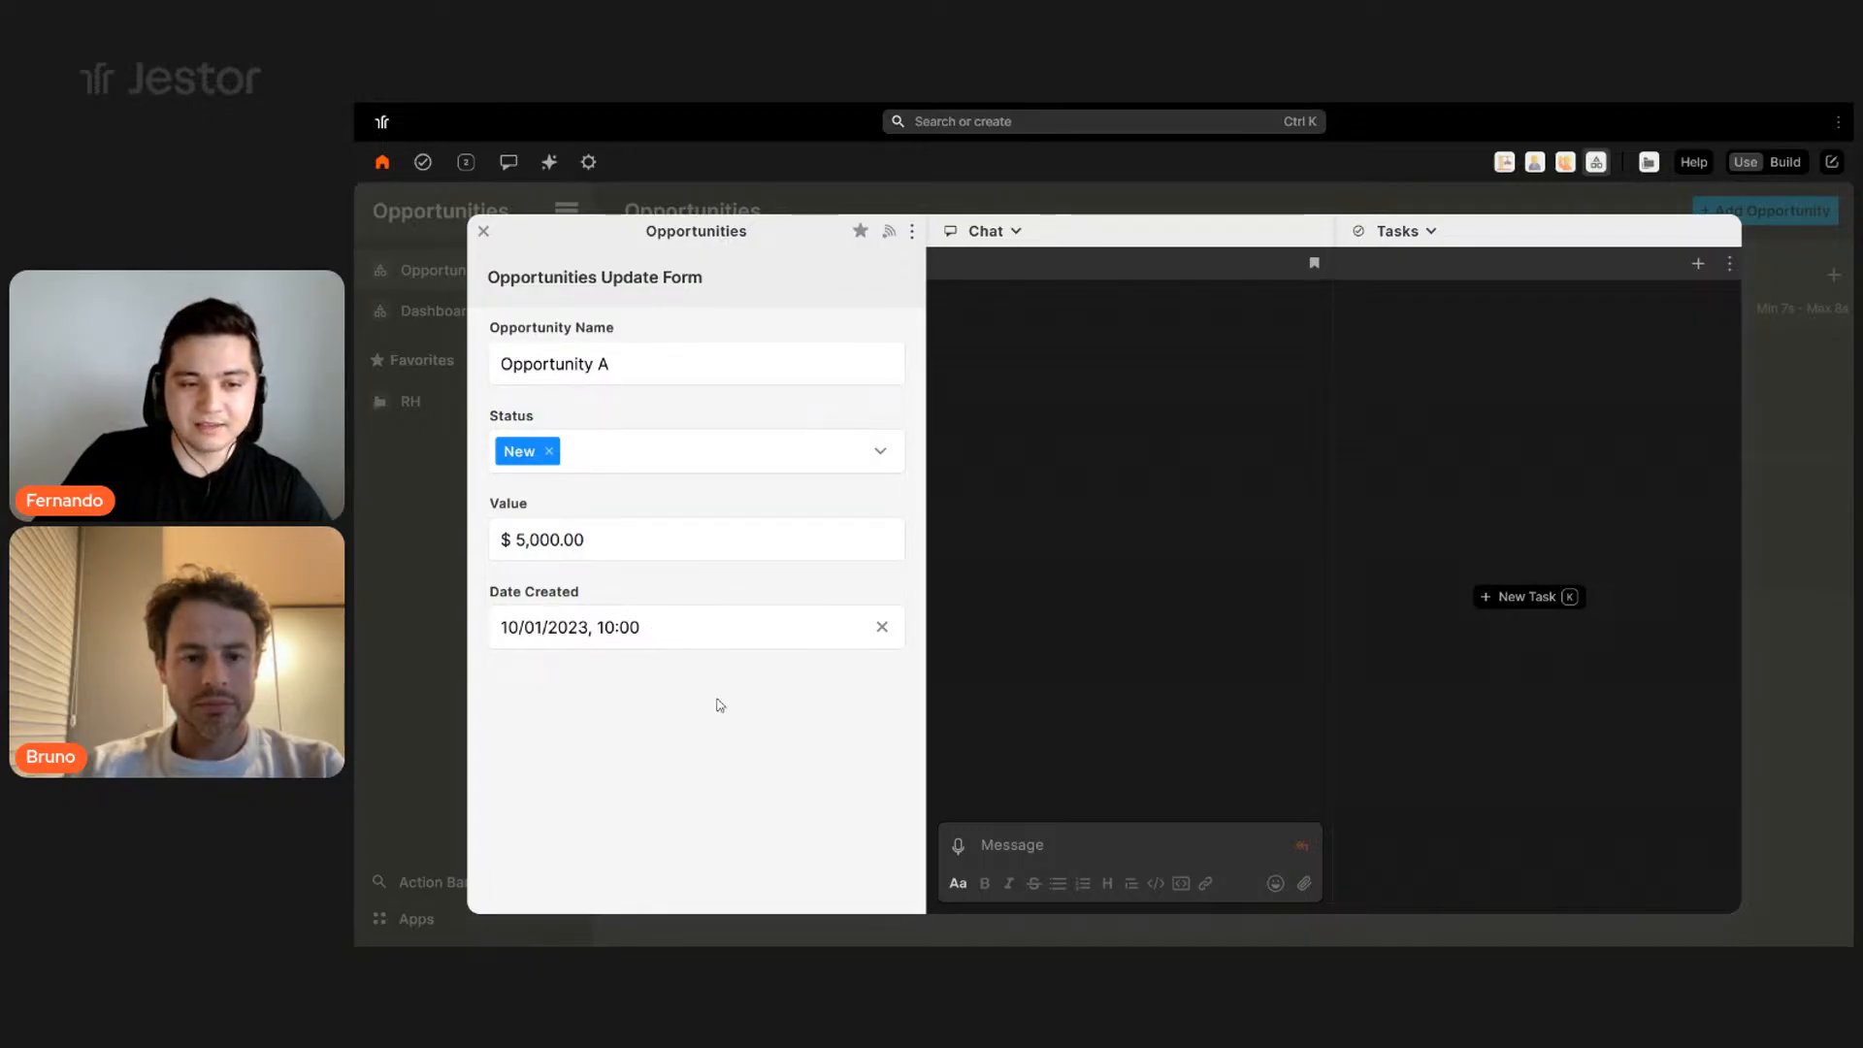
{"action": "left_click", "coordinate": [684, 627]}
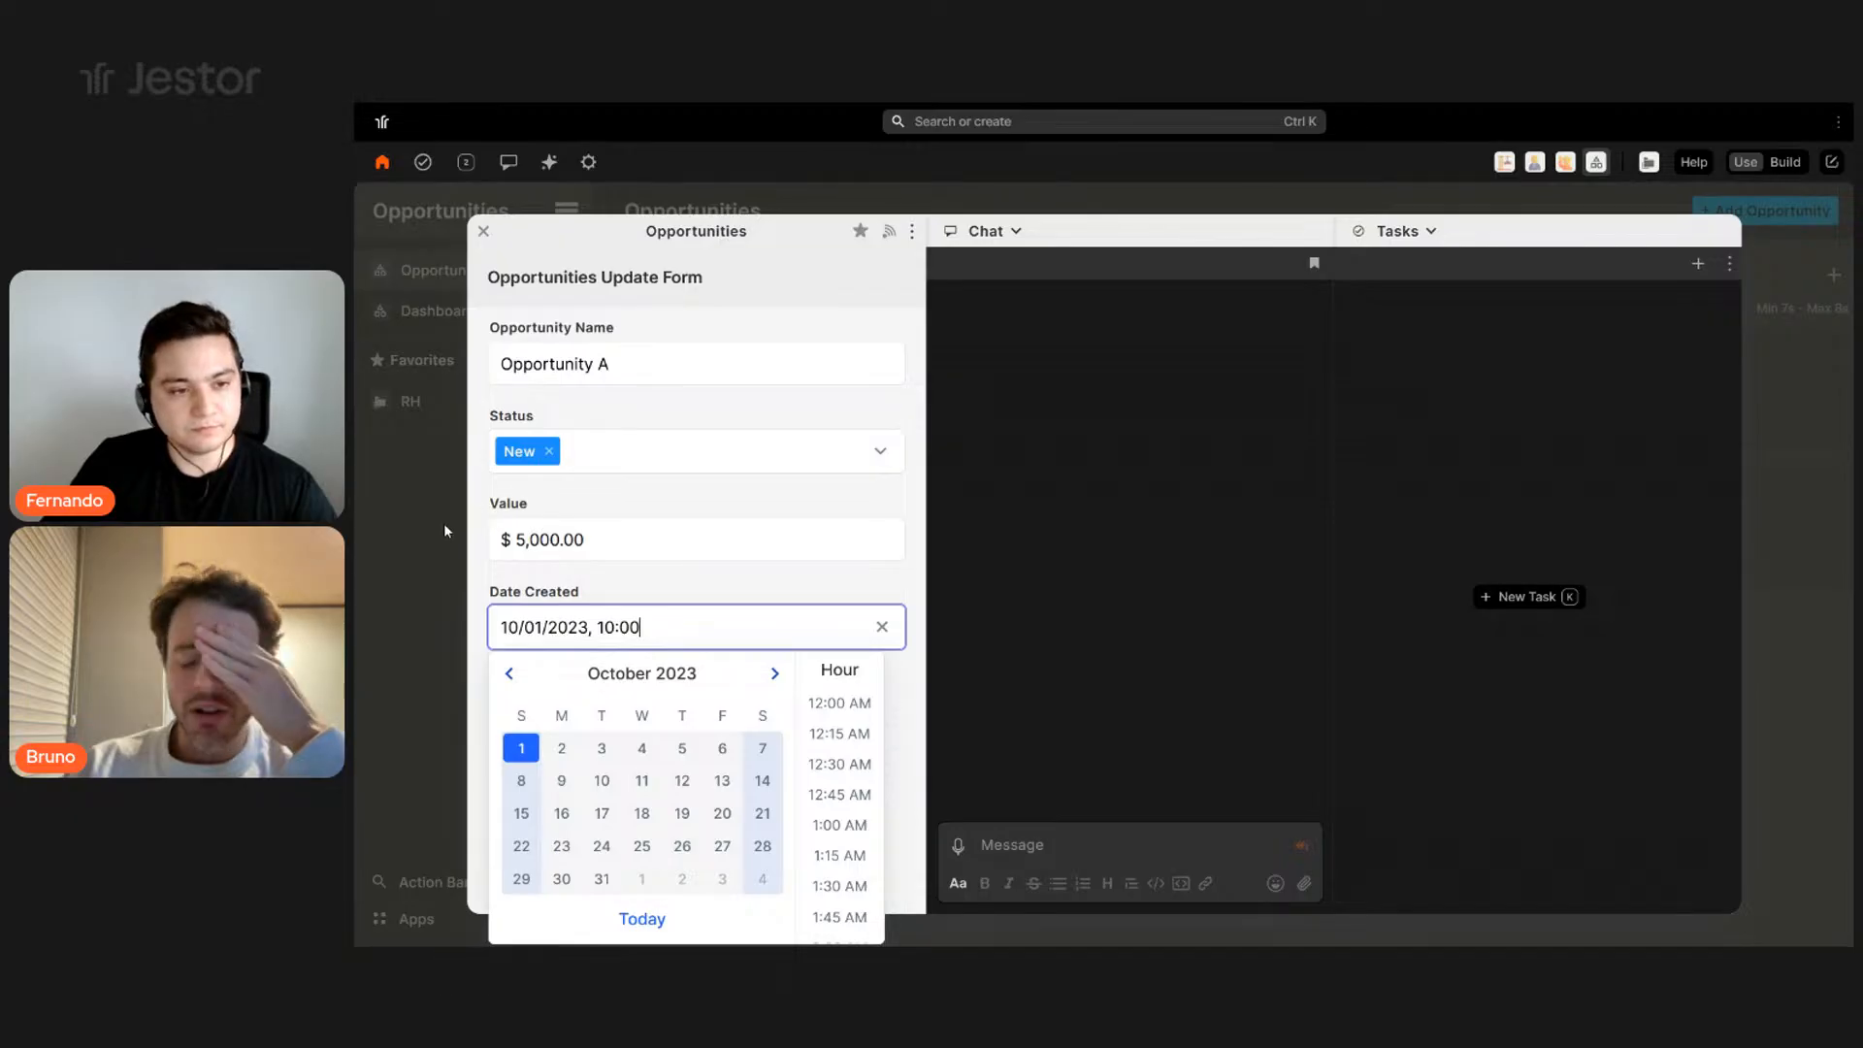
{"action": "left_click", "coordinate": [470, 539]}
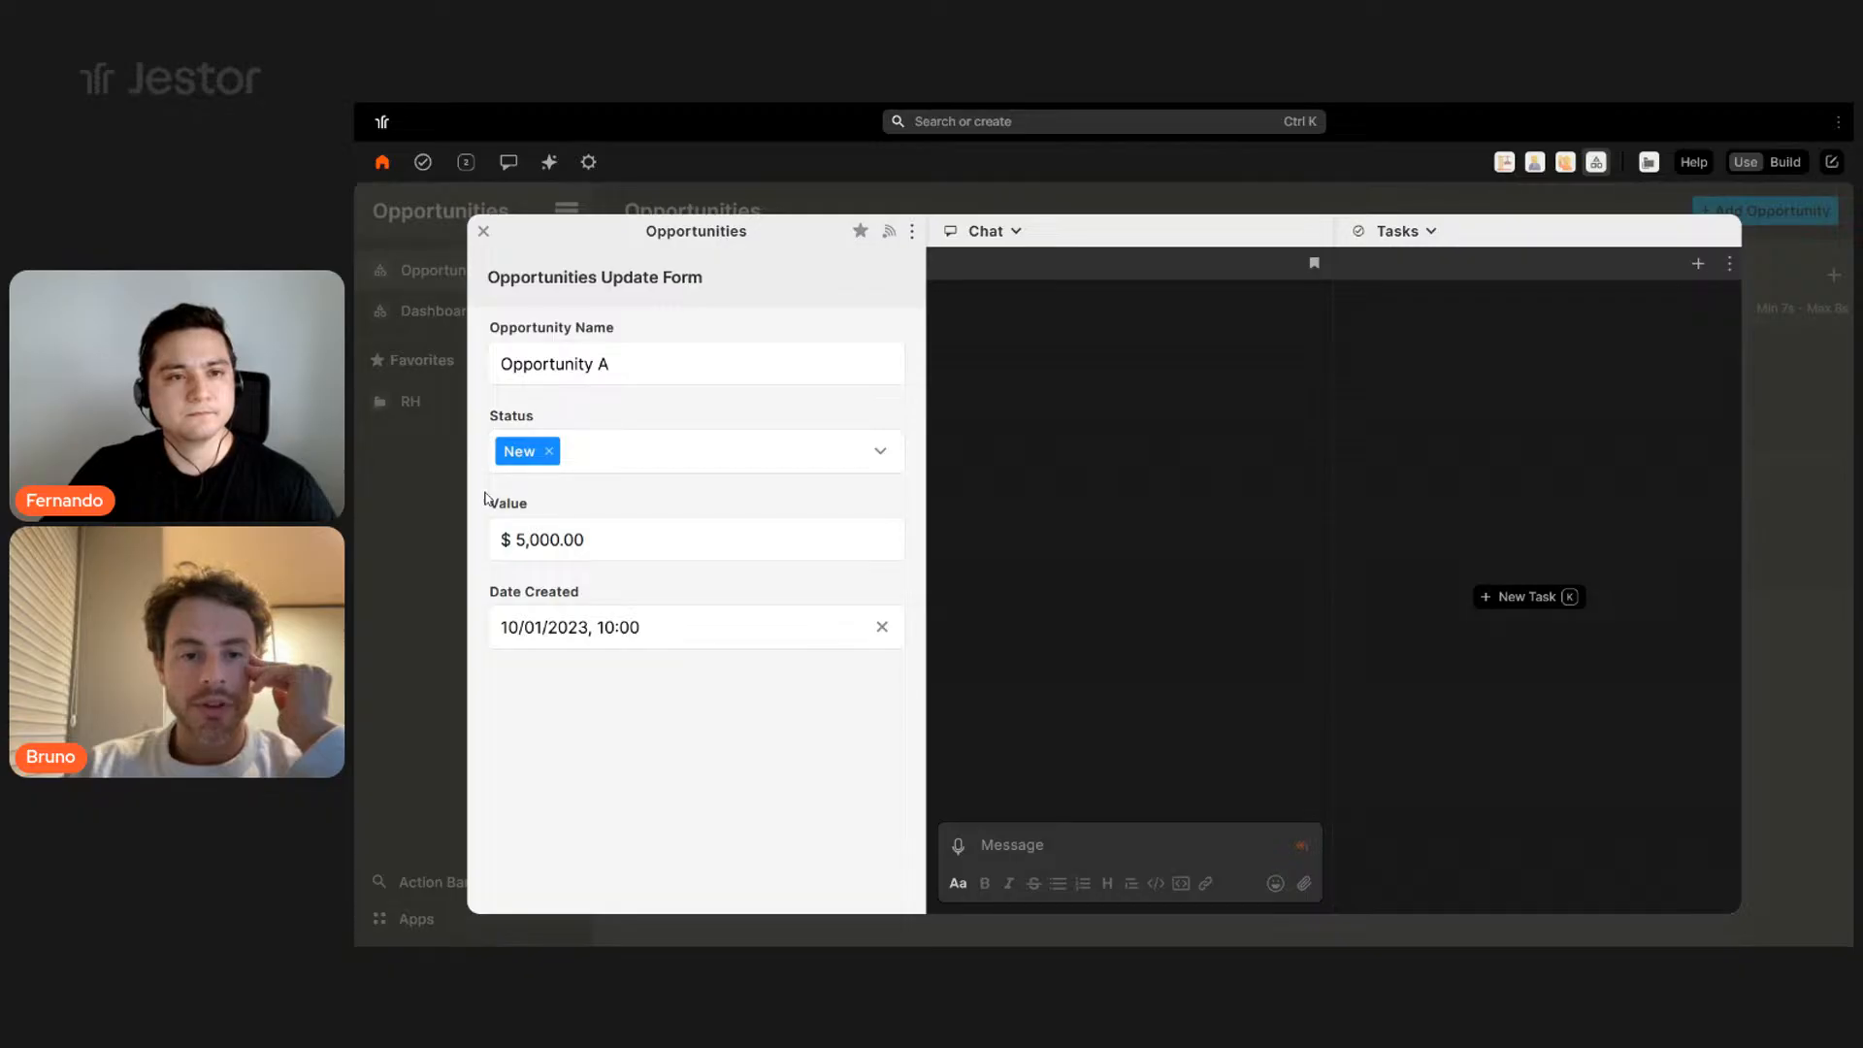
{"action": "left_click", "coordinate": [427, 510]}
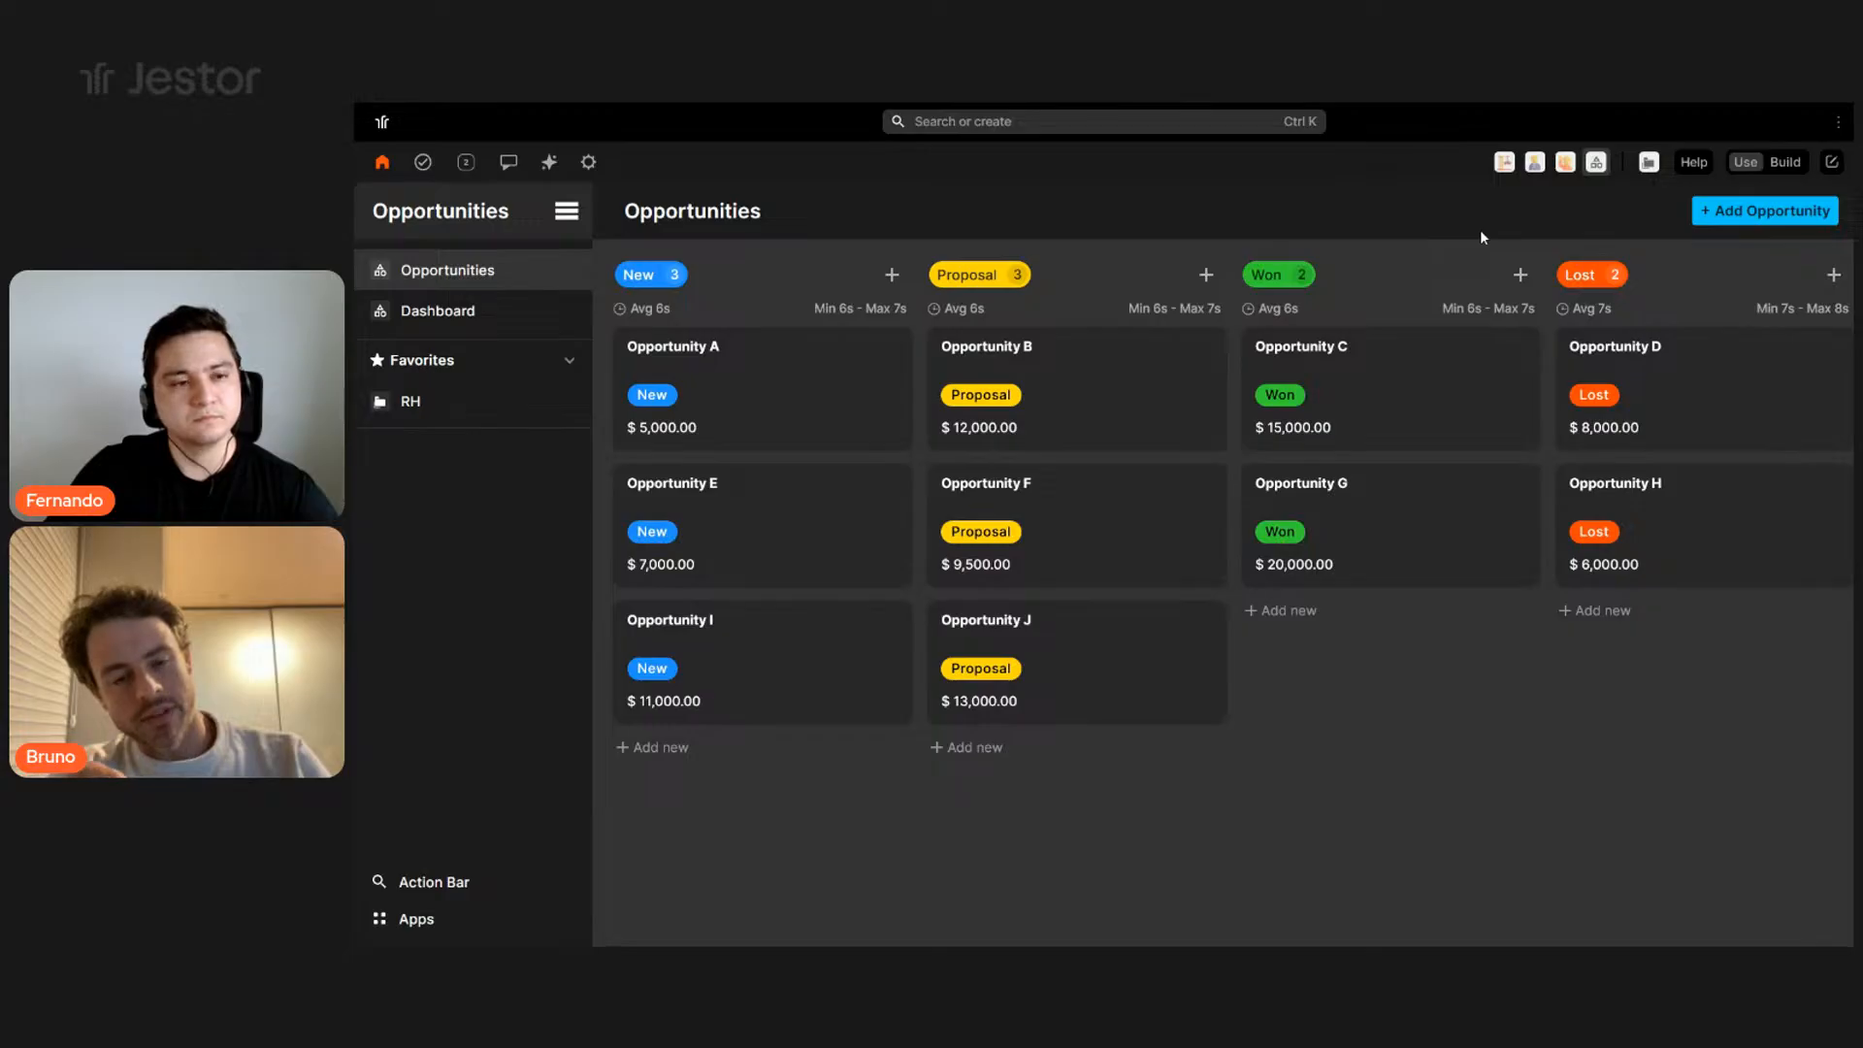
- Collapse the sidebar's Favorites group so the RH item is hidden
{"action": "left_click", "coordinate": [537, 366]}
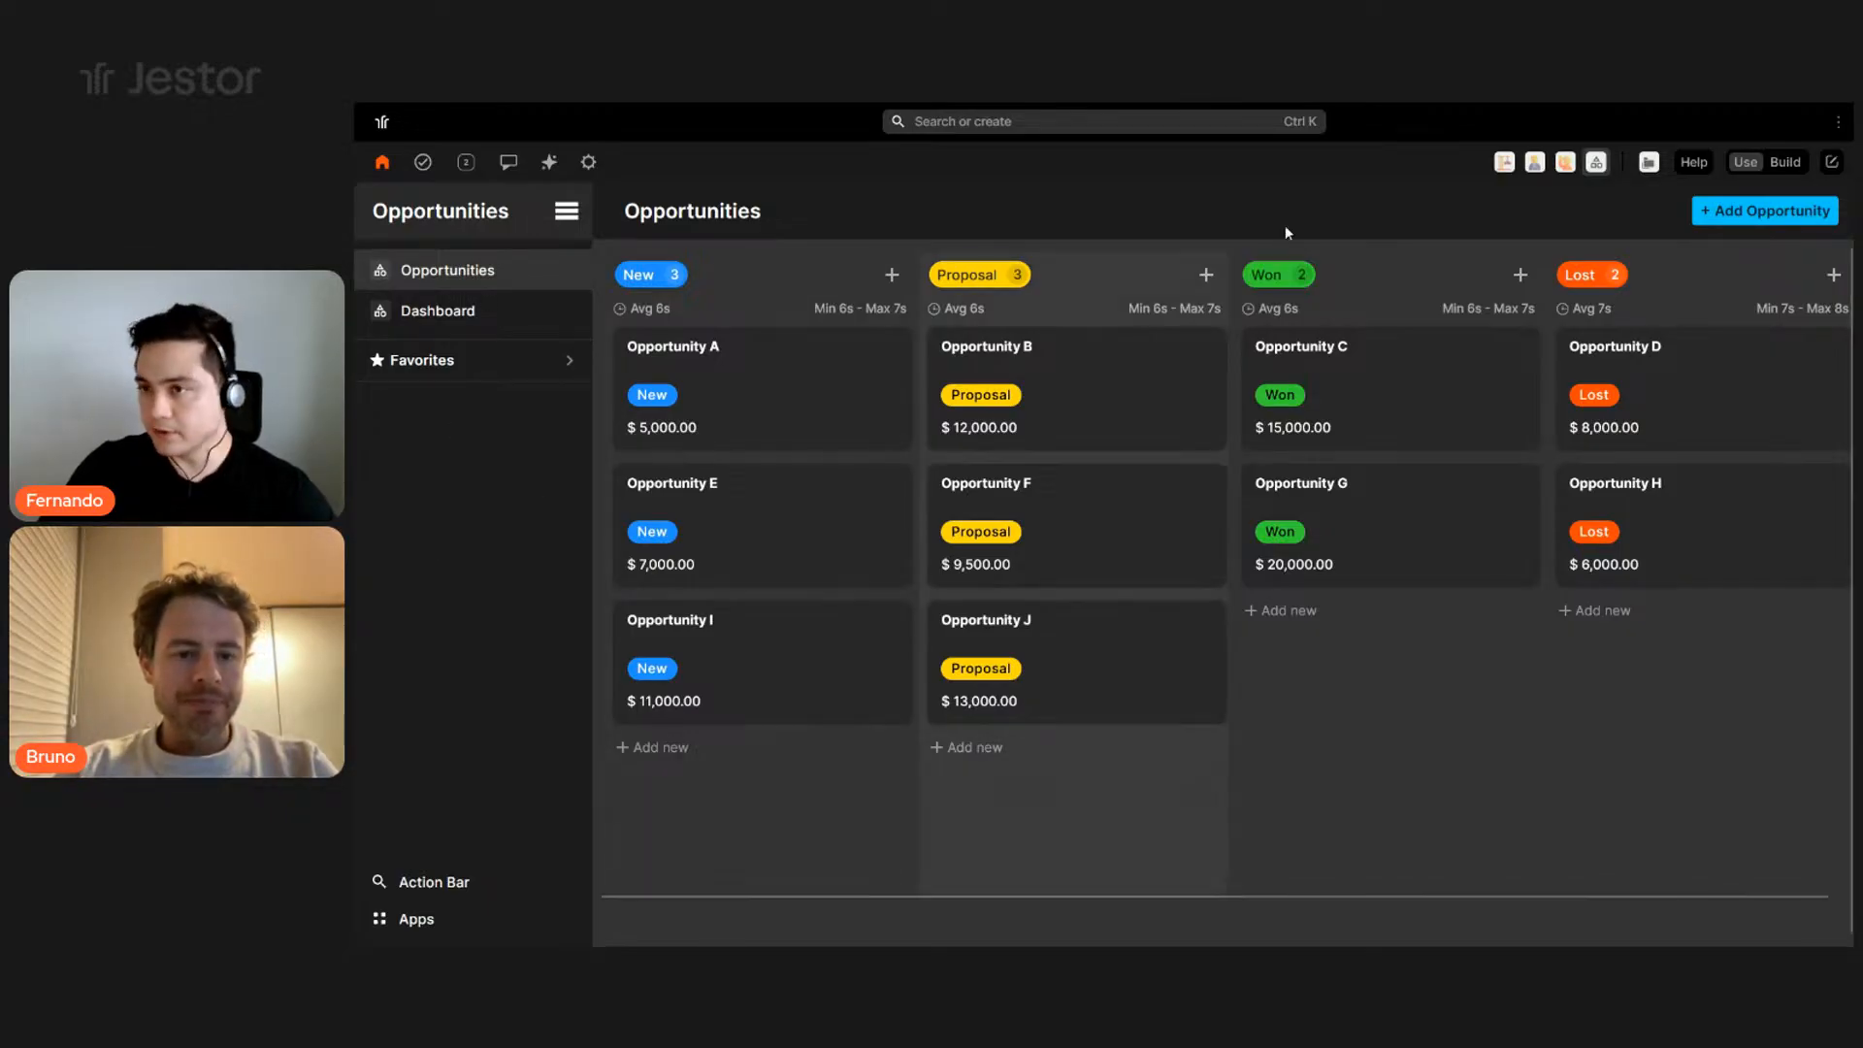
- From the home page, open the Opportunities table in the AI - CRM App folder
{"action": "left_click", "coordinate": [382, 164]}
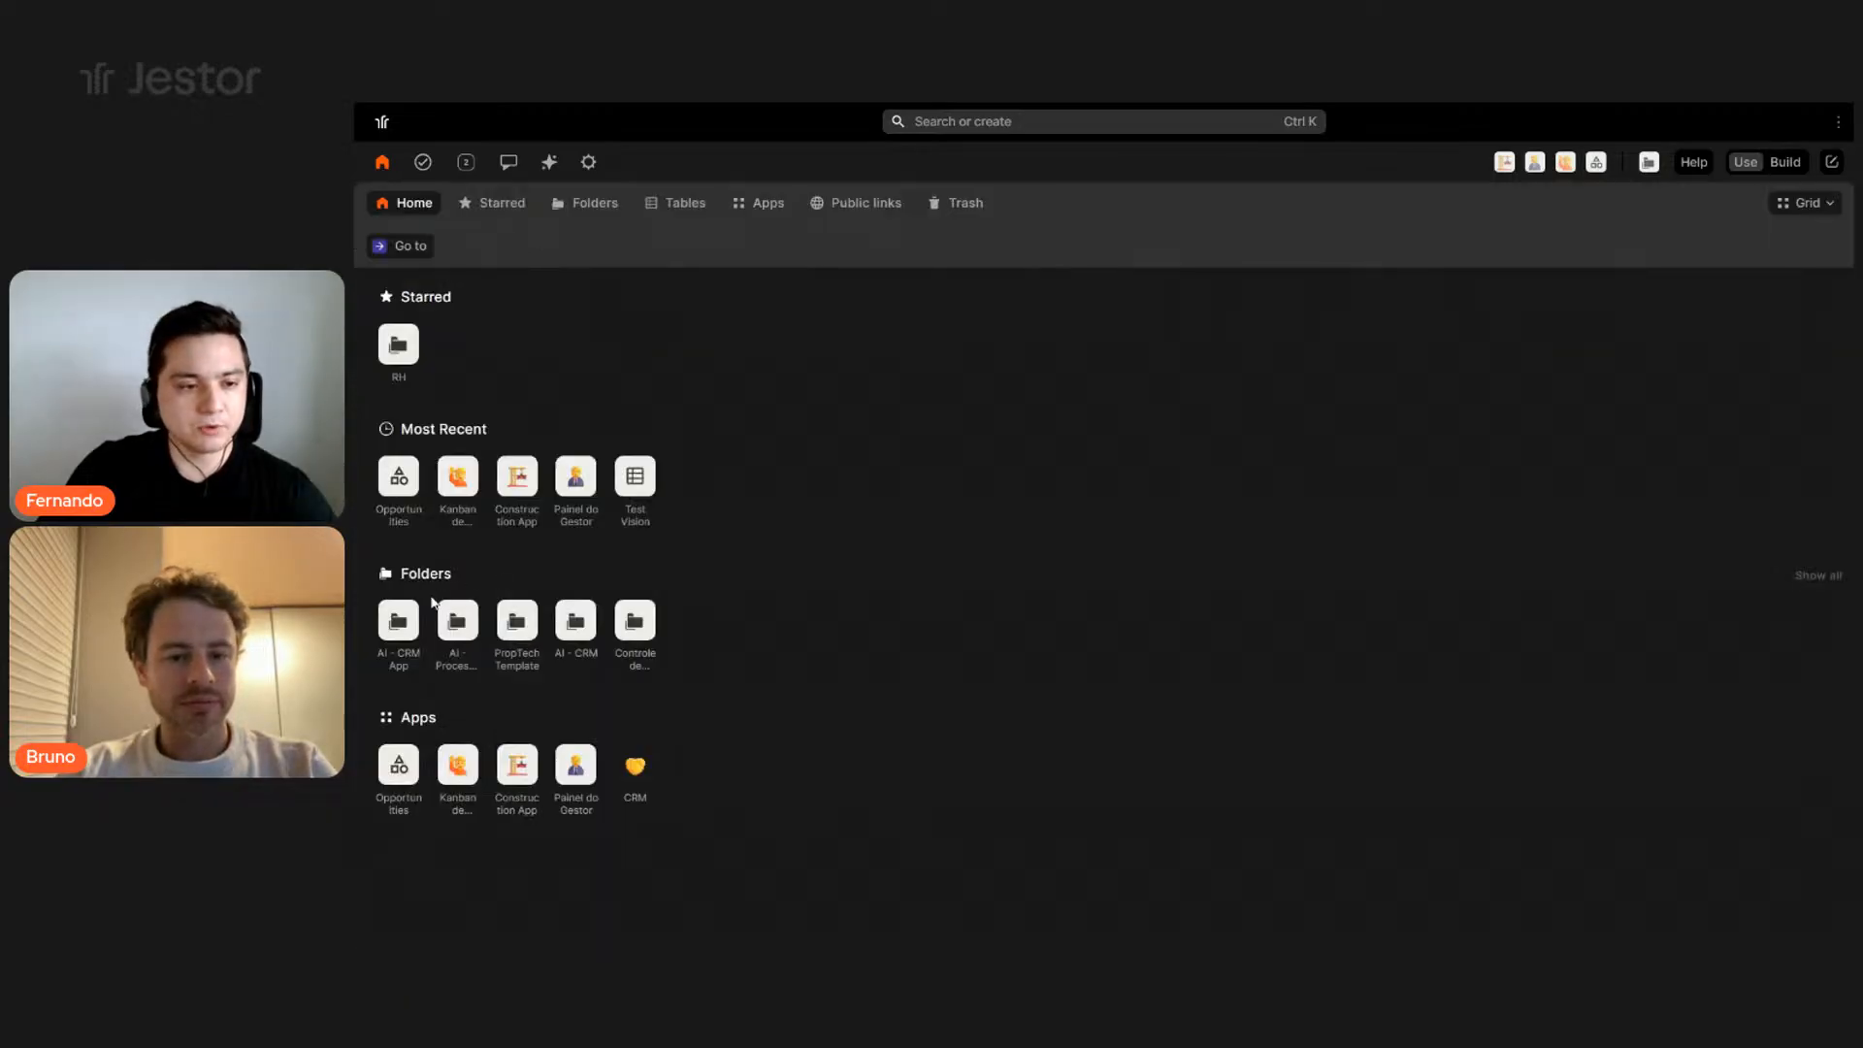
{"action": "left_click", "coordinate": [396, 632]}
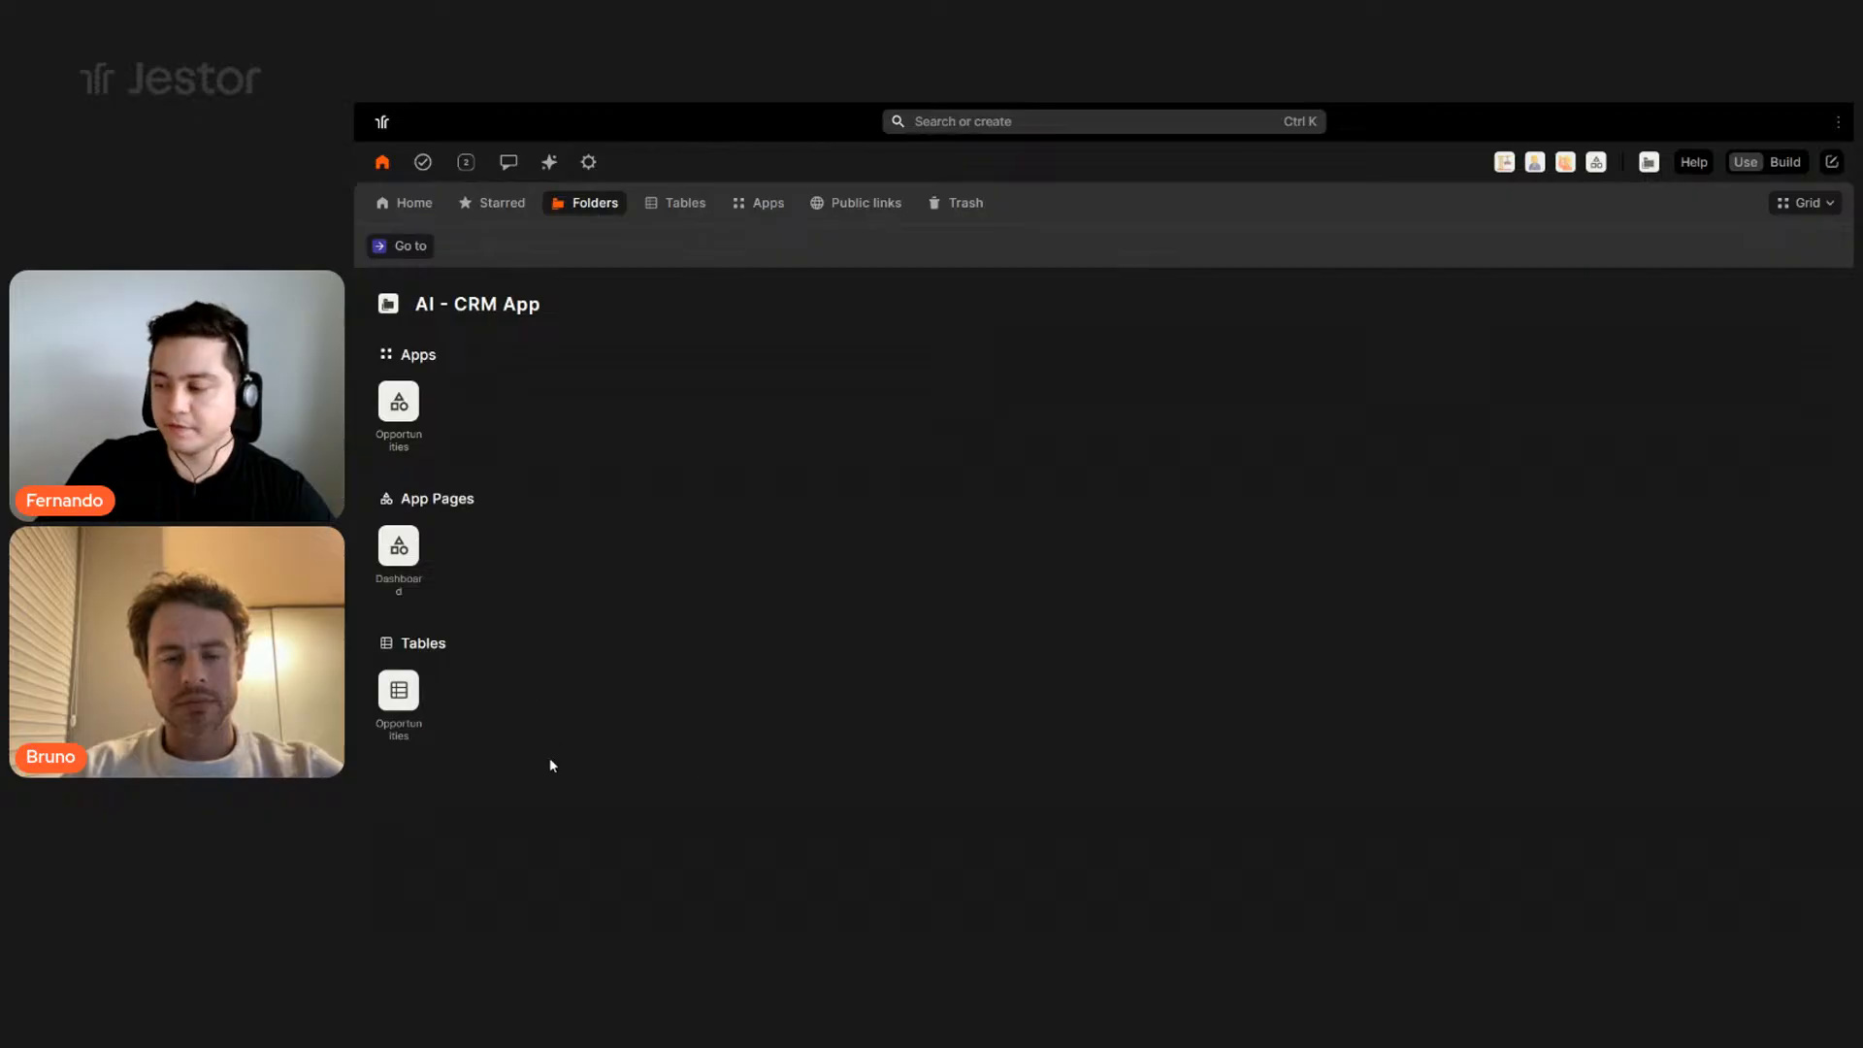
{"action": "left_click", "coordinate": [399, 690]}
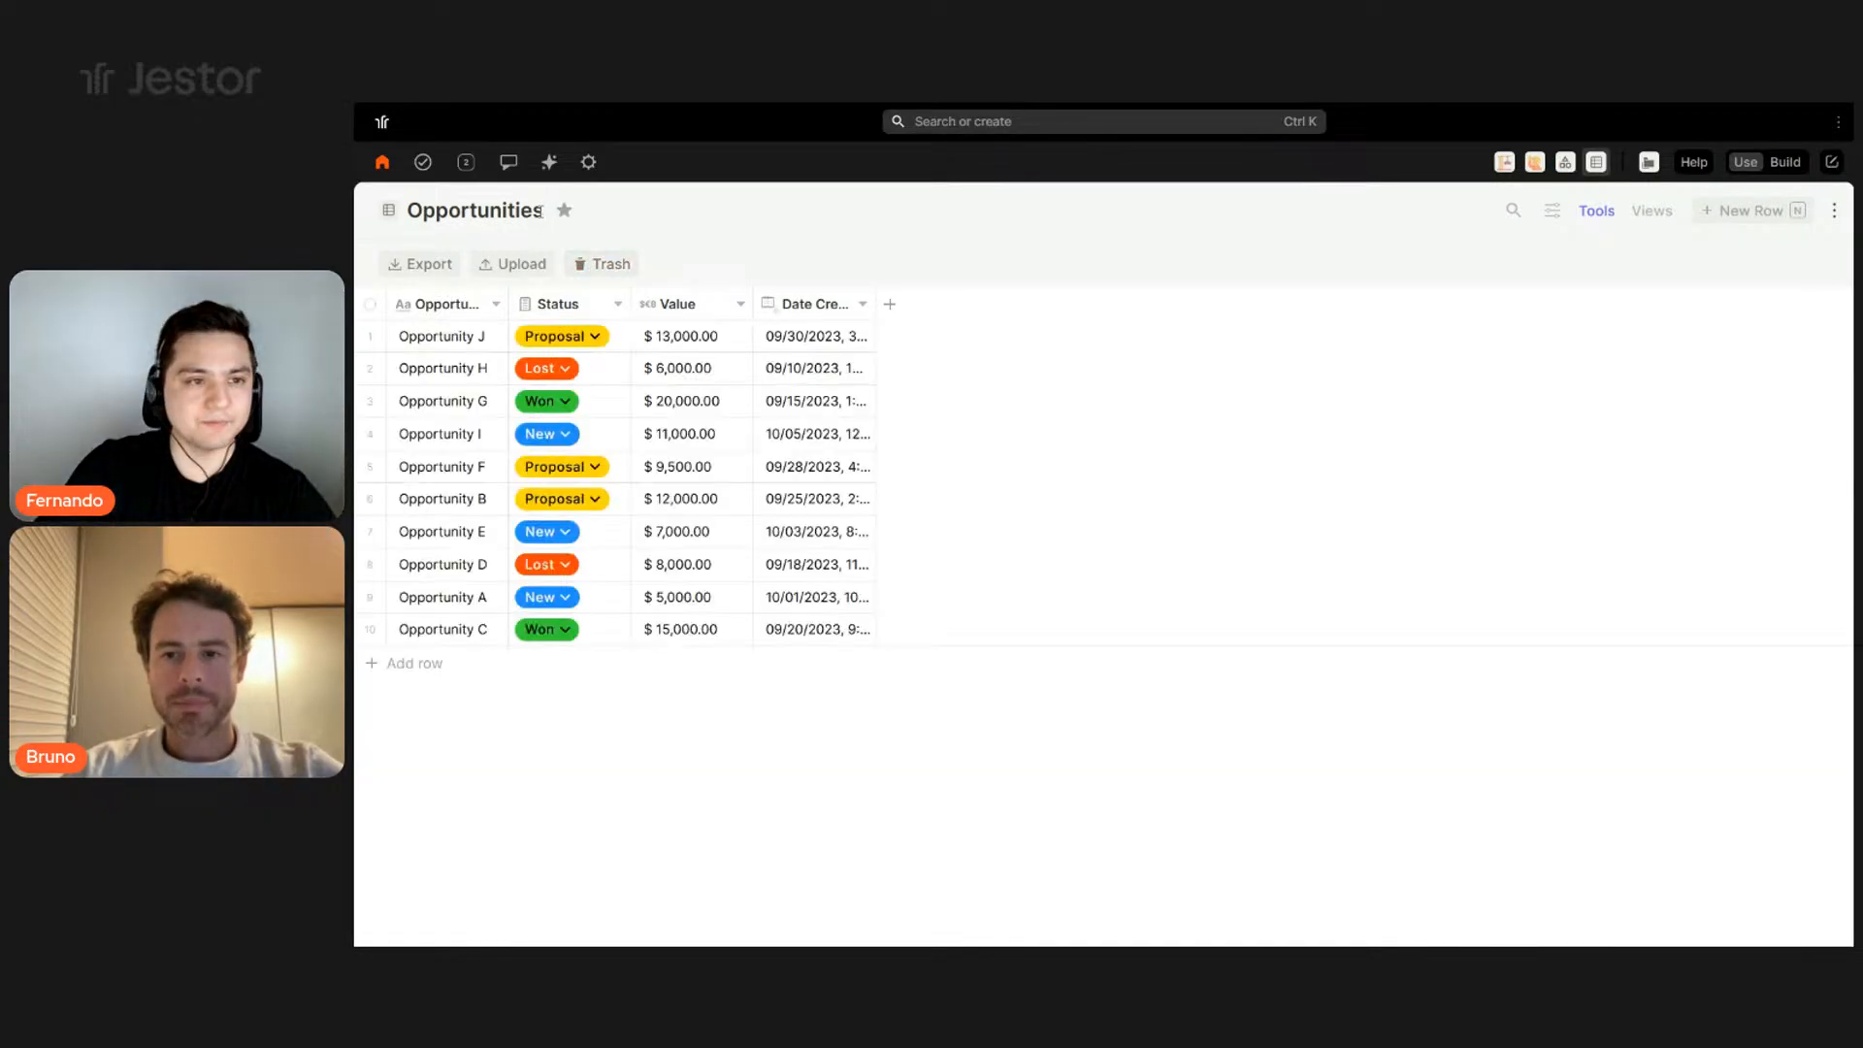
{"action": "double_click", "coordinate": [539, 210]}
- In Build mode, rename the table to 'Opportunities - Livestream'
{"action": "left_click", "coordinate": [1785, 162]}
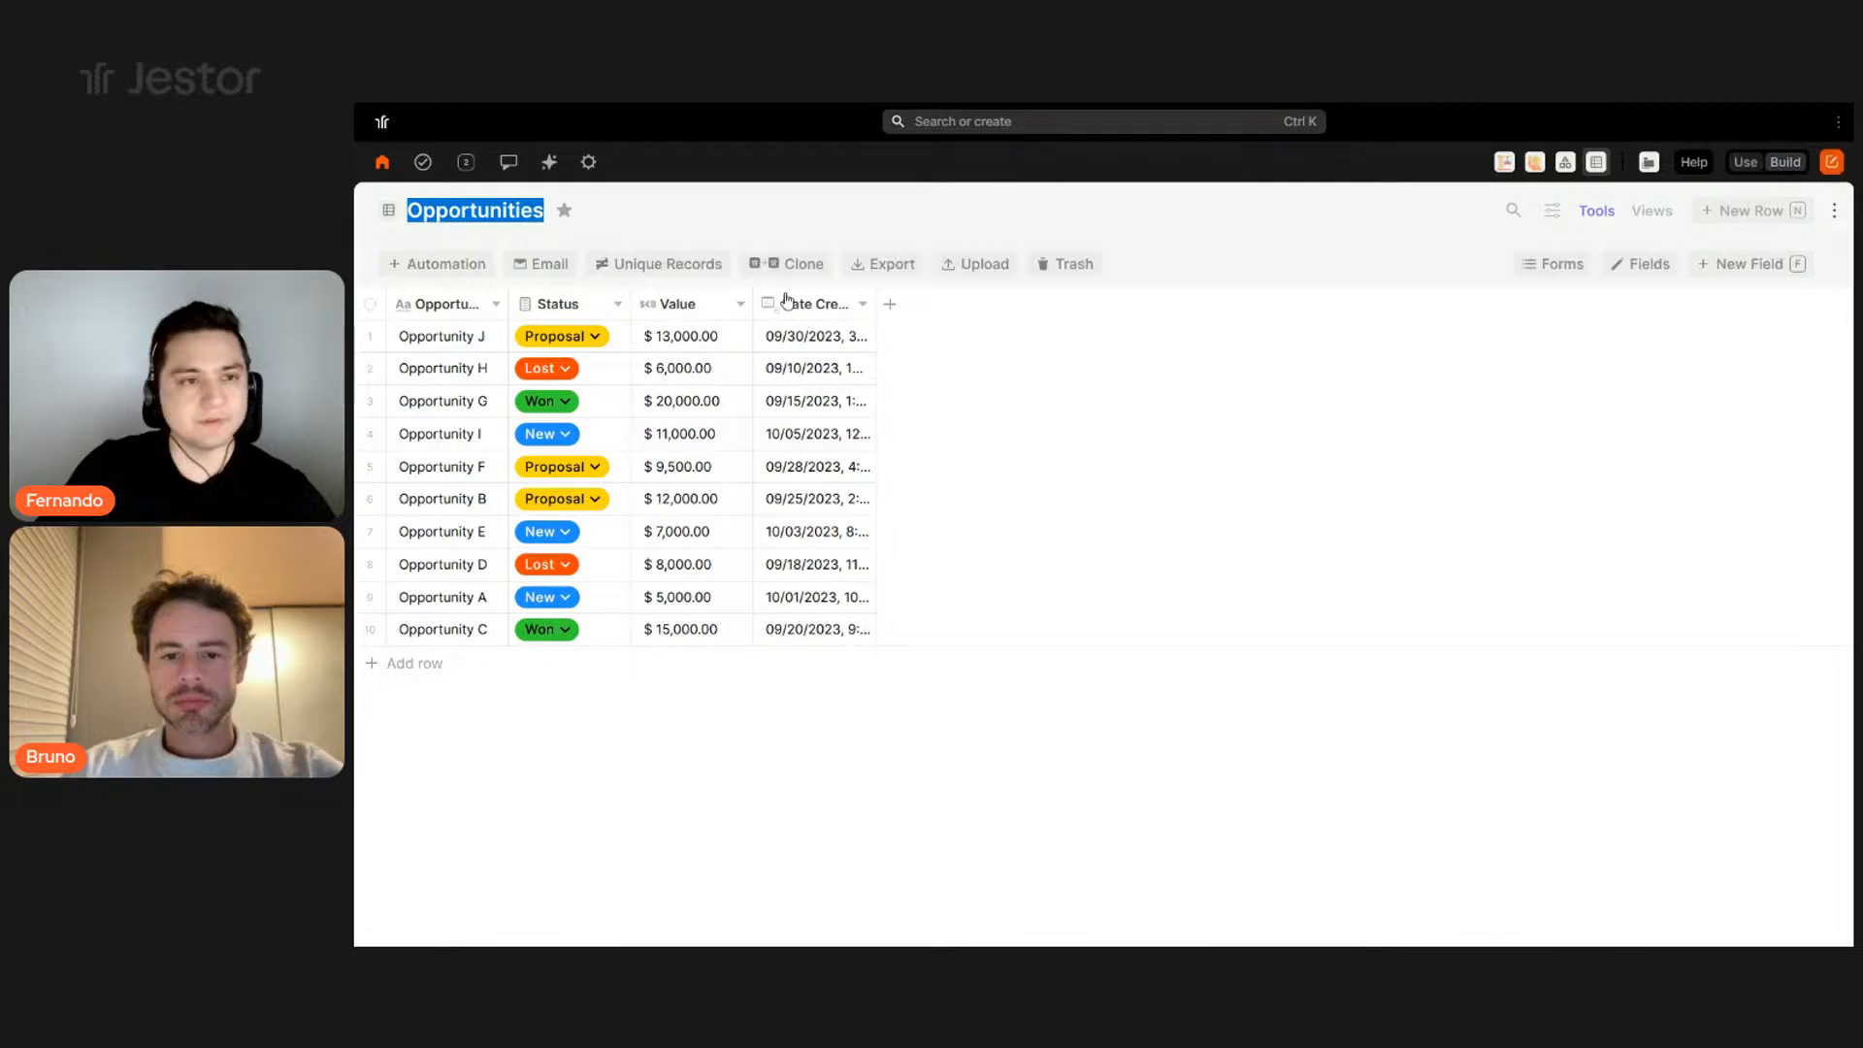
{"action": "left_click", "coordinate": [541, 213]}
{"action": "type", "text": "-"}
{"action": "key", "text": "BackSpace"}
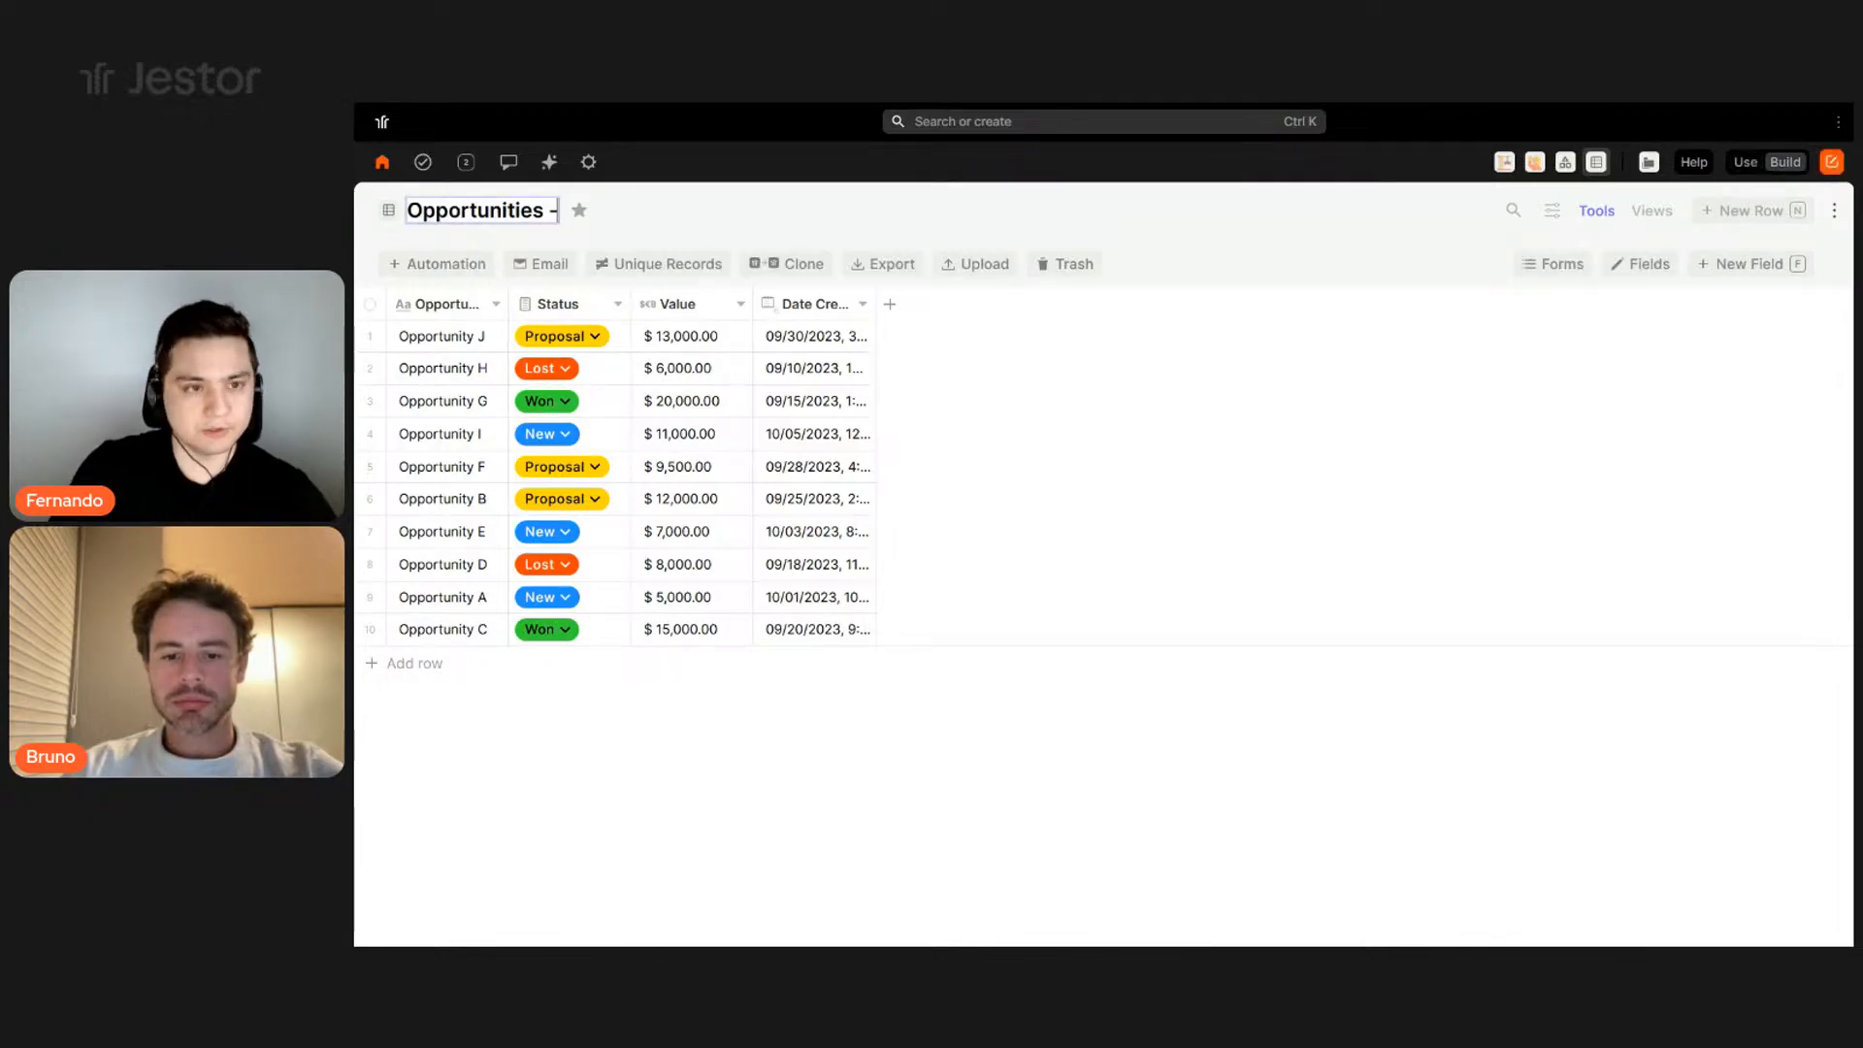
{"action": "type", "text": "Livesra"}
{"action": "key", "text": "BackSpace"}
{"action": "key", "text": "BackSpace"}
{"action": "type", "text": "tream"}
{"action": "left_click", "coordinate": [1000, 212]}
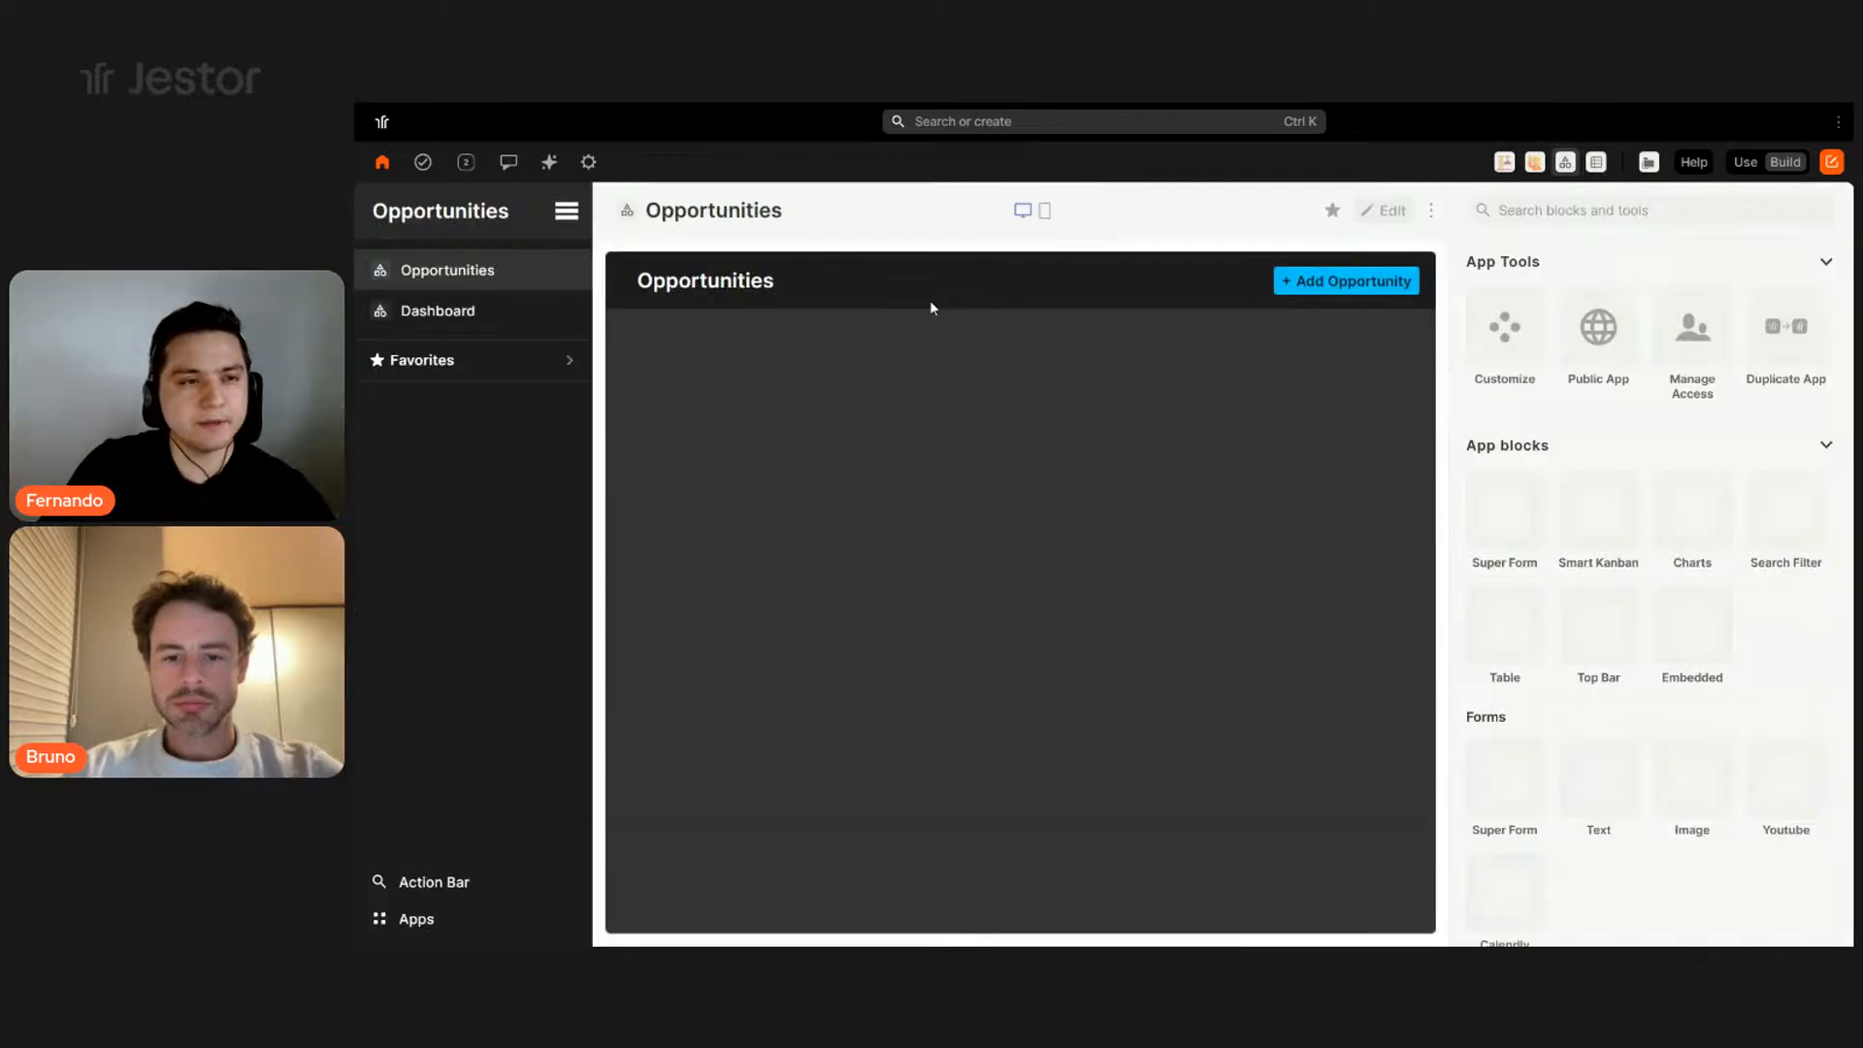
- Edit the app page's sidebar menu and move Favorites to the top
{"action": "left_click", "coordinate": [1389, 213]}
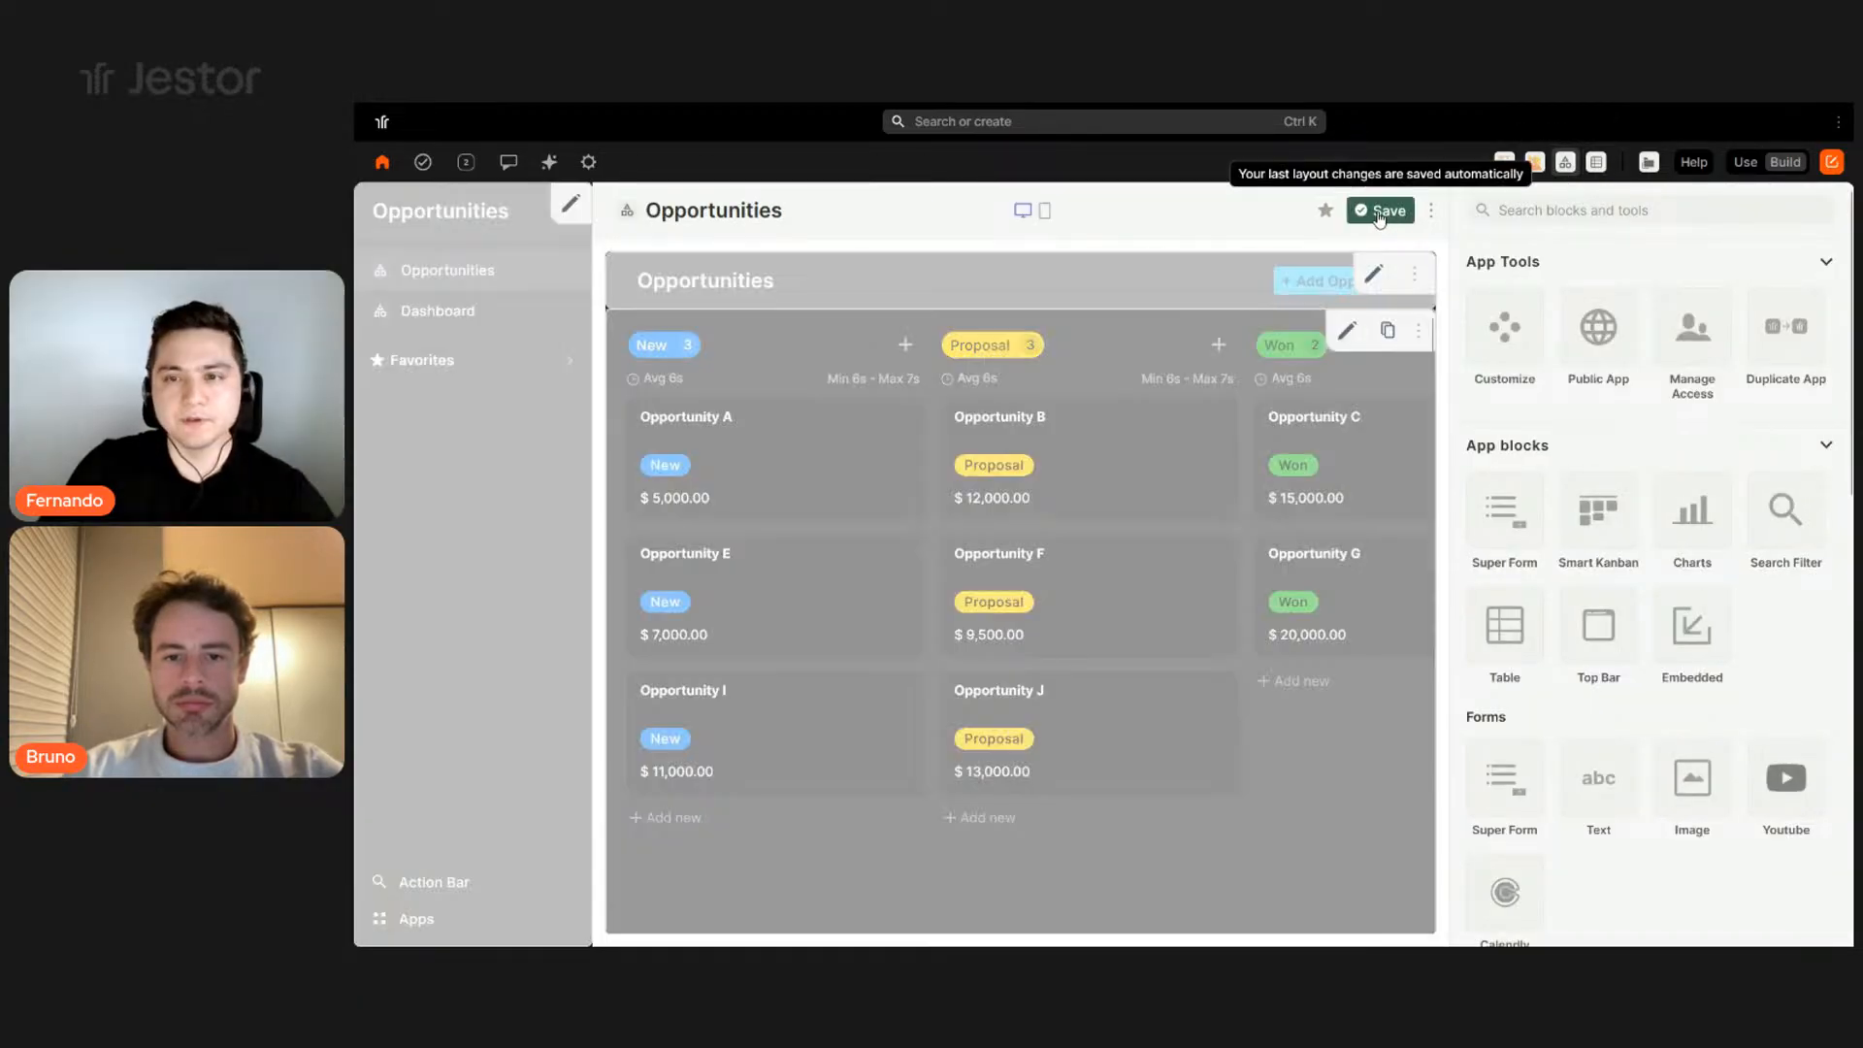
{"action": "left_click", "coordinate": [572, 207]}
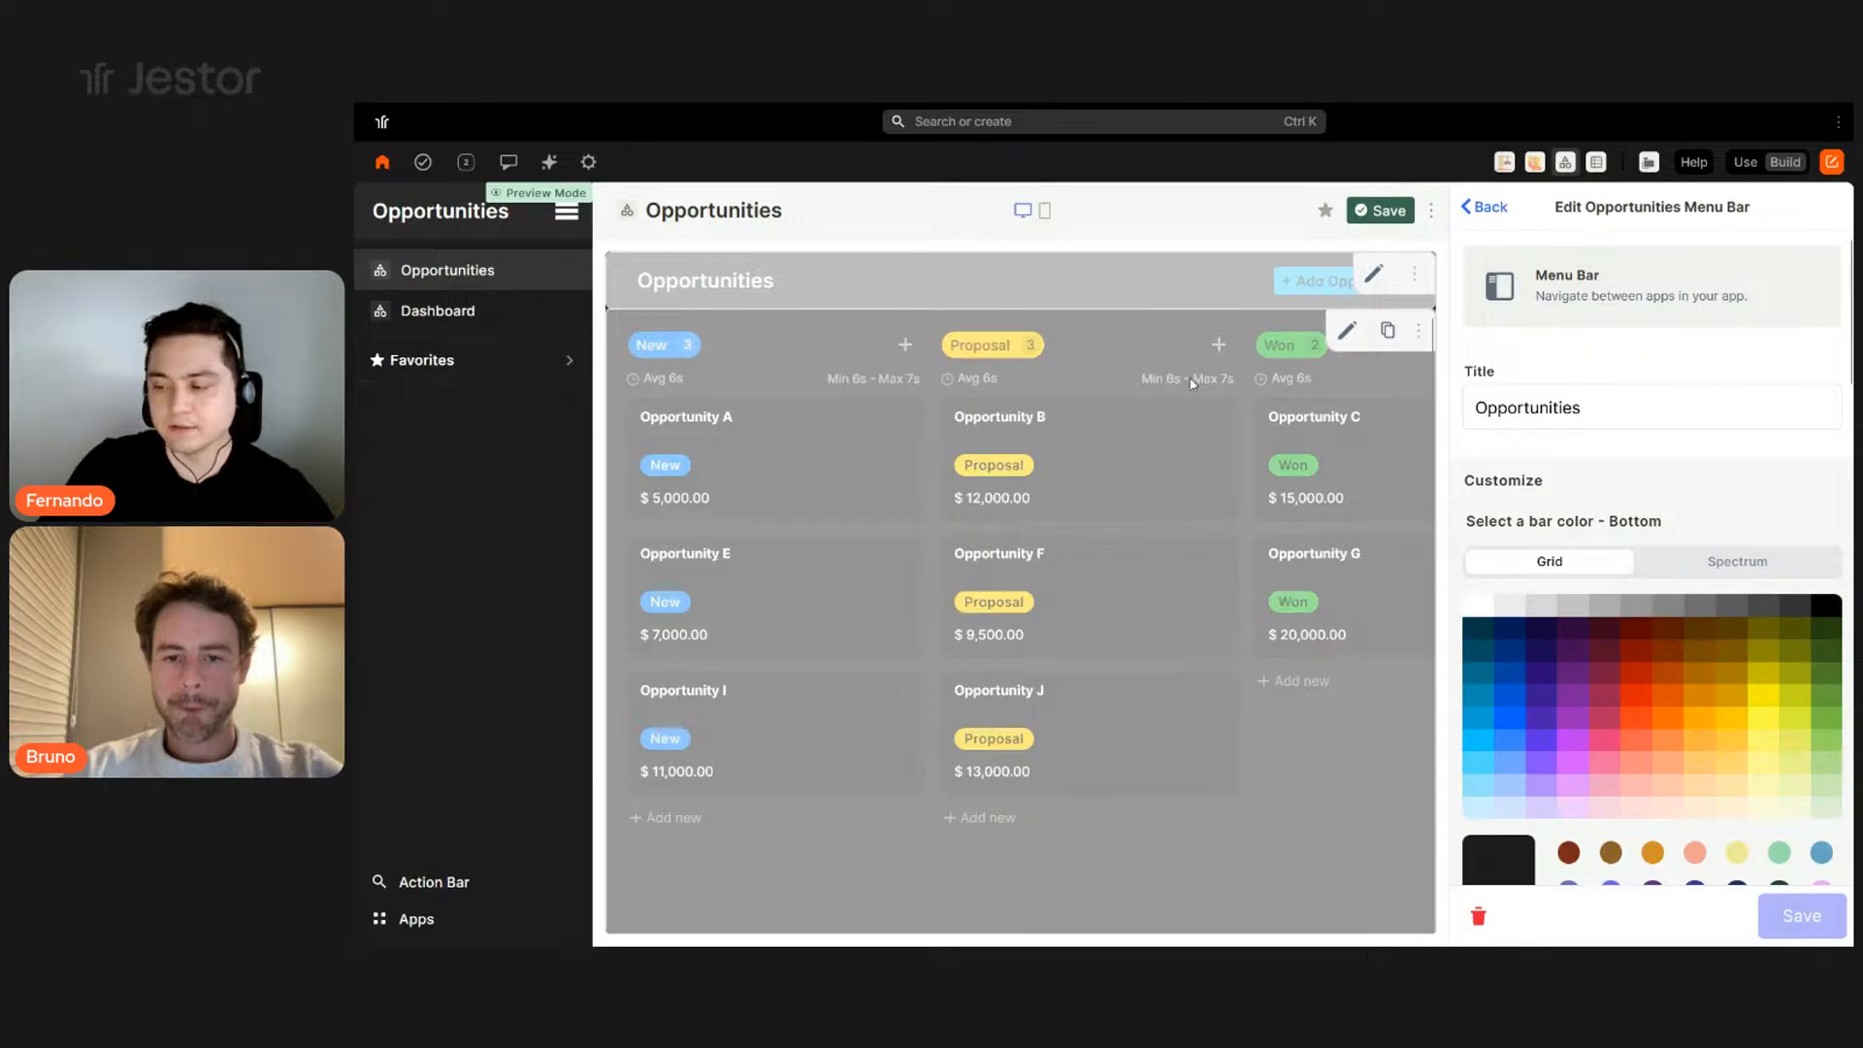
{"action": "scroll", "coordinate": [1686, 470], "scroll_direction": "down", "scroll_amount": 4}
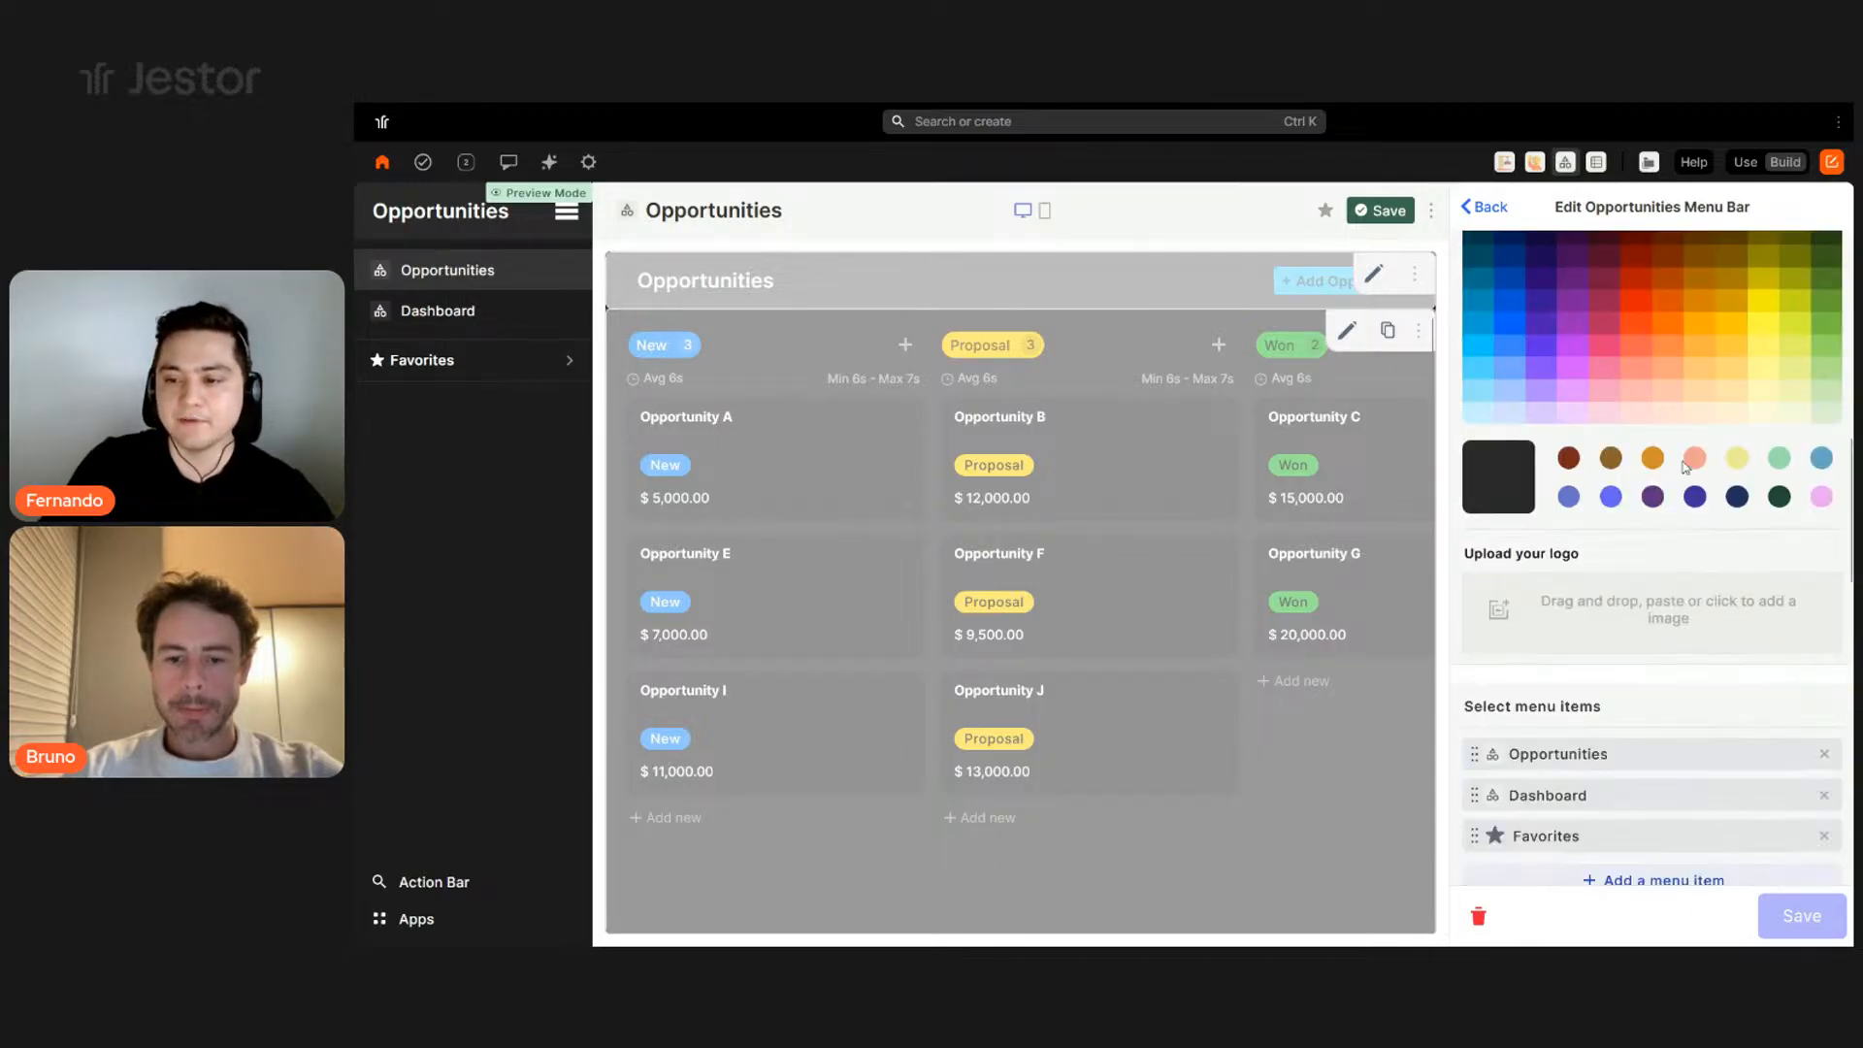
{"action": "scroll", "coordinate": [1685, 470], "scroll_direction": "down", "scroll_amount": 5}
{"action": "scroll", "coordinate": [1564, 457], "scroll_direction": "up", "scroll_amount": 3}
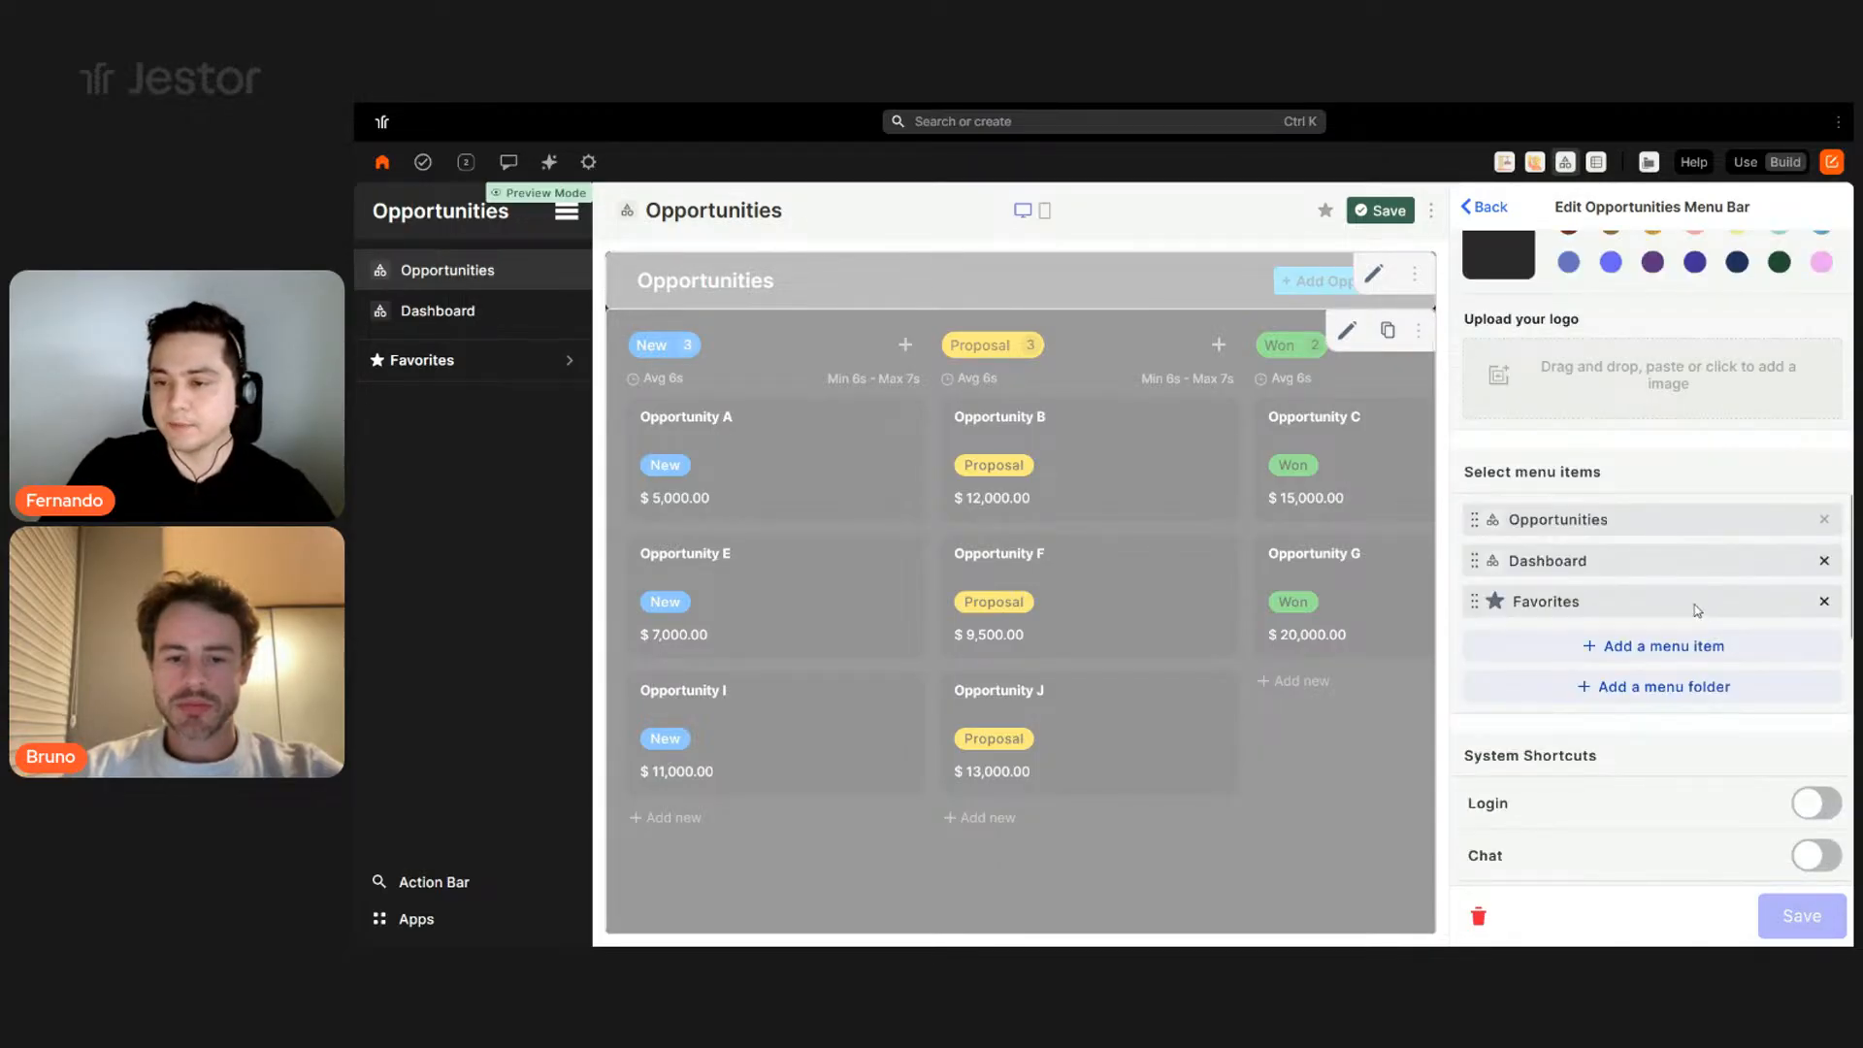
{"action": "left_click_drag", "start_coordinate": [1689, 581], "coordinate": [1684, 520]}
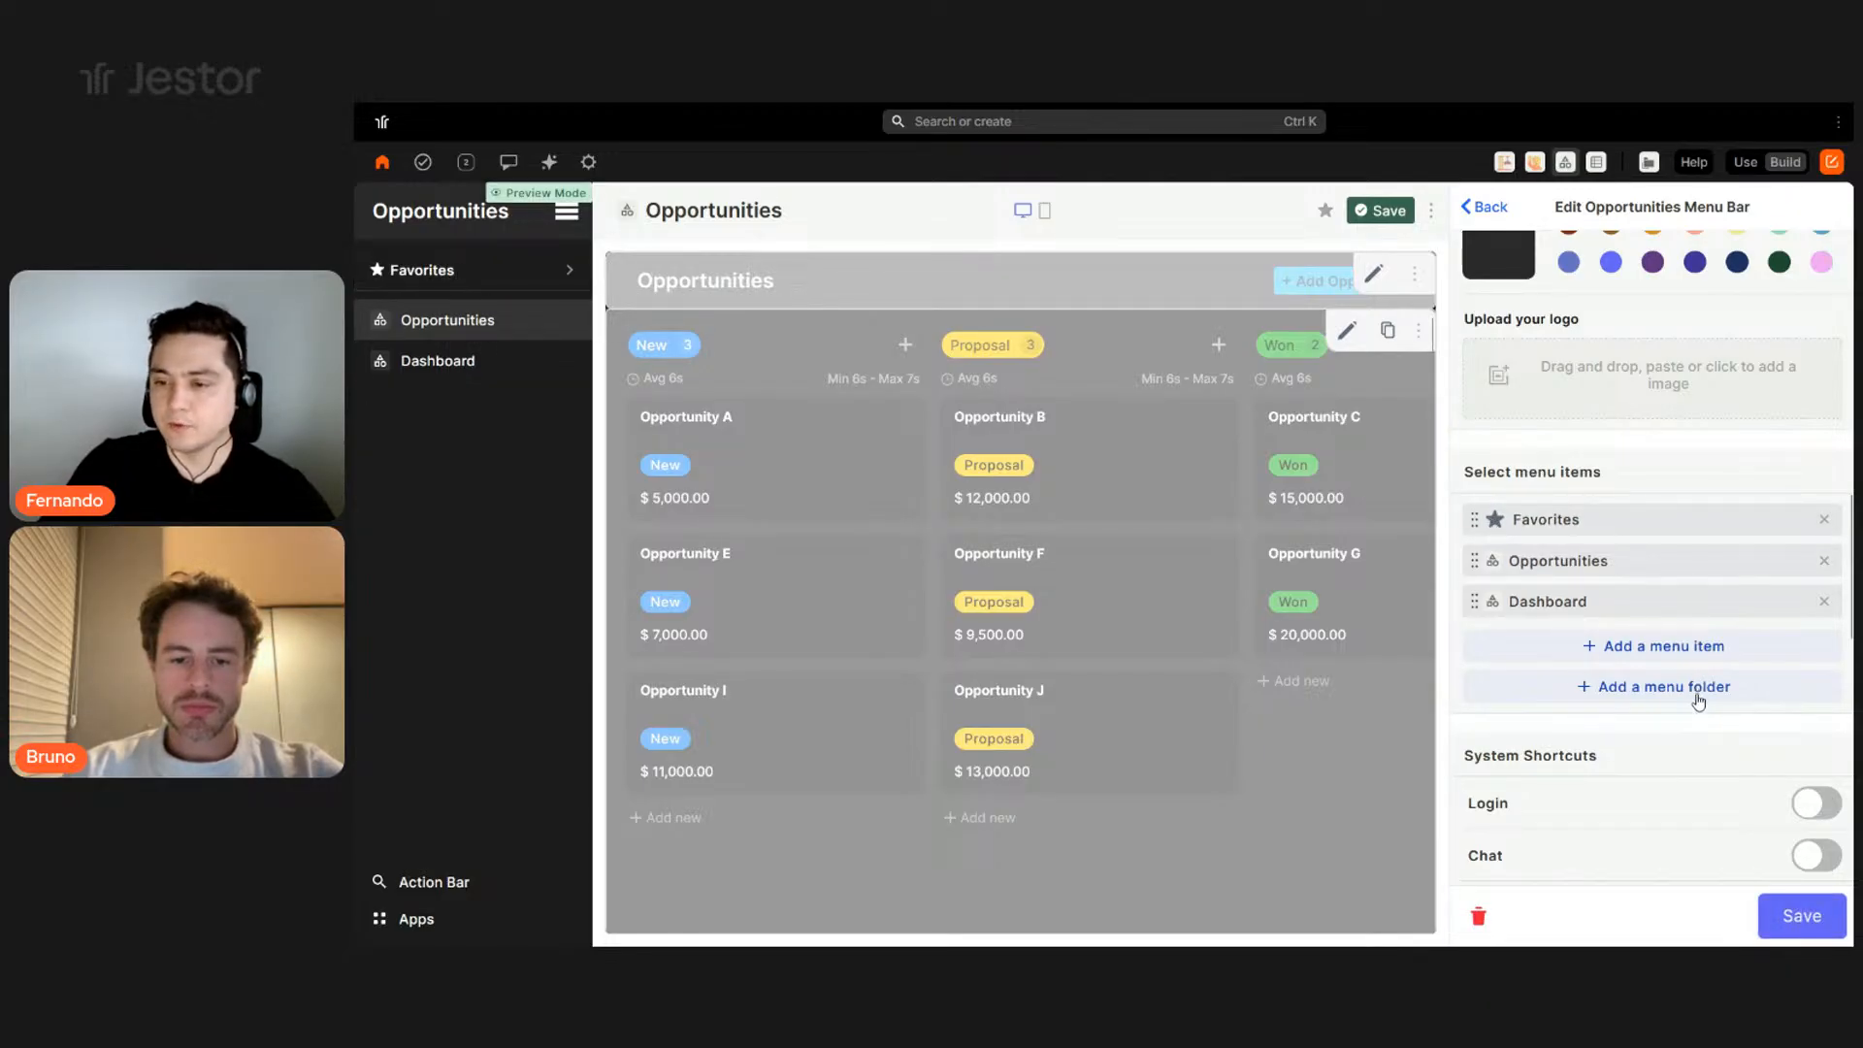
- Add Opportunities - Livestream as a new menu item
{"action": "left_click", "coordinate": [1704, 646]}
{"action": "type", "text": "opp"}
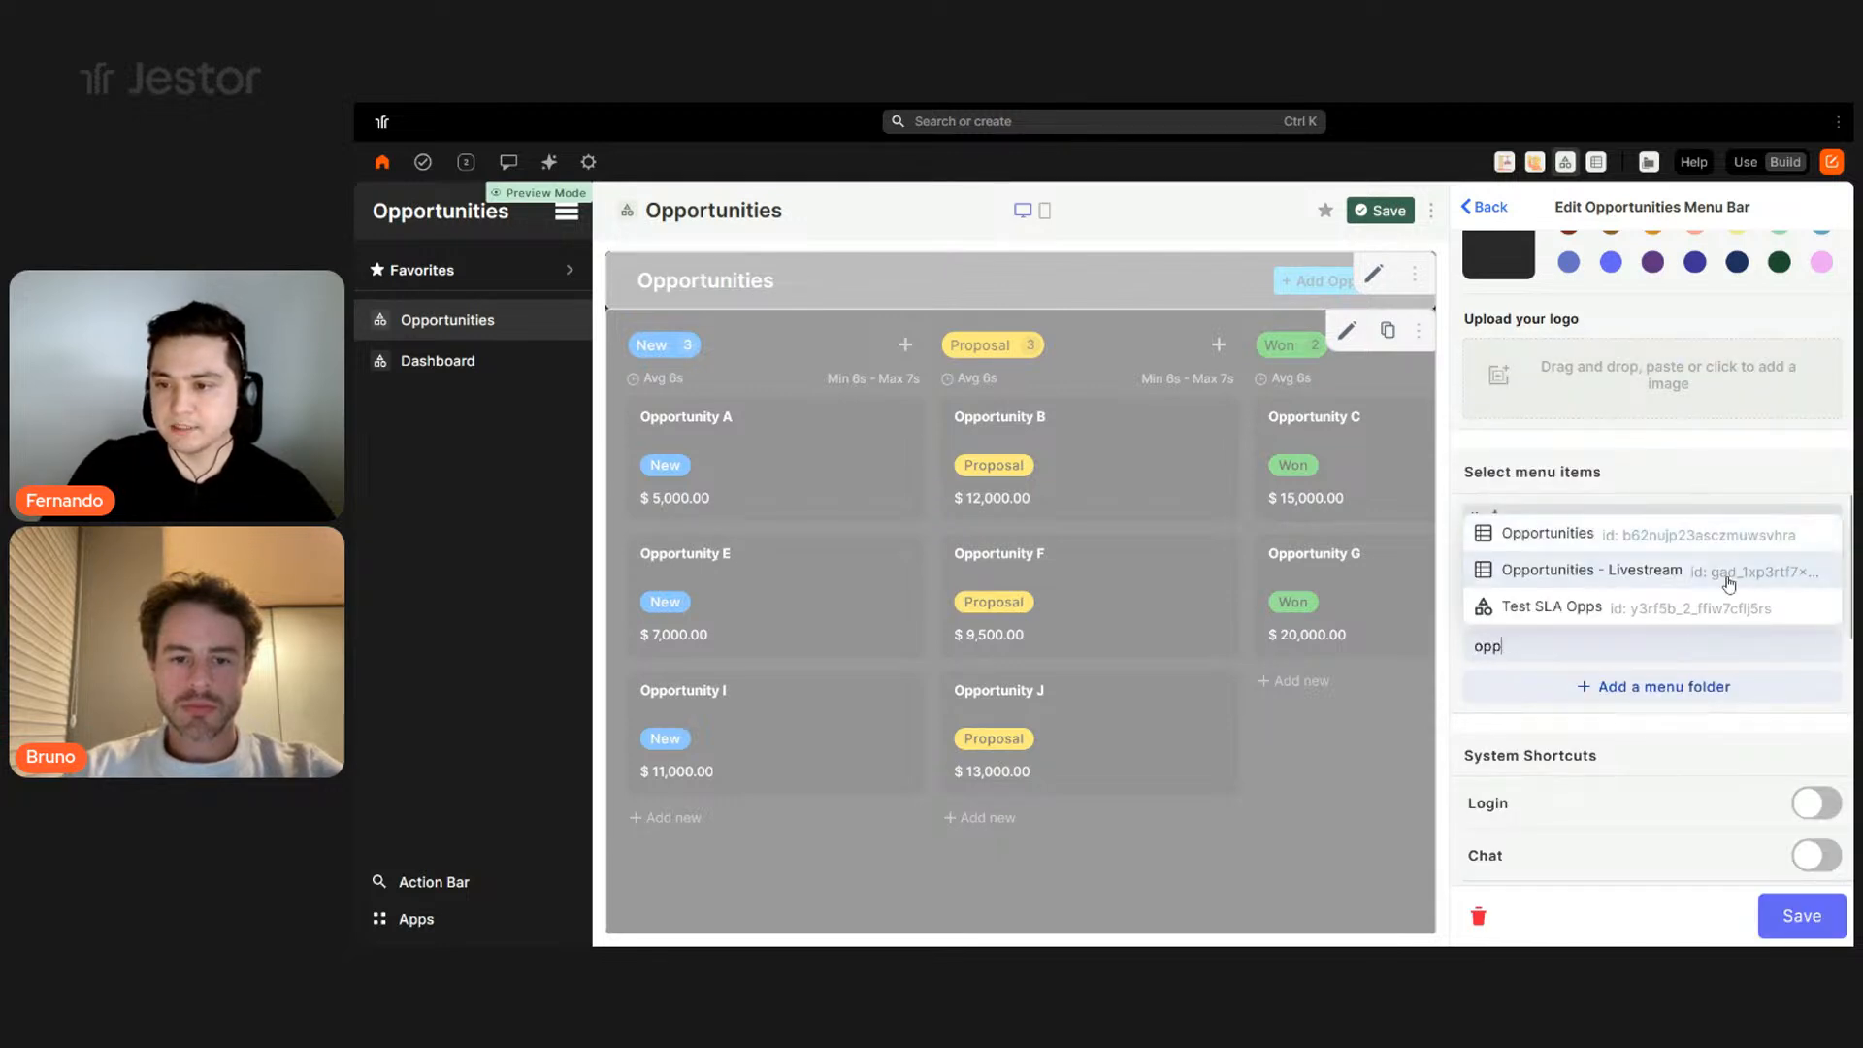
{"action": "left_click", "coordinate": [1729, 580]}
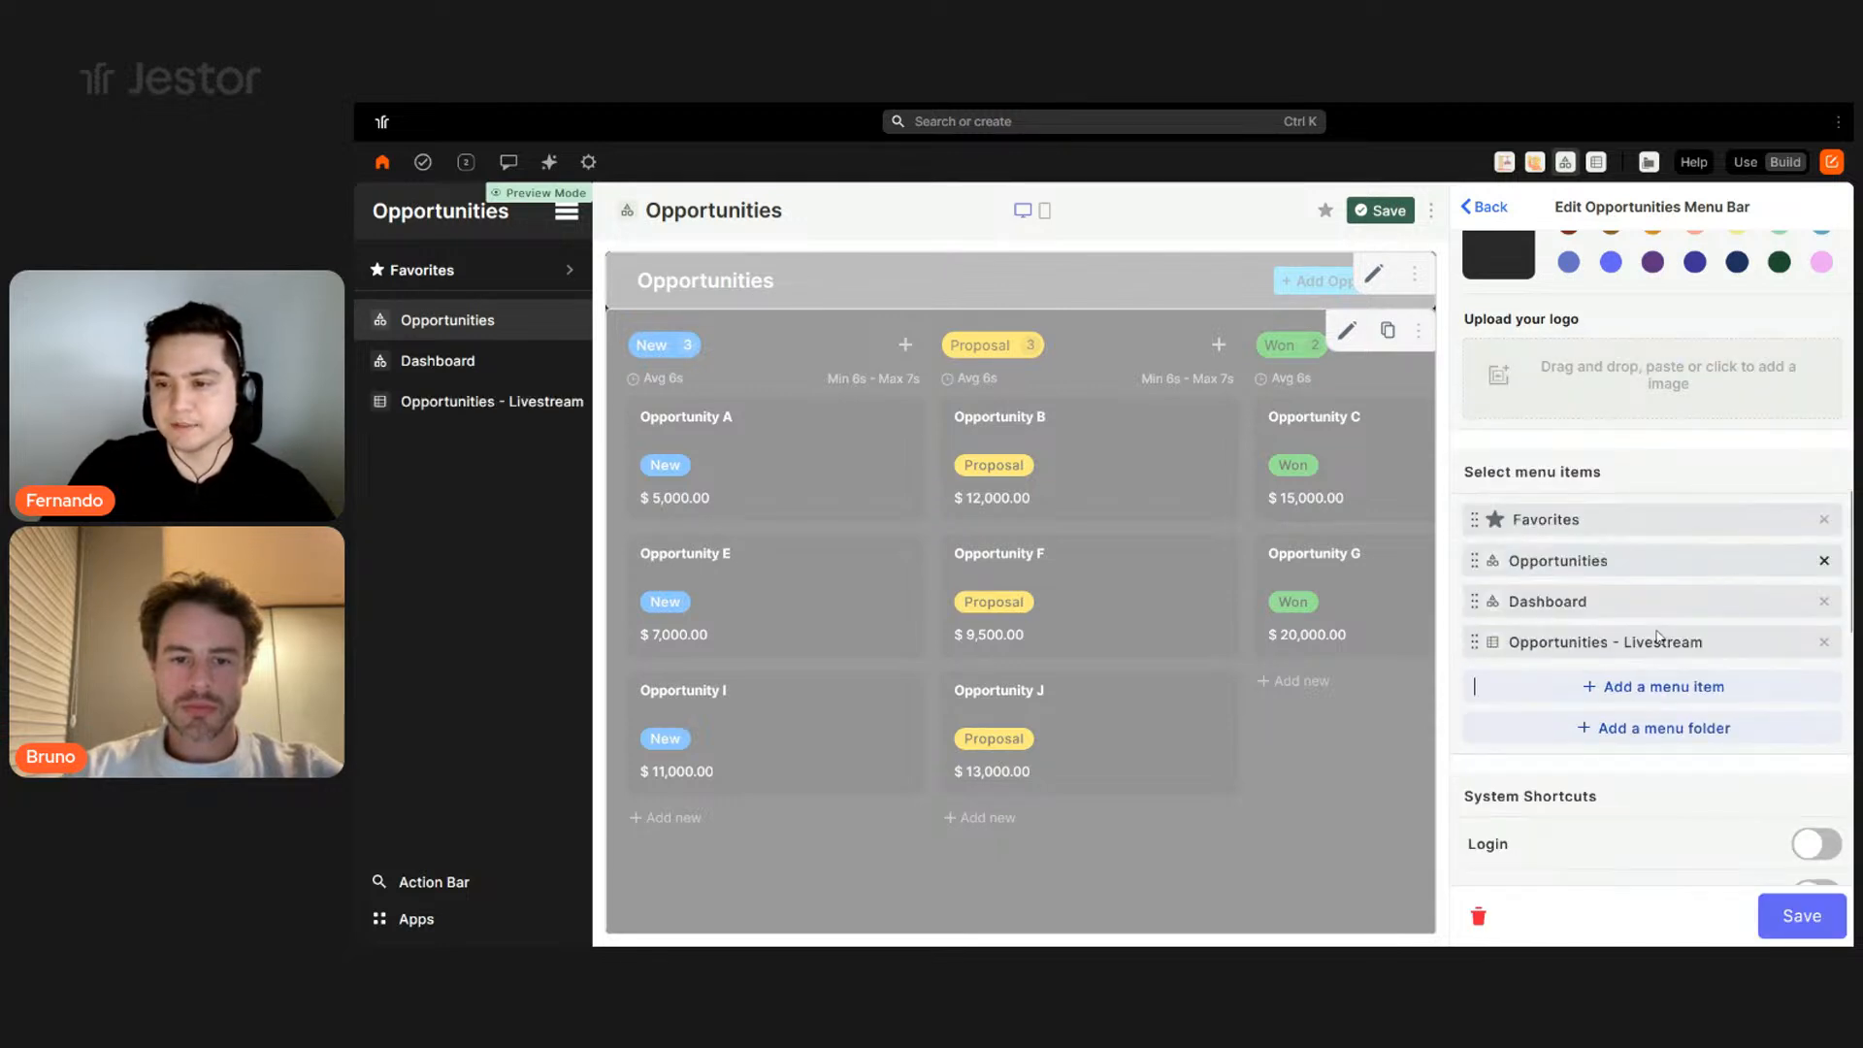
- Create an App folder under Favorites, ending before Opportunities - Livestream
{"action": "left_click", "coordinate": [1666, 727]}
{"action": "left_click", "coordinate": [1556, 412]}
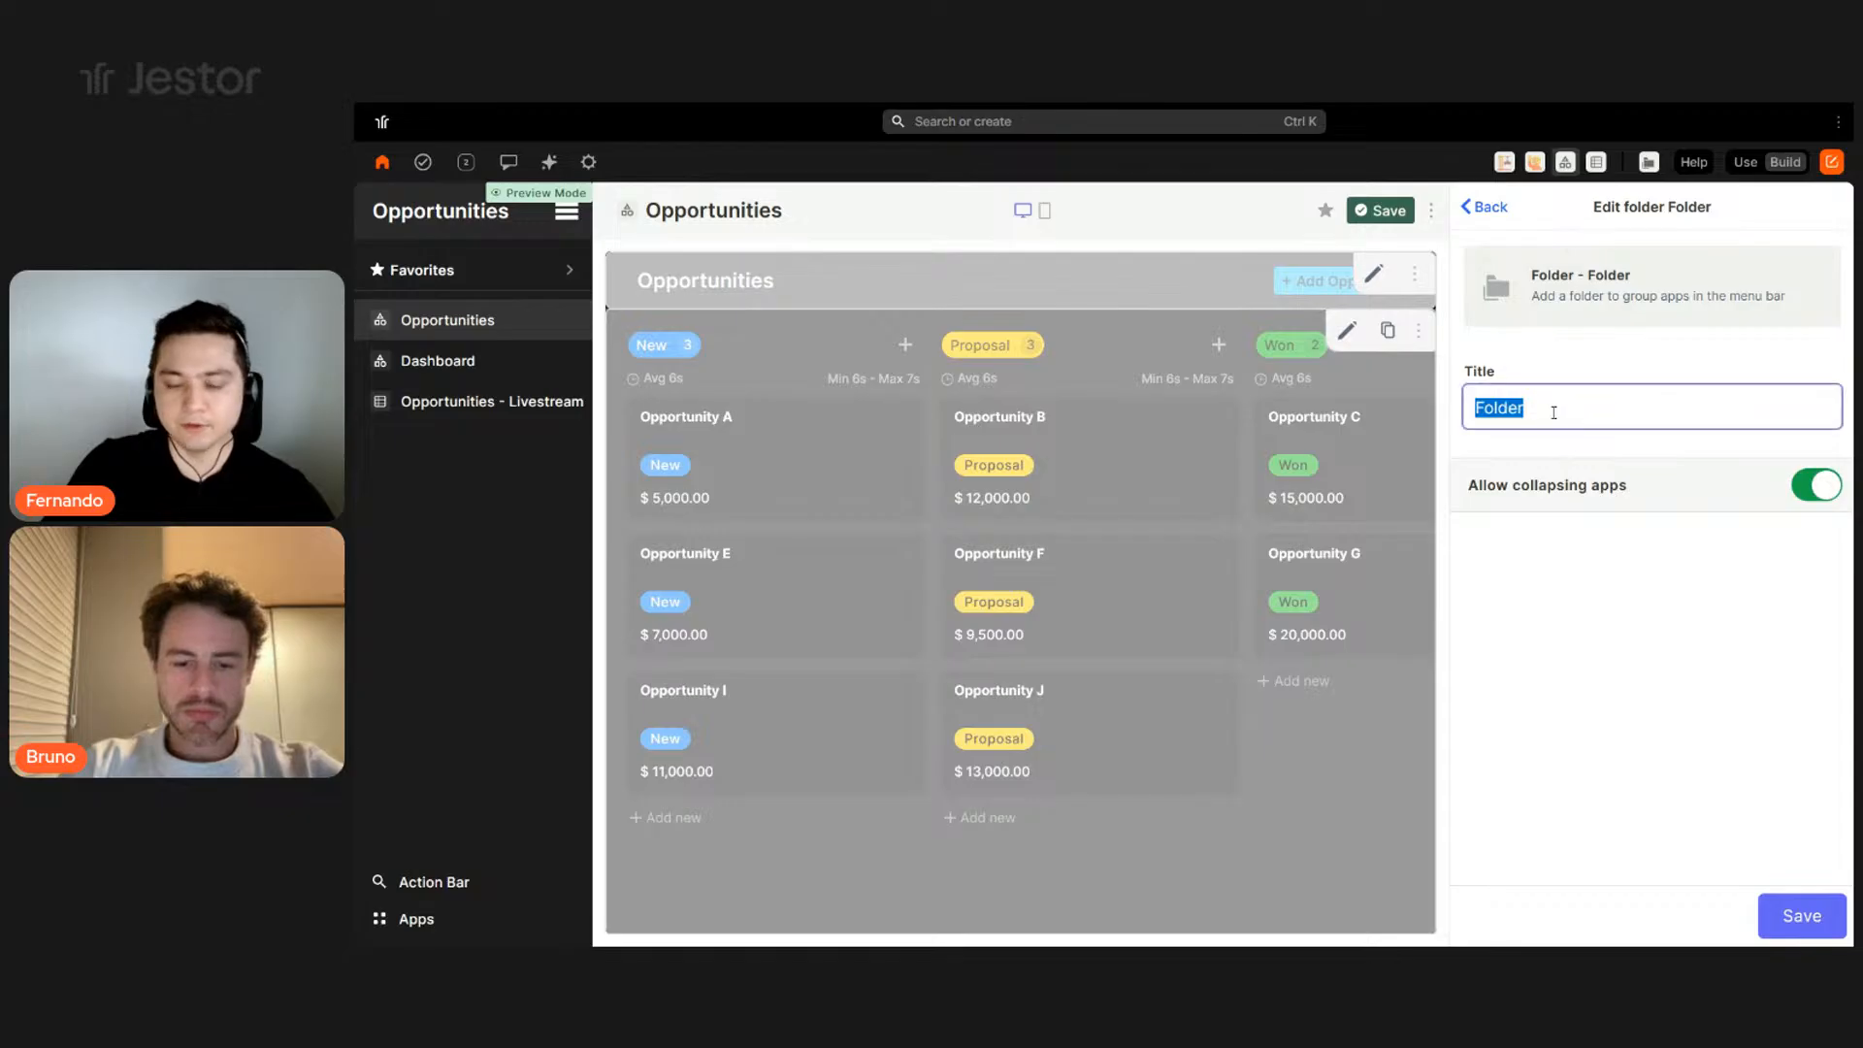
{"action": "type", "text": "App"}
{"action": "left_click", "coordinate": [1781, 933]}
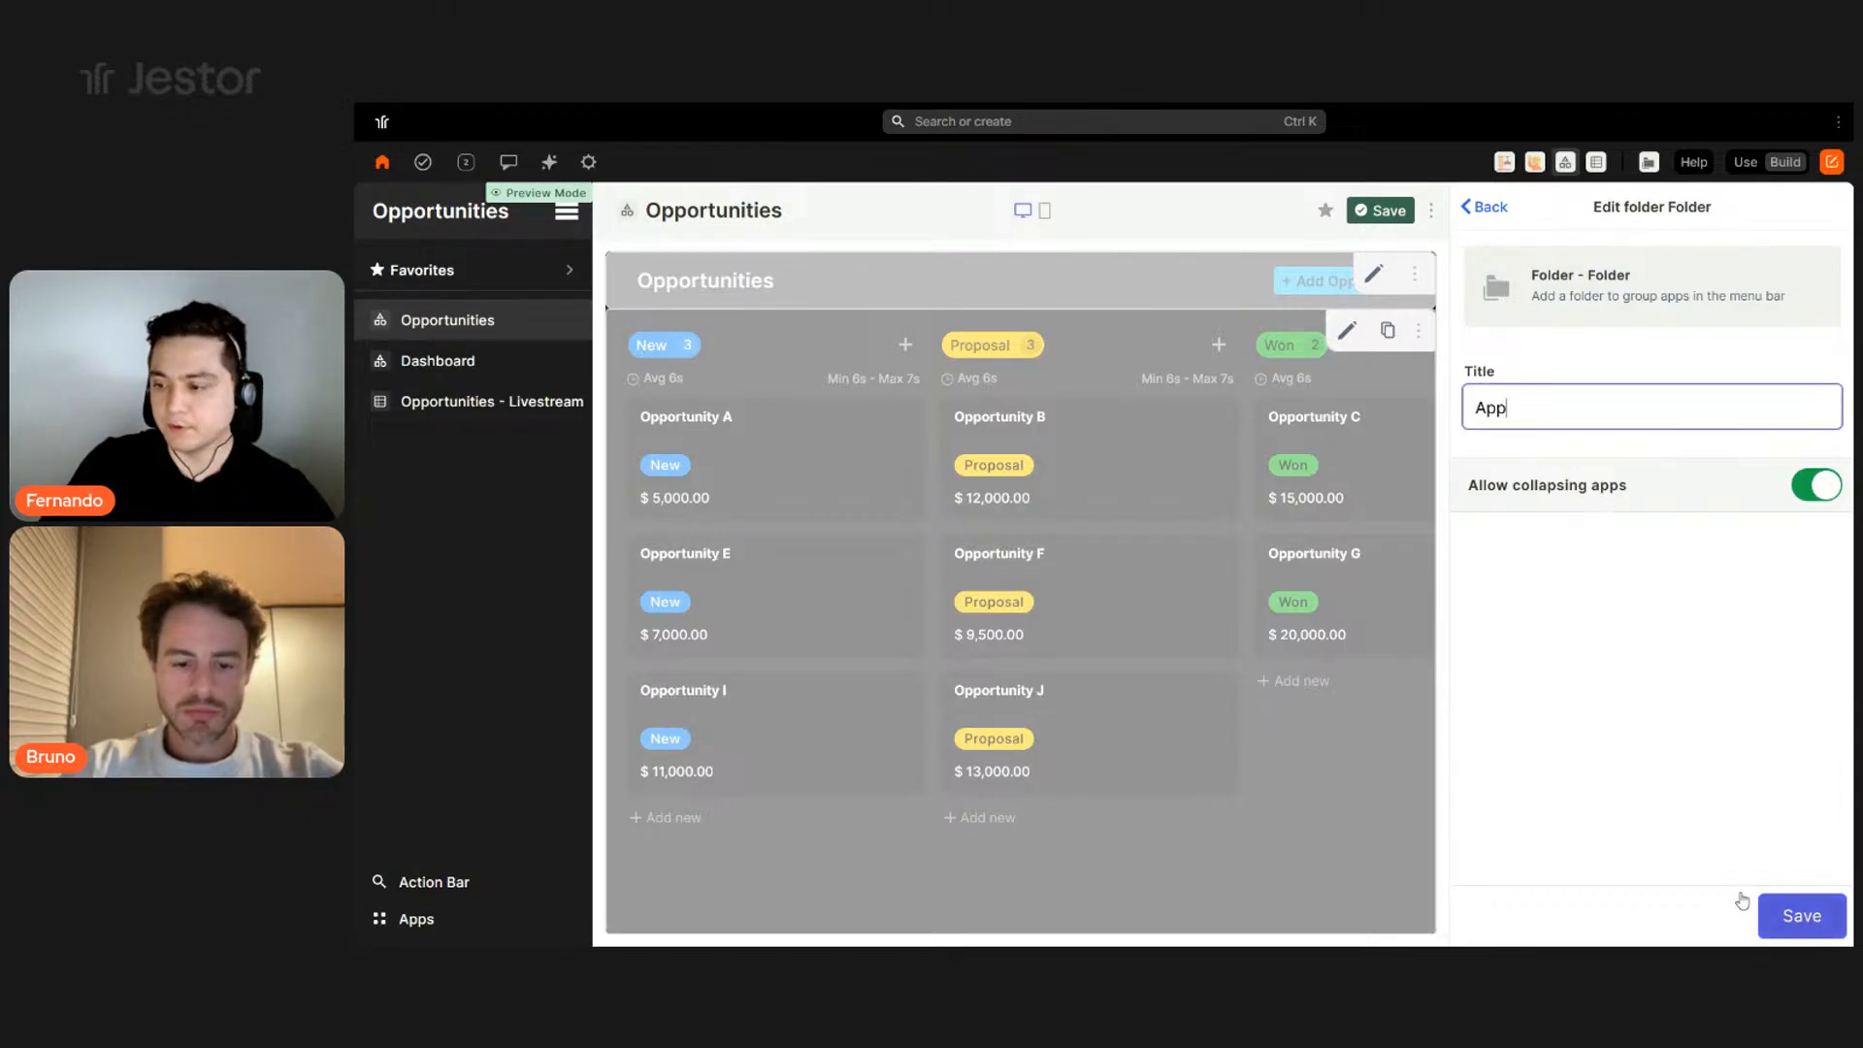
{"action": "left_click_drag", "start_coordinate": [1573, 667], "coordinate": [1572, 558]}
{"action": "left_click_drag", "start_coordinate": [1577, 723], "coordinate": [1576, 684]}
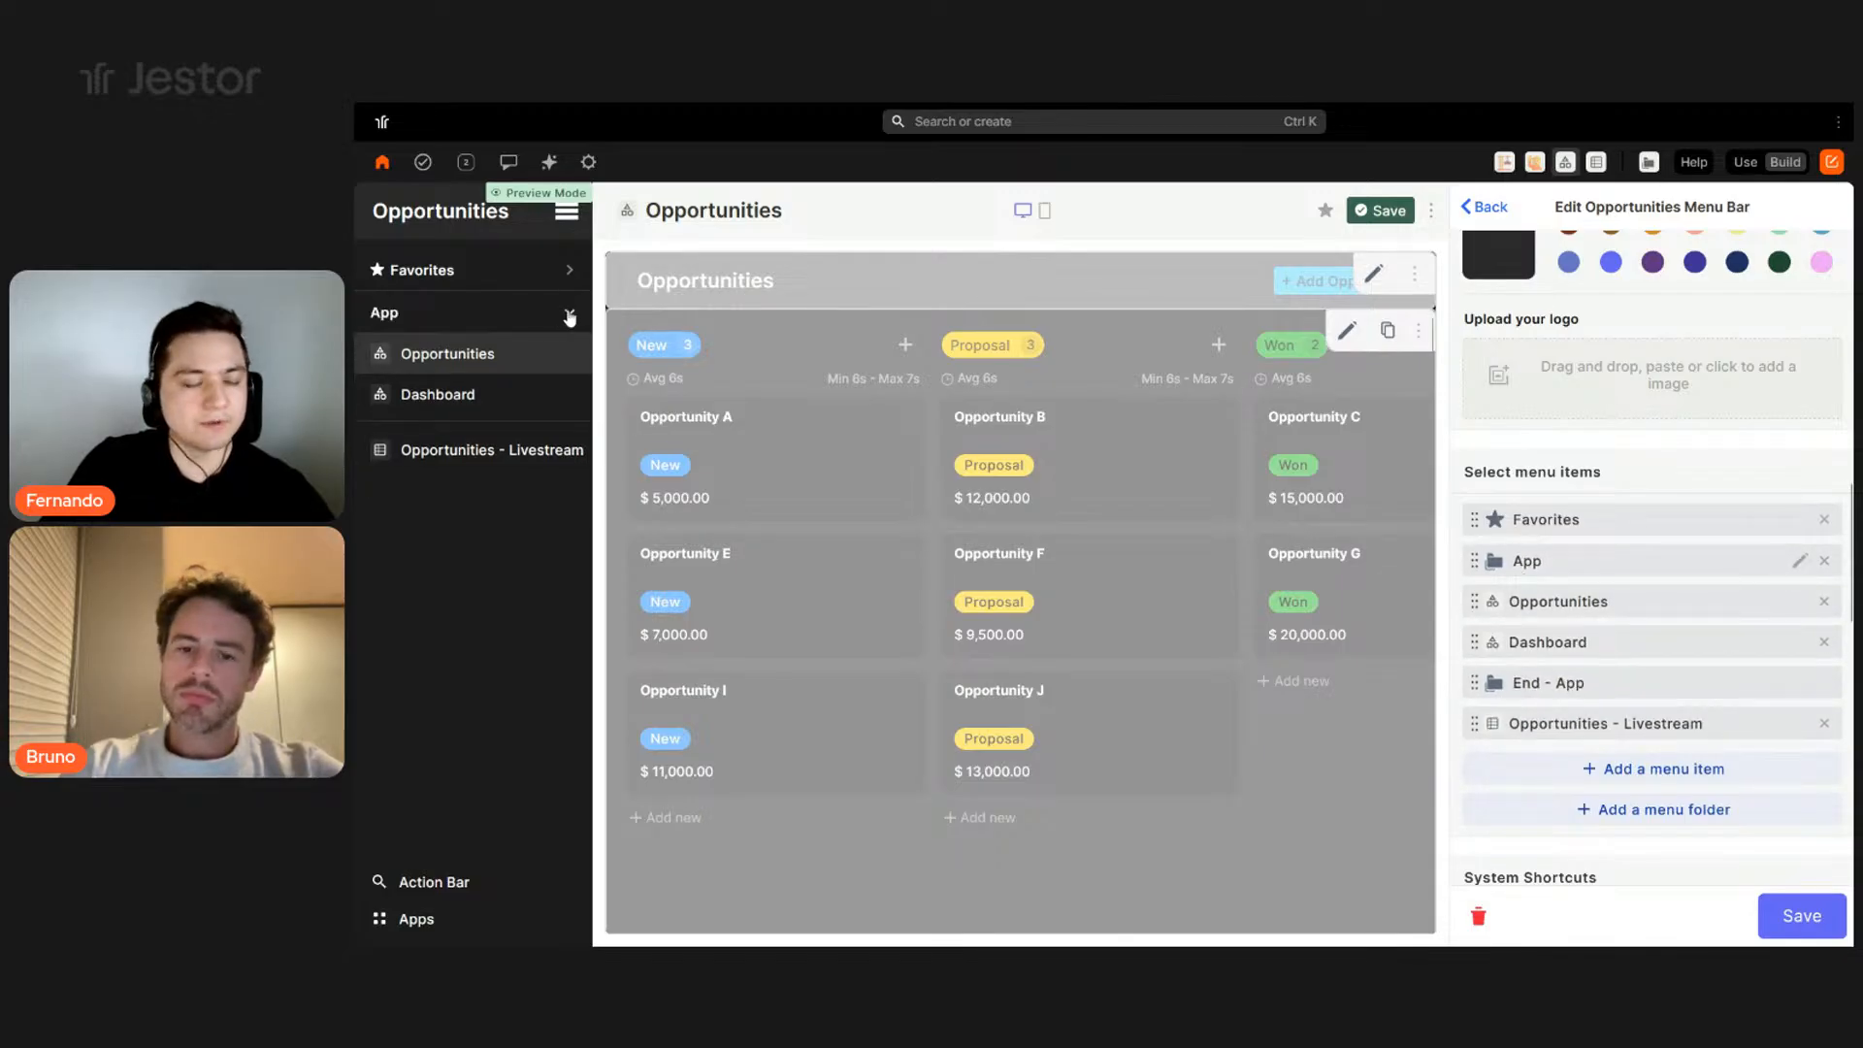
{"action": "left_click", "coordinate": [569, 312]}
{"action": "left_click", "coordinate": [570, 314]}
{"action": "left_click", "coordinate": [569, 315]}
{"action": "left_click", "coordinate": [570, 314]}
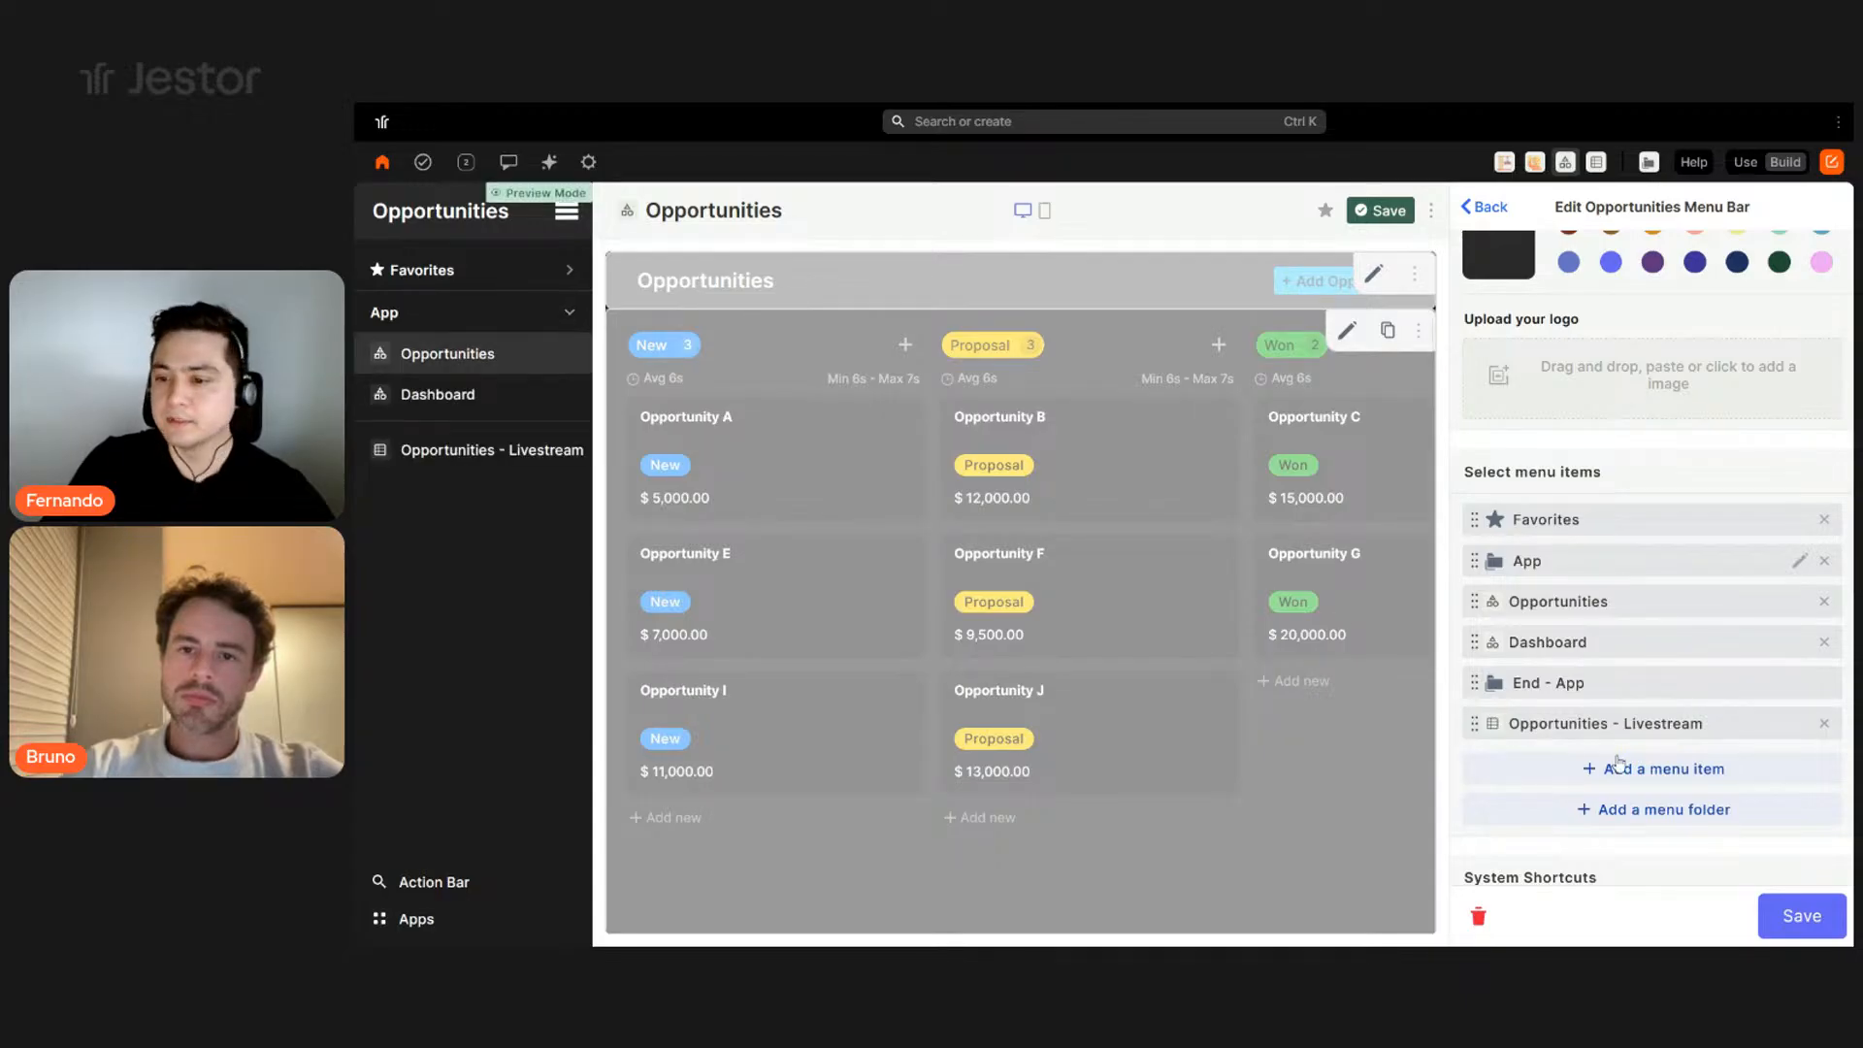
- Add a Databases folder around Opportunities - Livestream and save the menu
{"action": "left_click", "coordinate": [1670, 809]}
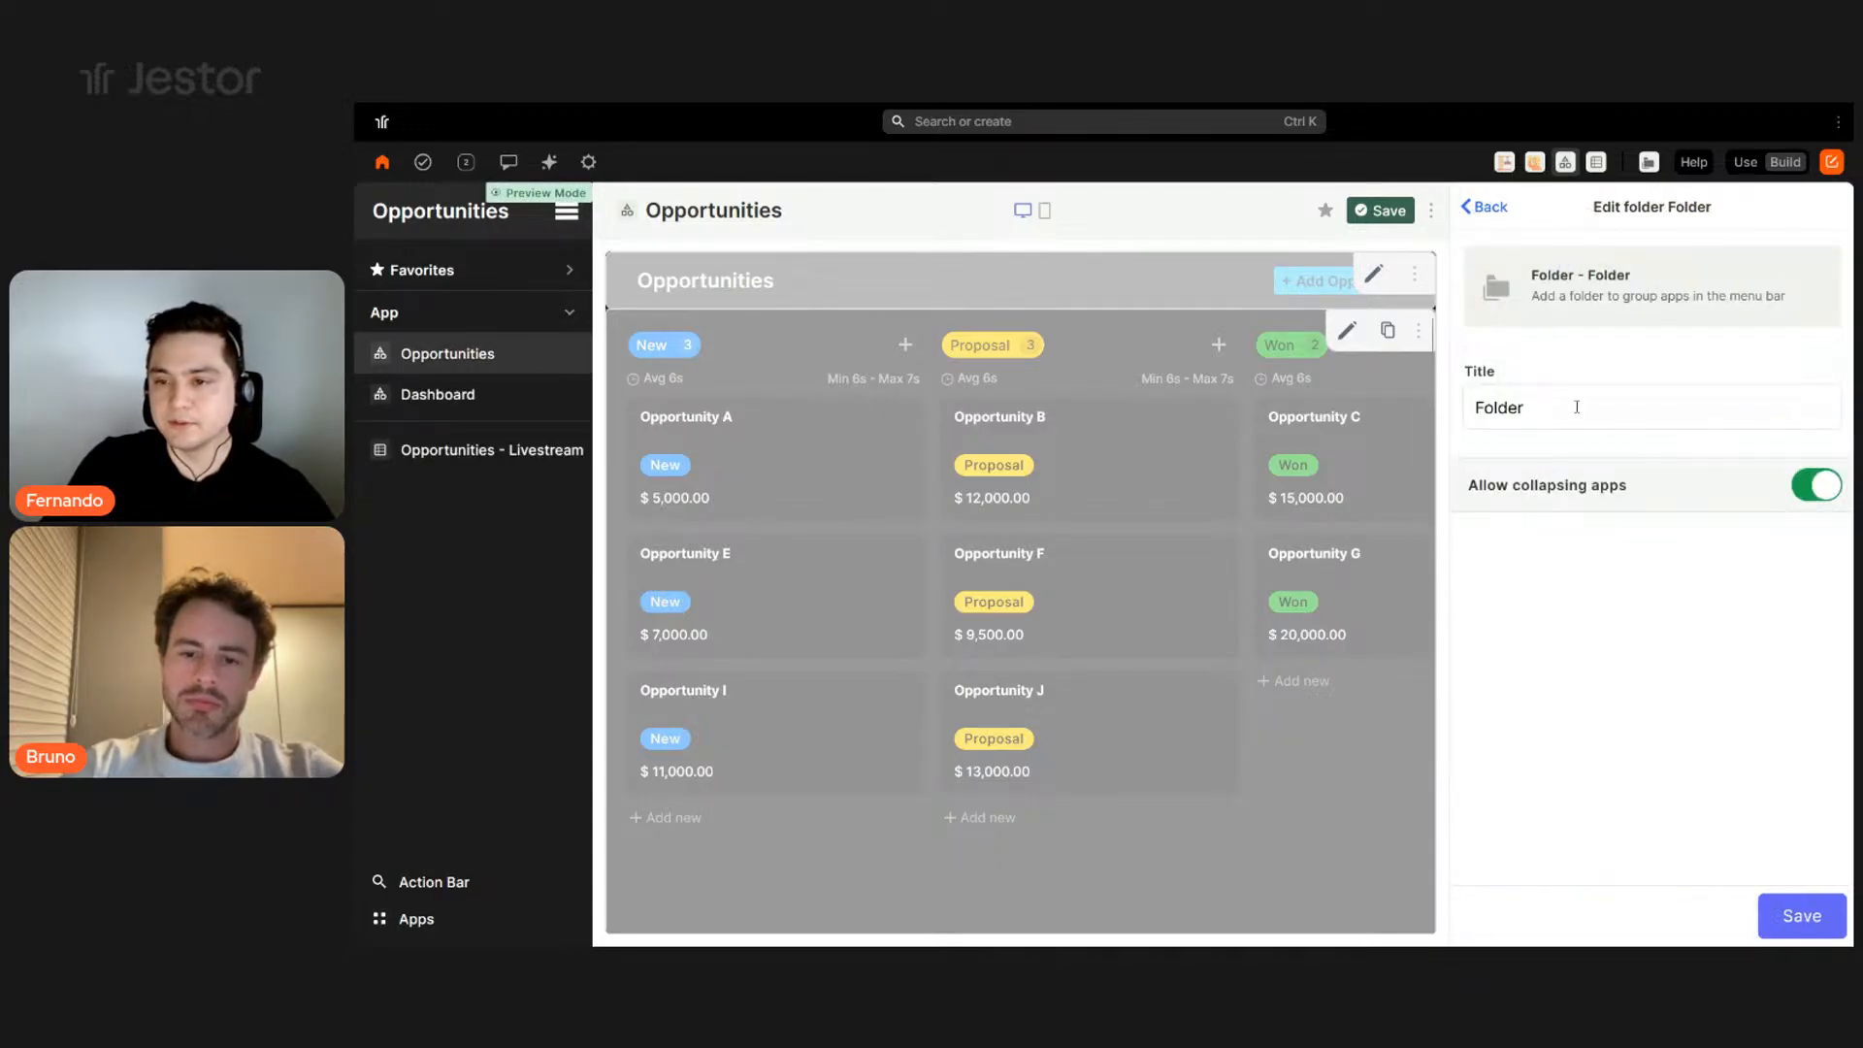
{"action": "double_click", "coordinate": [1577, 406]}
{"action": "type", "text": "Datab"}
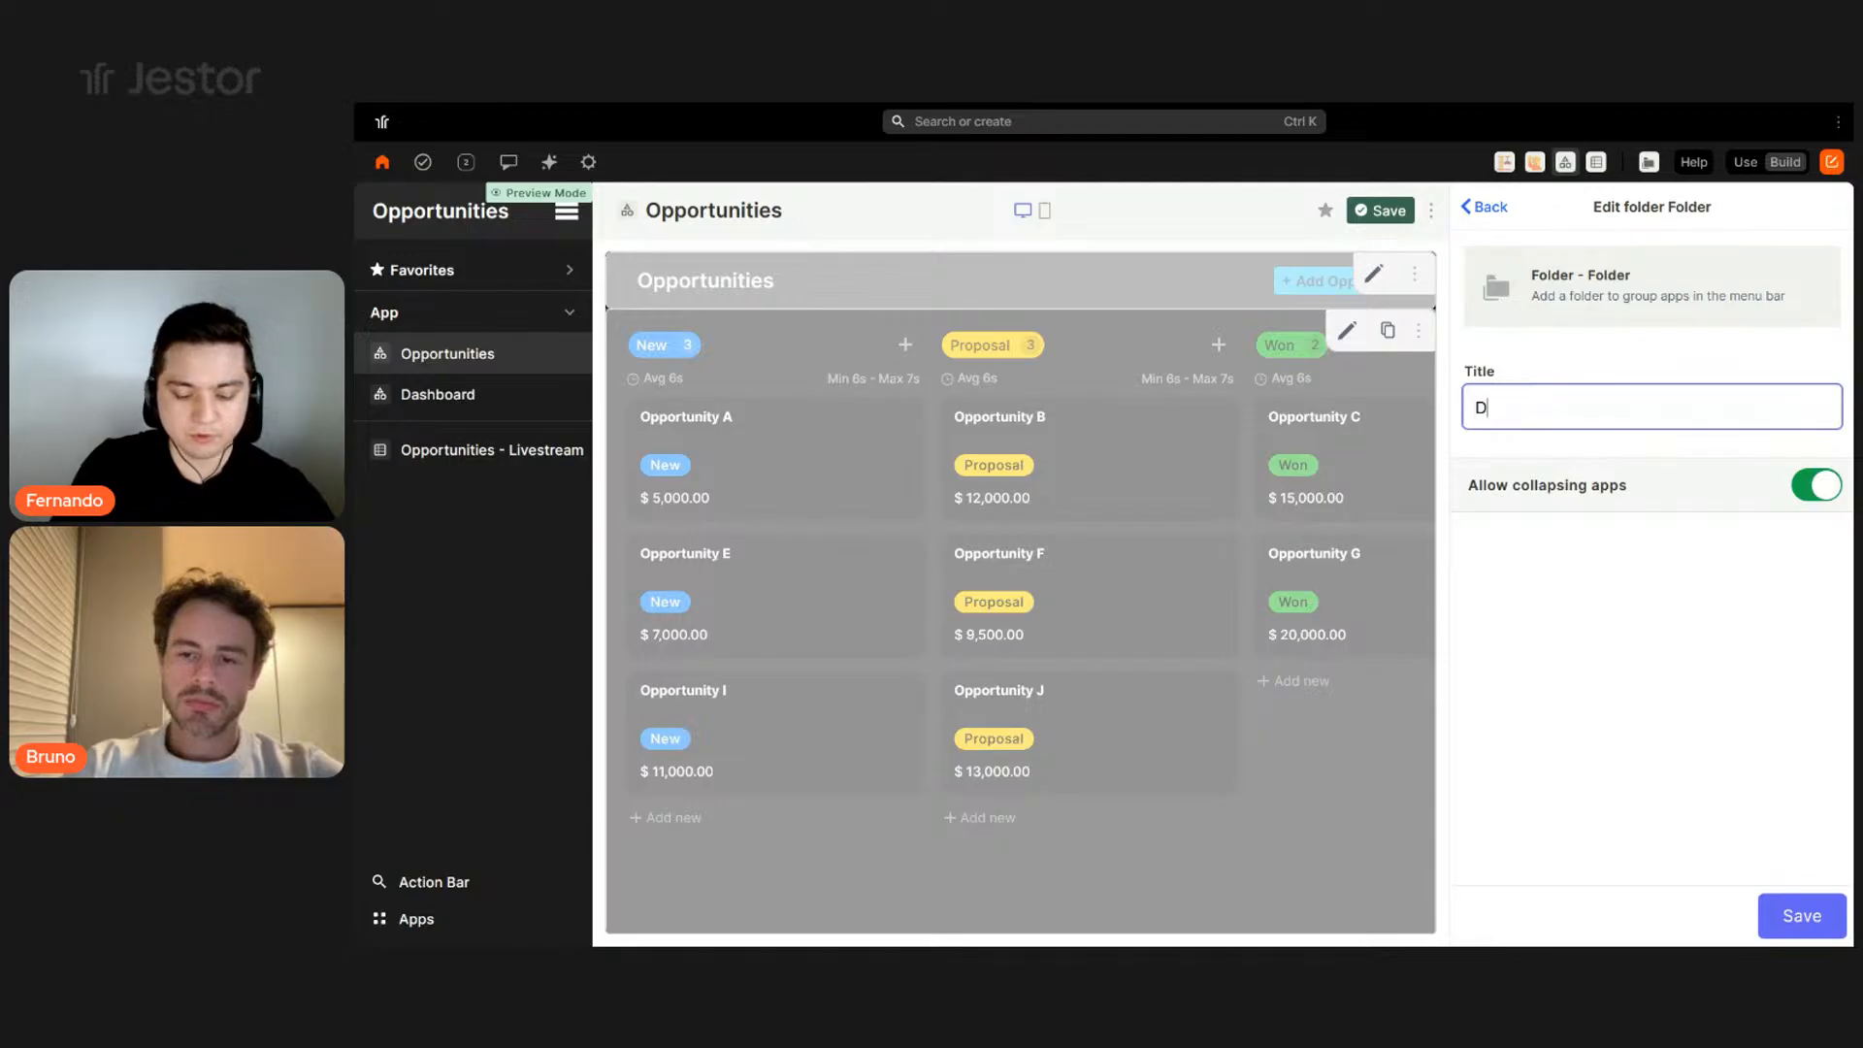
{"action": "key", "text": "BackSpace"}
{"action": "key", "text": "BackSpace"}
{"action": "type", "text": "ses"}
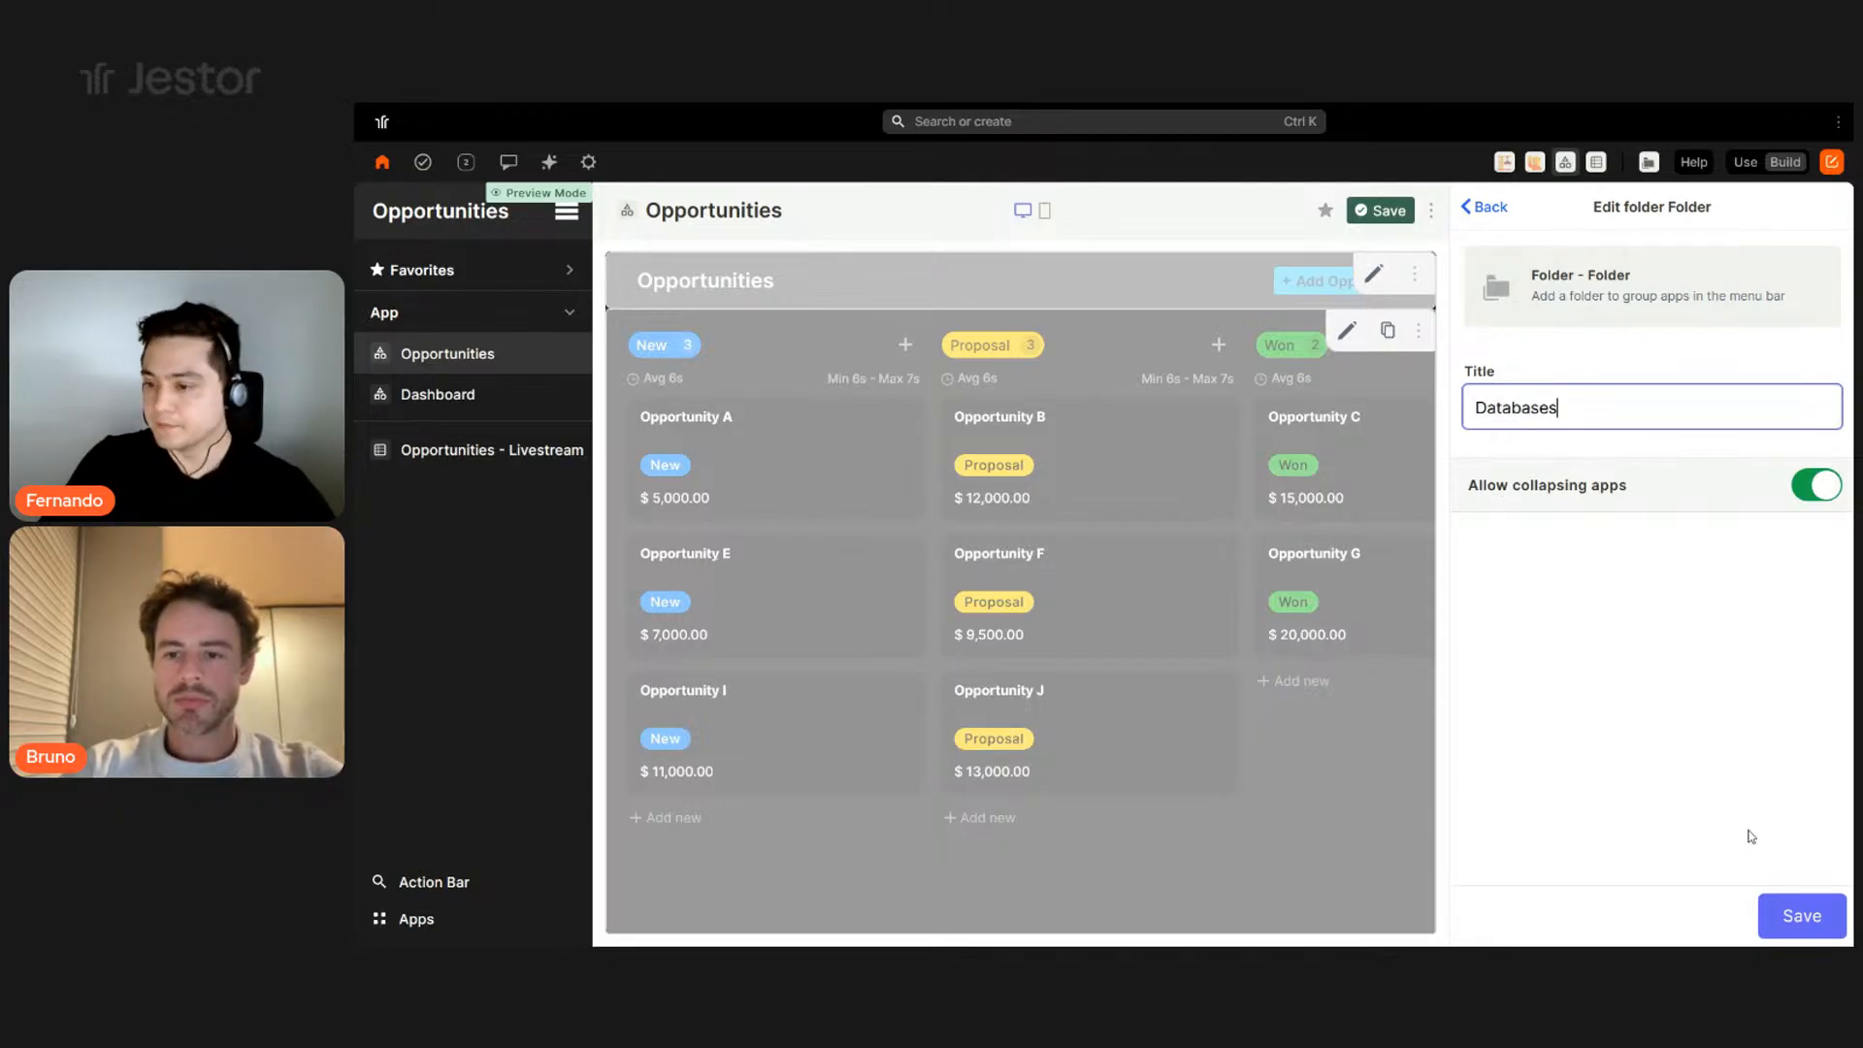
{"action": "left_click", "coordinate": [1800, 916]}
{"action": "left_click_drag", "start_coordinate": [1584, 772], "coordinate": [1582, 722]}
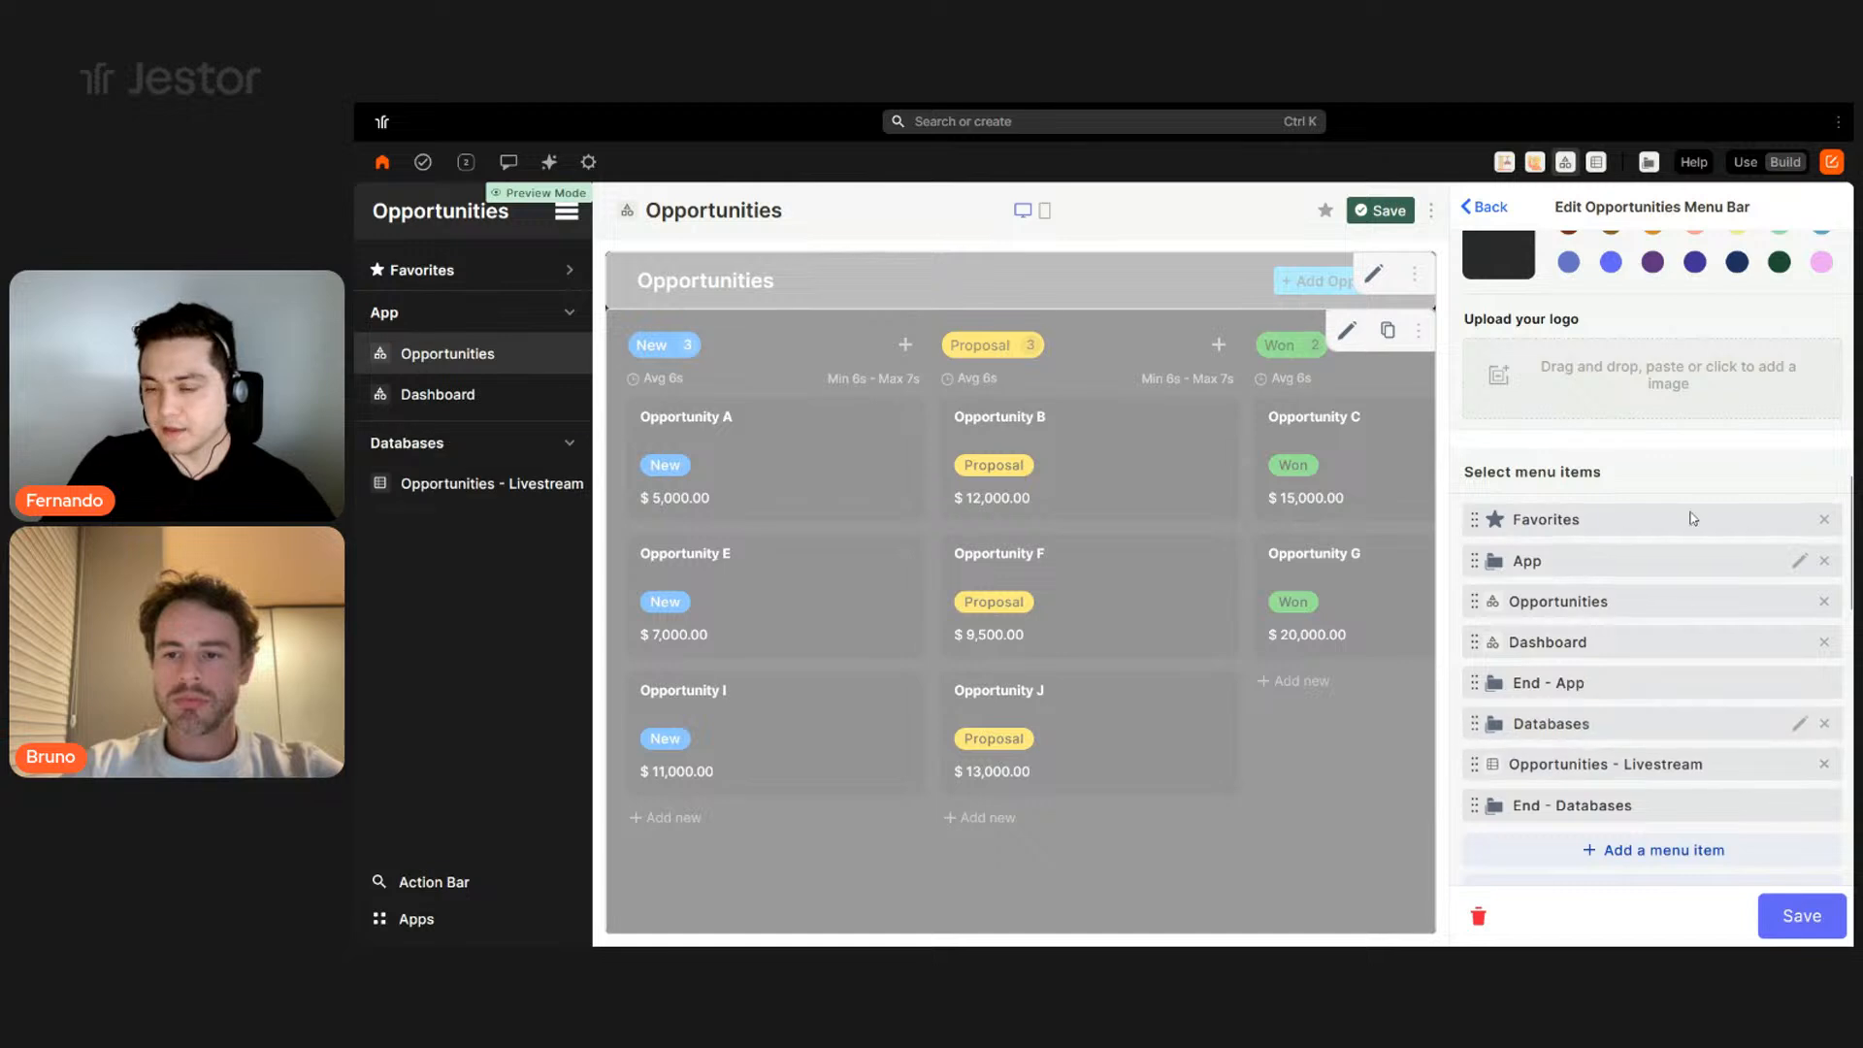
{"action": "scroll", "coordinate": [1666, 679], "scroll_direction": "down", "scroll_amount": 3}
{"action": "scroll", "coordinate": [1754, 748], "scroll_direction": "down", "scroll_amount": 3}
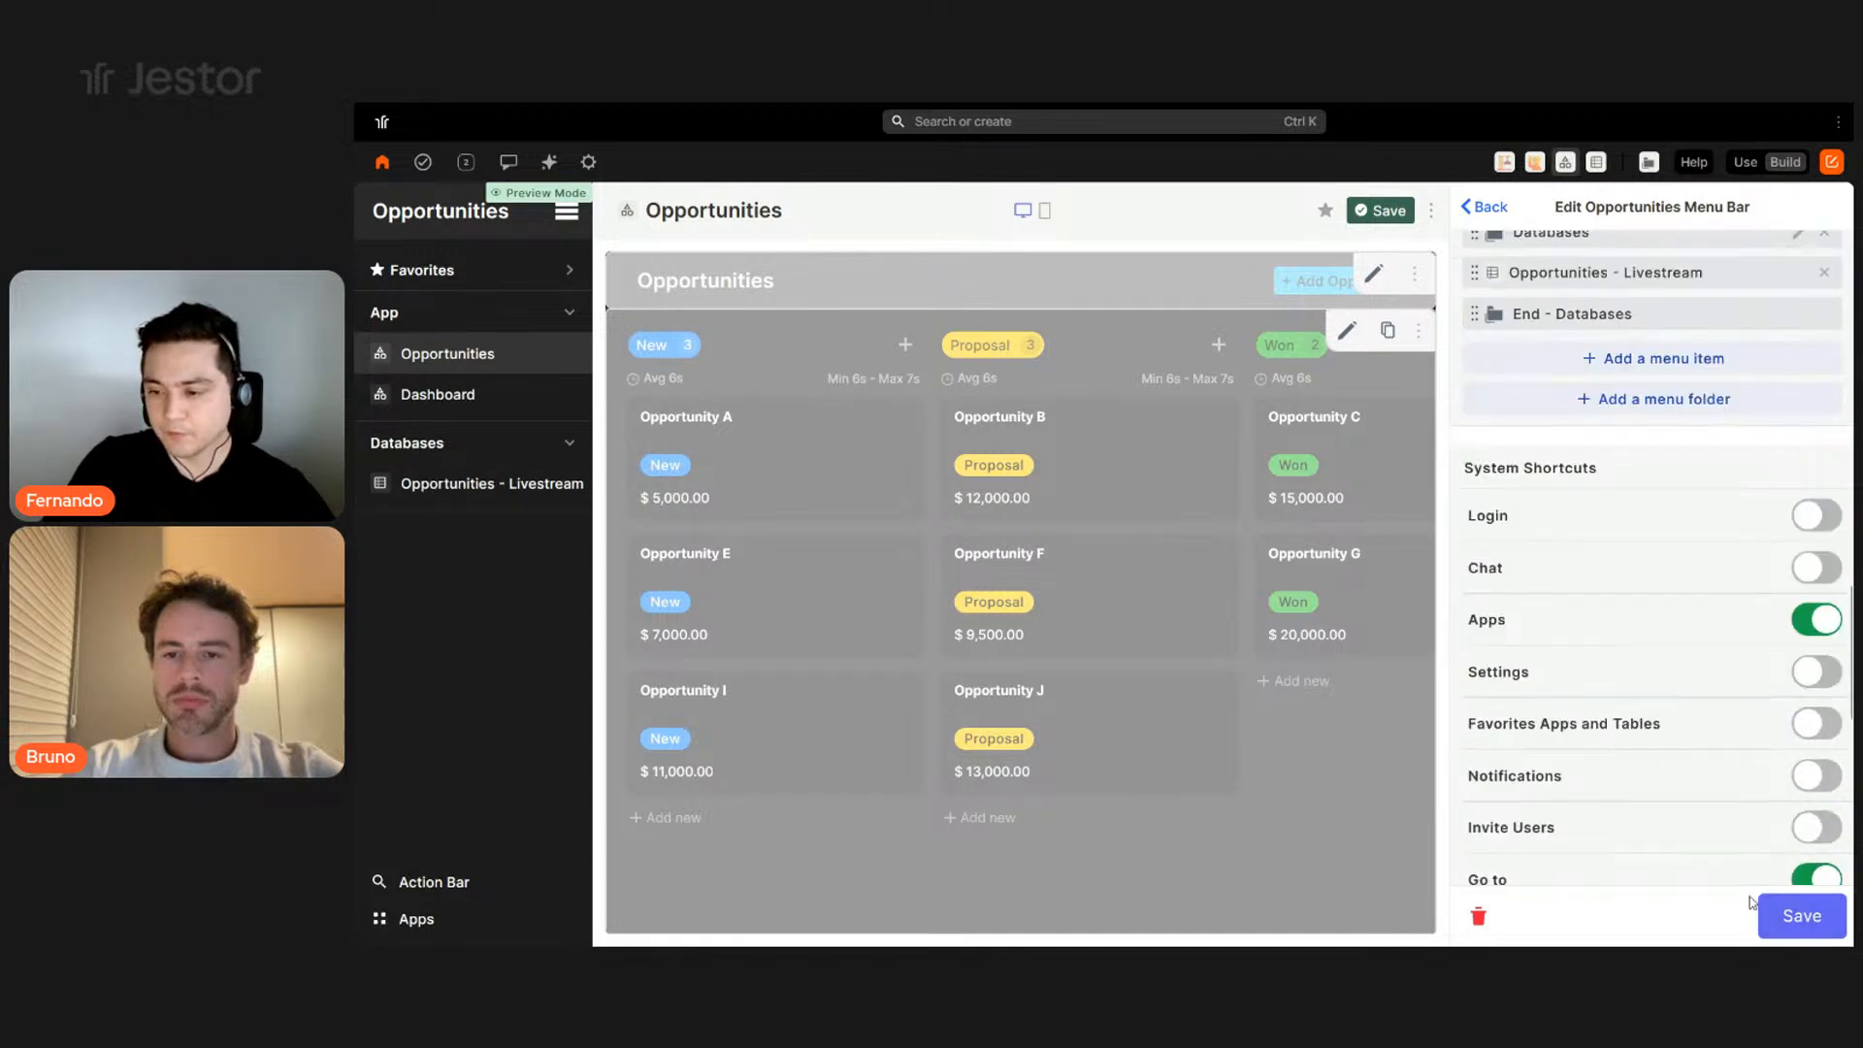
{"action": "left_click", "coordinate": [1793, 916]}
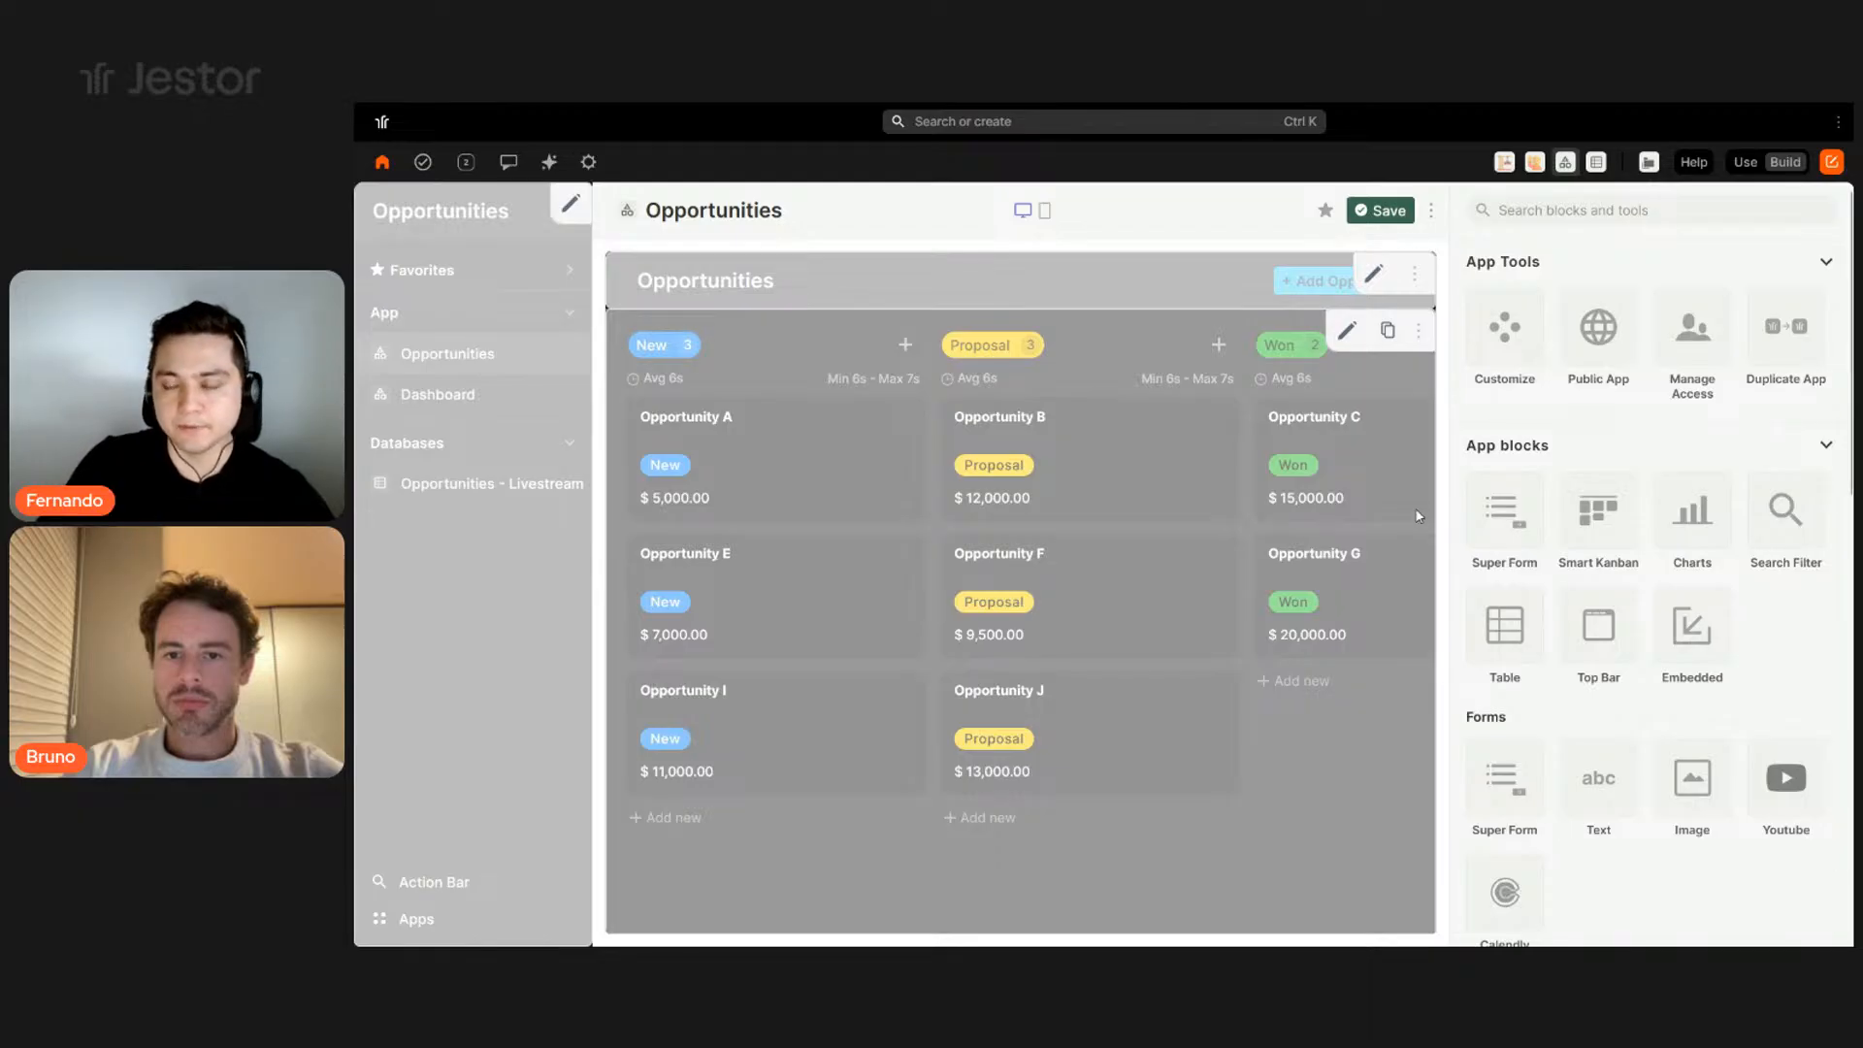
- Save the page layout to leave edit mode, then toggle the App and Databases sidebar folders
{"action": "left_click", "coordinate": [1385, 211]}
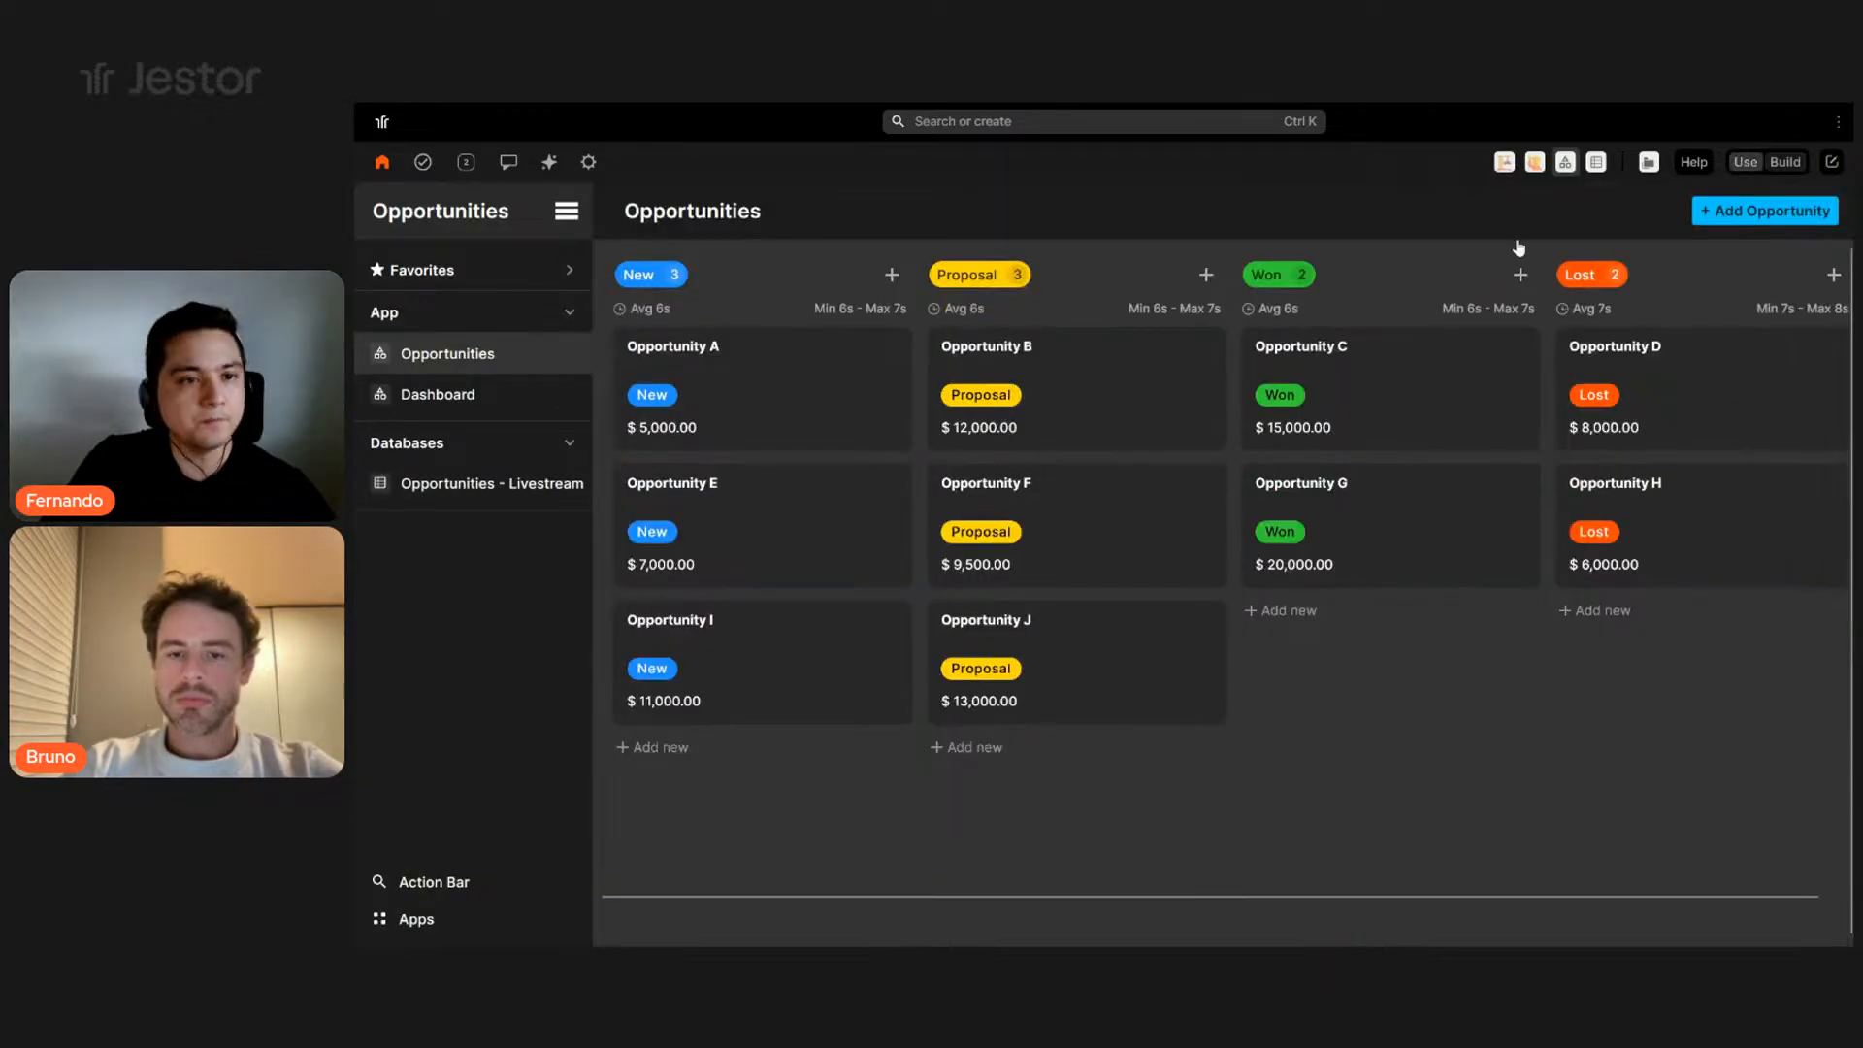
{"action": "left_click", "coordinate": [570, 312]}
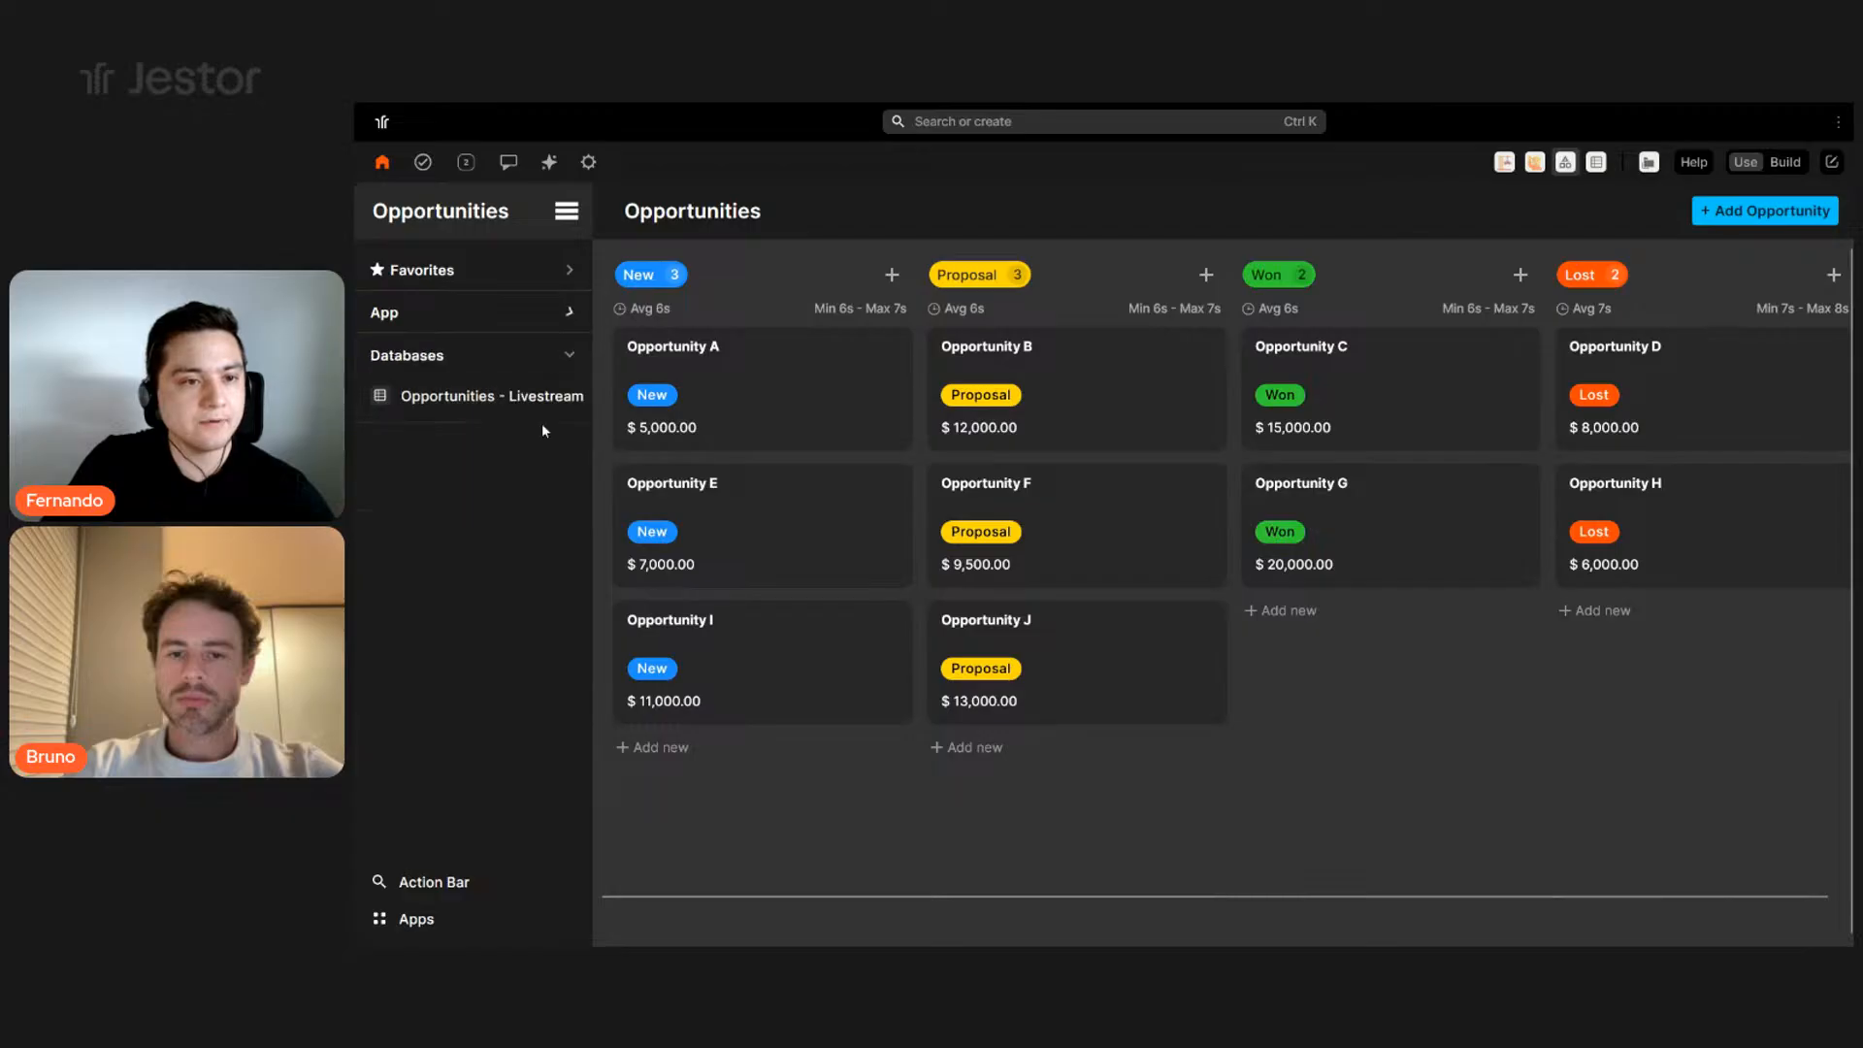
{"action": "left_click", "coordinate": [561, 359]}
{"action": "left_click", "coordinate": [547, 323]}
{"action": "left_click", "coordinate": [566, 315]}
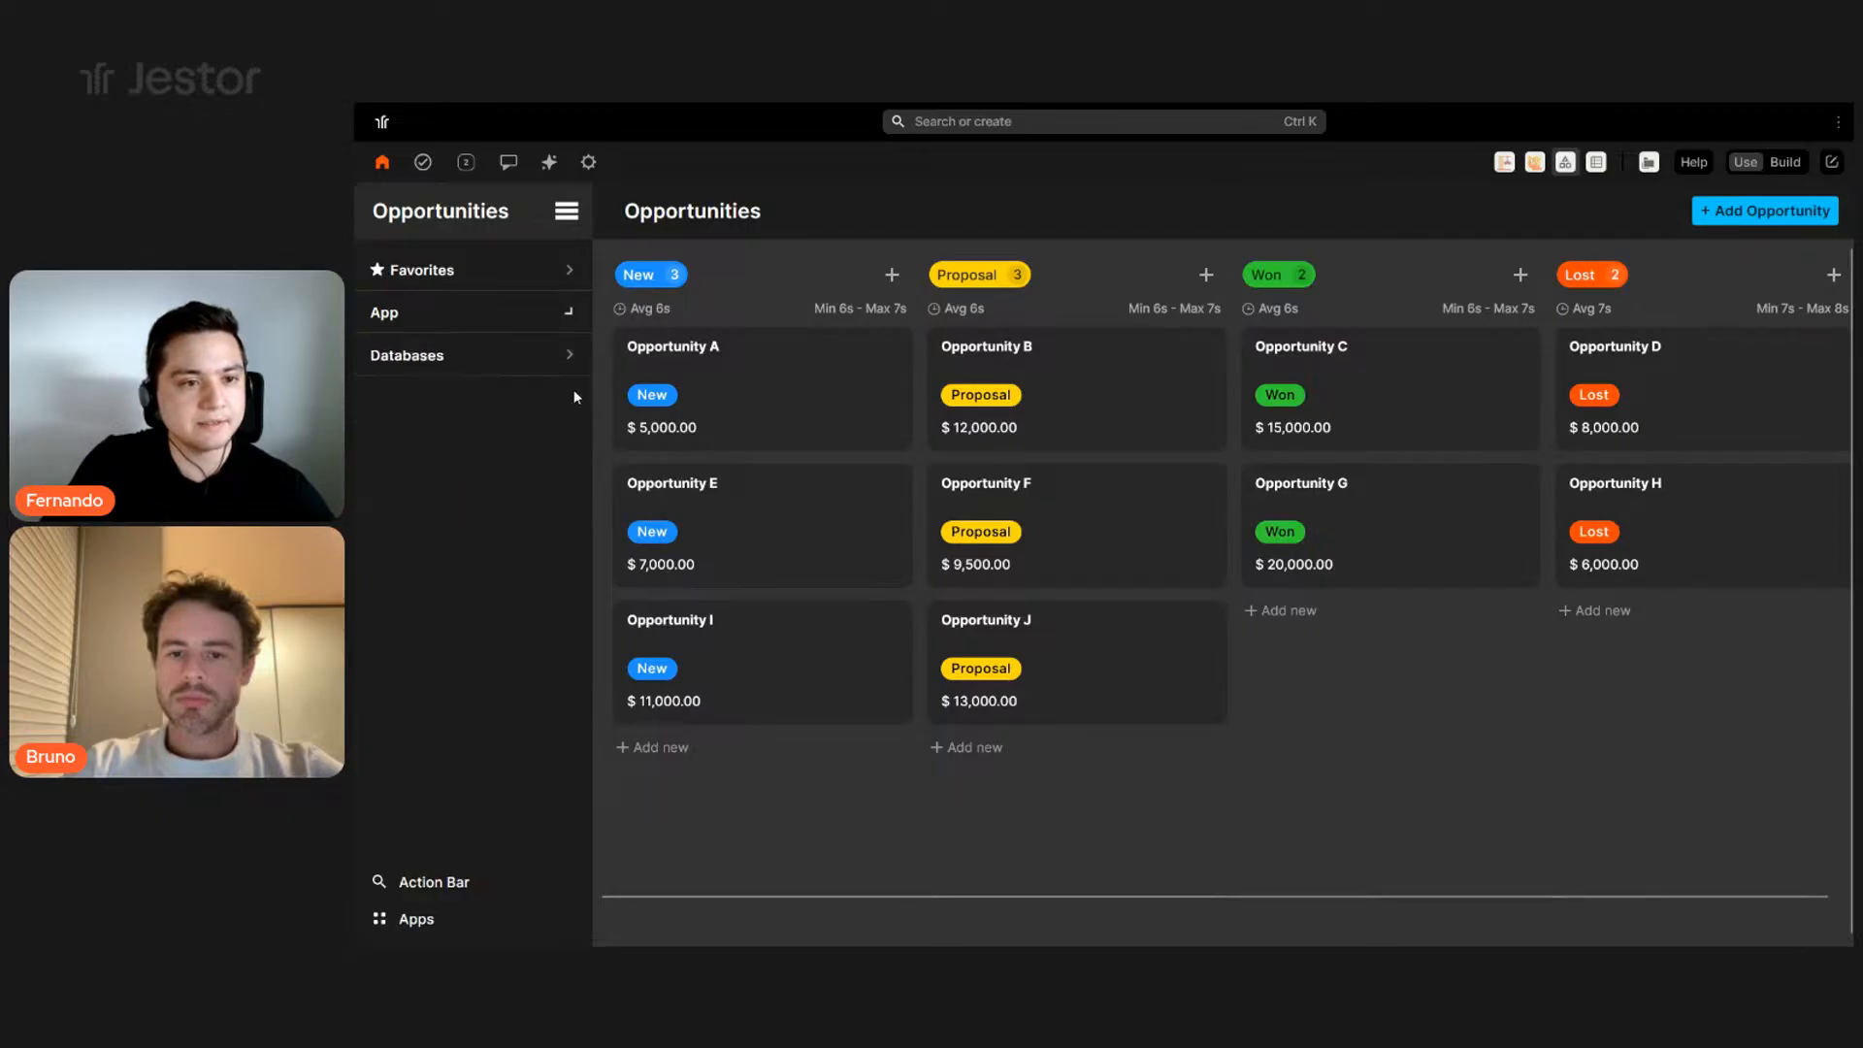
{"action": "left_click", "coordinate": [573, 359]}
{"action": "left_click", "coordinate": [567, 316]}
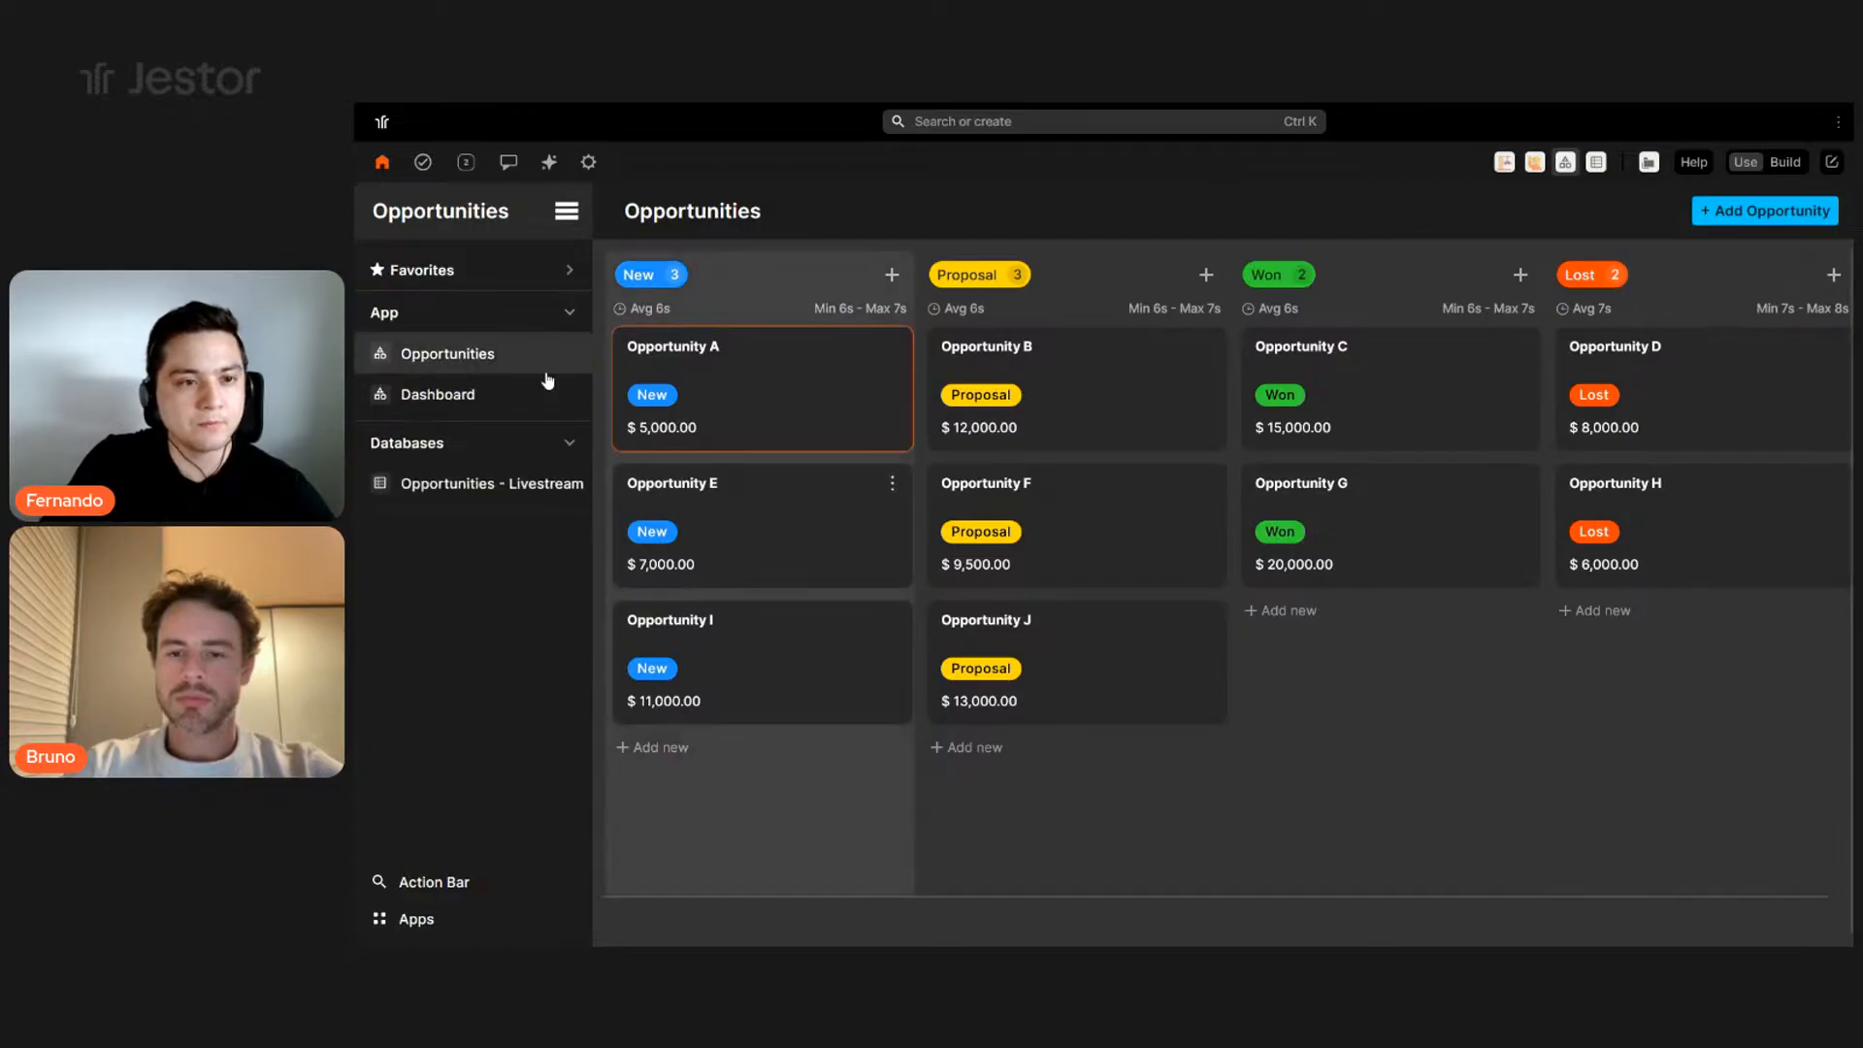
- Open the Opportunities - Livestream table from the Databases folder
{"action": "left_click", "coordinate": [485, 490]}
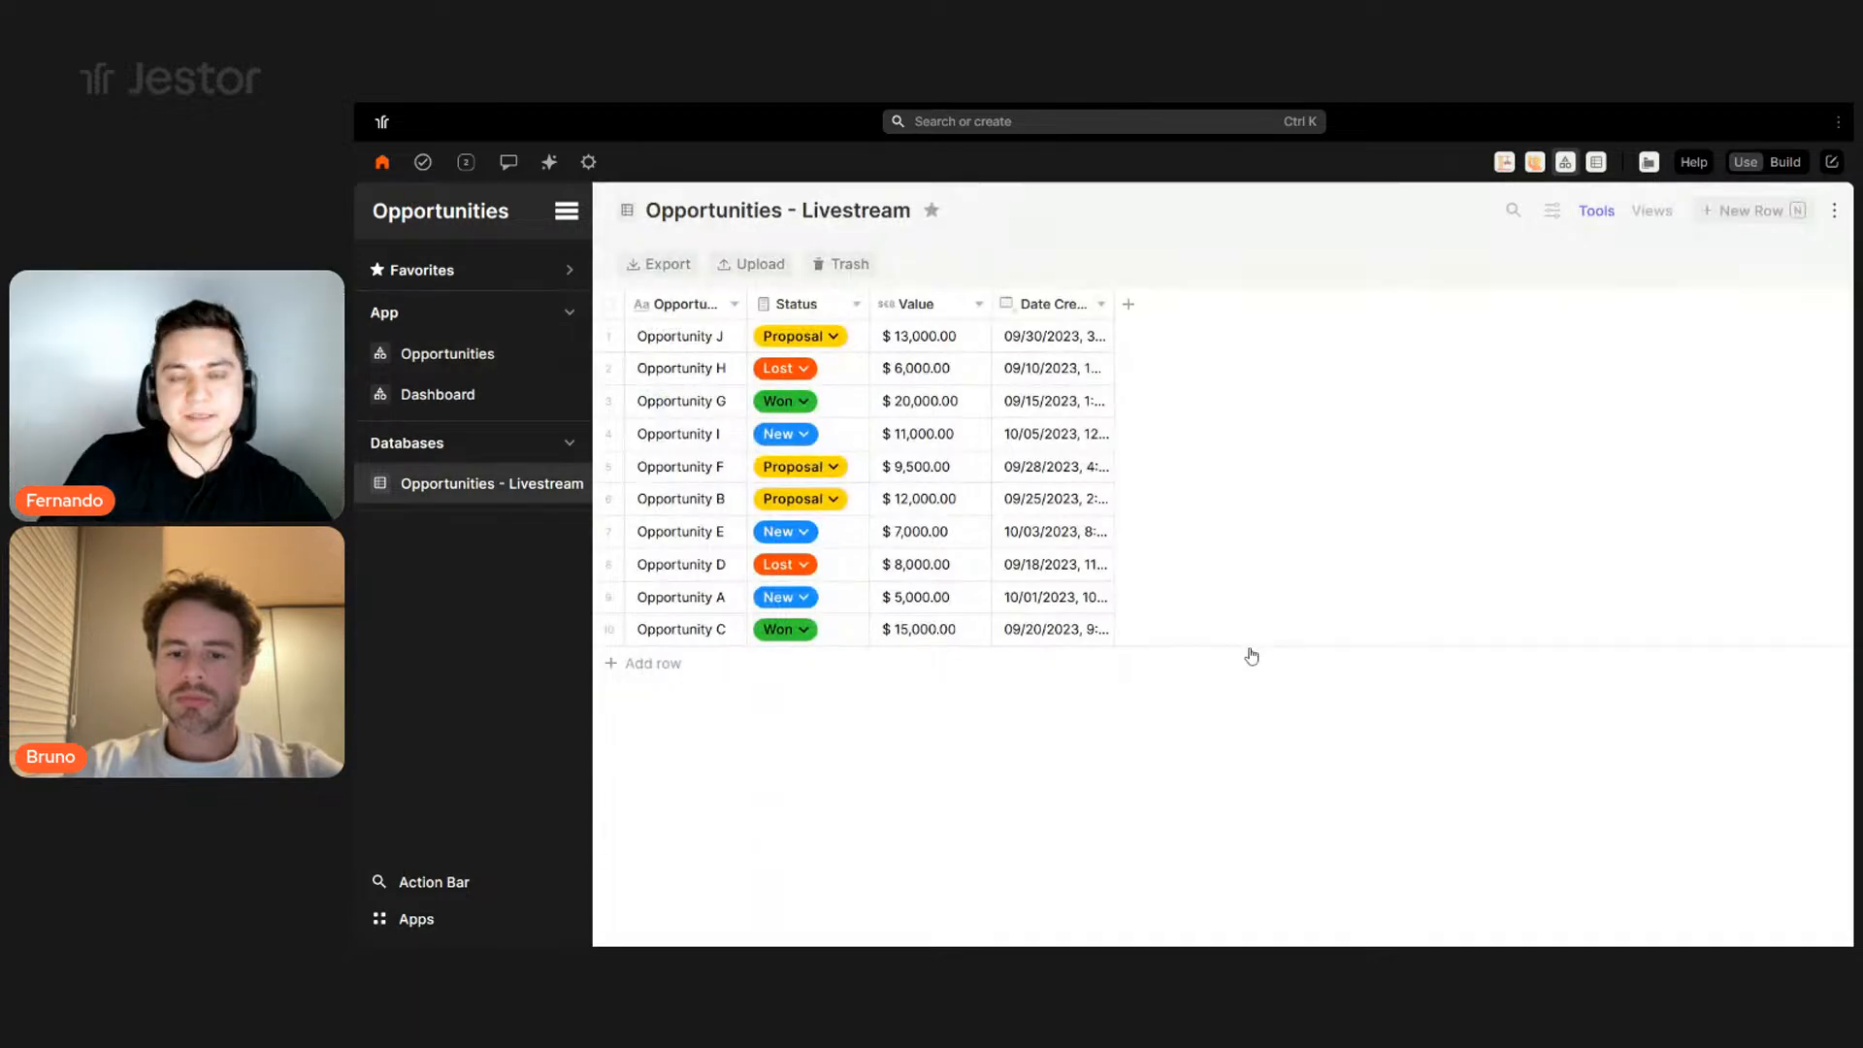
{"action": "left_click", "coordinate": [456, 355]}
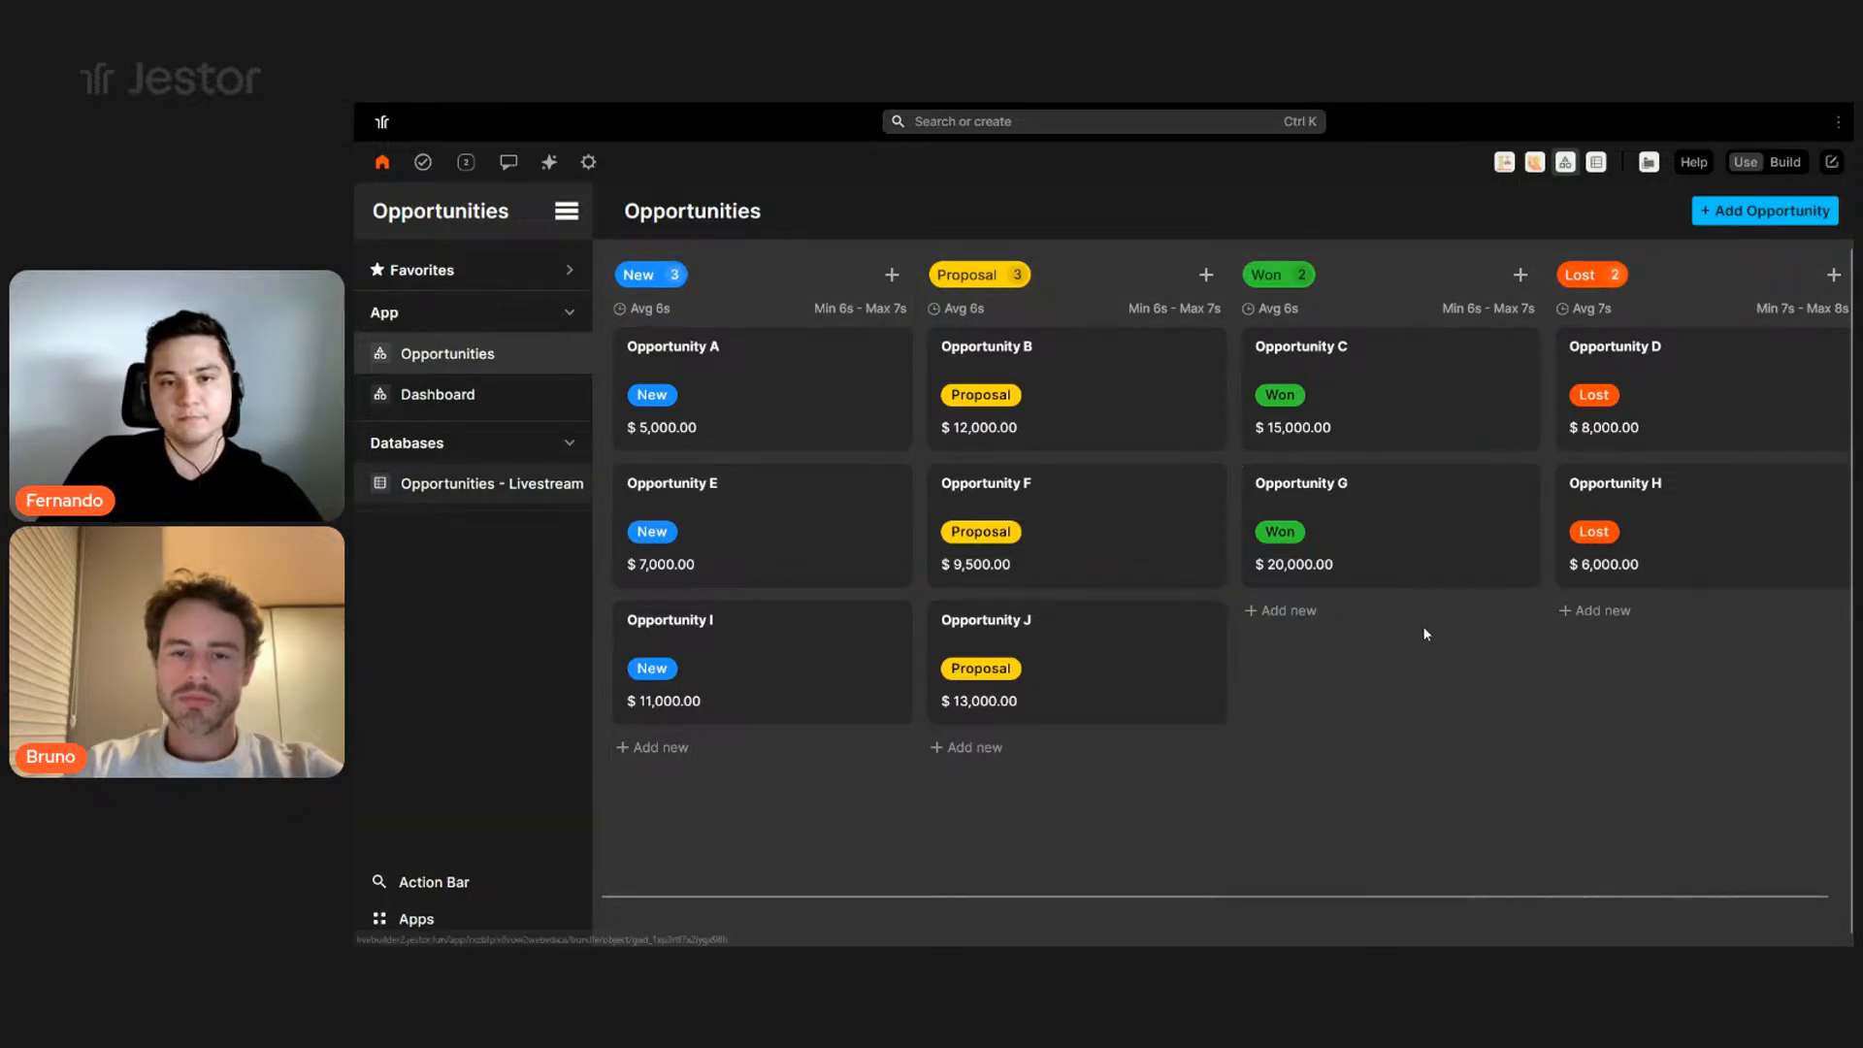
{"action": "left_click", "coordinate": [532, 485]}
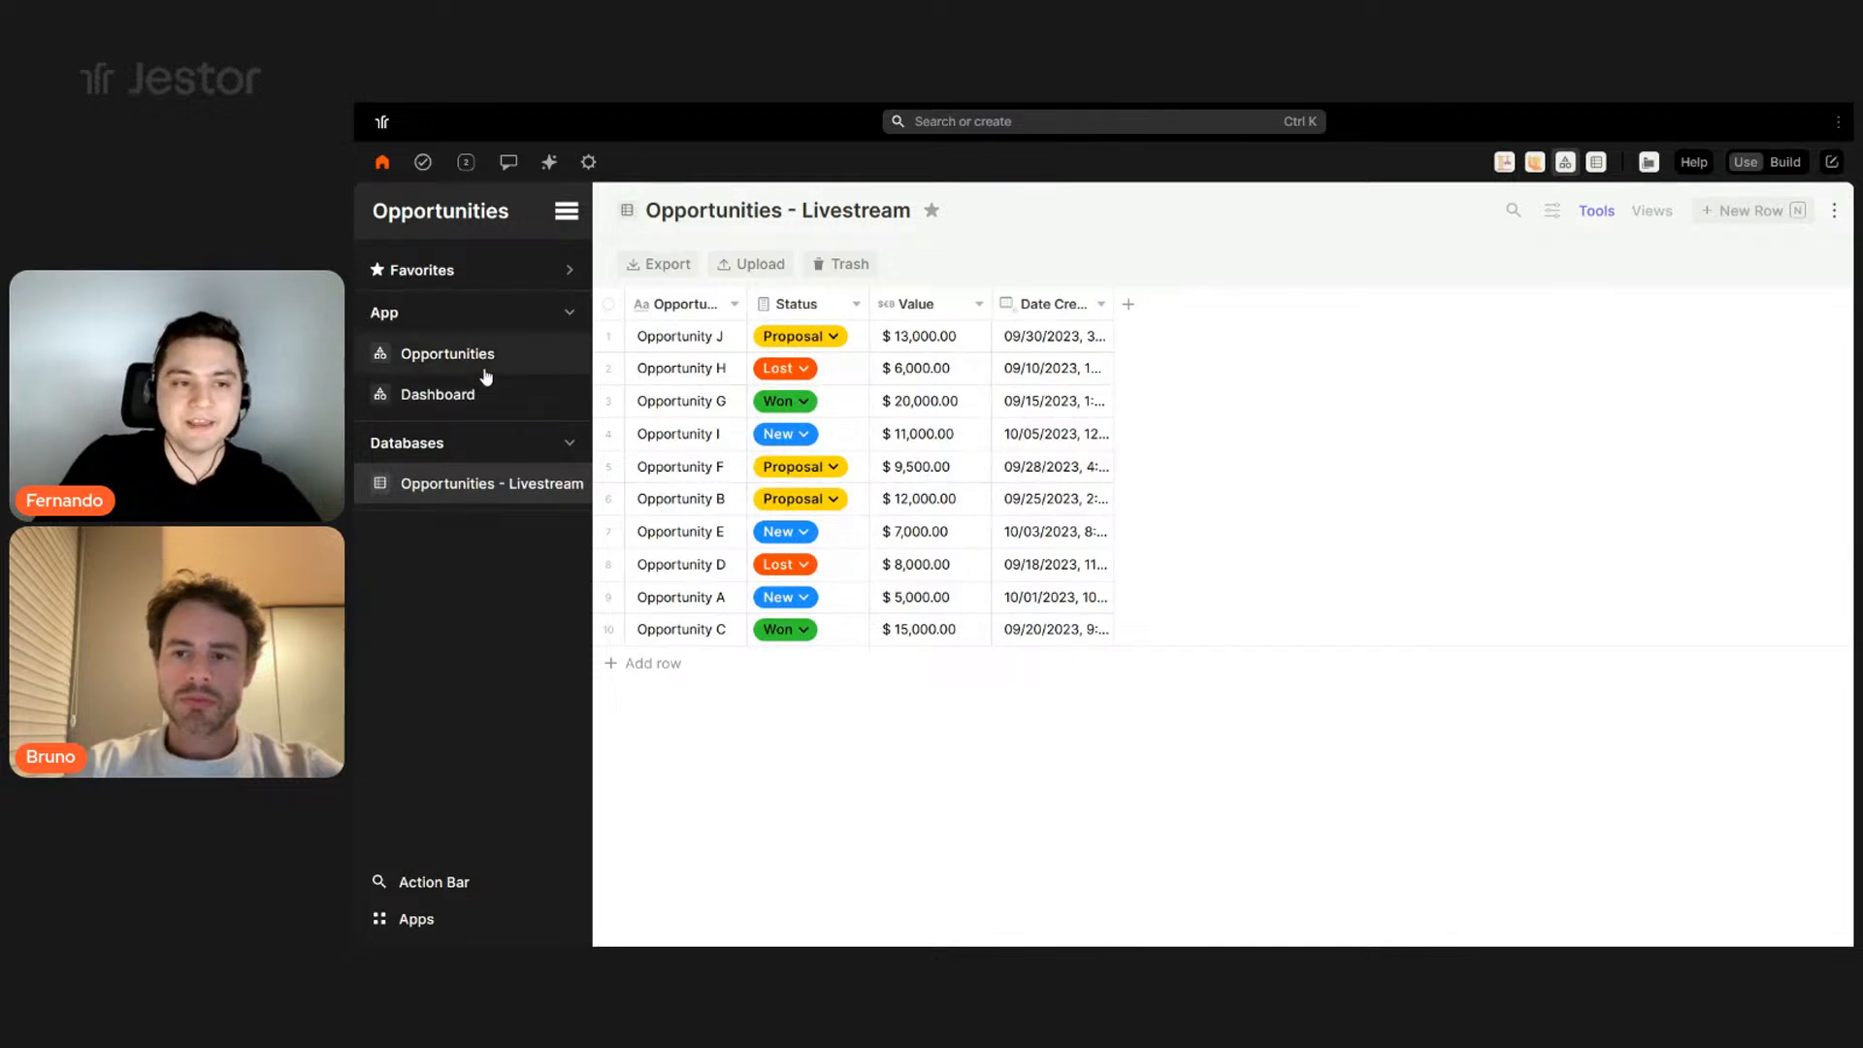
{"action": "left_click", "coordinate": [483, 365]}
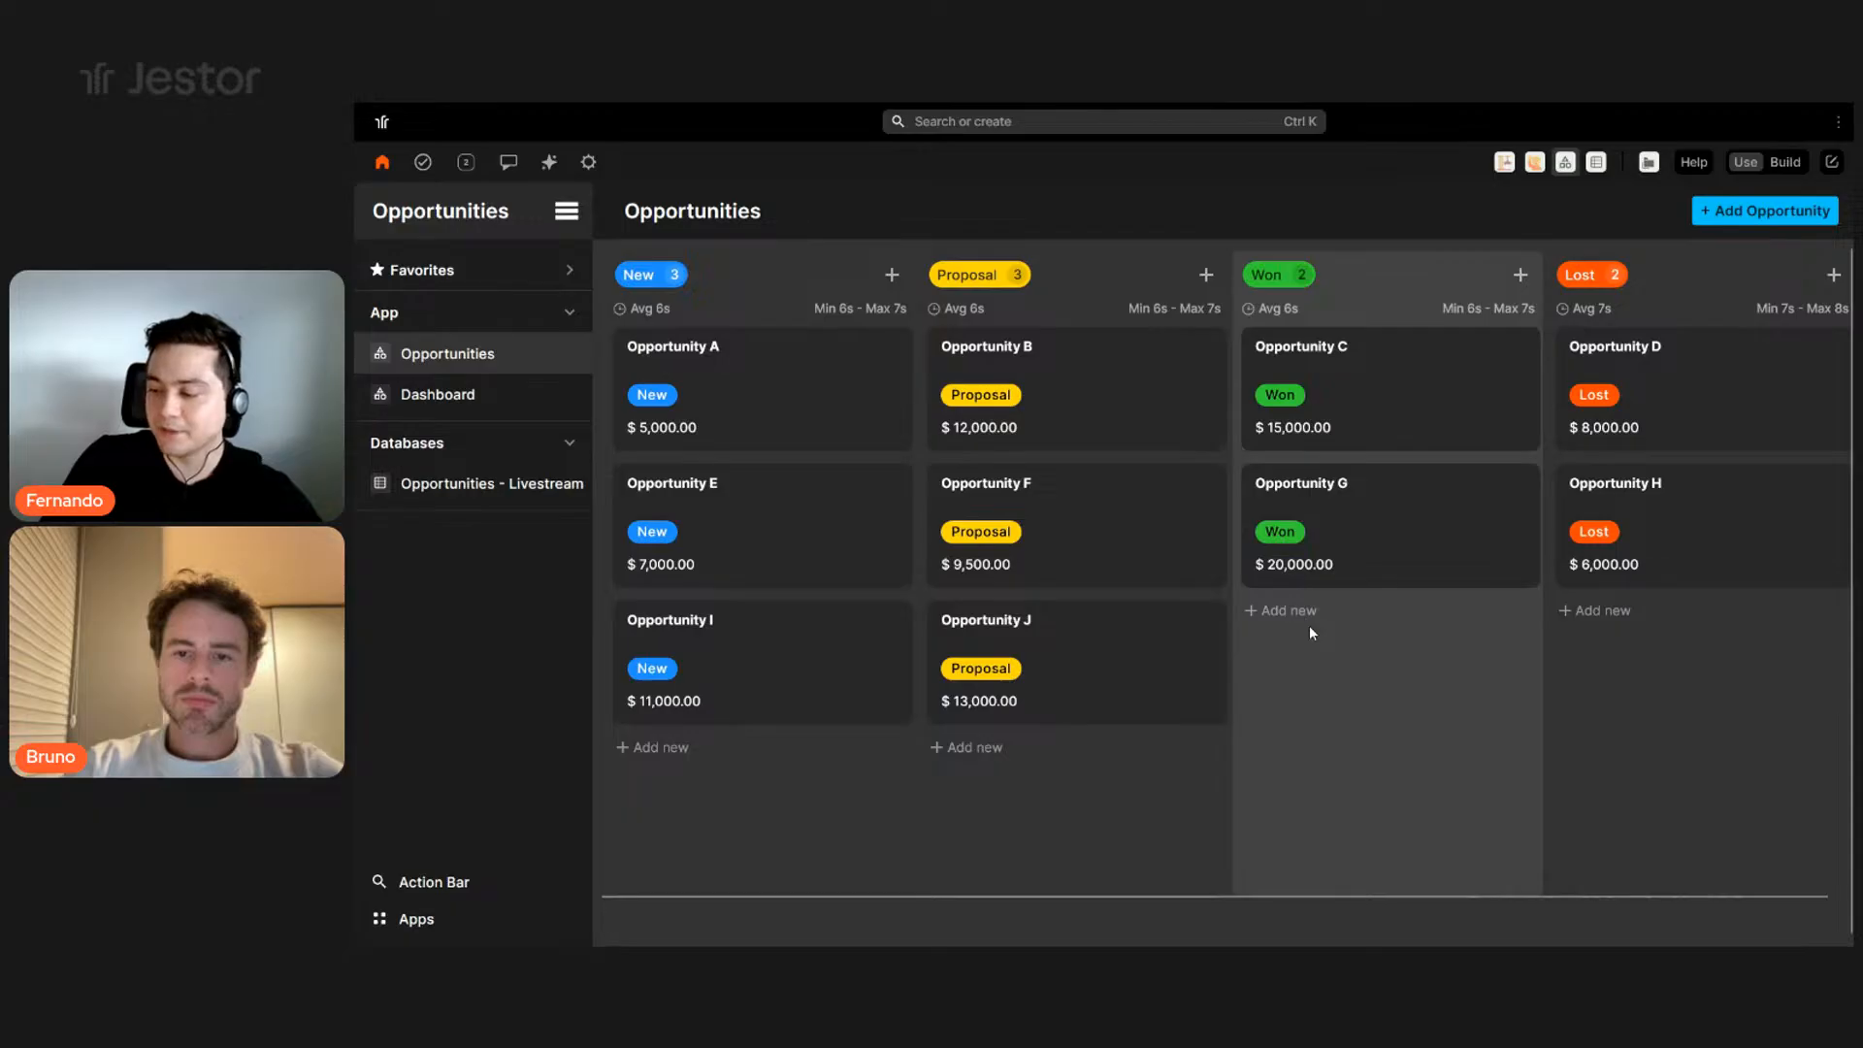
{"action": "left_click", "coordinate": [446, 484]}
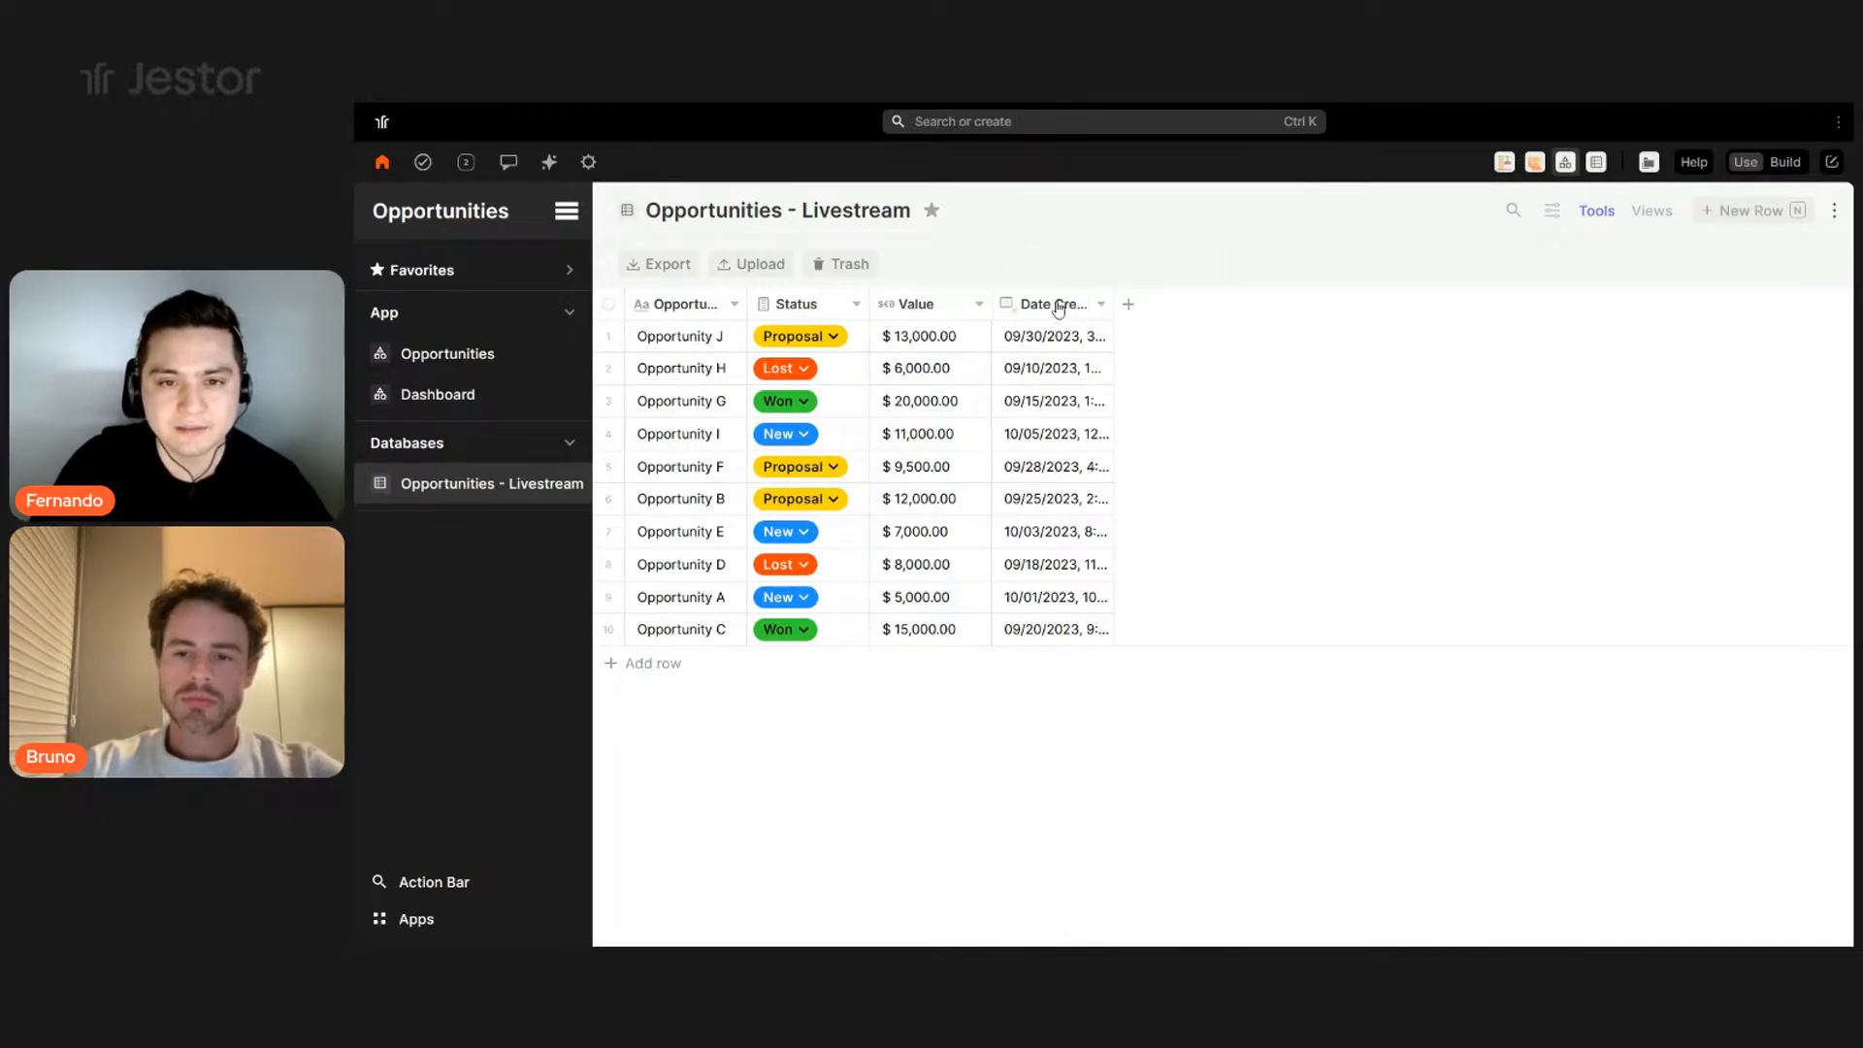
- Permanently delete the Date Created field from the Opportunities table
{"action": "left_click", "coordinate": [1088, 309]}
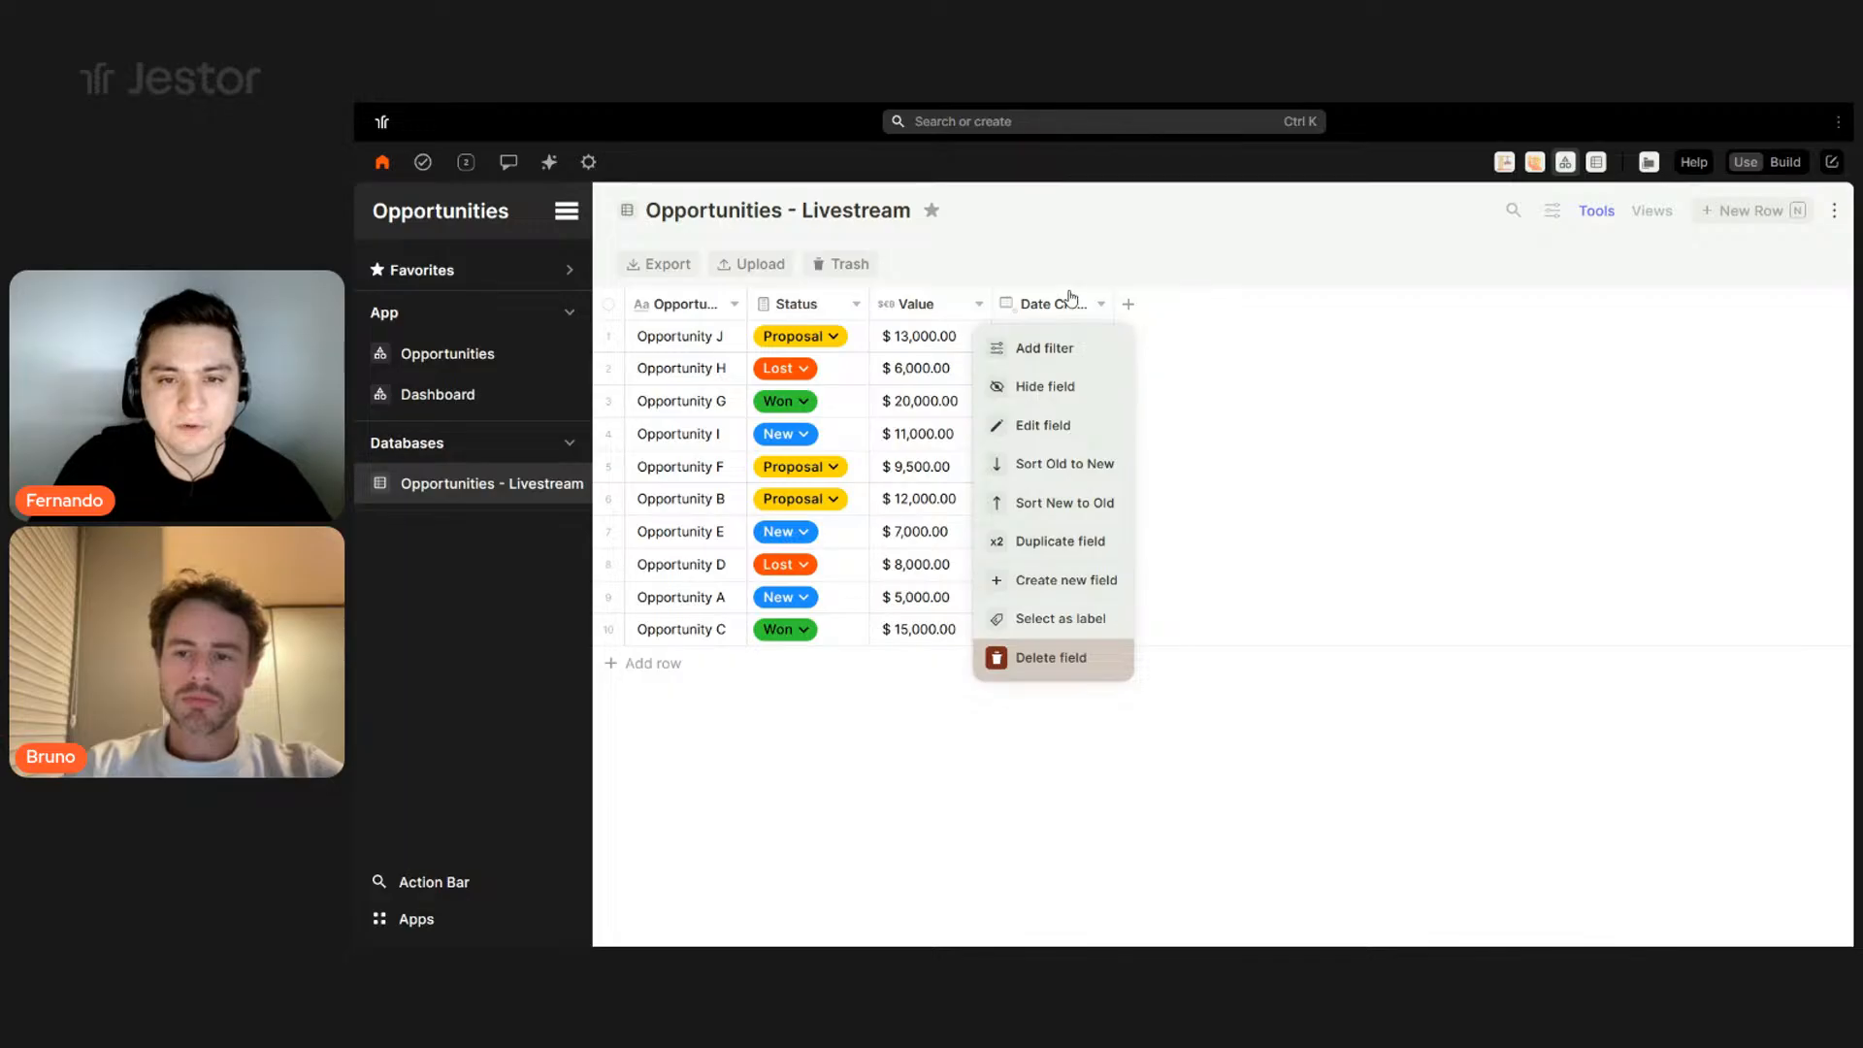
{"action": "left_click", "coordinate": [1119, 309]}
{"action": "left_click_drag", "start_coordinate": [1113, 304], "coordinate": [1260, 301]}
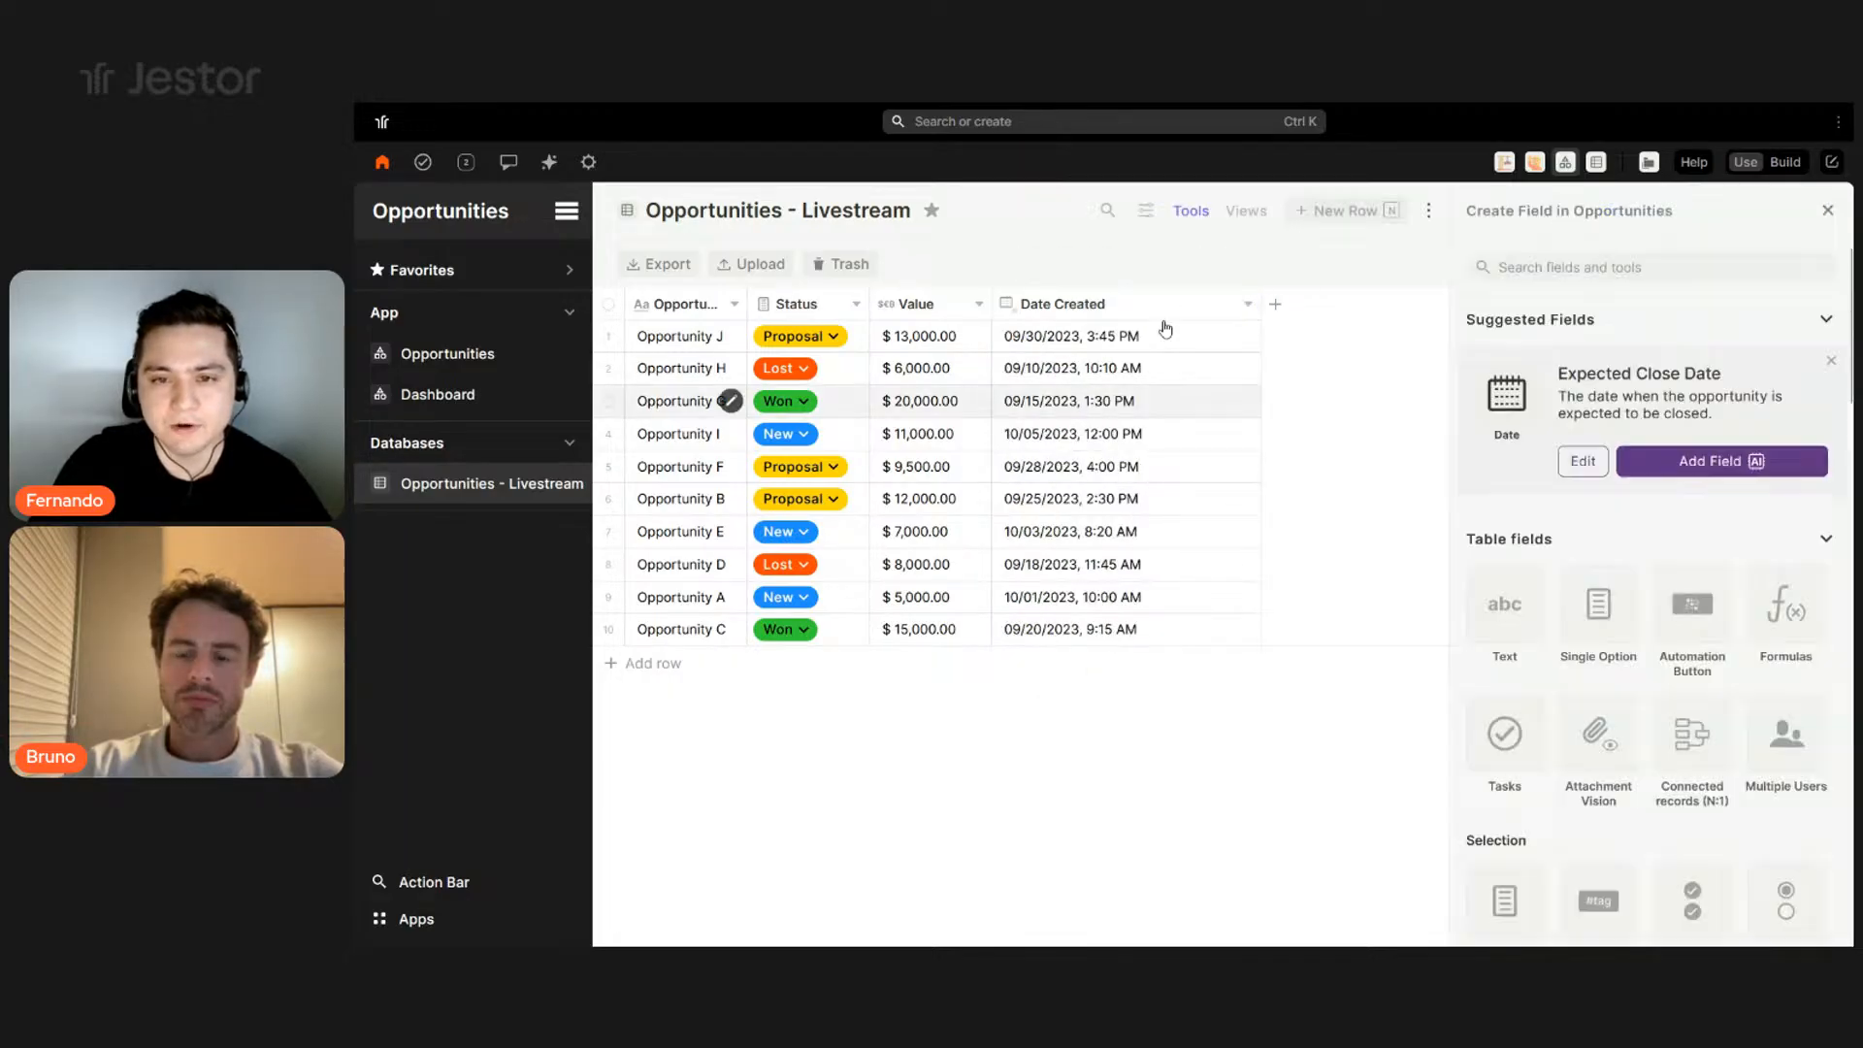
{"action": "left_click", "coordinate": [1246, 305]}
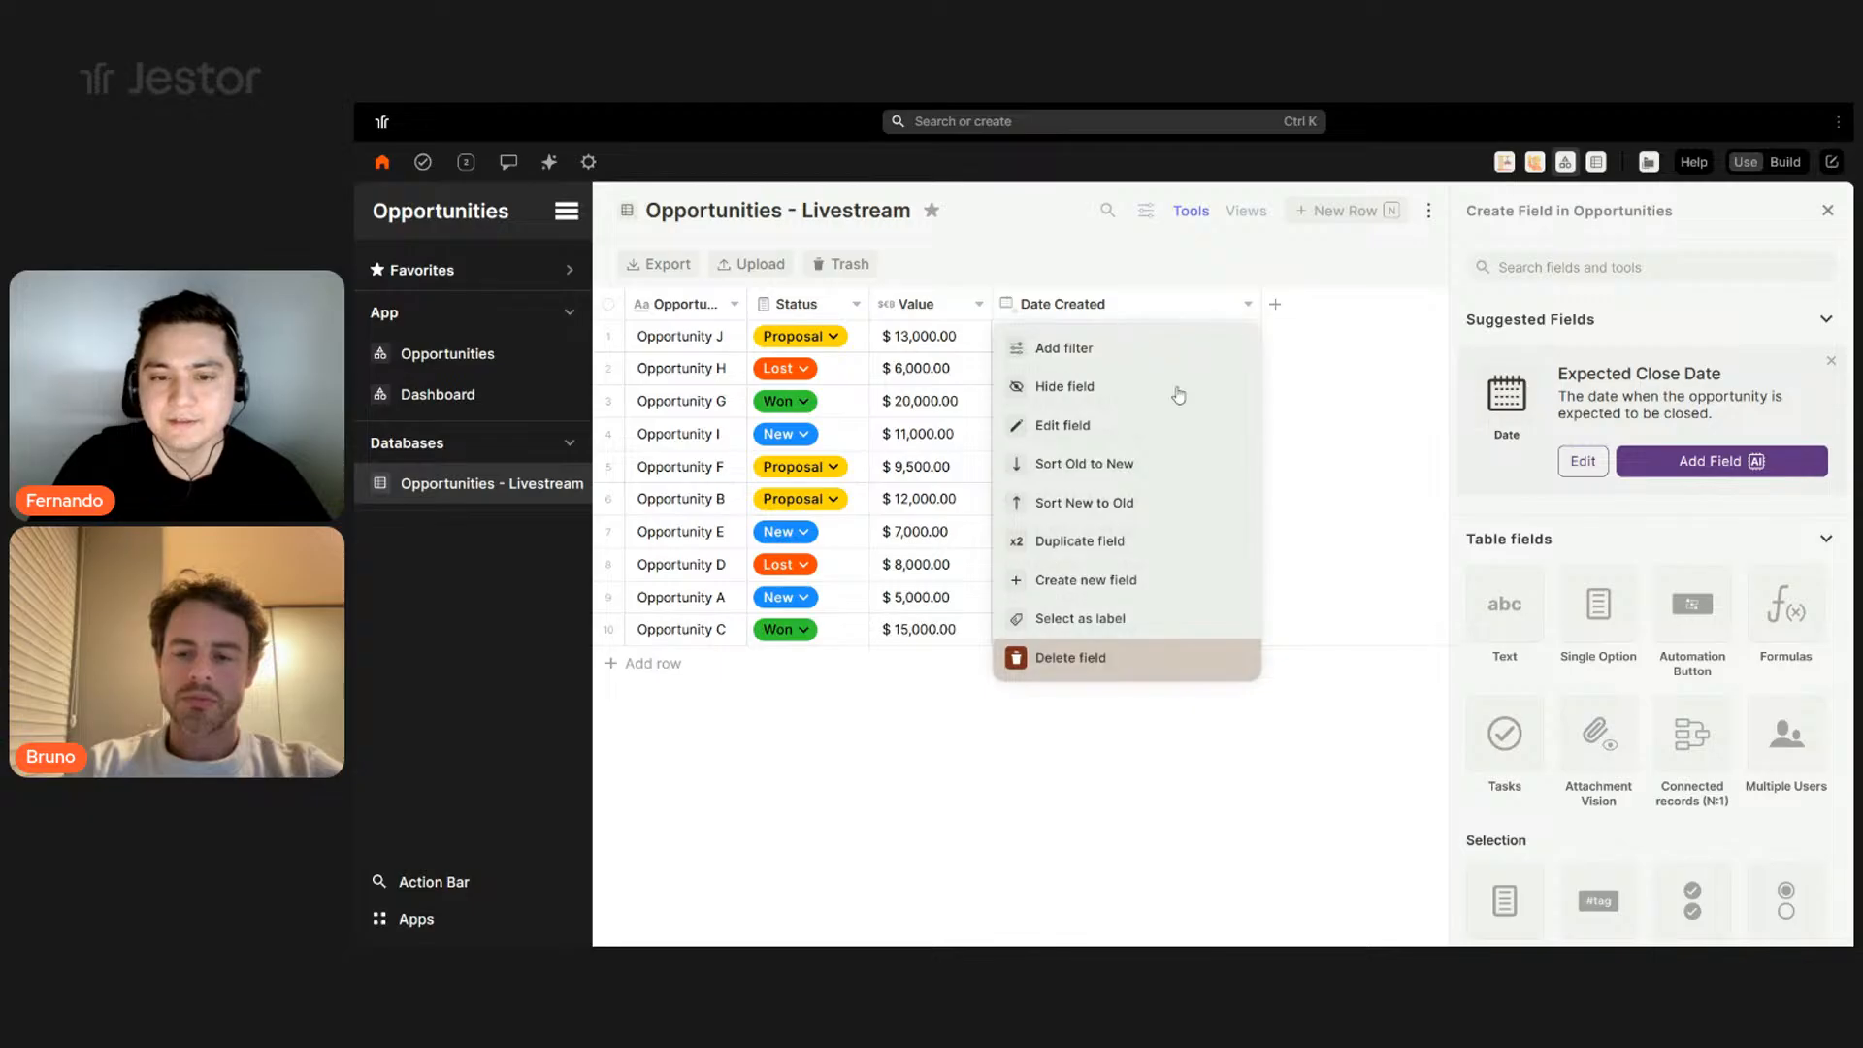
{"action": "left_click", "coordinate": [1086, 652]}
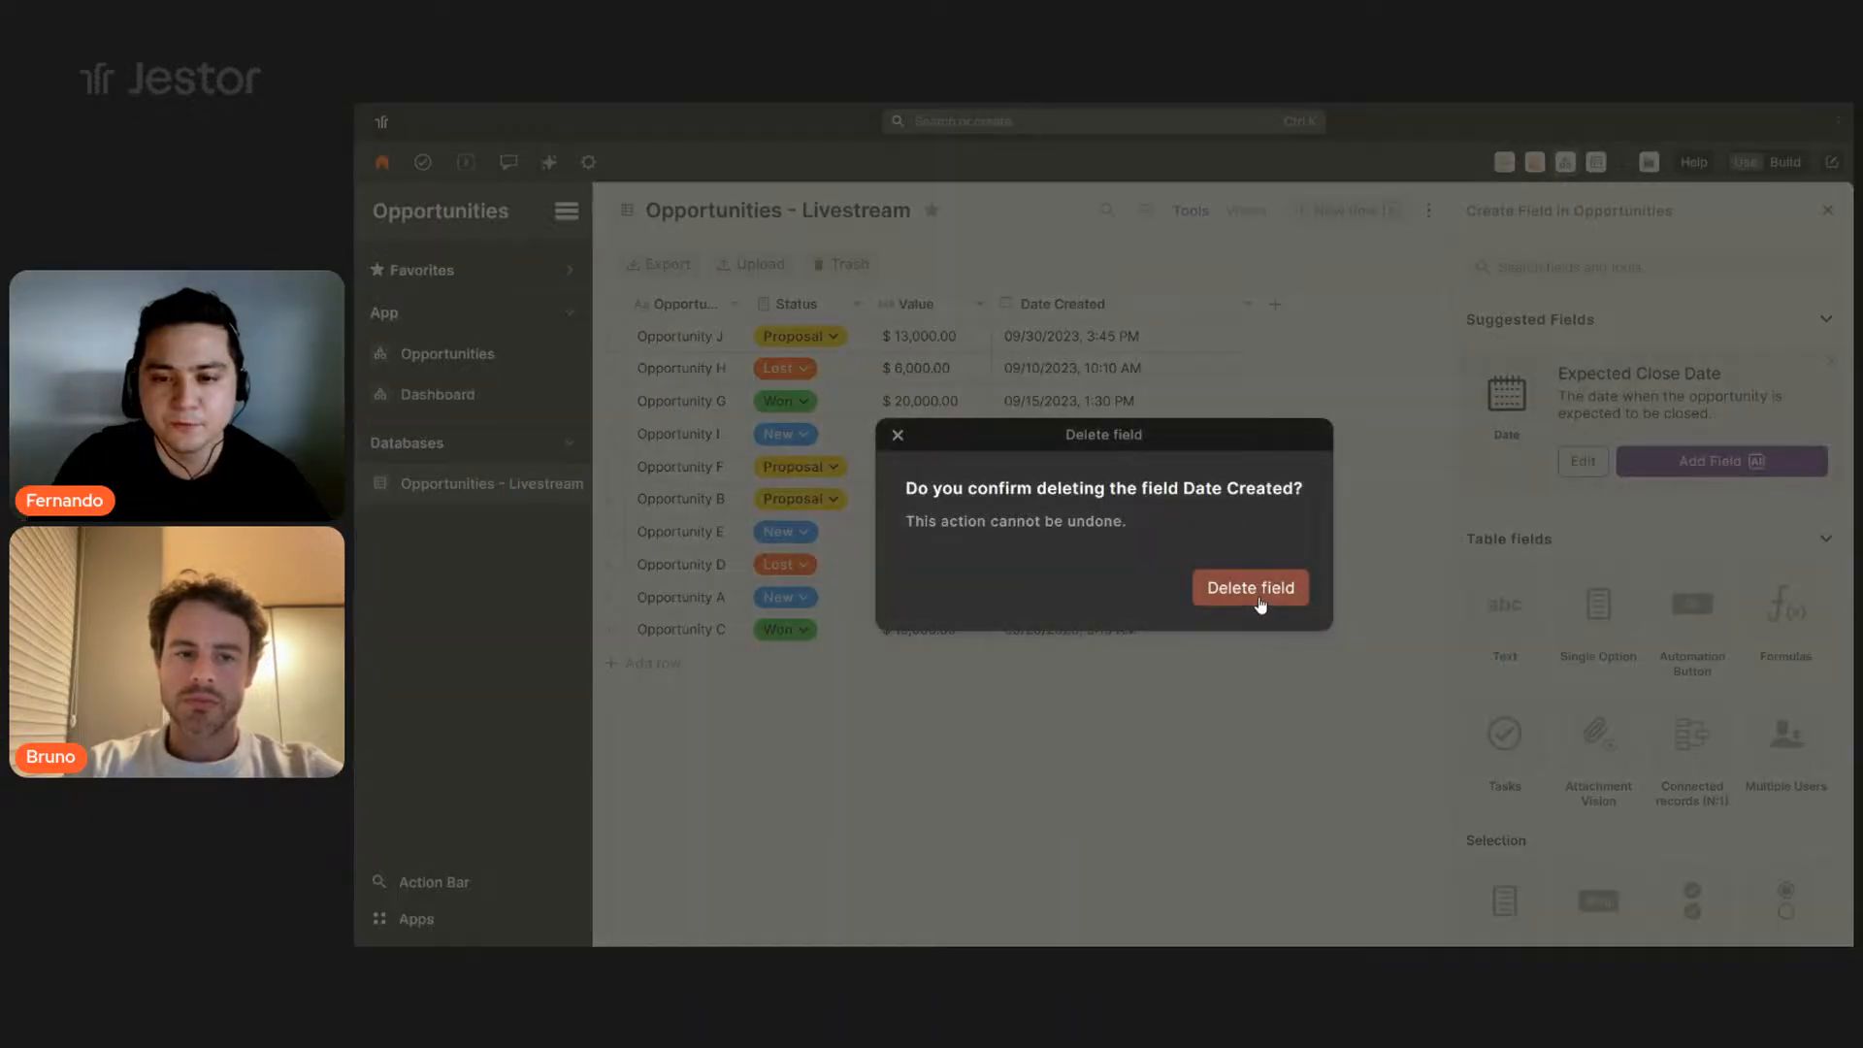
{"action": "left_click", "coordinate": [1254, 589]}
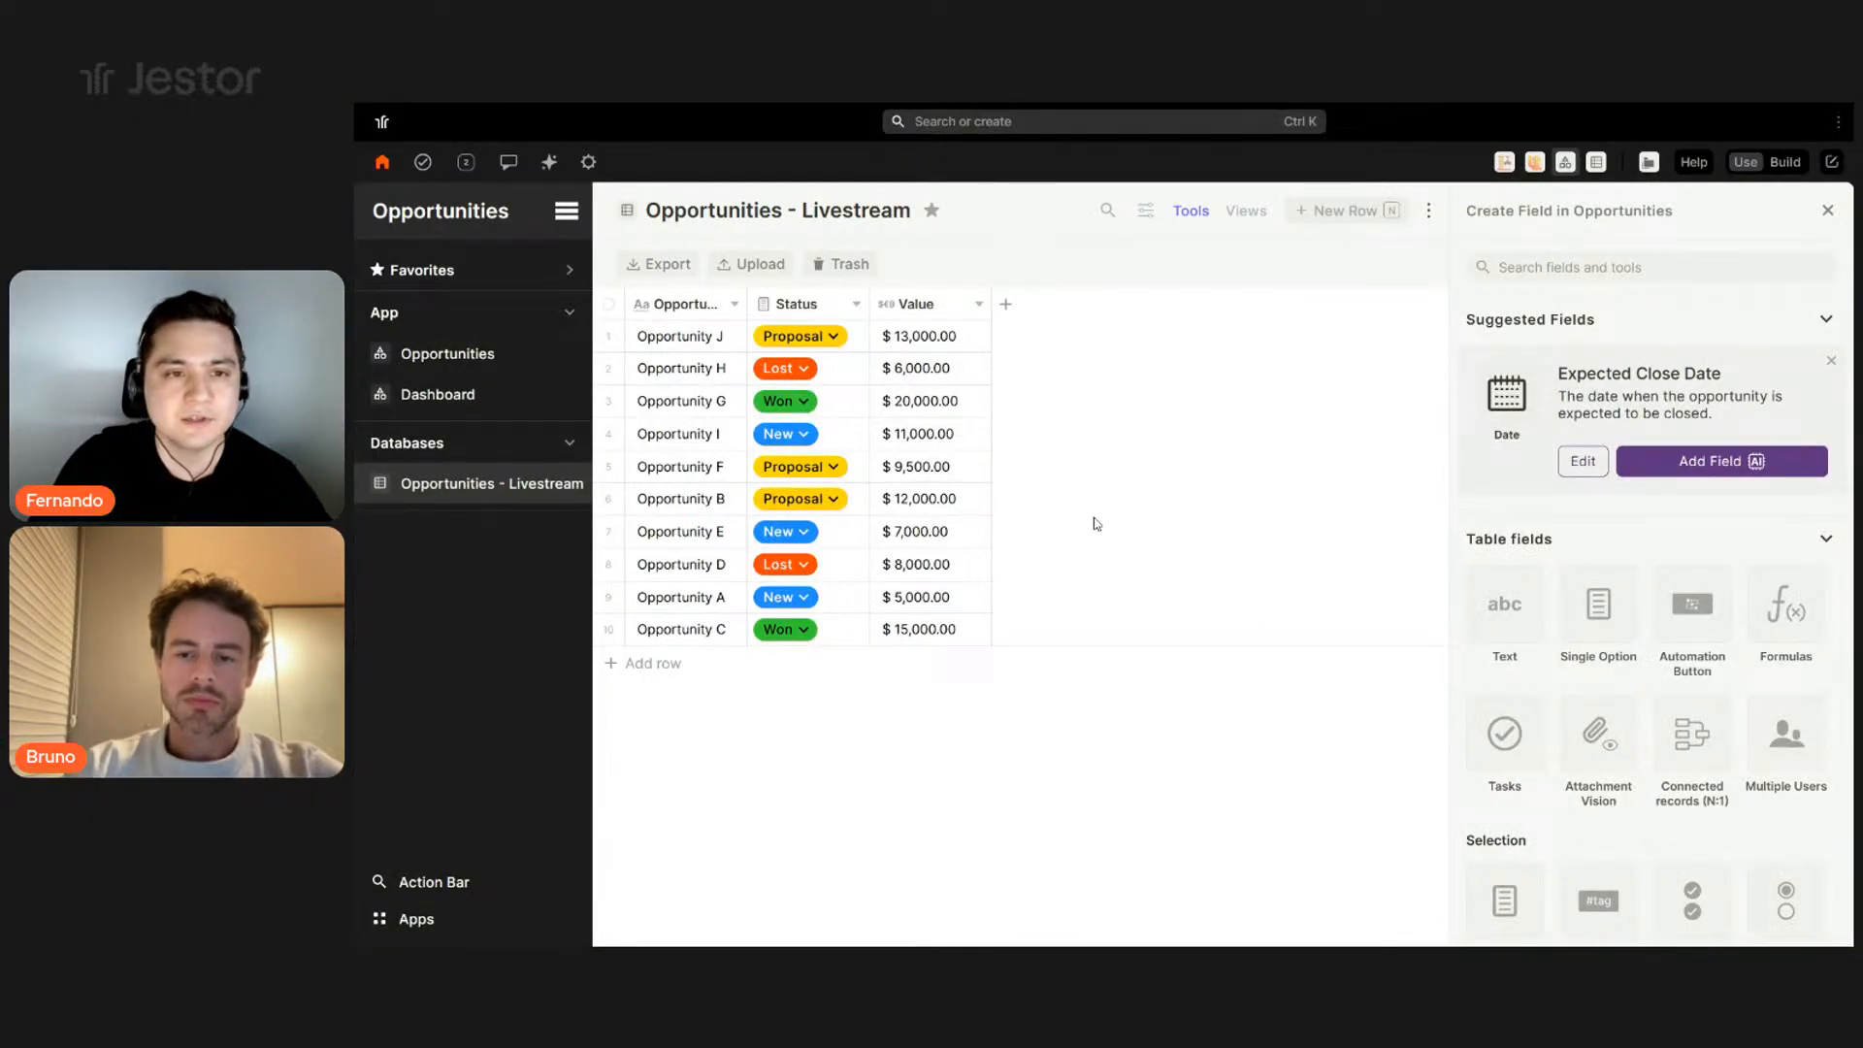
{"action": "left_click", "coordinate": [1370, 474]}
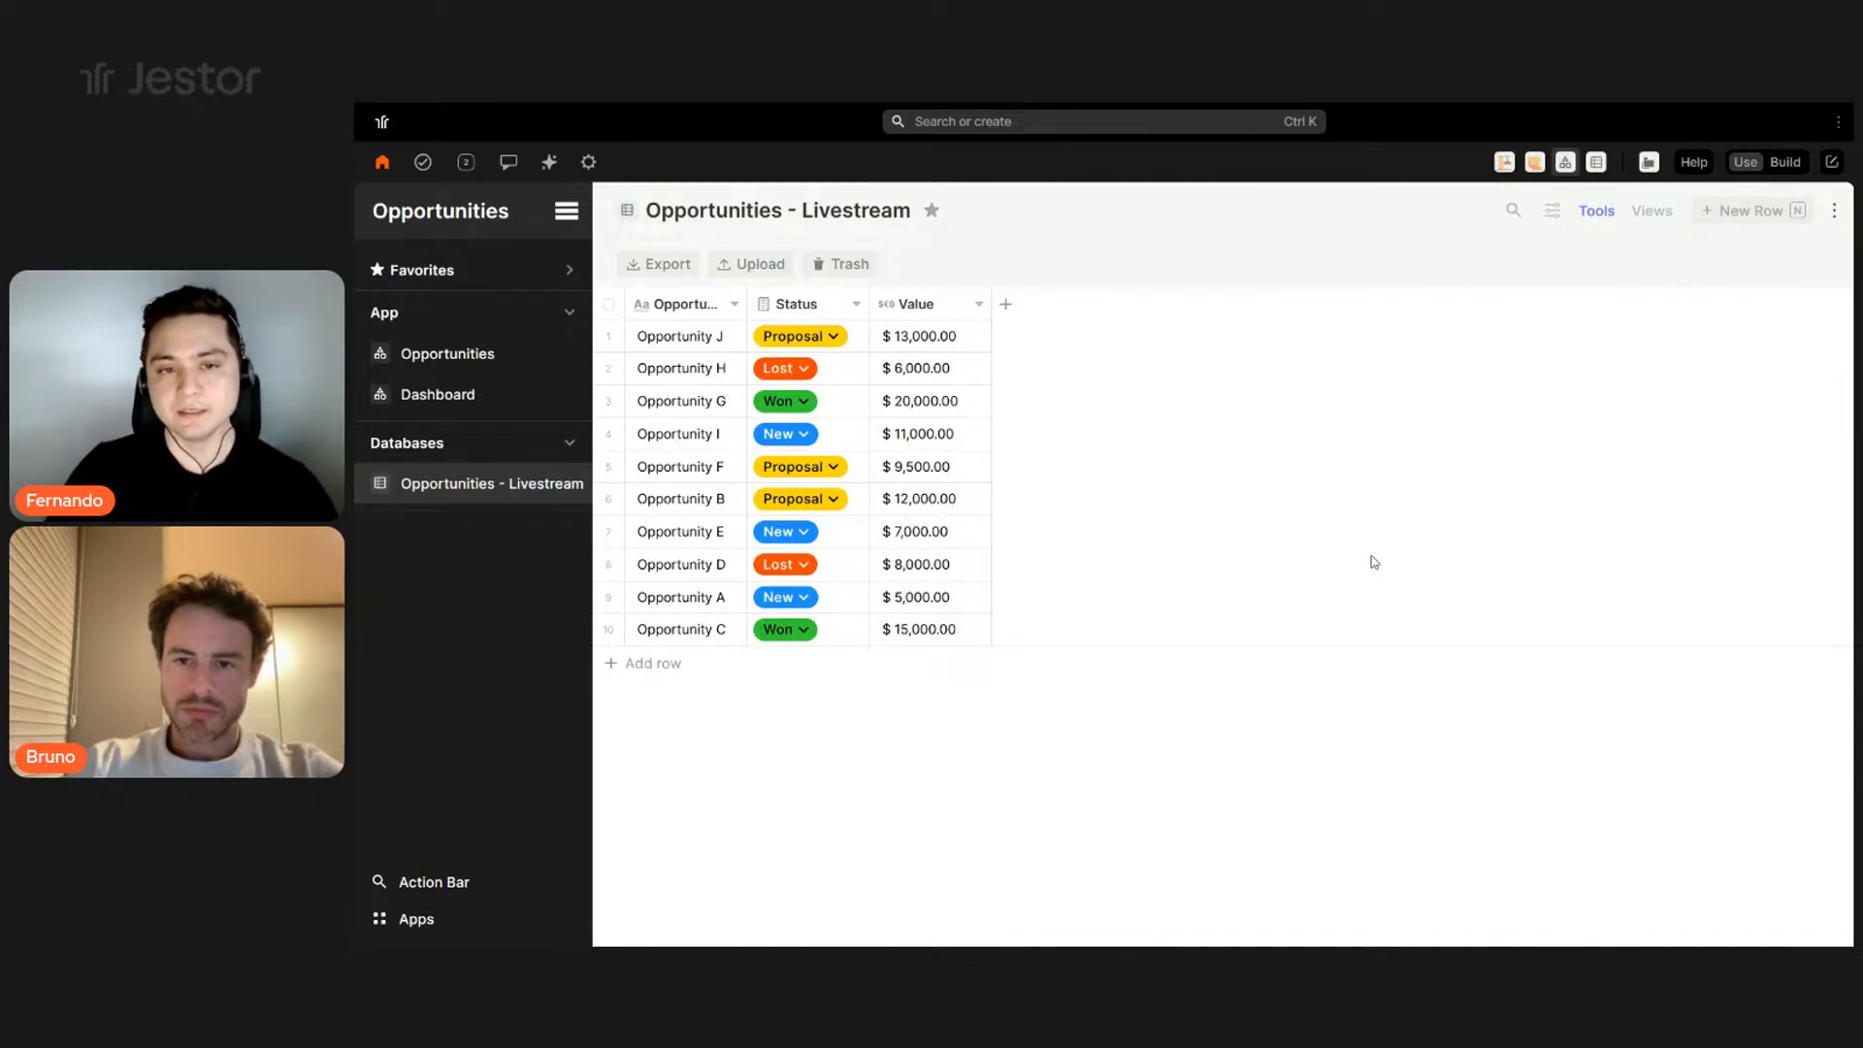
- Rename the Value field to Amount
{"action": "left_click", "coordinate": [955, 306]}
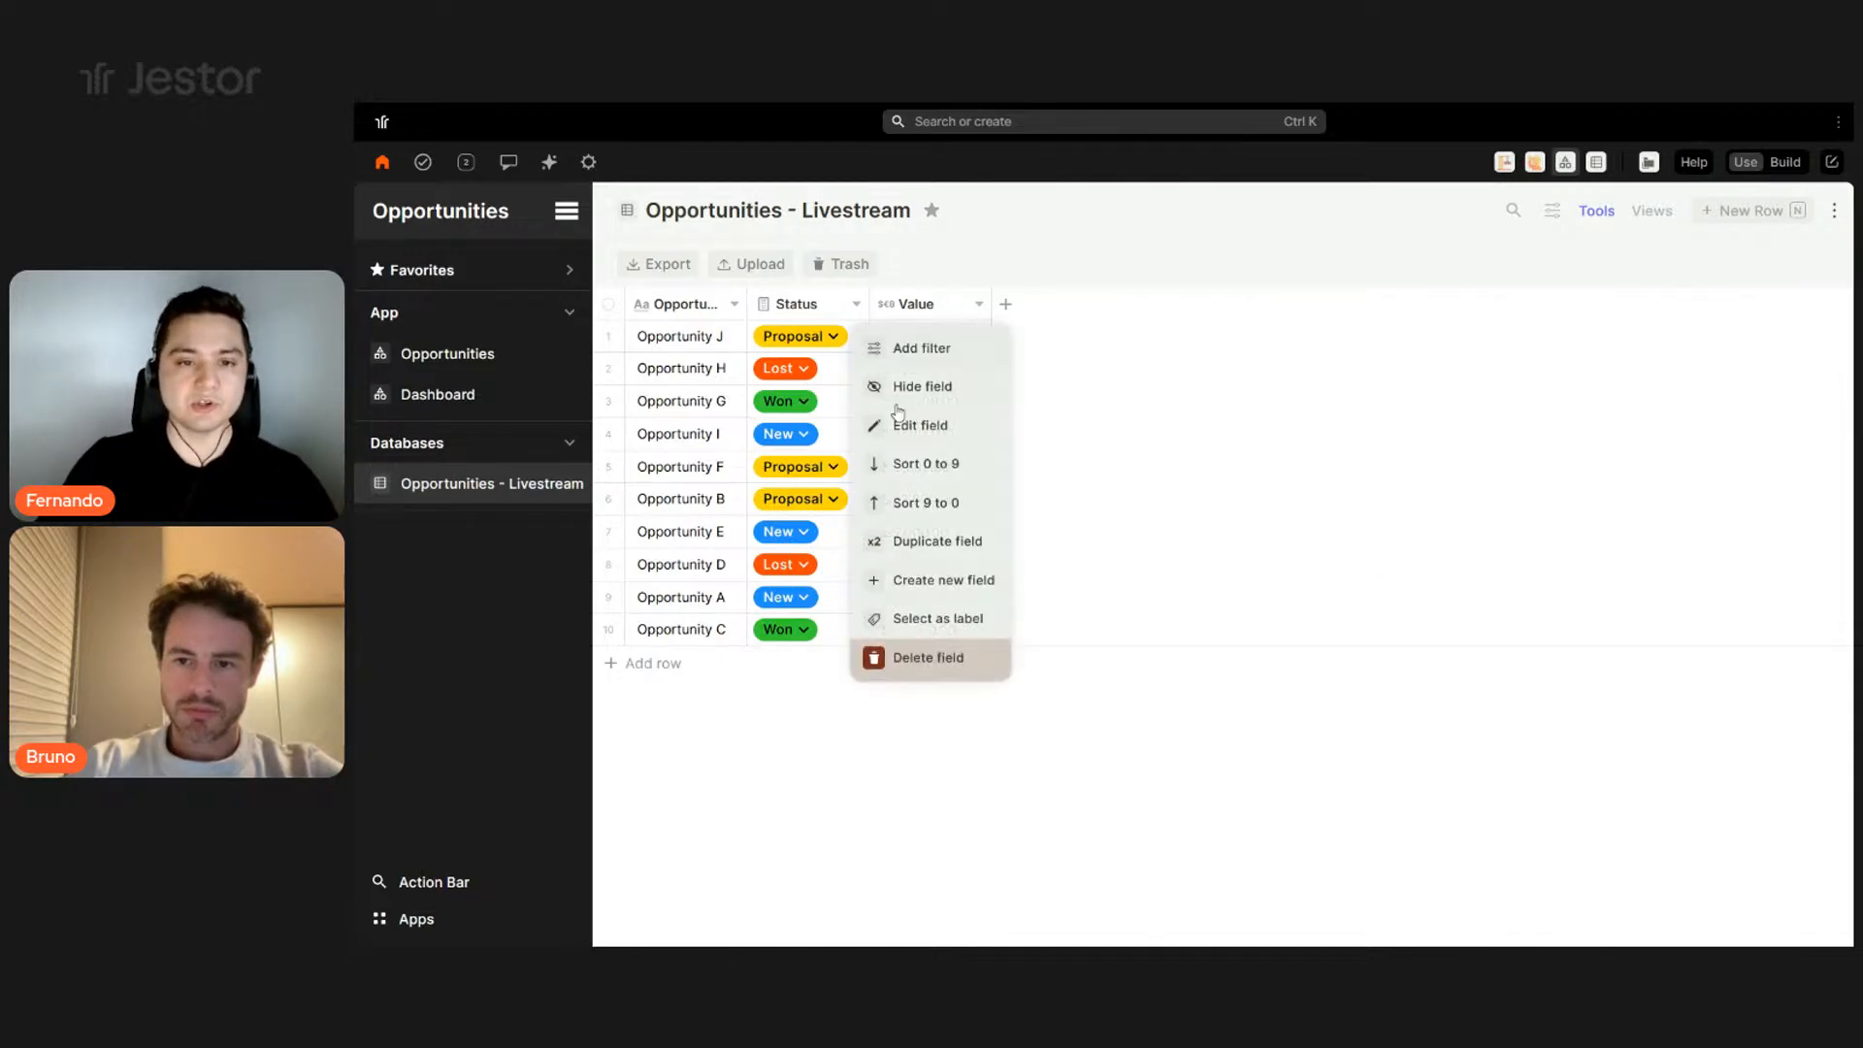
{"action": "left_click", "coordinate": [904, 426]}
{"action": "double_click", "coordinate": [1541, 412]}
{"action": "type", "text": "Amount"}
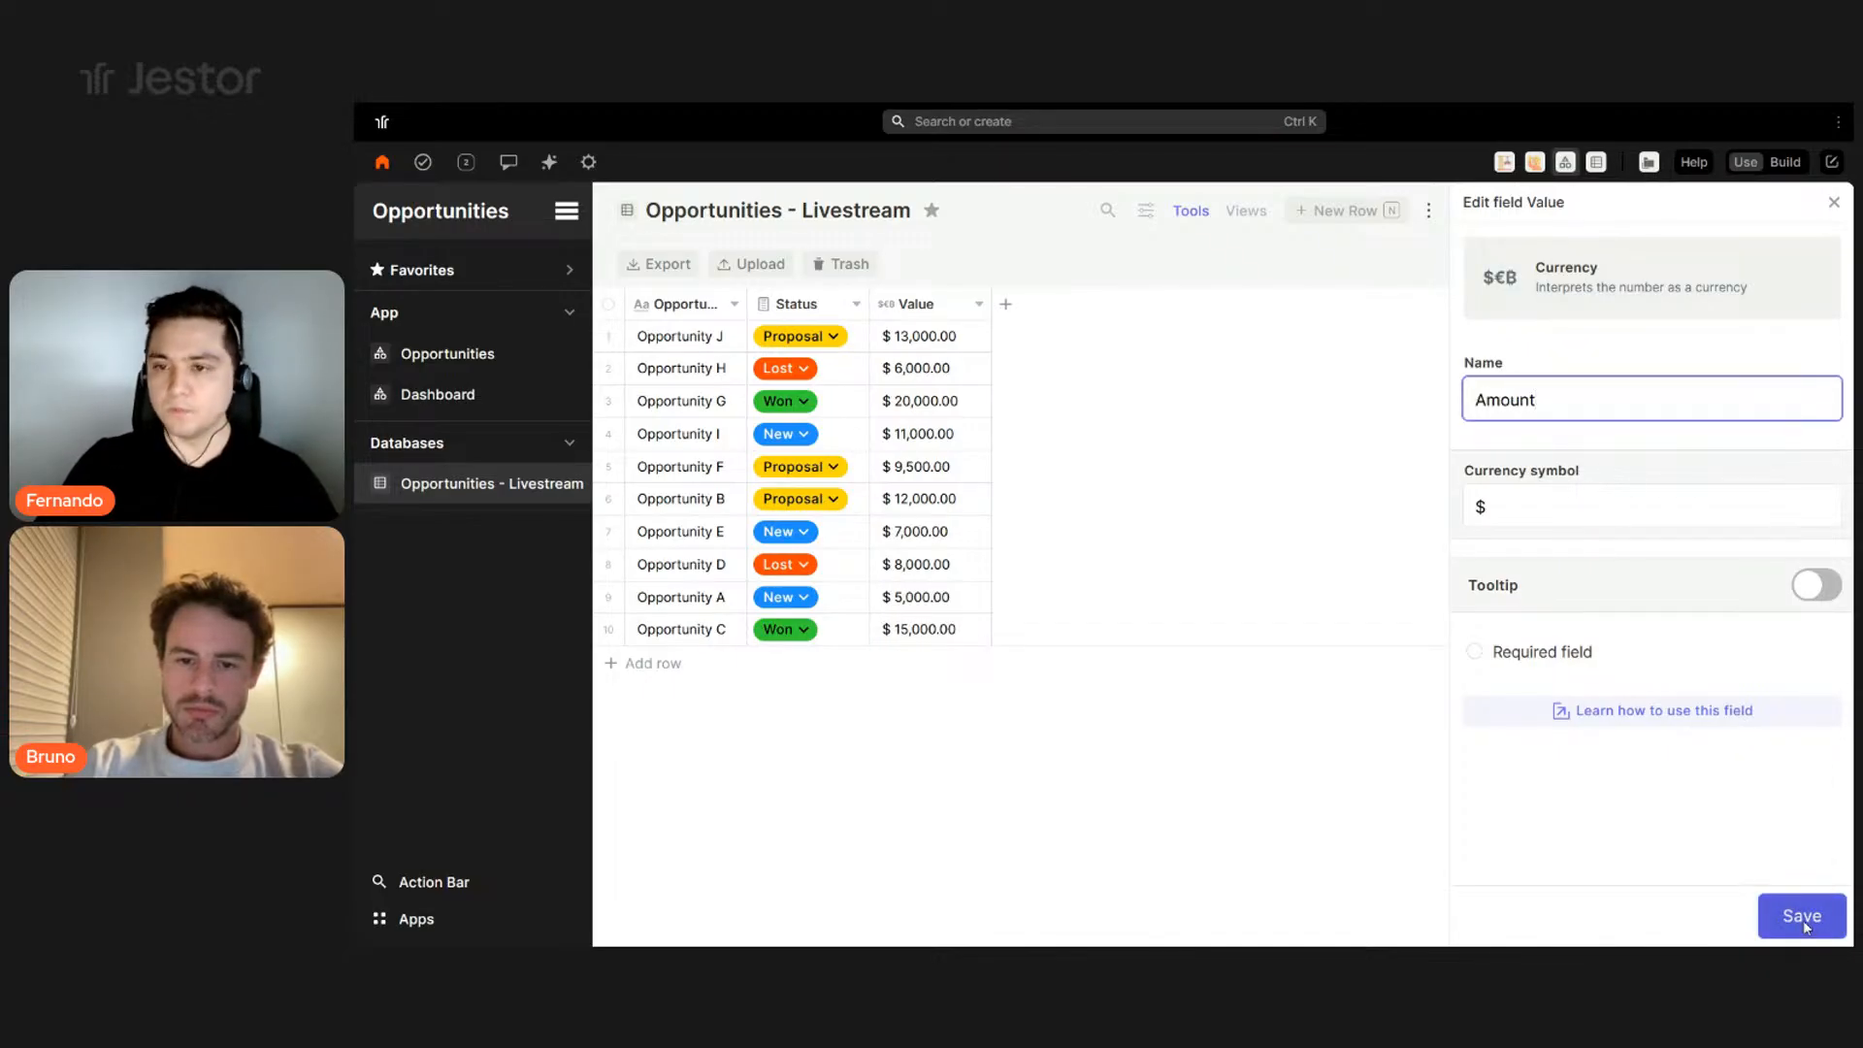
{"action": "left_click", "coordinate": [1804, 925]}
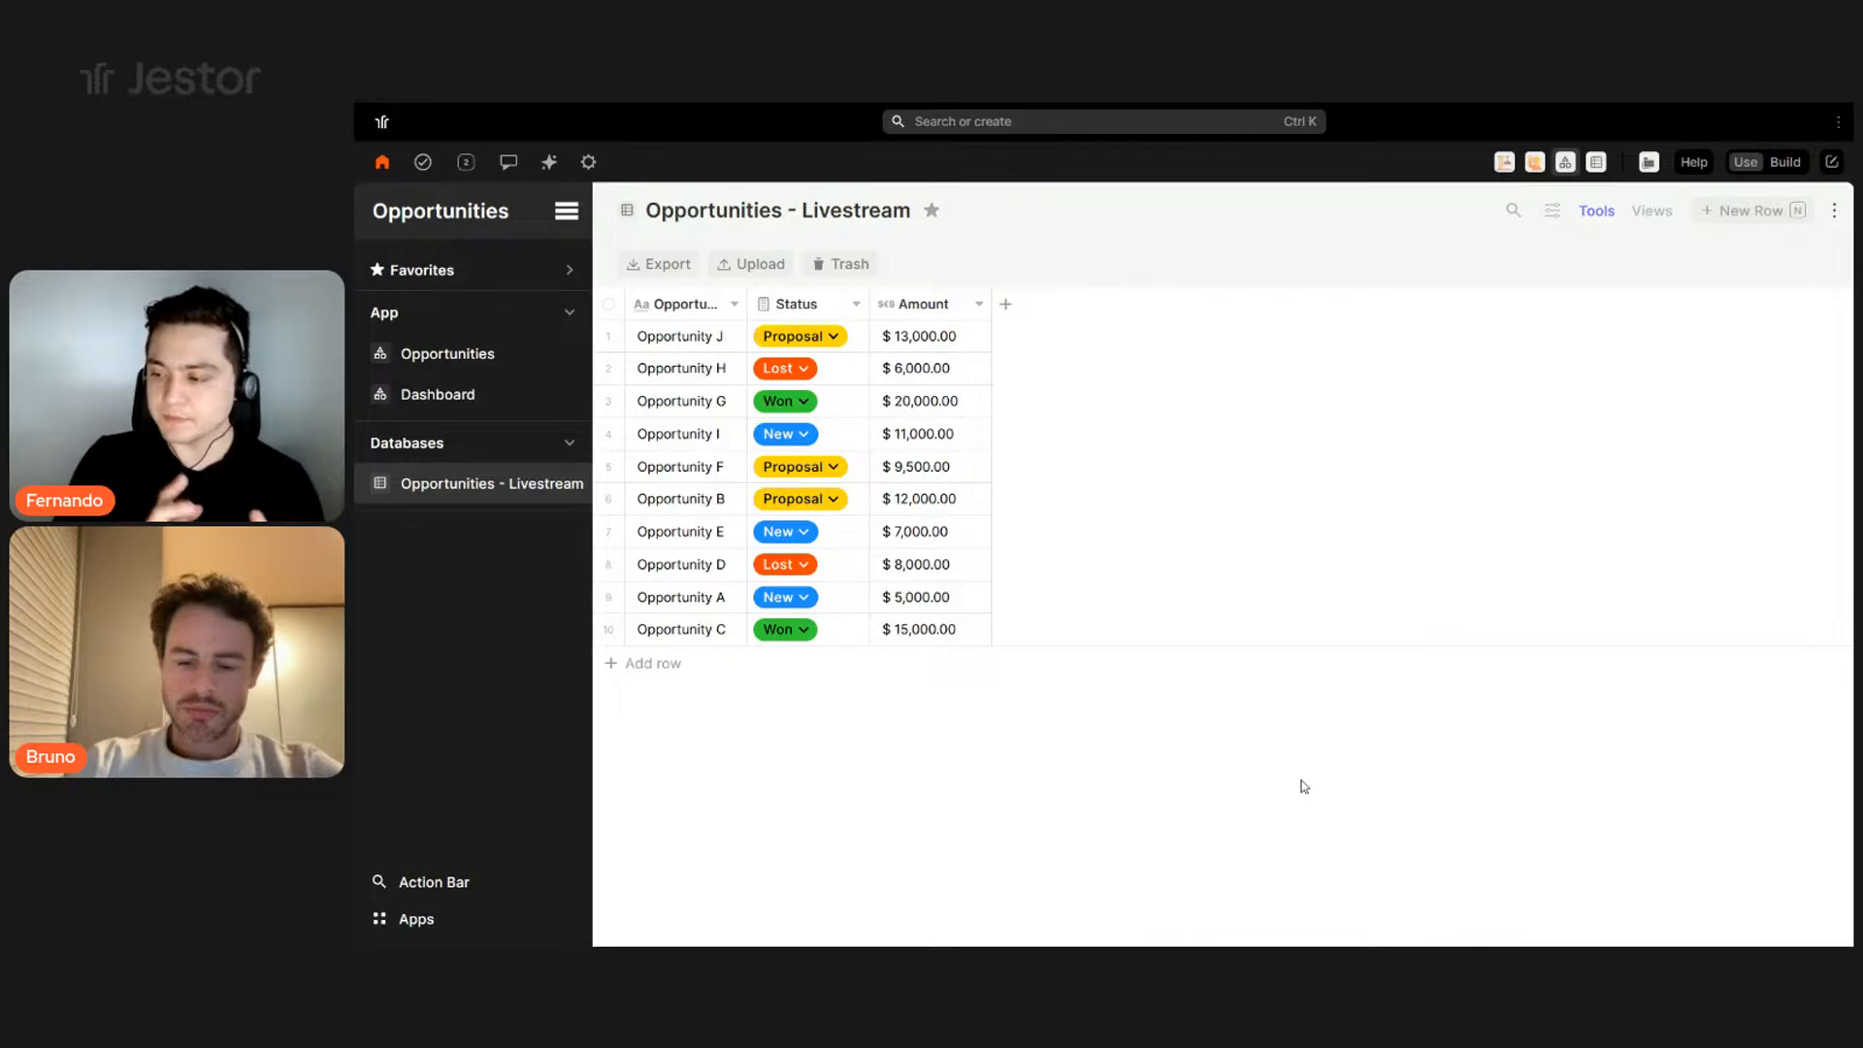
{"action": "left_click", "coordinate": [1015, 308]}
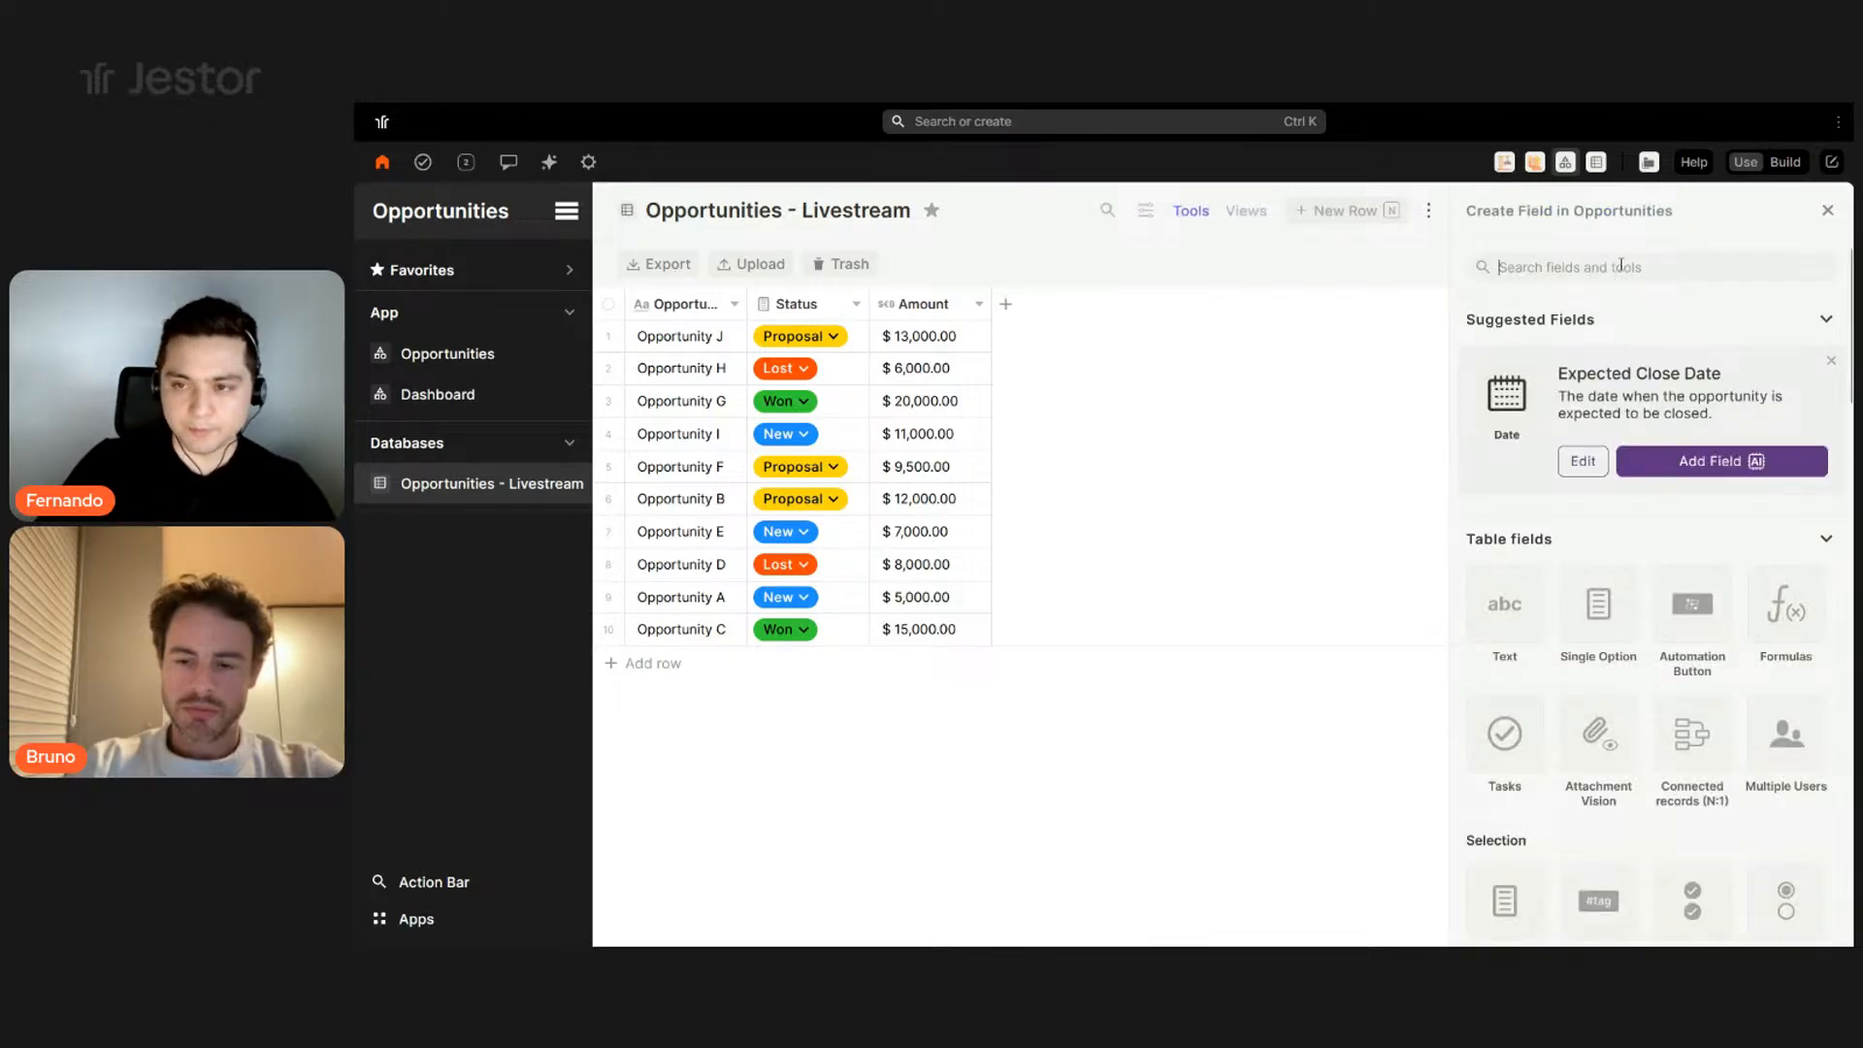
- Add a Percentage field named Probability after the Amount column
{"action": "type", "text": "p"}
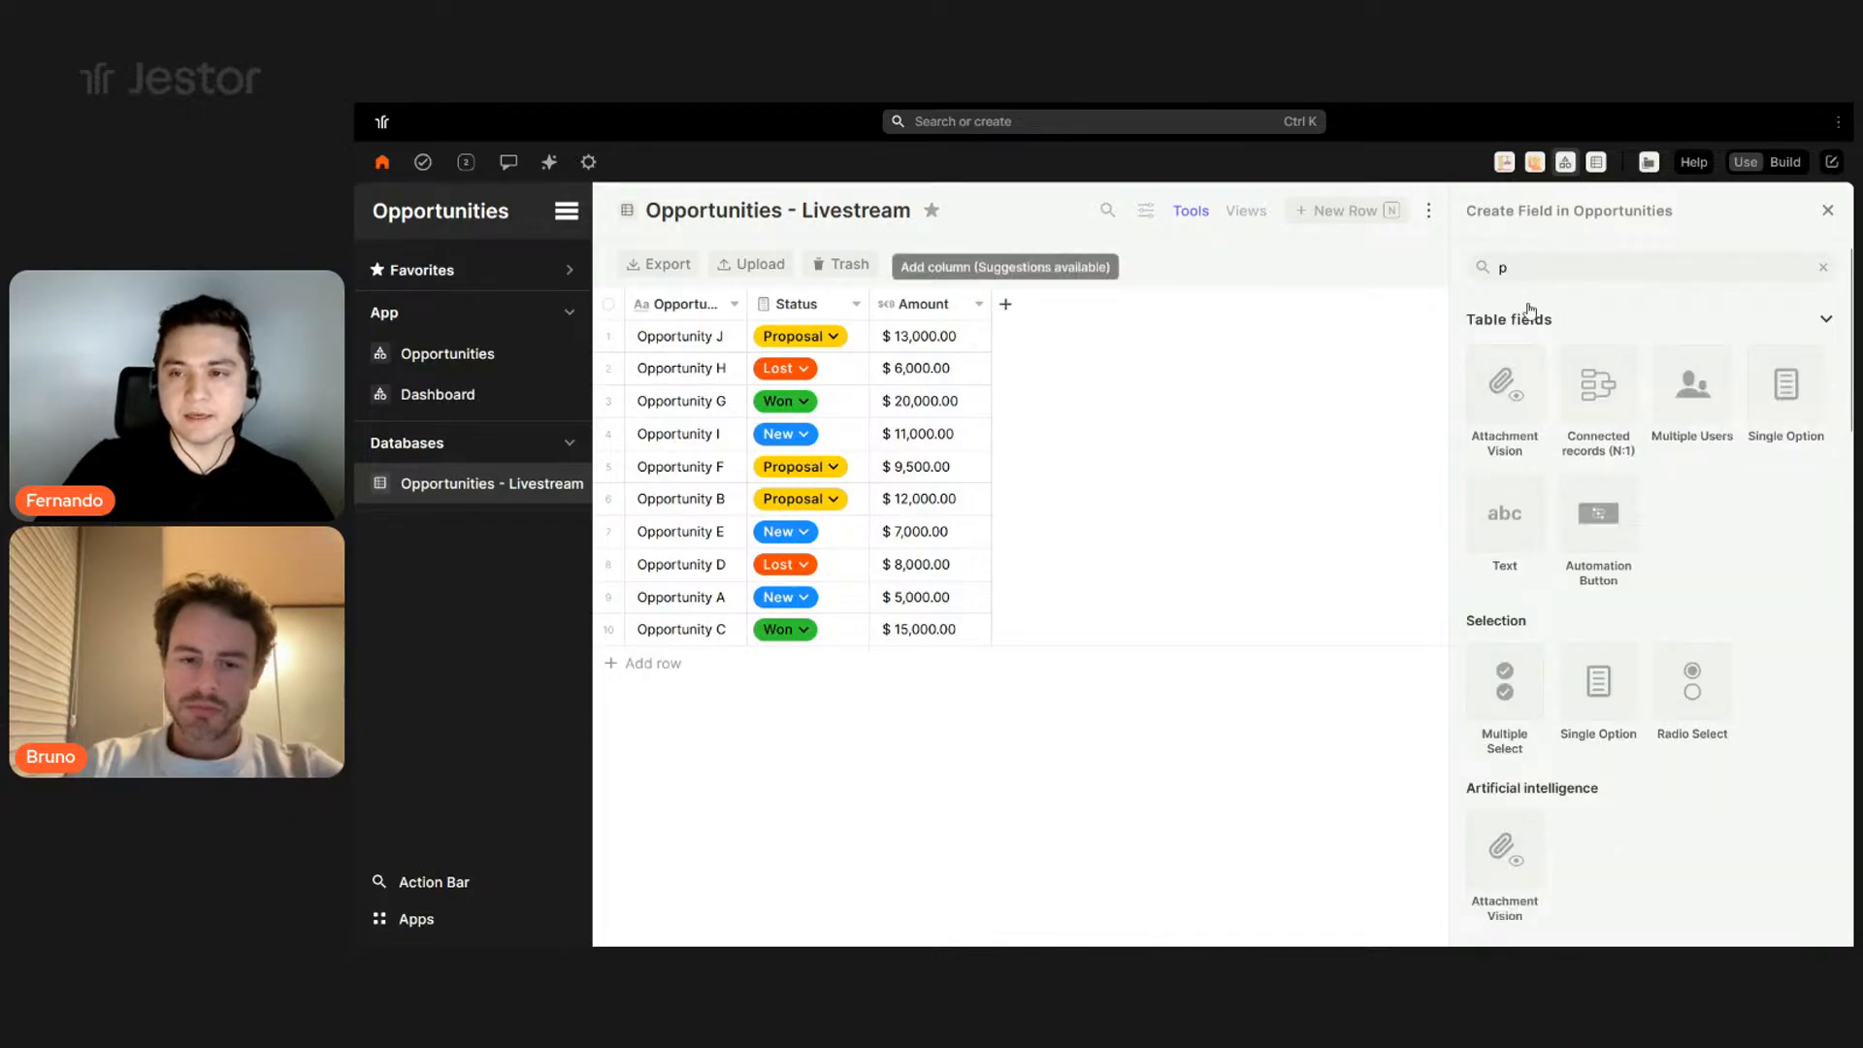
{"action": "left_click", "coordinate": [1828, 211]}
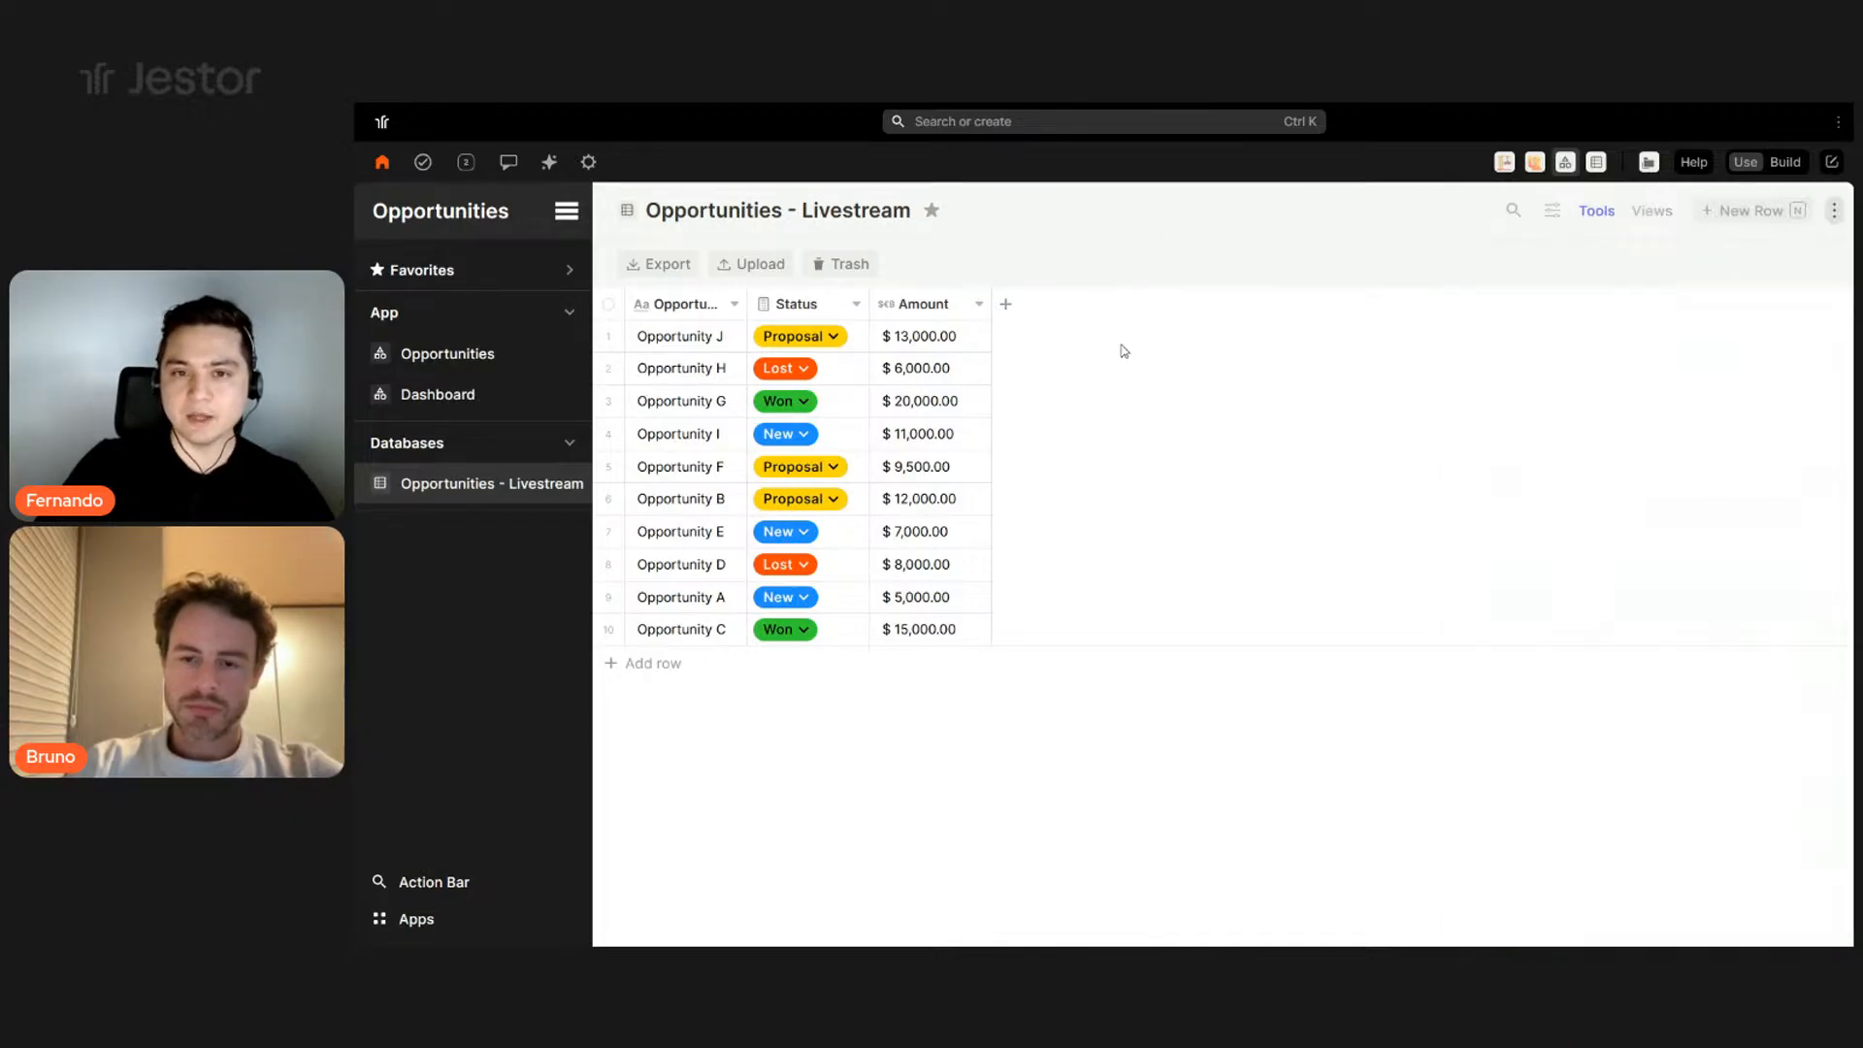
{"action": "left_click", "coordinate": [1006, 305]}
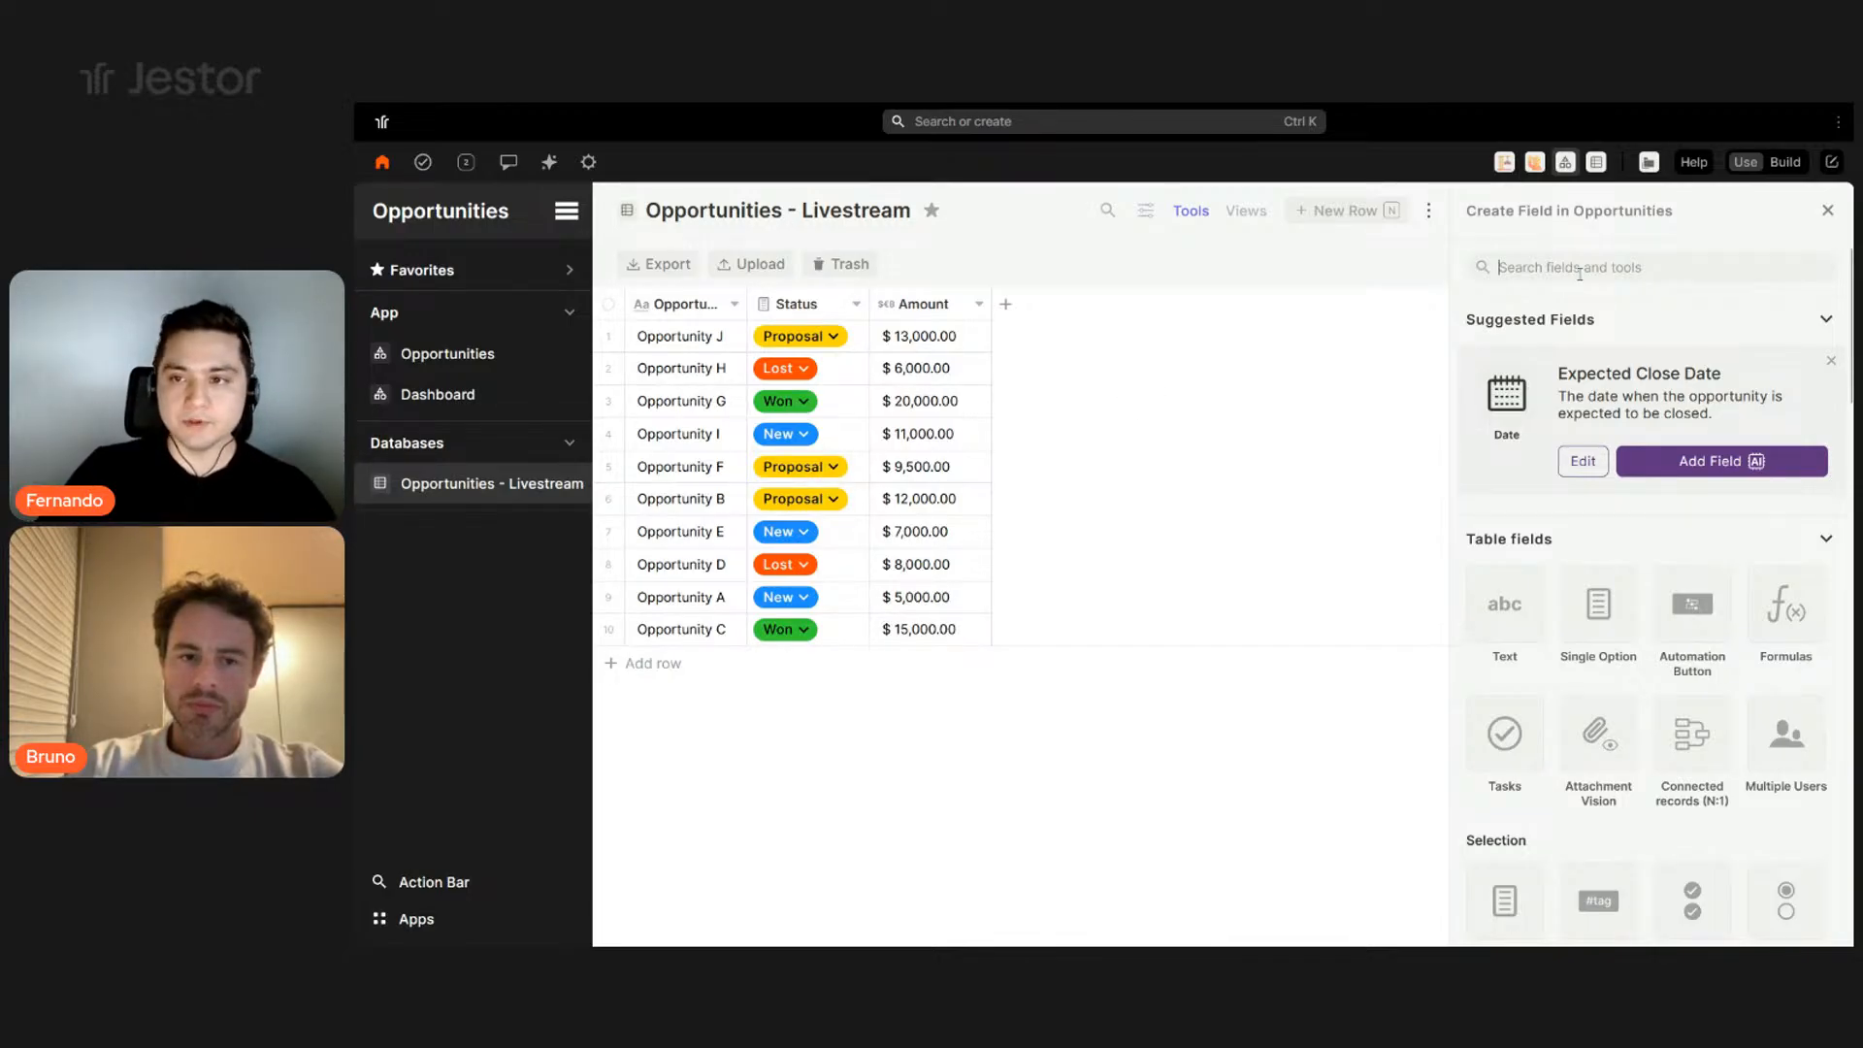
{"action": "type", "text": "per"}
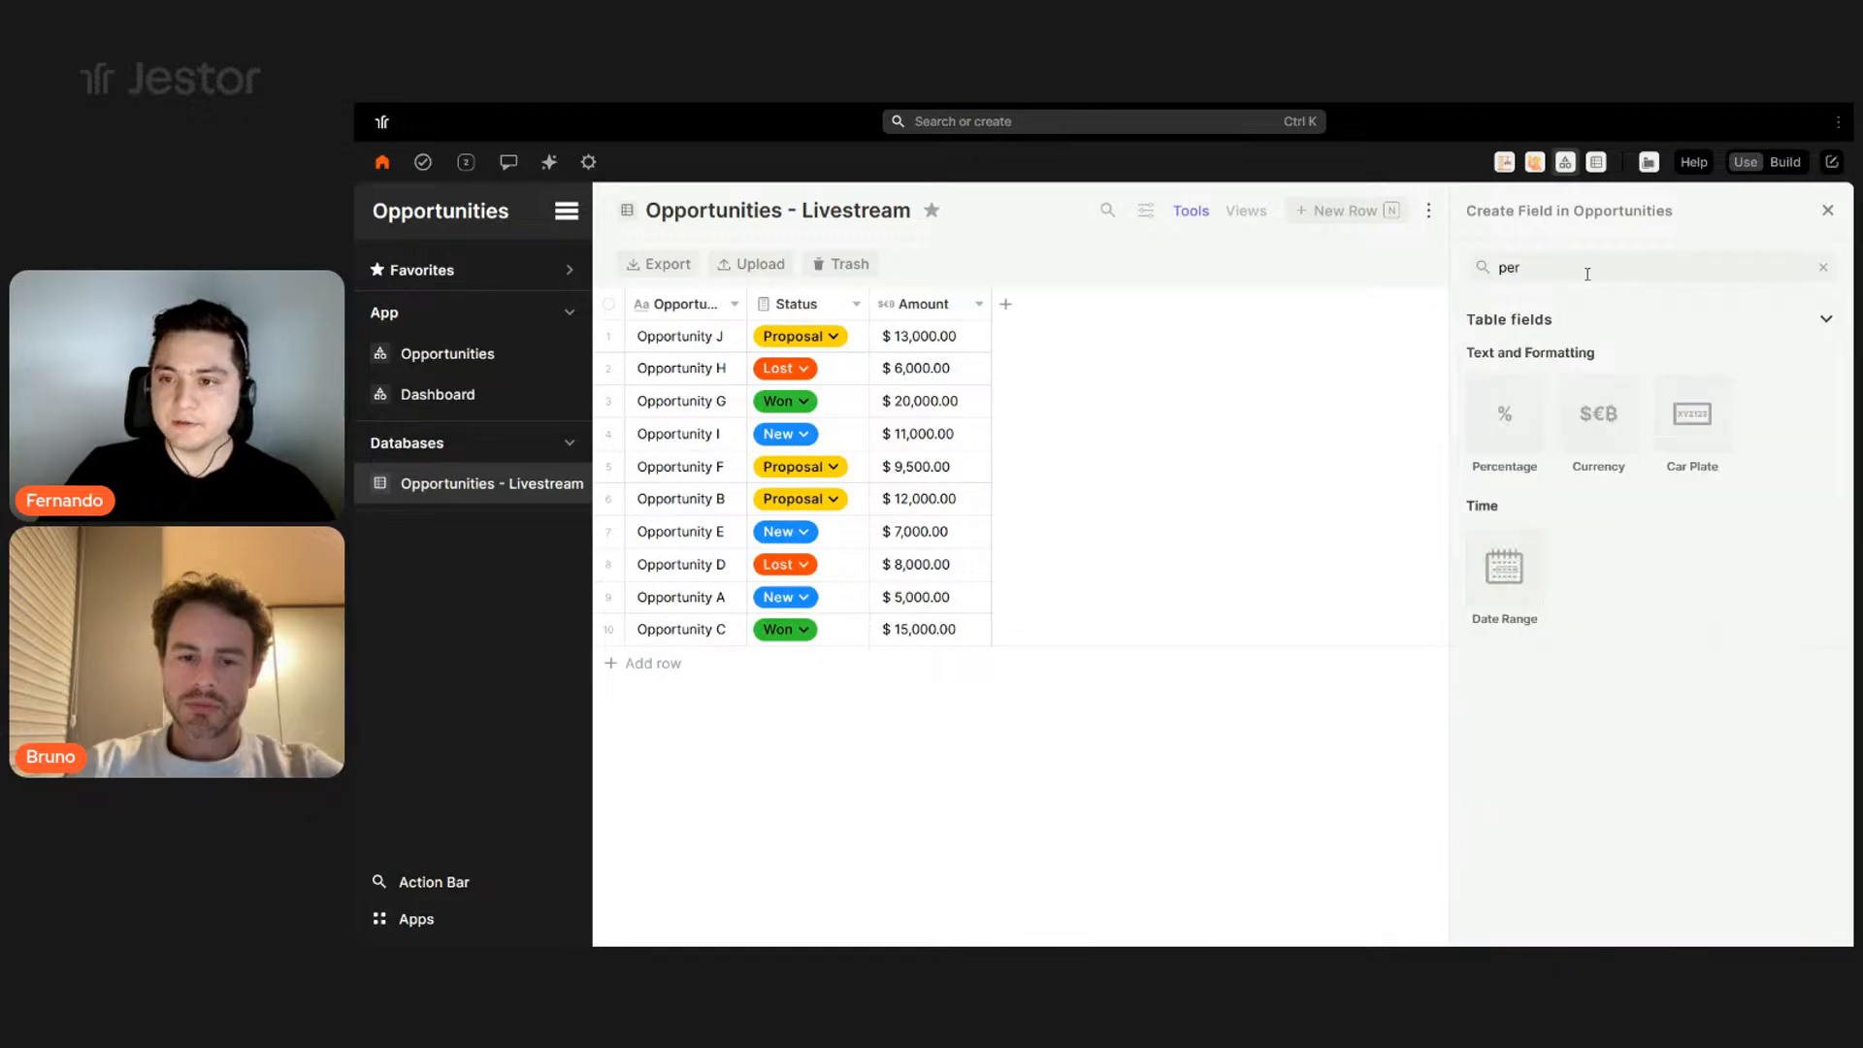
{"action": "left_click", "coordinate": [1512, 420]}
{"action": "double_click", "coordinate": [1589, 413]}
{"action": "type", "text": "Probability"}
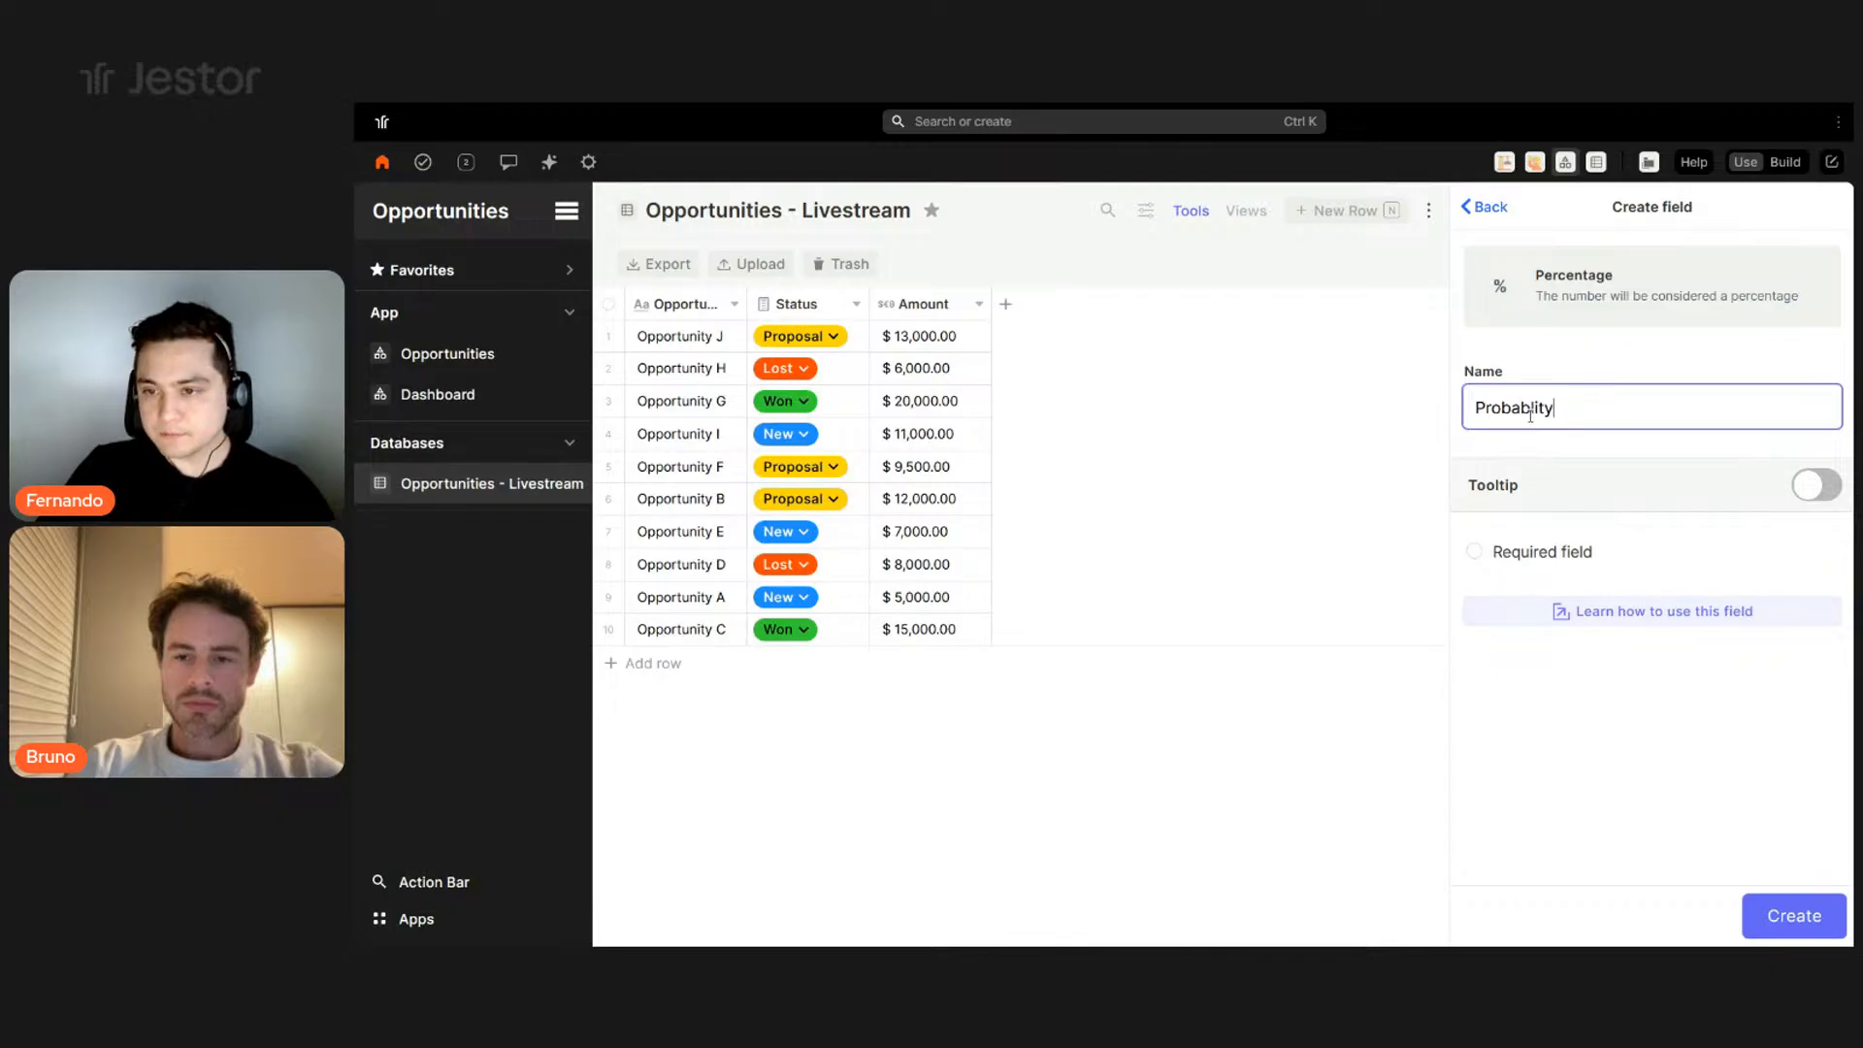
{"action": "type", "text": "i"}
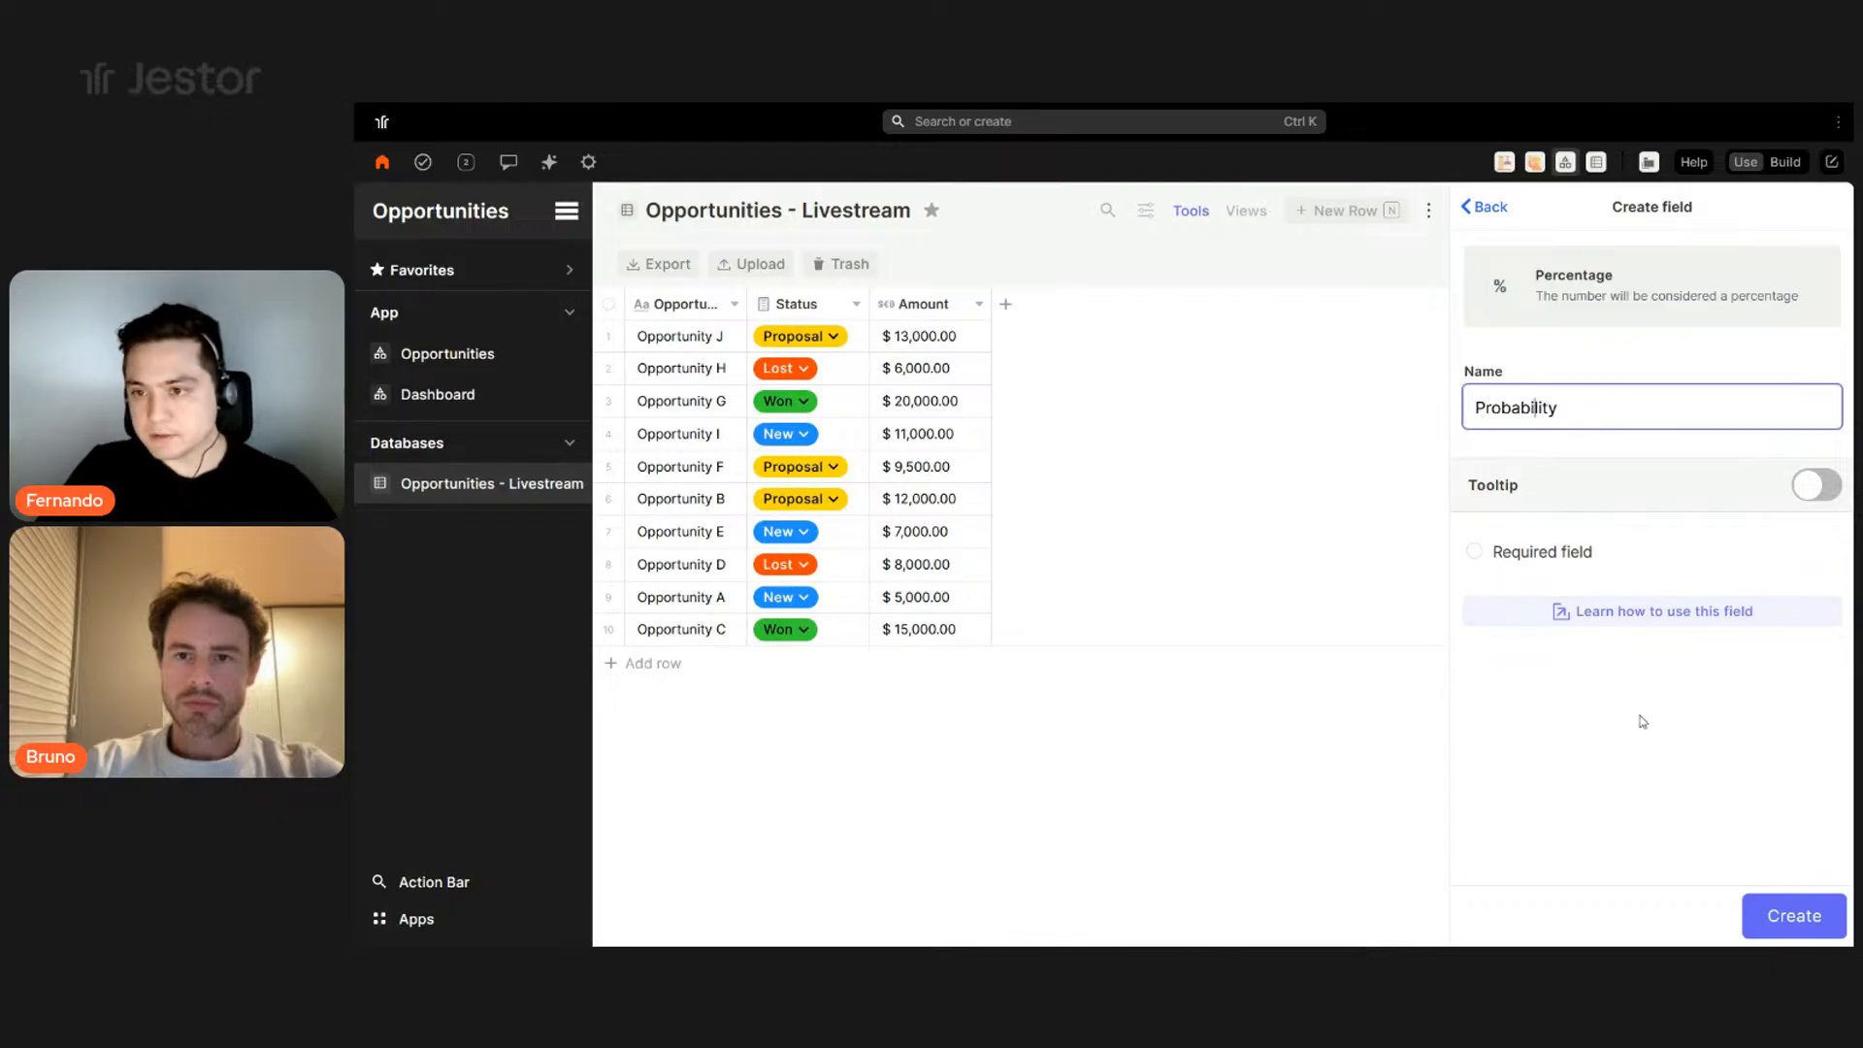
{"action": "left_click", "coordinate": [1760, 920]}
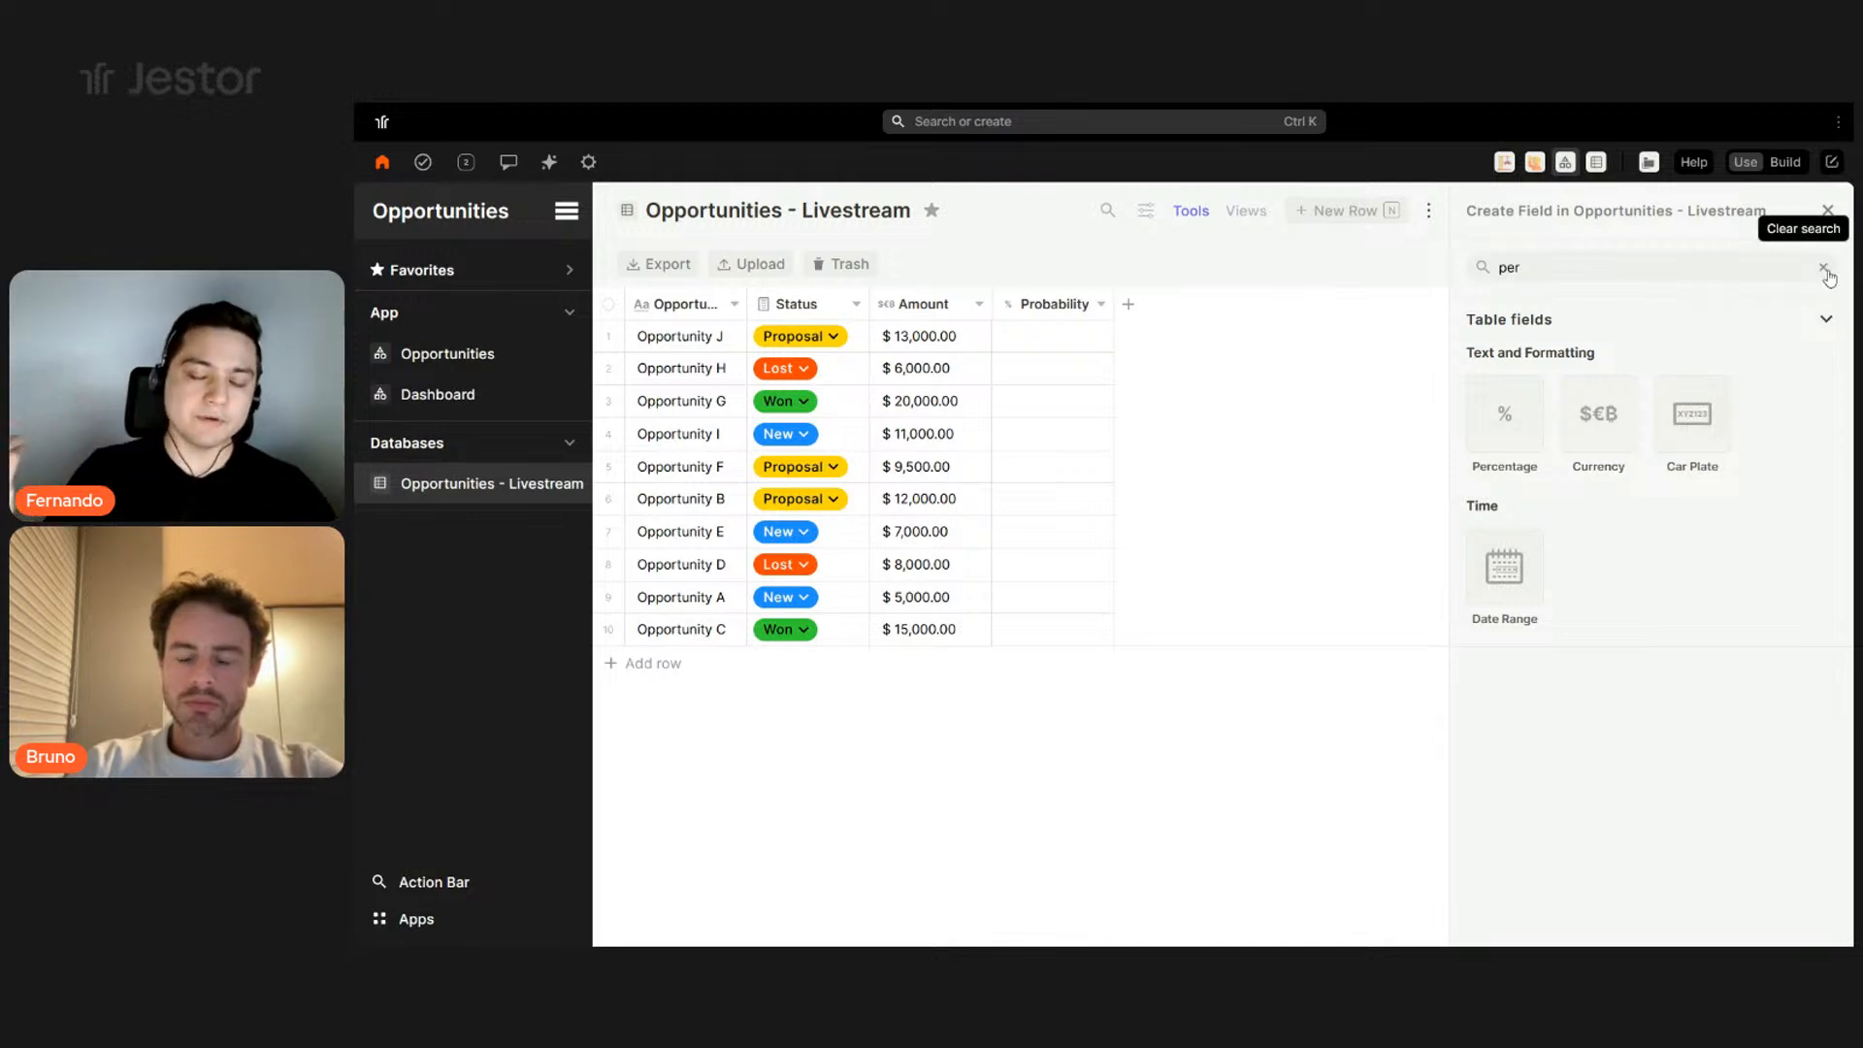
{"action": "double_click", "coordinate": [1633, 260]}
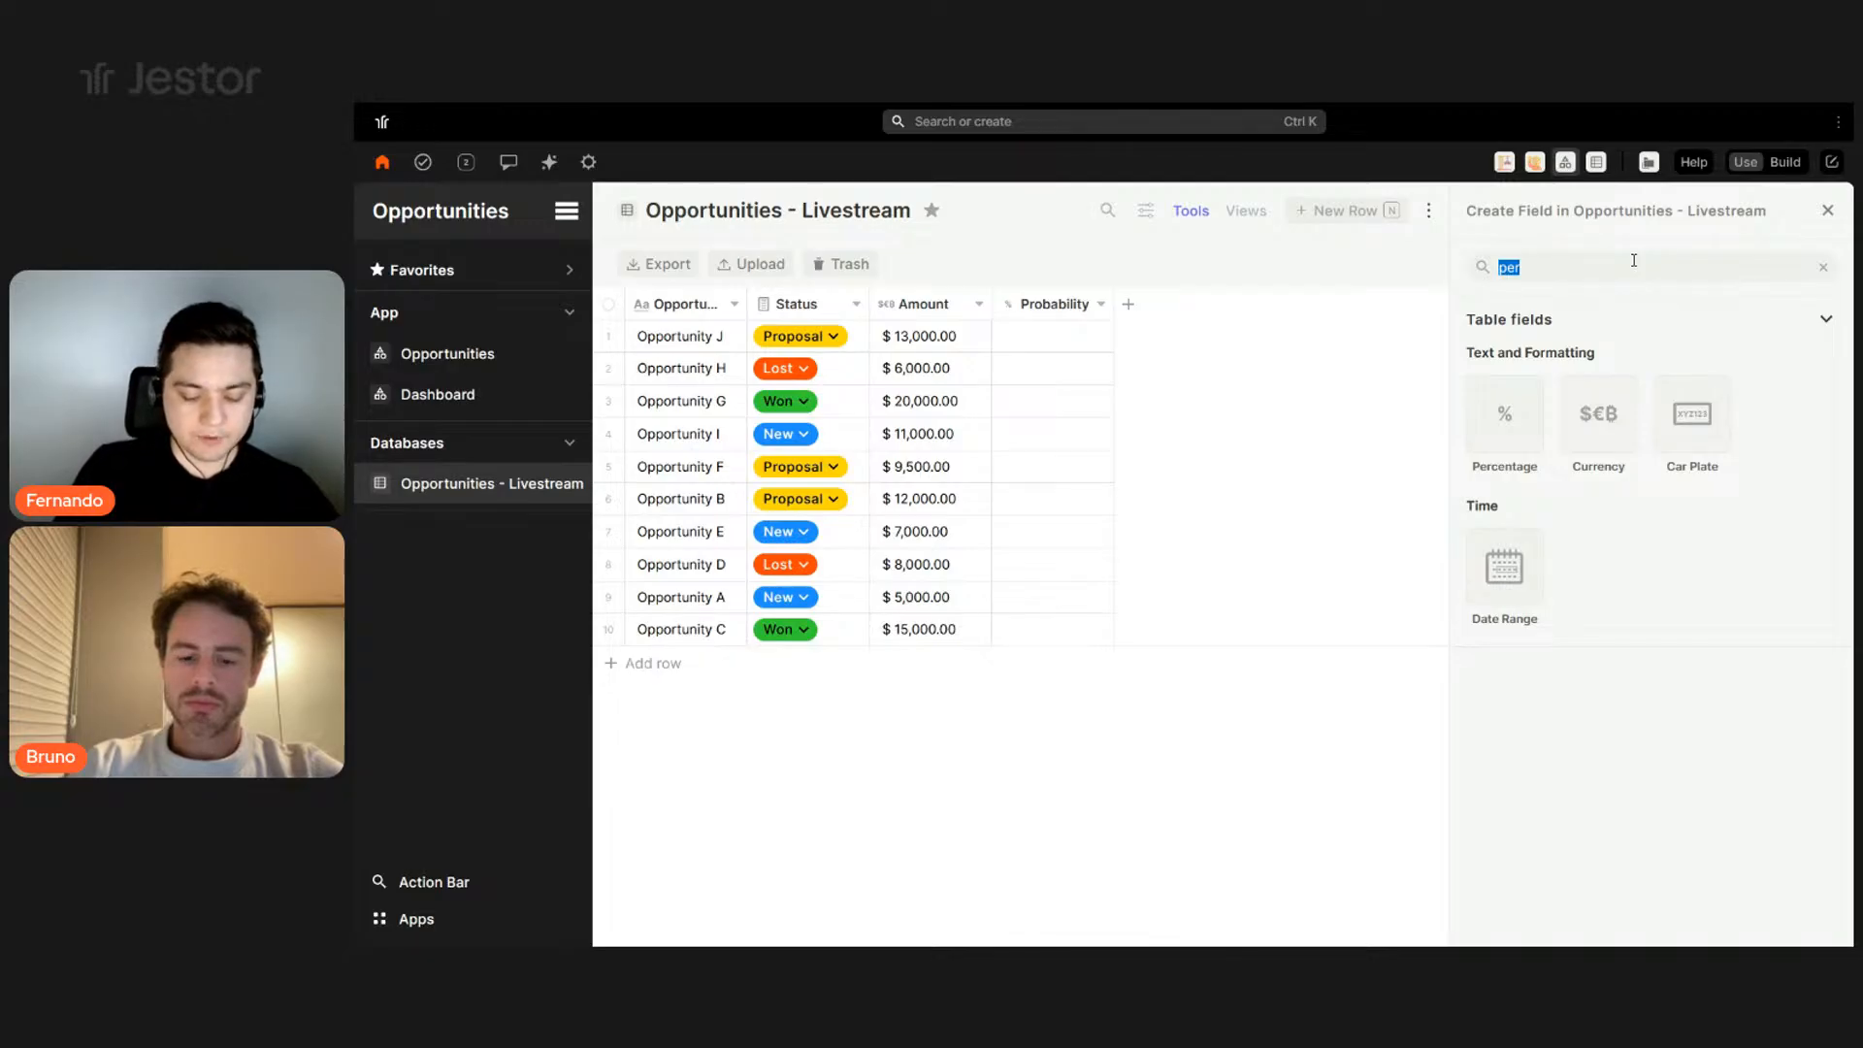
{"action": "type", "text": "use"}
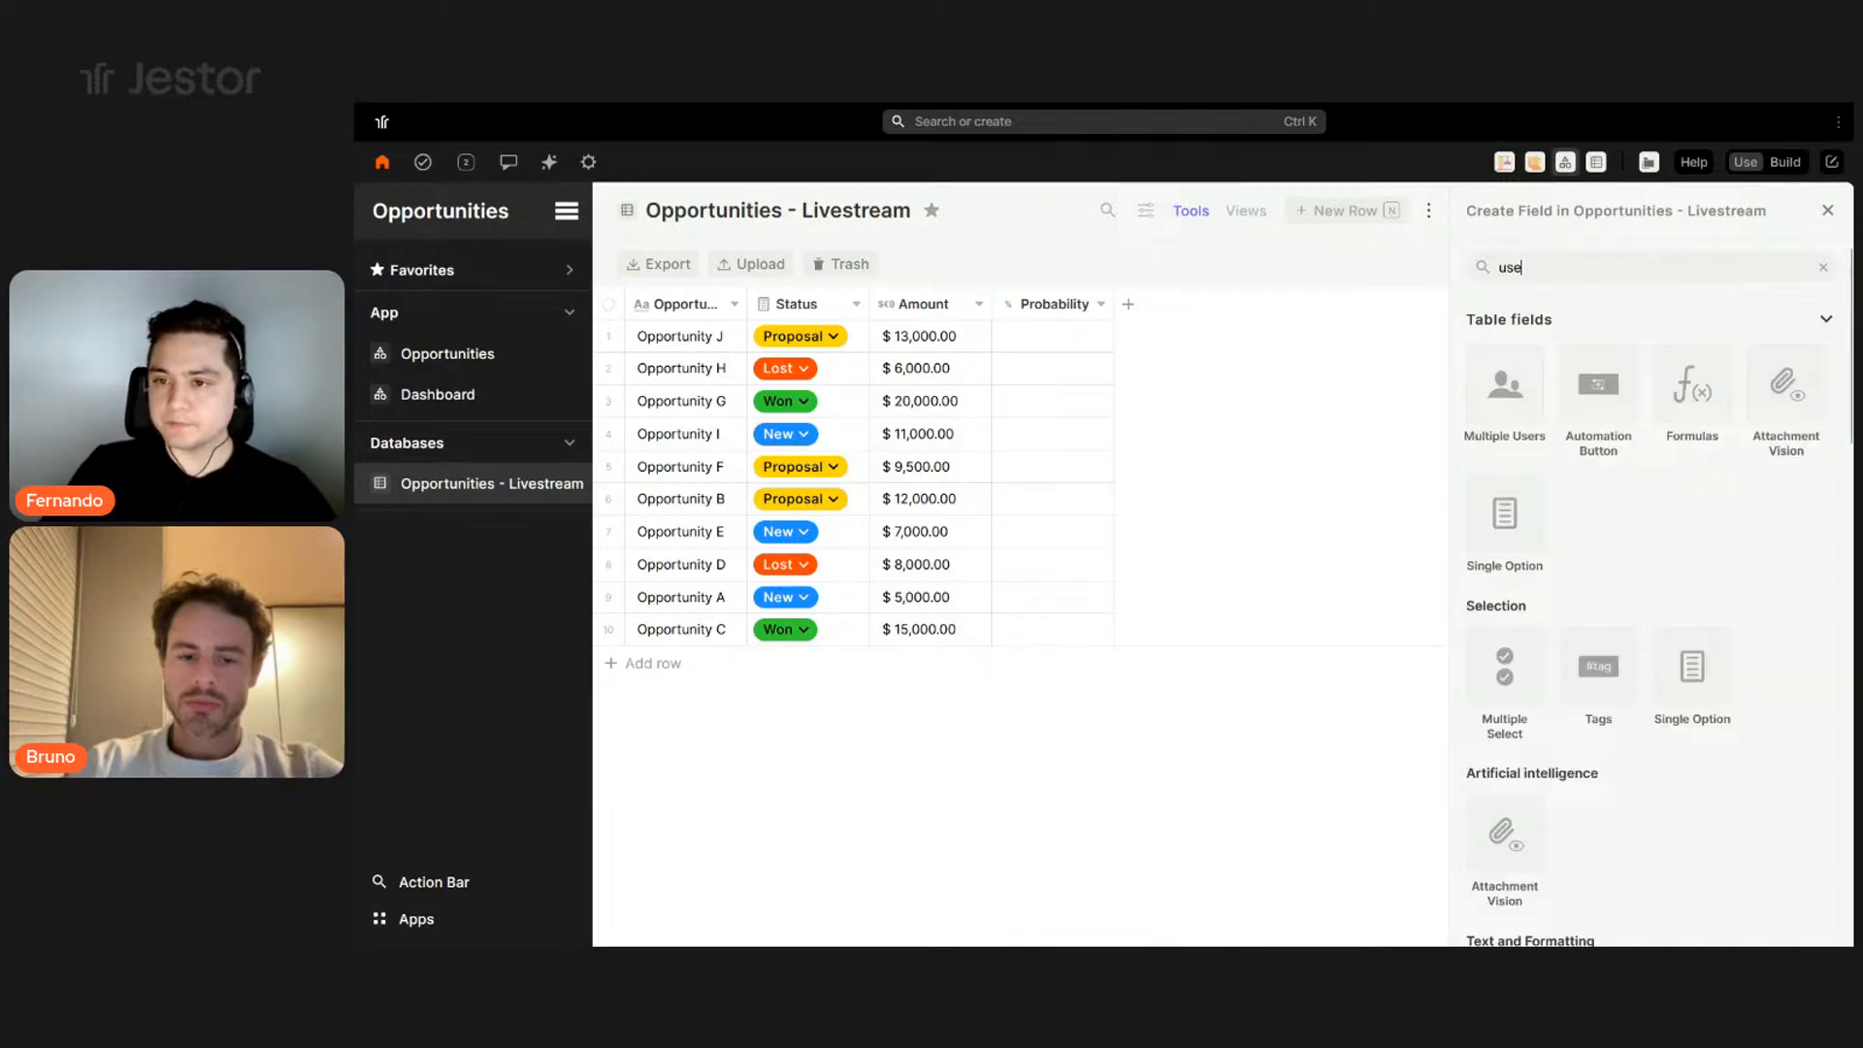
- Create a Multiple Users field named Owners after Probability
{"action": "left_click", "coordinate": [1537, 383]}
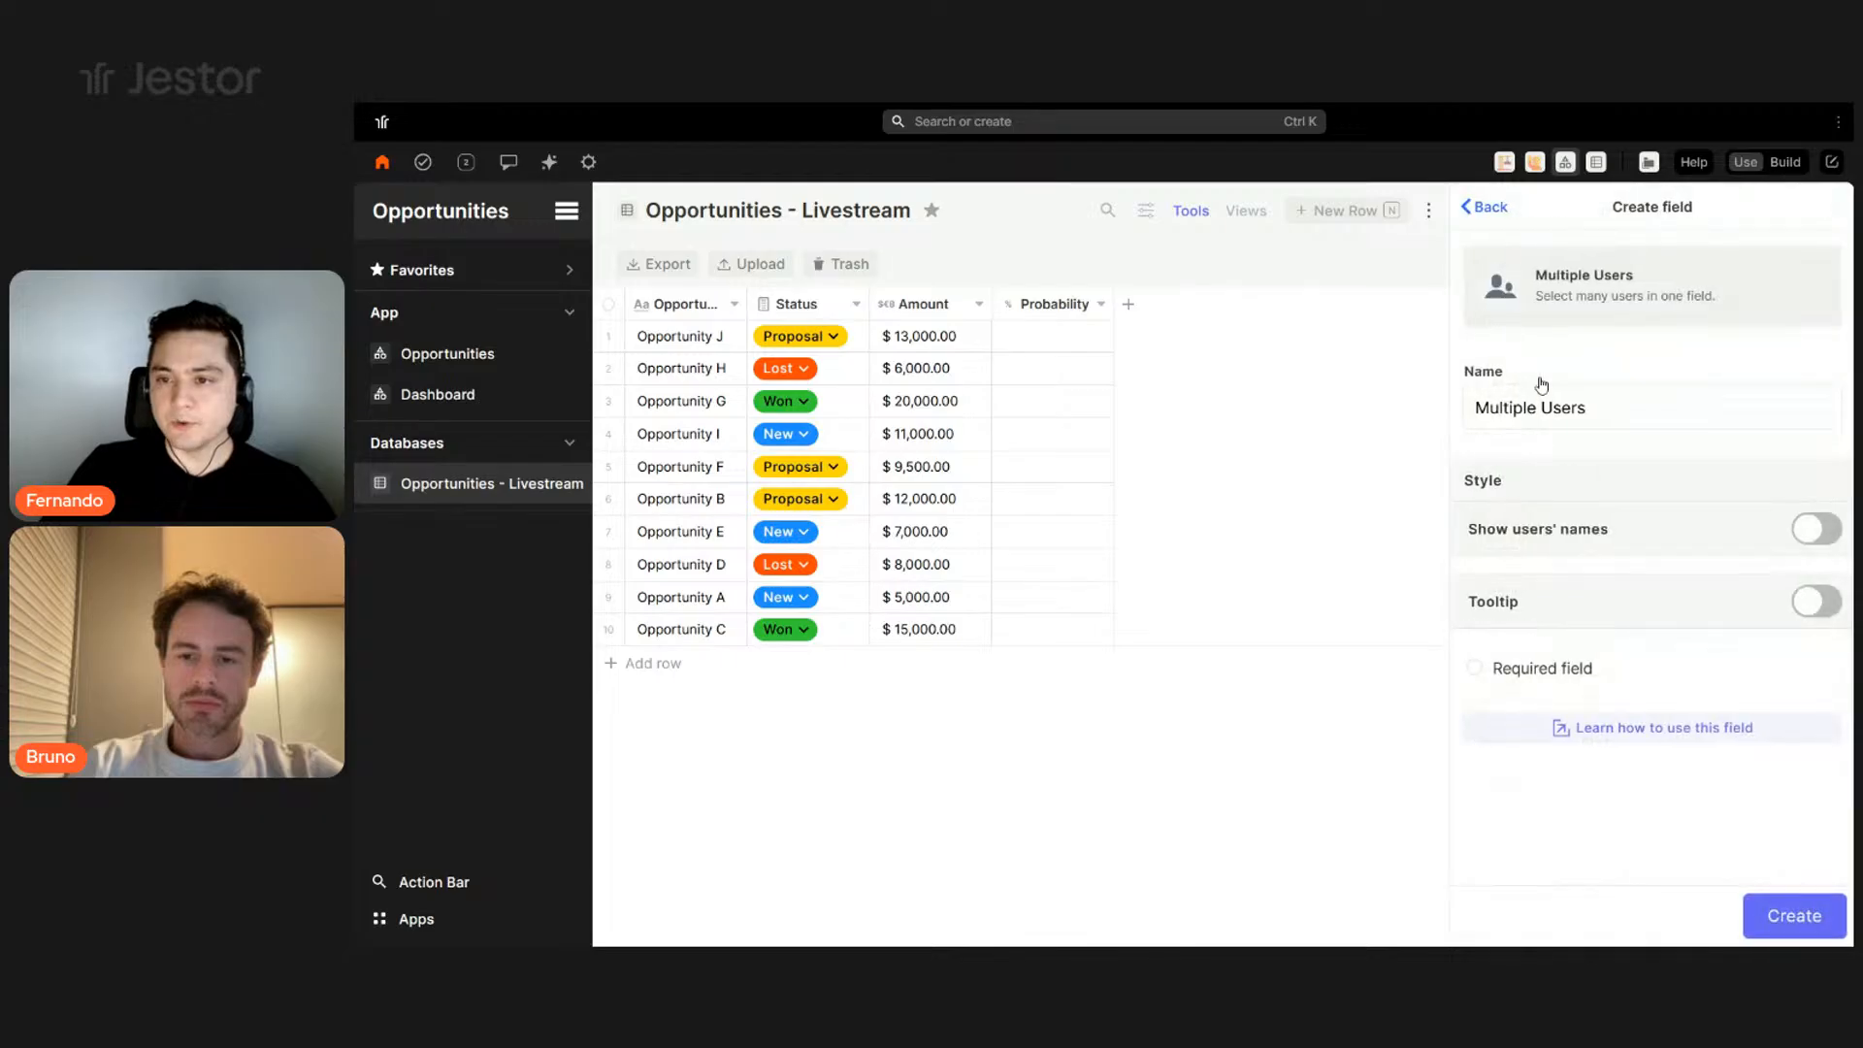
{"action": "triple_click", "coordinate": [1578, 402]}
{"action": "type", "text": "O"}
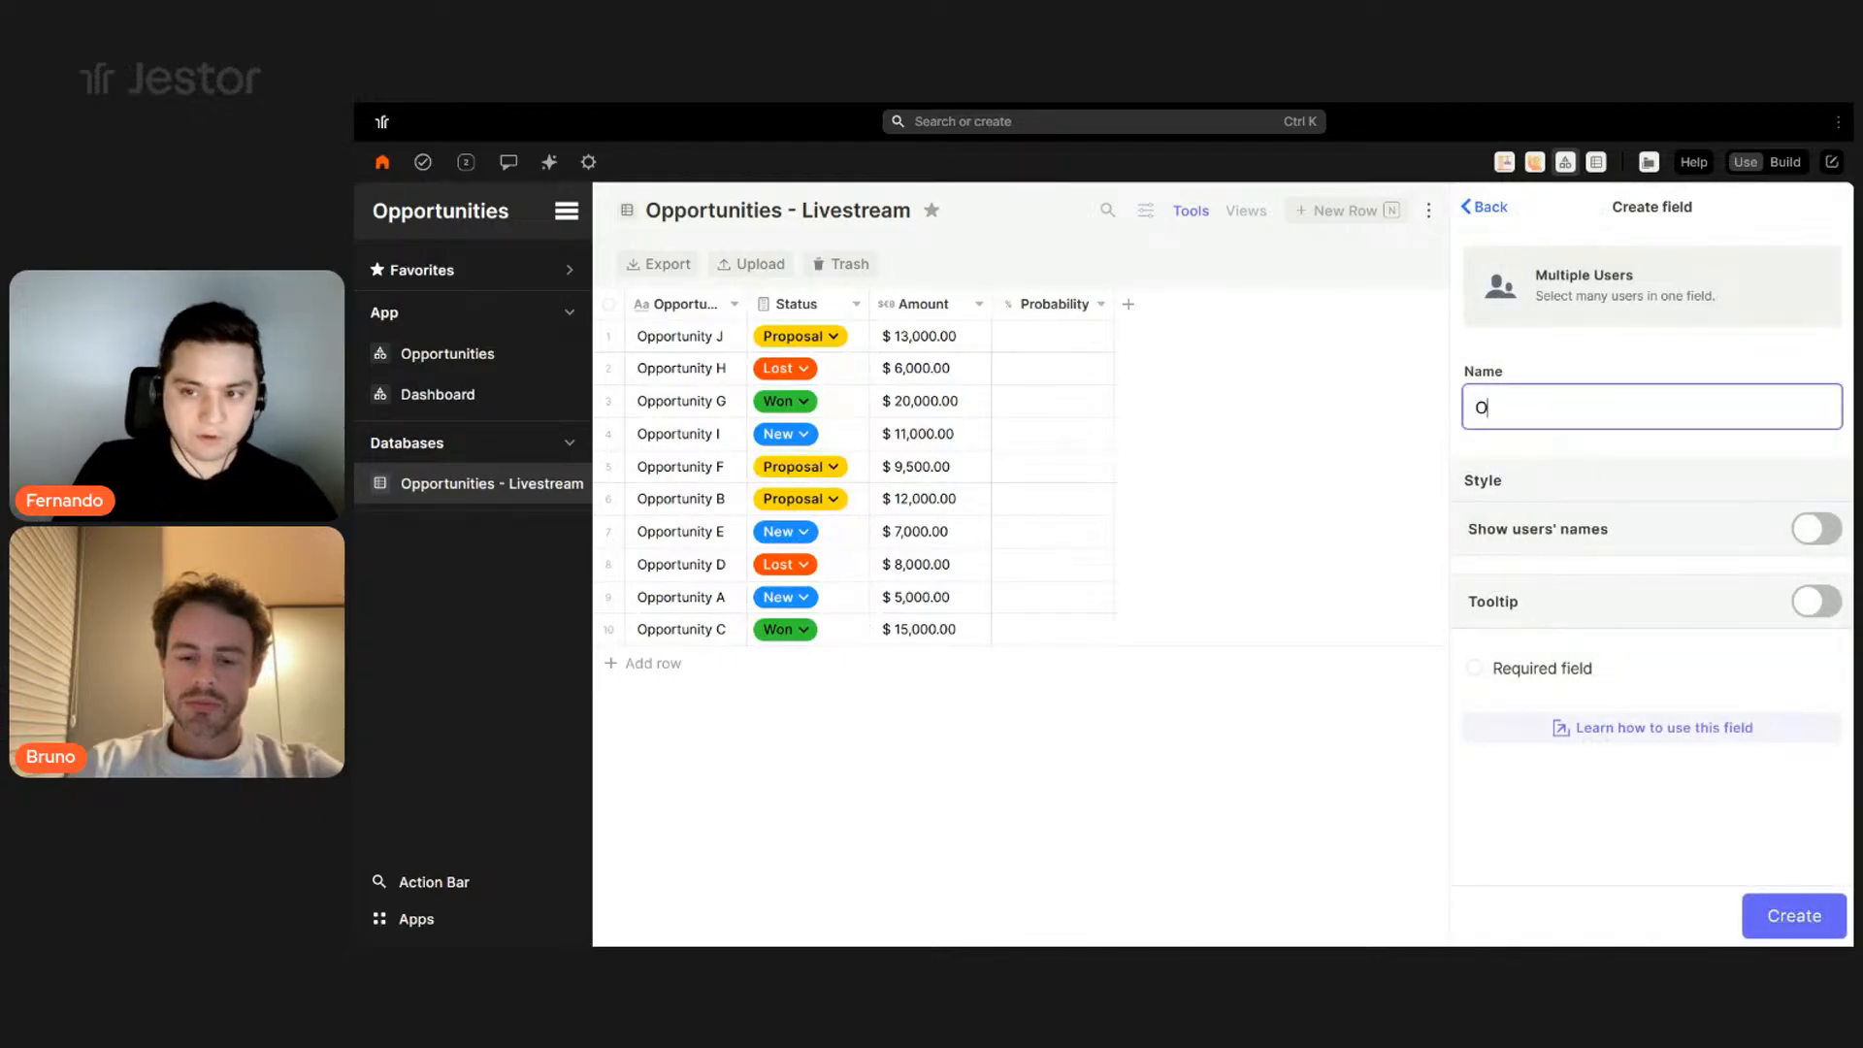
{"action": "type", "text": "wners"}
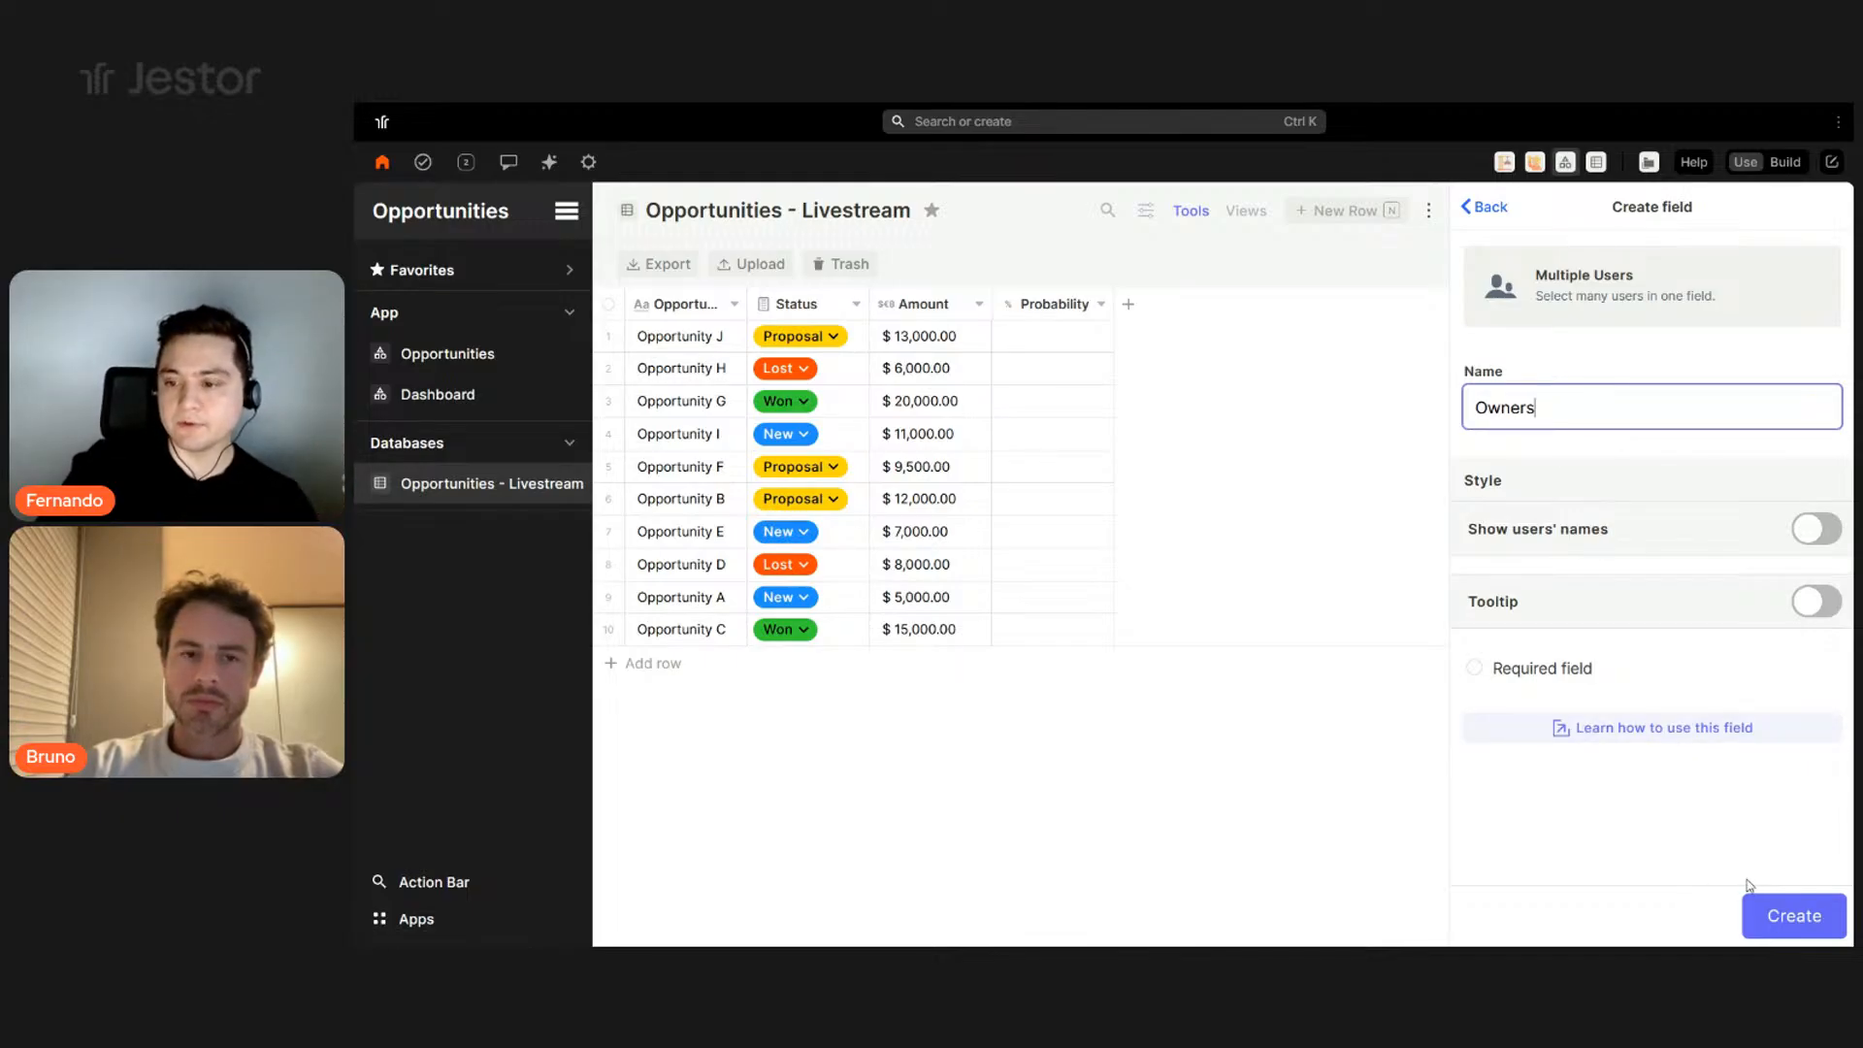
{"action": "left_click", "coordinate": [1771, 916]}
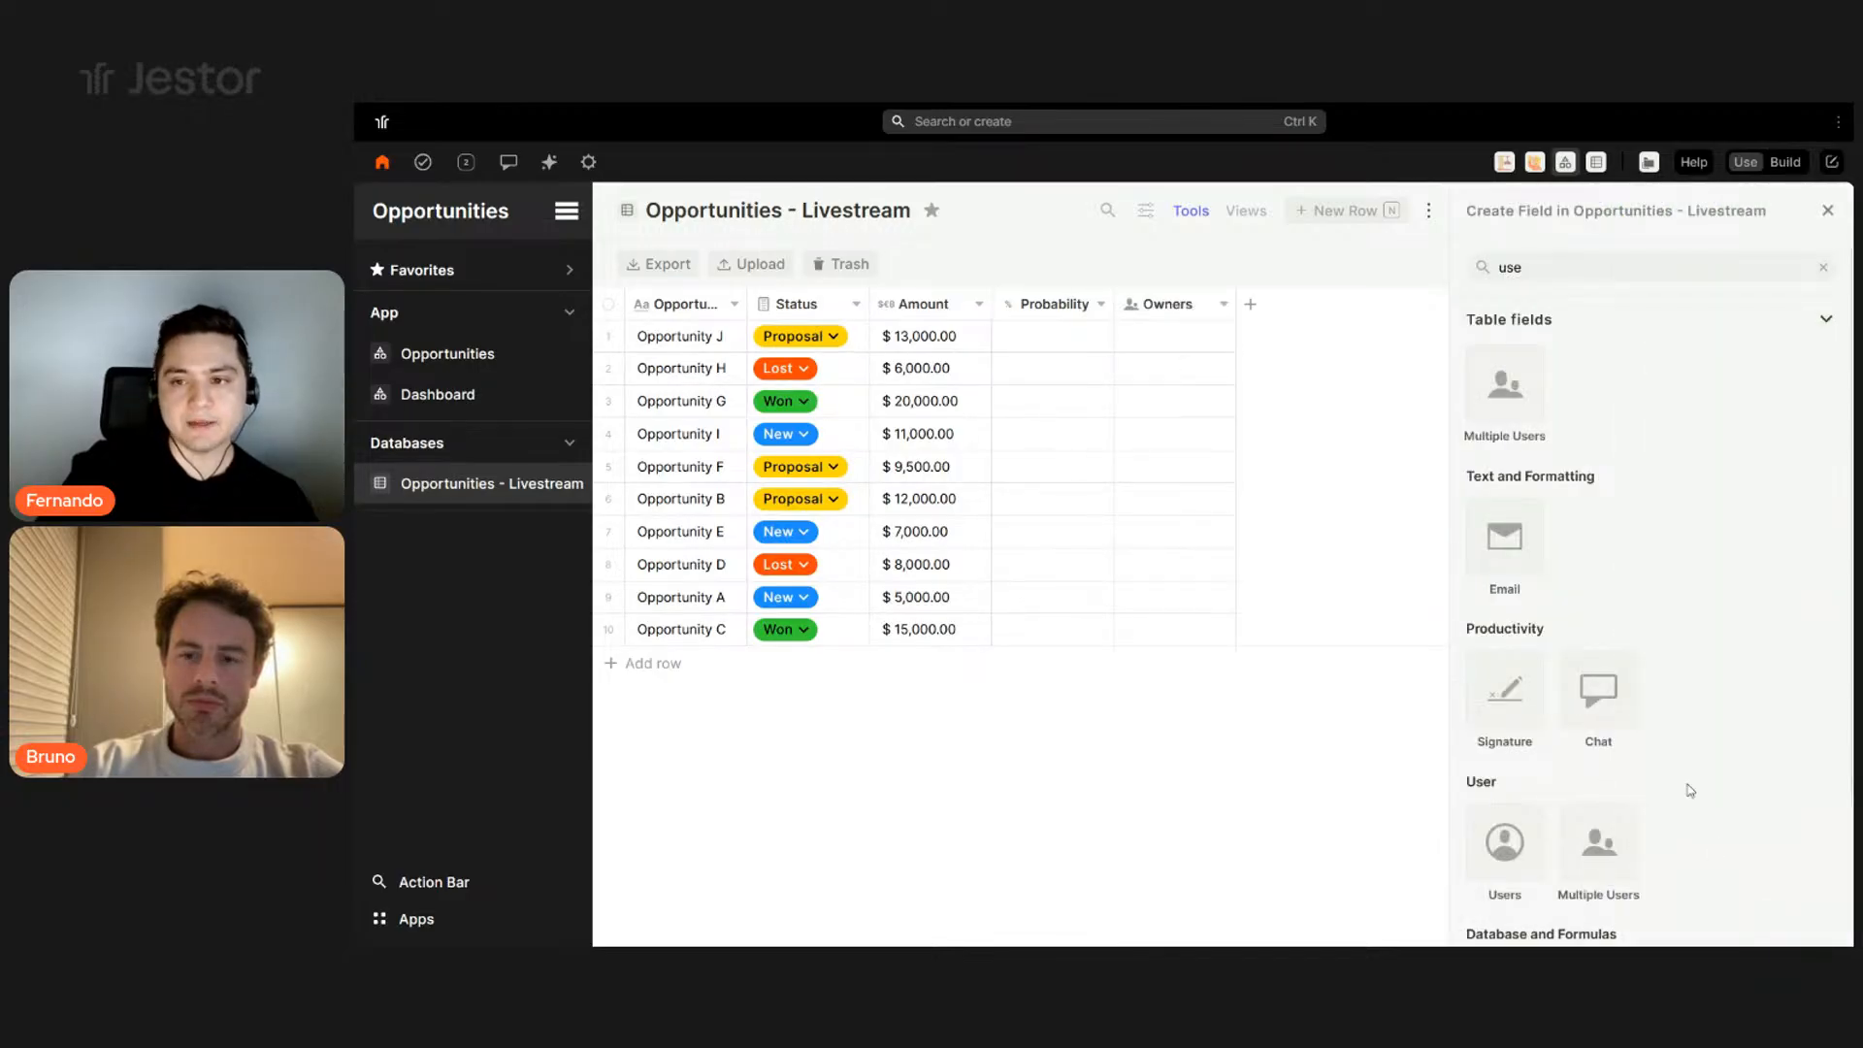
- Create an Attachment field named Attachments with image size set to Small
{"action": "double_click", "coordinate": [1591, 266]}
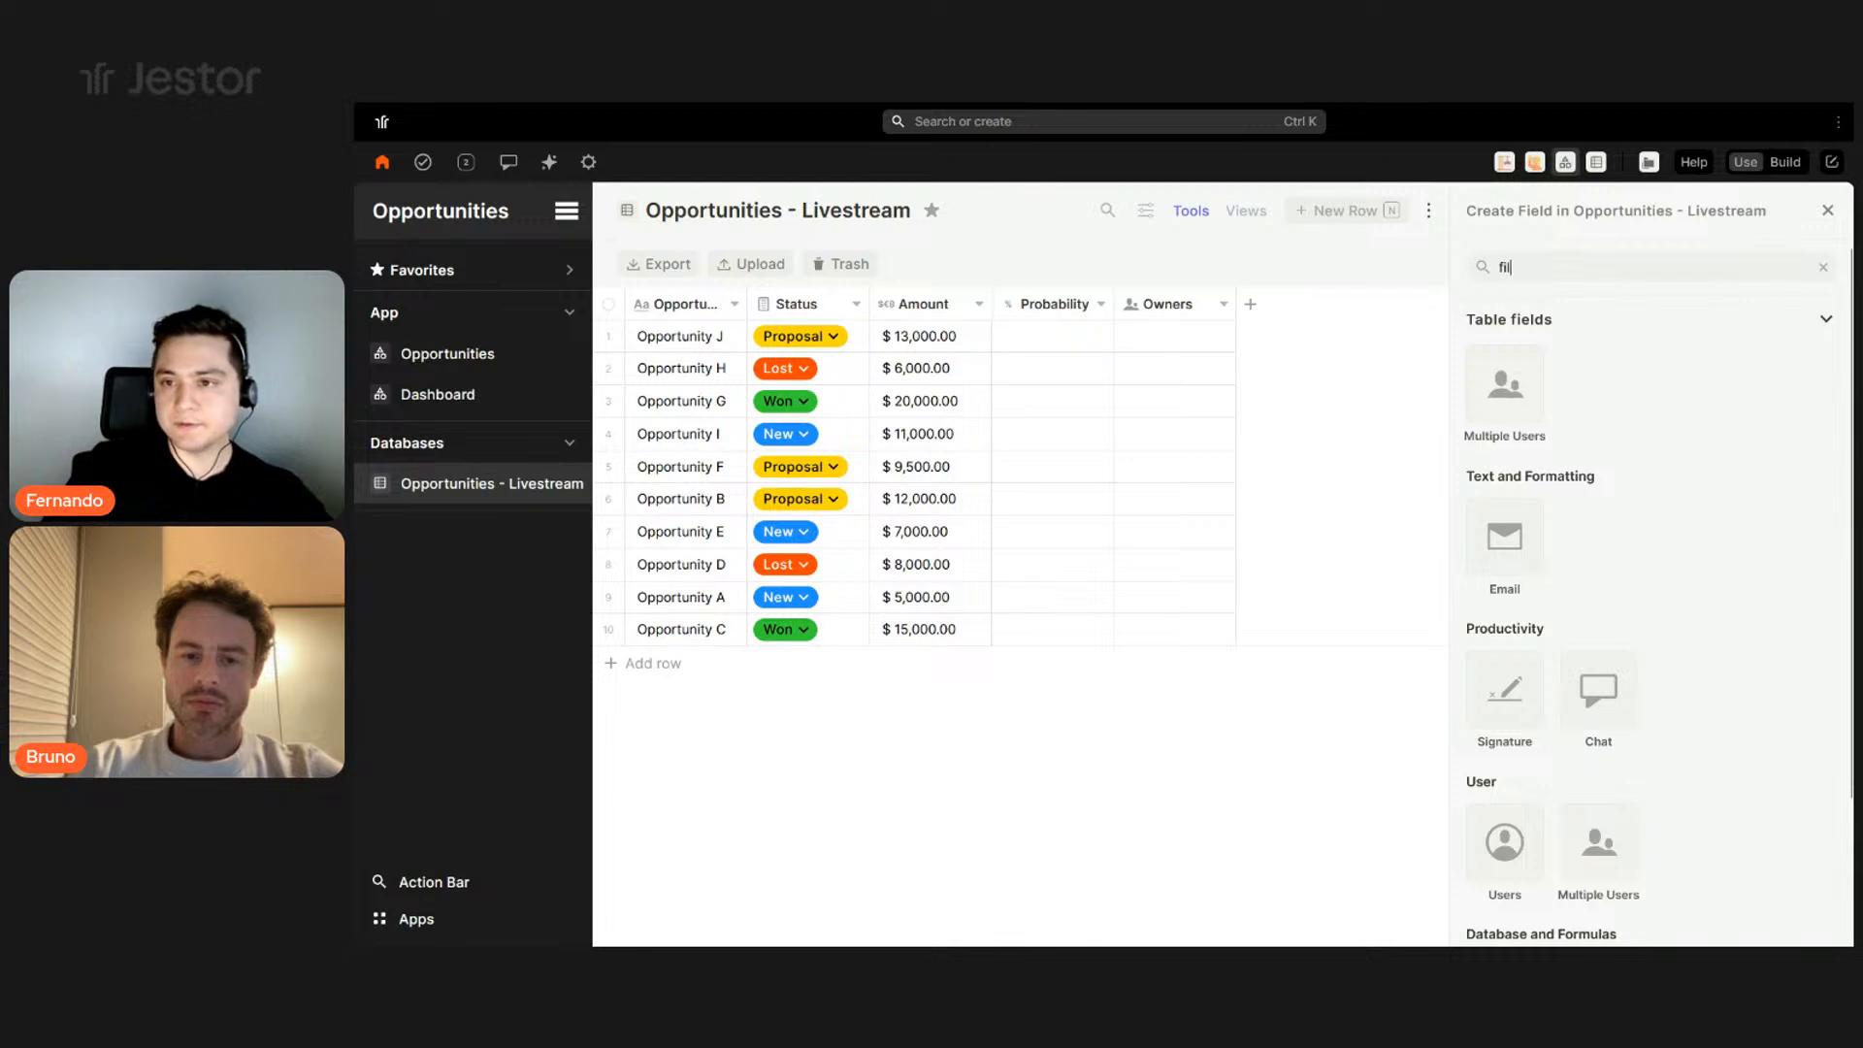
{"action": "left_click", "coordinate": [1512, 400]}
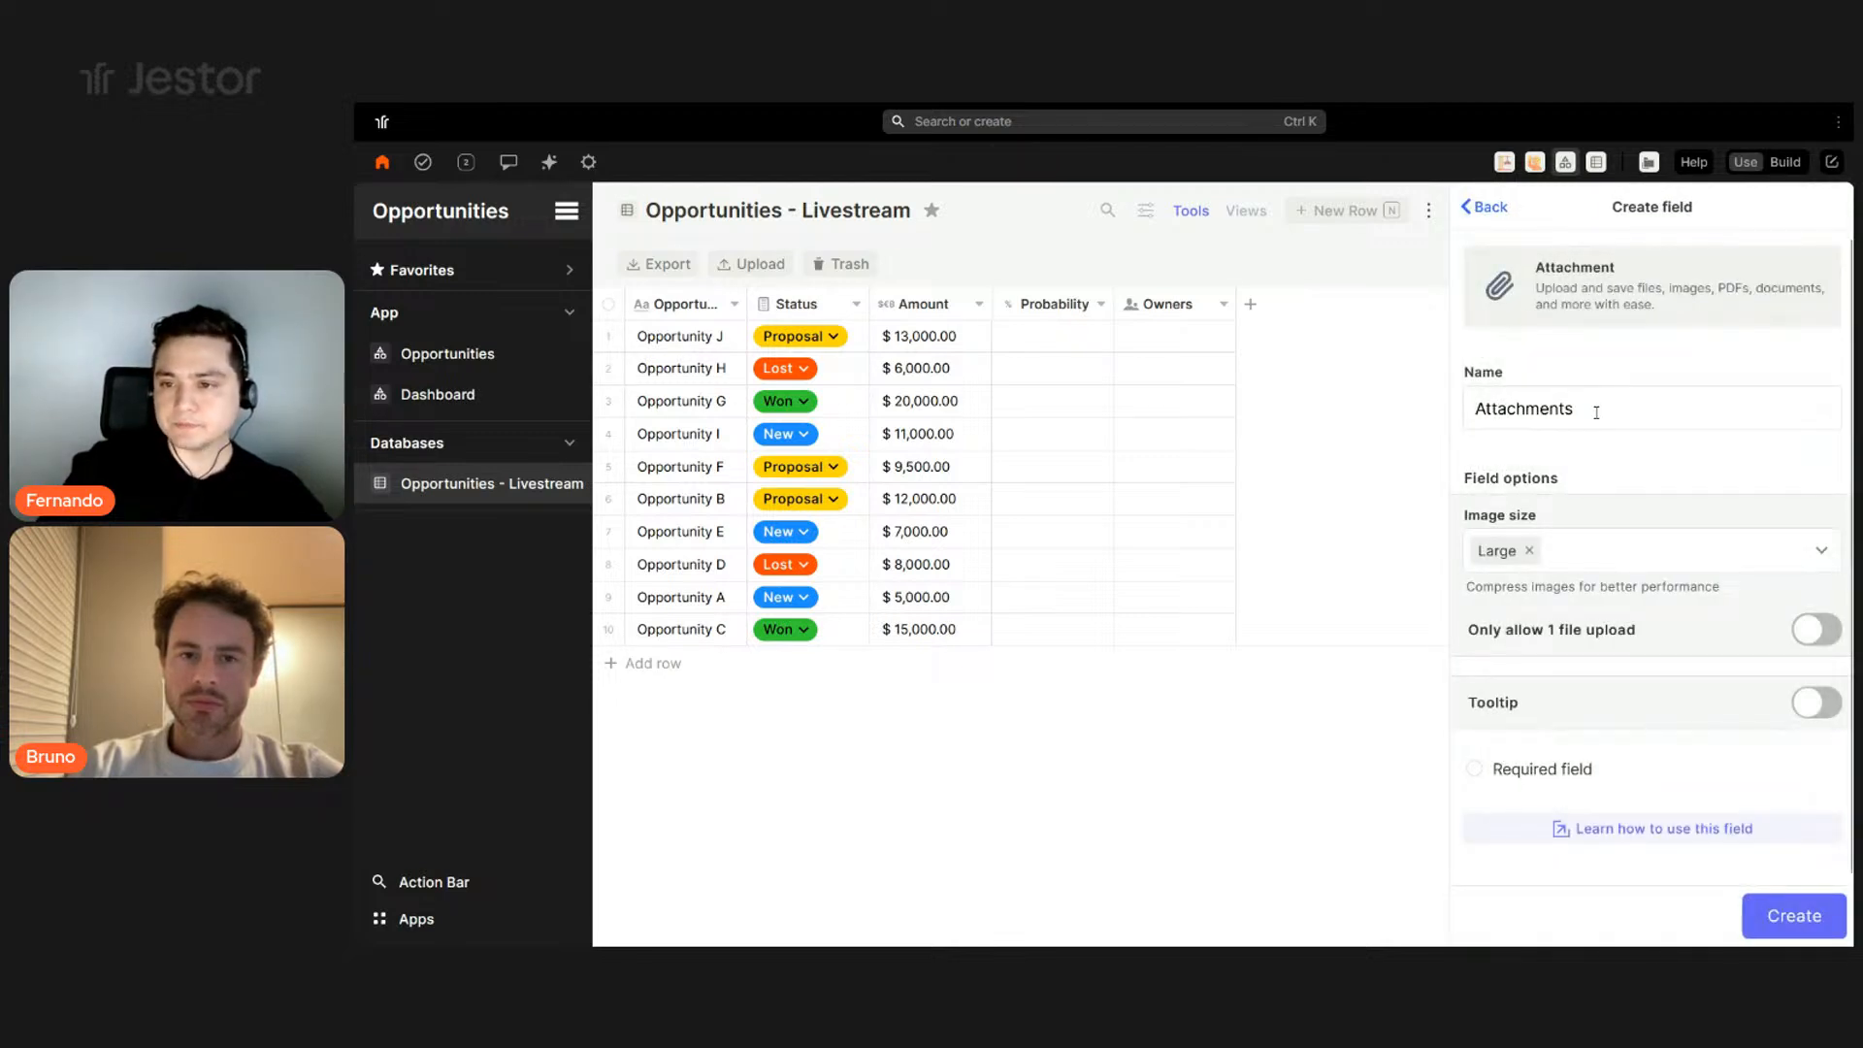
{"action": "left_click", "coordinate": [1600, 408]}
{"action": "left_click", "coordinate": [1650, 402]}
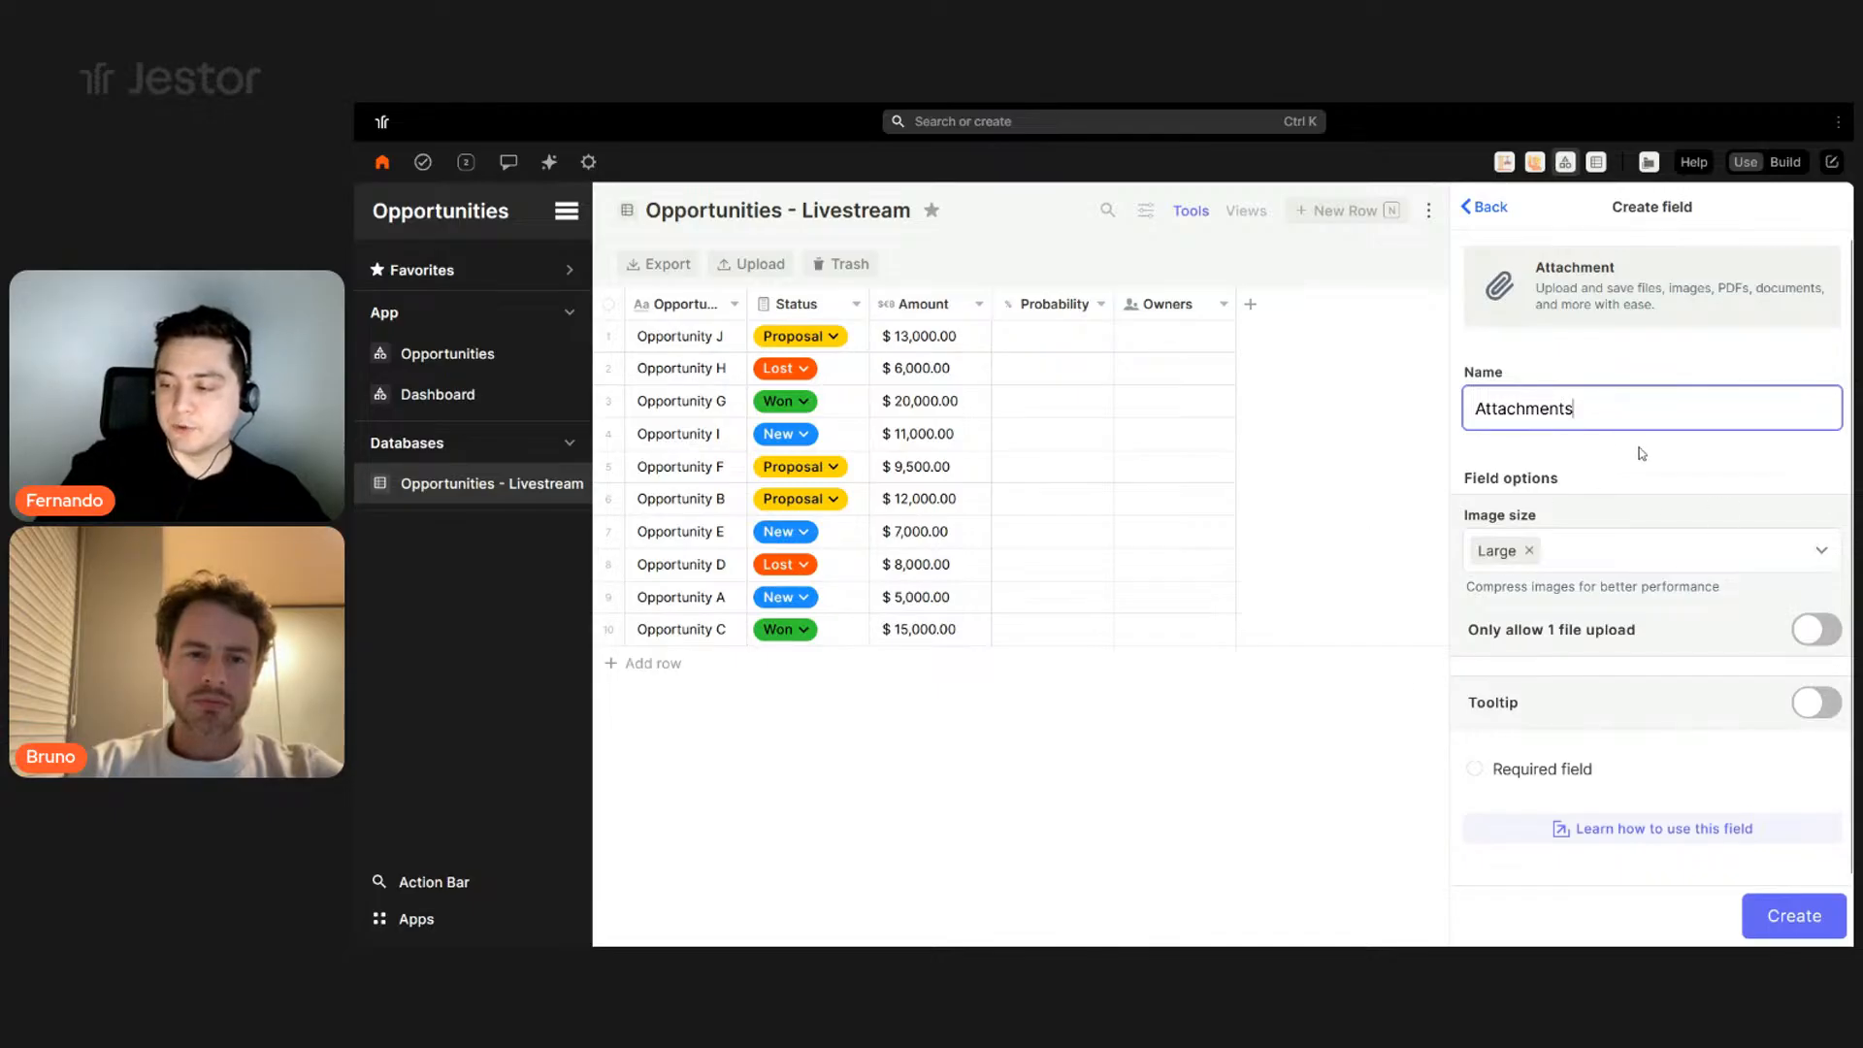
{"action": "left_click", "coordinate": [1646, 553]}
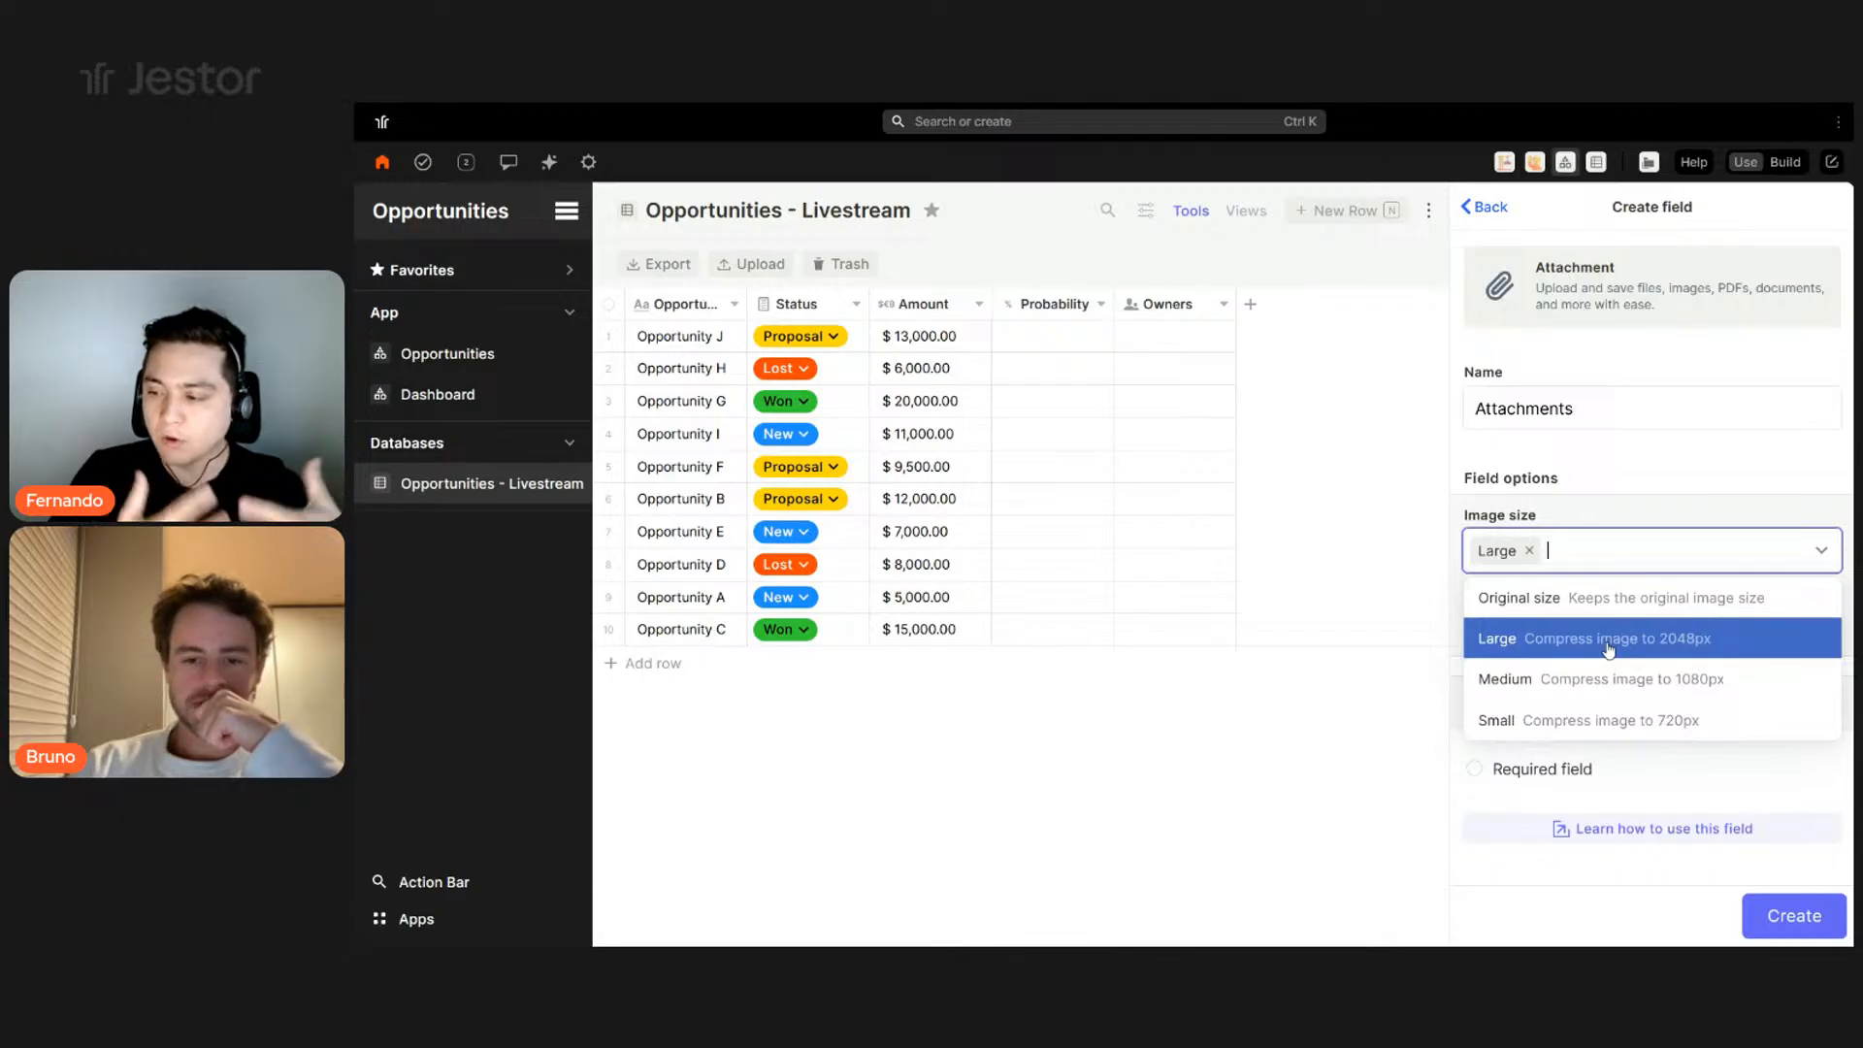
{"action": "left_click", "coordinate": [1612, 598]}
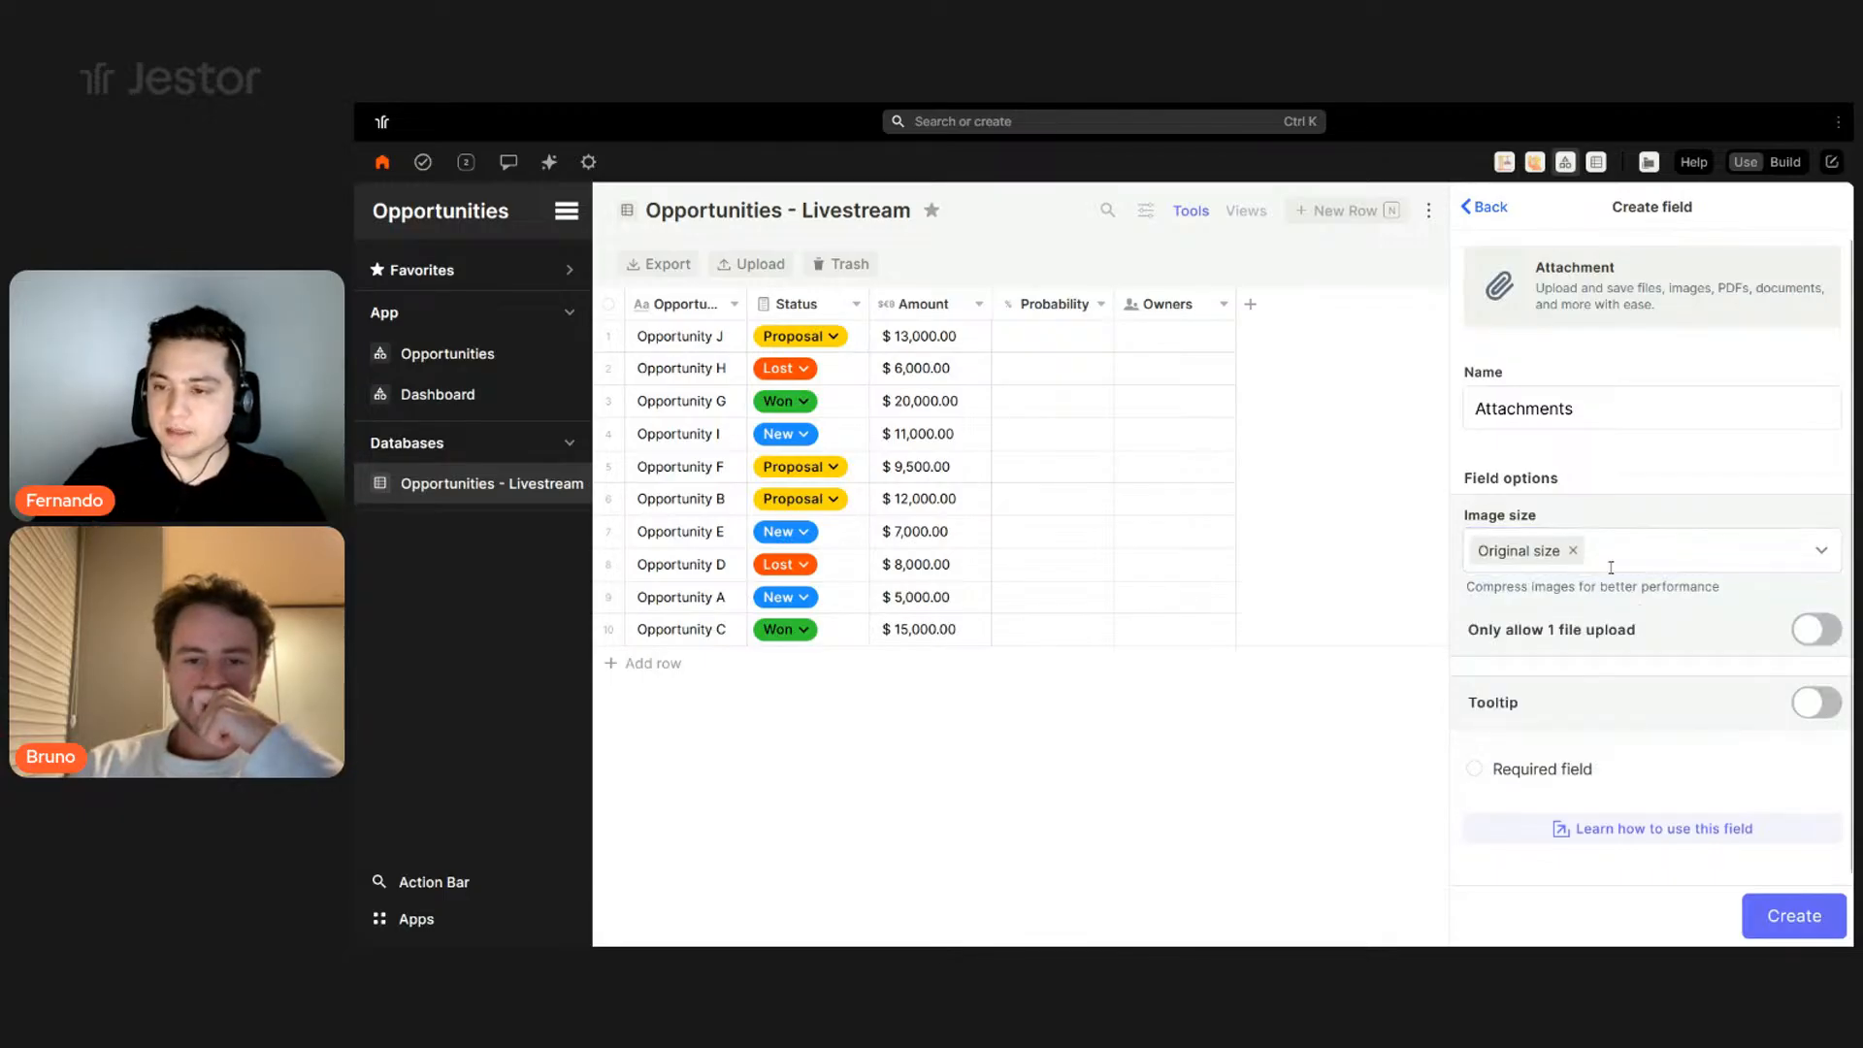
{"action": "left_click", "coordinate": [1624, 563]}
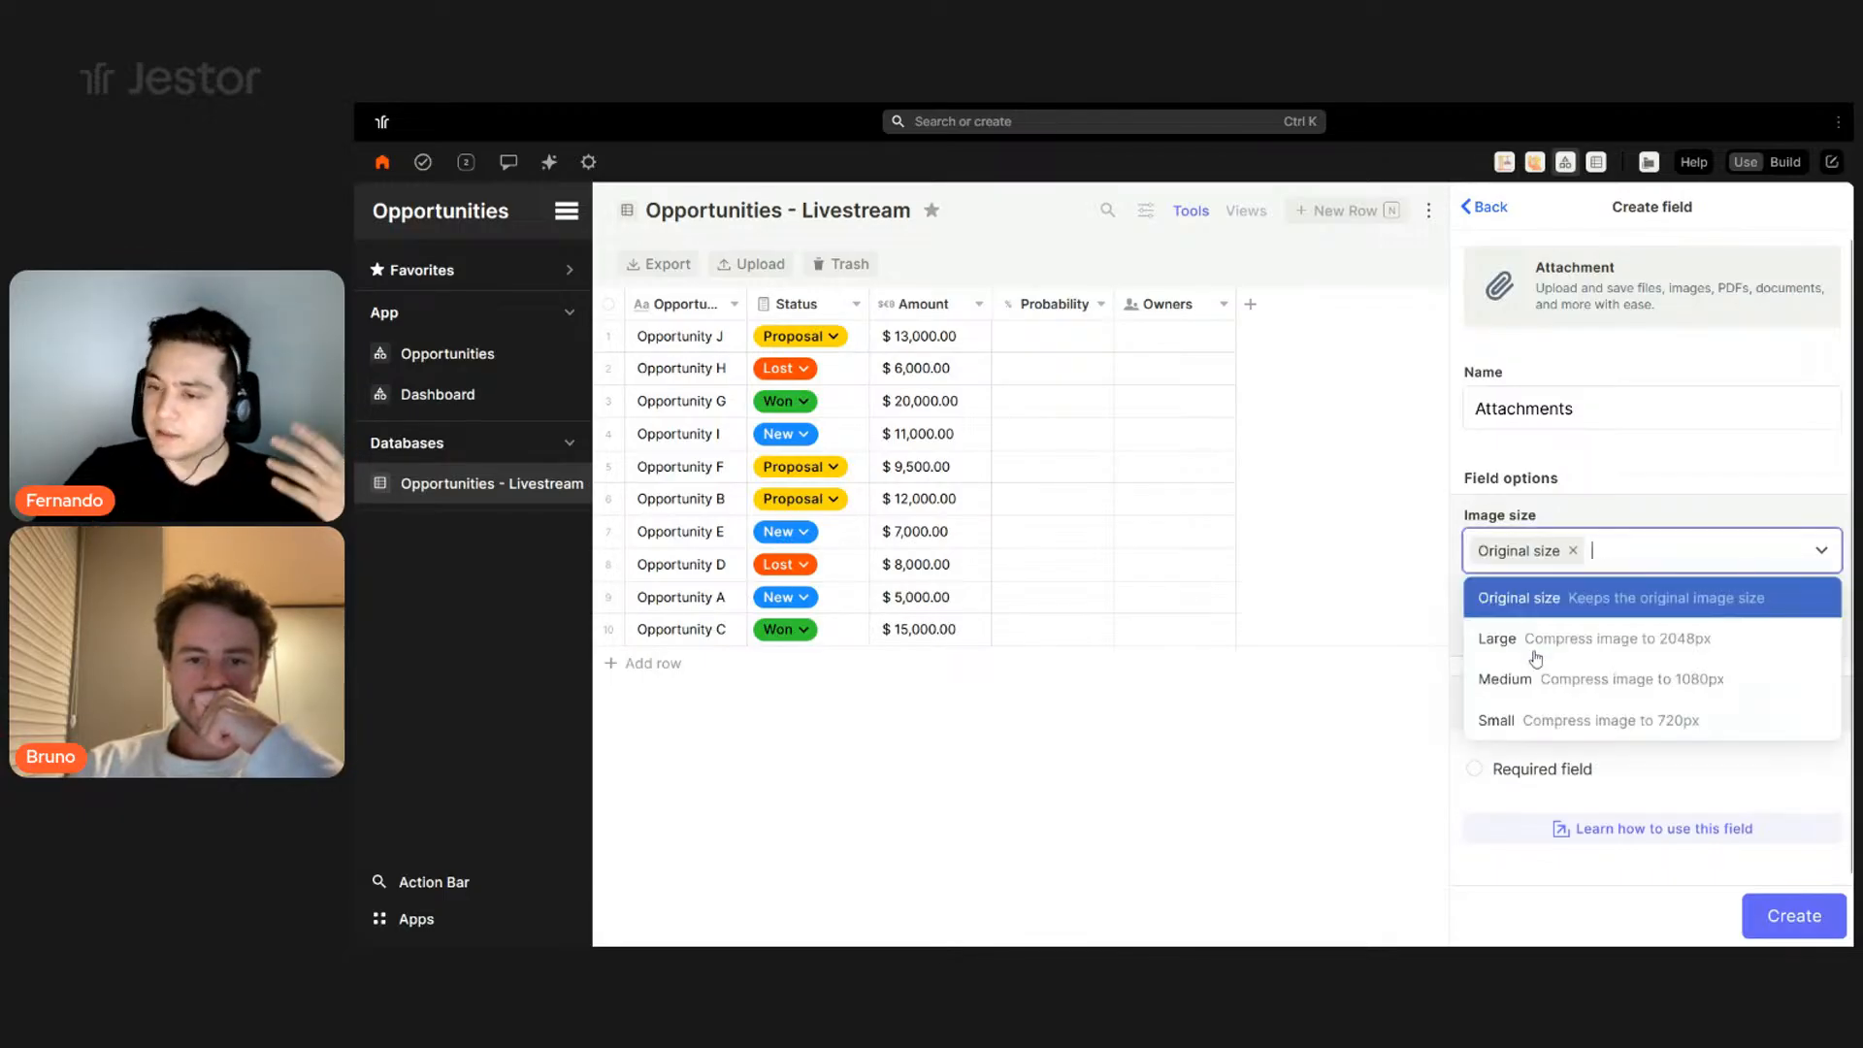
{"action": "left_click", "coordinate": [1509, 716]}
{"action": "left_click", "coordinate": [1643, 550]}
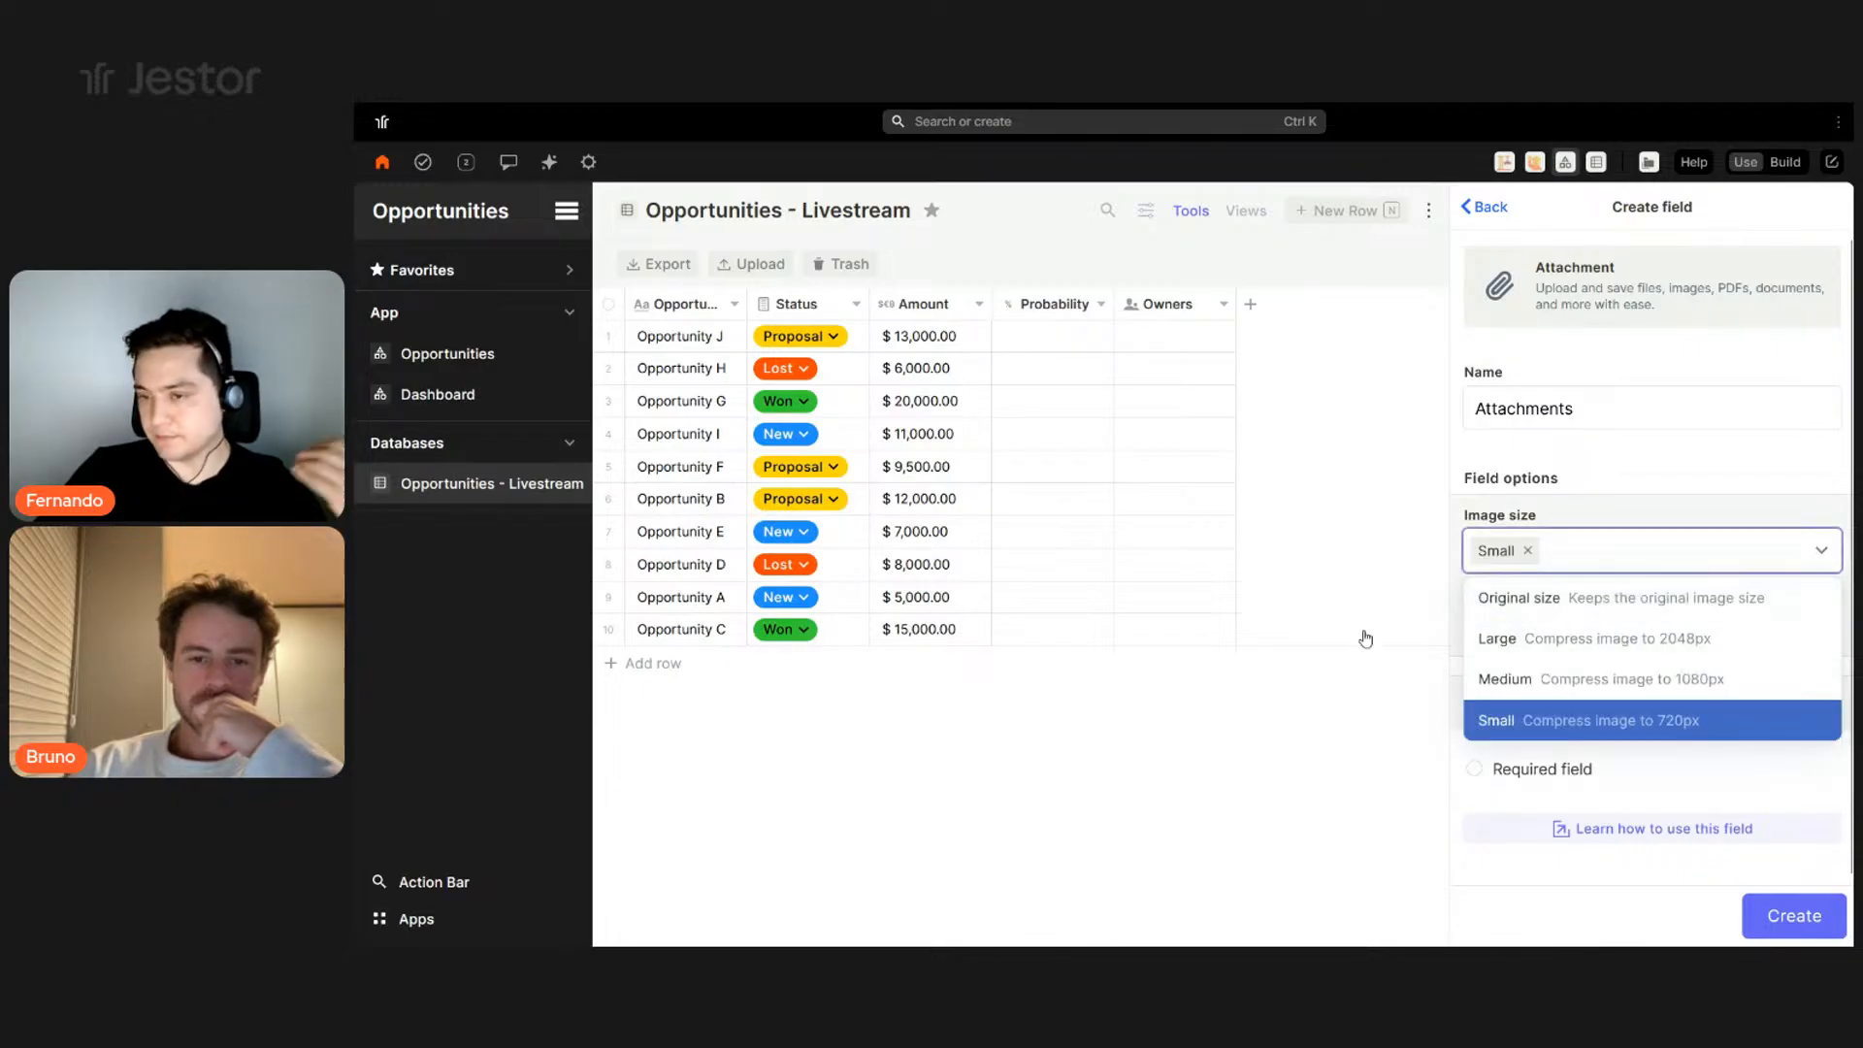
{"action": "left_click", "coordinate": [1649, 504]}
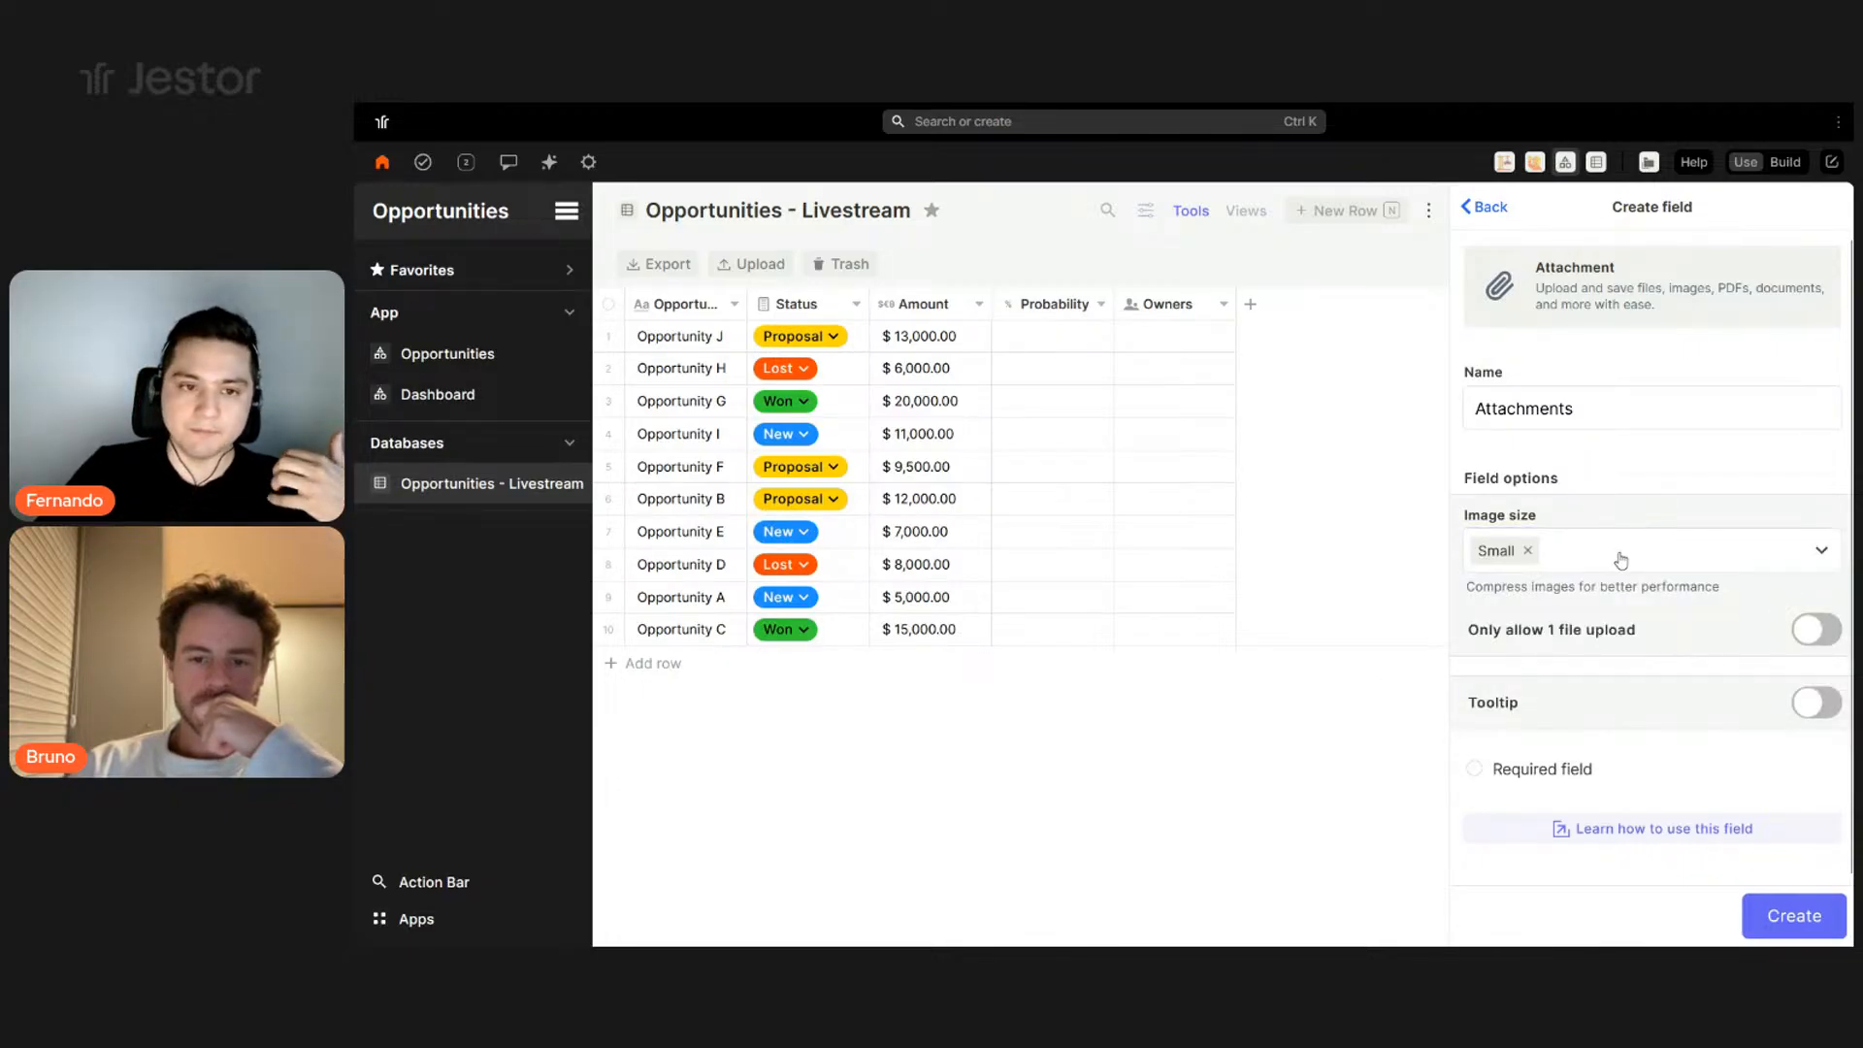
{"action": "left_click", "coordinate": [1785, 918]}
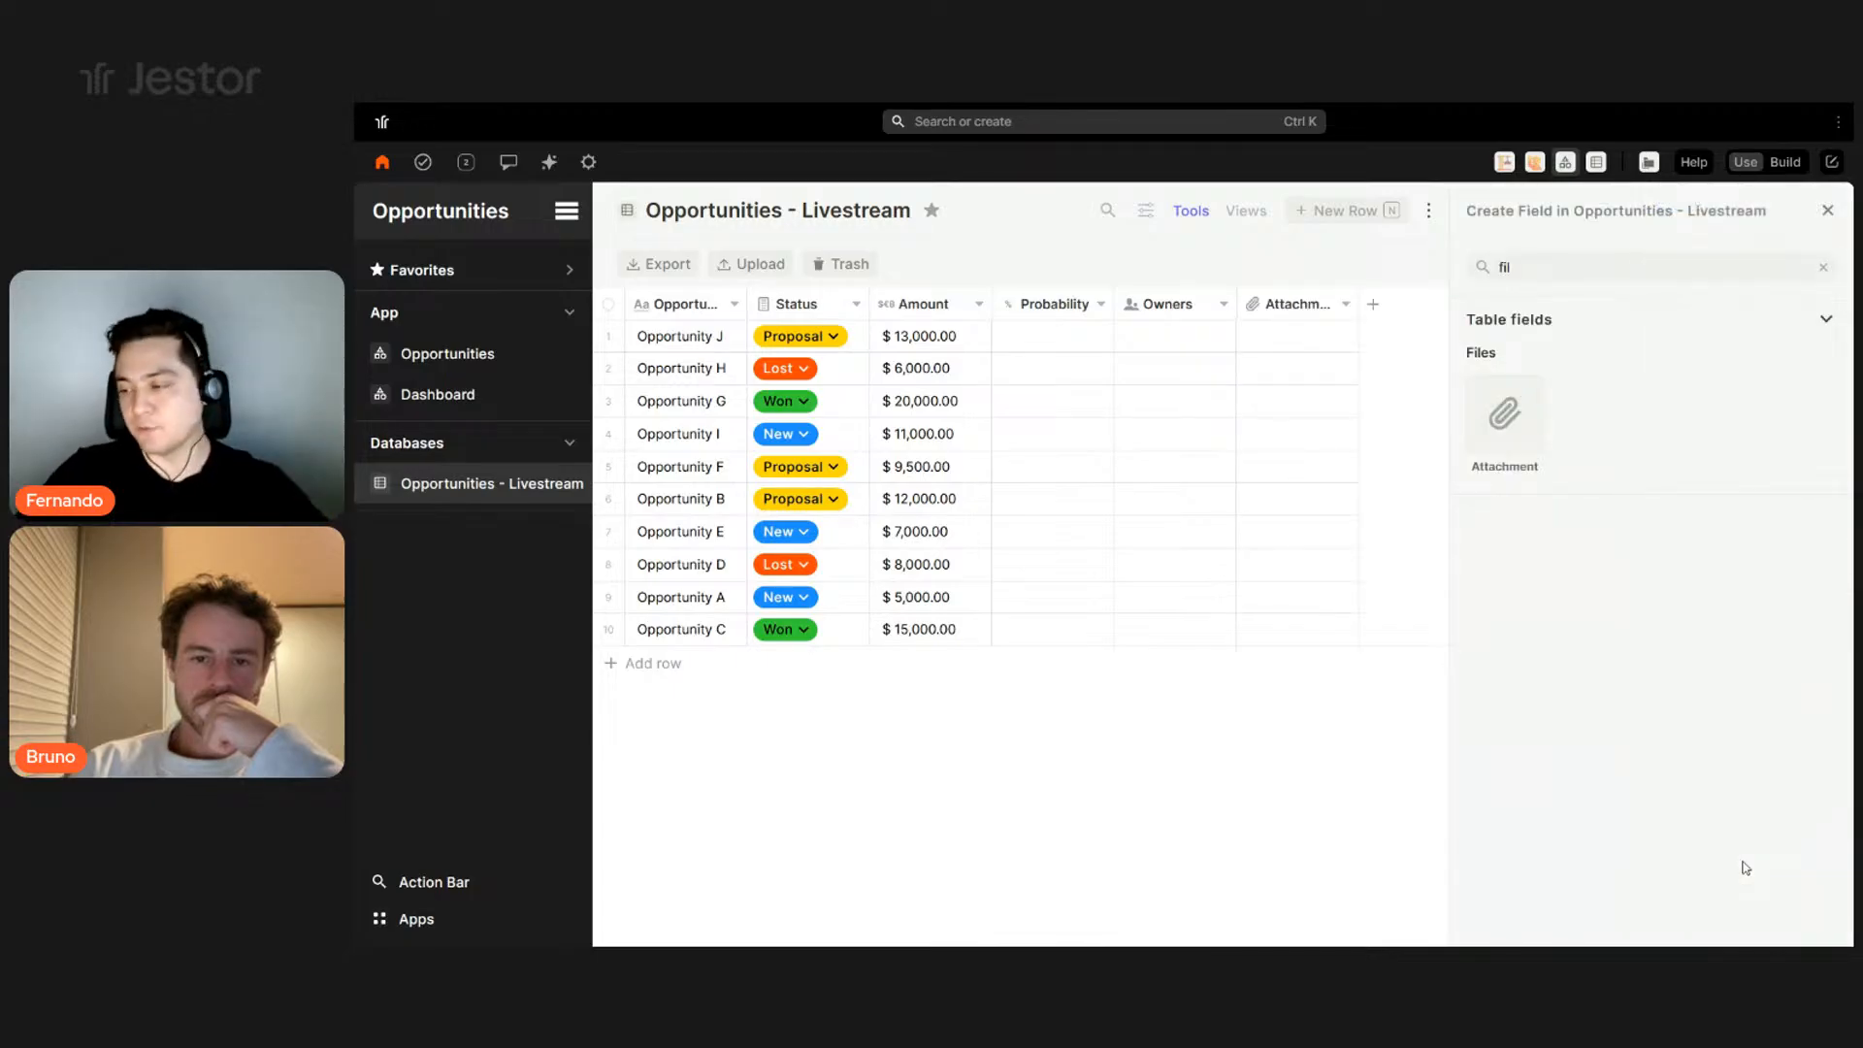
- Start a new Single Option field named Temperature
{"action": "left_click", "coordinate": [1822, 268]}
{"action": "scroll", "coordinate": [1780, 465], "scroll_direction": "down", "scroll_amount": 10}
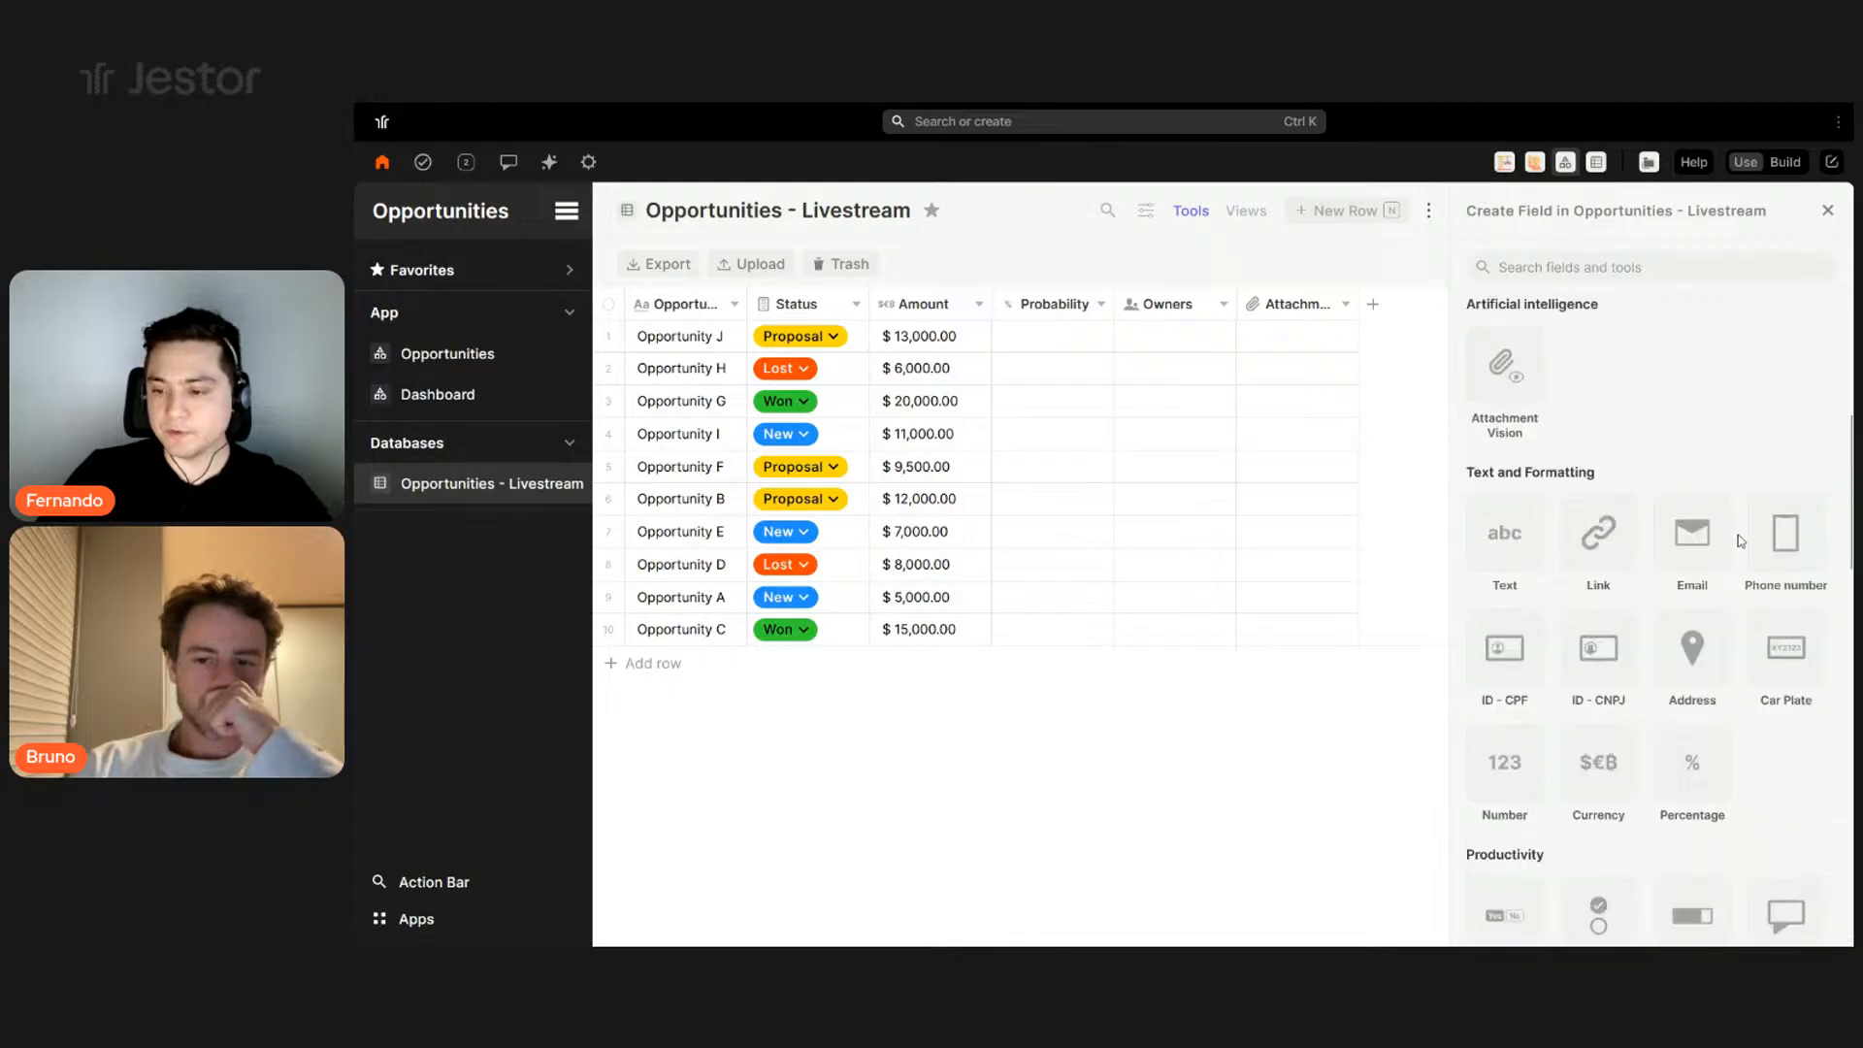
{"action": "scroll", "coordinate": [1788, 507], "scroll_direction": "up", "scroll_amount": 10}
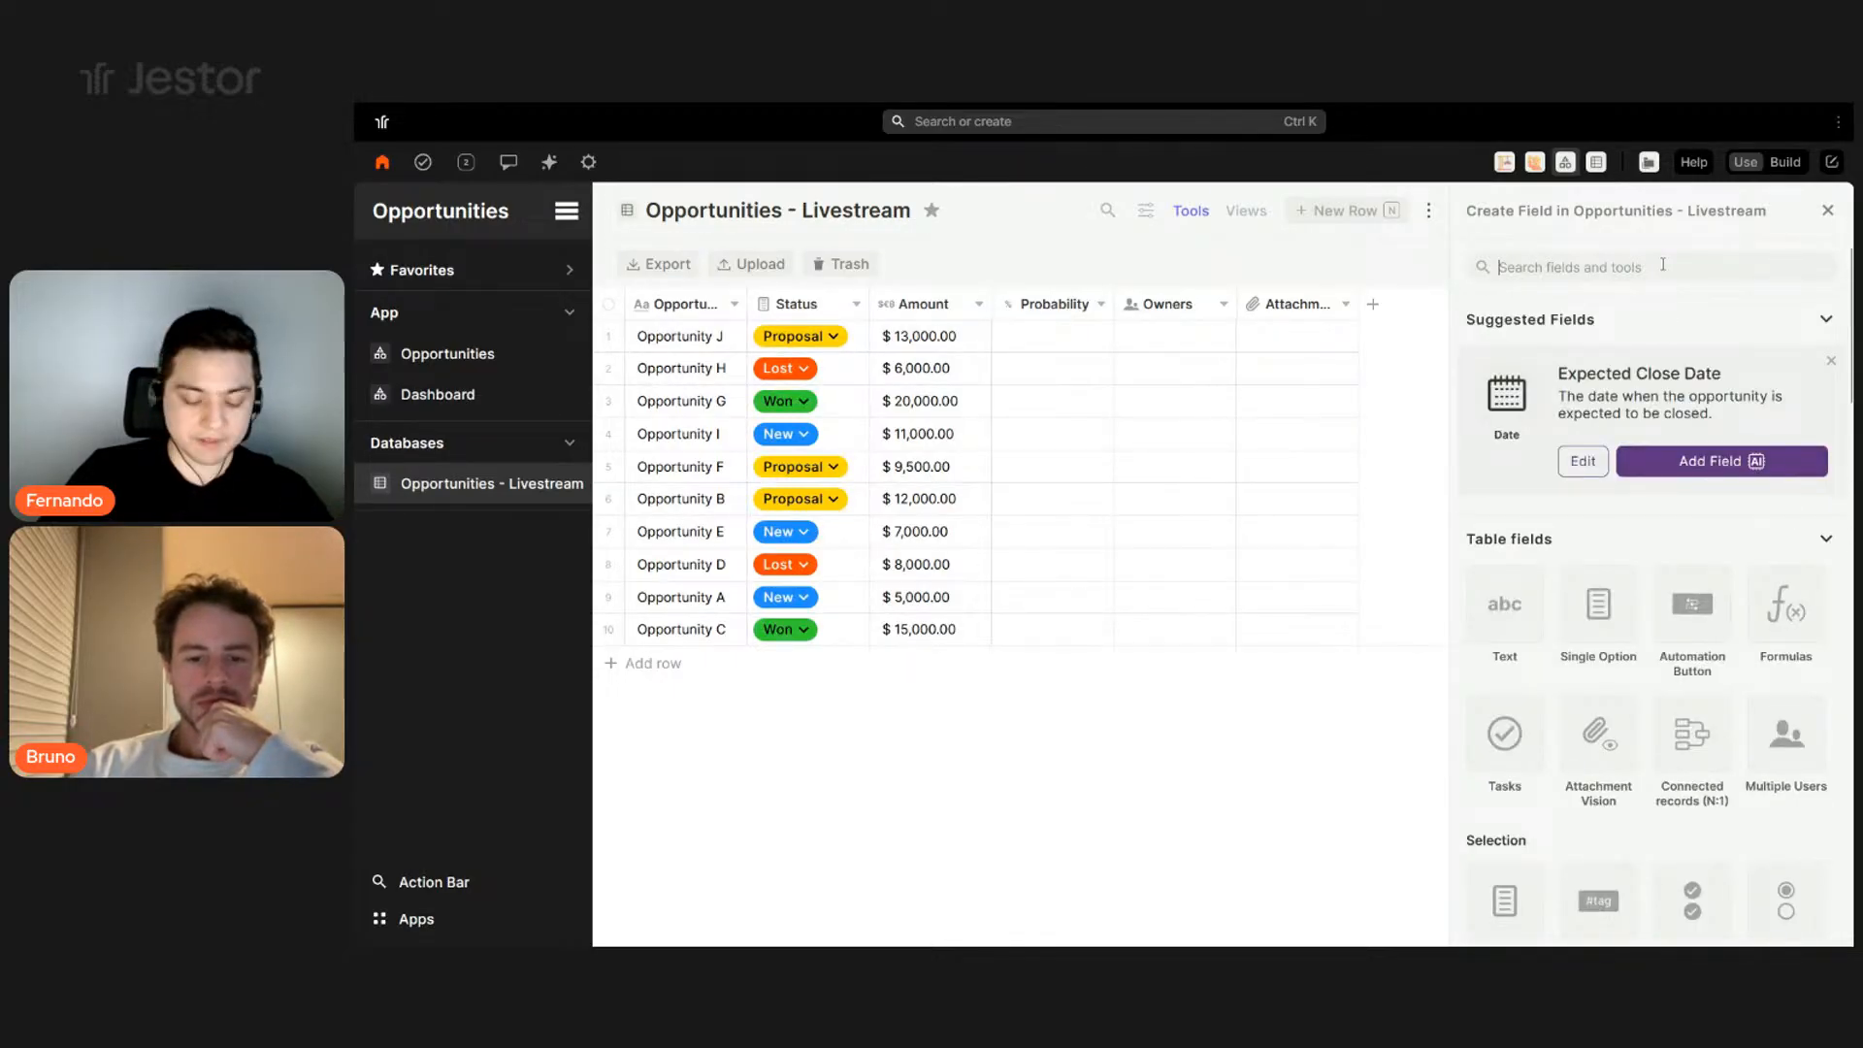
{"action": "left_click", "coordinate": [1599, 613]}
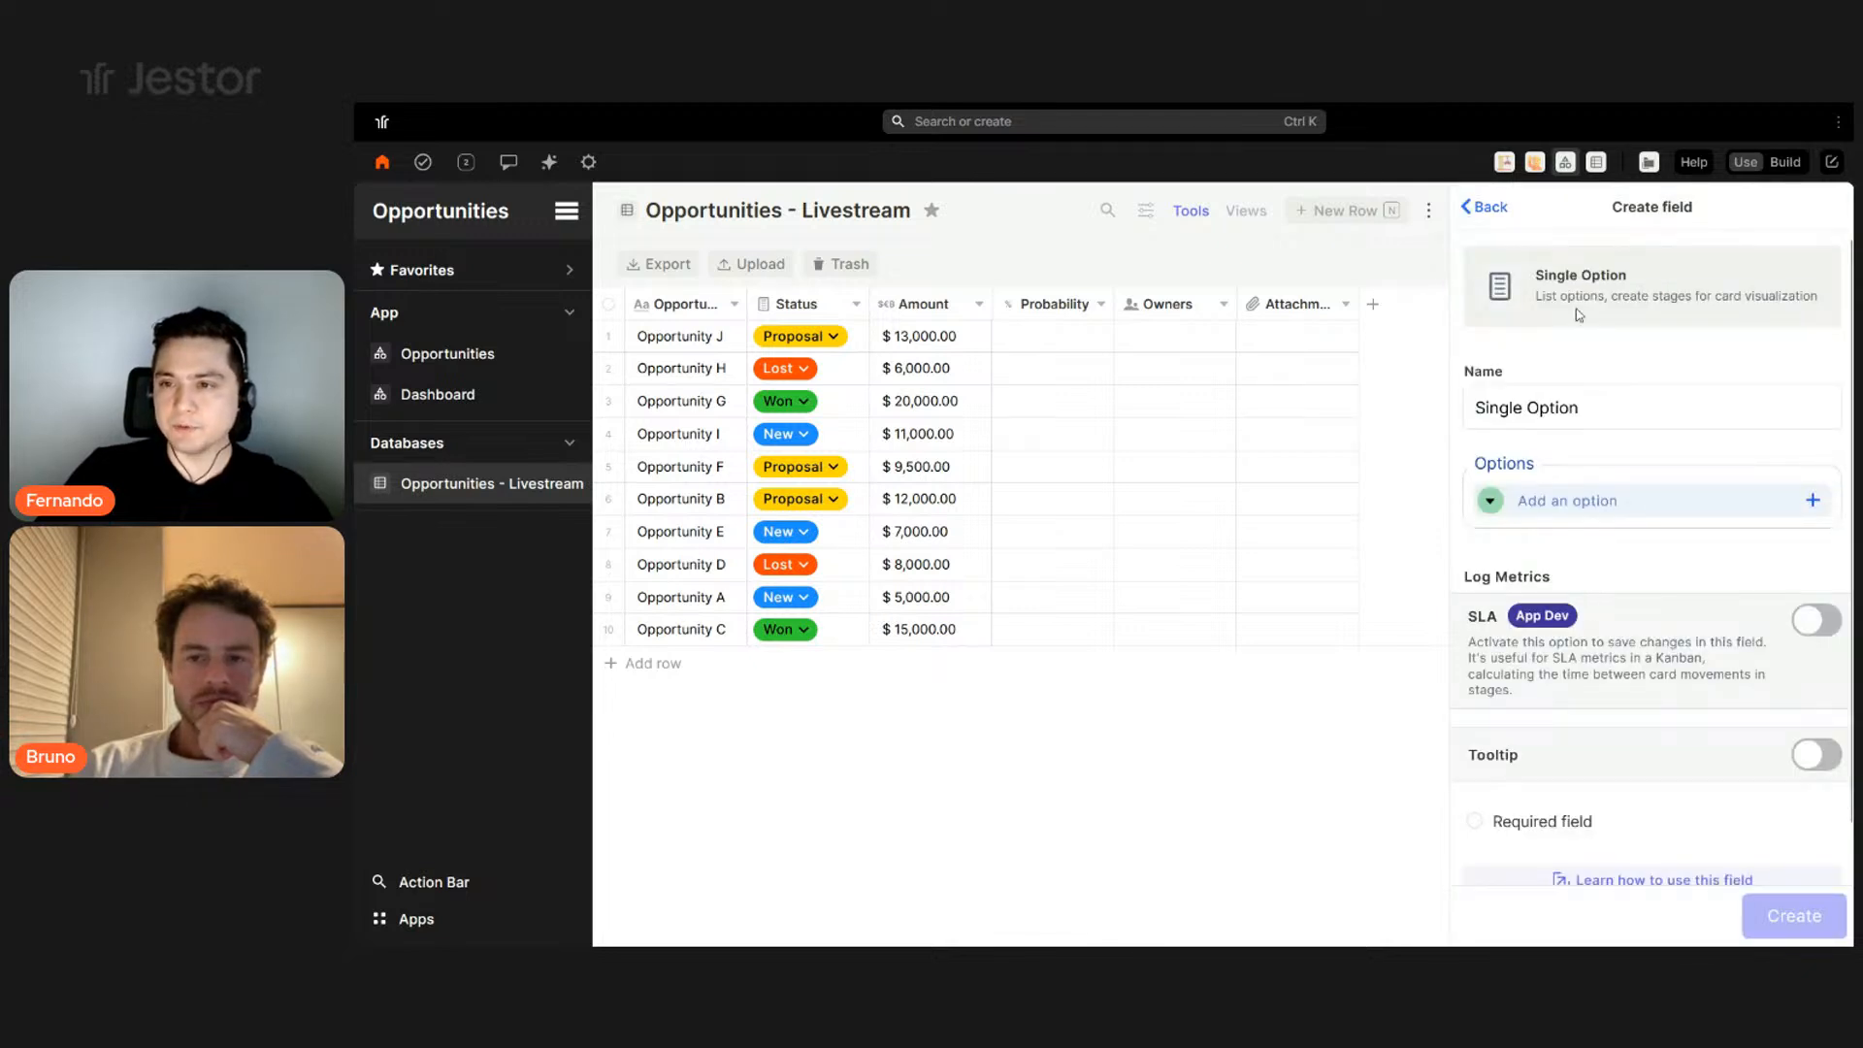
{"action": "triple_click", "coordinate": [1629, 413]}
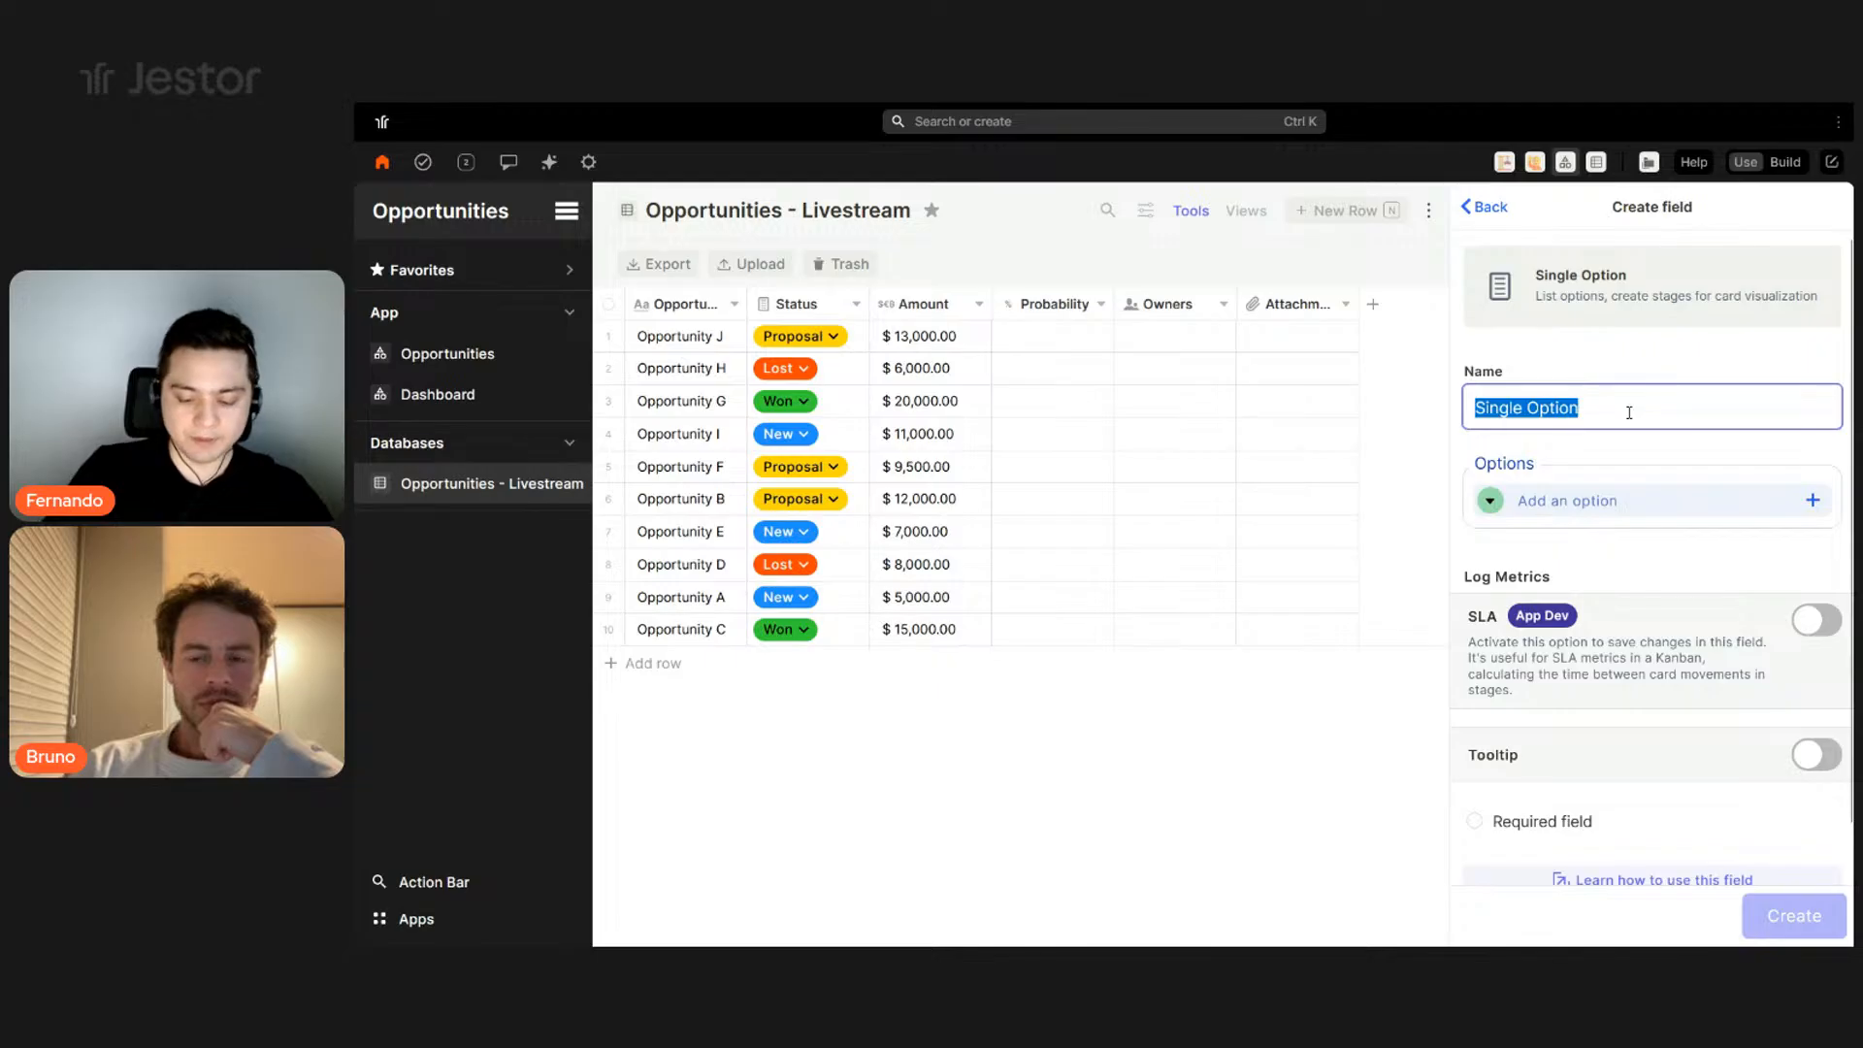
{"action": "type", "text": "Temp"}
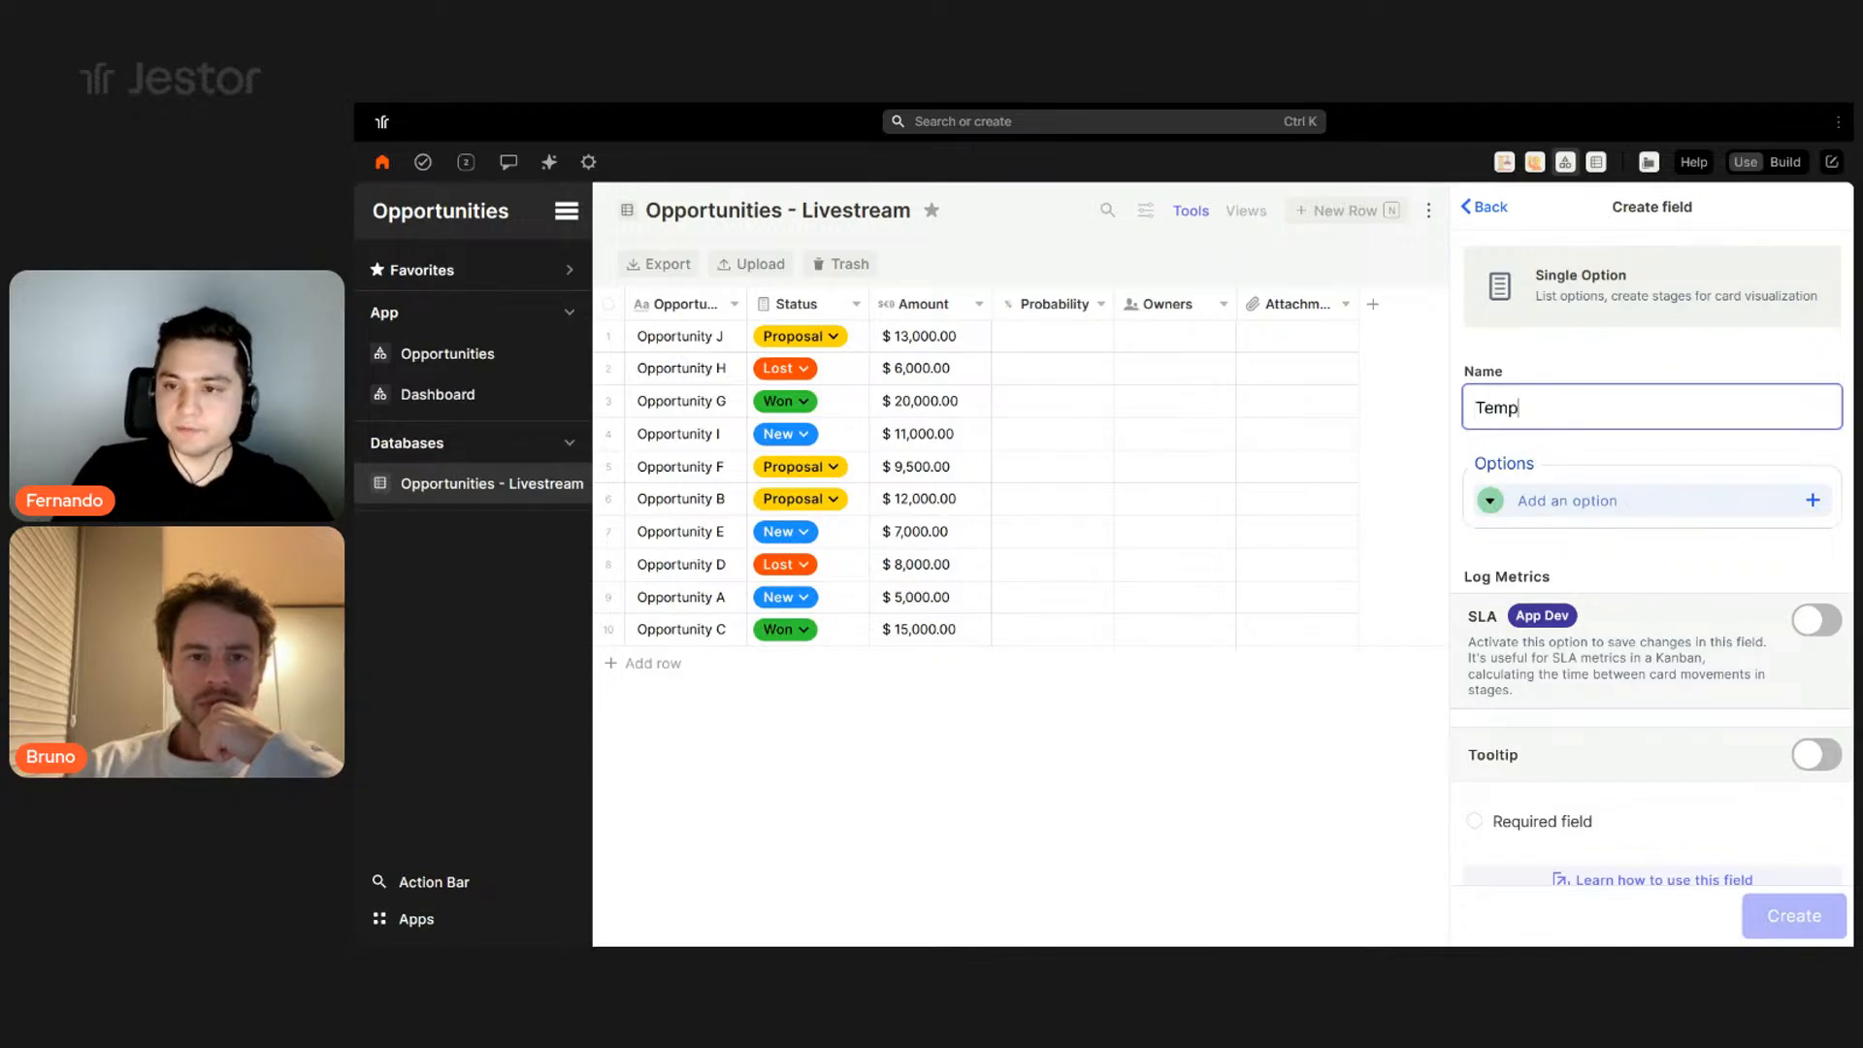
{"action": "type", "text": "erature"}
{"action": "key", "text": "Tab"}
- Add options Cold (light blue), Average (peach) and Hot (pink), then create the field
{"action": "type", "text": "Cold"}
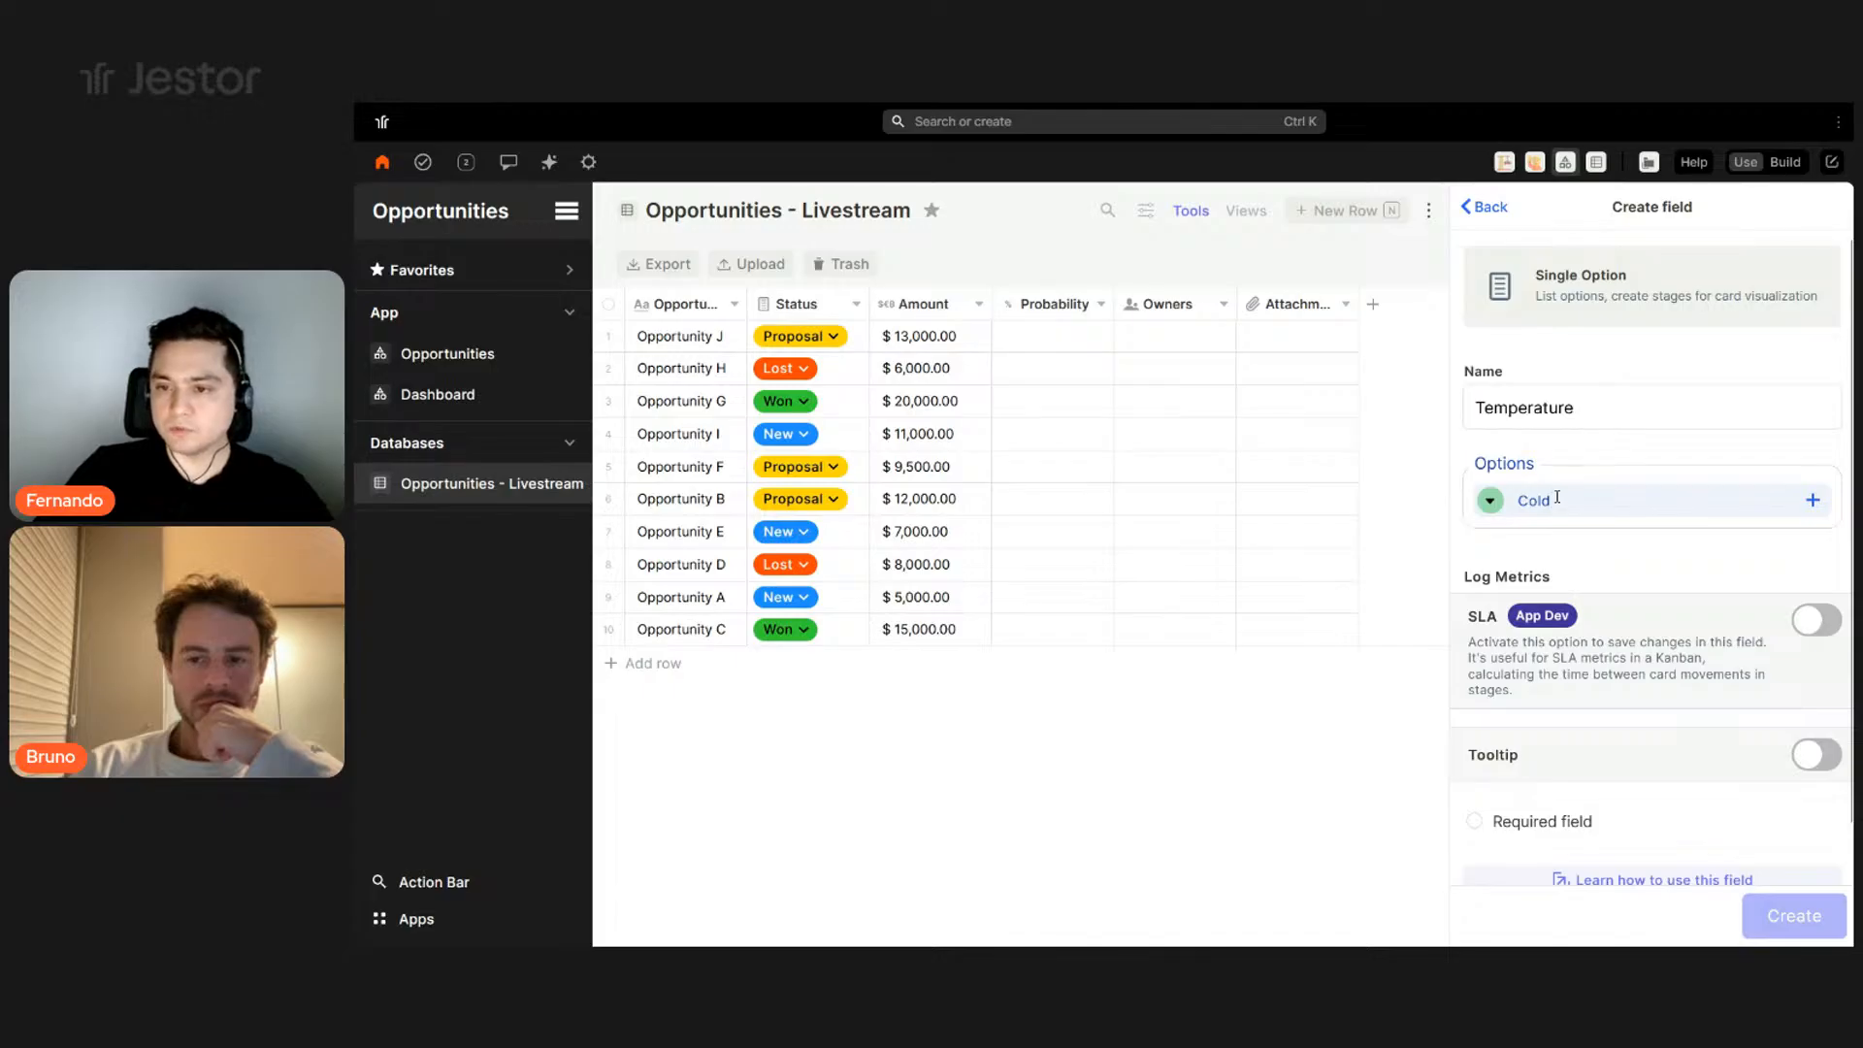
{"action": "left_click", "coordinate": [1490, 500]}
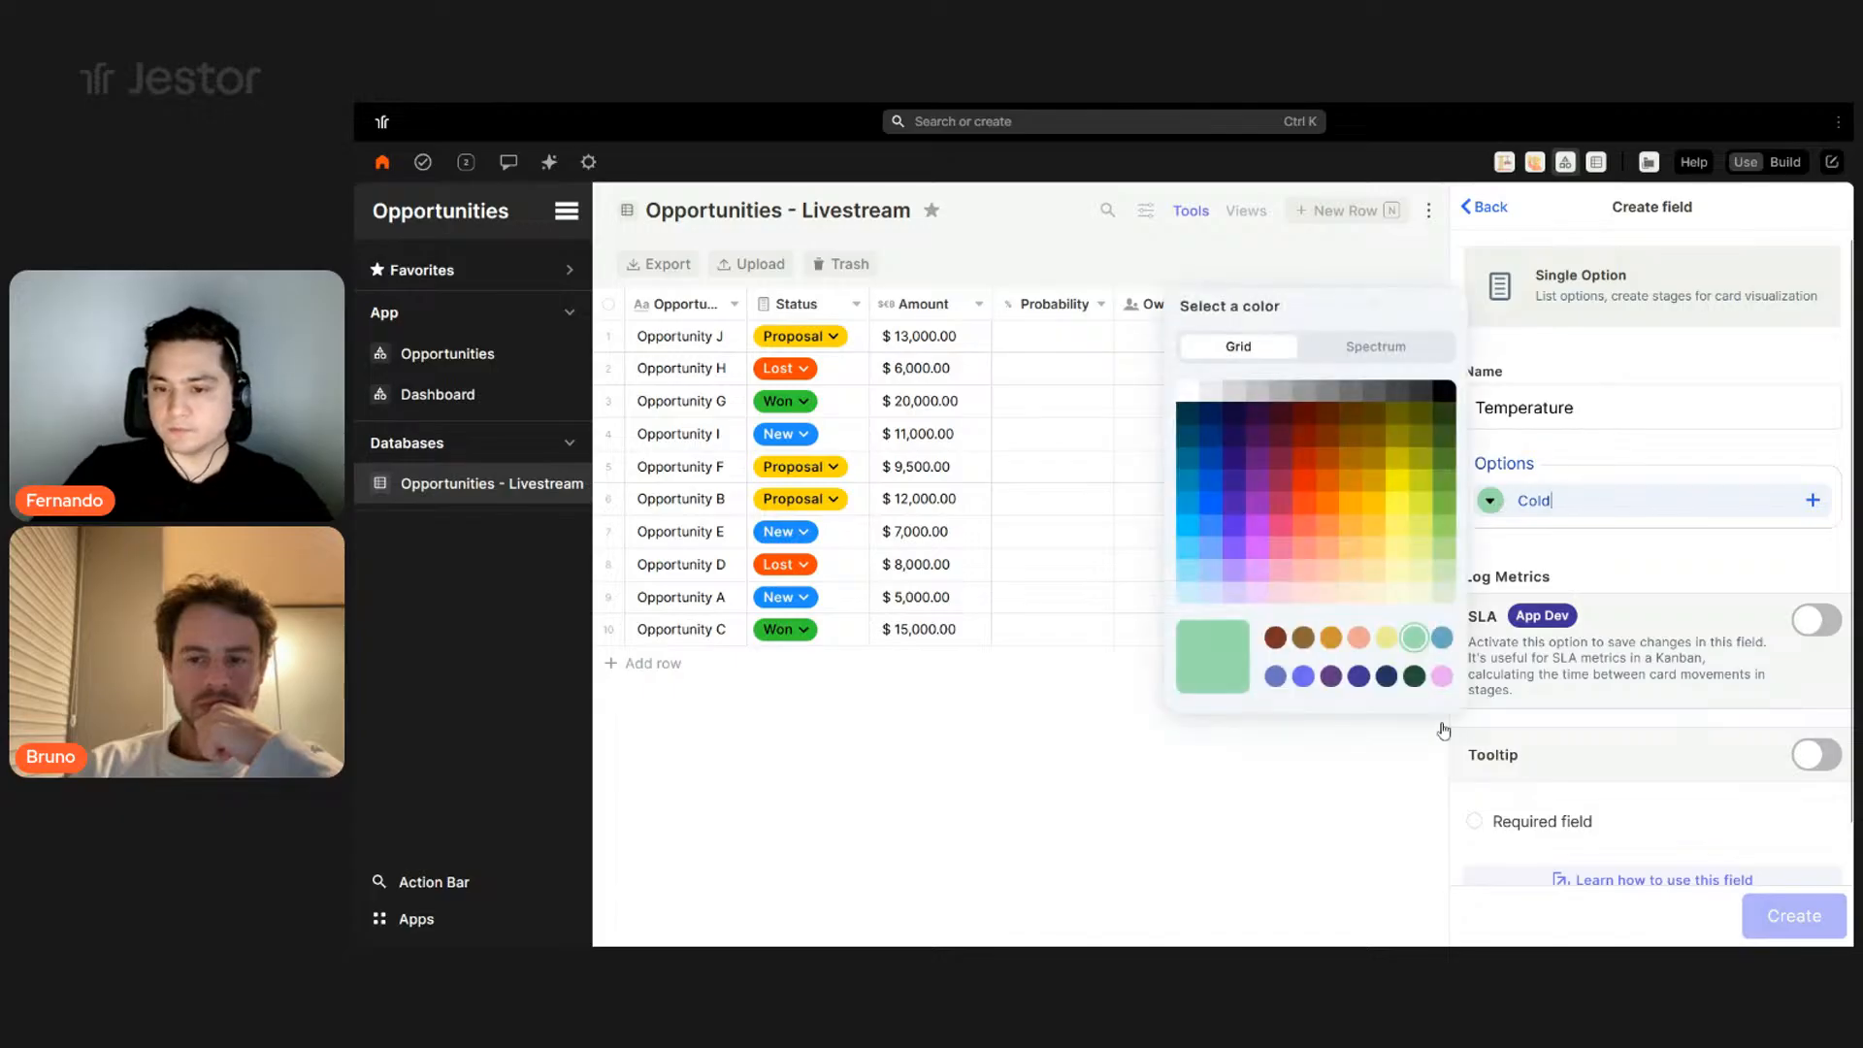
{"action": "left_click", "coordinate": [1208, 592]}
{"action": "left_click", "coordinate": [1810, 501]}
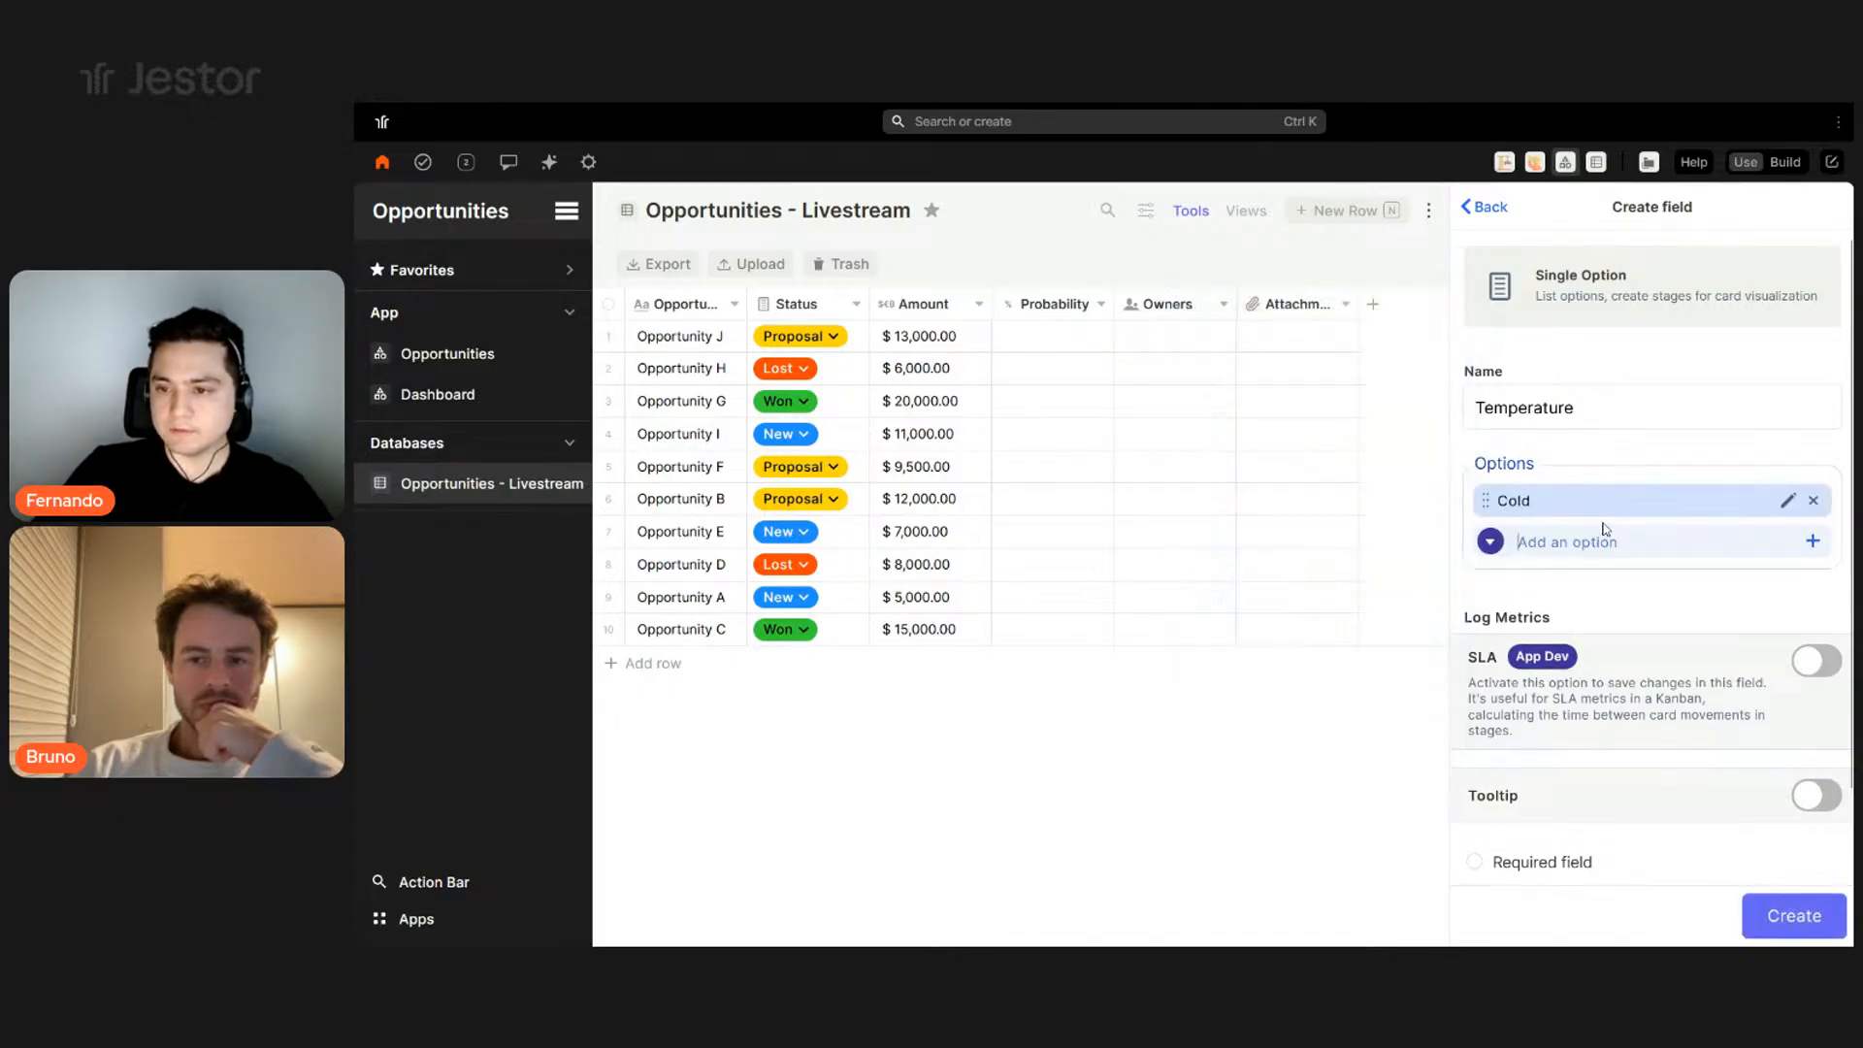
{"action": "type", "text": "Average"}
{"action": "left_click", "coordinate": [1490, 542]}
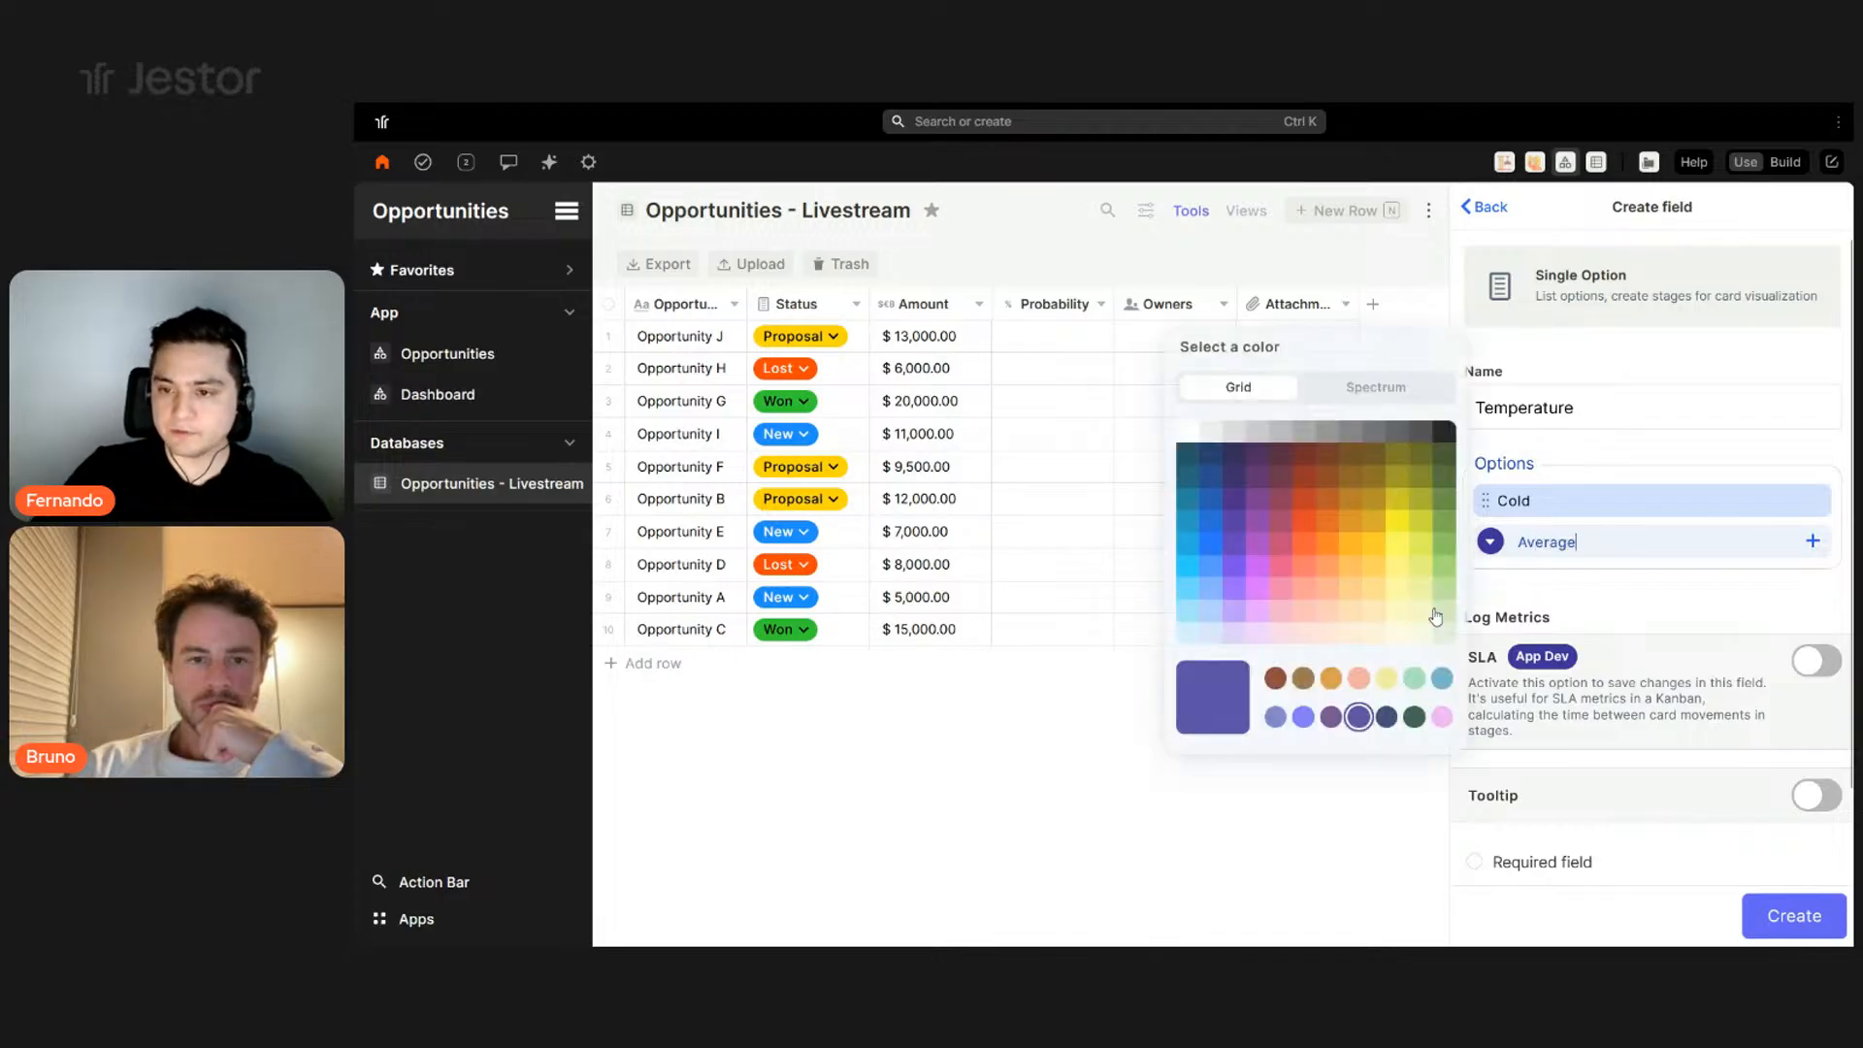
{"action": "left_click", "coordinate": [1350, 633]}
{"action": "left_click", "coordinate": [1812, 540]}
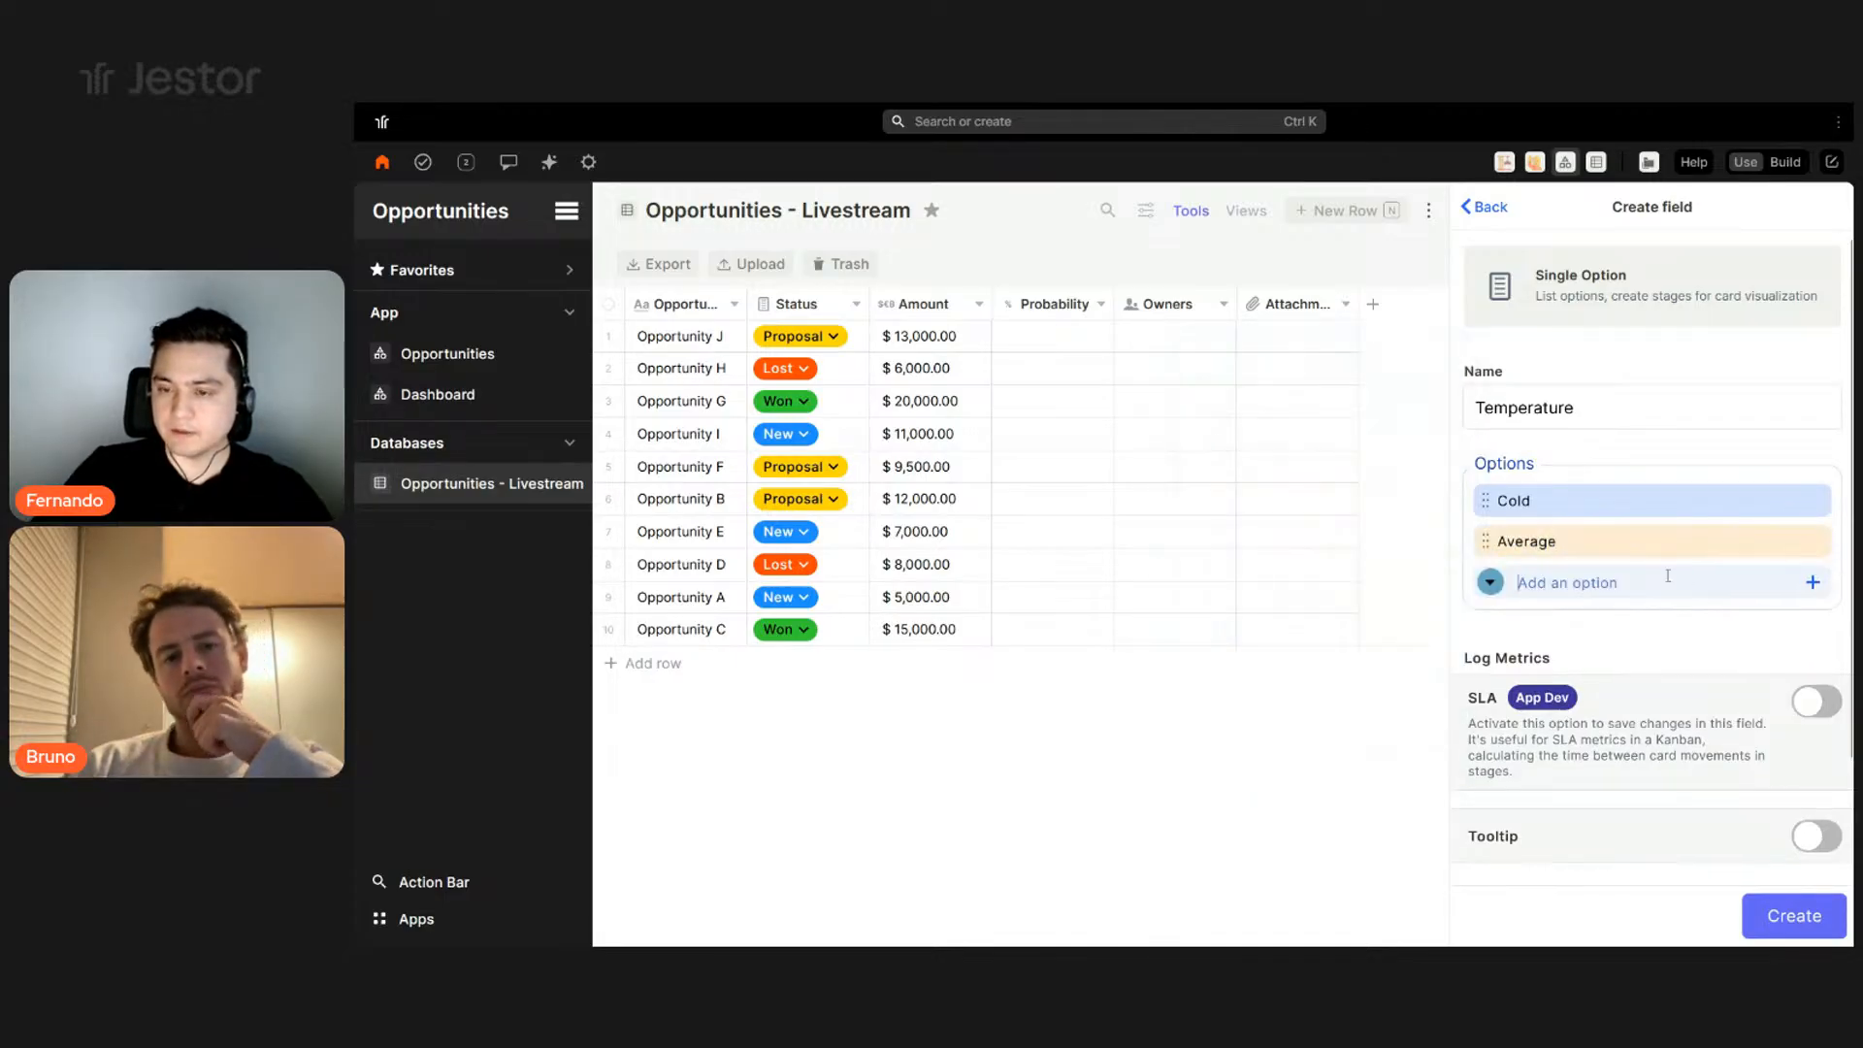
{"action": "type", "text": "Hot"}
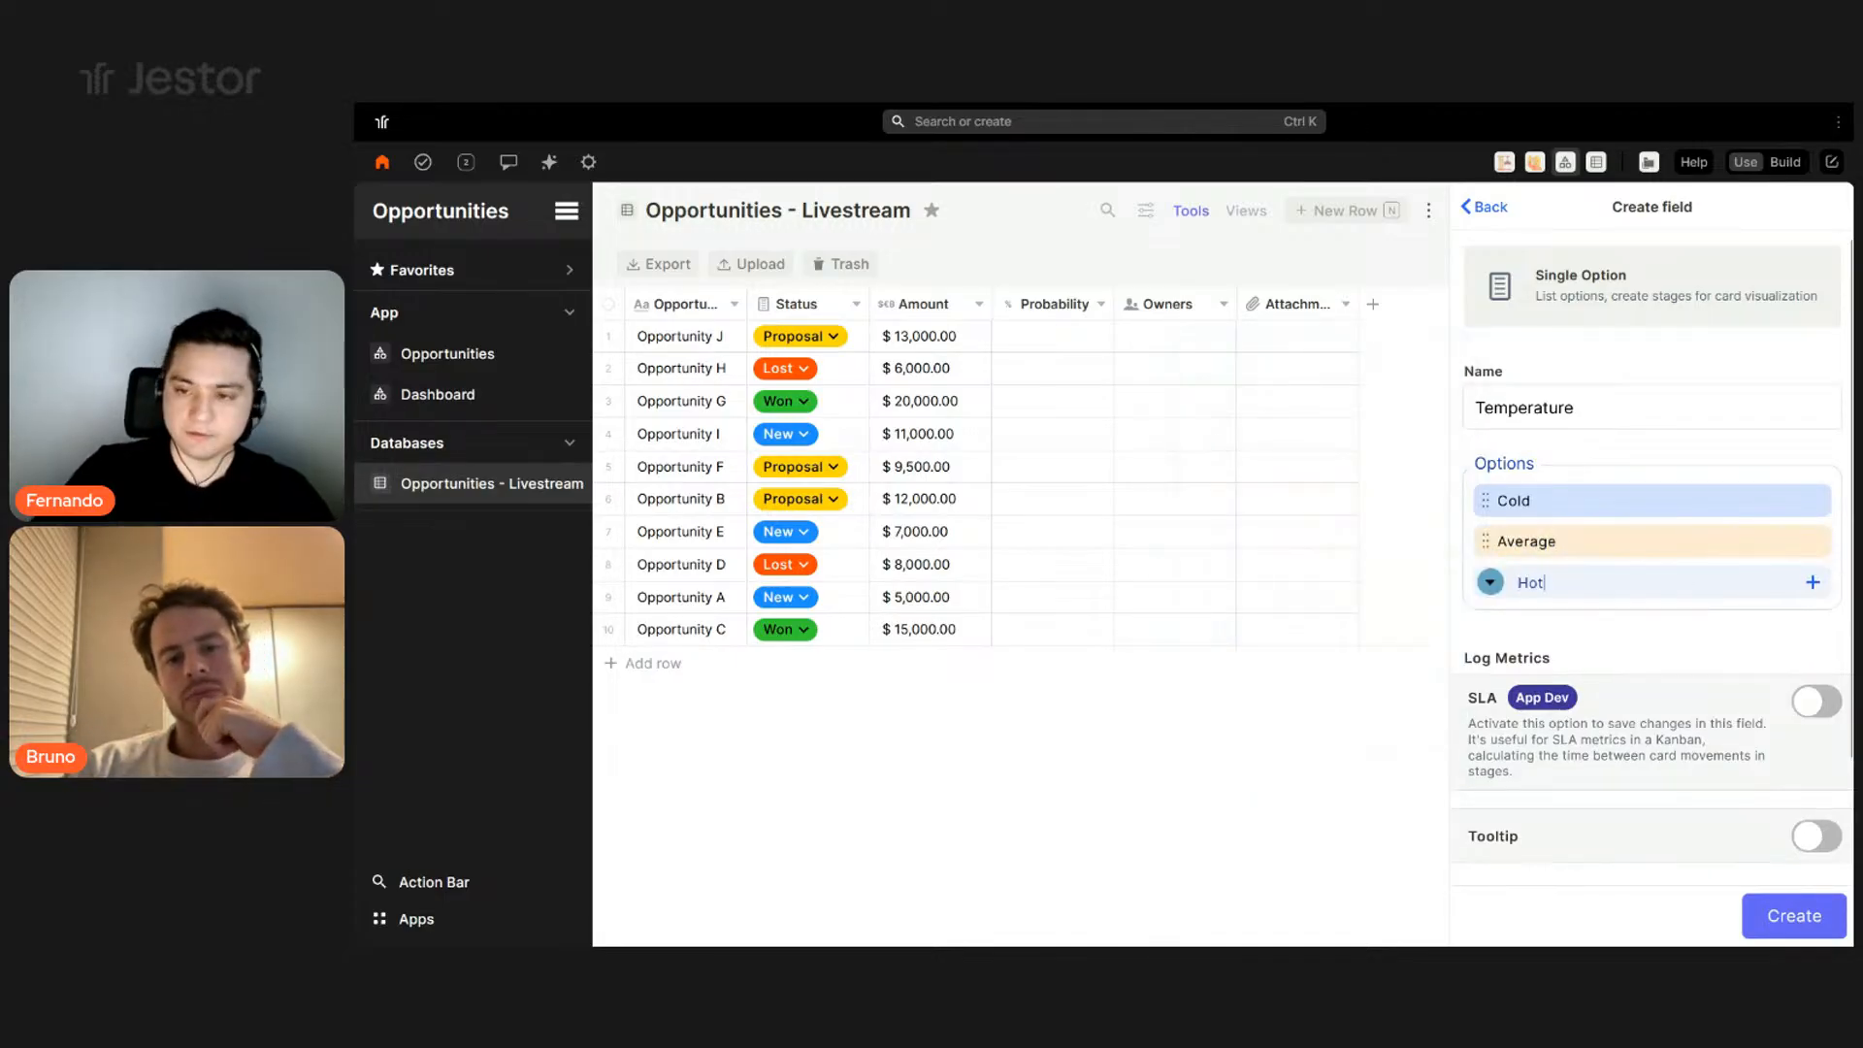
{"action": "left_click", "coordinate": [1500, 587]}
{"action": "left_click", "coordinate": [1479, 440]}
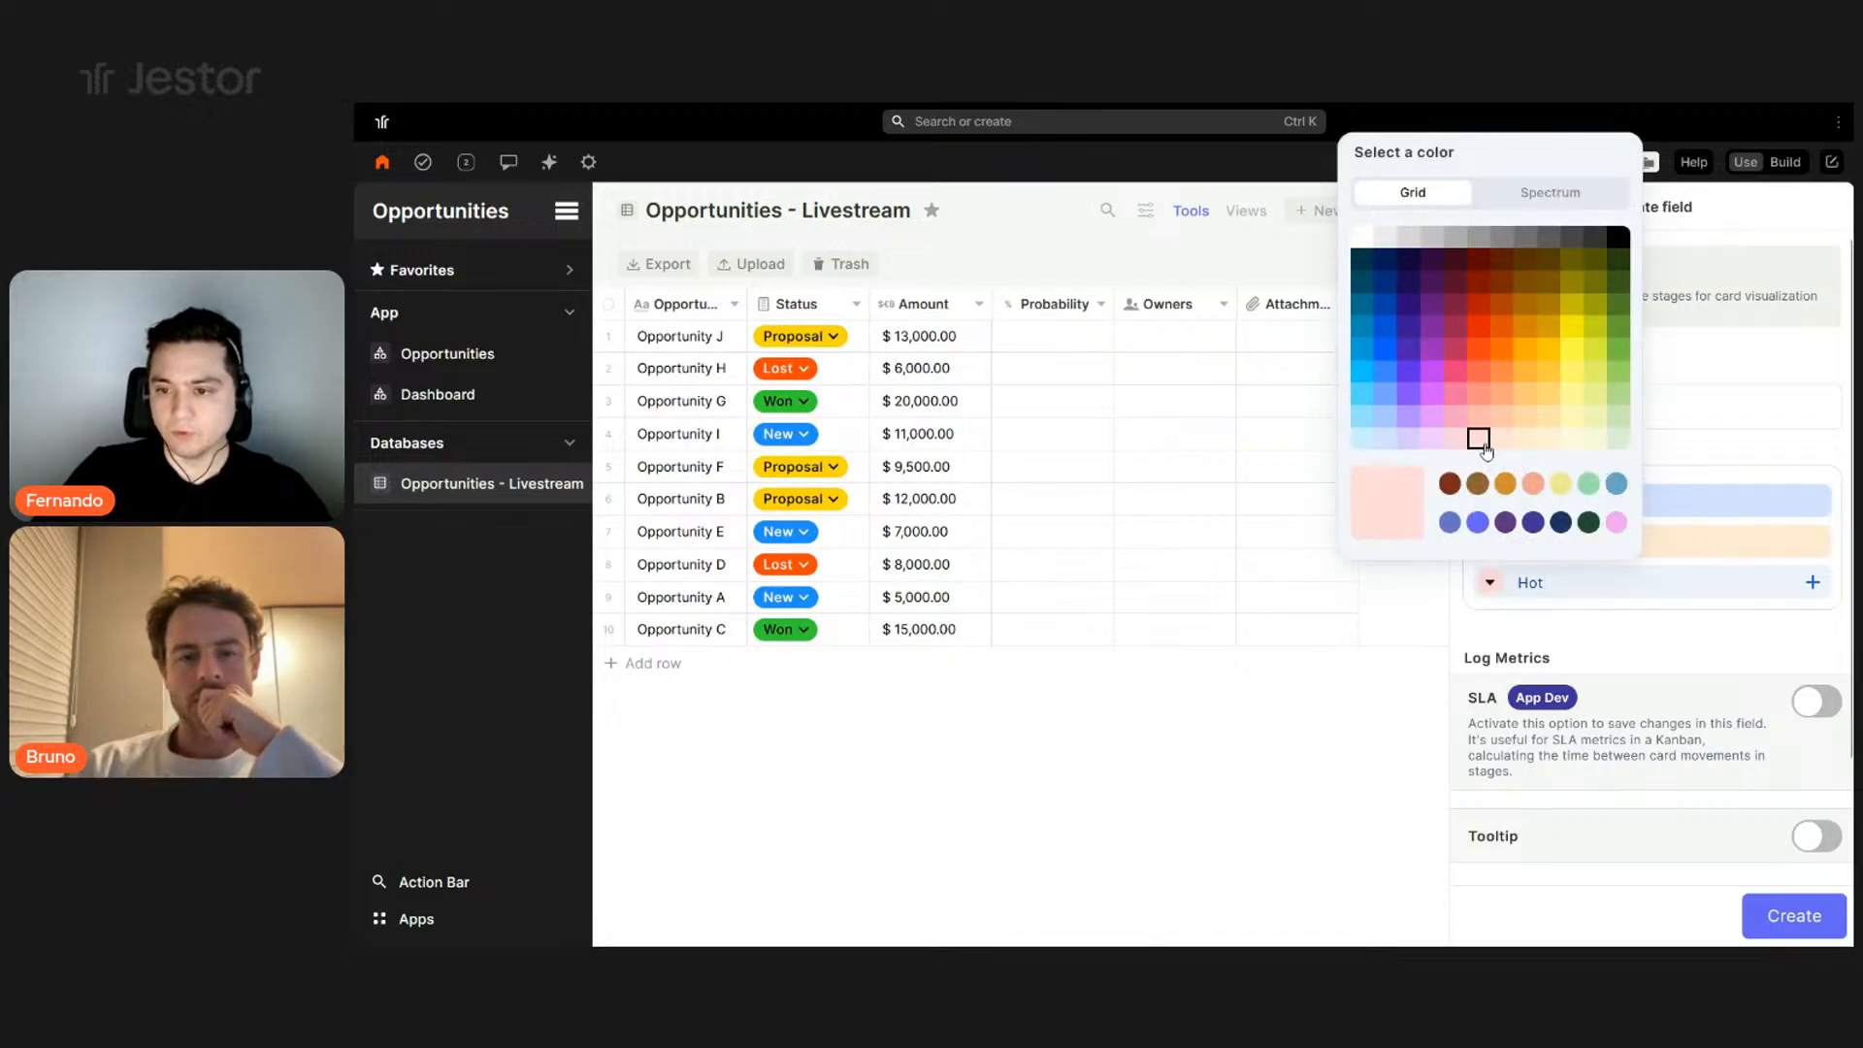
{"action": "left_click", "coordinate": [1811, 582]}
{"action": "left_click", "coordinate": [1795, 920]}
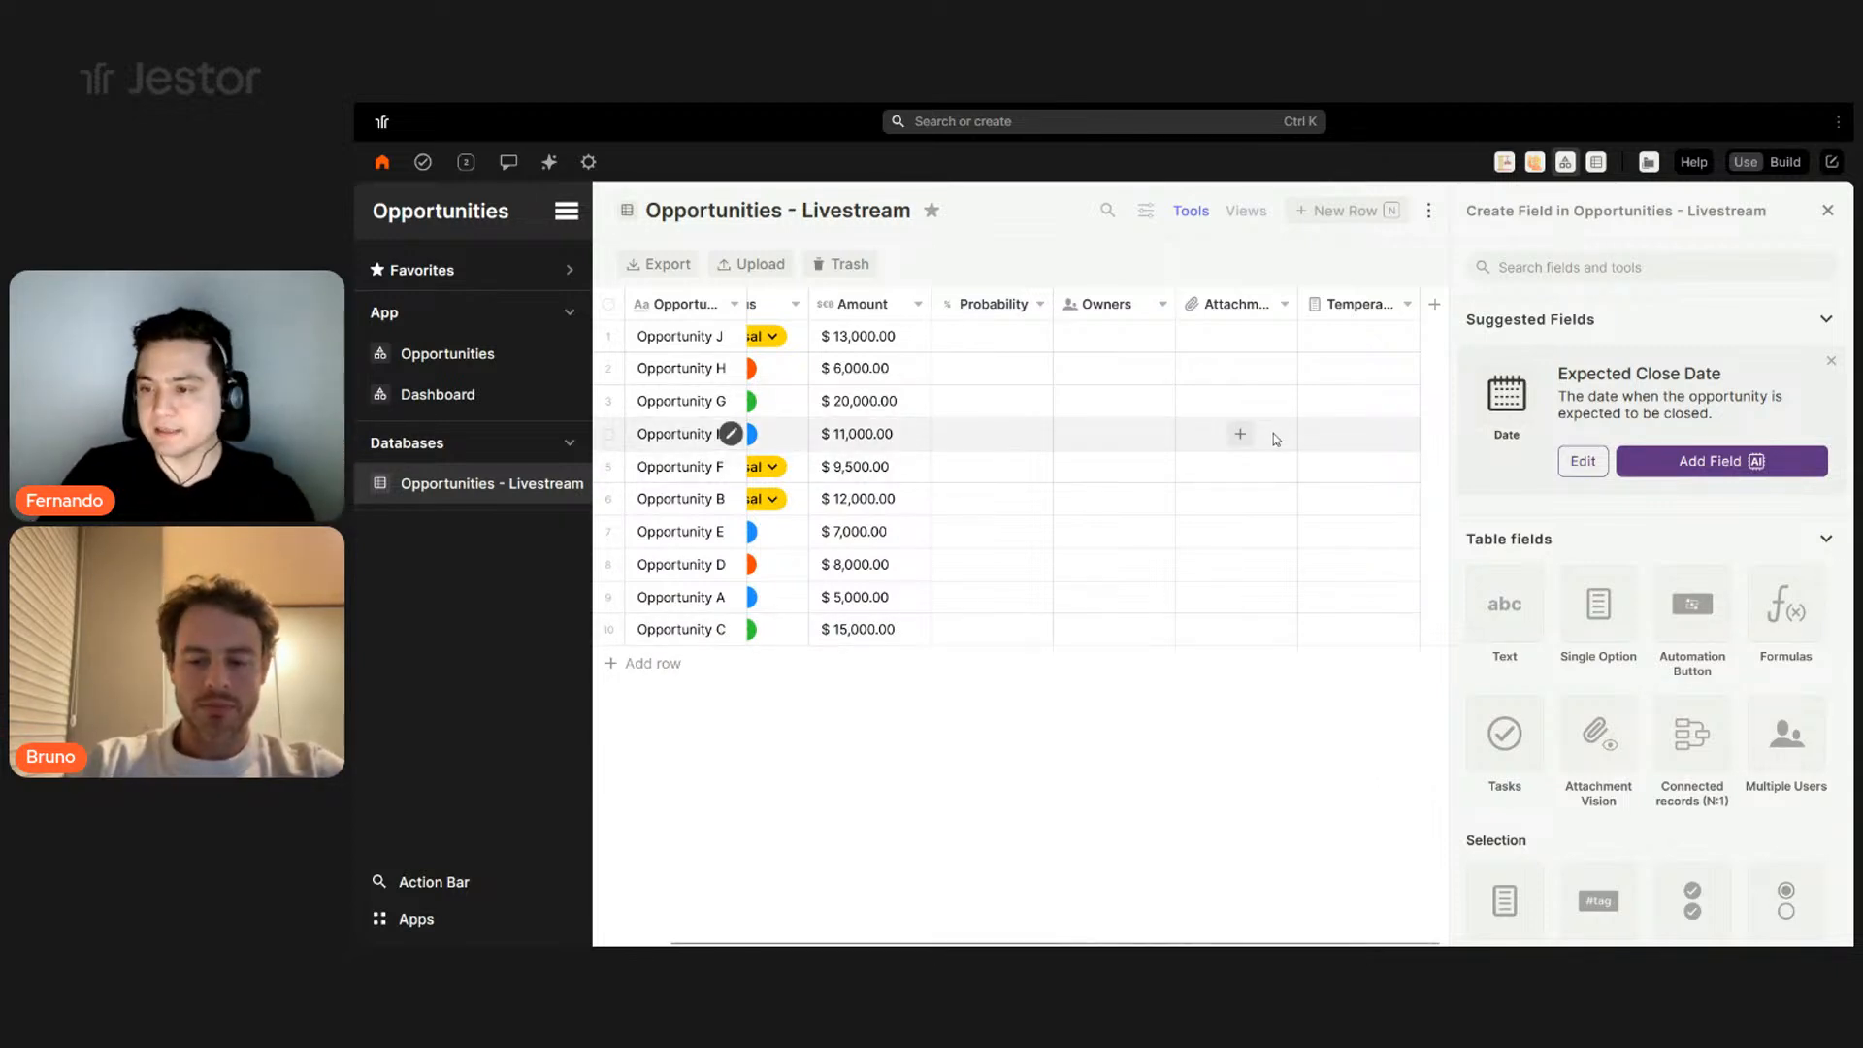
- Enter 90 in Opportunity J's Probability cell
{"action": "scroll", "coordinate": [1725, 621], "scroll_direction": "down", "scroll_amount": 8}
{"action": "scroll", "coordinate": [1712, 626], "scroll_direction": "down", "scroll_amount": 8}
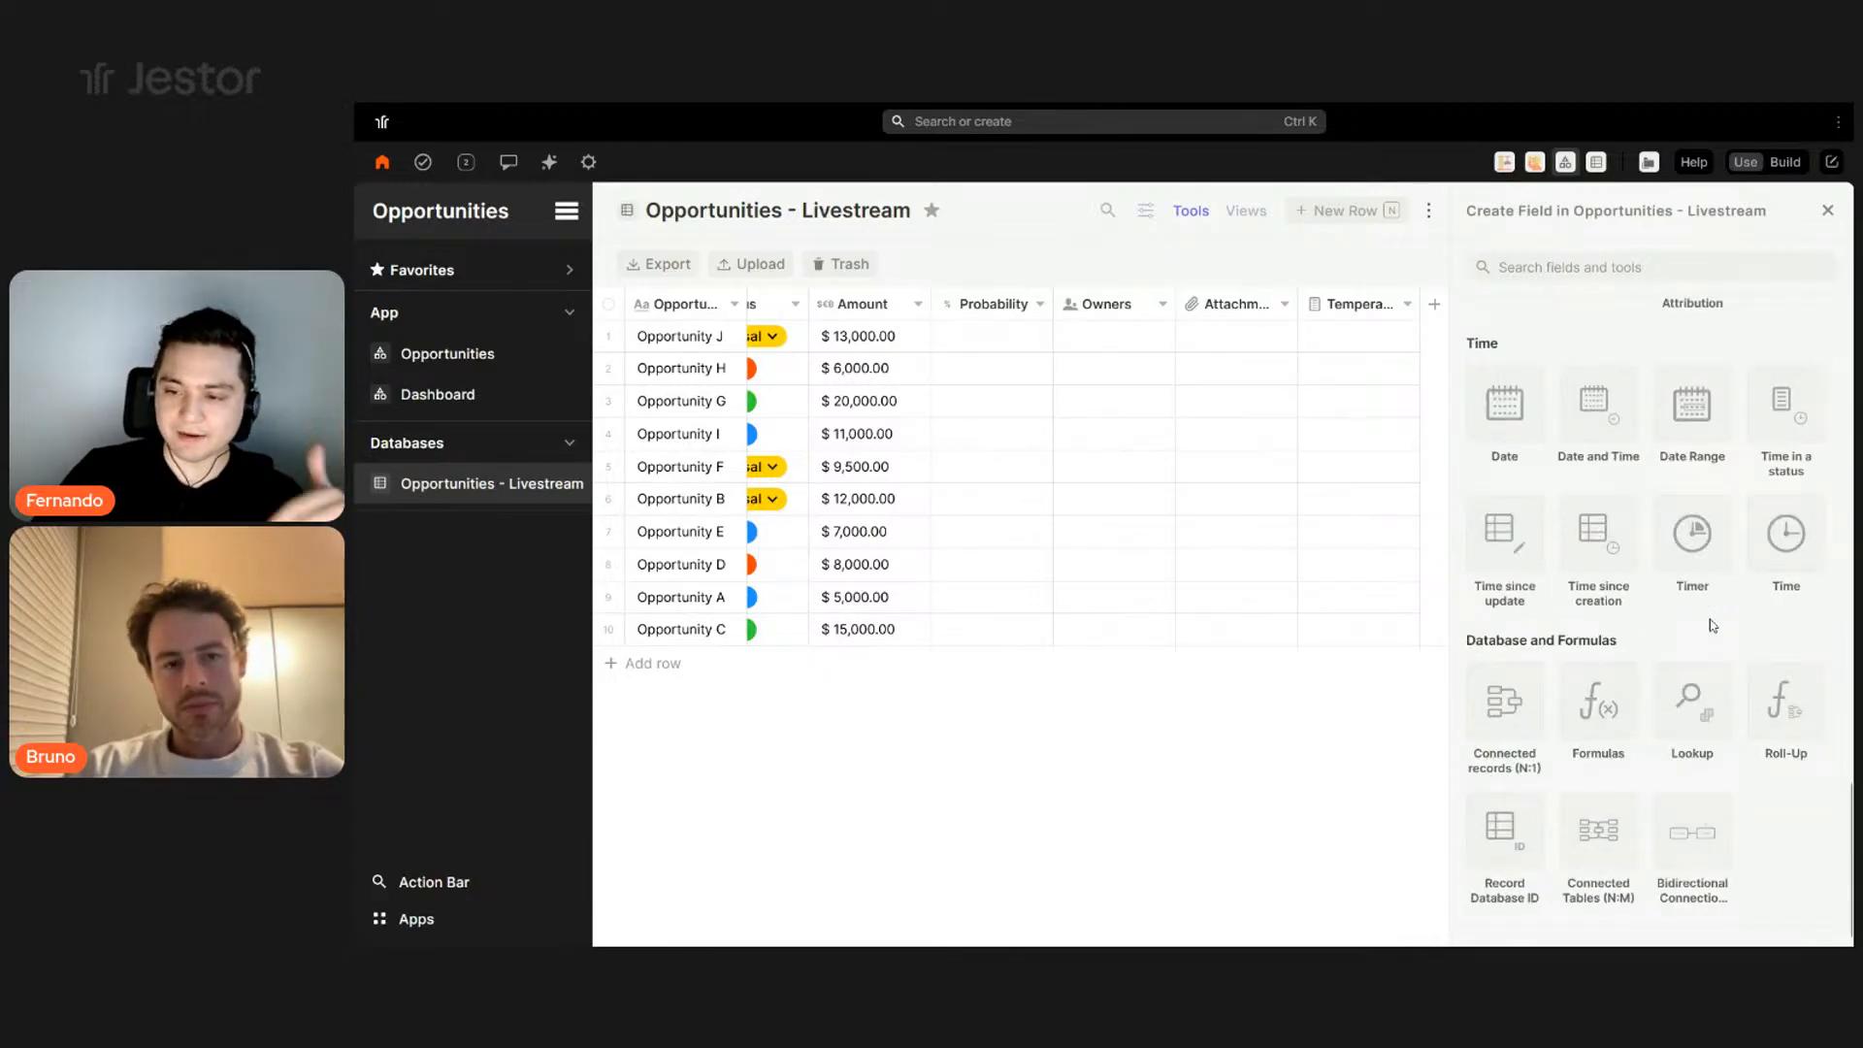
{"action": "scroll", "coordinate": [1712, 622], "scroll_direction": "up", "scroll_amount": 8}
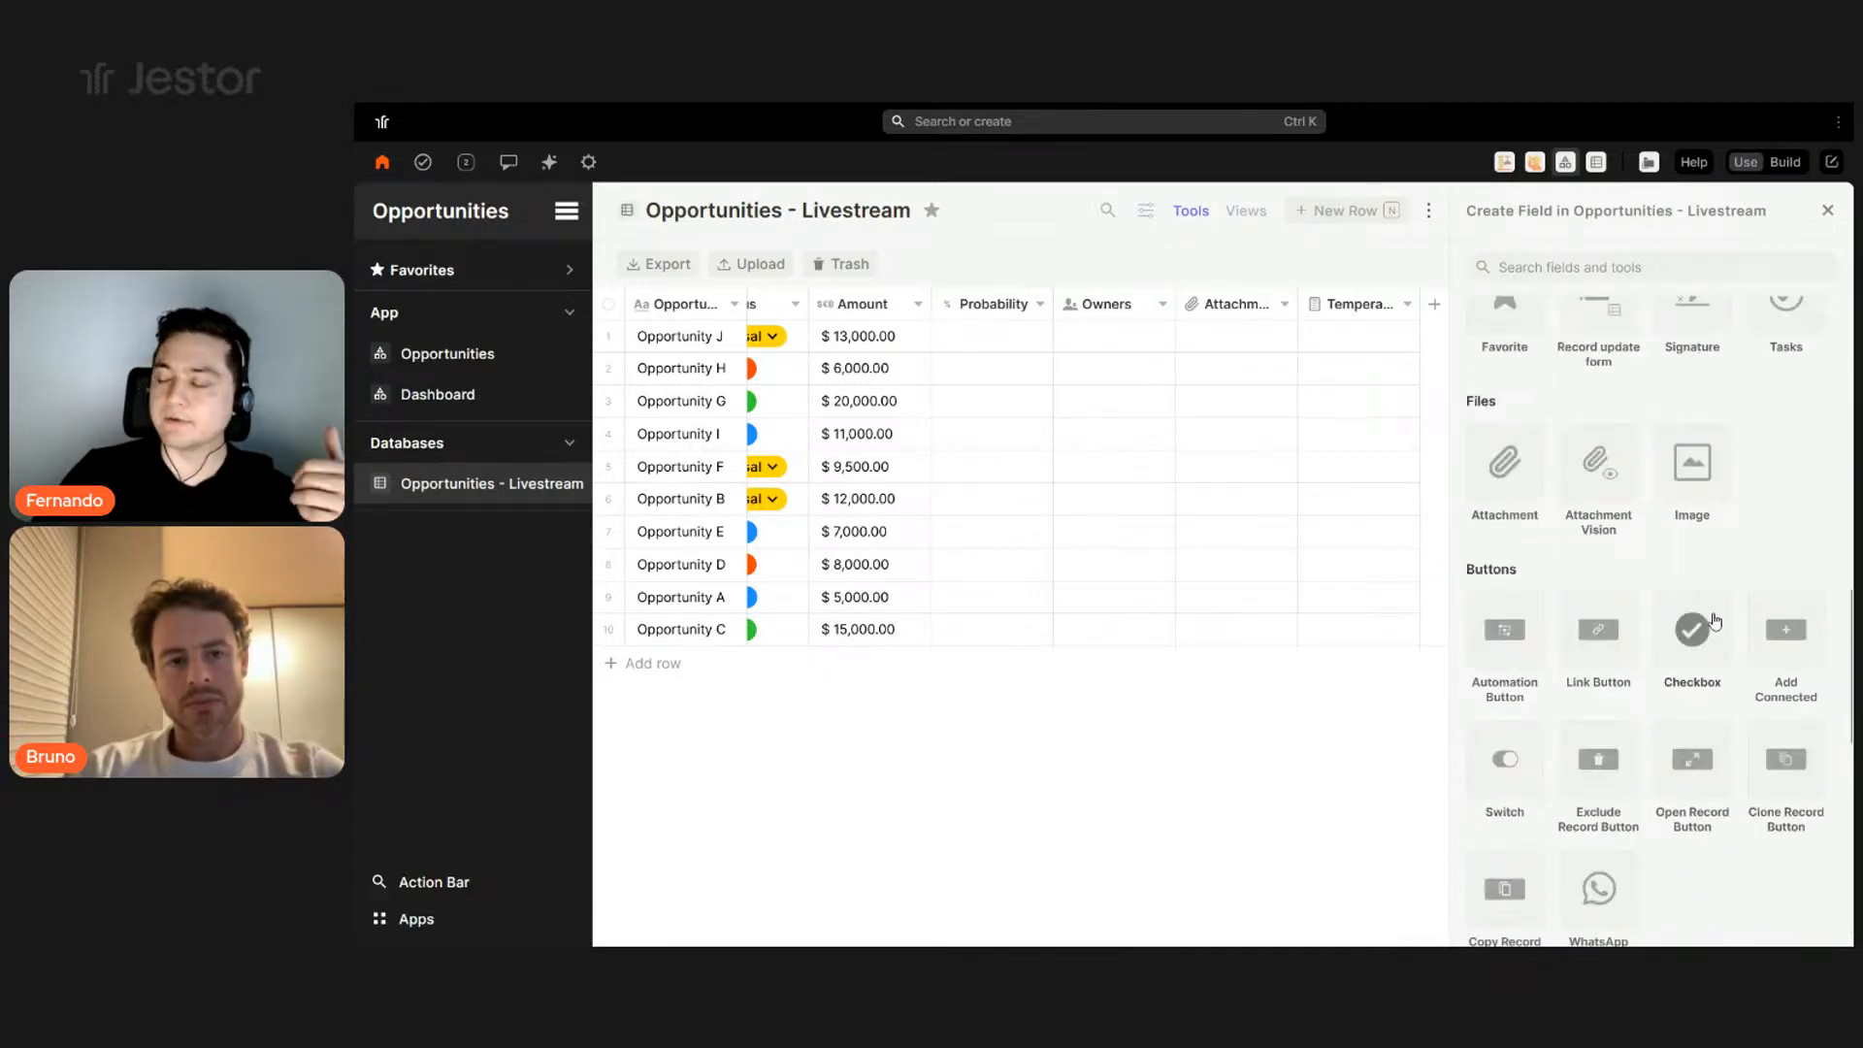
{"action": "scroll", "coordinate": [1713, 621], "scroll_direction": "up", "scroll_amount": 6}
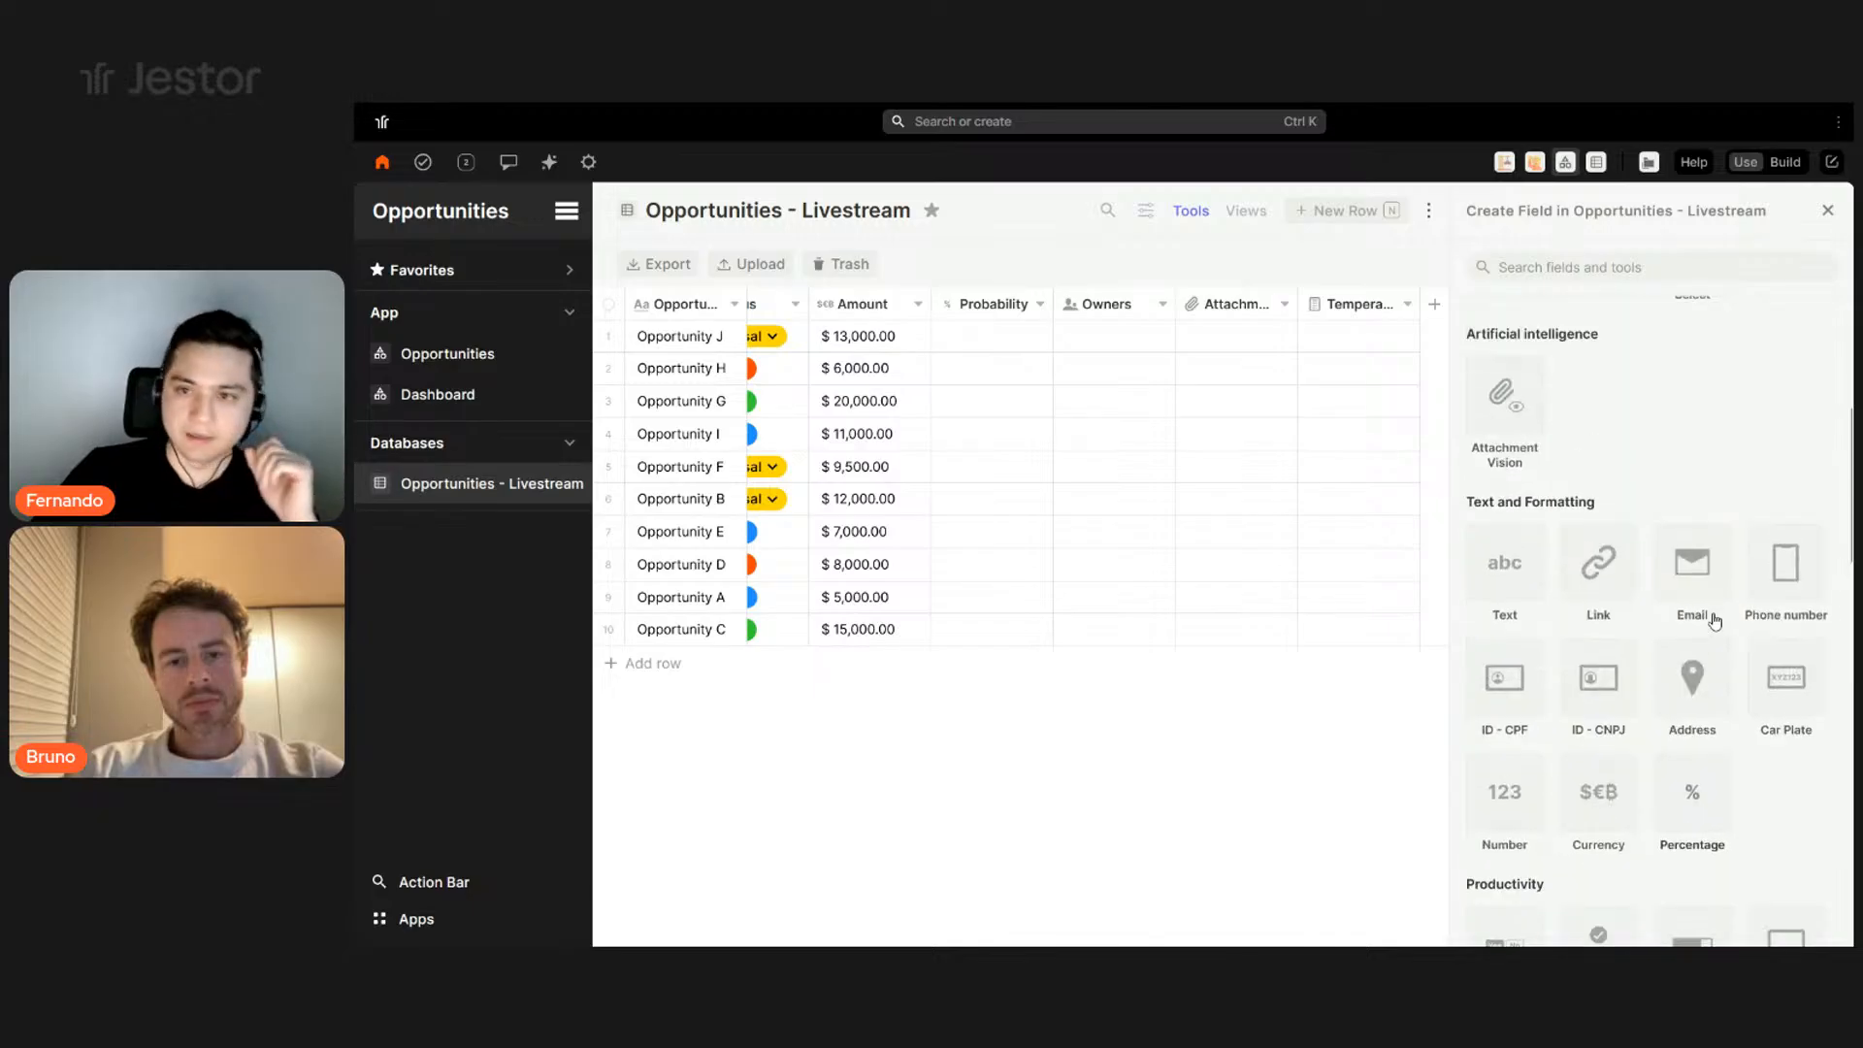
{"action": "left_click", "coordinate": [1001, 337]}
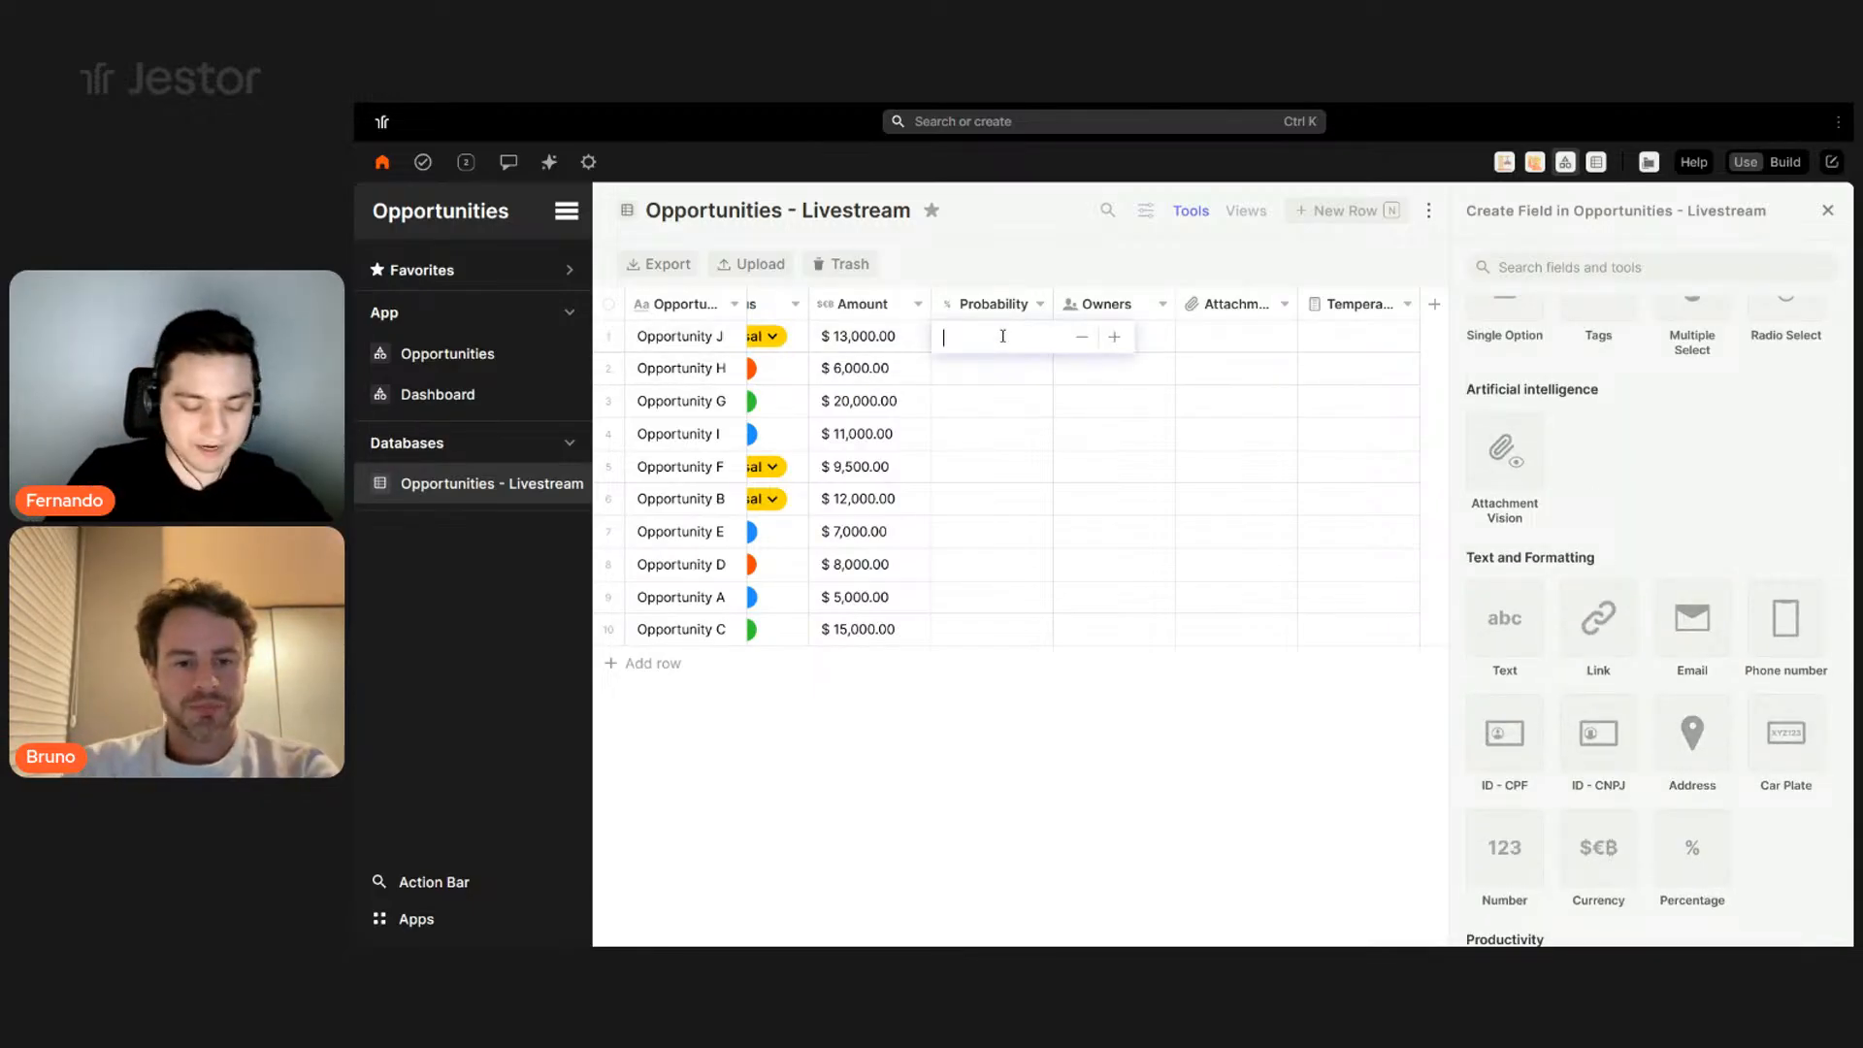
{"action": "type", "text": "90"}
{"action": "key", "text": "Return"}
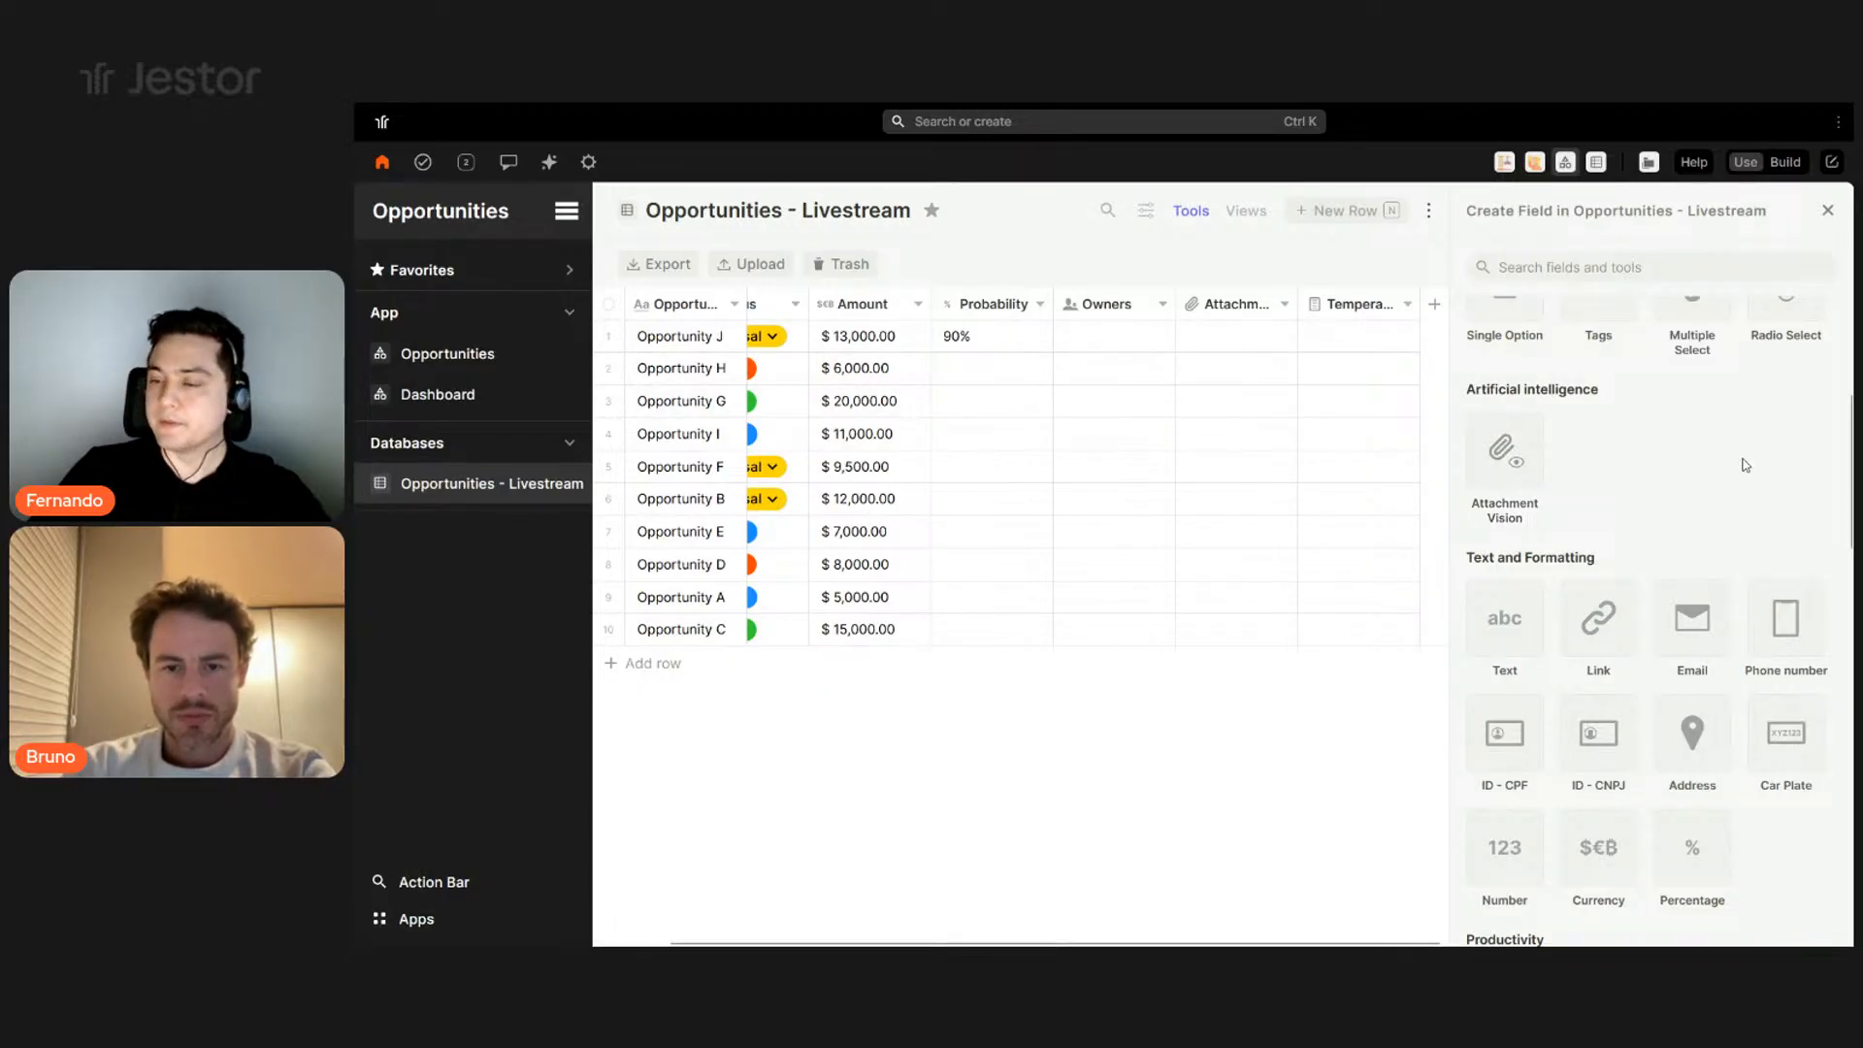
{"action": "scroll", "coordinate": [1741, 560], "scroll_direction": "up", "scroll_amount": 6}
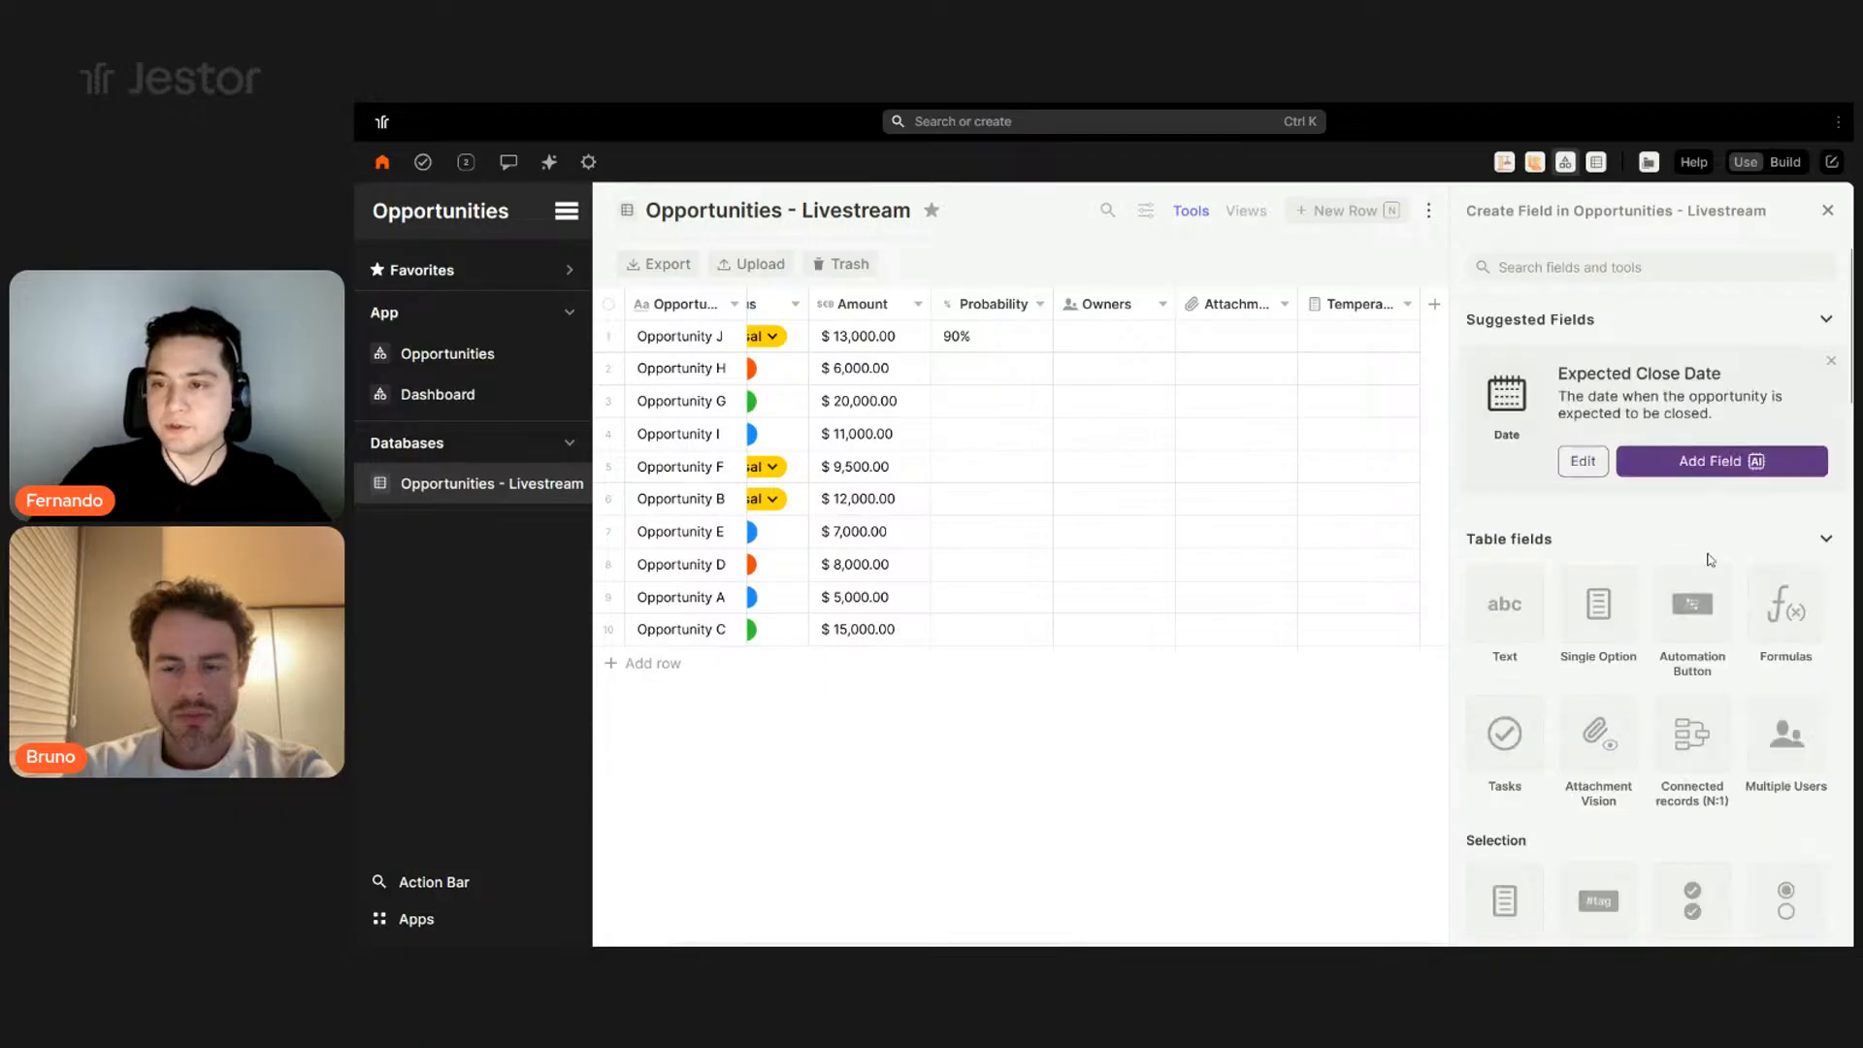
{"action": "type", "text": "fo"}
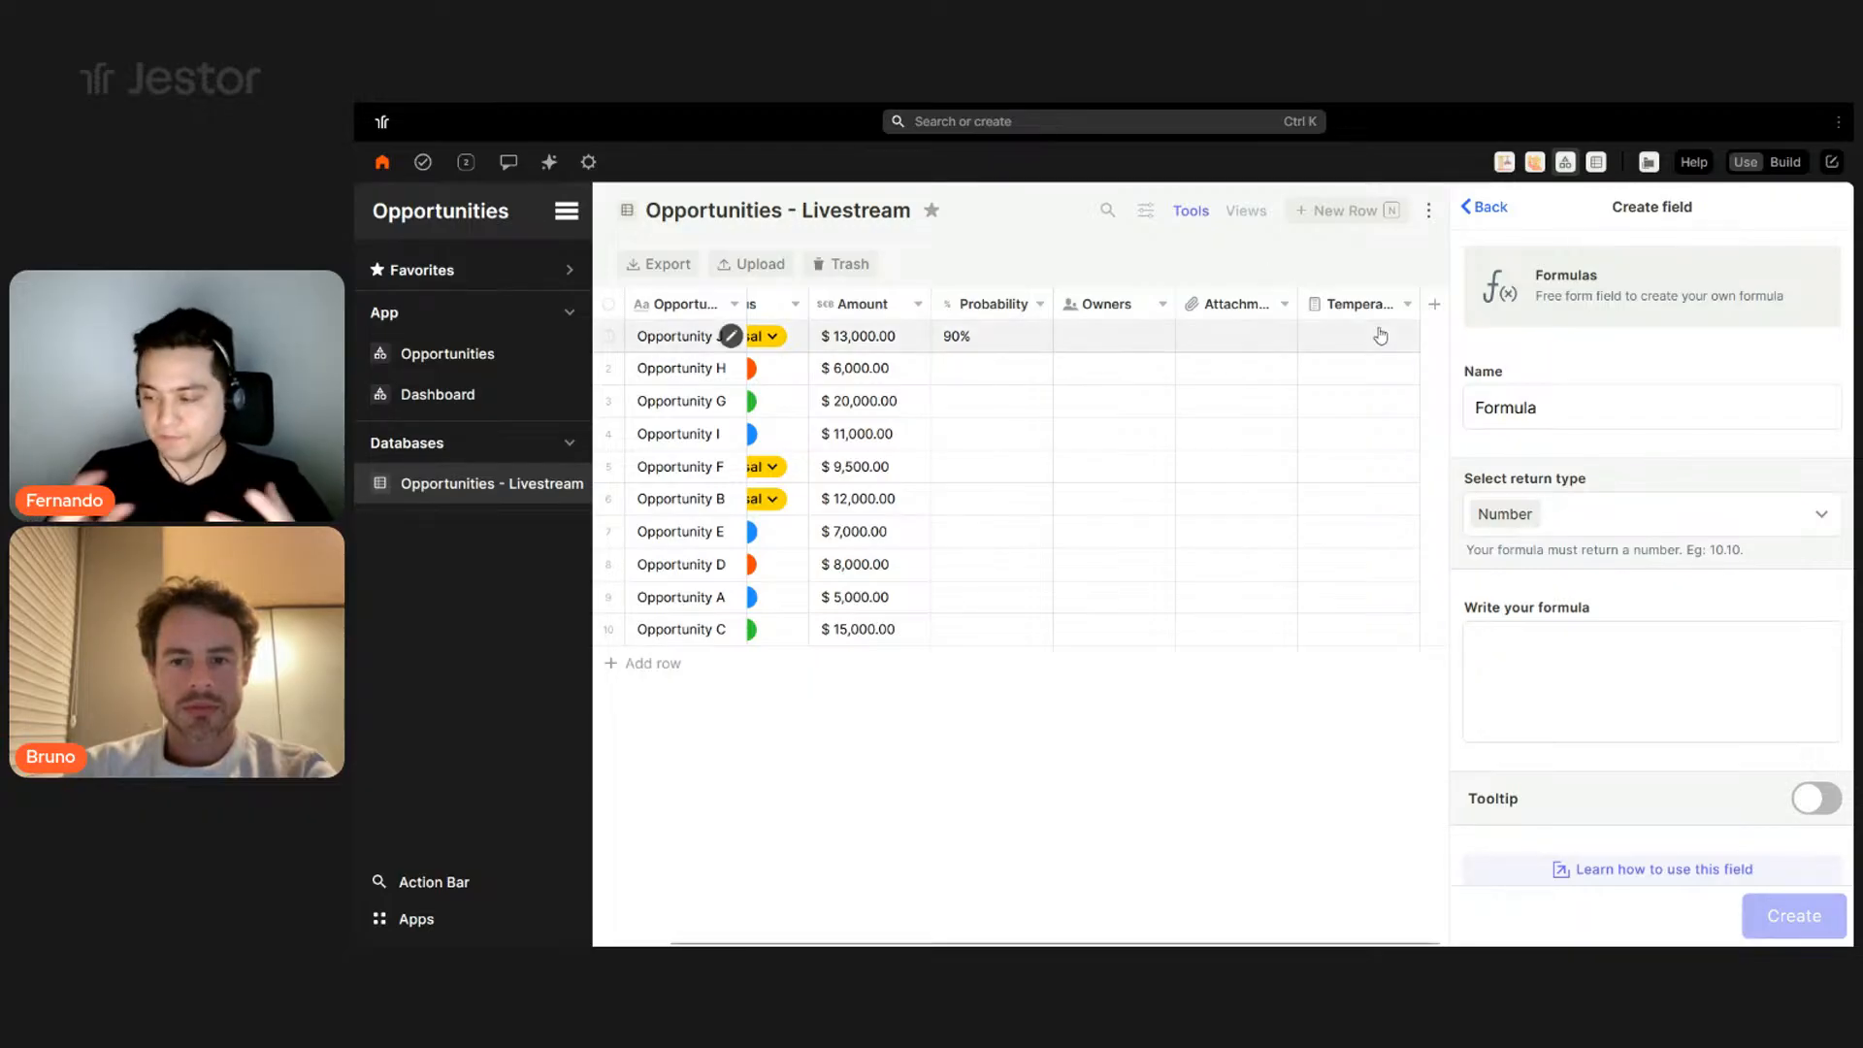
- Name the formula field Probable Amount, returning Currency with the $ symbol
{"action": "double_click", "coordinate": [1572, 409]}
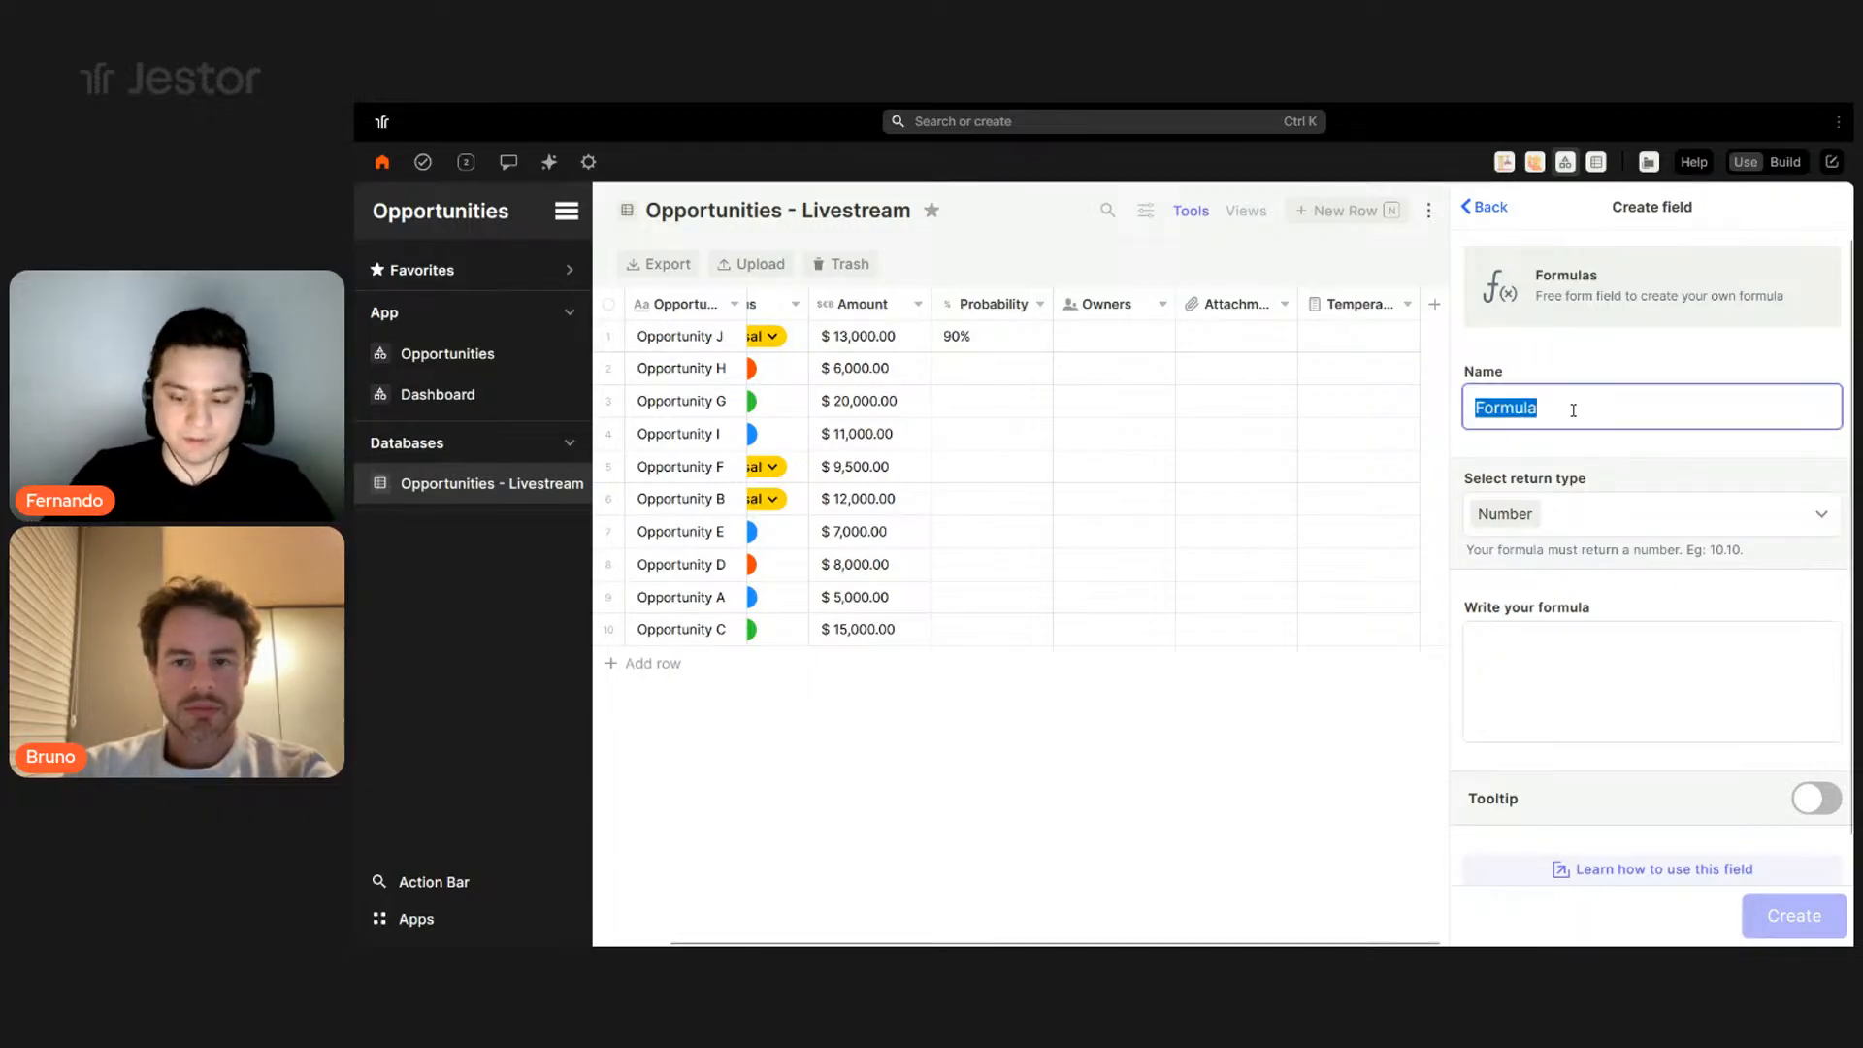
{"action": "type", "text": "Probab"}
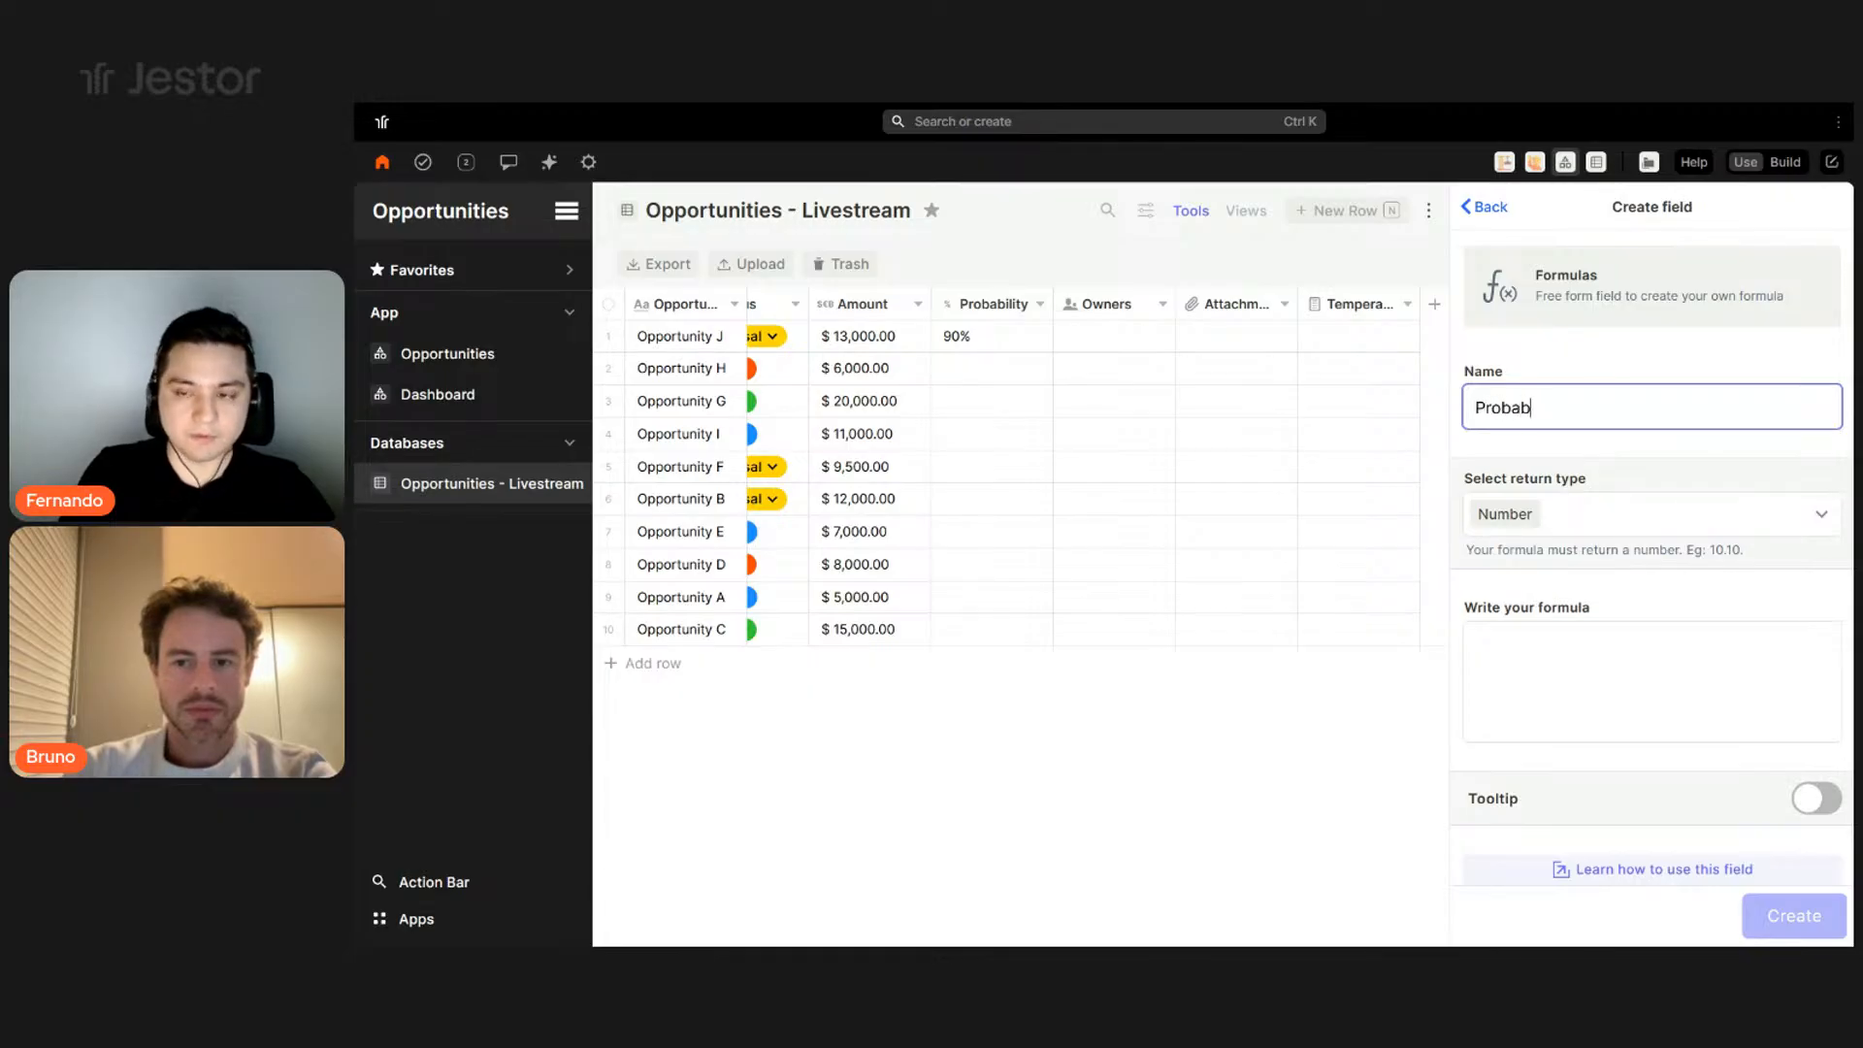
{"action": "type", "text": "le Amount"}
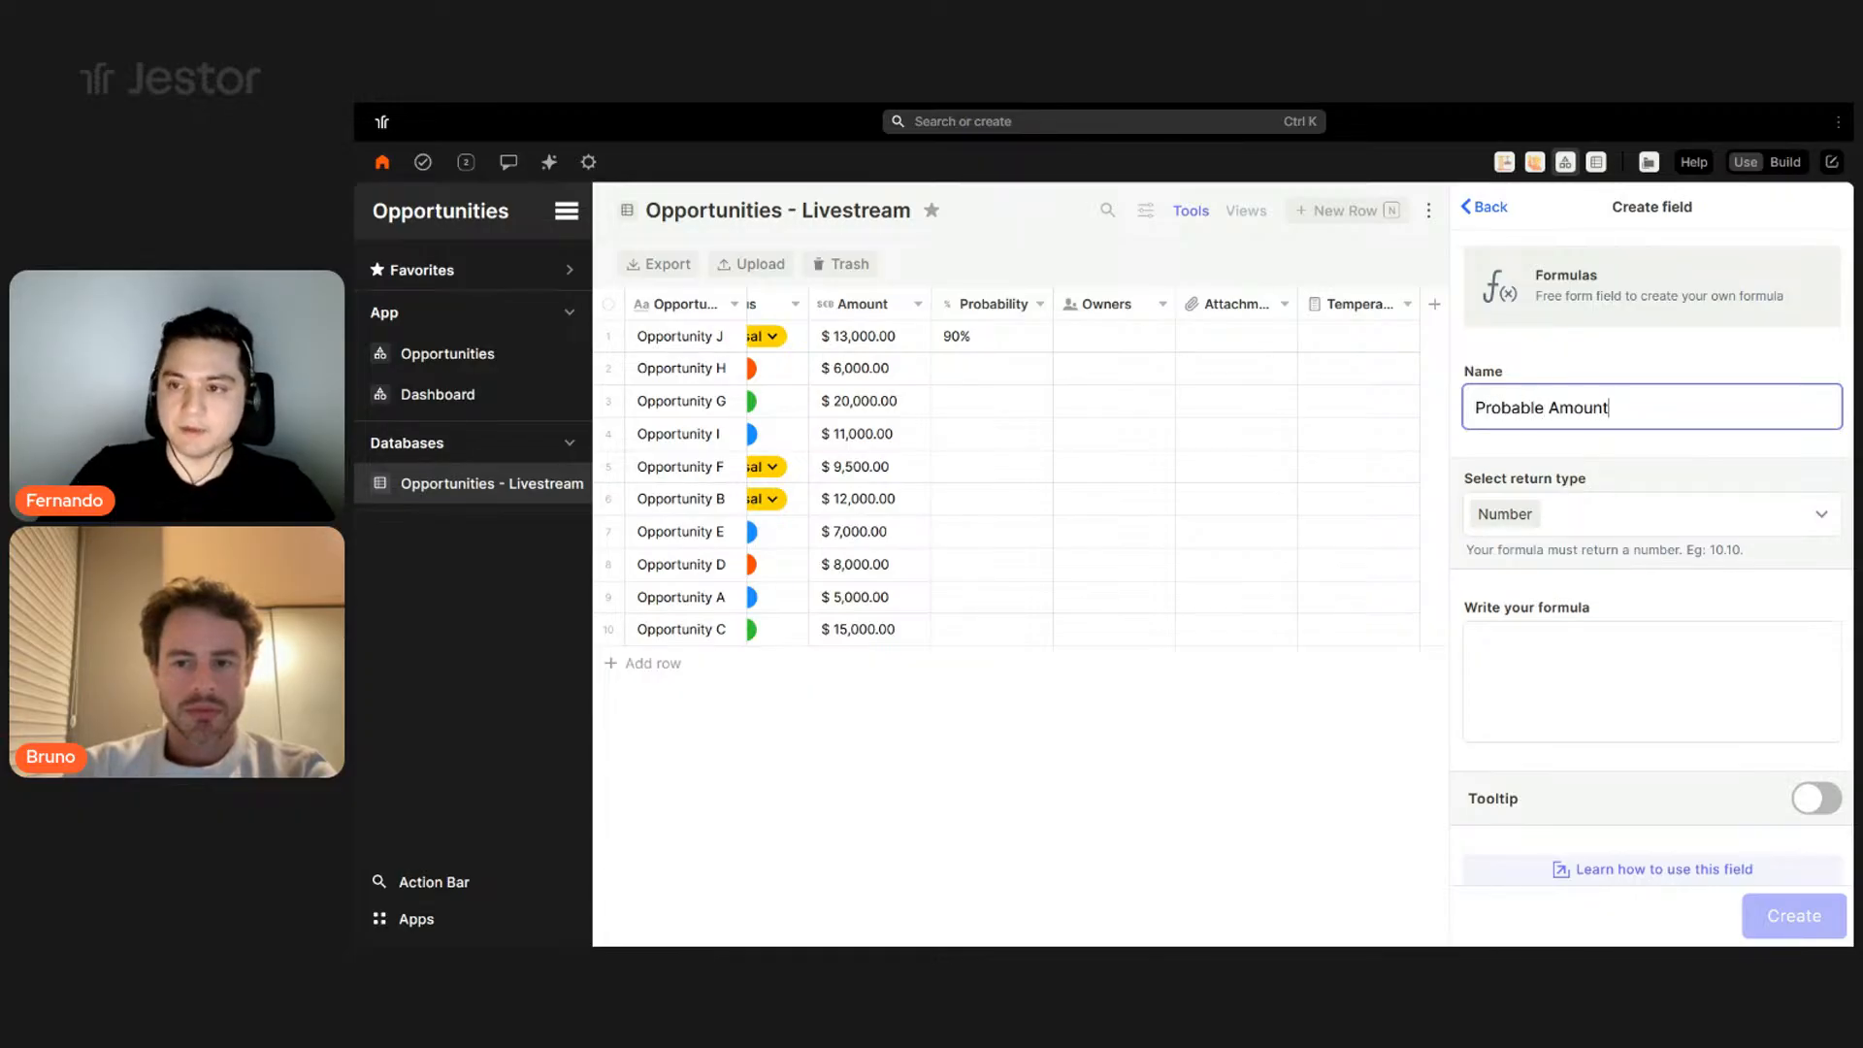
{"action": "left_click", "coordinate": [1630, 524]}
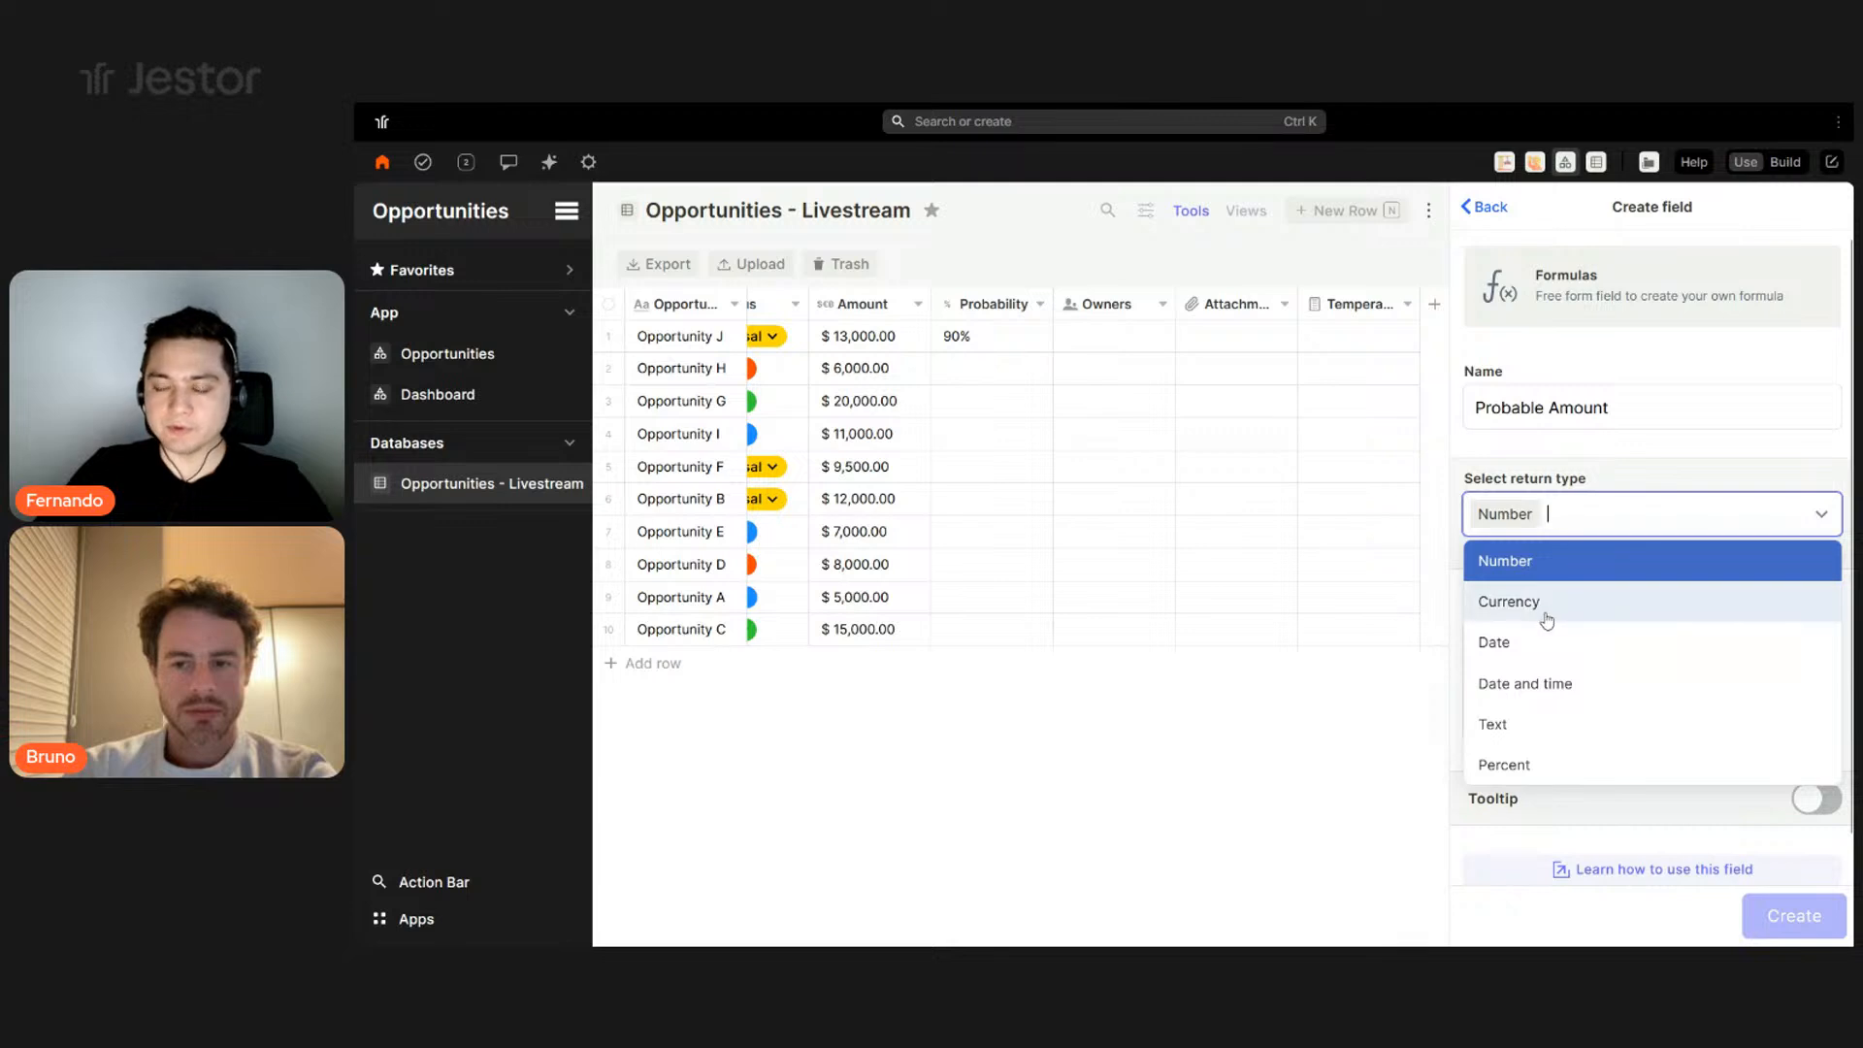
{"action": "left_click", "coordinate": [1549, 601]}
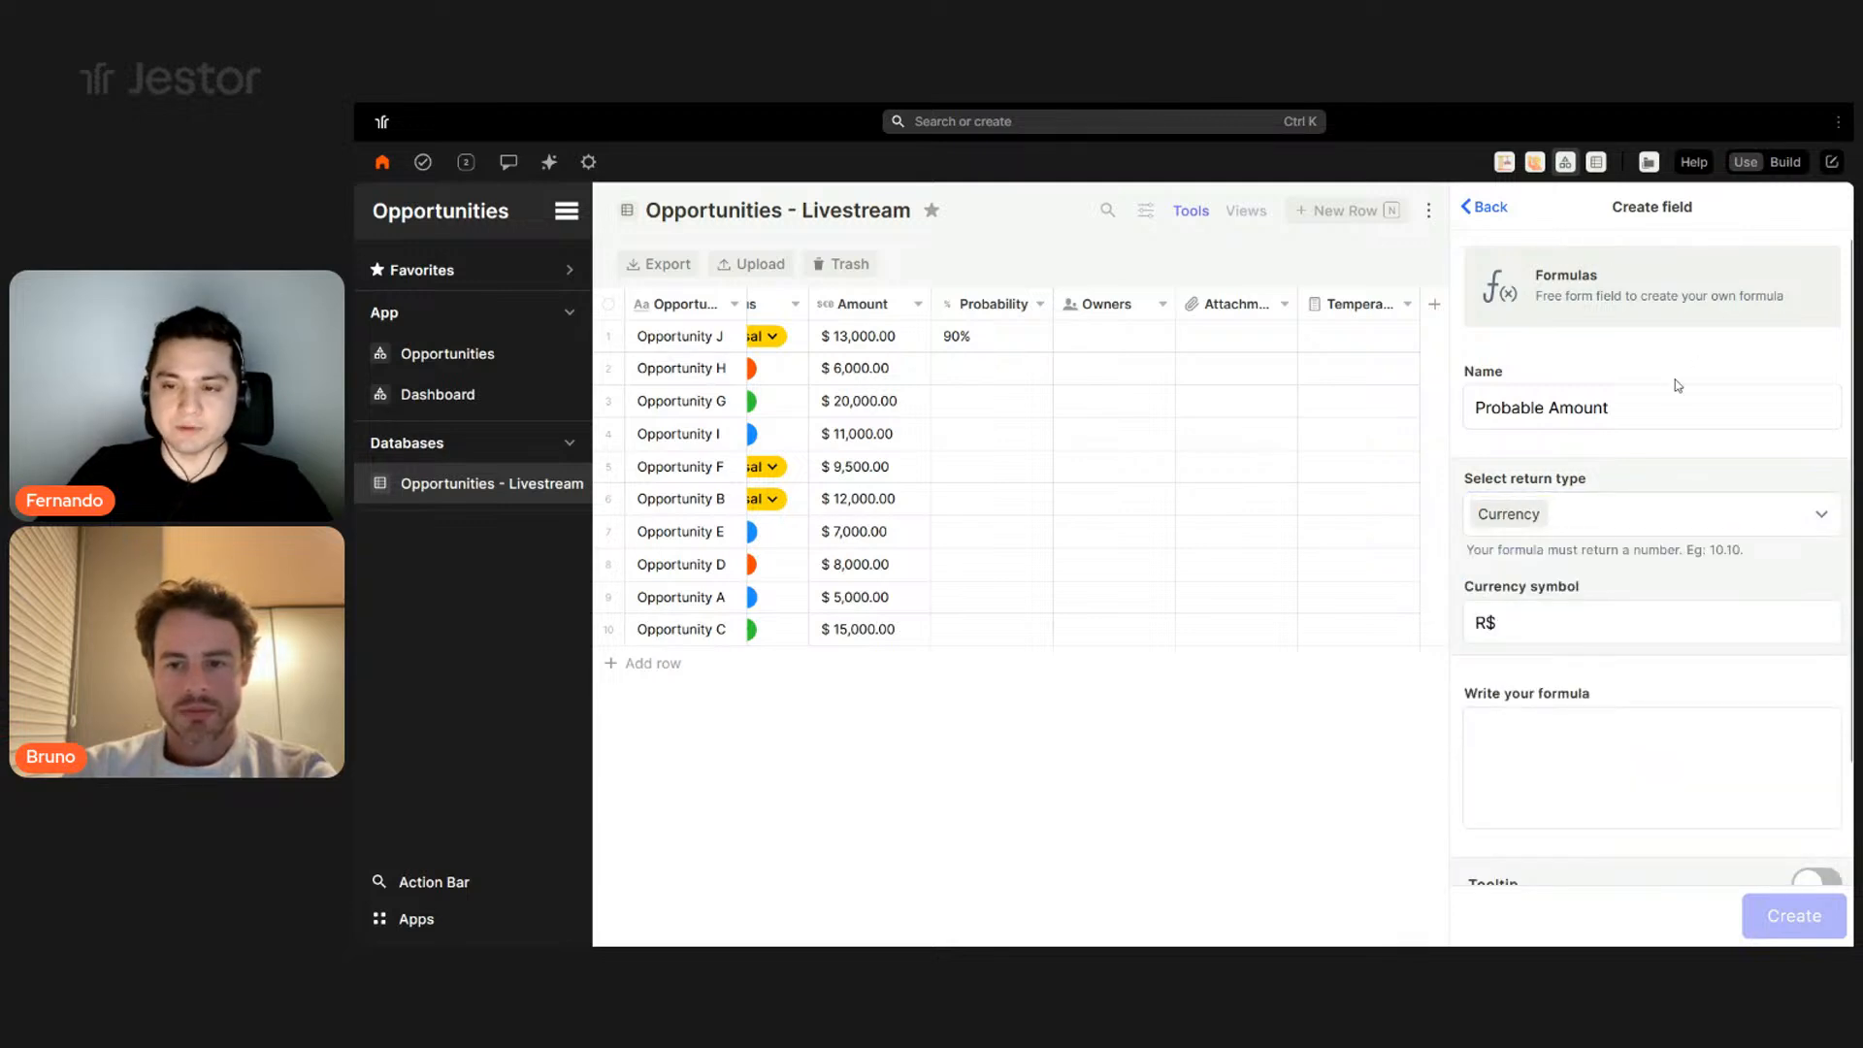
{"action": "left_click", "coordinate": [1468, 629]}
{"action": "key", "text": "Delete"}
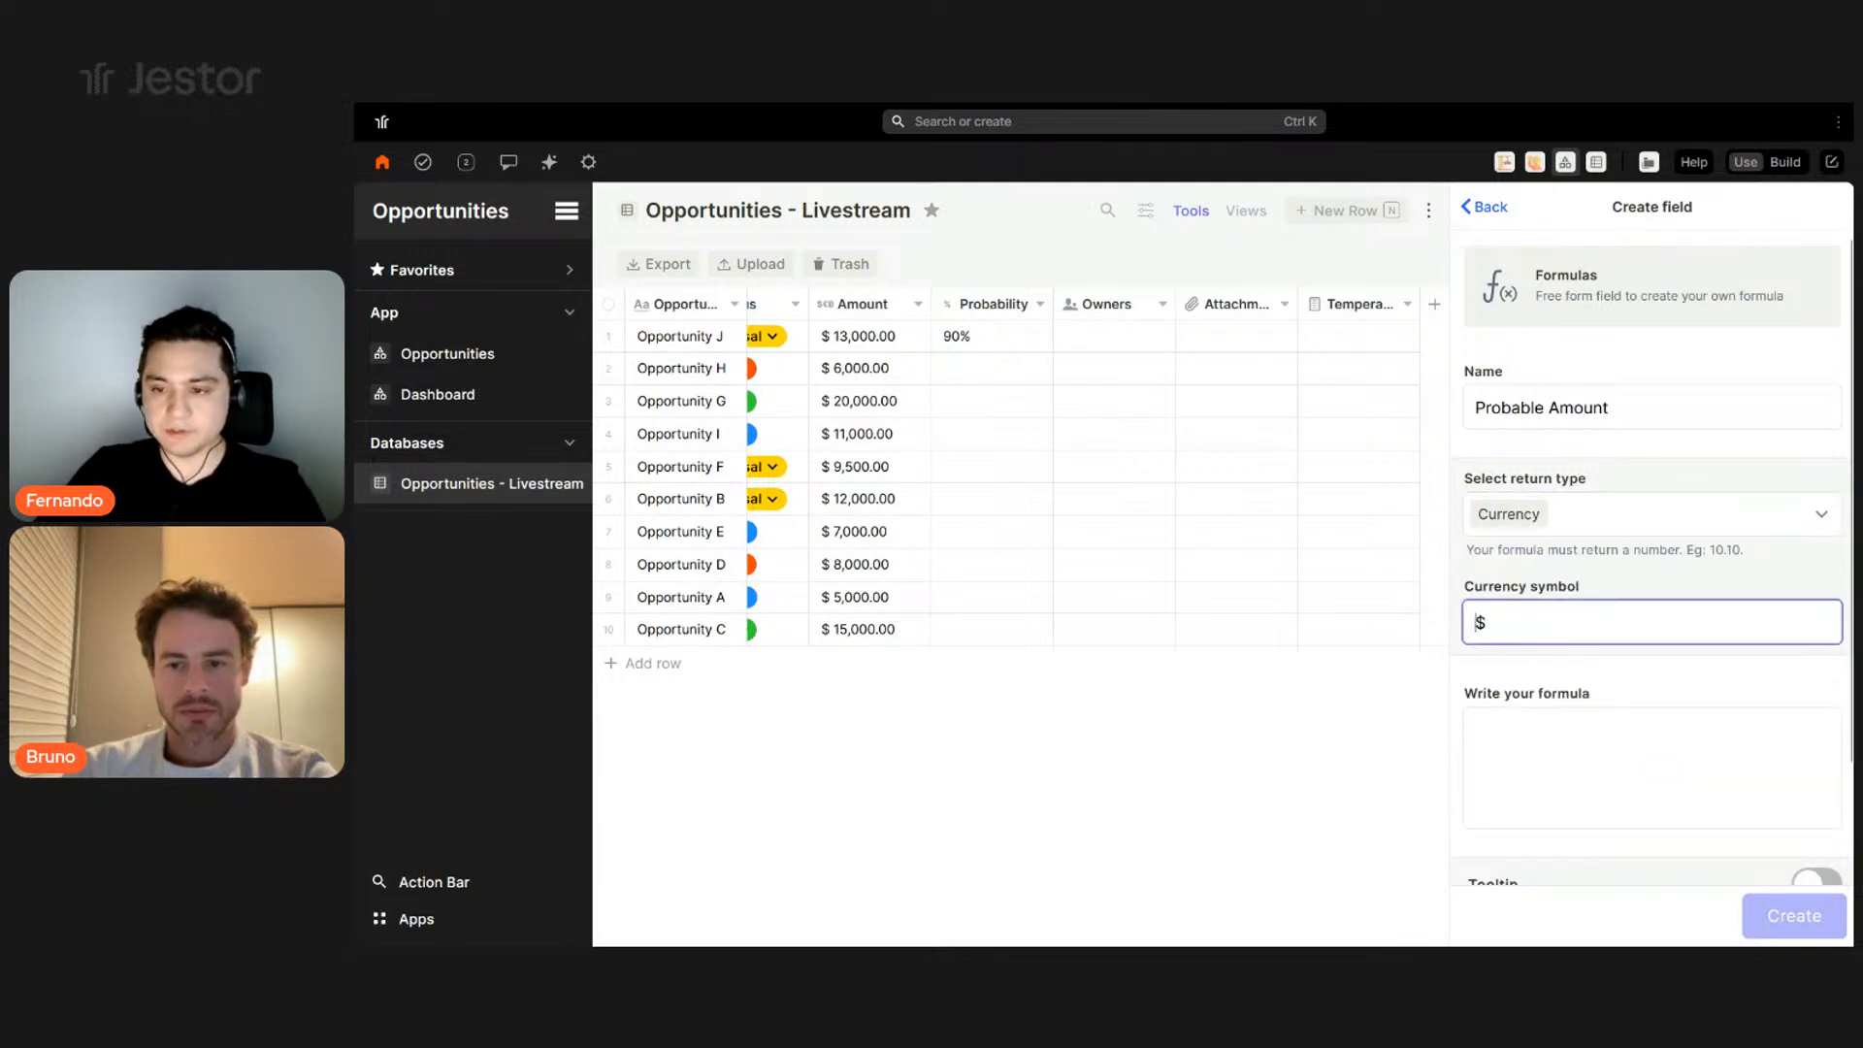
{"action": "scroll", "coordinate": [1598, 680], "scroll_direction": "down", "scroll_amount": 3}
- Set the formula to {{value}}*{{probability}} and create the field
{"action": "left_click", "coordinate": [1598, 680]}
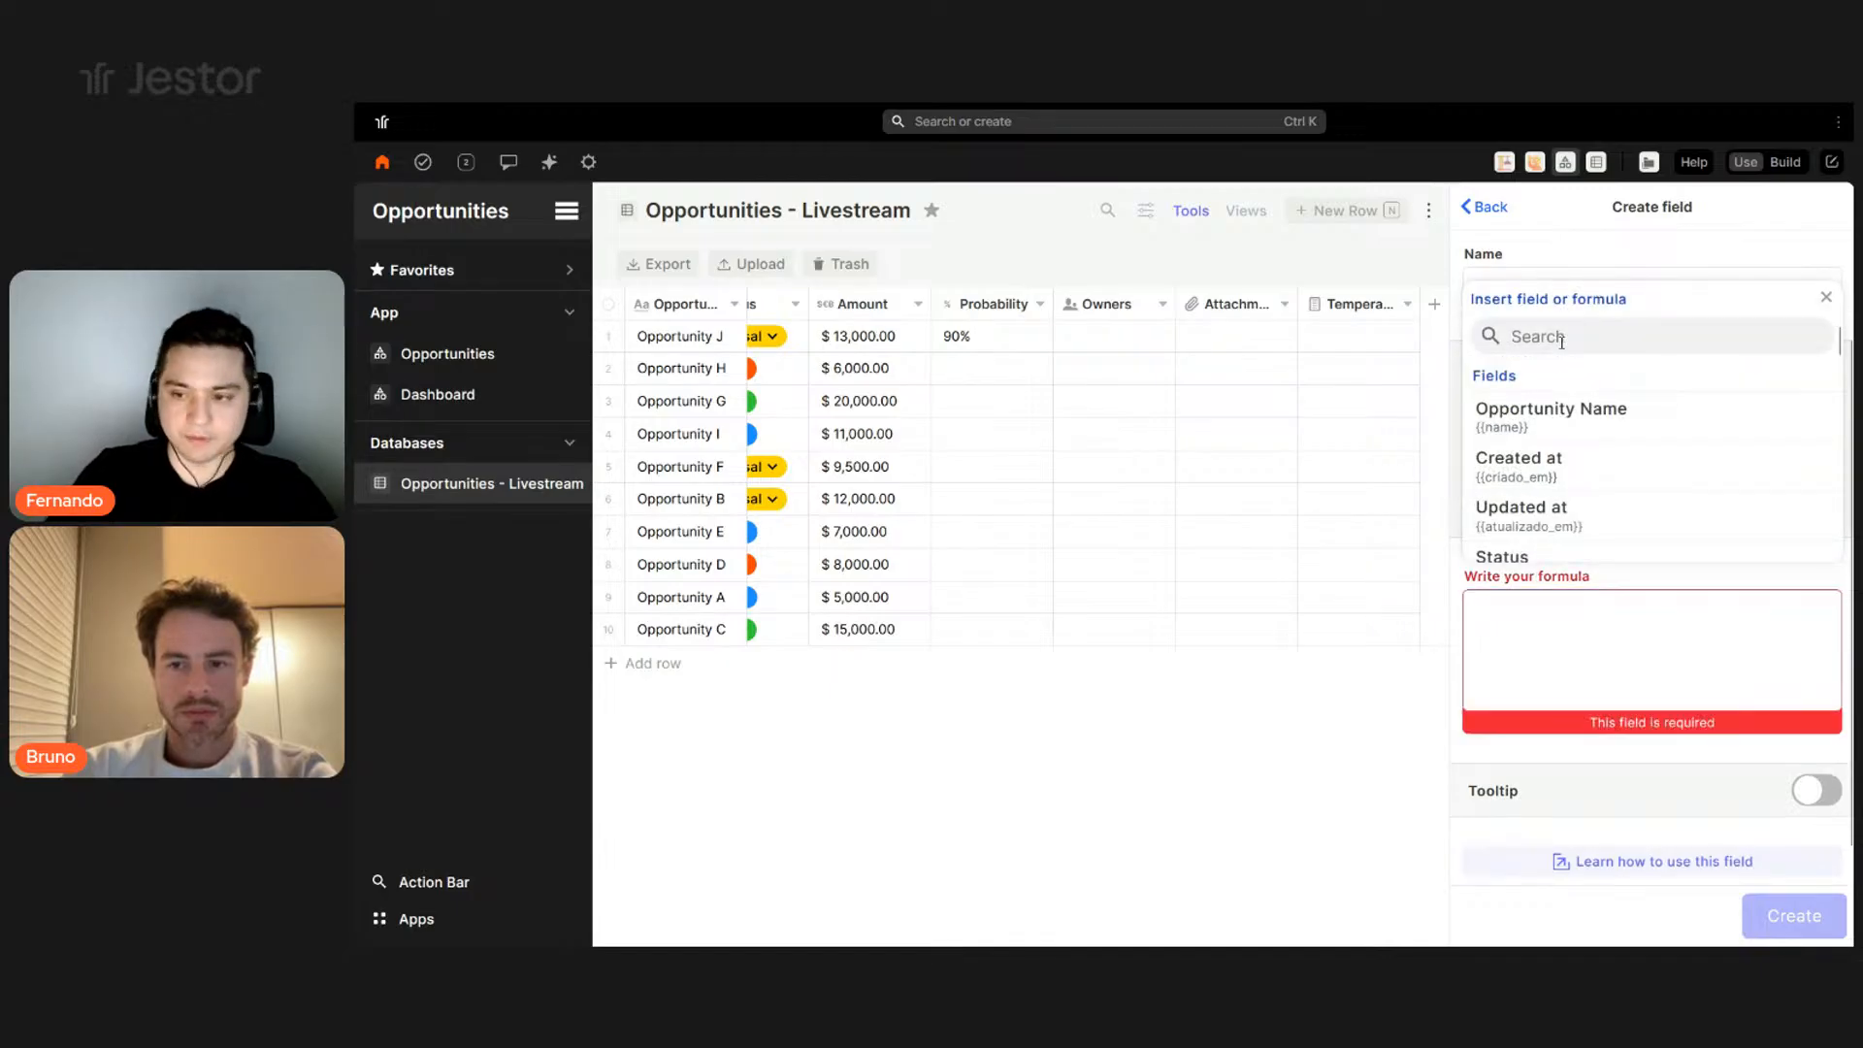
{"action": "scroll", "coordinate": [1557, 432], "scroll_direction": "down", "scroll_amount": 5}
{"action": "scroll", "coordinate": [1562, 428], "scroll_direction": "up", "scroll_amount": 3}
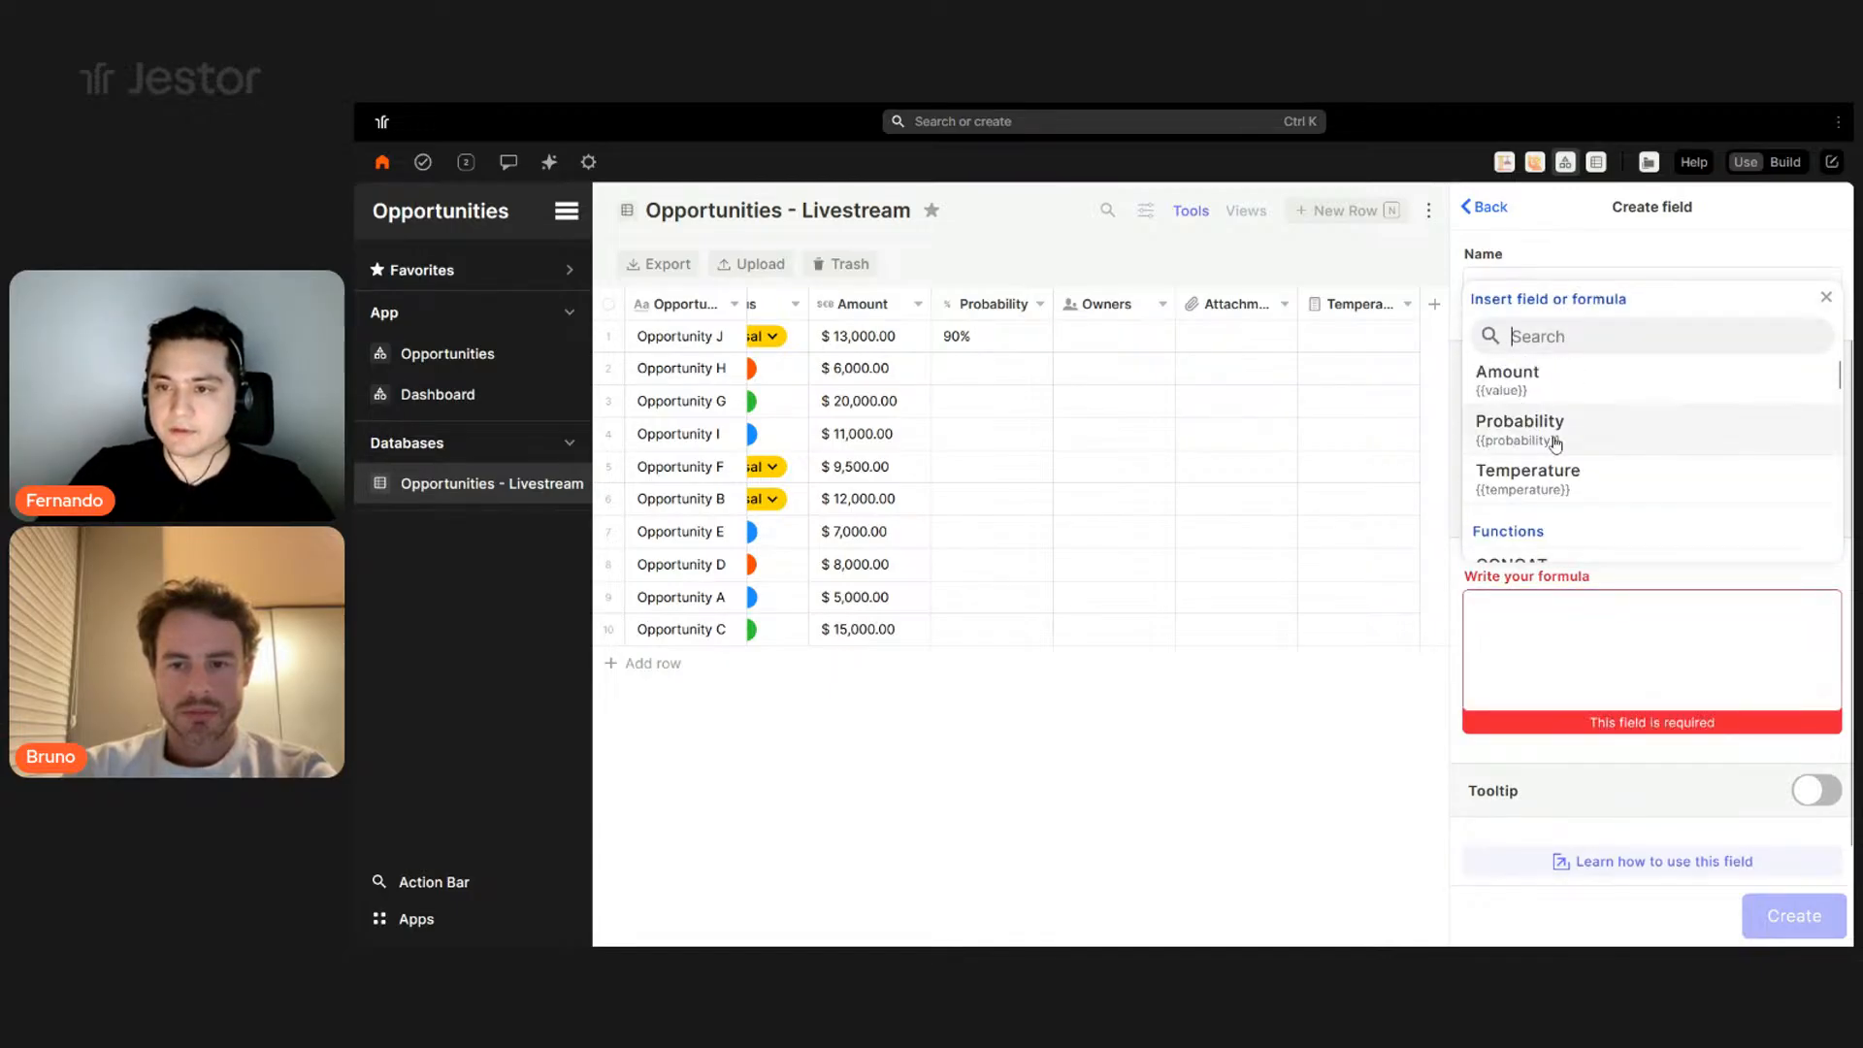
{"action": "left_click", "coordinate": [1531, 380]}
{"action": "type", "text": "*"}
{"action": "left_click", "coordinate": [1570, 434]}
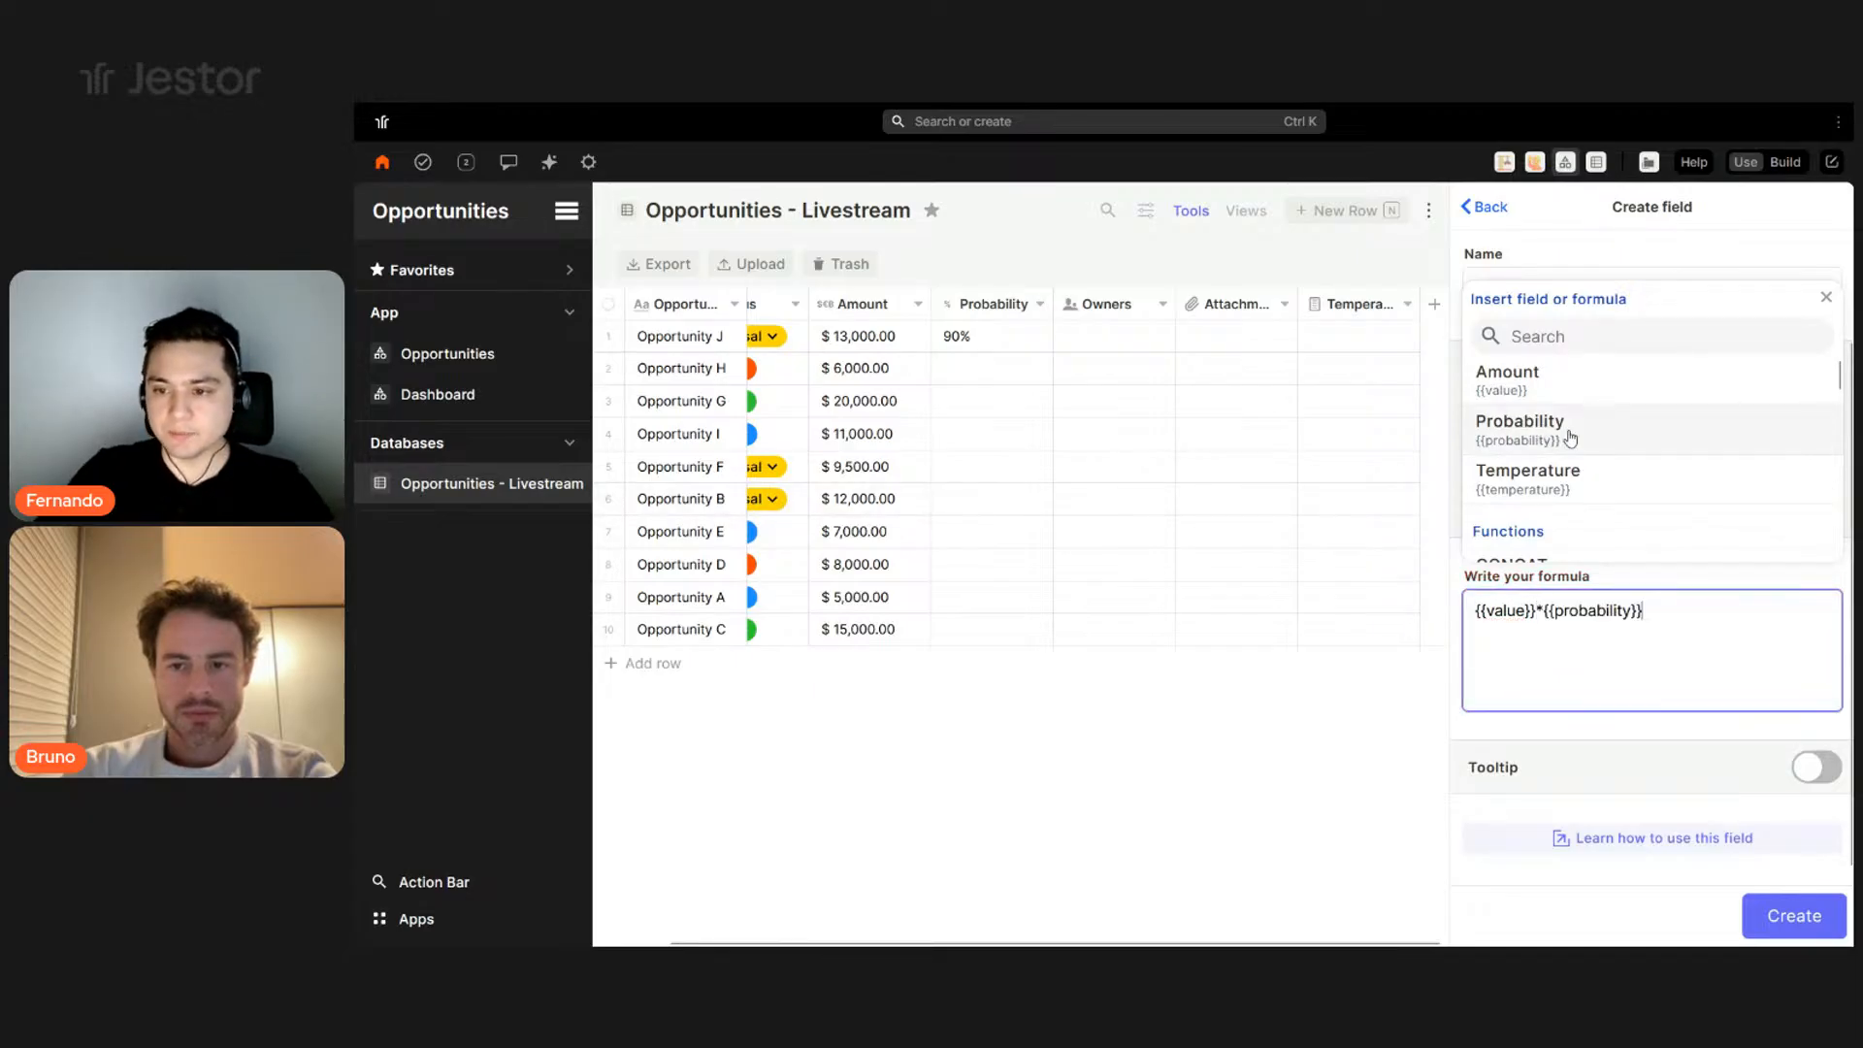
{"action": "left_click", "coordinate": [1774, 915]}
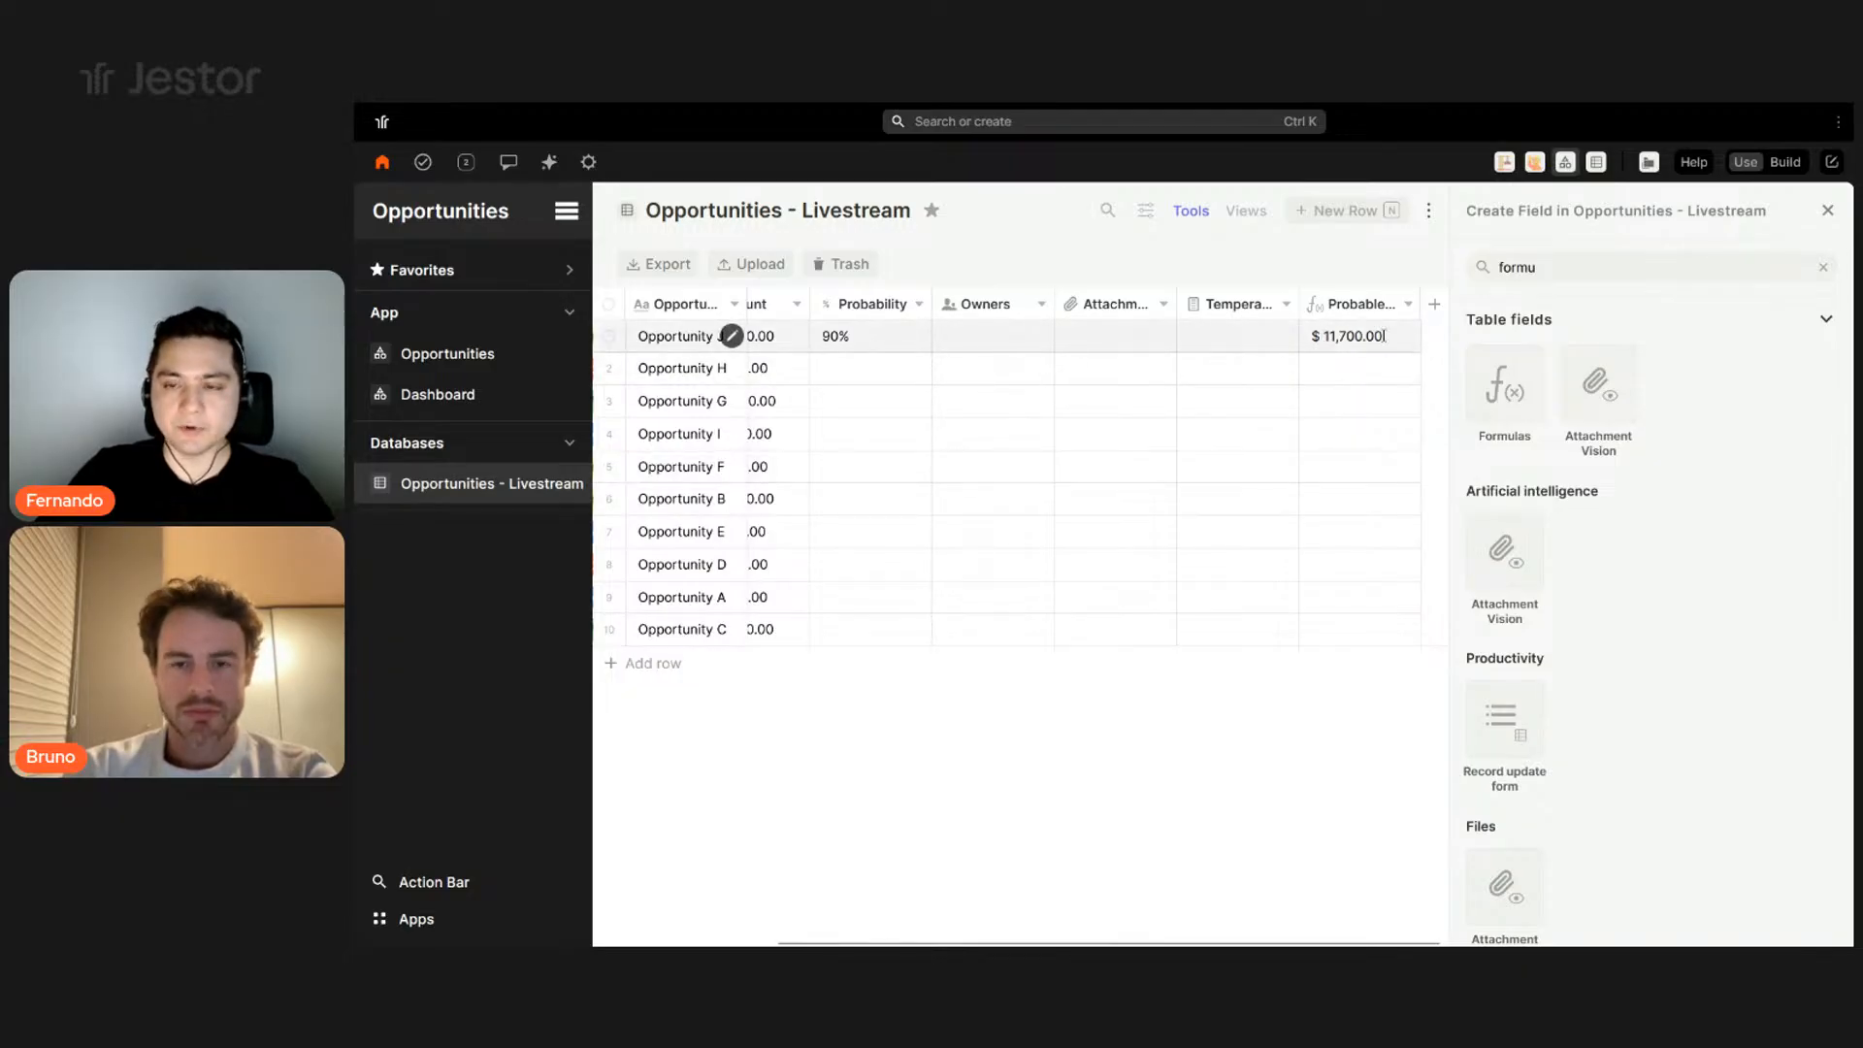
- Add a Tasks field to the Opportunities table
{"action": "triple_click", "coordinate": [1723, 266]}
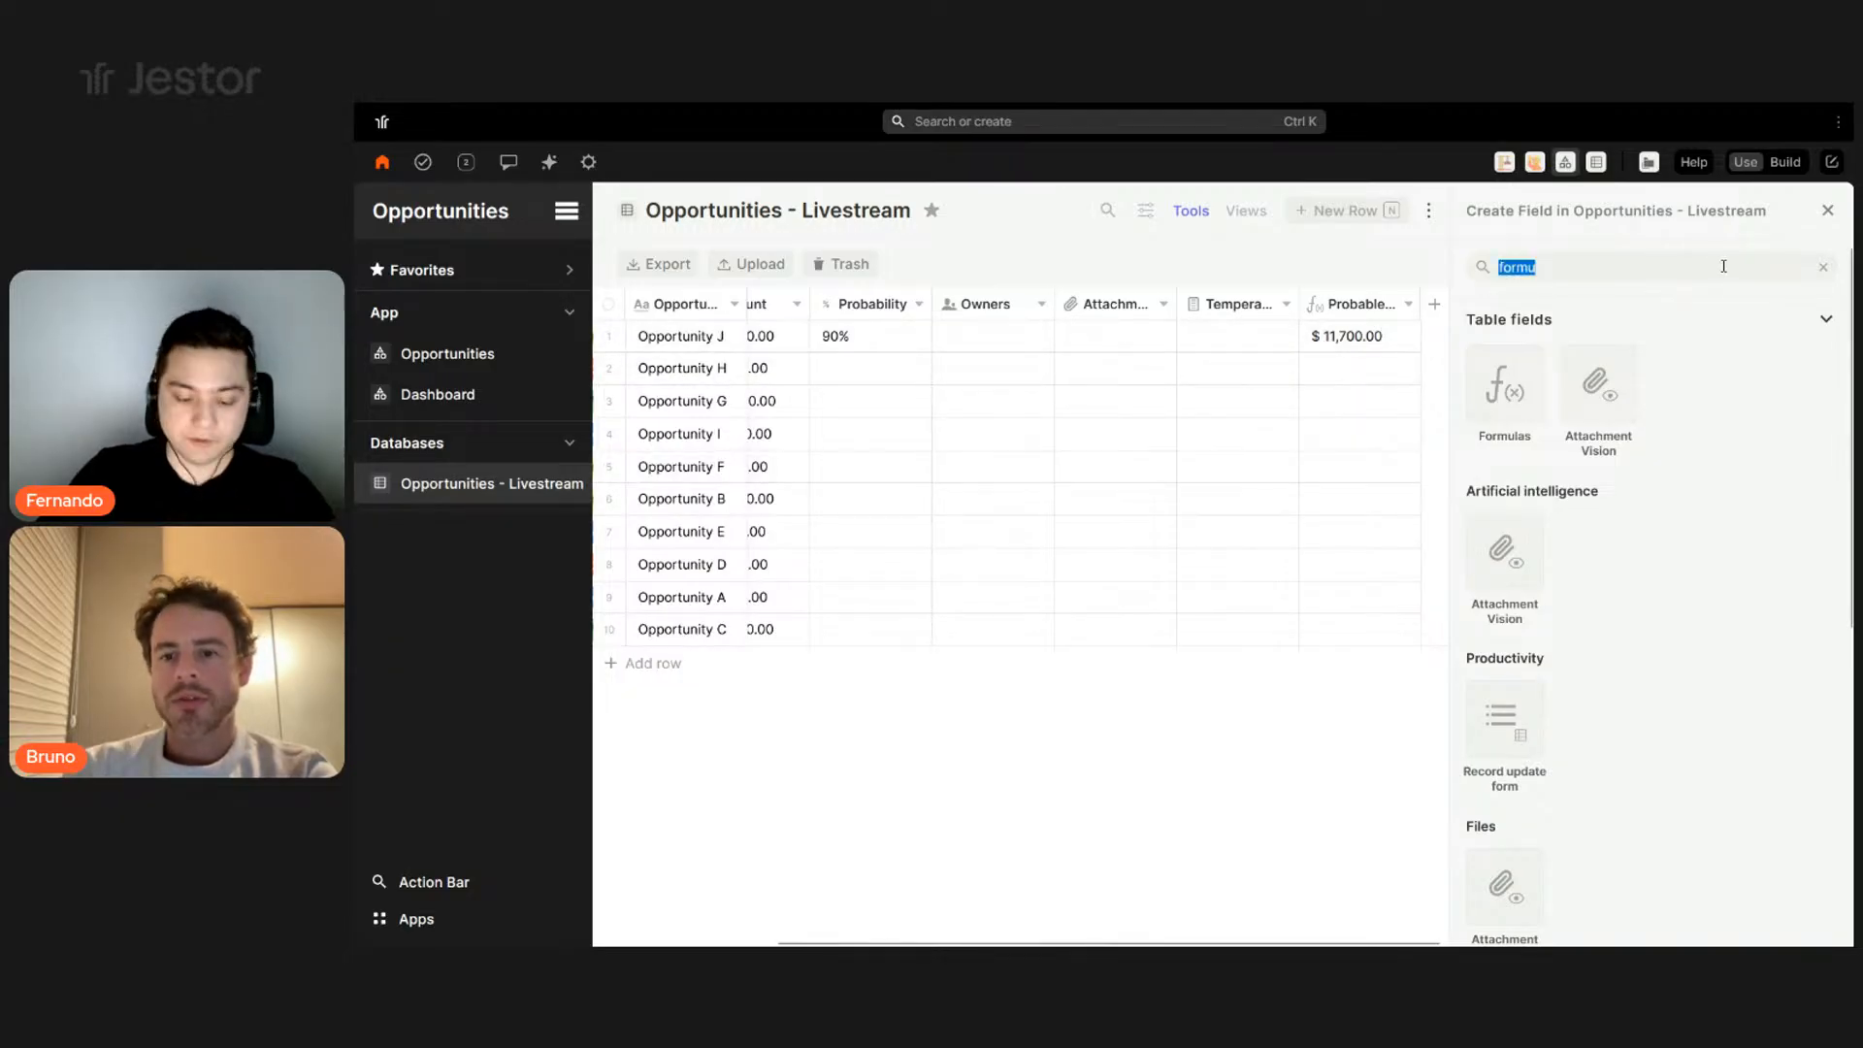
{"action": "type", "text": "task"}
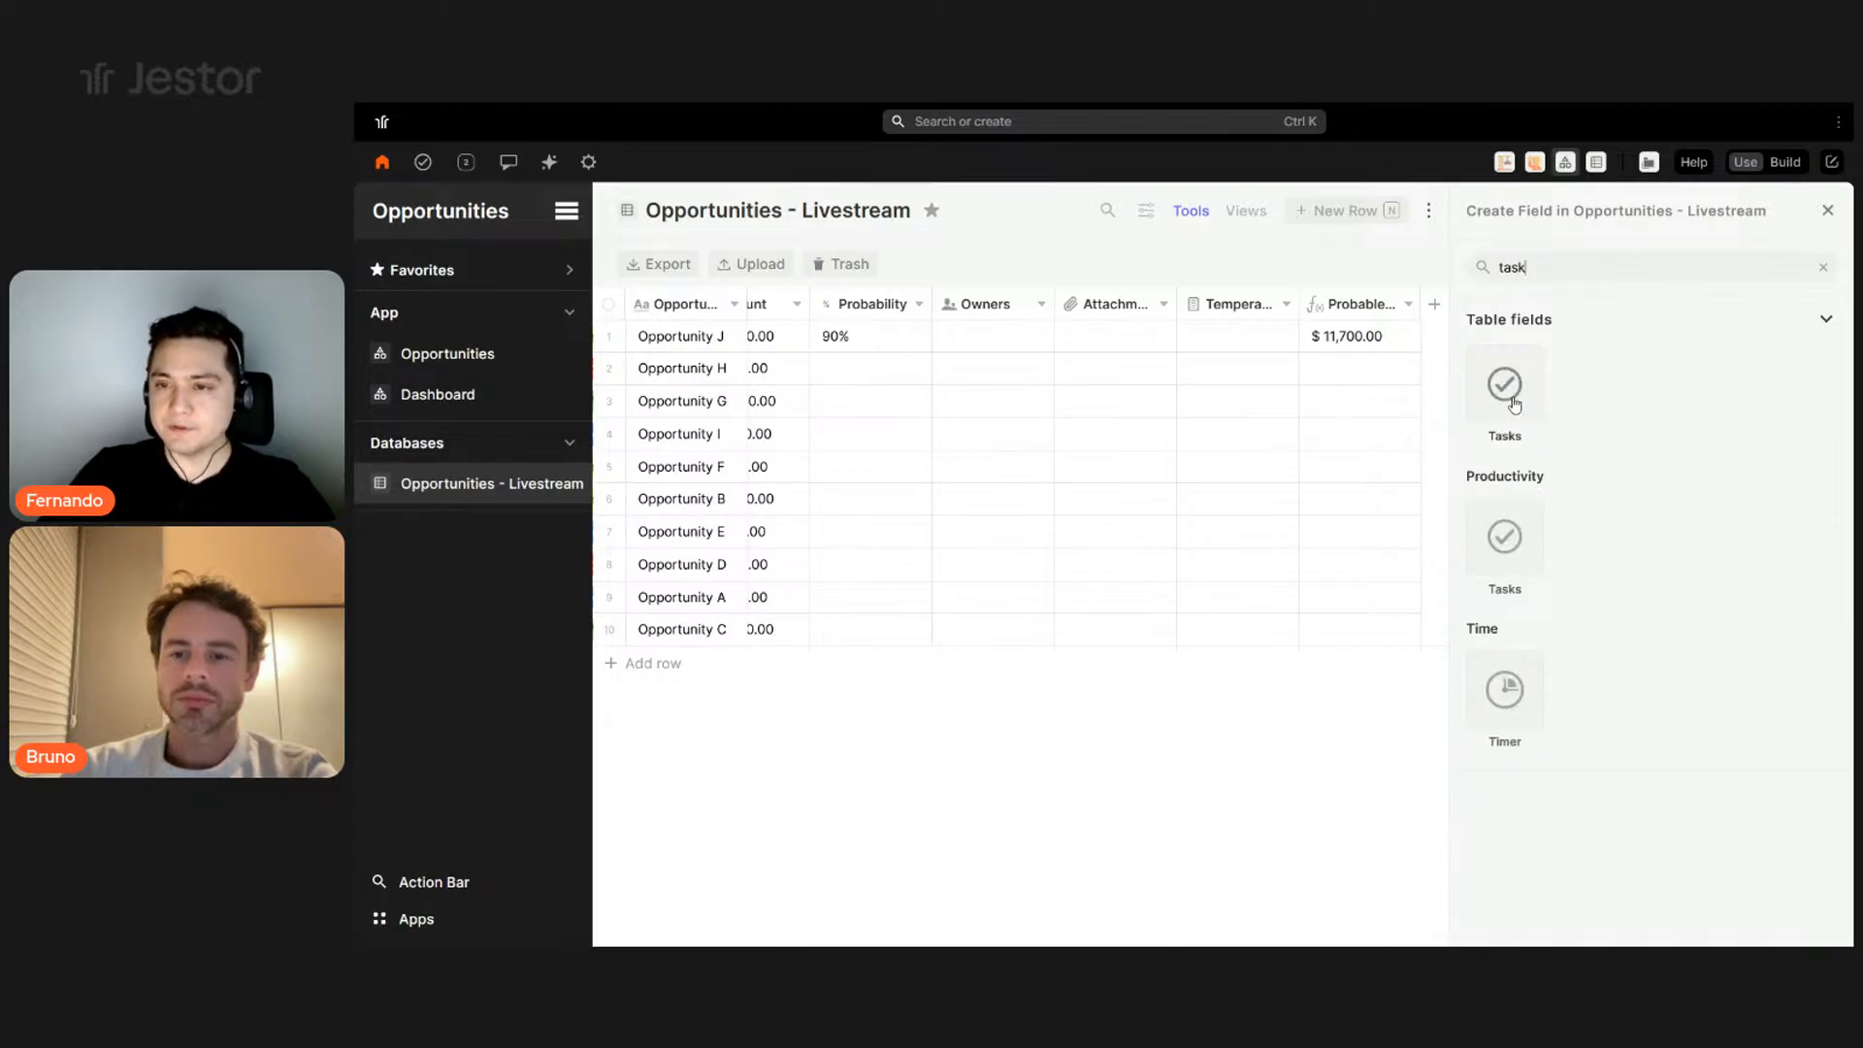
{"action": "left_click", "coordinate": [1505, 393]}
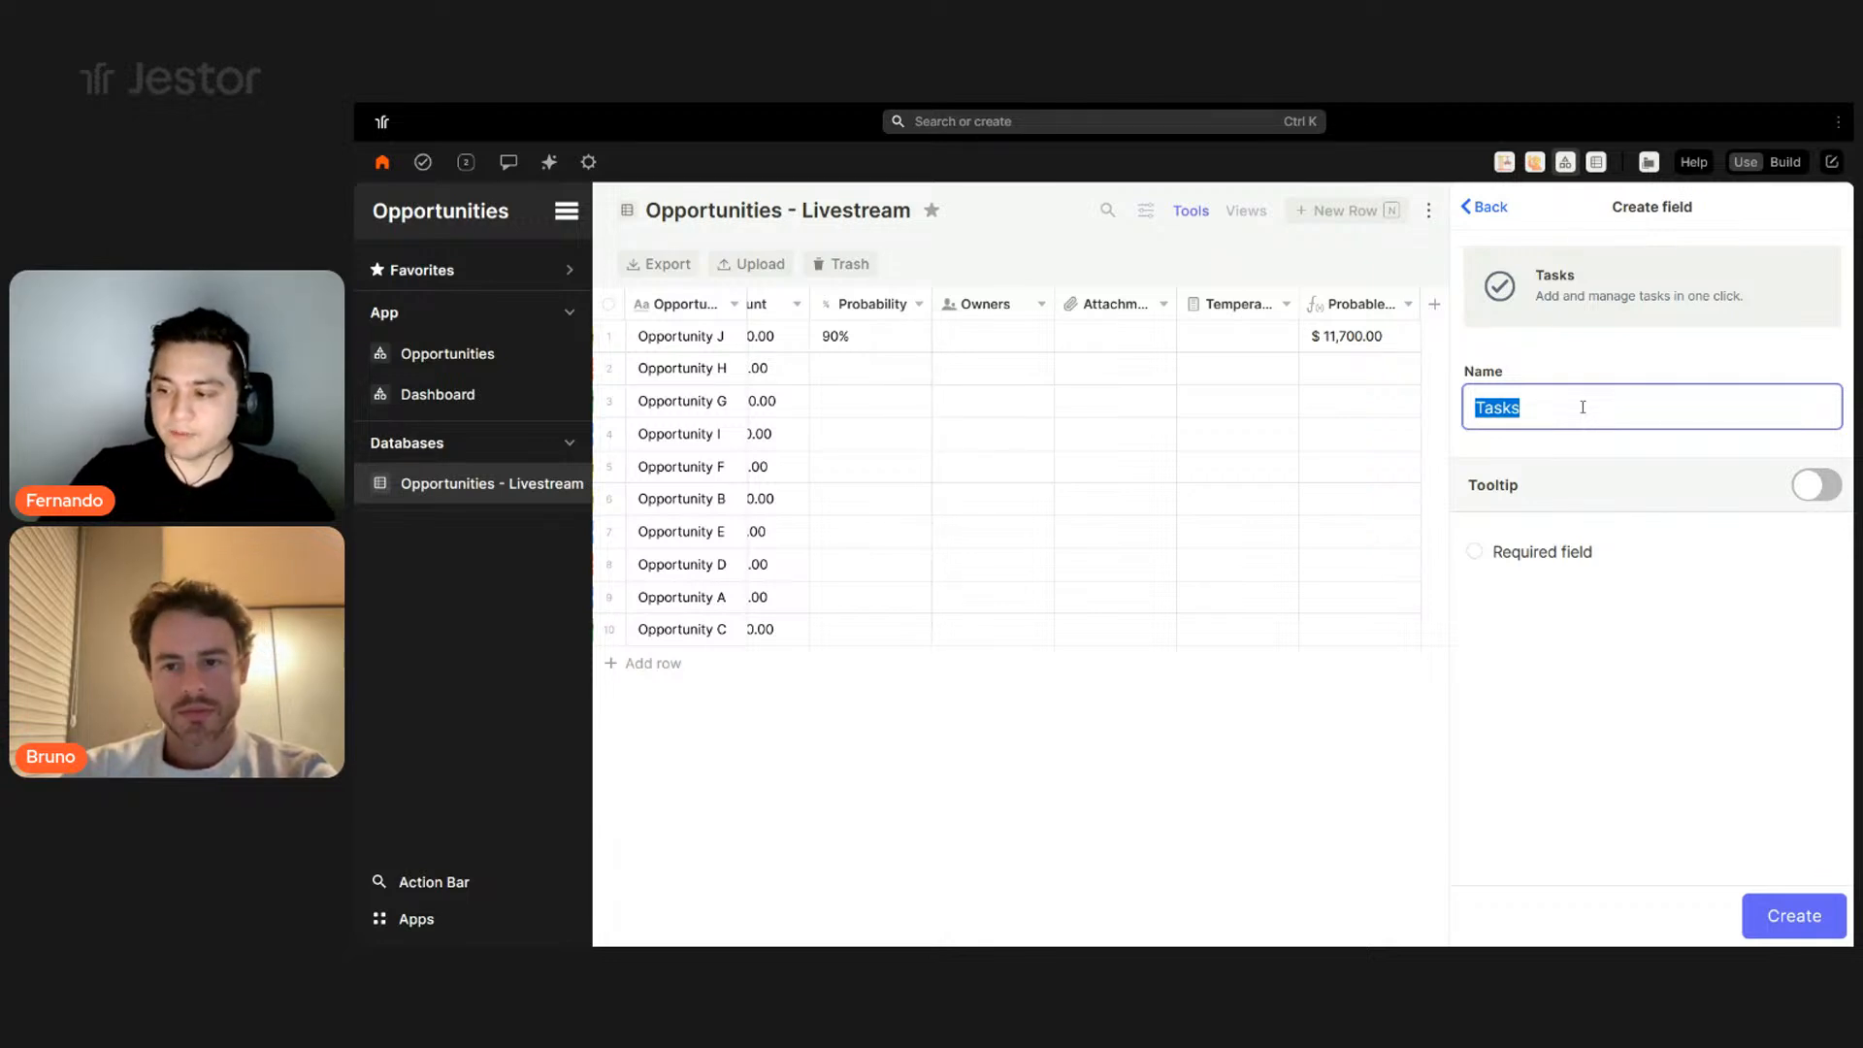
{"action": "left_click", "coordinate": [1763, 920]}
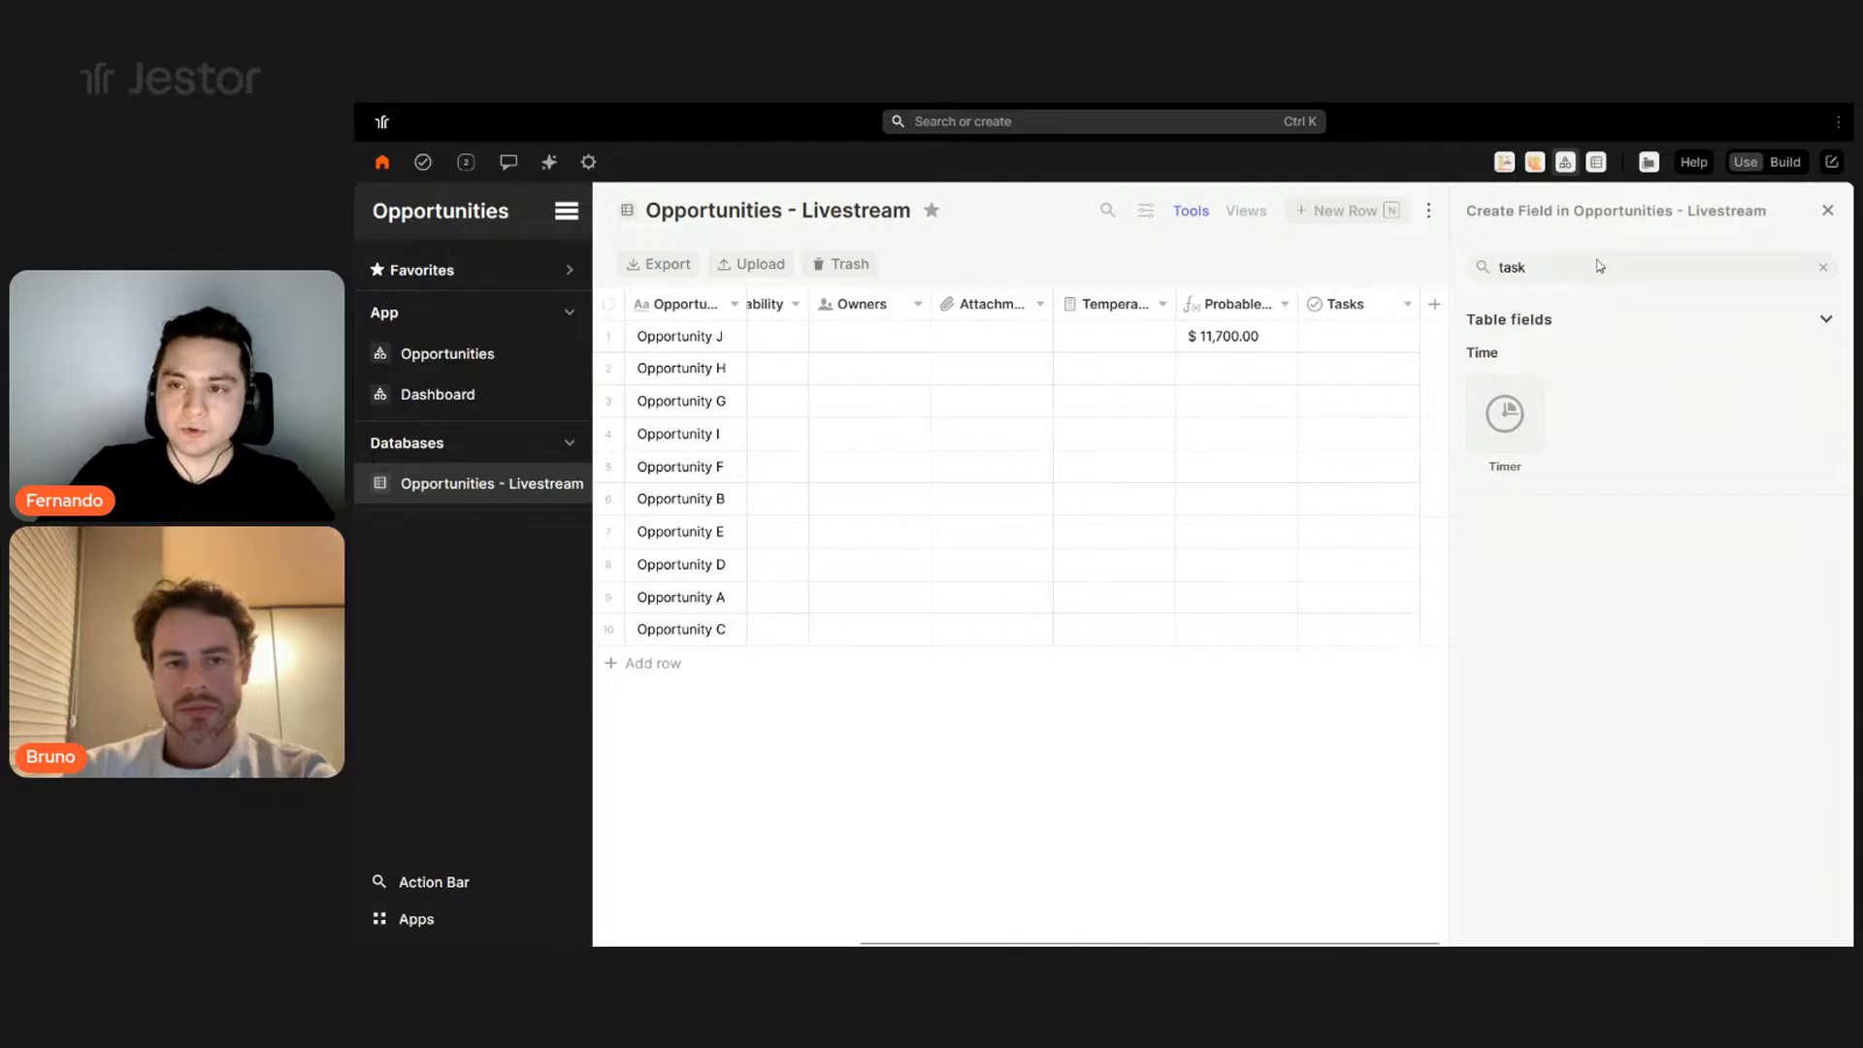
- Add a Chat field, then close the field creation panel
{"action": "type", "text": "chat"}
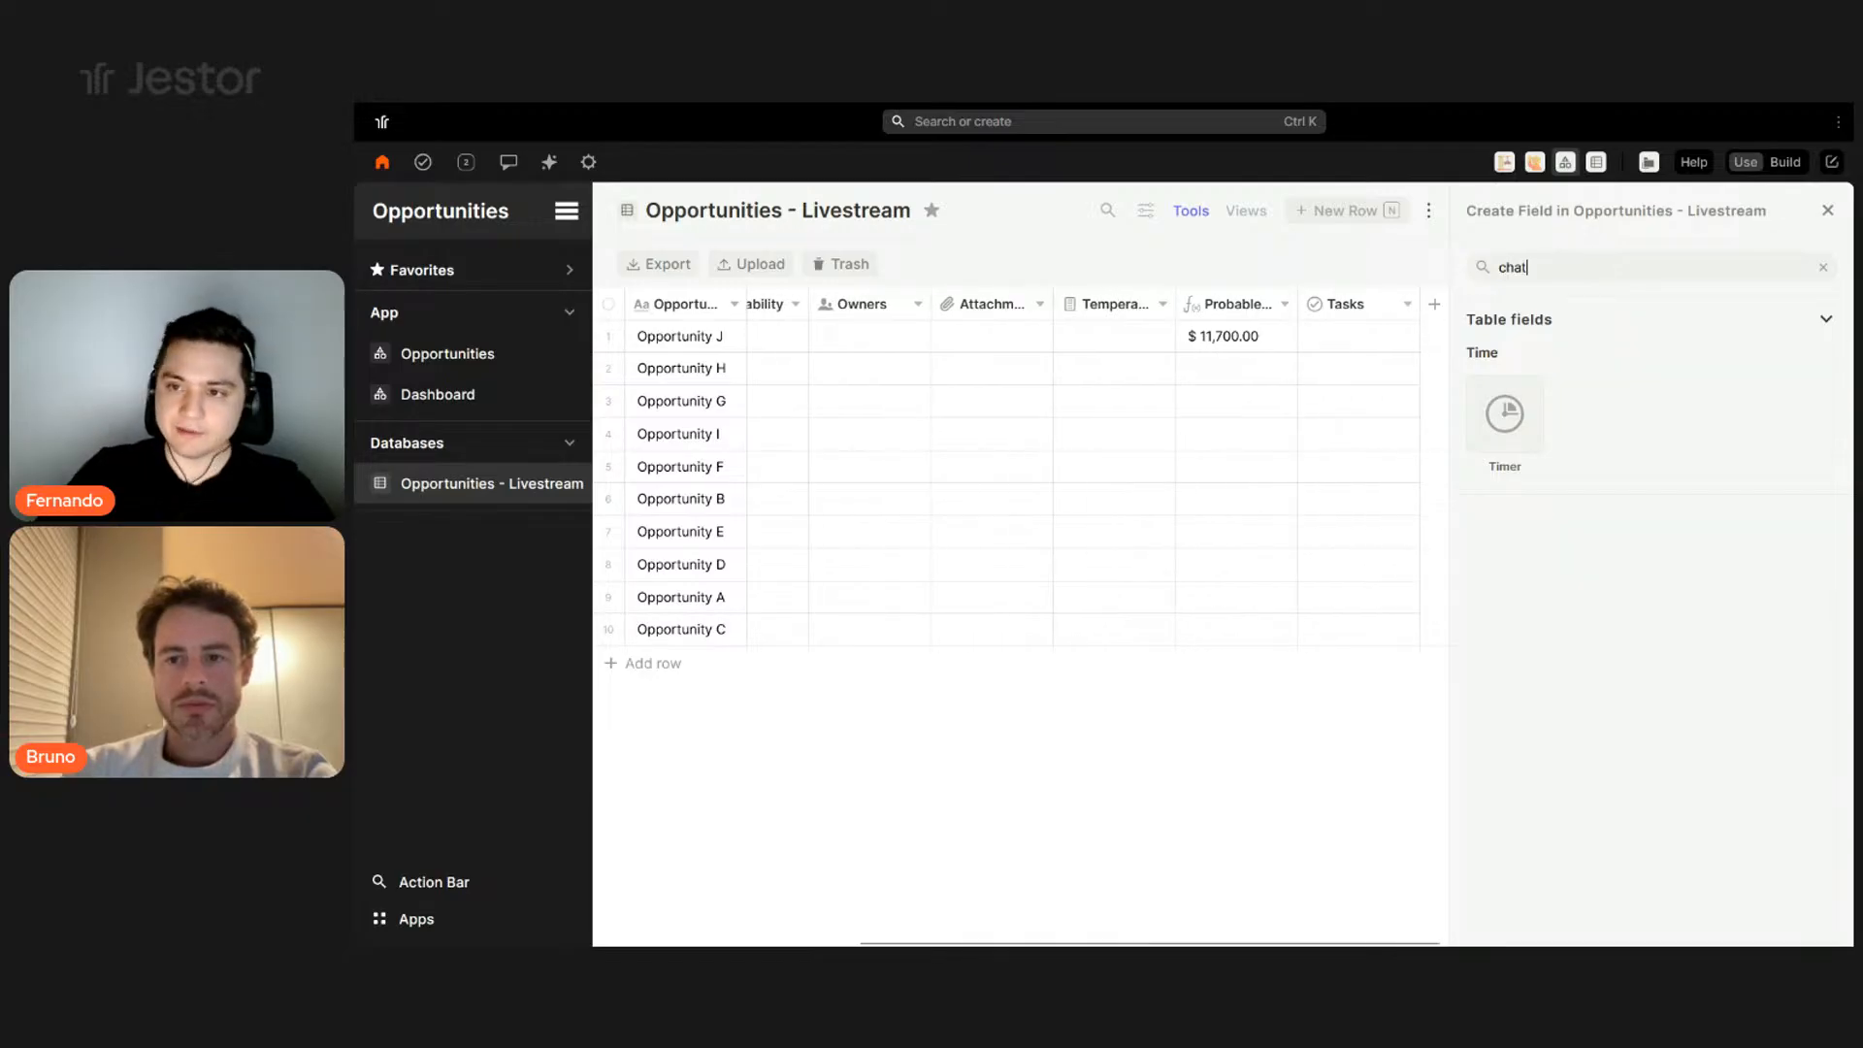
{"action": "left_click", "coordinate": [1539, 423]}
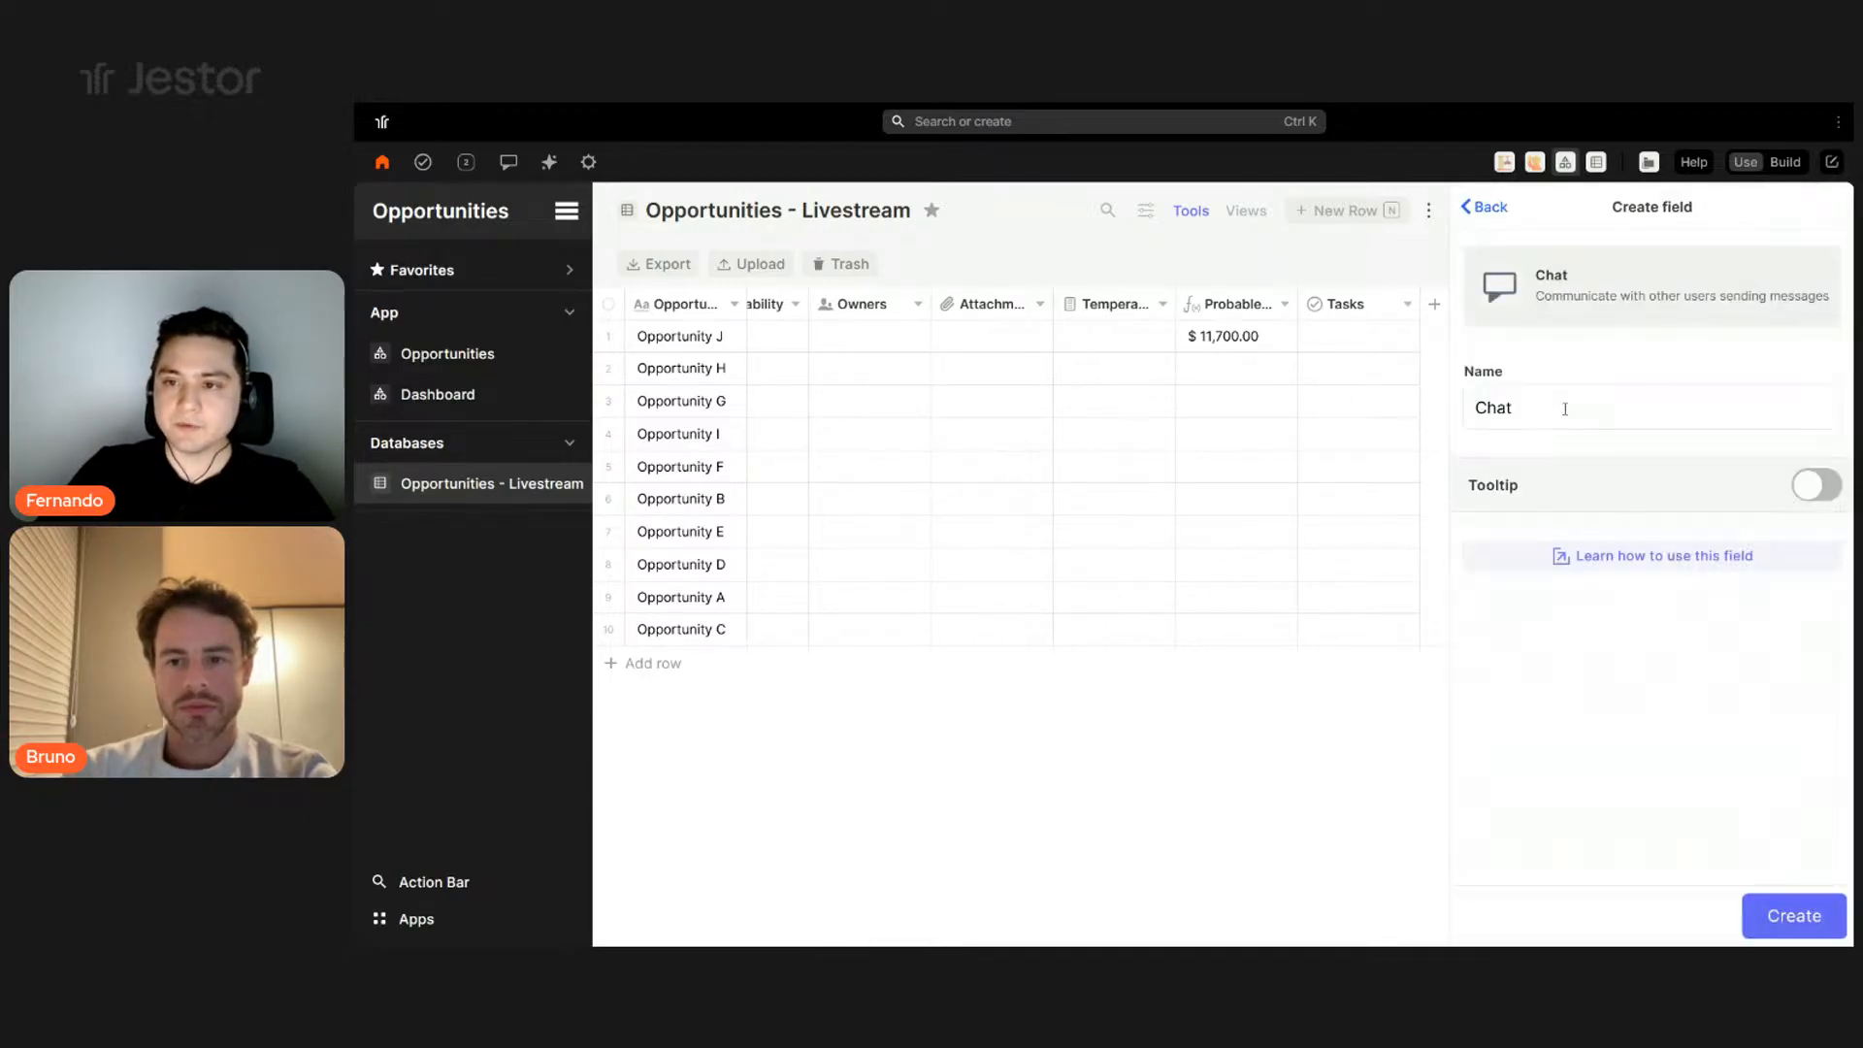
{"action": "left_click", "coordinate": [1791, 918]}
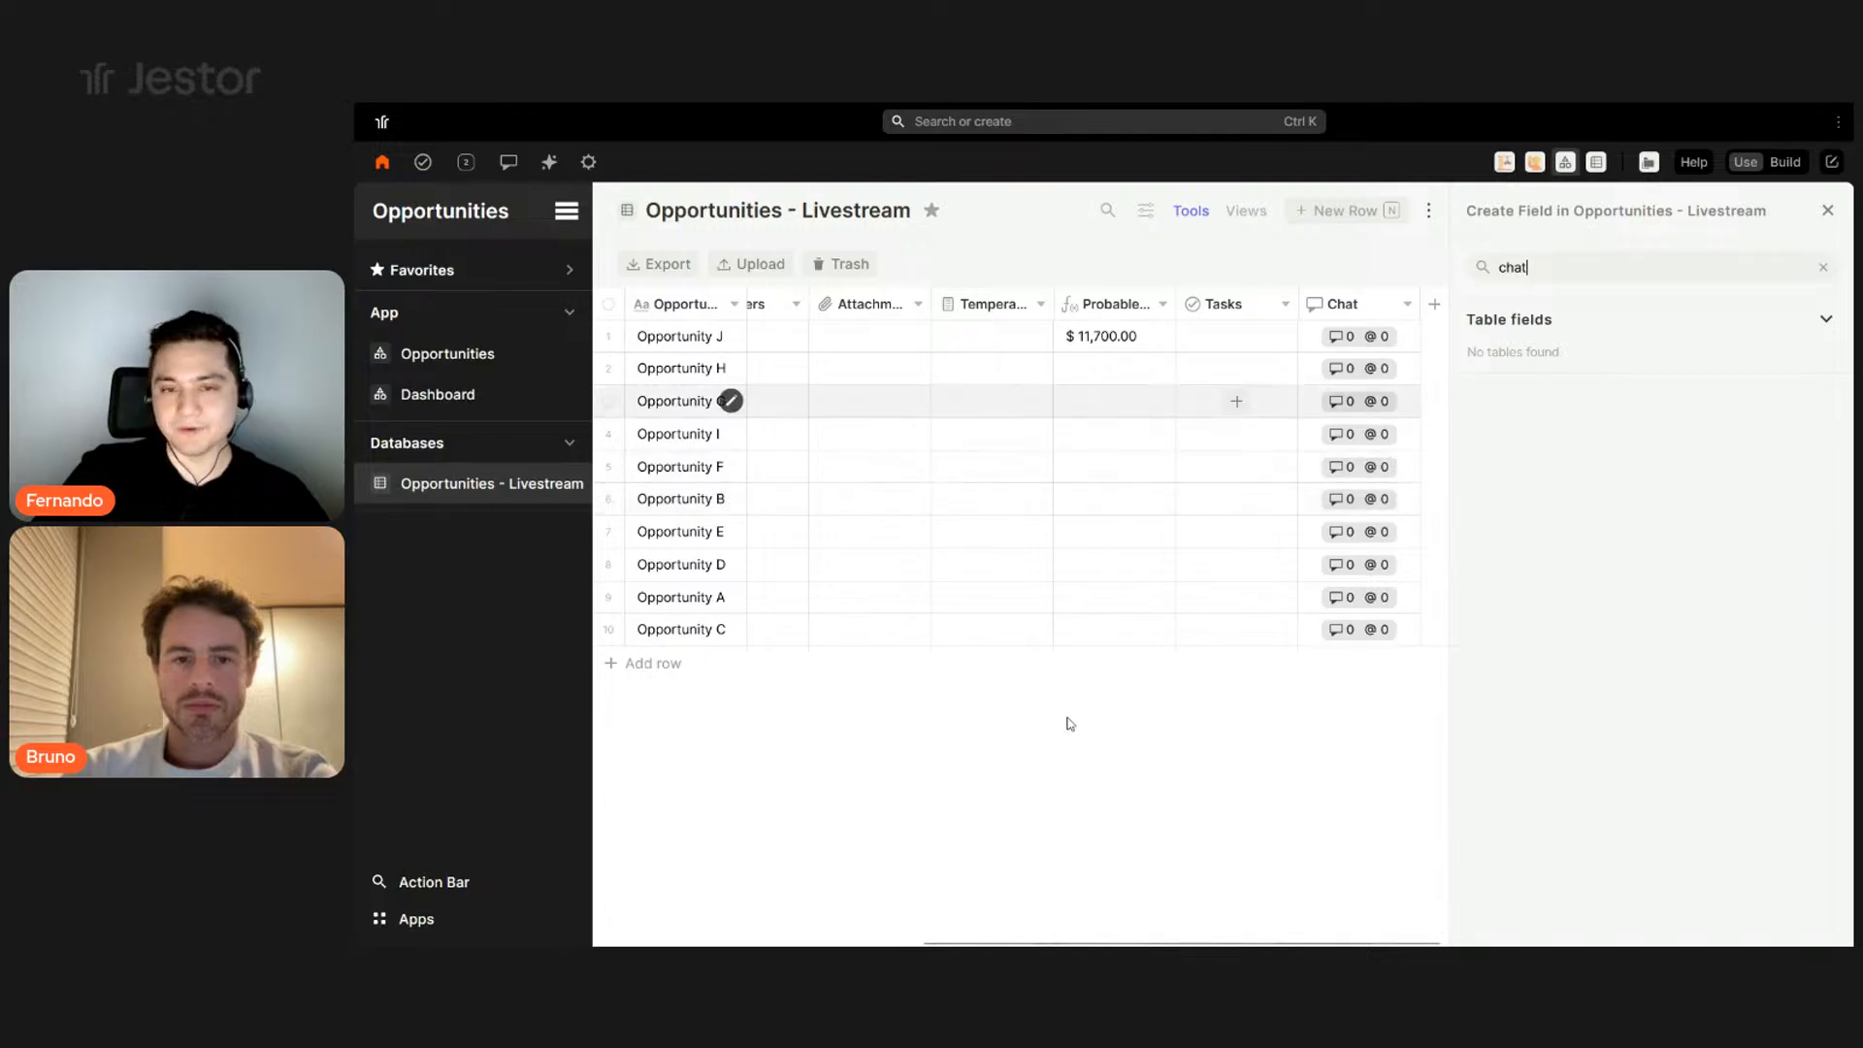
{"action": "left_click", "coordinate": [1834, 209]}
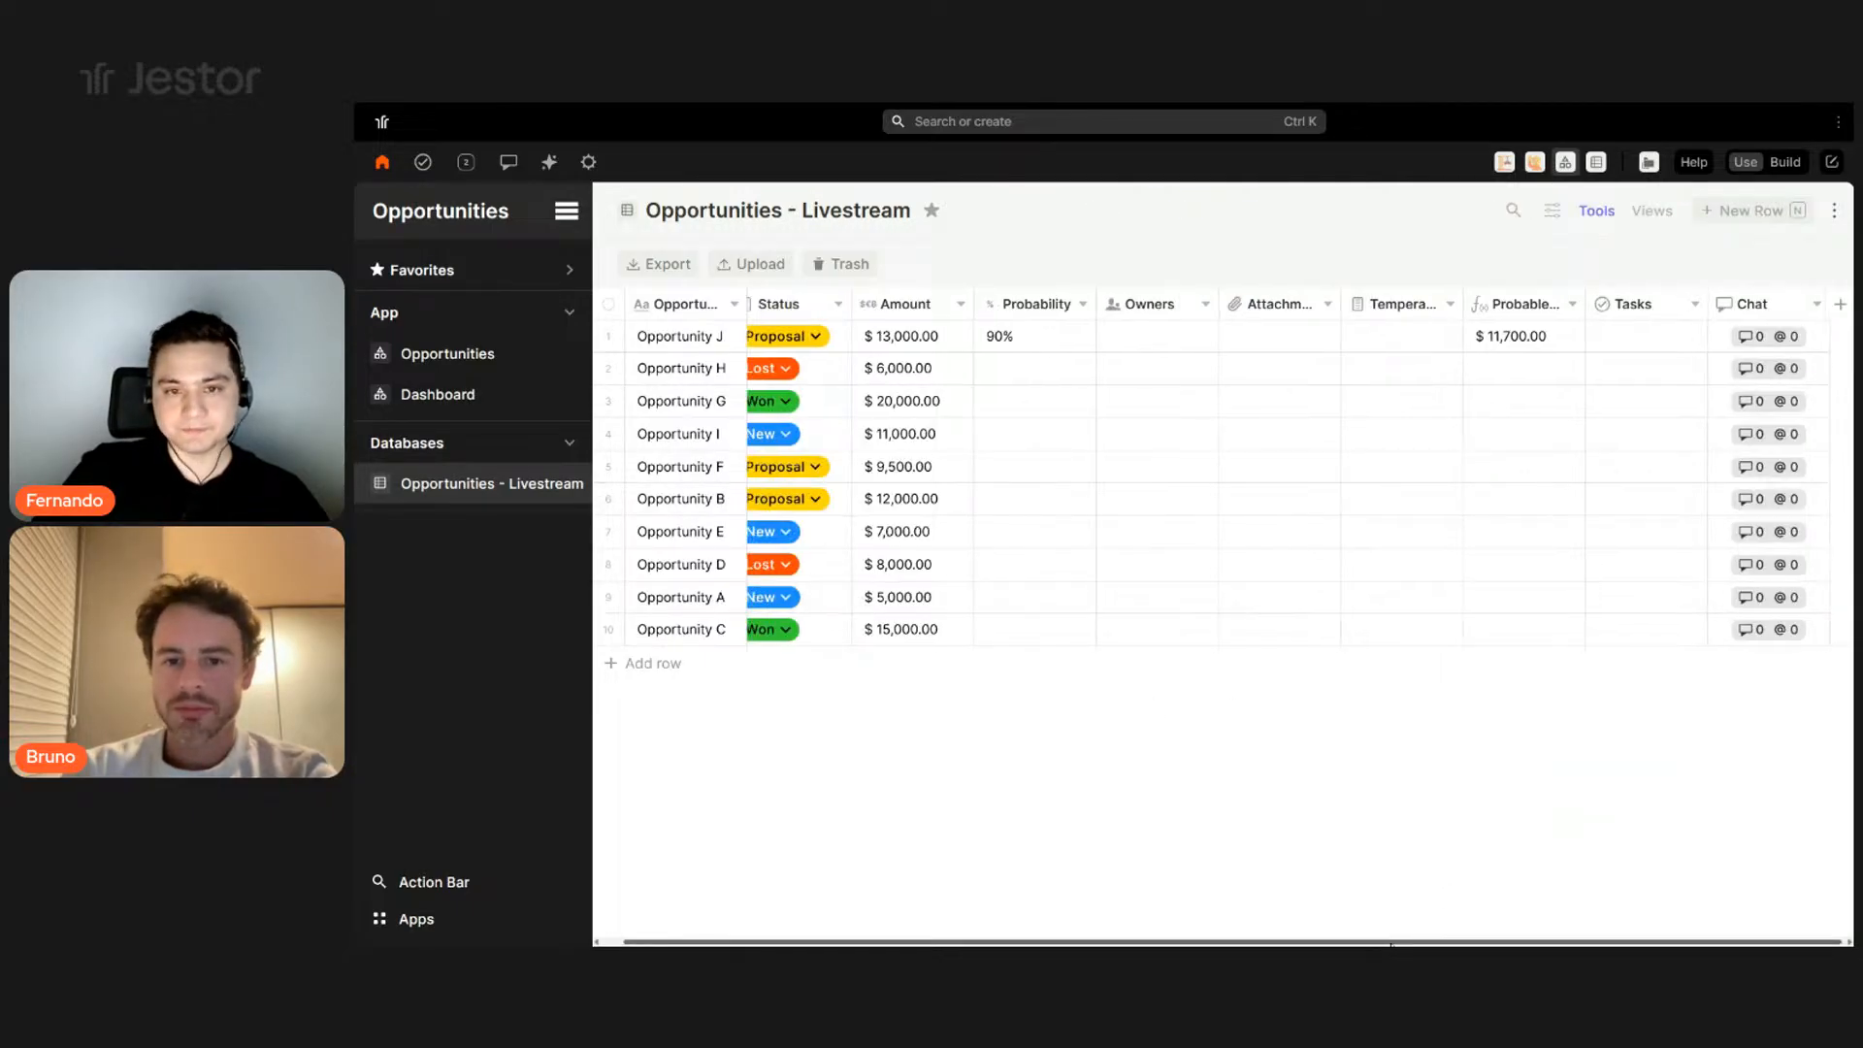
- Preview the new-opportunity form with the N shortcut, then close it
{"action": "left_click_drag", "start_coordinate": [1529, 941], "coordinate": [1262, 941]}
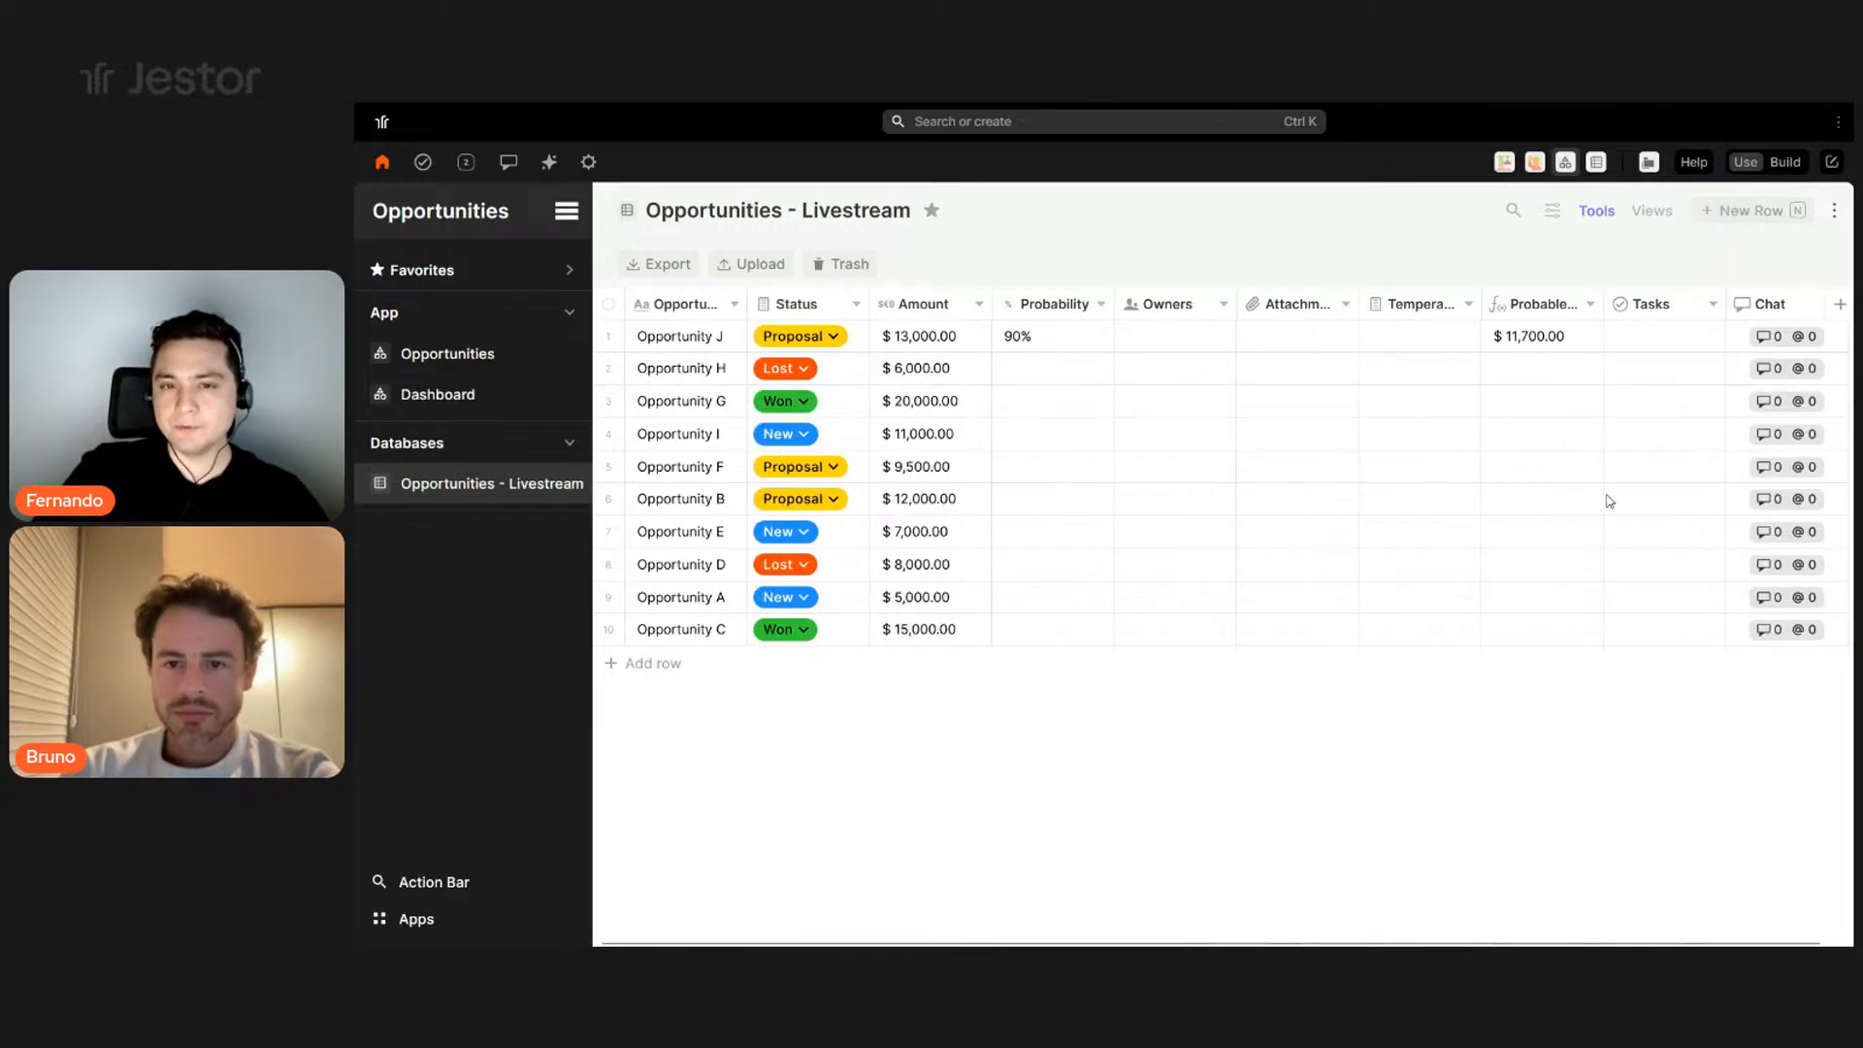
{"action": "key", "text": "n"}
{"action": "scroll", "coordinate": [1164, 388], "scroll_direction": "down", "scroll_amount": 3}
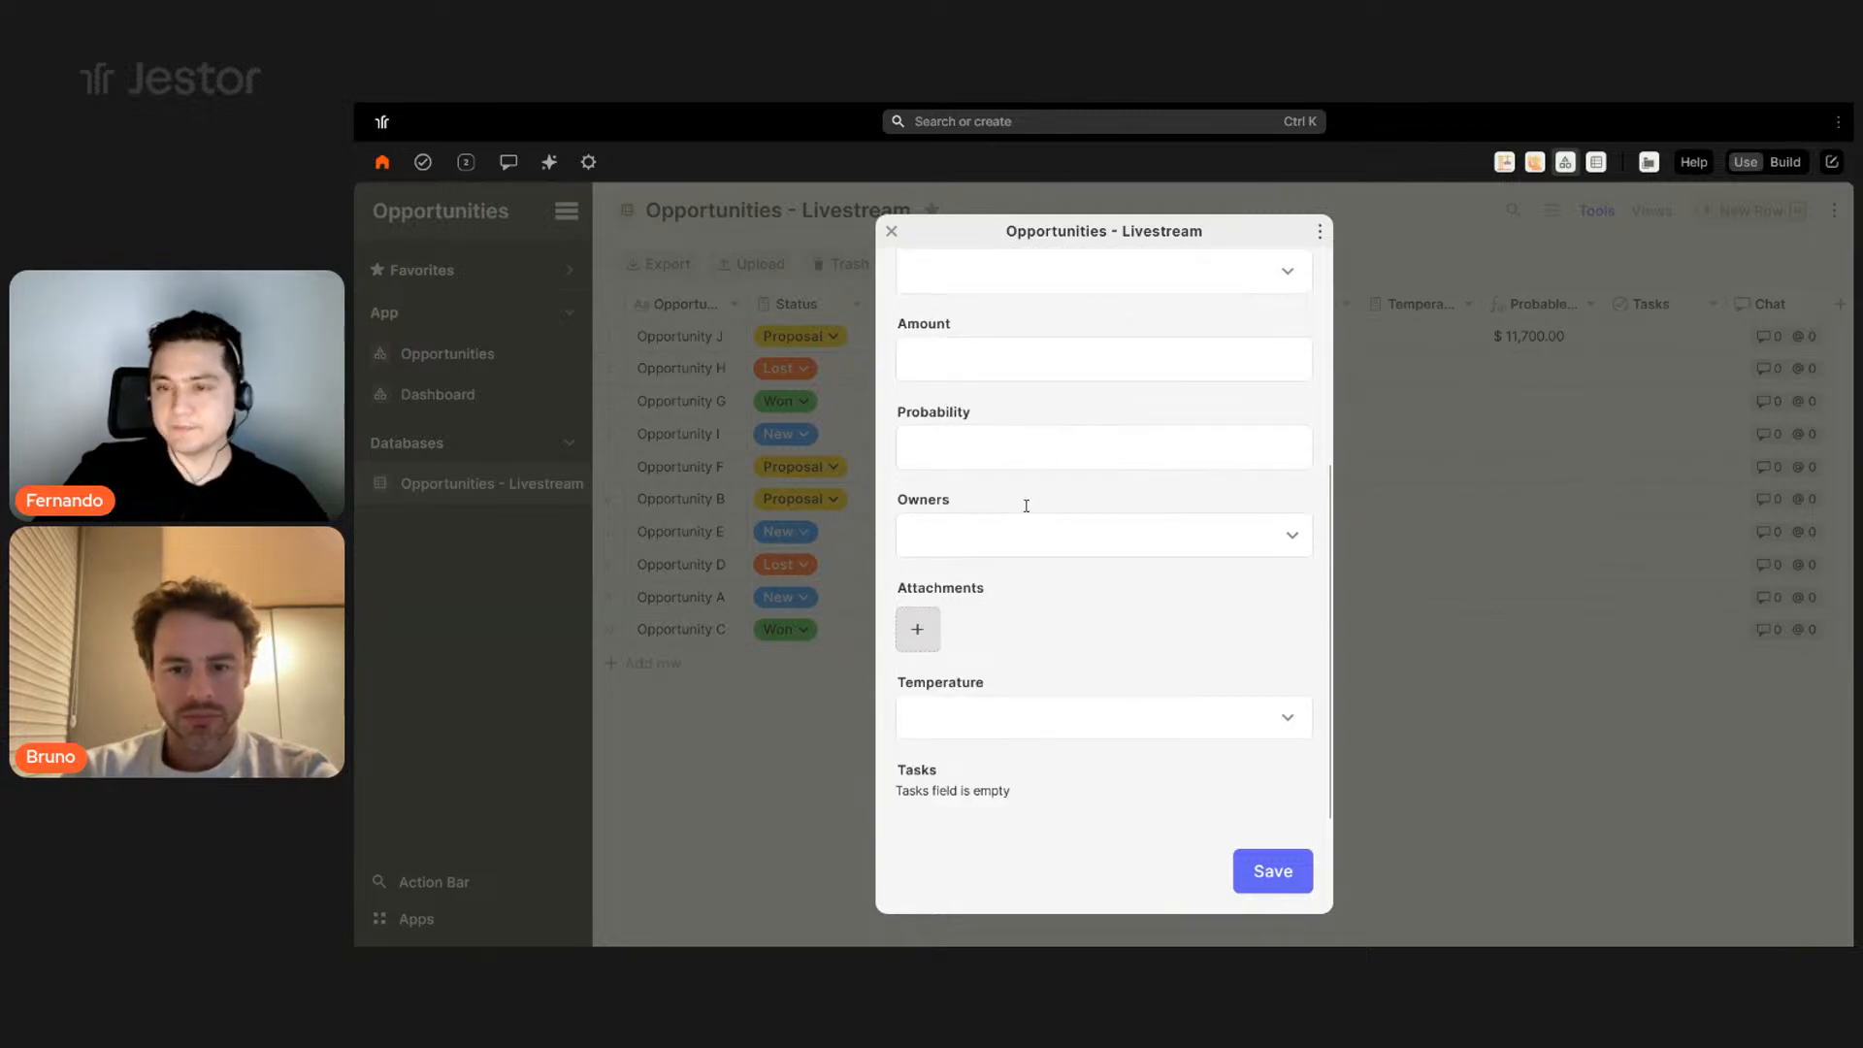
{"action": "left_click", "coordinate": [1572, 255]}
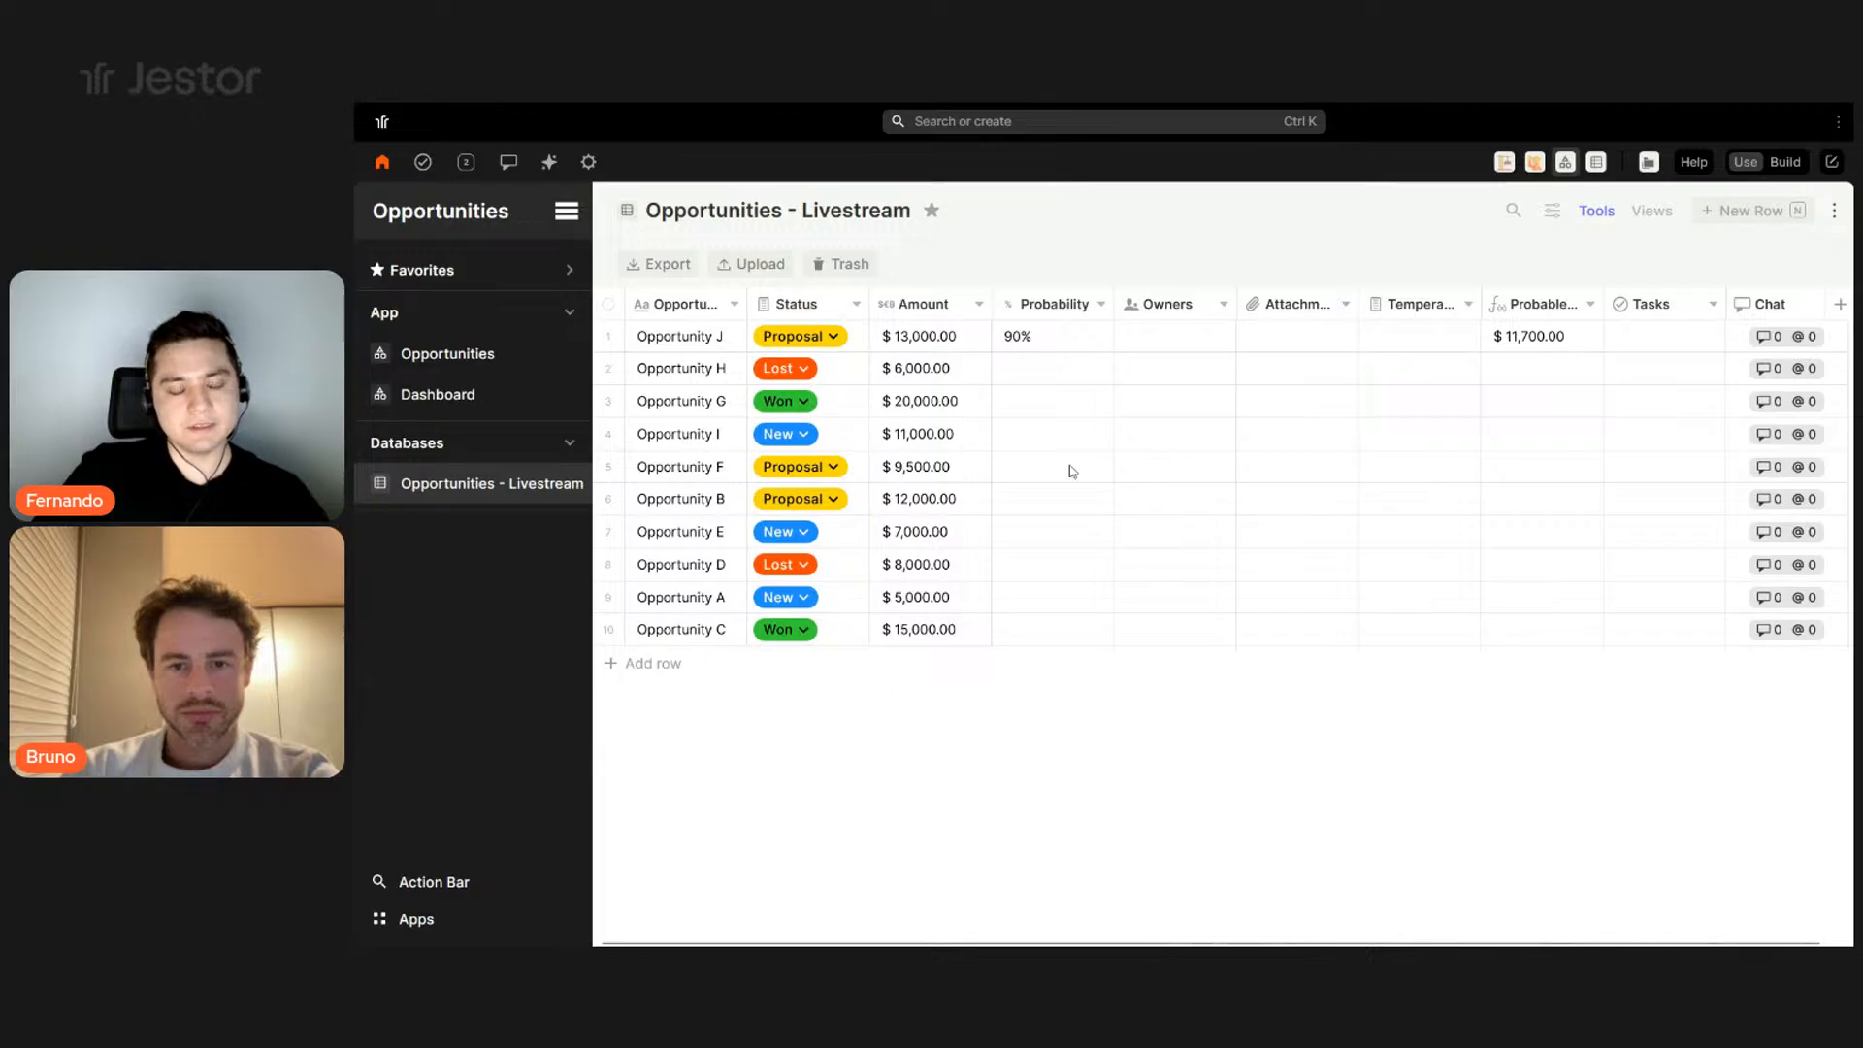
- Review Opportunity J's record, then switch the table from Use to Build mode
{"action": "left_click", "coordinate": [729, 336]}
{"action": "scroll", "coordinate": [694, 544], "scroll_direction": "down", "scroll_amount": 3}
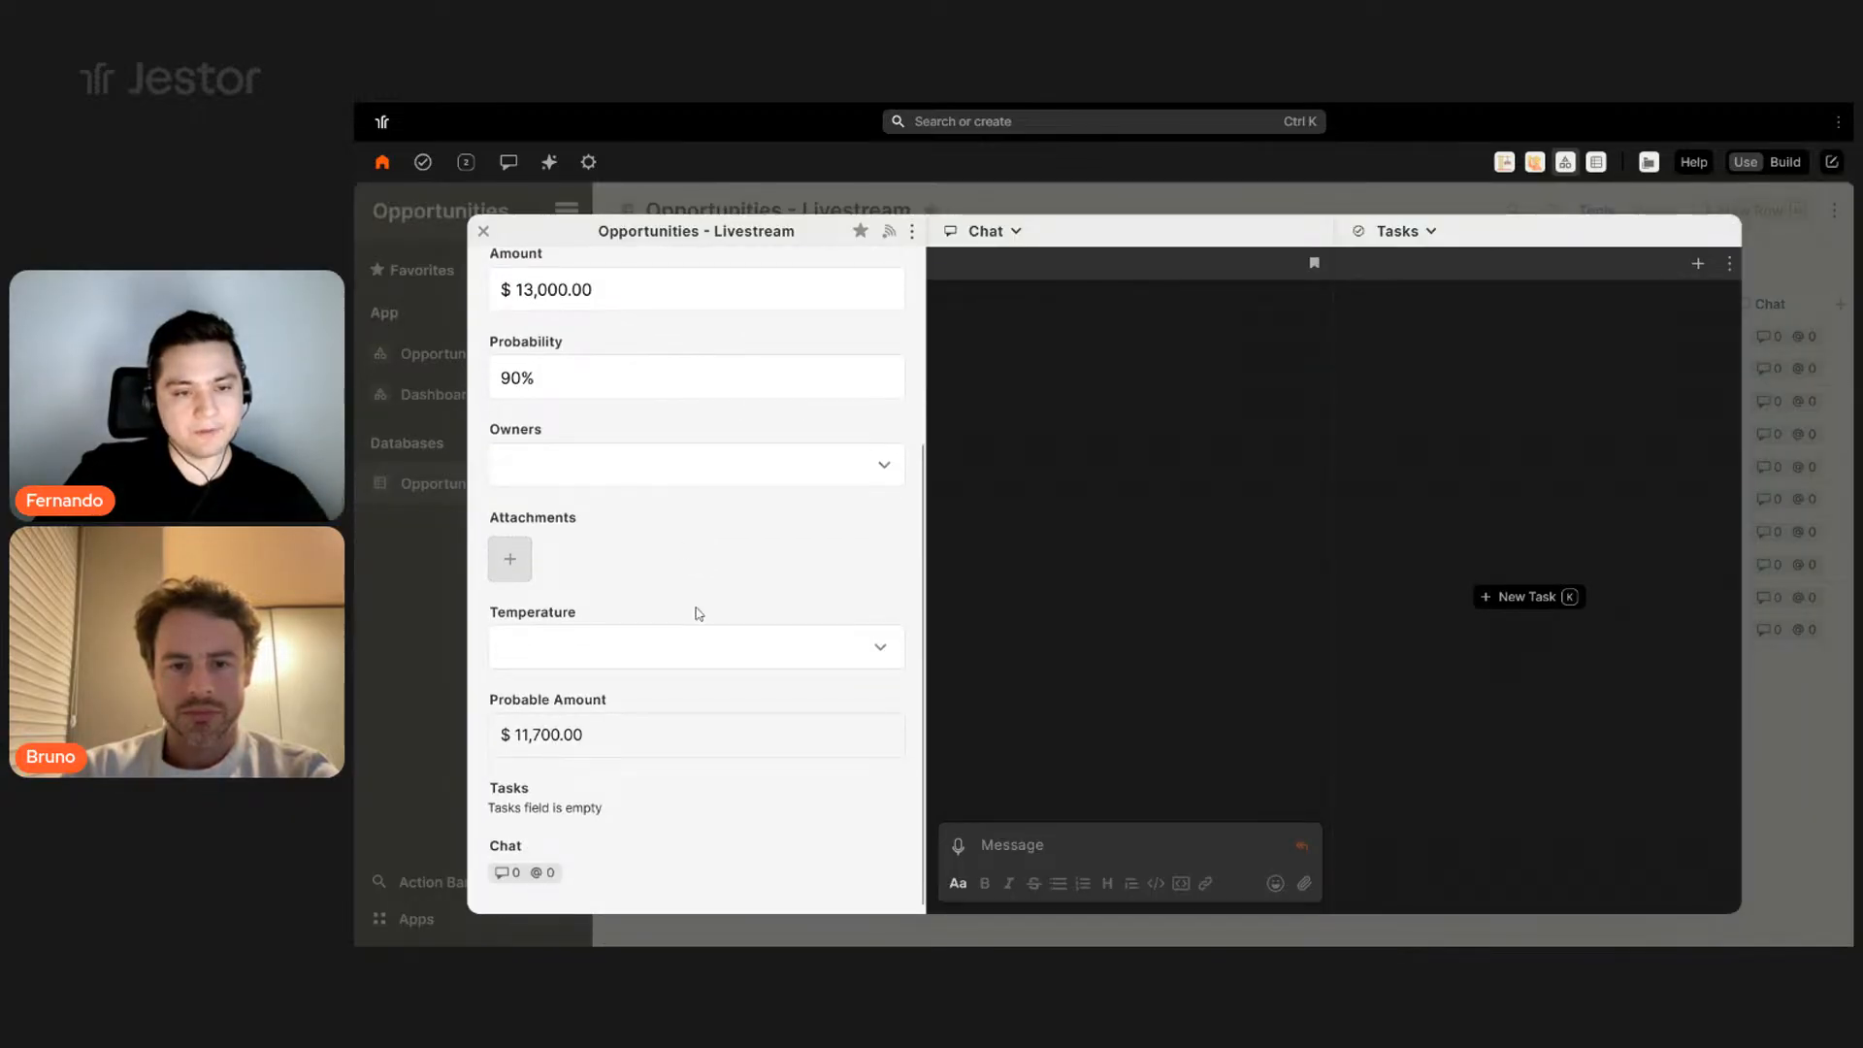
{"action": "scroll", "coordinate": [737, 401], "scroll_direction": "up", "scroll_amount": 3}
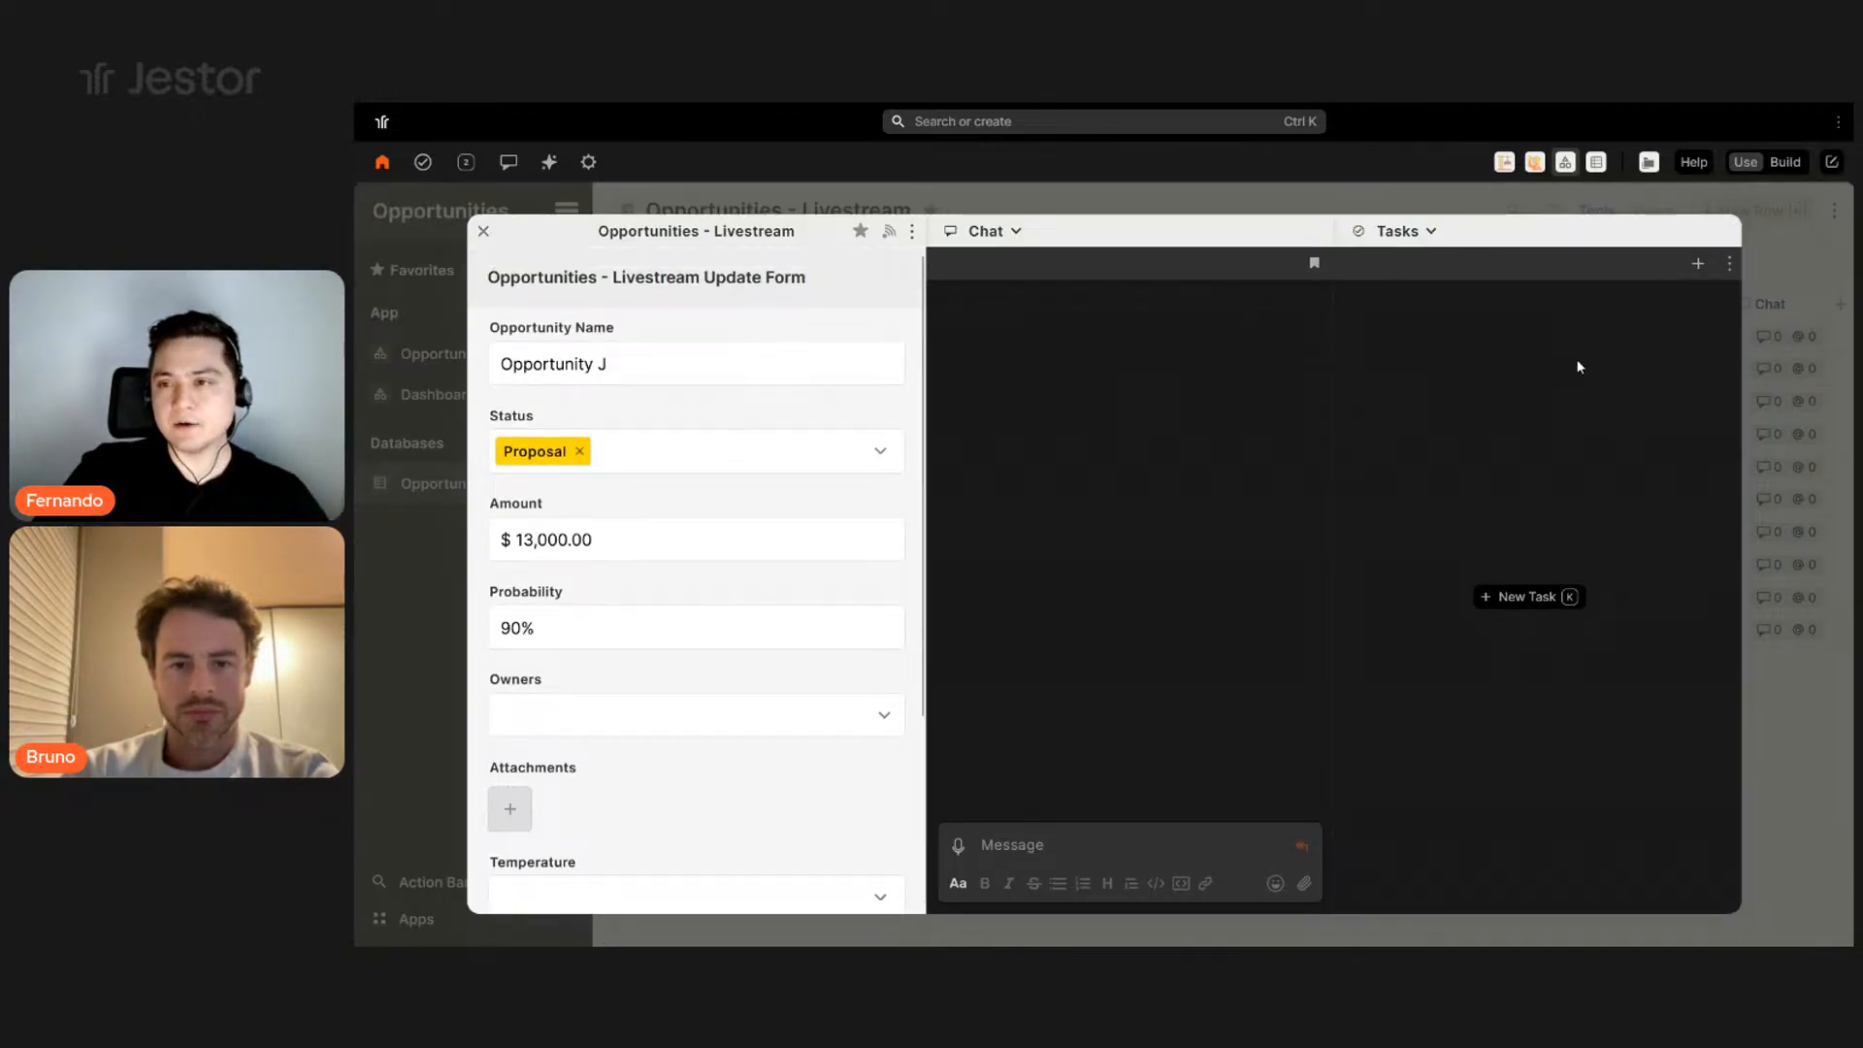
{"action": "key", "text": "Escape"}
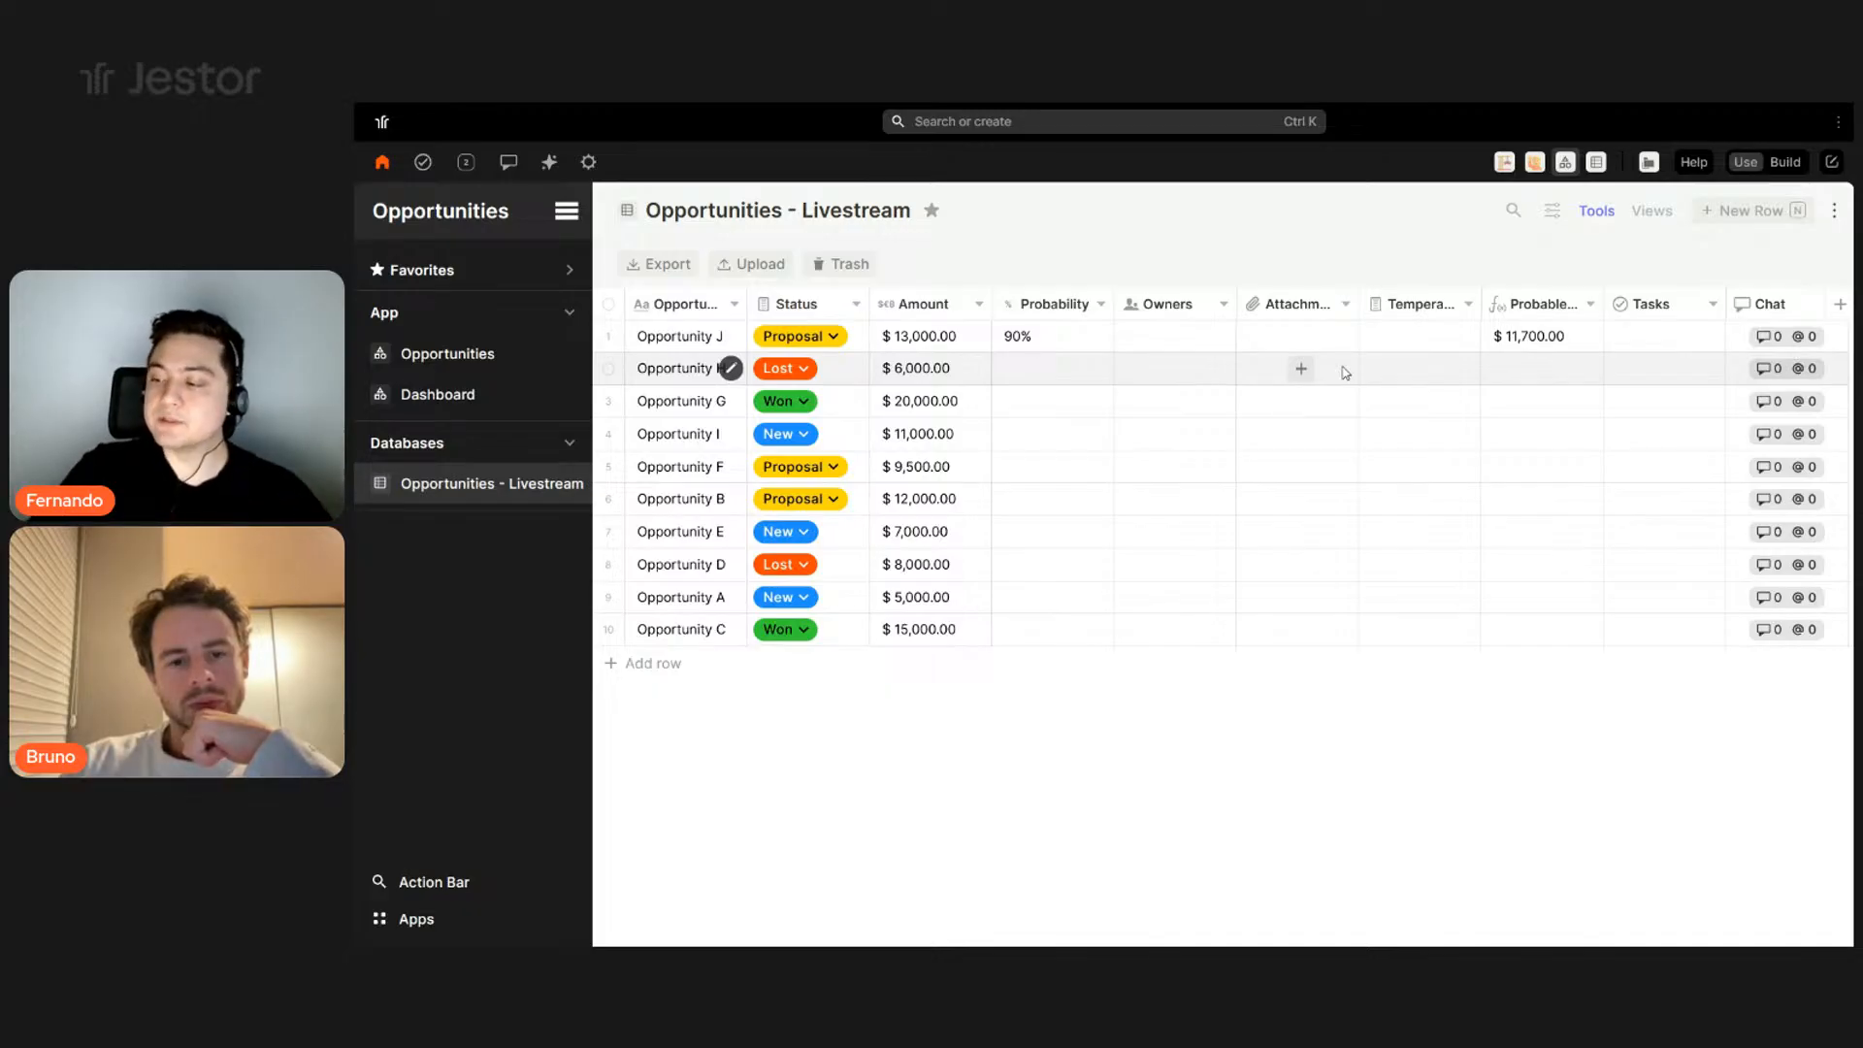
{"action": "left_click", "coordinate": [1786, 163]}
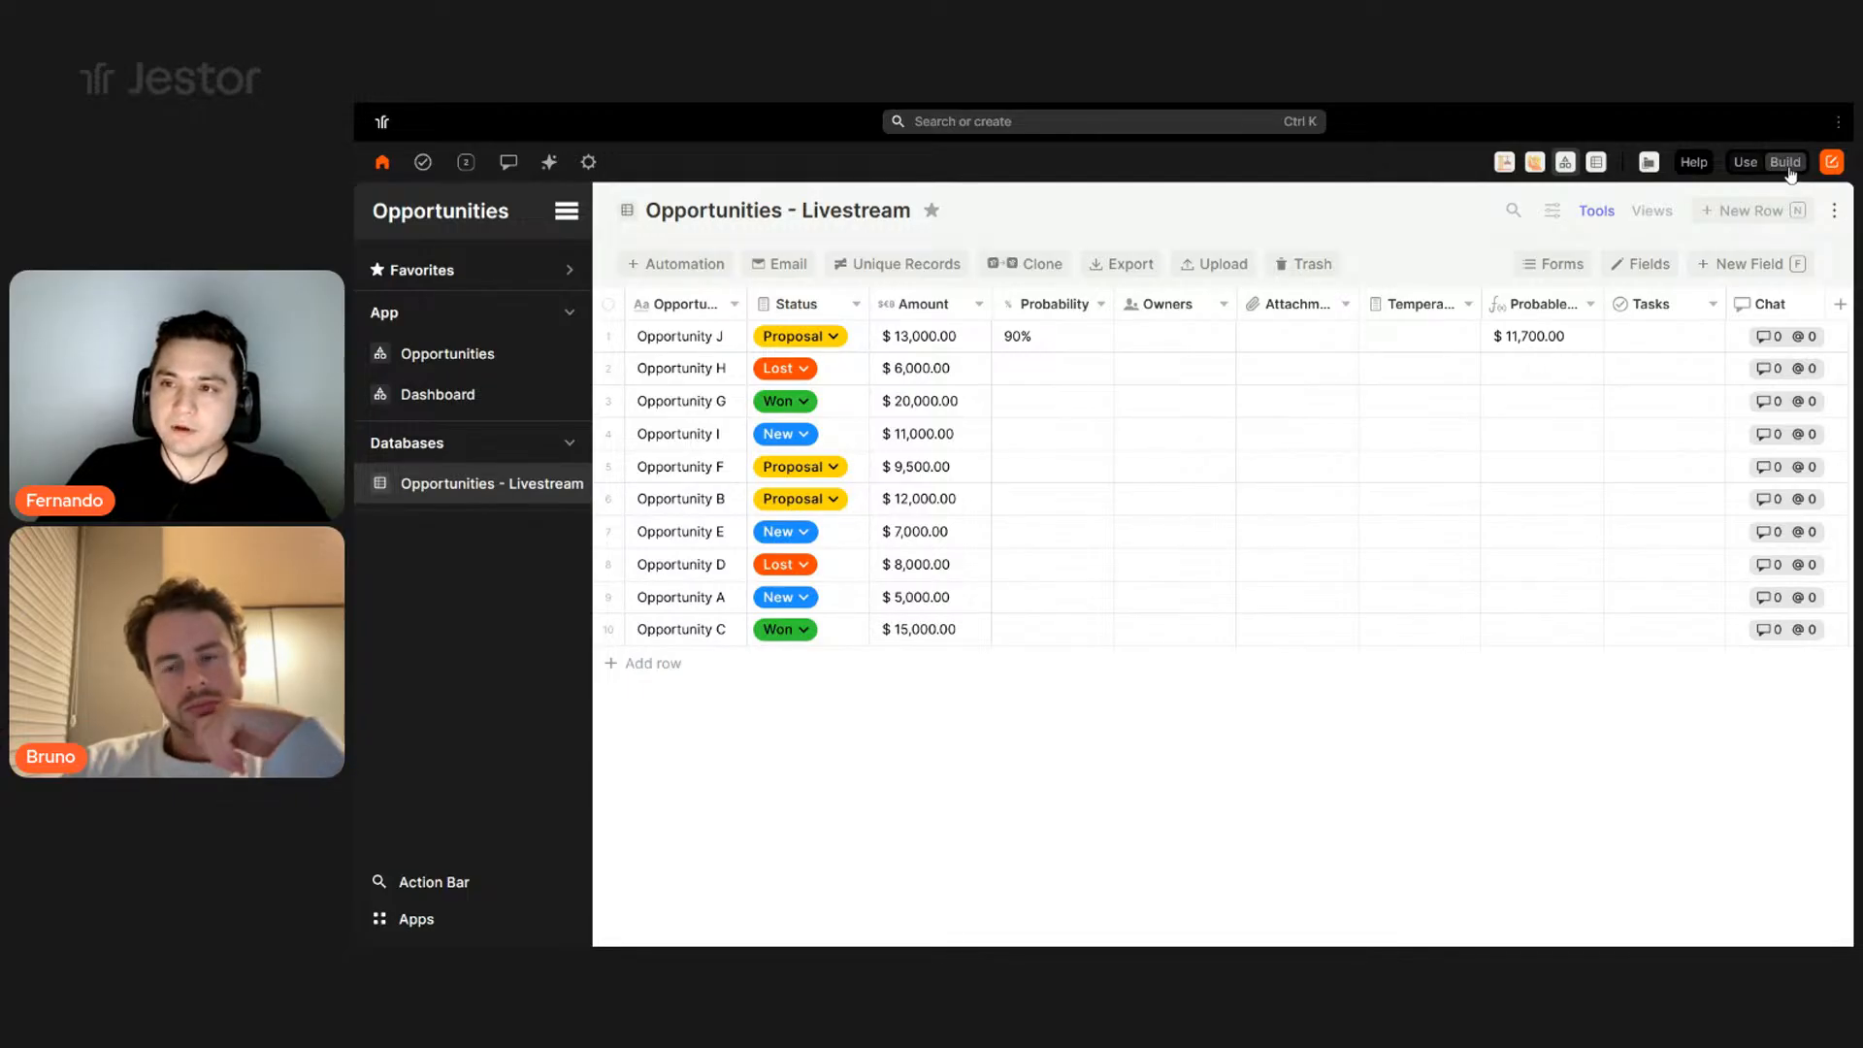
- Preview the creation form and Opportunity J's update form, then open the record creation form settings
{"action": "left_click", "coordinate": [1556, 270]}
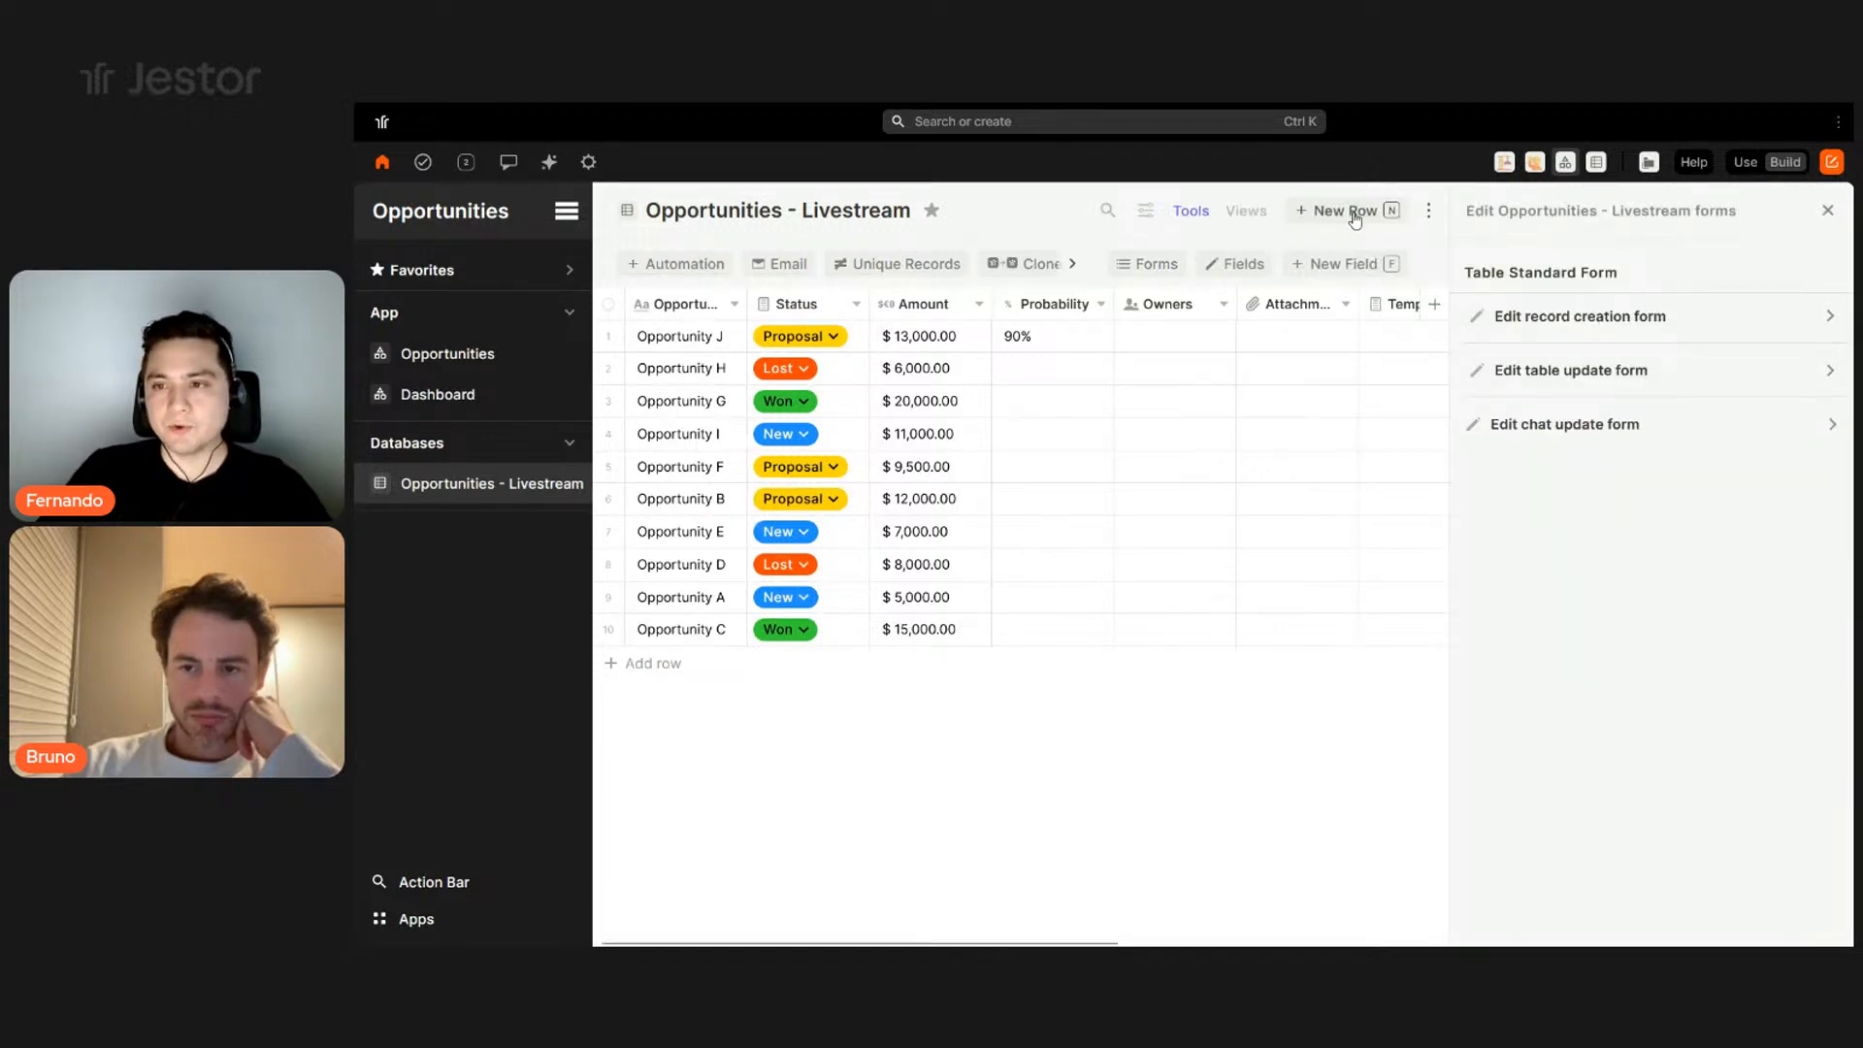
{"action": "key", "text": "n"}
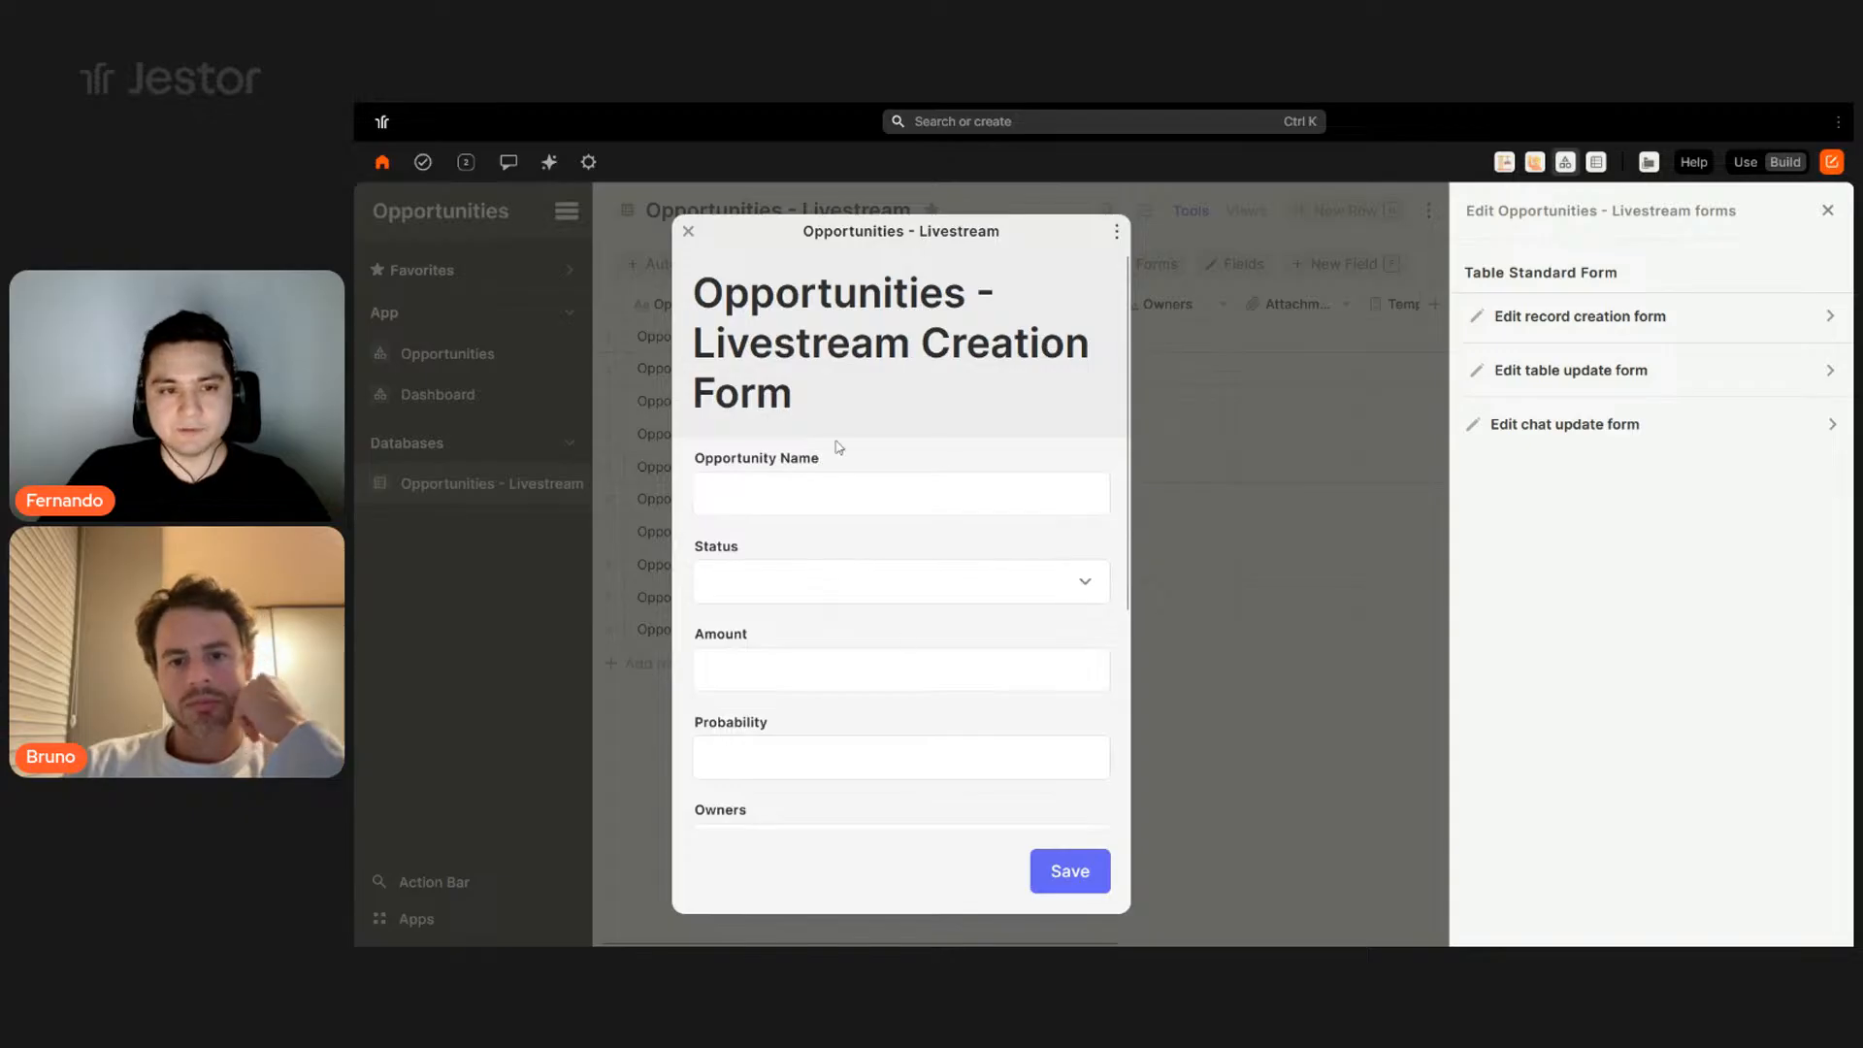
{"action": "left_click", "coordinate": [689, 231]}
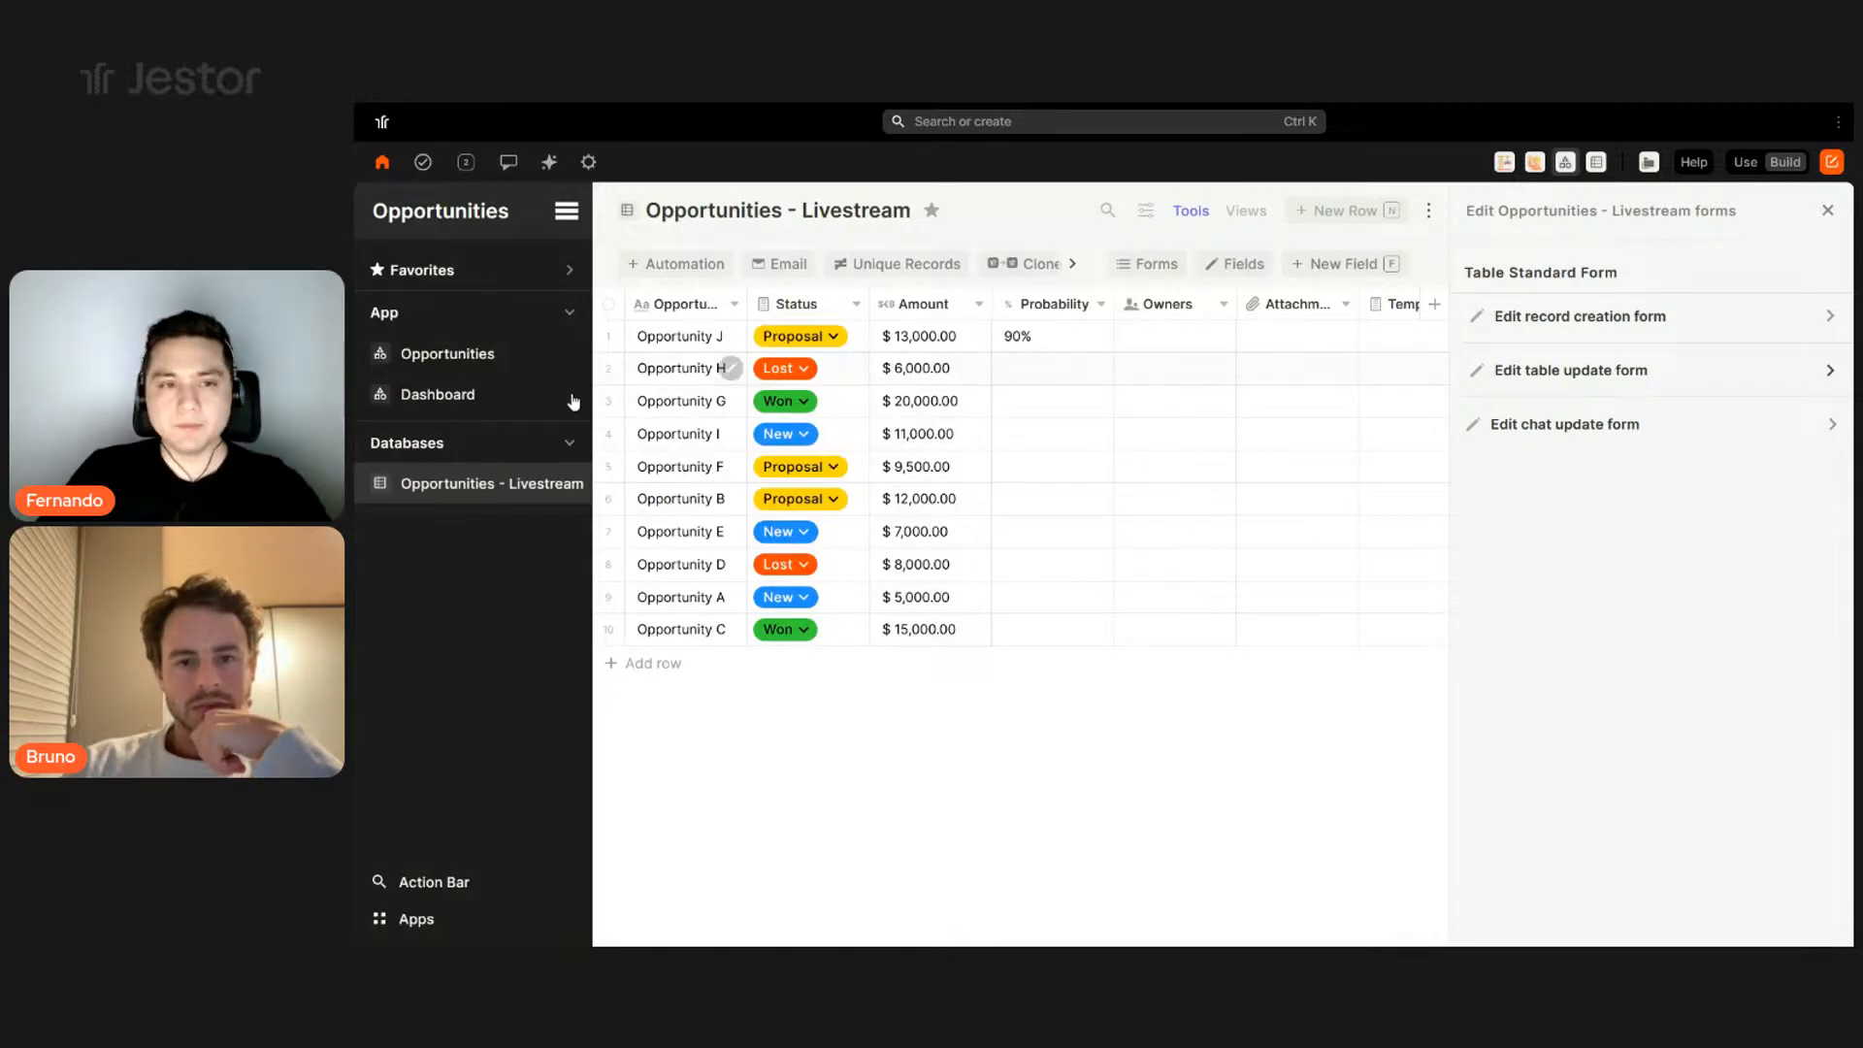
{"action": "left_click", "coordinate": [732, 337]}
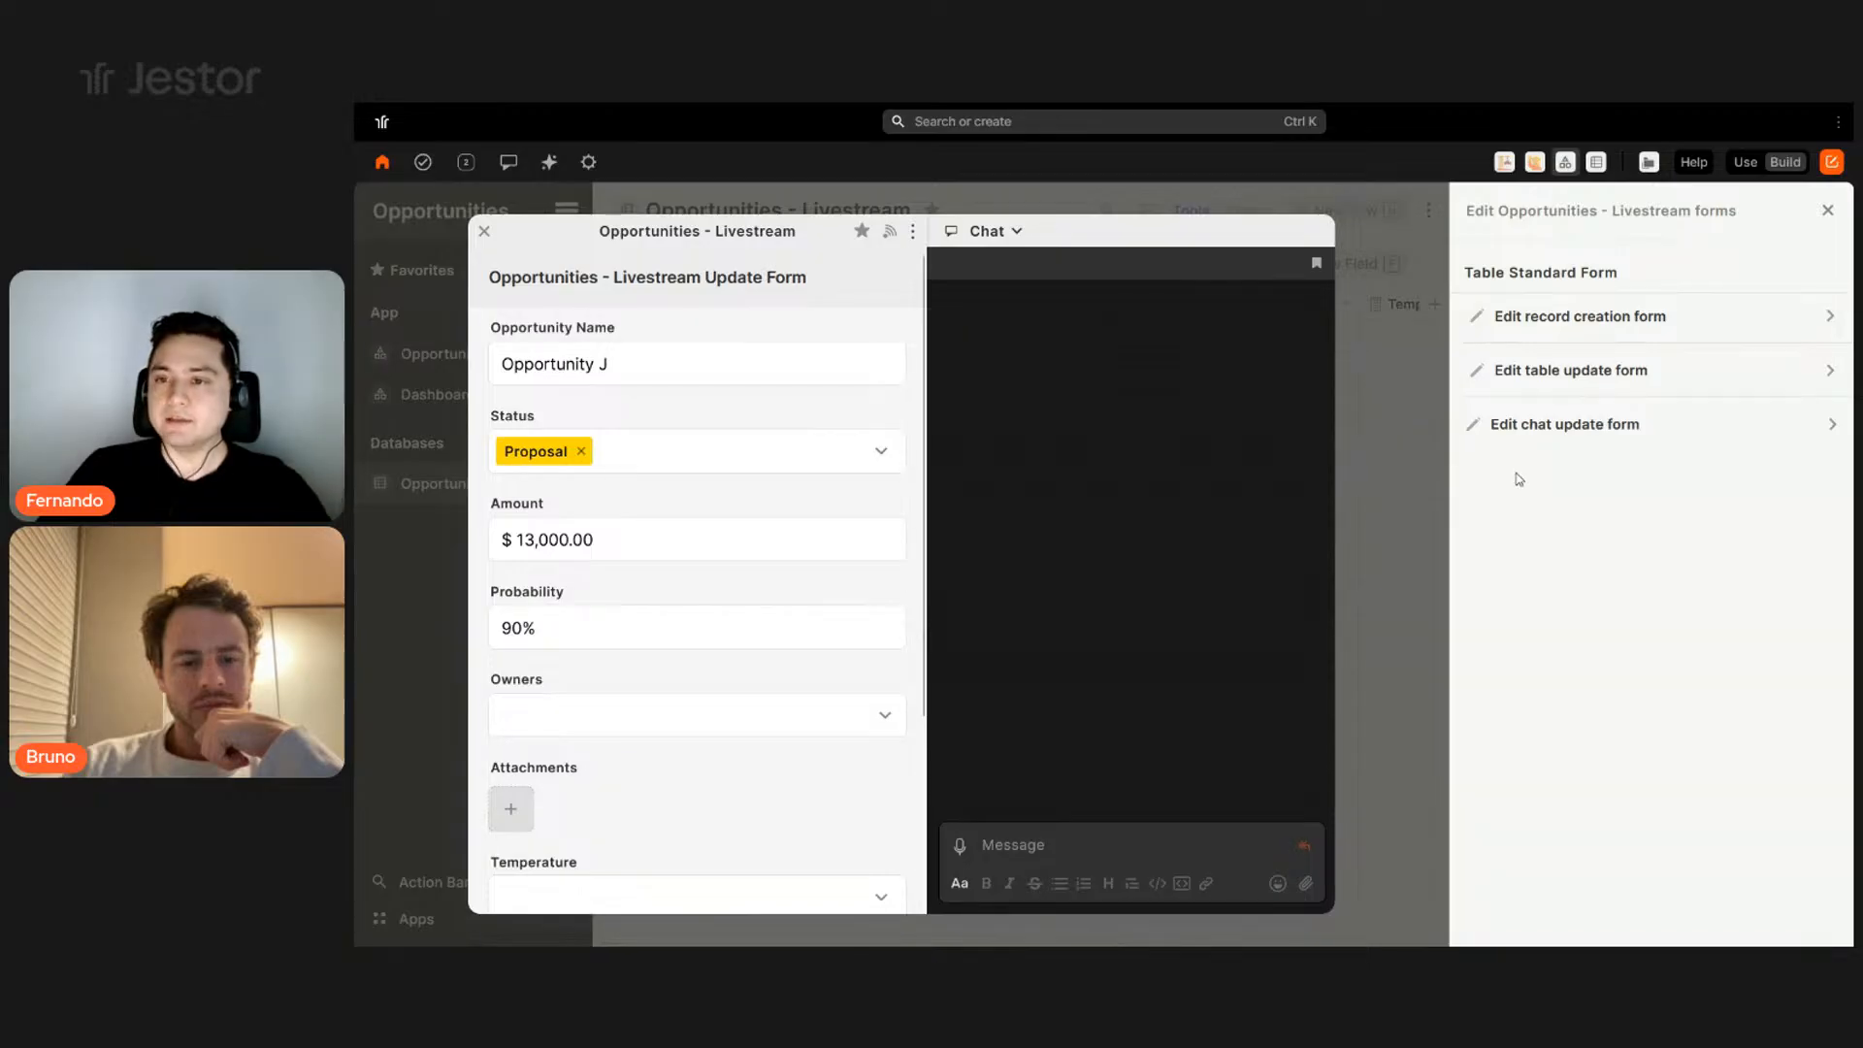
{"action": "left_click", "coordinate": [484, 233]}
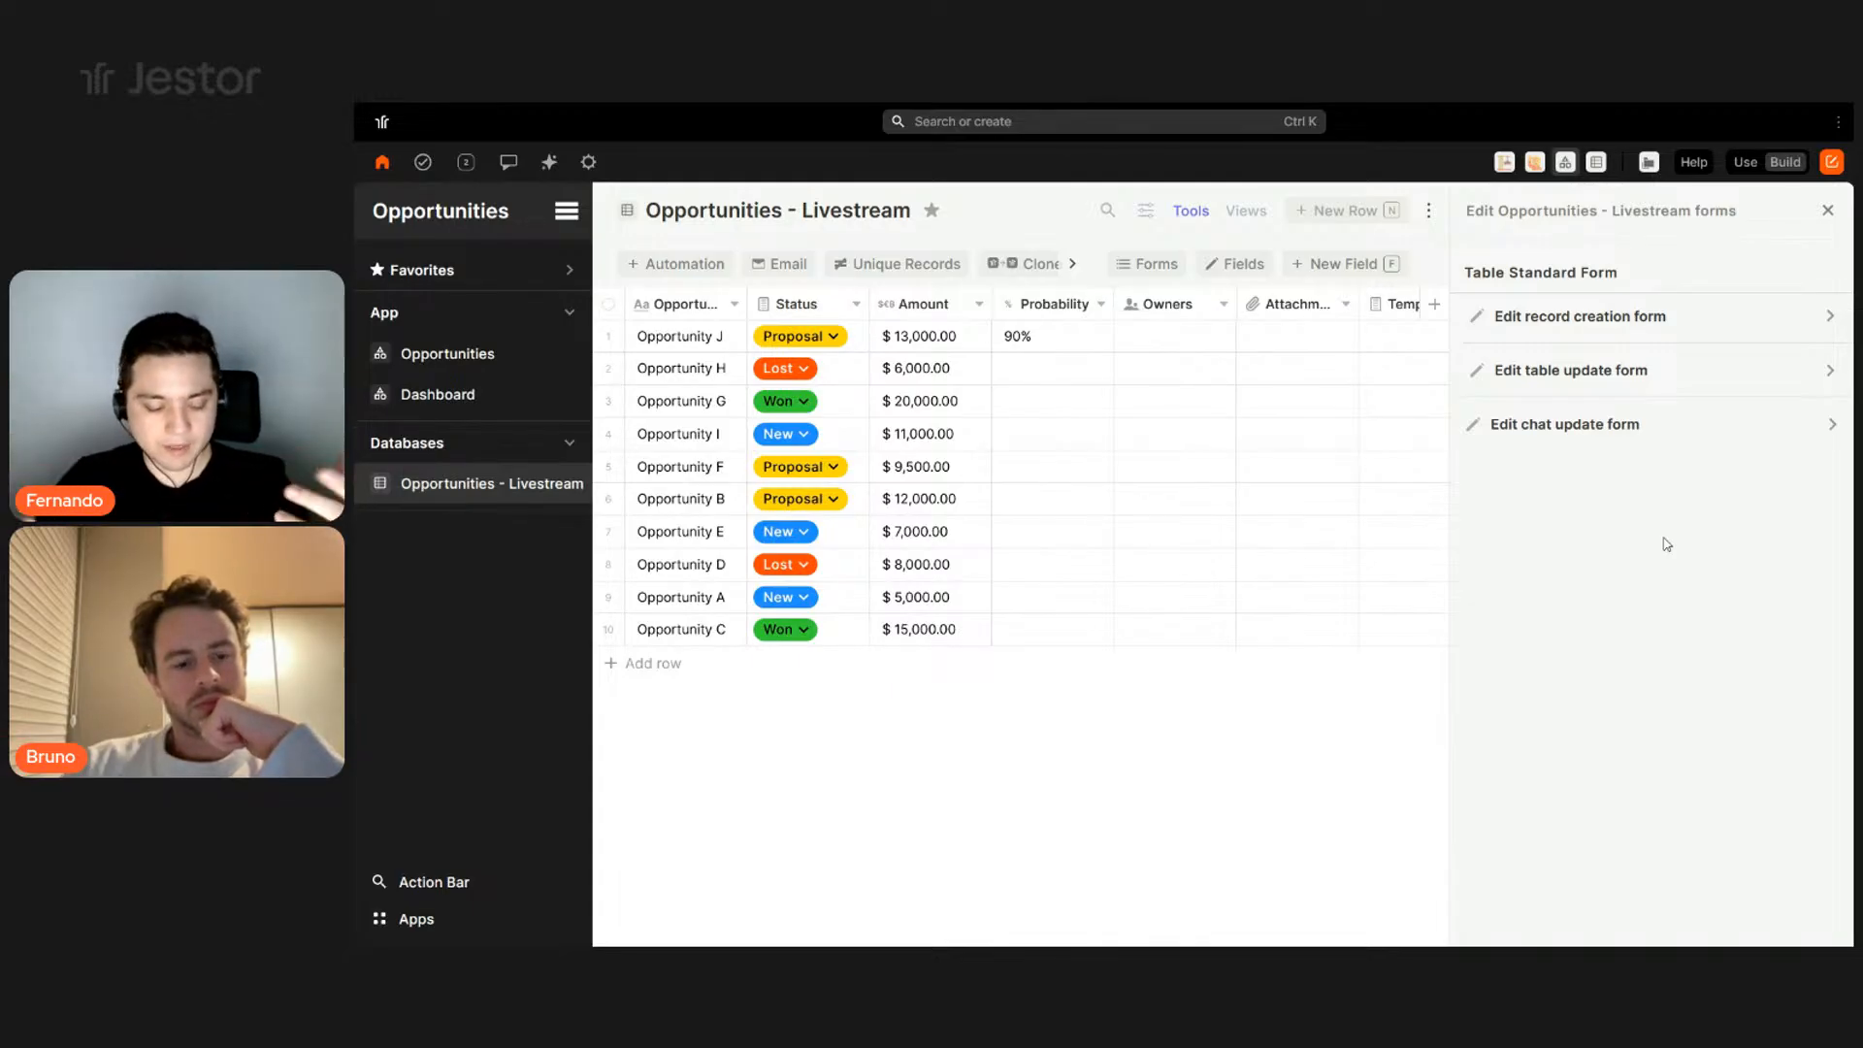
{"action": "left_click", "coordinate": [1647, 317]}
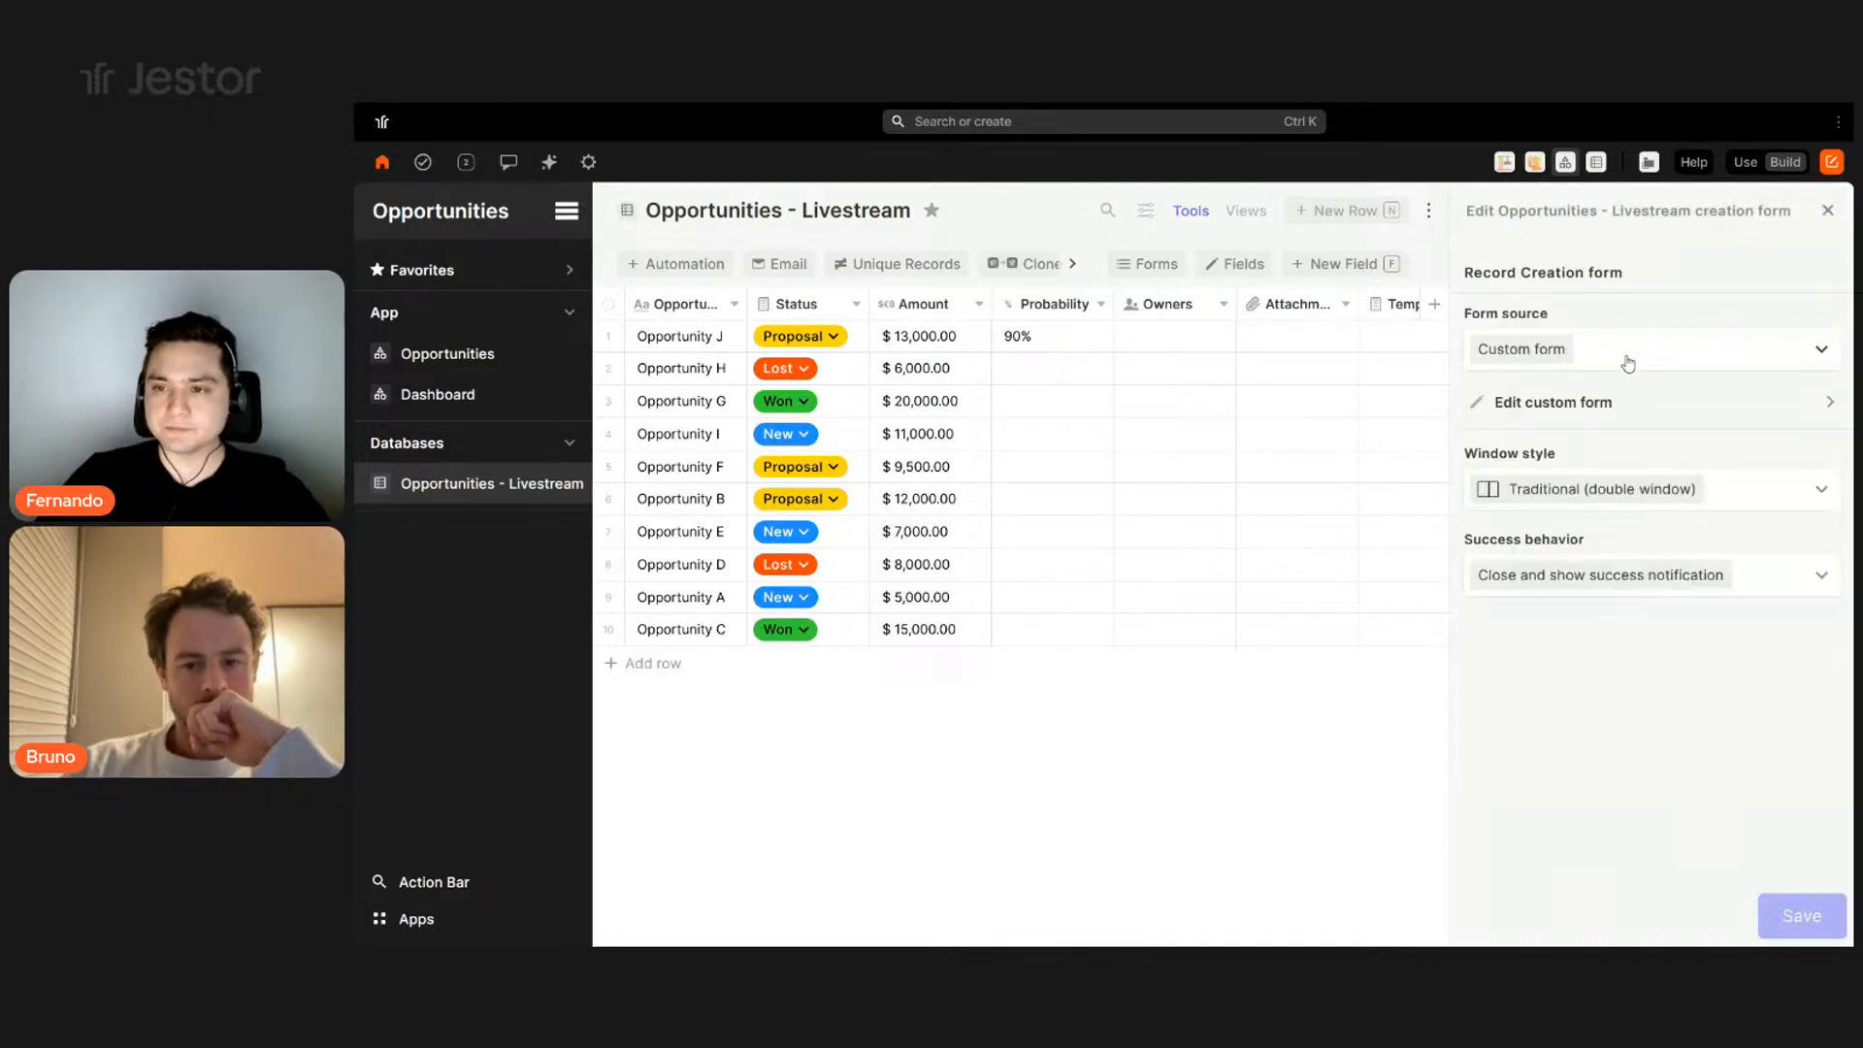
- Retitle the custom creation form 'New Opportunity' and describe it as 'Use this form to create a new opportunity.'
{"action": "left_click", "coordinate": [1604, 417]}
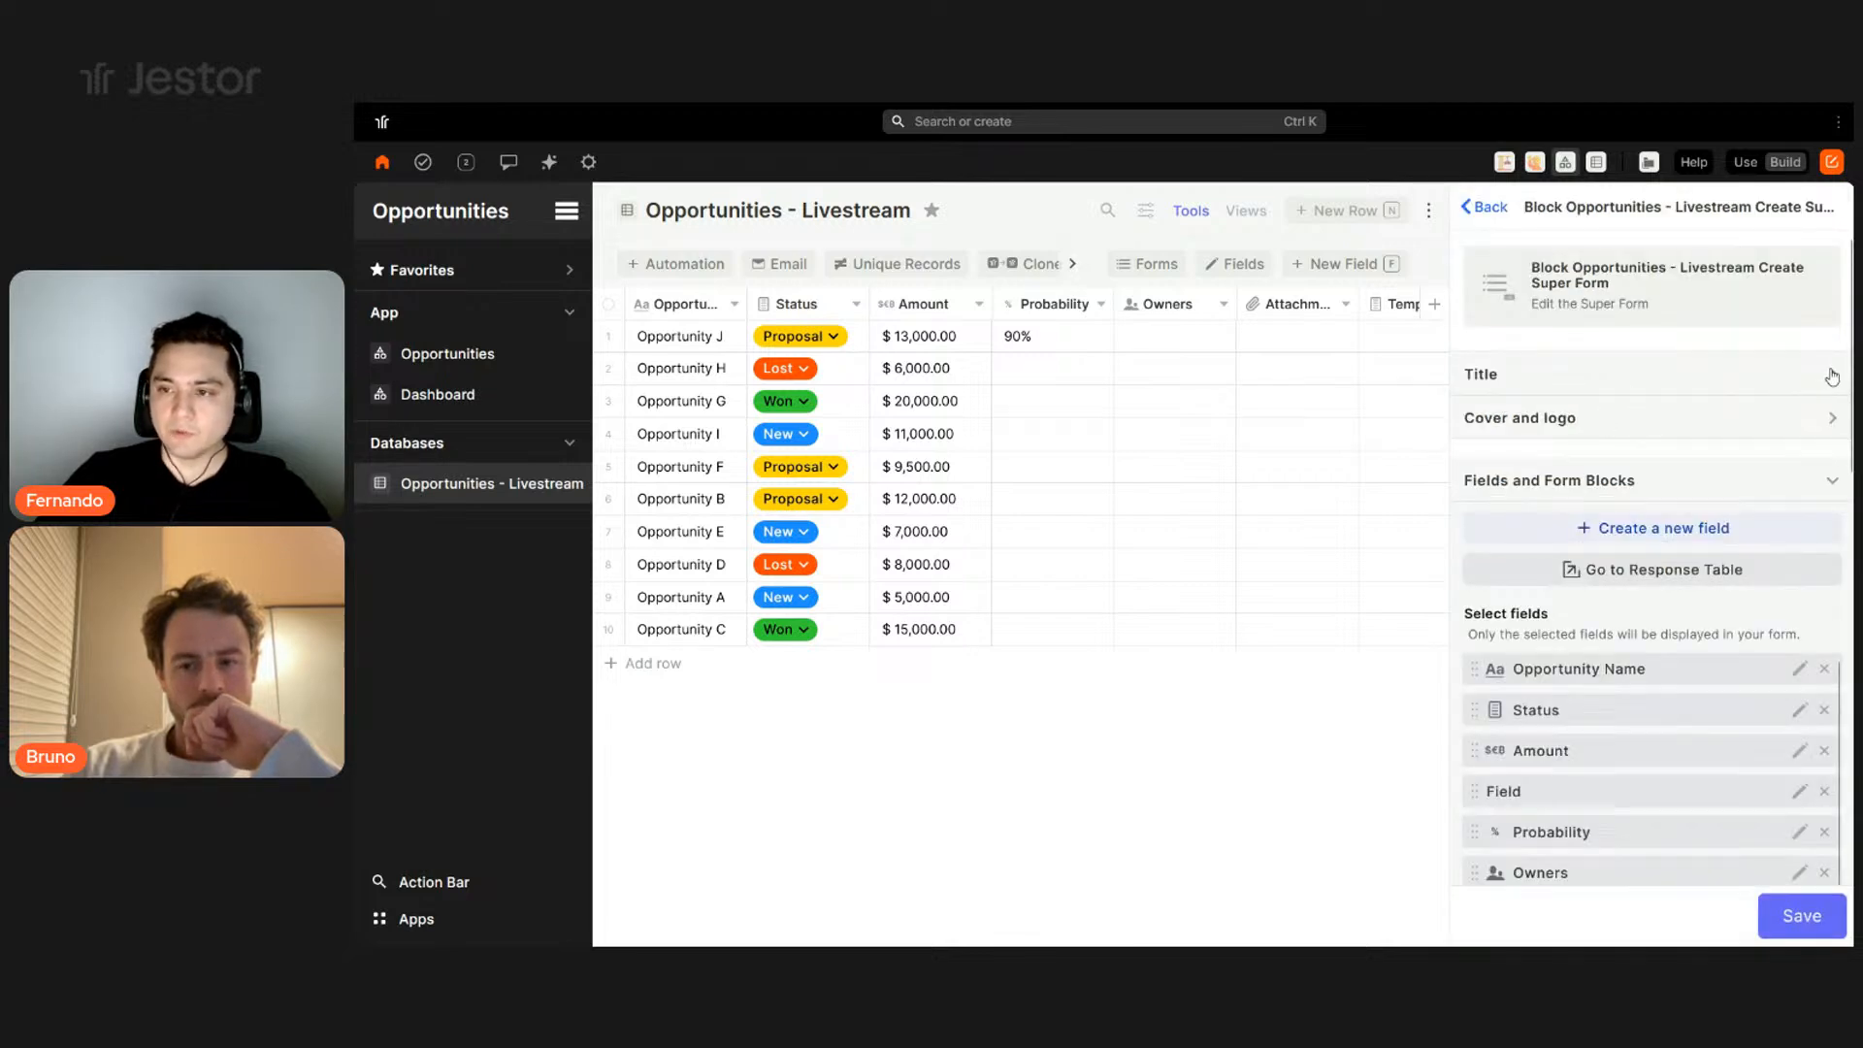
{"action": "left_click", "coordinate": [1830, 377]}
{"action": "double_click", "coordinate": [1543, 448]}
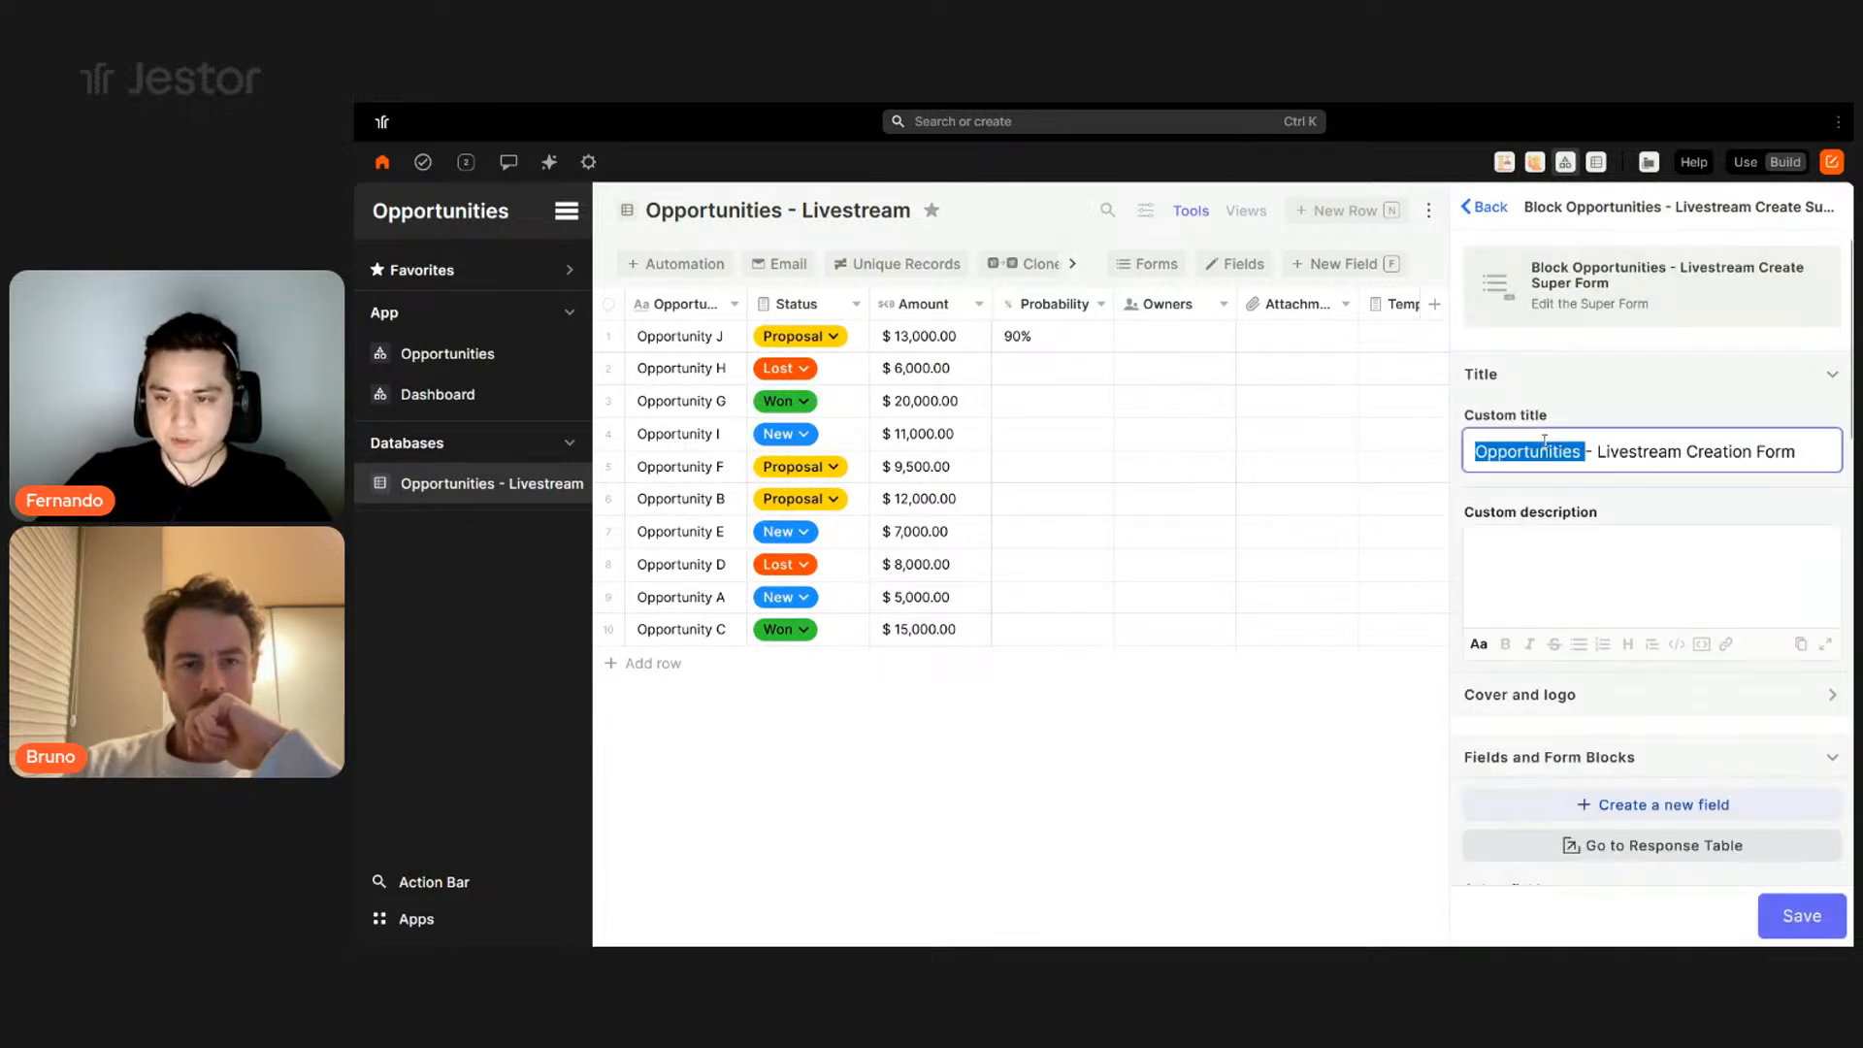
{"action": "triple_click", "coordinate": [1544, 448]}
{"action": "type", "text": "New"}
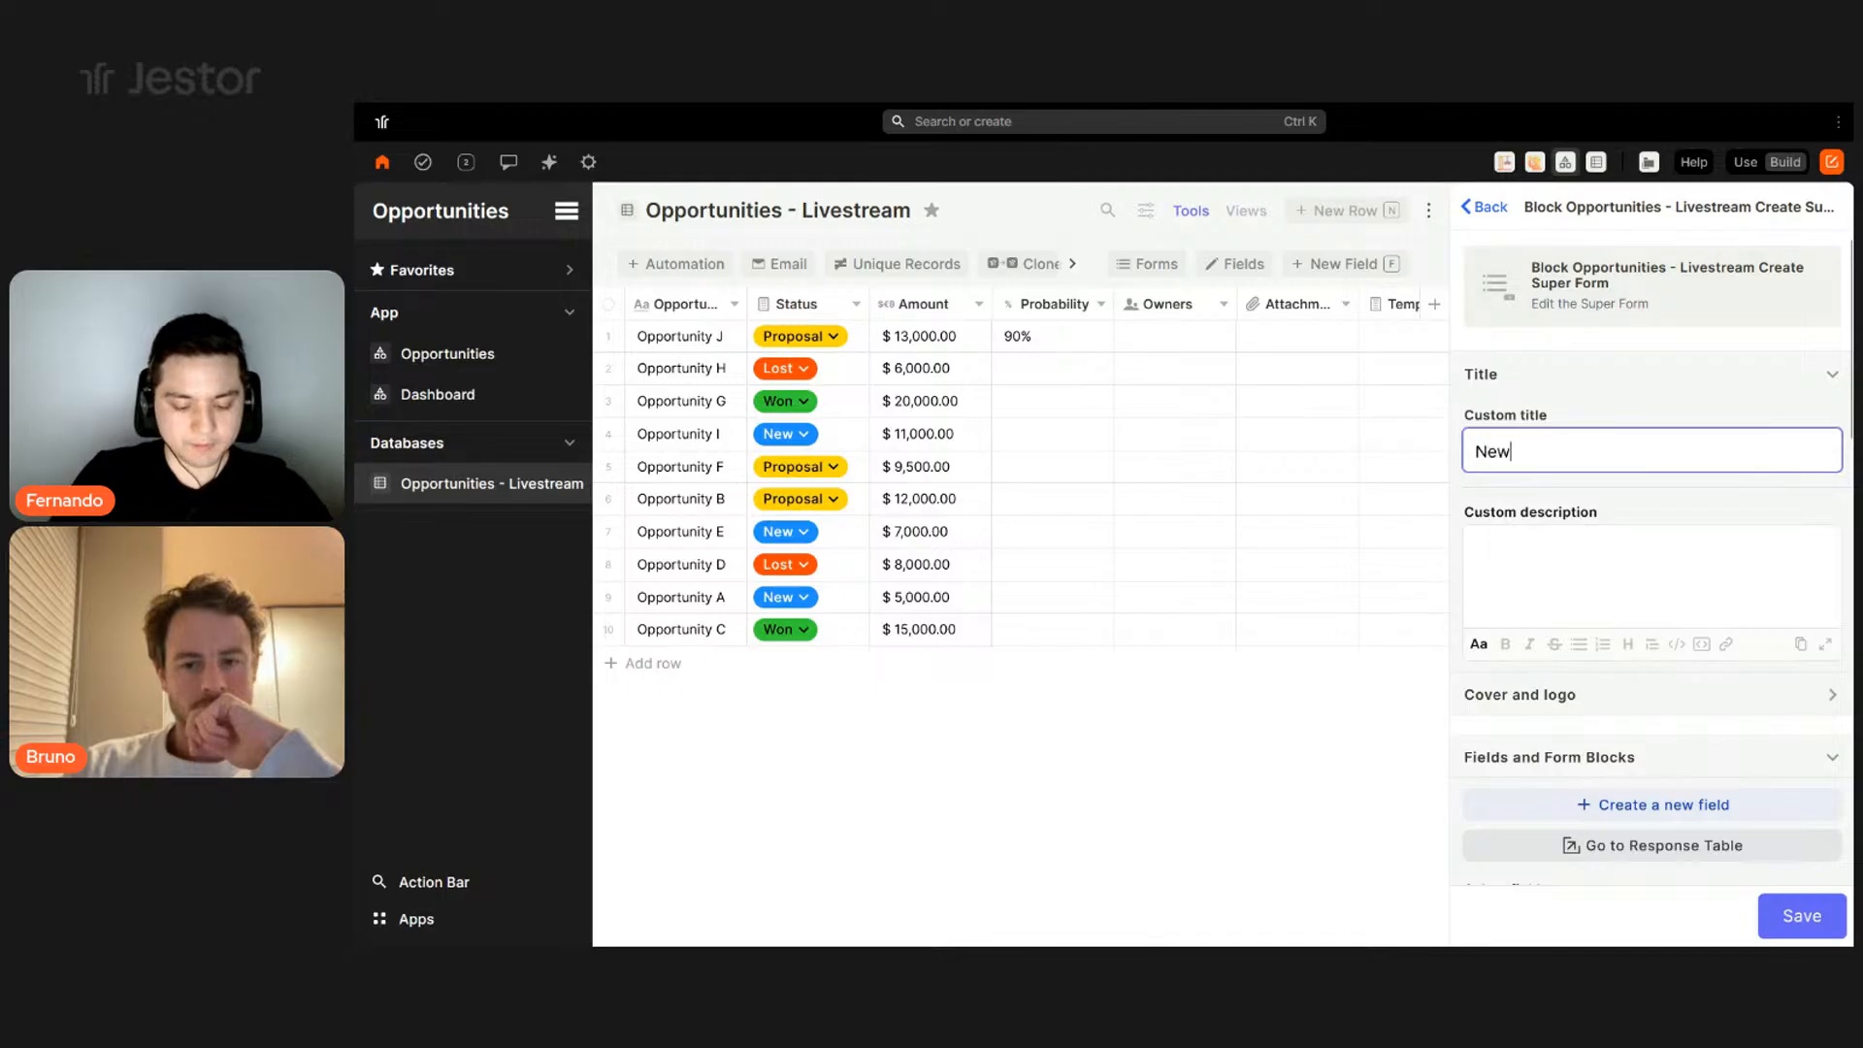
{"action": "type", "text": " Opportunity"}
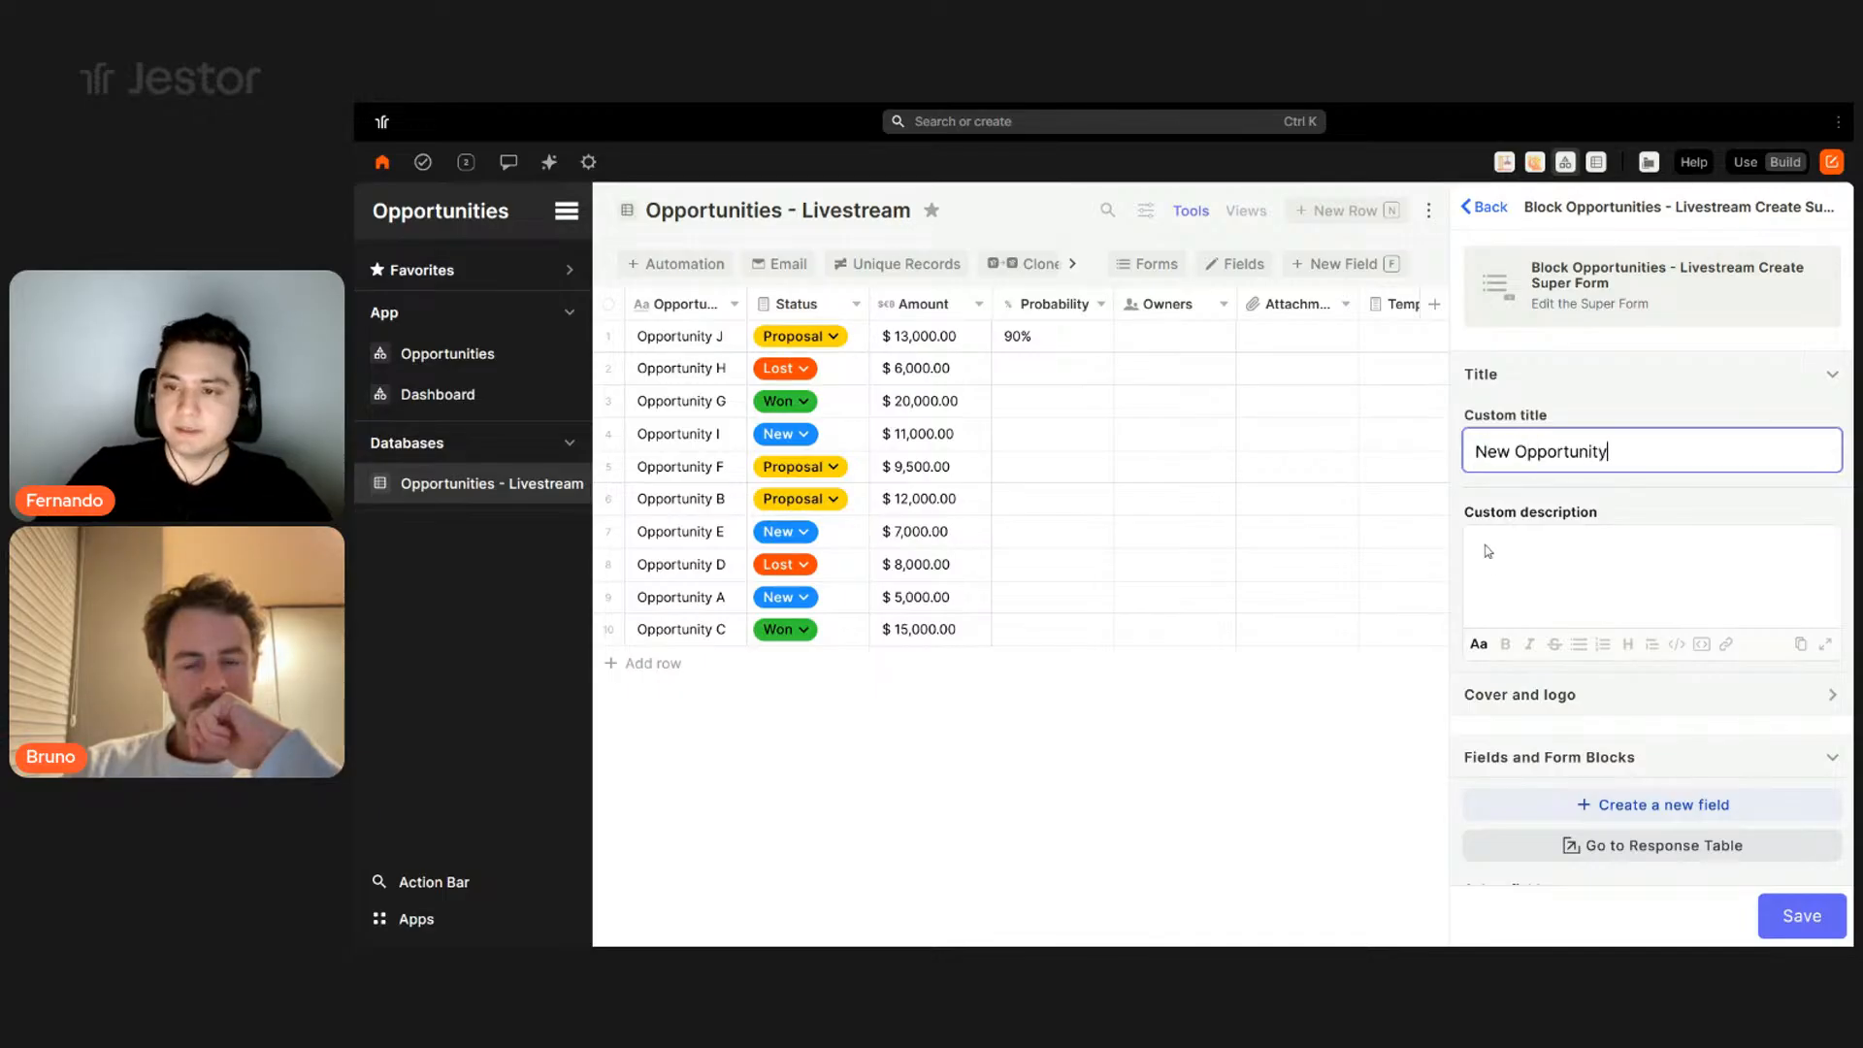
{"action": "left_click", "coordinate": [1560, 580]}
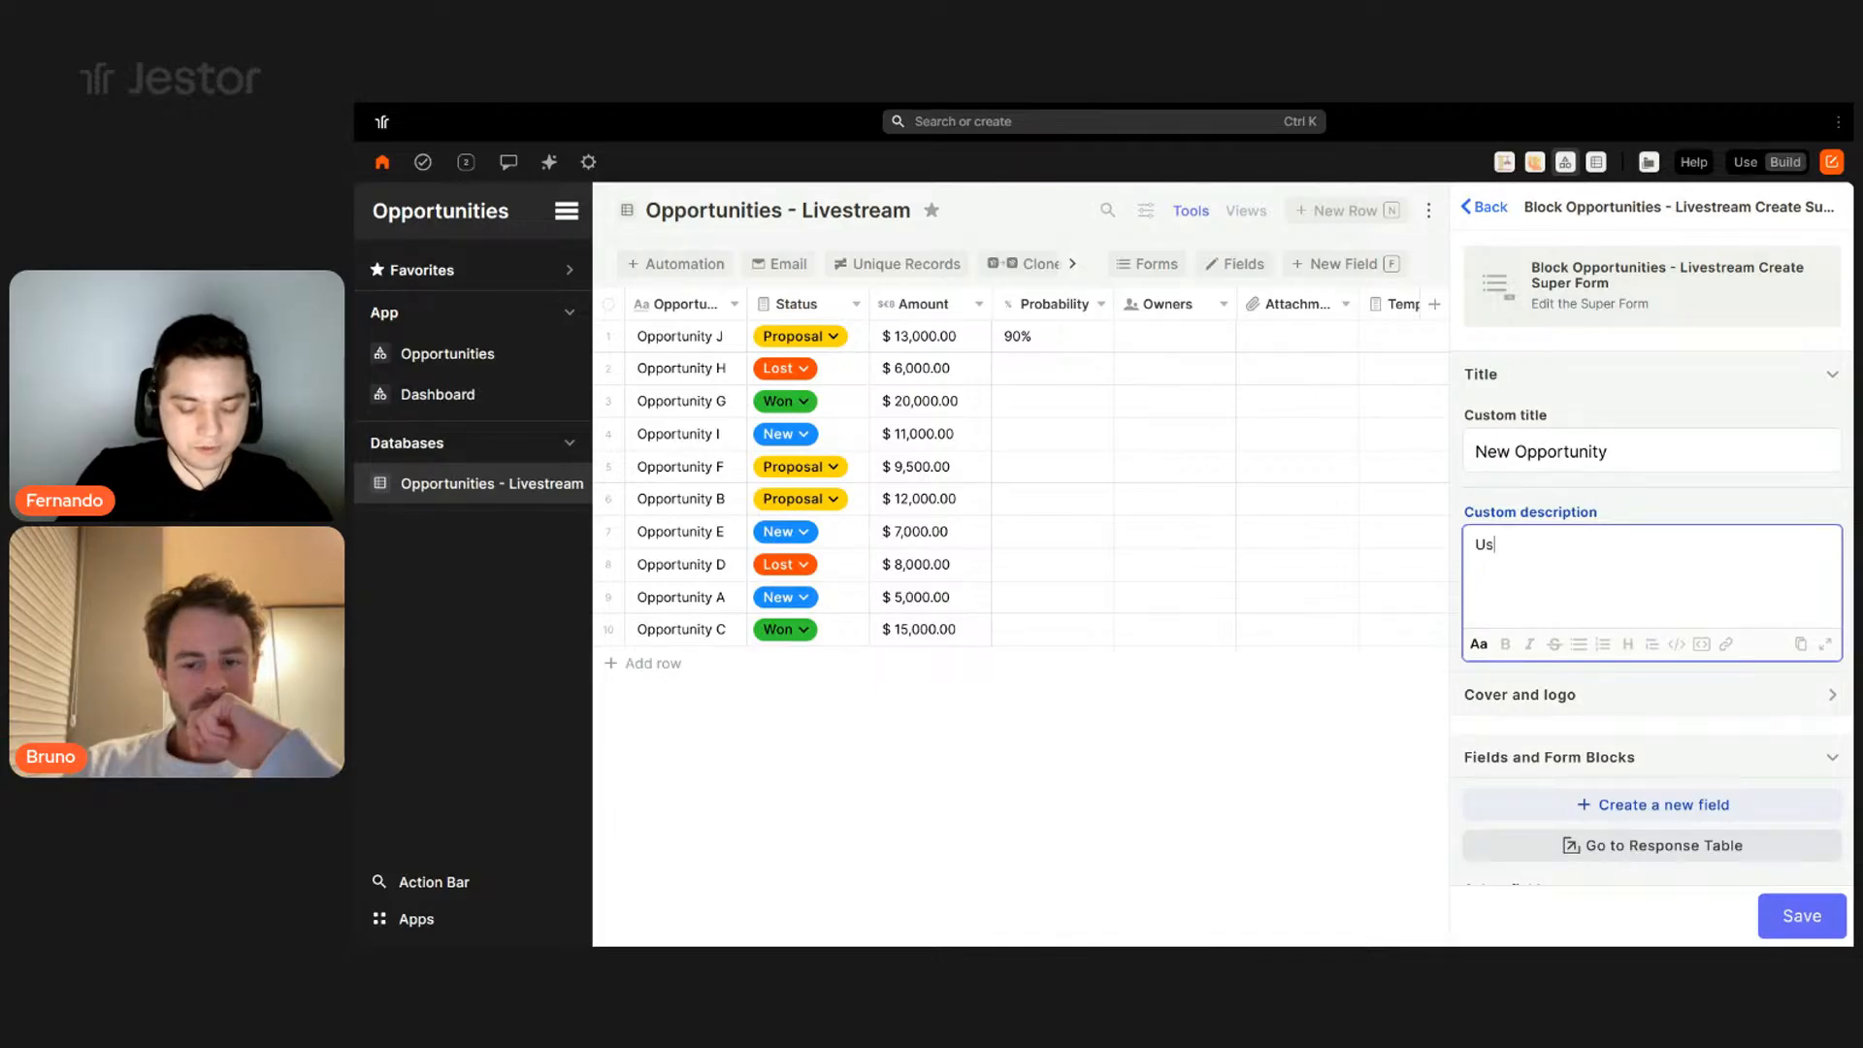
{"action": "type", "text": "Use this form to cr"}
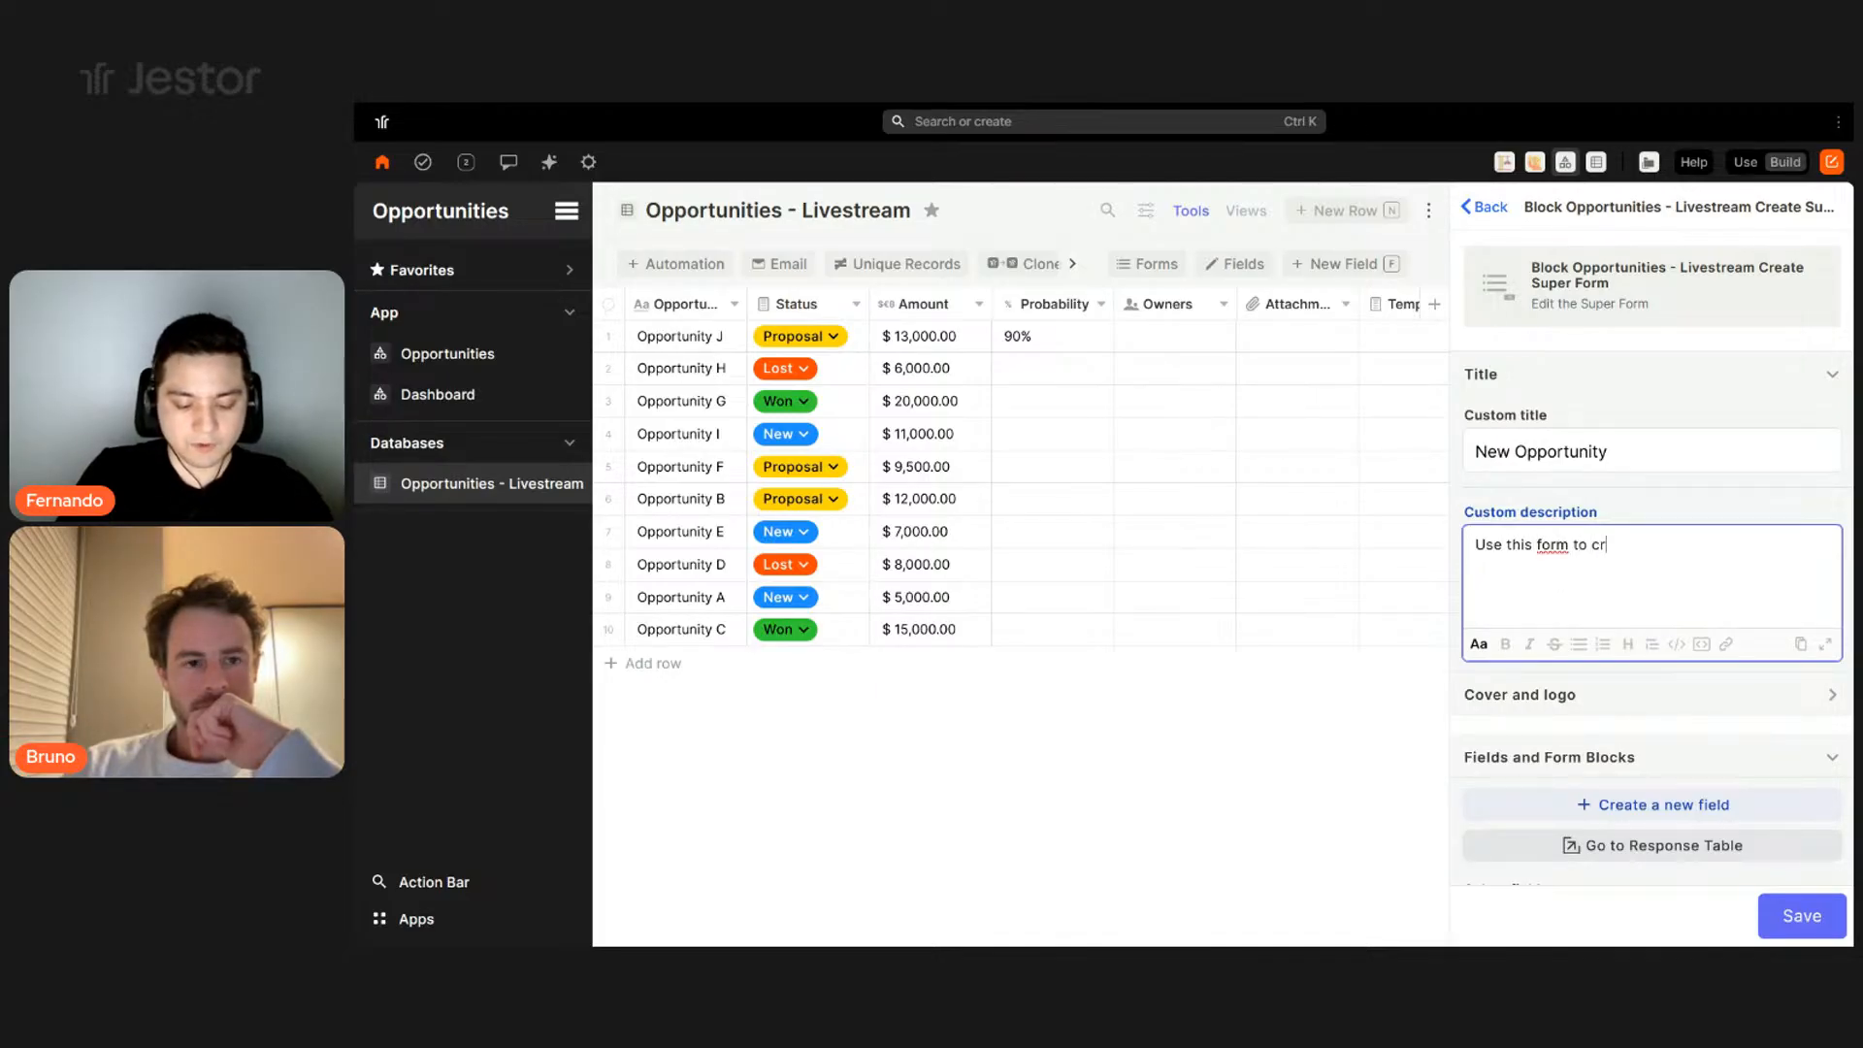
{"action": "type", "text": "eate a new opport"}
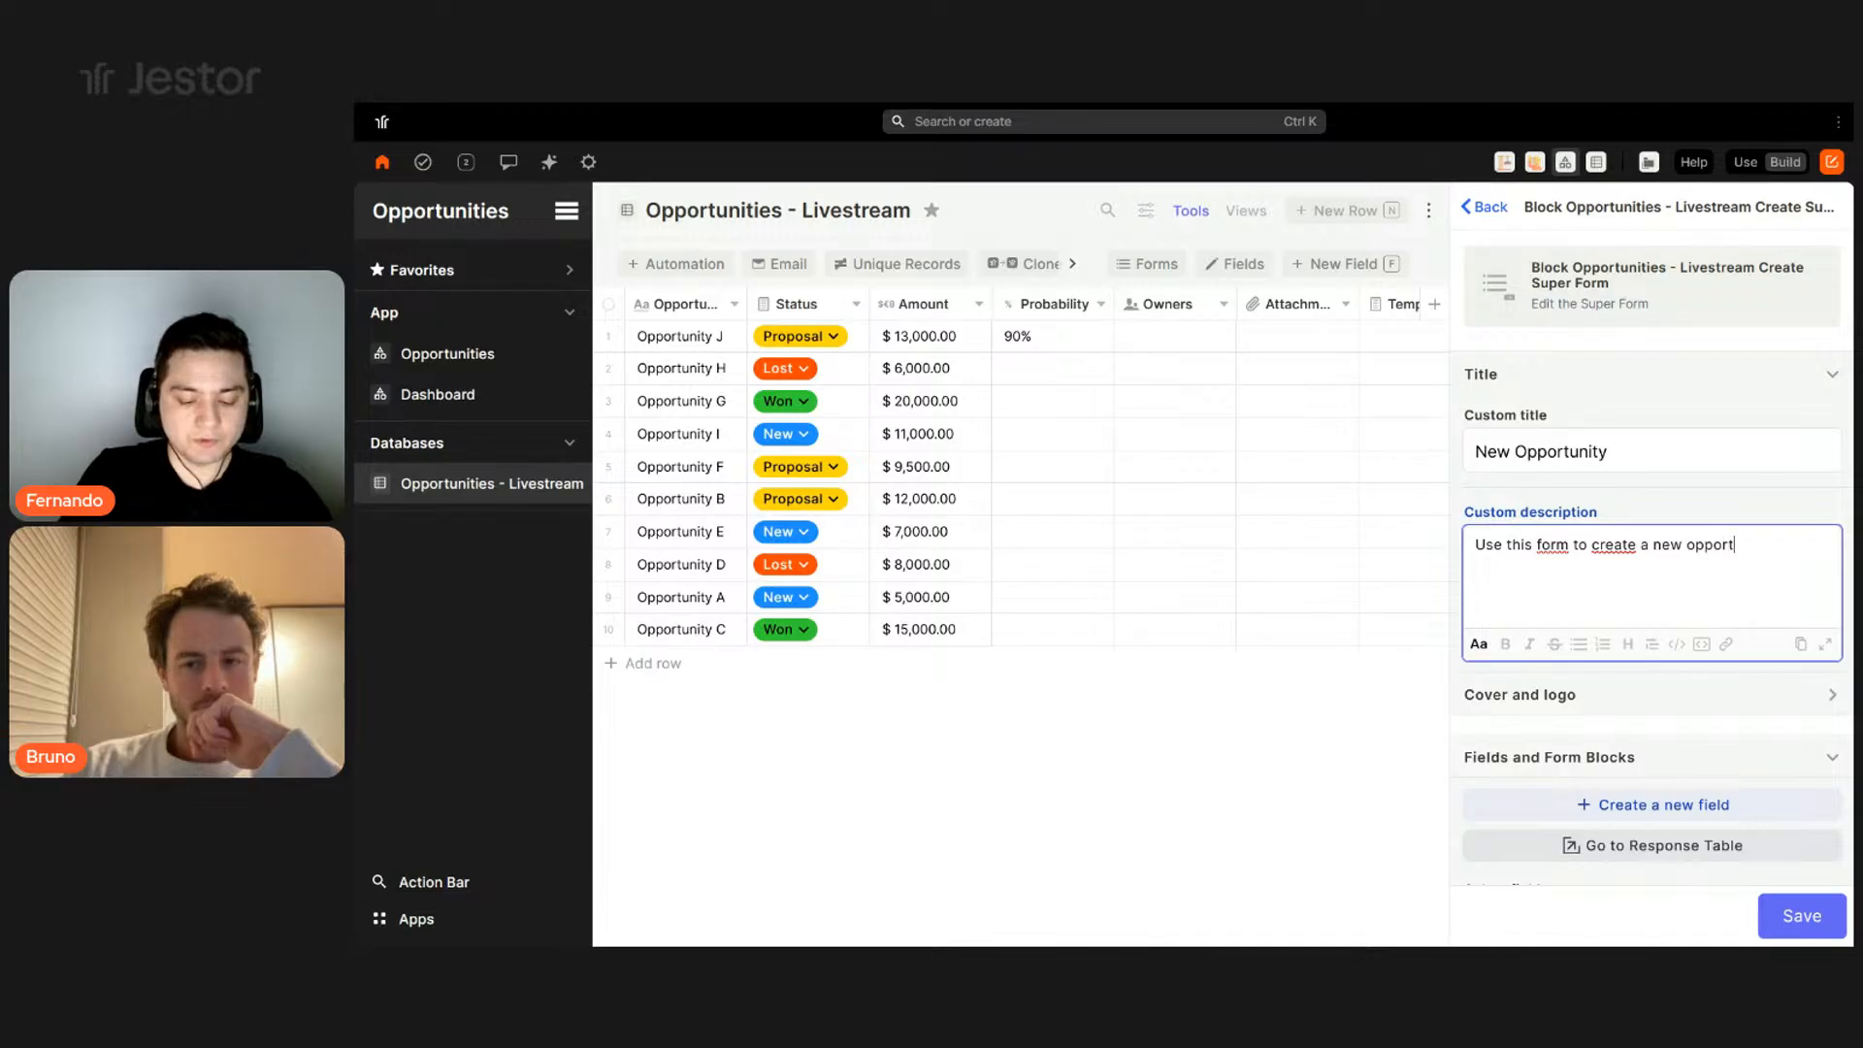
{"action": "type", "text": "unity"}
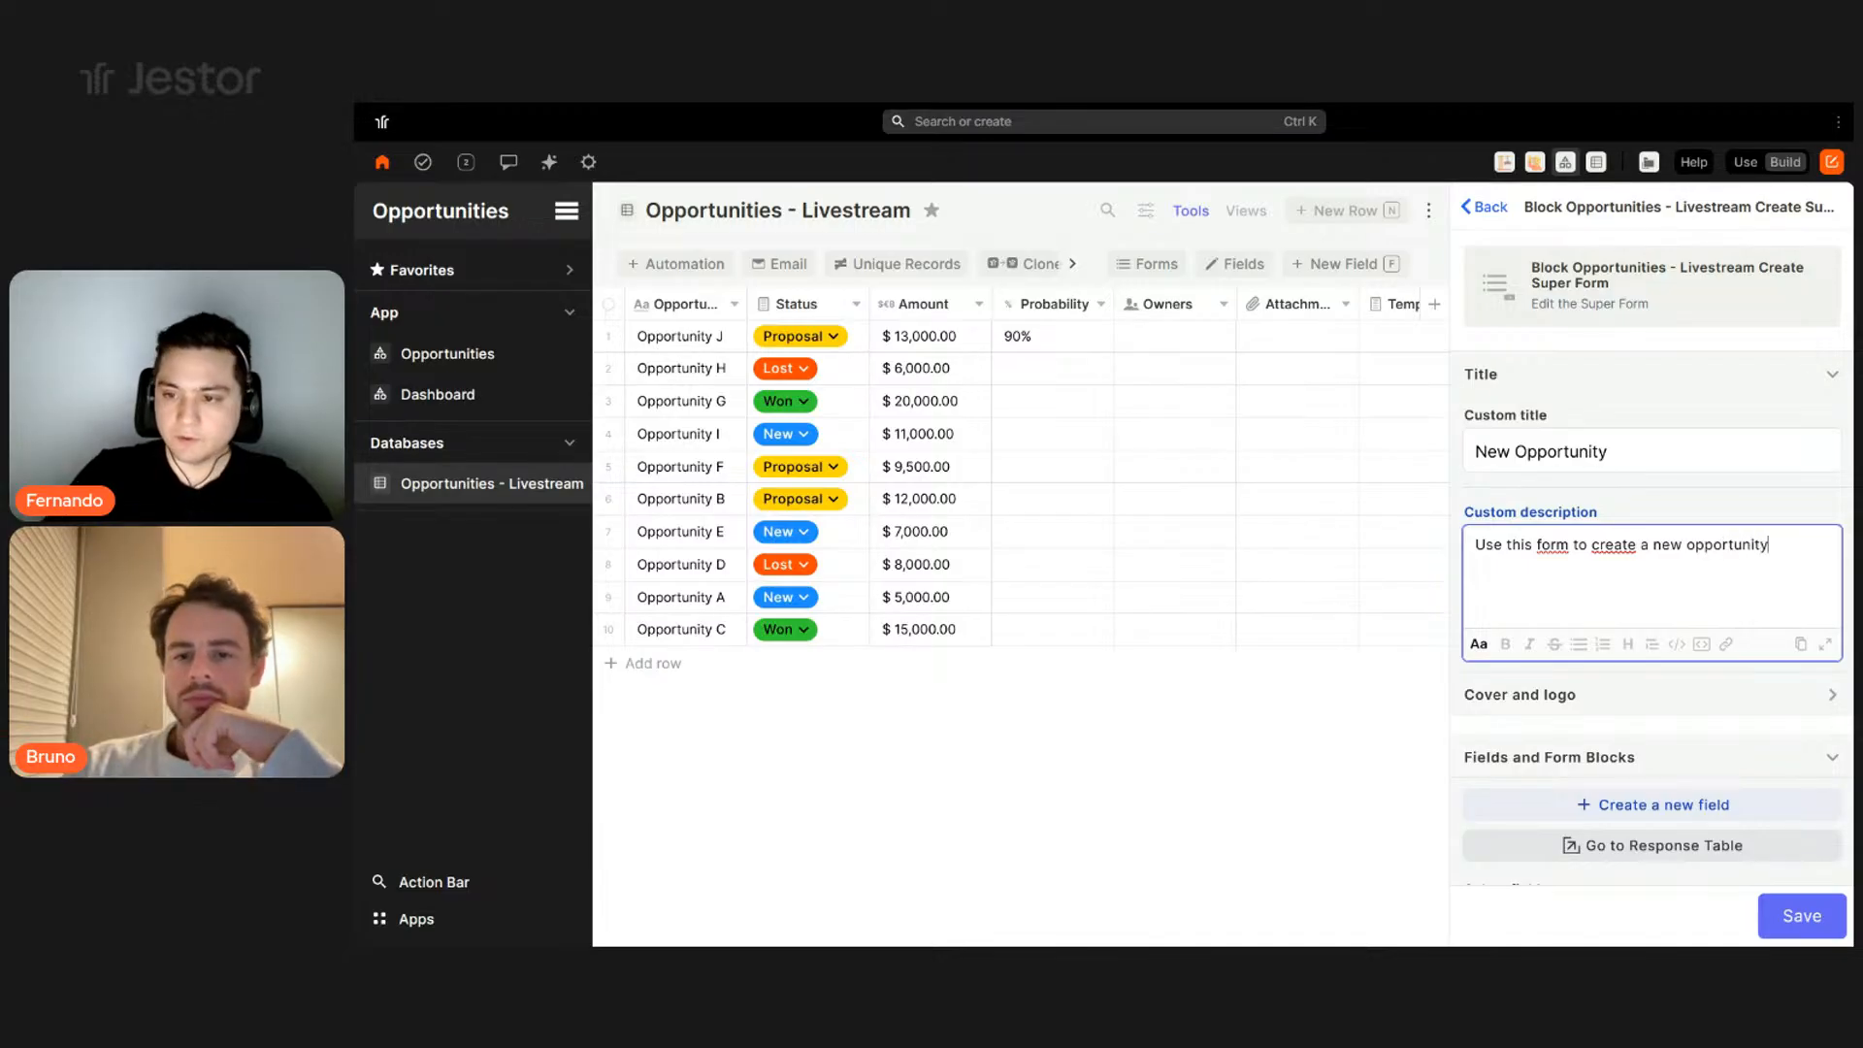
{"action": "type", "text": "."}
{"action": "scroll", "coordinate": [1562, 595], "scroll_direction": "down", "scroll_amount": 2}
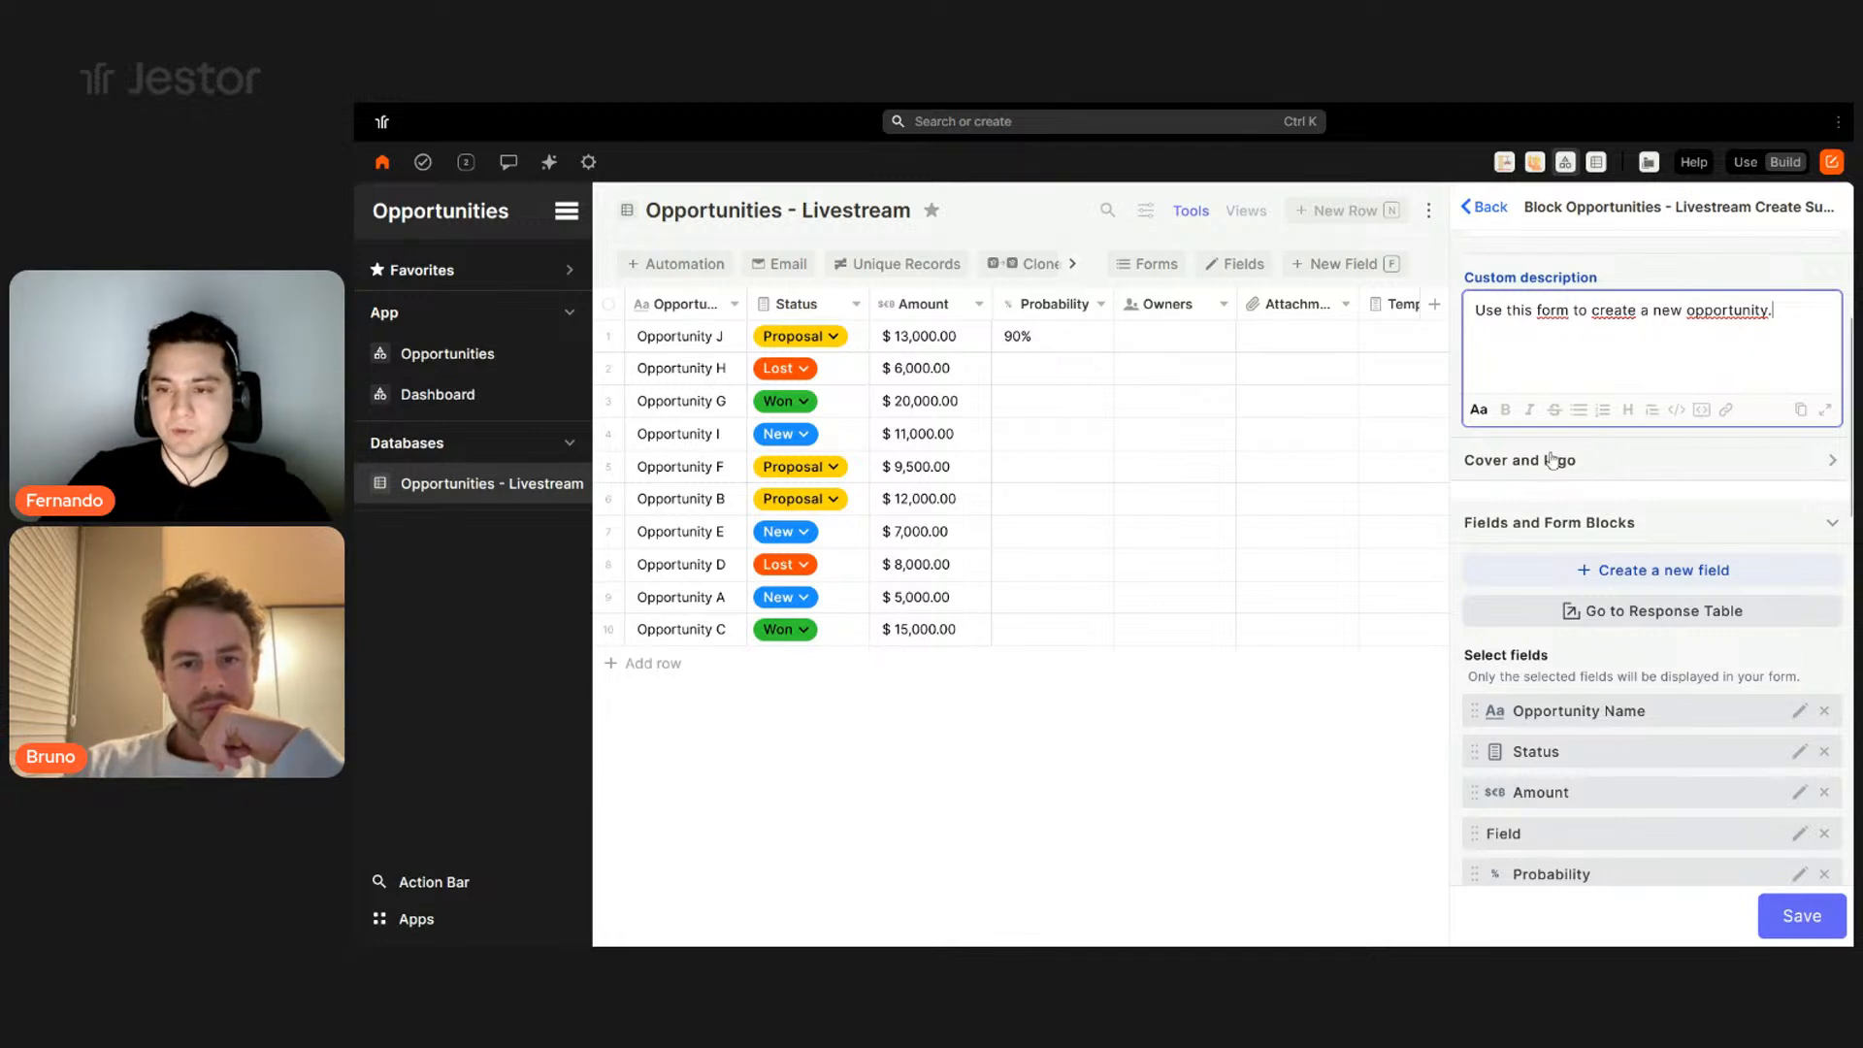
{"action": "scroll", "coordinate": [1610, 453], "scroll_direction": "down", "scroll_amount": 1}
- Remove the stray Field entry and review the form's fields from Status through Tasks and Chat
{"action": "scroll", "coordinate": [1640, 461], "scroll_direction": "down", "scroll_amount": 1}
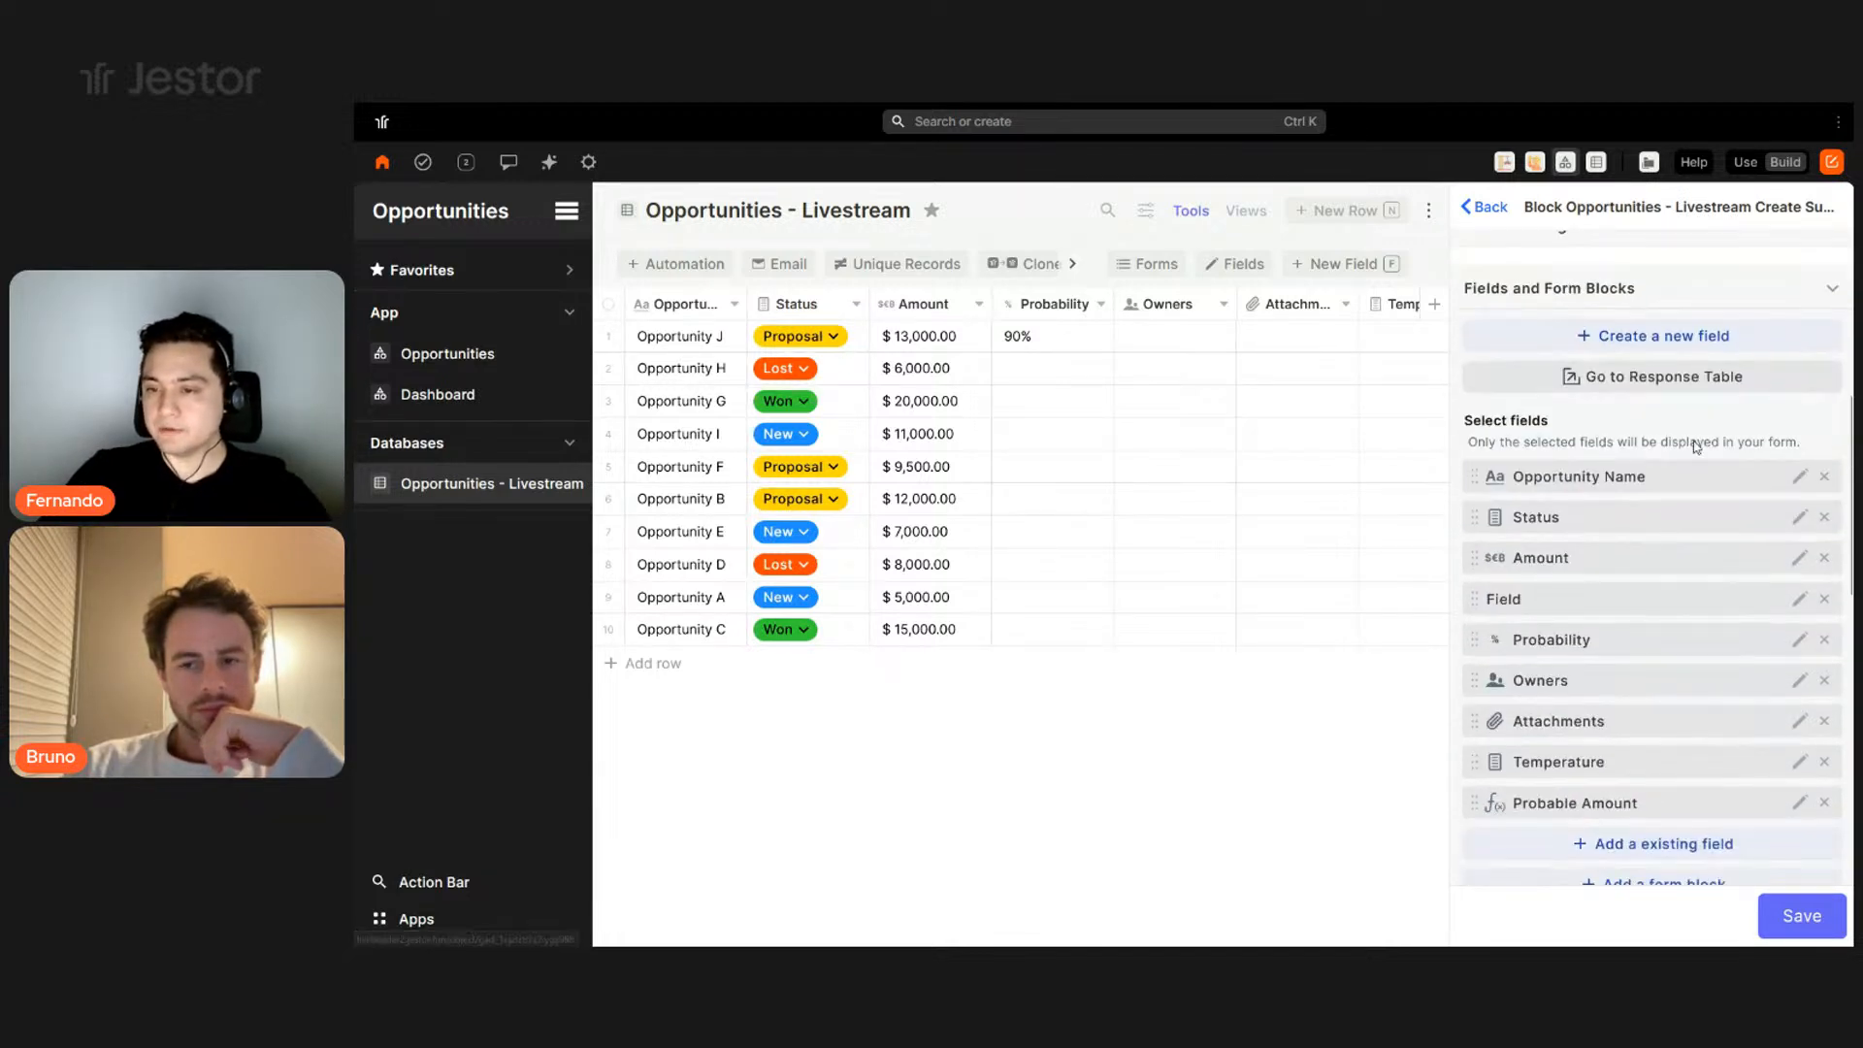
{"action": "scroll", "coordinate": [1630, 723], "scroll_direction": "down", "scroll_amount": 1}
{"action": "scroll", "coordinate": [1642, 582], "scroll_direction": "up", "scroll_amount": 2}
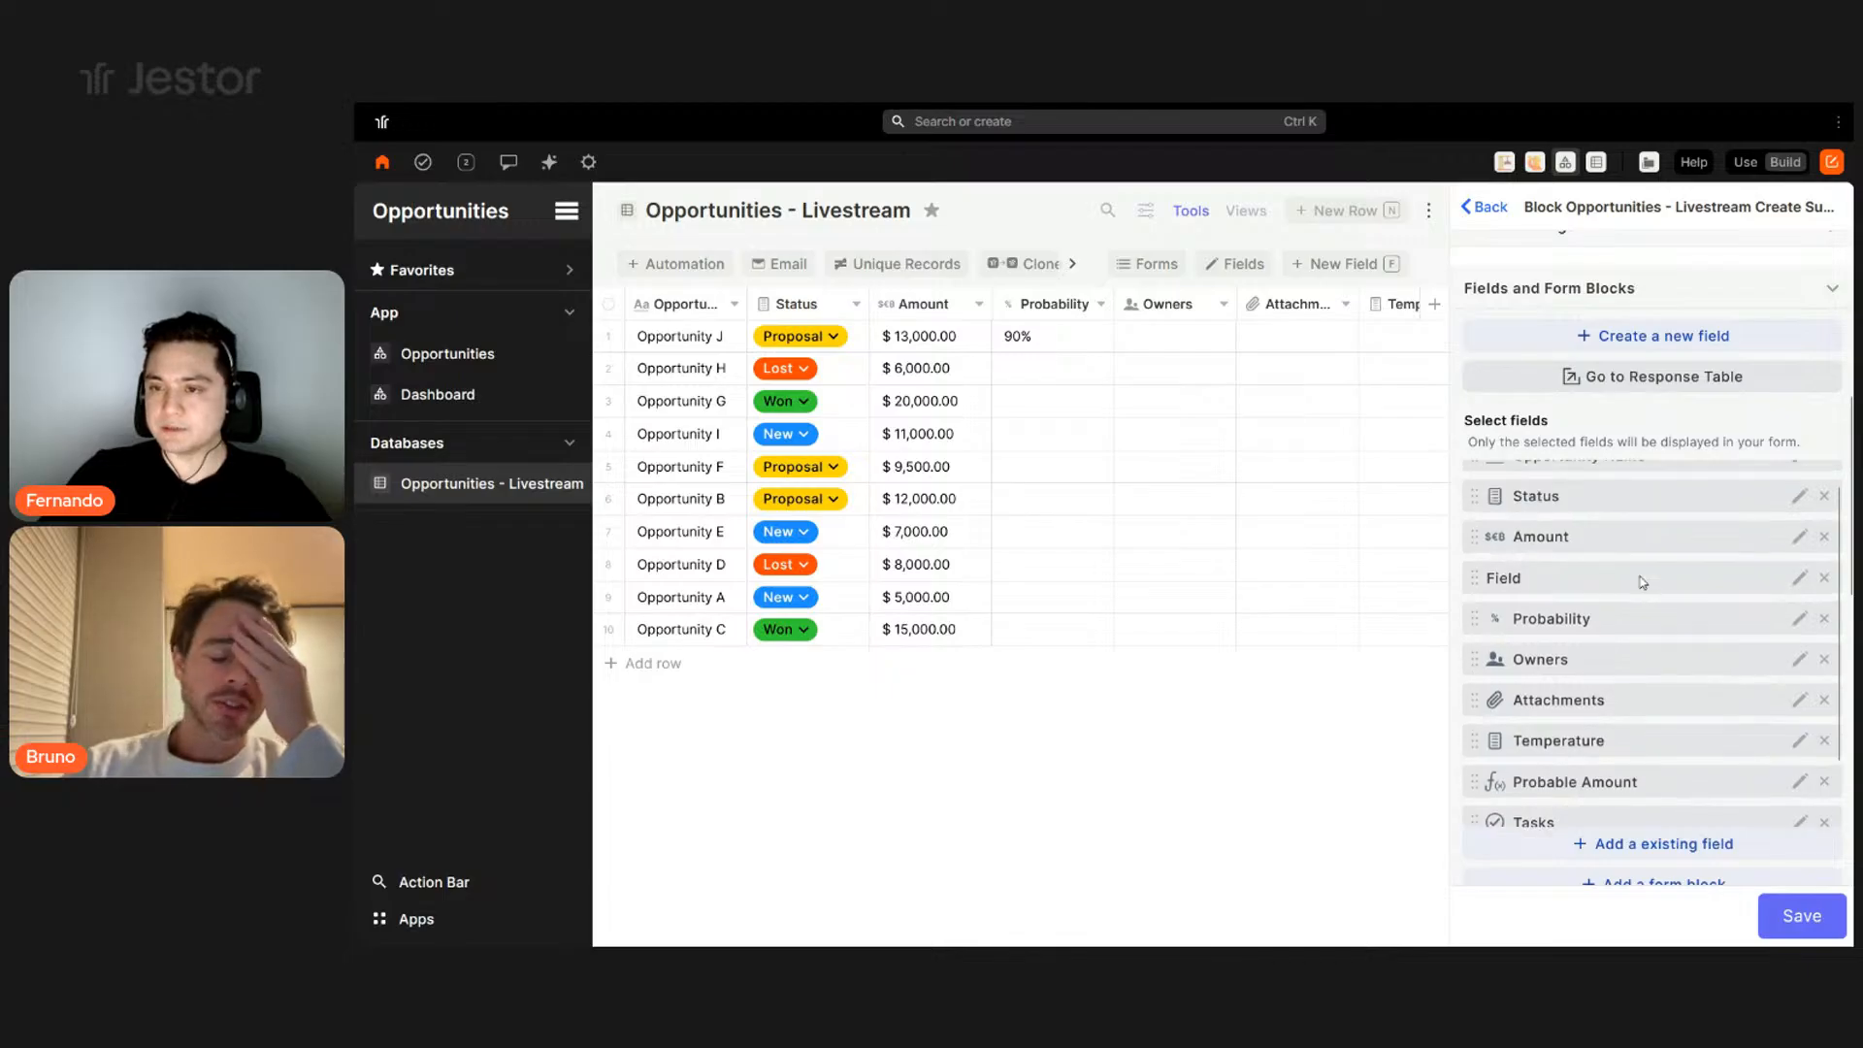
{"action": "left_click", "coordinate": [1824, 601]}
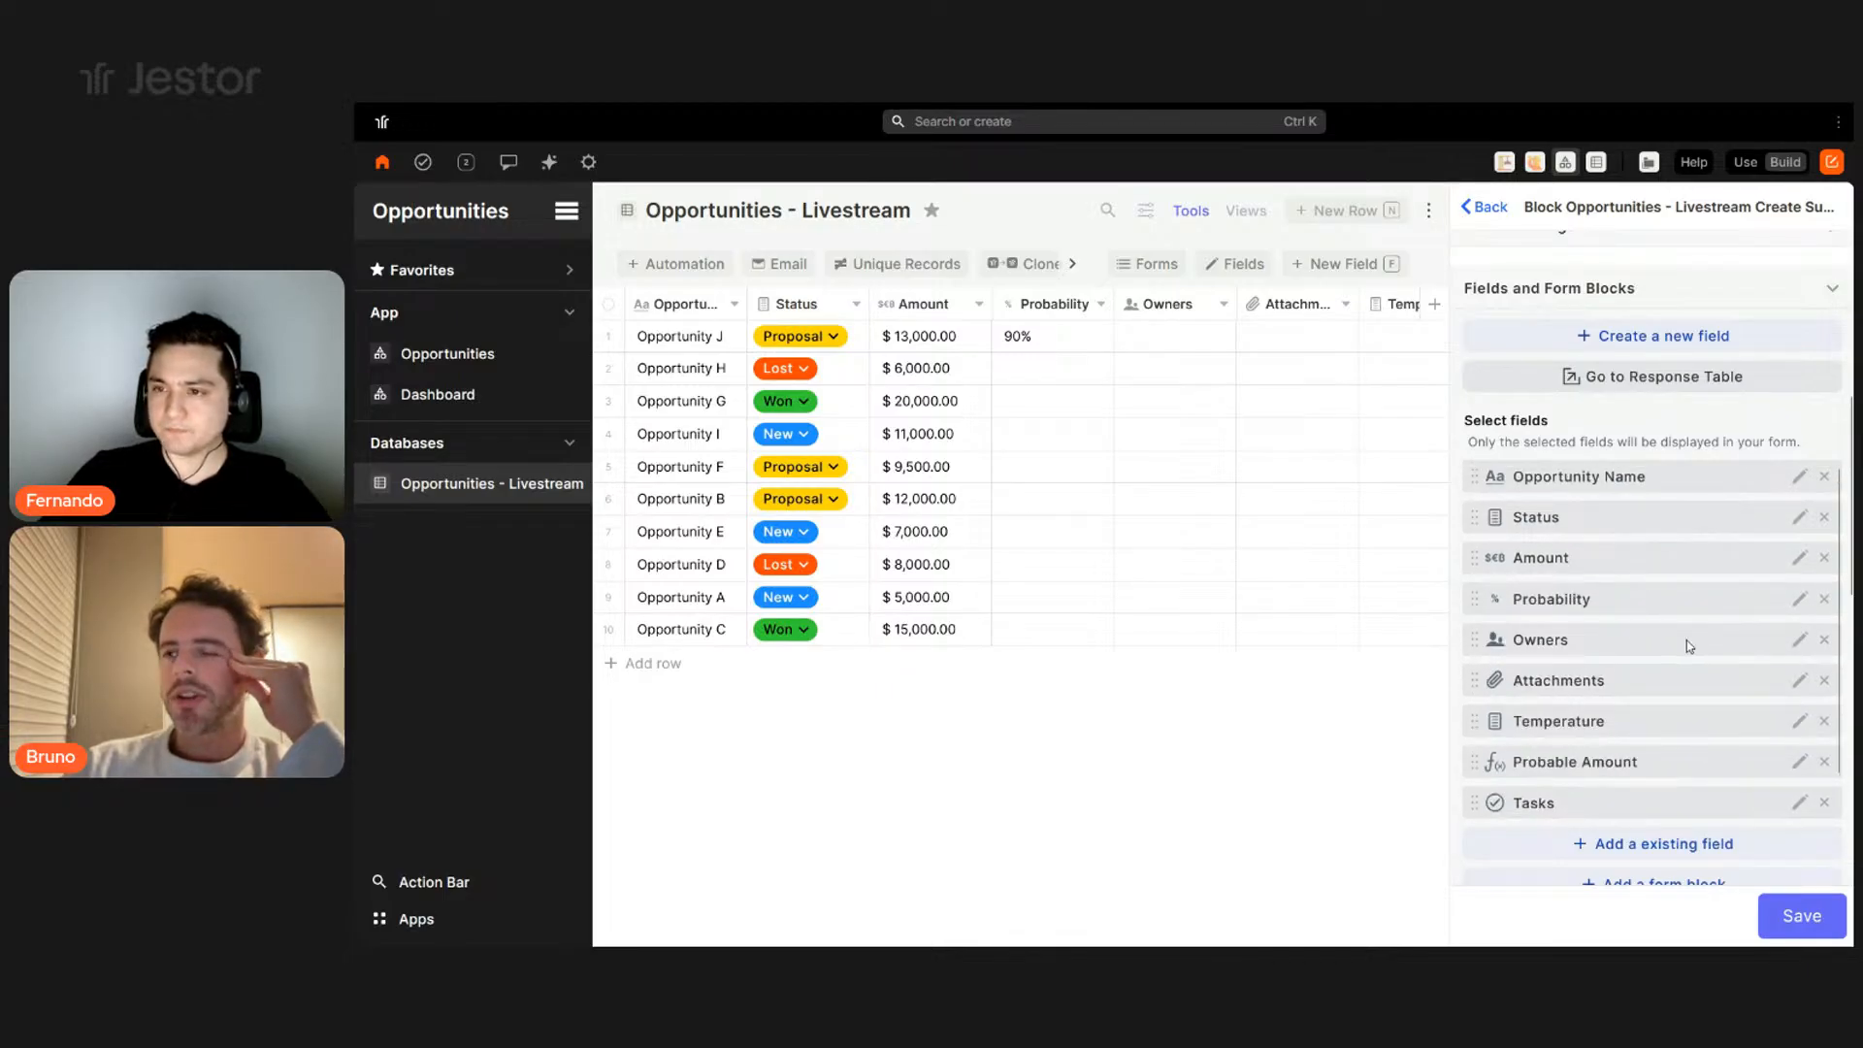
{"action": "scroll", "coordinate": [1686, 640], "scroll_direction": "up", "scroll_amount": 1}
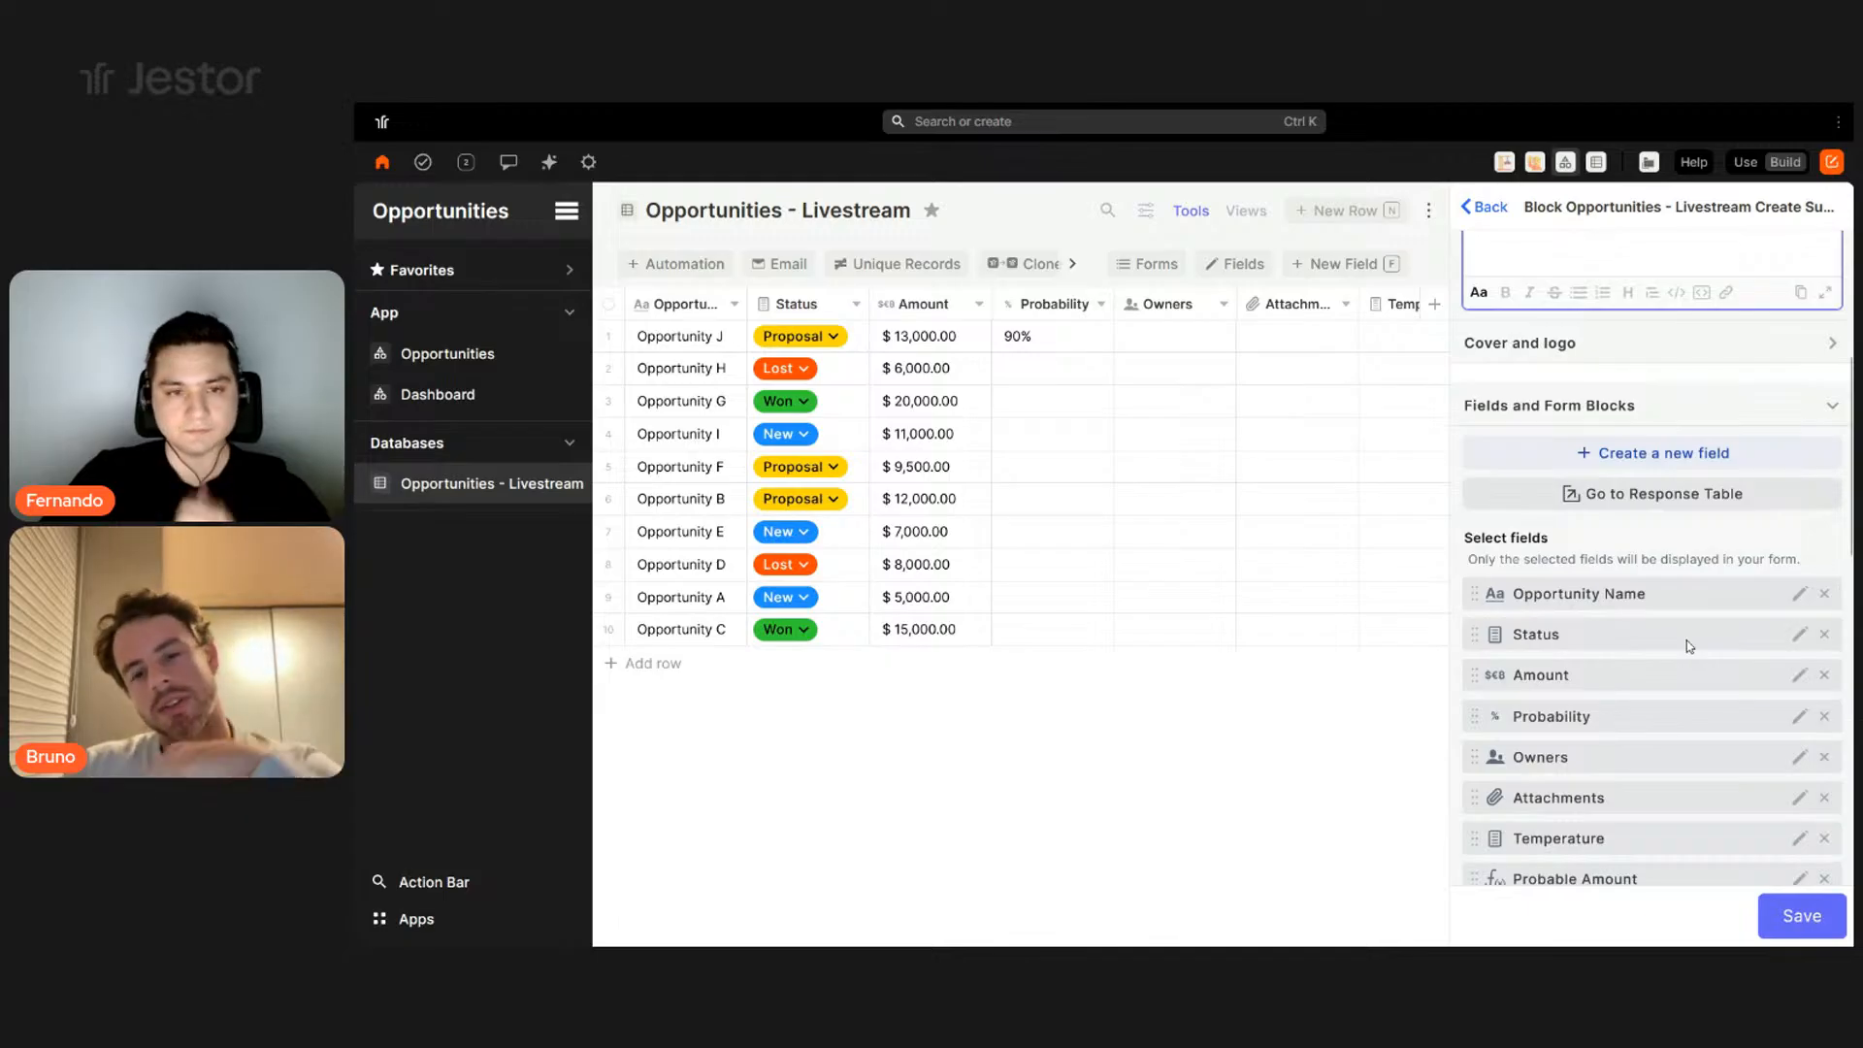
{"action": "scroll", "coordinate": [1686, 640], "scroll_direction": "down", "scroll_amount": 1}
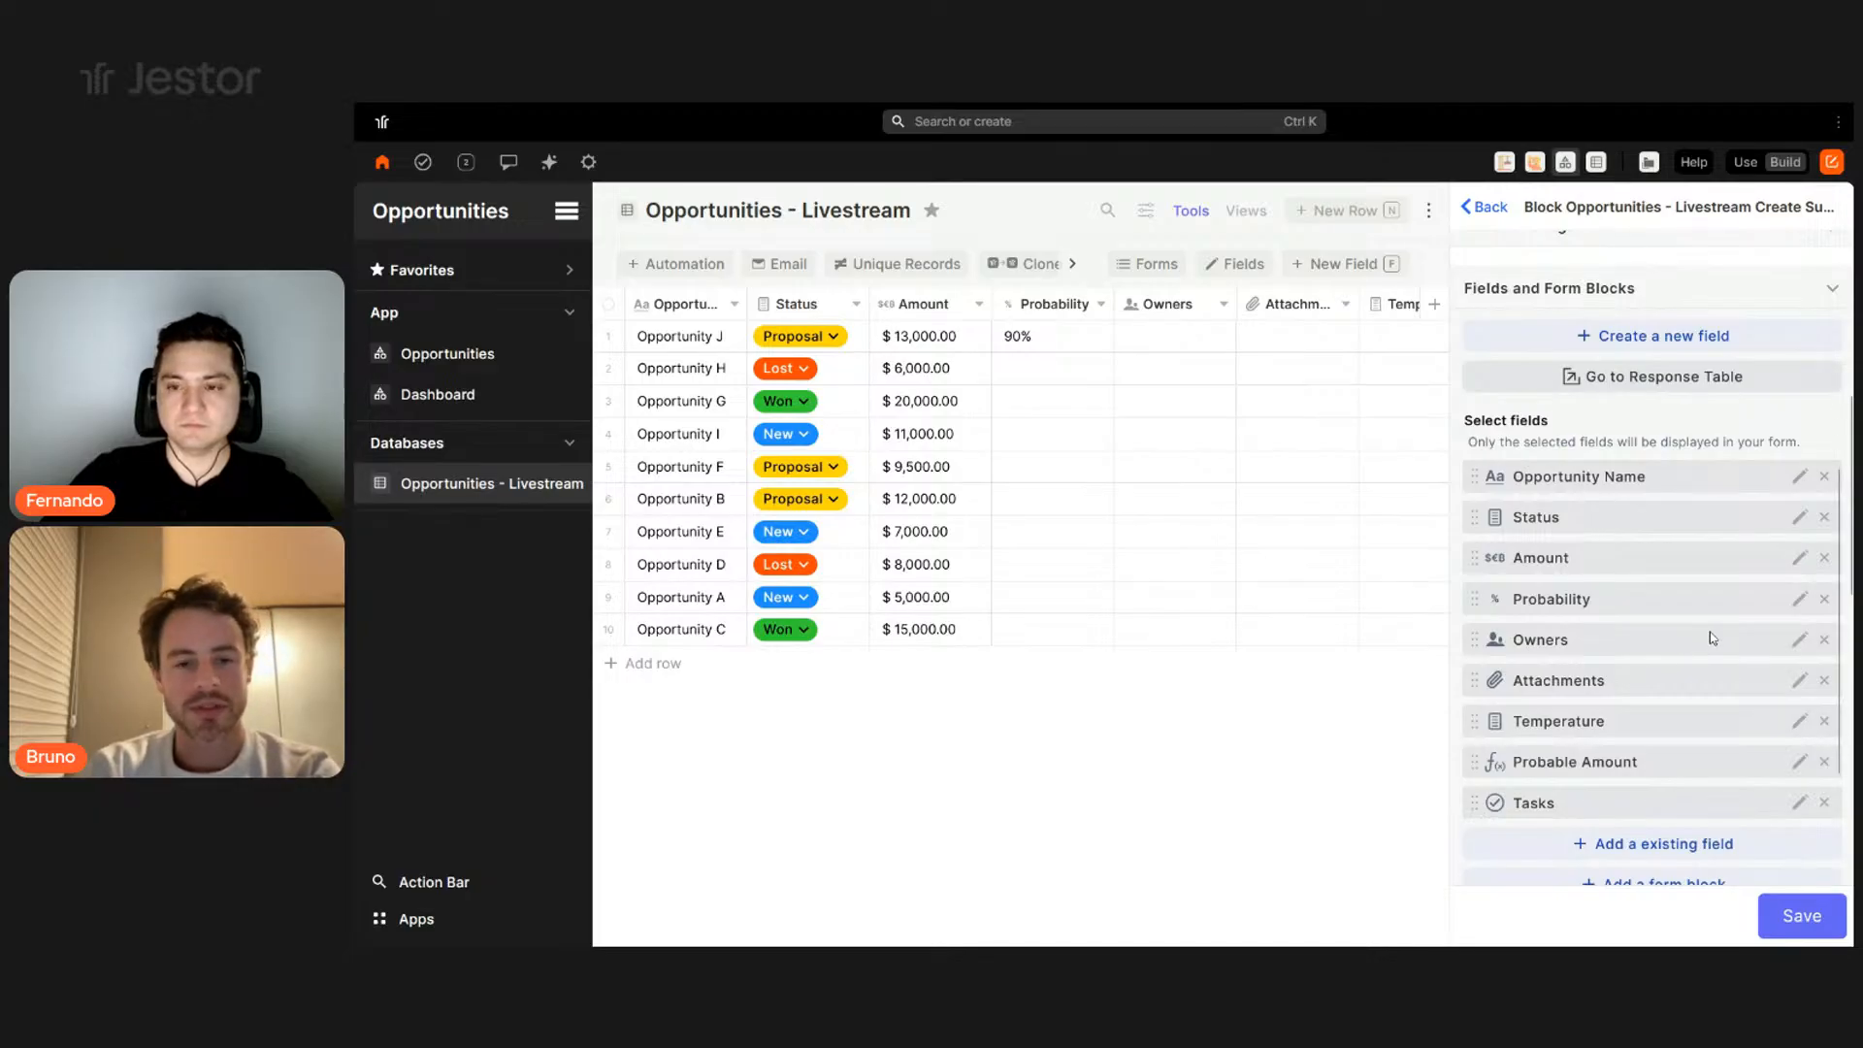
{"action": "scroll", "coordinate": [1712, 637], "scroll_direction": "up", "scroll_amount": 2}
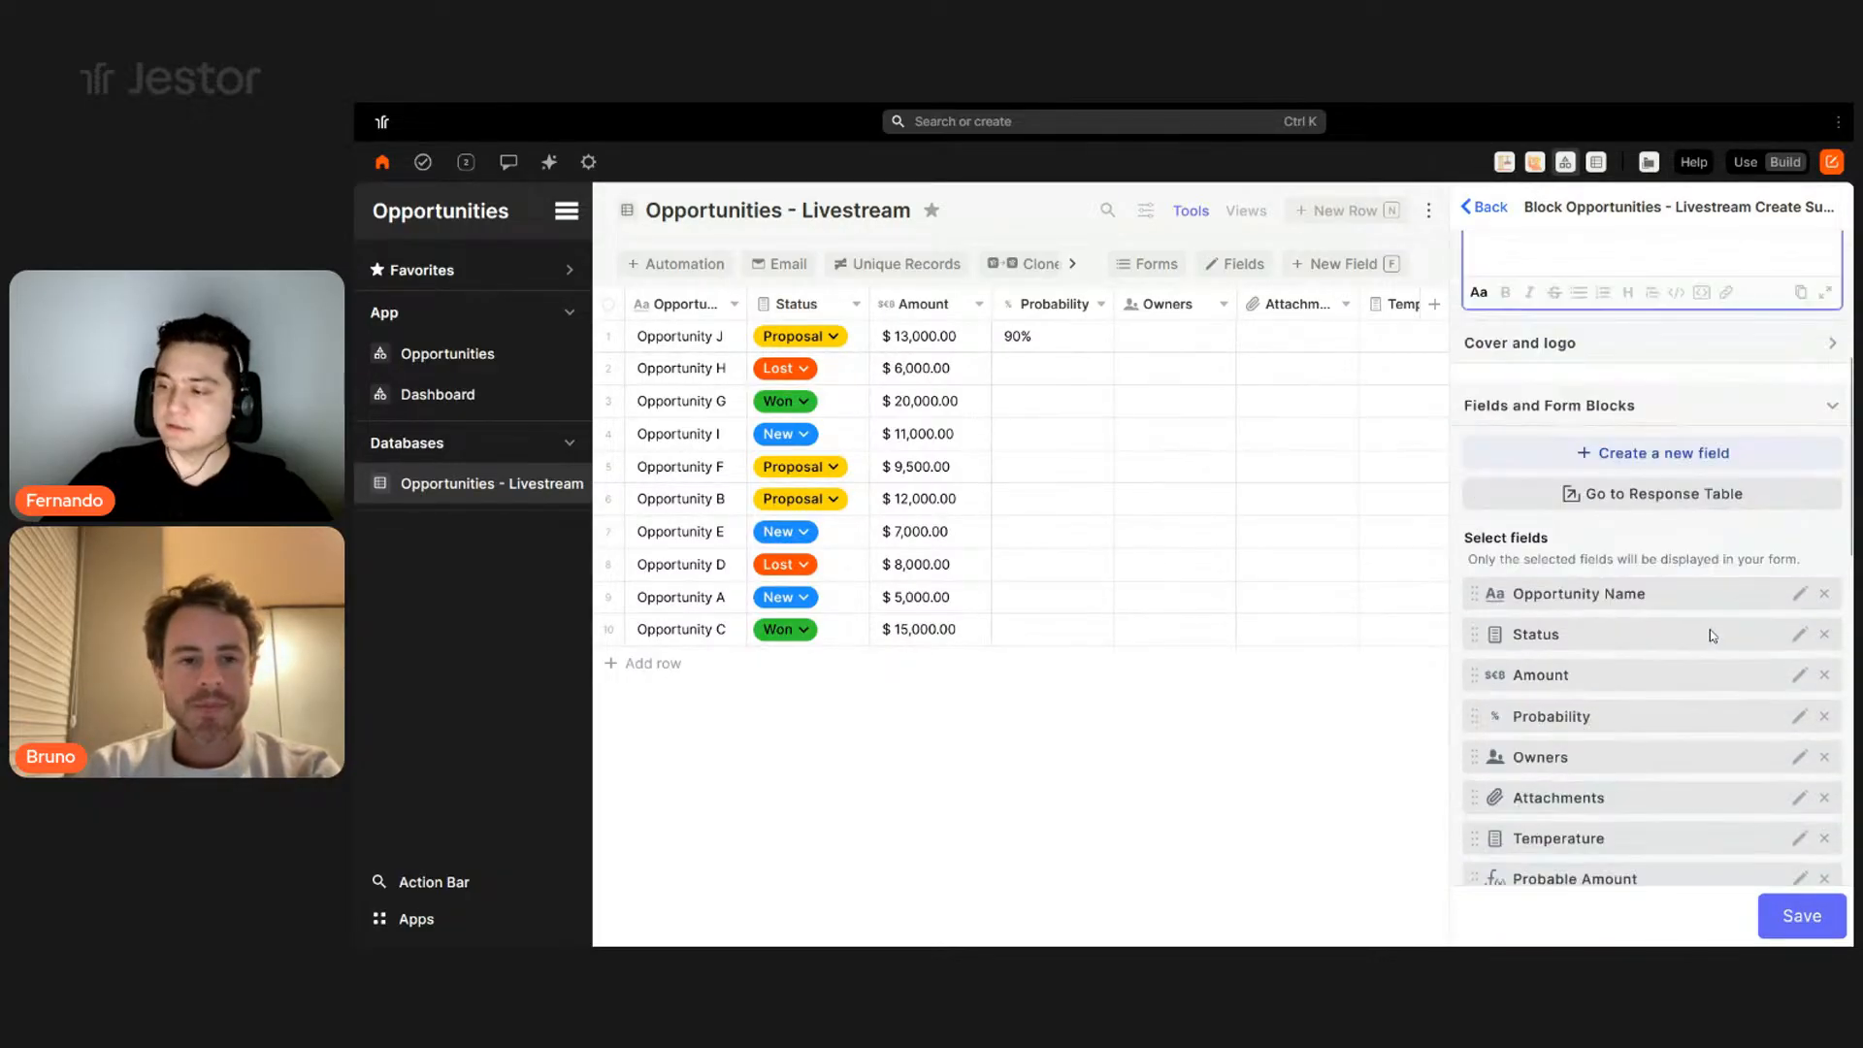
{"action": "scroll", "coordinate": [1688, 601], "scroll_direction": "down", "scroll_amount": 1}
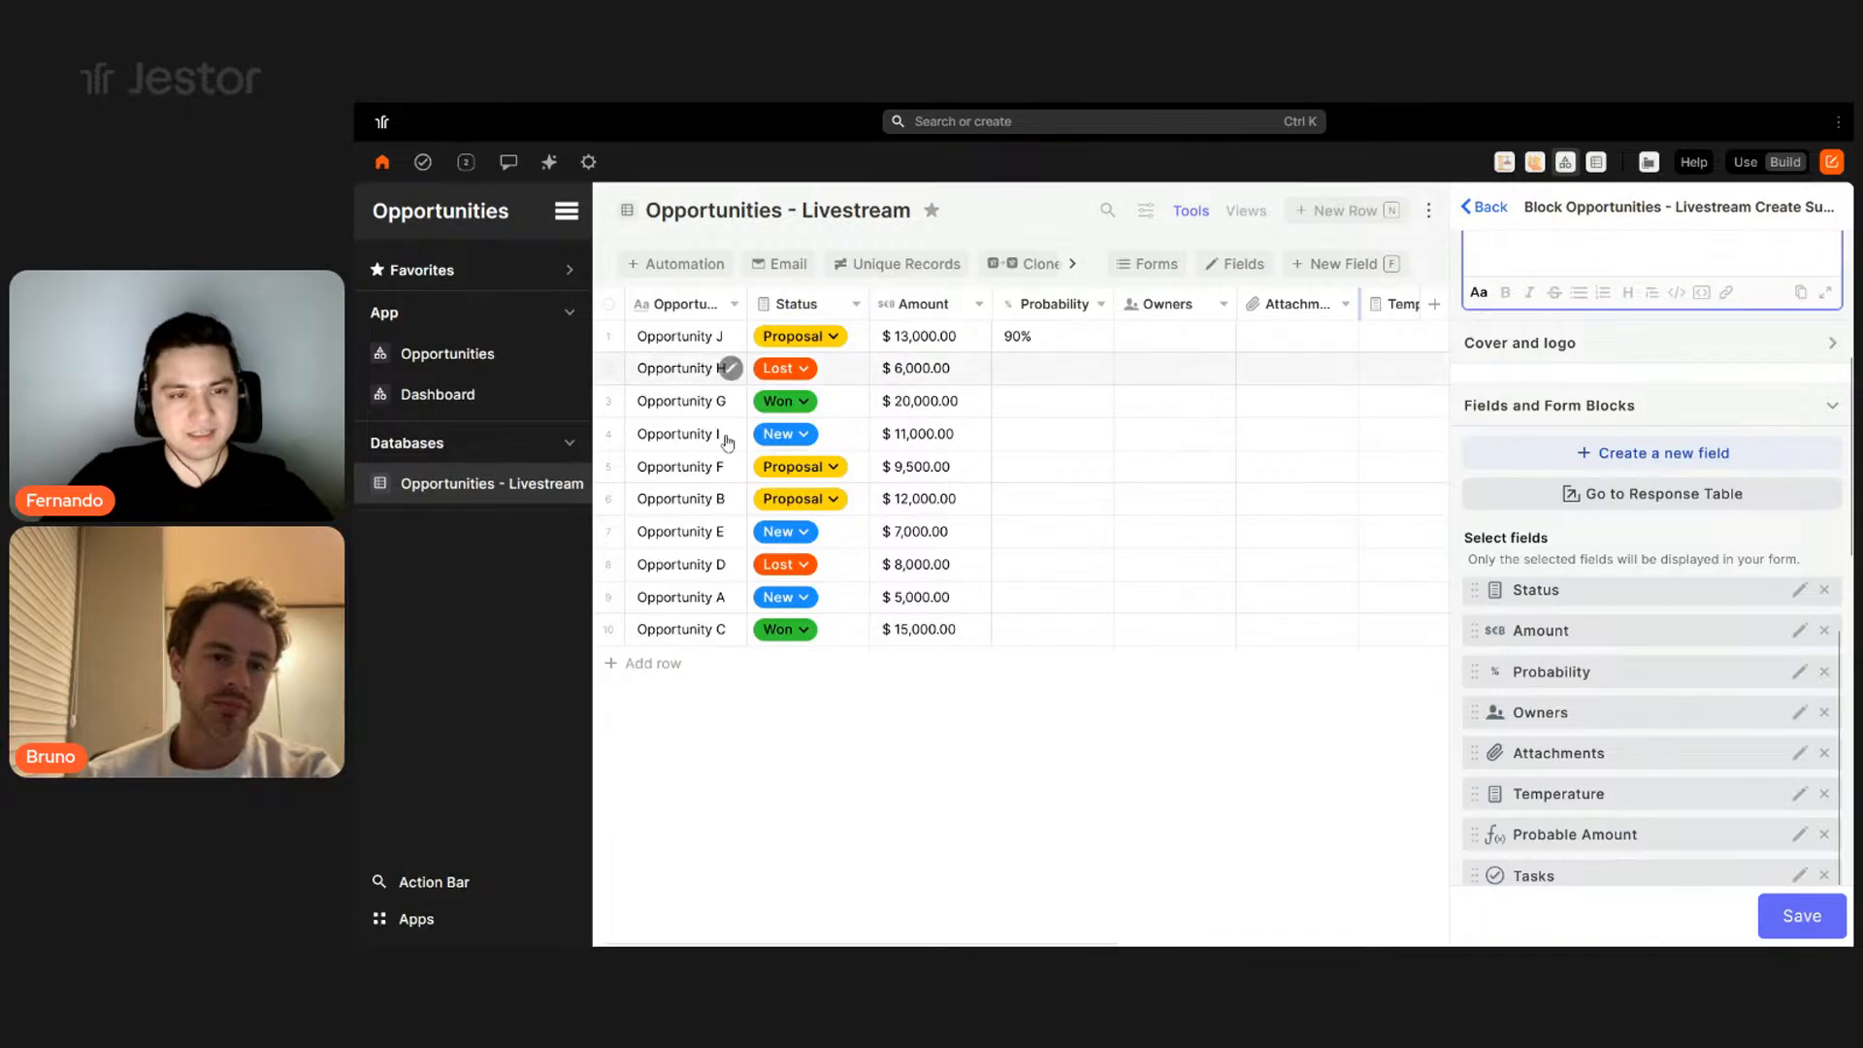
{"action": "scroll", "coordinate": [1731, 368], "scroll_direction": "down", "scroll_amount": 3}
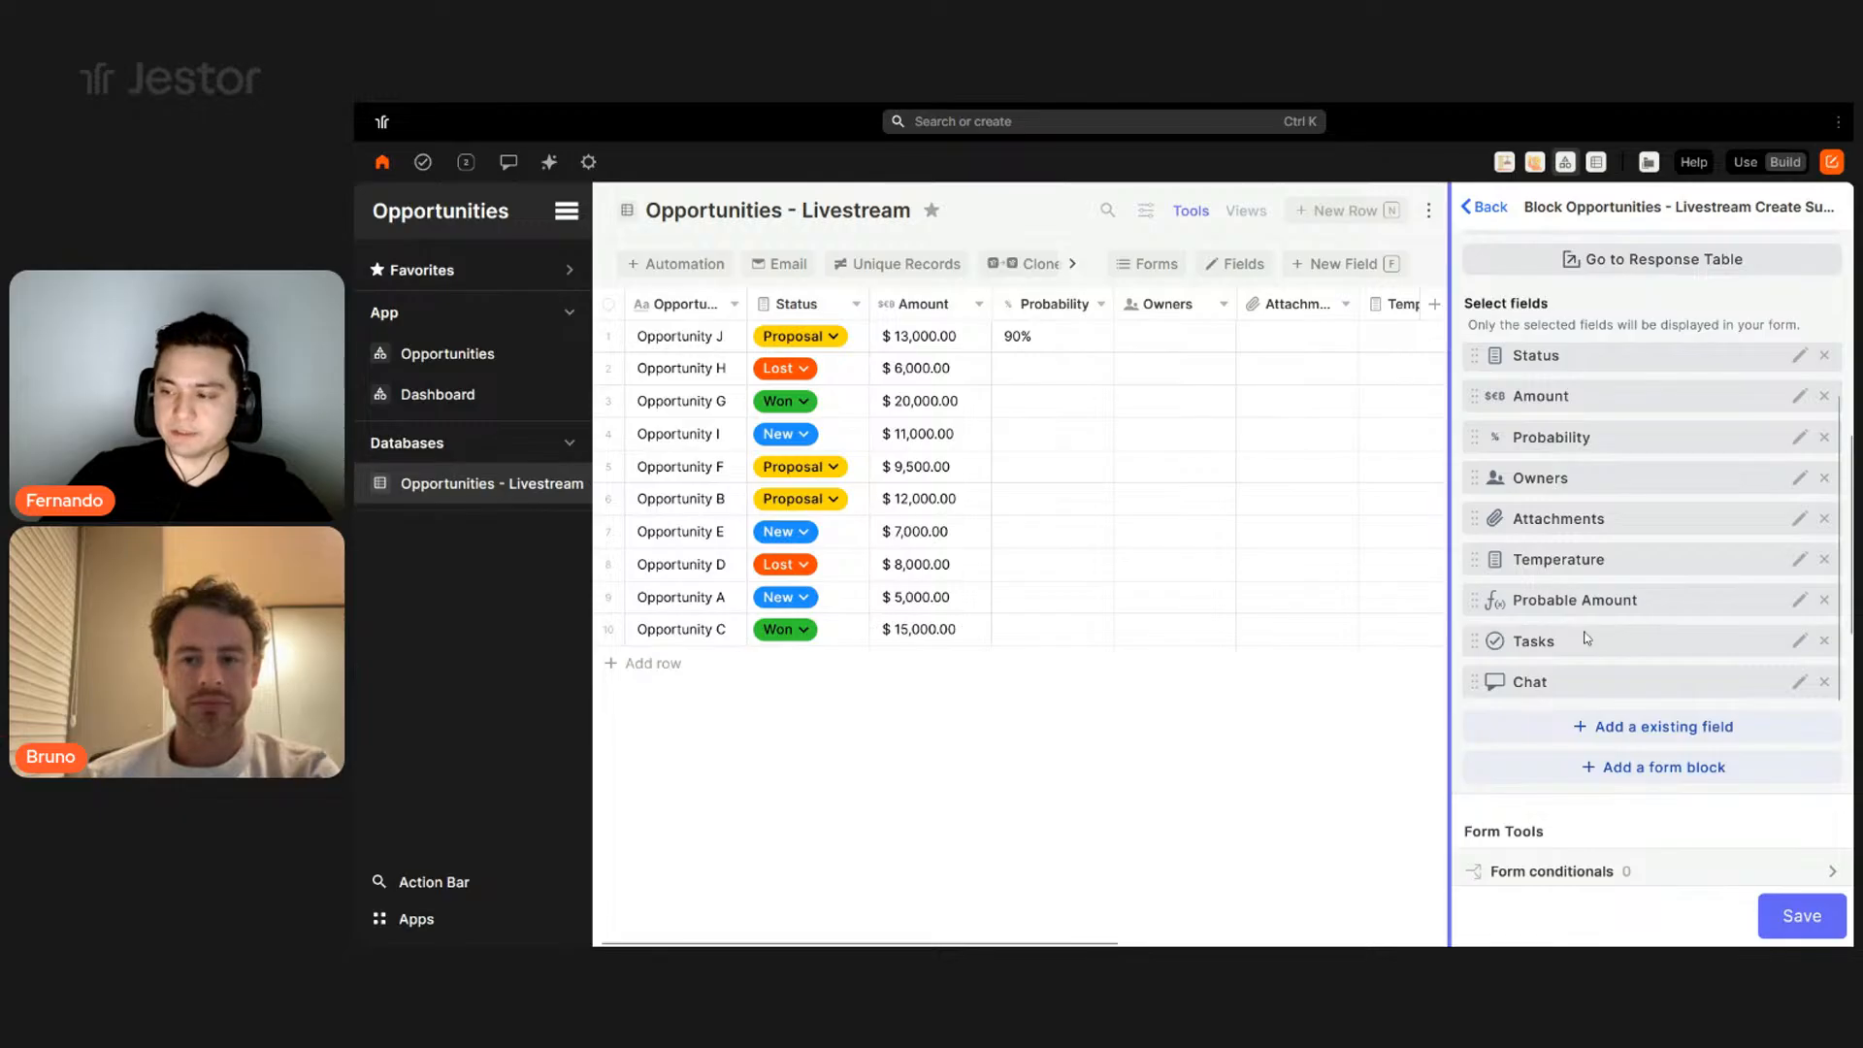
- Preview the New Opportunity creation form via New Row and close it
{"action": "left_click", "coordinate": [1356, 225]}
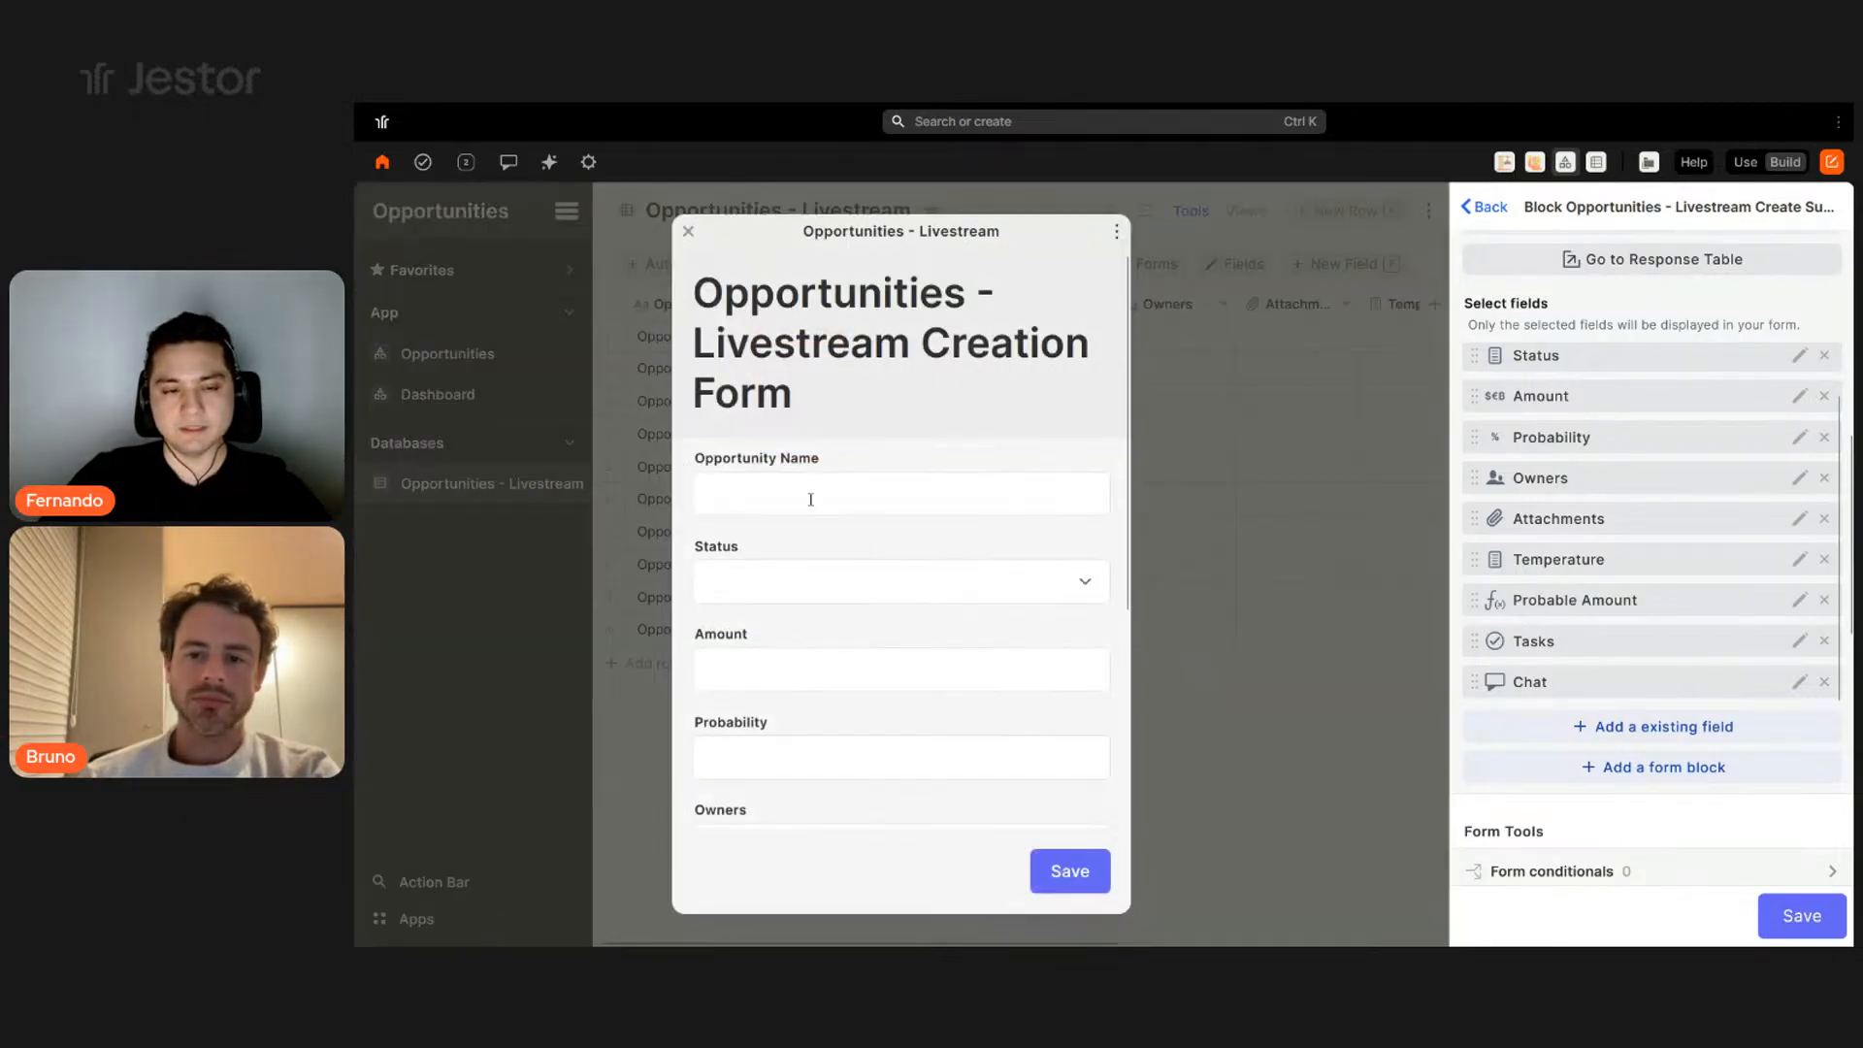
{"action": "scroll", "coordinate": [811, 499], "scroll_direction": "down", "scroll_amount": 5}
{"action": "scroll", "coordinate": [911, 322], "scroll_direction": "up", "scroll_amount": 5}
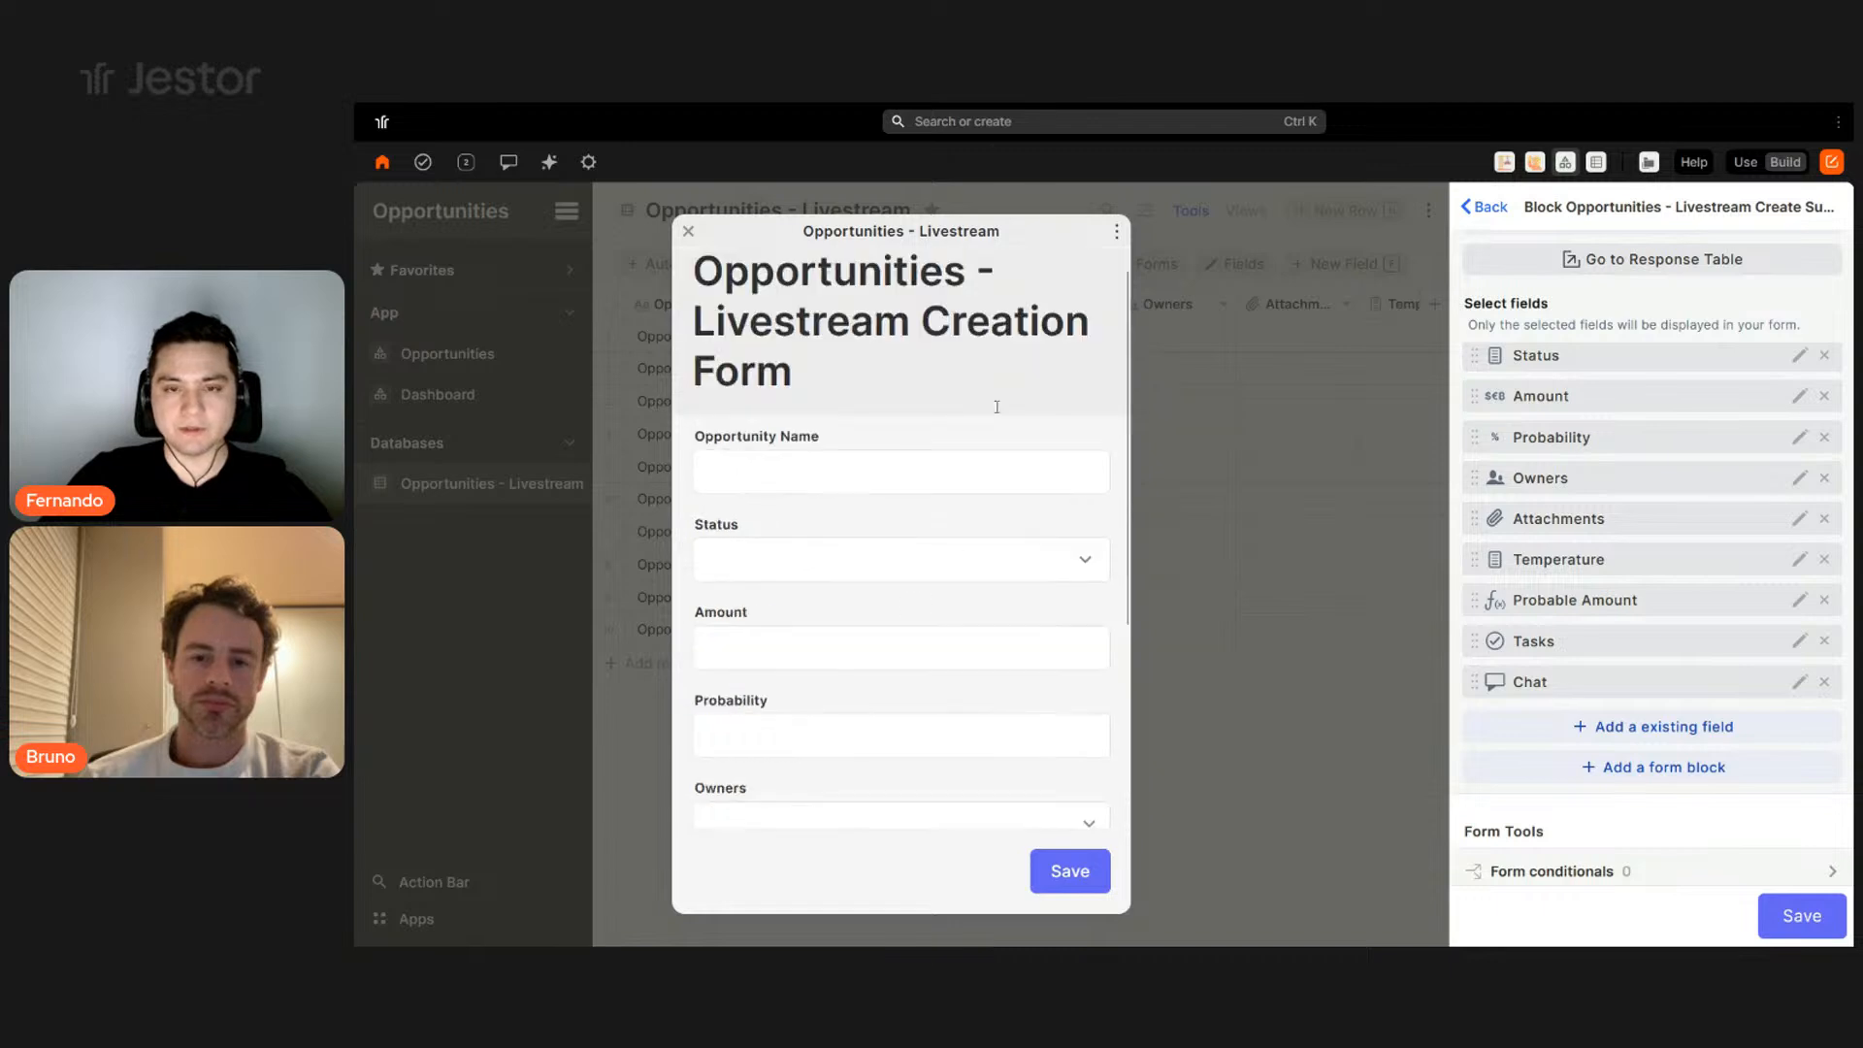
{"action": "left_click", "coordinate": [689, 233]}
{"action": "scroll", "coordinate": [1618, 533], "scroll_direction": "up", "scroll_amount": 1}
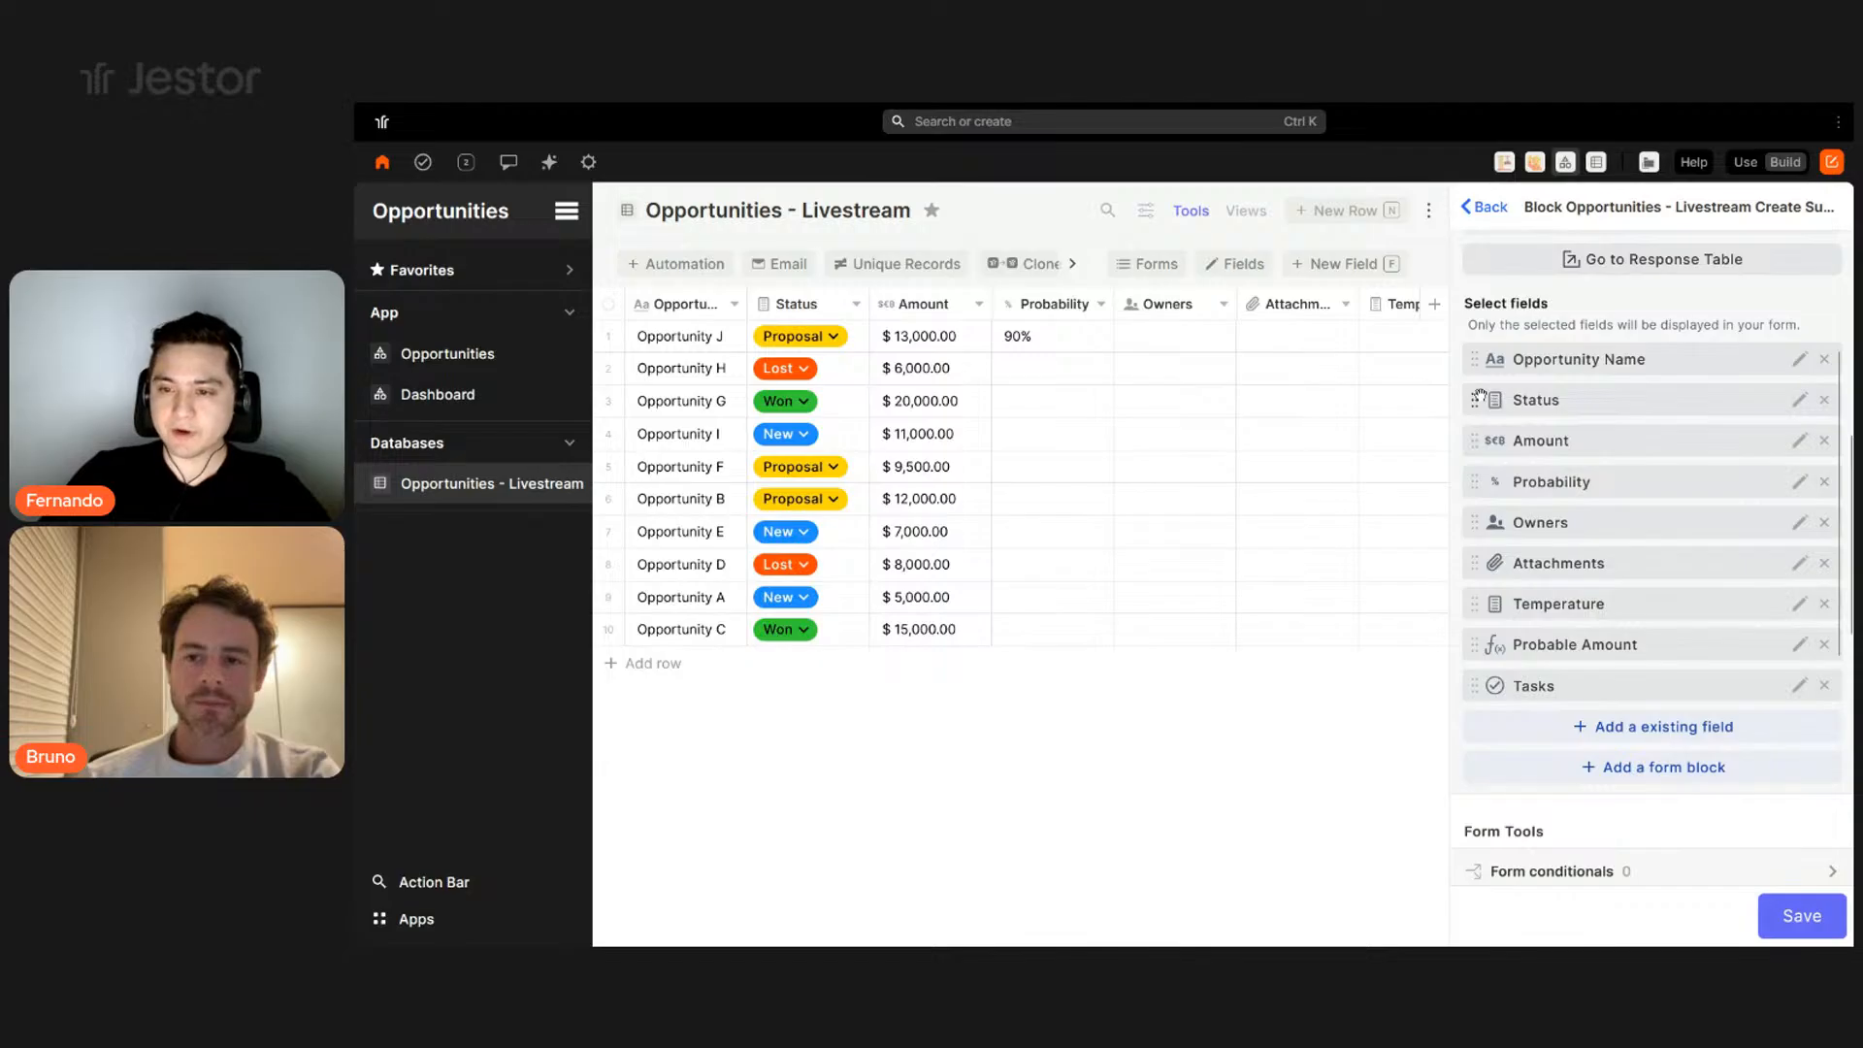
- Move Status to the end, drop Tasks, Chat and Probable Amount, and put Owners after Attachments
{"action": "left_click_drag", "start_coordinate": [1476, 637], "coordinate": [1495, 679]}
{"action": "left_click", "coordinate": [1824, 603]}
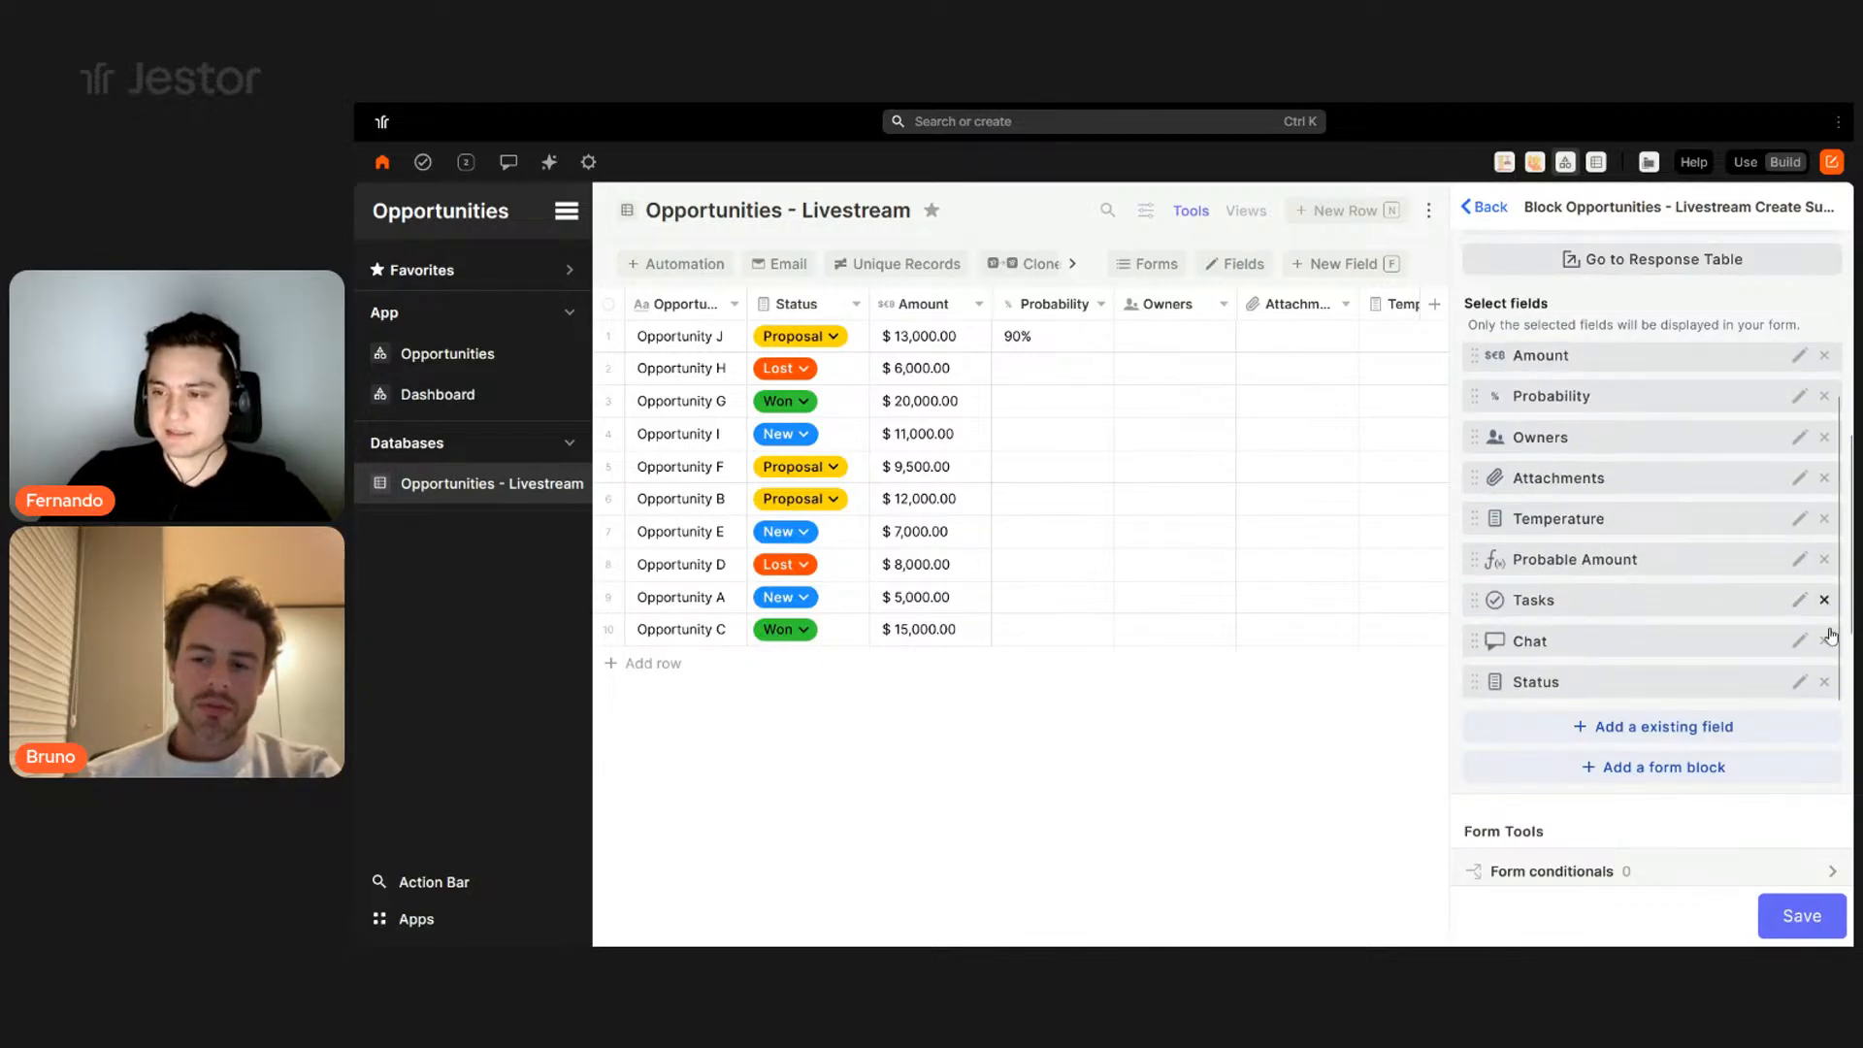
{"action": "left_click", "coordinate": [1824, 642]}
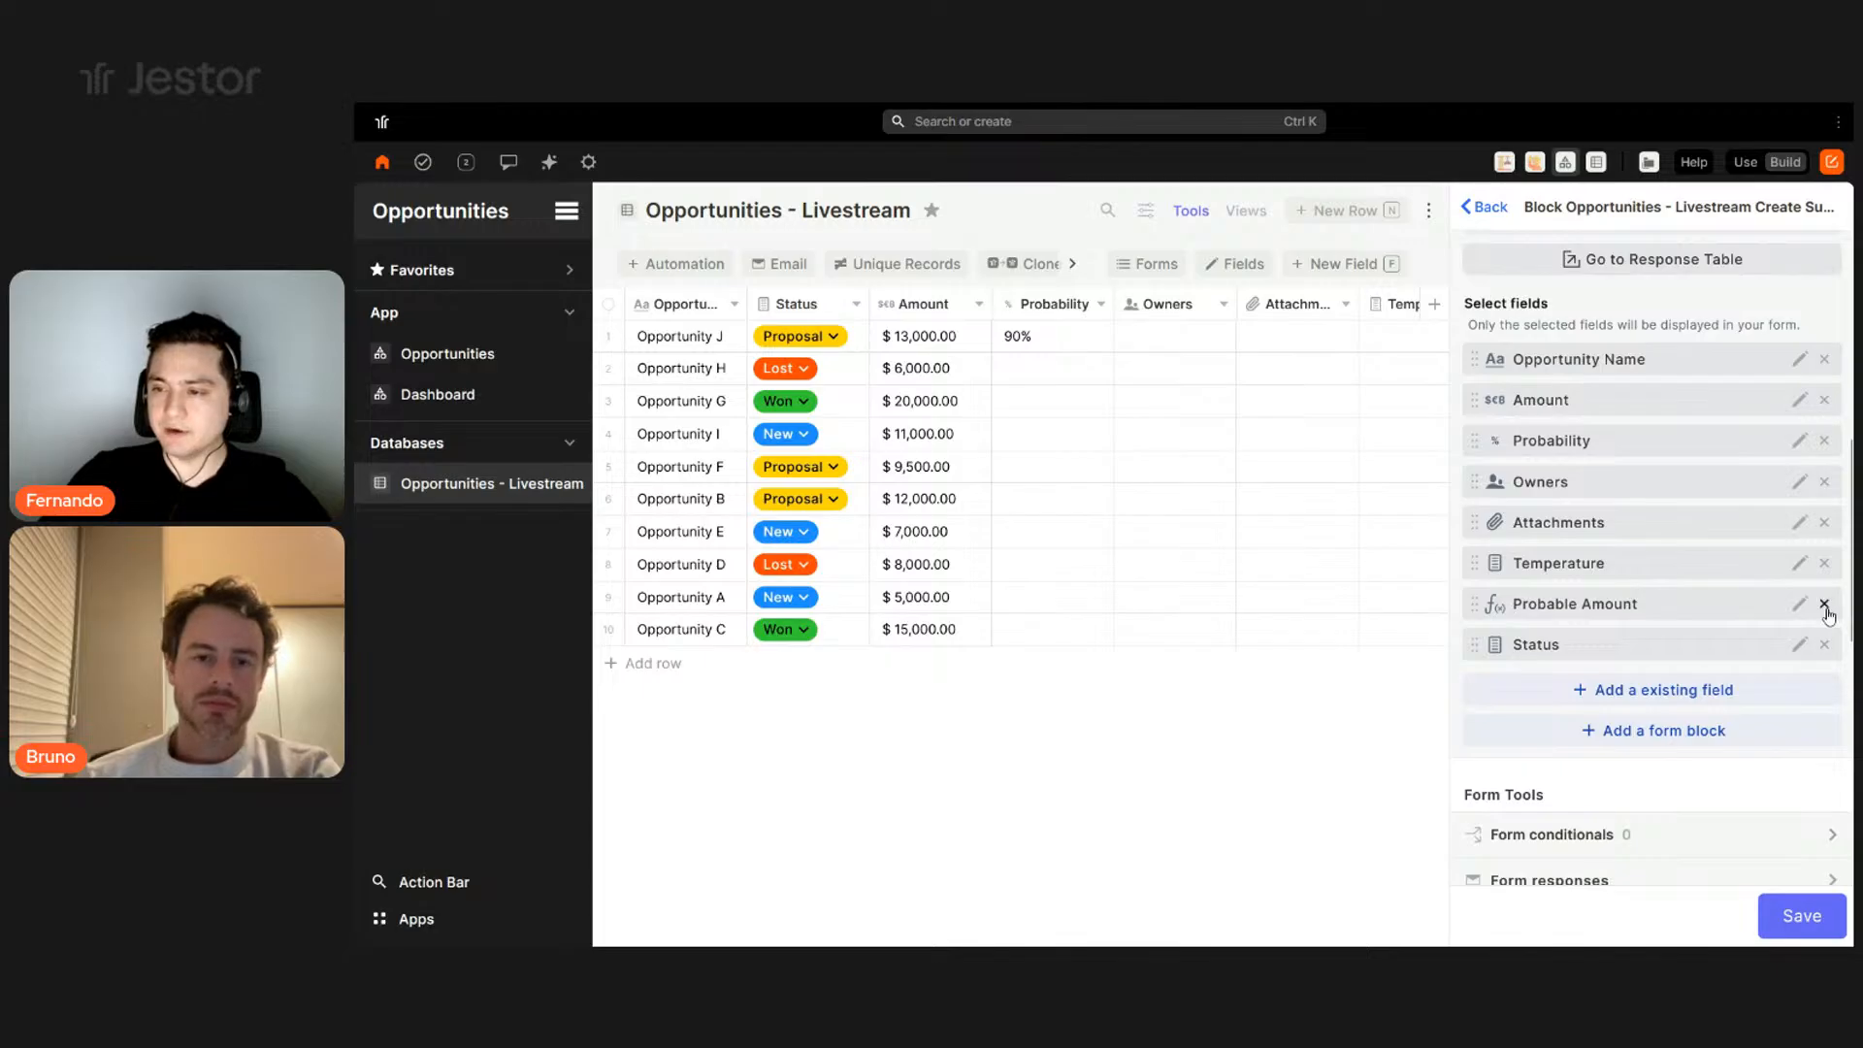
{"action": "left_click", "coordinate": [1824, 602]}
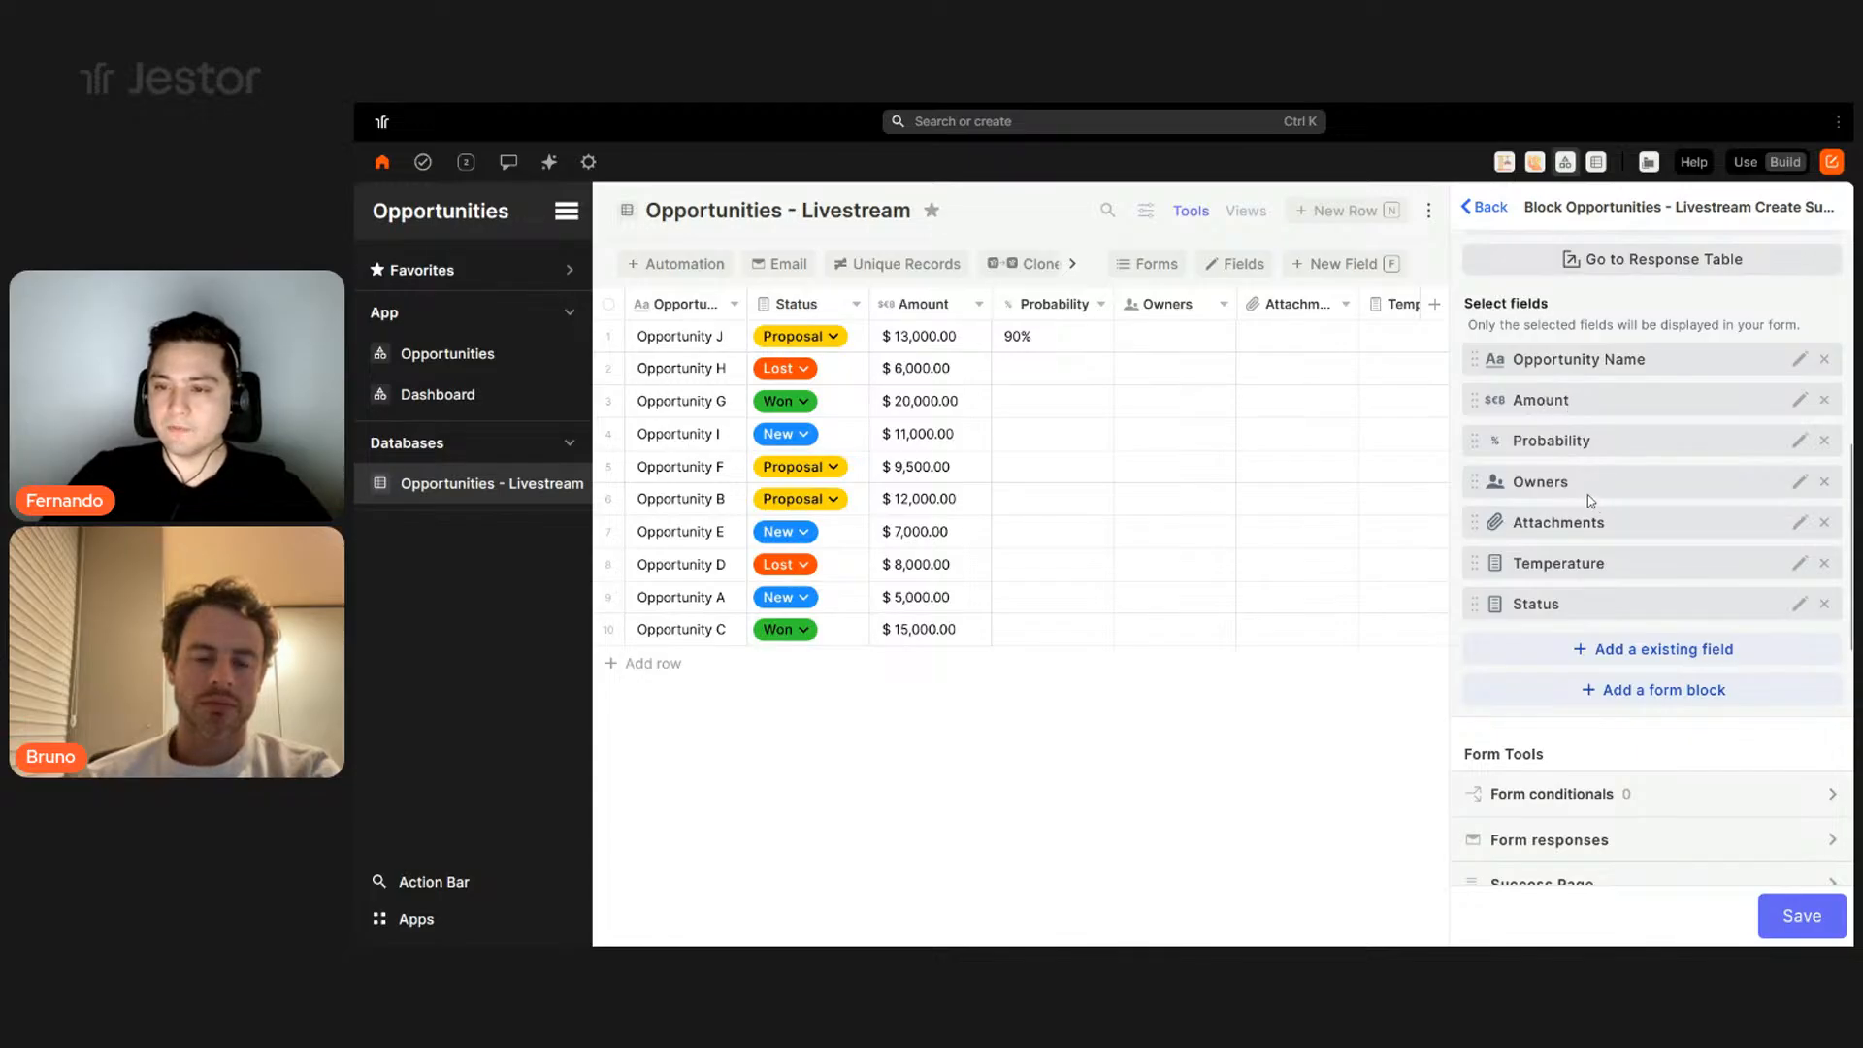
{"action": "left_click_drag", "start_coordinate": [1588, 503], "coordinate": [1585, 536]}
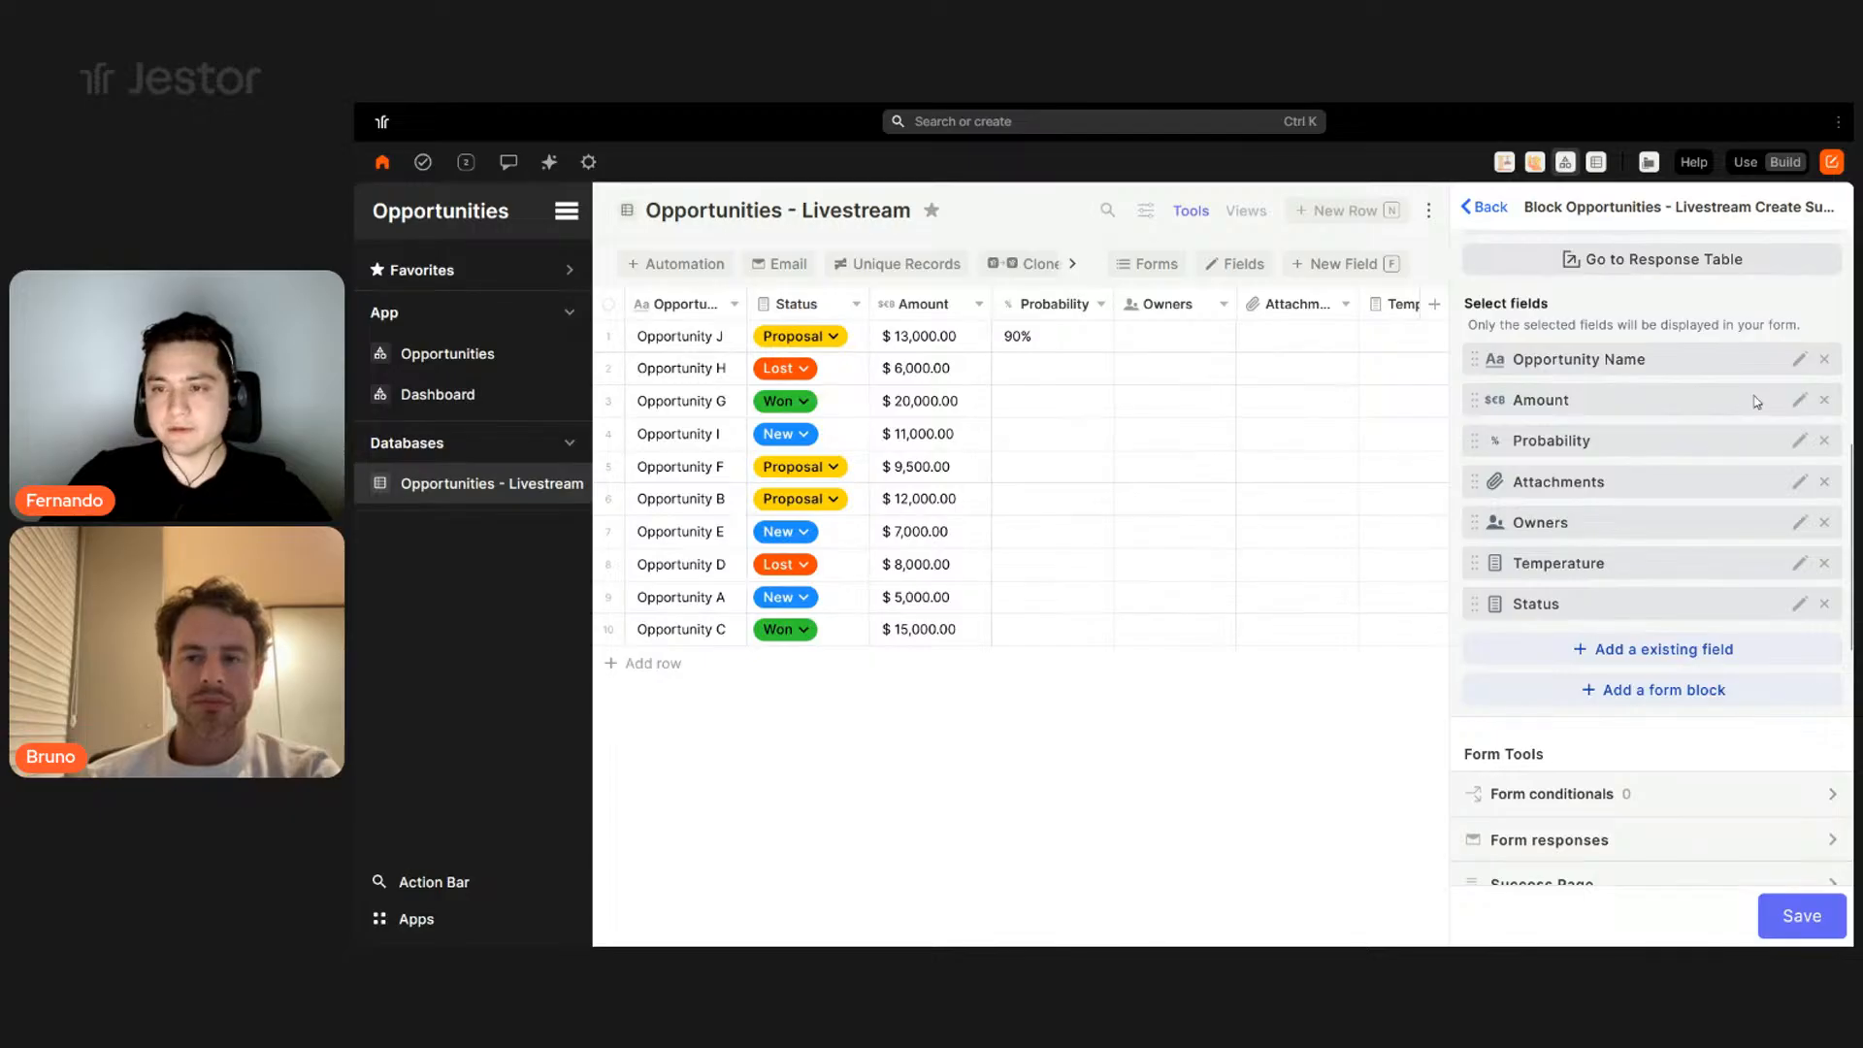
- Make Opportunity Name a required field on the form
{"action": "left_click", "coordinate": [1800, 361]}
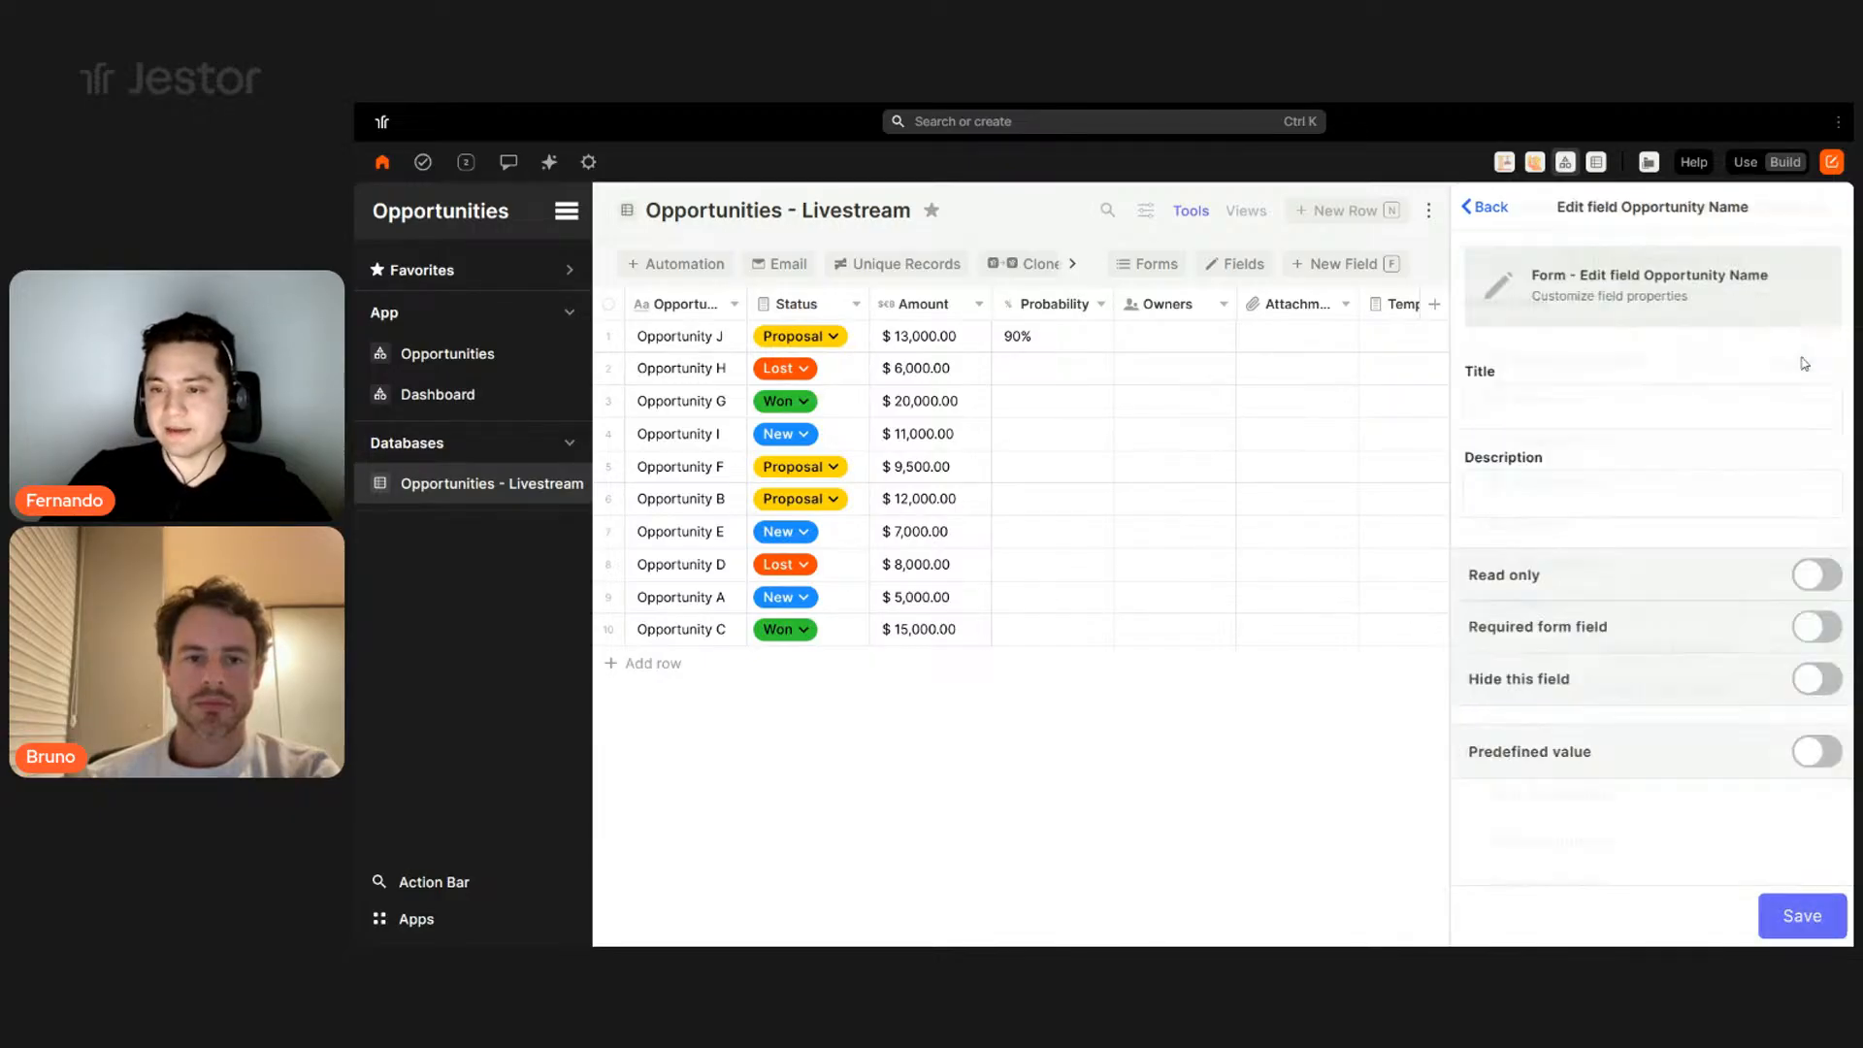
{"action": "left_click", "coordinate": [1816, 629]}
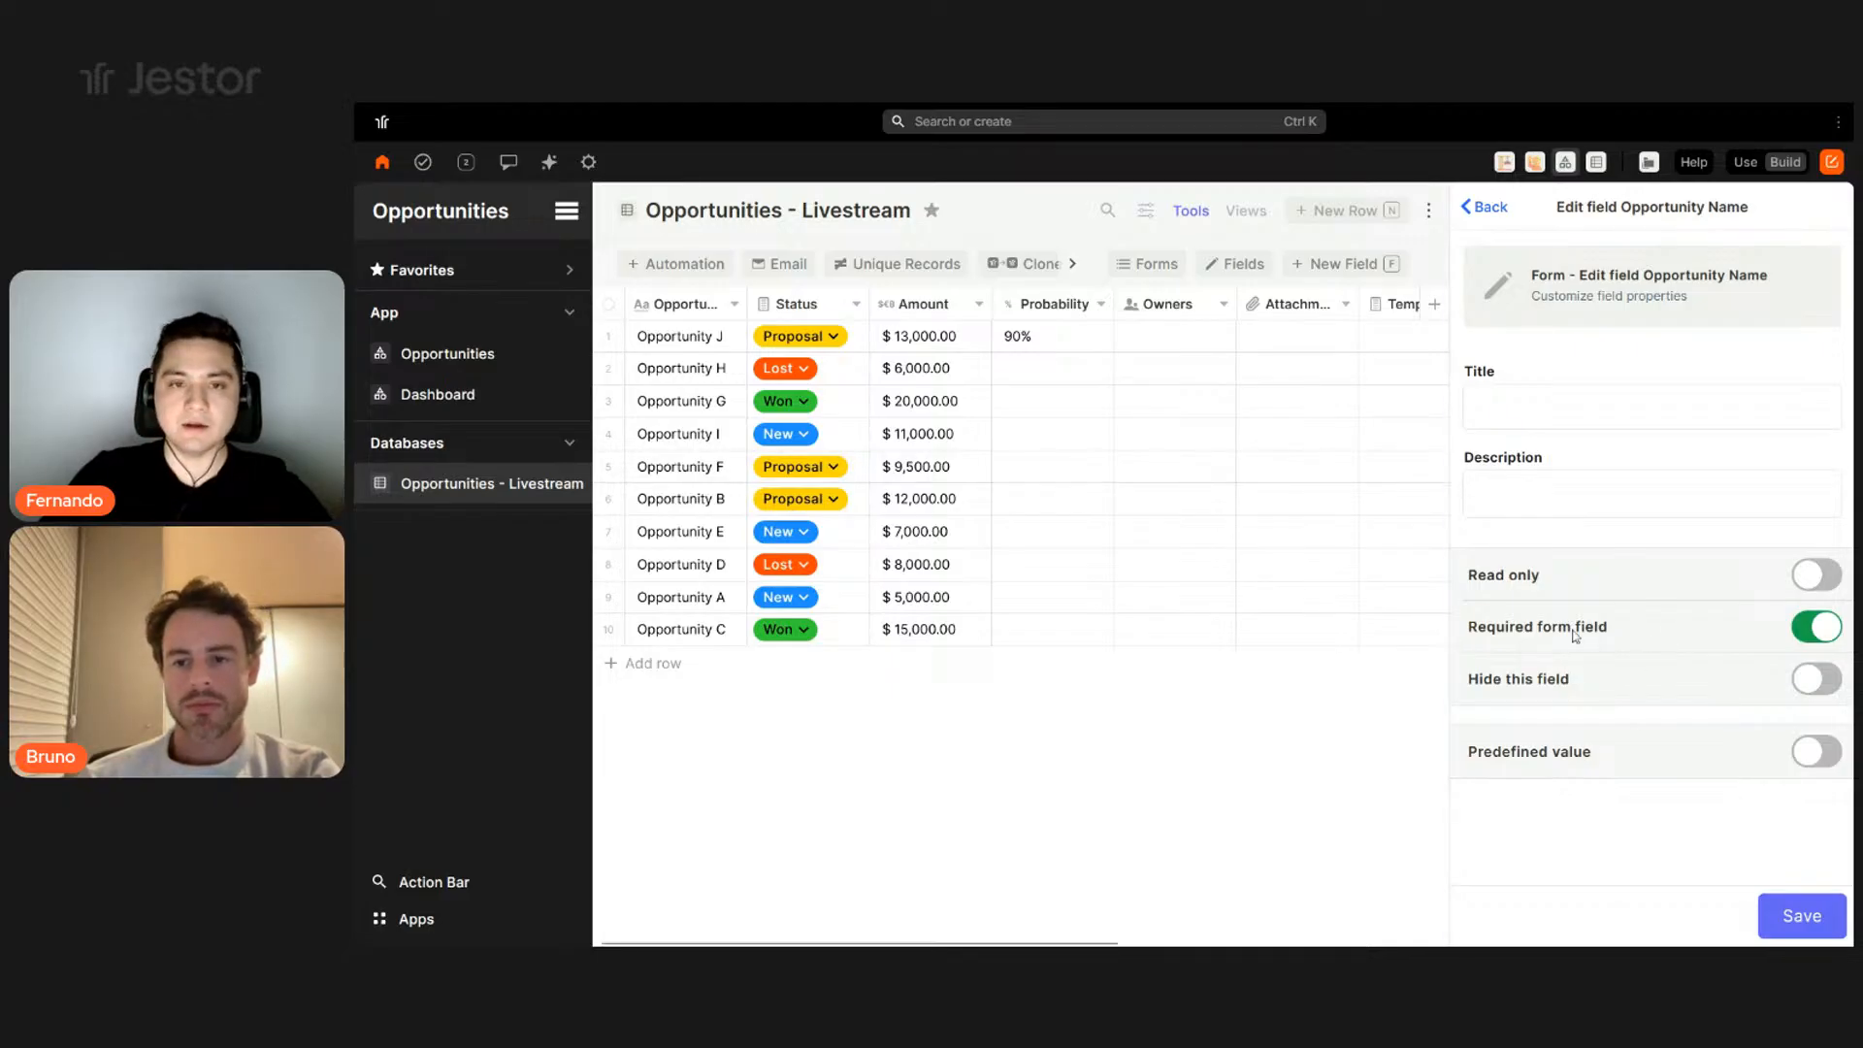
{"action": "left_click", "coordinate": [1798, 914]}
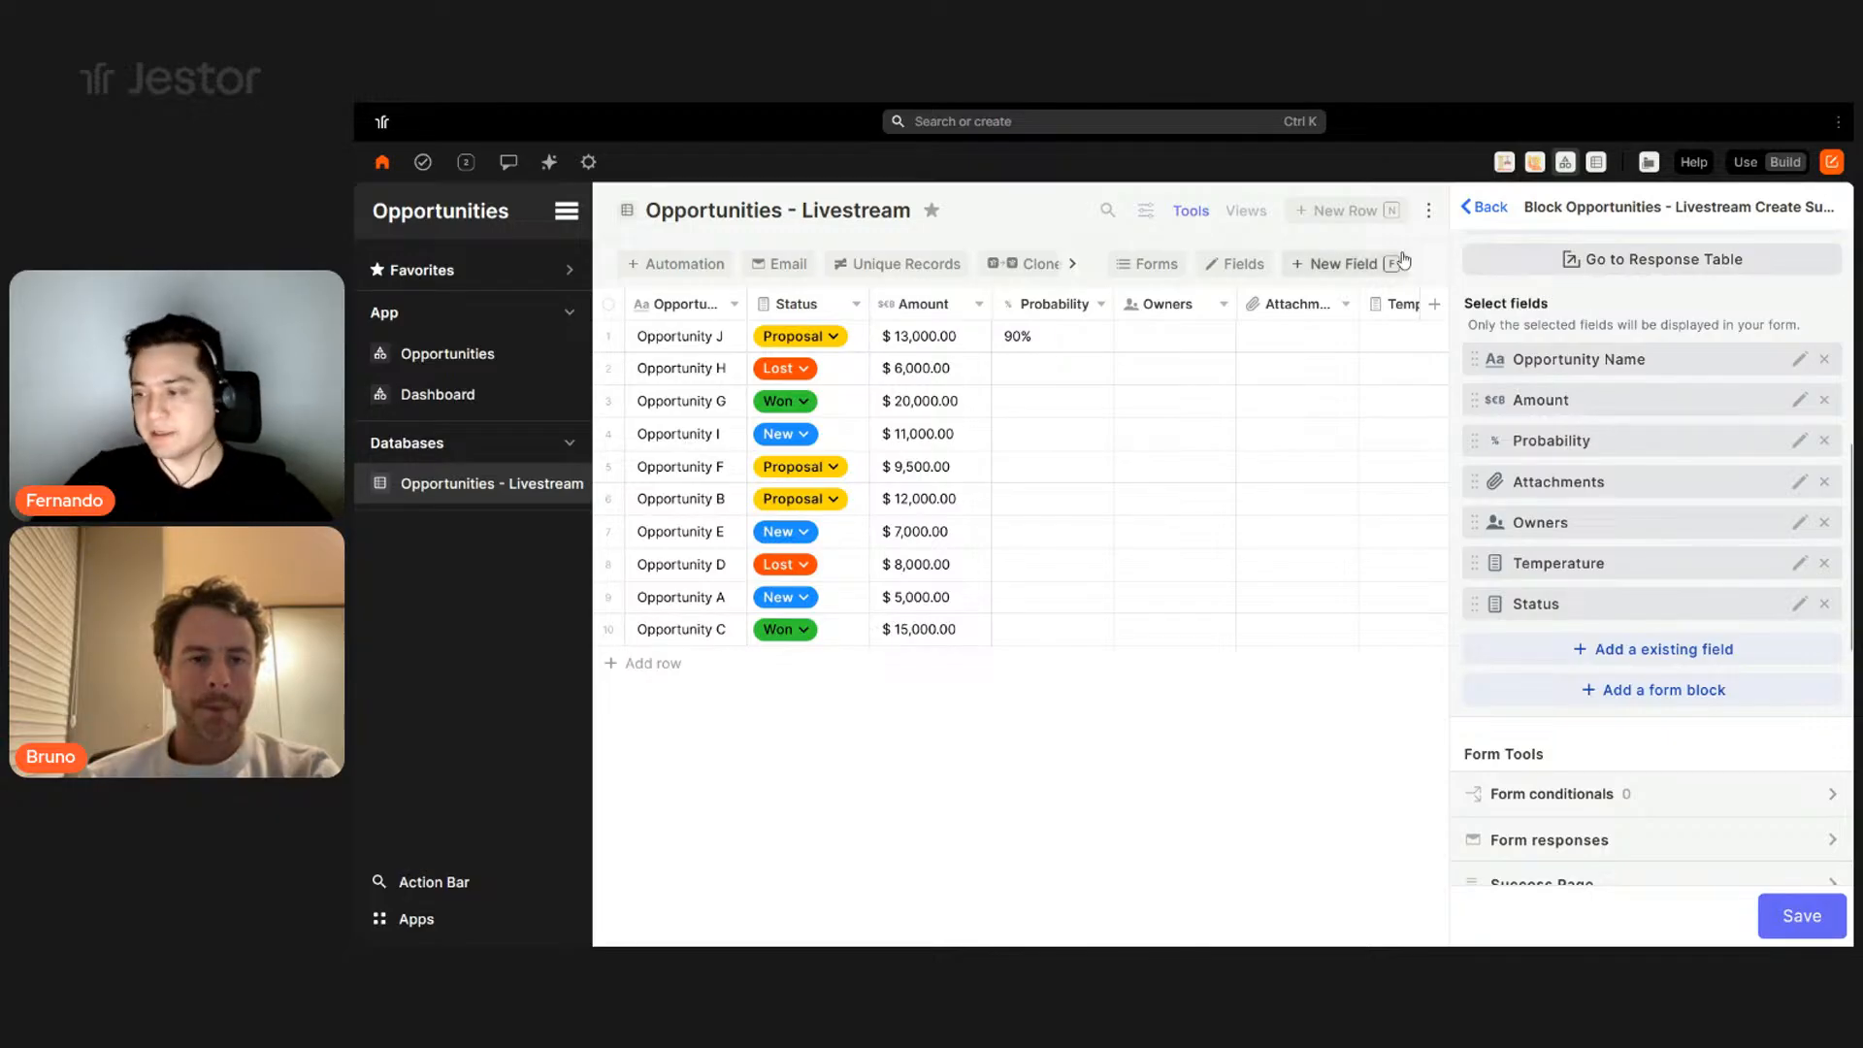
- Check Temperature's choices in a preview, then set it to display as Standard horizontal
{"action": "left_click", "coordinate": [1798, 563]}
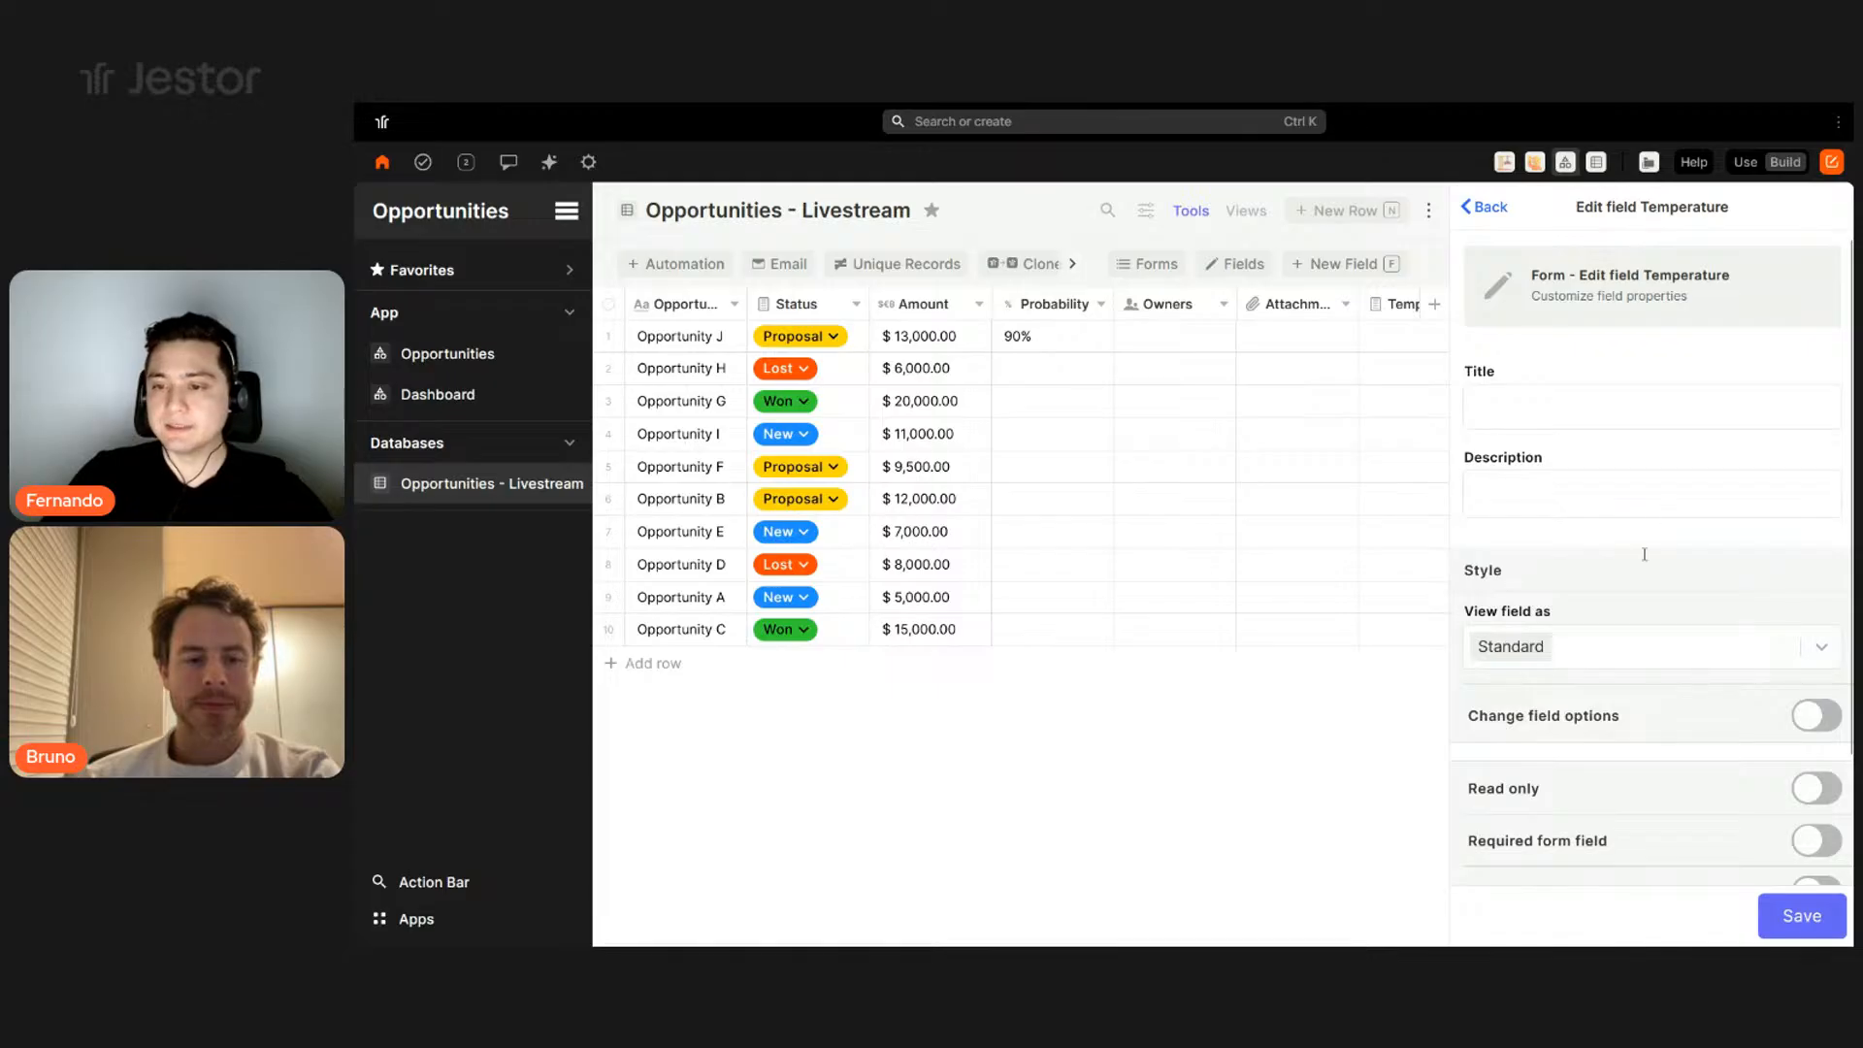
{"action": "scroll", "coordinate": [1663, 515], "scroll_direction": "down", "scroll_amount": 2}
{"action": "left_click", "coordinate": [1651, 498]}
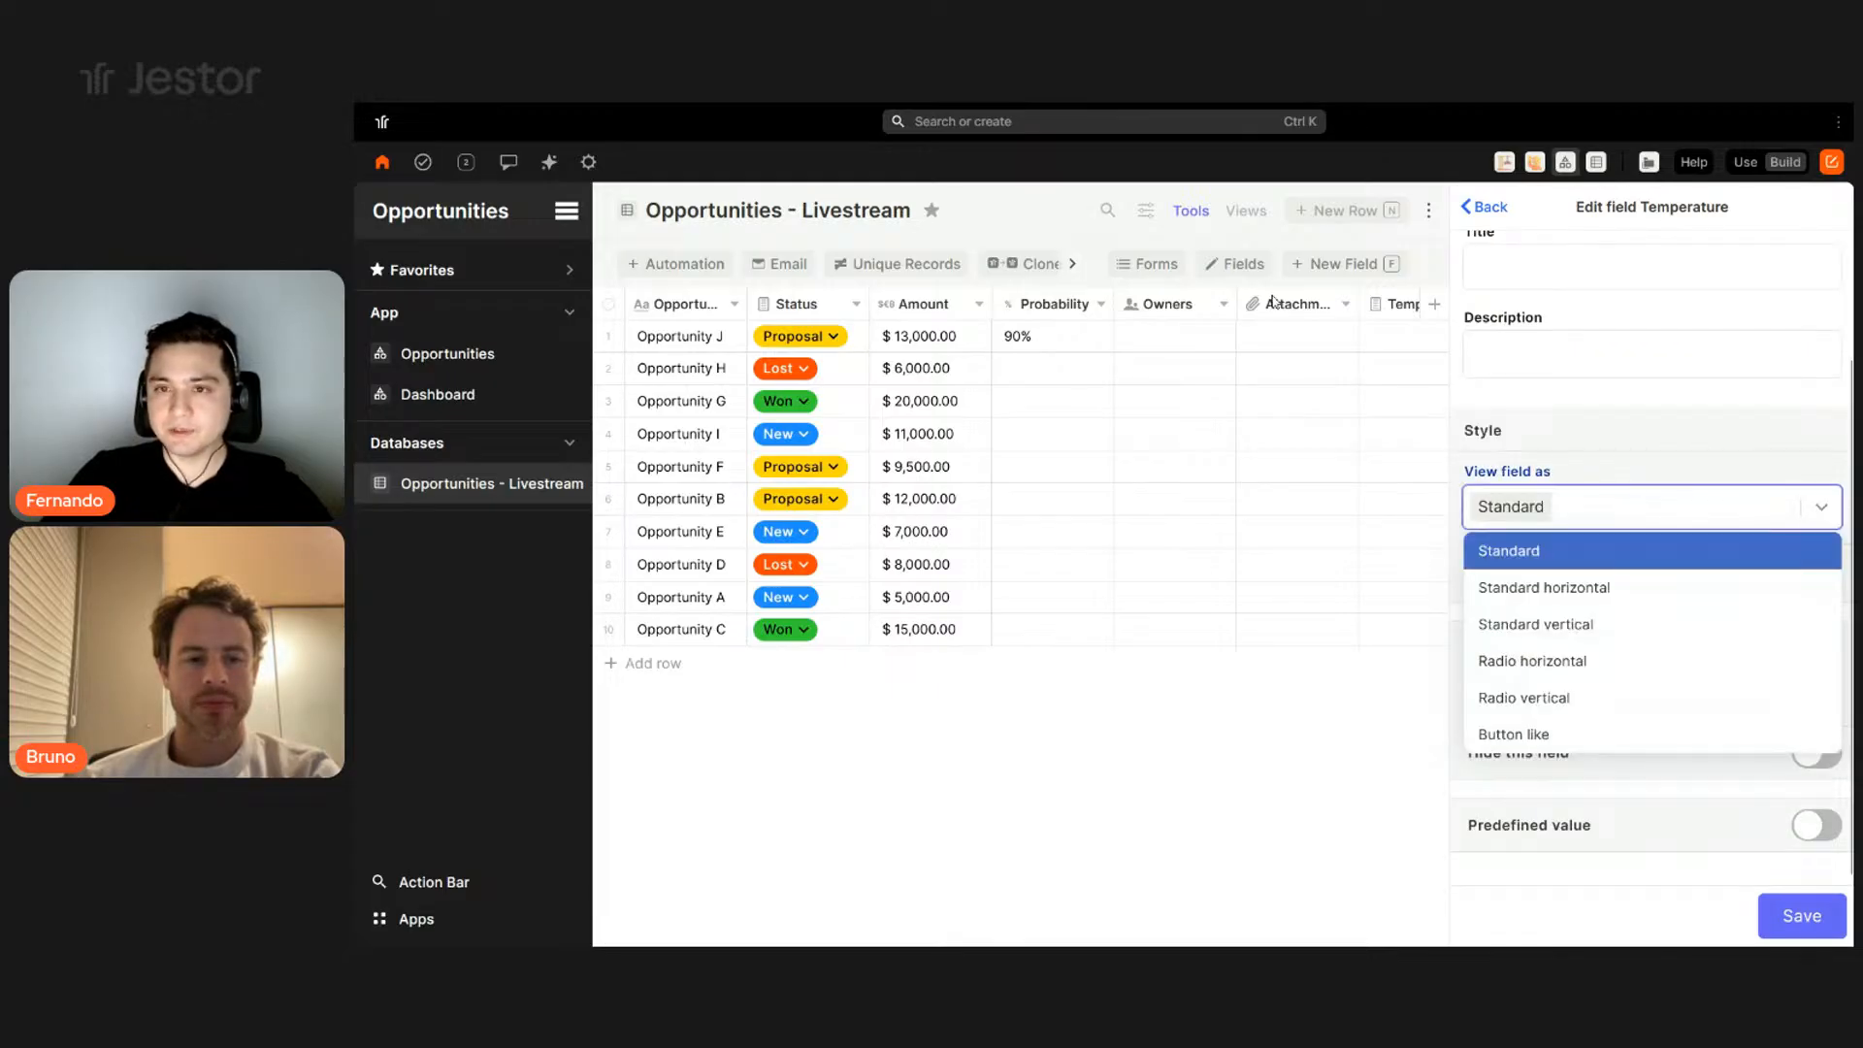
{"action": "left_click", "coordinate": [1344, 214]}
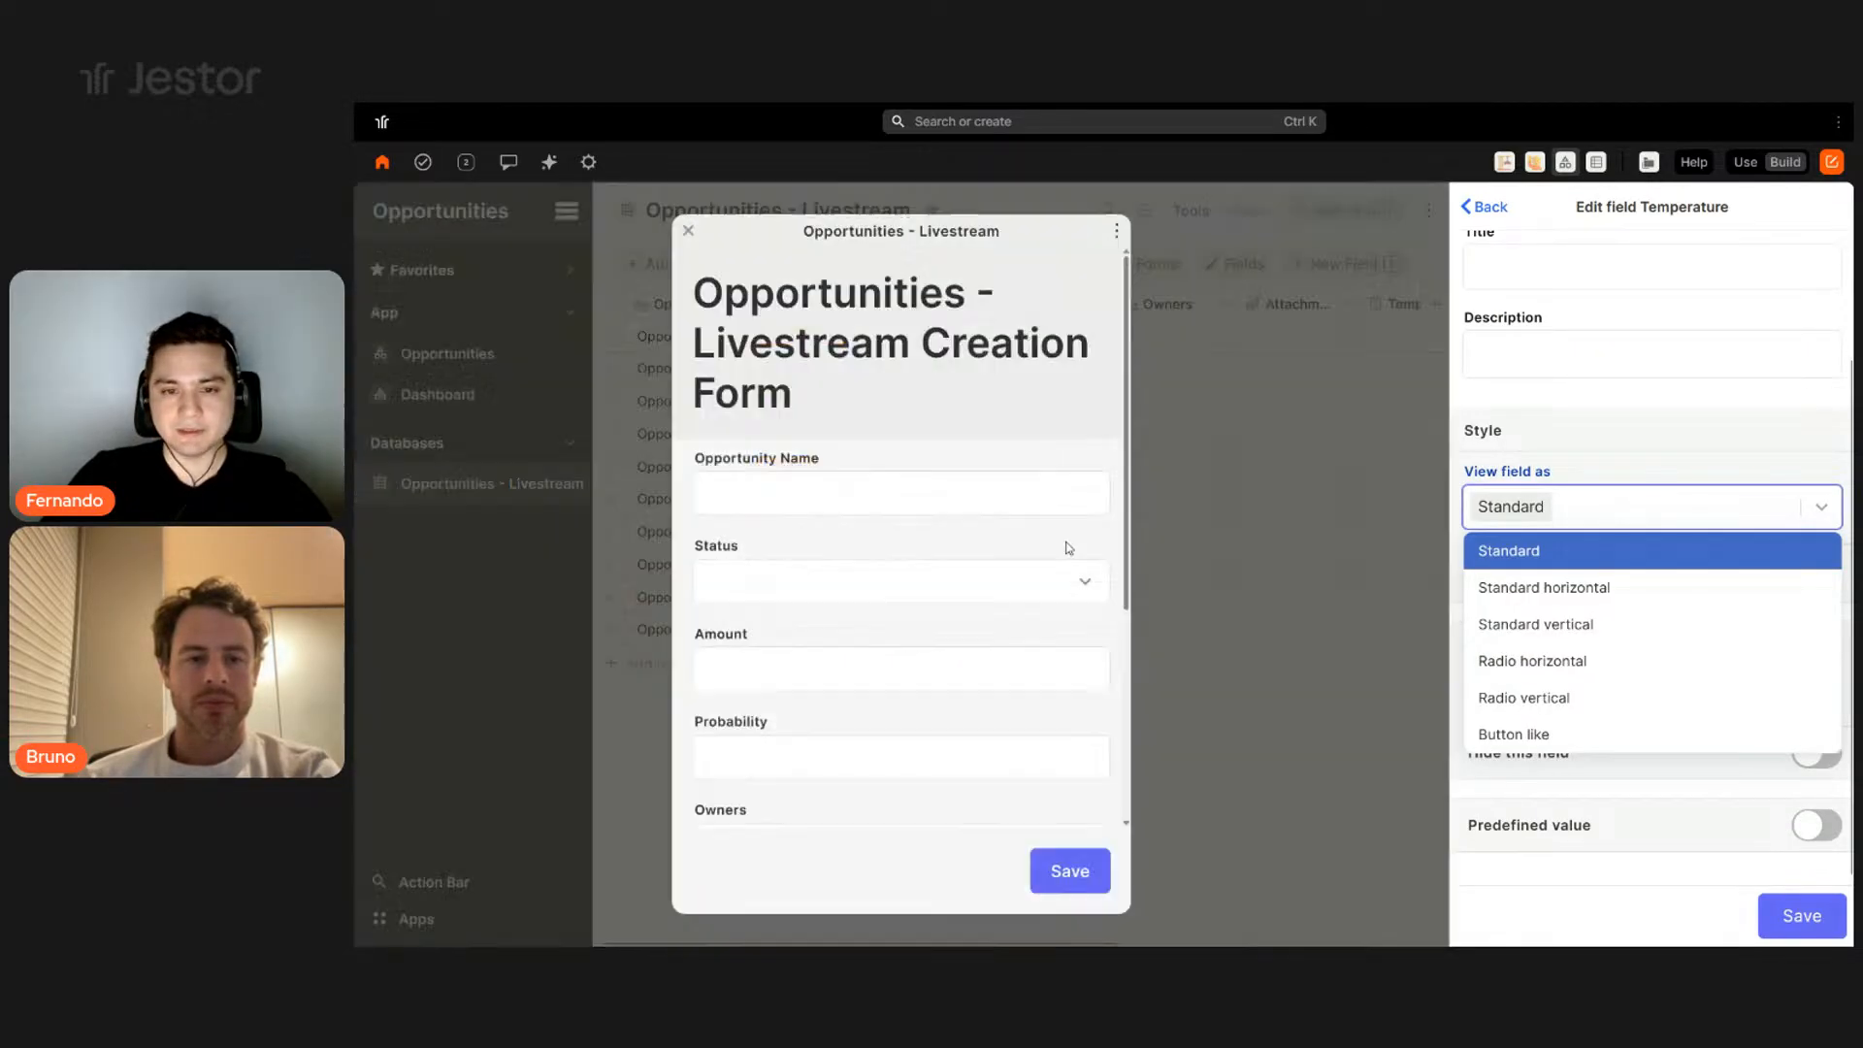
{"action": "scroll", "coordinate": [972, 613], "scroll_direction": "down", "scroll_amount": 4}
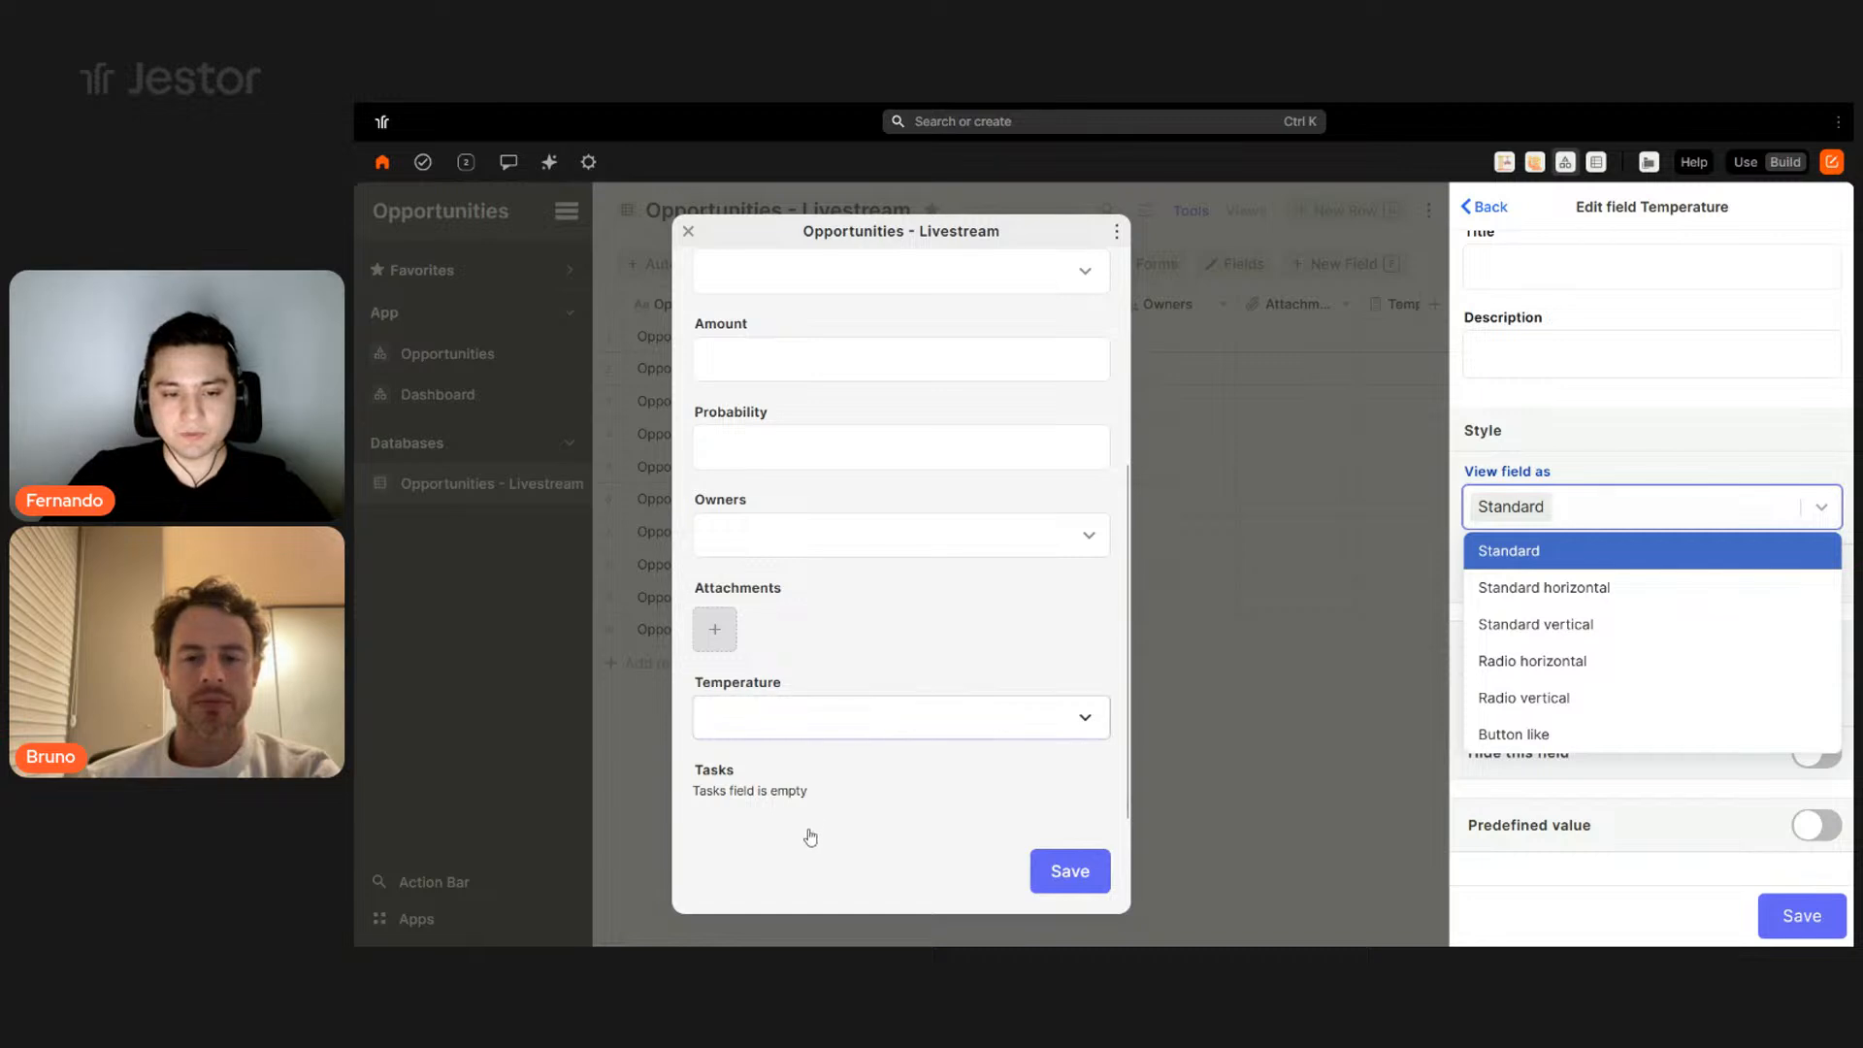
{"action": "left_click", "coordinate": [805, 723]}
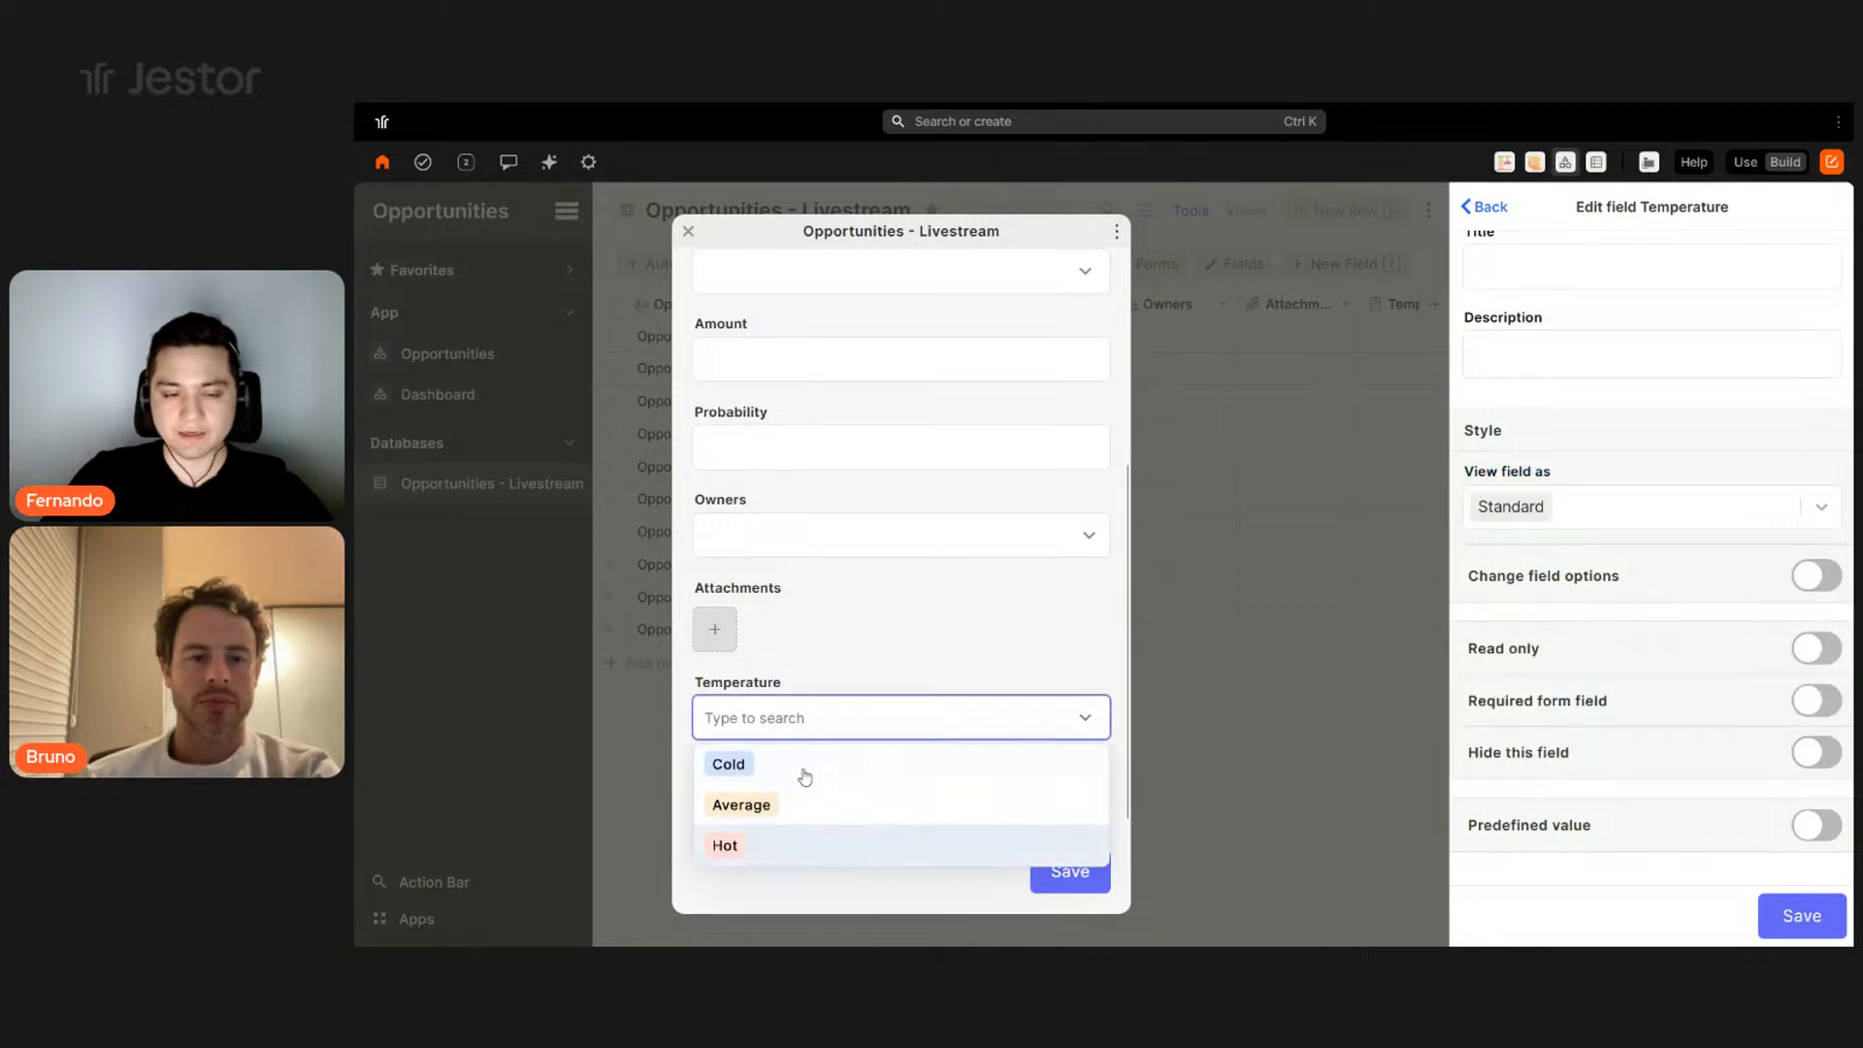
{"action": "left_click", "coordinate": [897, 629]}
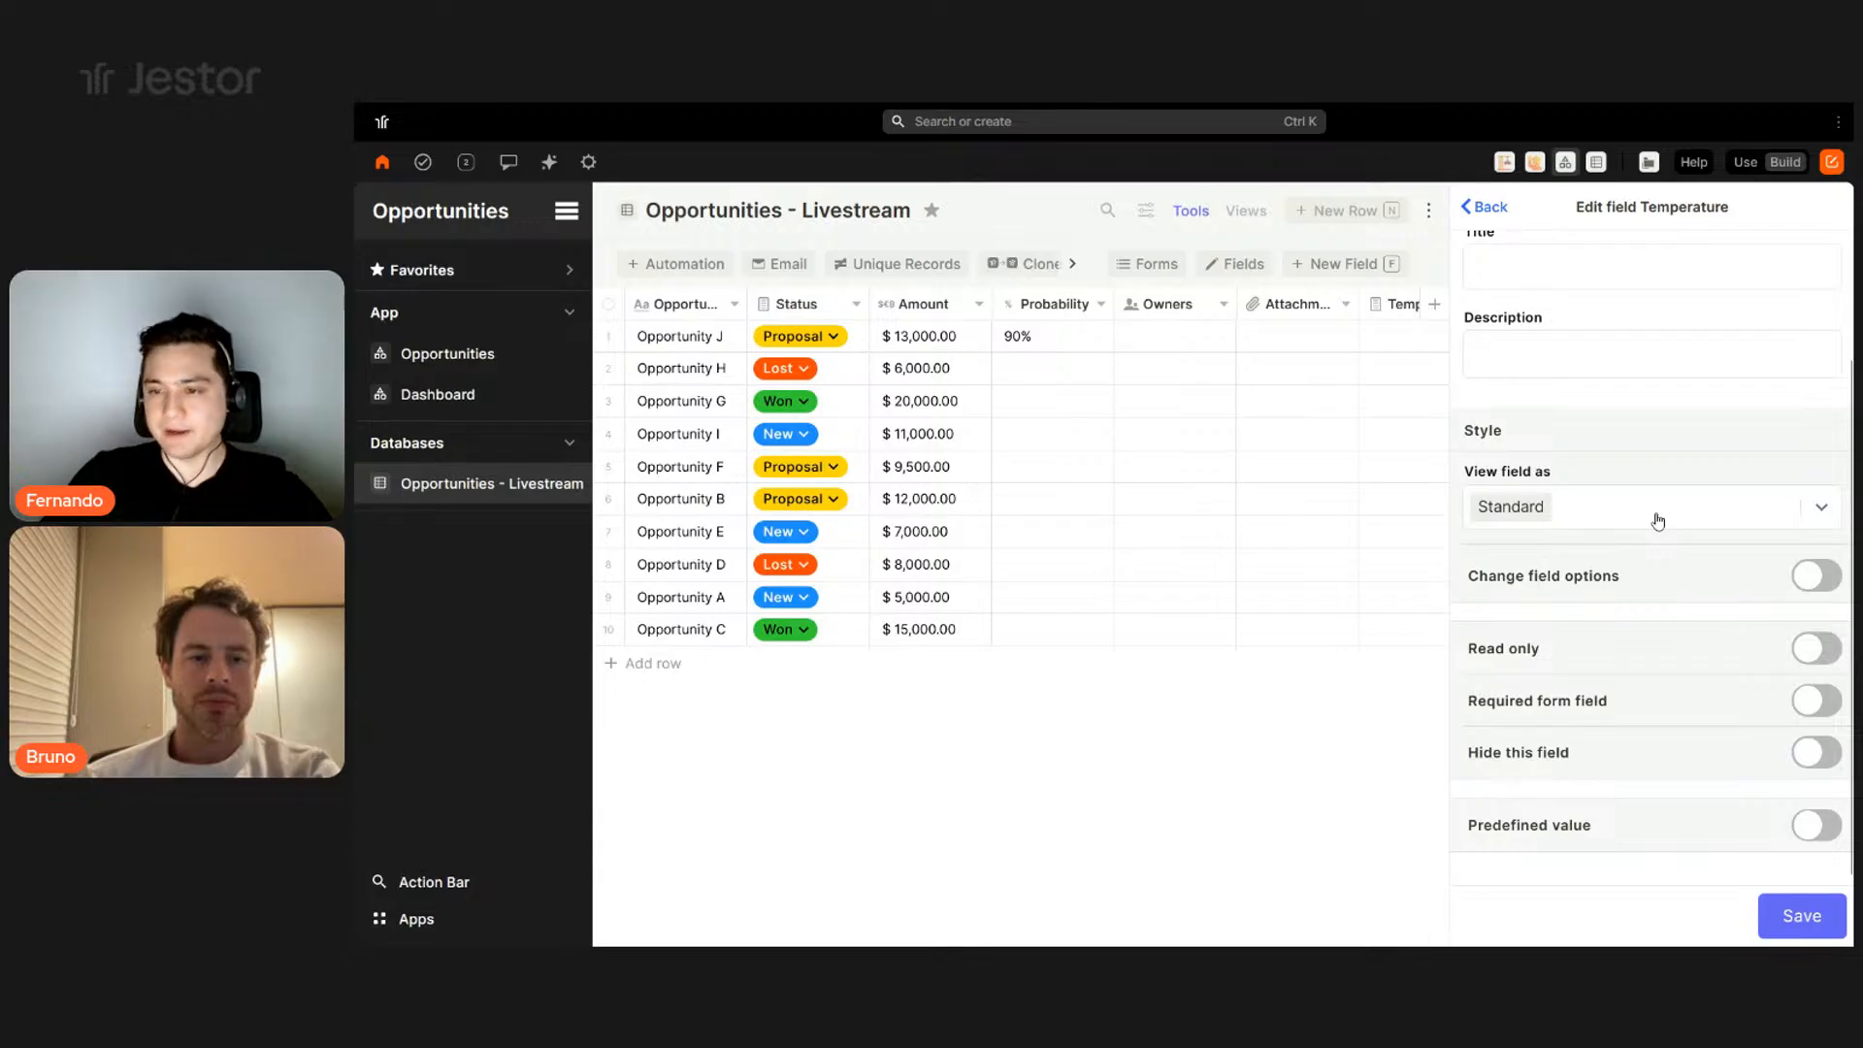
{"action": "left_click", "coordinate": [1656, 515]}
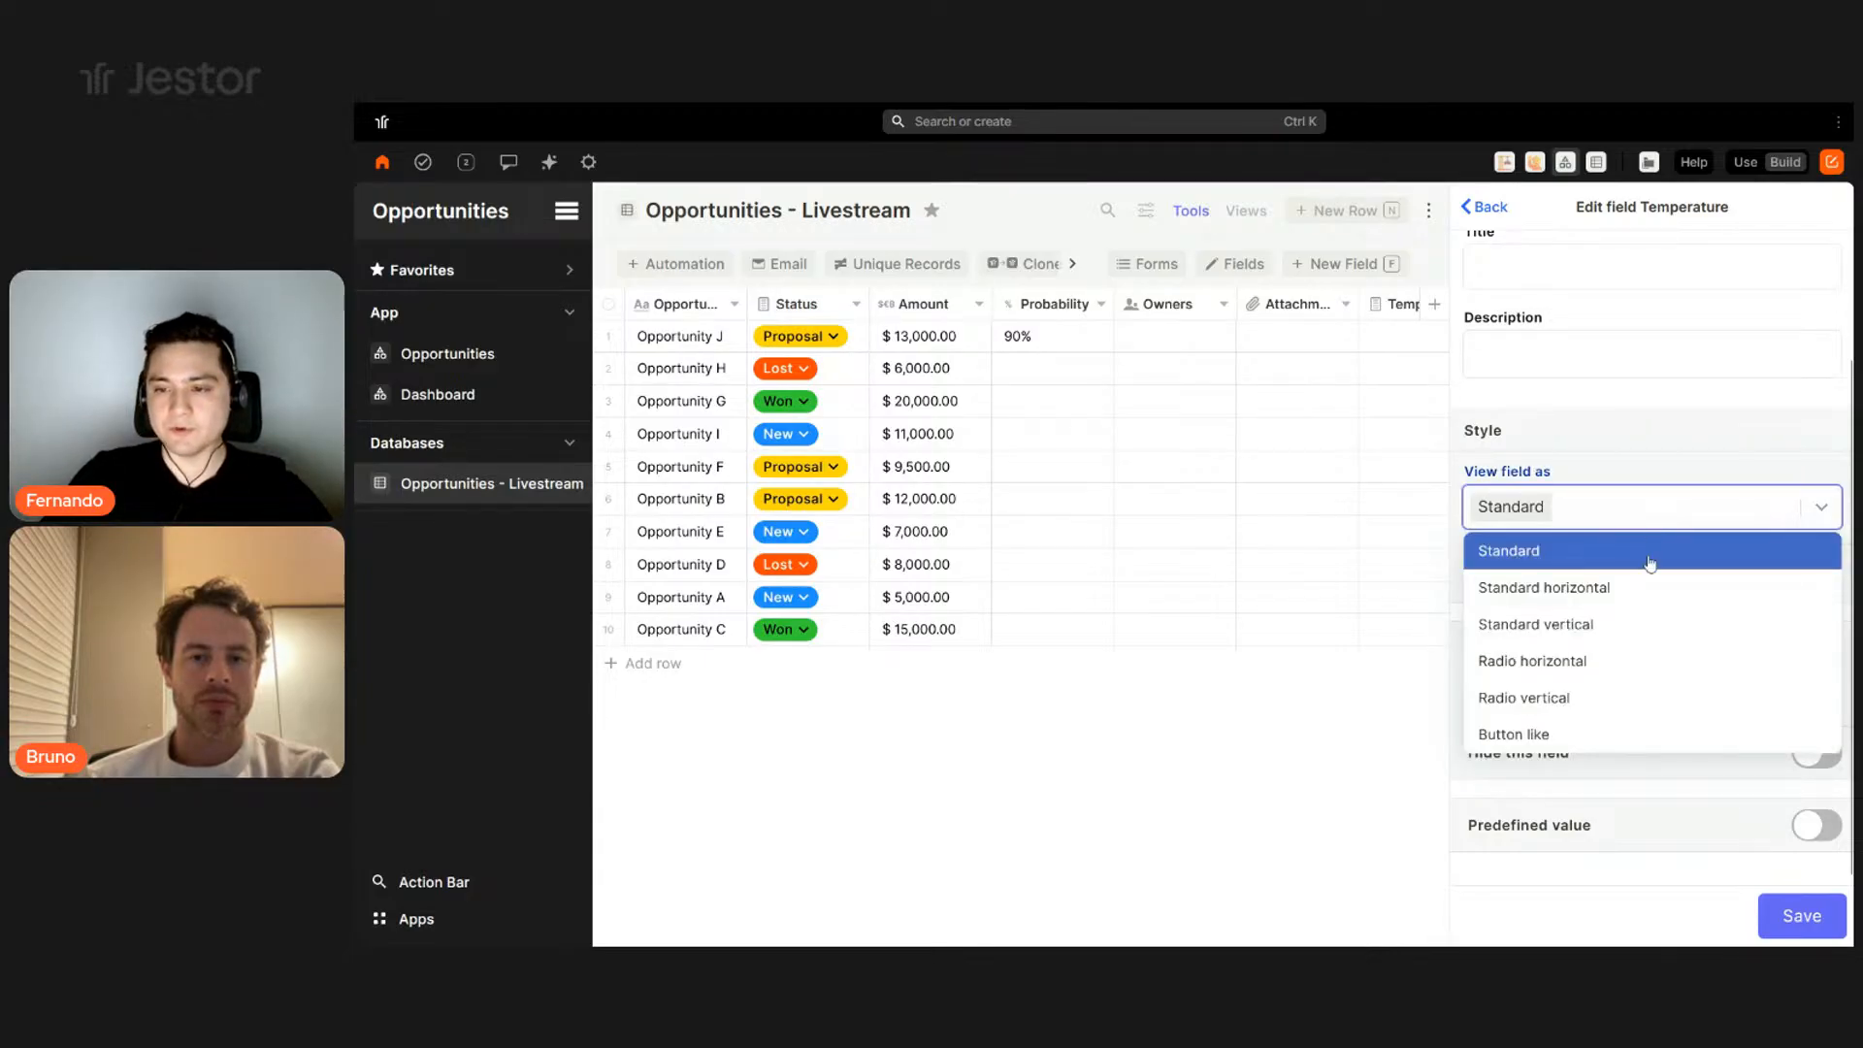
{"action": "left_click", "coordinate": [1580, 598]}
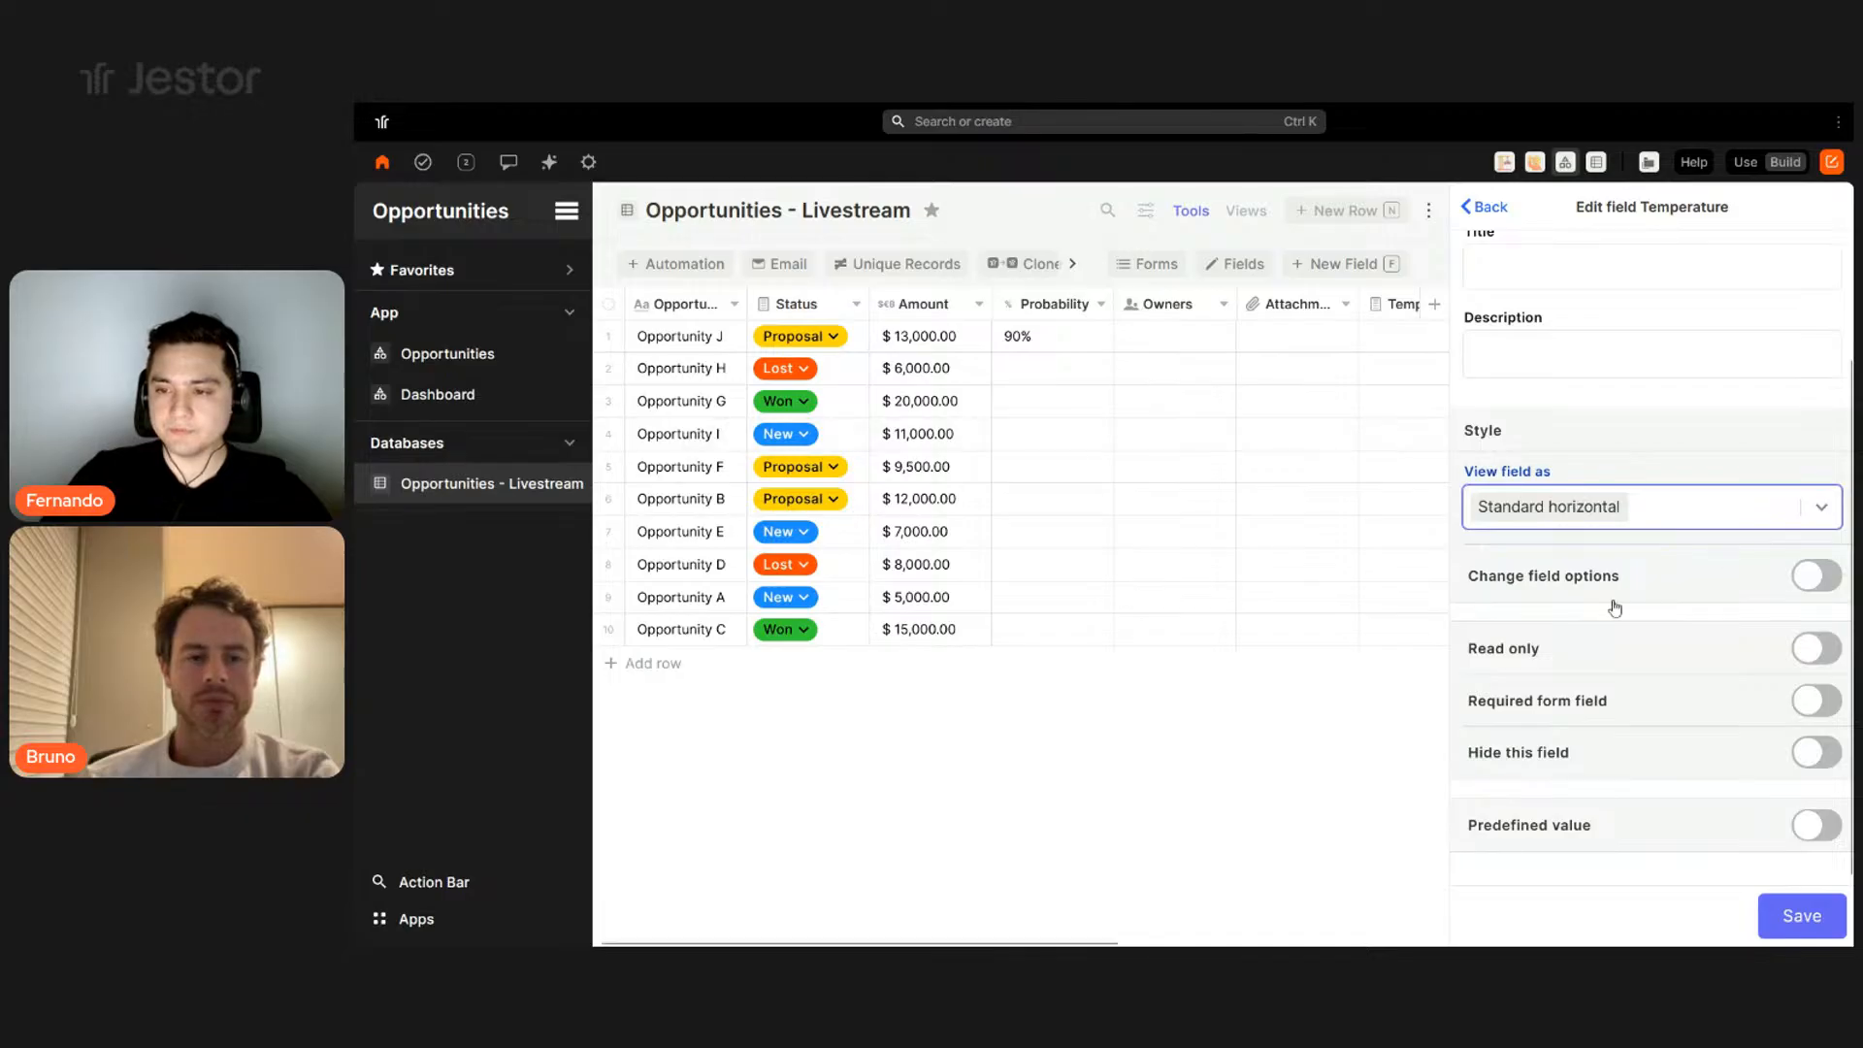
{"action": "left_click", "coordinate": [1797, 912]}
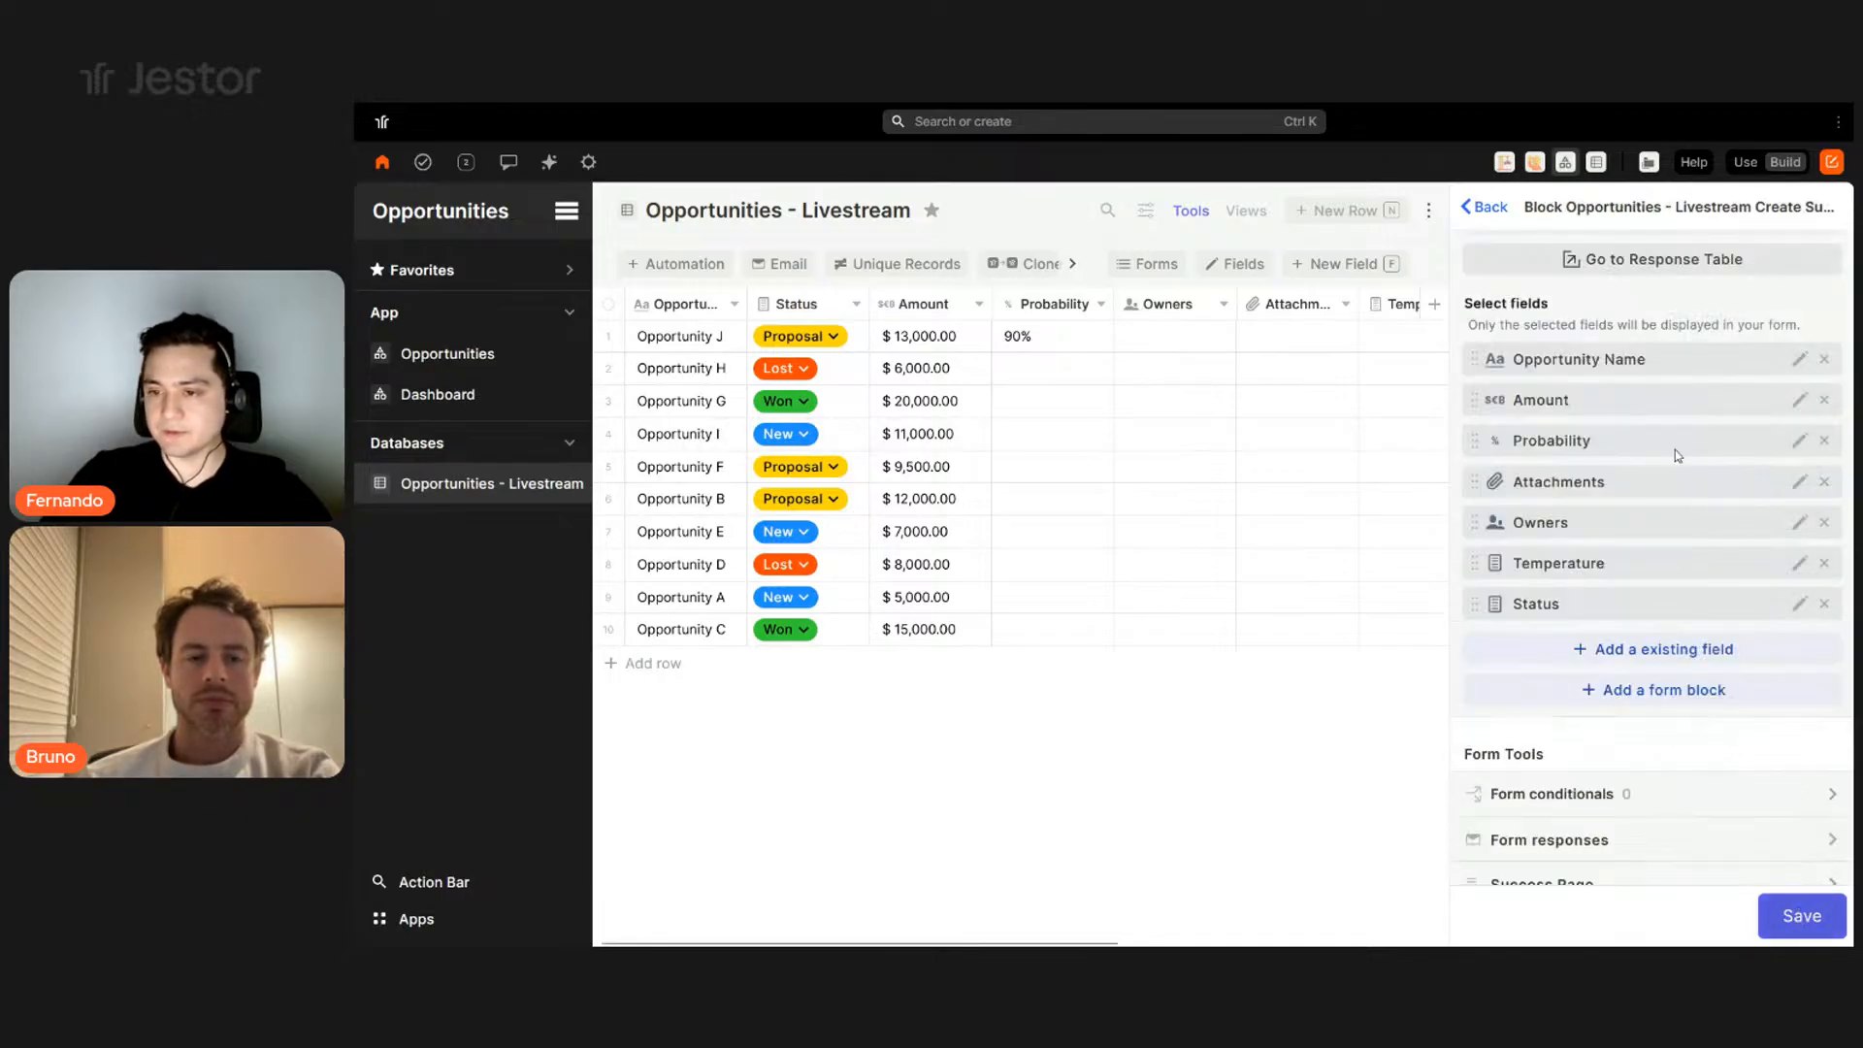
- Give Status the predefined value New, hide it on the form, and list the addable block types
{"action": "left_click", "coordinate": [1798, 603]}
{"action": "scroll", "coordinate": [1717, 597], "scroll_direction": "down", "scroll_amount": 2}
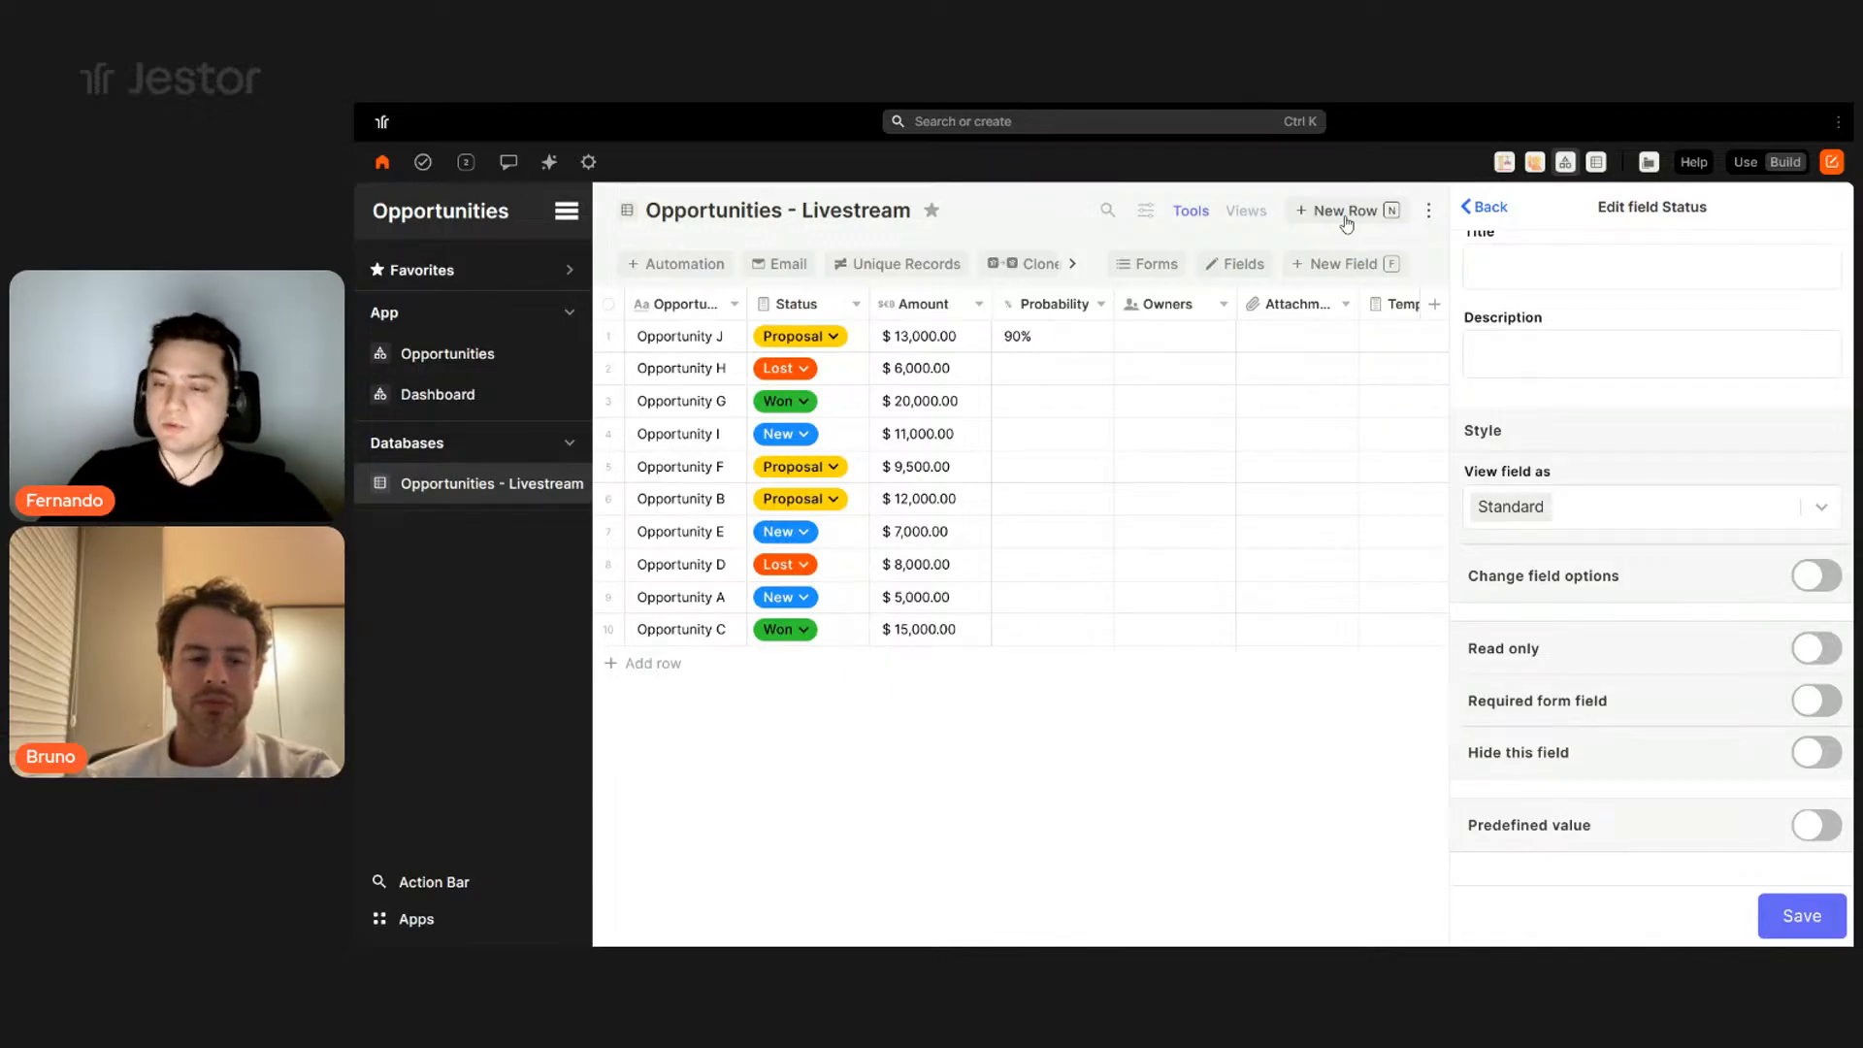
{"action": "left_click", "coordinate": [1820, 827]}
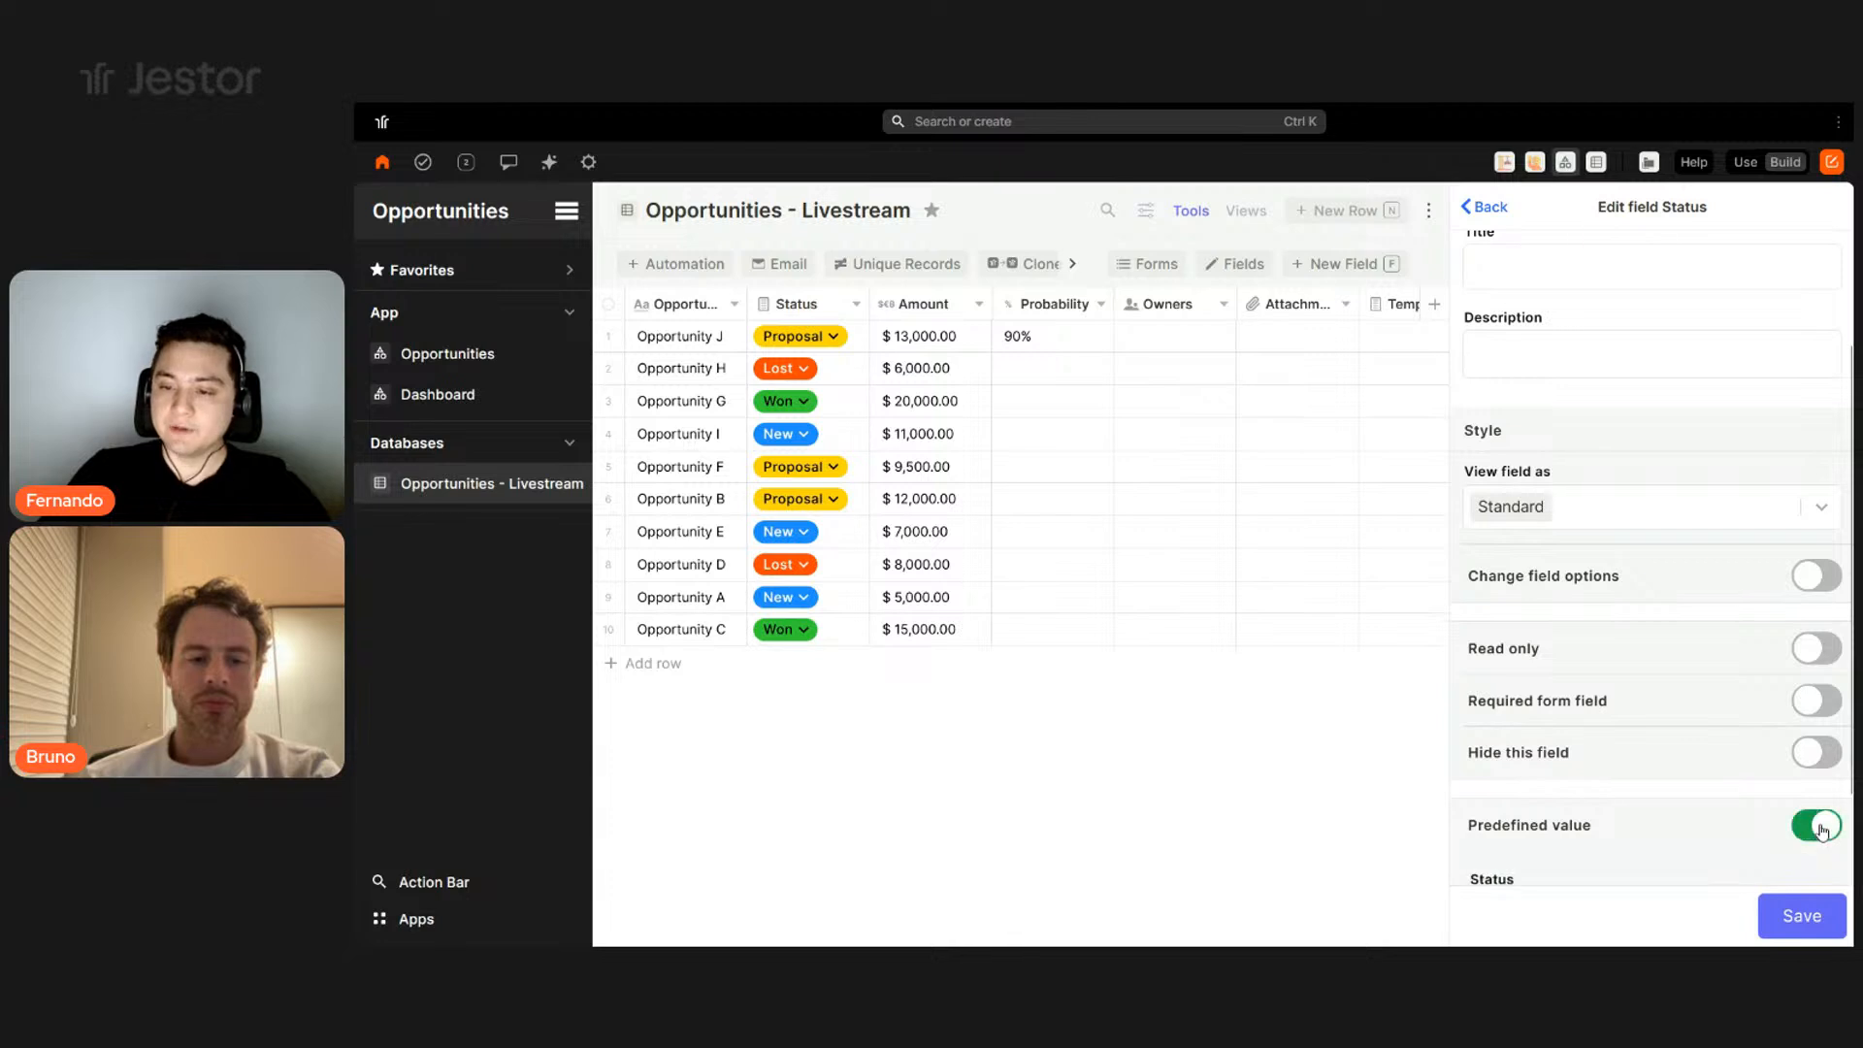
{"action": "scroll", "coordinate": [1636, 818], "scroll_direction": "down", "scroll_amount": 1}
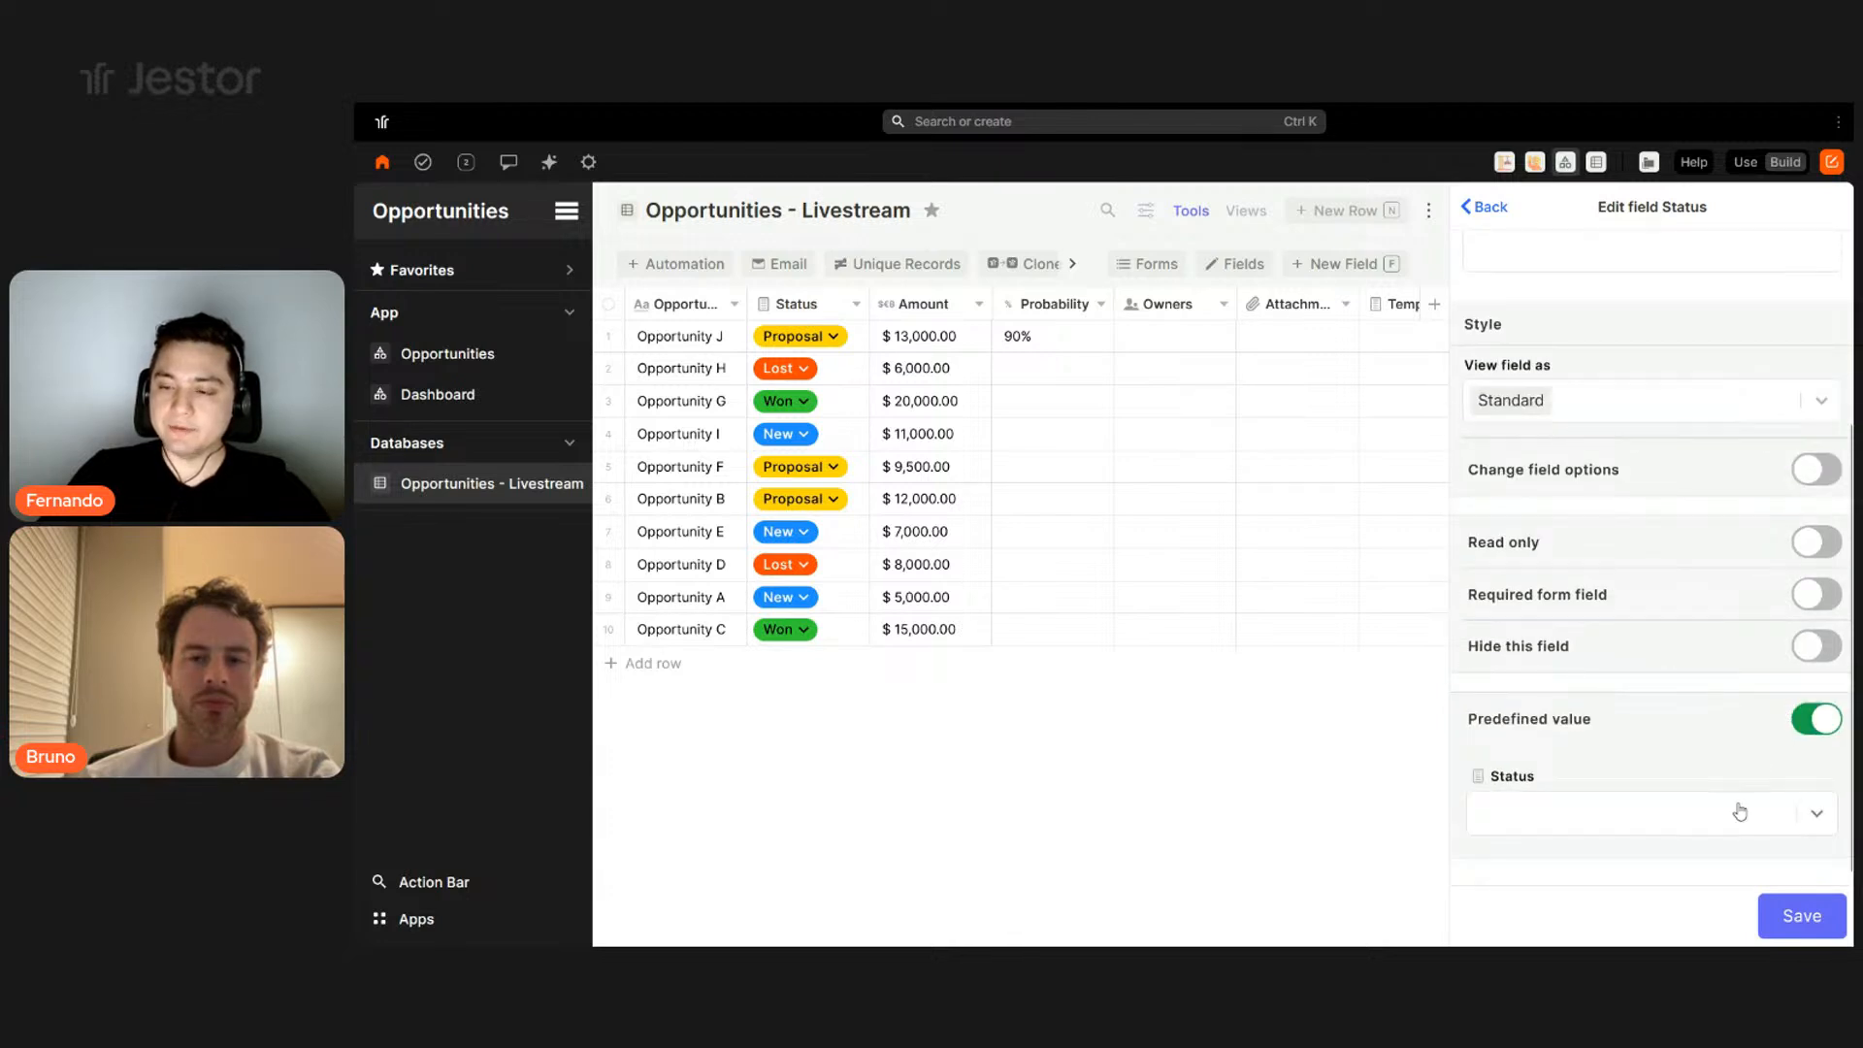
{"action": "left_click", "coordinate": [1523, 828]}
{"action": "left_click", "coordinate": [1519, 659]}
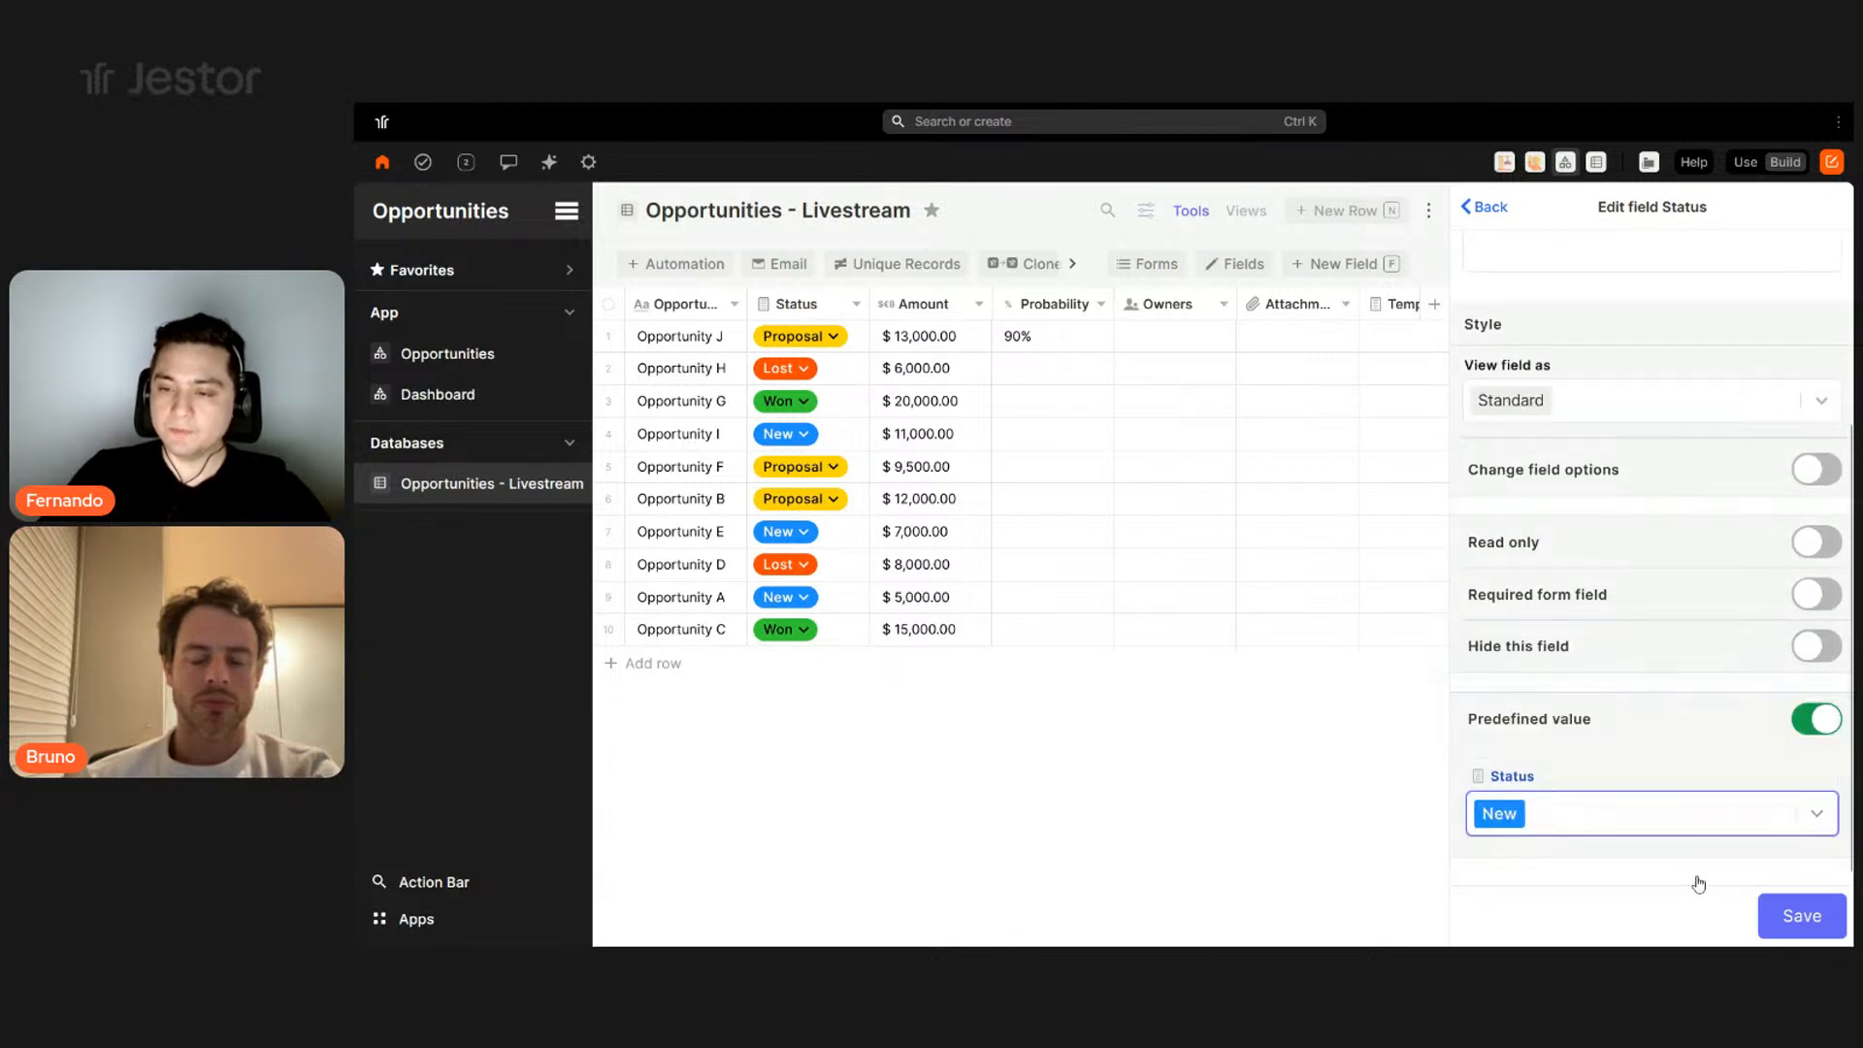
{"action": "left_click", "coordinate": [1793, 658]}
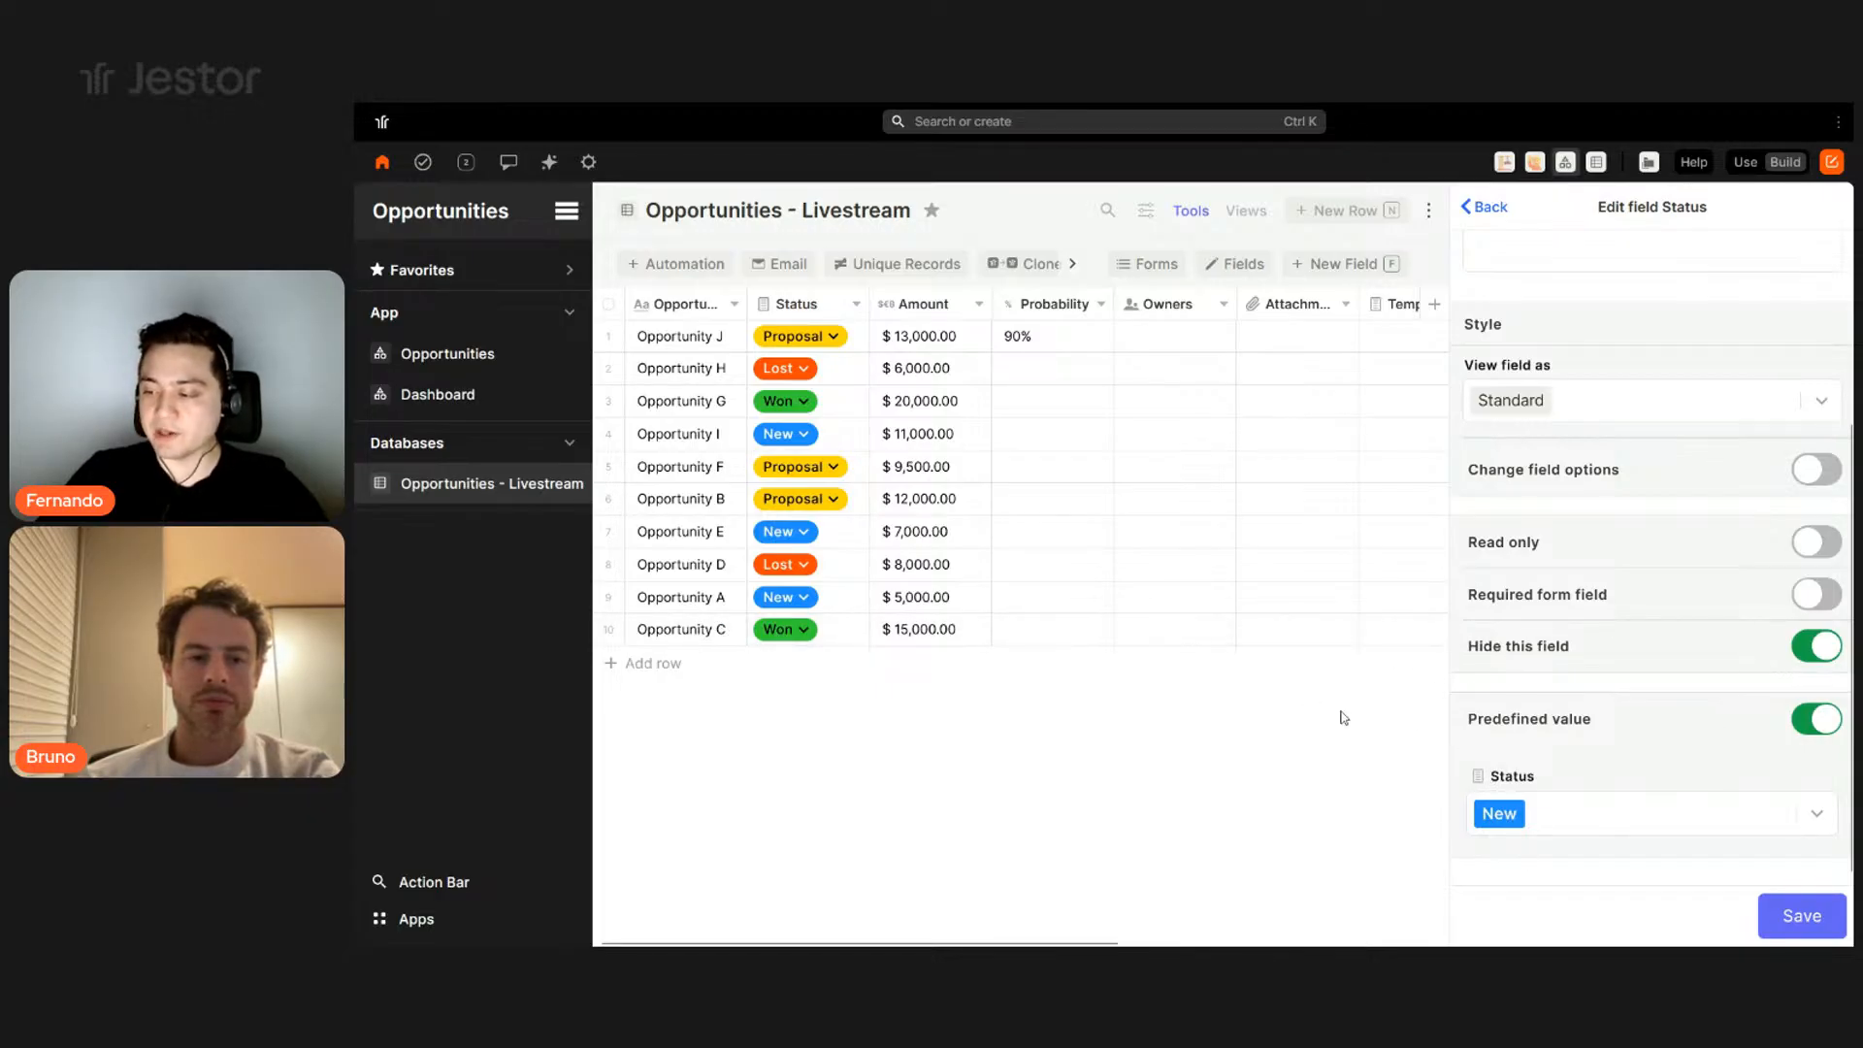
{"action": "left_click", "coordinate": [1800, 917]}
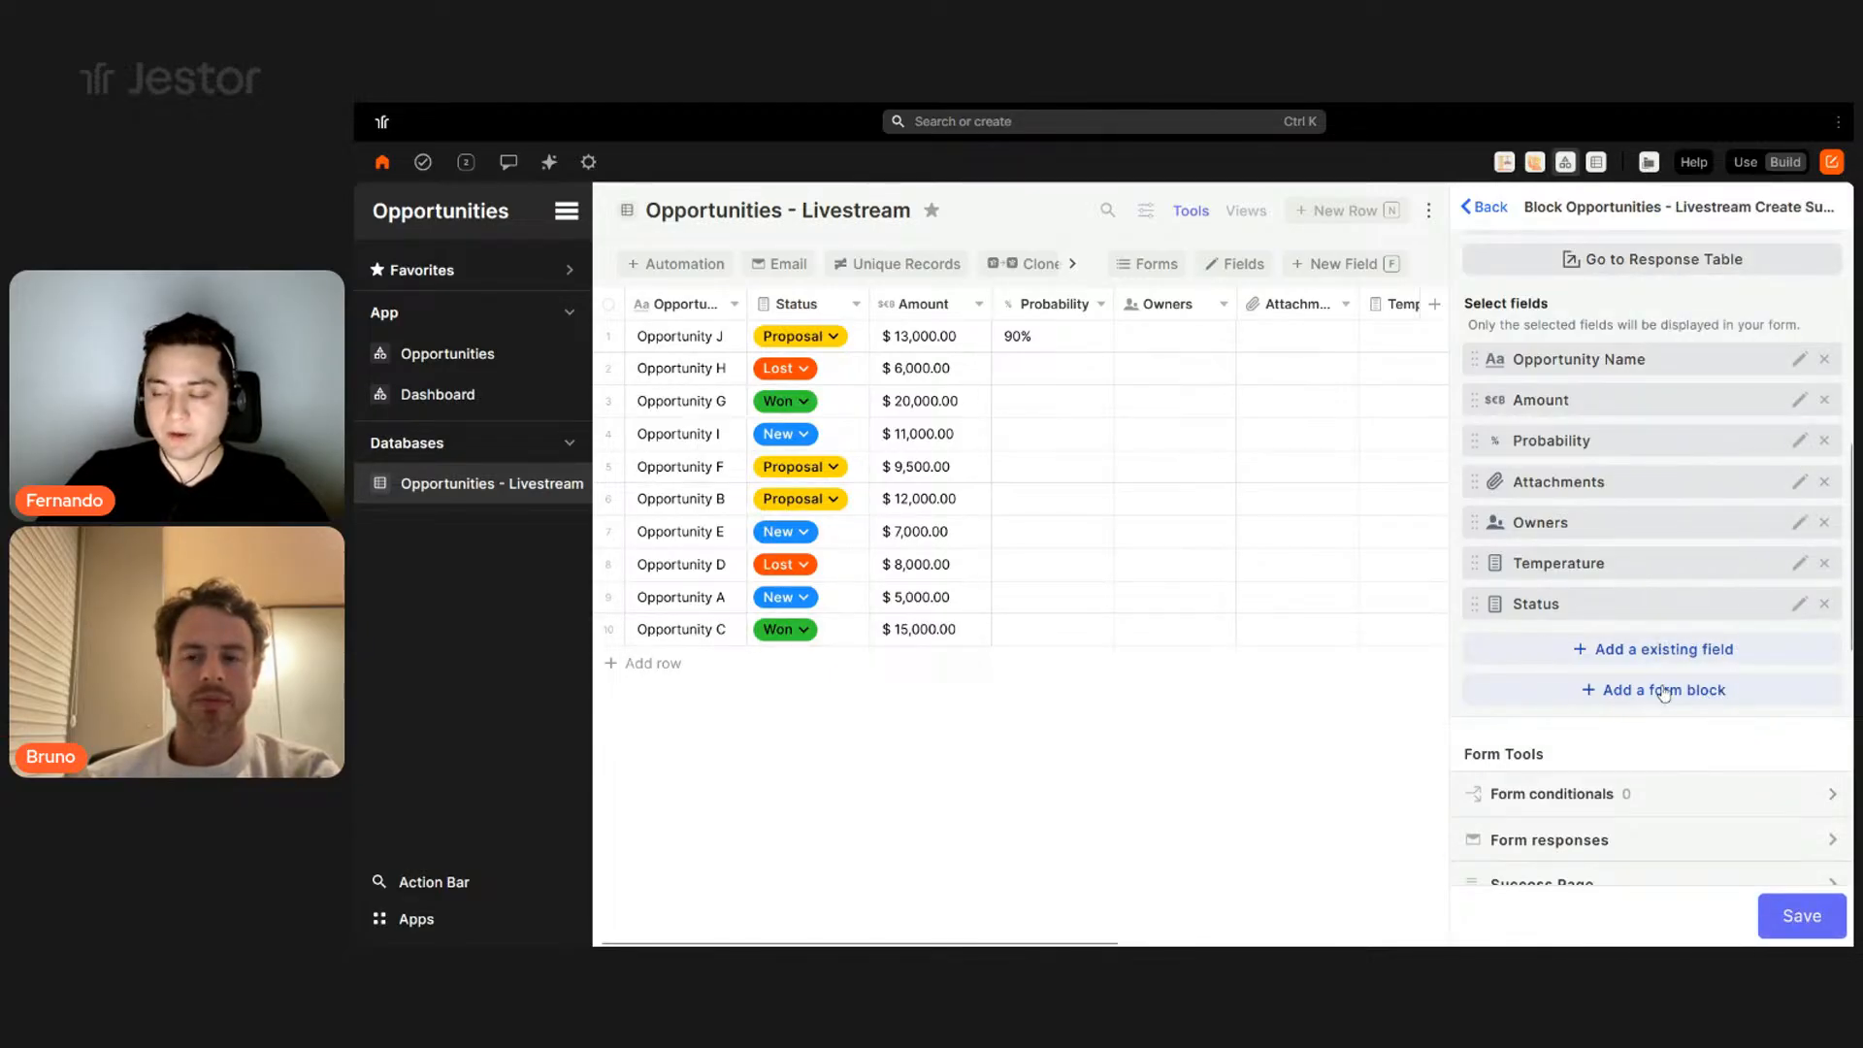
{"action": "left_click", "coordinate": [1663, 691]}
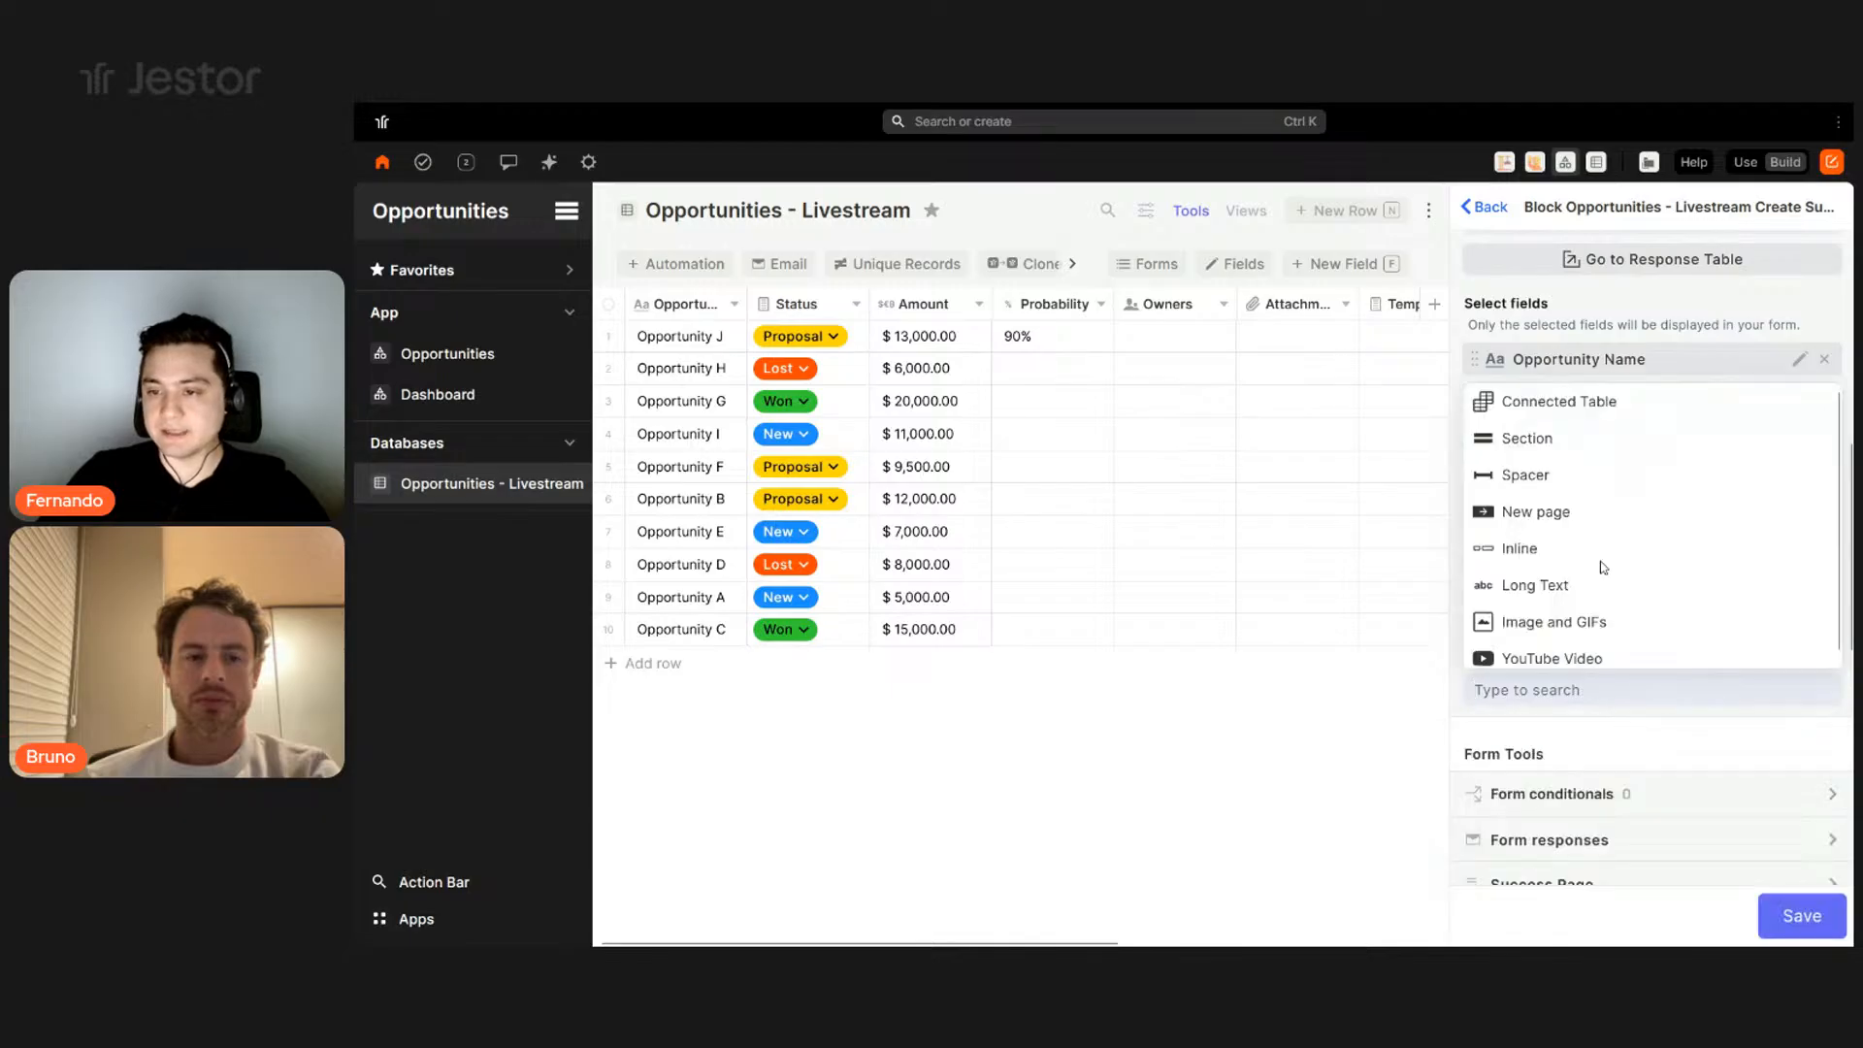
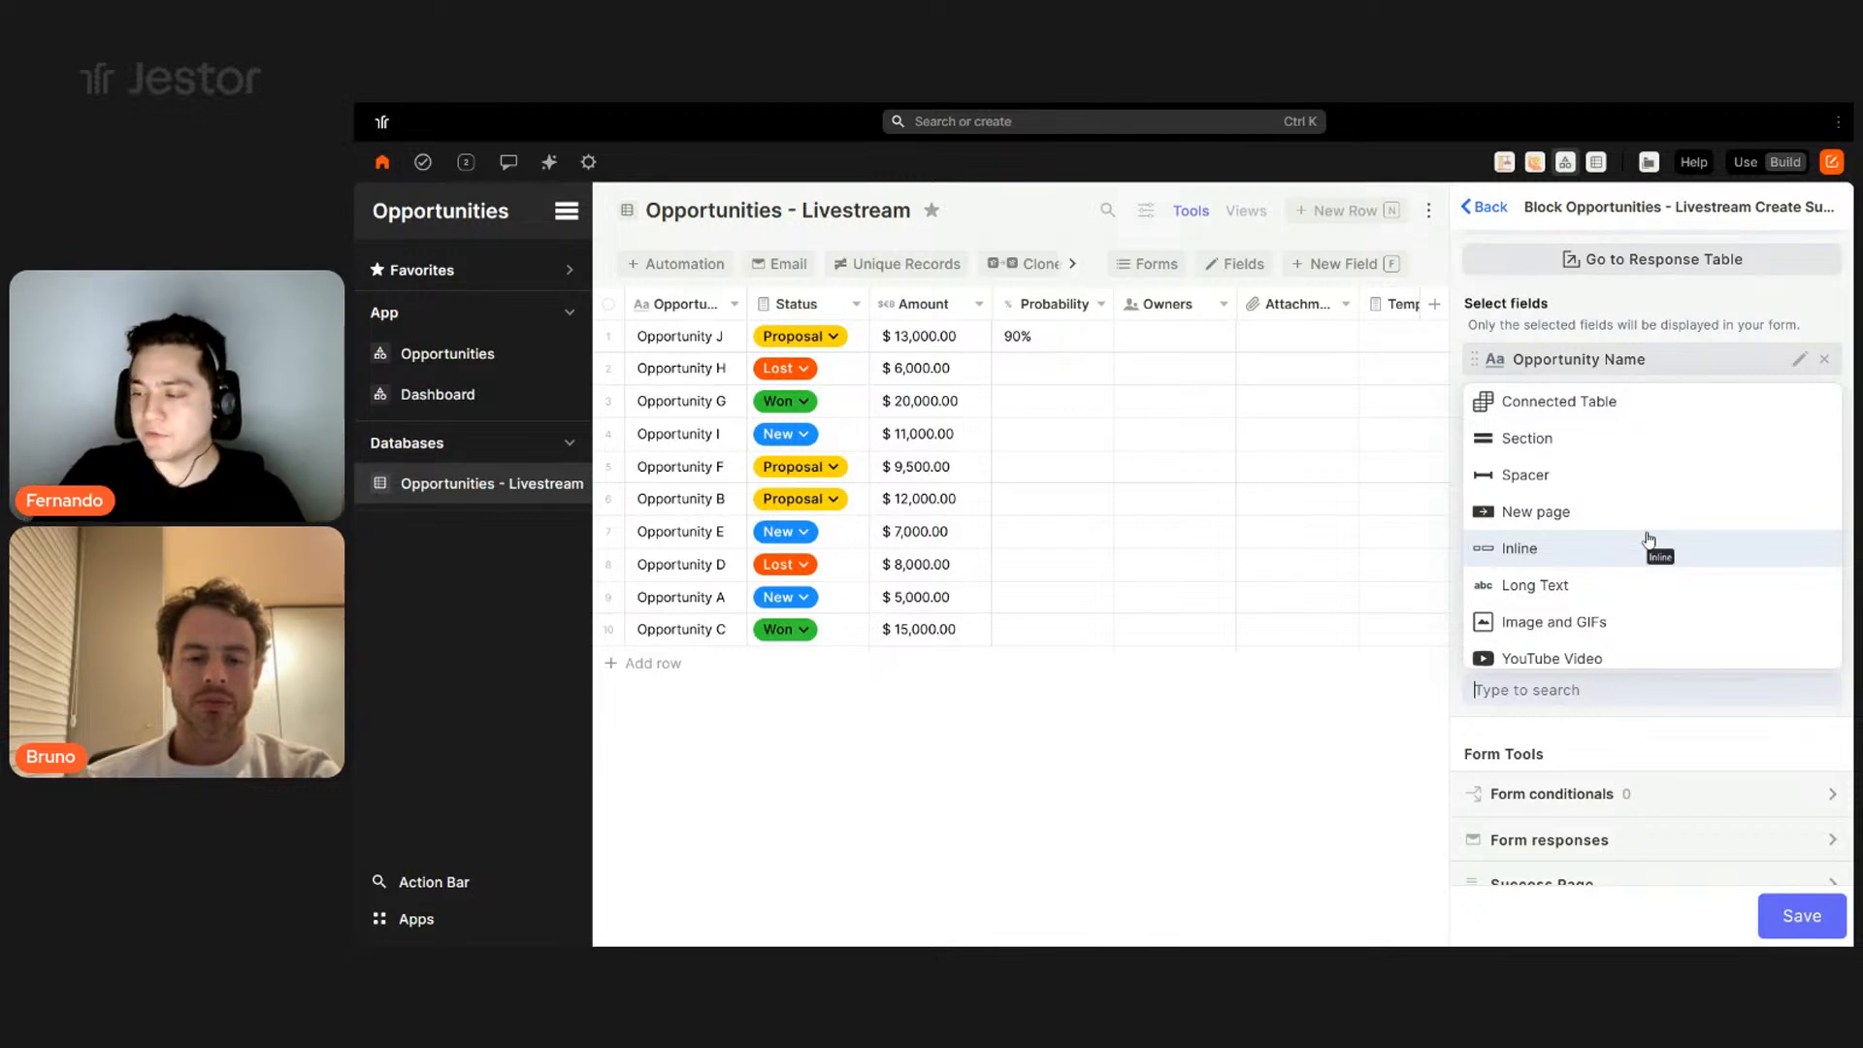
- Add a Section block titled Main Info and move it to the top of the creation form
{"action": "left_click", "coordinate": [1543, 444]}
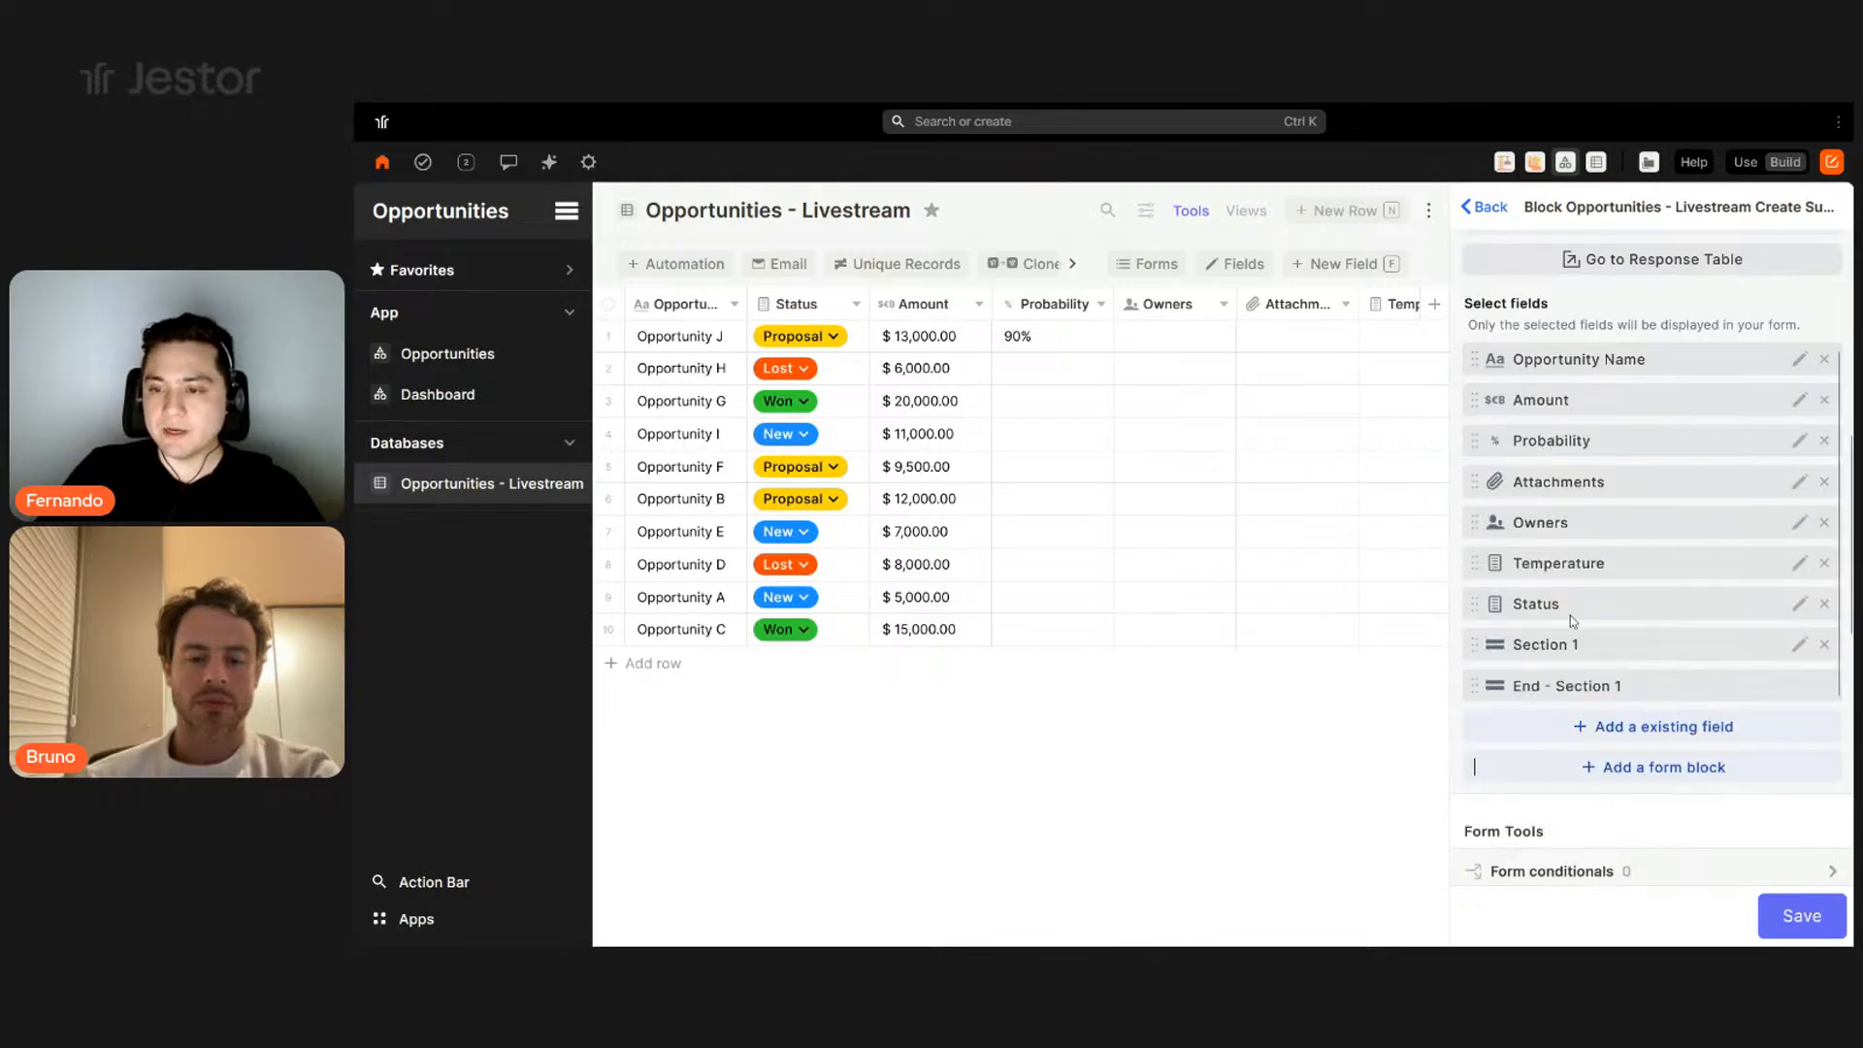
{"action": "left_click", "coordinate": [1570, 635]}
{"action": "triple_click", "coordinate": [1556, 411]}
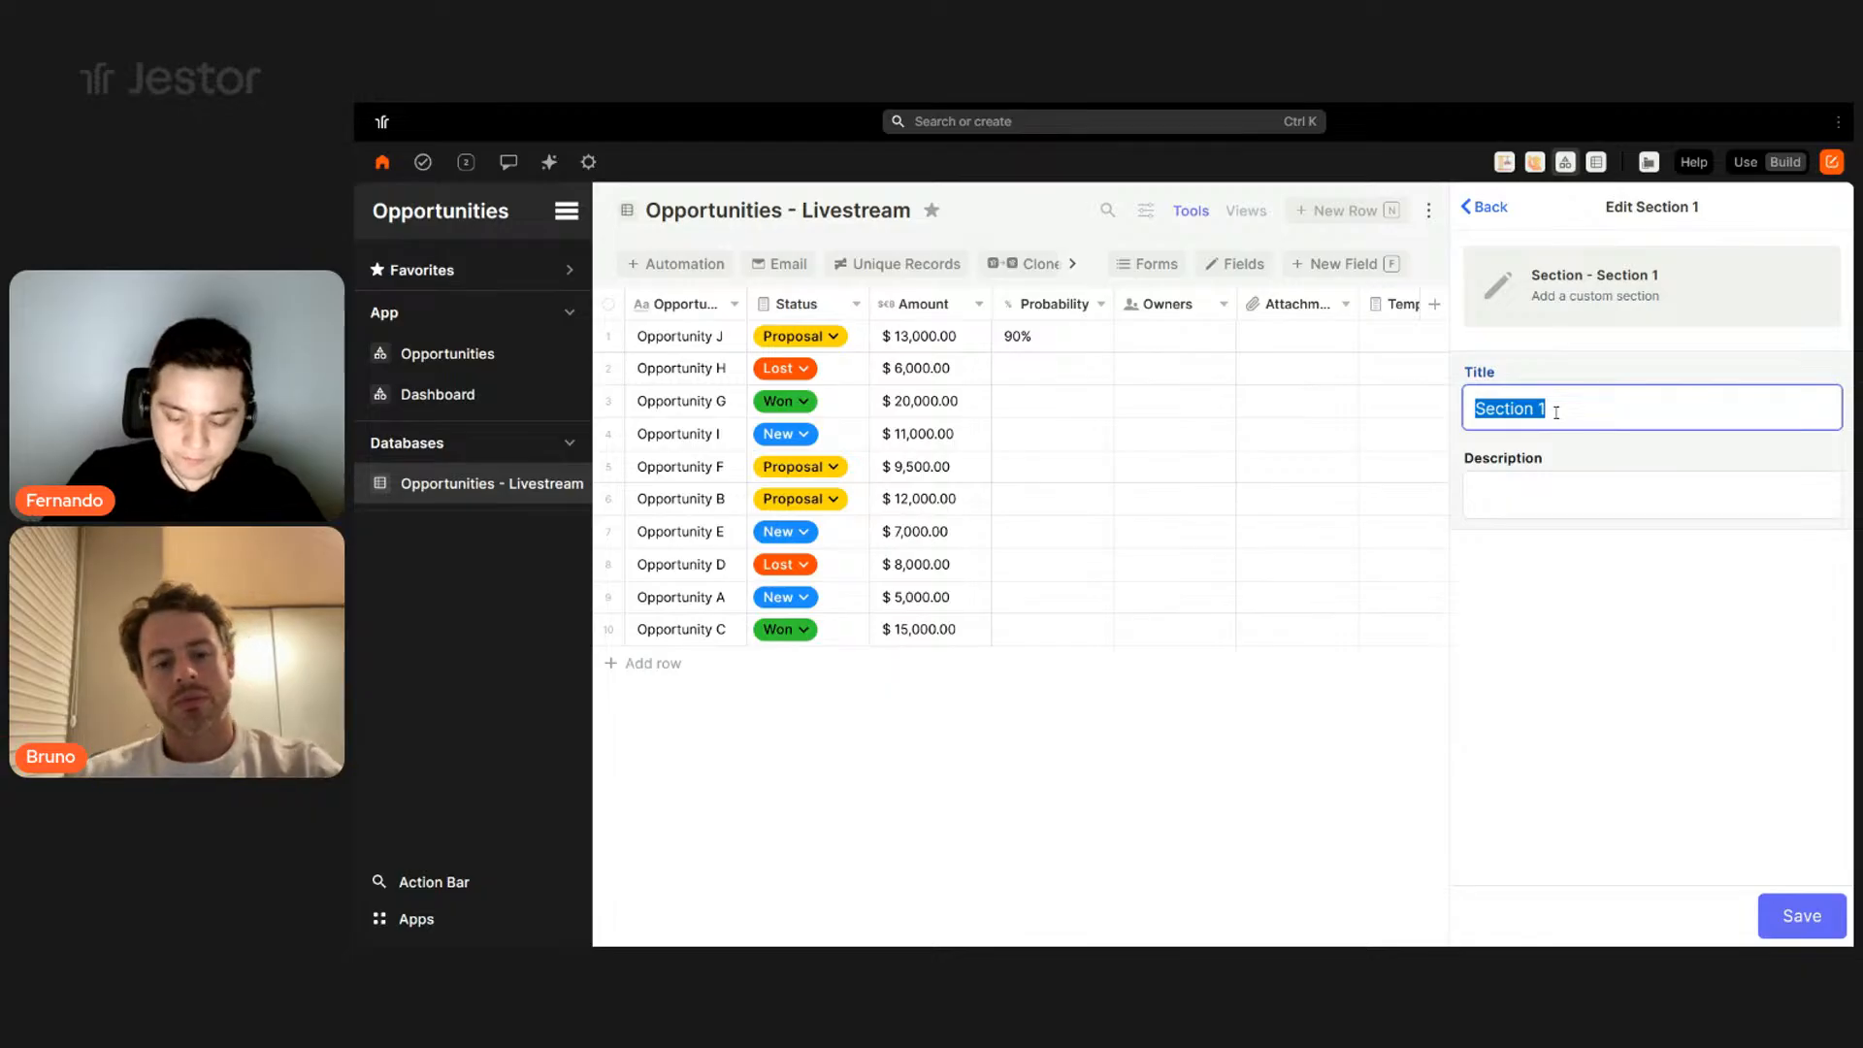
{"action": "type", "text": "Main Info"}
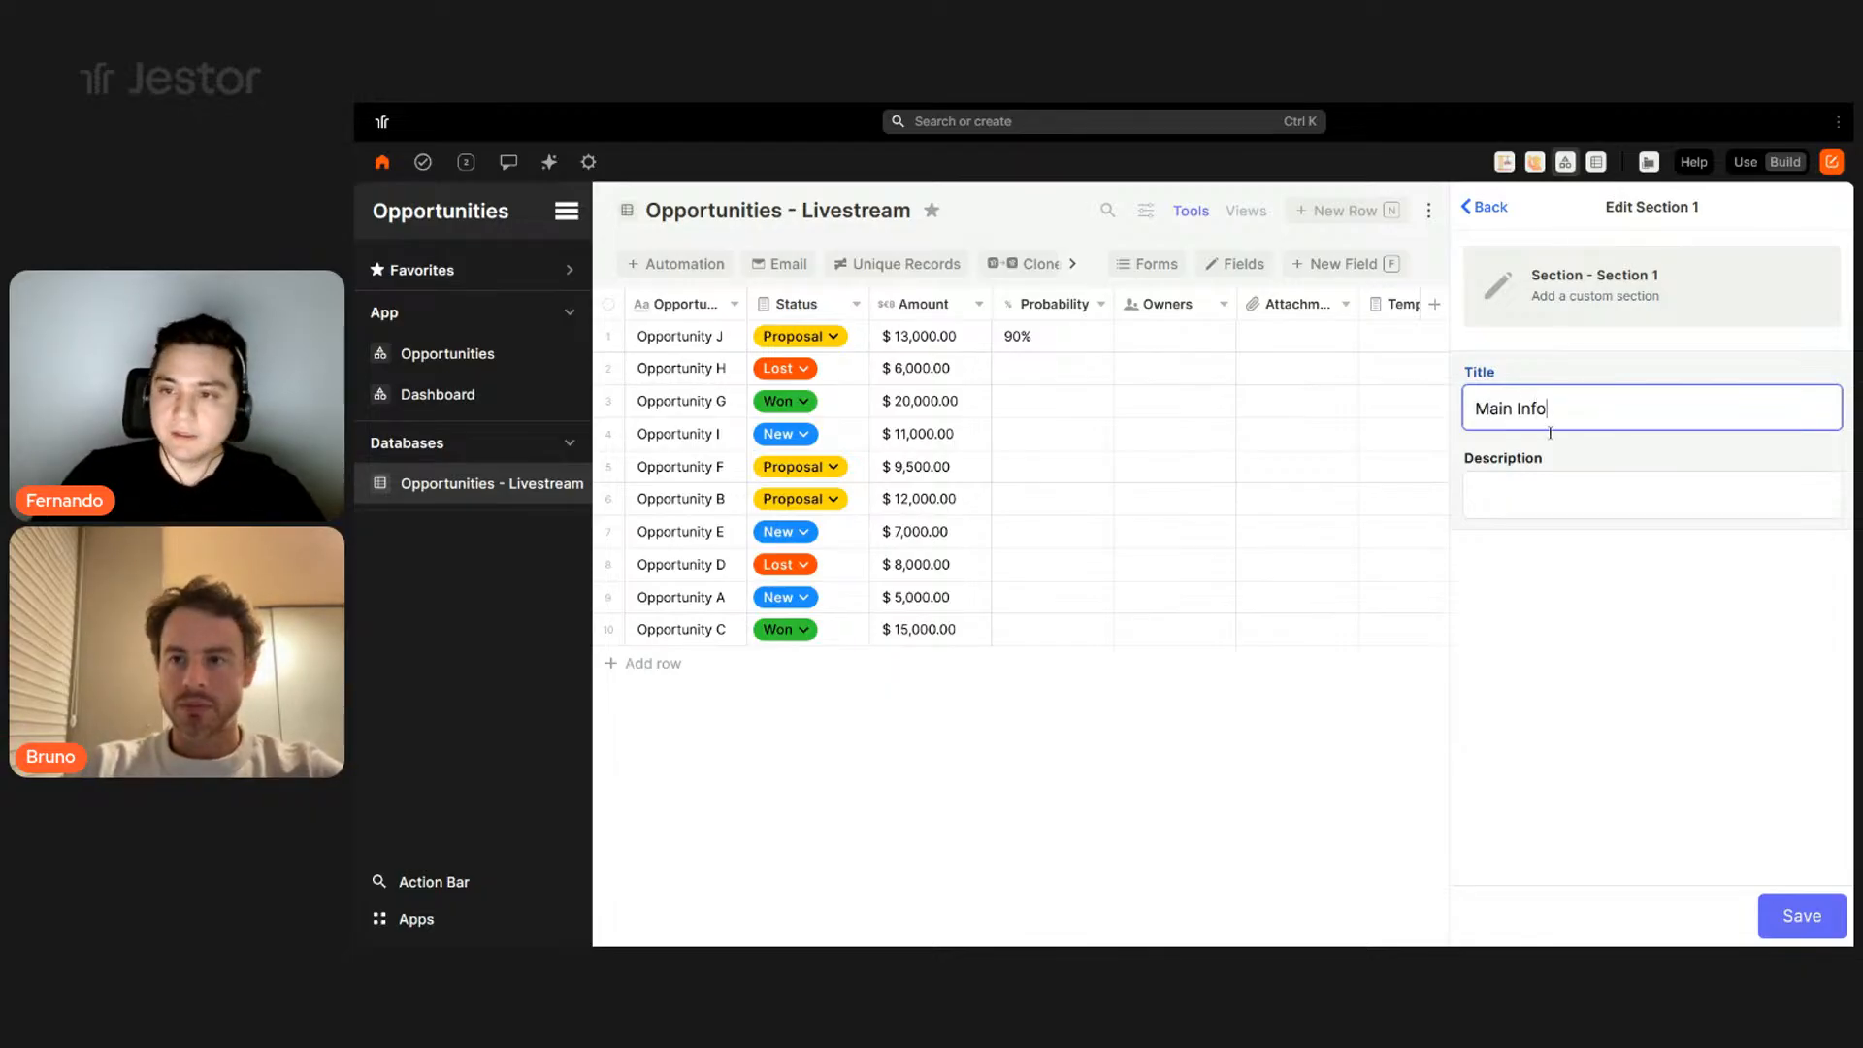
{"action": "left_click", "coordinate": [1797, 907]}
{"action": "left_click_drag", "start_coordinate": [1591, 644], "coordinate": [1588, 353]}
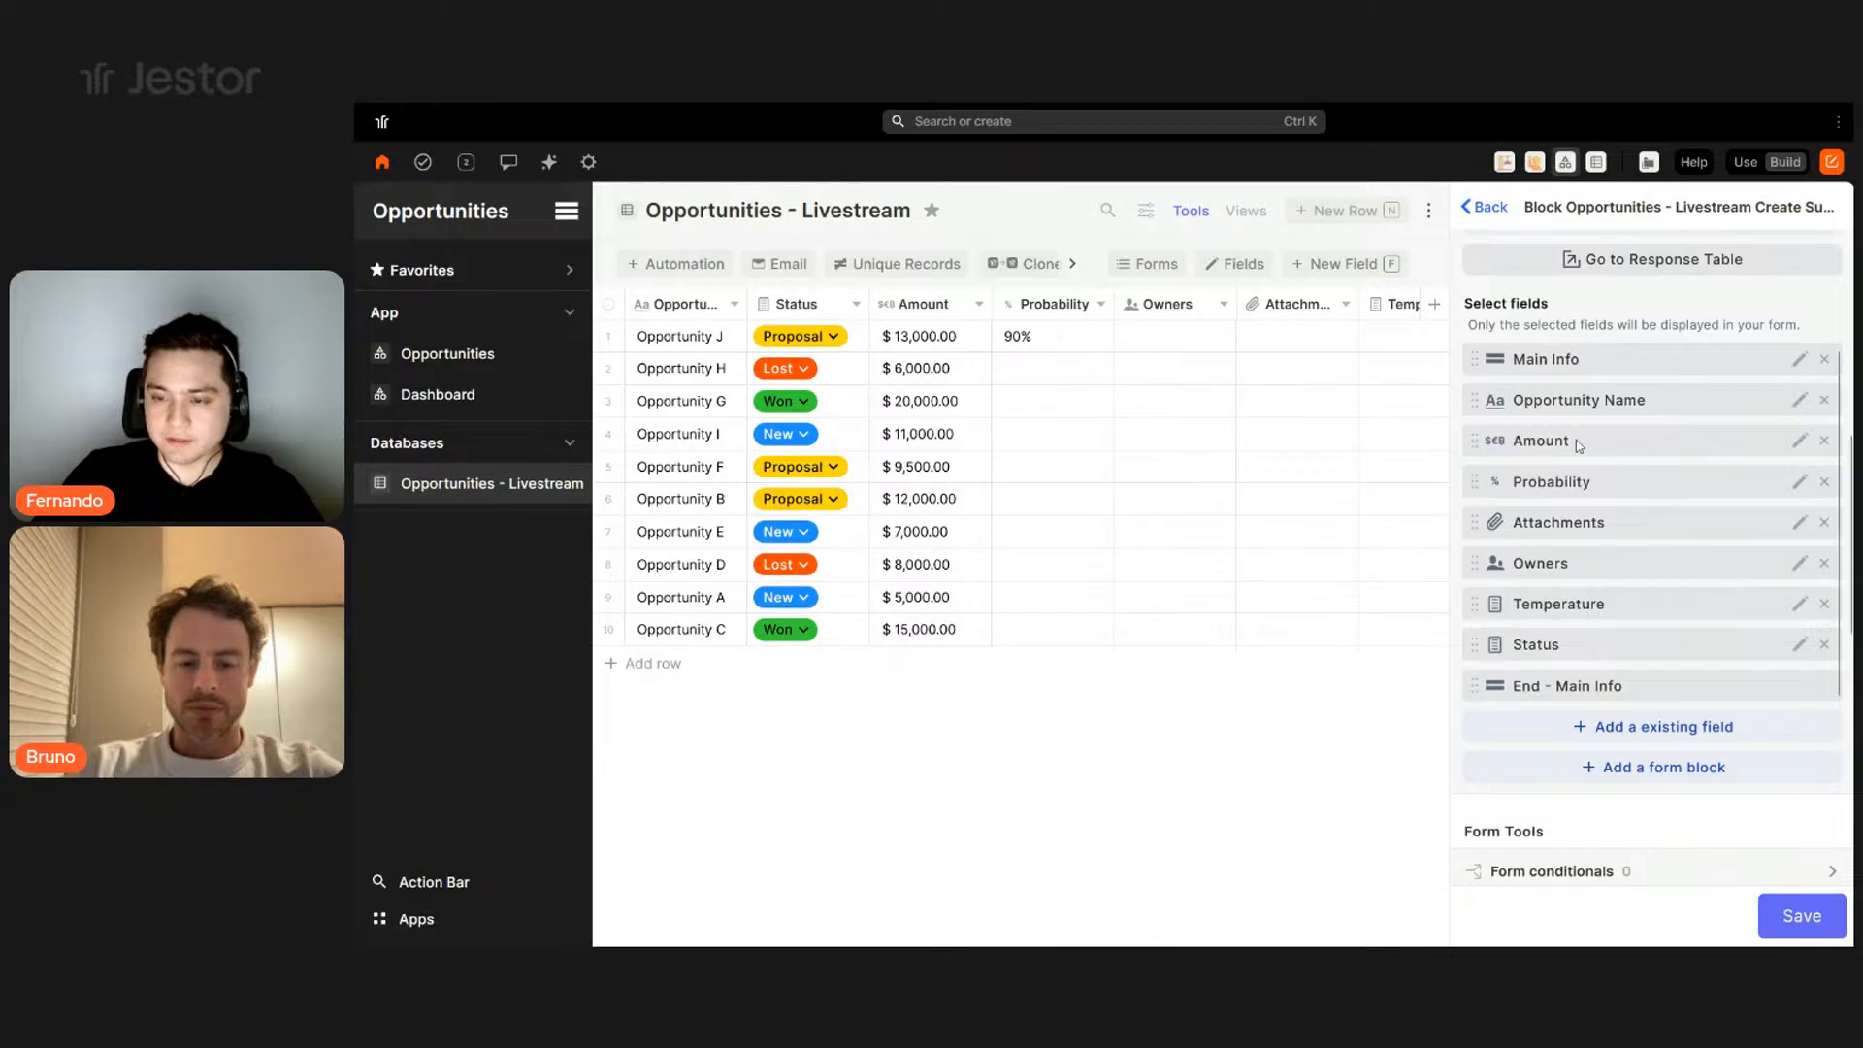
- Wrap Amount and Probability in an Inline block and save the form layout
{"action": "left_click", "coordinate": [1683, 776]}
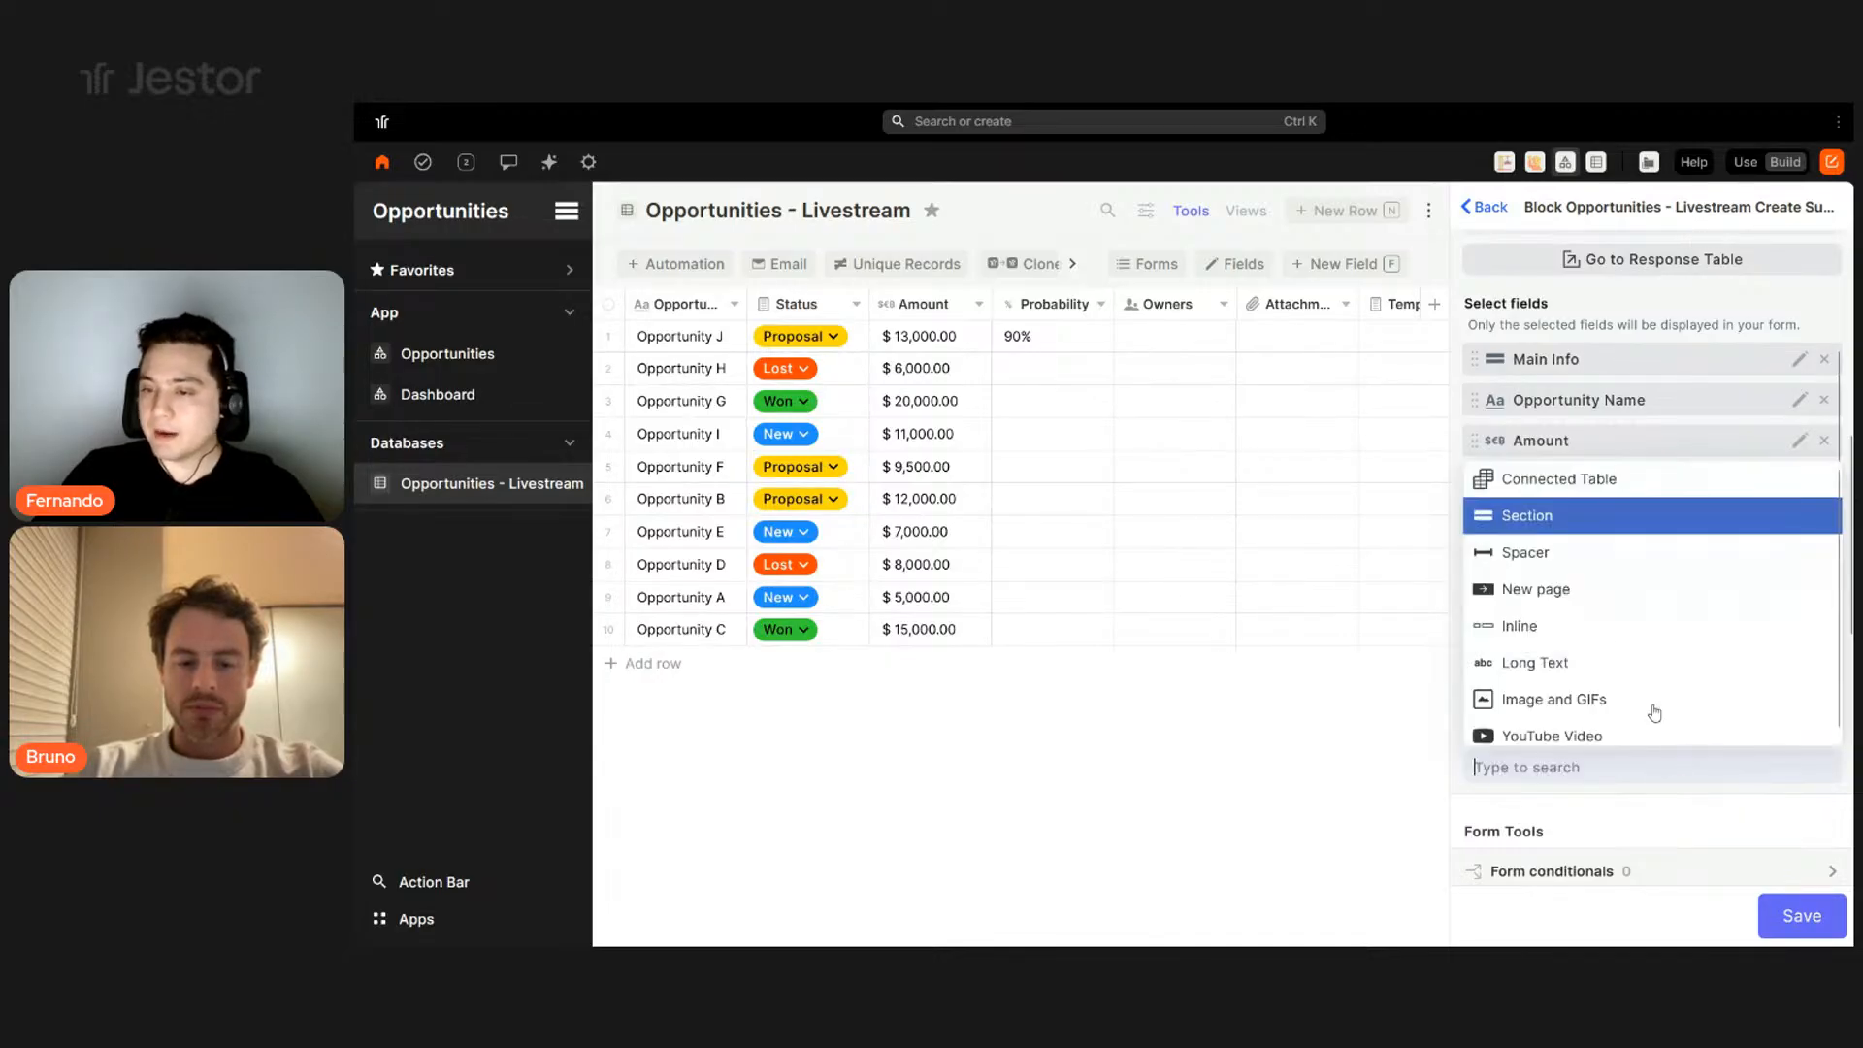
{"action": "left_click", "coordinate": [1520, 626]}
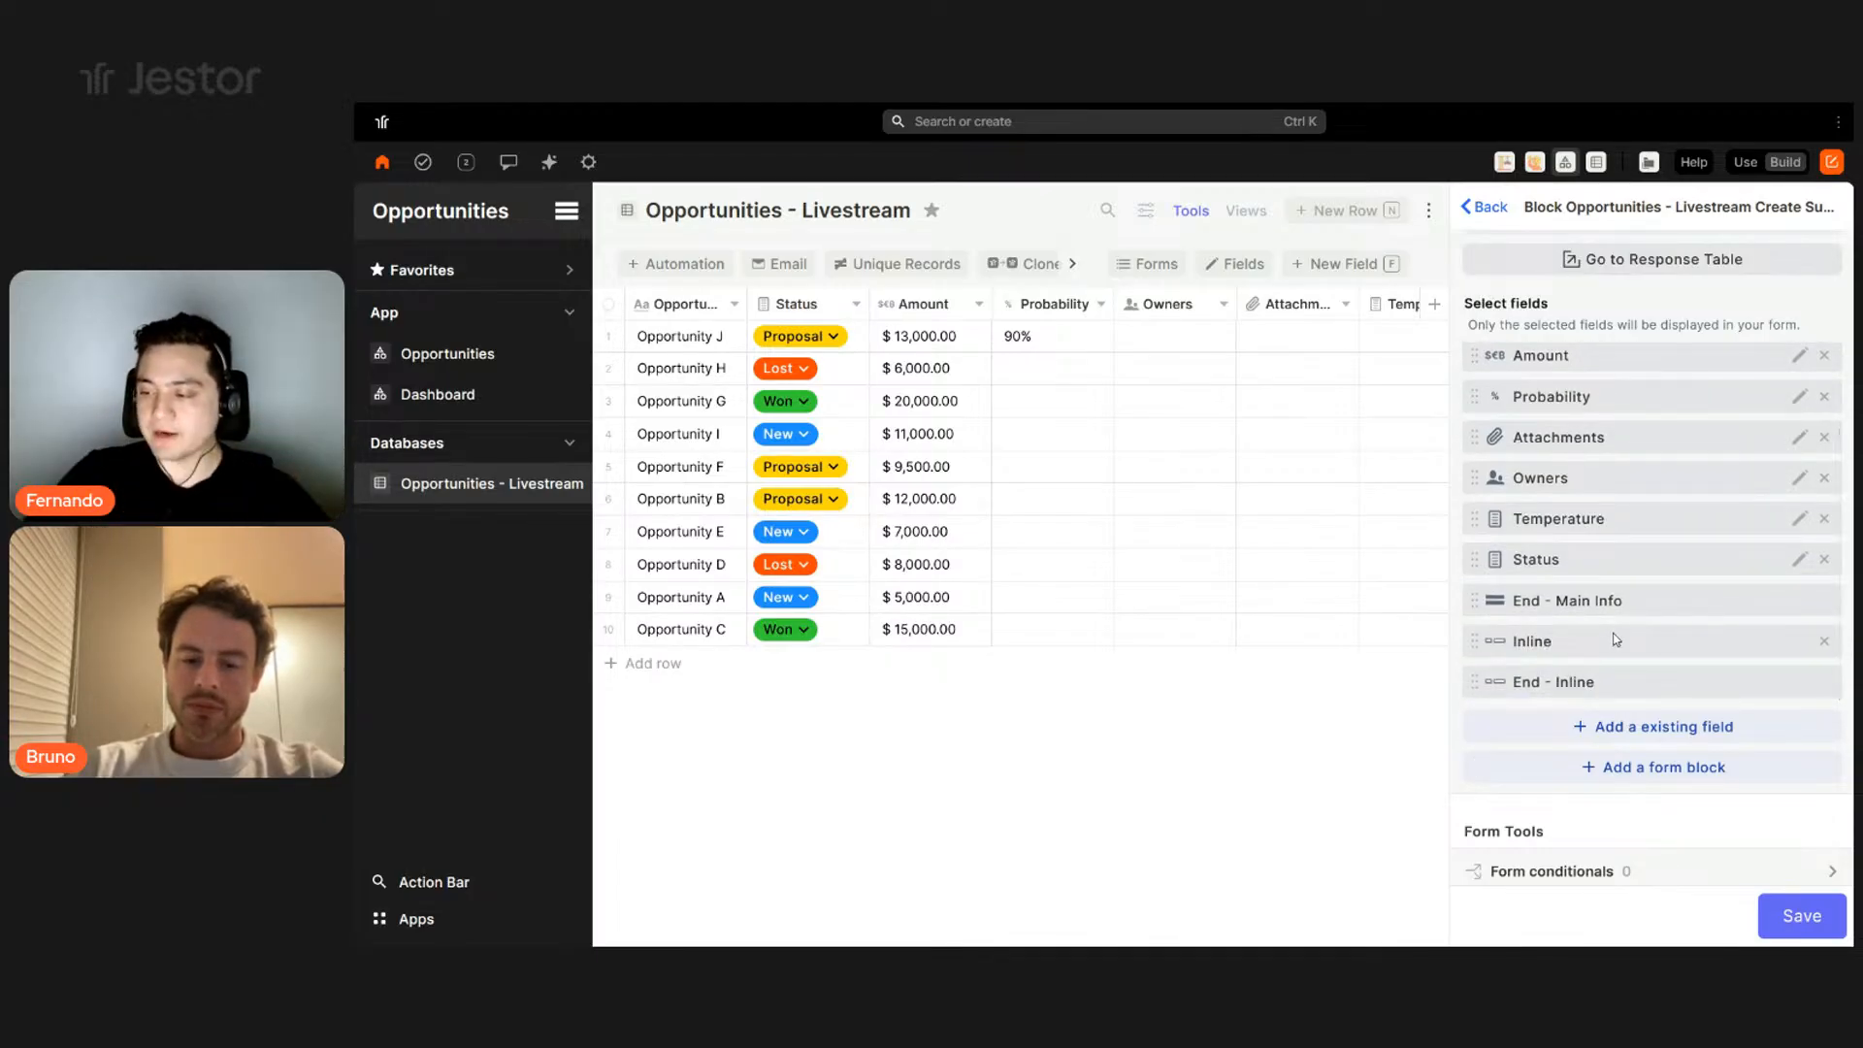
{"action": "left_click_drag", "start_coordinate": [1577, 566], "coordinate": [1591, 408]}
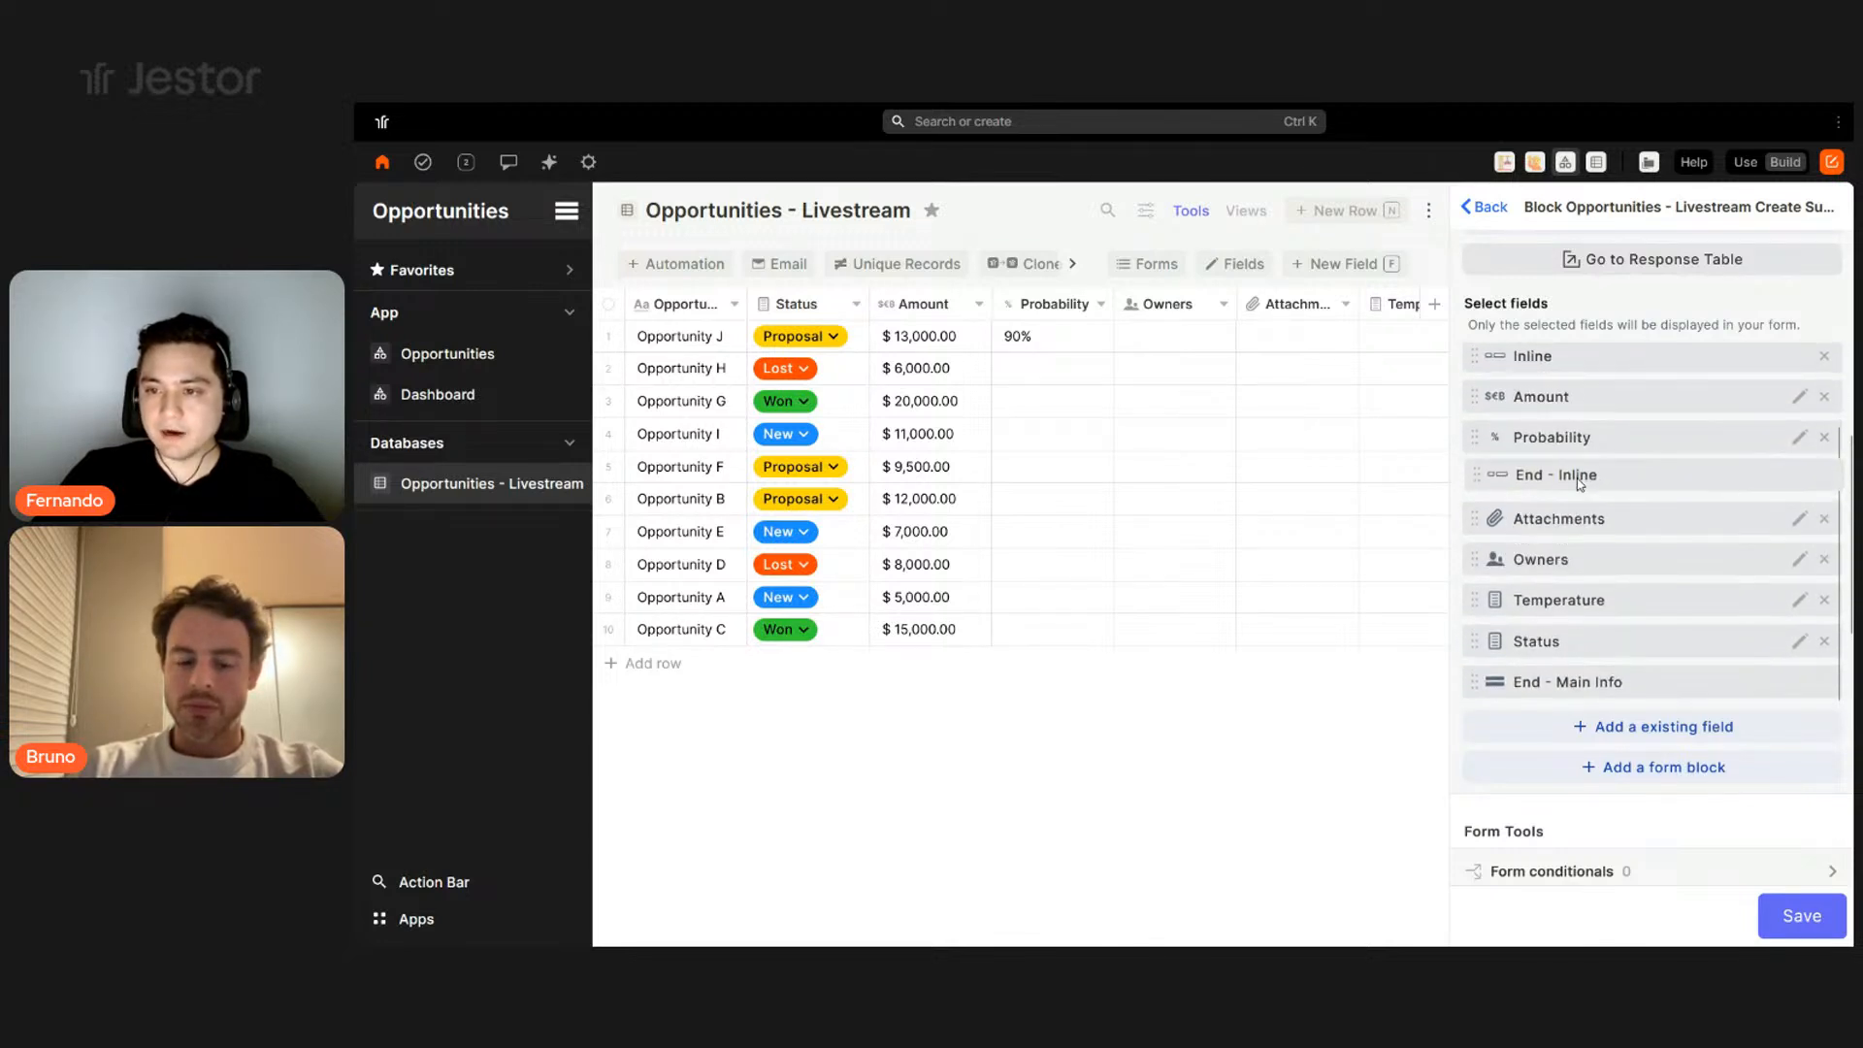
{"action": "scroll", "coordinate": [1653, 571], "scroll_direction": "down", "scroll_amount": 6}
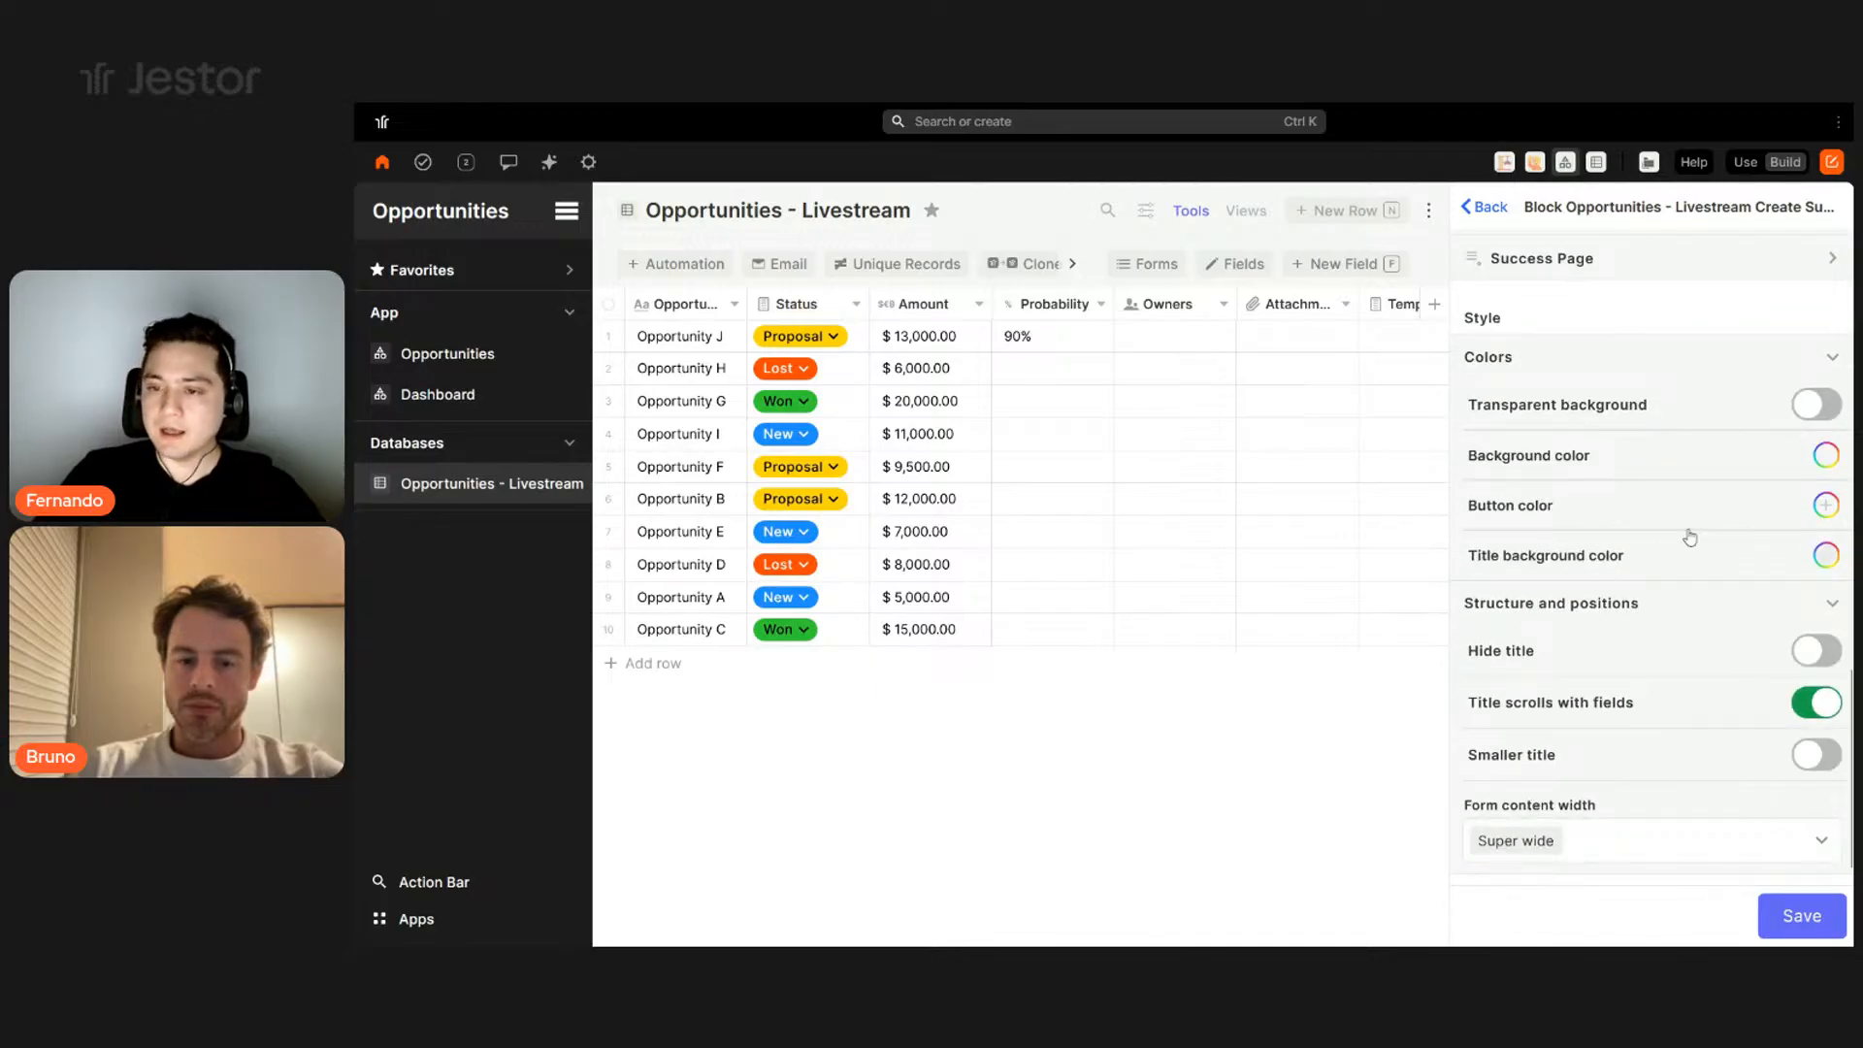
{"action": "left_click", "coordinate": [1772, 914]}
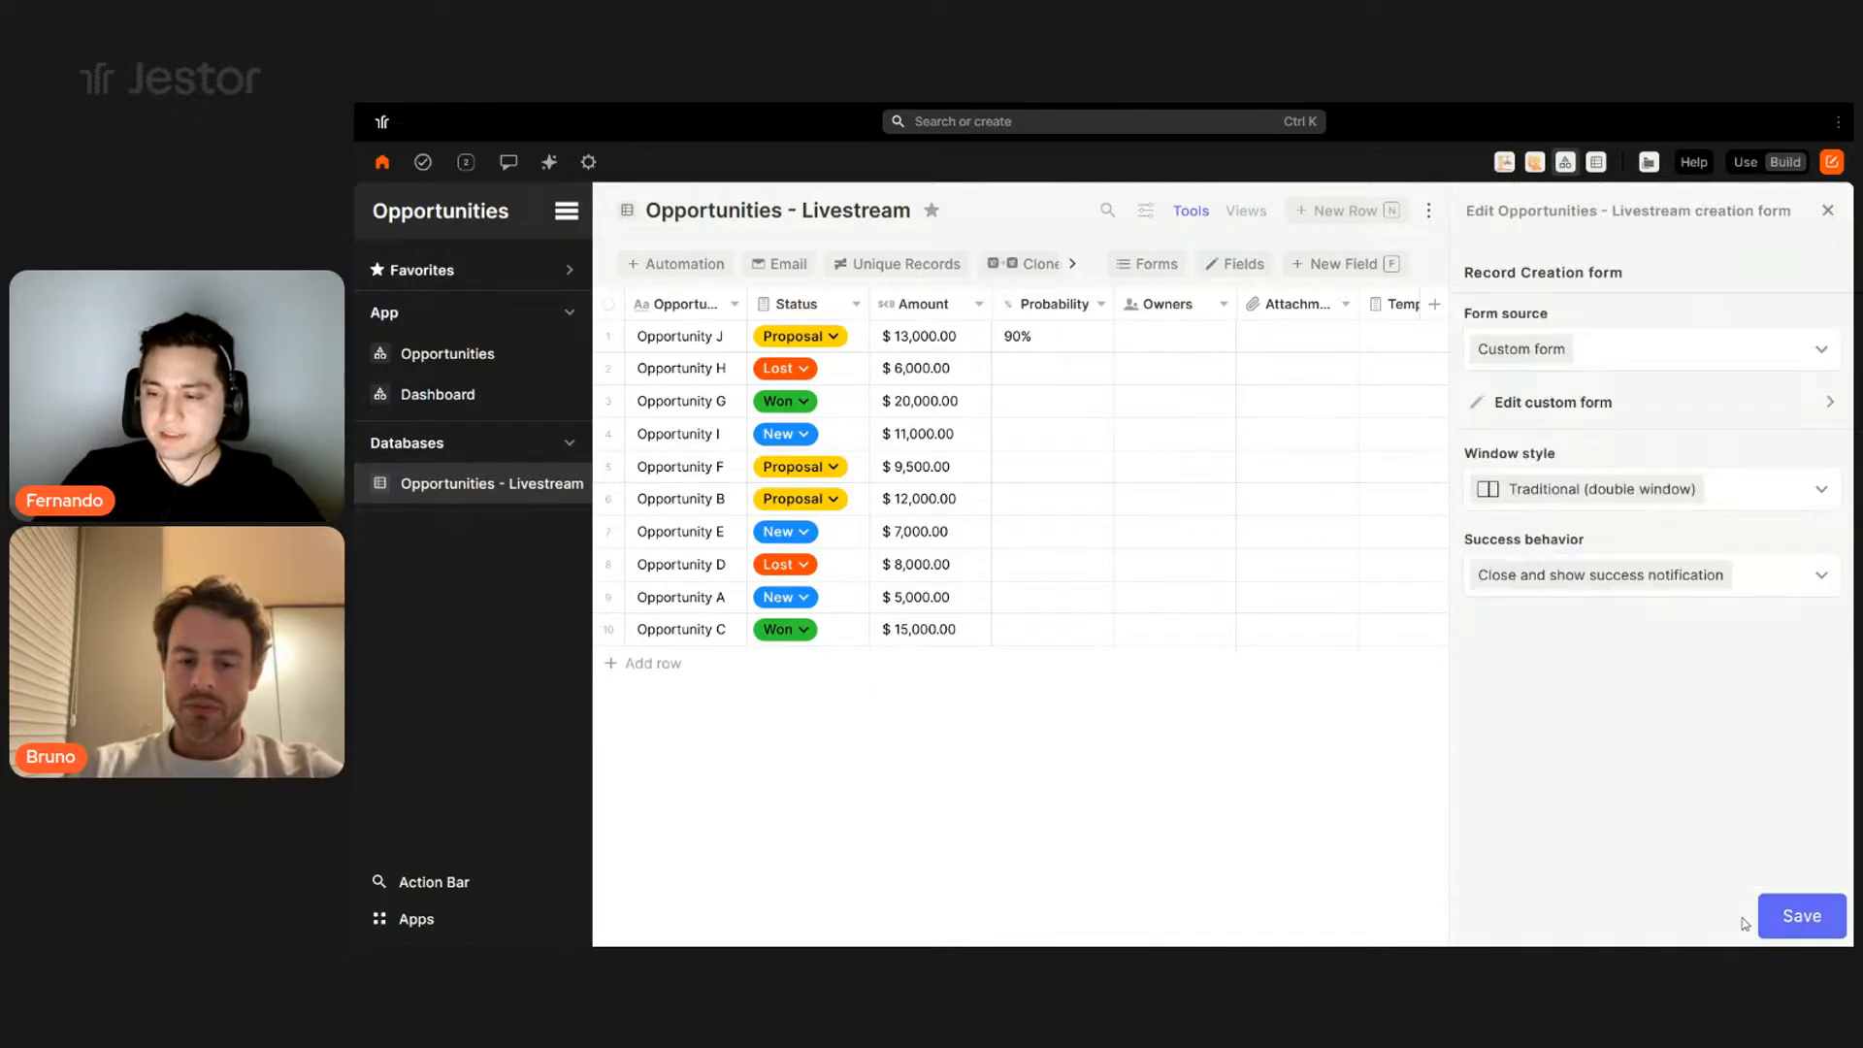
- Save the creation form settings and try out the fields of a new Opportunity form
{"action": "left_click", "coordinate": [1791, 918]}
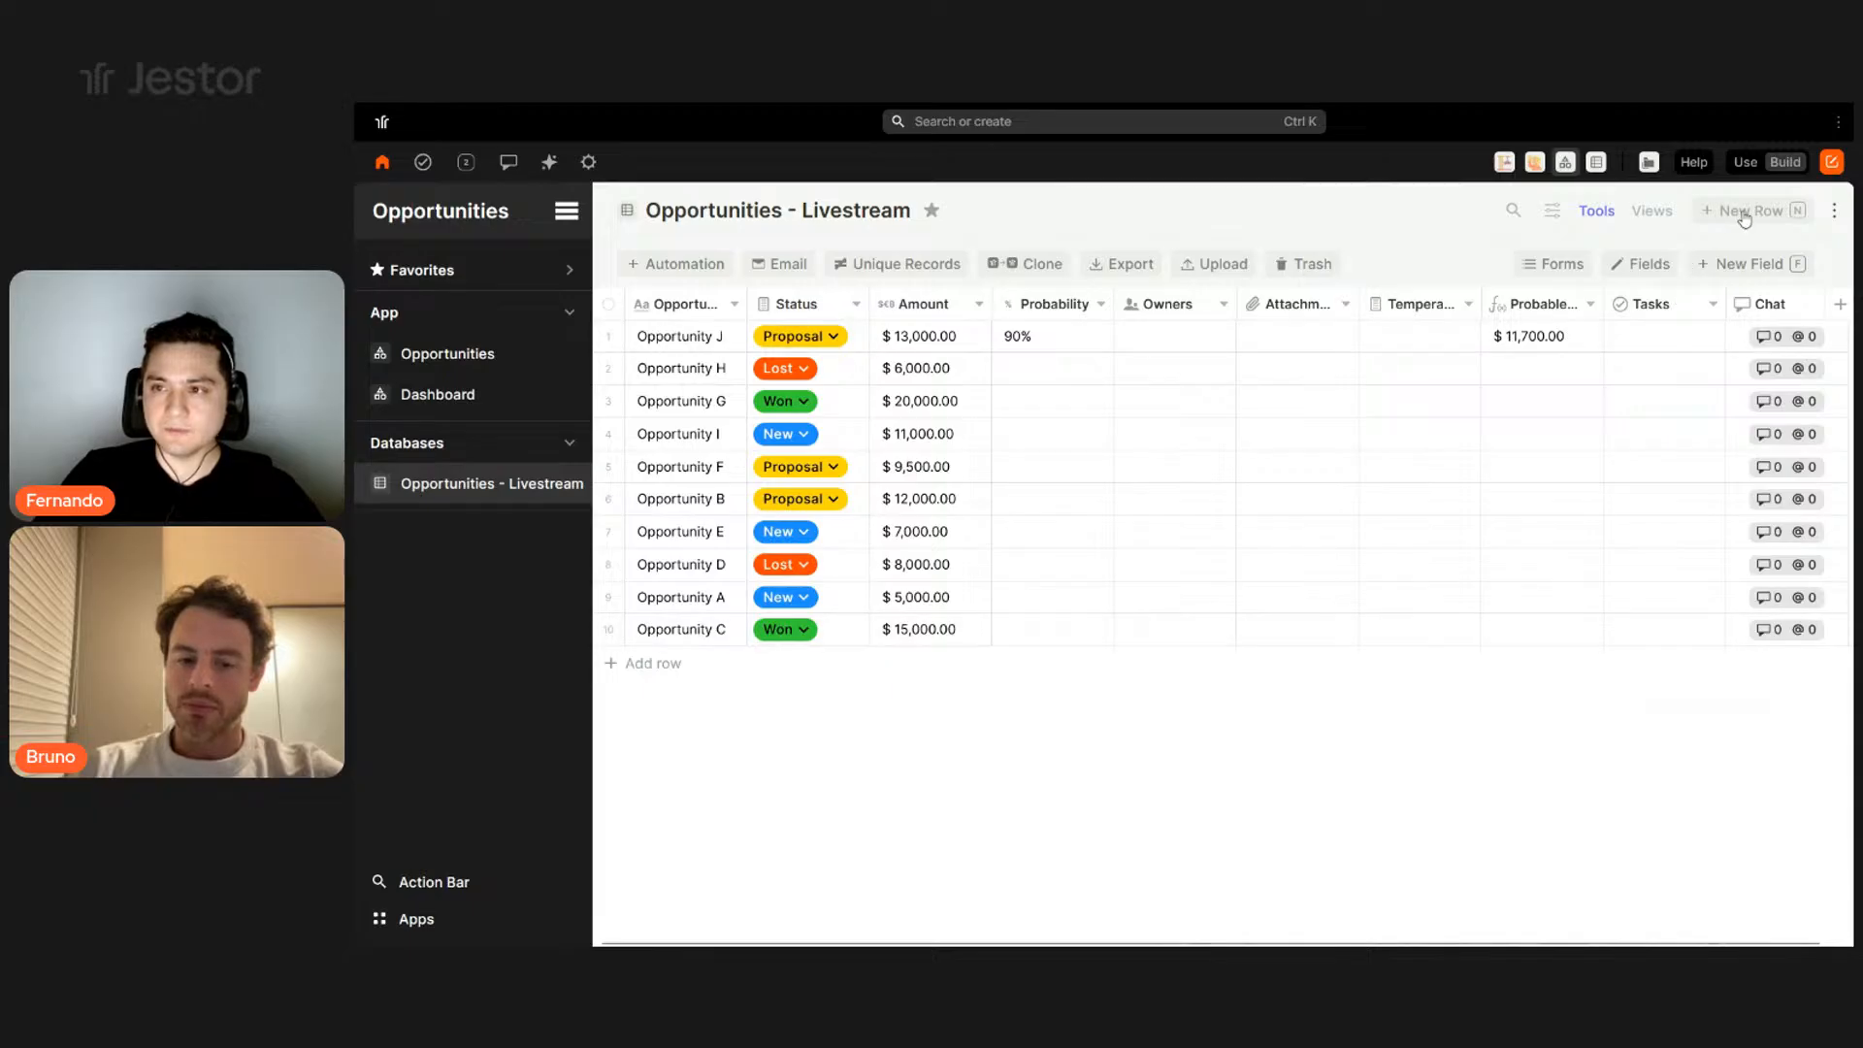
{"action": "key", "text": "n"}
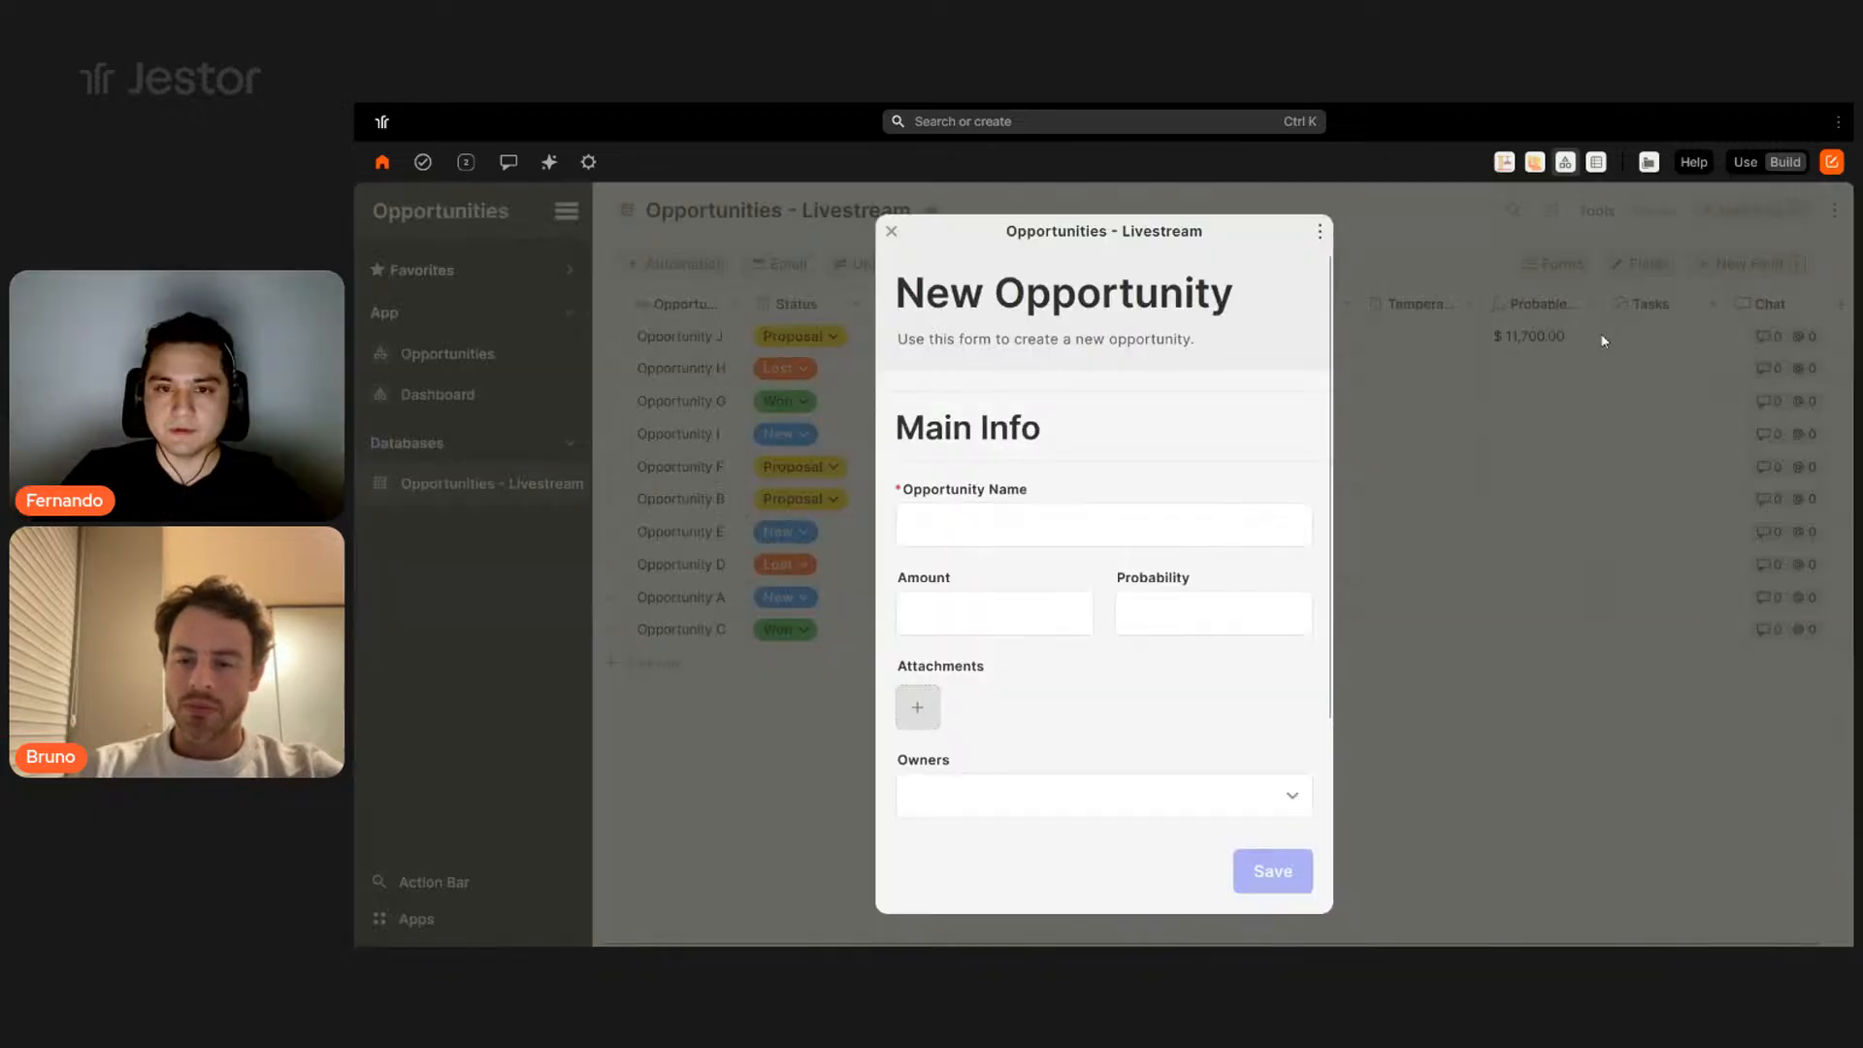
{"action": "scroll", "coordinate": [1082, 427], "scroll_direction": "down", "scroll_amount": 2}
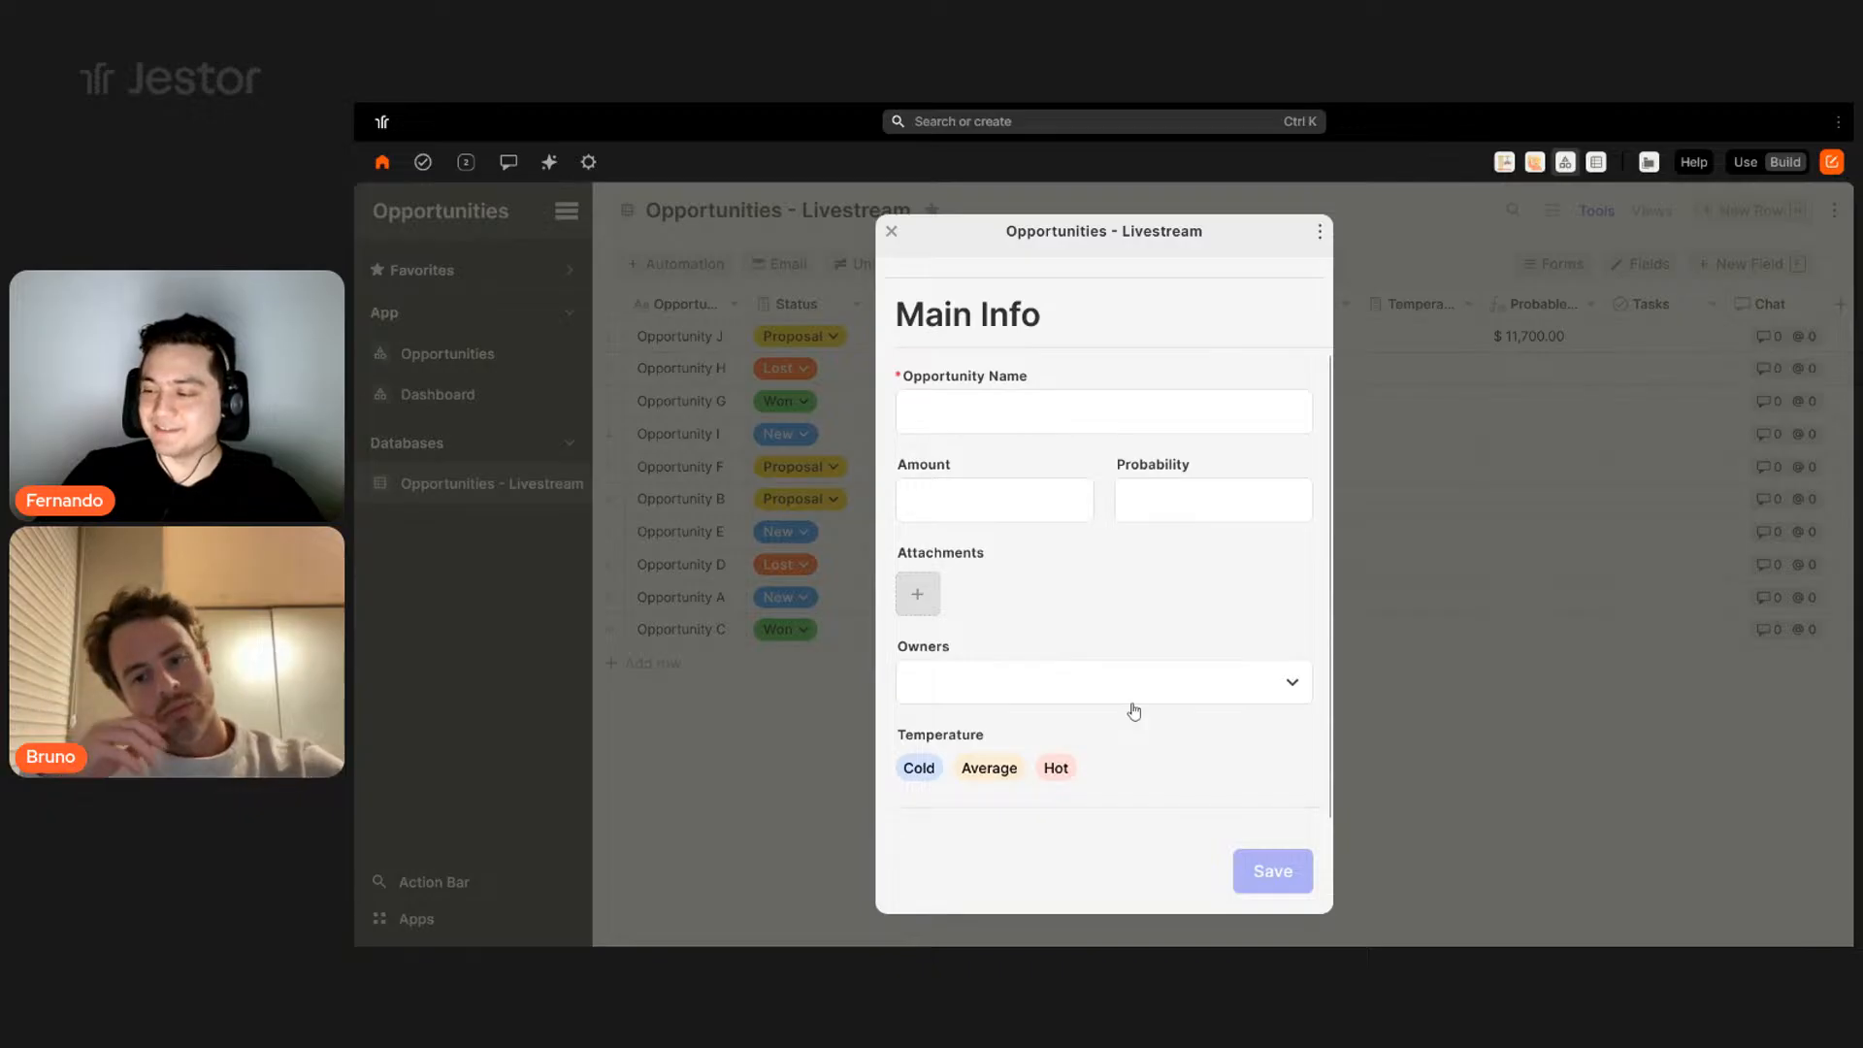
{"action": "scroll", "coordinate": [1126, 501], "scroll_direction": "up", "scroll_amount": 2}
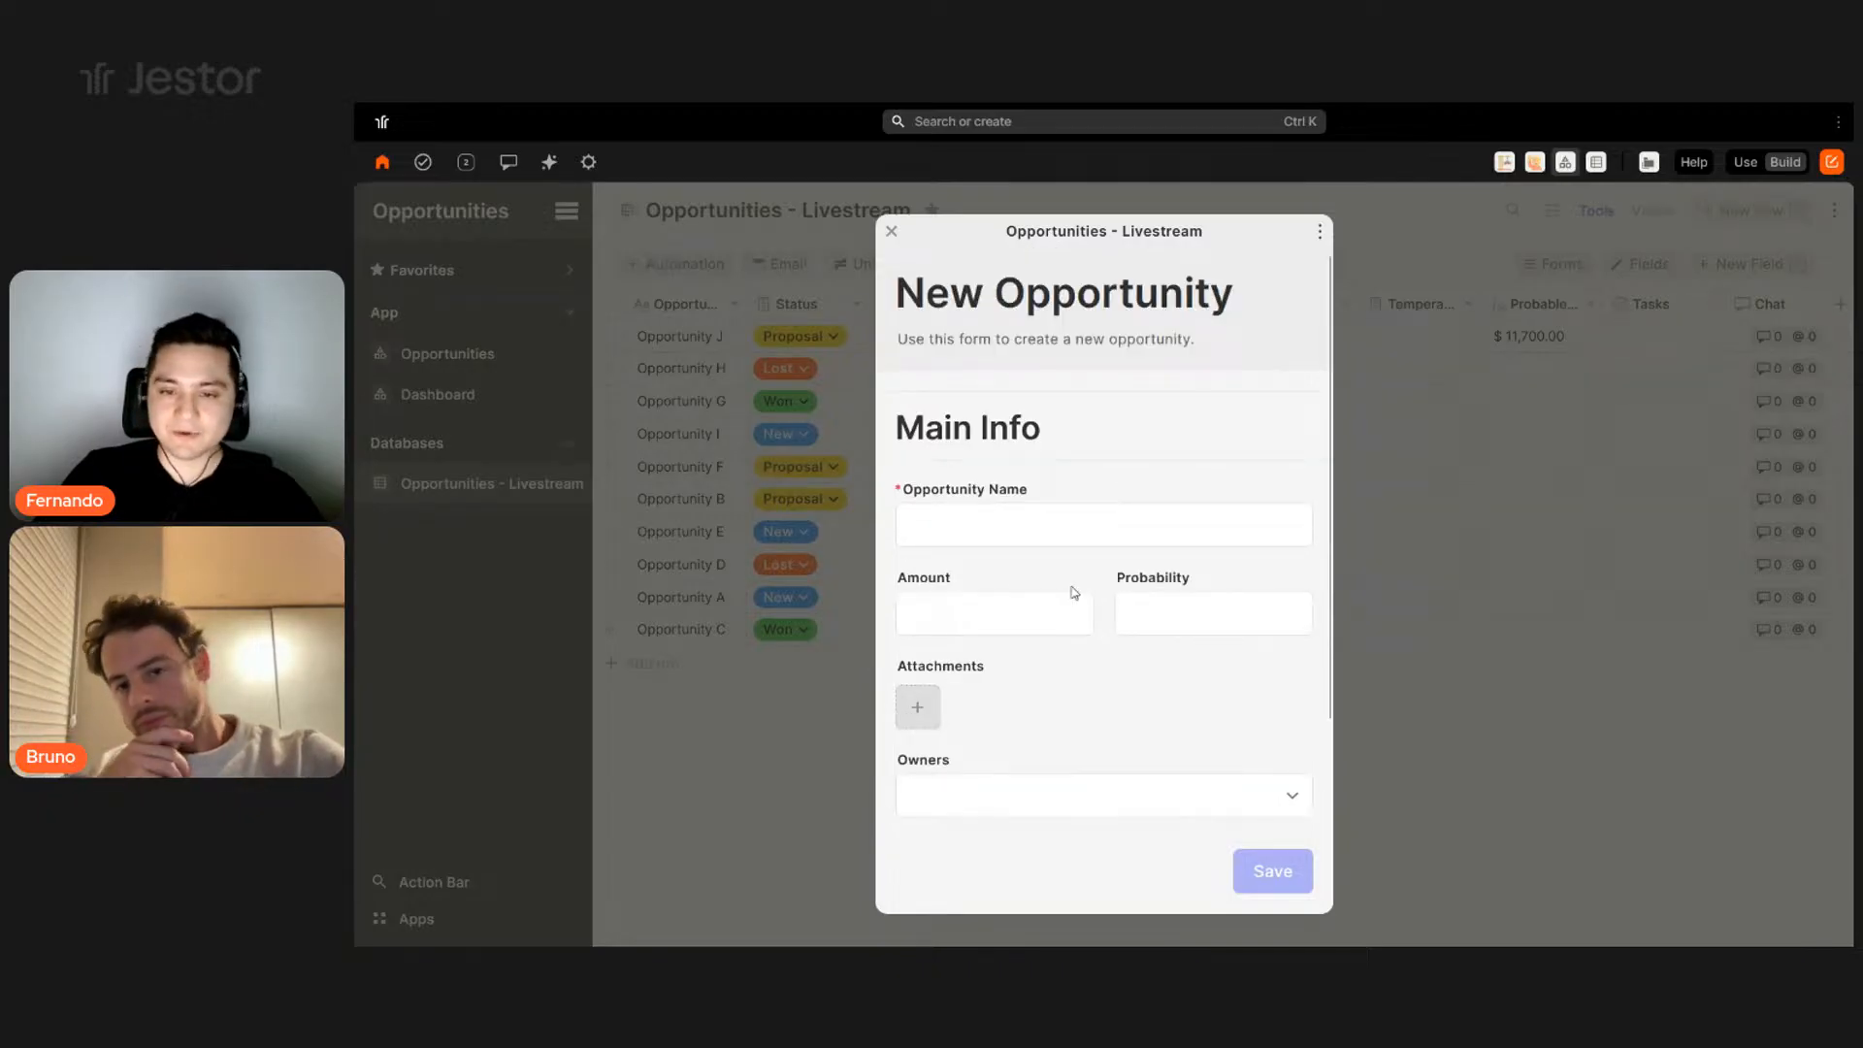
{"action": "left_click", "coordinate": [949, 525]}
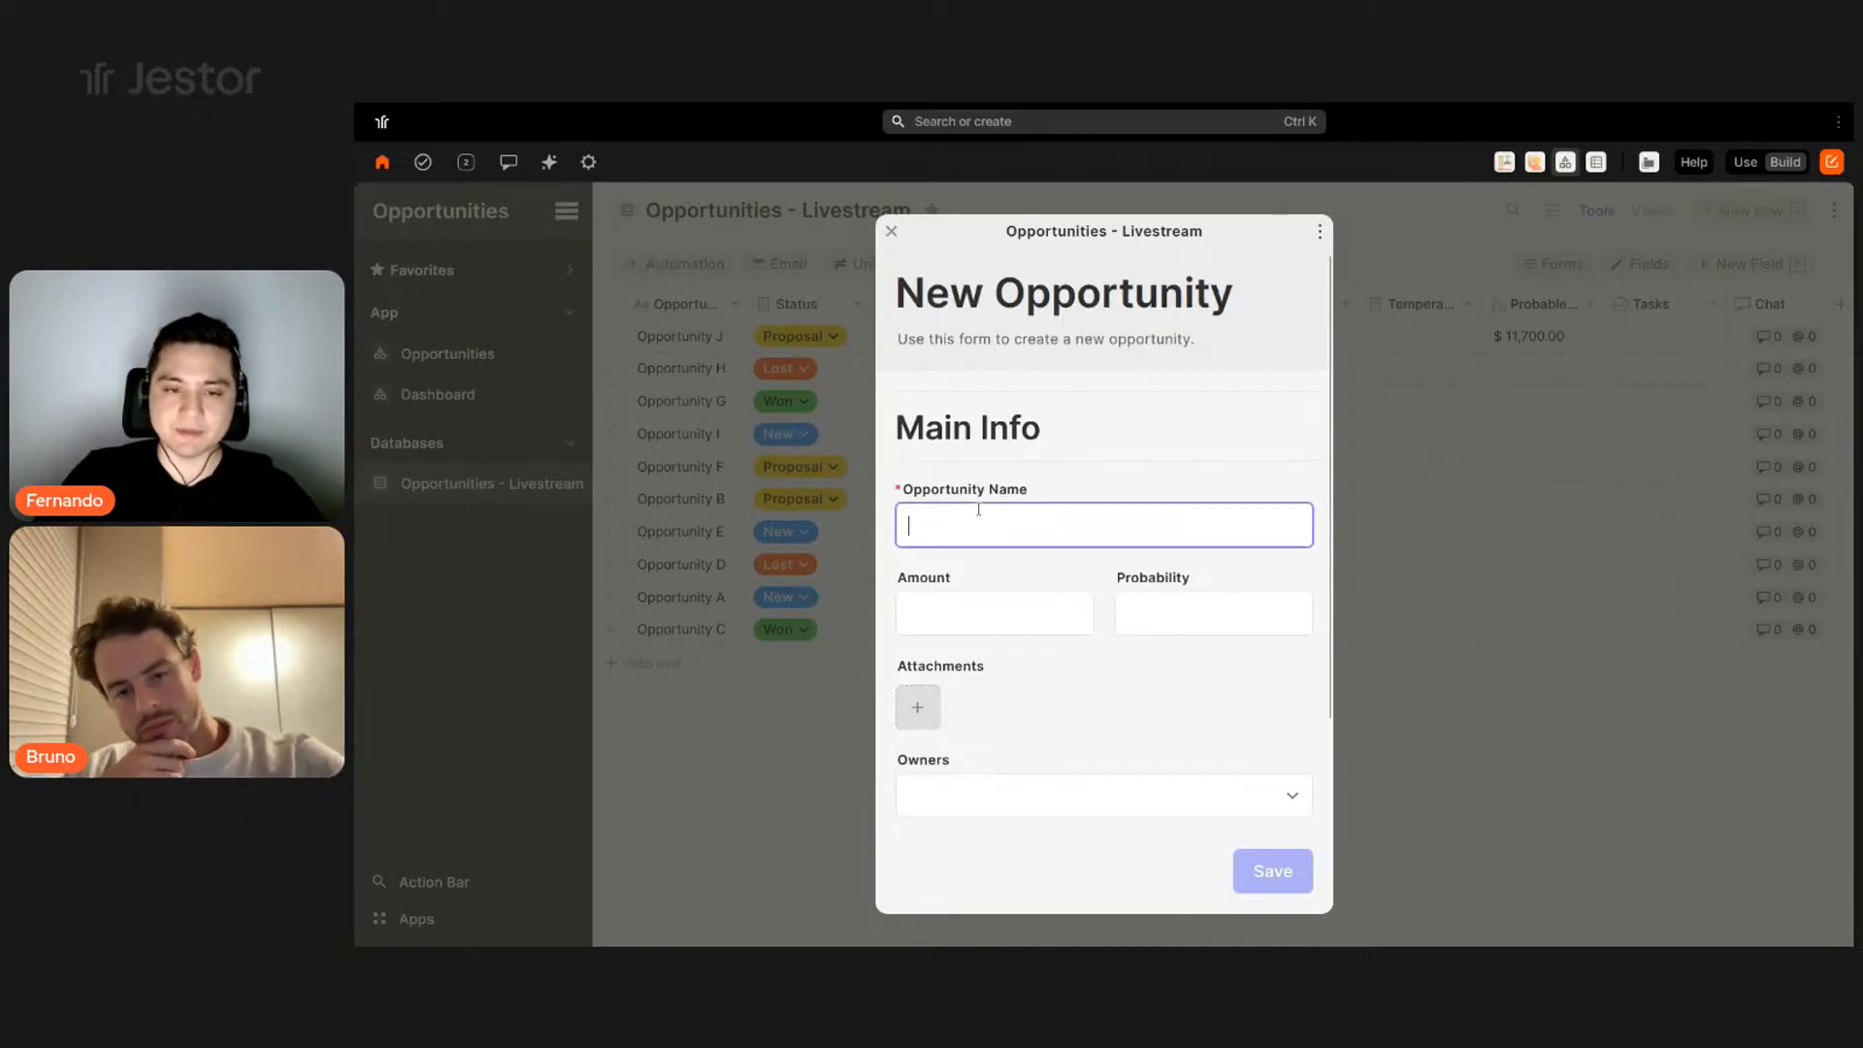
{"action": "scroll", "coordinate": [1243, 501], "scroll_direction": "down", "scroll_amount": 2}
{"action": "scroll", "coordinate": [1044, 657], "scroll_direction": "up", "scroll_amount": 2}
{"action": "left_click_drag", "start_coordinate": [938, 287], "coordinate": [1232, 291]}
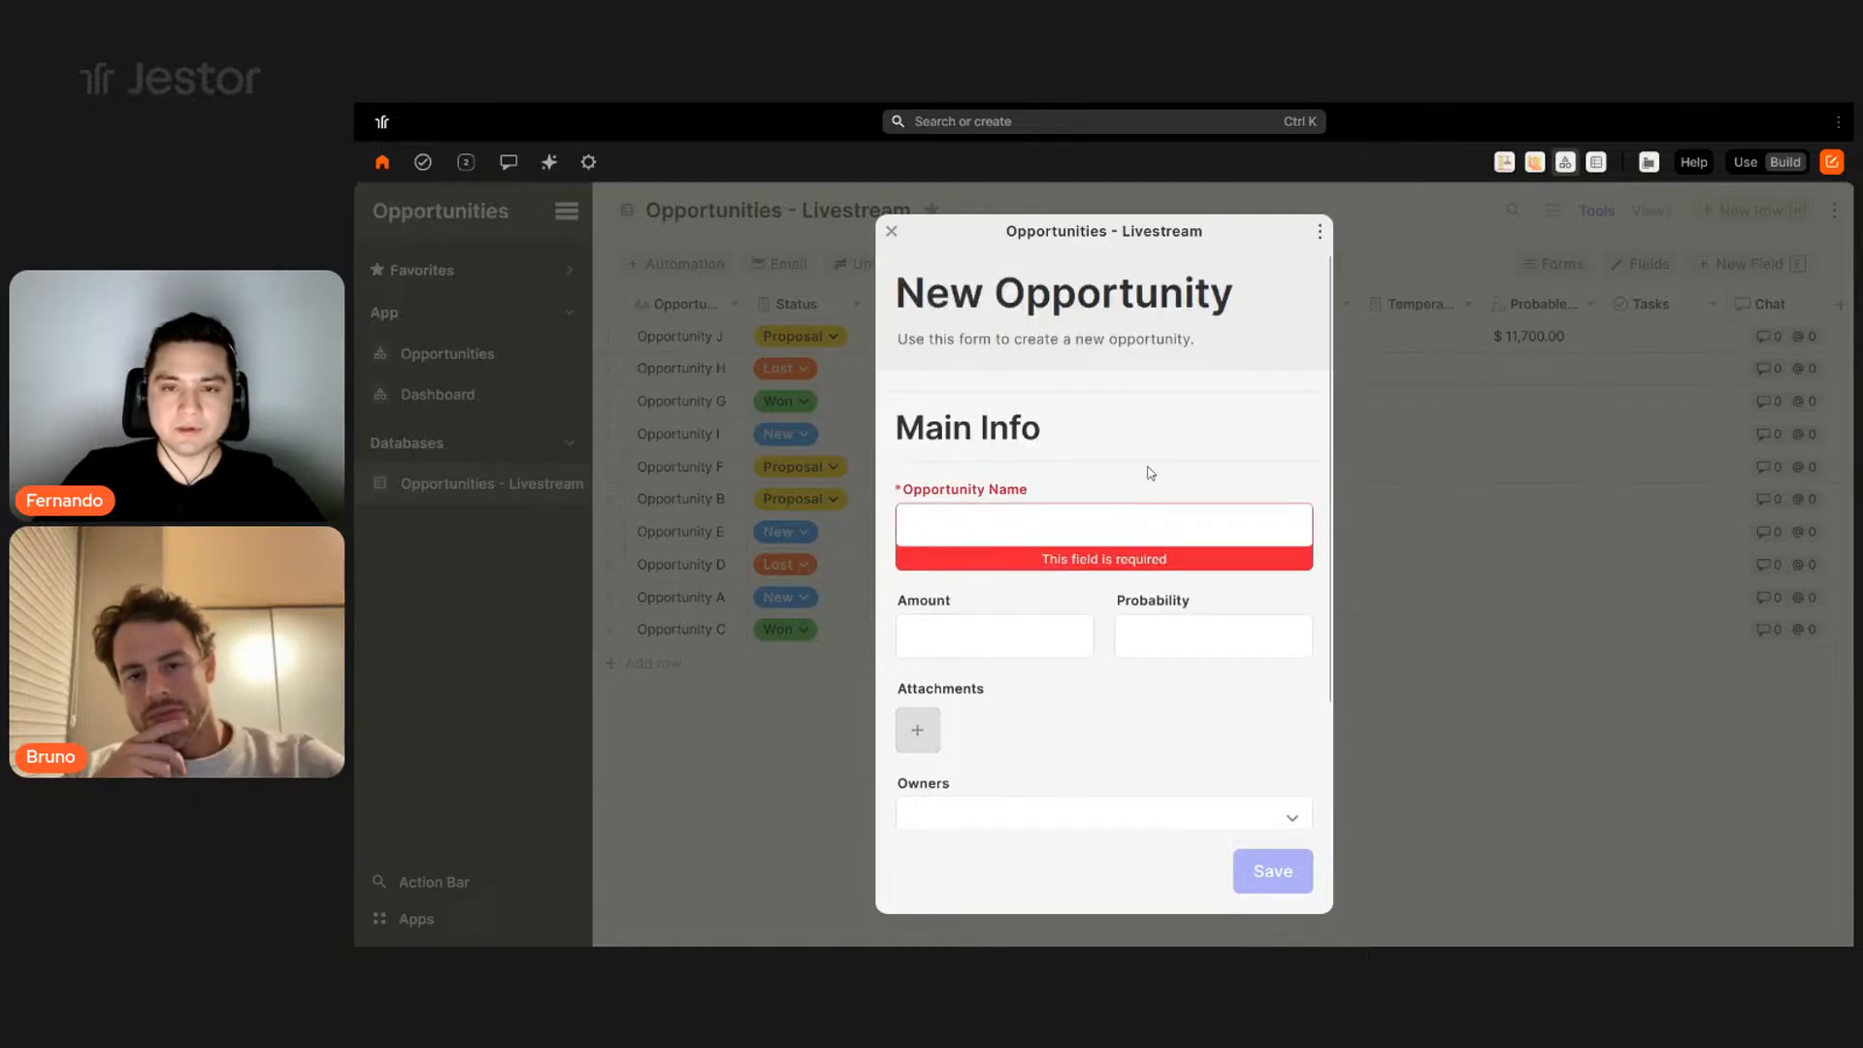
{"action": "scroll", "coordinate": [1066, 595], "scroll_direction": "down", "scroll_amount": 2}
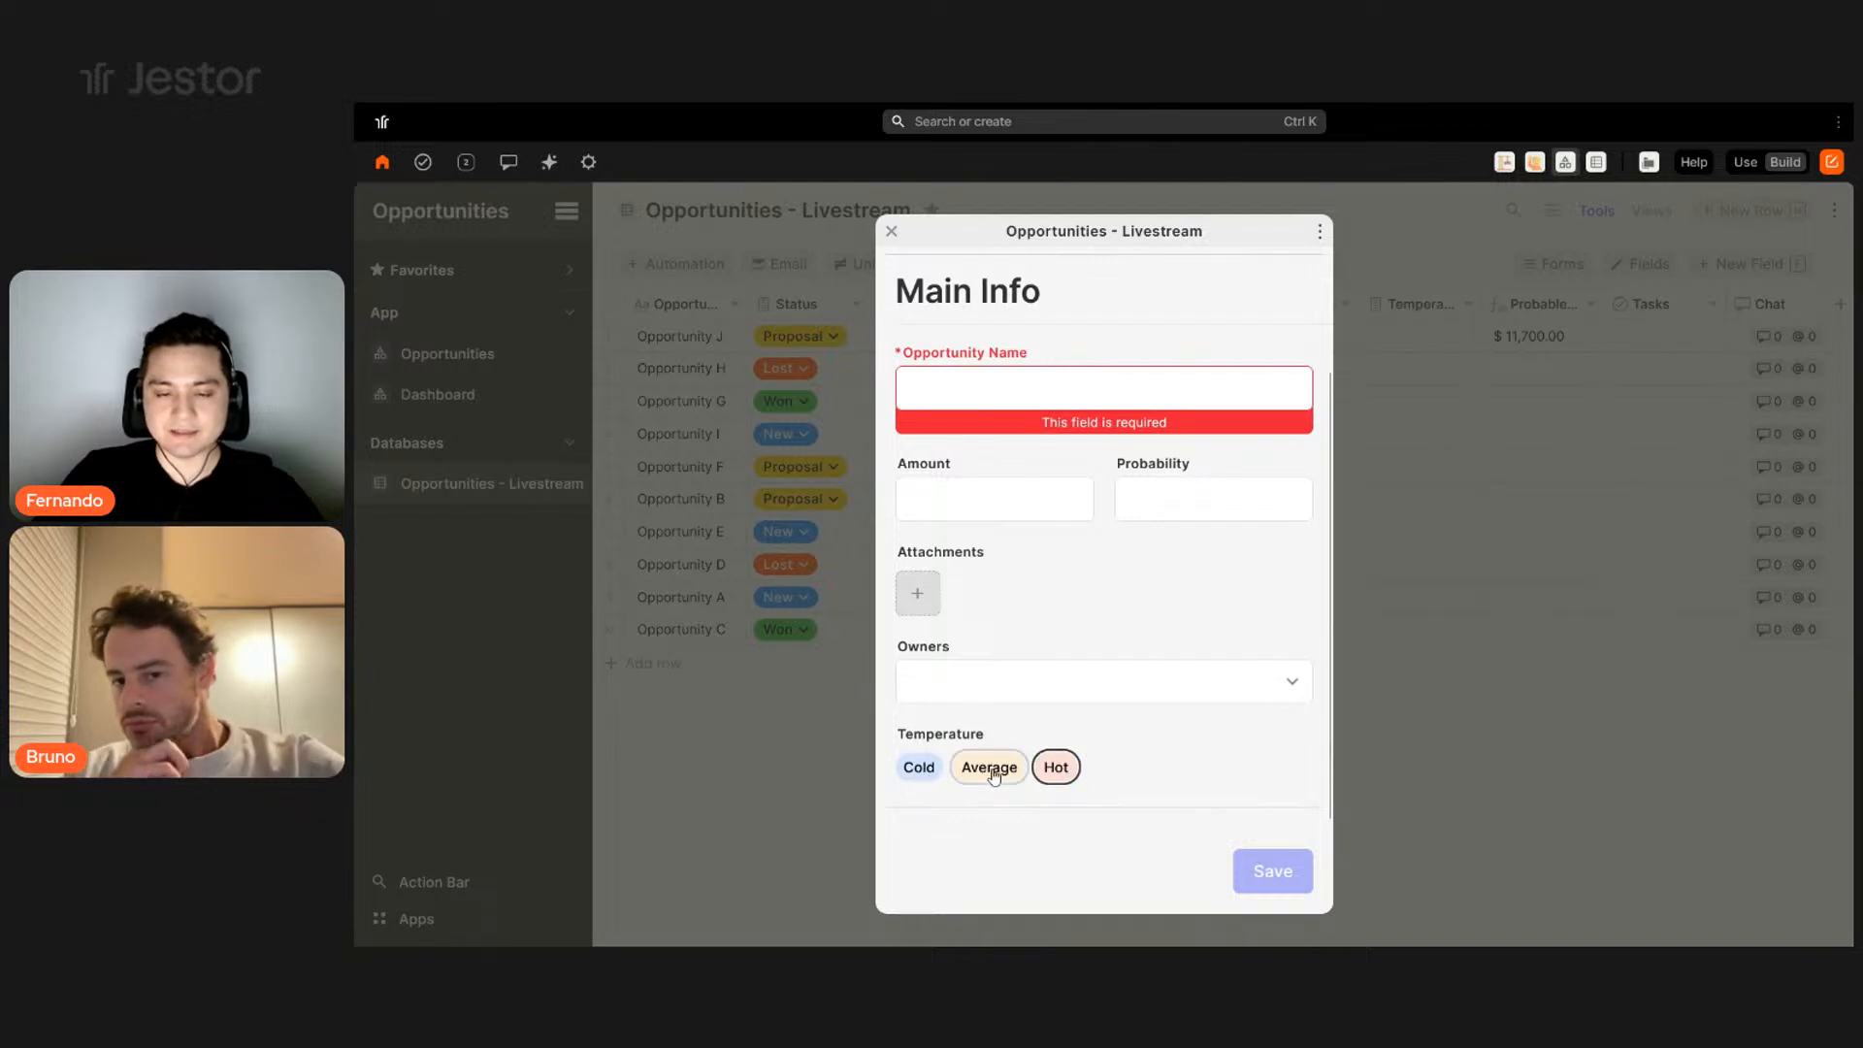
- Set the trial record's Temperature to Hot, then close it and leave without saving
{"action": "left_click", "coordinate": [1075, 768]}
{"action": "left_click", "coordinate": [1492, 742]}
{"action": "left_click", "coordinate": [1091, 359]}
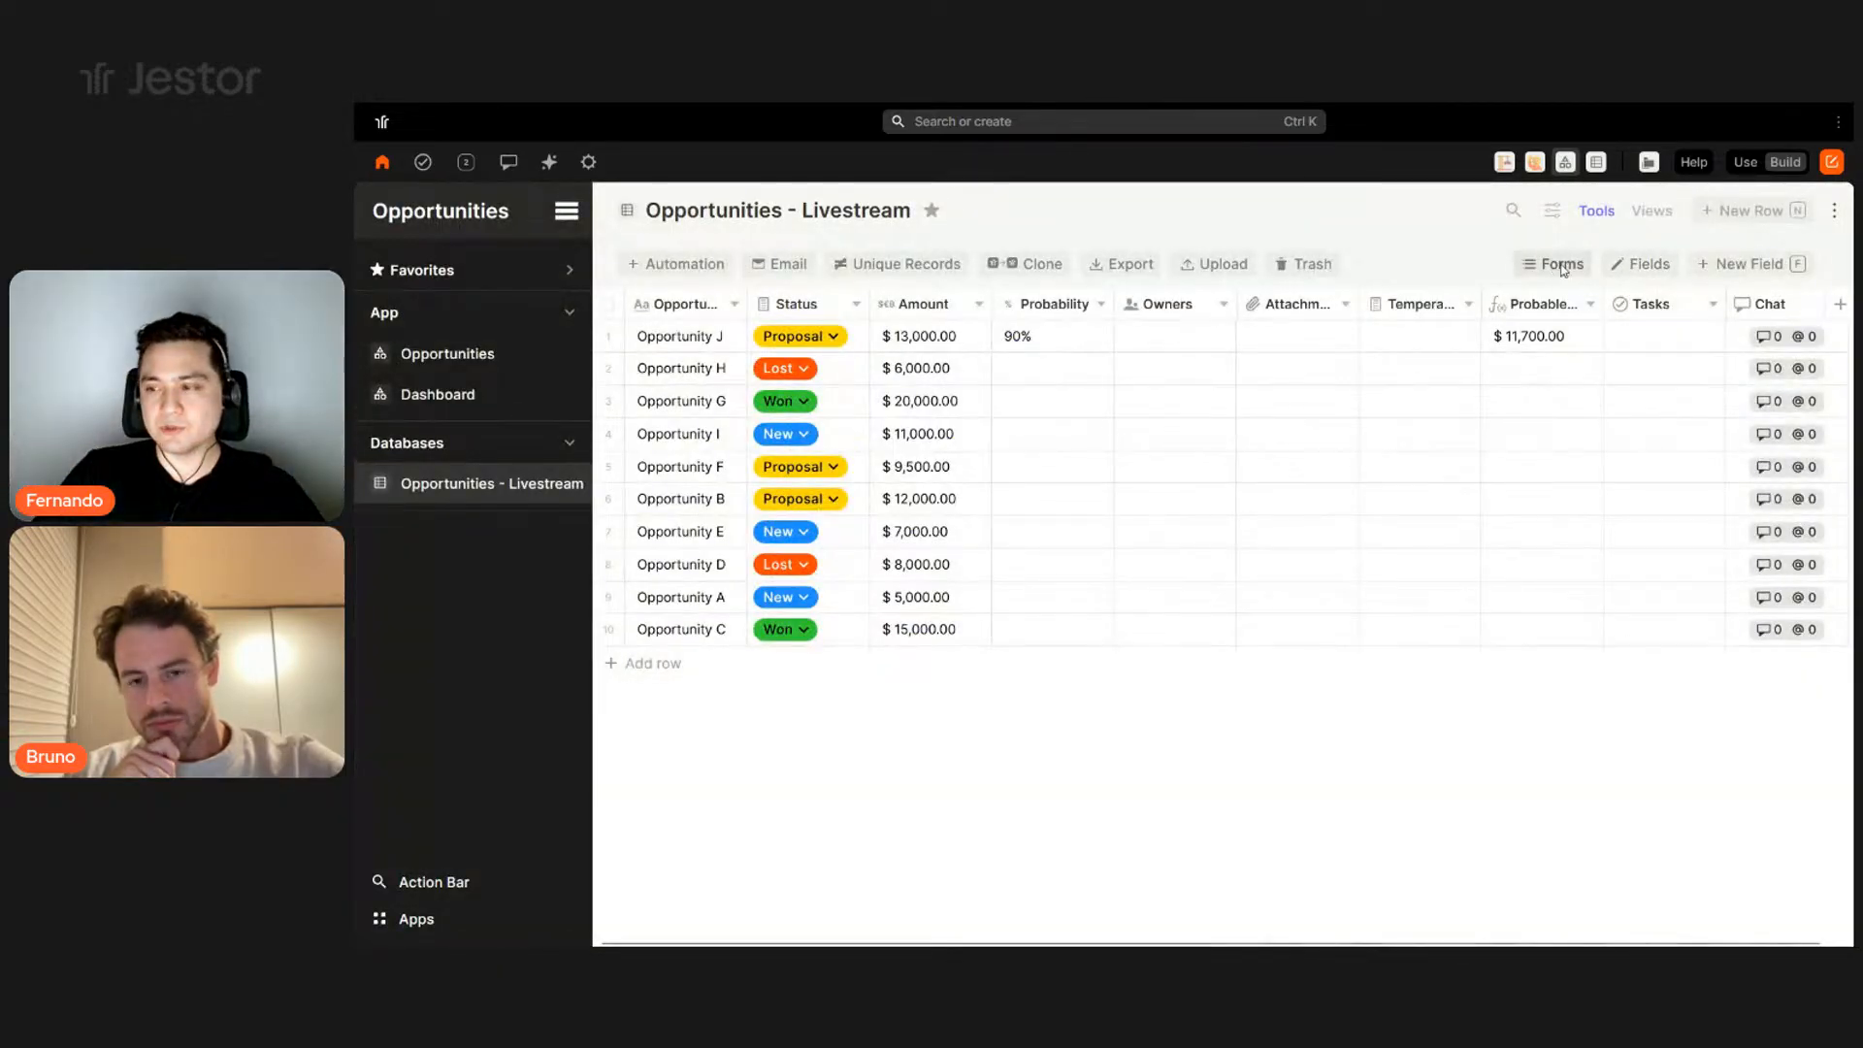
- In the creation form's custom editor, set the title background colour to navy #1d3557
{"action": "left_click", "coordinate": [1558, 265]}
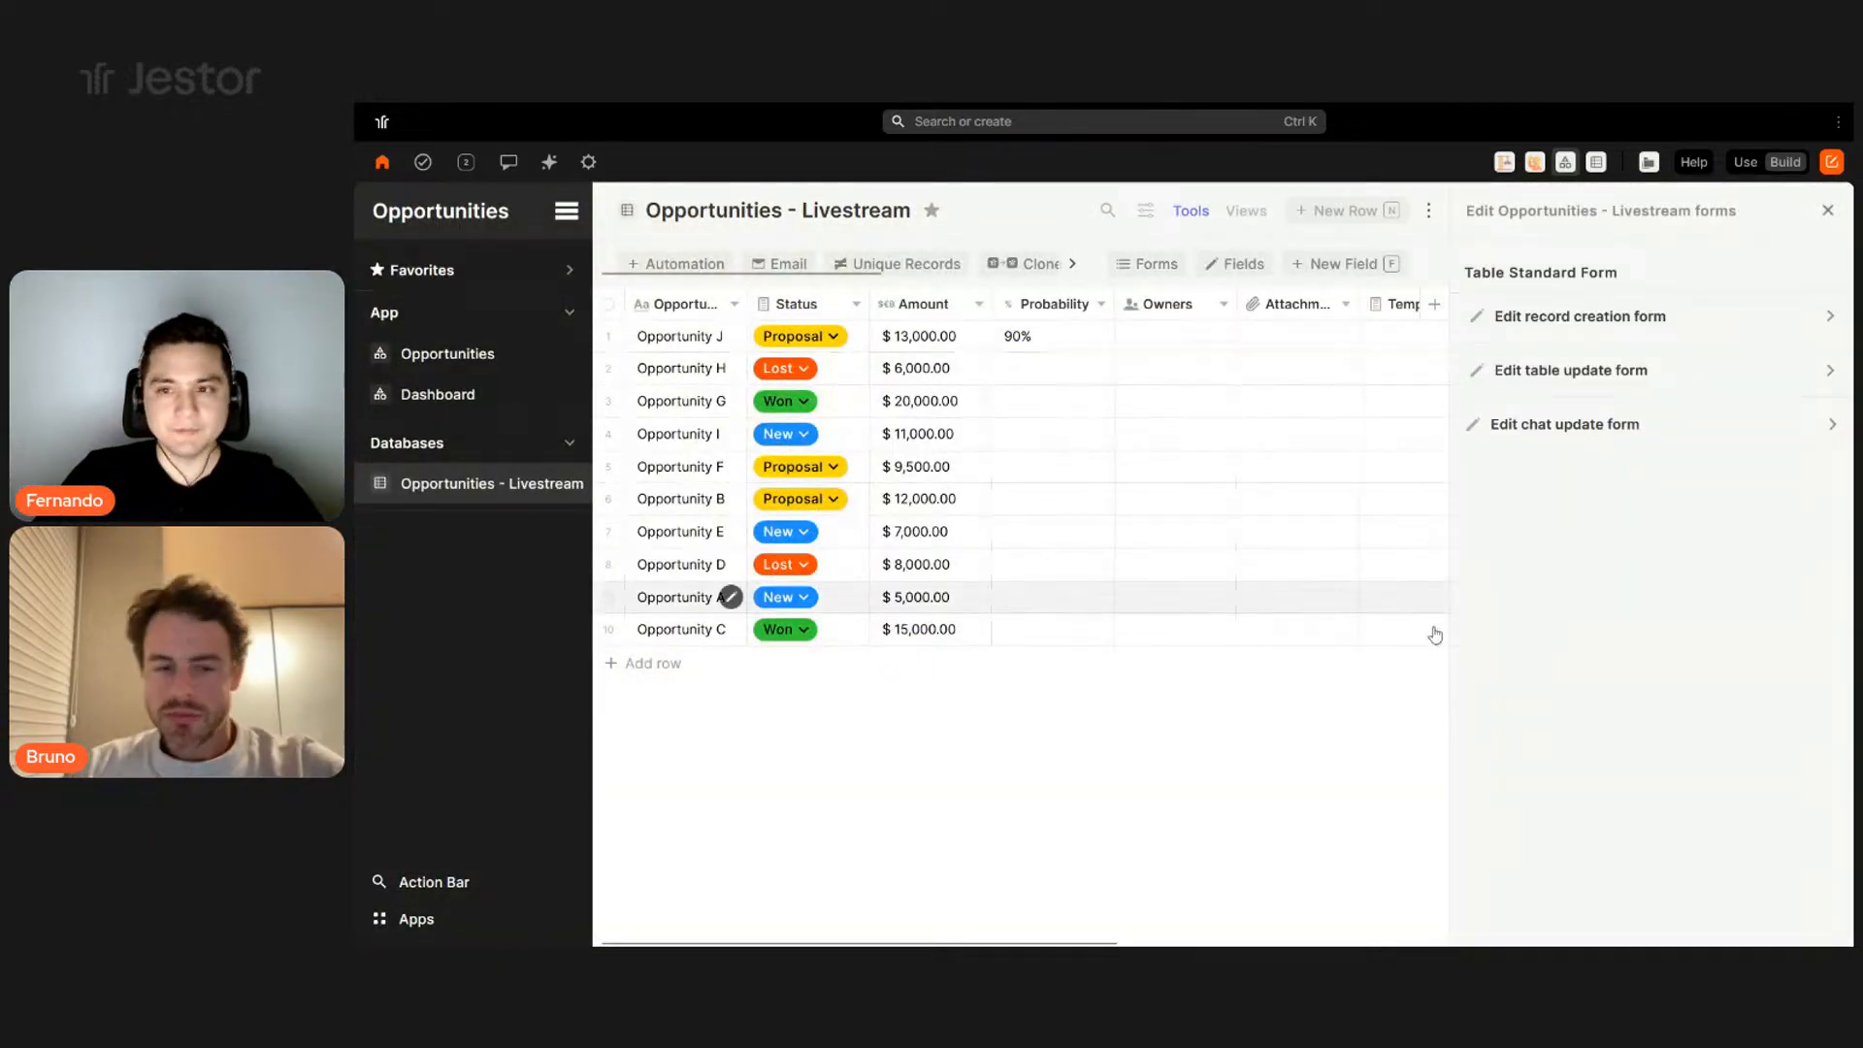
{"action": "left_click", "coordinate": [1591, 316]}
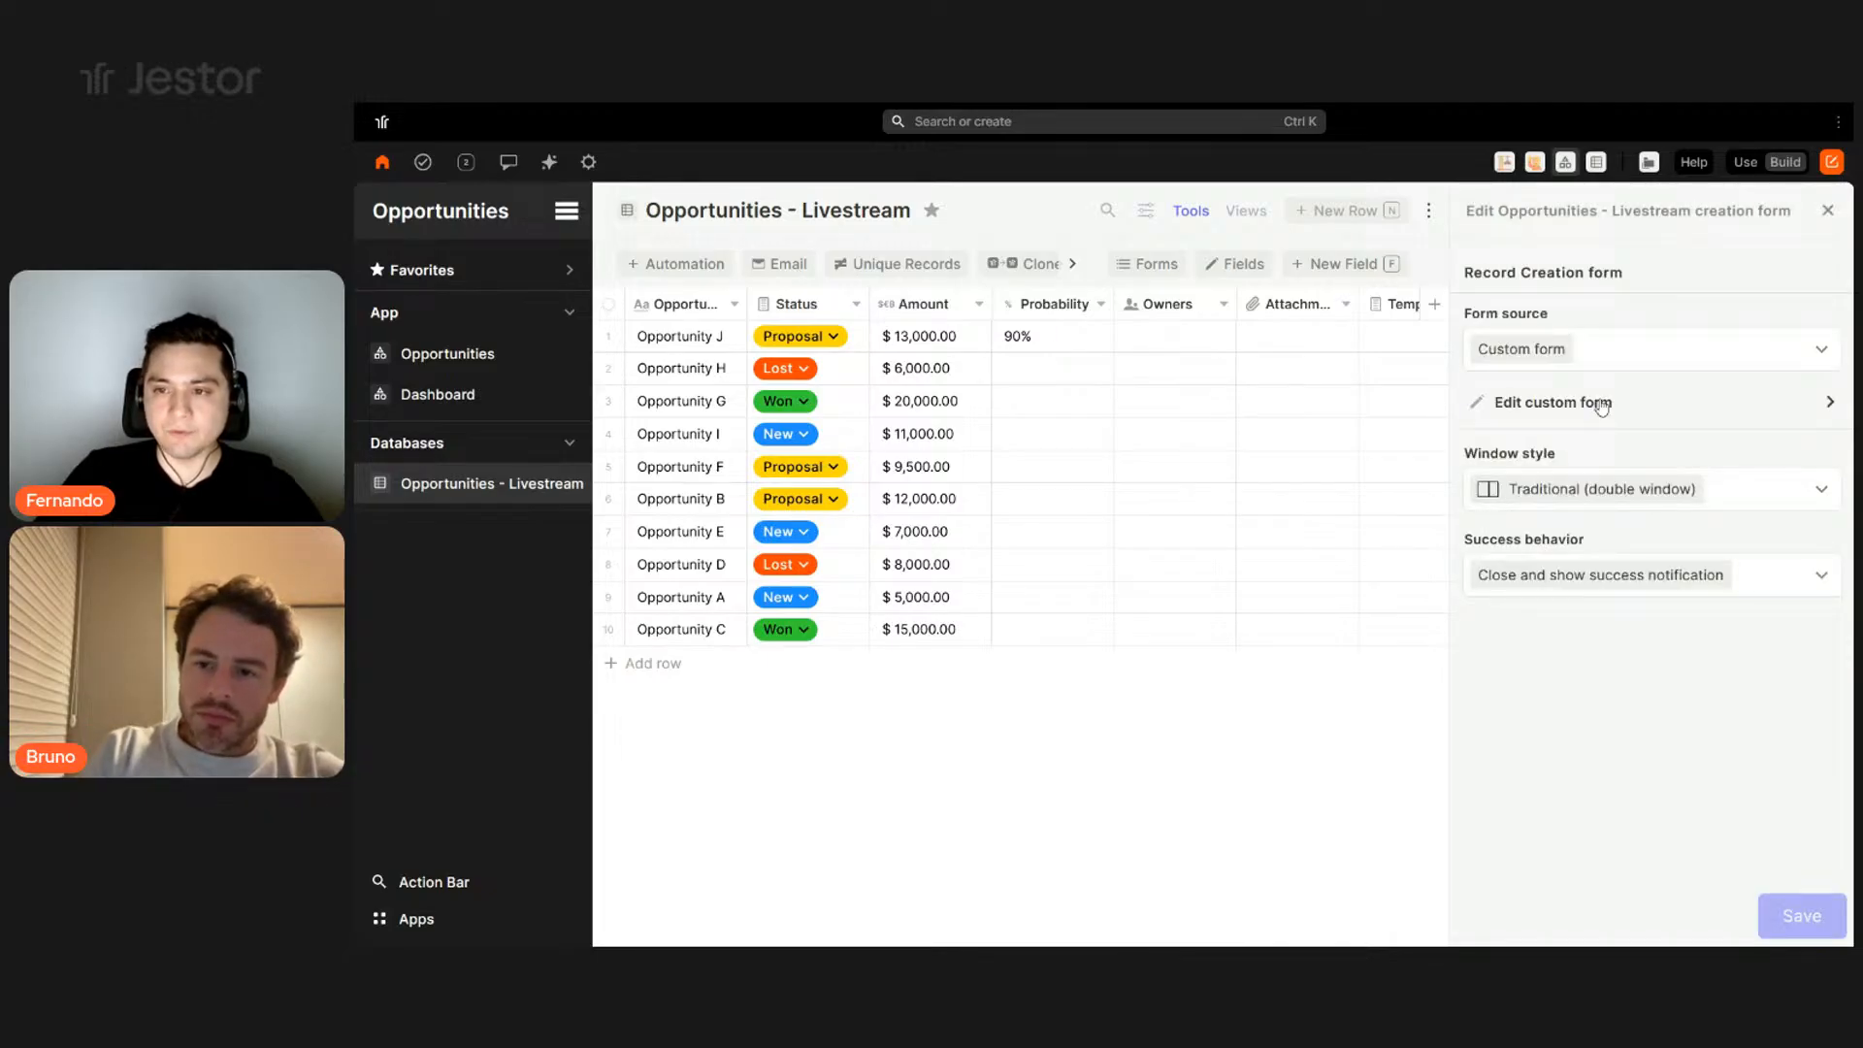
{"action": "left_click", "coordinate": [1601, 406]}
{"action": "scroll", "coordinate": [1671, 544], "scroll_direction": "down", "scroll_amount": 10}
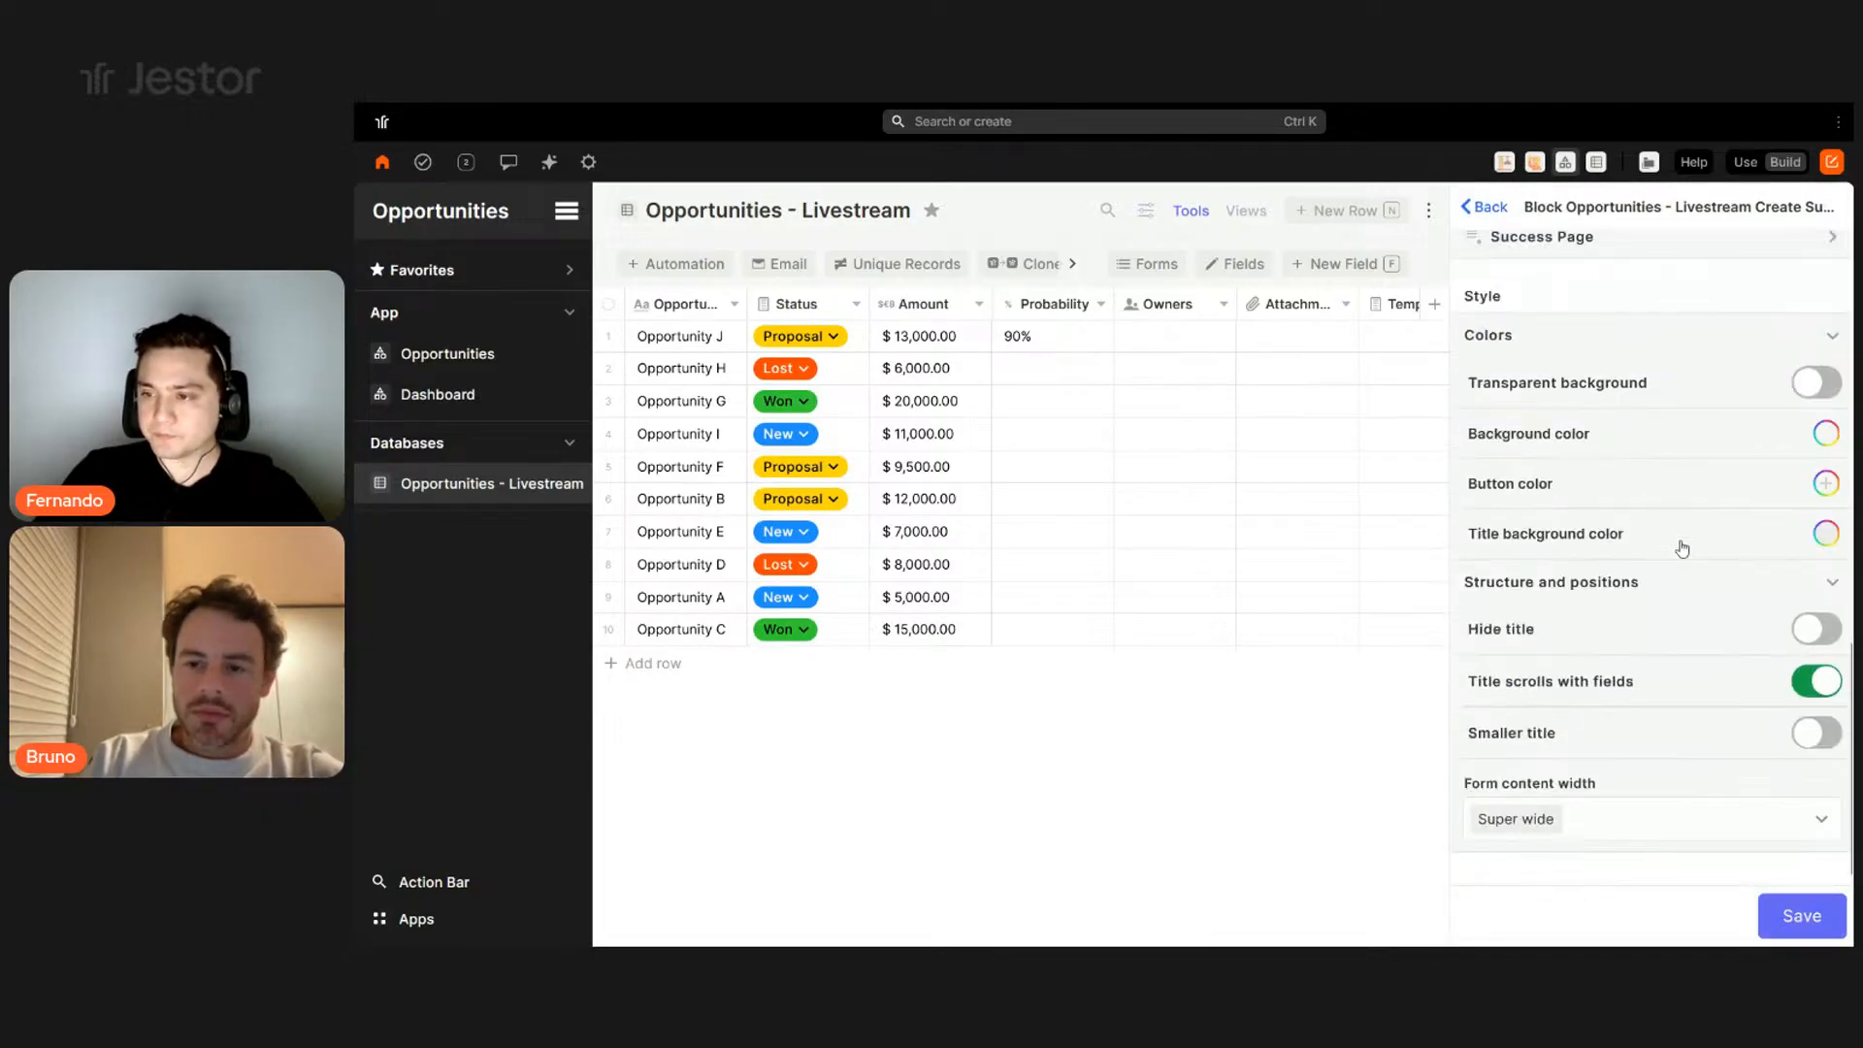
{"action": "scroll", "coordinate": [1681, 549], "scroll_direction": "up", "scroll_amount": 2}
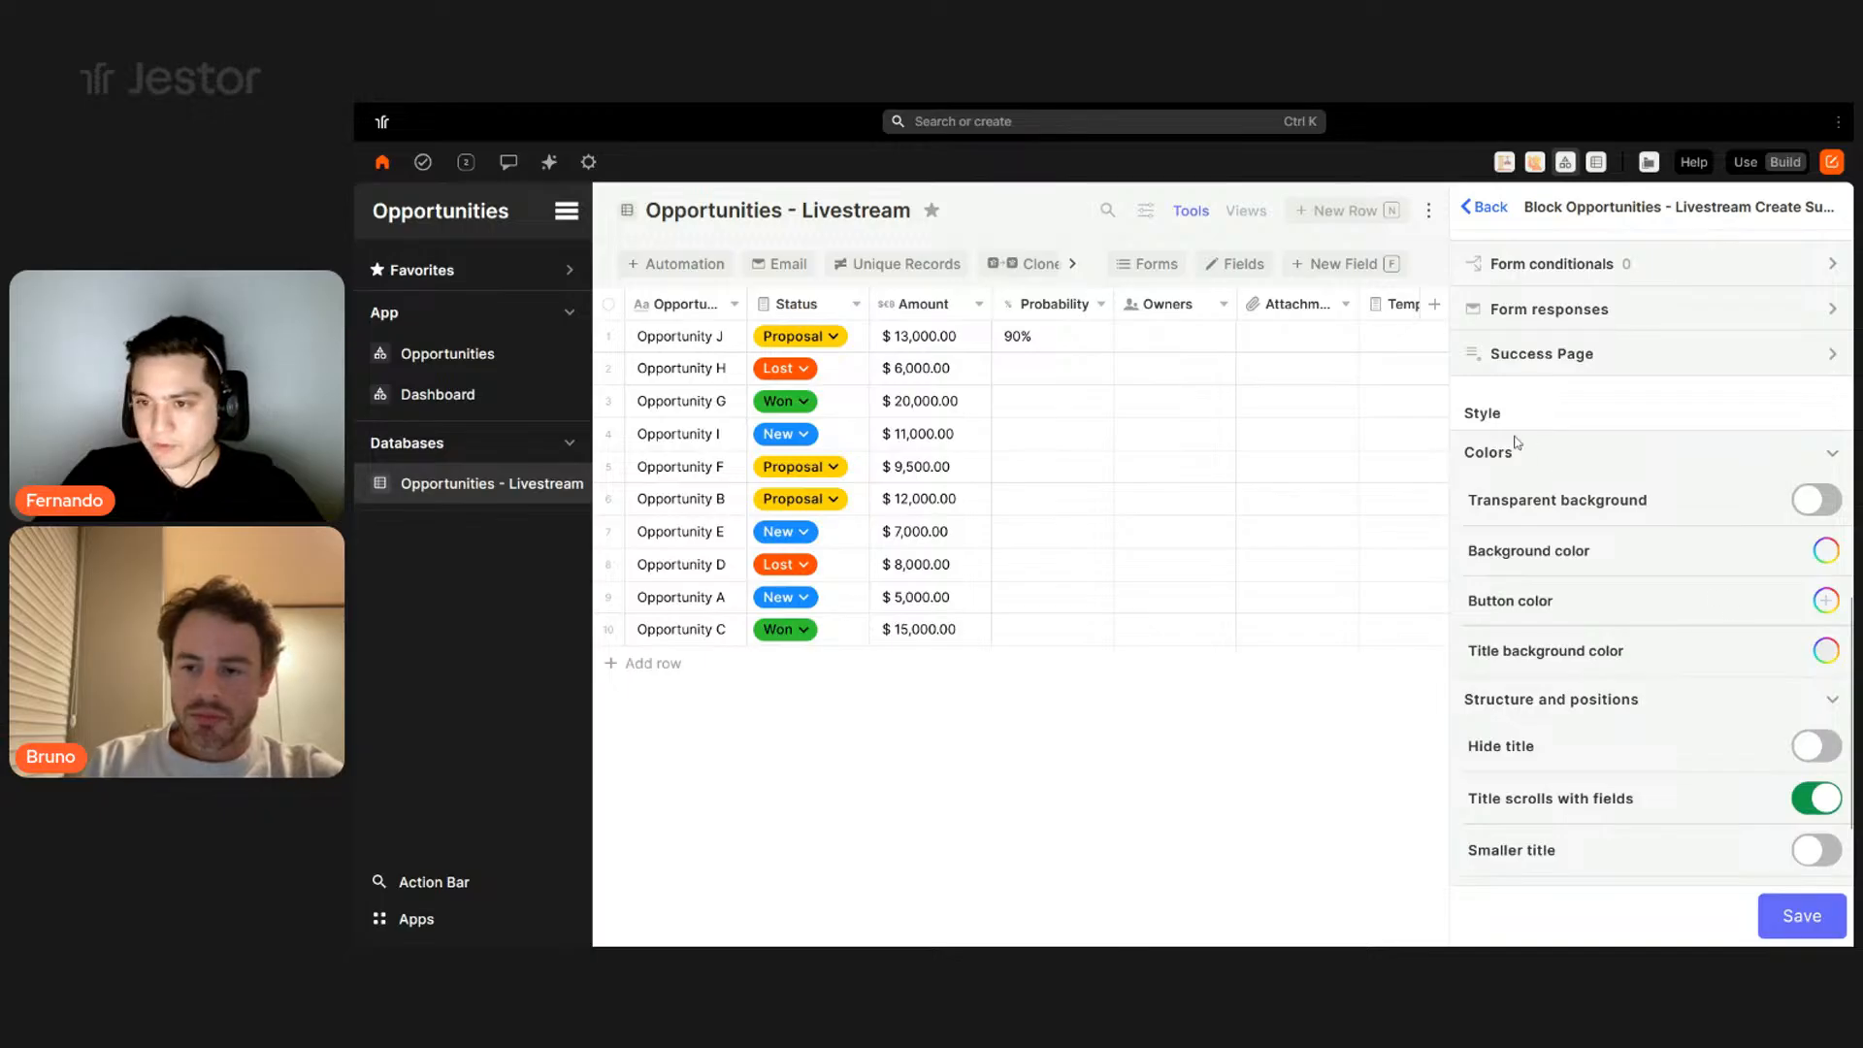
{"action": "left_click", "coordinate": [1824, 652]}
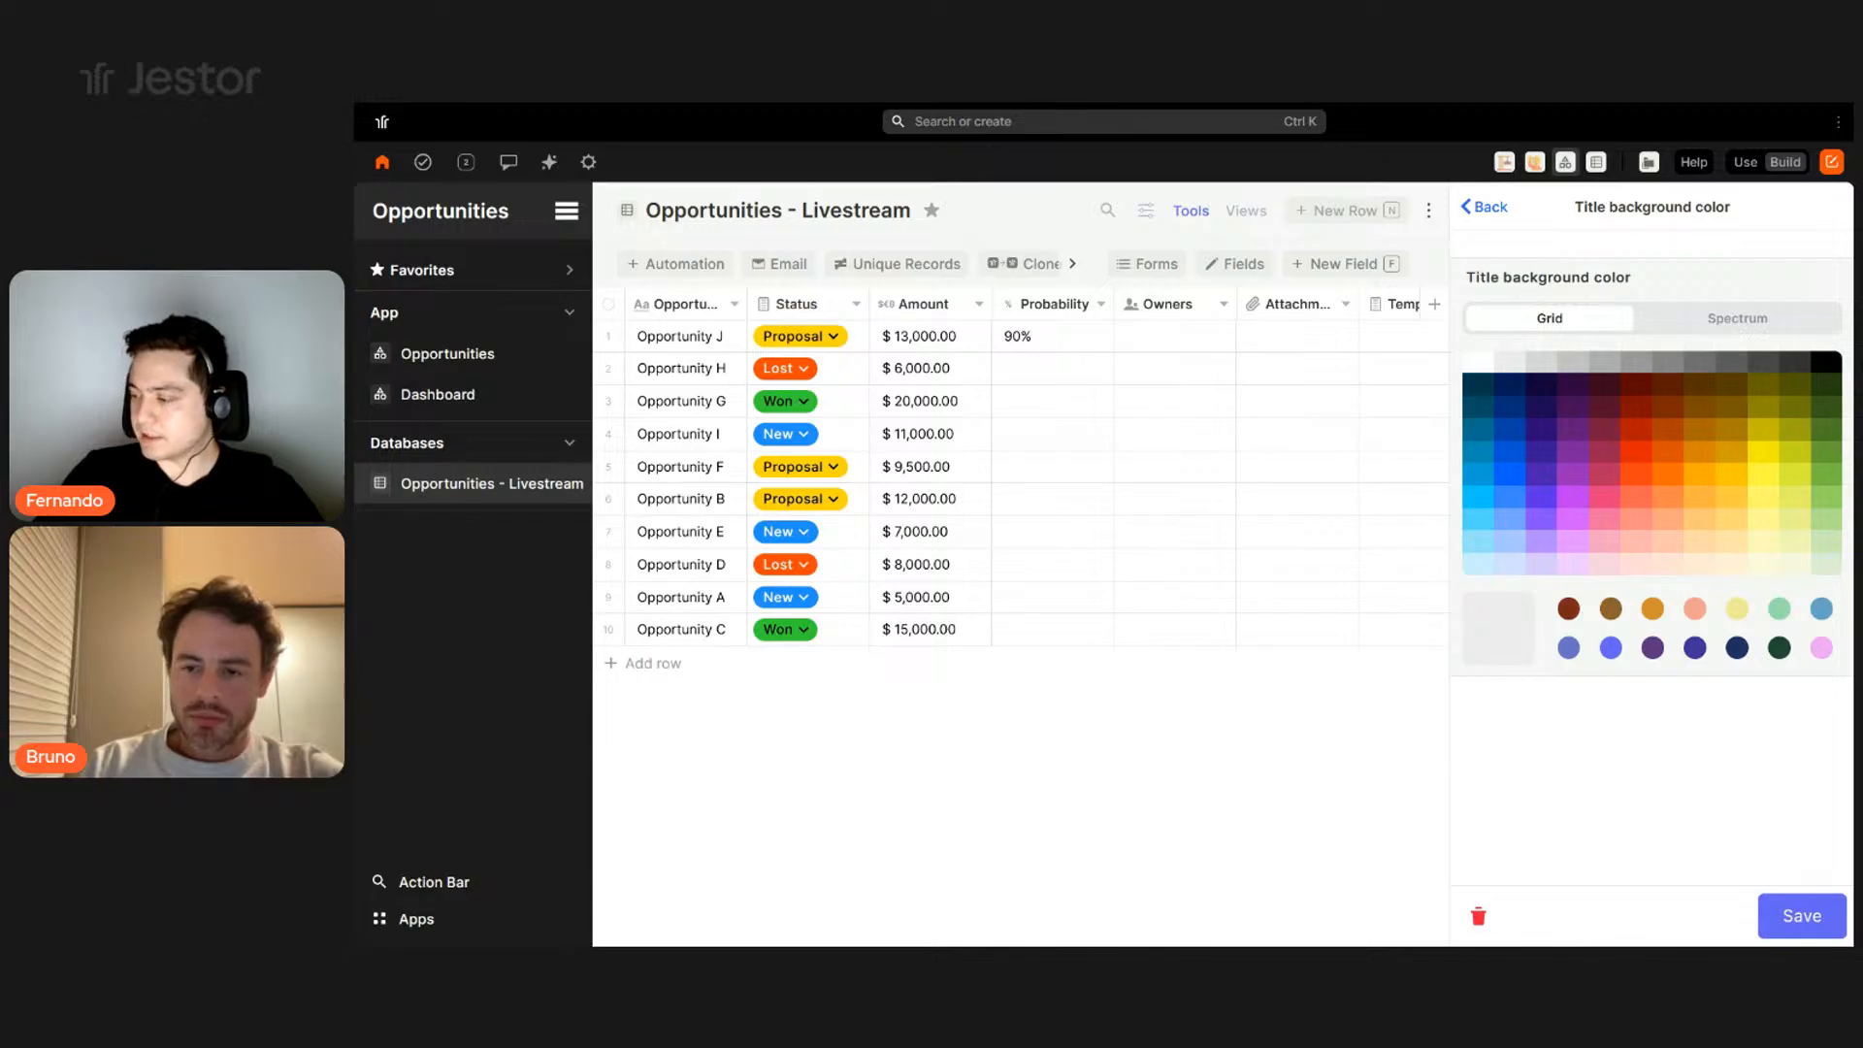
{"action": "left_click", "coordinate": [1737, 318]}
{"action": "triple_click", "coordinate": [1814, 561]}
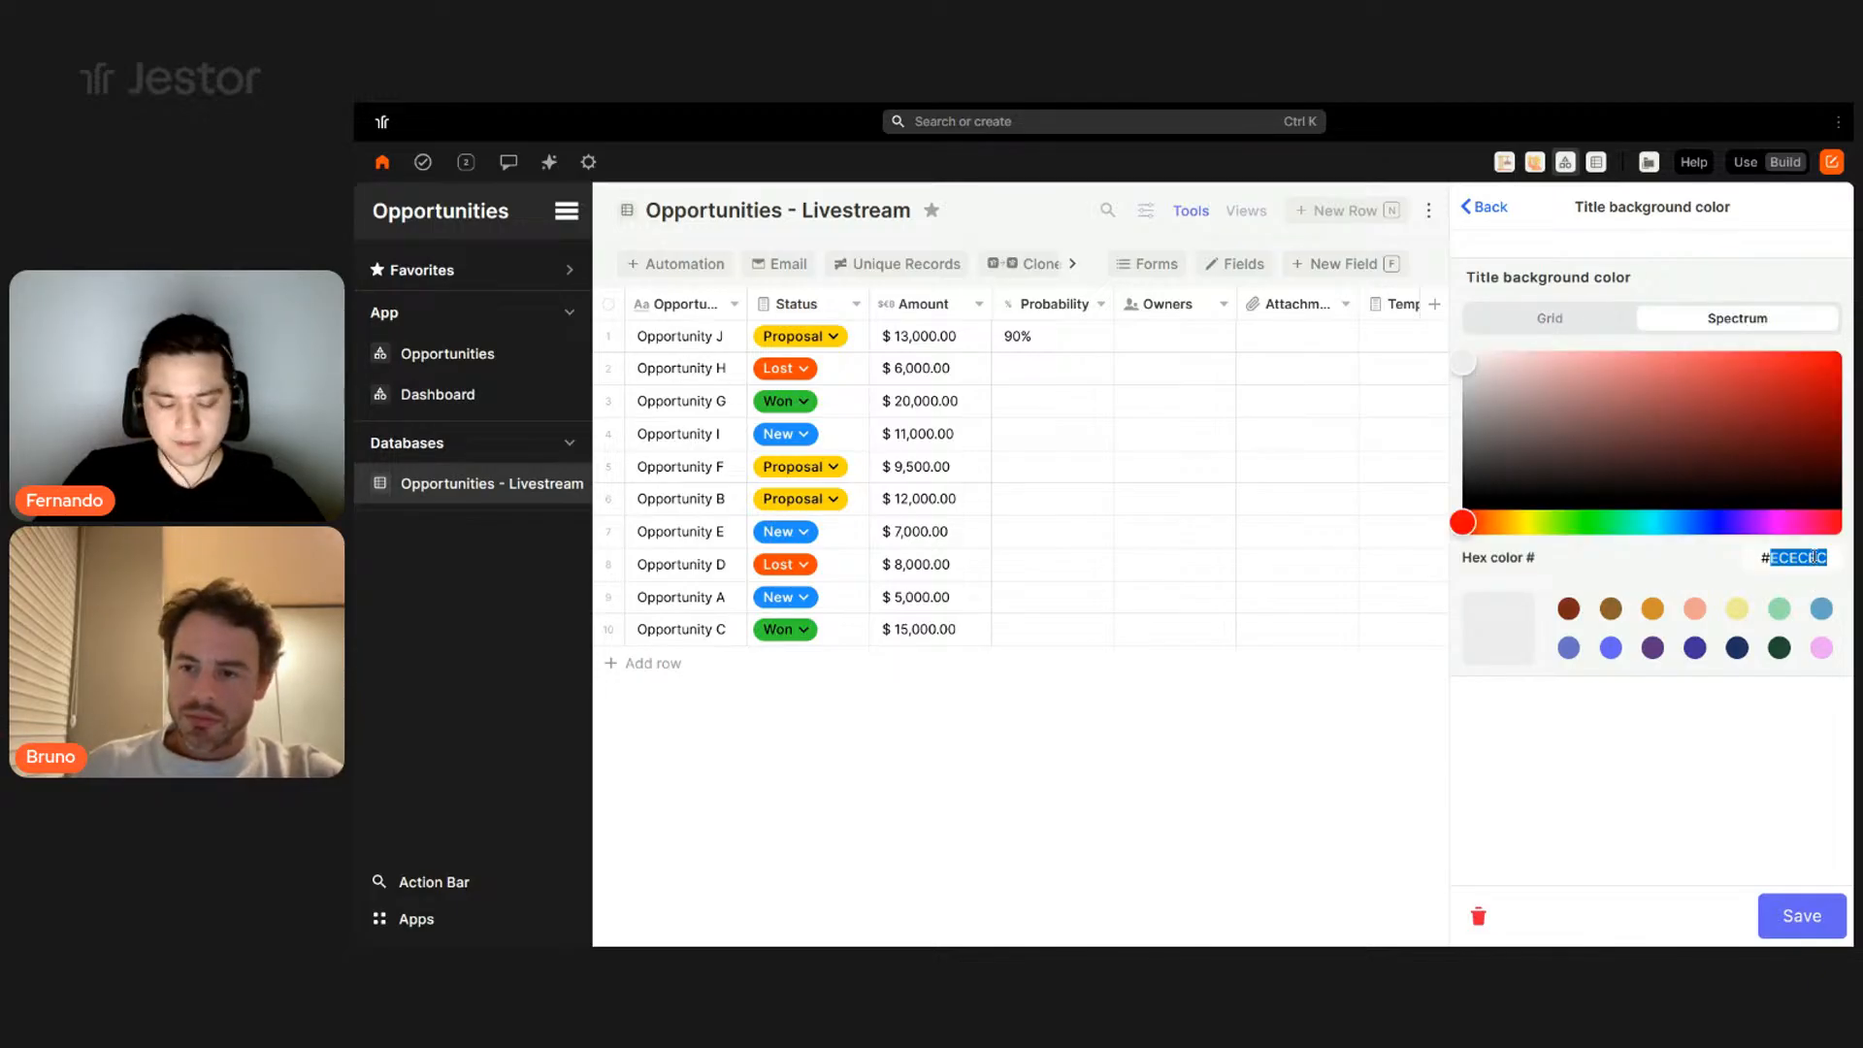
{"action": "type", "text": "#1d3557"}
{"action": "left_click", "coordinate": [1762, 921]}
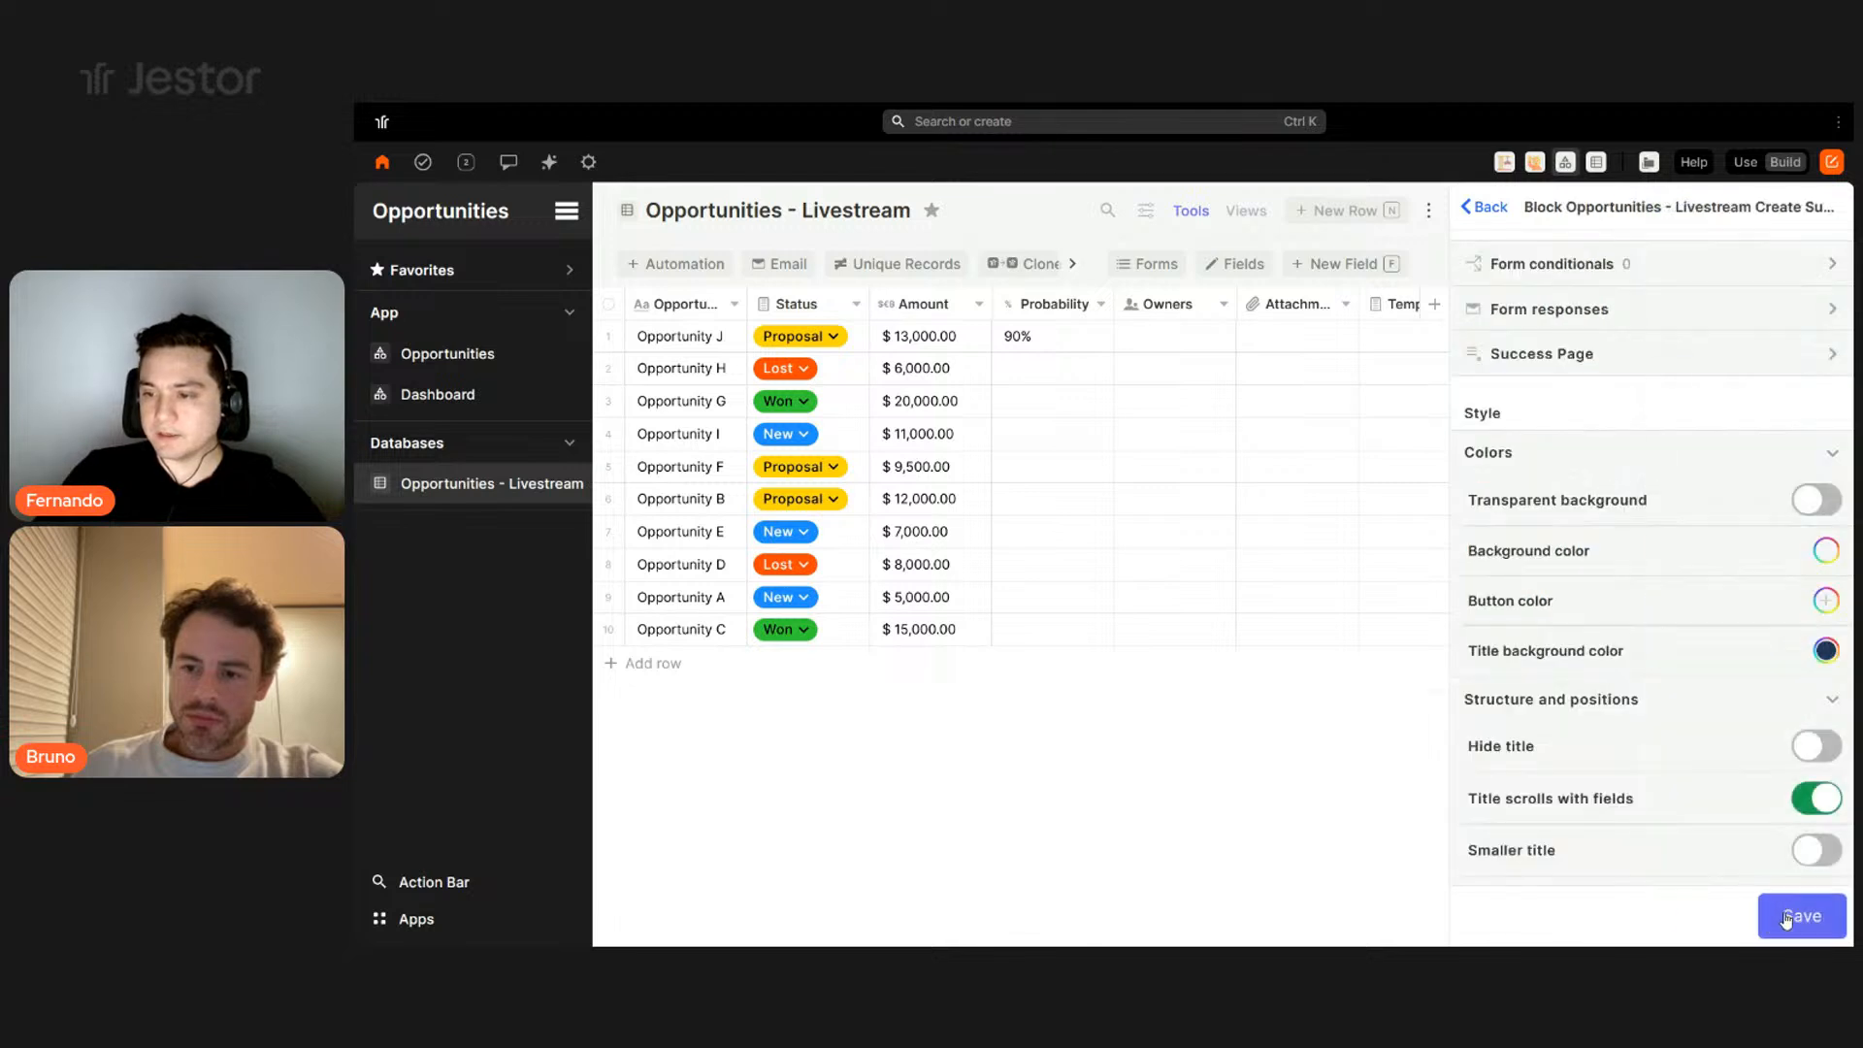
- Set the button colour to navy #1d3557 and save the form settings
{"action": "left_click", "coordinate": [1826, 601]}
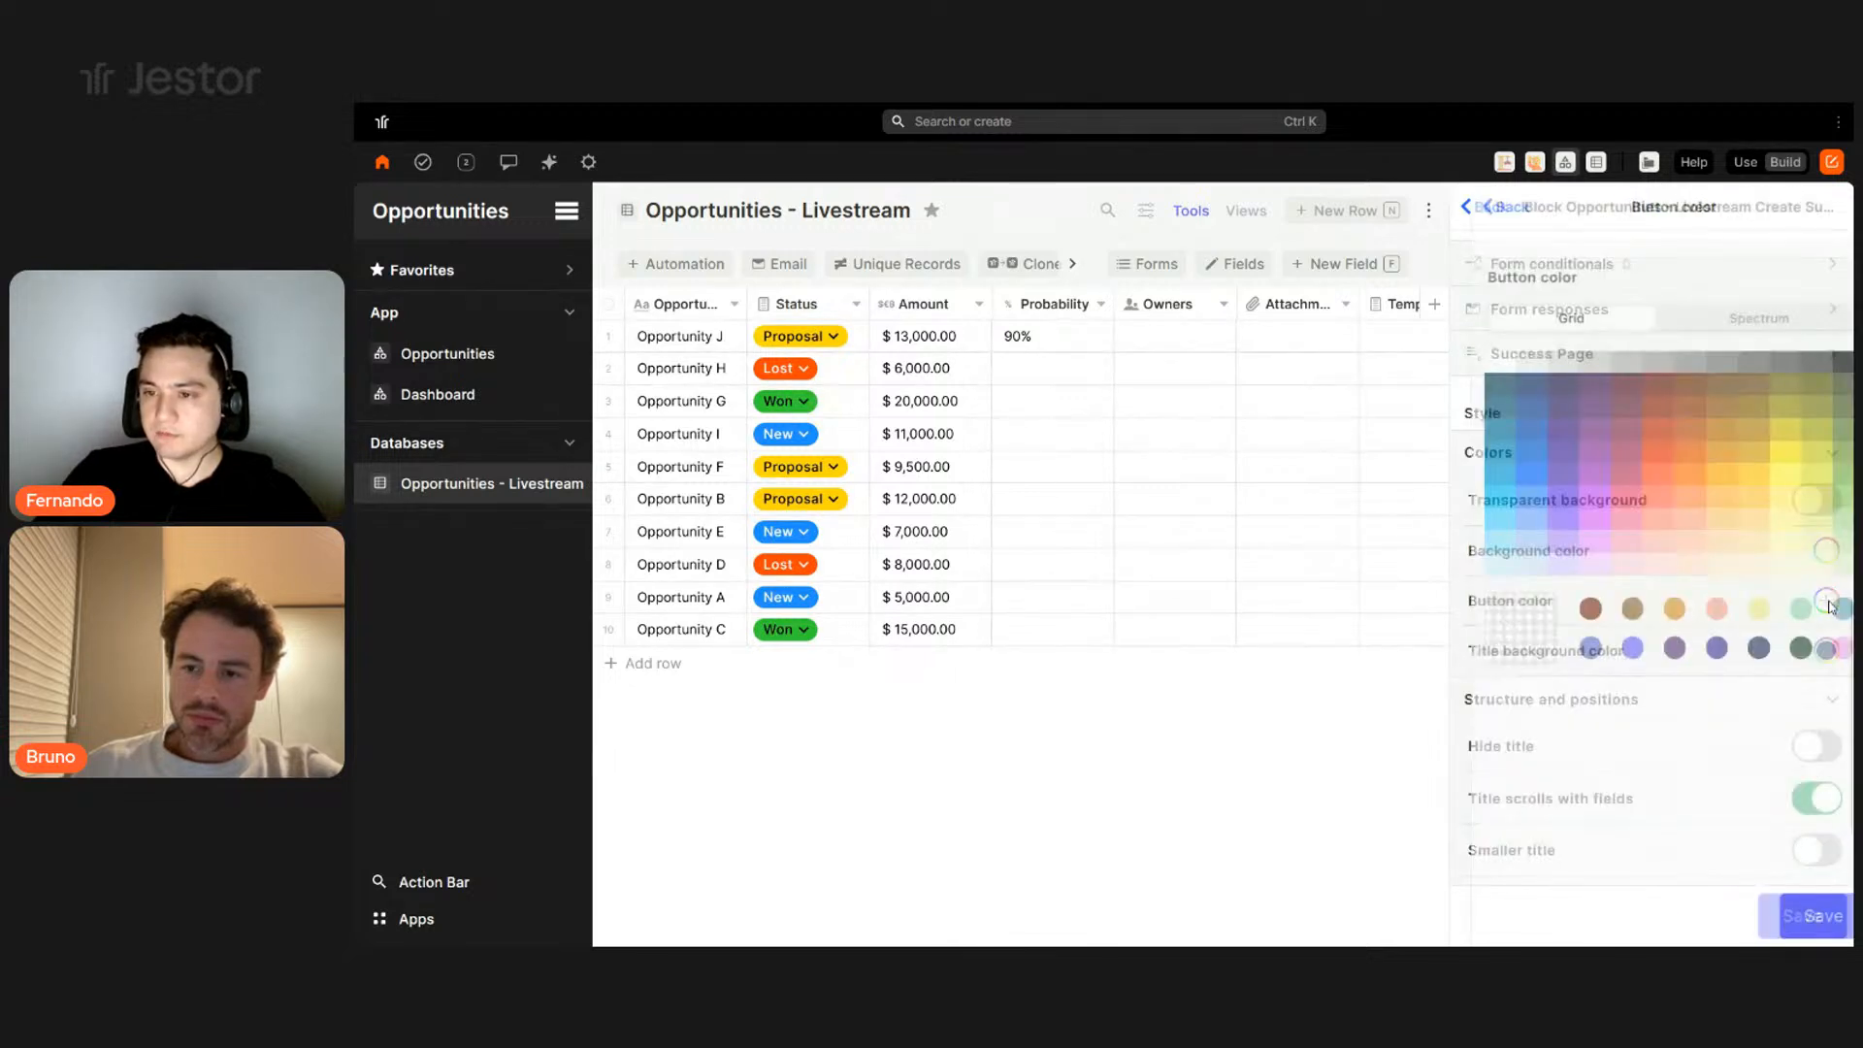
{"action": "left_click", "coordinate": [1781, 320]}
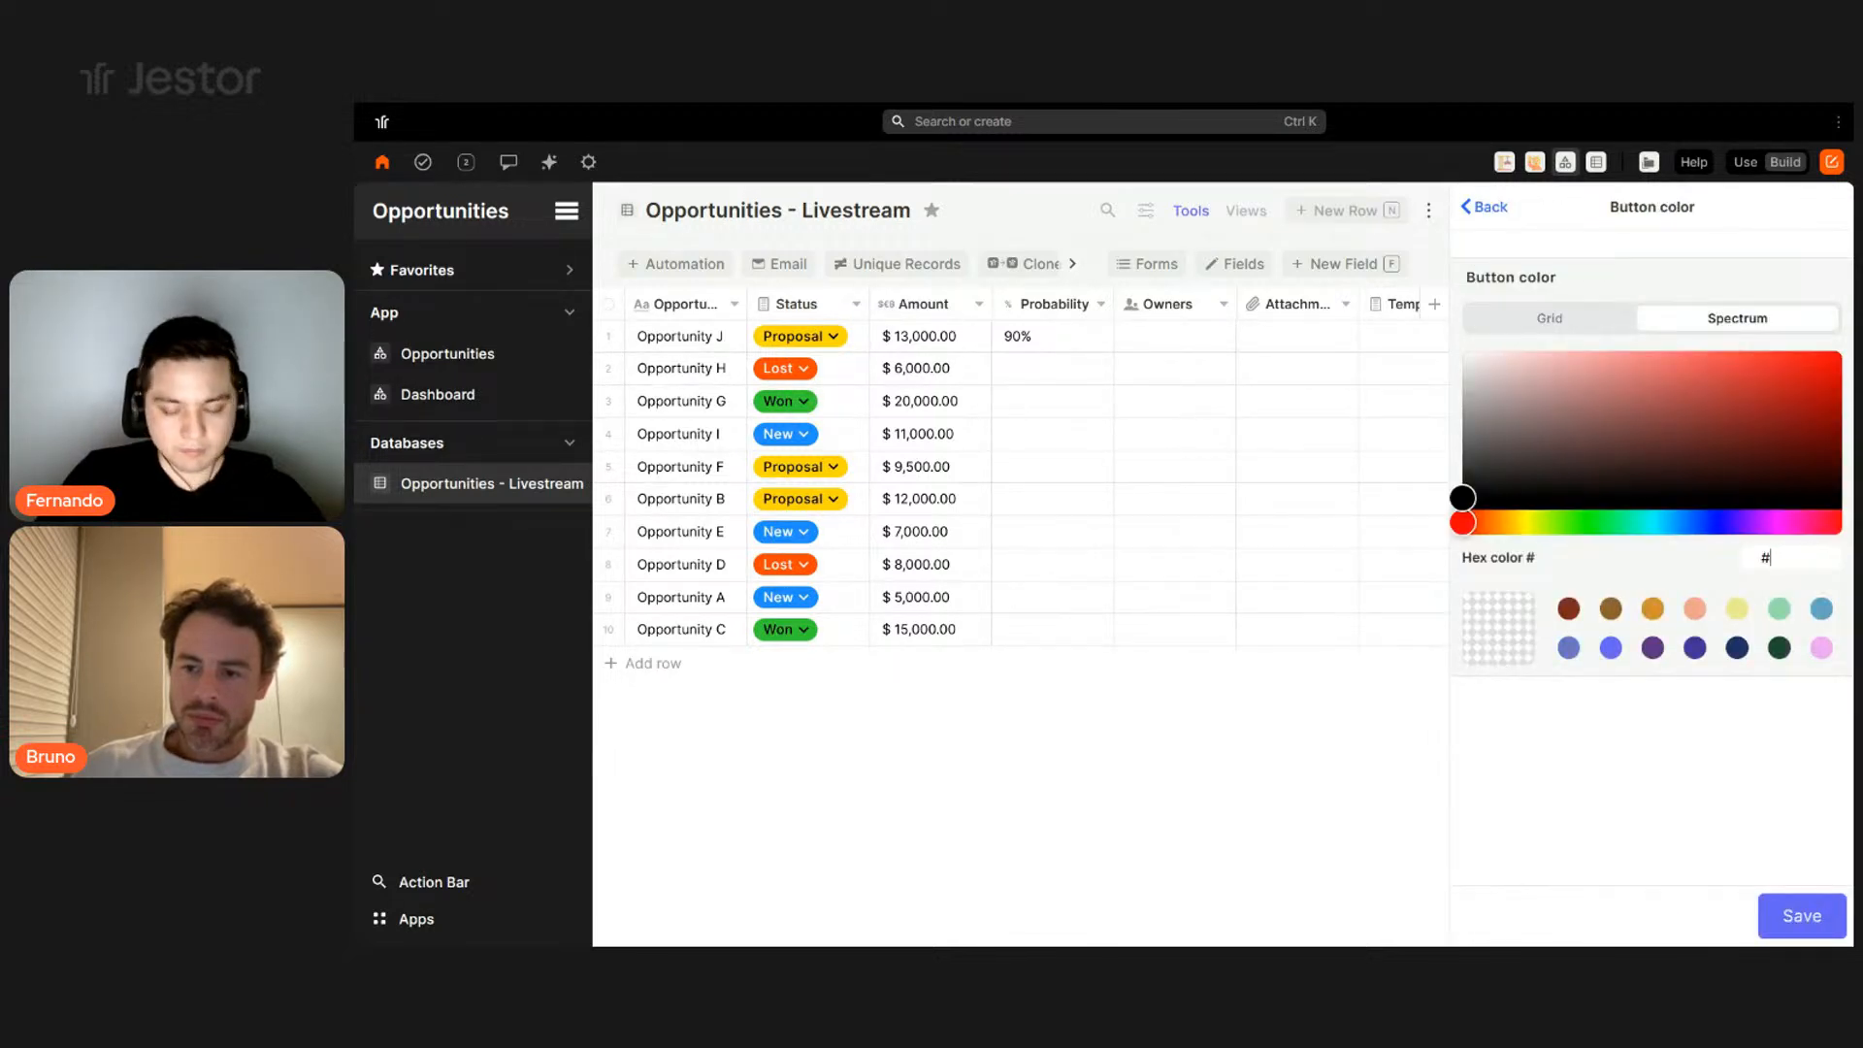
{"action": "type", "text": "#1d3557"}
{"action": "left_click", "coordinate": [1798, 930]}
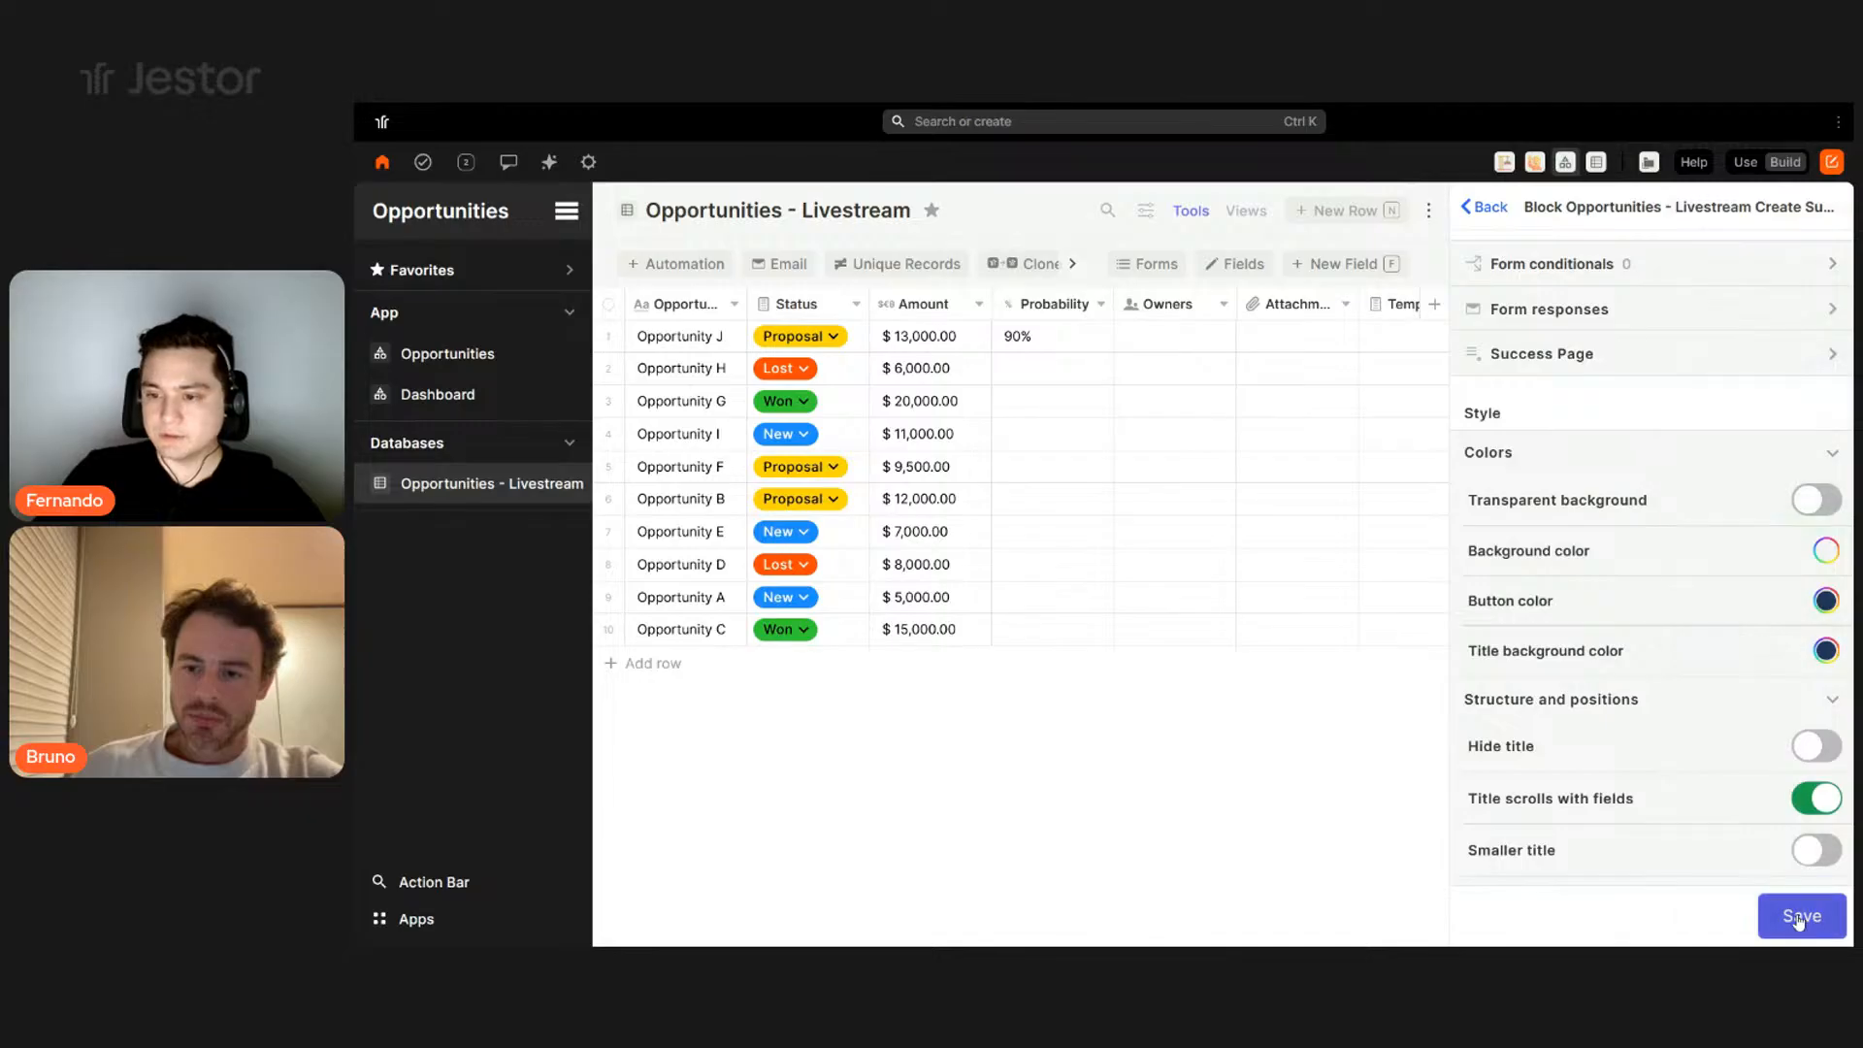
{"action": "left_click", "coordinate": [1798, 923]}
{"action": "left_click", "coordinate": [1799, 922]}
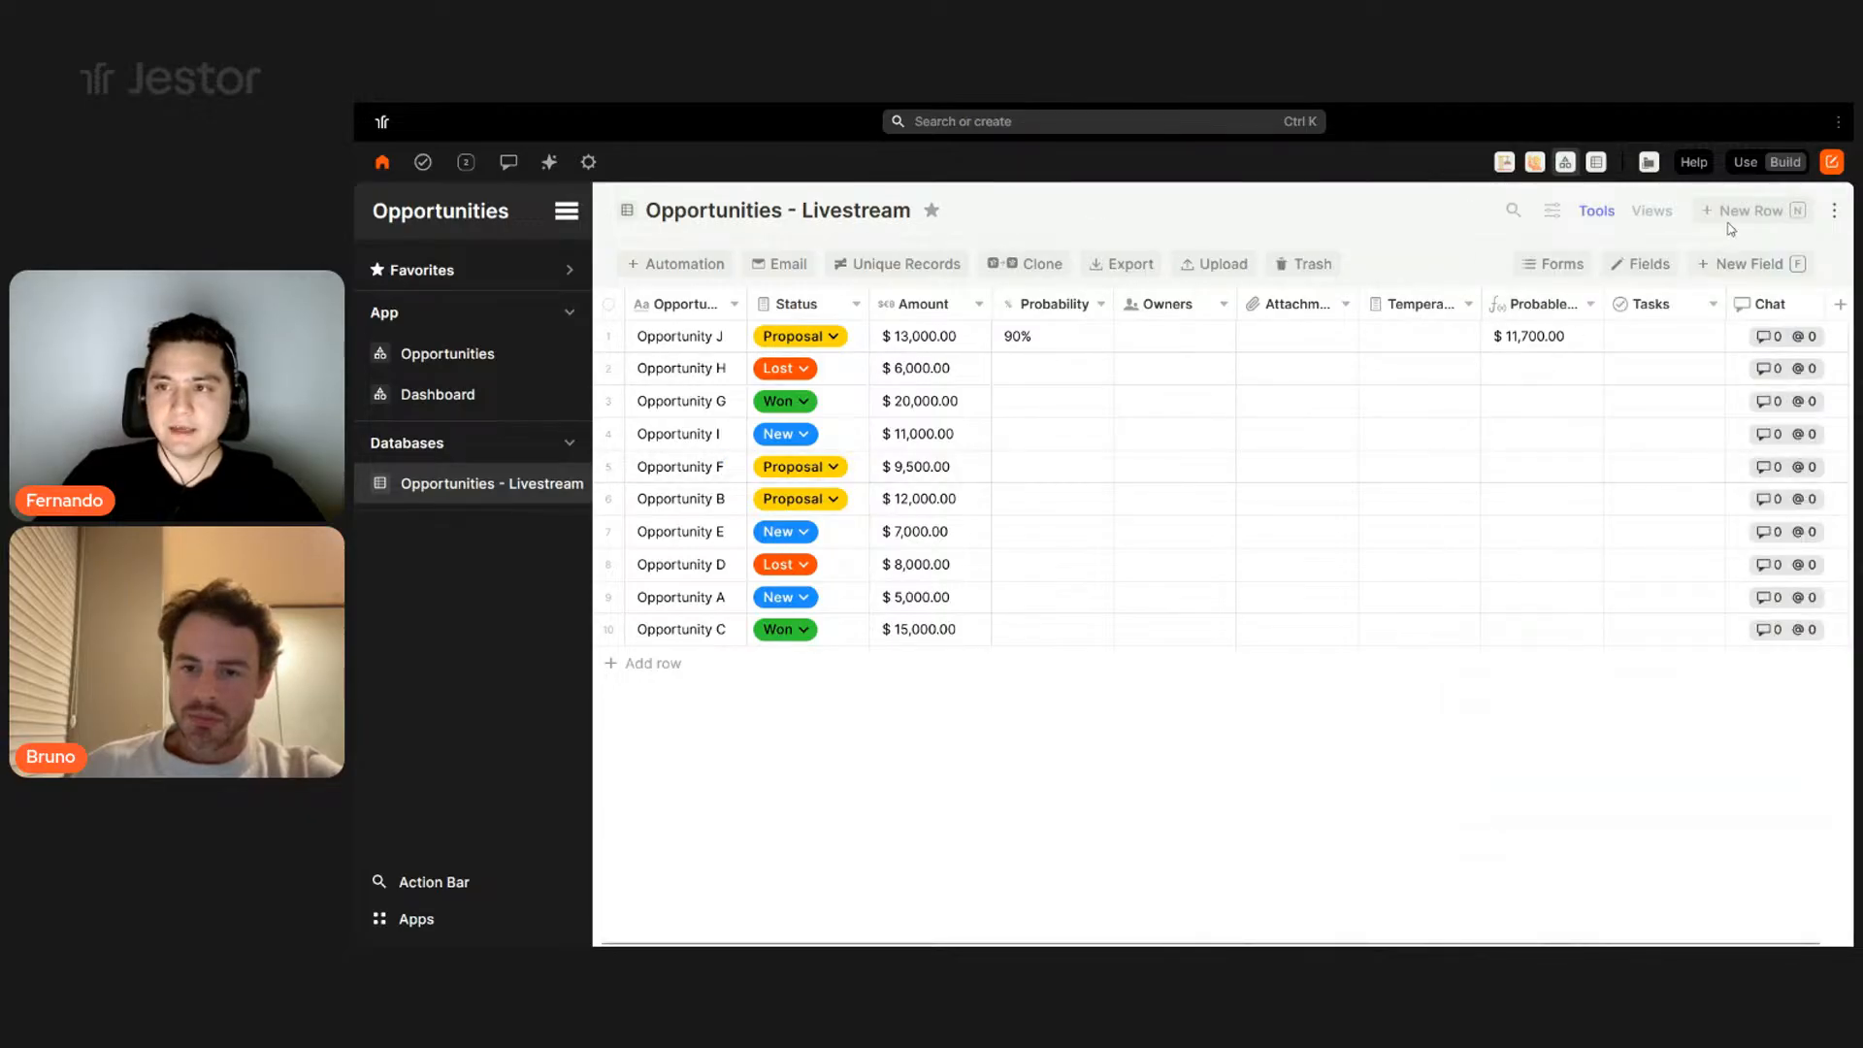
- Look over the New Opportunity form and close it without saving
{"action": "left_click", "coordinate": [1747, 211]}
{"action": "scroll", "coordinate": [1104, 582], "scroll_direction": "down", "scroll_amount": 2}
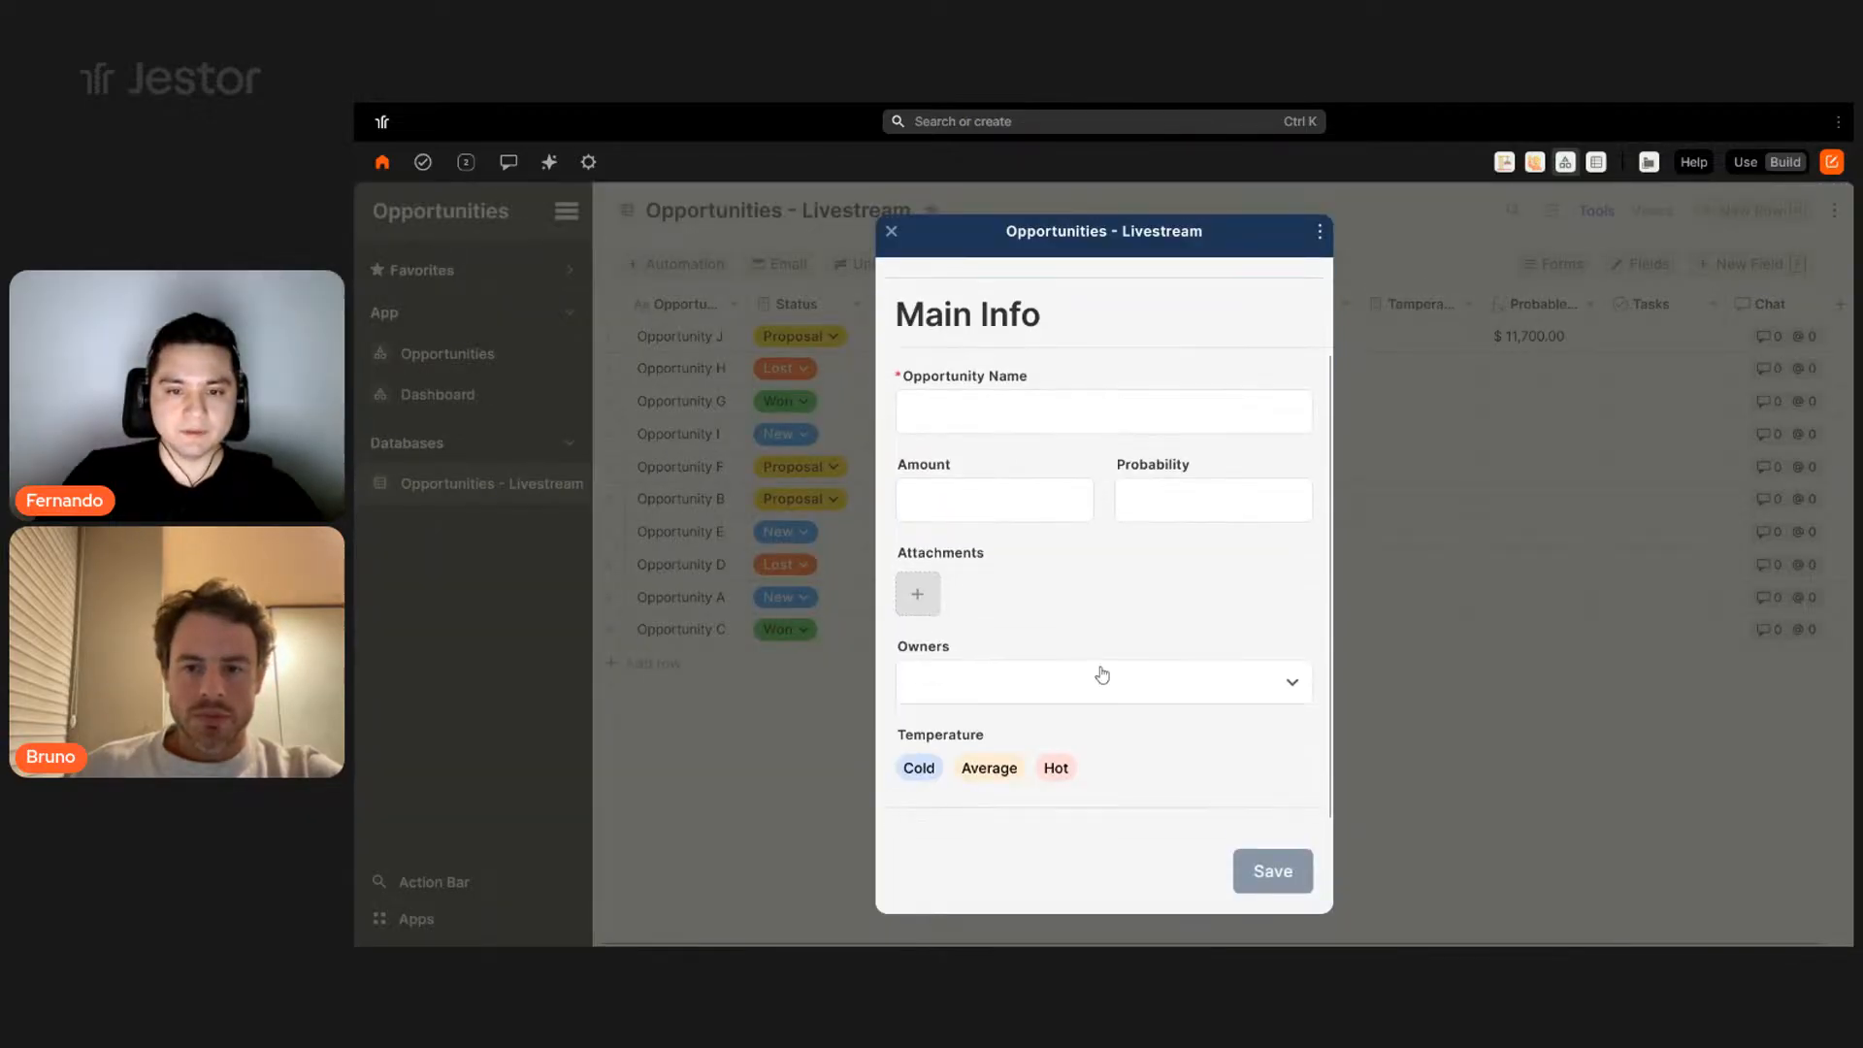
{"action": "scroll", "coordinate": [1087, 515], "scroll_direction": "up", "scroll_amount": 2}
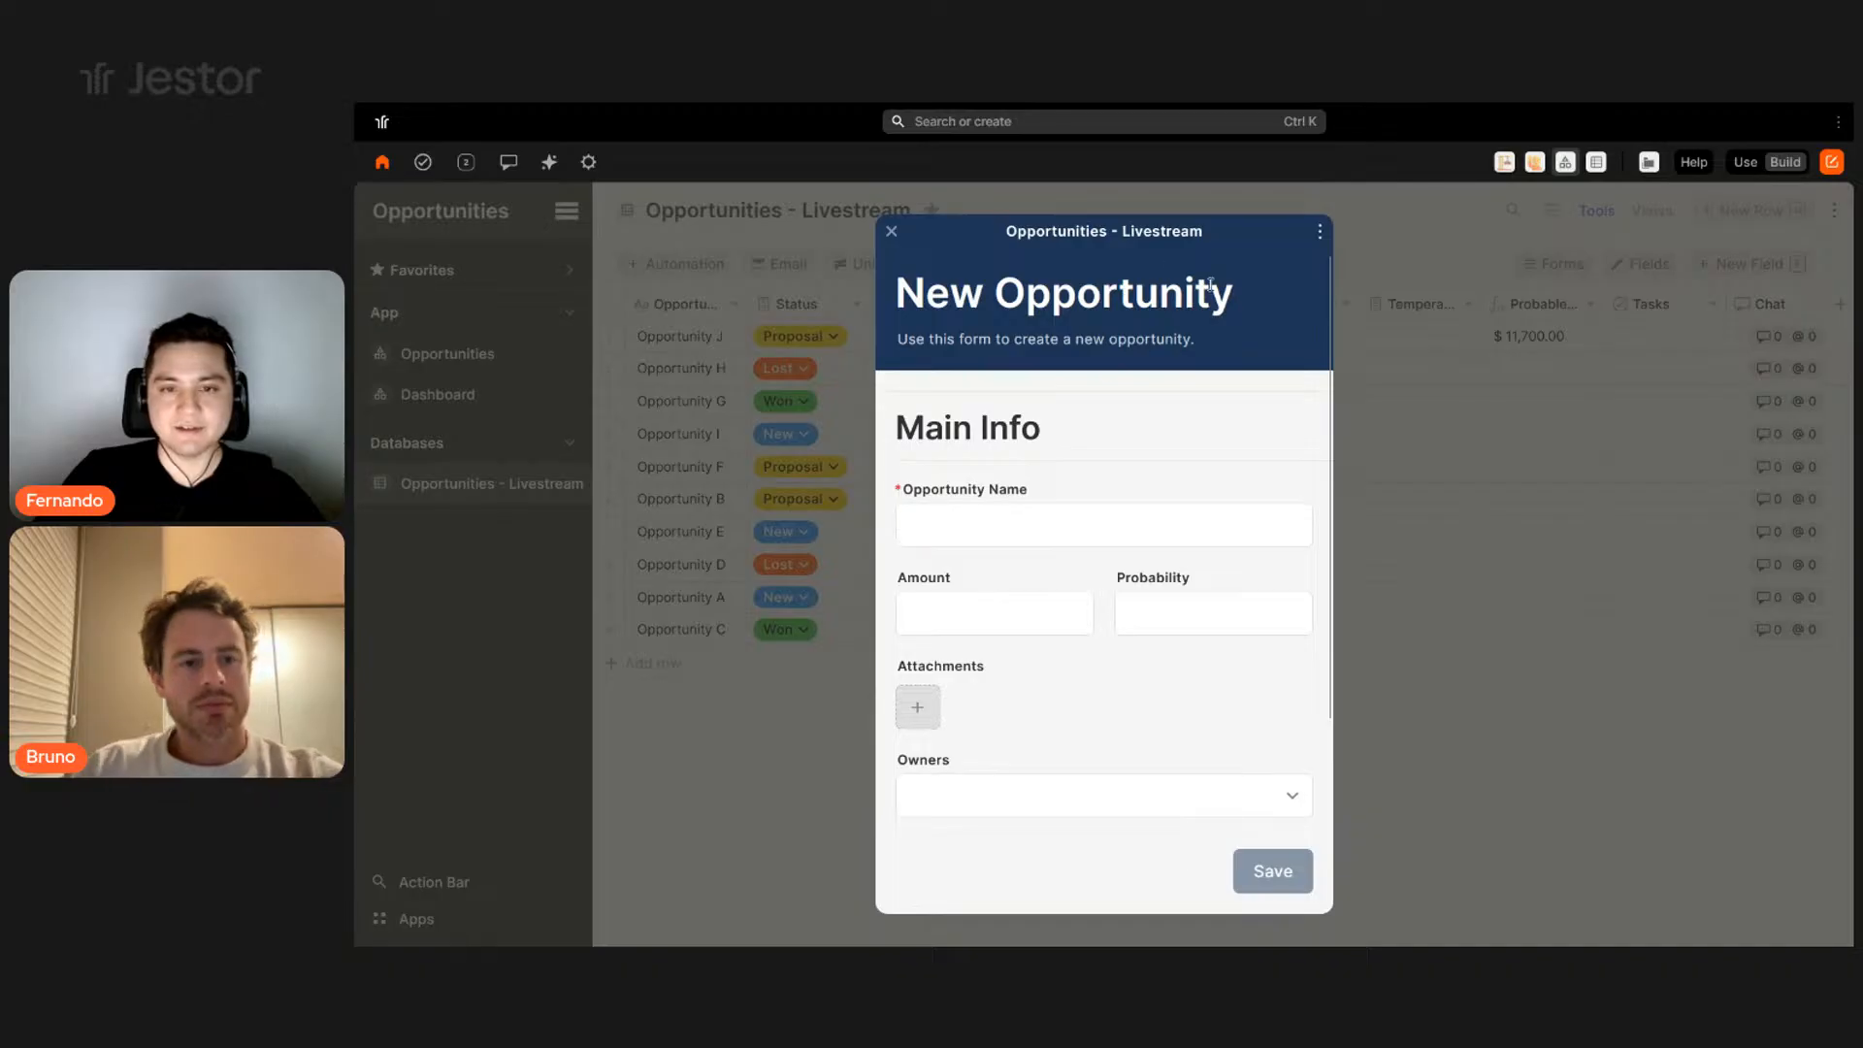
{"action": "left_click", "coordinate": [1636, 567]}
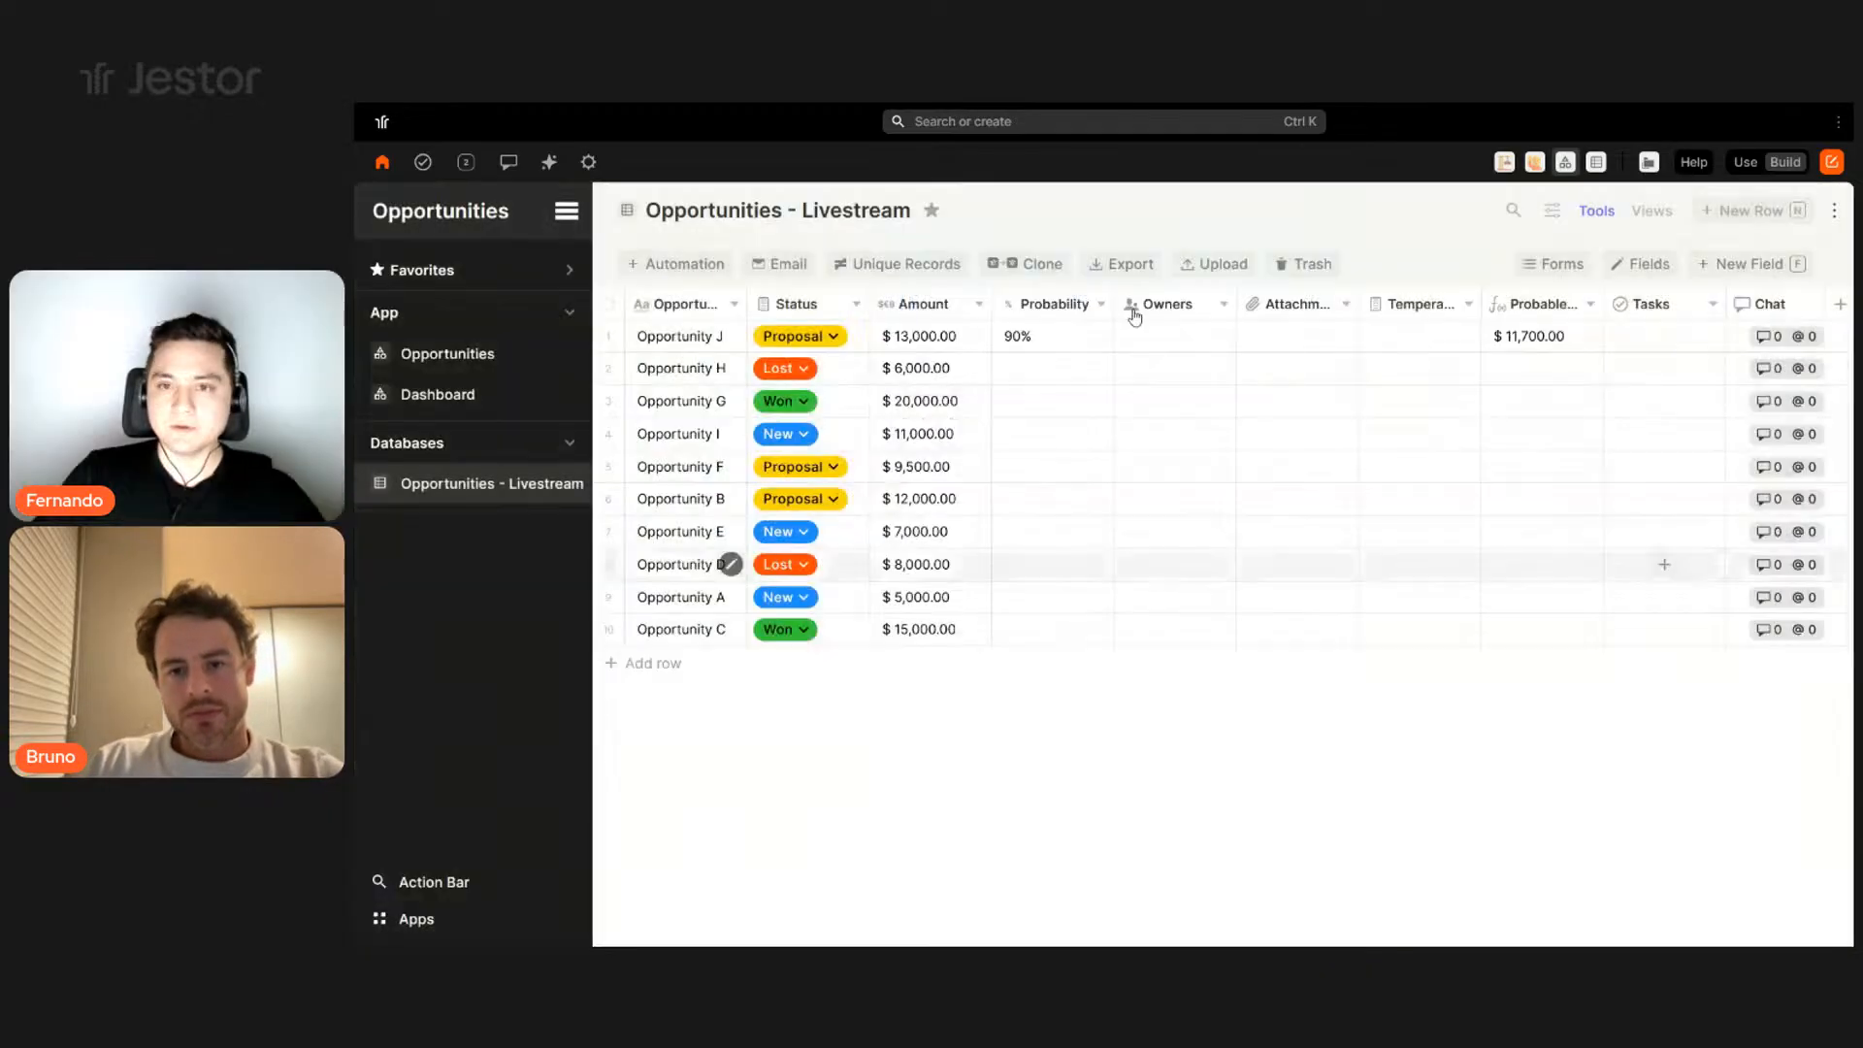
- Preview Opportunity J's record, then bring up the table's list of forms
{"action": "left_click", "coordinate": [730, 336]}
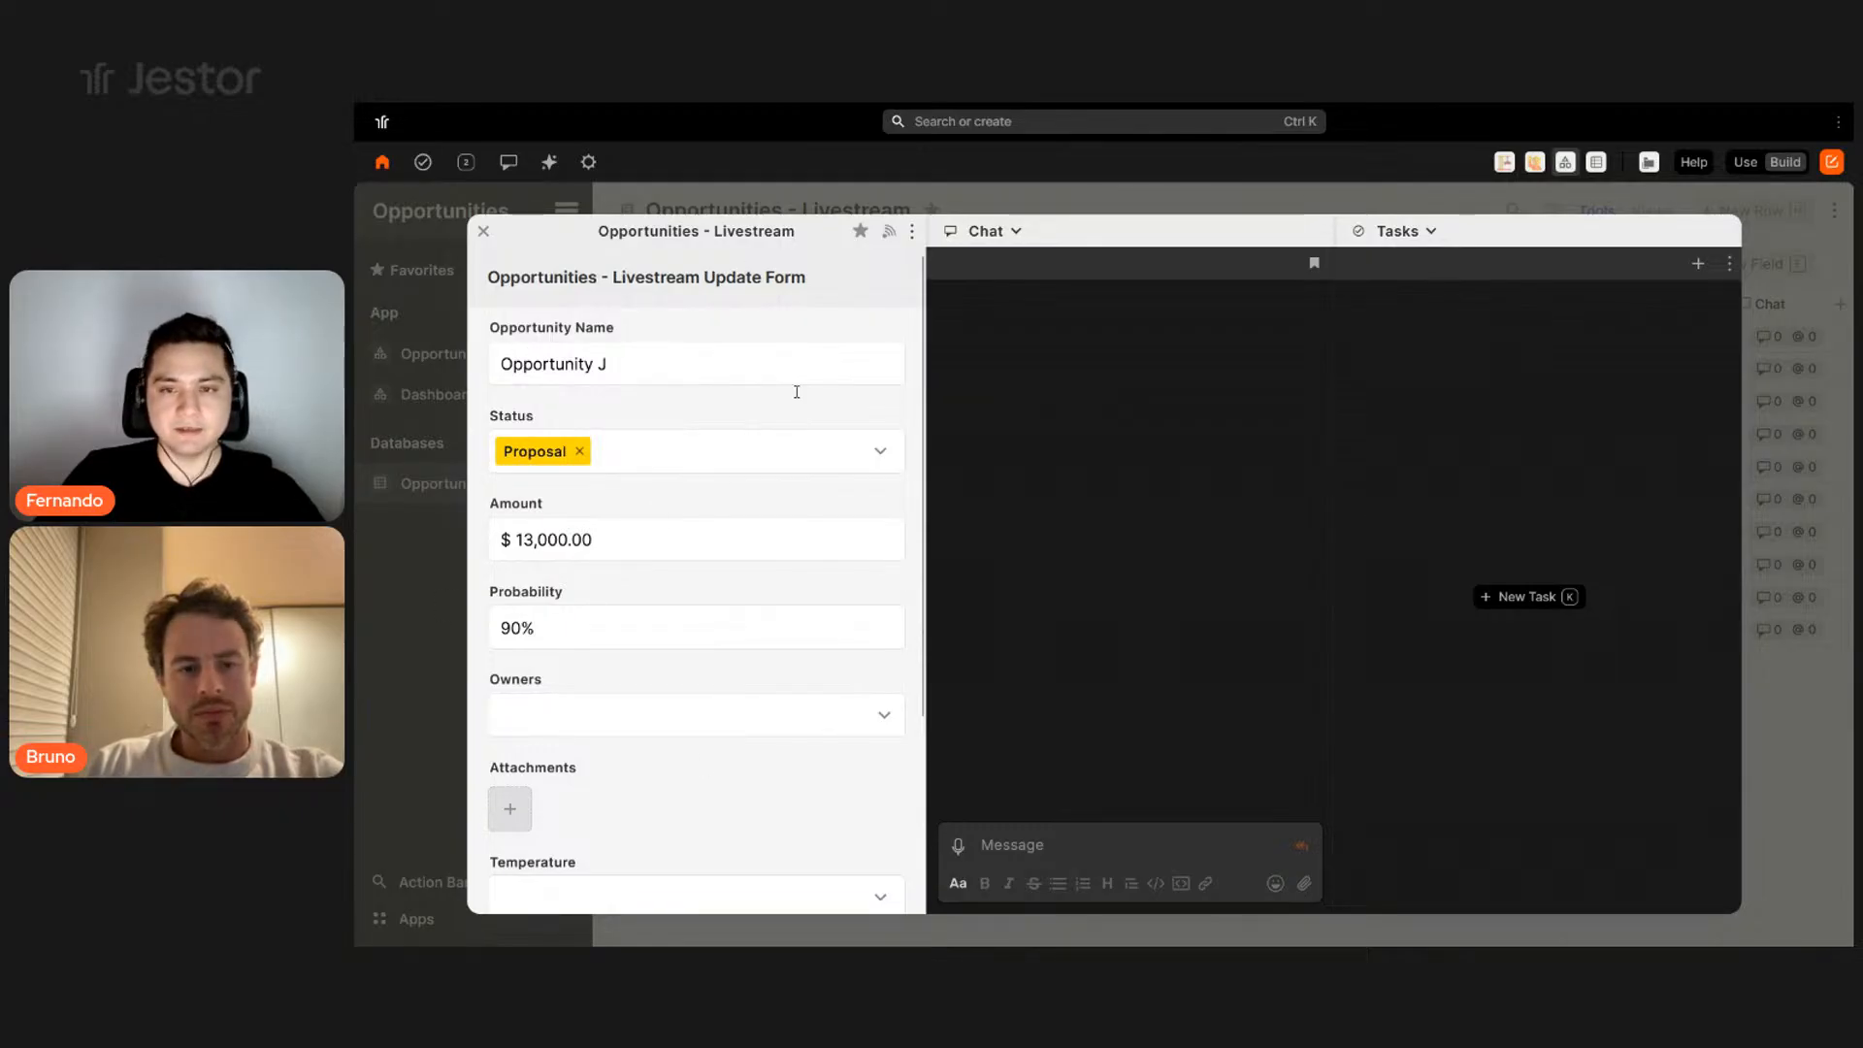
{"action": "scroll", "coordinate": [694, 490], "scroll_direction": "down", "scroll_amount": 3}
{"action": "left_click", "coordinate": [421, 668]}
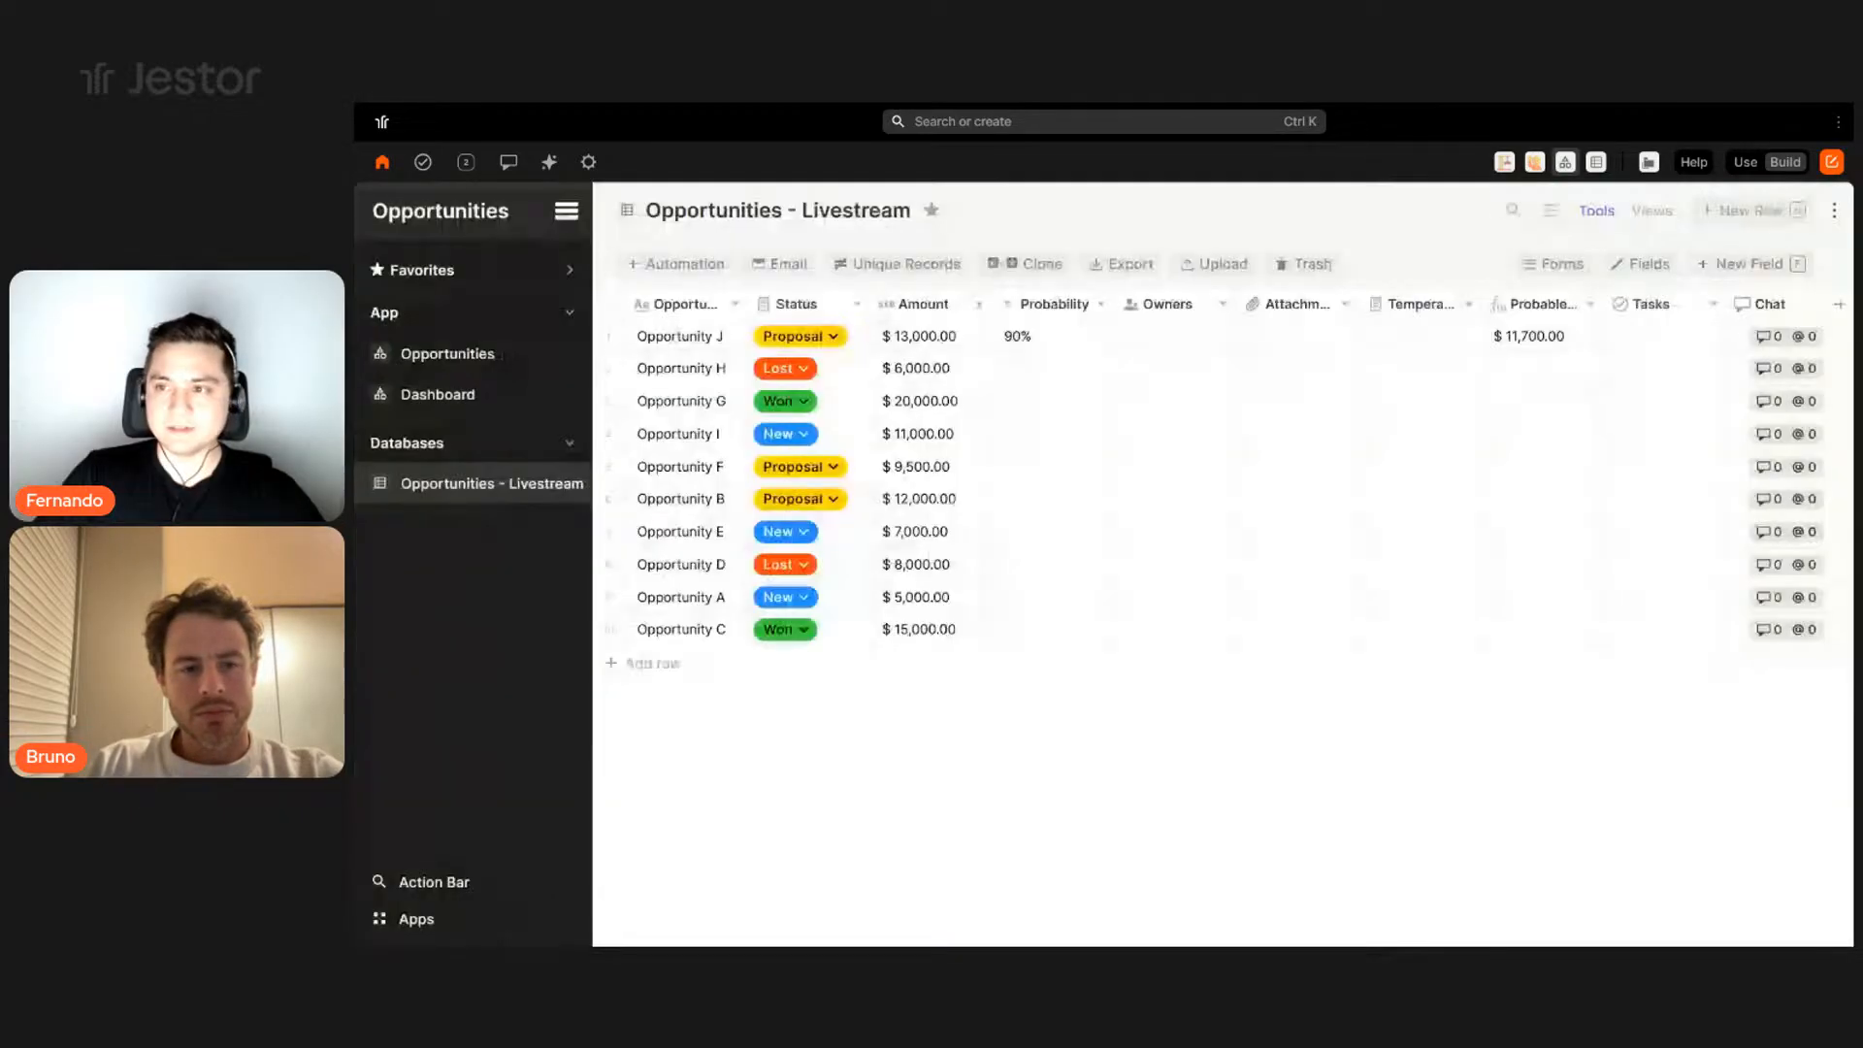
{"action": "left_click", "coordinate": [1752, 211]}
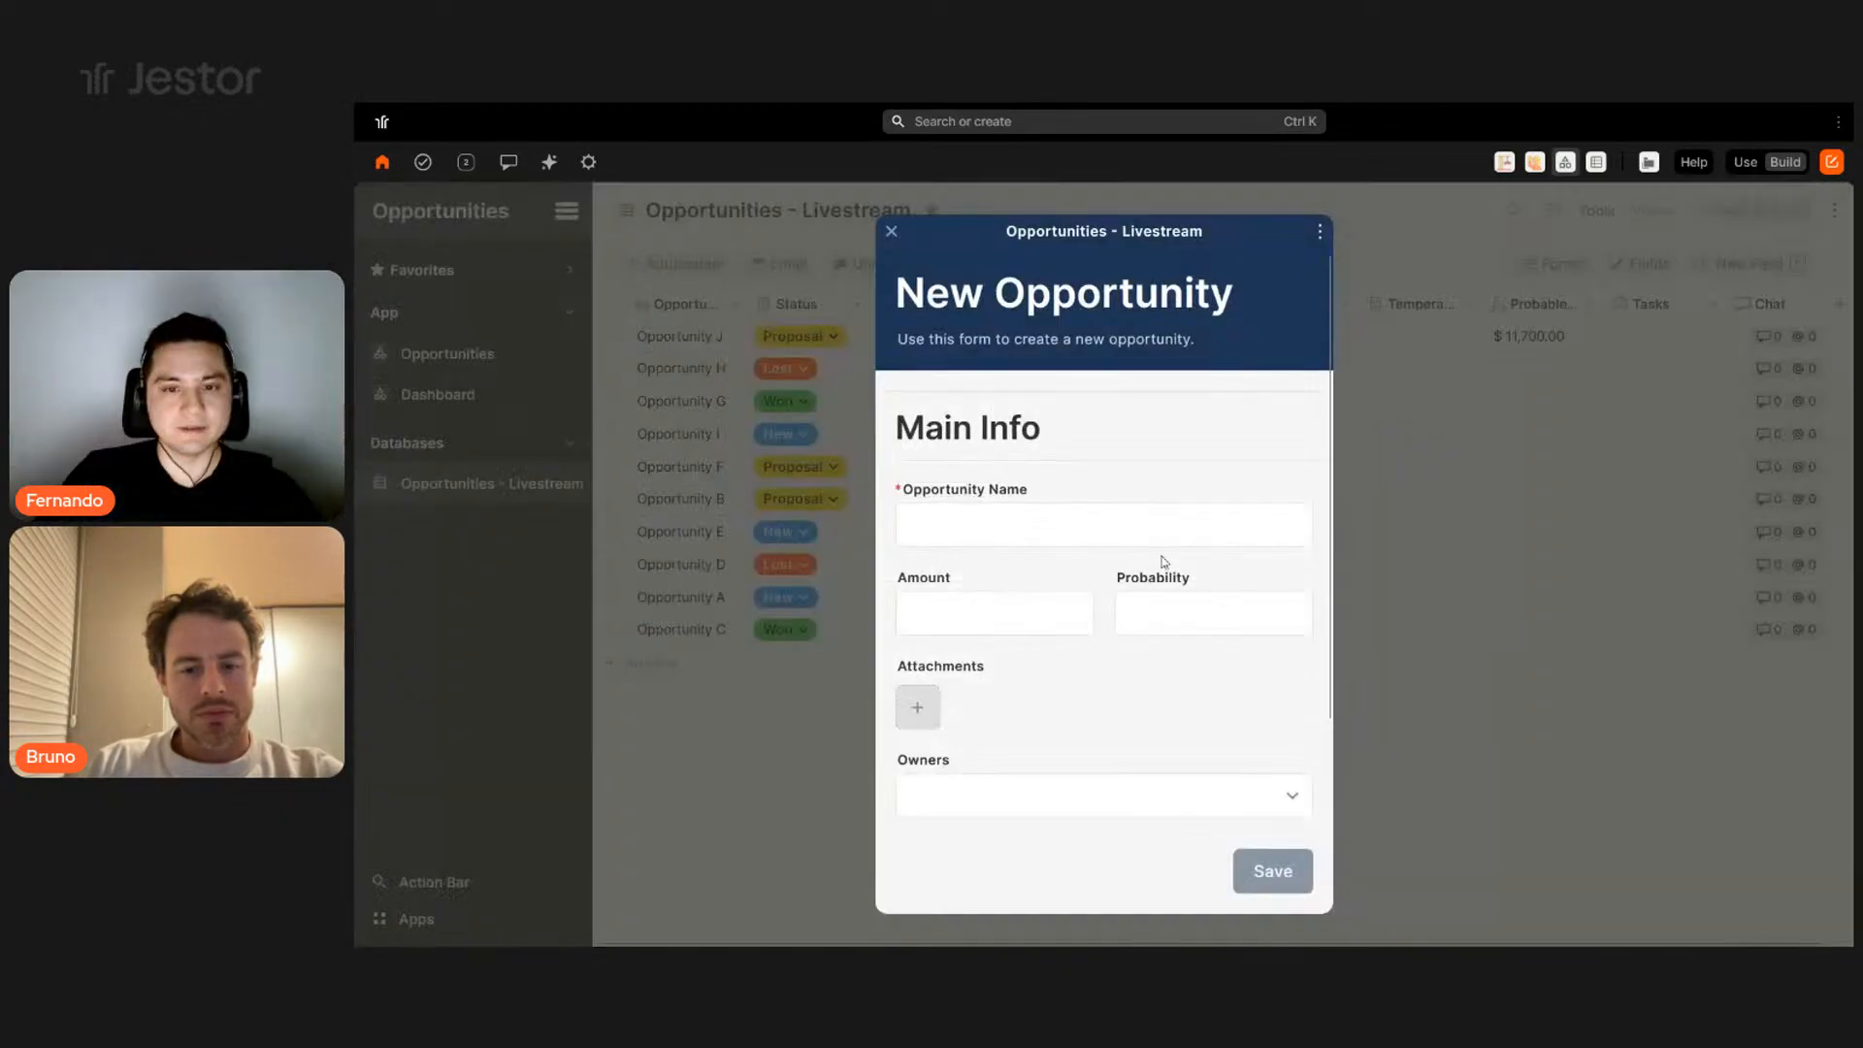
{"action": "left_click", "coordinate": [1832, 348]}
{"action": "left_click", "coordinate": [1552, 264]}
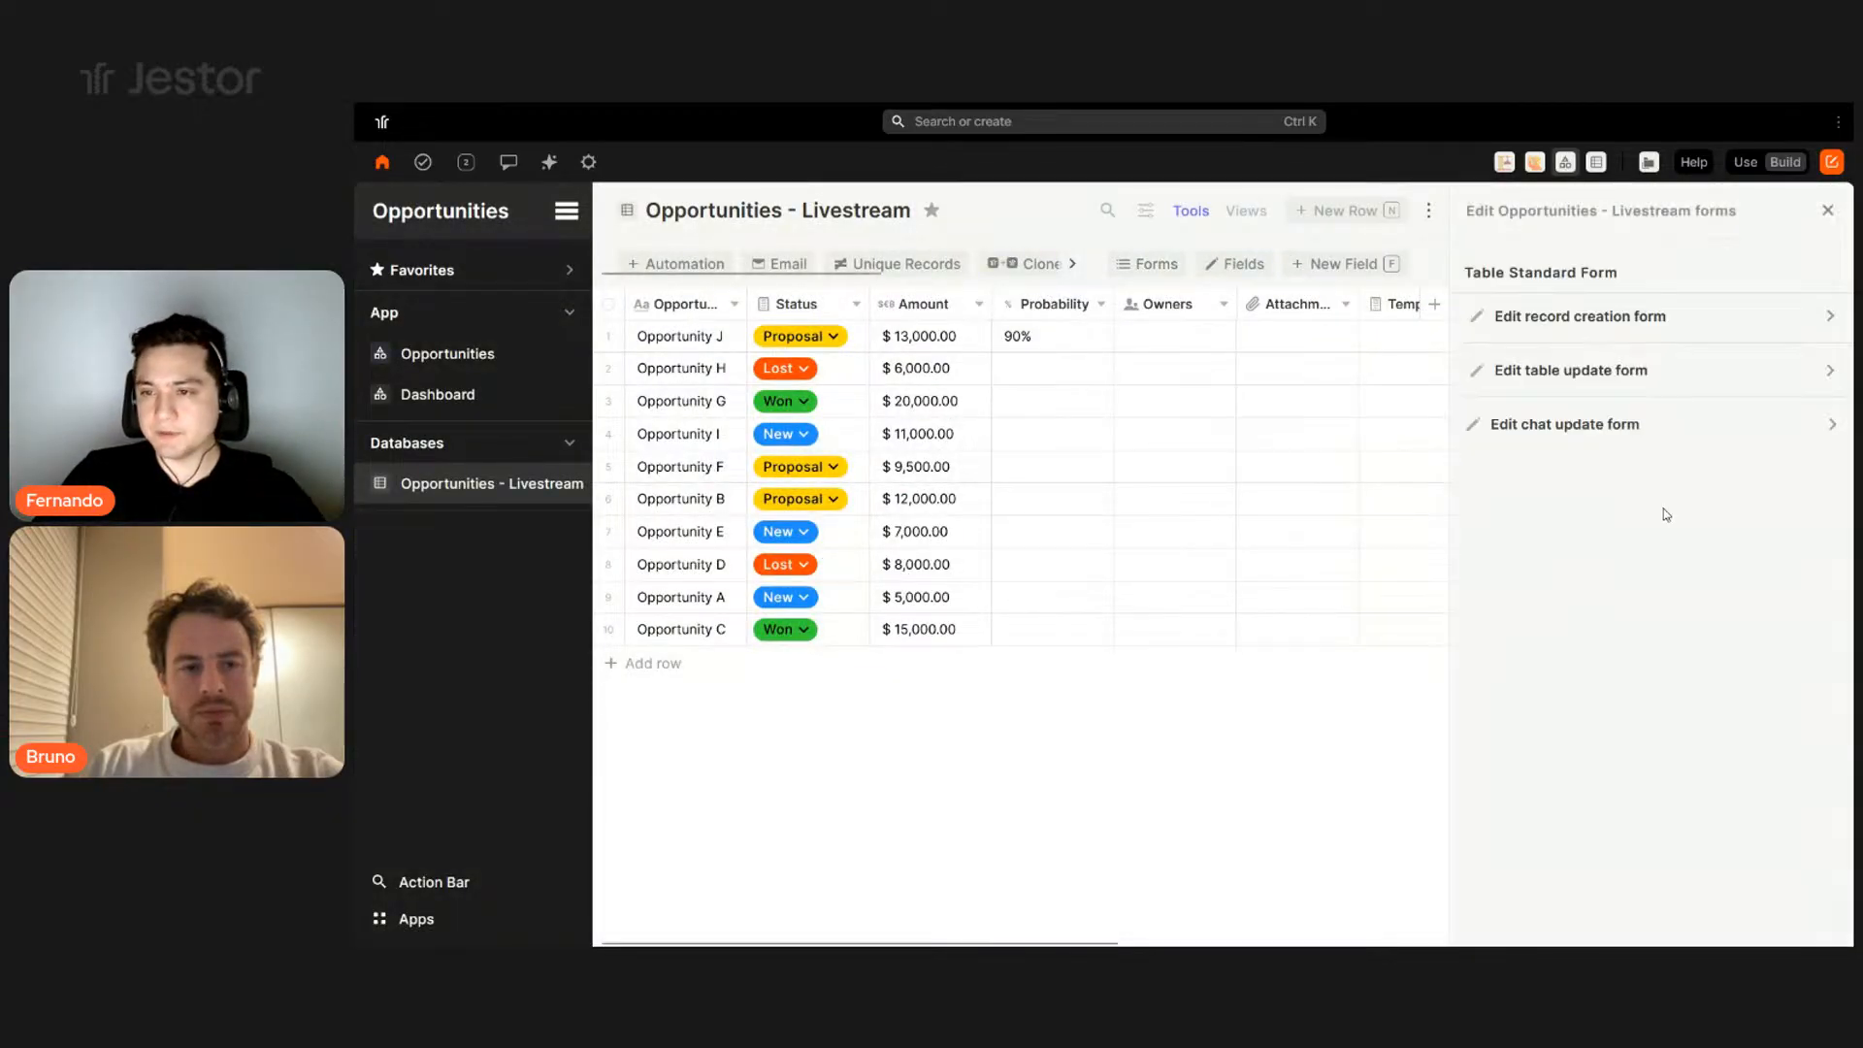
- Remove Connected records, Record history, All records data and Email from the update form tools, then save
{"action": "left_click", "coordinate": [1651, 373]}
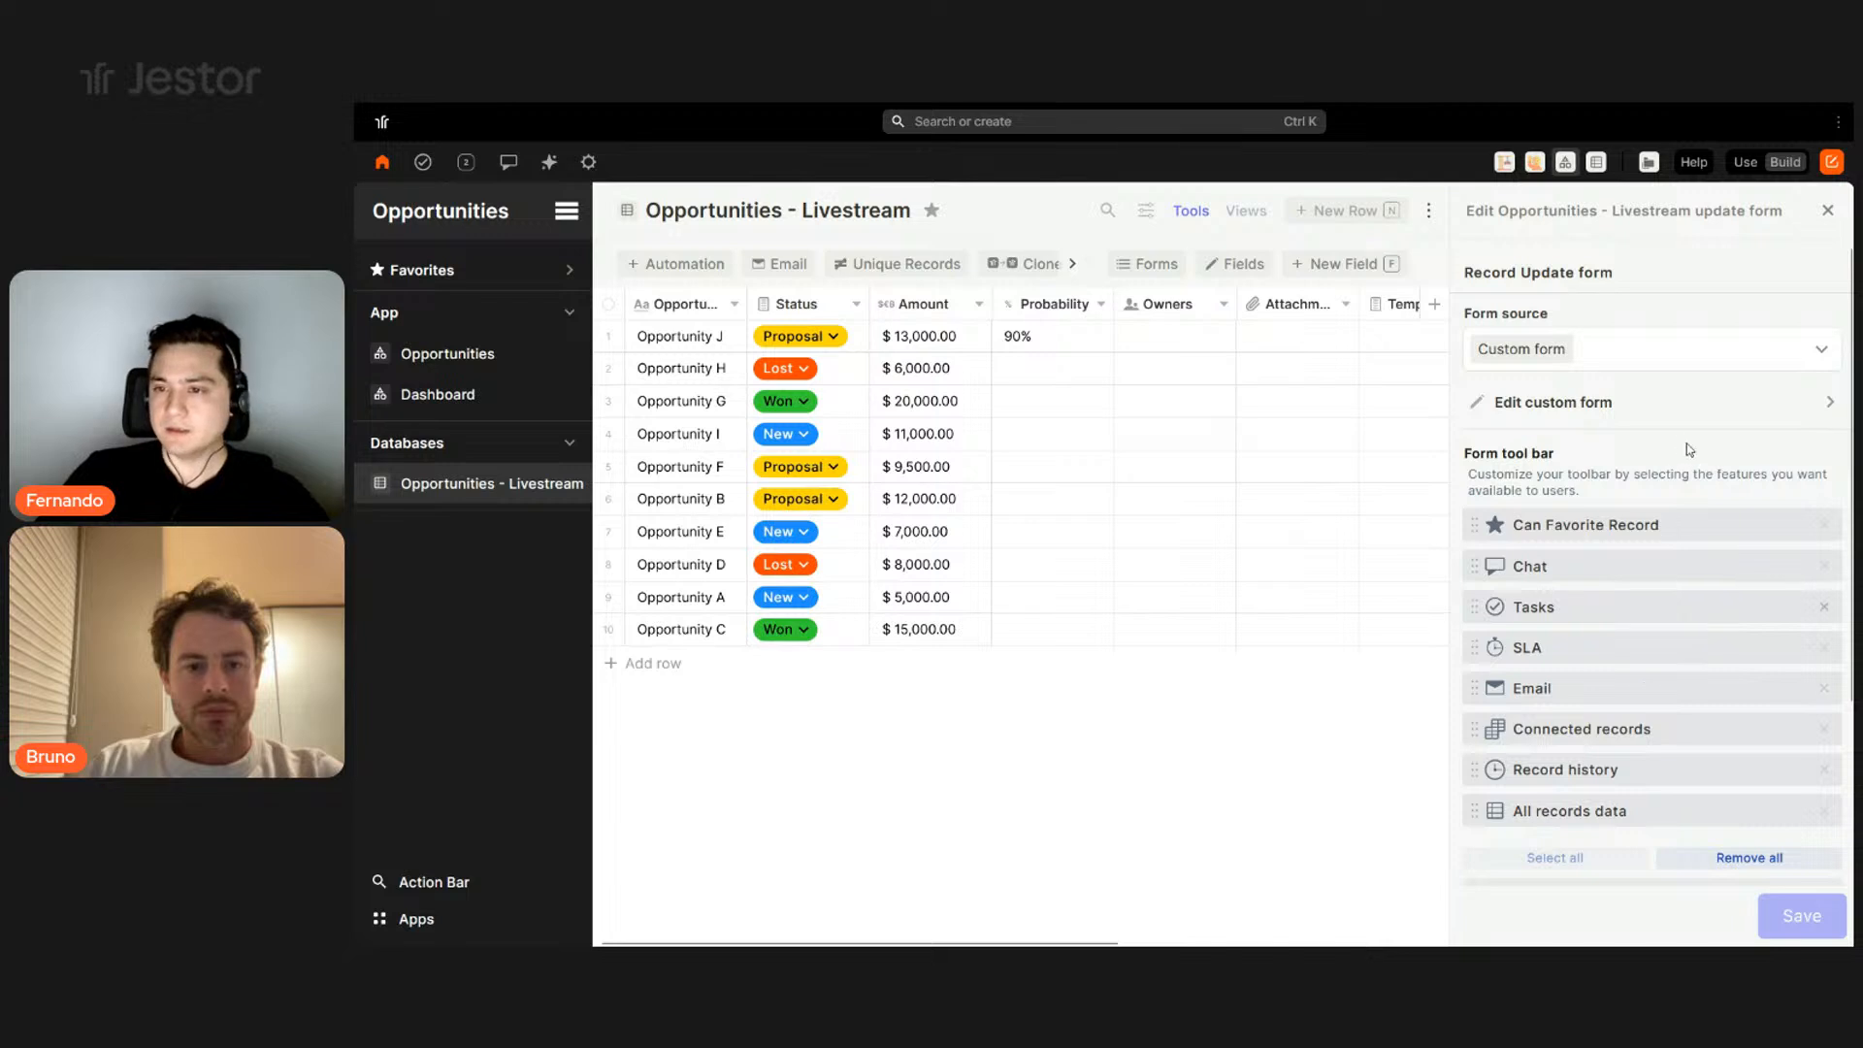
{"action": "scroll", "coordinate": [1675, 445], "scroll_direction": "down", "scroll_amount": 2}
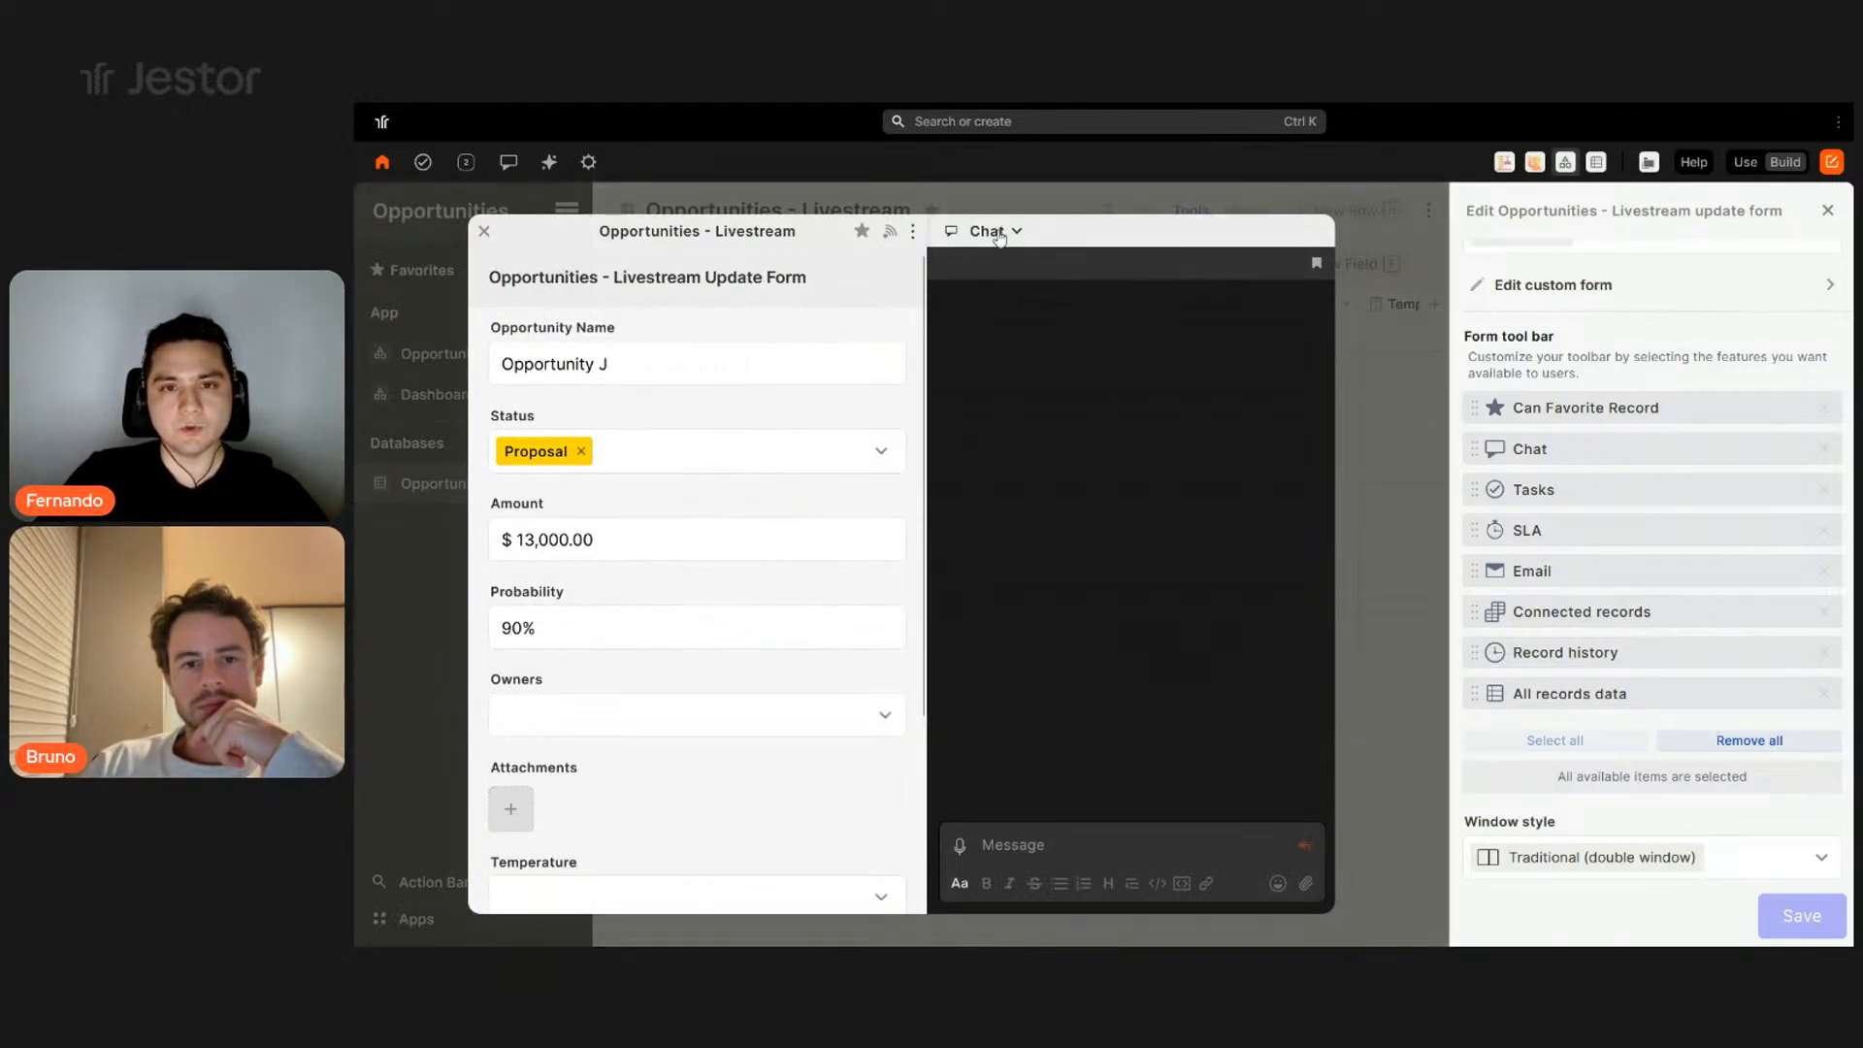
{"action": "left_click", "coordinate": [996, 233]}
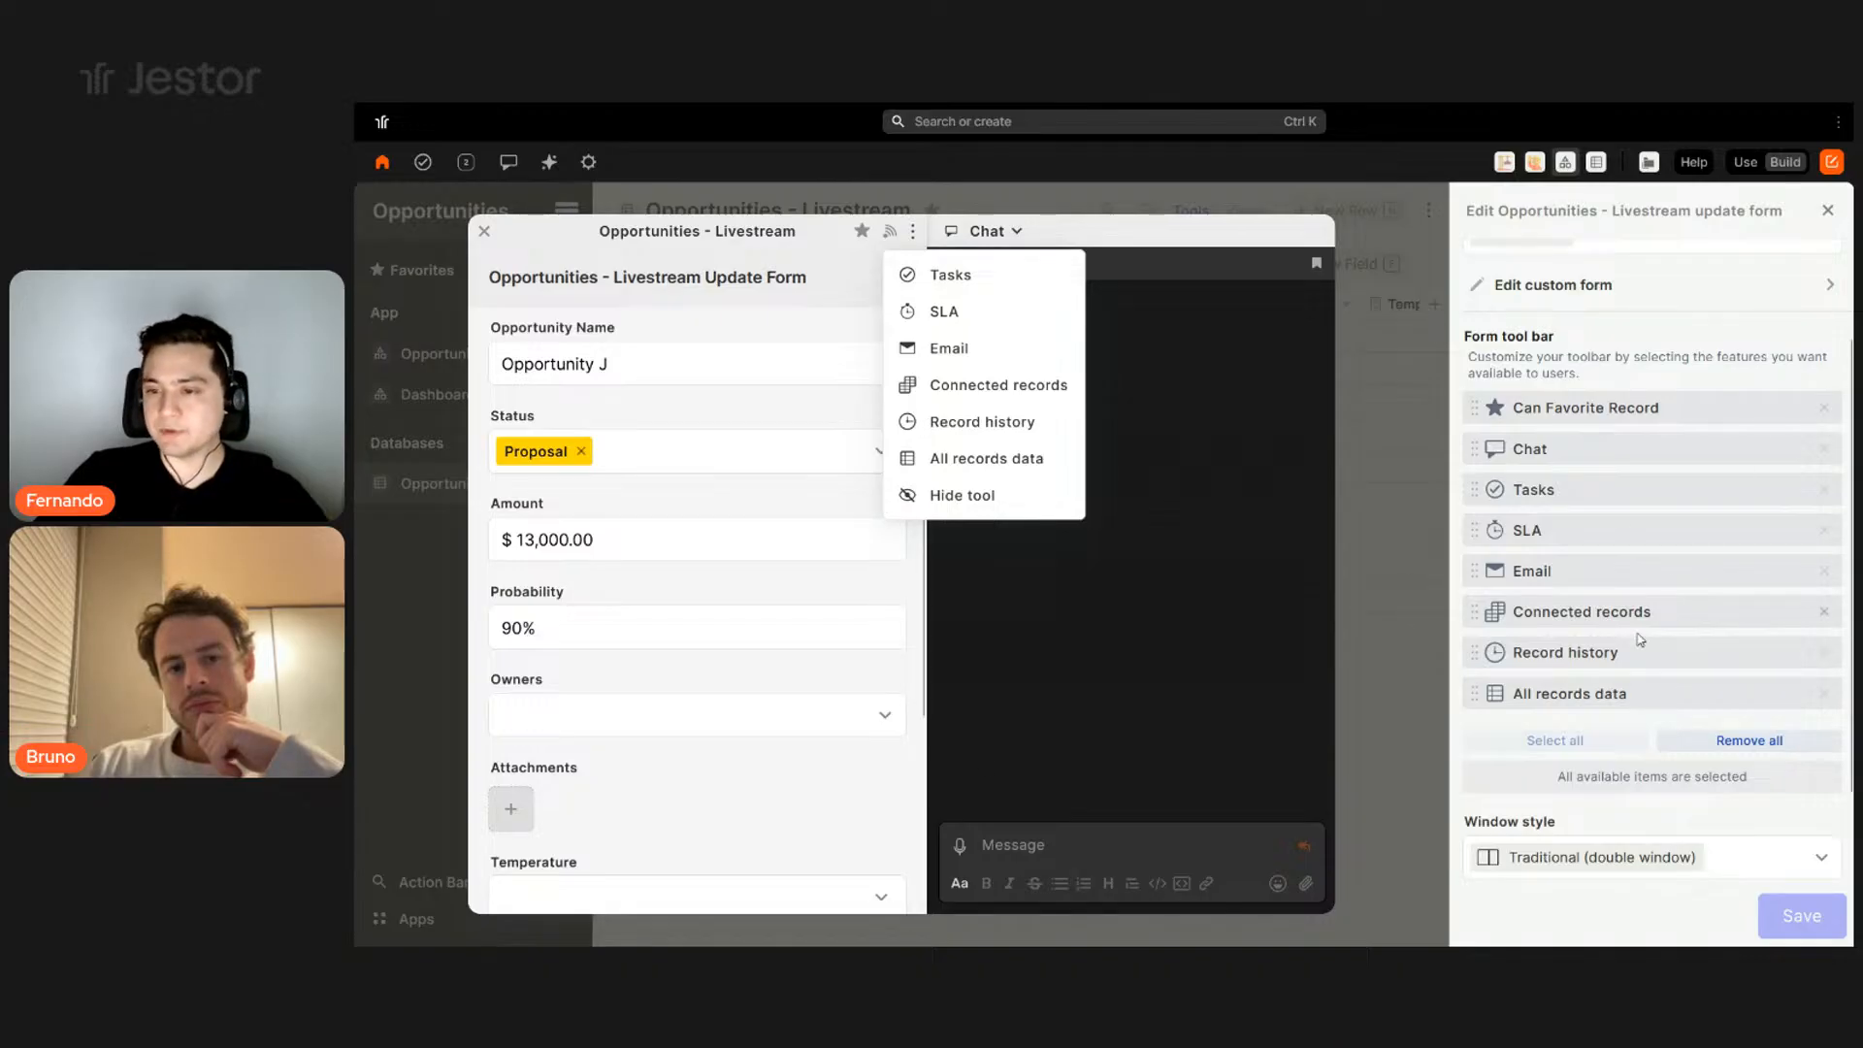
{"action": "left_click", "coordinate": [1640, 727]}
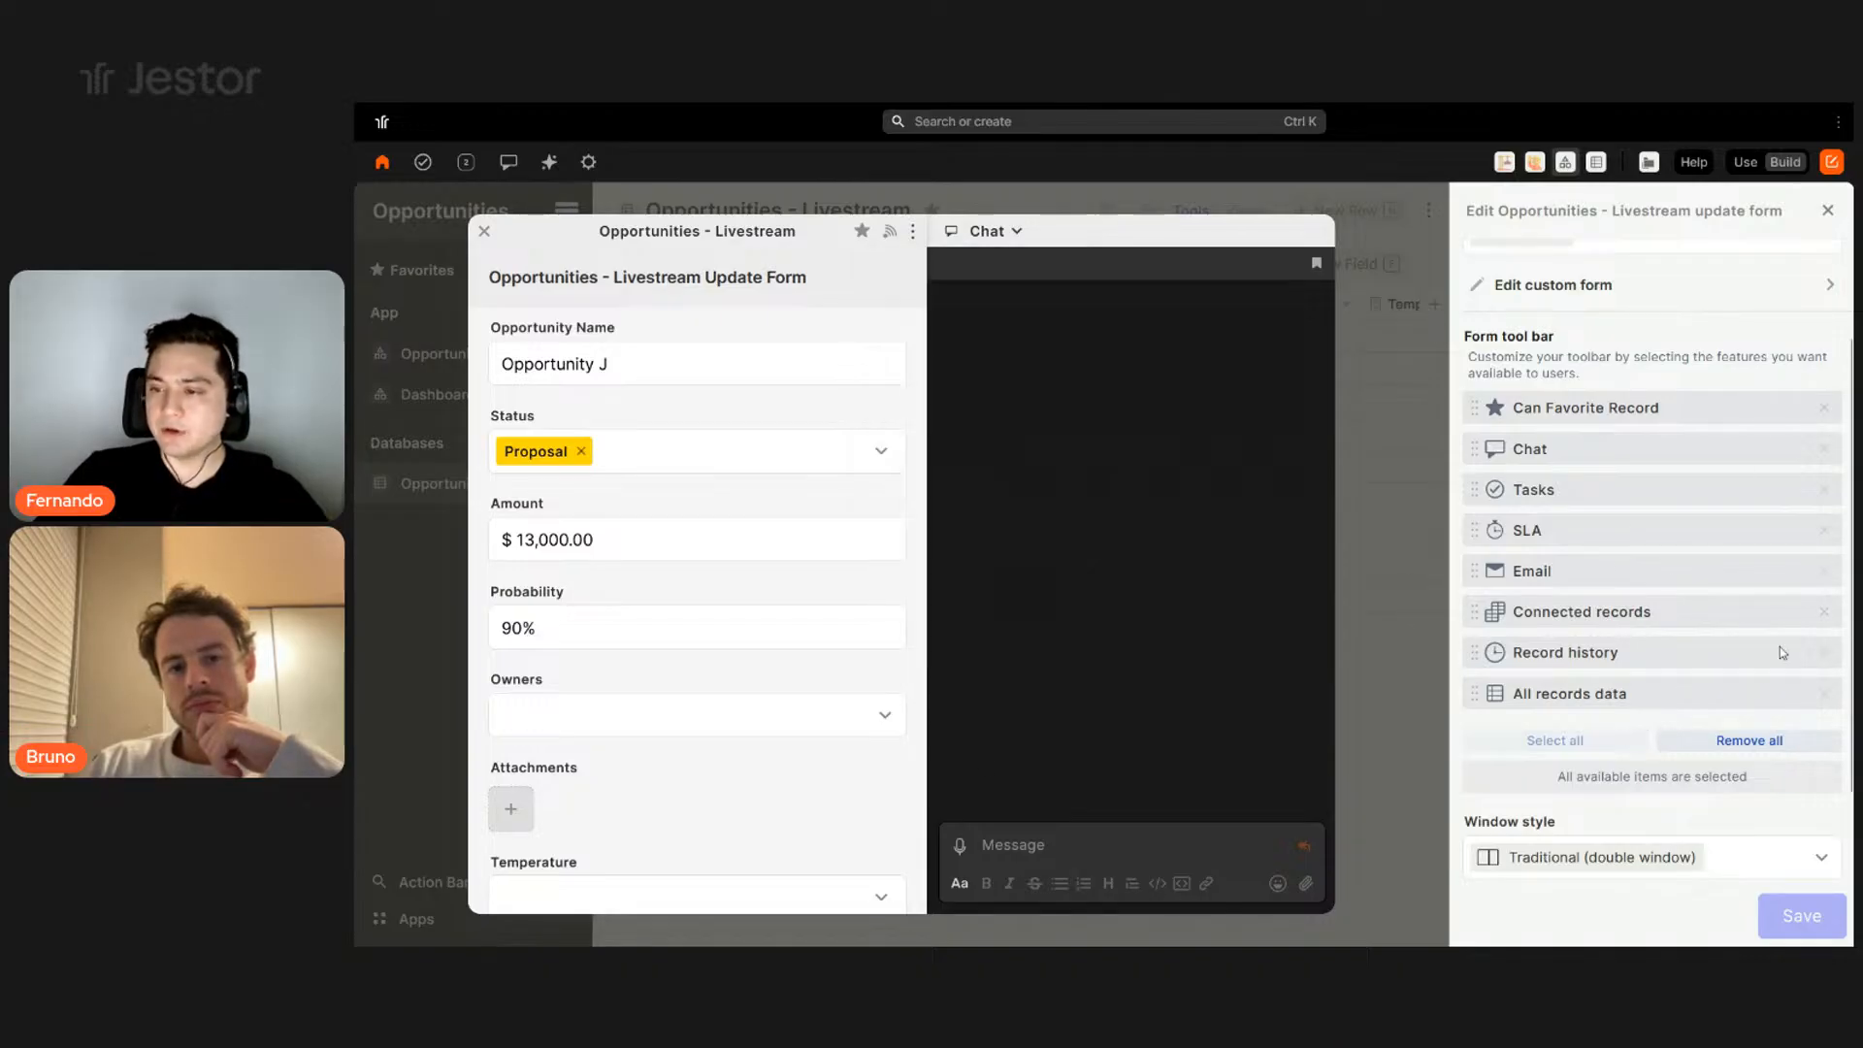
{"action": "left_click", "coordinate": [1824, 612]}
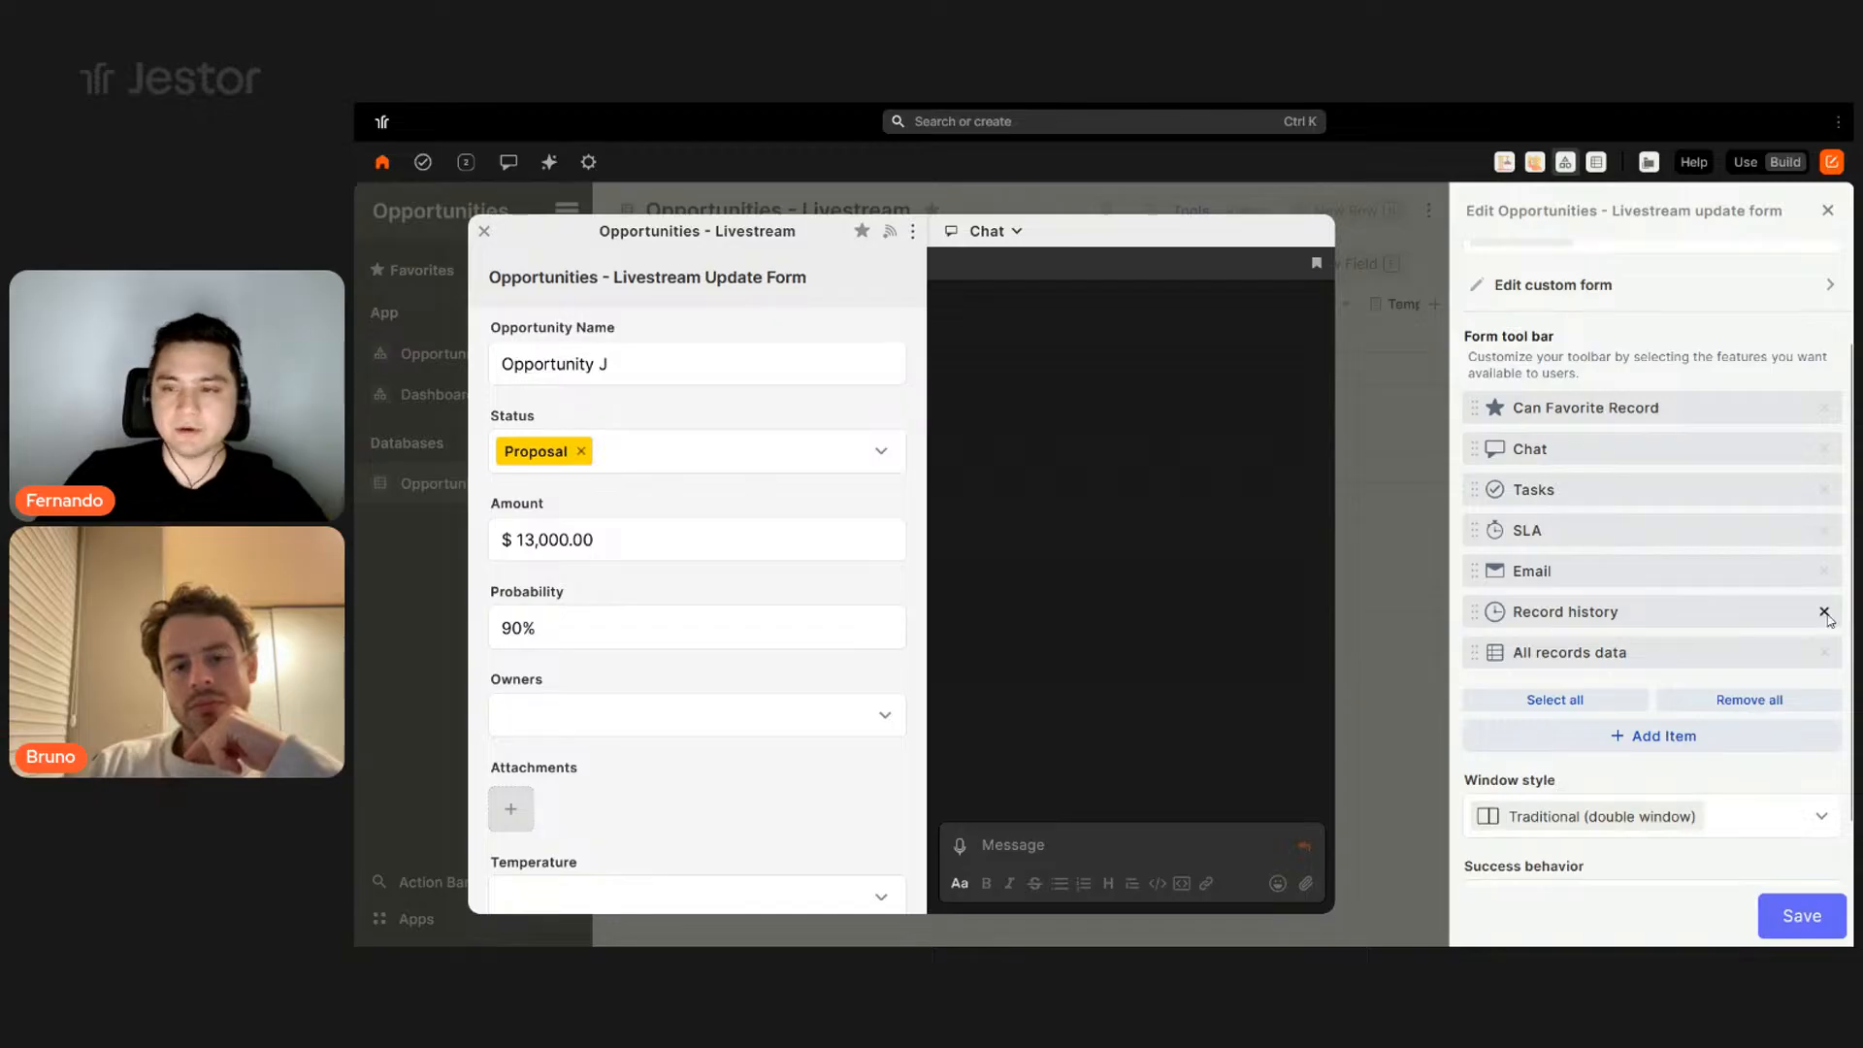
{"action": "left_click", "coordinate": [1826, 614]}
{"action": "left_click", "coordinate": [1826, 614]}
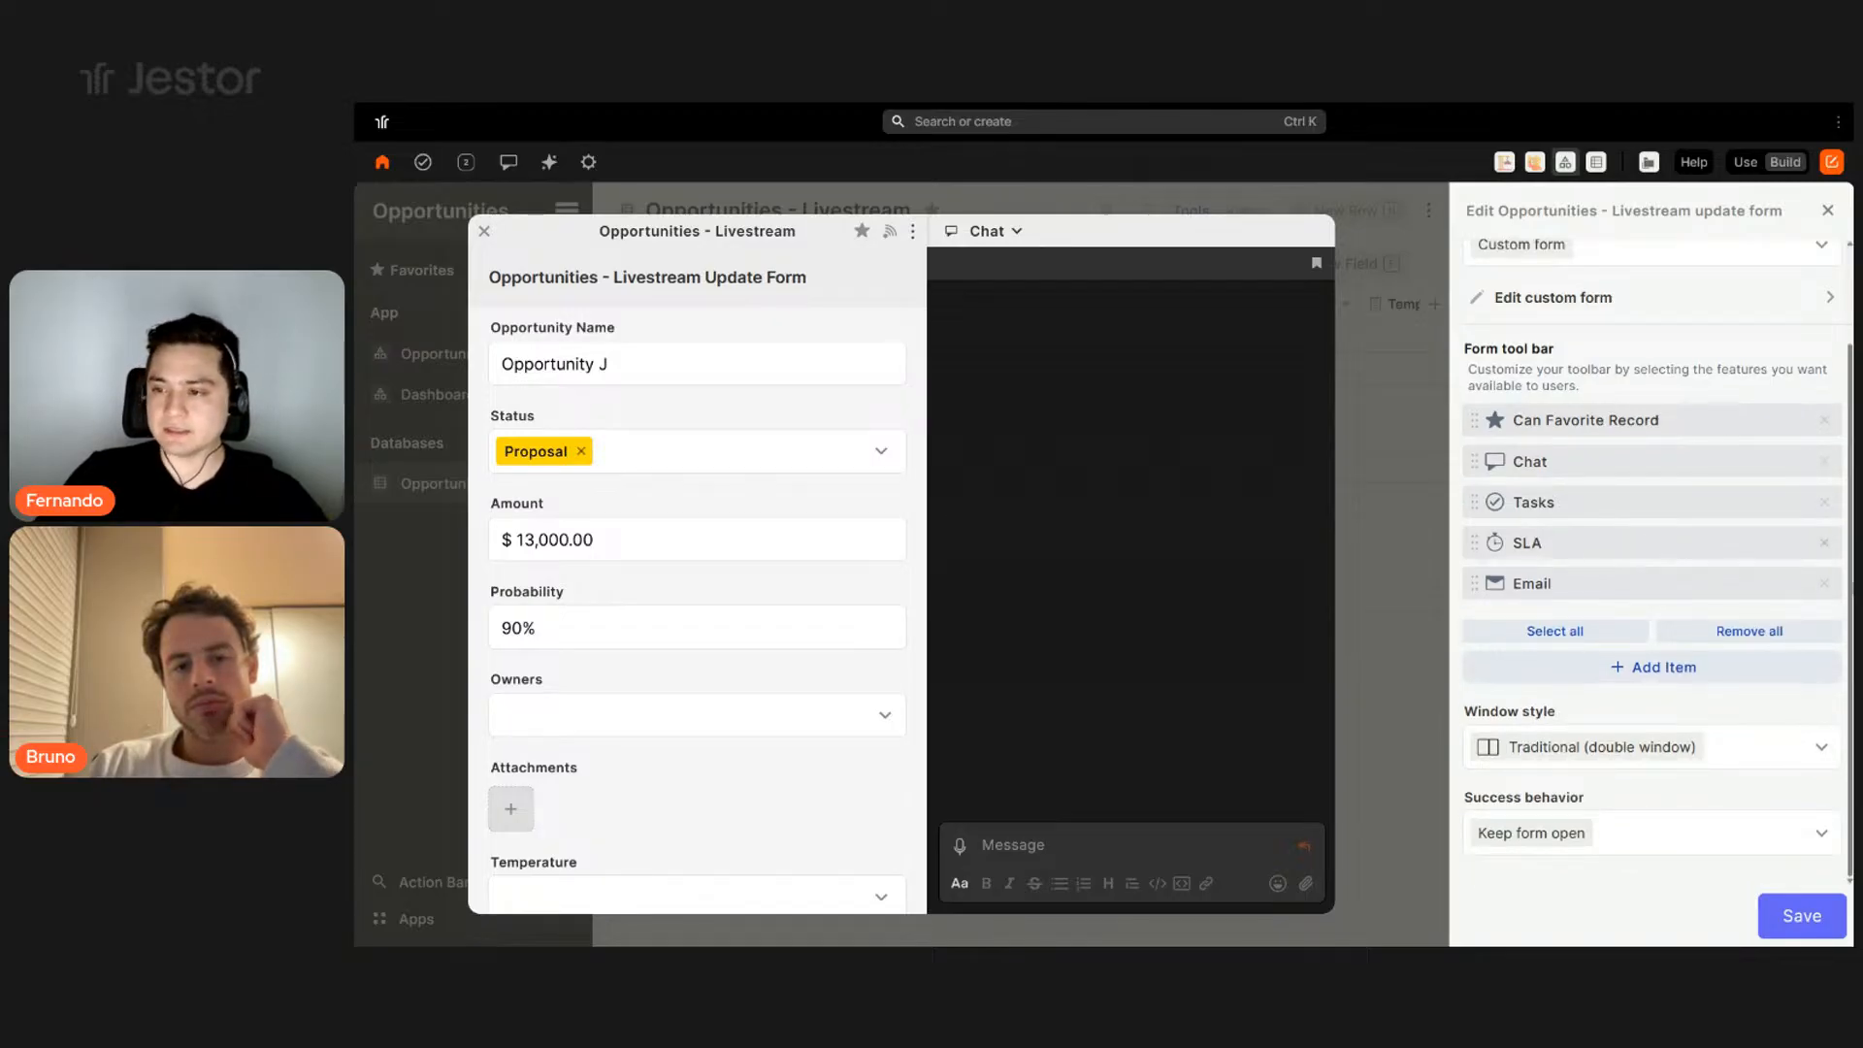
{"action": "left_click", "coordinate": [1824, 583]}
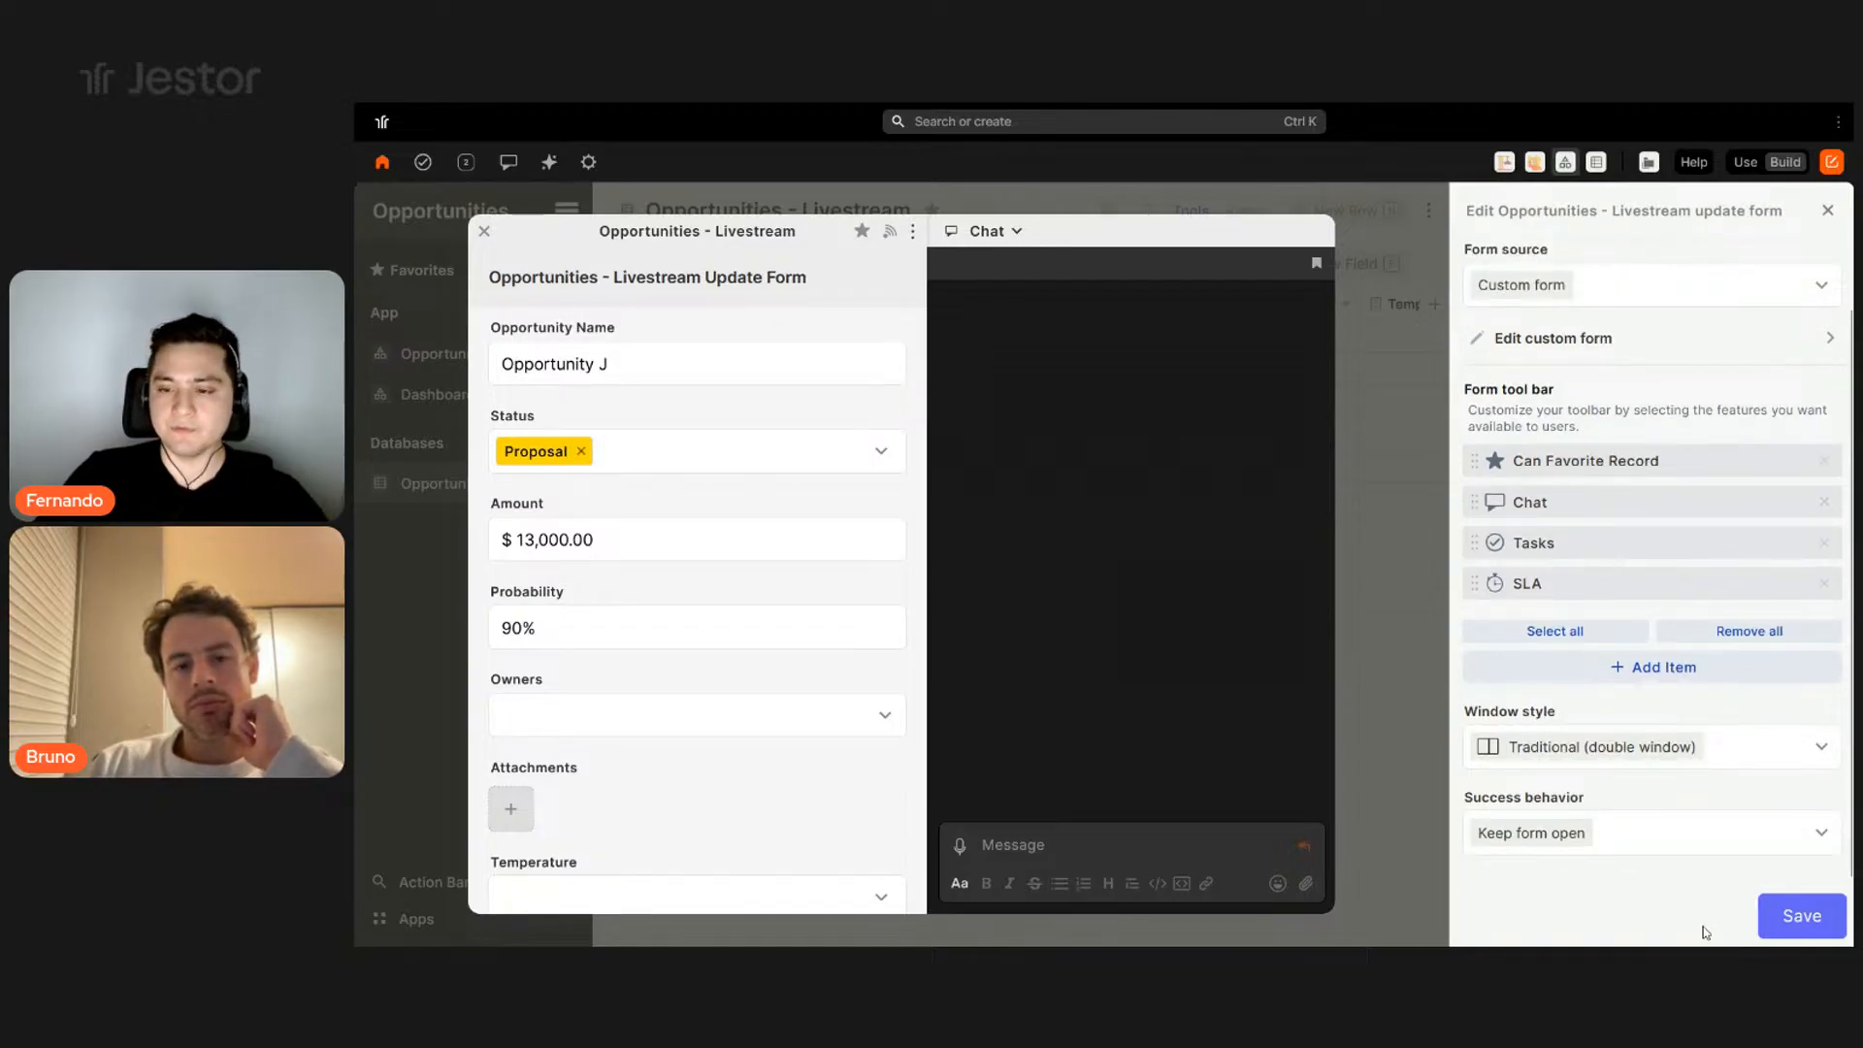
{"action": "left_click", "coordinate": [1802, 916]}
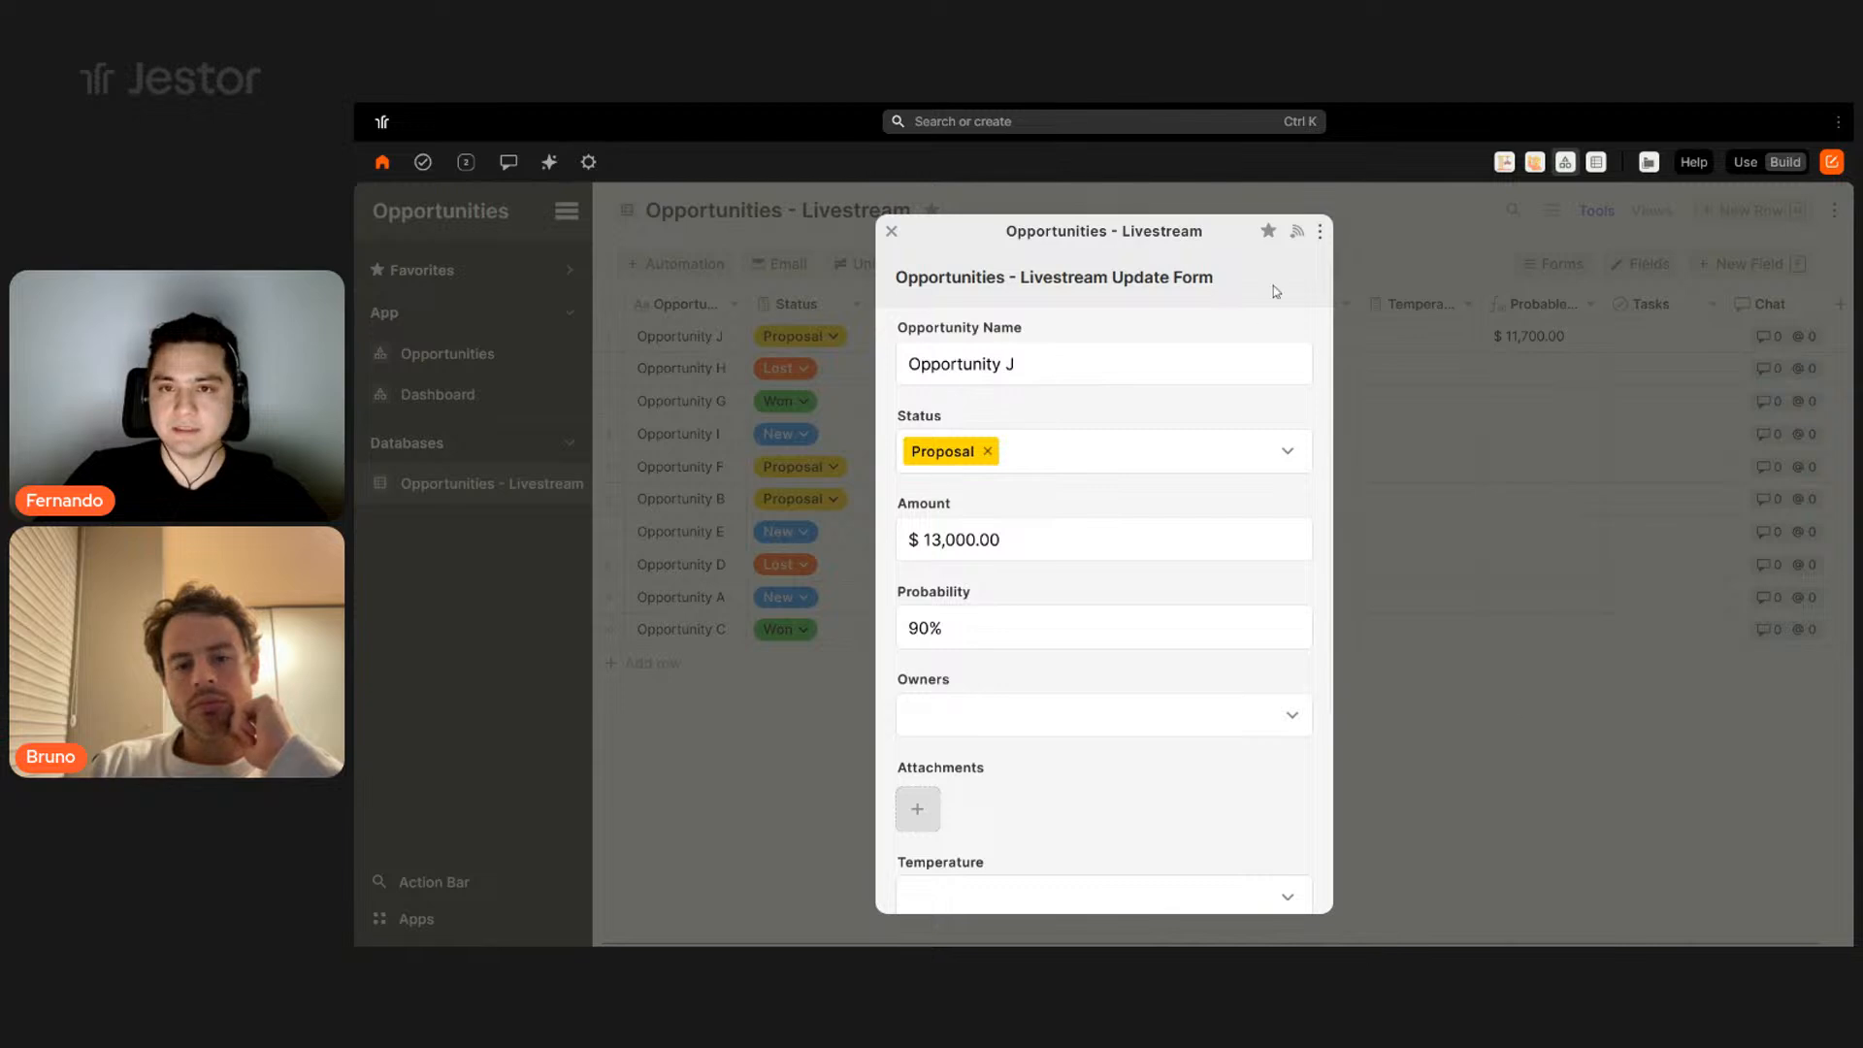
- Verify via Show tools that Opportunity J offers only favoriting, Chat, Tasks and SLA, then reopen Forms
{"action": "left_click", "coordinate": [1344, 343]}
{"action": "left_click", "coordinate": [731, 338]}
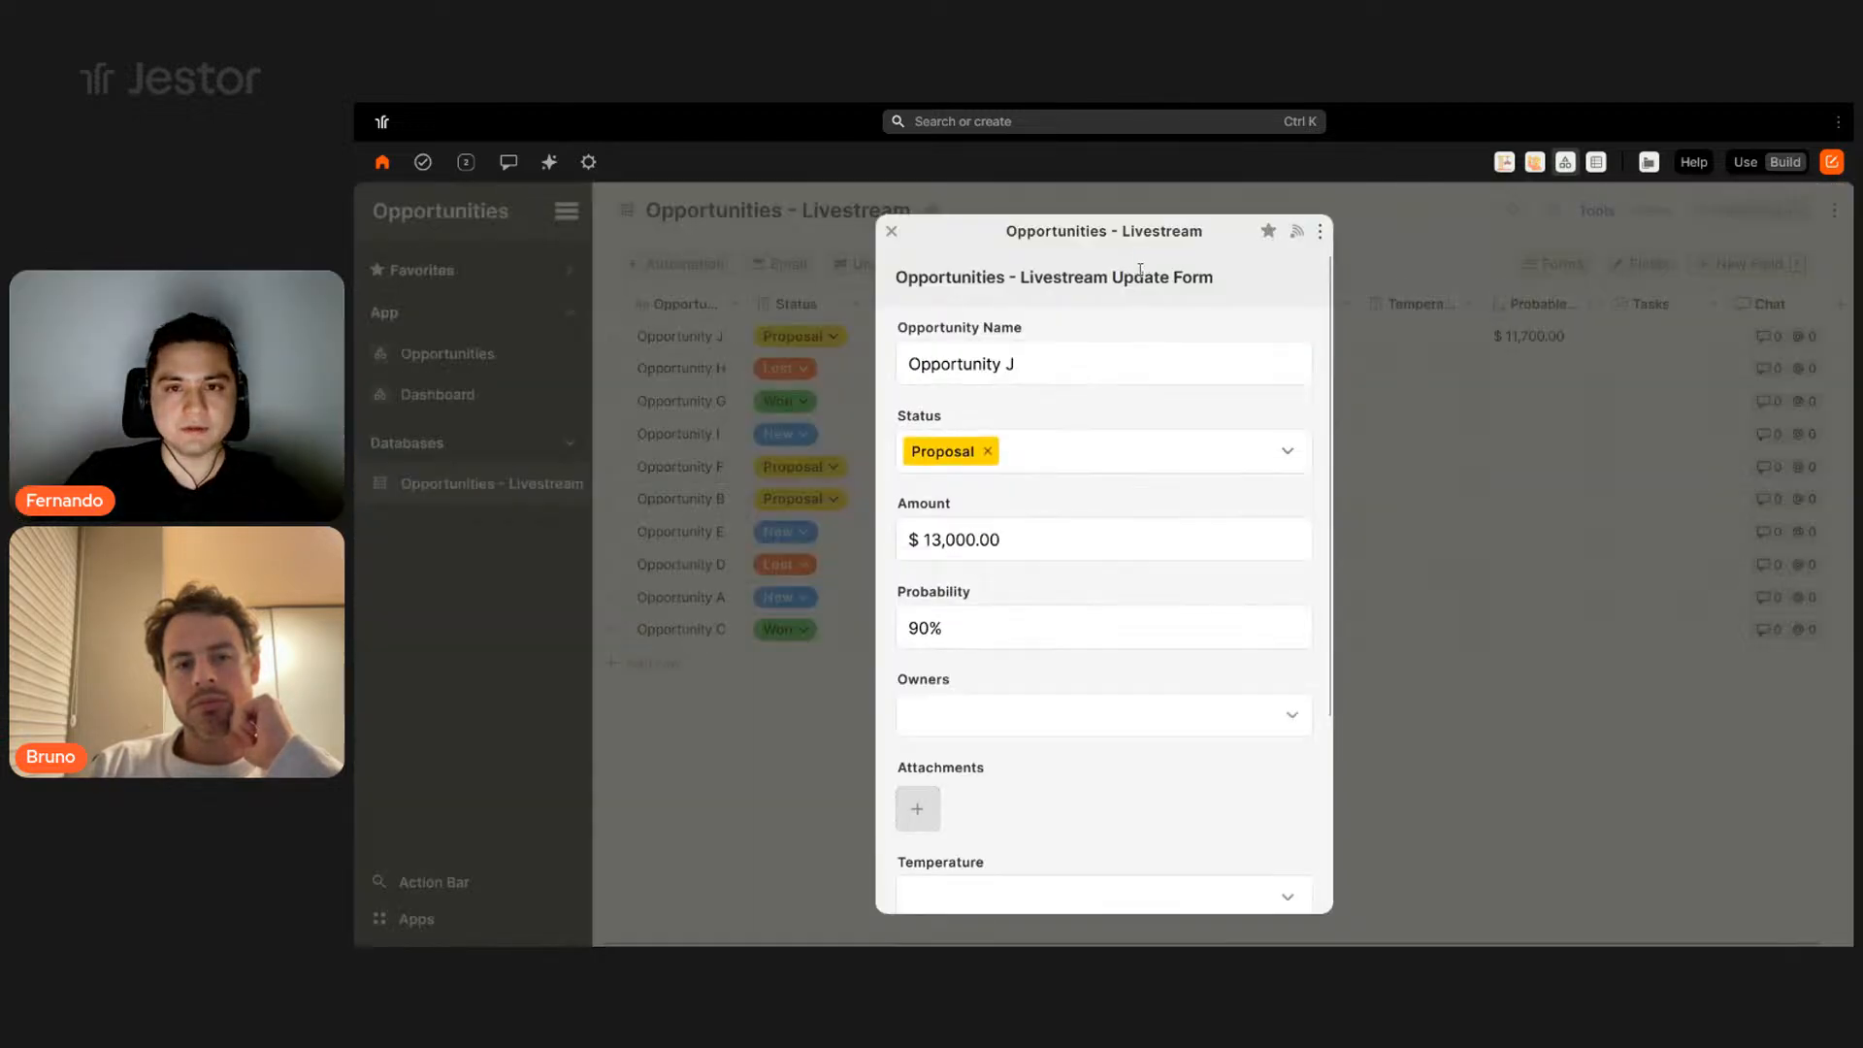
{"action": "left_click", "coordinate": [1319, 232]}
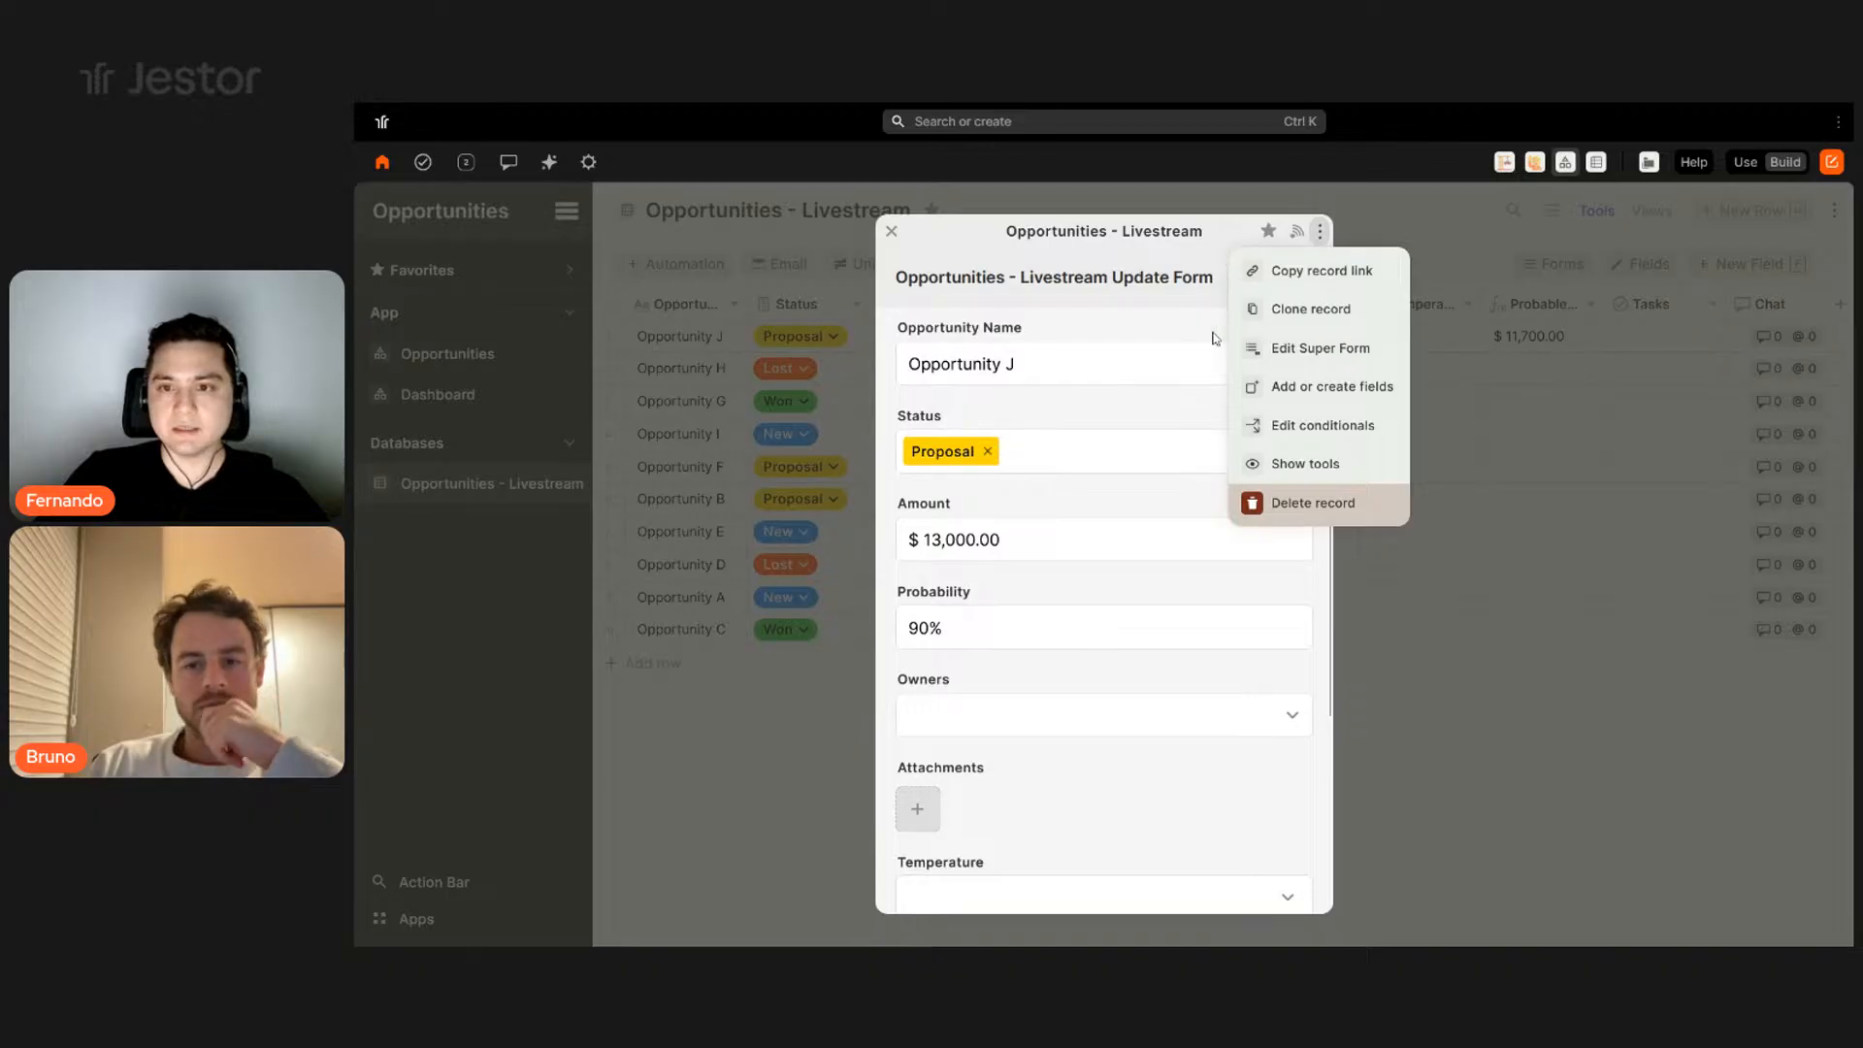
{"action": "left_click", "coordinate": [1279, 463]}
{"action": "left_click", "coordinate": [1203, 232]}
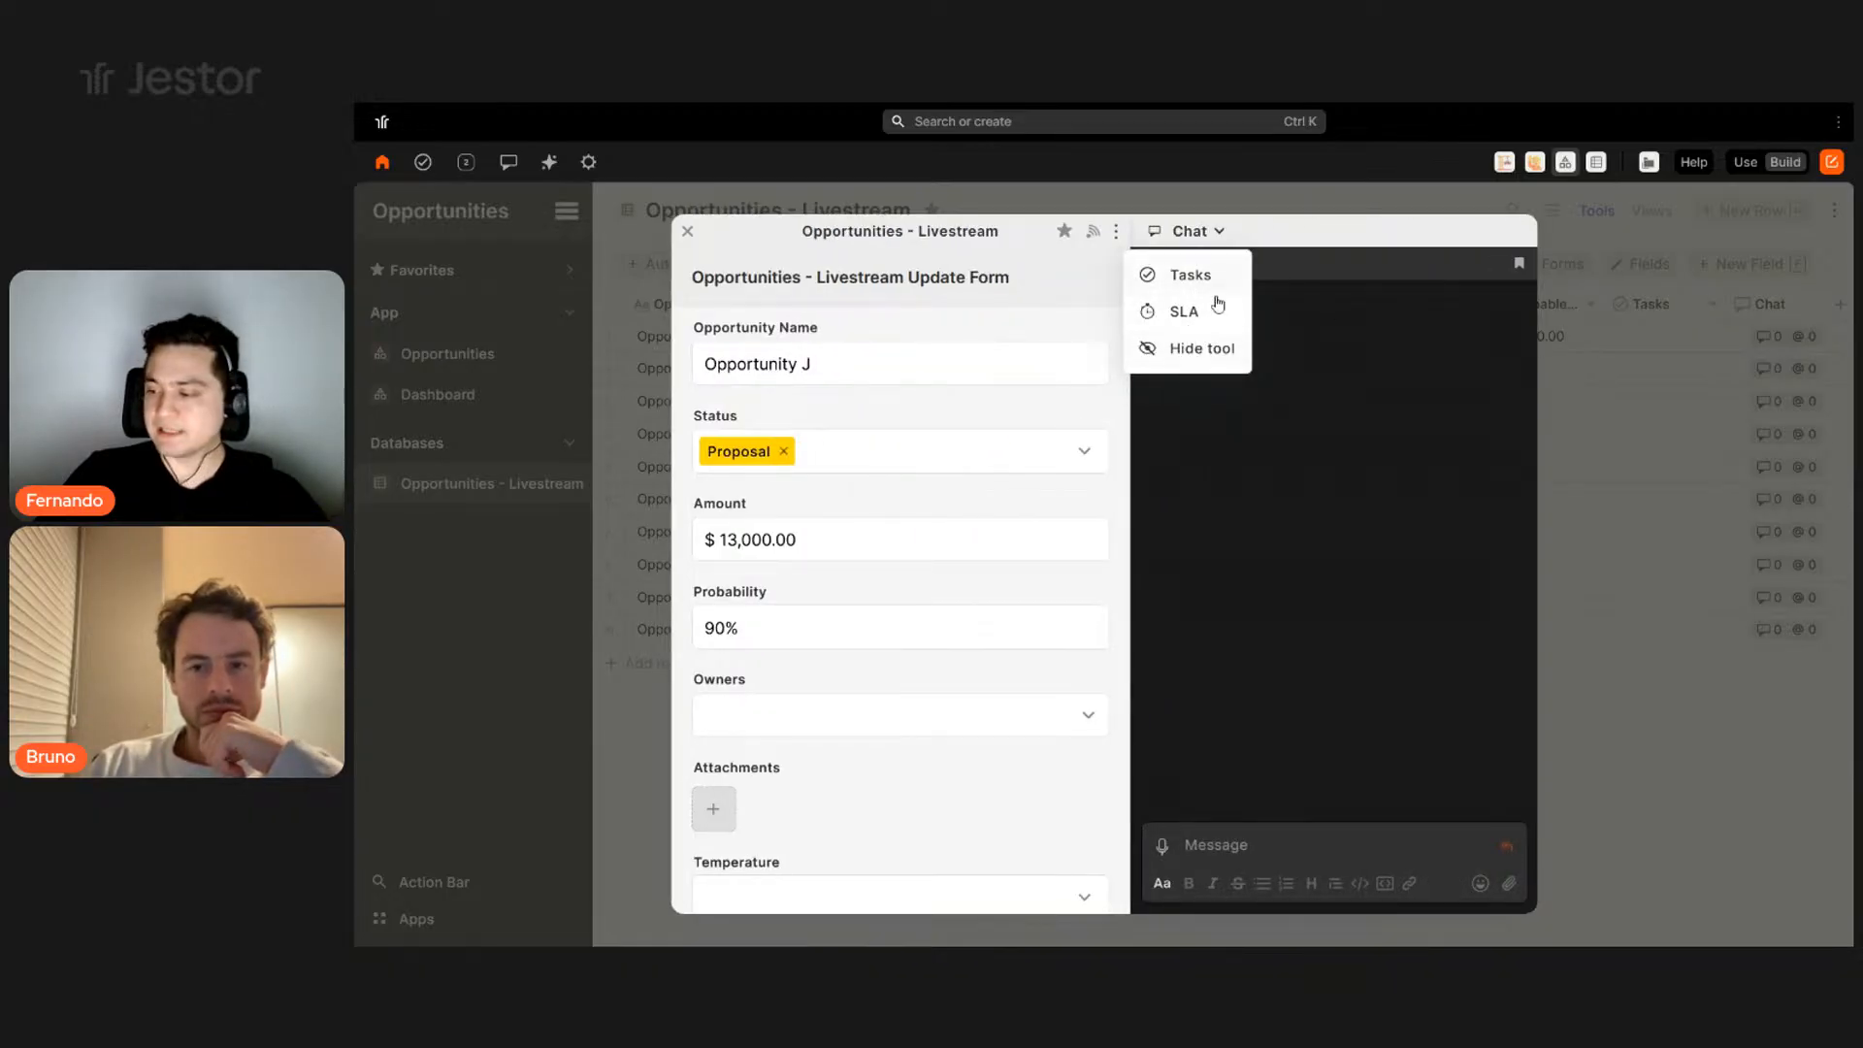
{"action": "left_click", "coordinate": [1651, 514]}
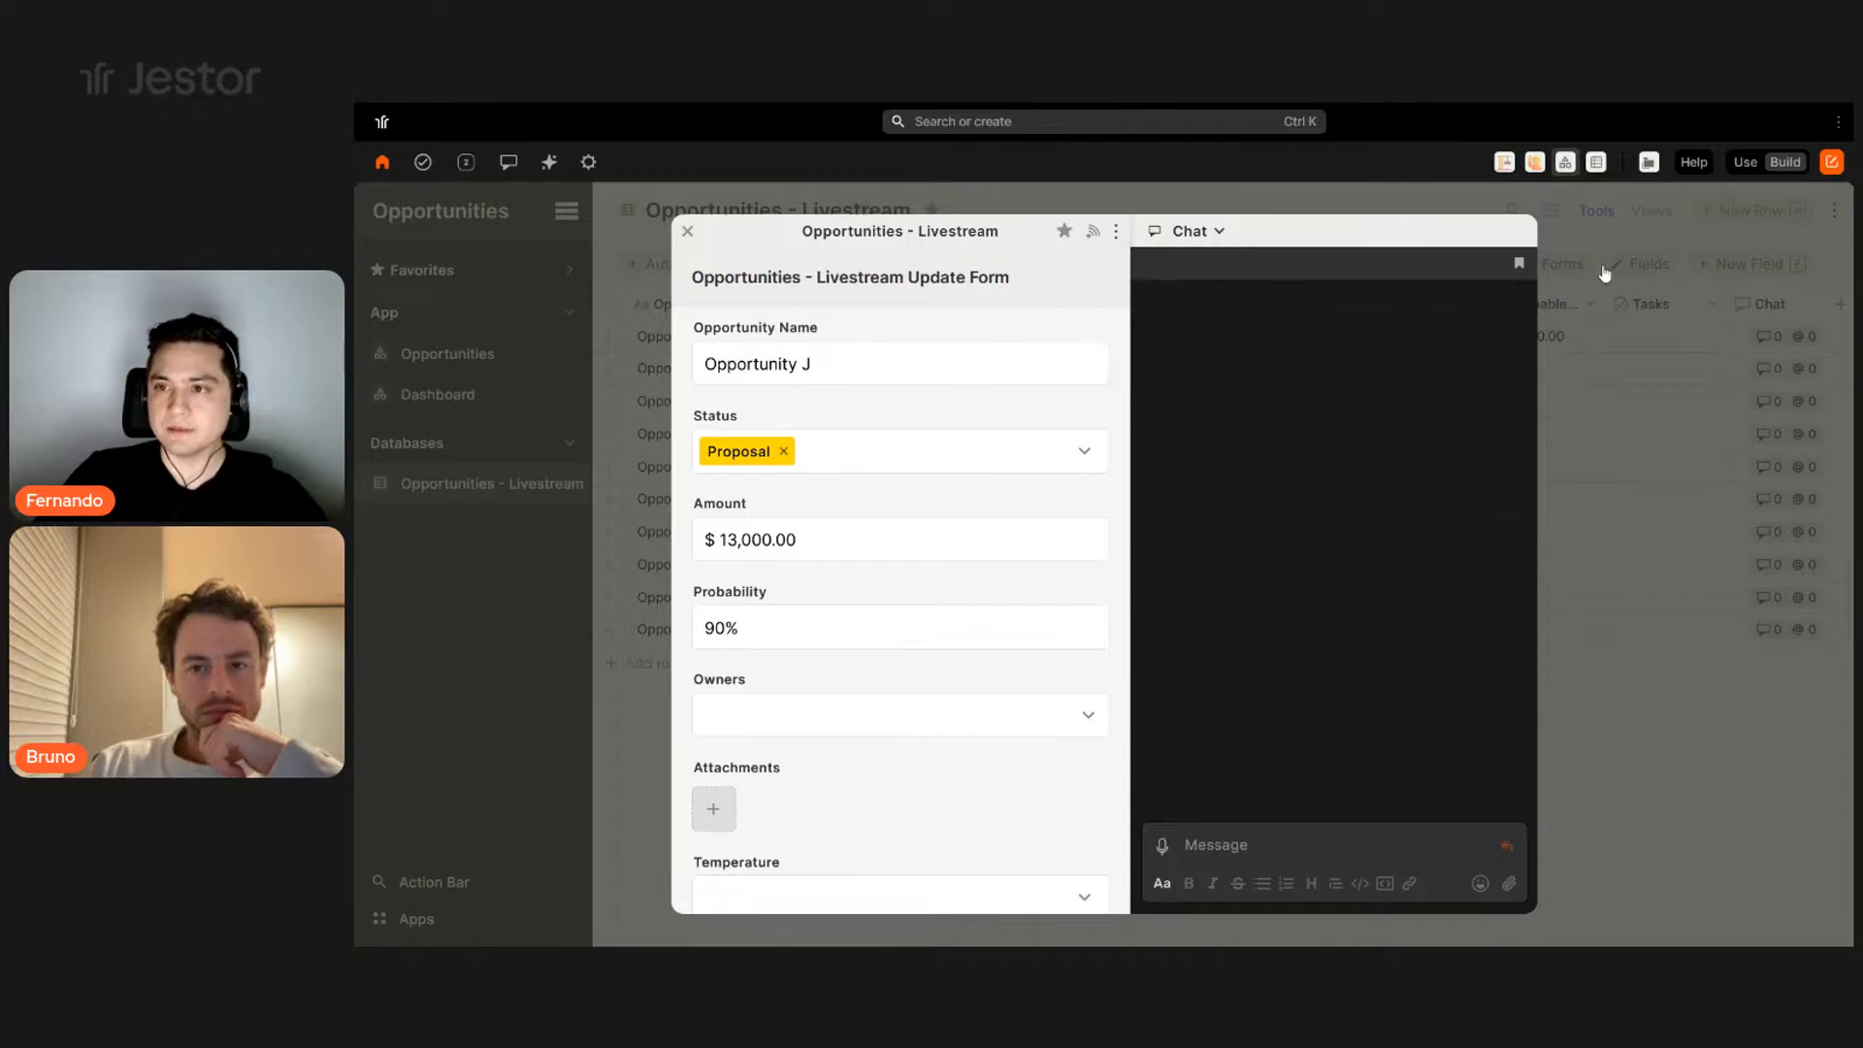
{"action": "left_click", "coordinate": [1564, 264]}
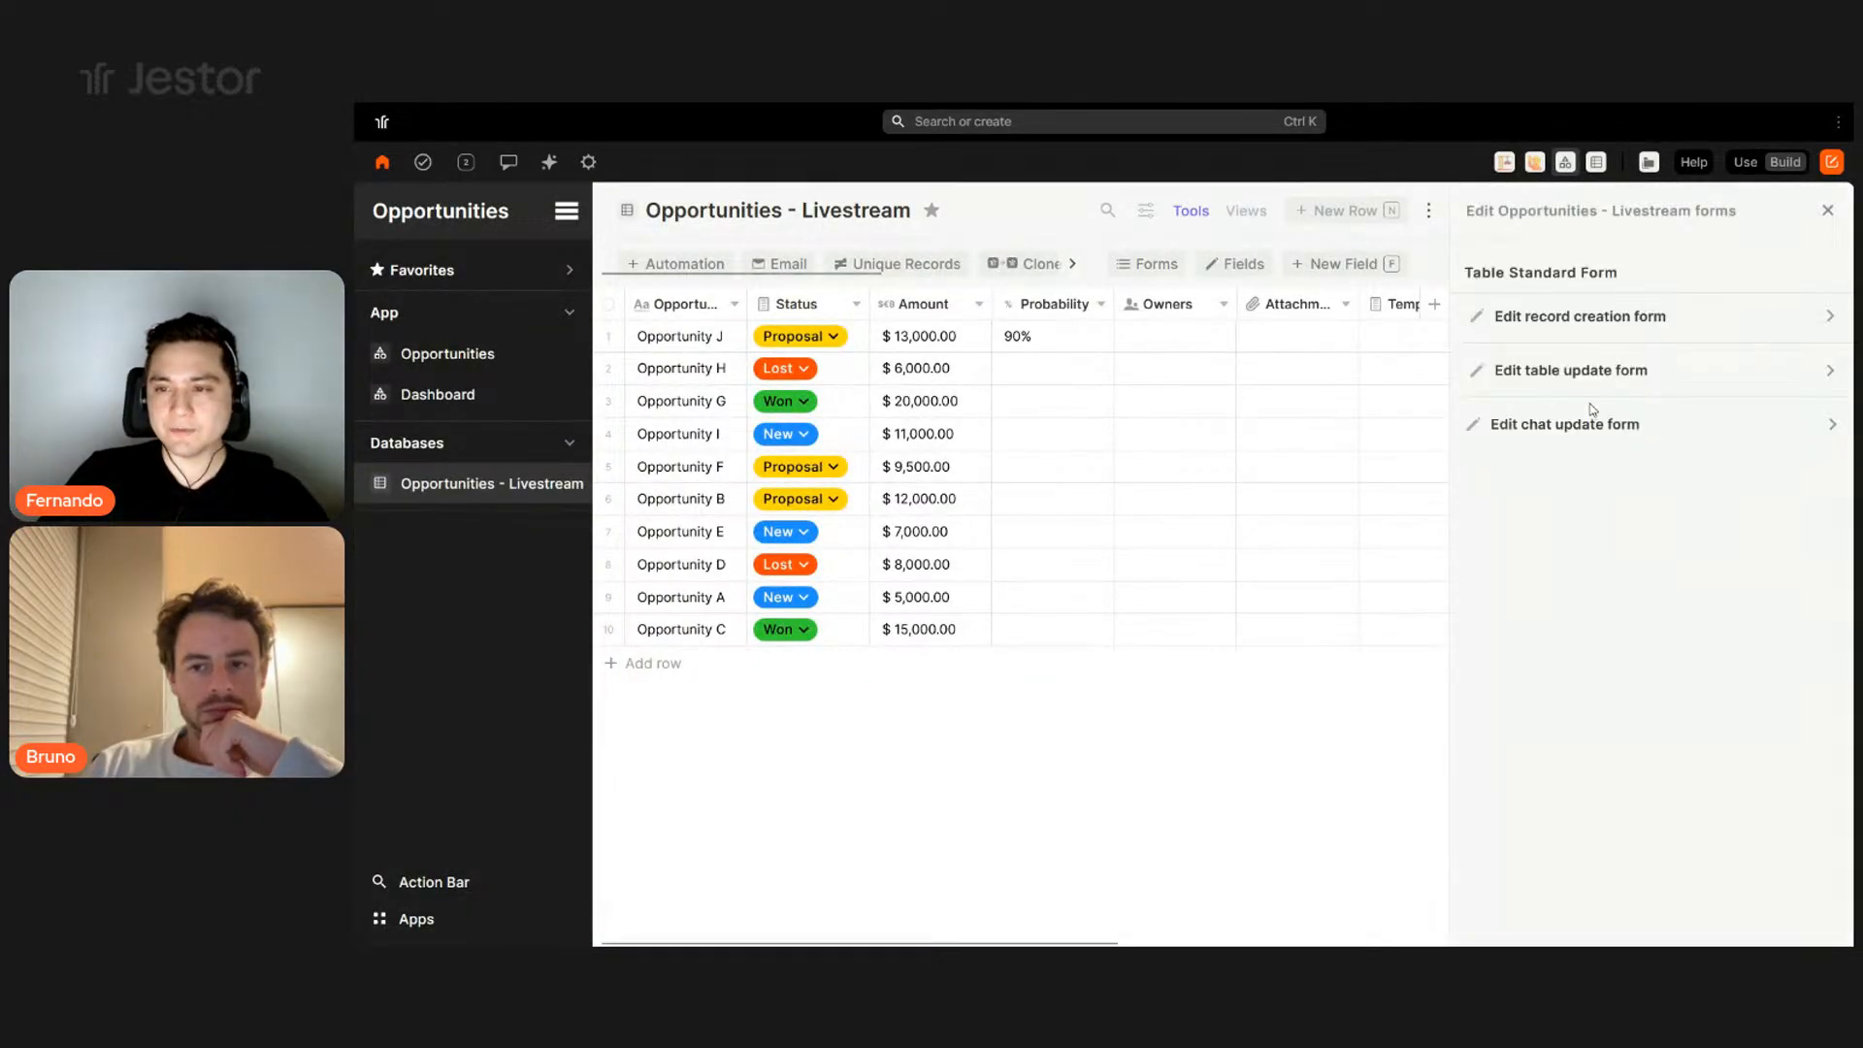
- In the update form's custom editor, switch on Record label as title
{"action": "left_click", "coordinate": [1613, 373]}
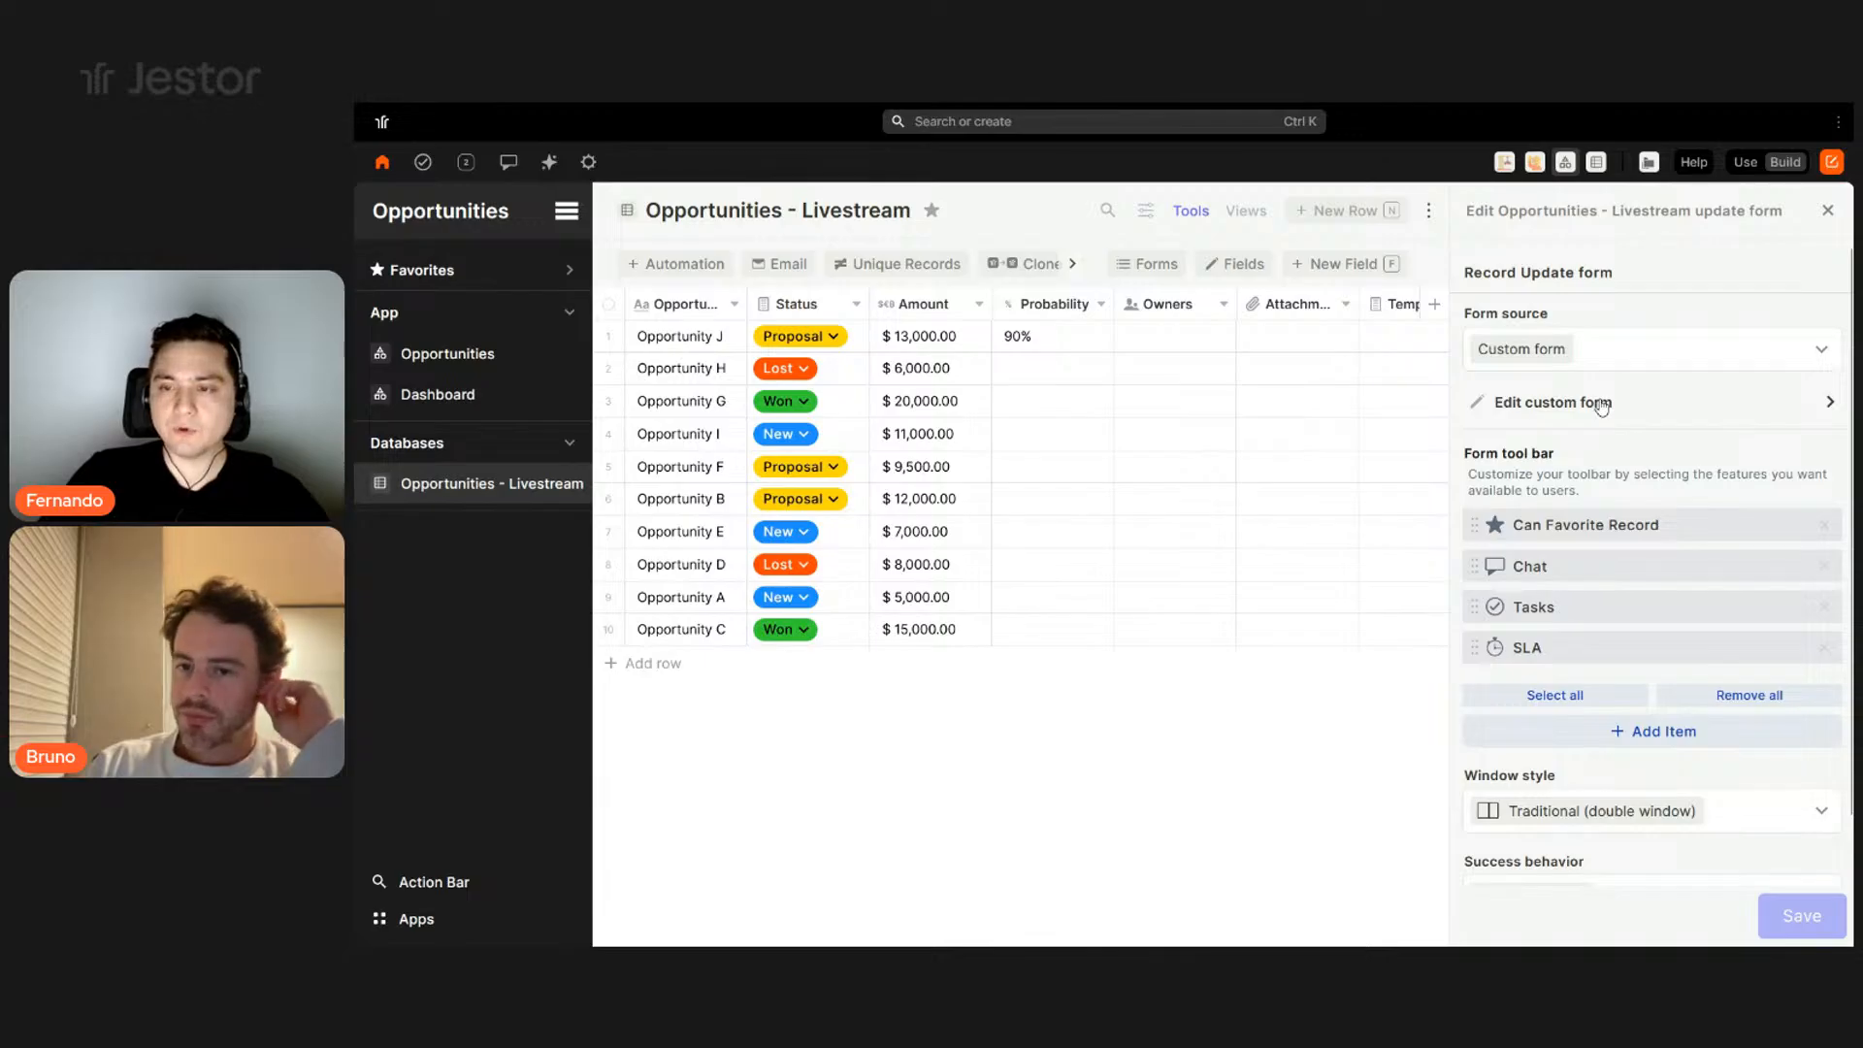
{"action": "left_click", "coordinate": [1598, 405]}
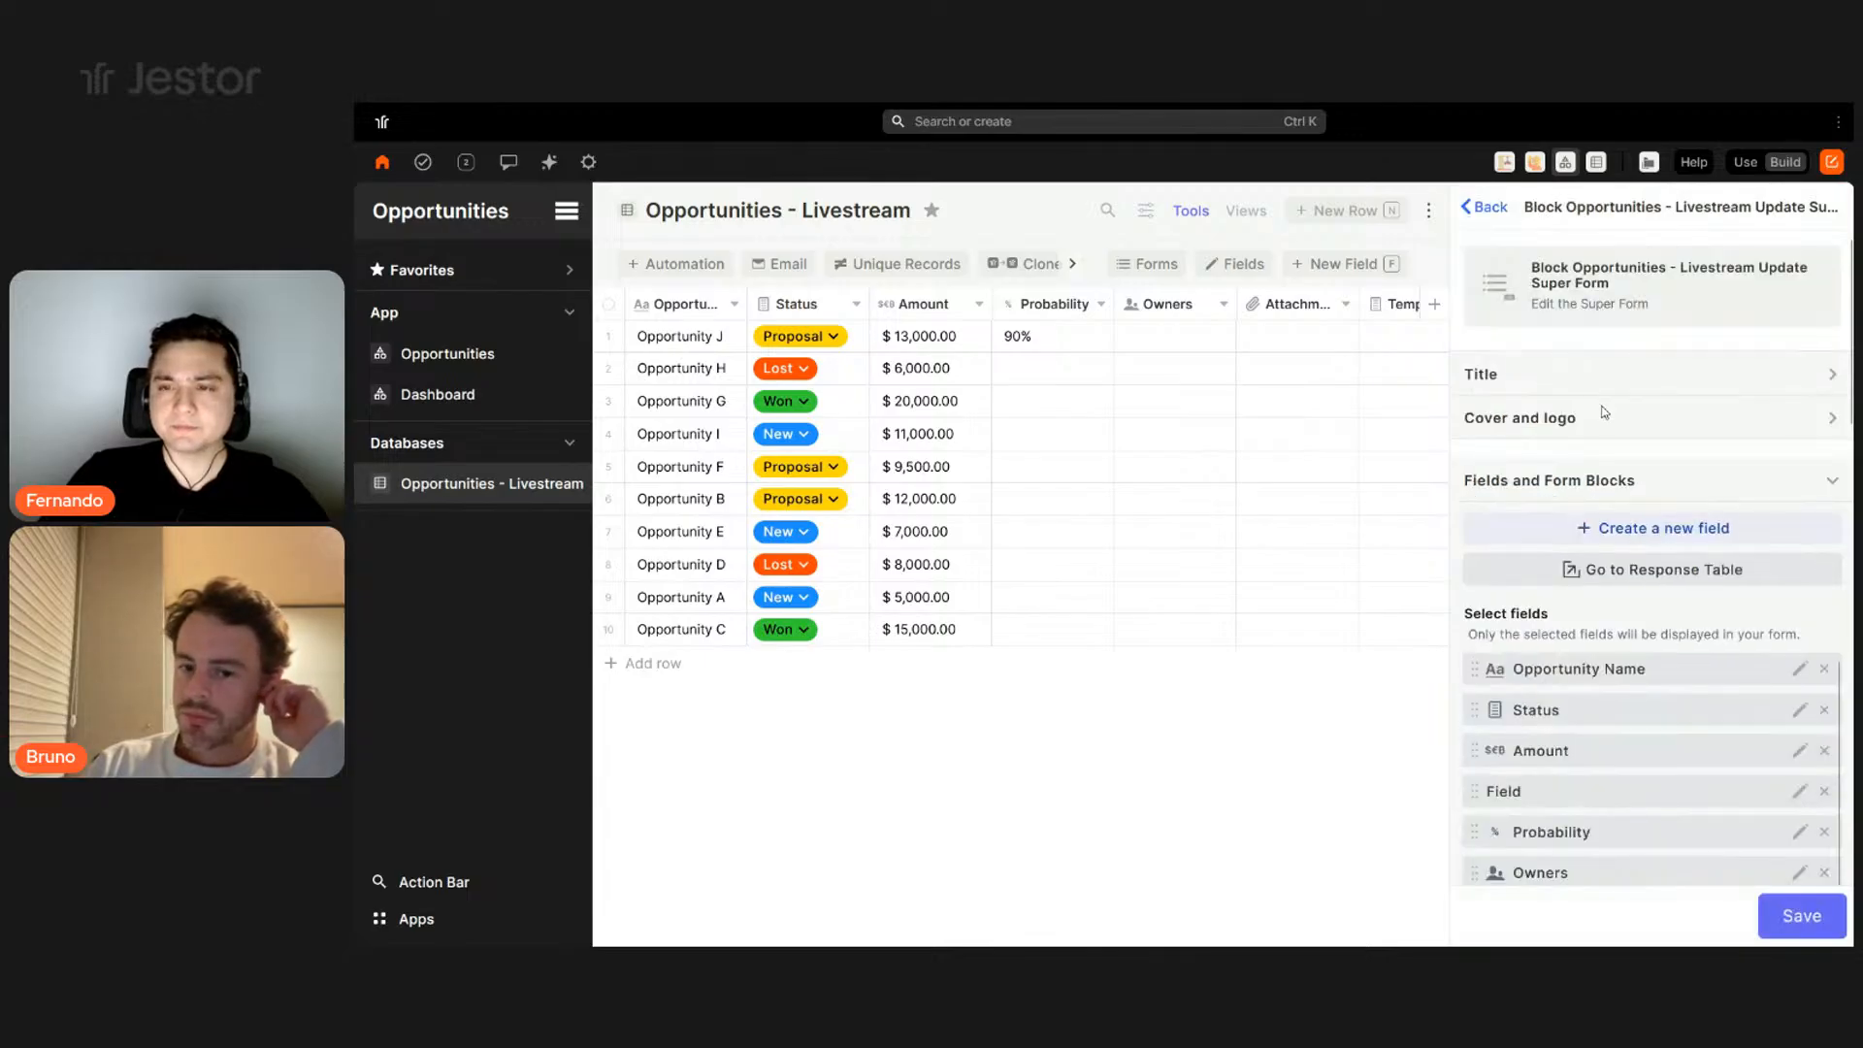
{"action": "left_click", "coordinate": [1822, 377]}
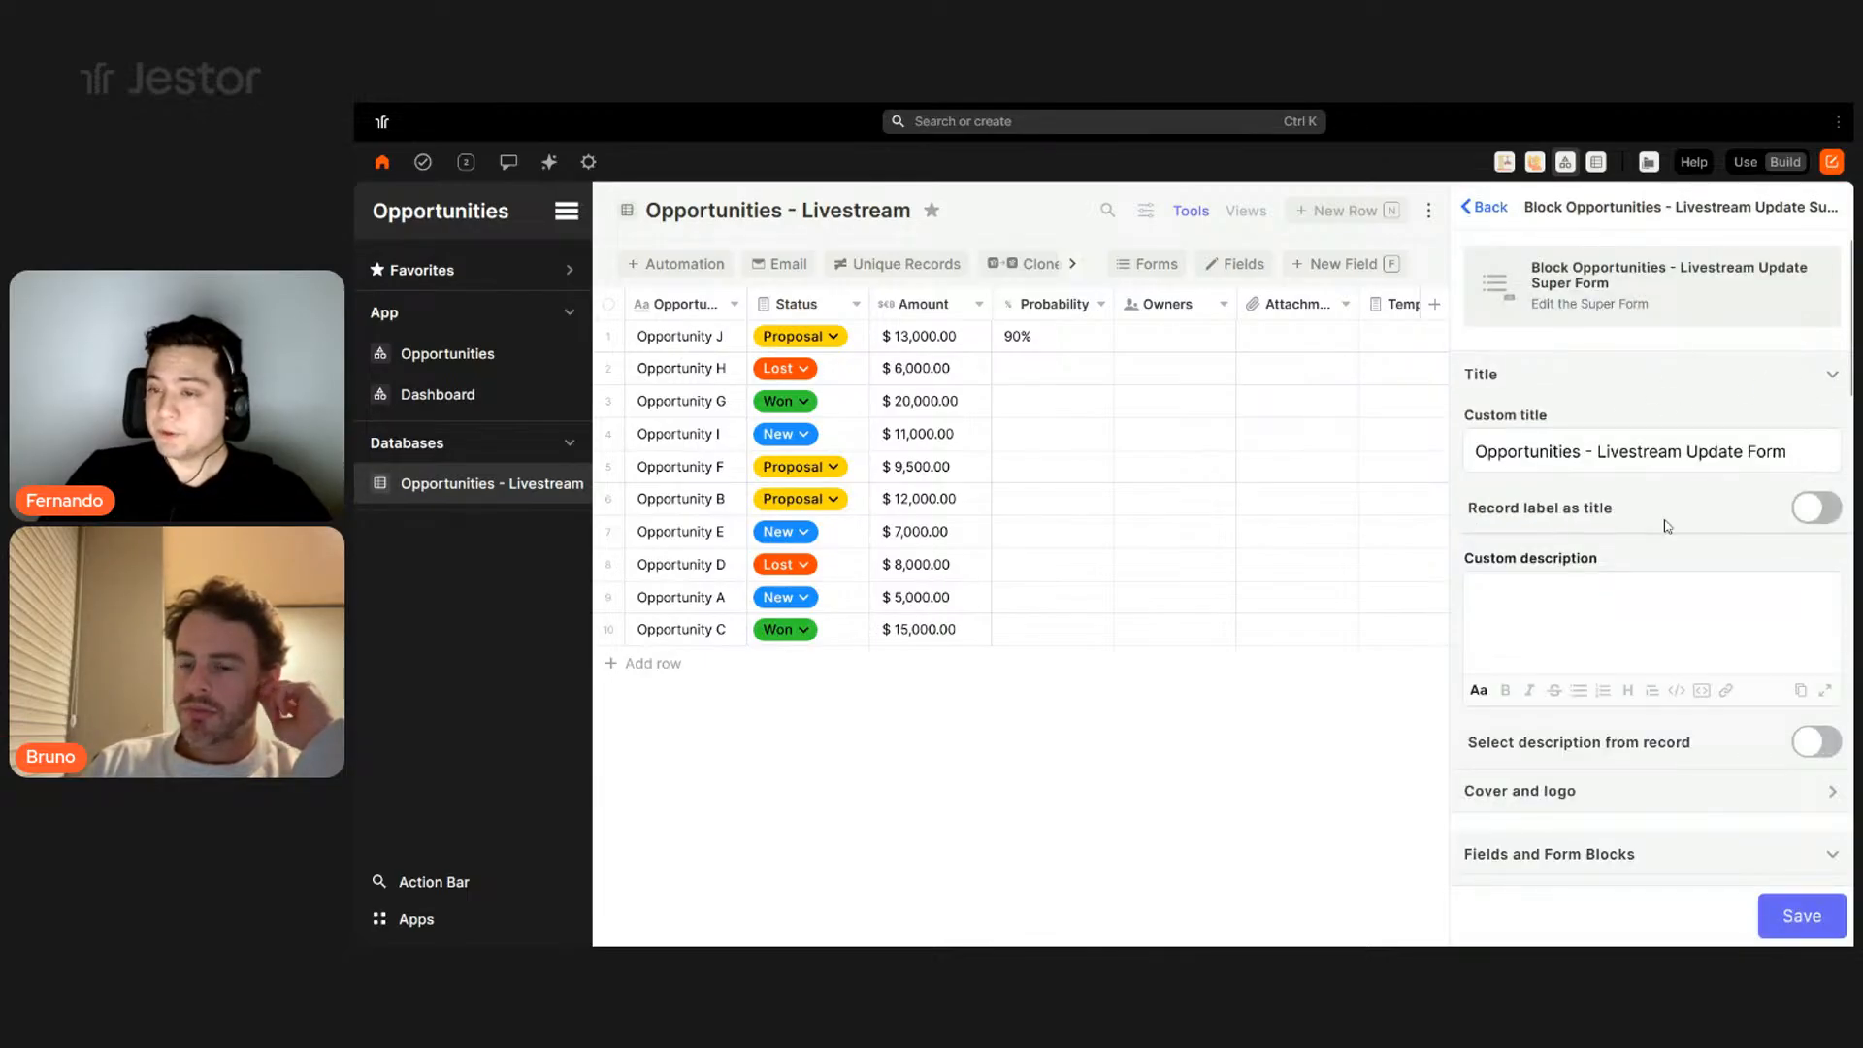
{"action": "left_click", "coordinate": [1820, 519]}
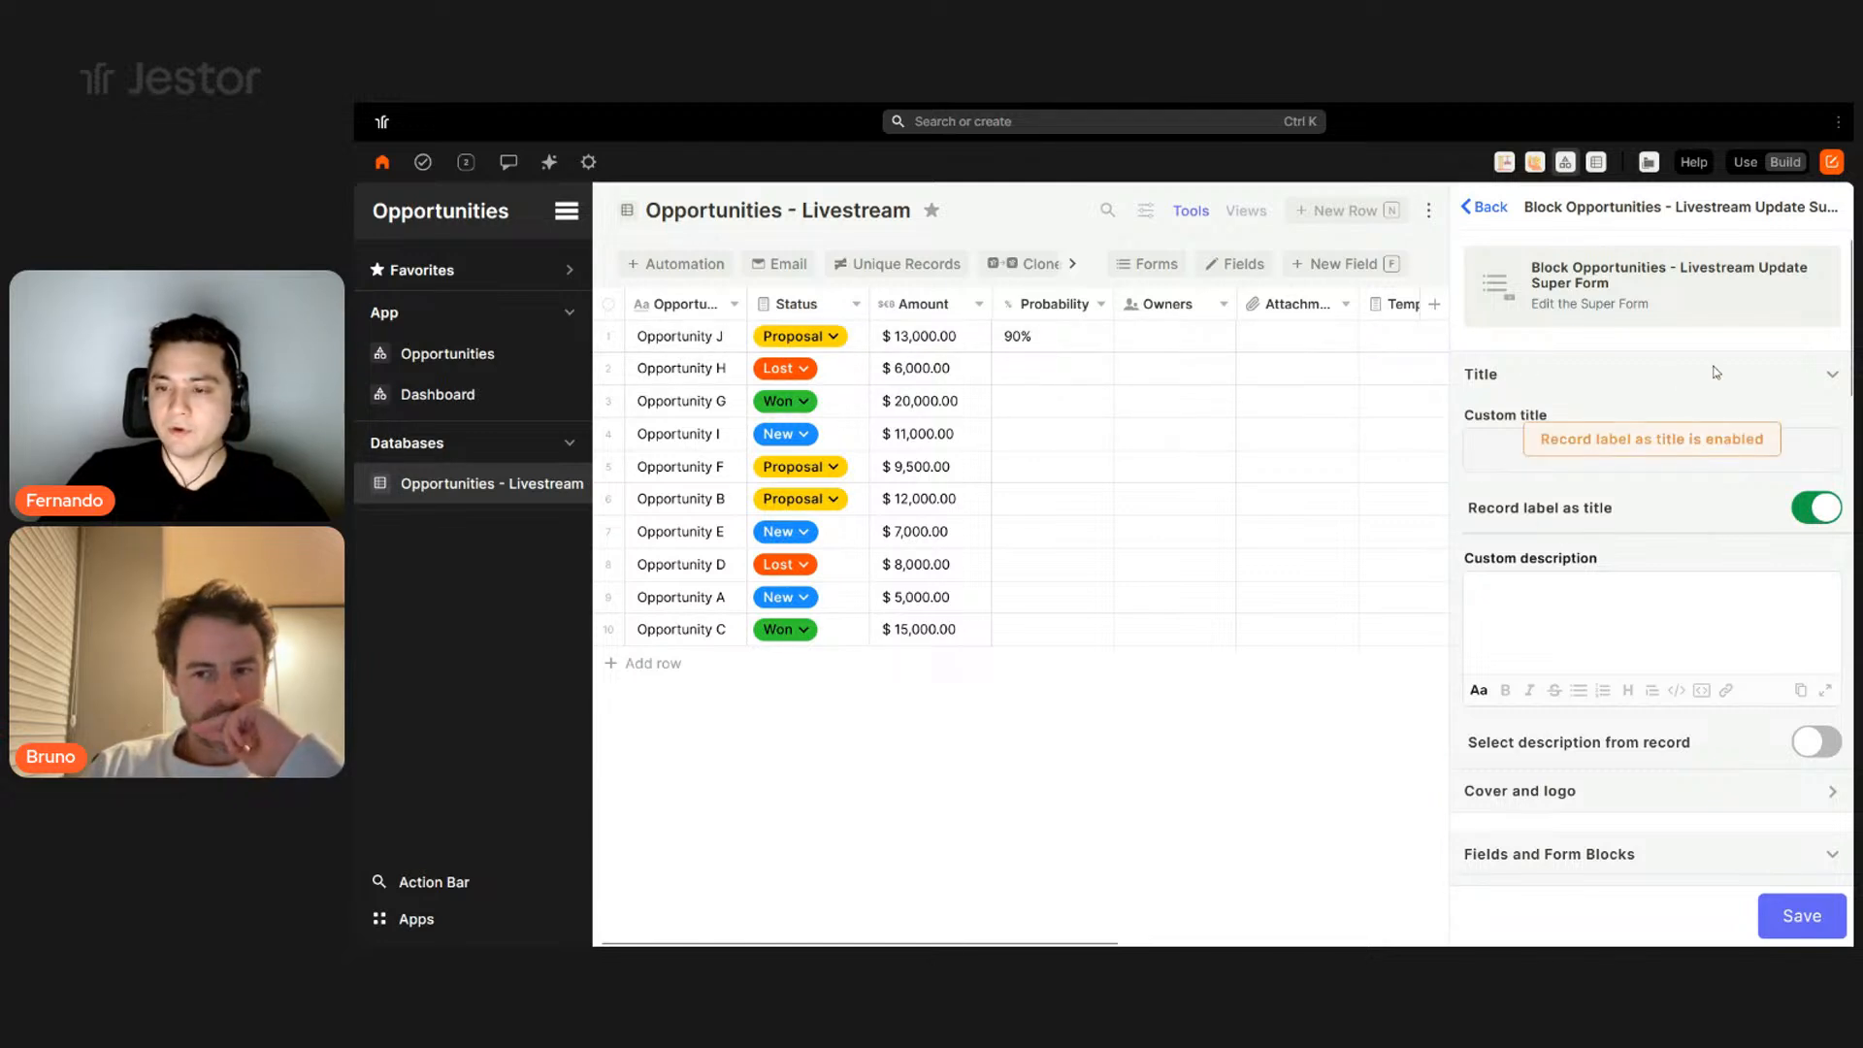
{"action": "scroll", "coordinate": [1715, 371], "scroll_direction": "down", "scroll_amount": 5}
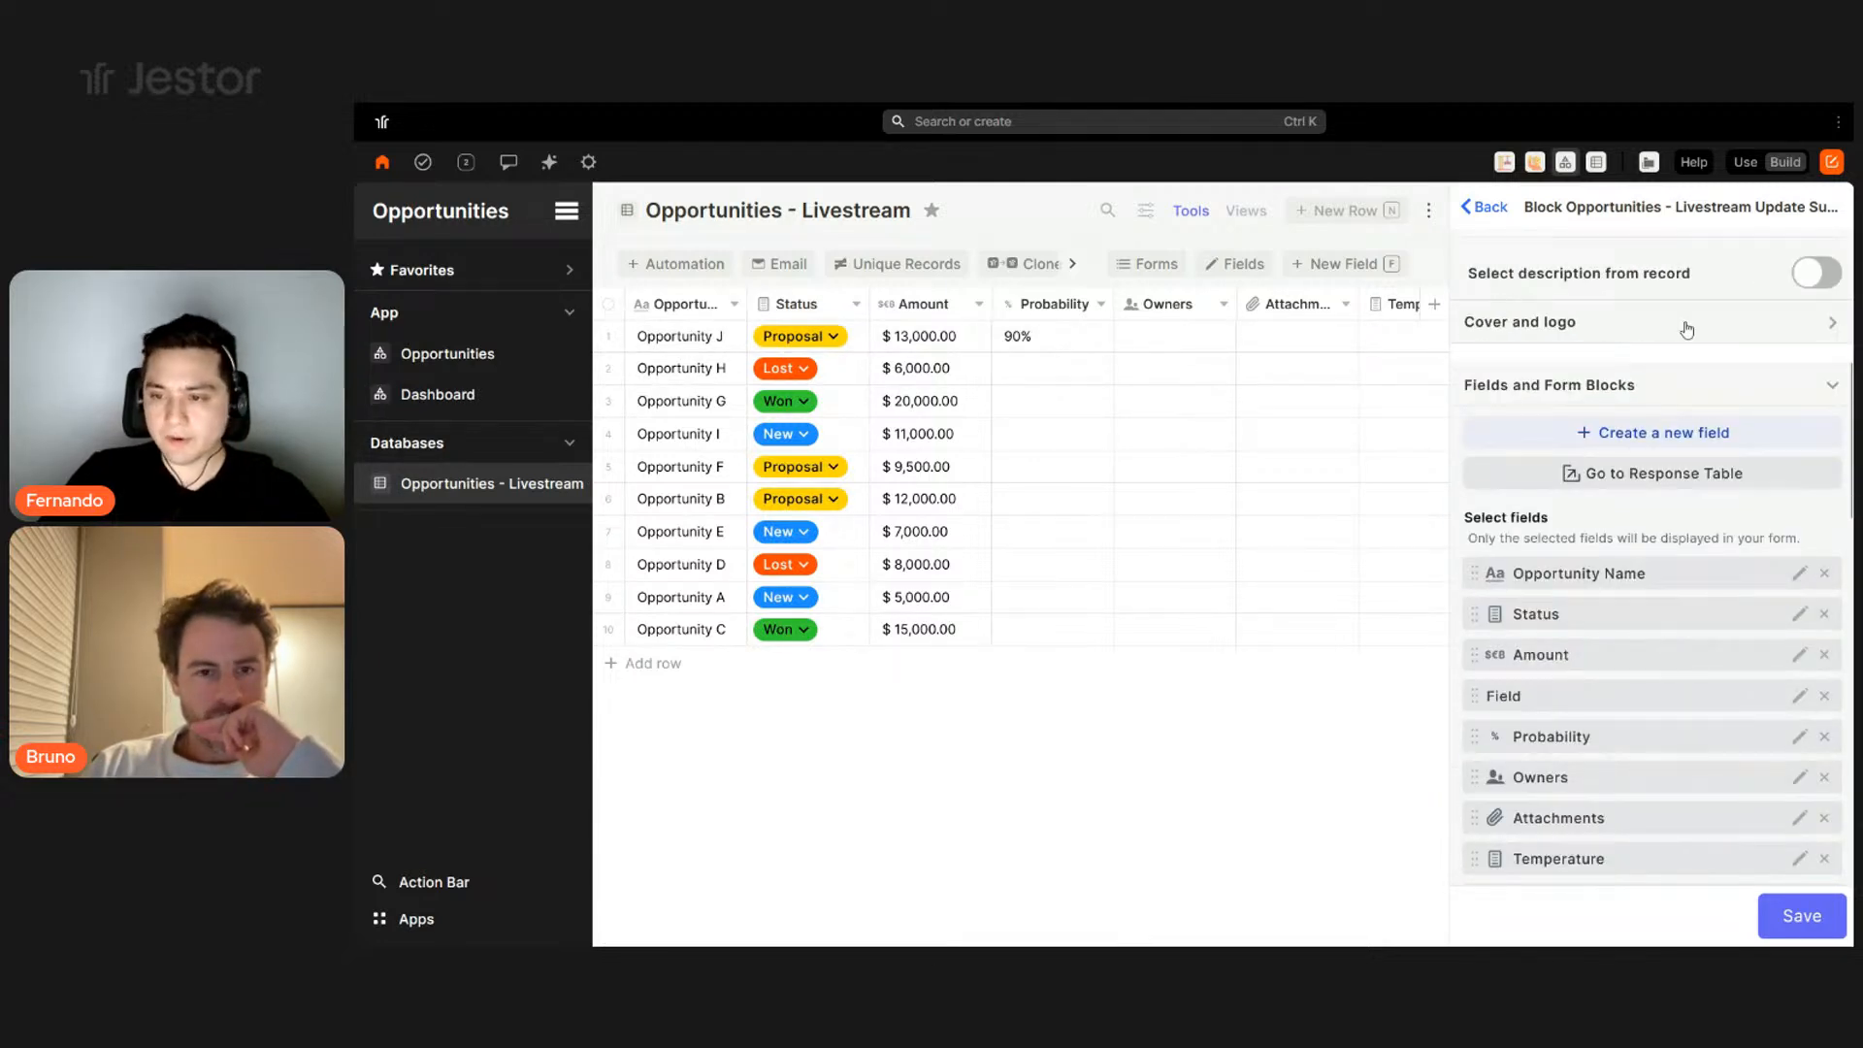
- Remove the unnamed Field and move Tasks and Chat to the top of the update form
{"action": "left_click", "coordinate": [1825, 696]}
{"action": "scroll", "coordinate": [1781, 582], "scroll_direction": "down", "scroll_amount": 3}
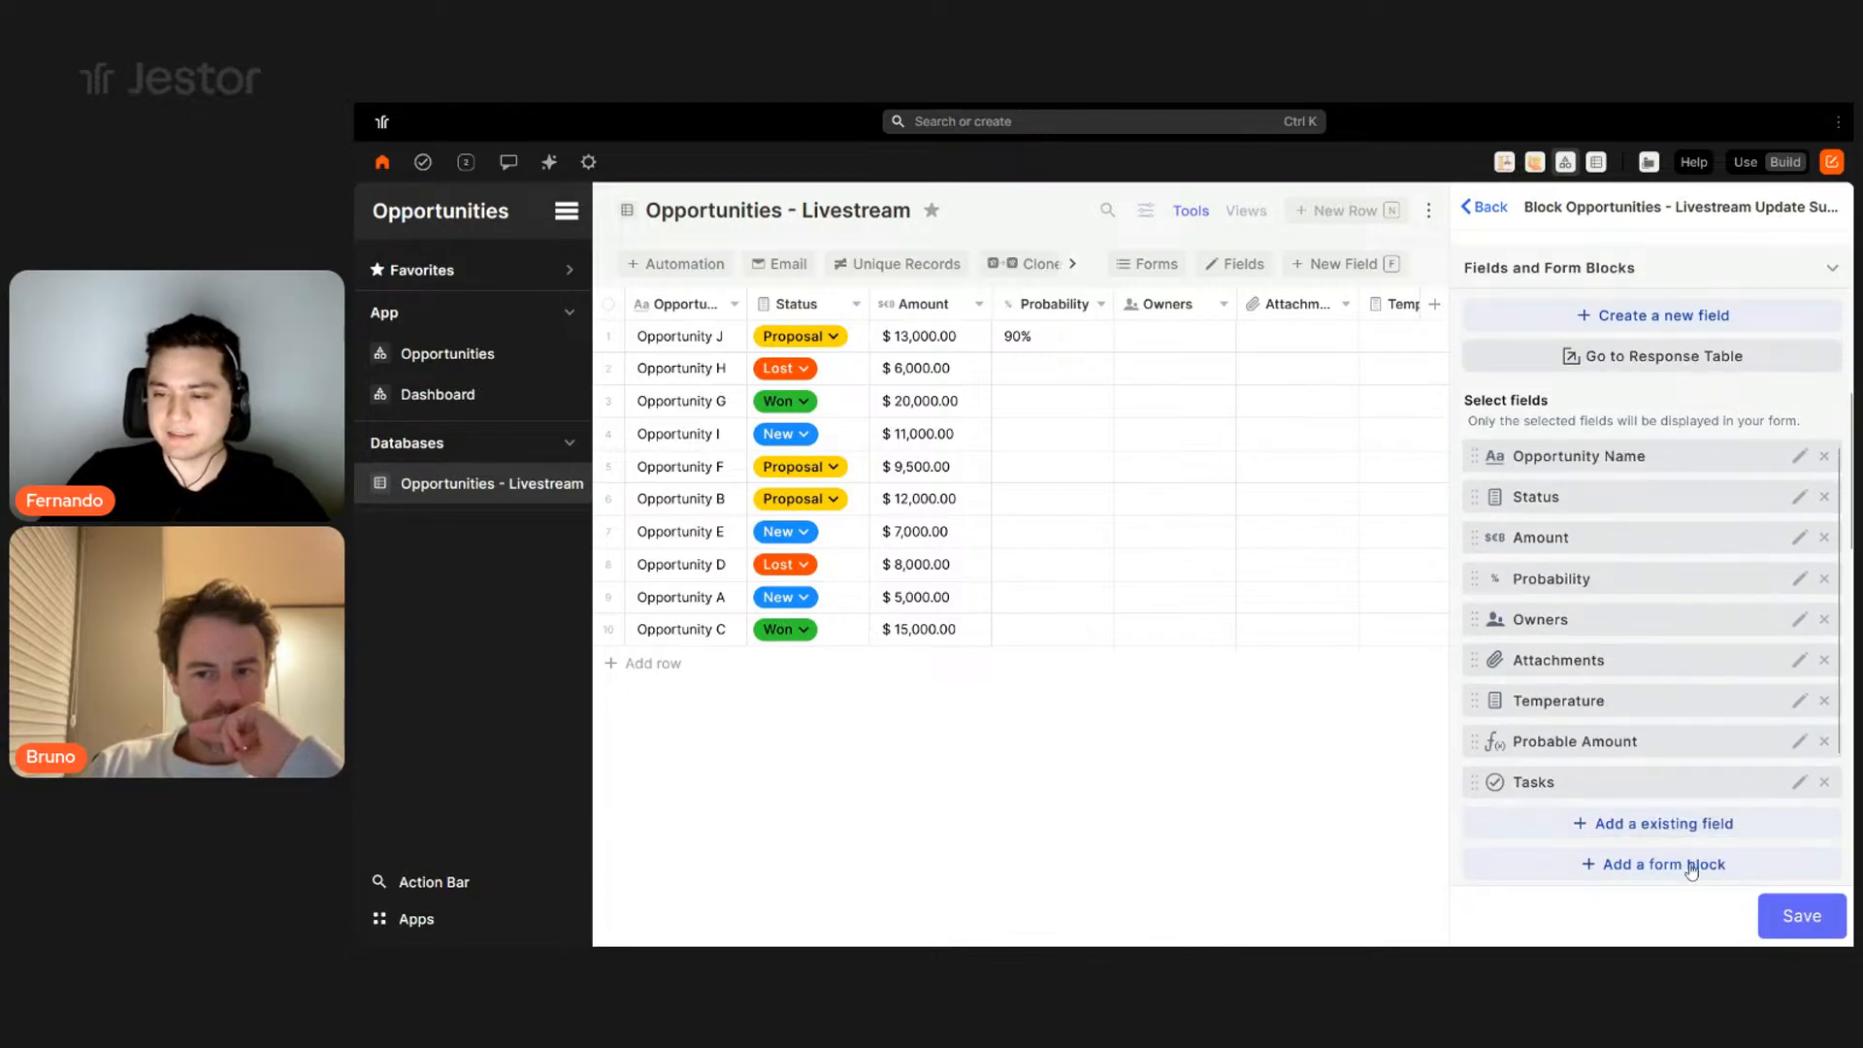
{"action": "scroll", "coordinate": [1692, 625], "scroll_direction": "down", "scroll_amount": 1}
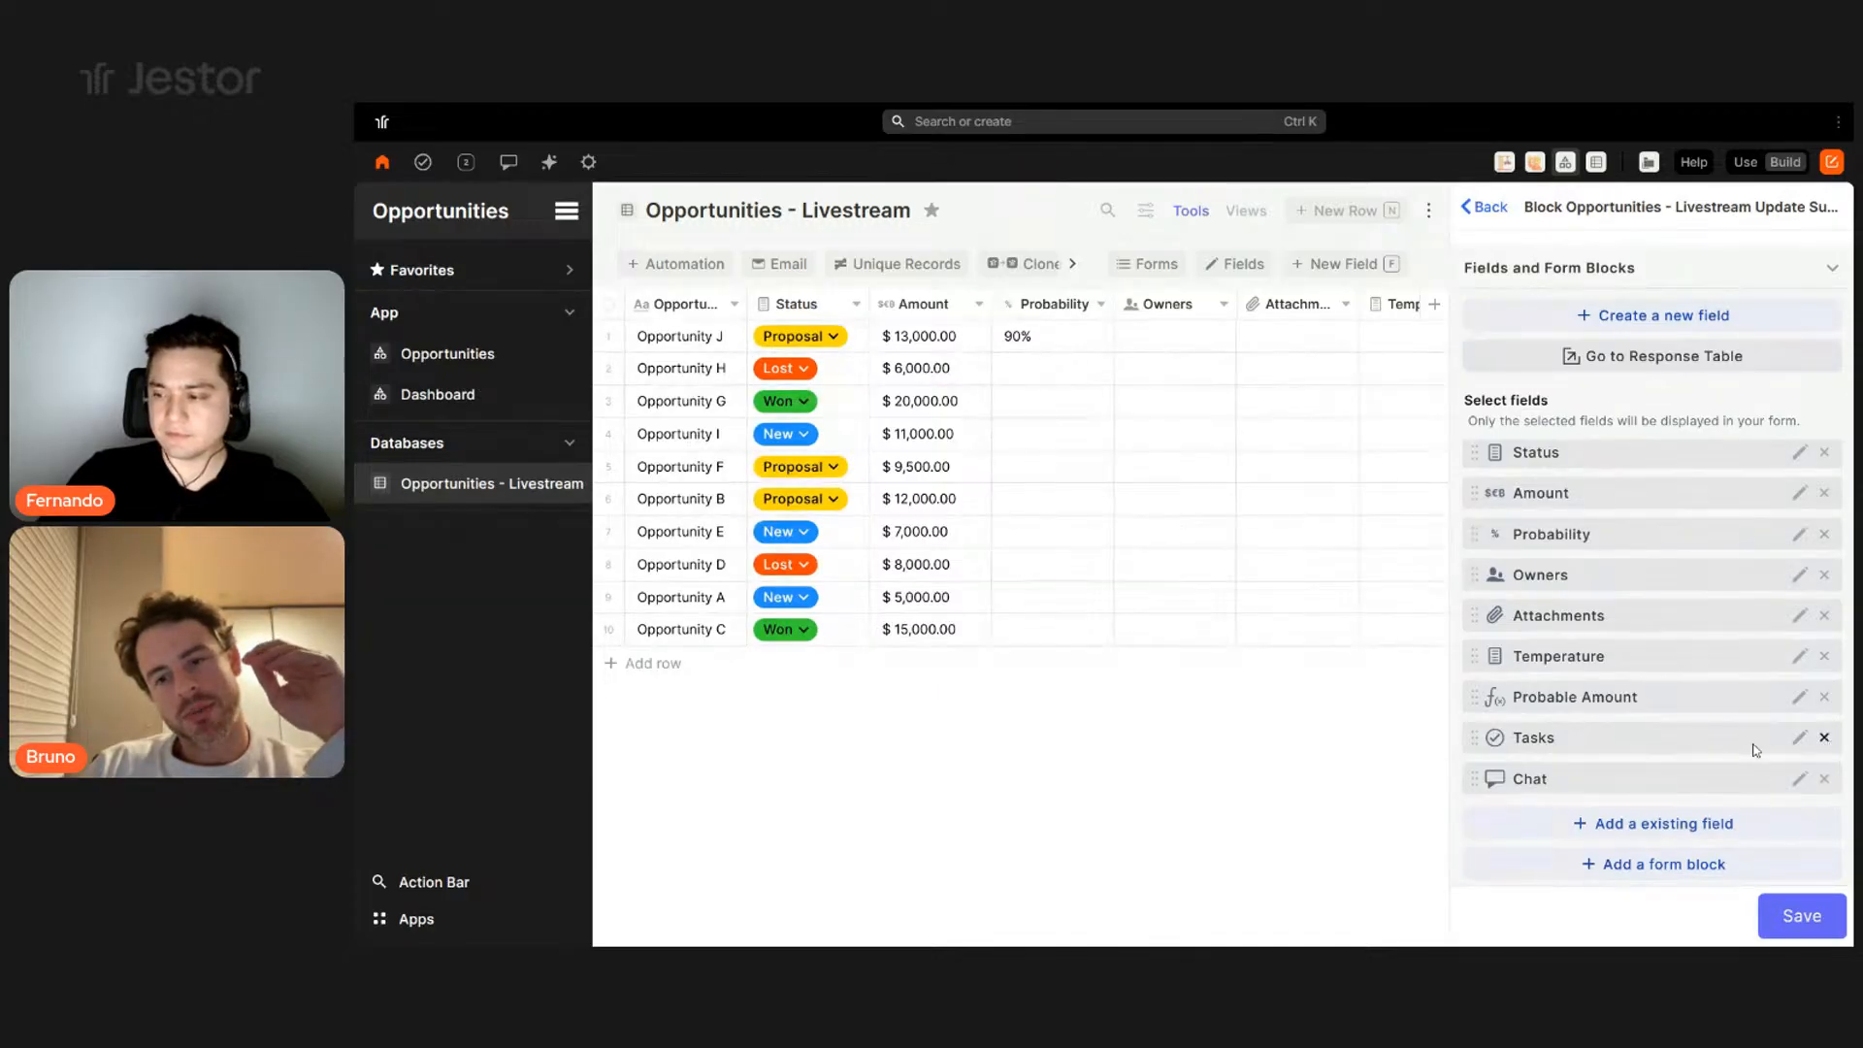
{"action": "left_click_drag", "start_coordinate": [1652, 738], "coordinate": [1650, 452]}
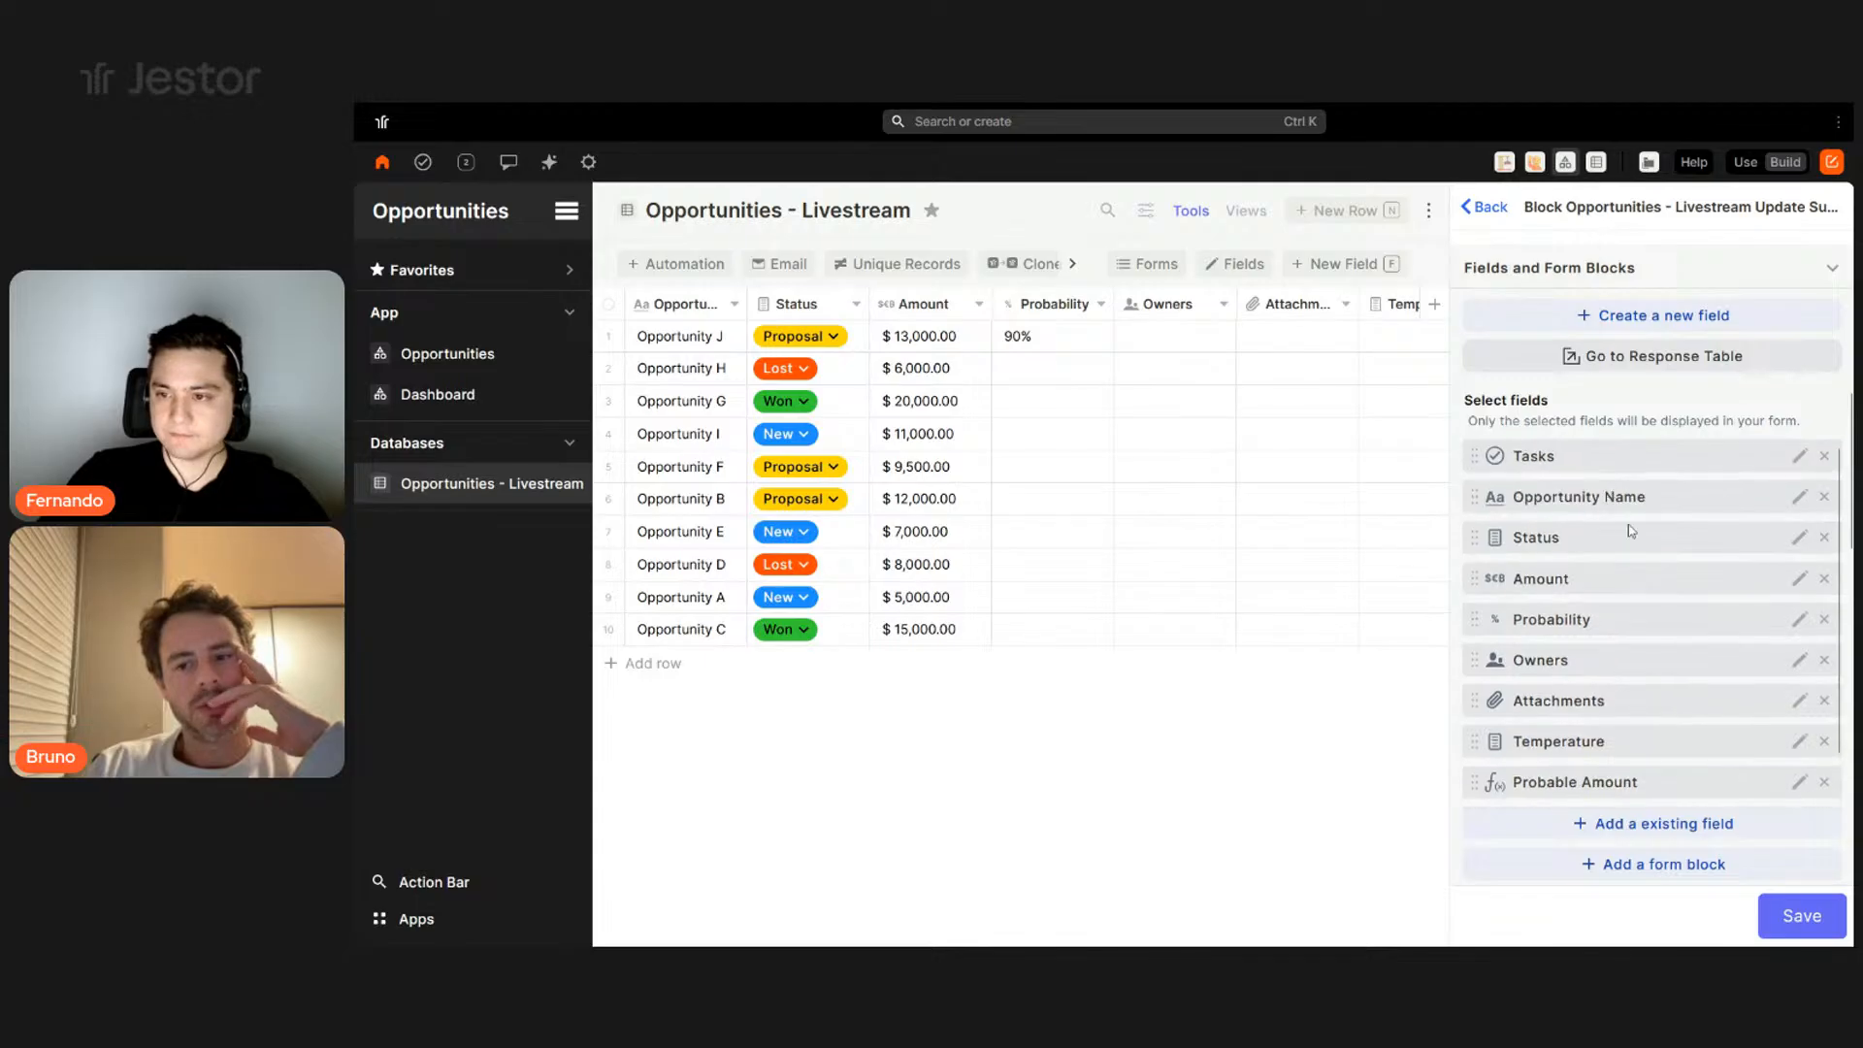
{"action": "scroll", "coordinate": [1639, 583], "scroll_direction": "up", "scroll_amount": 3}
{"action": "scroll", "coordinate": [1649, 631], "scroll_direction": "down", "scroll_amount": 8}
{"action": "scroll", "coordinate": [1664, 679], "scroll_direction": "up", "scroll_amount": 5}
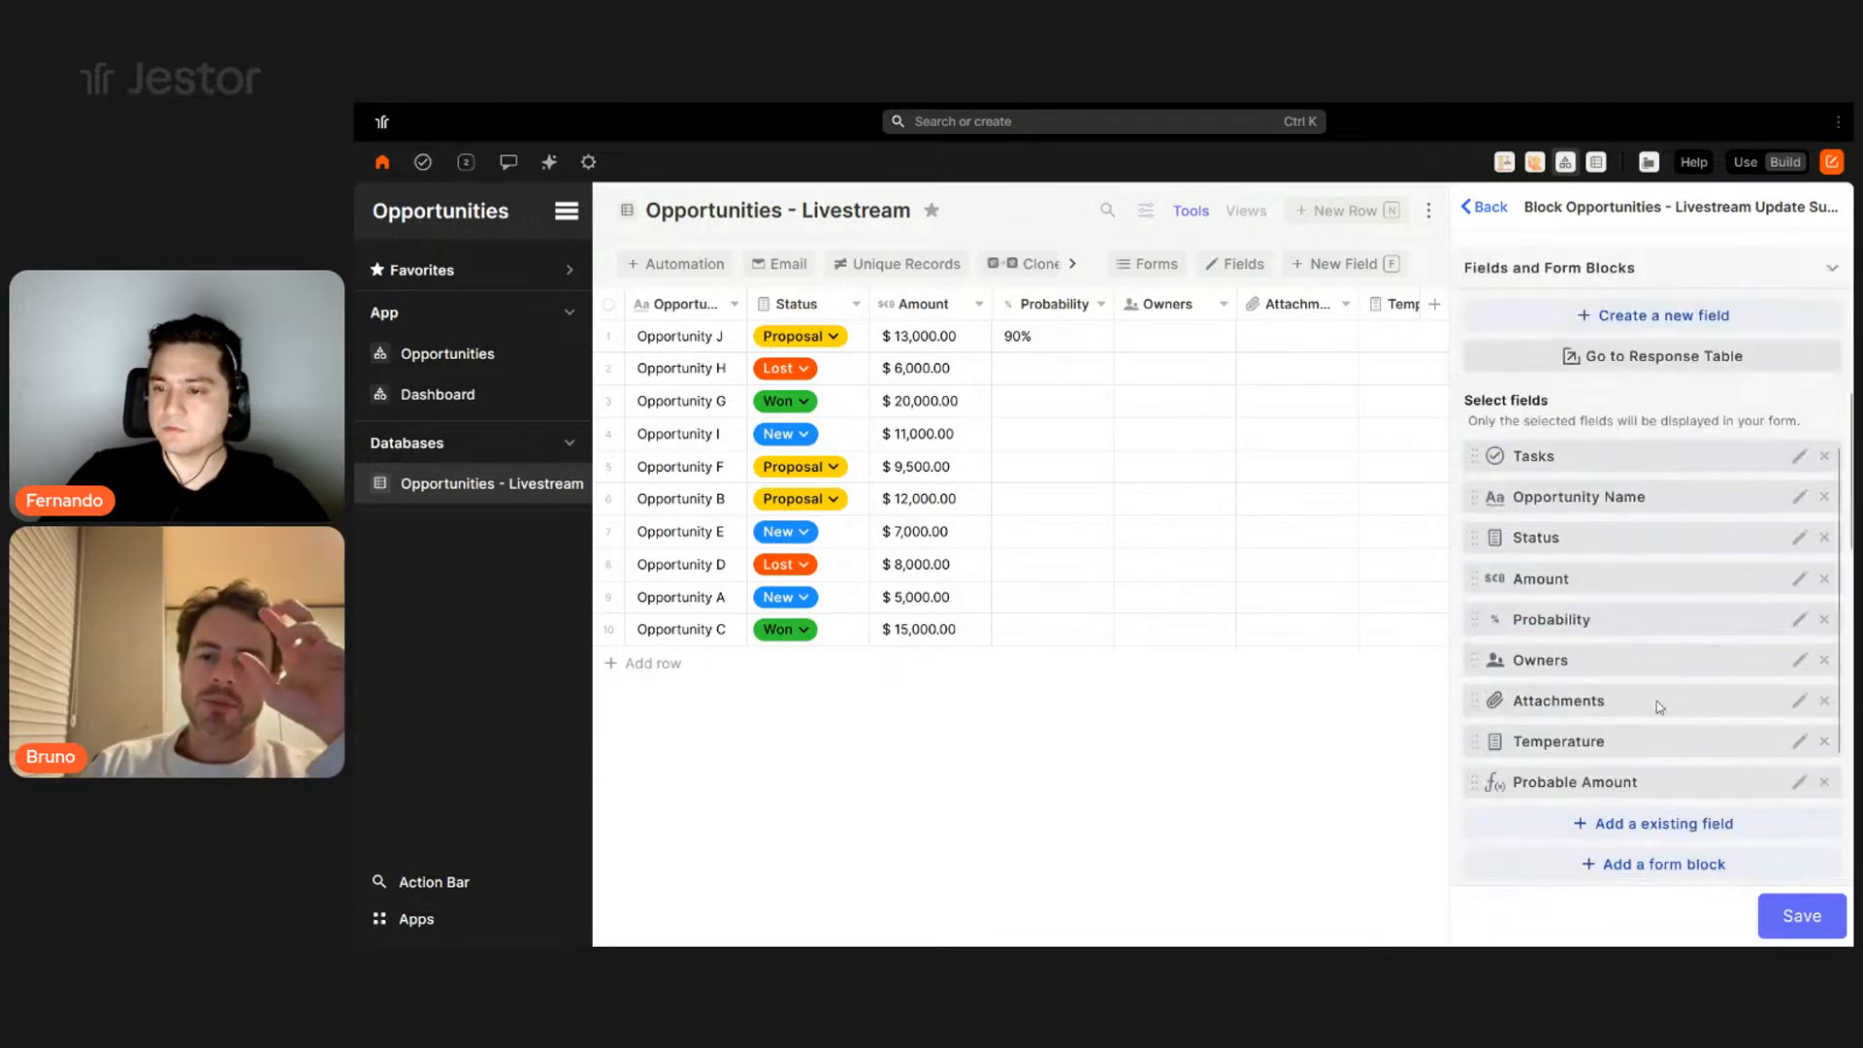
{"action": "scroll", "coordinate": [1662, 772], "scroll_direction": "down", "scroll_amount": 1}
{"action": "left_click_drag", "start_coordinate": [1654, 778], "coordinate": [1577, 495]}
- Add an Inline block and place it and its End - Inline around Tasks and Chat
{"action": "left_click", "coordinate": [1654, 863]}
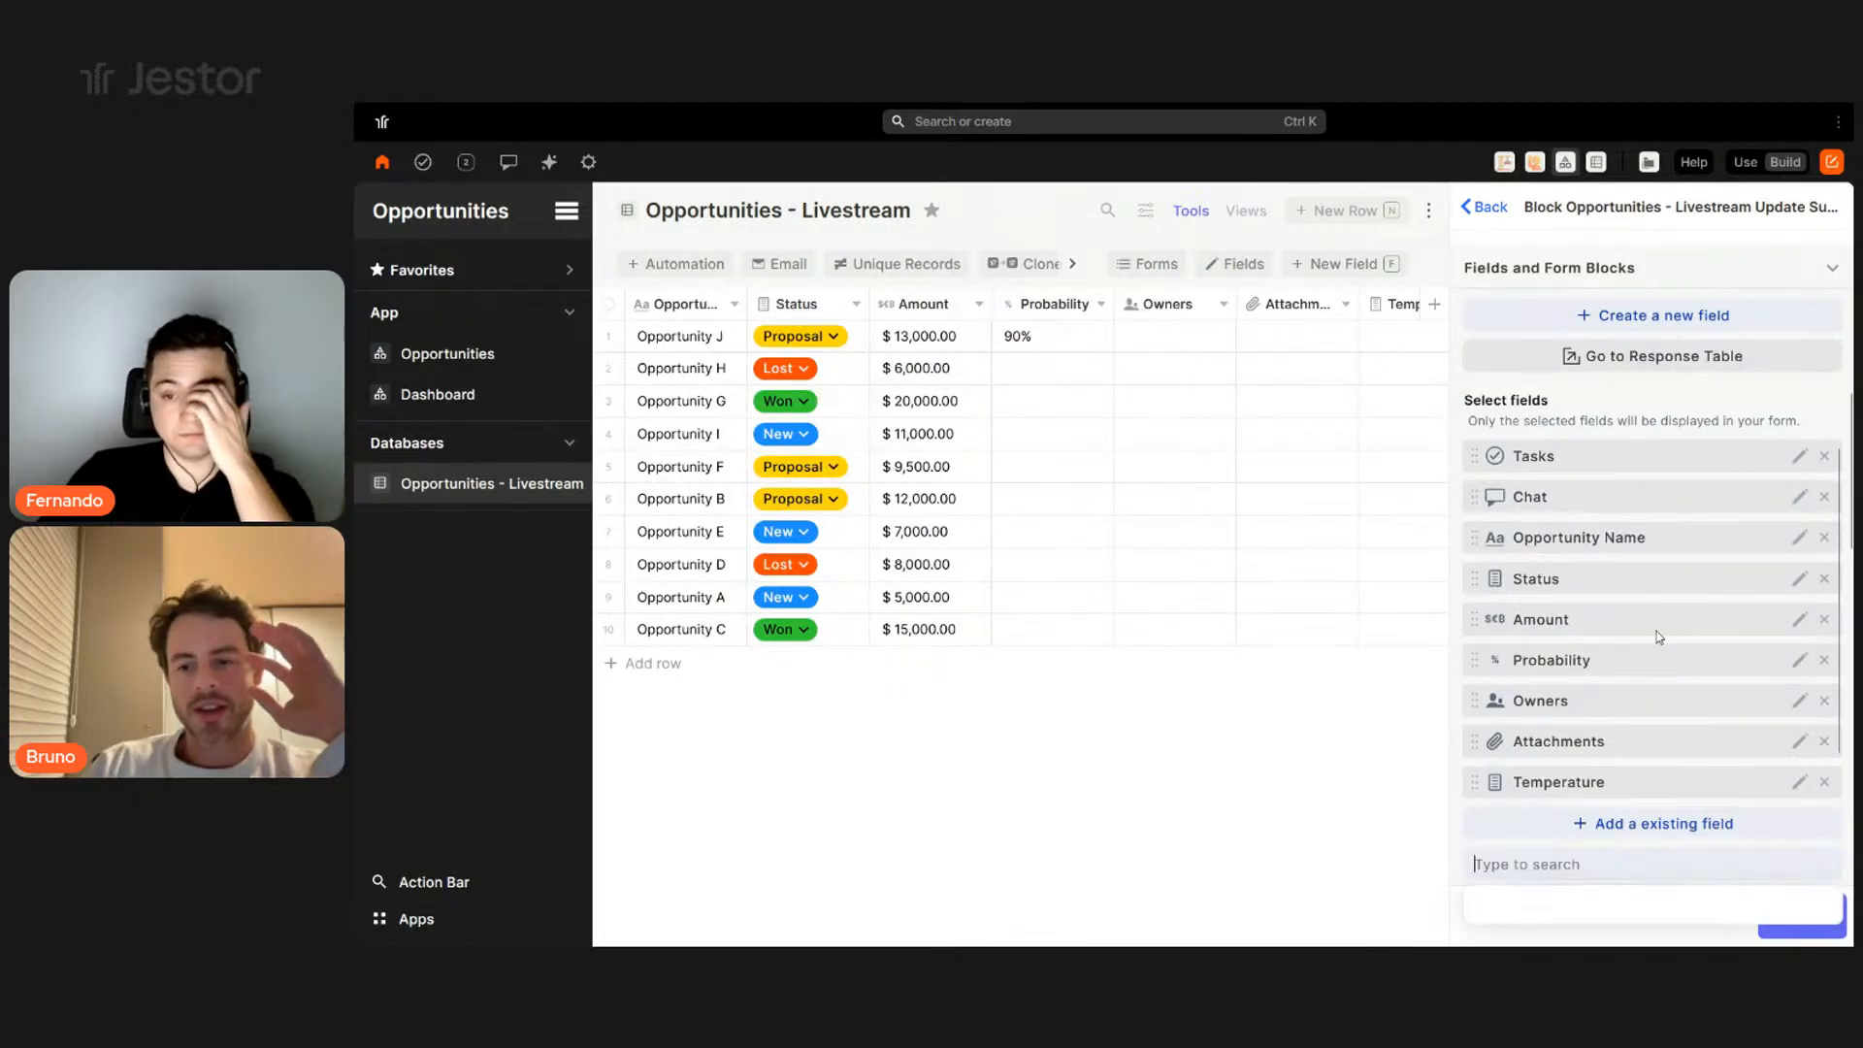
{"action": "left_click", "coordinate": [1547, 726]}
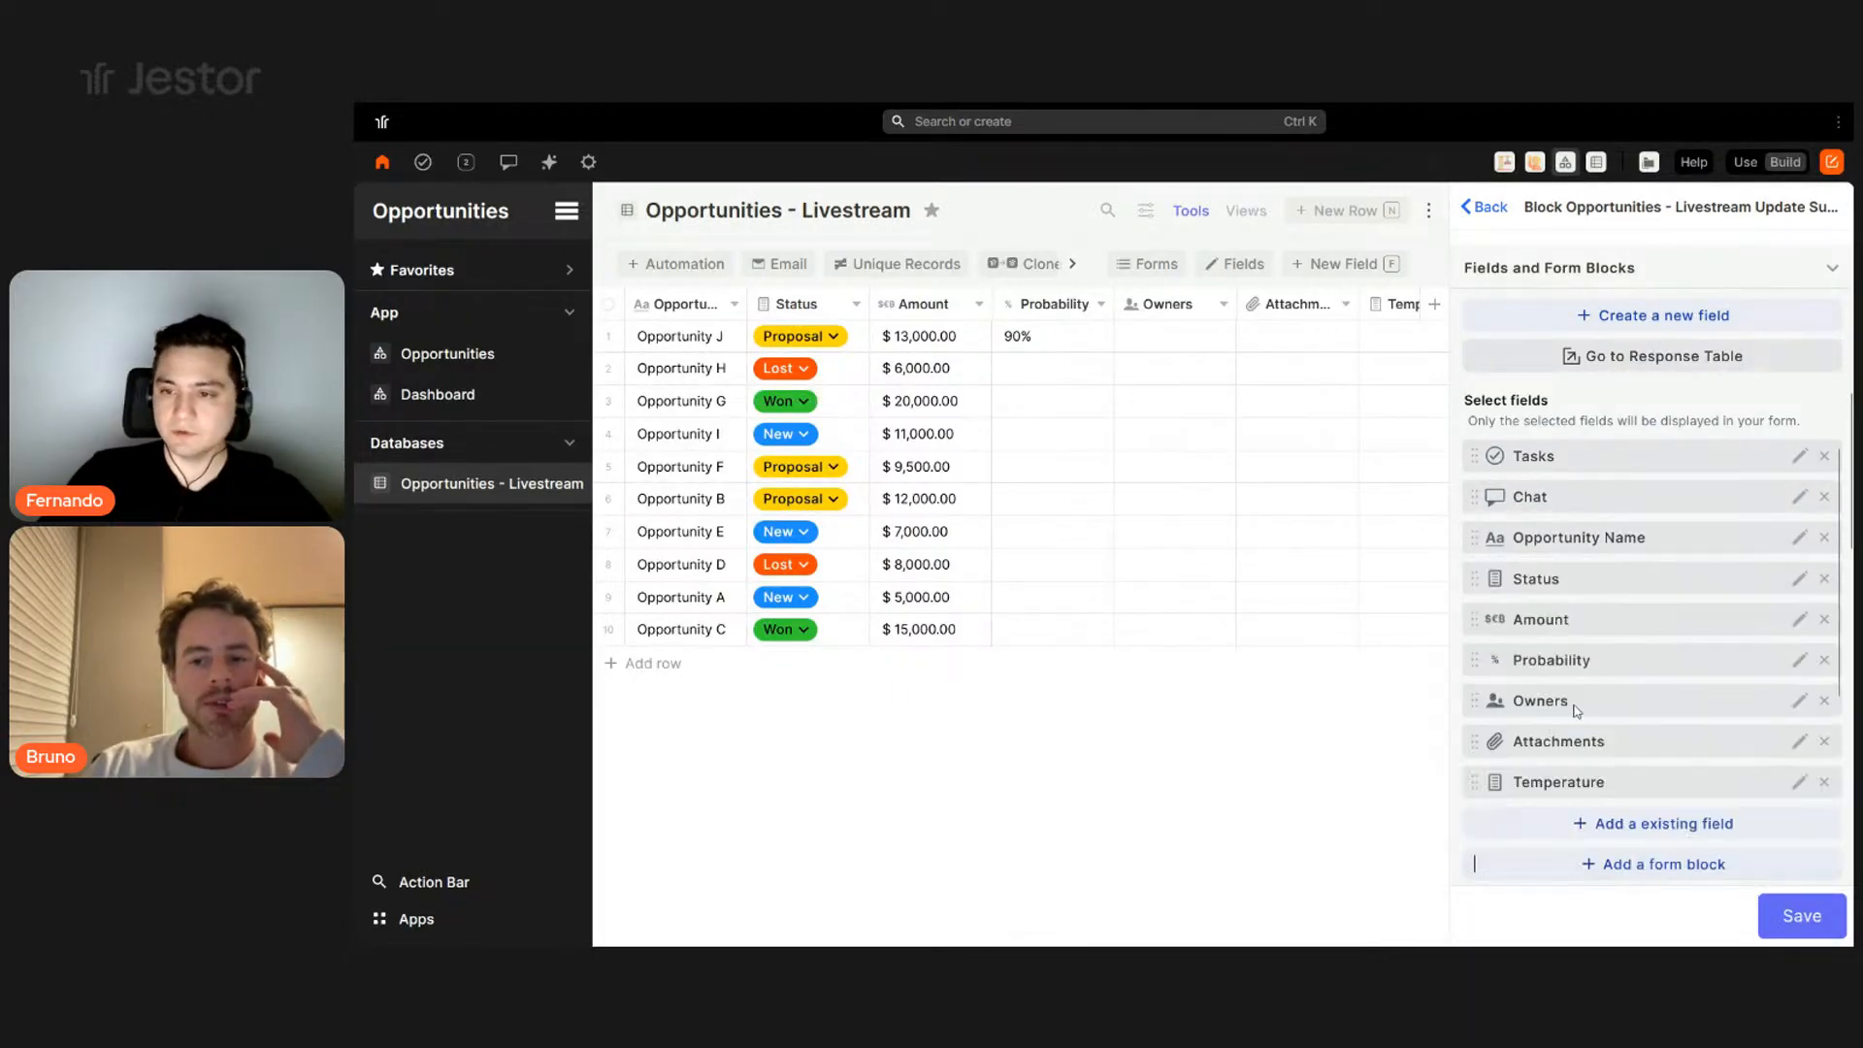
{"action": "scroll", "coordinate": [1596, 699], "scroll_direction": "down", "scroll_amount": 2}
{"action": "left_click_drag", "start_coordinate": [1588, 747], "coordinate": [1586, 465]}
{"action": "scroll", "coordinate": [1603, 731], "scroll_direction": "down", "scroll_amount": 2}
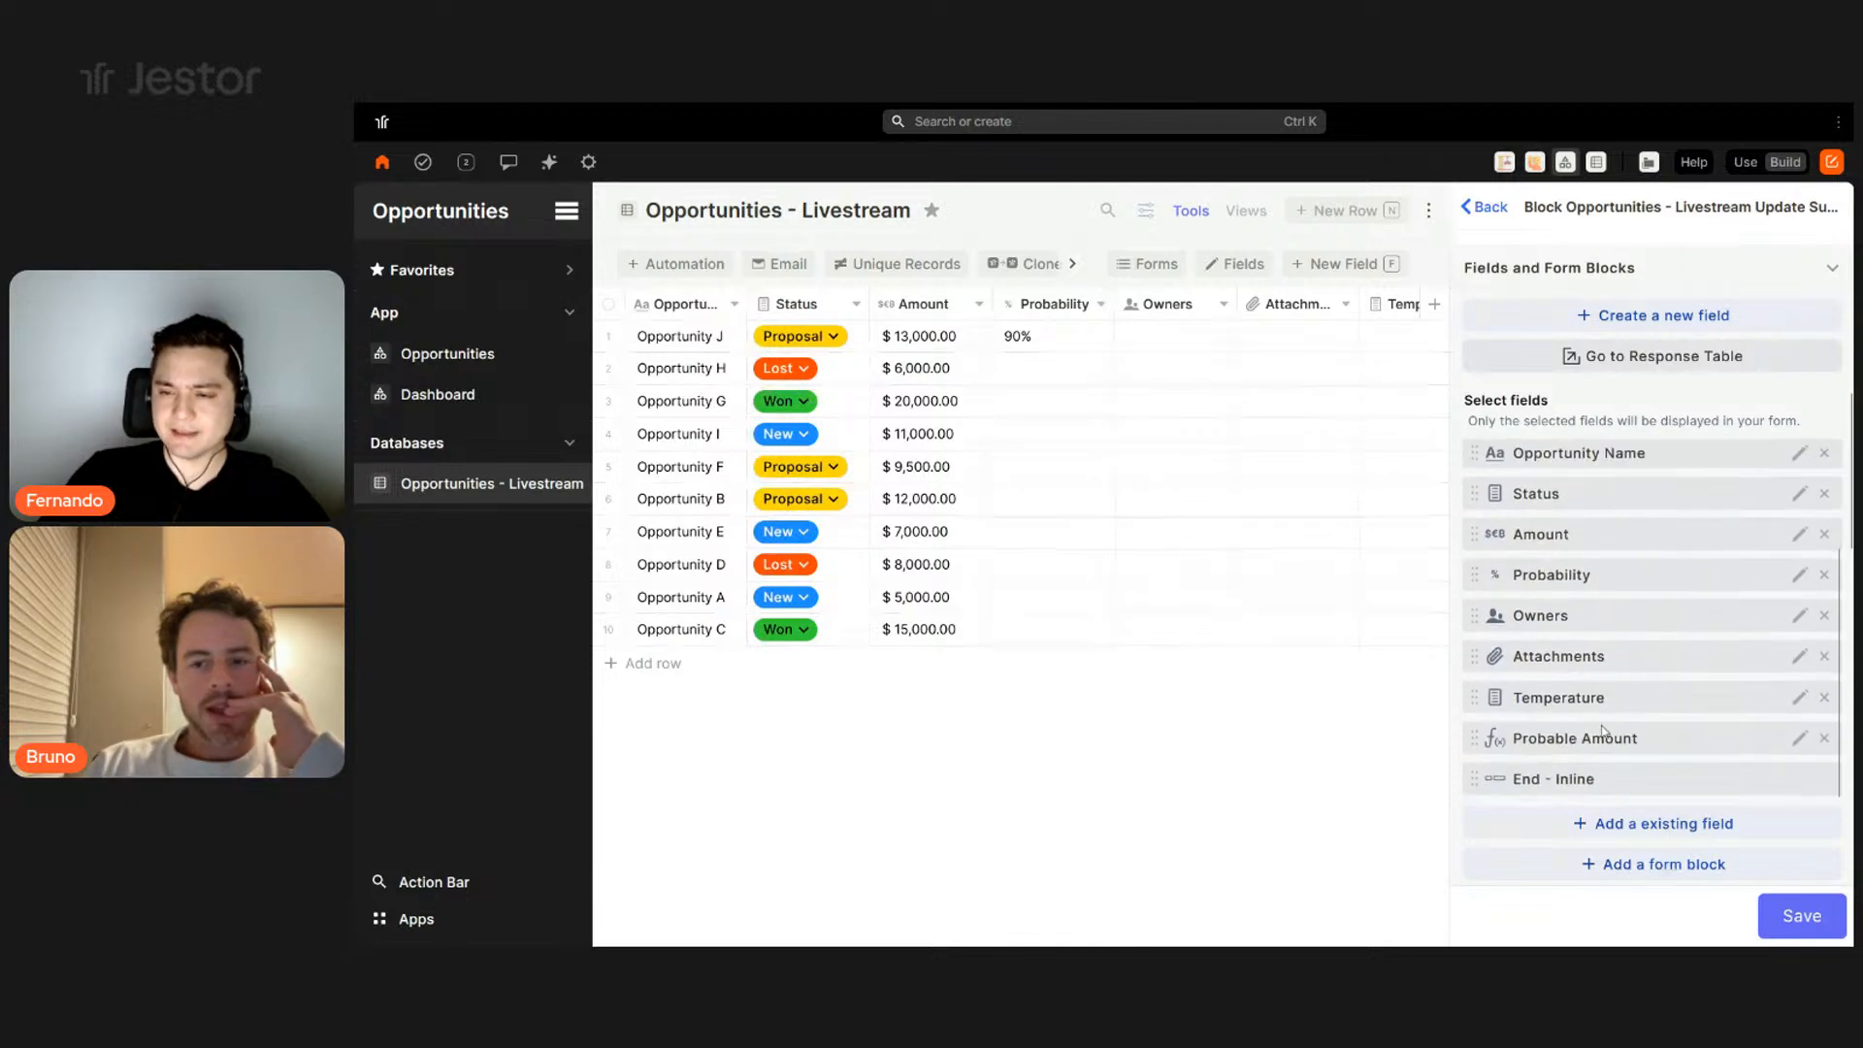
{"action": "scroll", "coordinate": [1603, 732], "scroll_direction": "down", "scroll_amount": 2}
{"action": "left_click_drag", "start_coordinate": [1601, 655], "coordinate": [1686, 529]}
{"action": "scroll", "coordinate": [1657, 559], "scroll_direction": "down", "scroll_amount": 2}
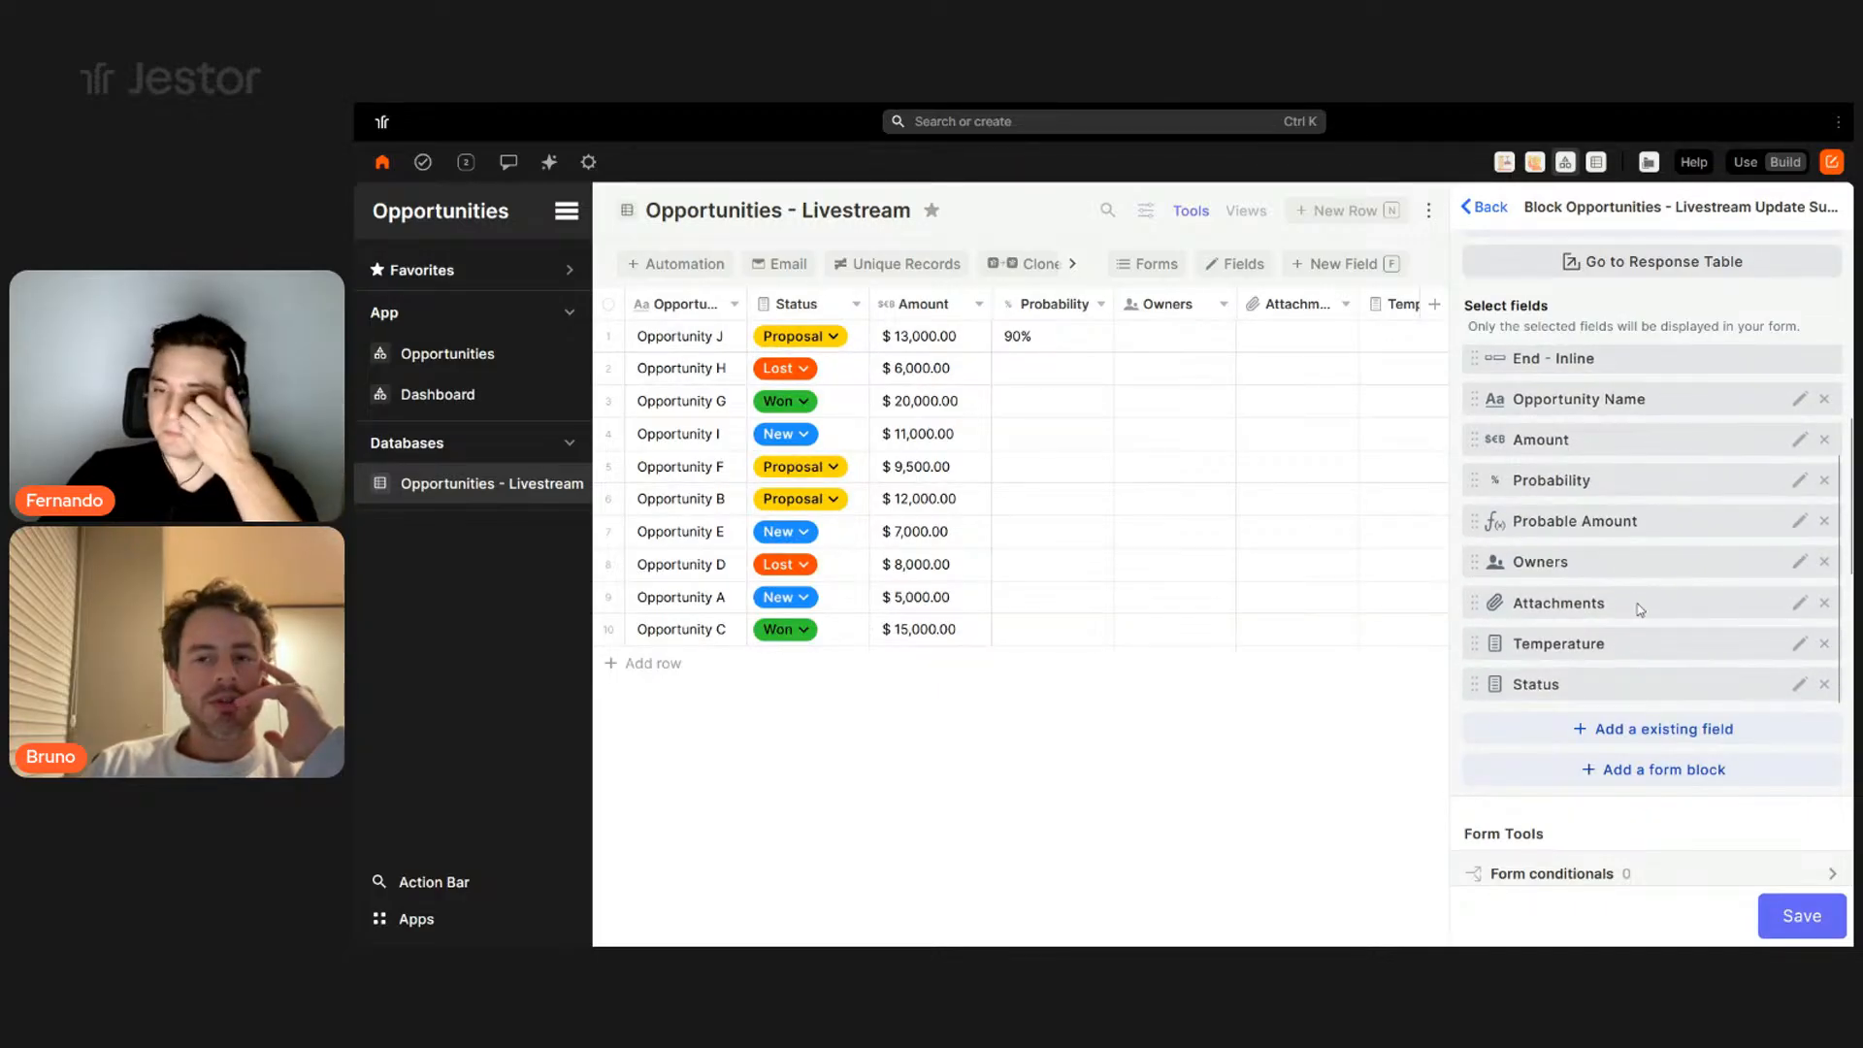
- Add another Inline block wrapping Amount and Probability below Opportunity Name
{"action": "left_click", "coordinate": [1649, 769]}
{"action": "left_click", "coordinate": [1583, 635]}
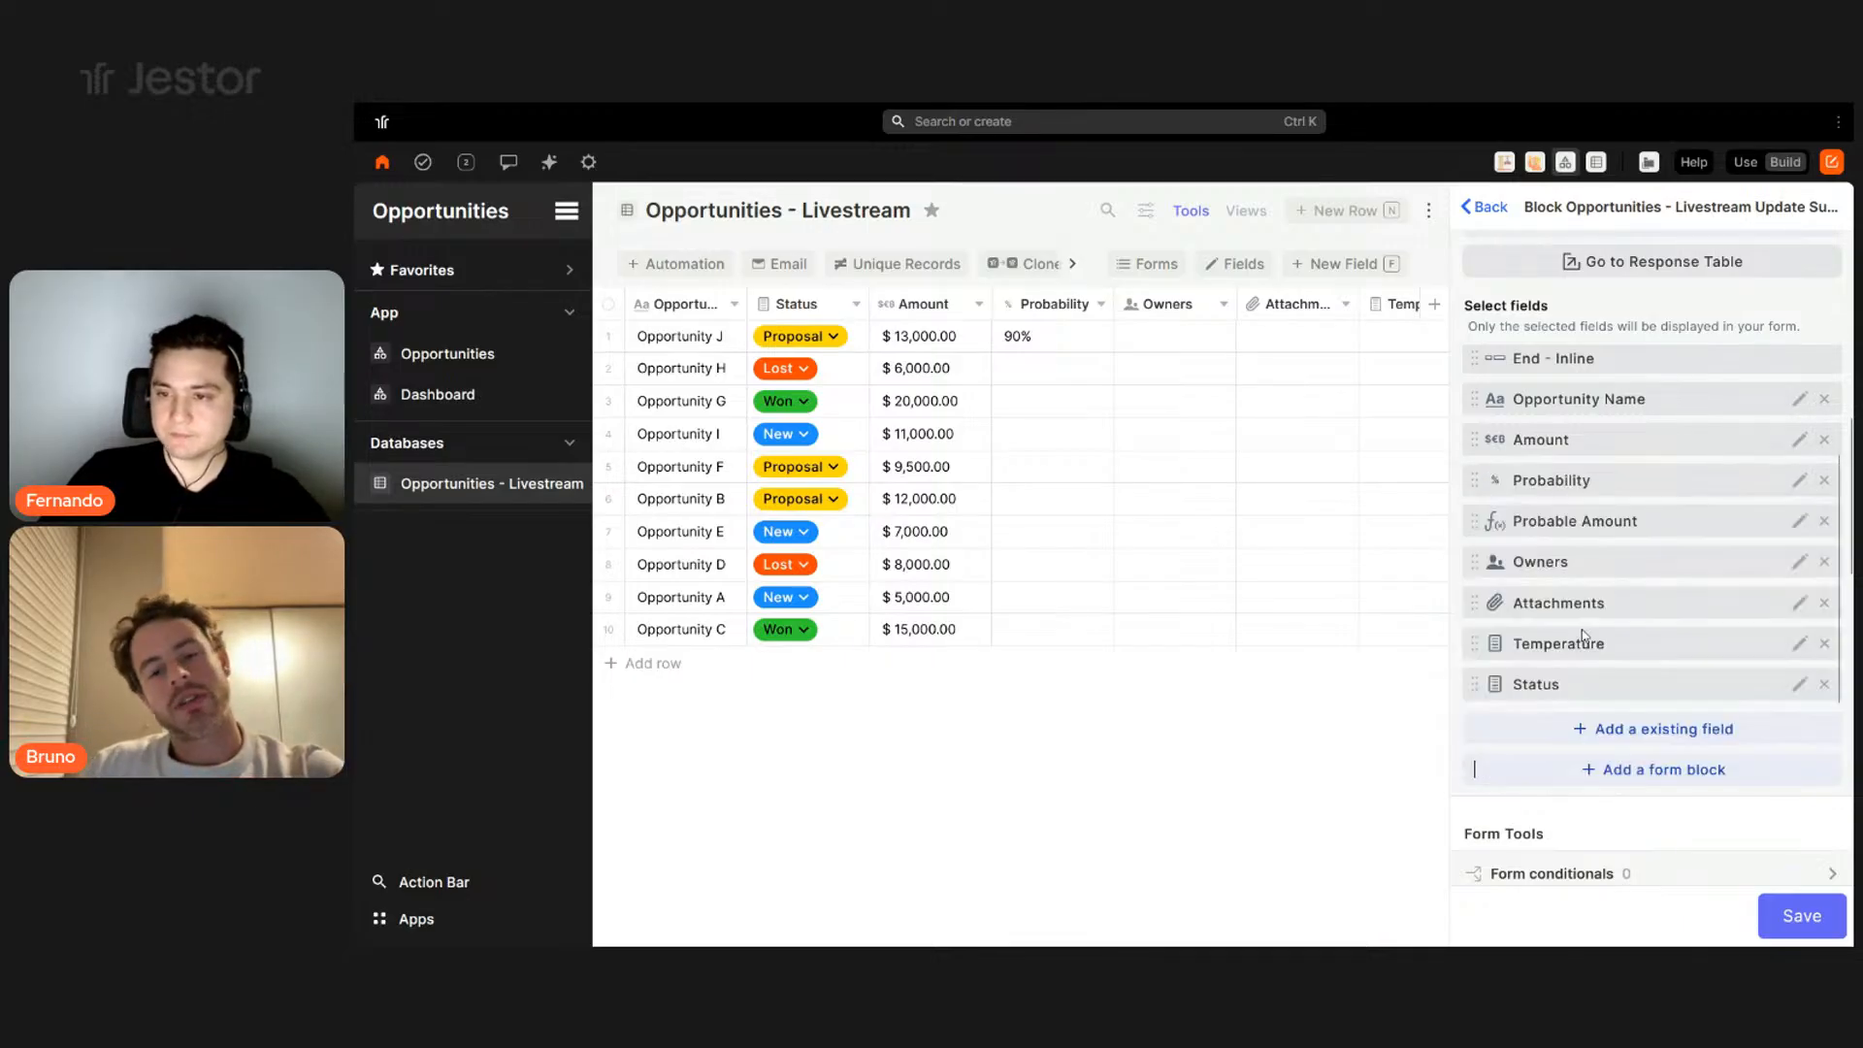
{"action": "scroll", "coordinate": [1591, 544], "scroll_direction": "down", "scroll_amount": 2}
{"action": "left_click_drag", "start_coordinate": [1582, 643], "coordinate": [1600, 475]}
{"action": "scroll", "coordinate": [1591, 544], "scroll_direction": "down", "scroll_amount": 1}
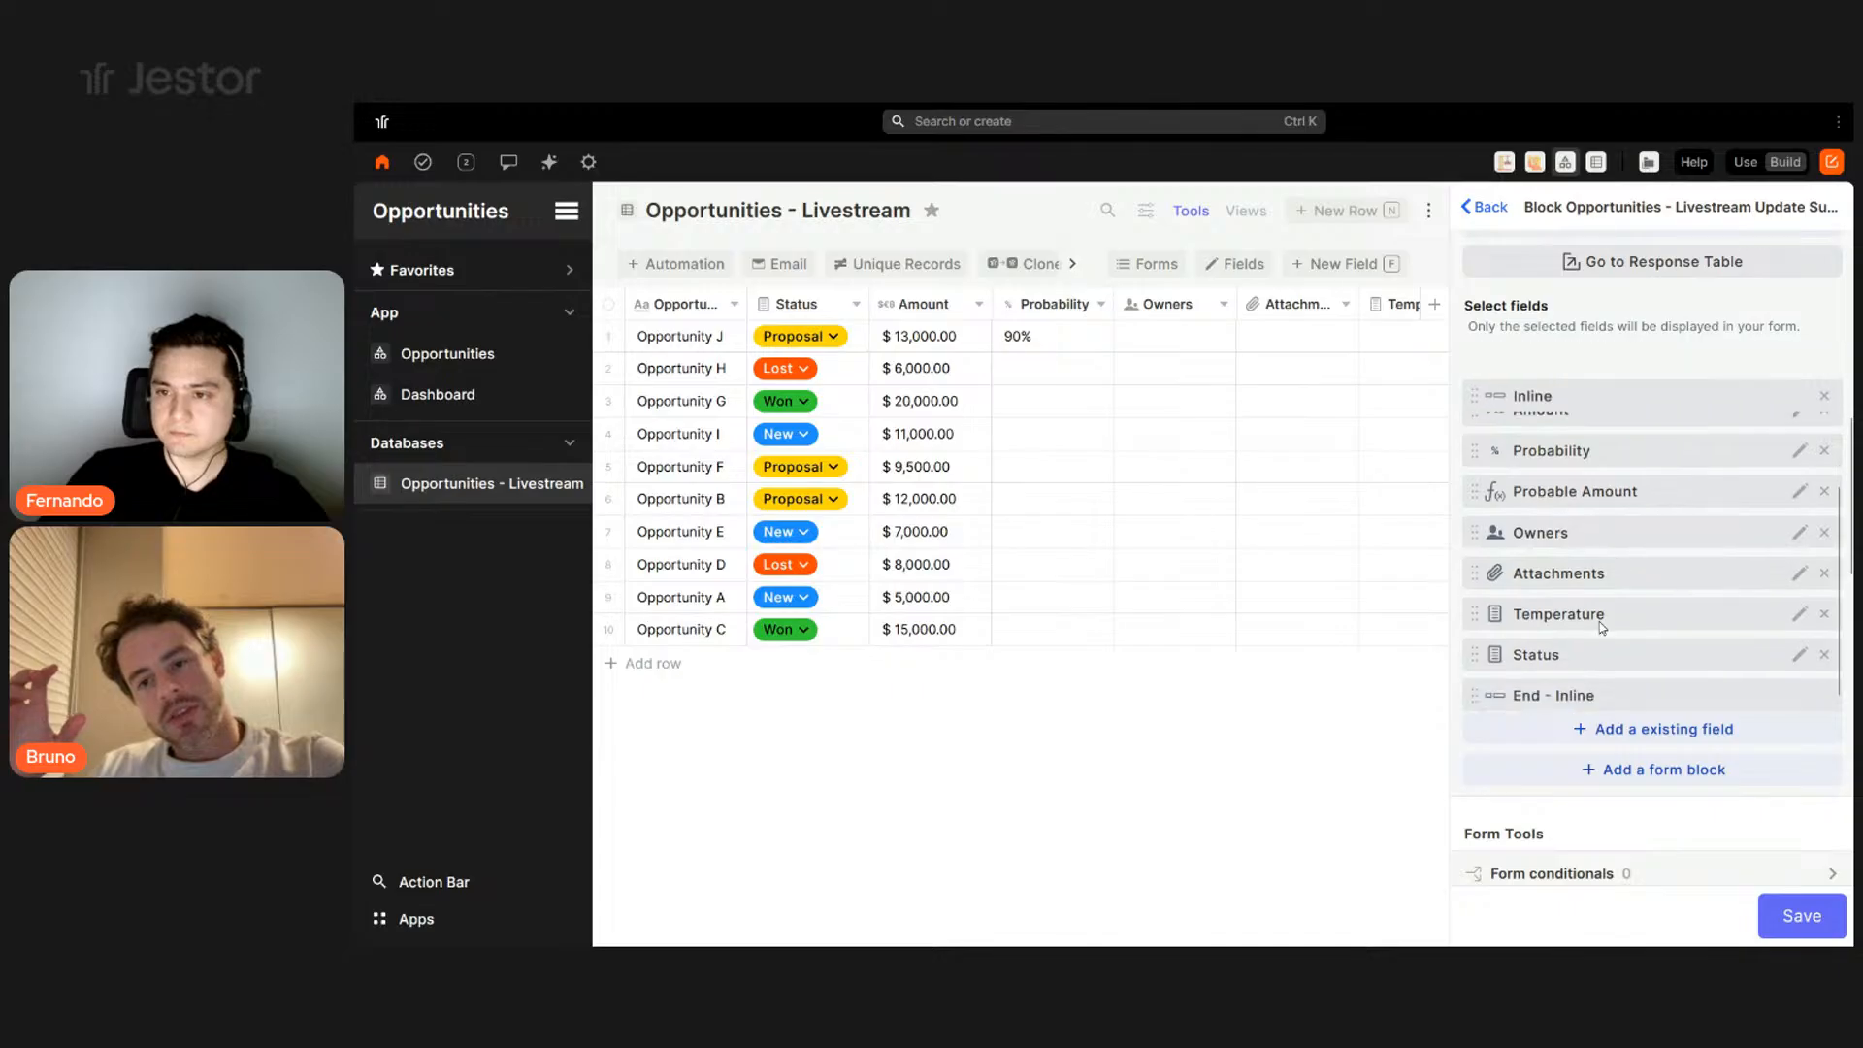
{"action": "left_click_drag", "start_coordinate": [1564, 683], "coordinate": [1574, 483]}
{"action": "scroll", "coordinate": [1650, 641], "scroll_direction": "down", "scroll_amount": 2}
- Add a Section block titled Main Info to the update form and drag it to the top
{"action": "left_click", "coordinate": [1654, 540]}
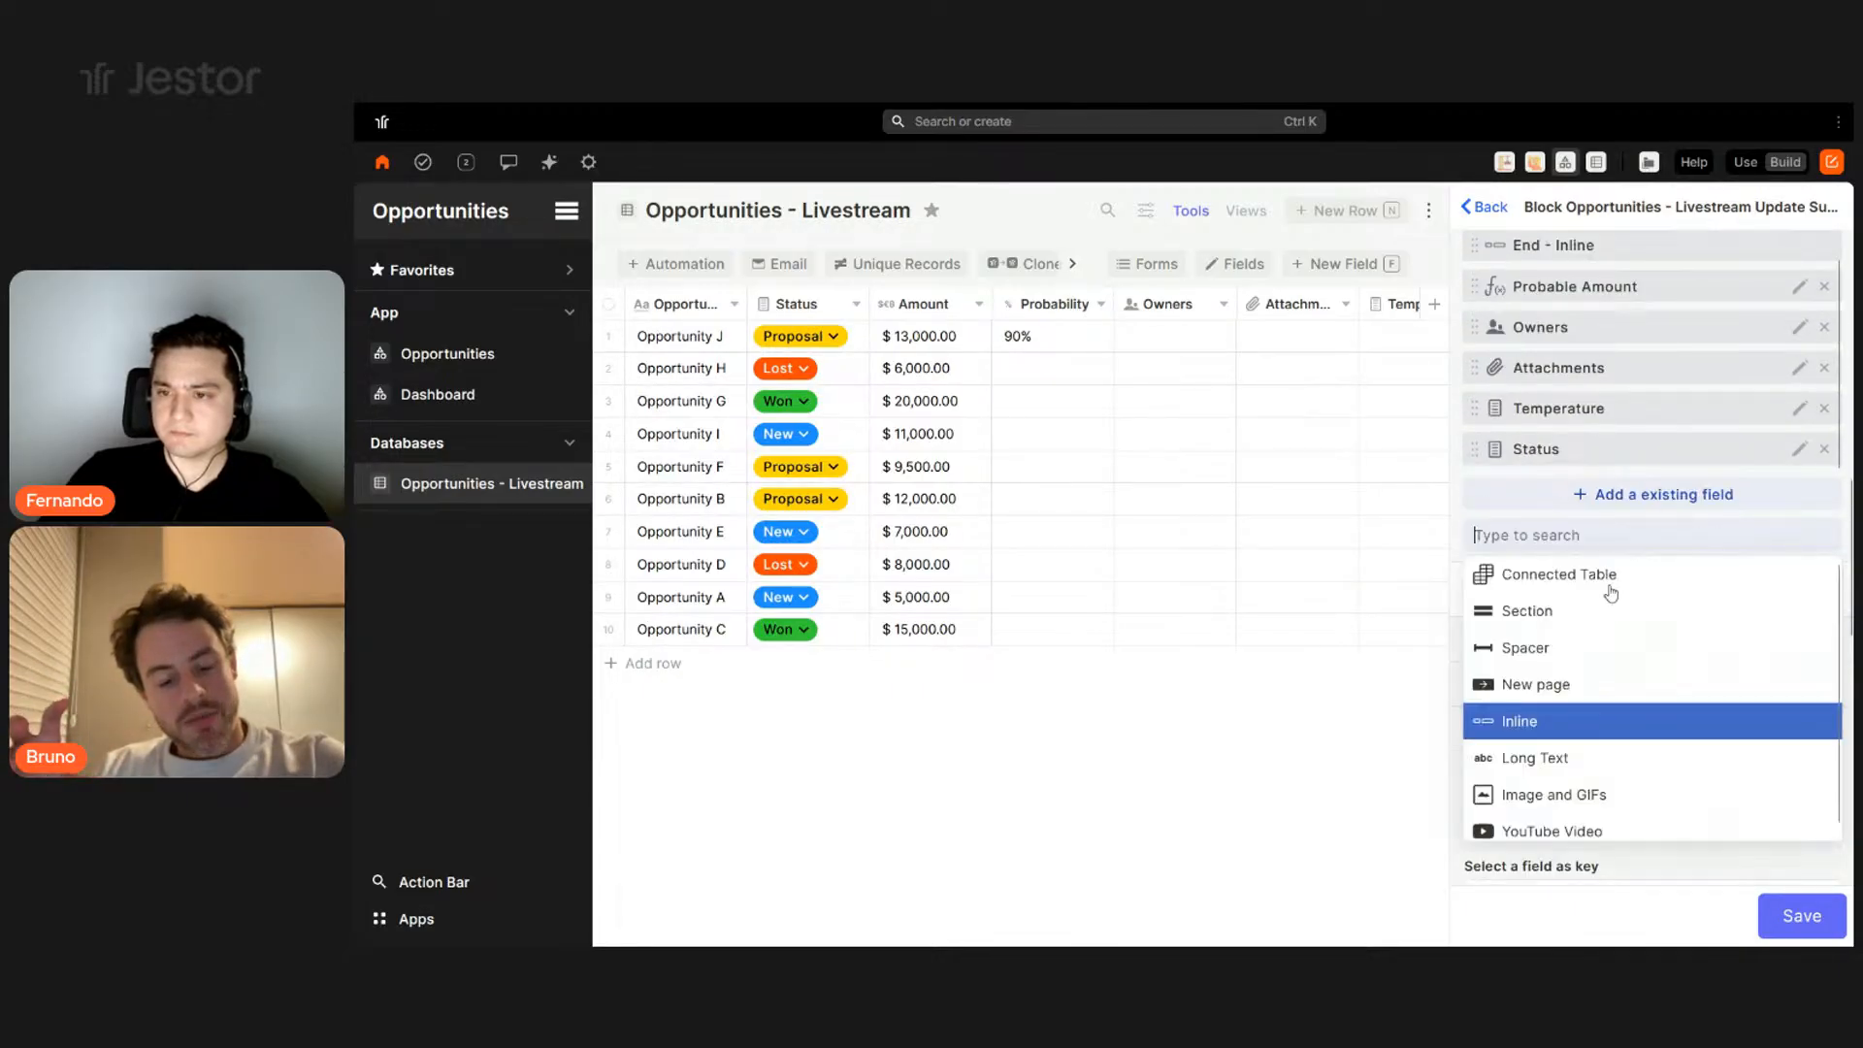
{"action": "left_click", "coordinate": [1556, 618]}
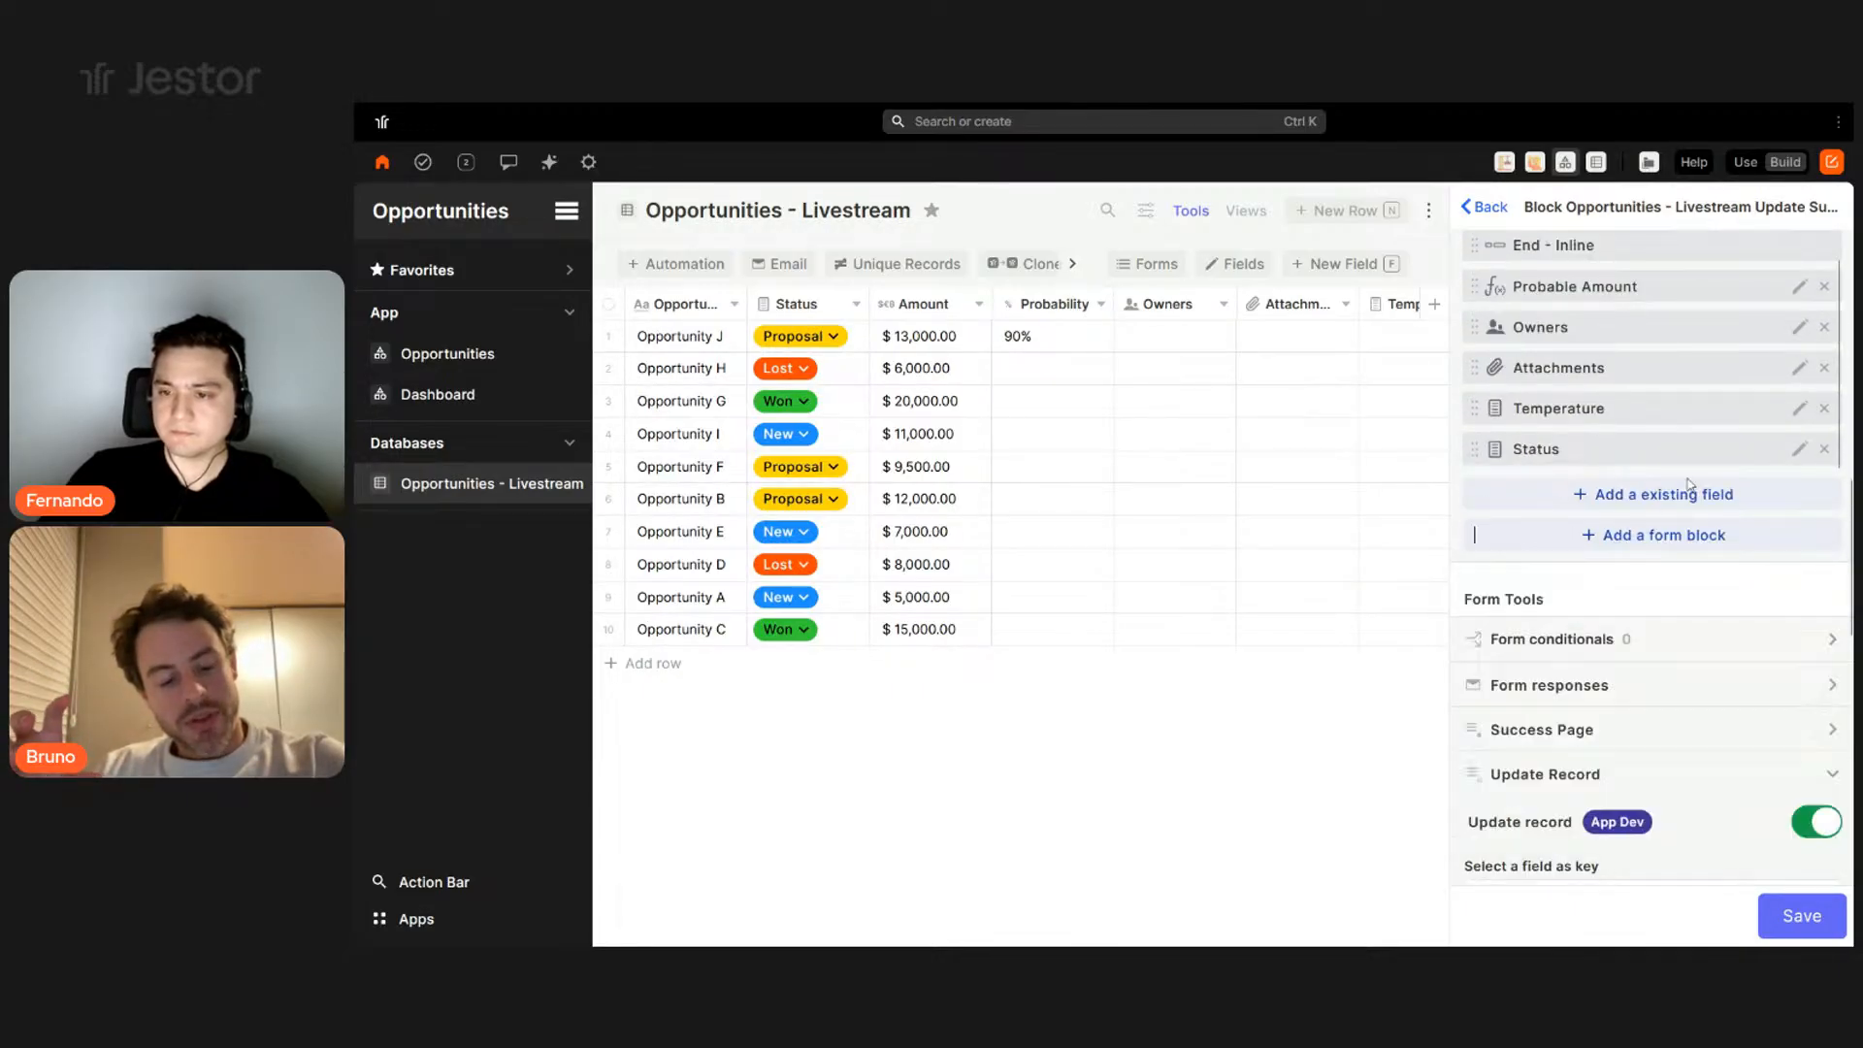
{"action": "triple_click", "coordinate": [1531, 401]}
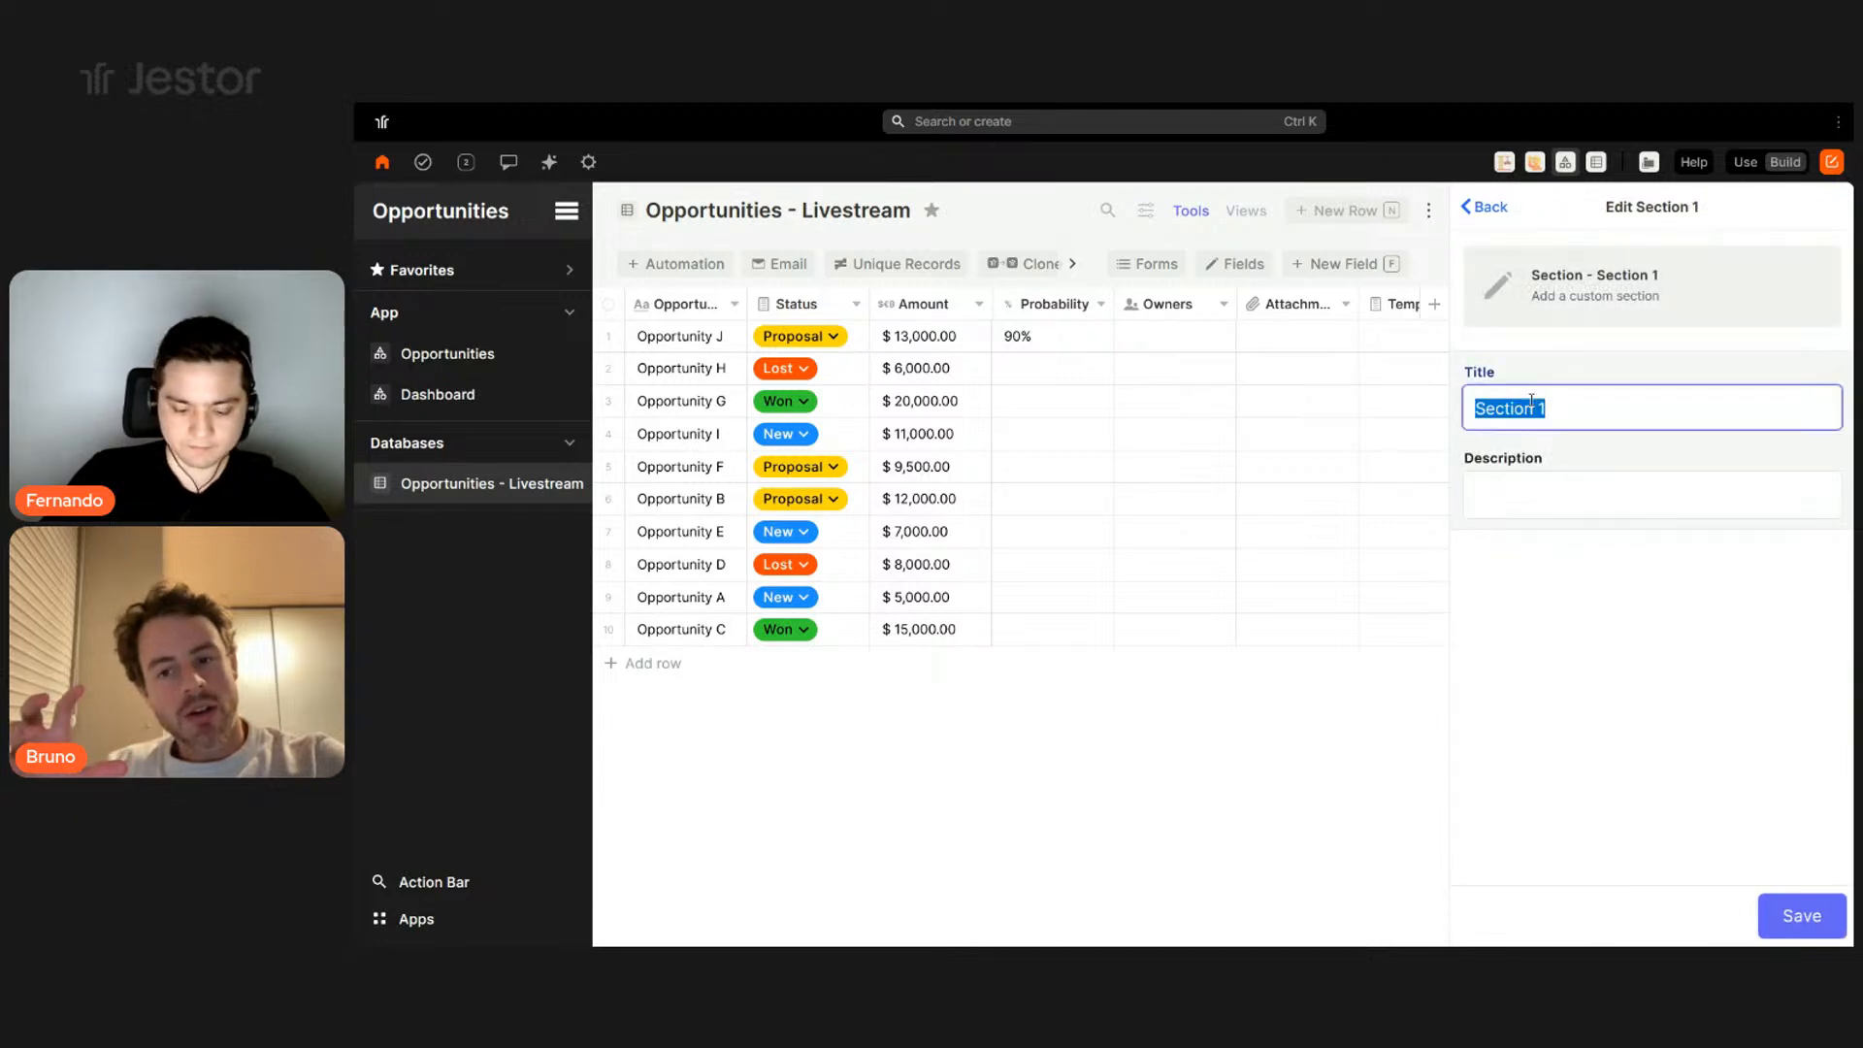
{"action": "type", "text": "Main Info"}
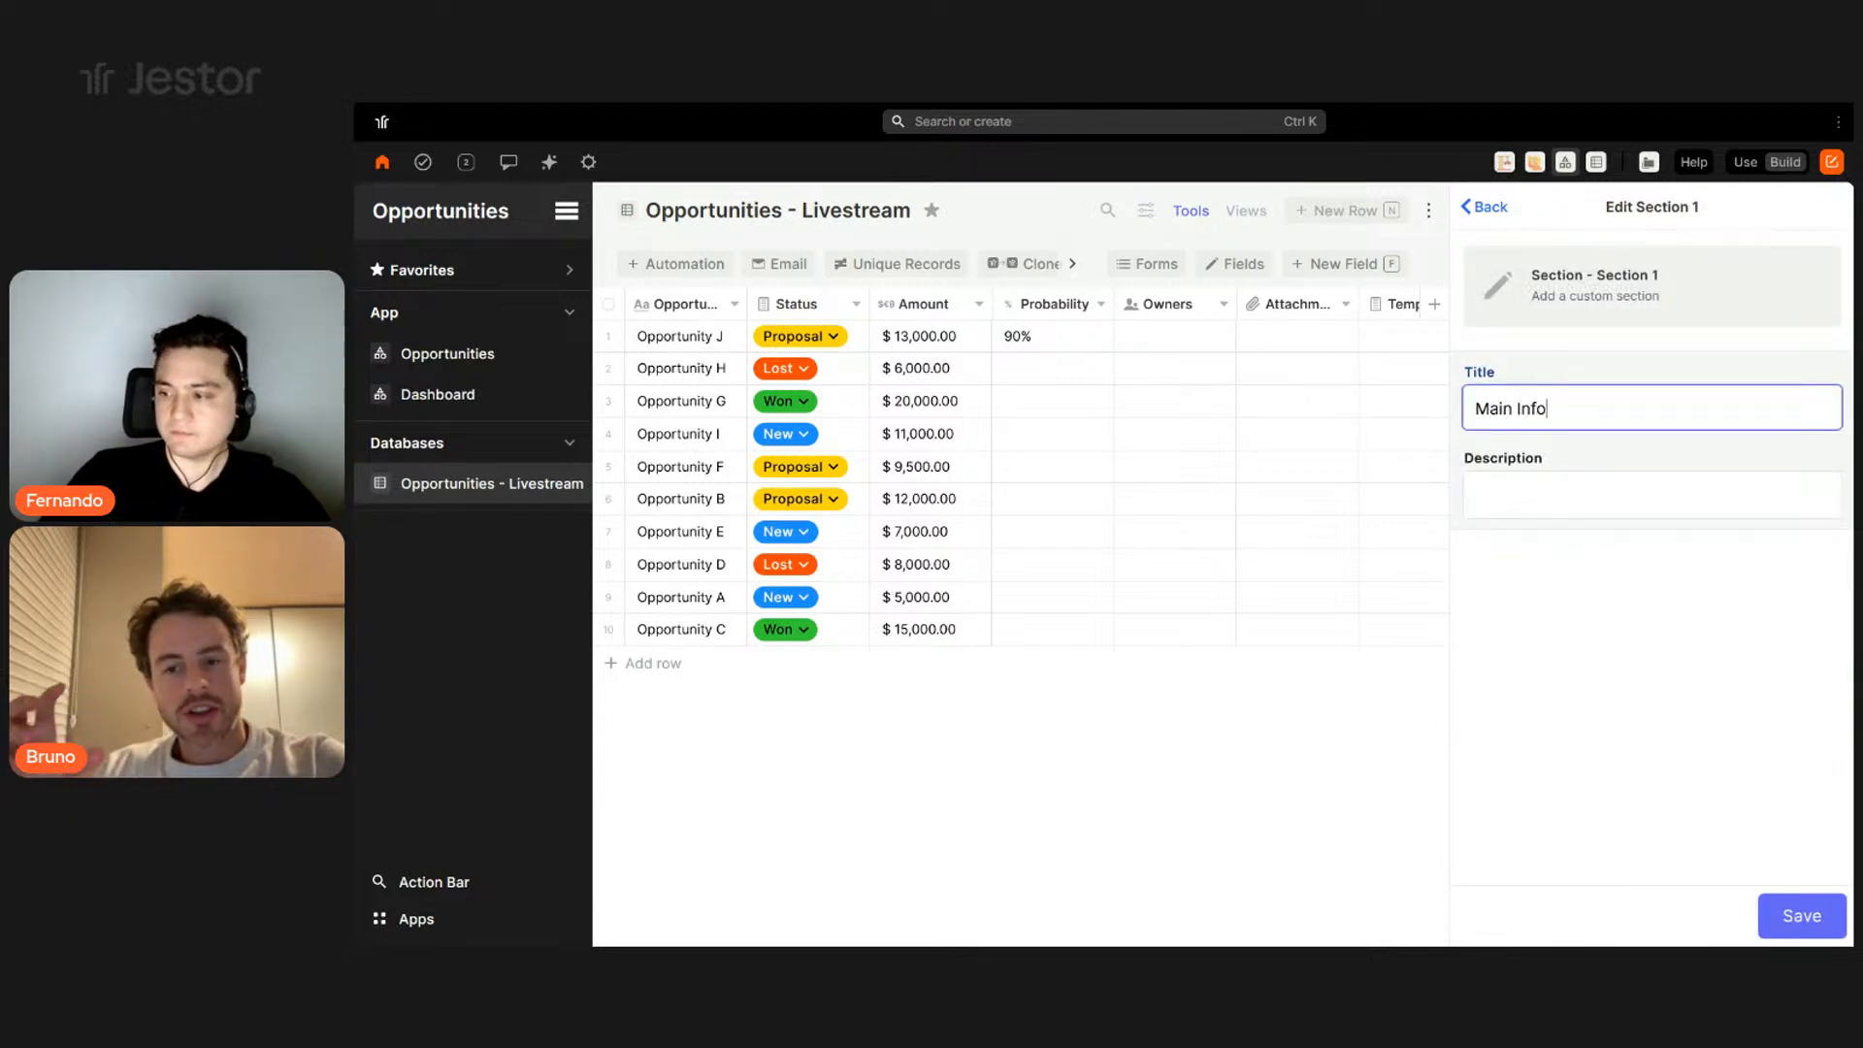
{"action": "left_click", "coordinate": [1802, 919]}
{"action": "scroll", "coordinate": [1642, 418], "scroll_direction": "down", "scroll_amount": 3}
{"action": "scroll", "coordinate": [1668, 578], "scroll_direction": "up", "scroll_amount": 5}
{"action": "scroll", "coordinate": [1672, 657], "scroll_direction": "down", "scroll_amount": 1}
{"action": "left_click_drag", "start_coordinate": [1633, 643], "coordinate": [1634, 407]}
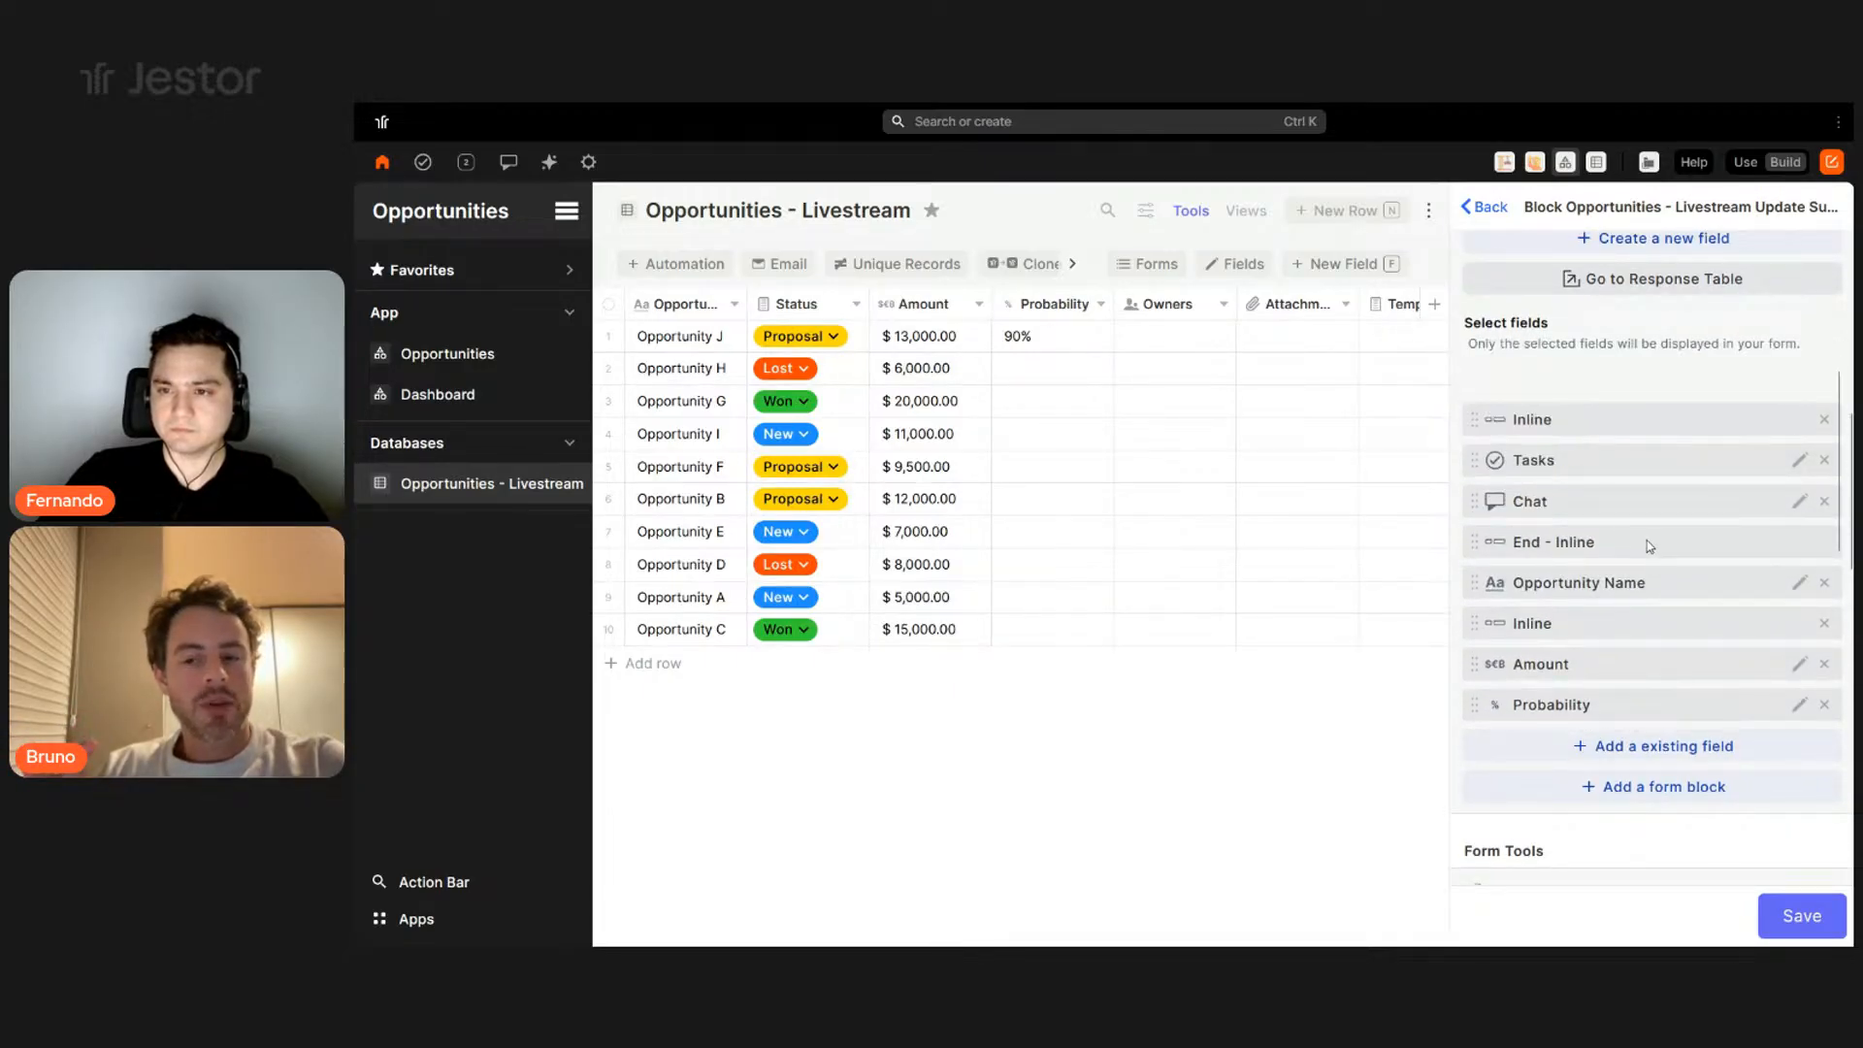
{"action": "scroll", "coordinate": [1650, 540], "scroll_direction": "down", "scroll_amount": 3}
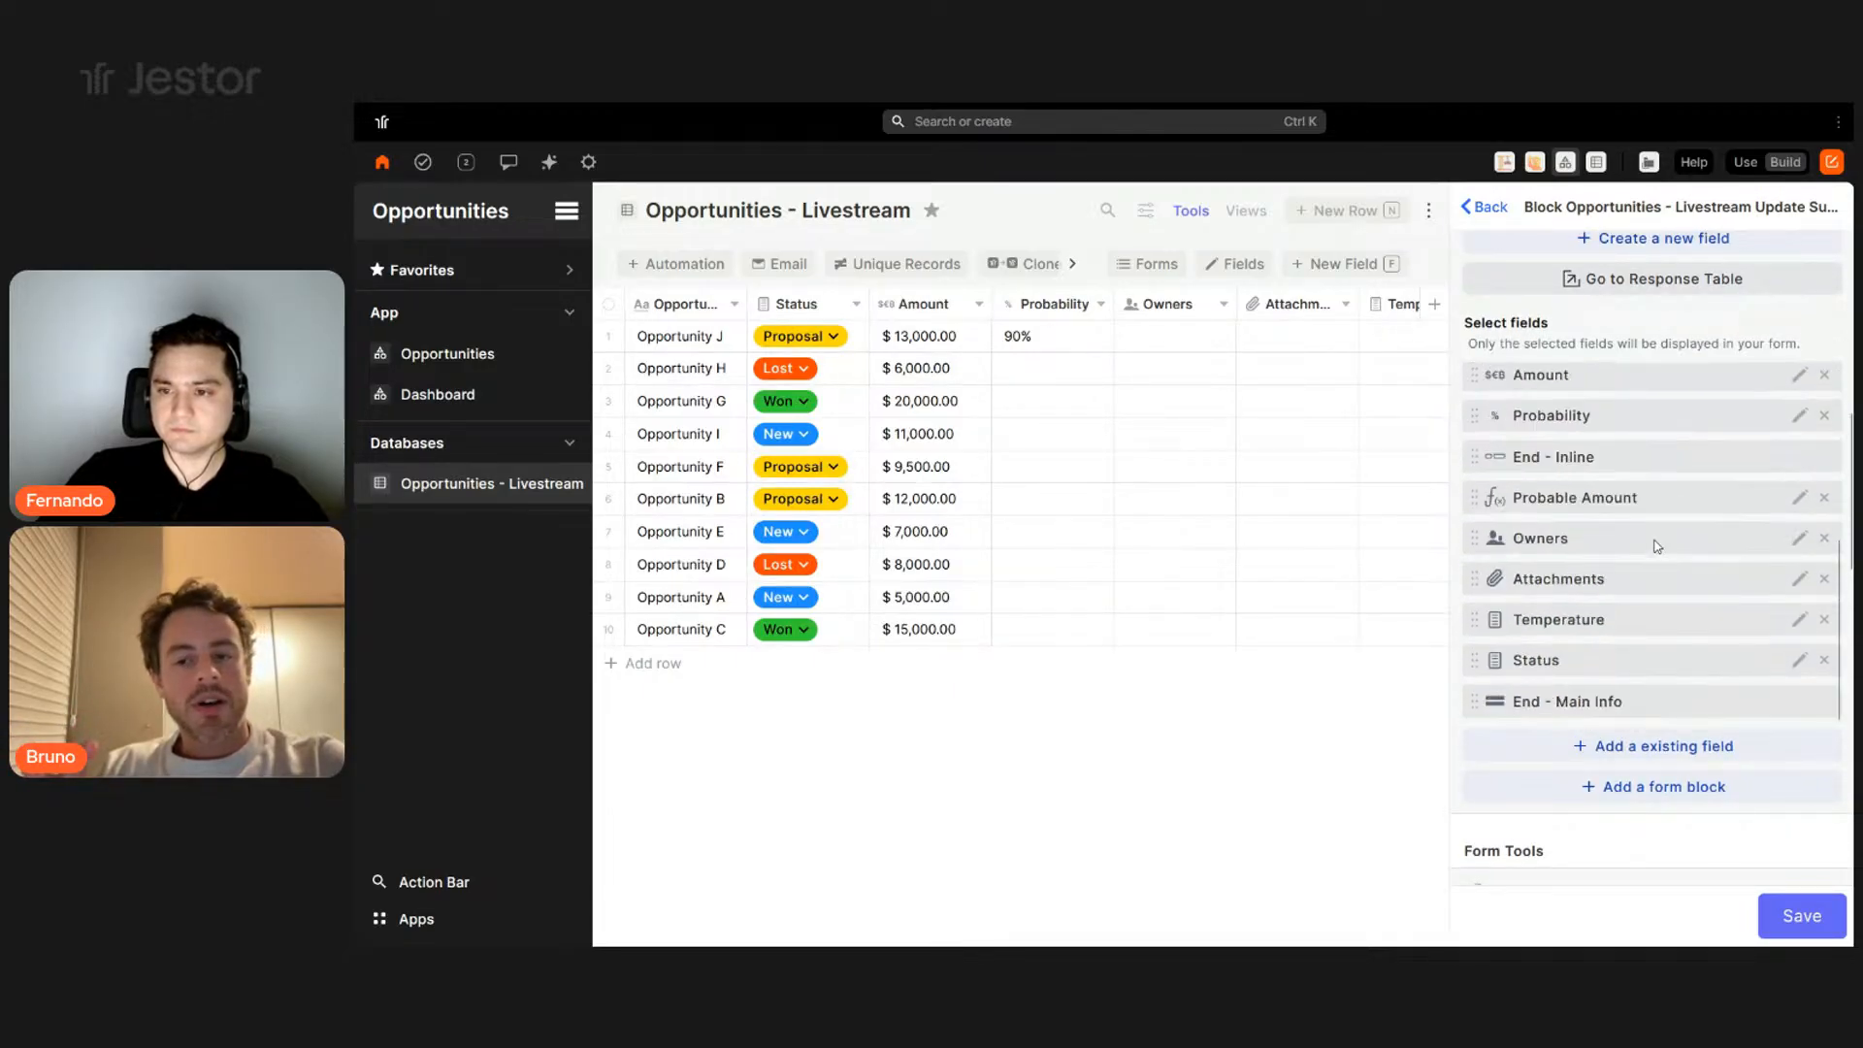
- Set the update form's title background colour to navy
{"action": "left_click", "coordinate": [1798, 661]}
{"action": "left_click", "coordinate": [1800, 916]}
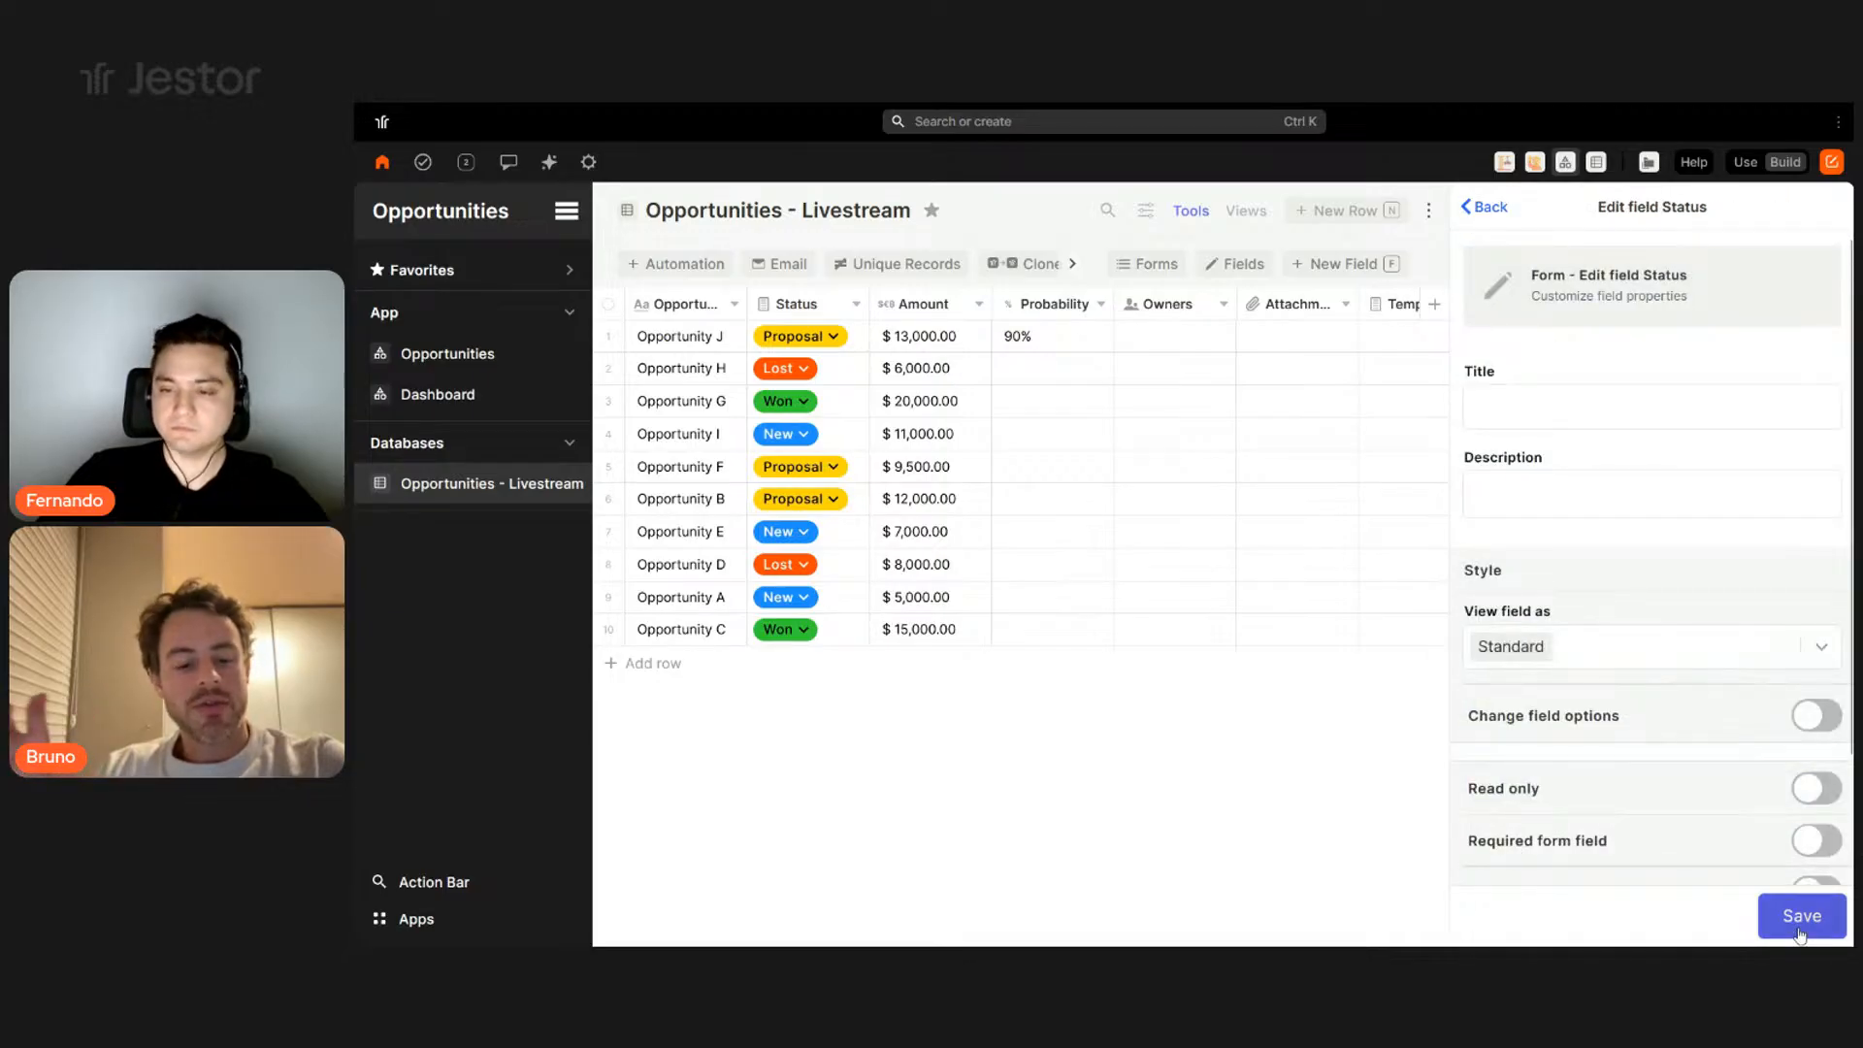
{"action": "scroll", "coordinate": [1677, 656], "scroll_direction": "down", "scroll_amount": 6}
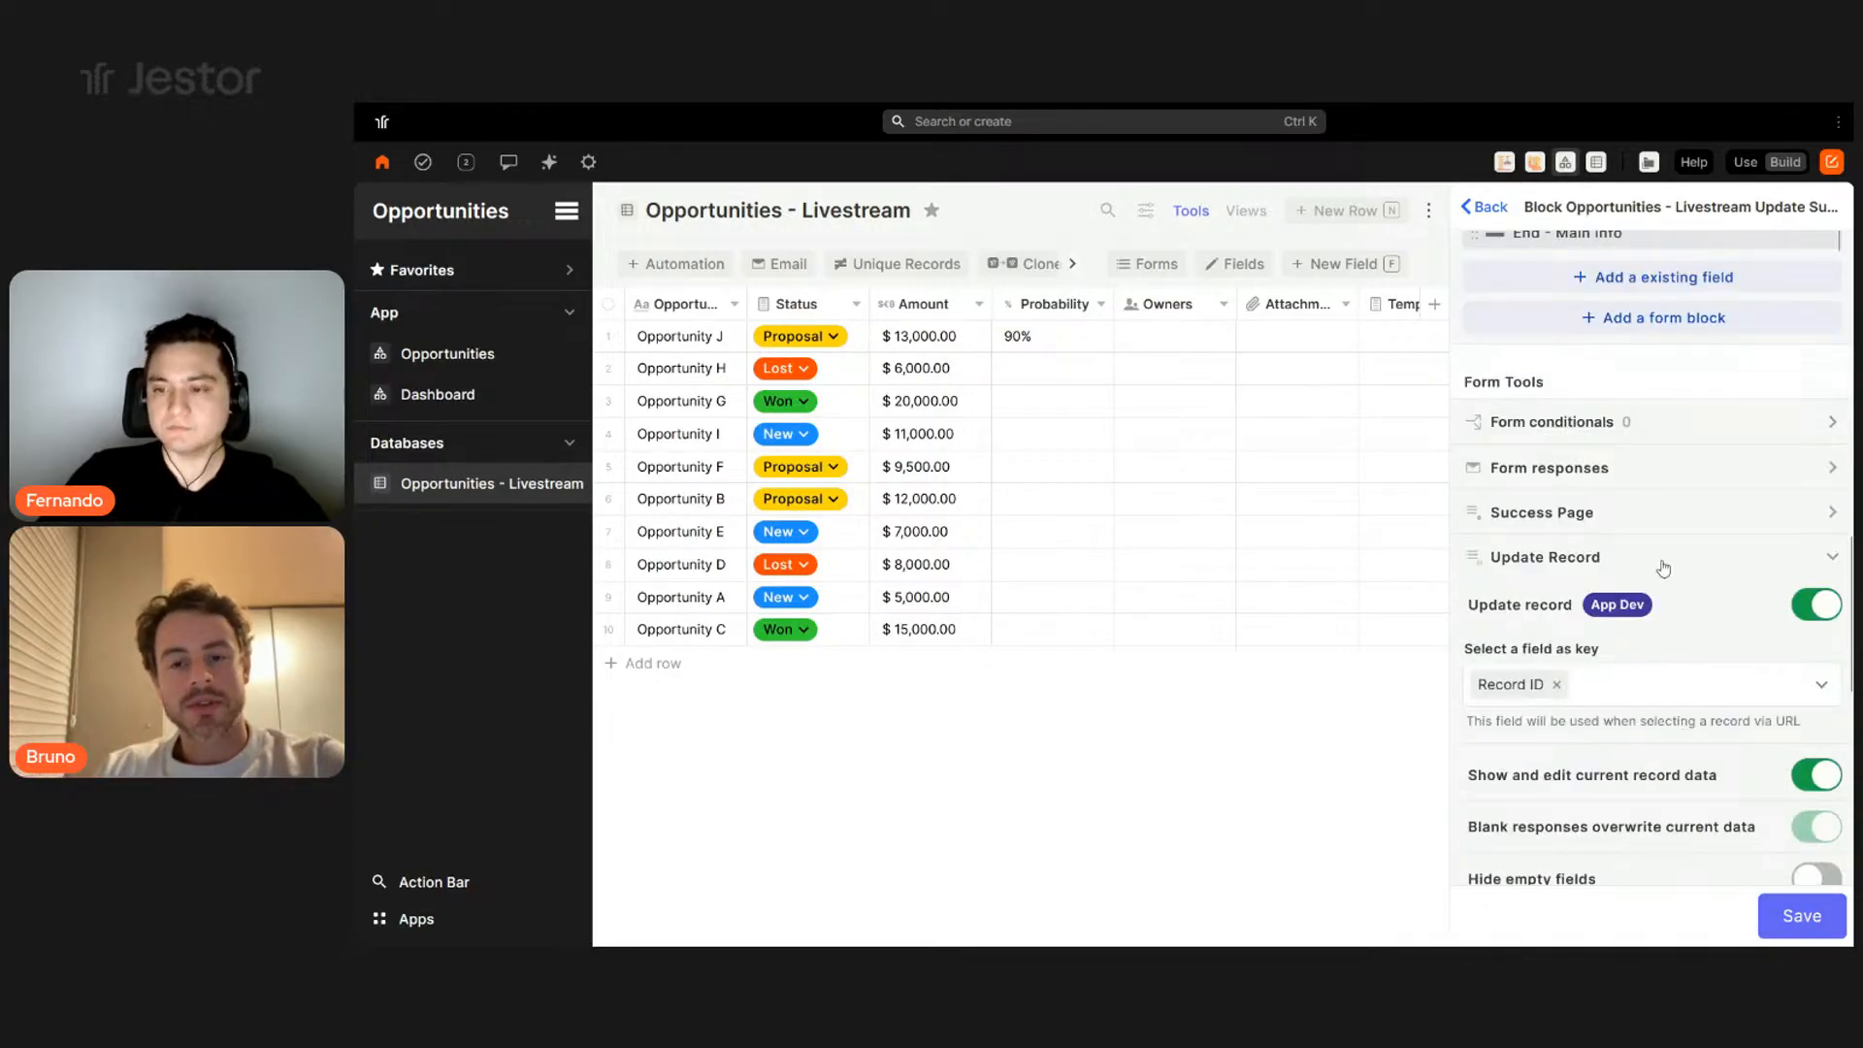
{"action": "scroll", "coordinate": [1664, 567], "scroll_direction": "up", "scroll_amount": 1}
{"action": "scroll", "coordinate": [1664, 568], "scroll_direction": "down", "scroll_amount": 5}
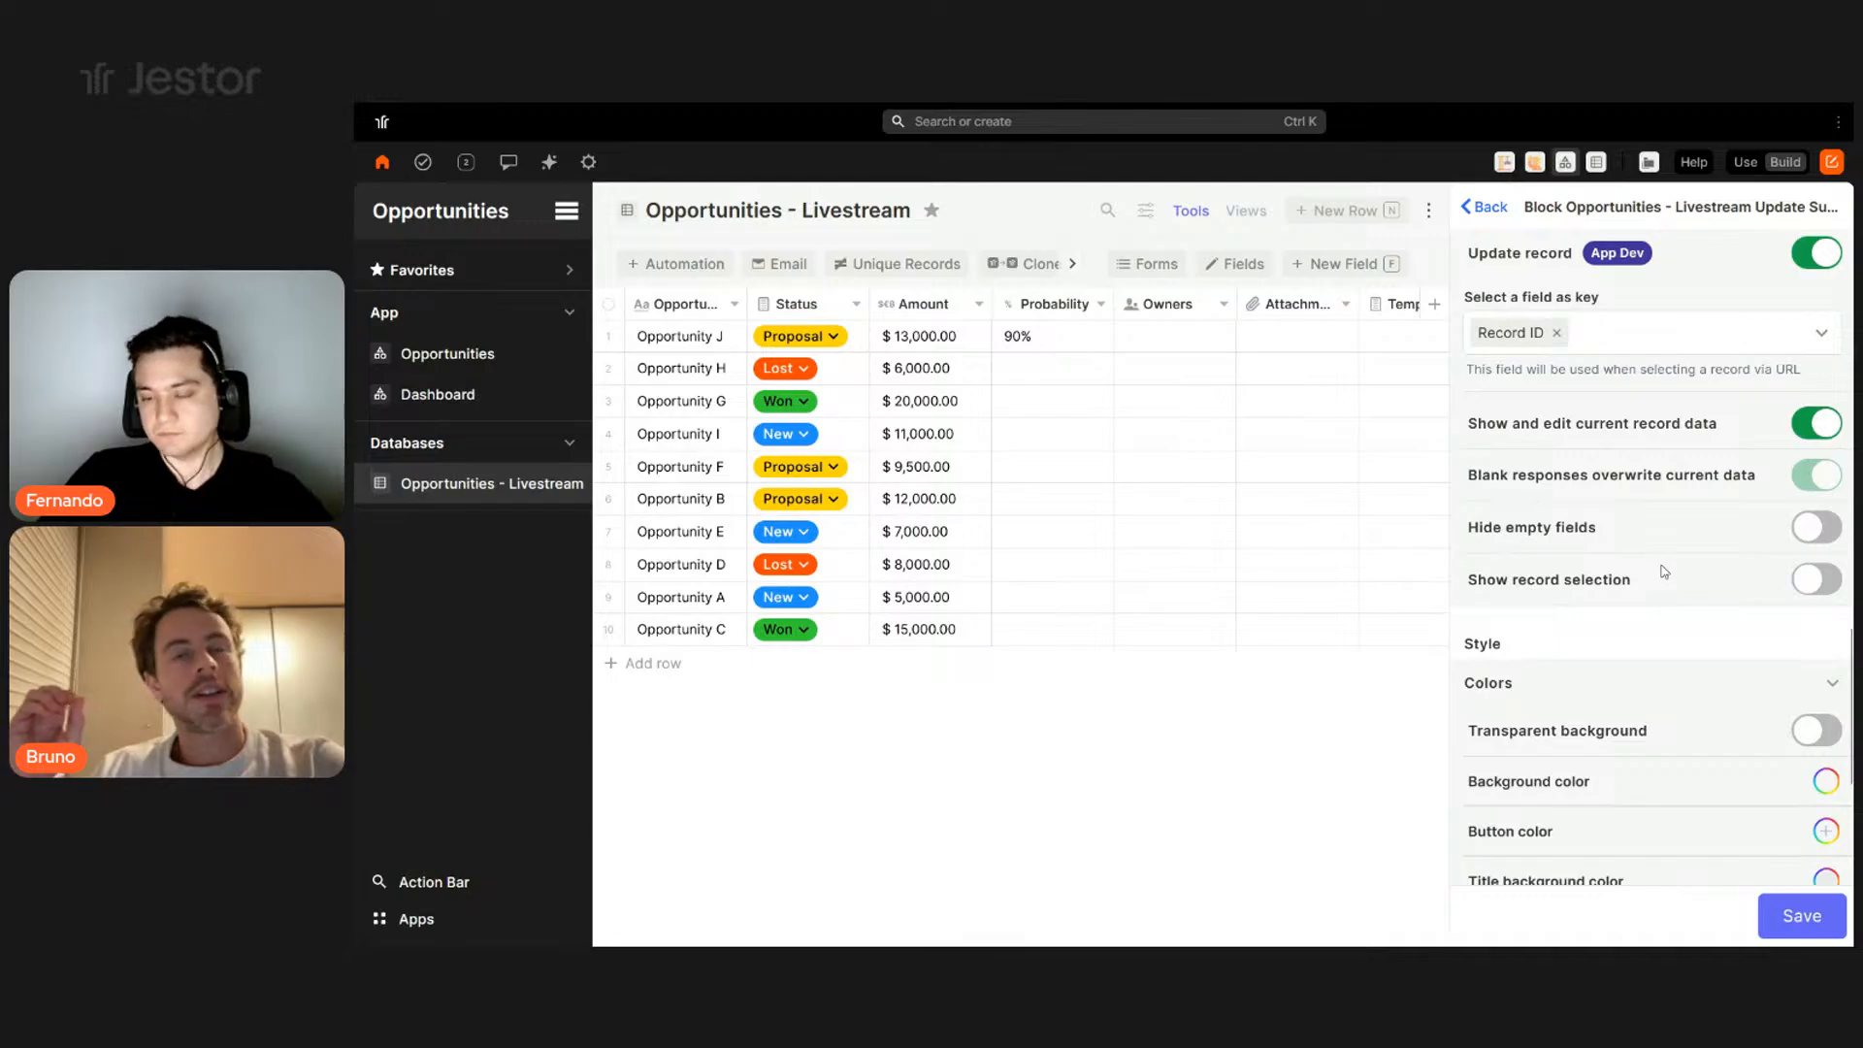
{"action": "scroll", "coordinate": [1664, 567], "scroll_direction": "down", "scroll_amount": 3}
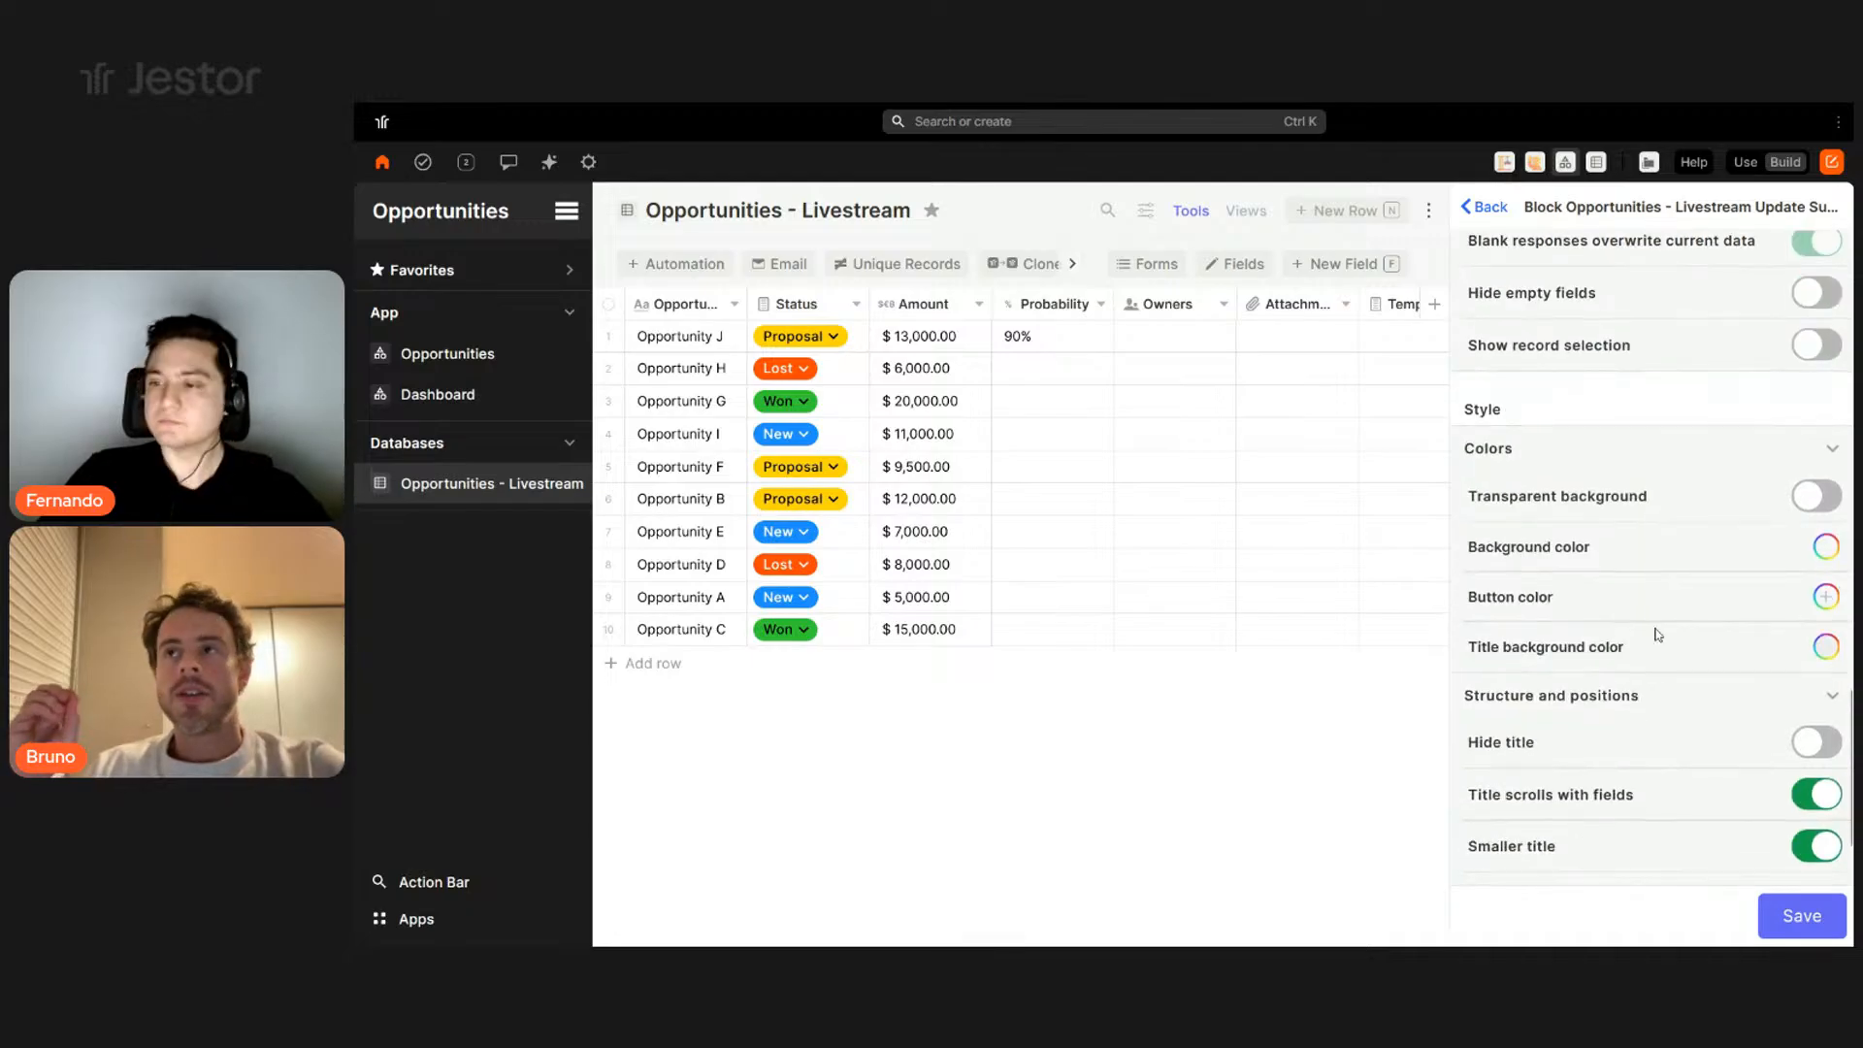
{"action": "left_click", "coordinate": [1826, 647]}
{"action": "left_click", "coordinate": [1777, 317]}
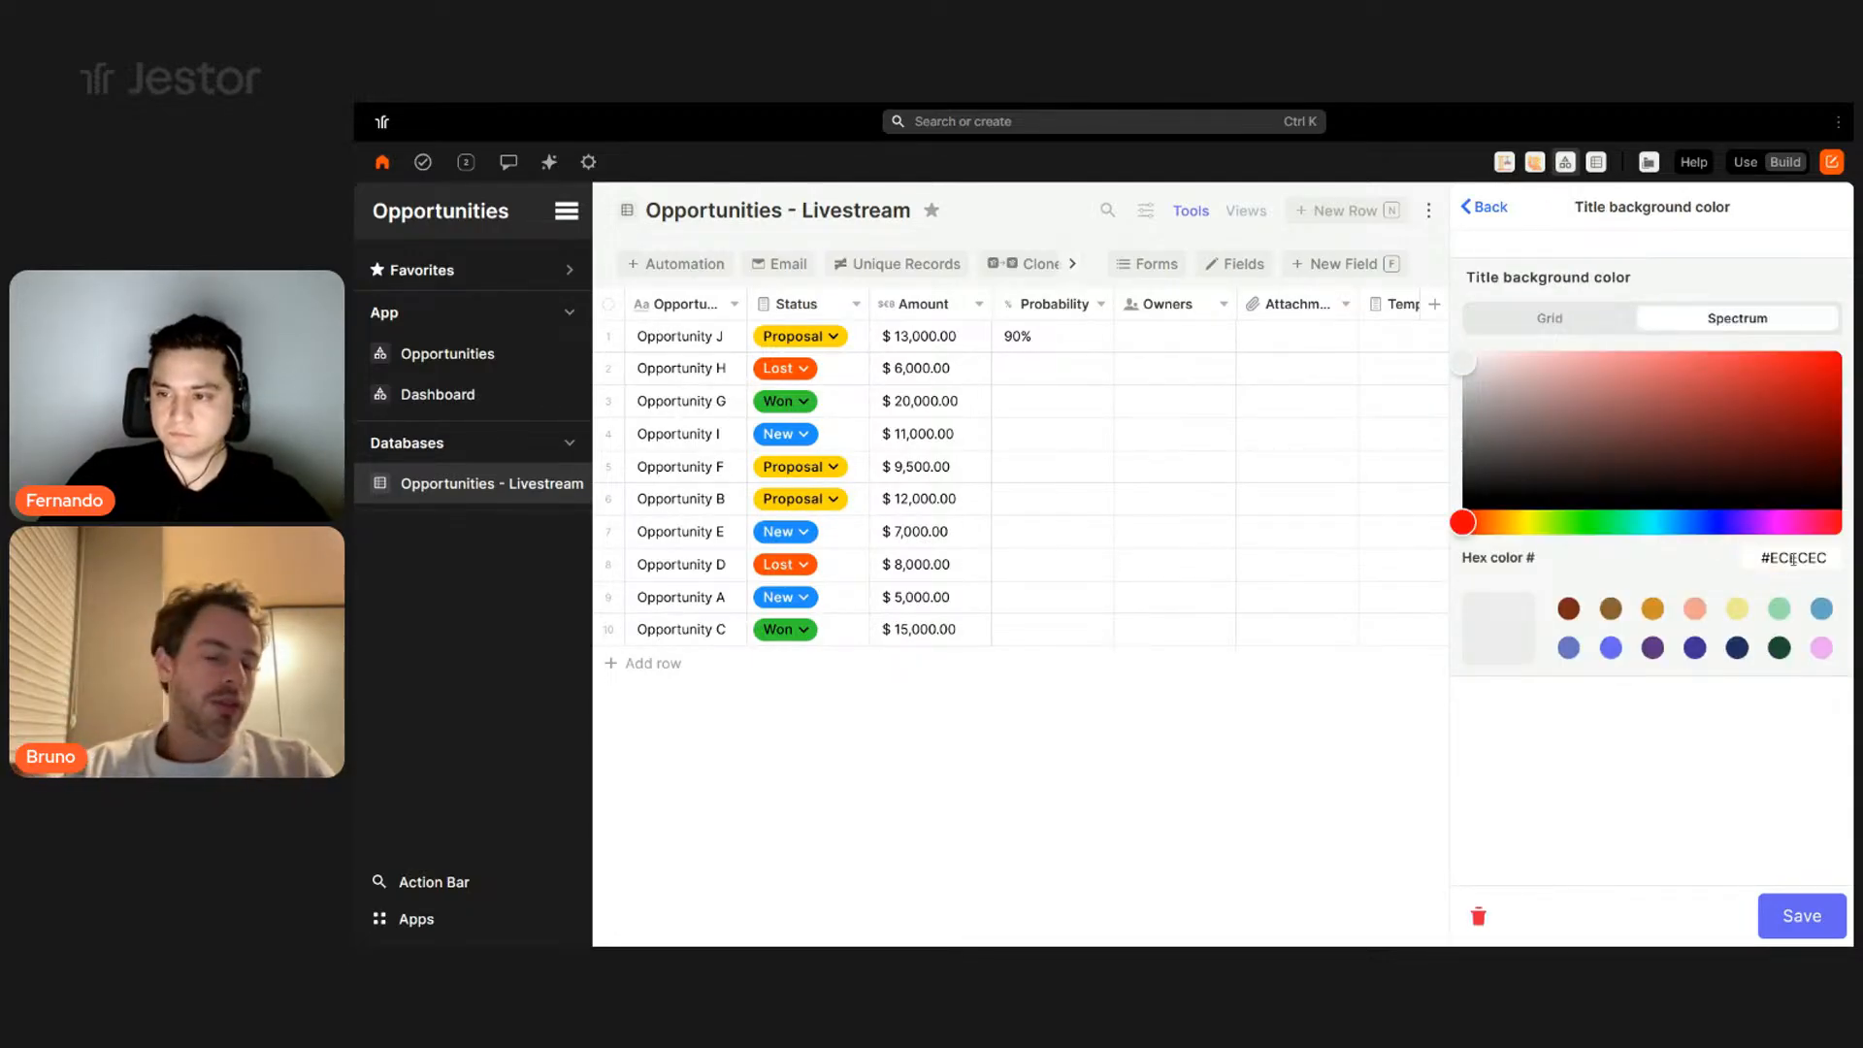
{"action": "left_click", "coordinate": [1790, 912]}
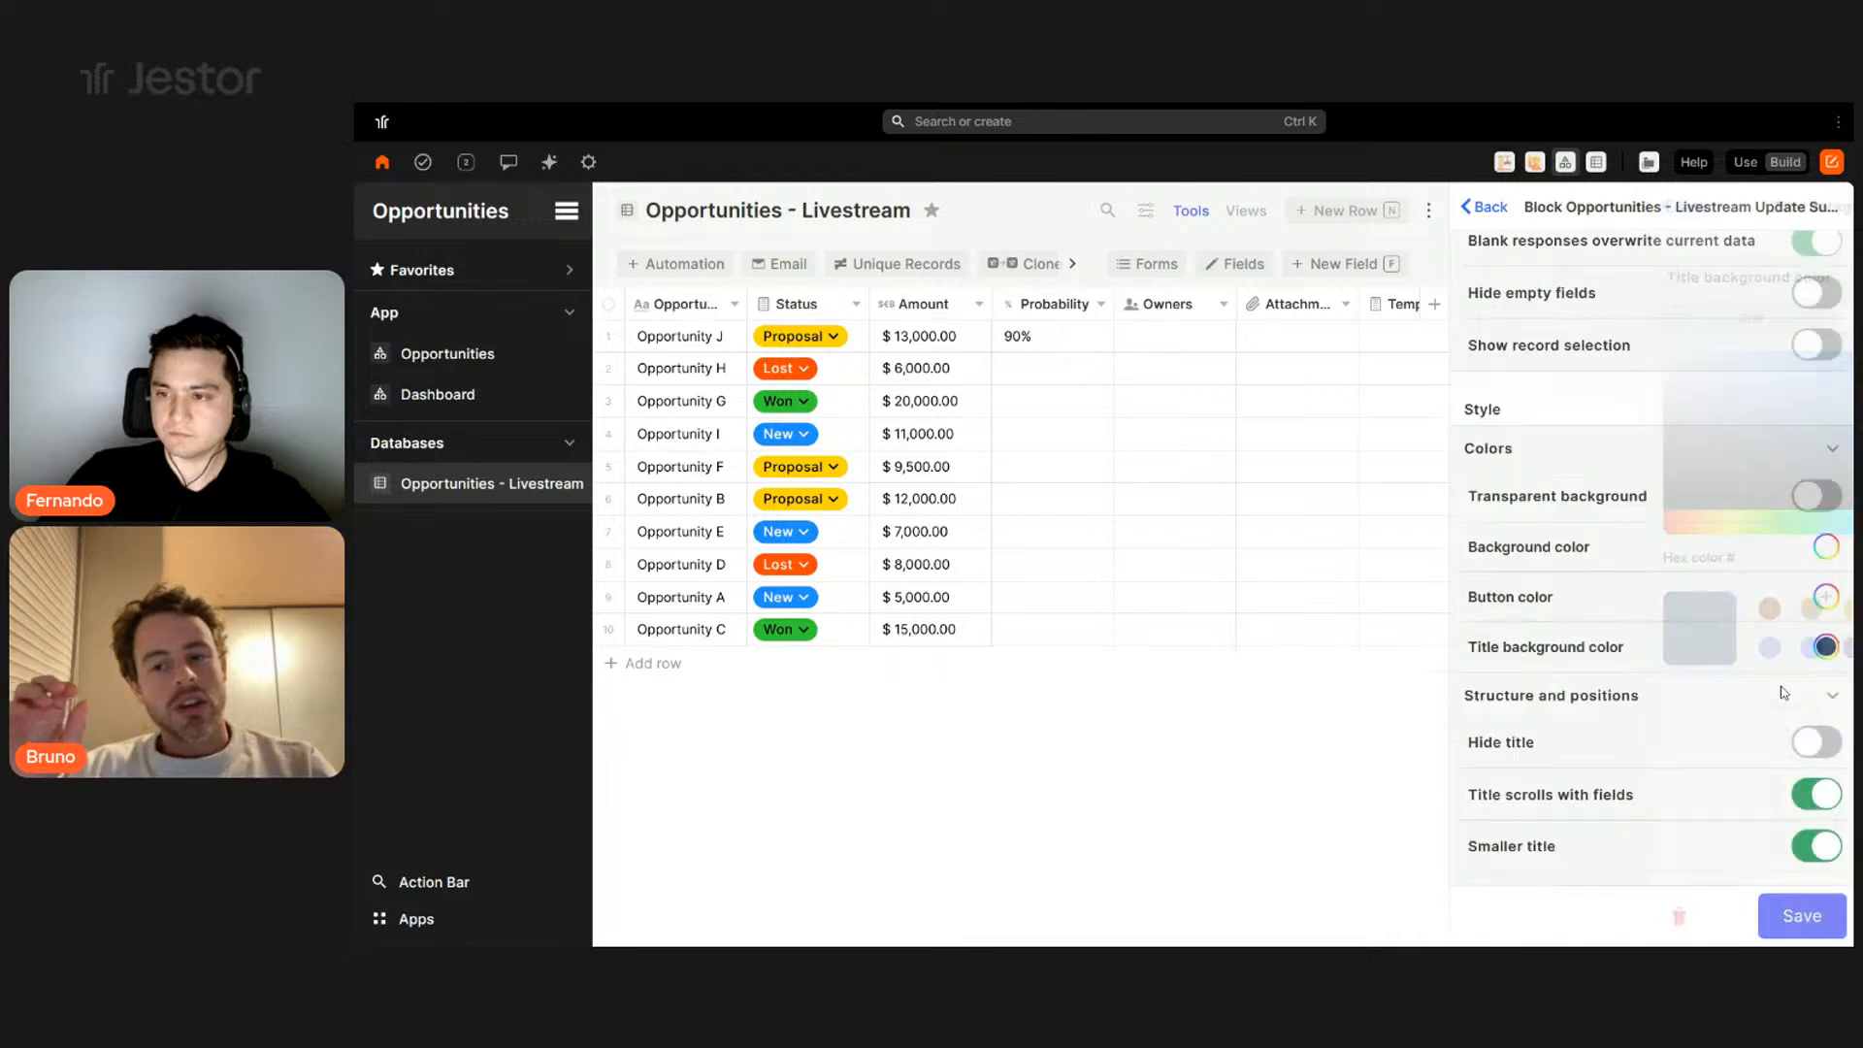
- Set the button colour to navy #1d3557 and save the form block settings
{"action": "left_click", "coordinate": [1825, 598]}
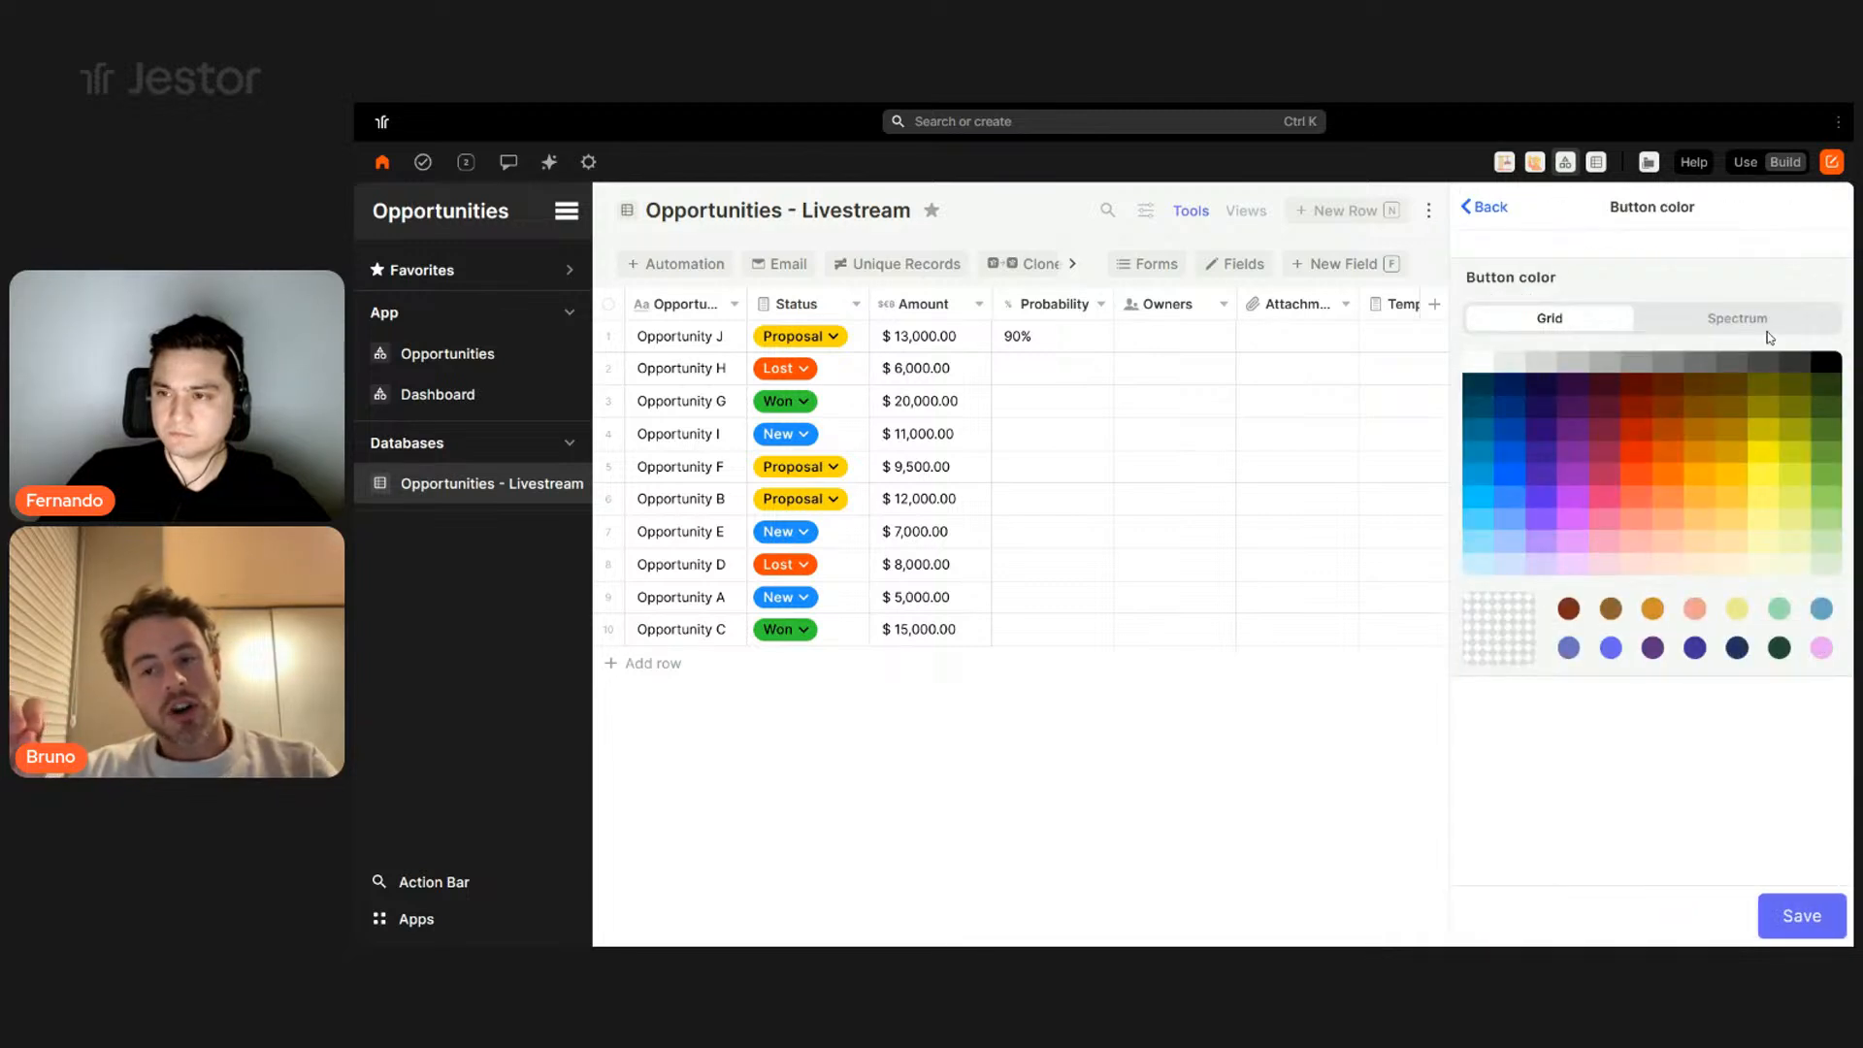
{"action": "left_click", "coordinate": [1763, 322]}
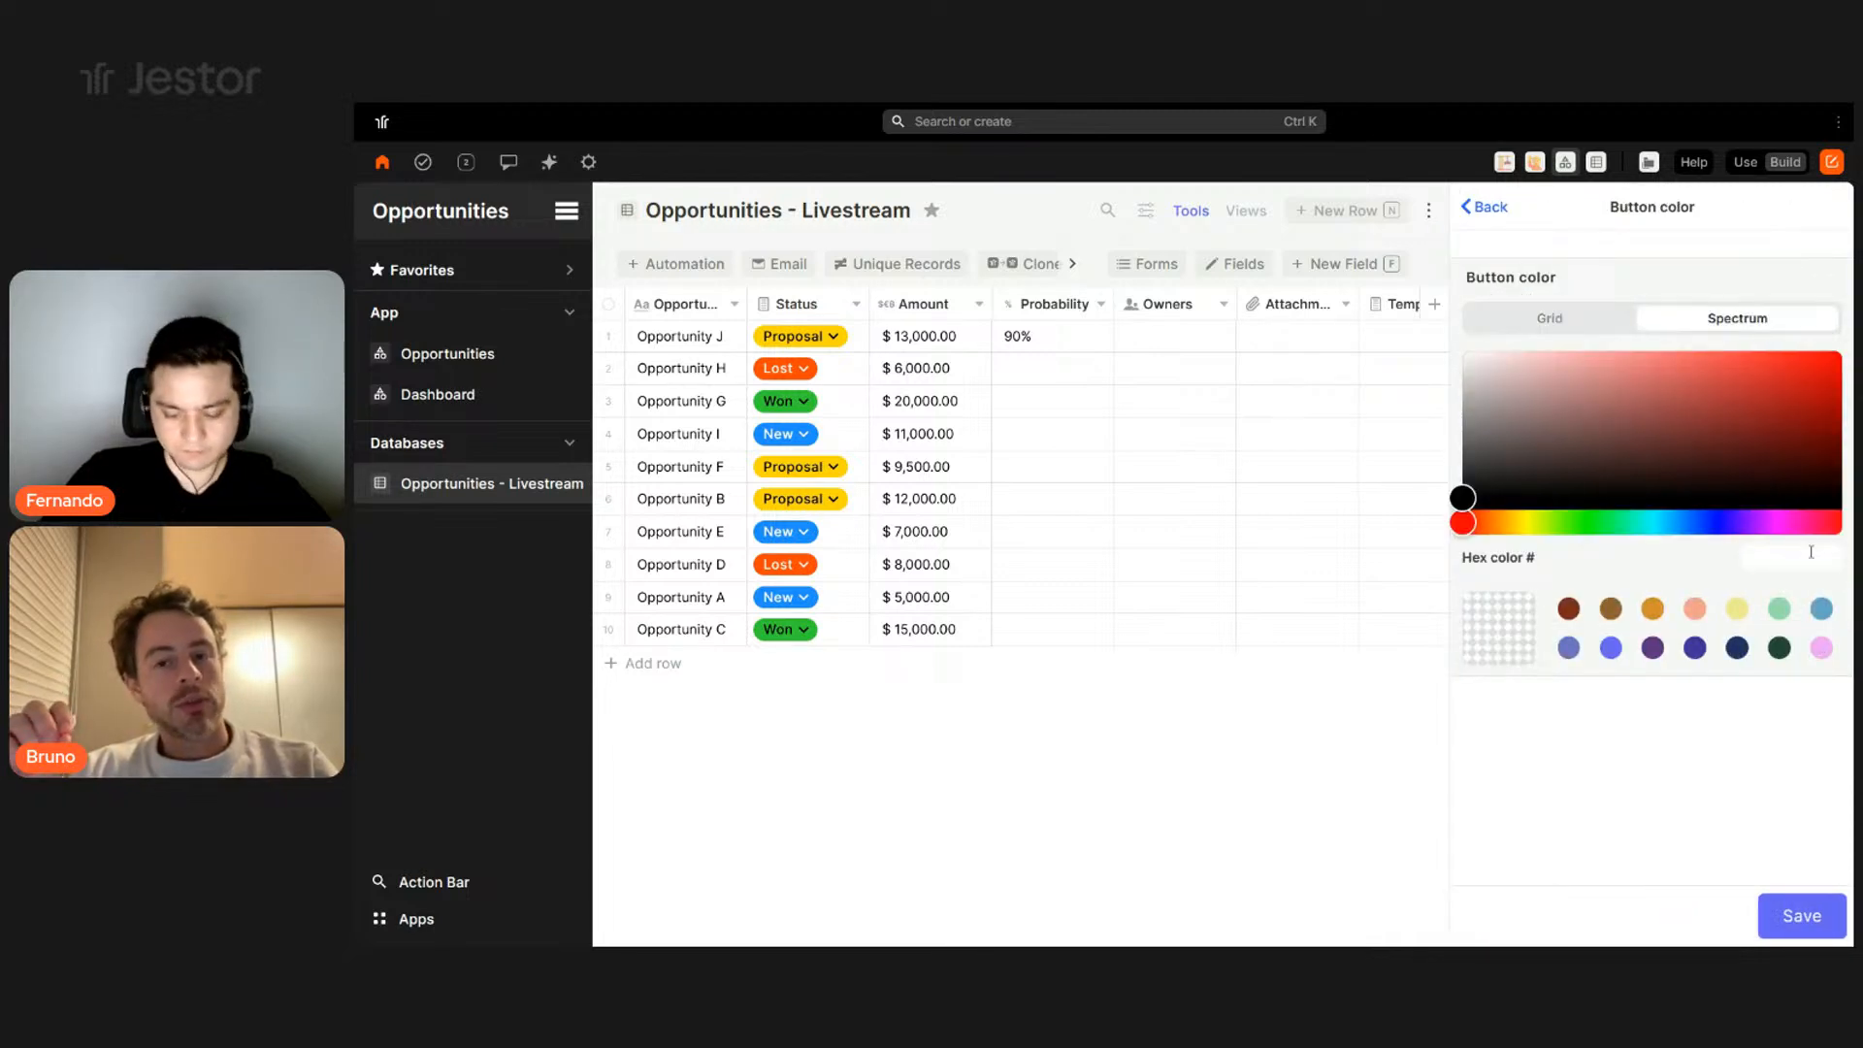
{"action": "key", "text": "ctrl+v"}
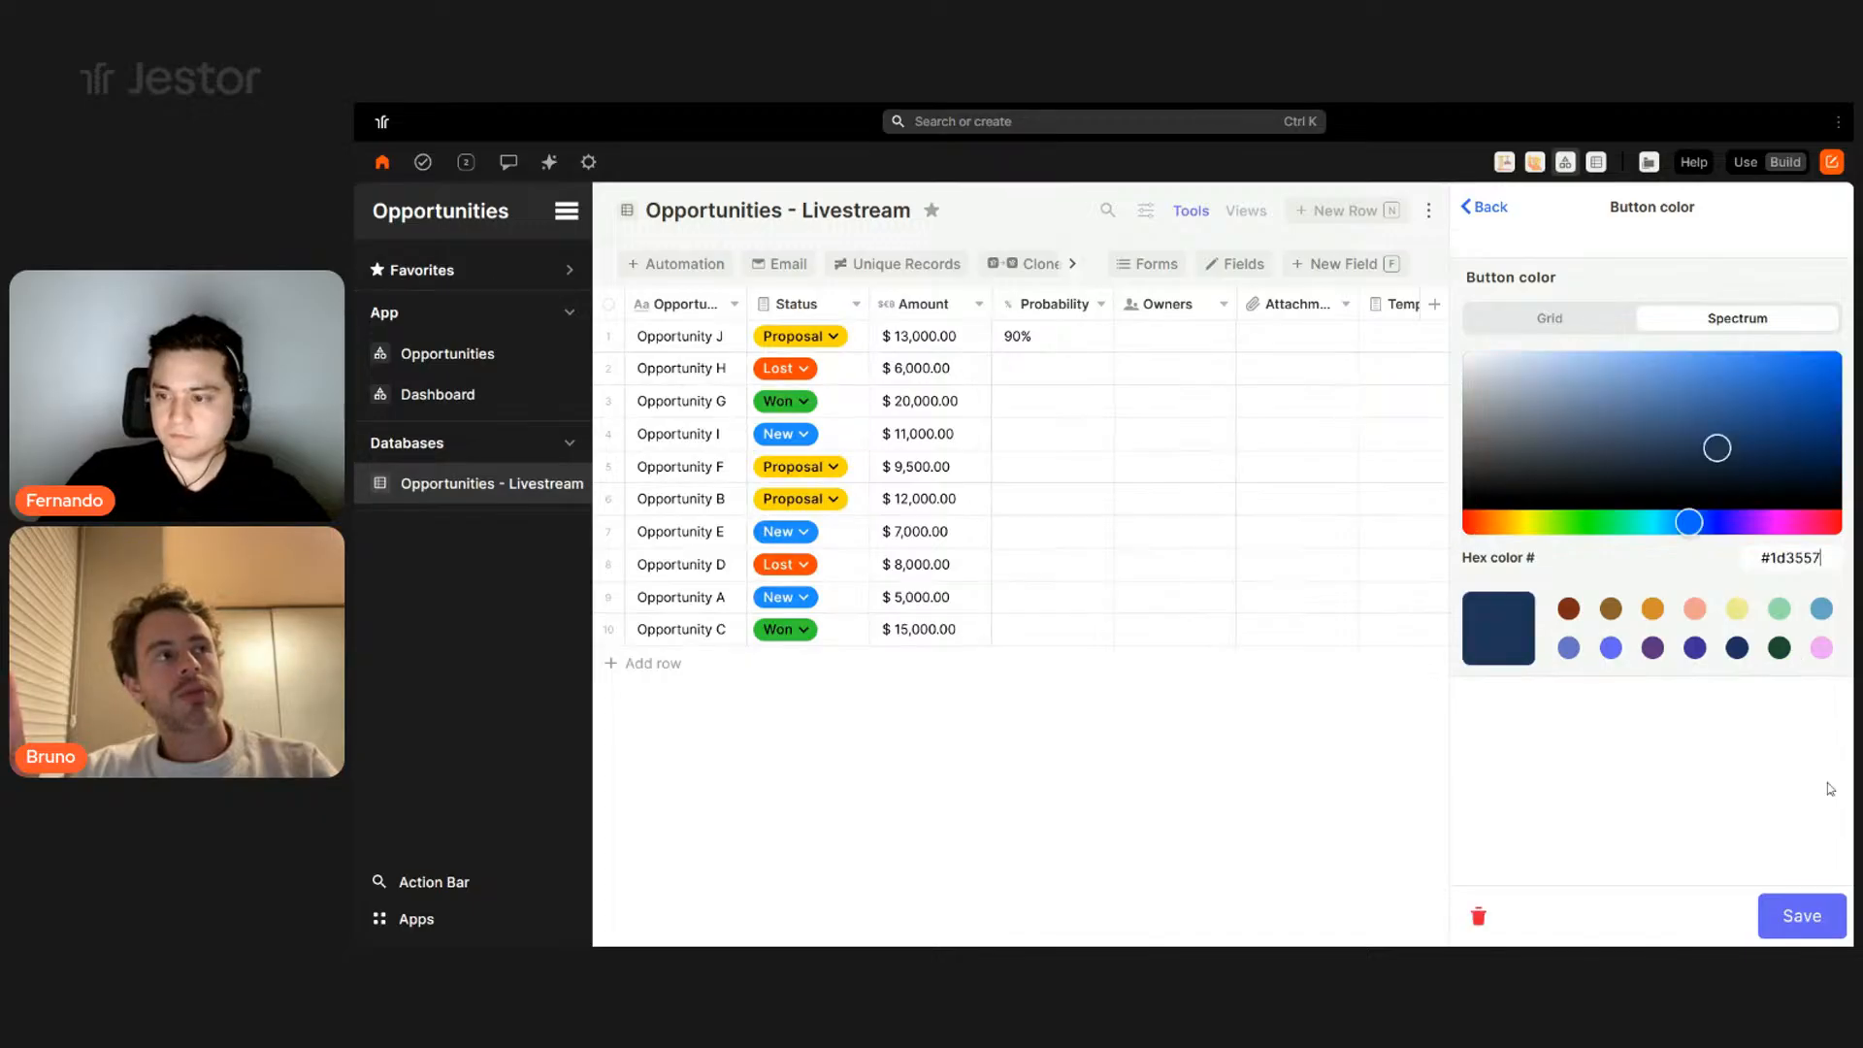
{"action": "left_click", "coordinate": [1811, 918]}
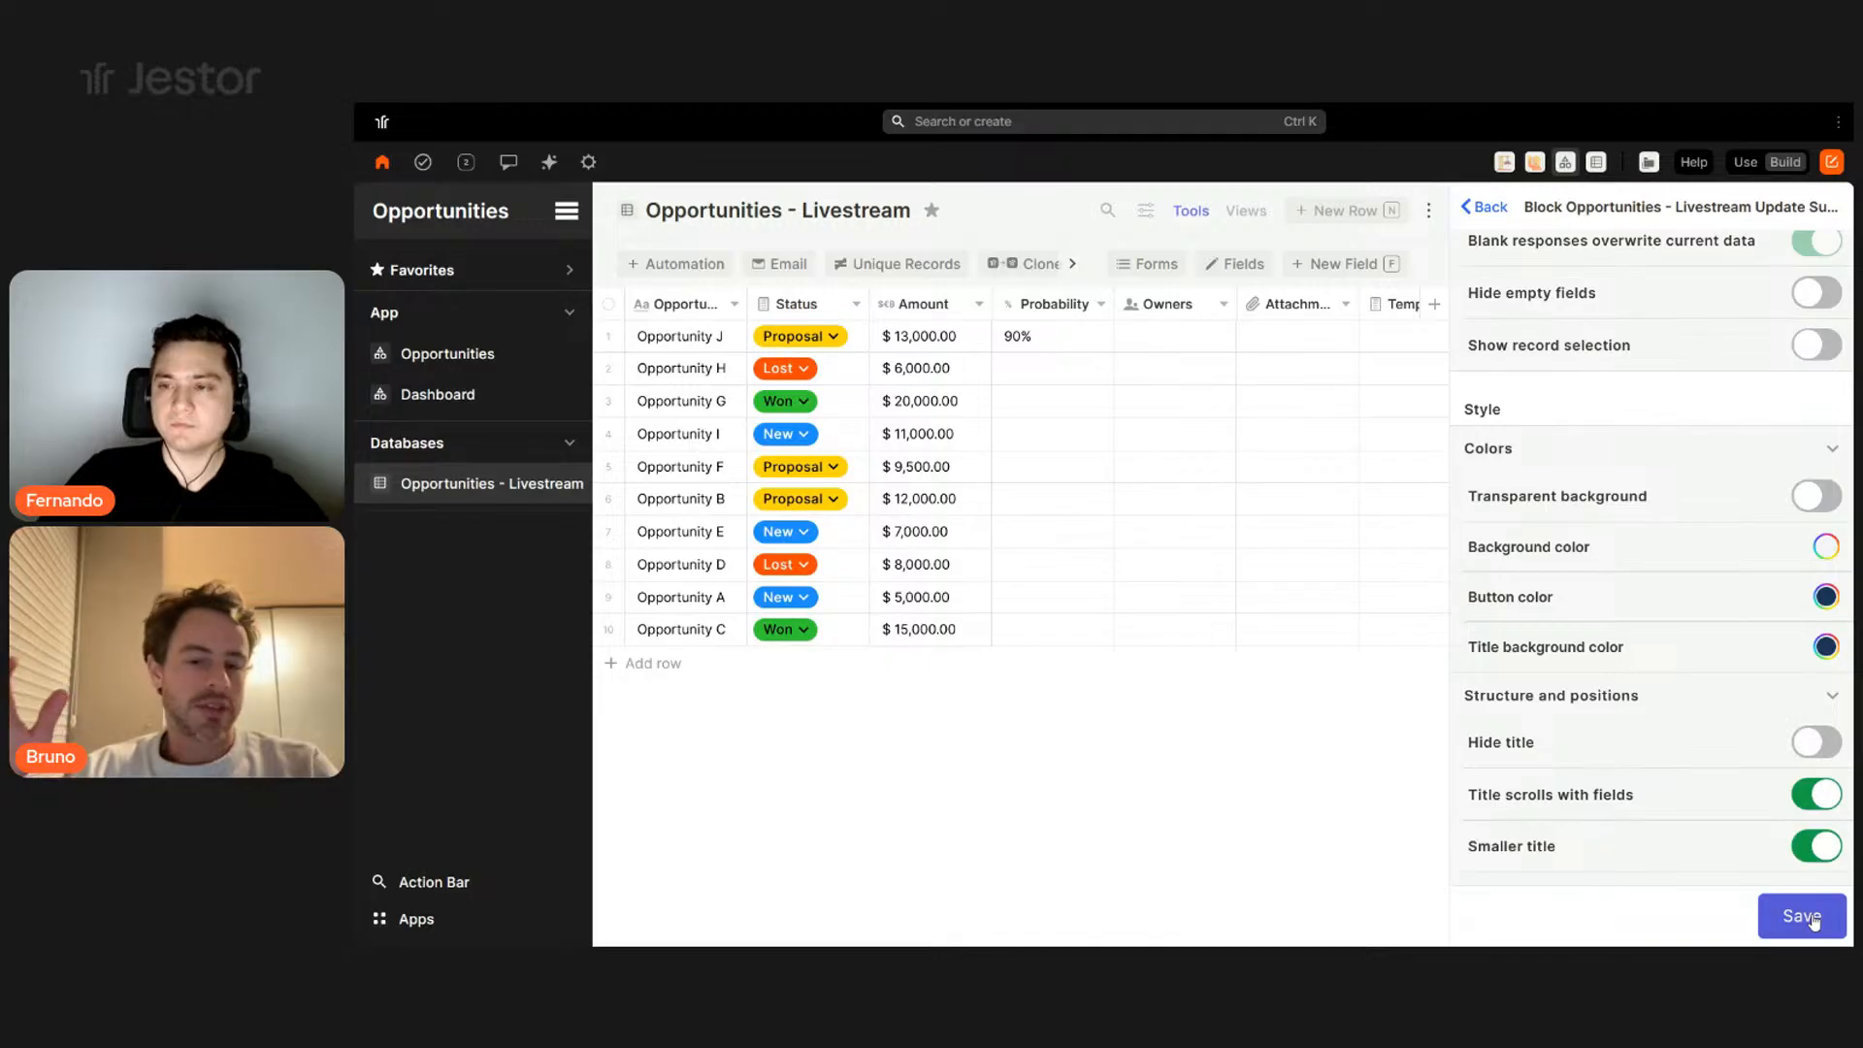
{"action": "left_click", "coordinate": [1811, 918]}
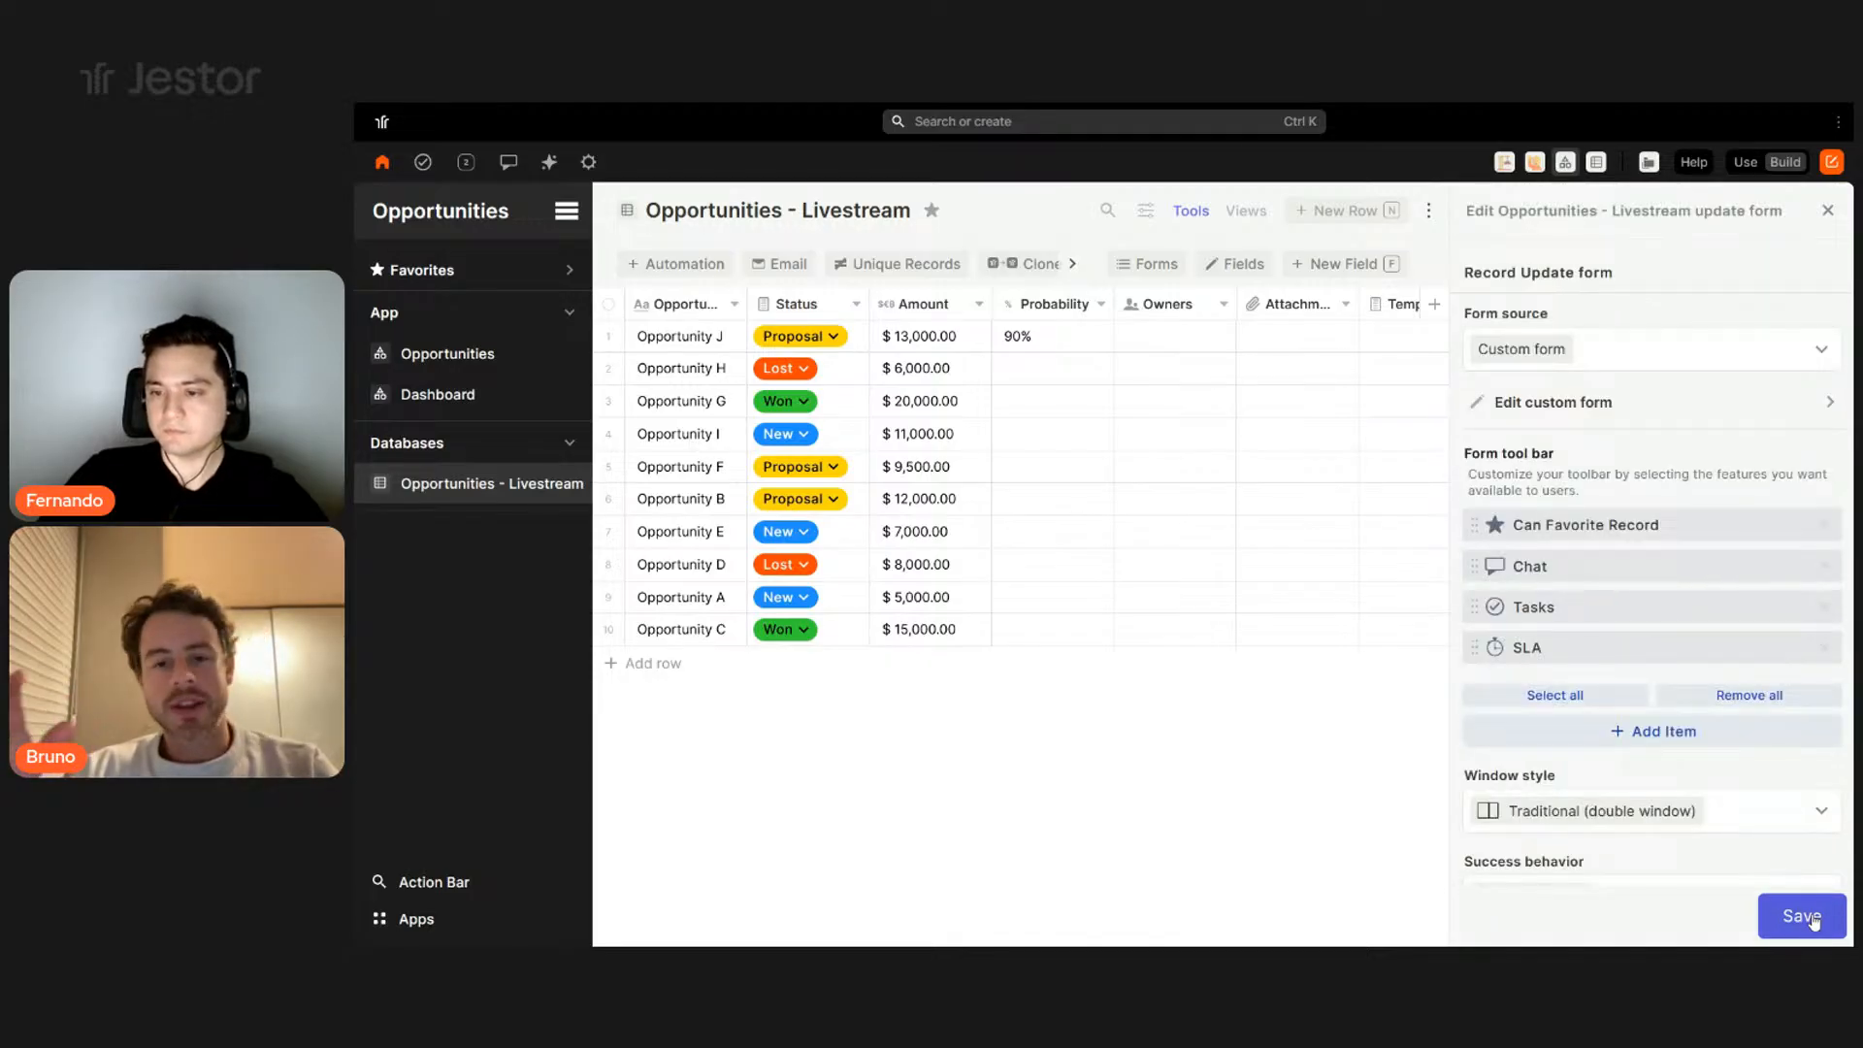
- Close the update form editor and review Opportunity J's record with its new Main Info layout
{"action": "left_click", "coordinate": [1810, 918]}
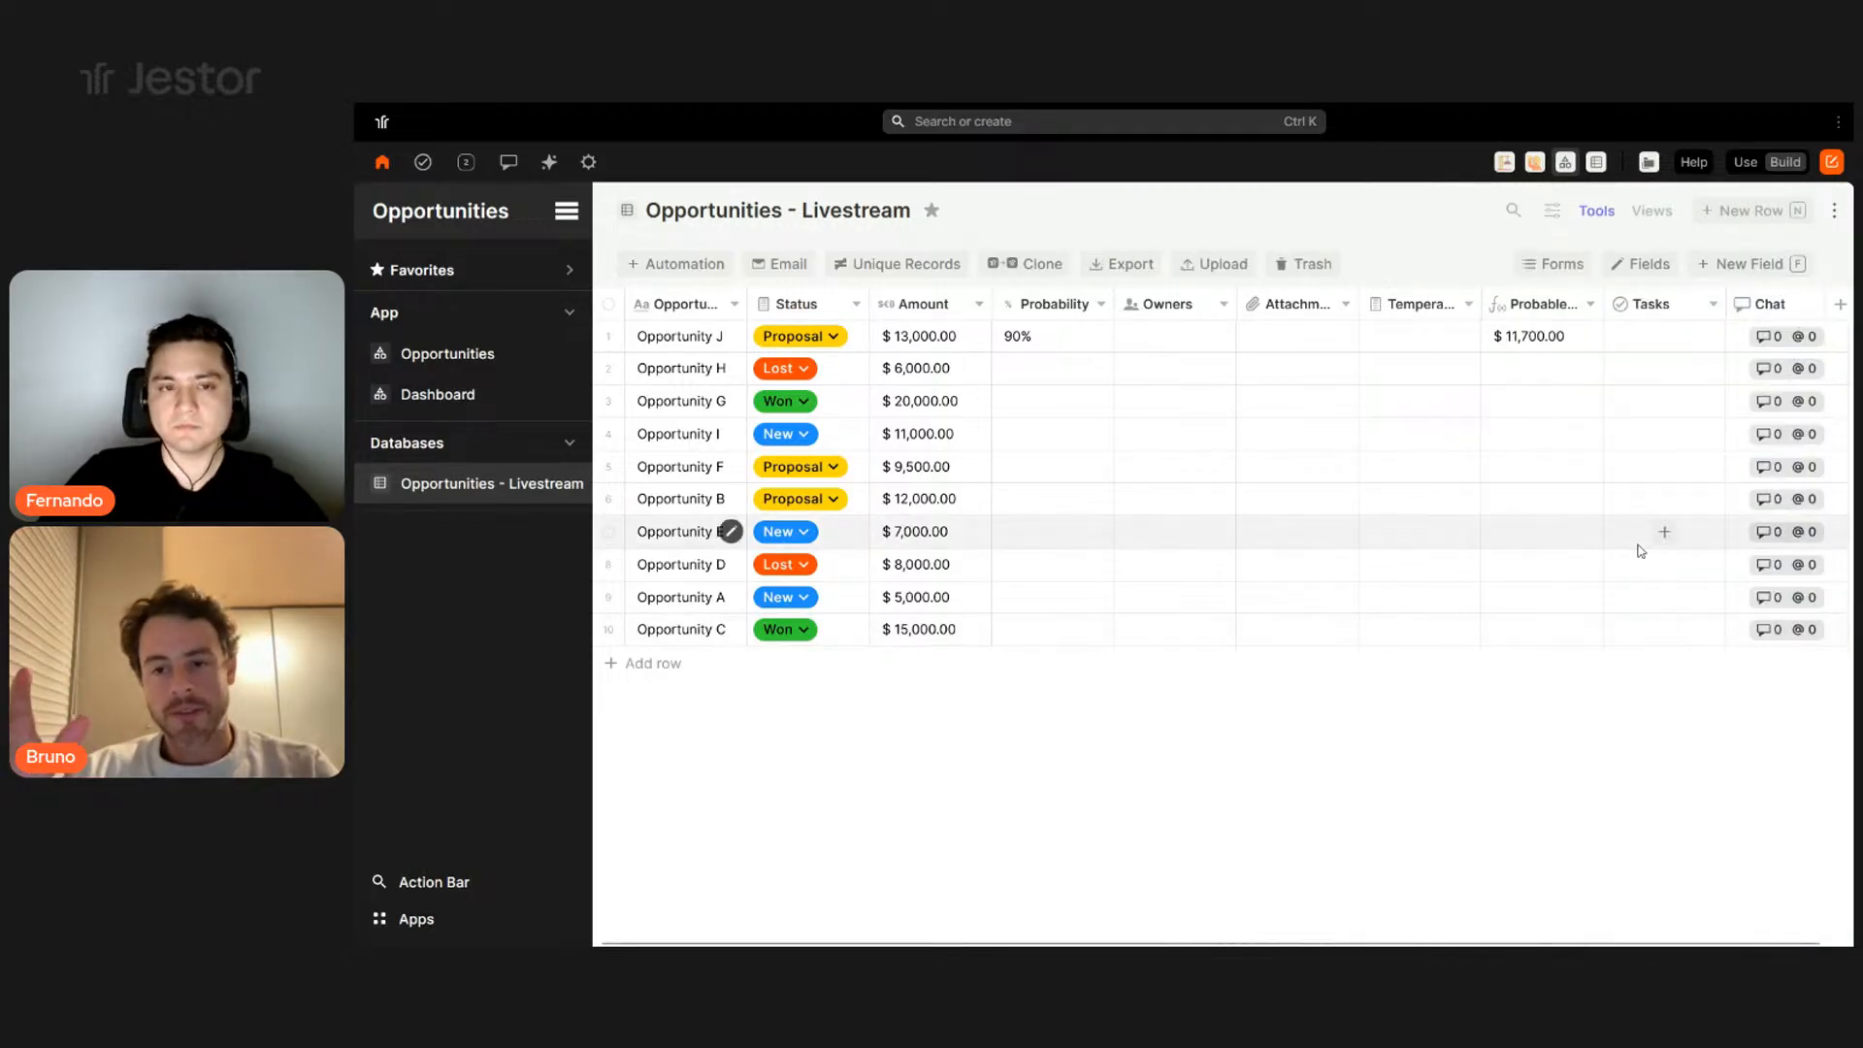
{"action": "left_click", "coordinate": [732, 334]}
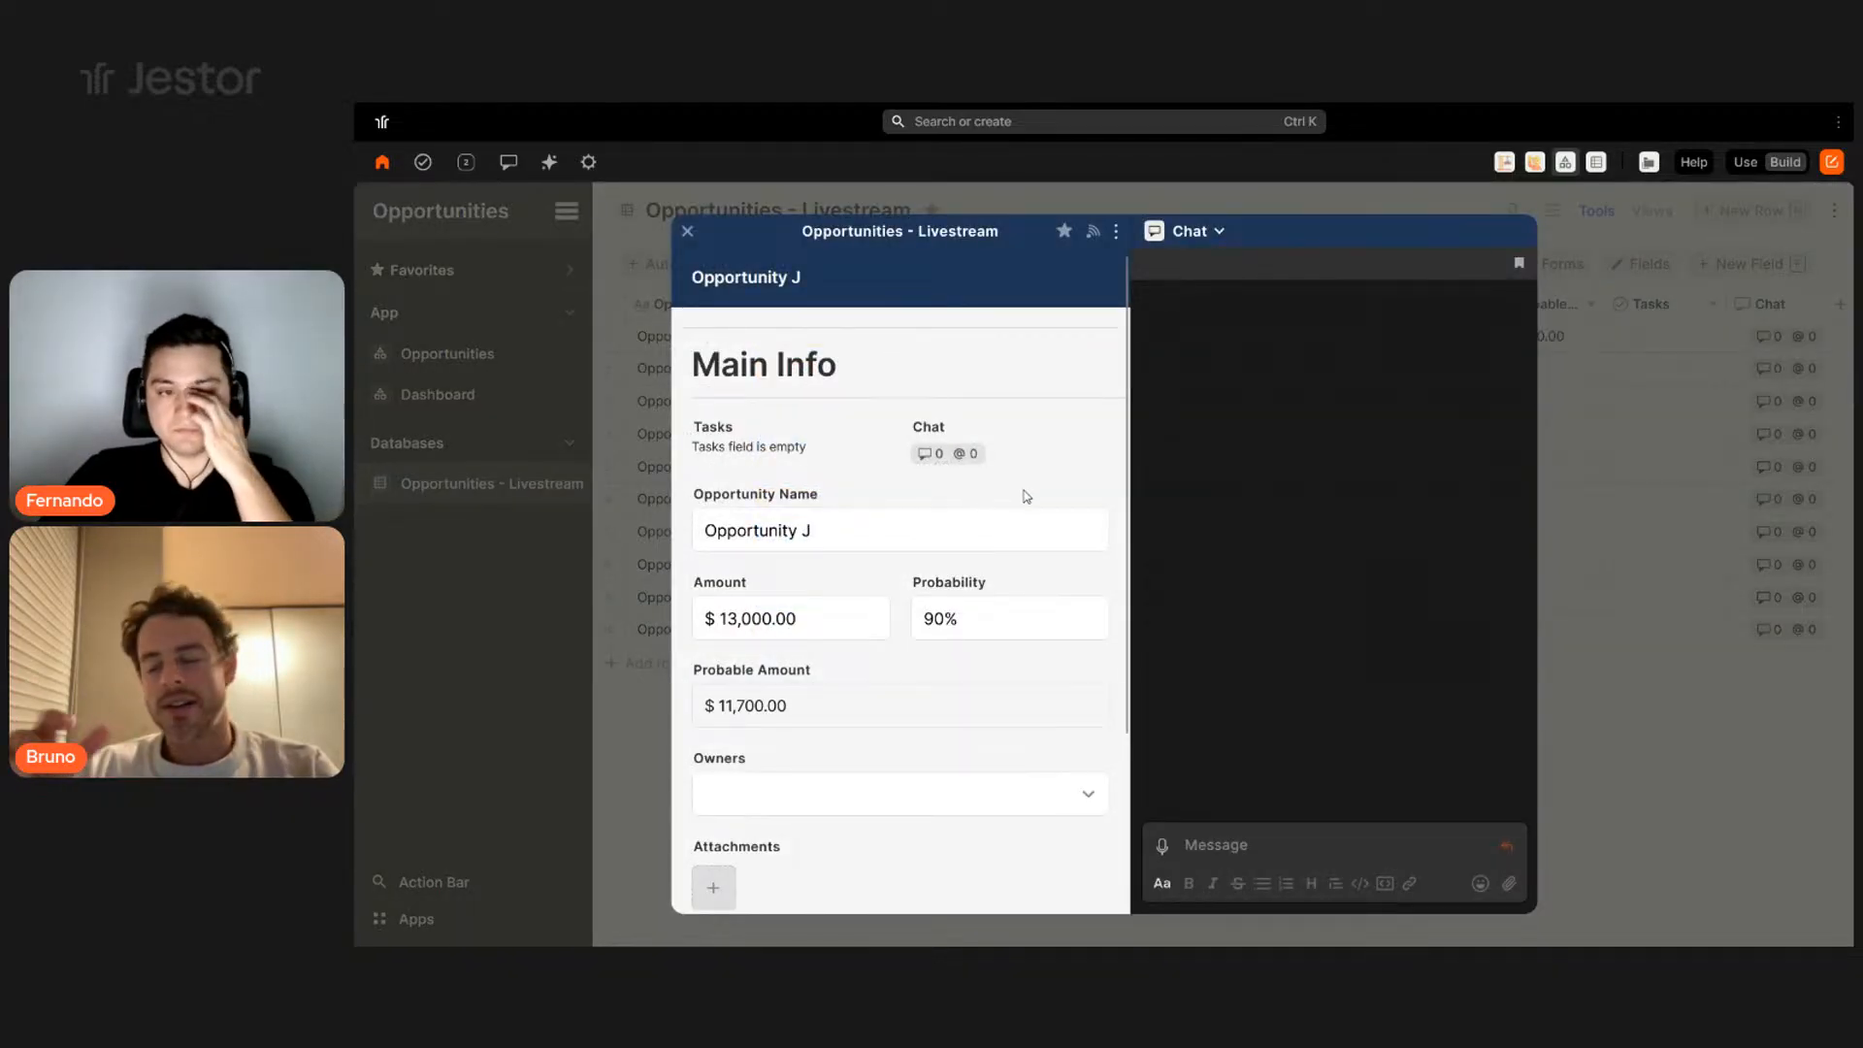
{"action": "scroll", "coordinate": [1027, 497], "scroll_direction": "down", "scroll_amount": 2}
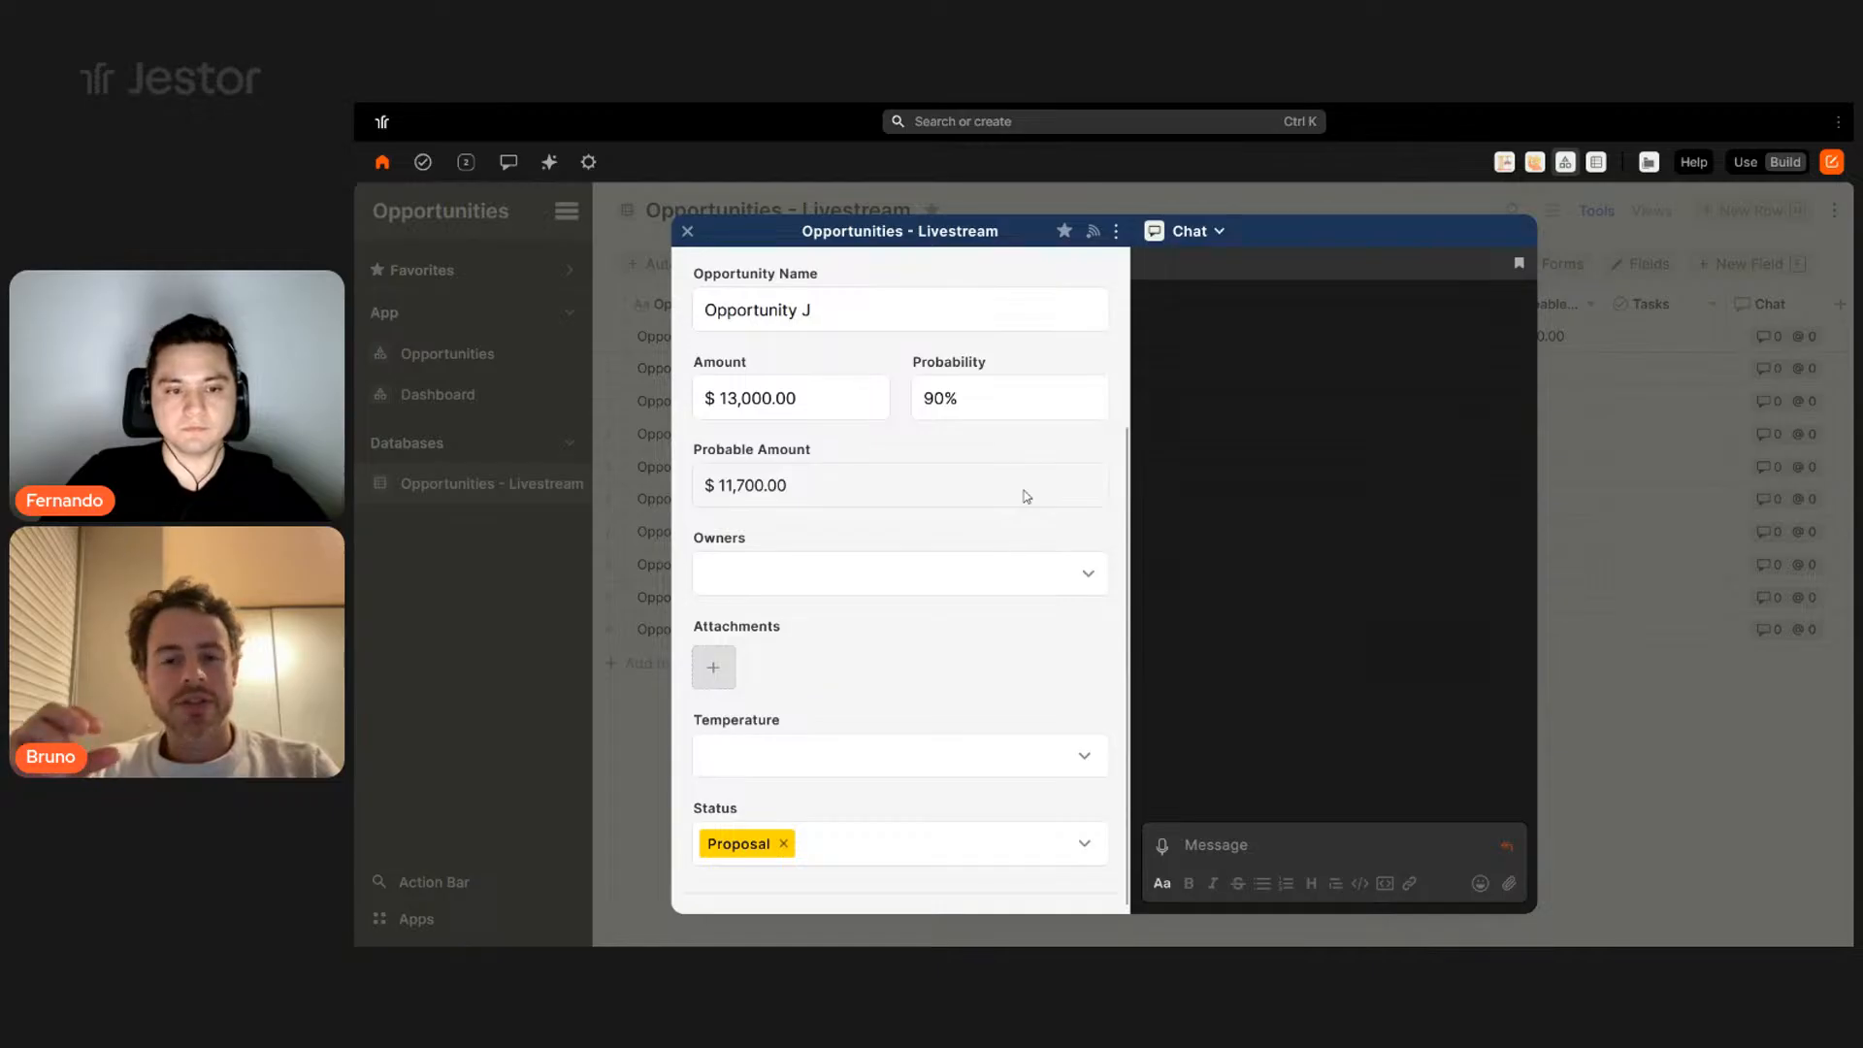
{"action": "scroll", "coordinate": [1027, 534], "scroll_direction": "up", "scroll_amount": 2}
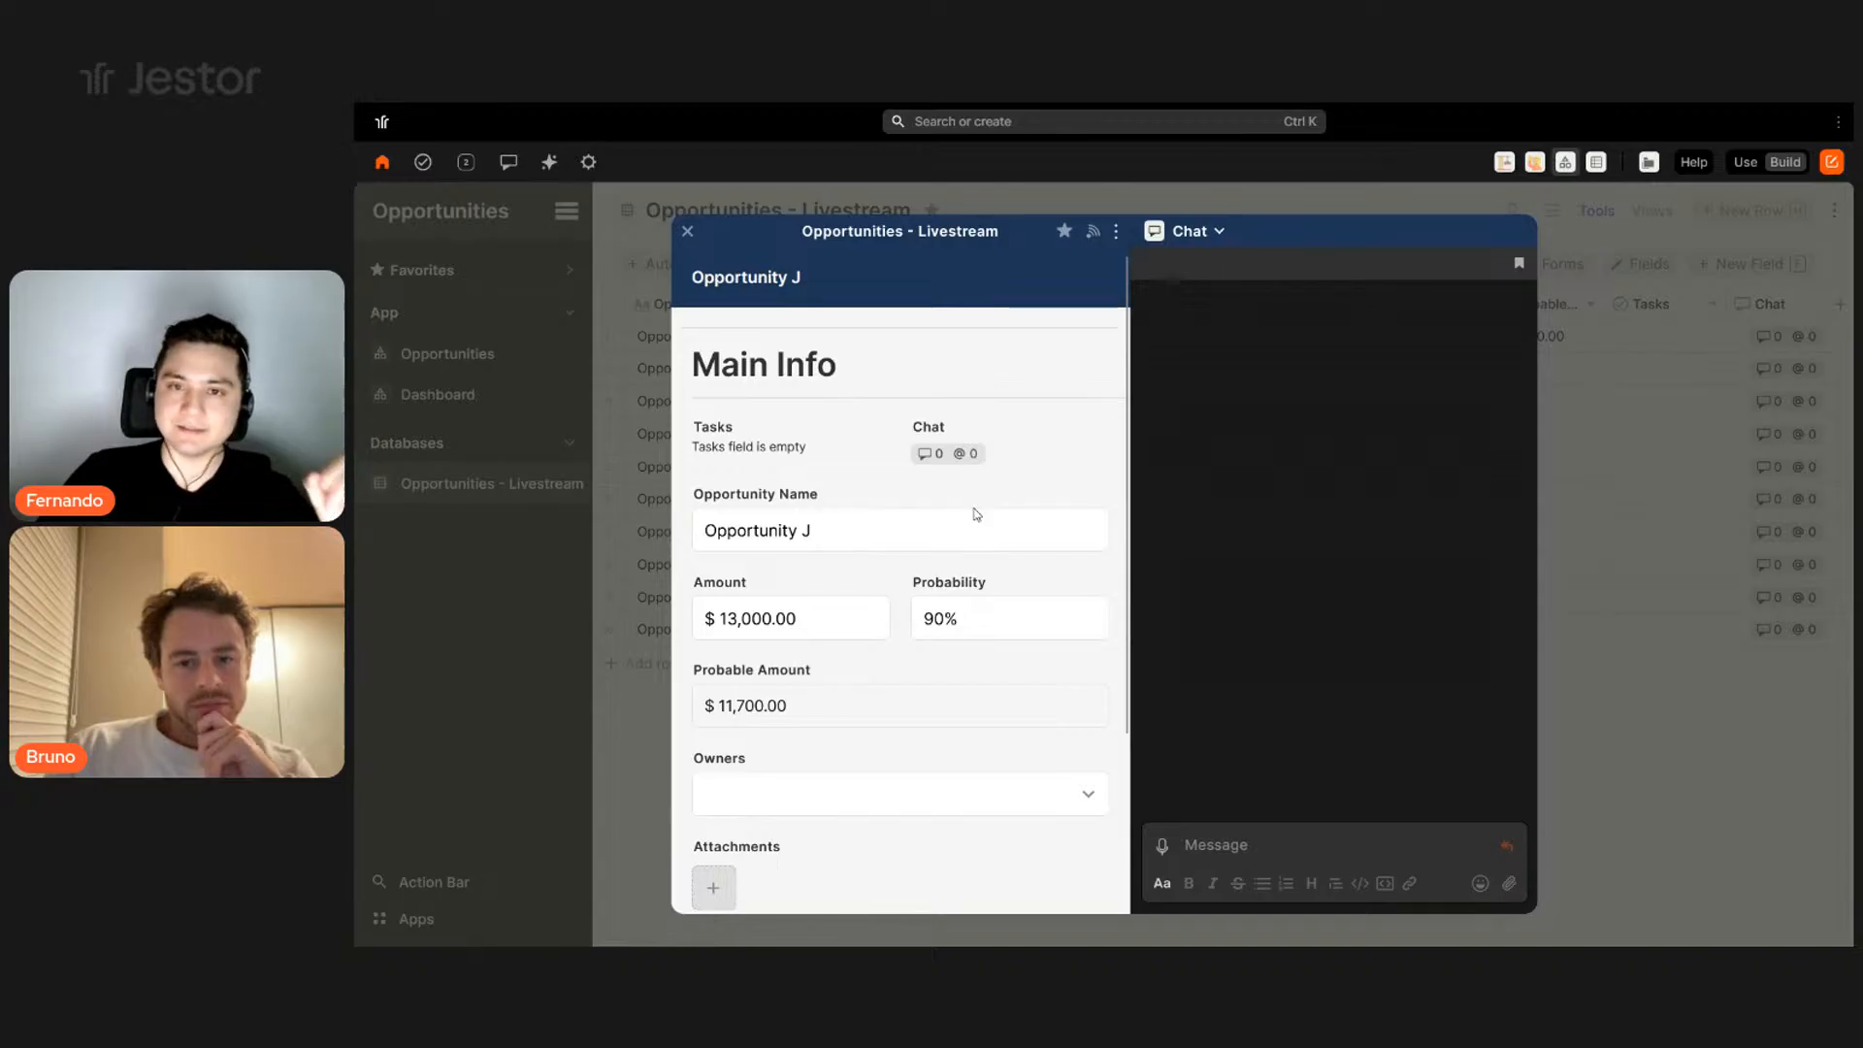
{"action": "scroll", "coordinate": [973, 464], "scroll_direction": "down", "scroll_amount": 3}
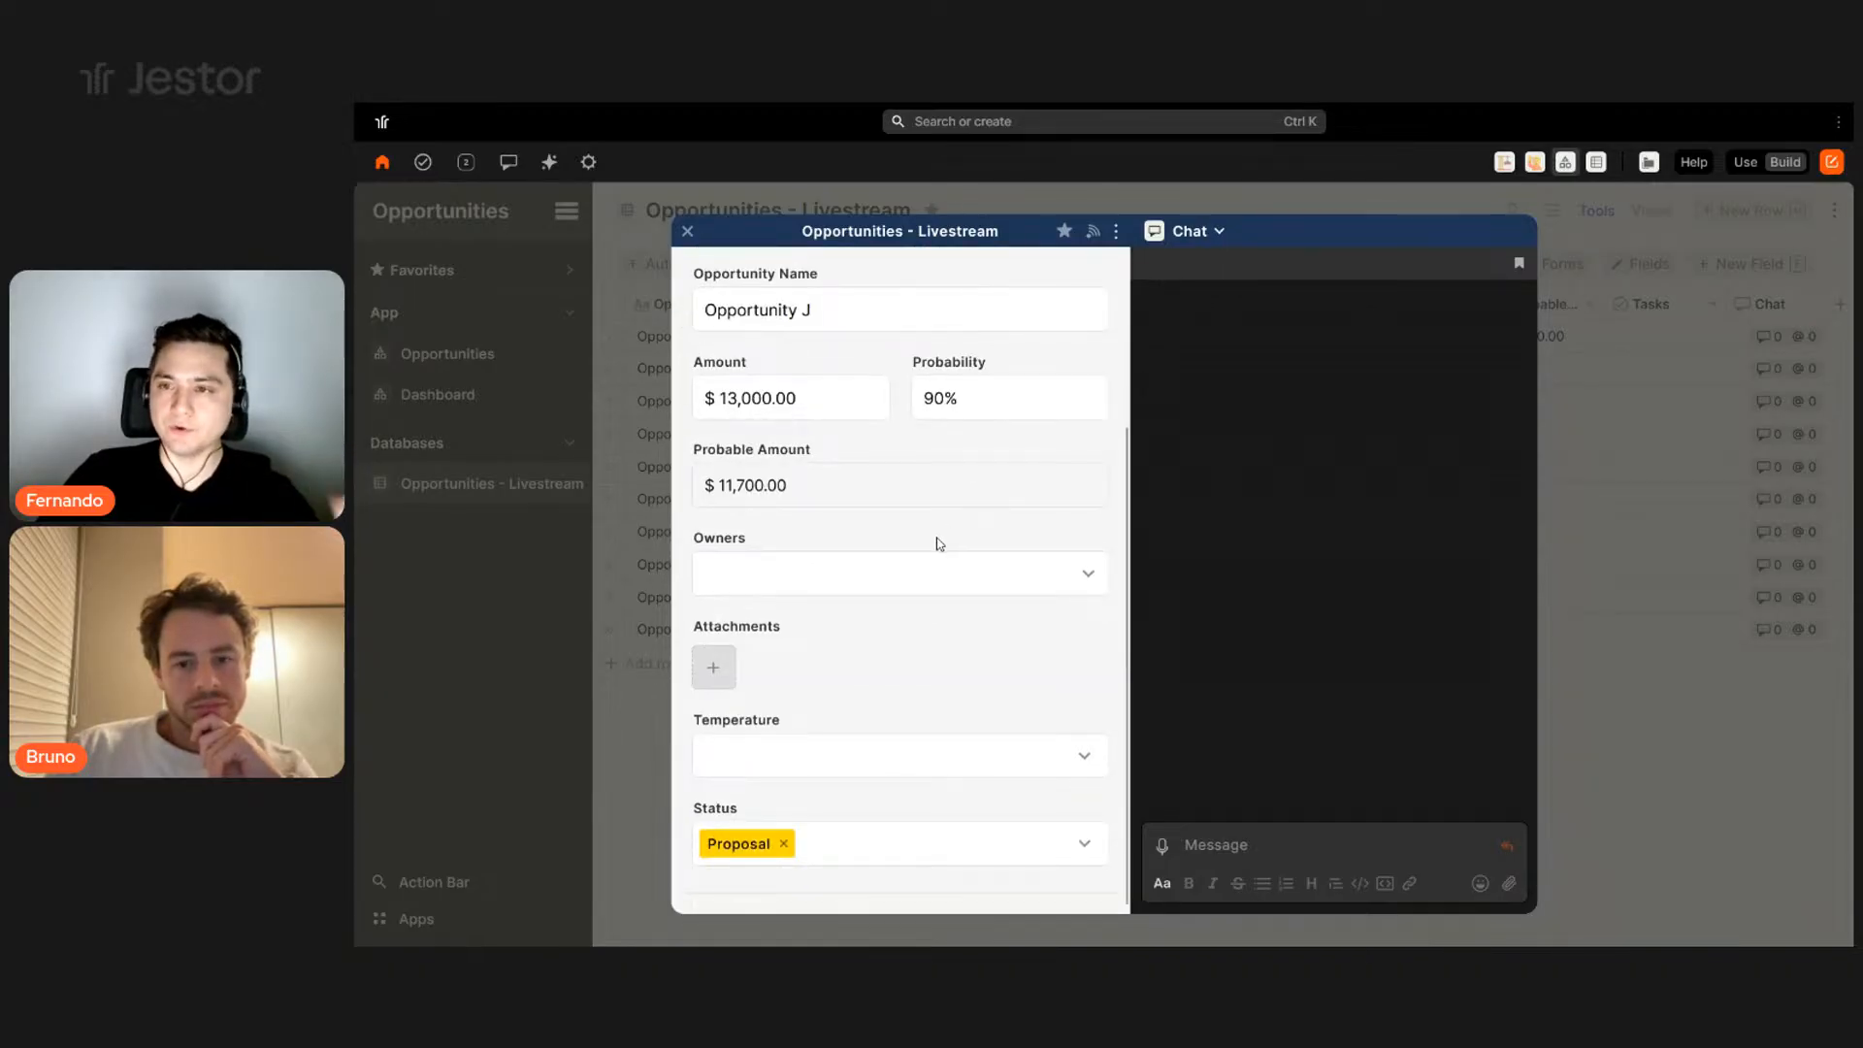
{"action": "scroll", "coordinate": [940, 543], "scroll_direction": "up", "scroll_amount": 3}
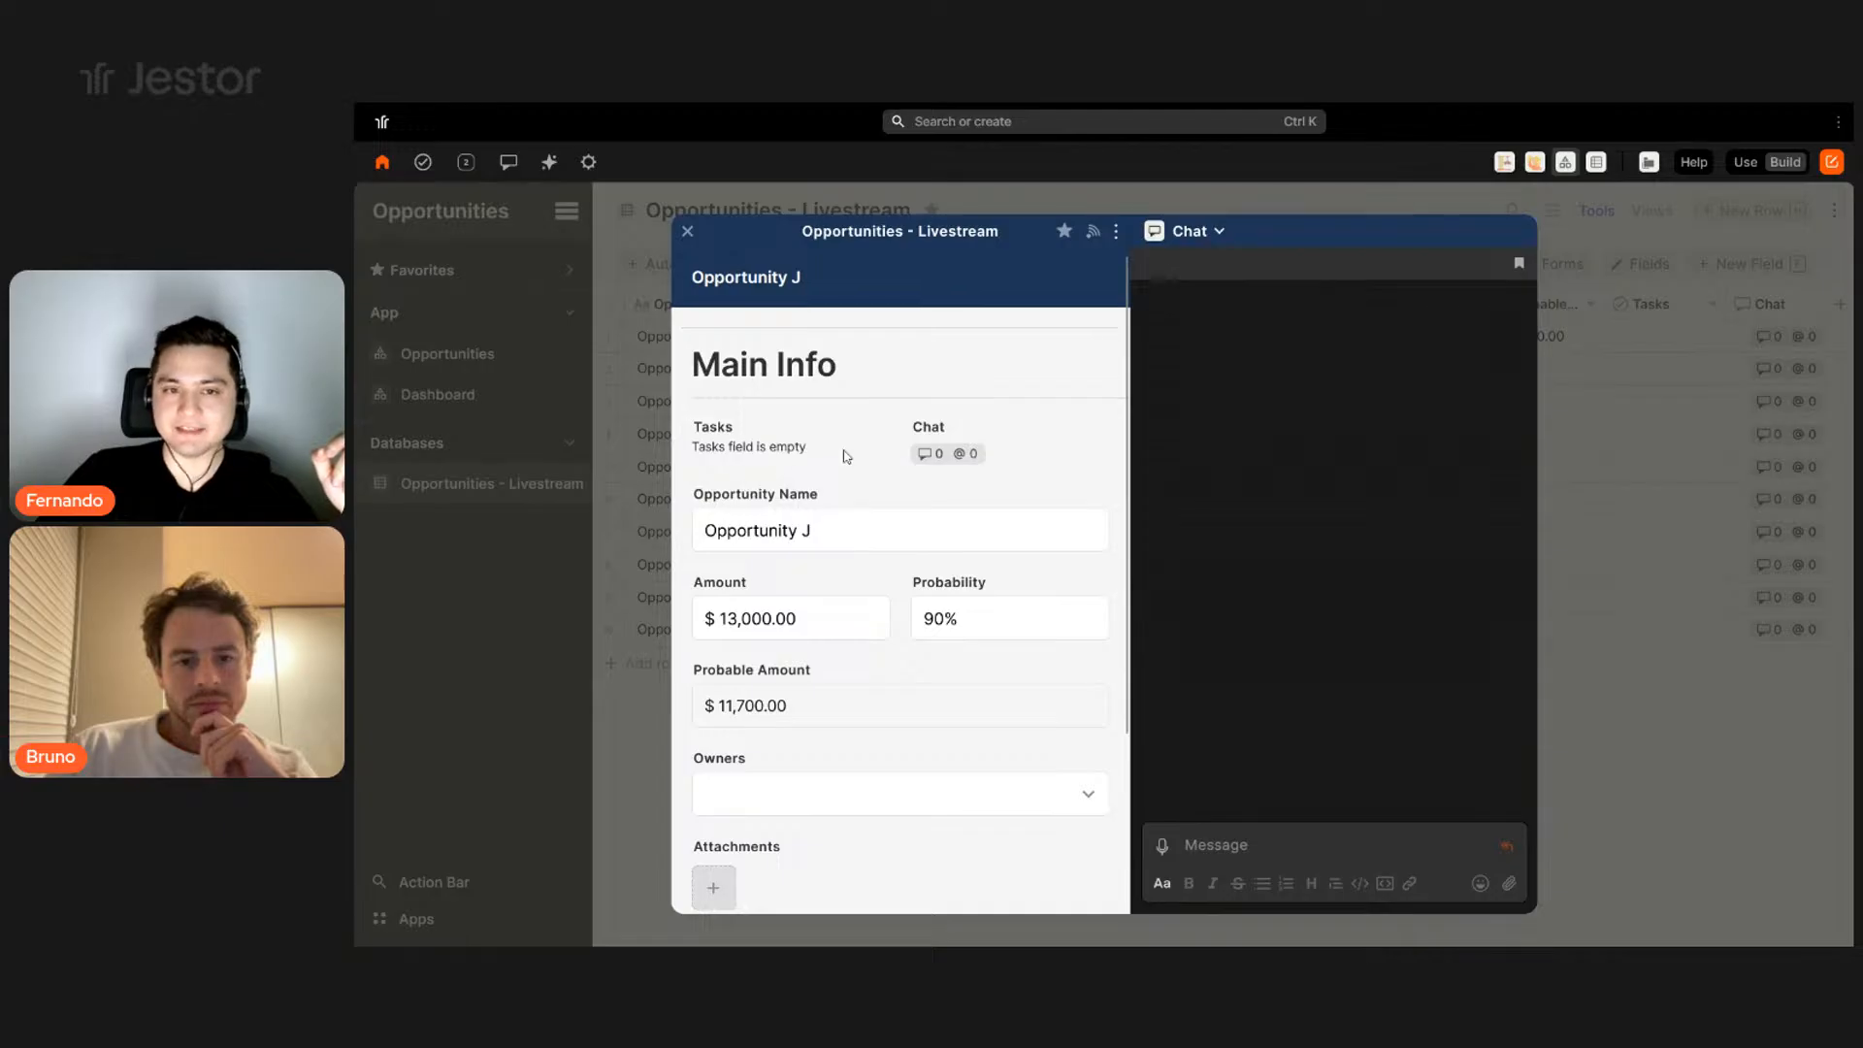
{"action": "scroll", "coordinate": [870, 566], "scroll_direction": "down", "scroll_amount": 3}
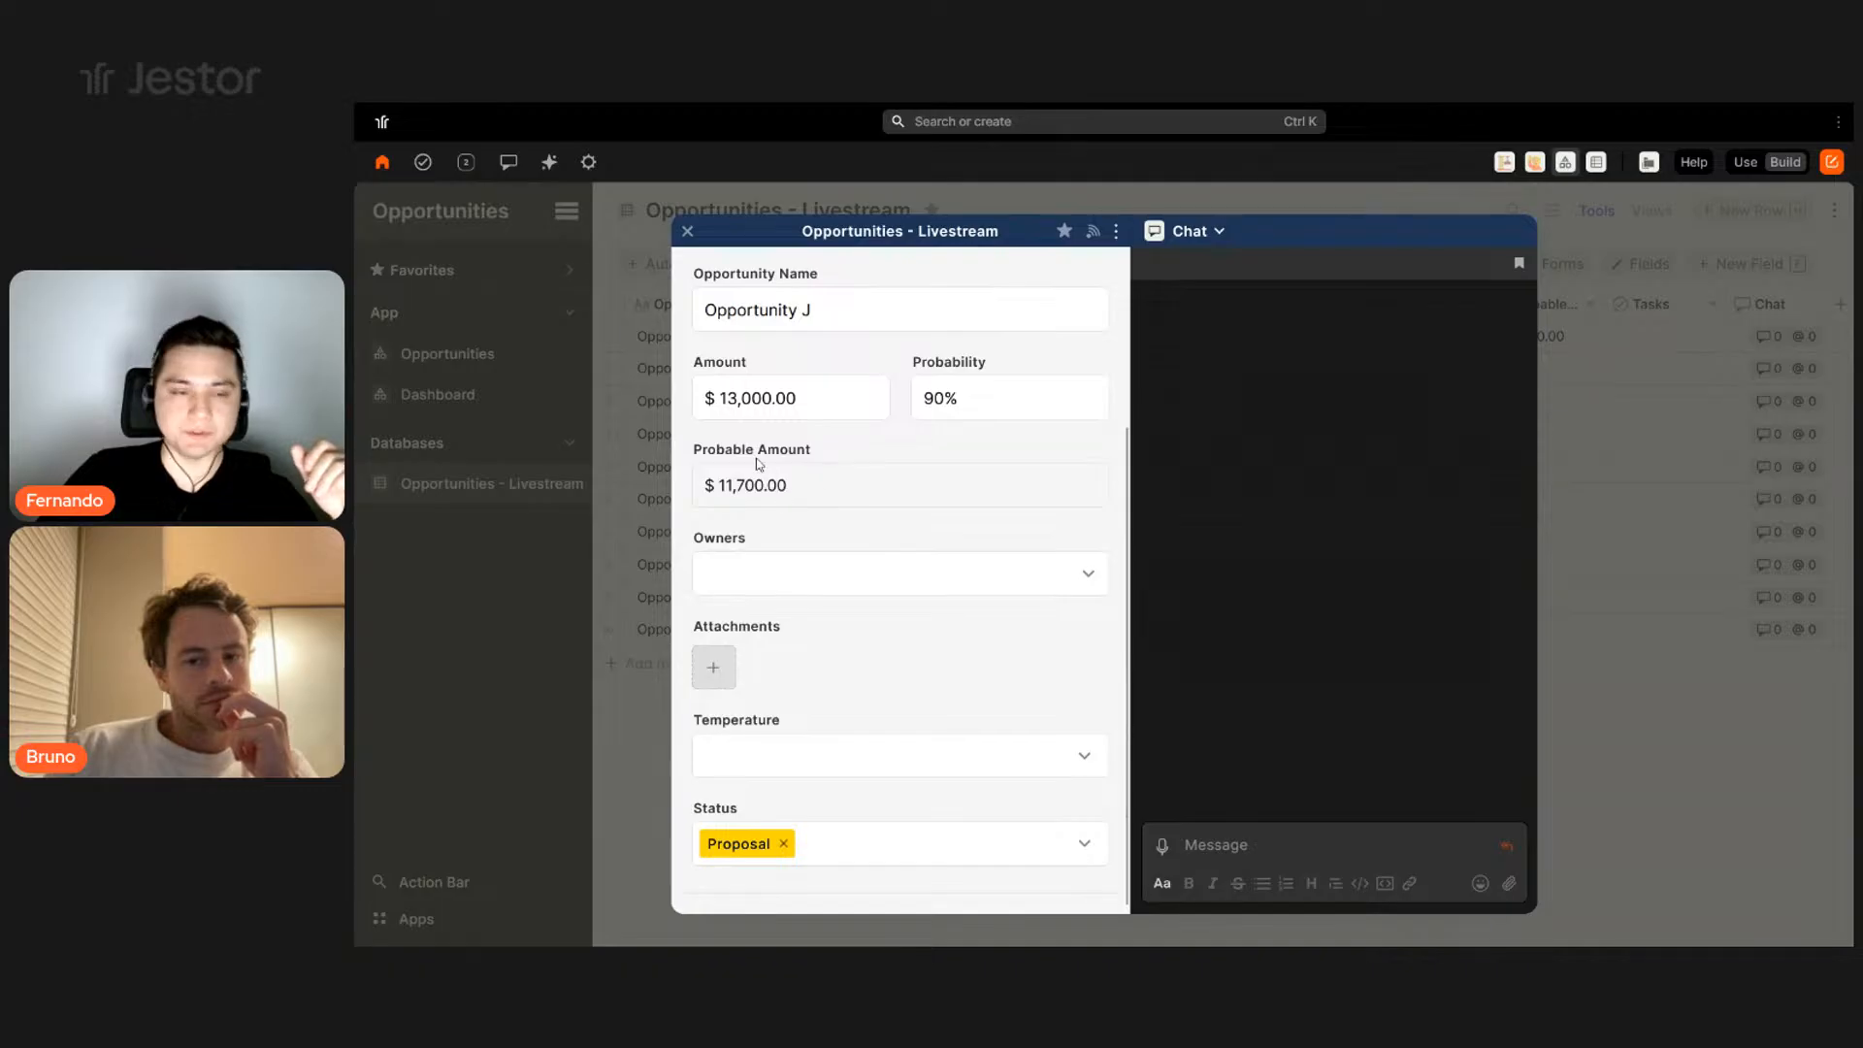
{"action": "left_click", "coordinate": [497, 363]}
- Switch the Opportunities app to use mode and review the Opportunity A record
{"action": "left_click", "coordinate": [449, 355]}
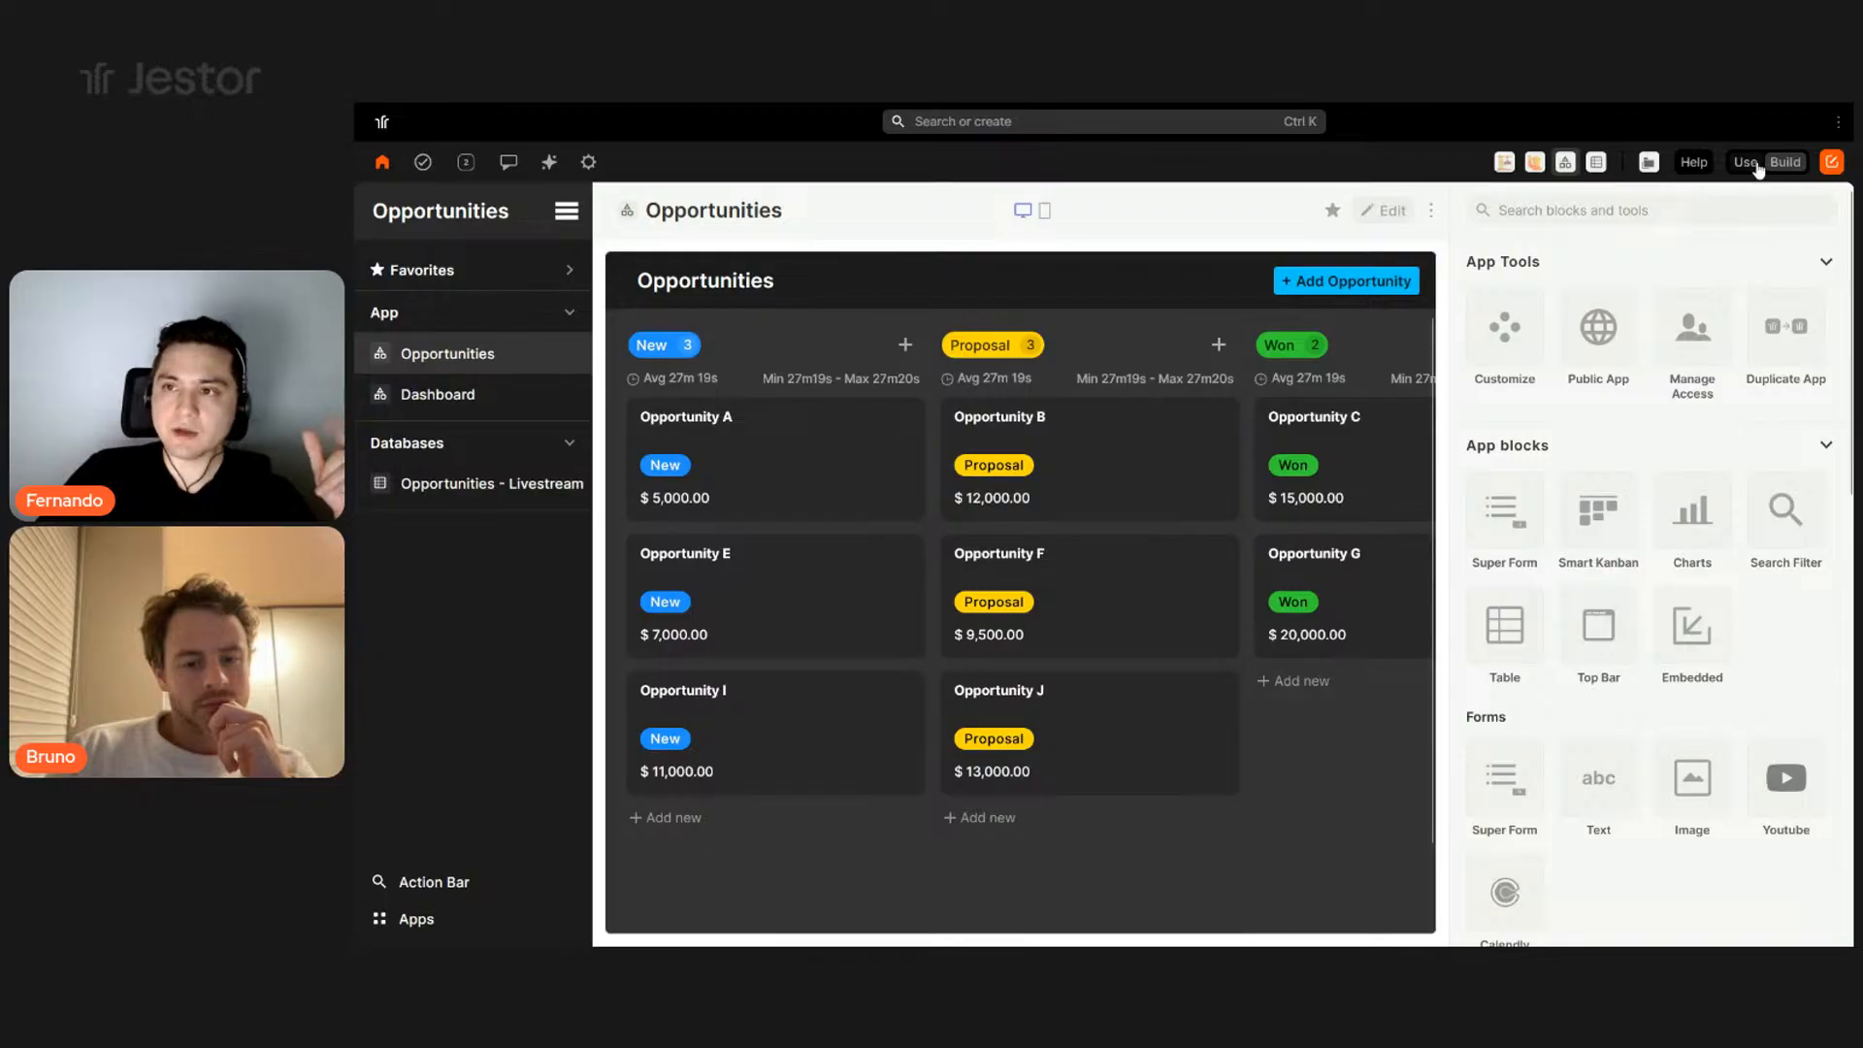
{"action": "left_click", "coordinate": [1745, 162]}
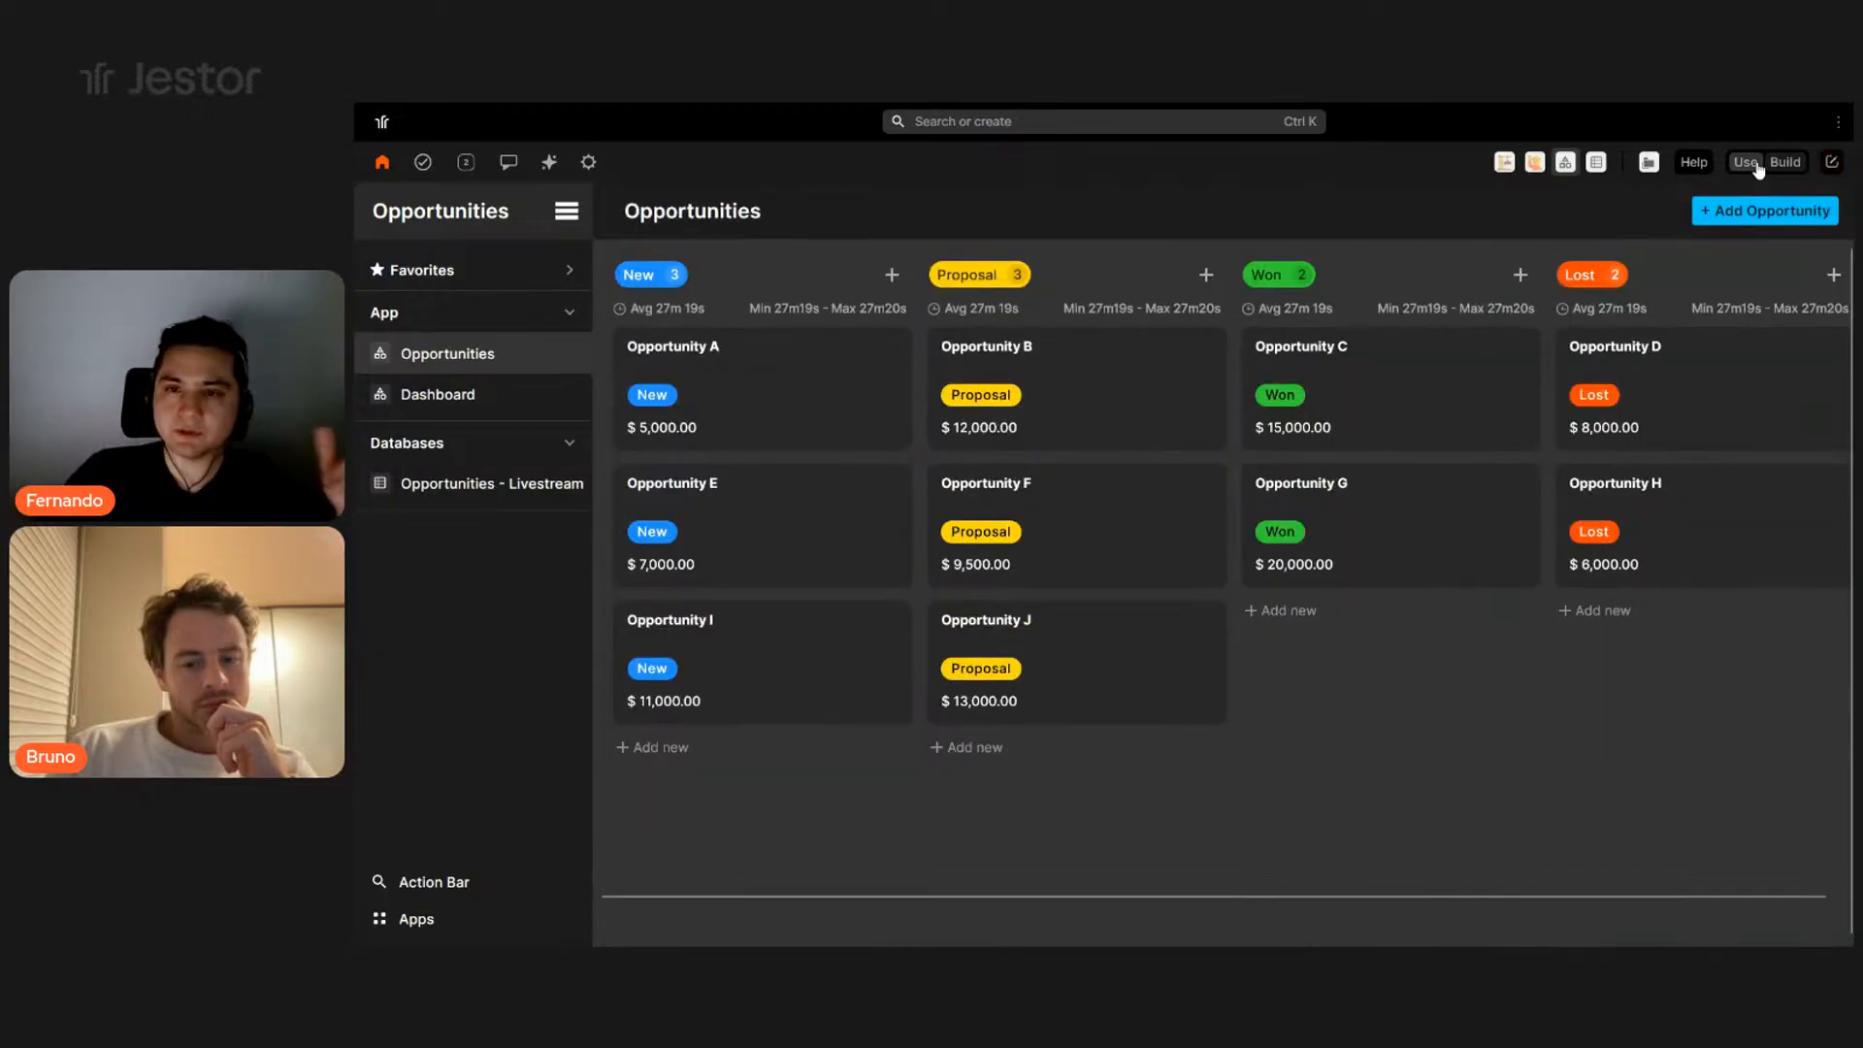
{"action": "left_click", "coordinate": [802, 366]}
{"action": "scroll", "coordinate": [941, 563], "scroll_direction": "down", "scroll_amount": 2}
{"action": "scroll", "coordinate": [936, 695], "scroll_direction": "up", "scroll_amount": 3}
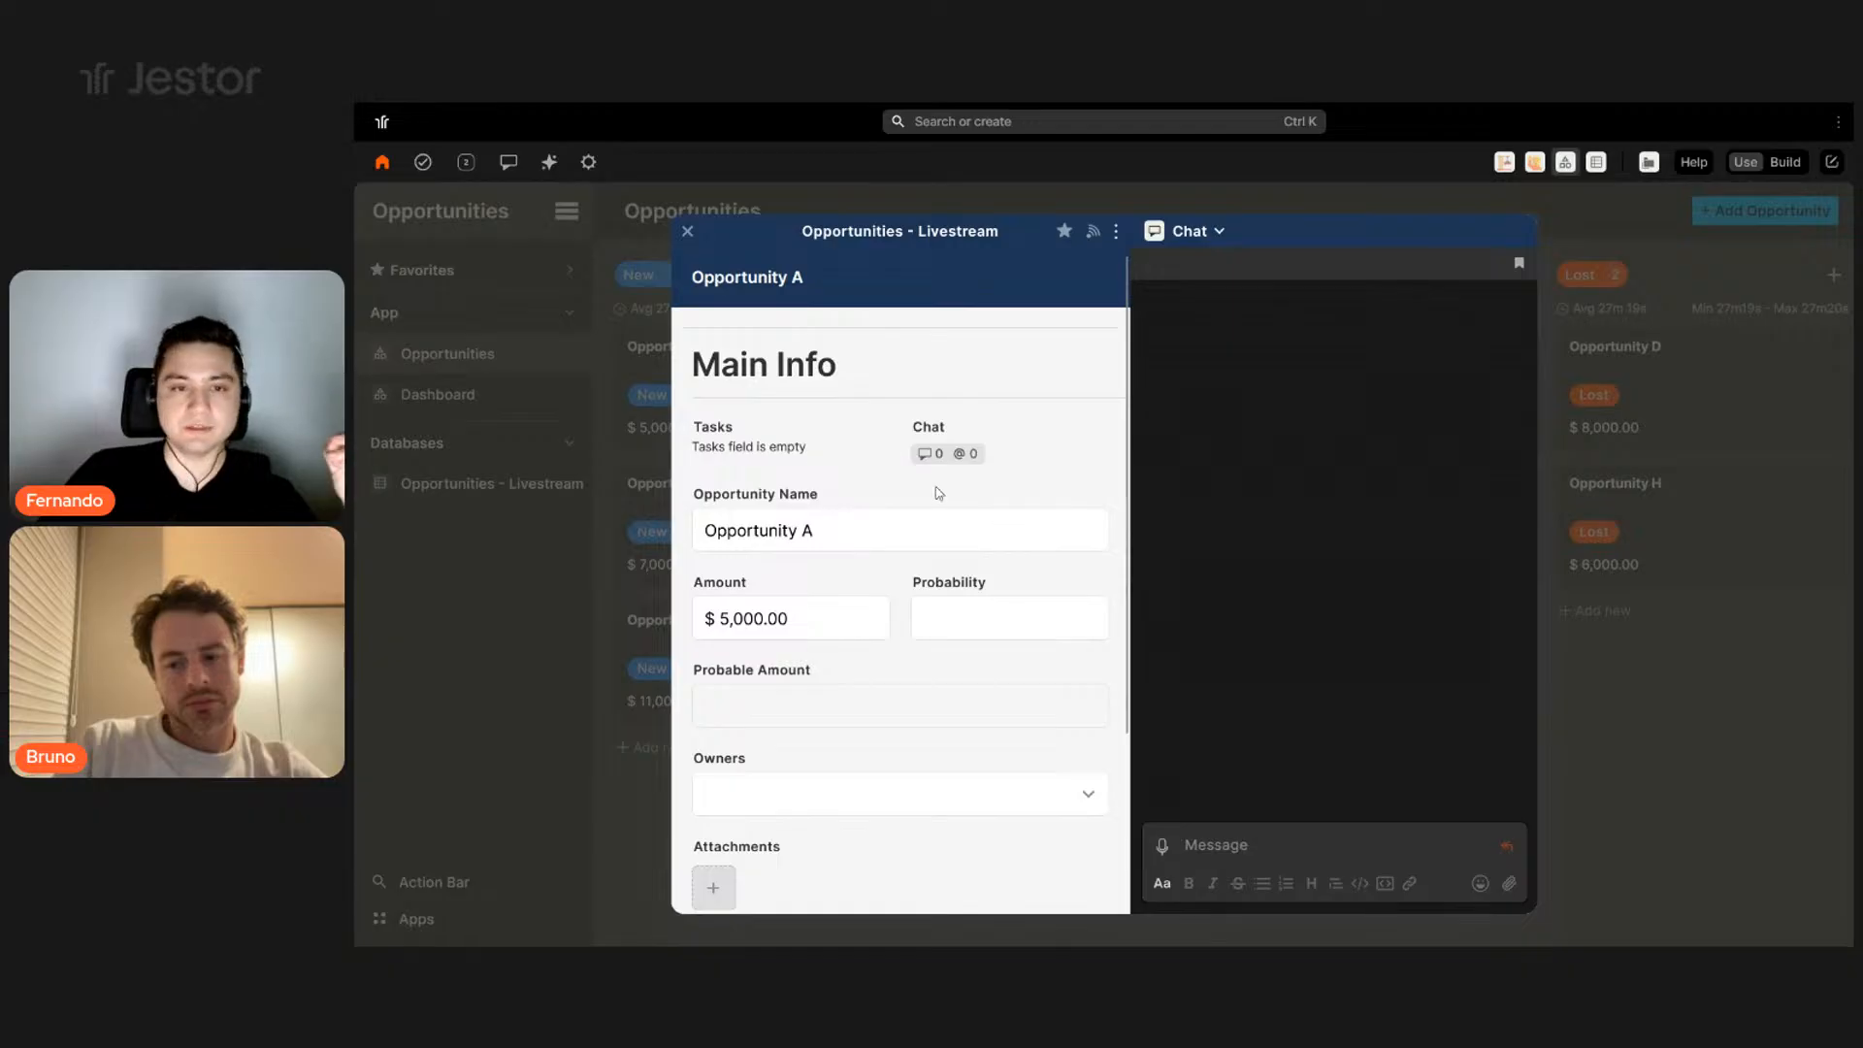
{"action": "scroll", "coordinate": [951, 485], "scroll_direction": "down", "scroll_amount": 3}
{"action": "scroll", "coordinate": [940, 574], "scroll_direction": "up", "scroll_amount": 3}
{"action": "scroll", "coordinate": [957, 520], "scroll_direction": "down", "scroll_amount": 2}
{"action": "scroll", "coordinate": [932, 436], "scroll_direction": "up", "scroll_amount": 3}
{"action": "left_click", "coordinate": [1642, 399]}
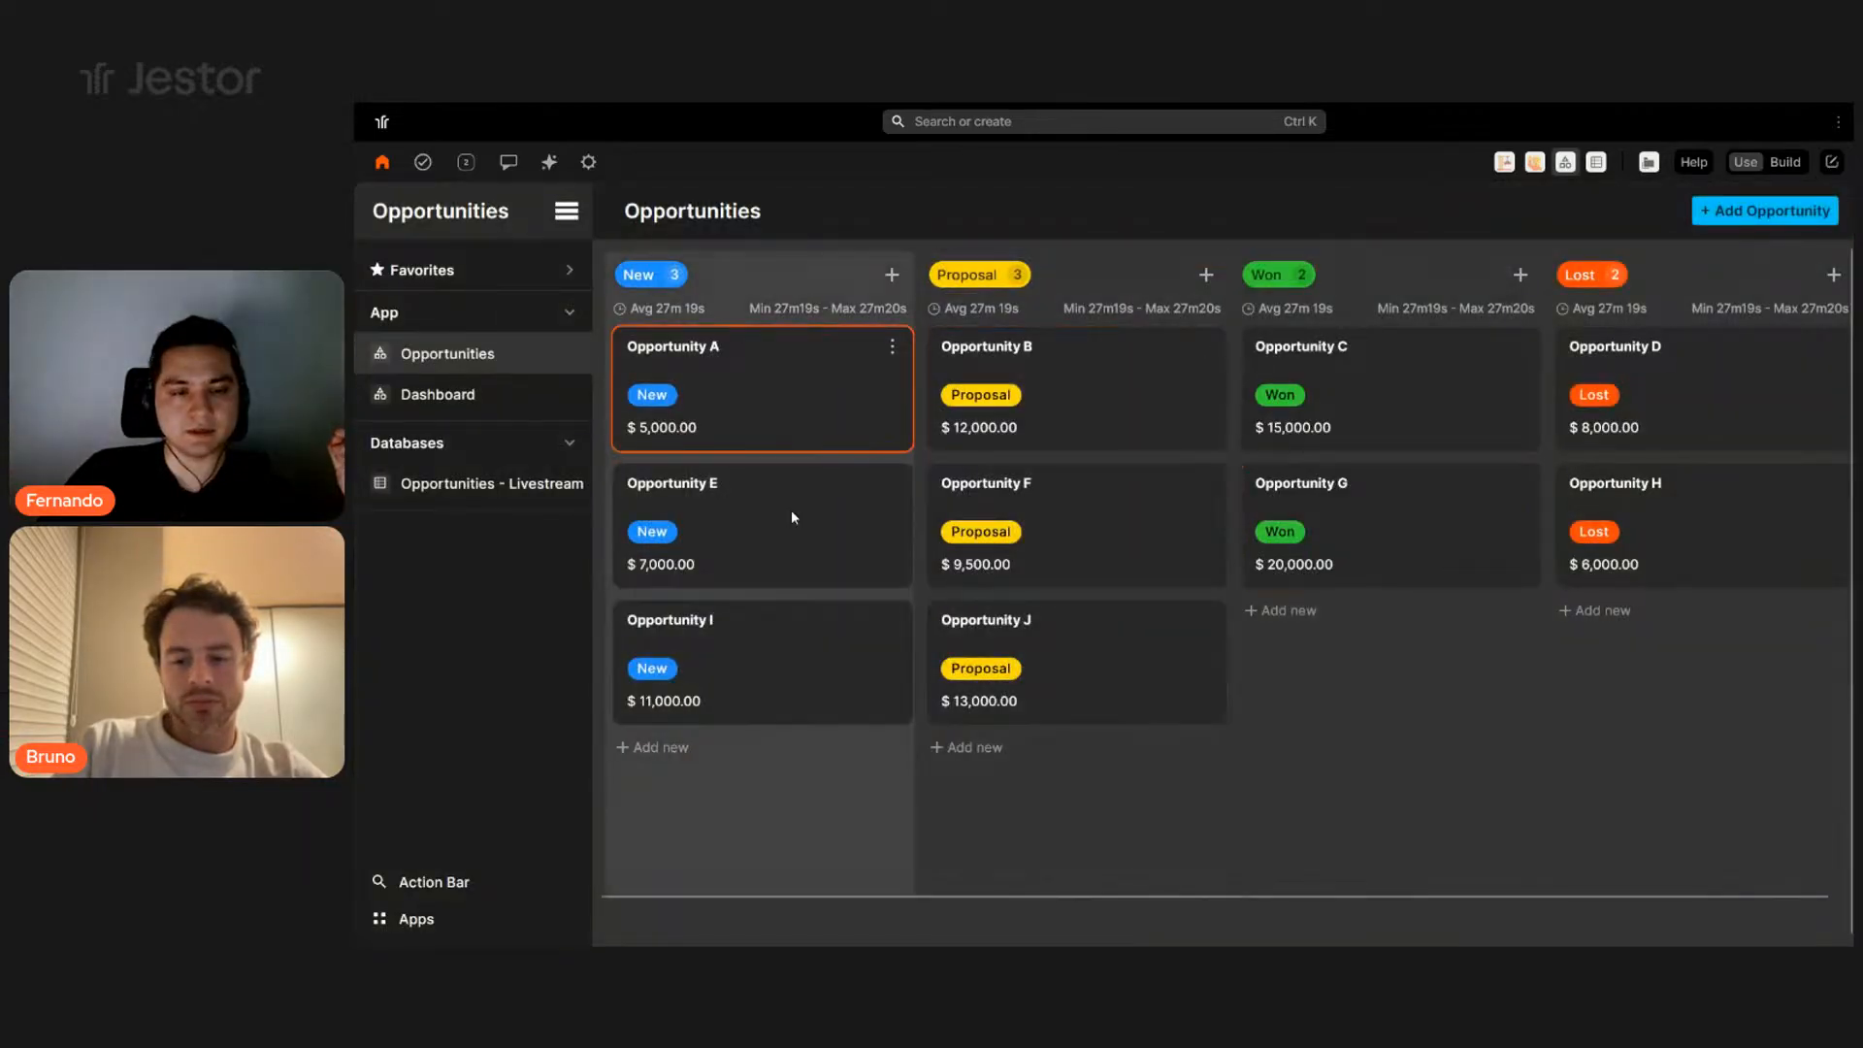
- Review the Opportunity E record, then close it
{"action": "left_click", "coordinate": [839, 476]}
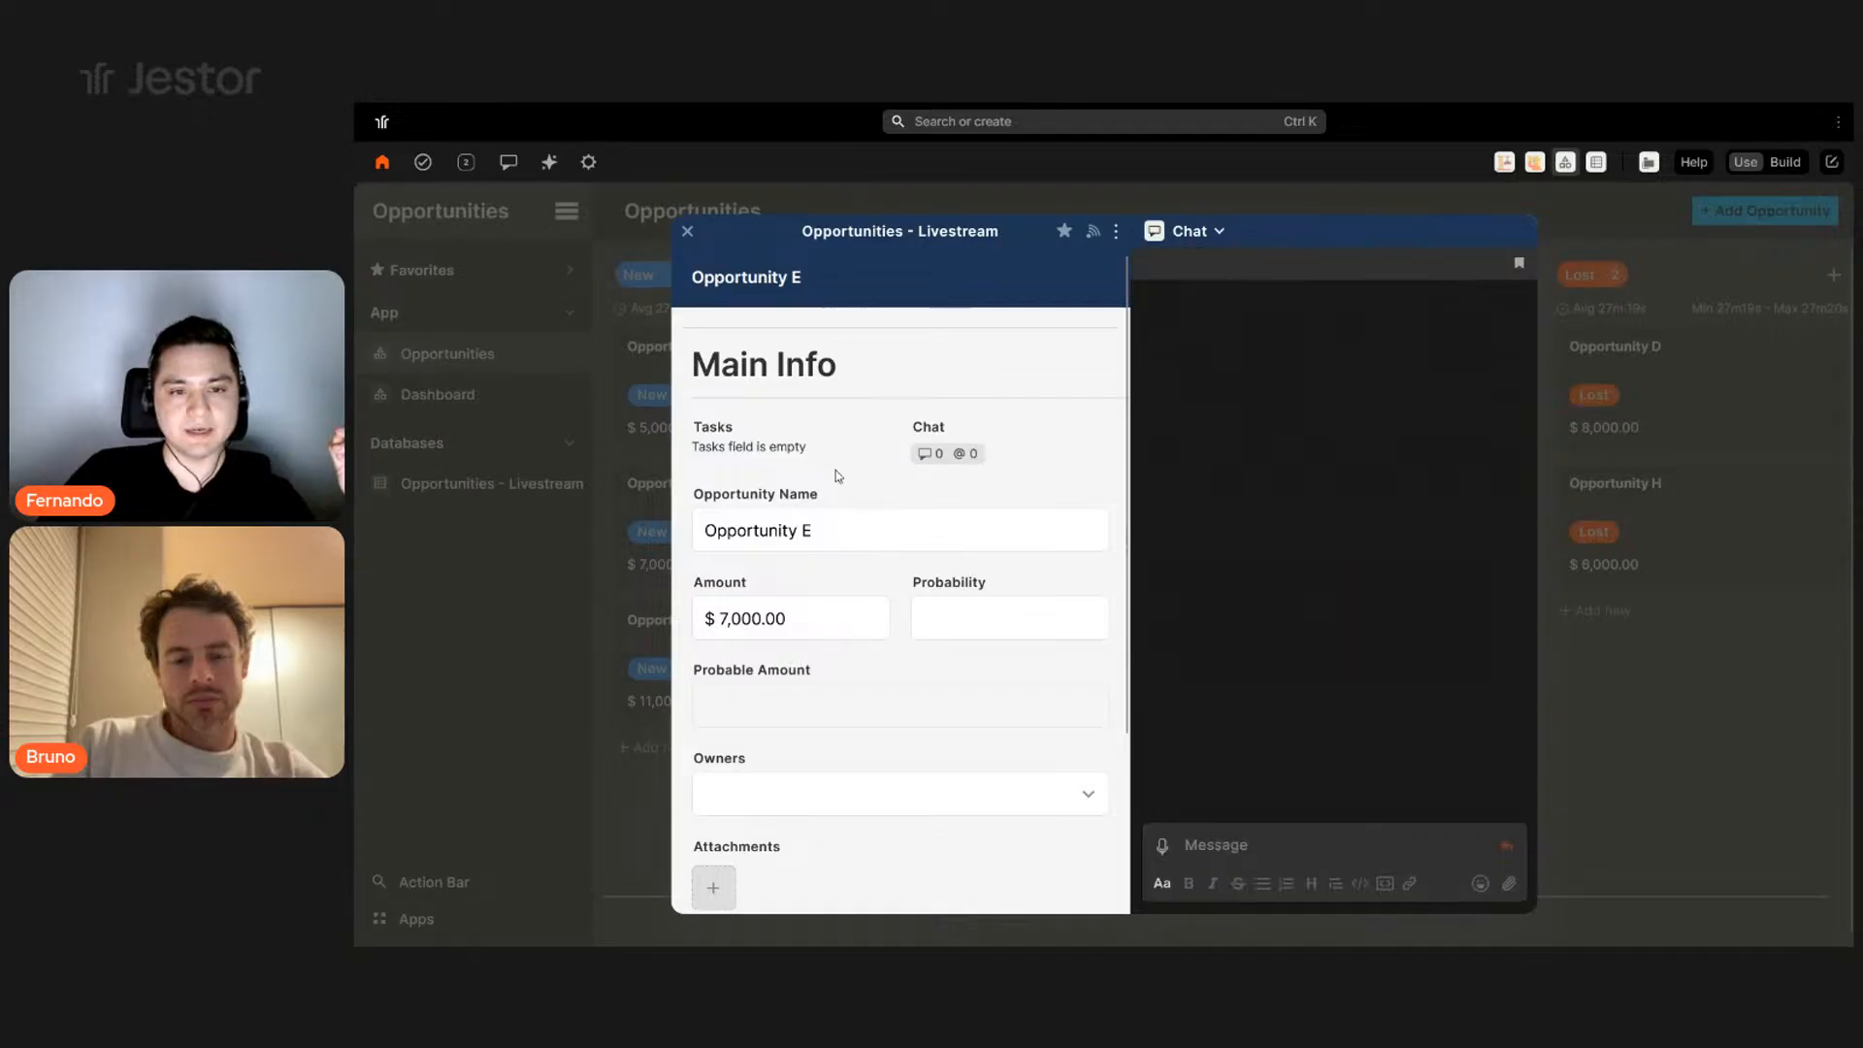
{"action": "scroll", "coordinate": [890, 753], "scroll_direction": "down", "scroll_amount": 2}
{"action": "scroll", "coordinate": [921, 486], "scroll_direction": "up", "scroll_amount": 2}
{"action": "scroll", "coordinate": [877, 594], "scroll_direction": "down", "scroll_amount": 2}
{"action": "scroll", "coordinate": [932, 366], "scroll_direction": "up", "scroll_amount": 2}
{"action": "scroll", "coordinate": [922, 495], "scroll_direction": "down", "scroll_amount": 1}
{"action": "scroll", "coordinate": [922, 495], "scroll_direction": "up", "scroll_amount": 1}
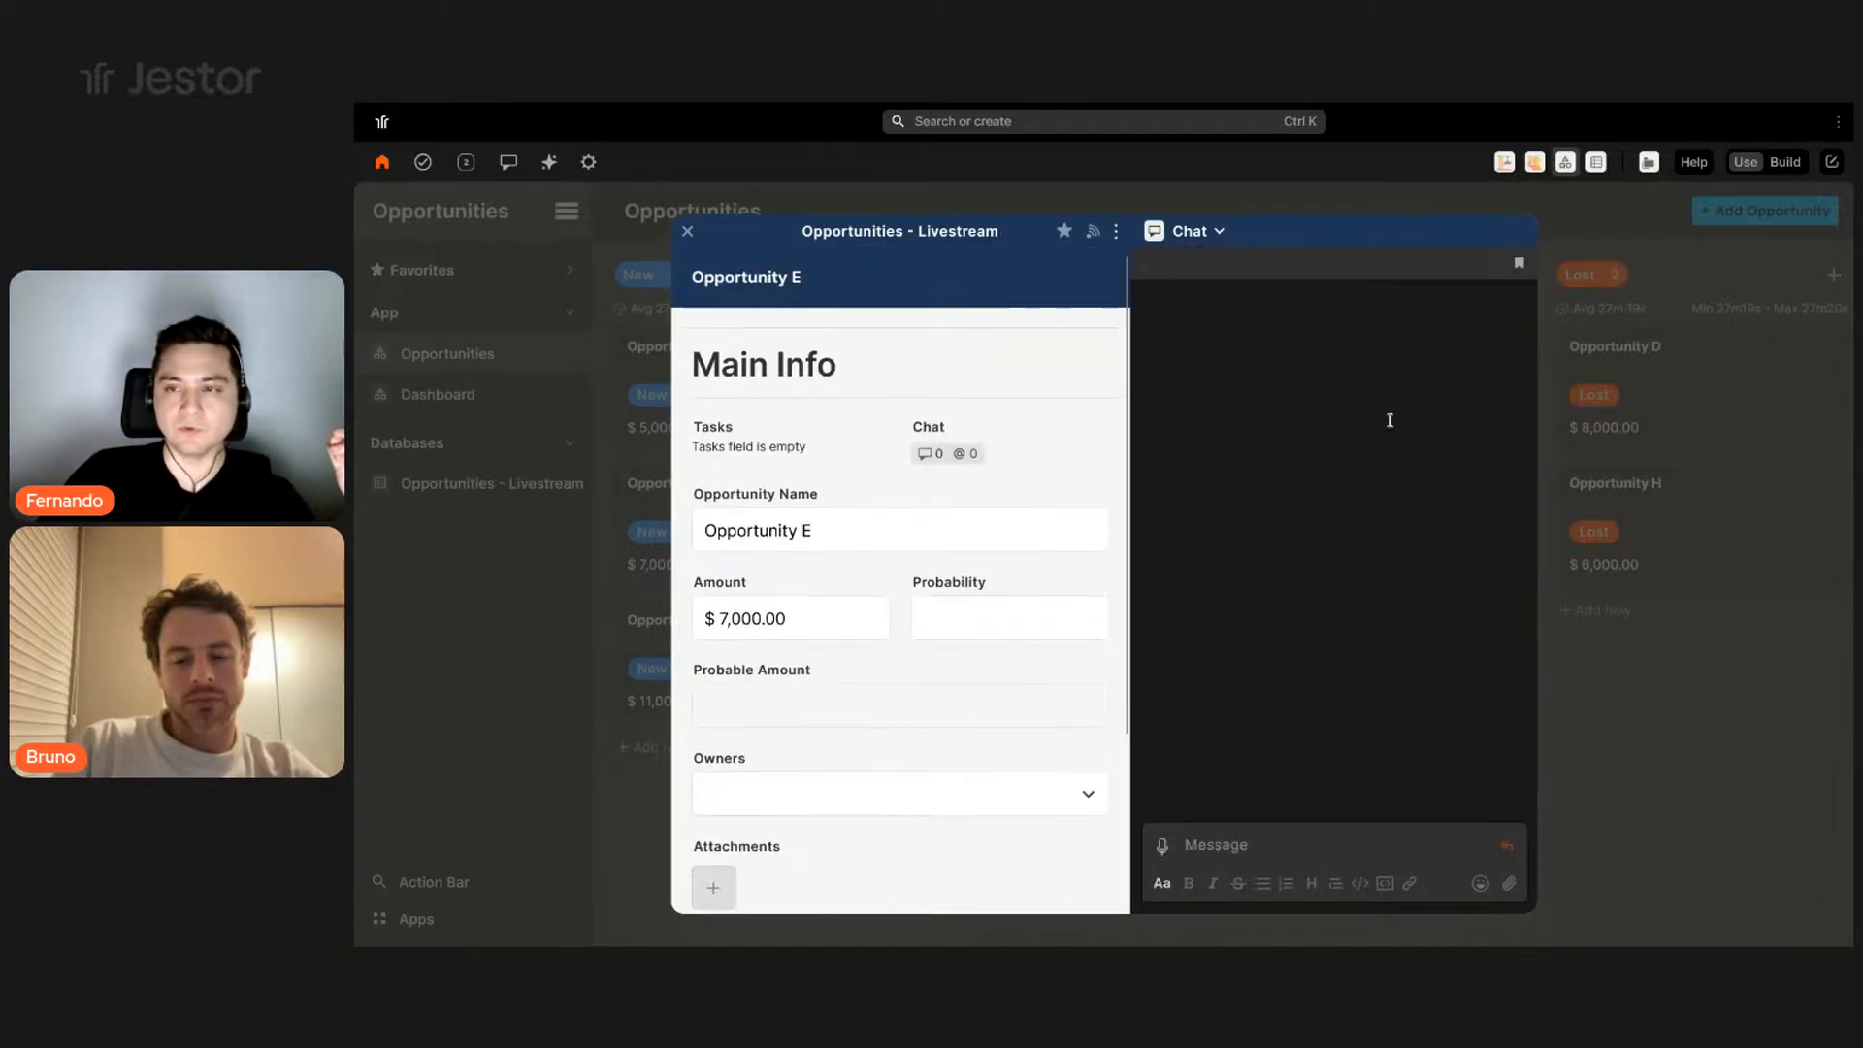
{"action": "left_click", "coordinate": [1744, 308]}
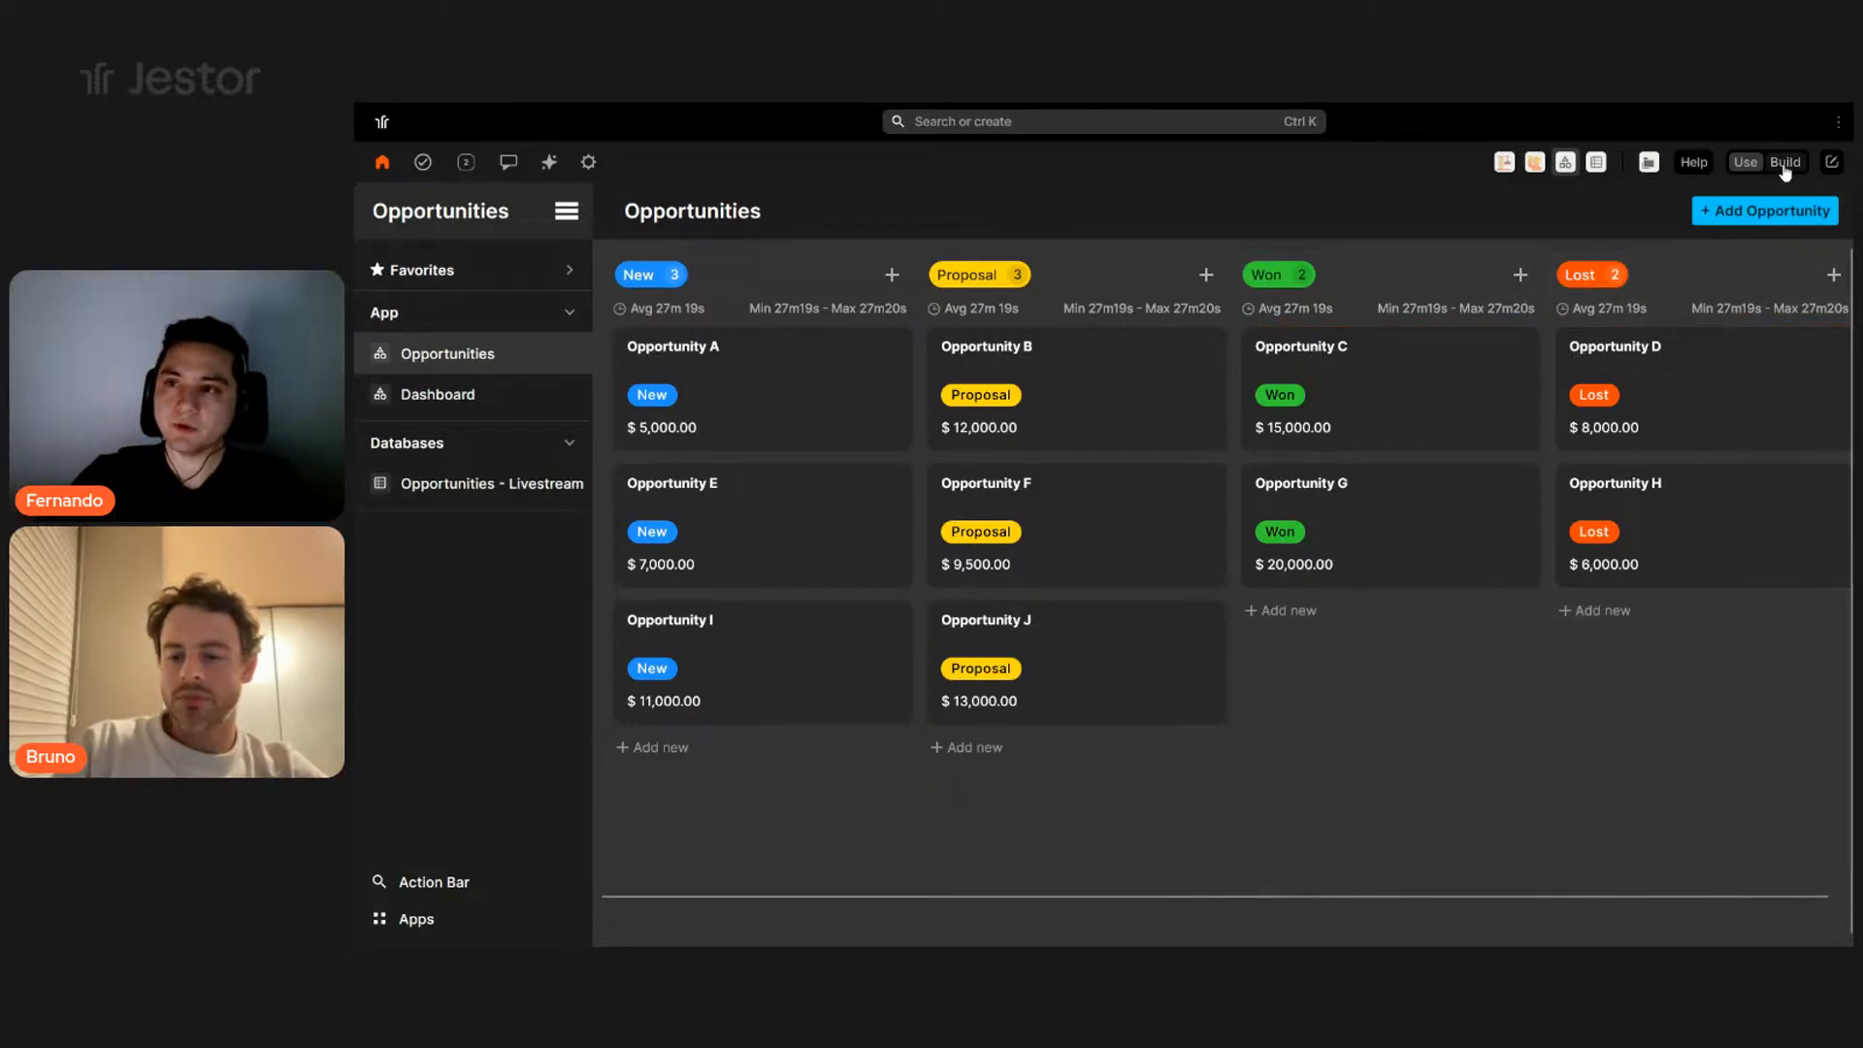
- Return to build mode, edit the page and open the app's Customize settings
{"action": "left_click", "coordinate": [1785, 163]}
{"action": "left_click", "coordinate": [1387, 211]}
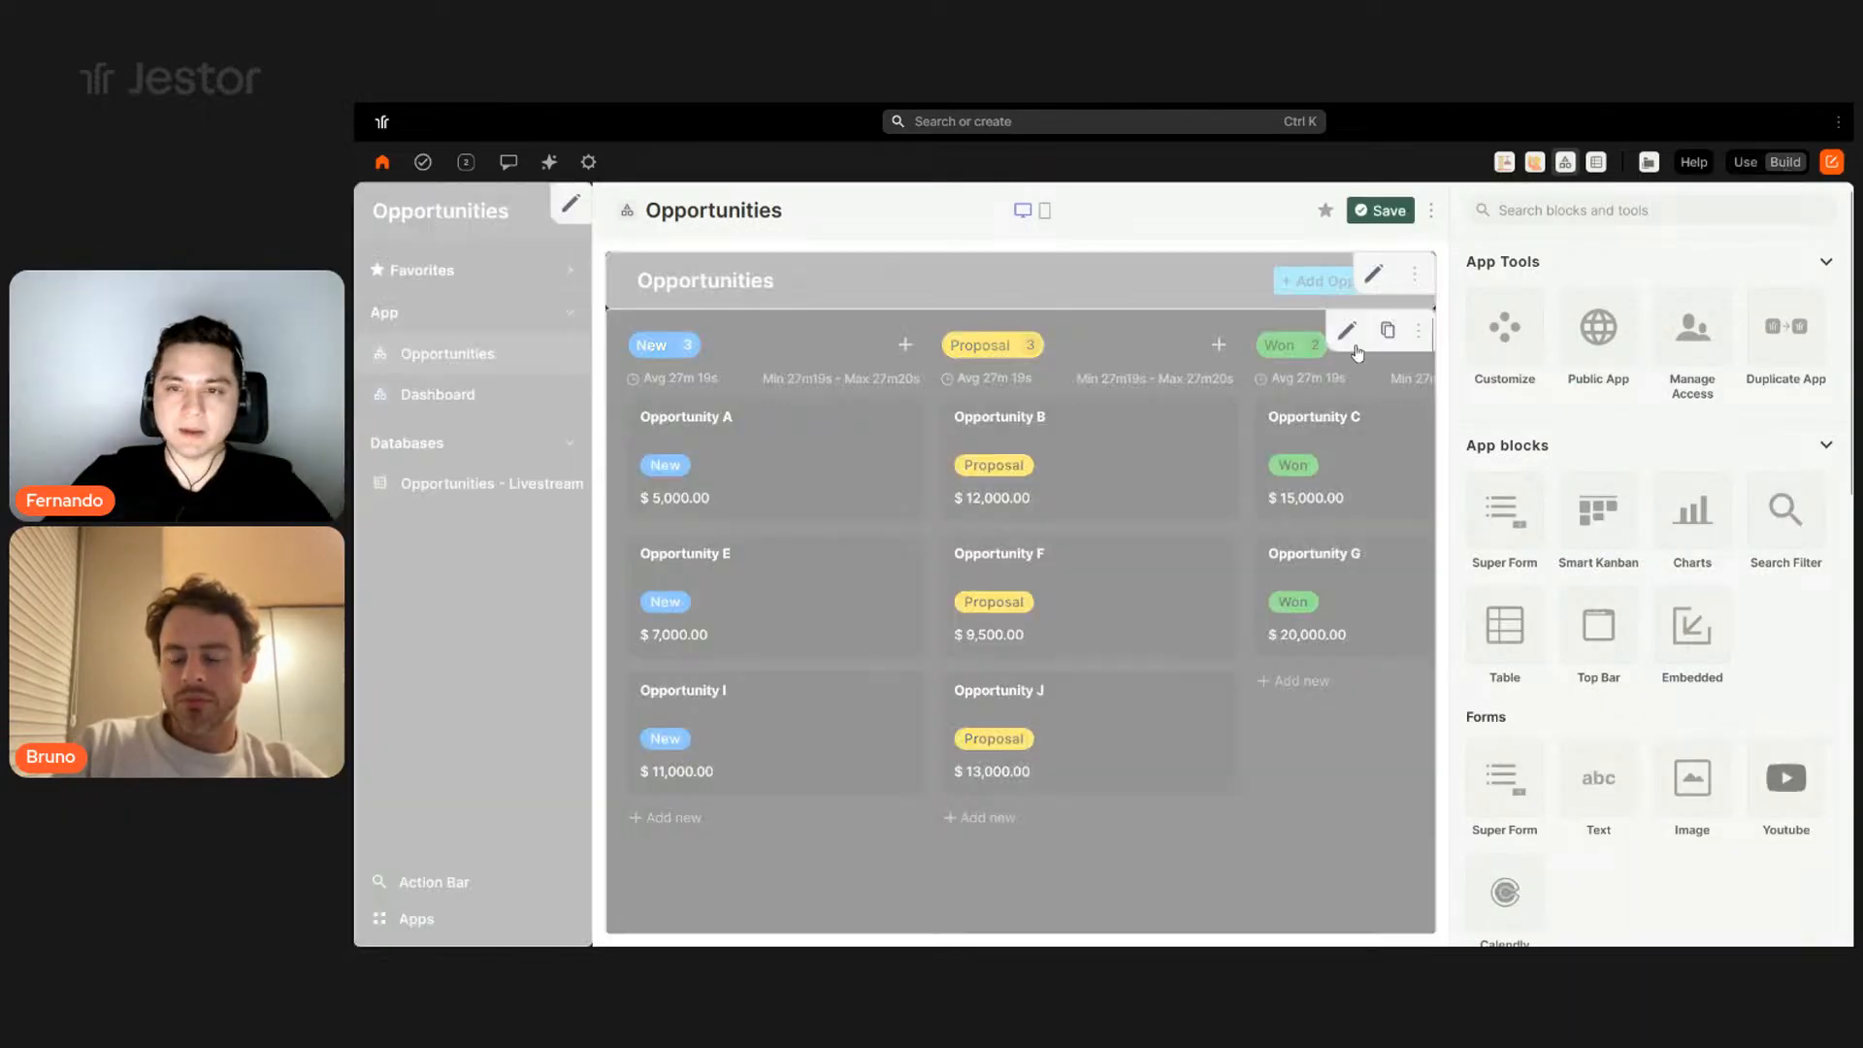
{"action": "left_click", "coordinate": [1506, 335]}
- Disable desktop page scrolling, drag the kanban block taller, and save the customisation
{"action": "scroll", "coordinate": [1605, 669], "scroll_direction": "down", "scroll_amount": 4}
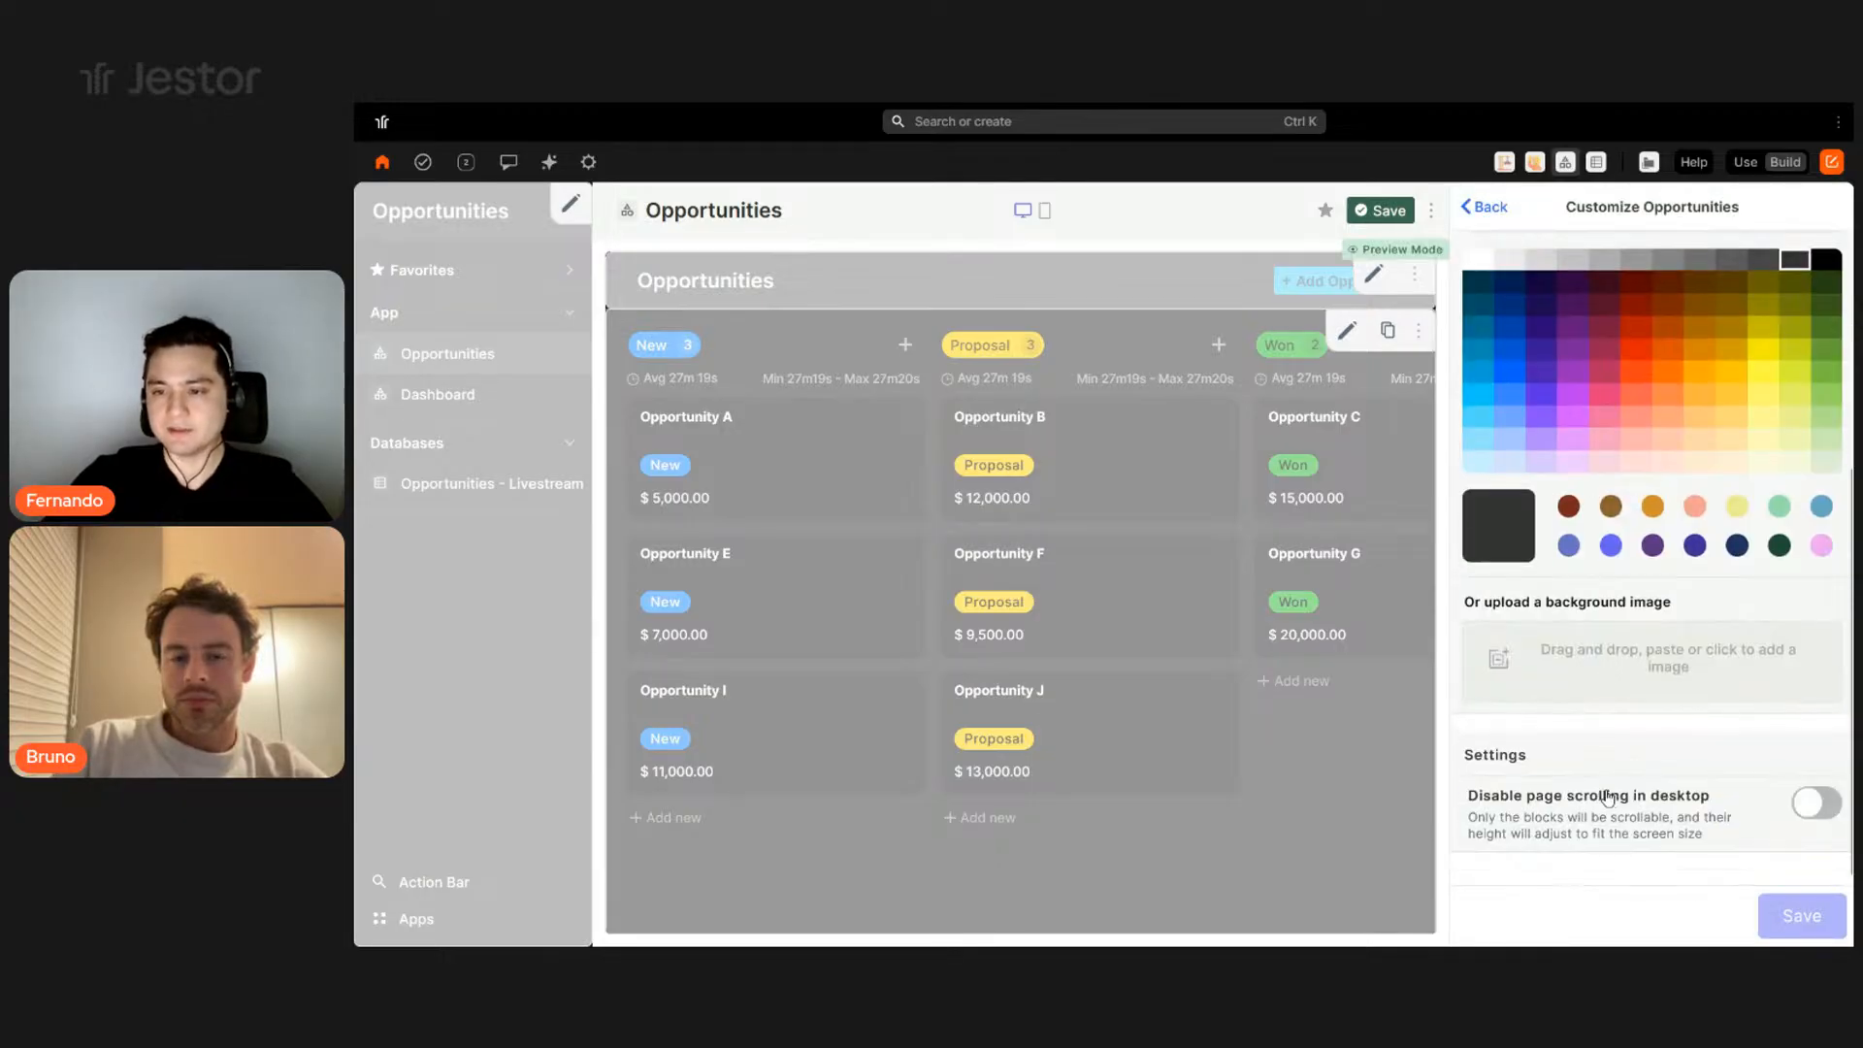
{"action": "left_click", "coordinate": [1824, 805]}
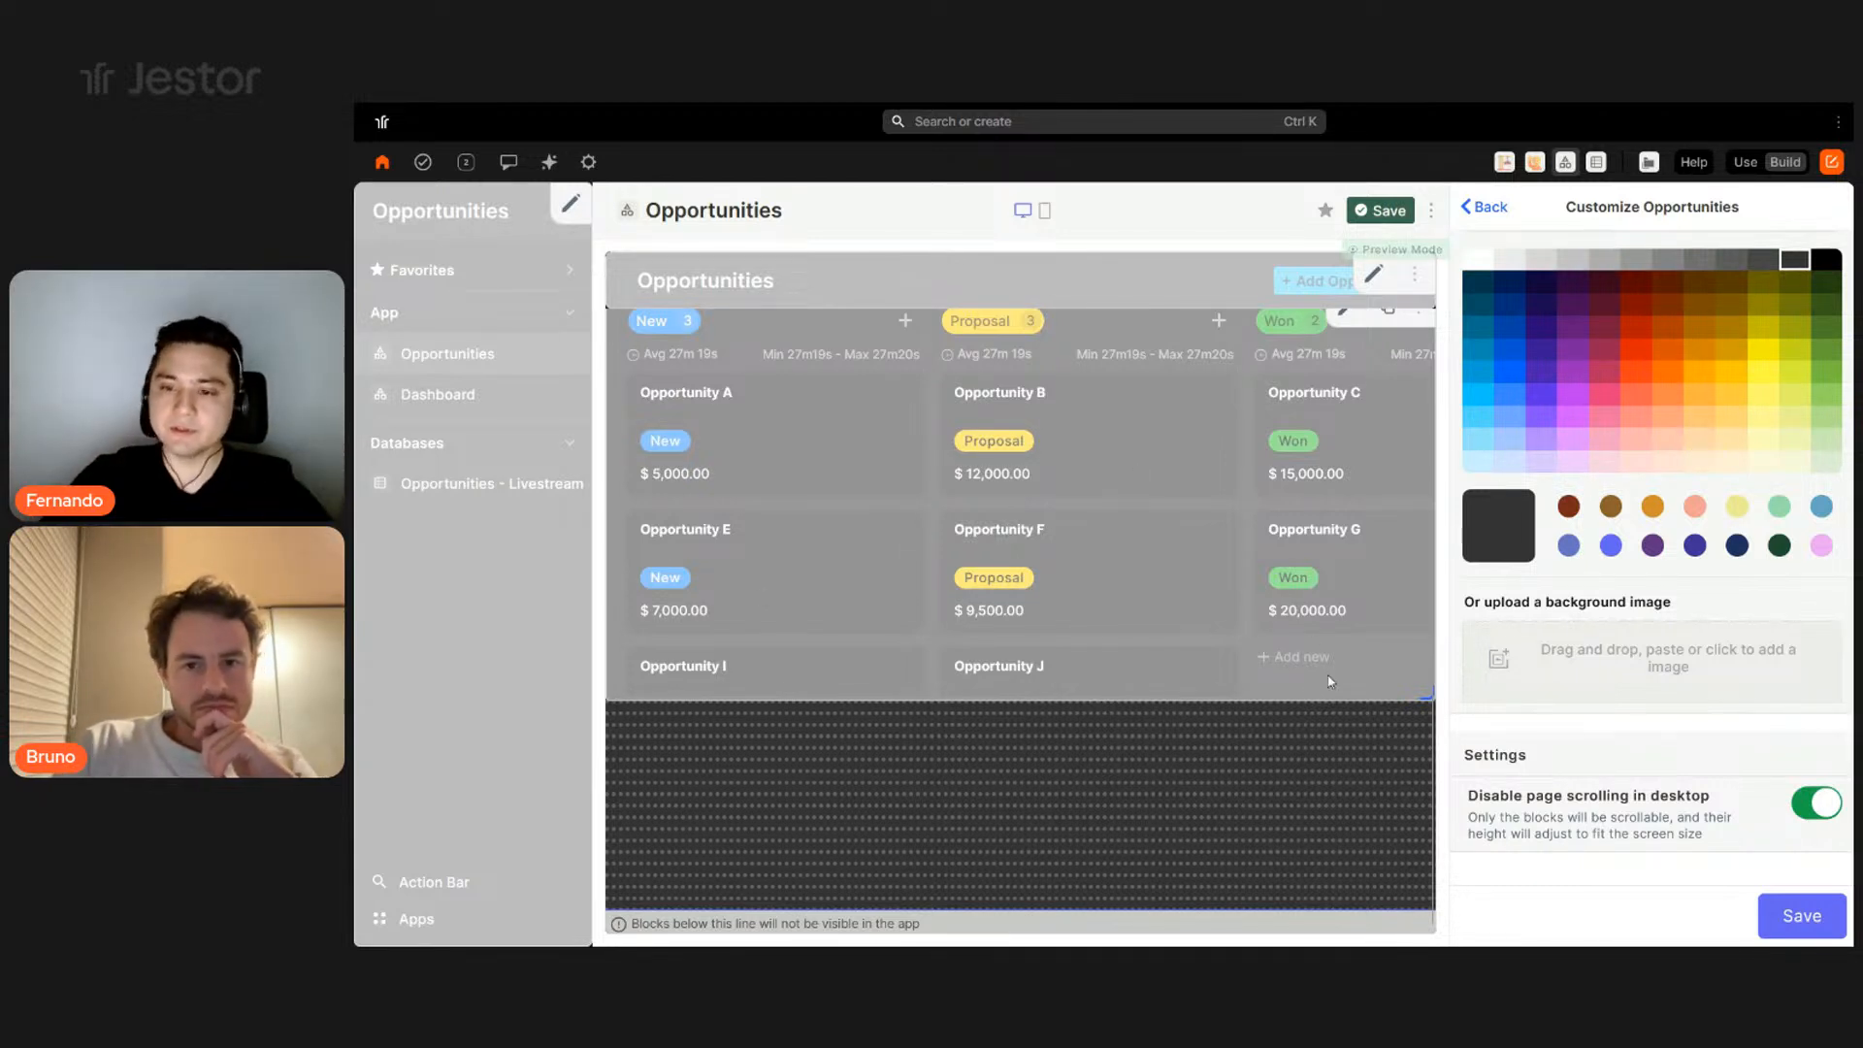
{"action": "left_click_drag", "start_coordinate": [1427, 694], "coordinate": [1425, 907]}
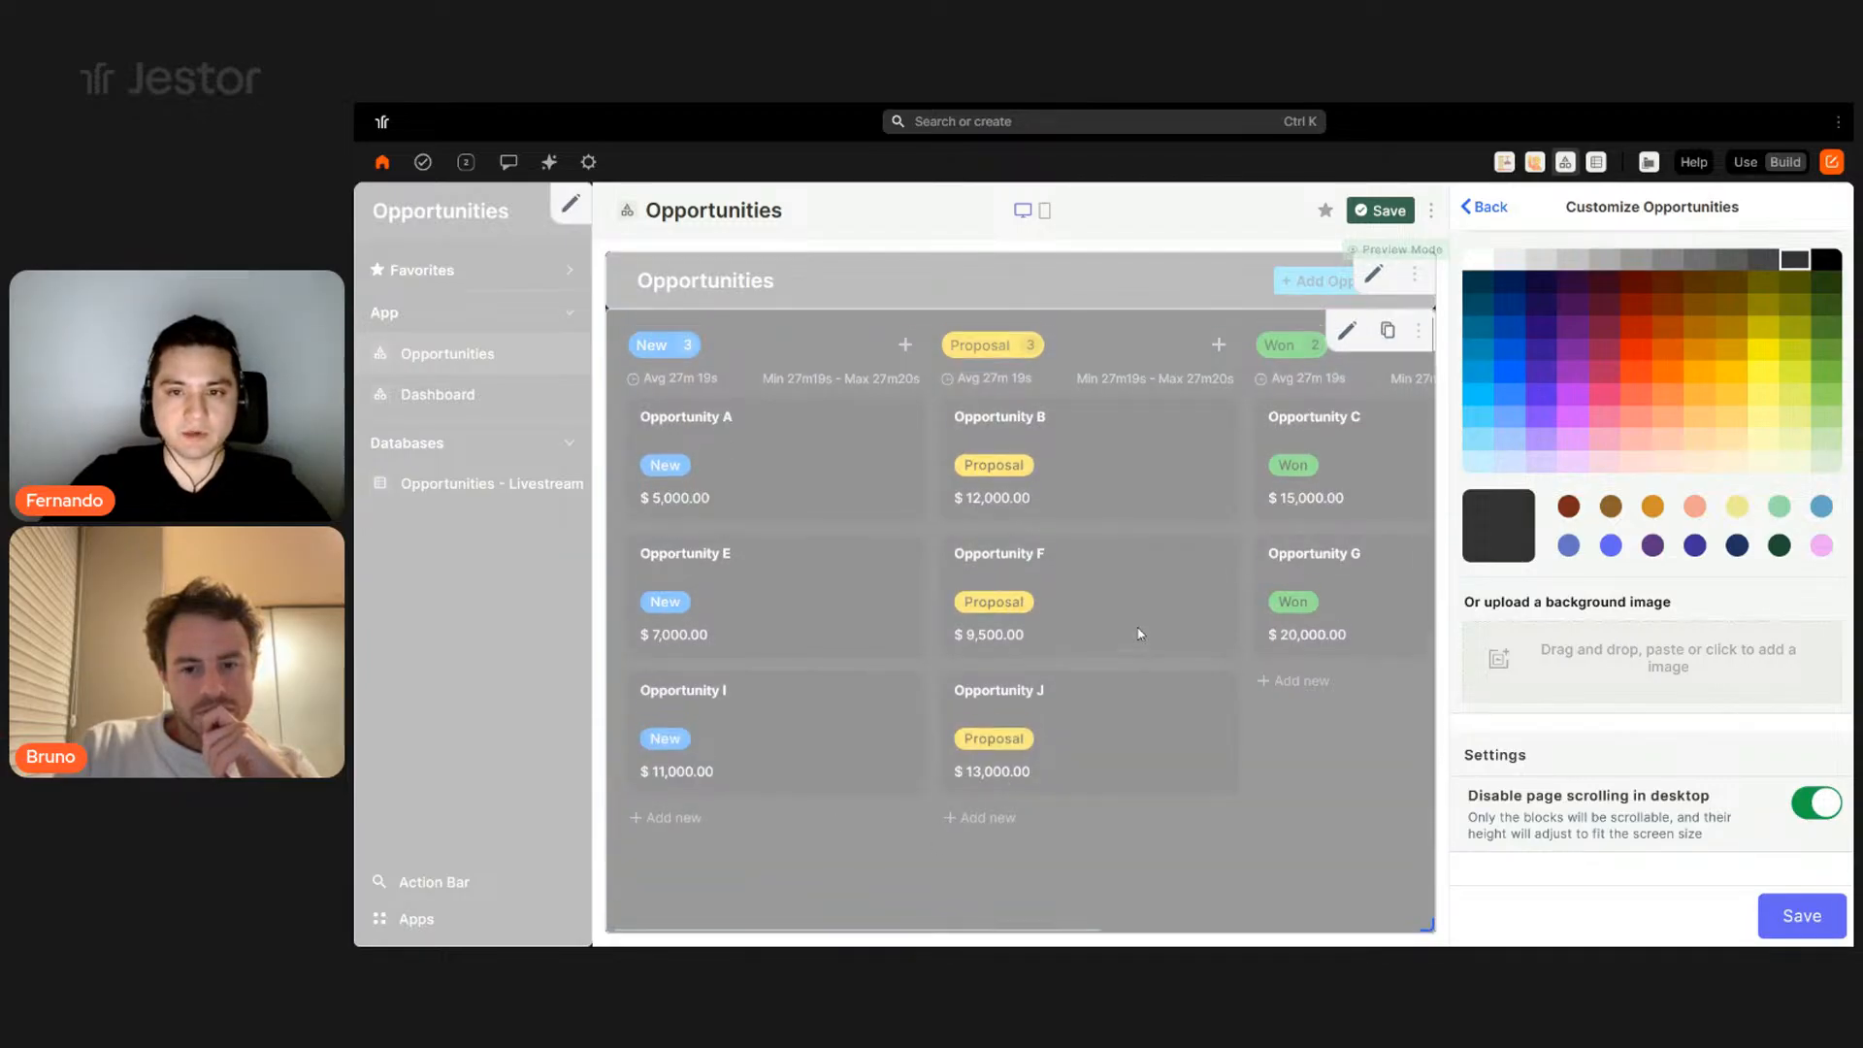
{"action": "scroll", "coordinate": [789, 520], "scroll_direction": "down", "scroll_amount": 2}
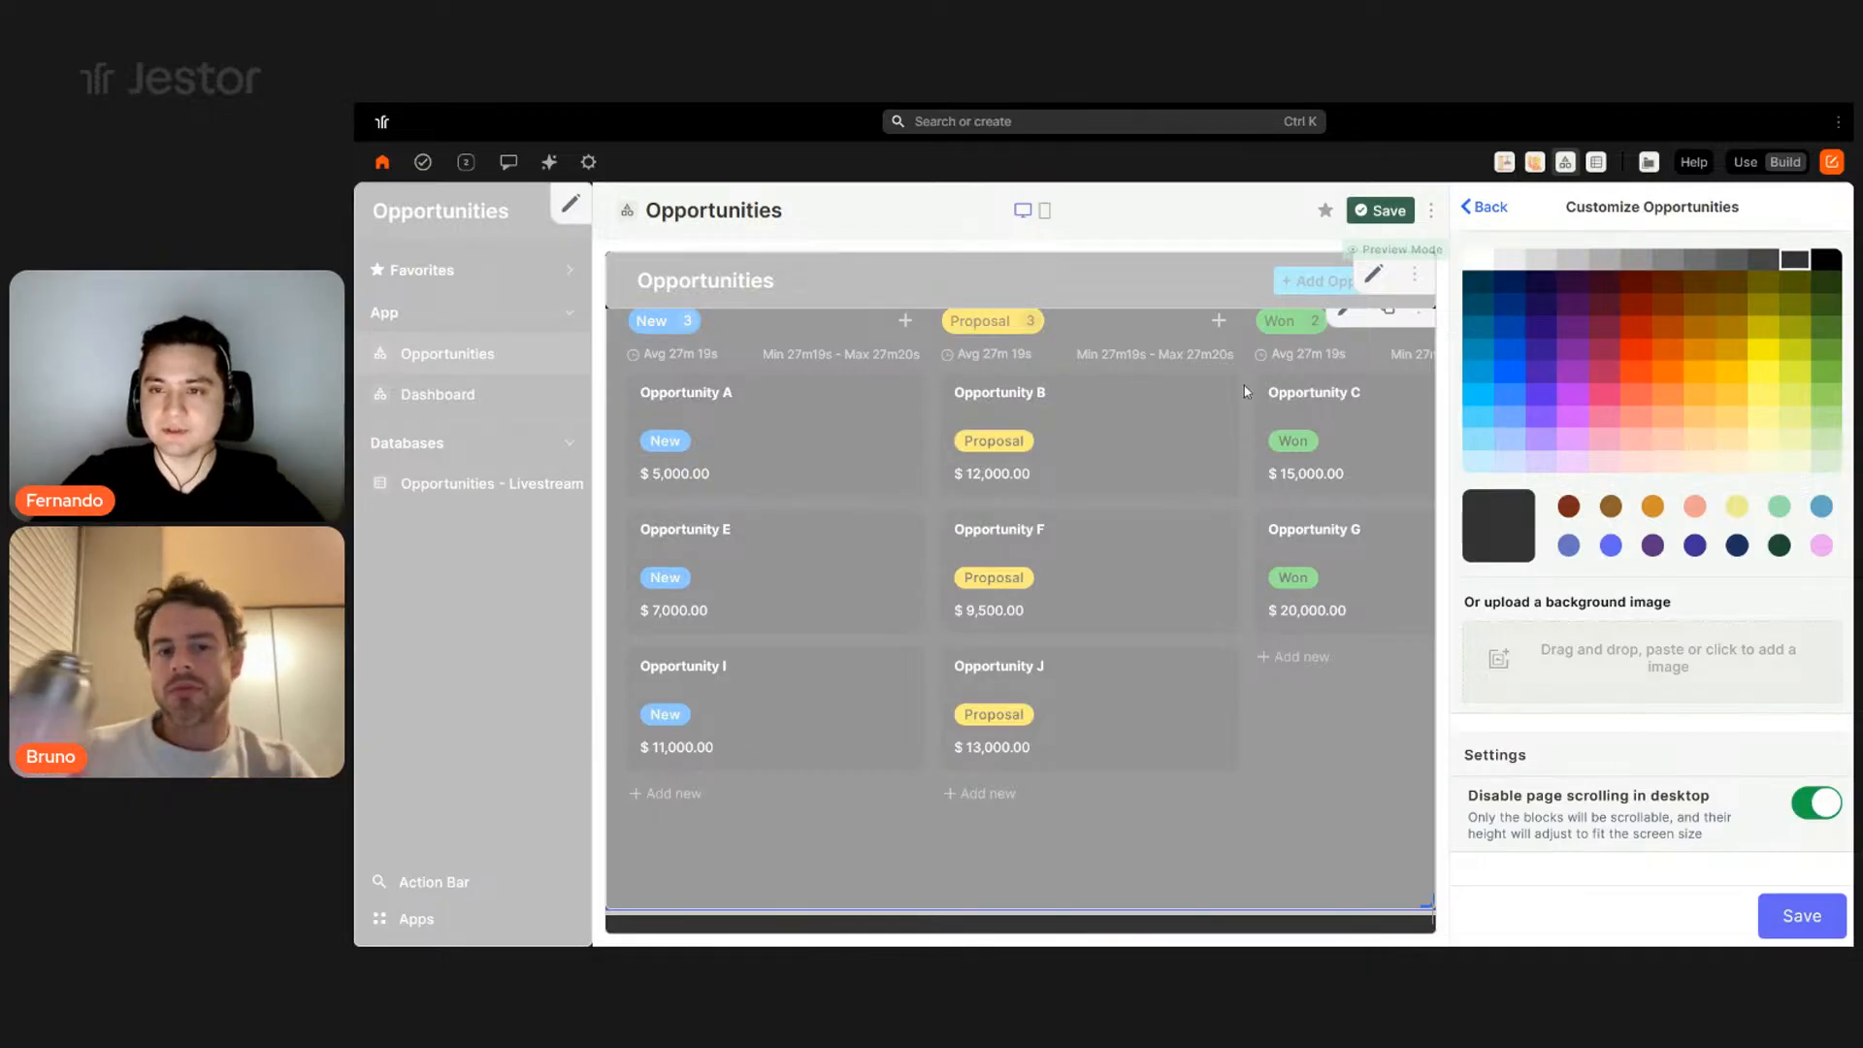
{"action": "scroll", "coordinate": [1234, 546], "scroll_direction": "up", "scroll_amount": 2}
{"action": "scroll", "coordinate": [1497, 508], "scroll_direction": "up", "scroll_amount": 4}
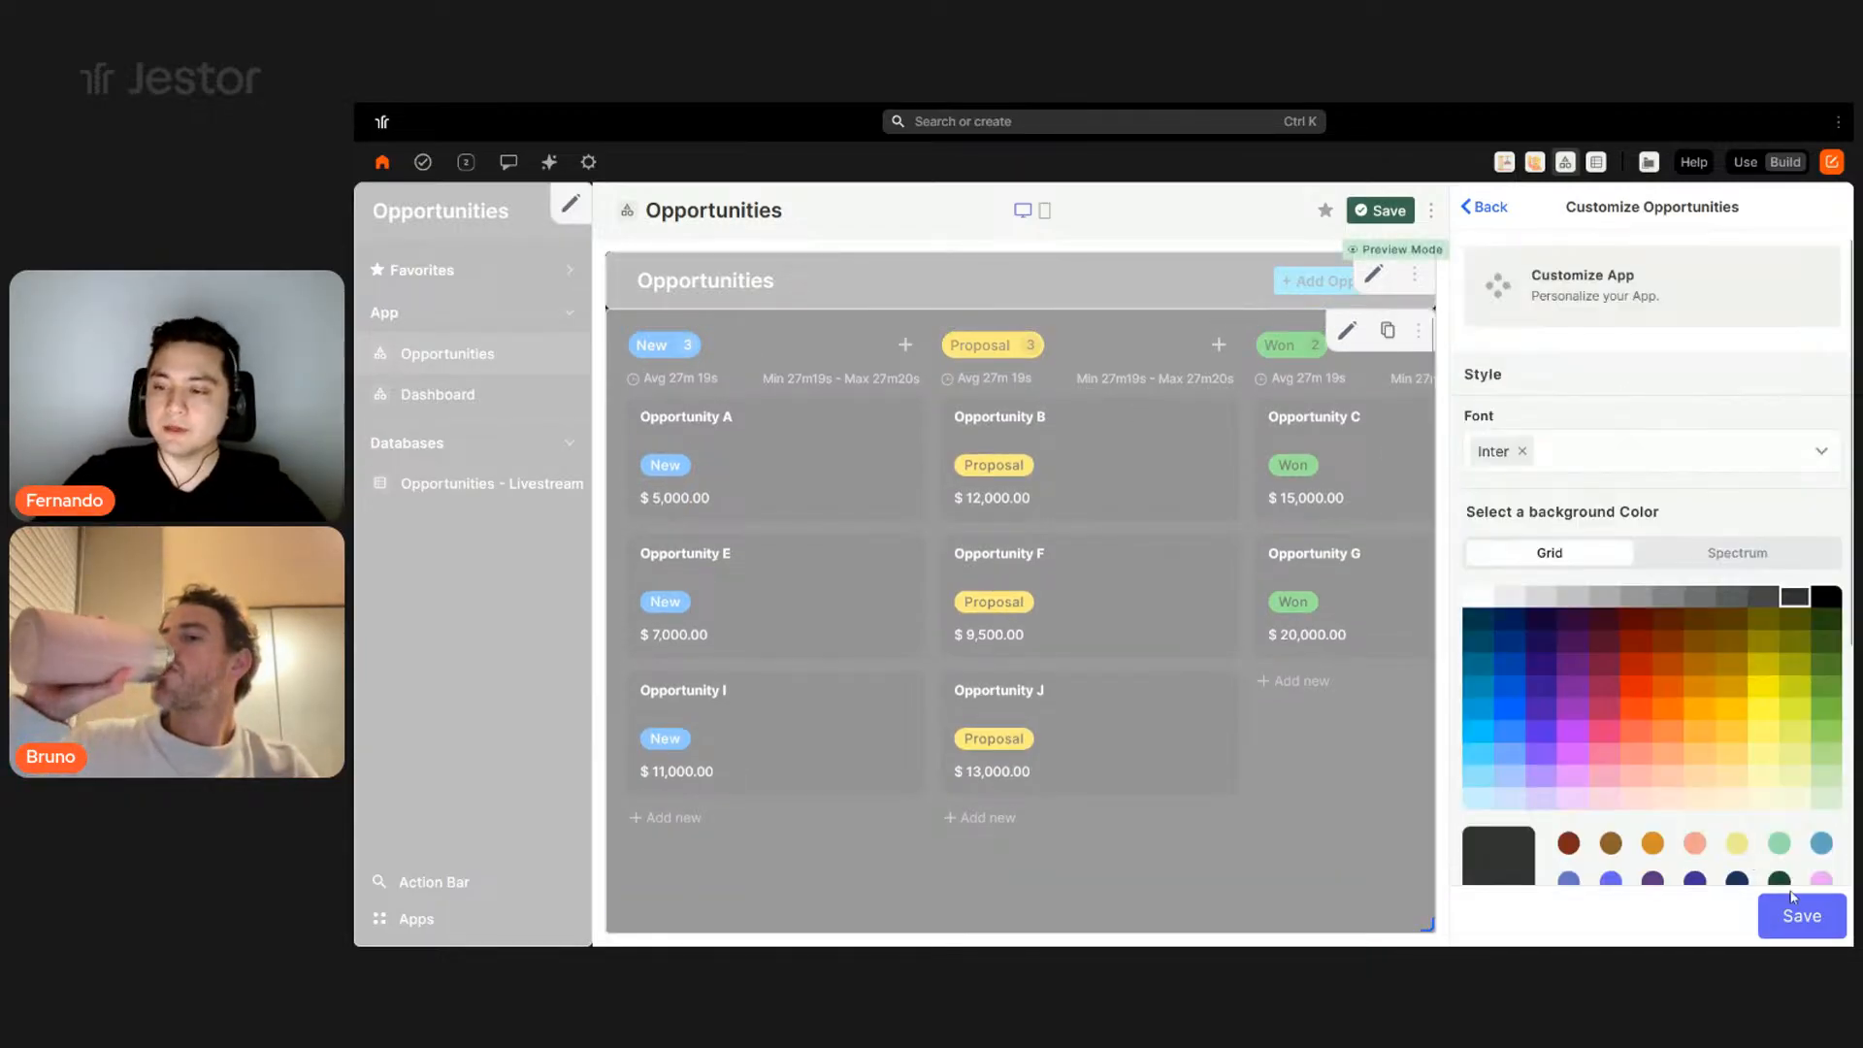
{"action": "left_click", "coordinate": [1797, 915]}
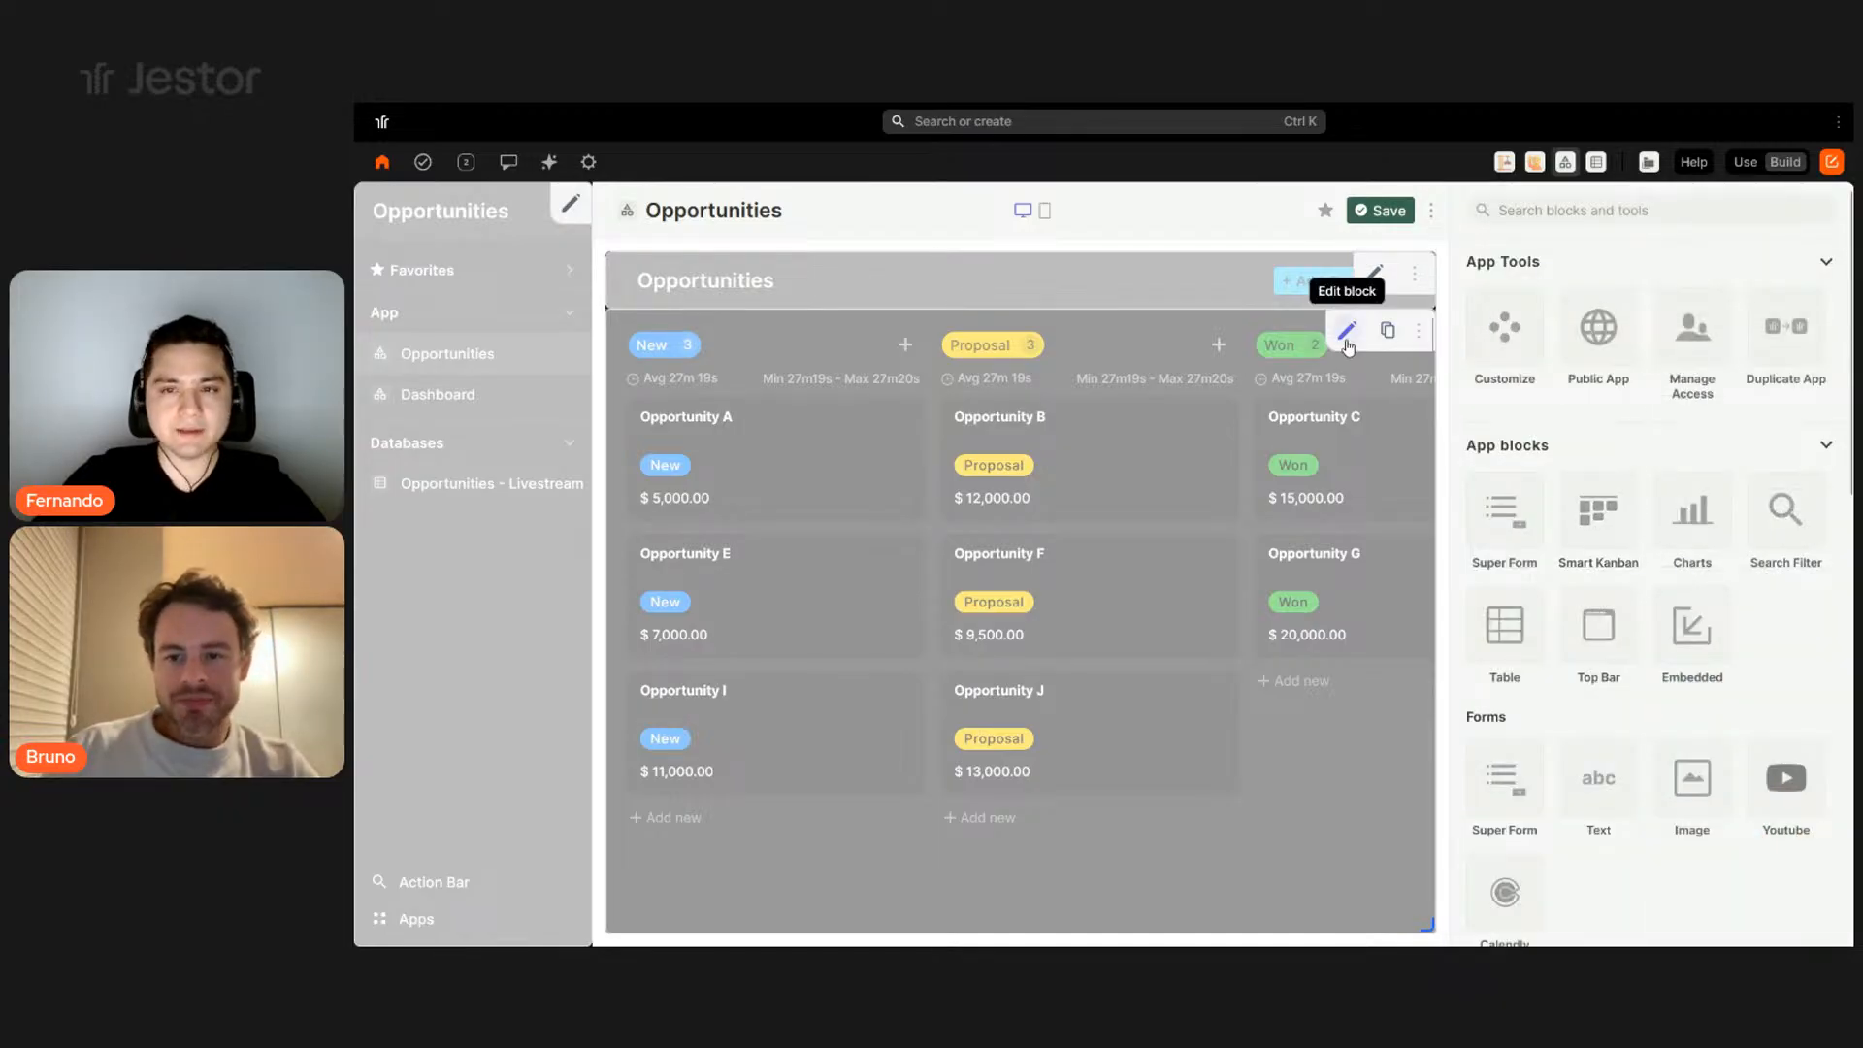
- Add the Tasks and Chat fields to the kanban cards and remove Status
{"action": "left_click", "coordinate": [1347, 331]}
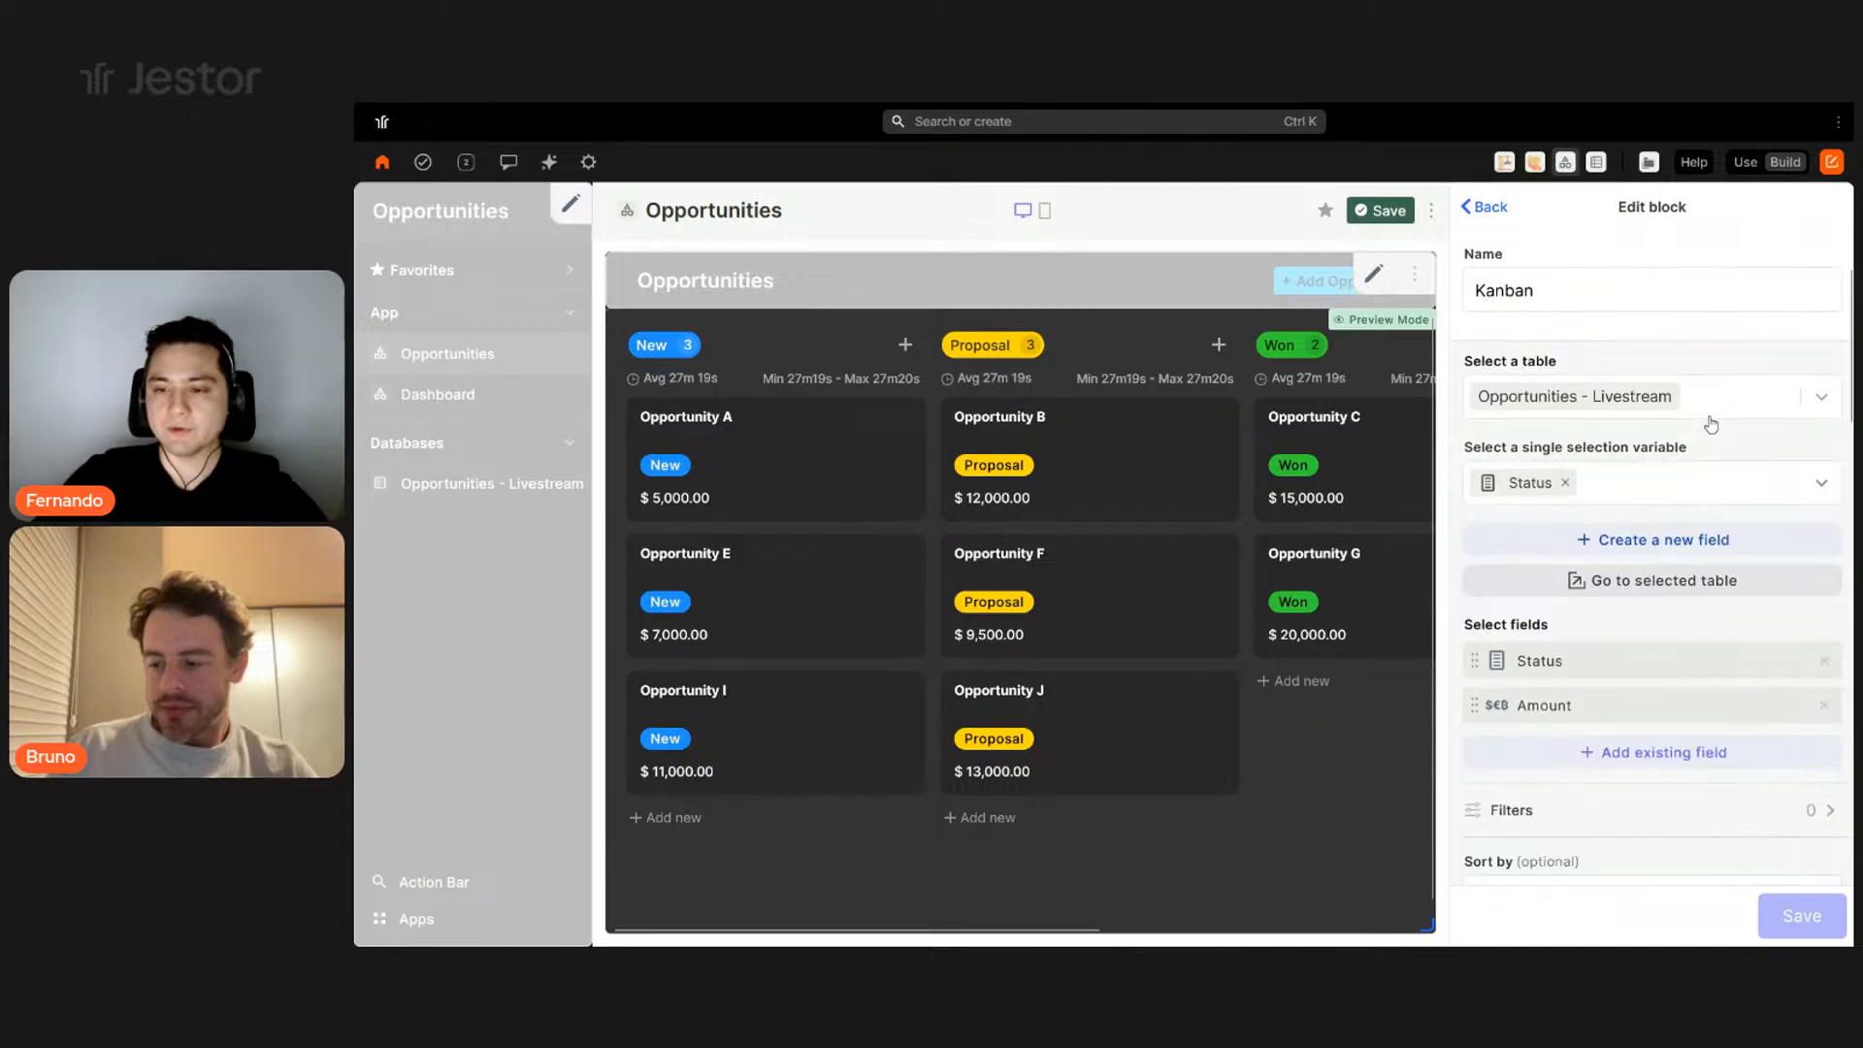
{"action": "scroll", "coordinate": [1576, 543], "scroll_direction": "down", "scroll_amount": 1}
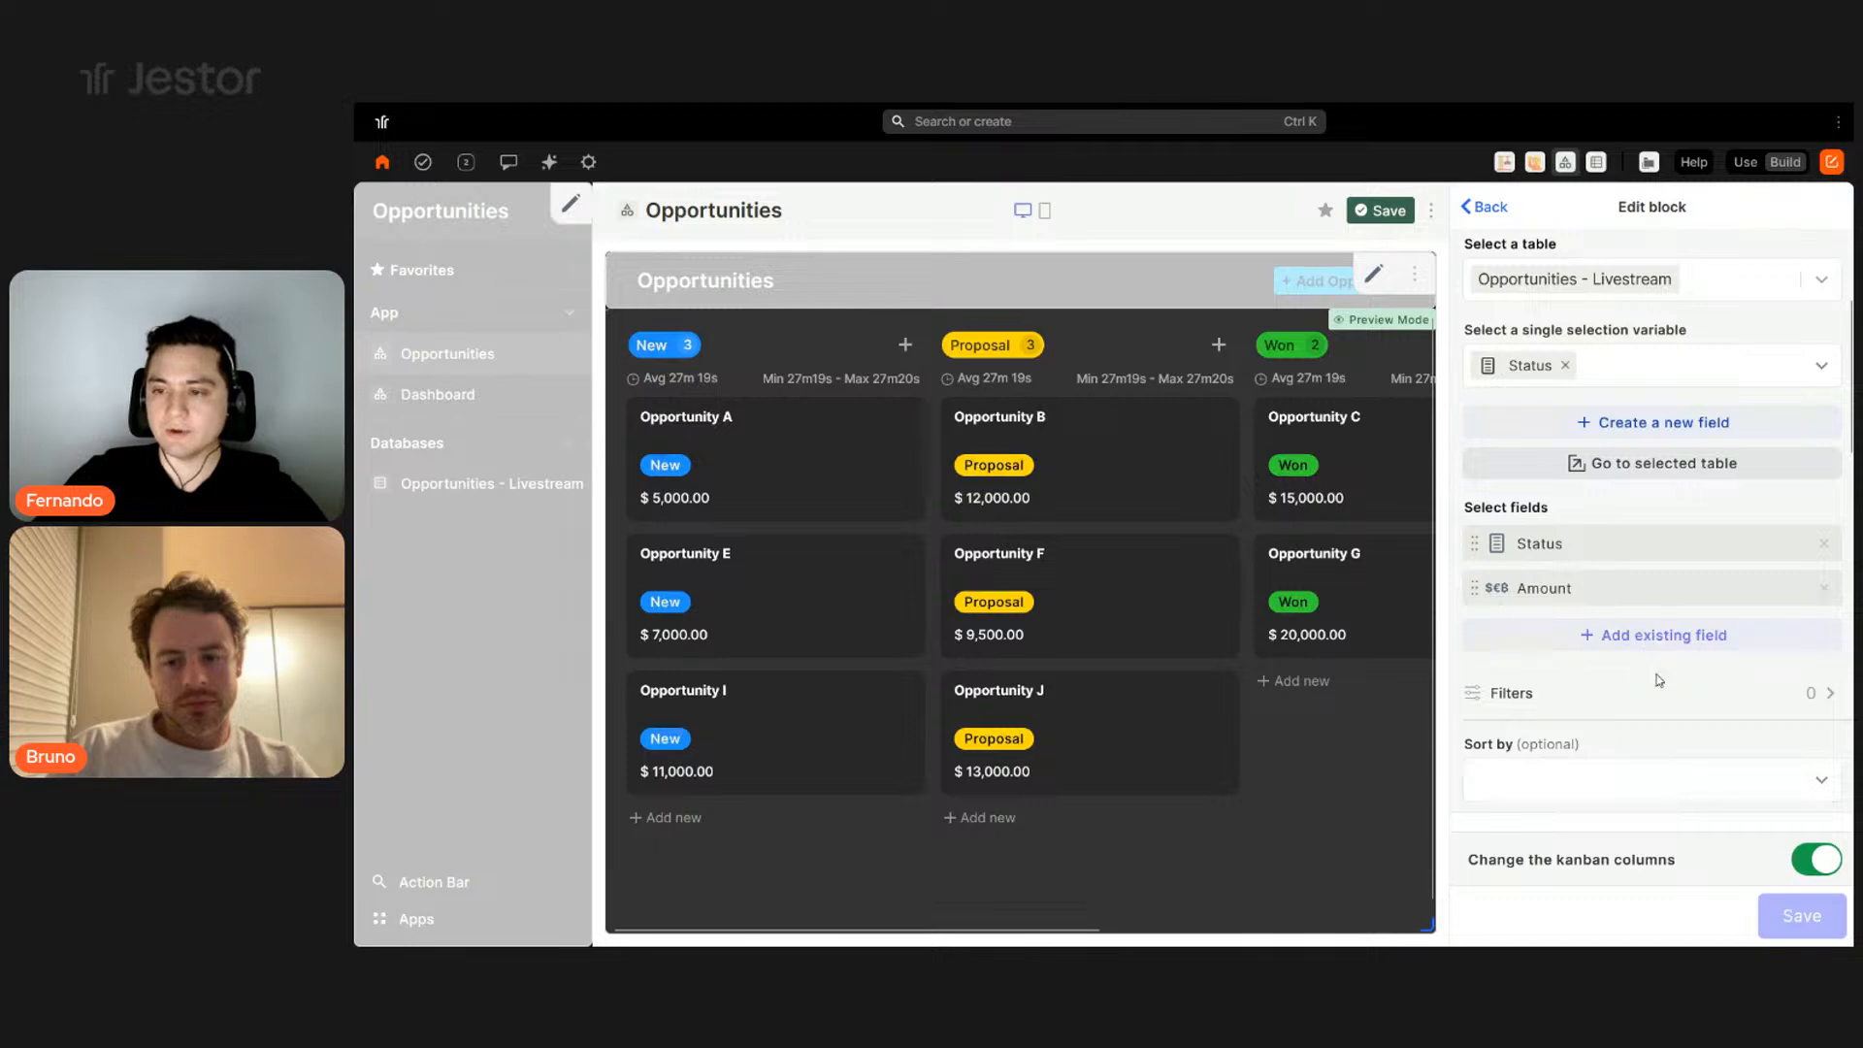
{"action": "left_click", "coordinate": [1655, 635]}
{"action": "scroll", "coordinate": [1655, 735], "scroll_direction": "down", "scroll_amount": 3}
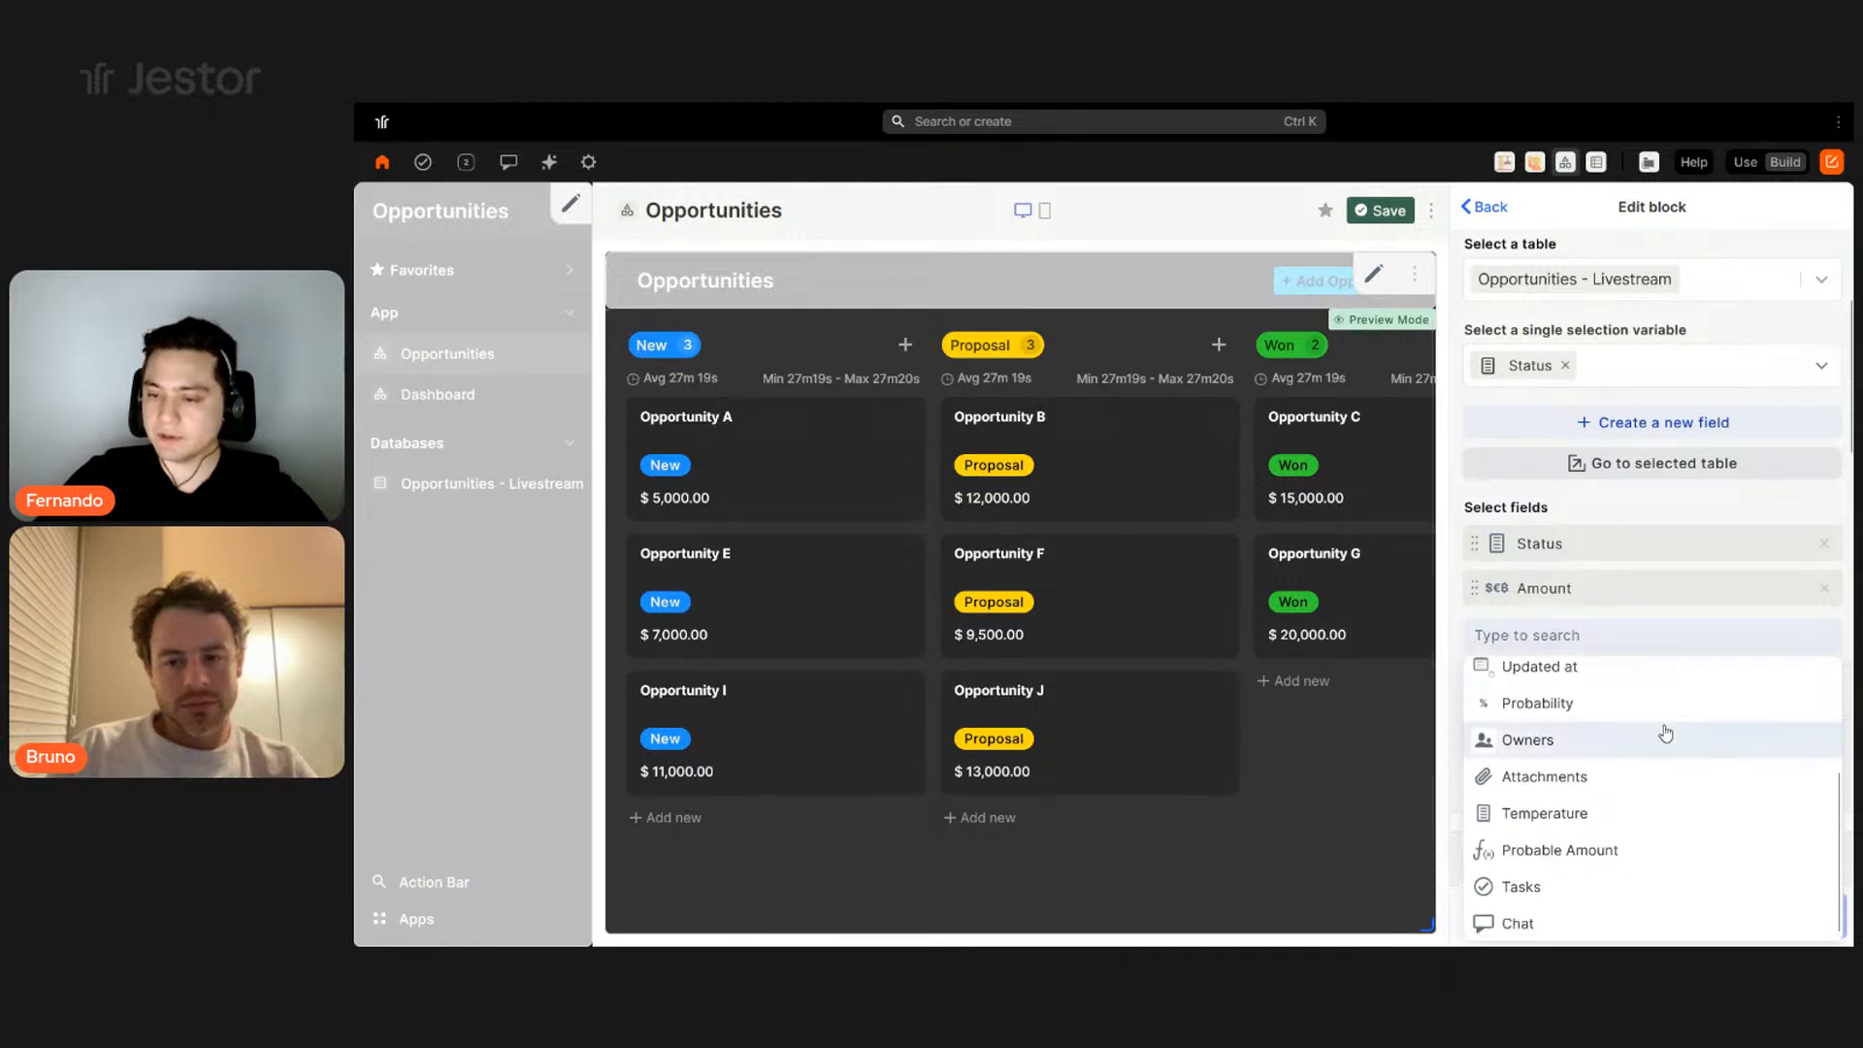
{"action": "left_click", "coordinate": [1528, 886]}
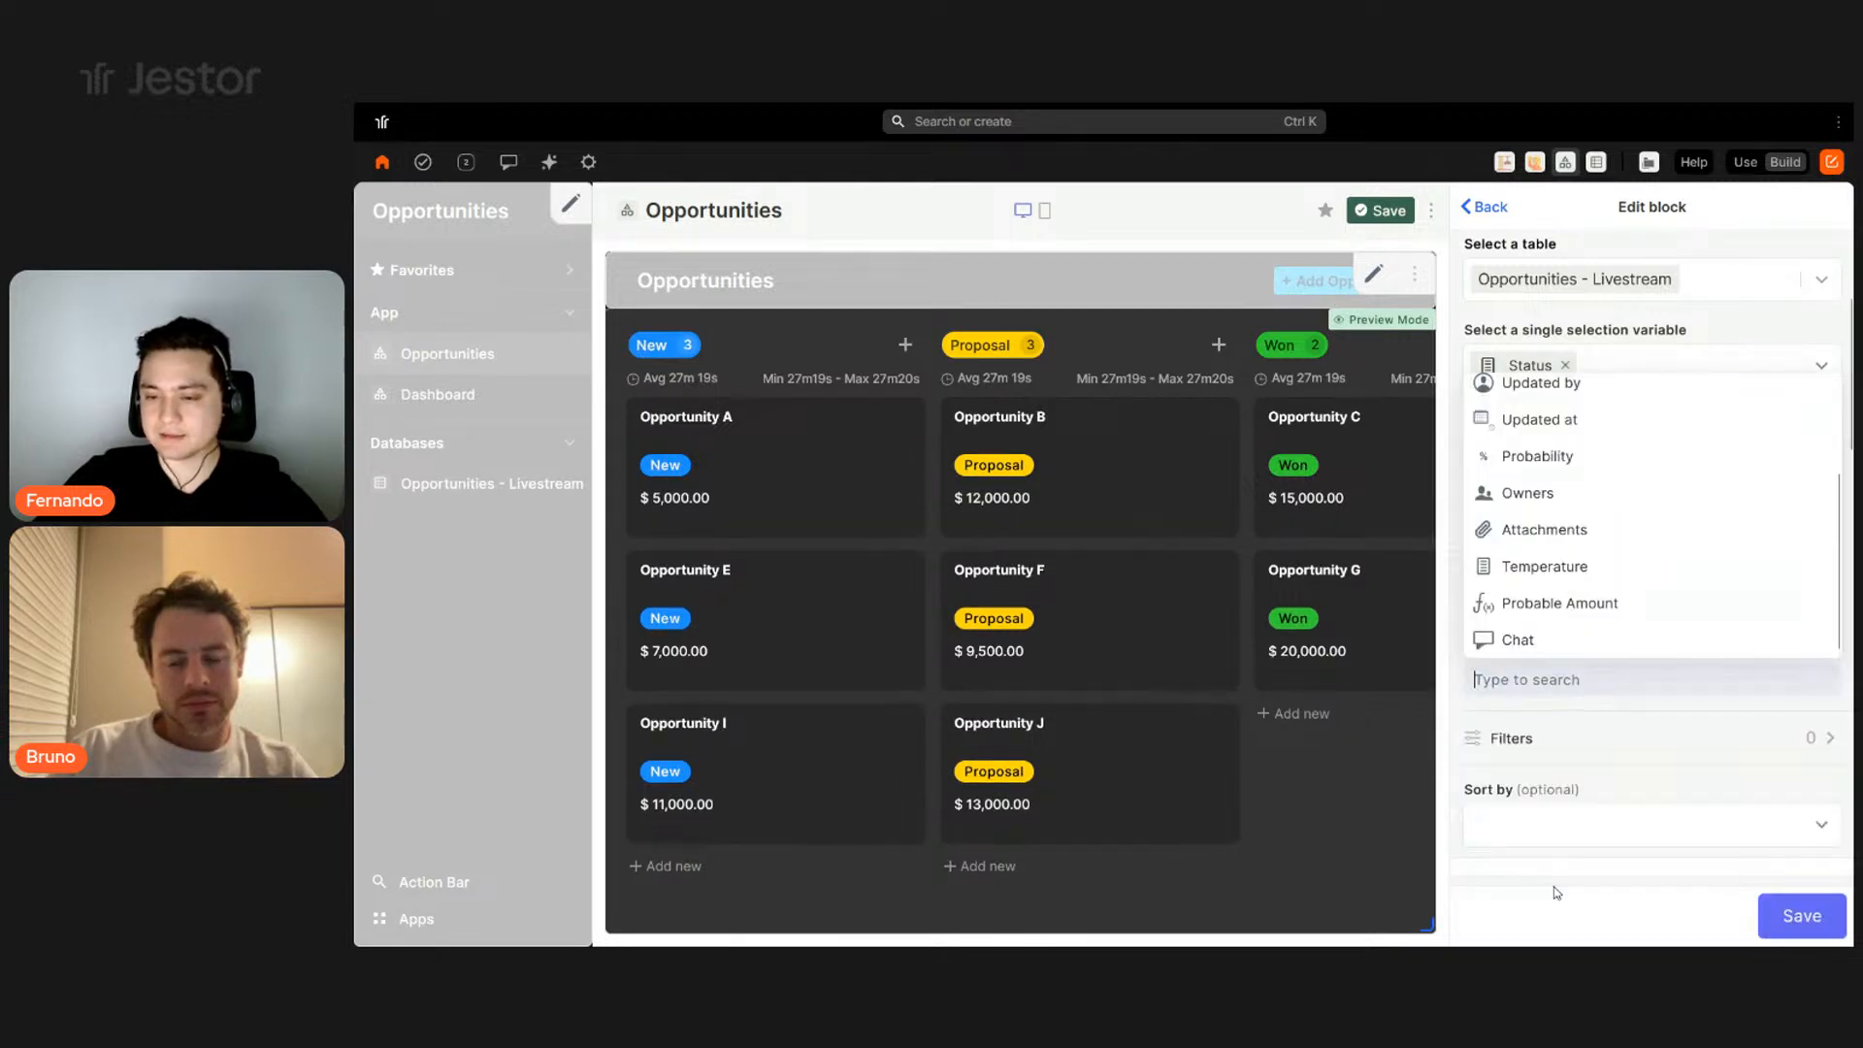
{"action": "left_click", "coordinate": [1543, 643]}
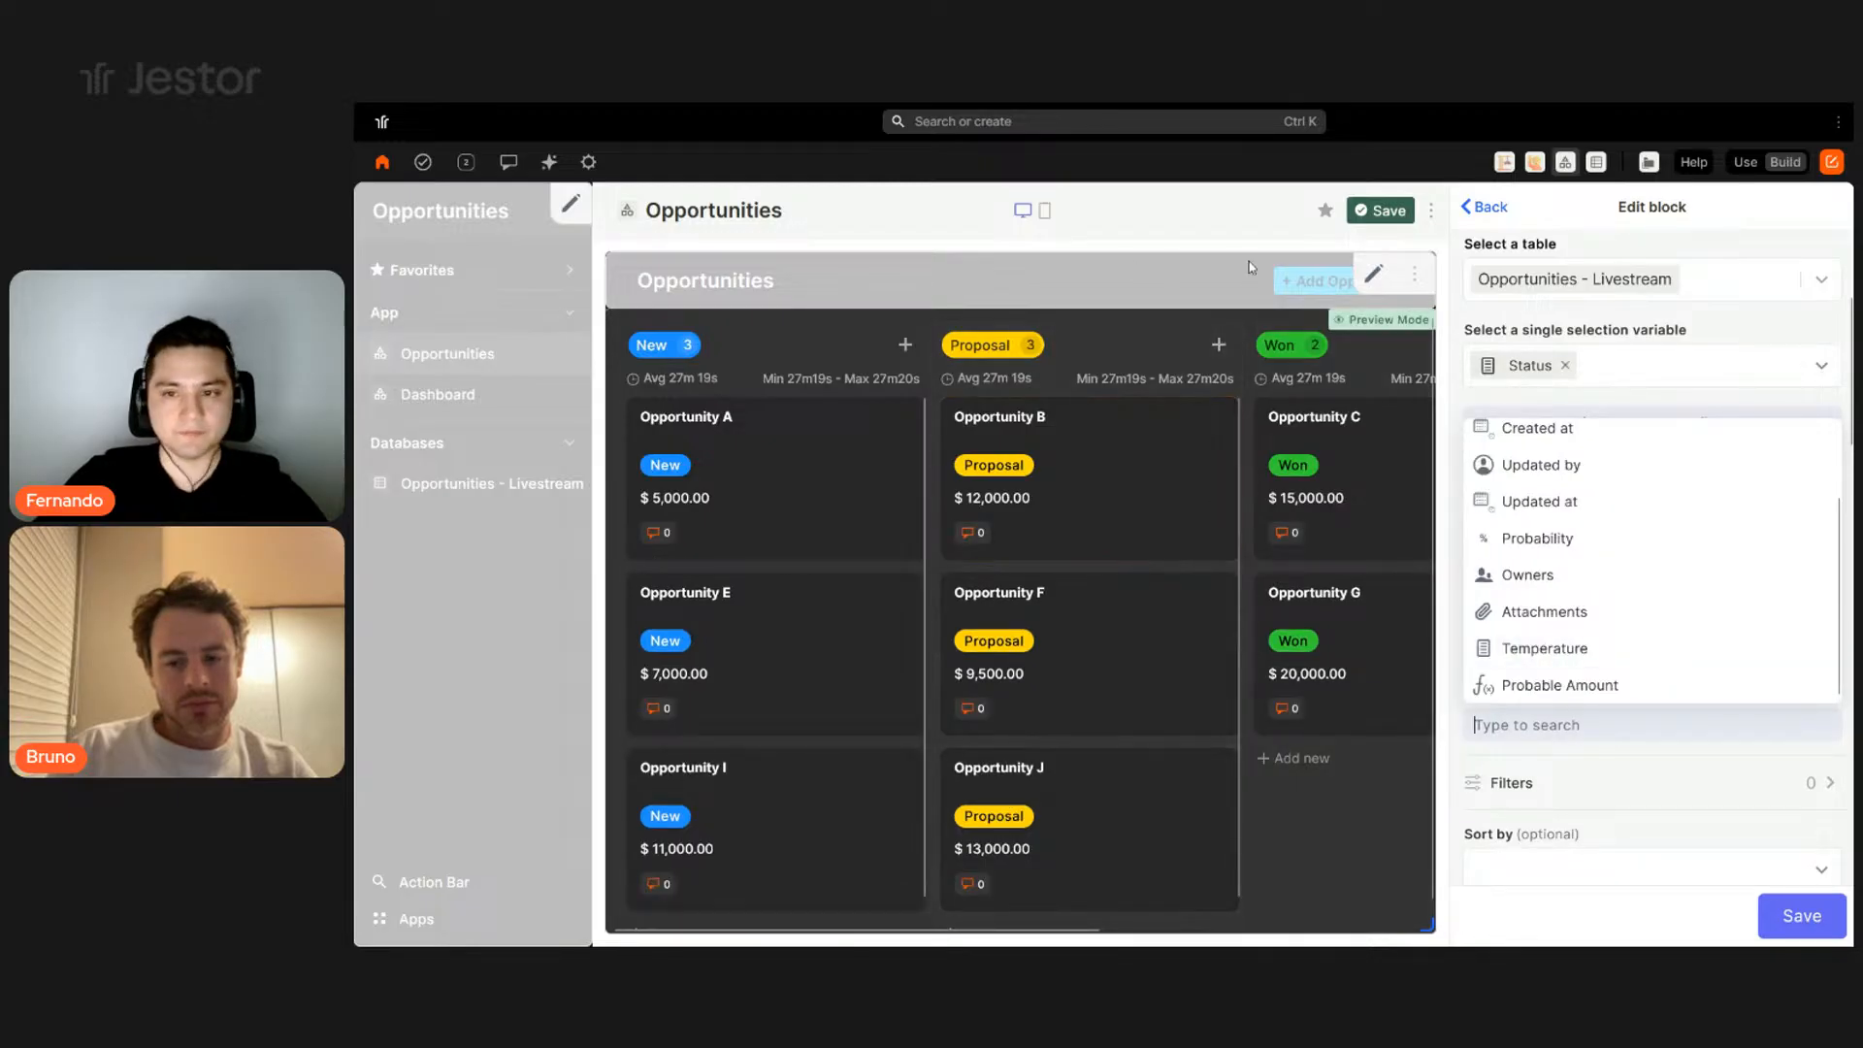
{"action": "left_click", "coordinate": [1210, 248]}
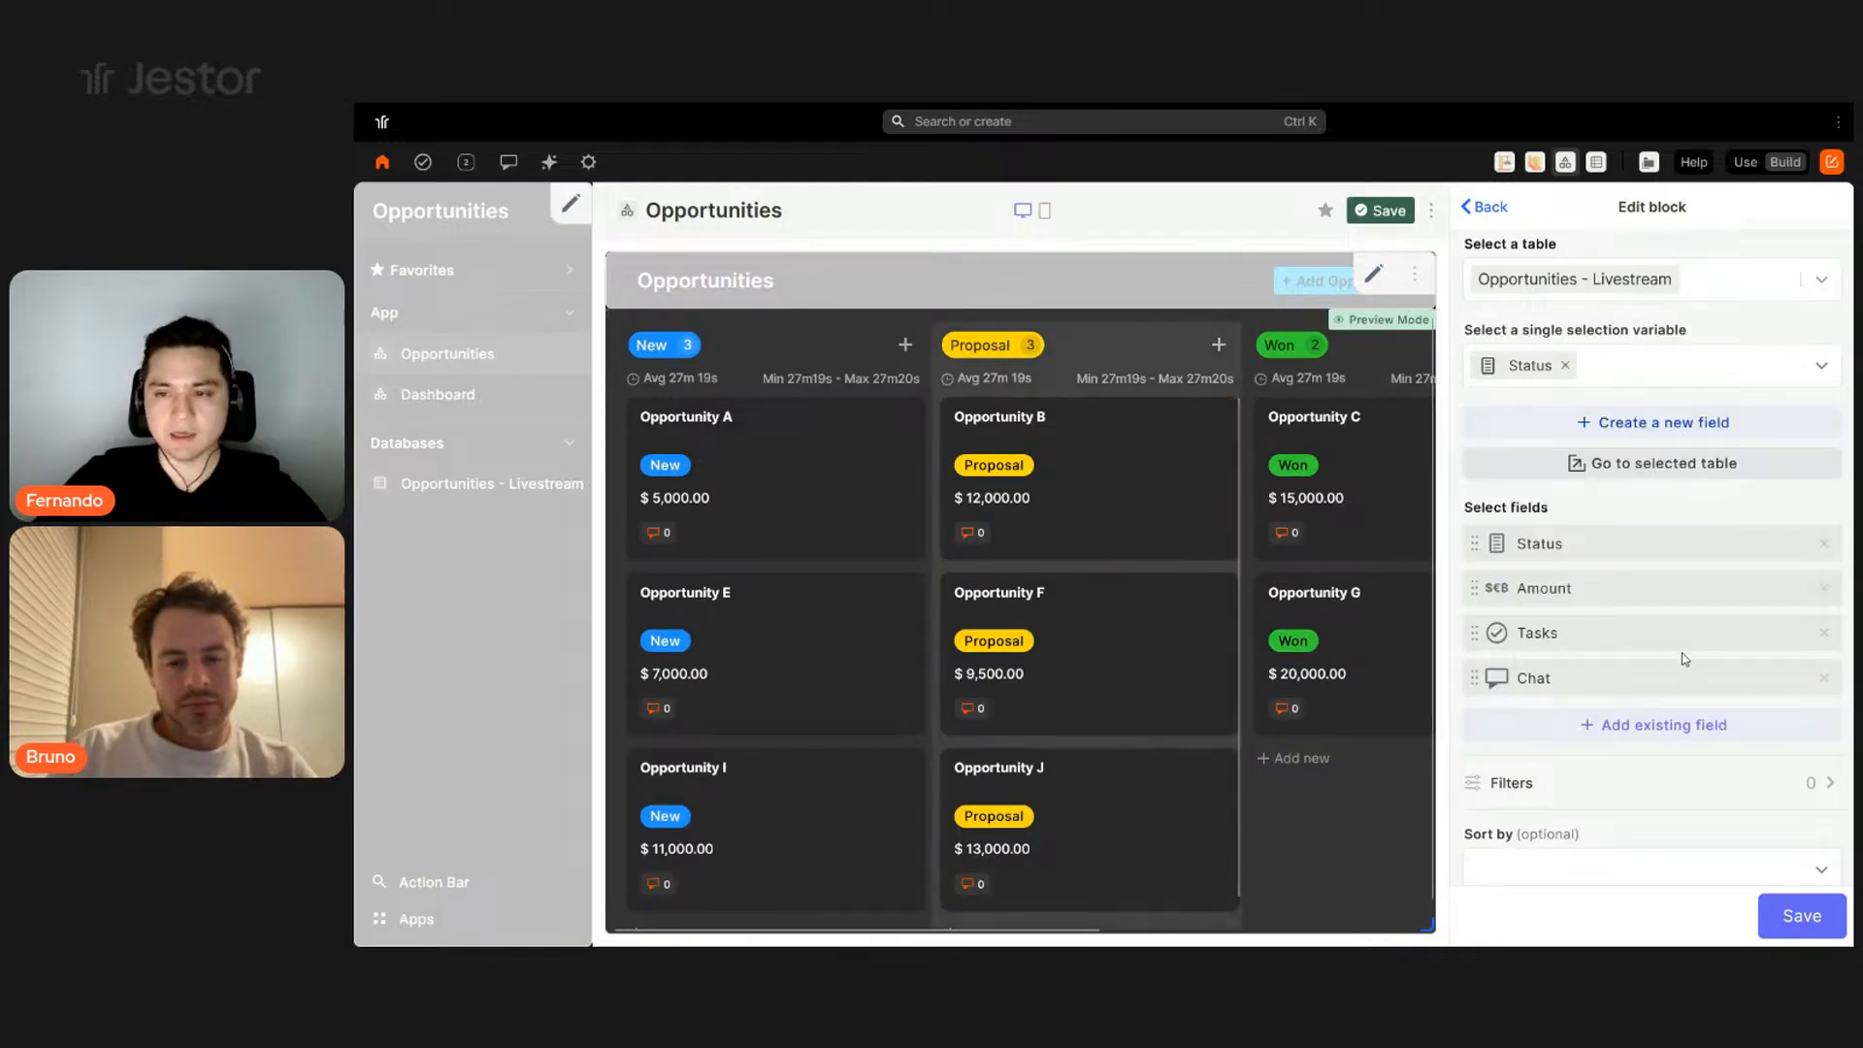
{"action": "left_click", "coordinate": [1824, 545]}
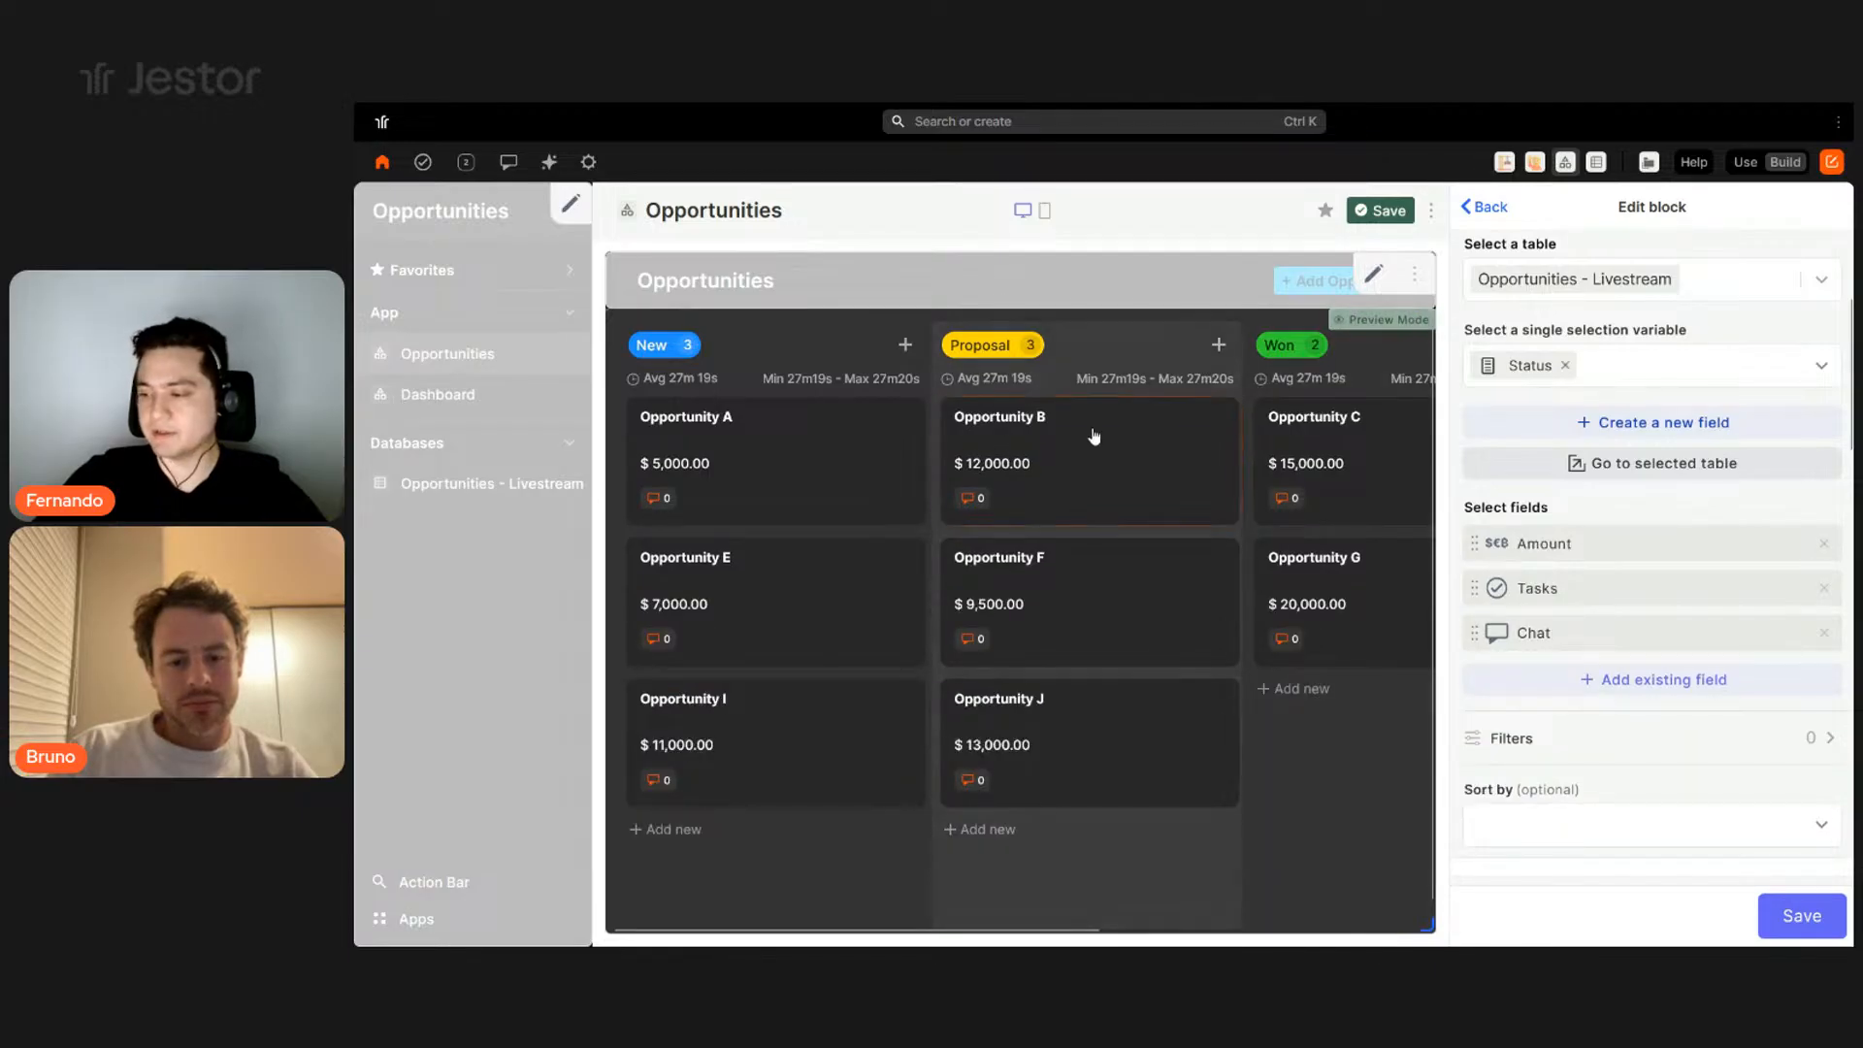
- Add the Owners field and move it above Tasks, right after Amount
{"action": "left_click", "coordinate": [1680, 698]}
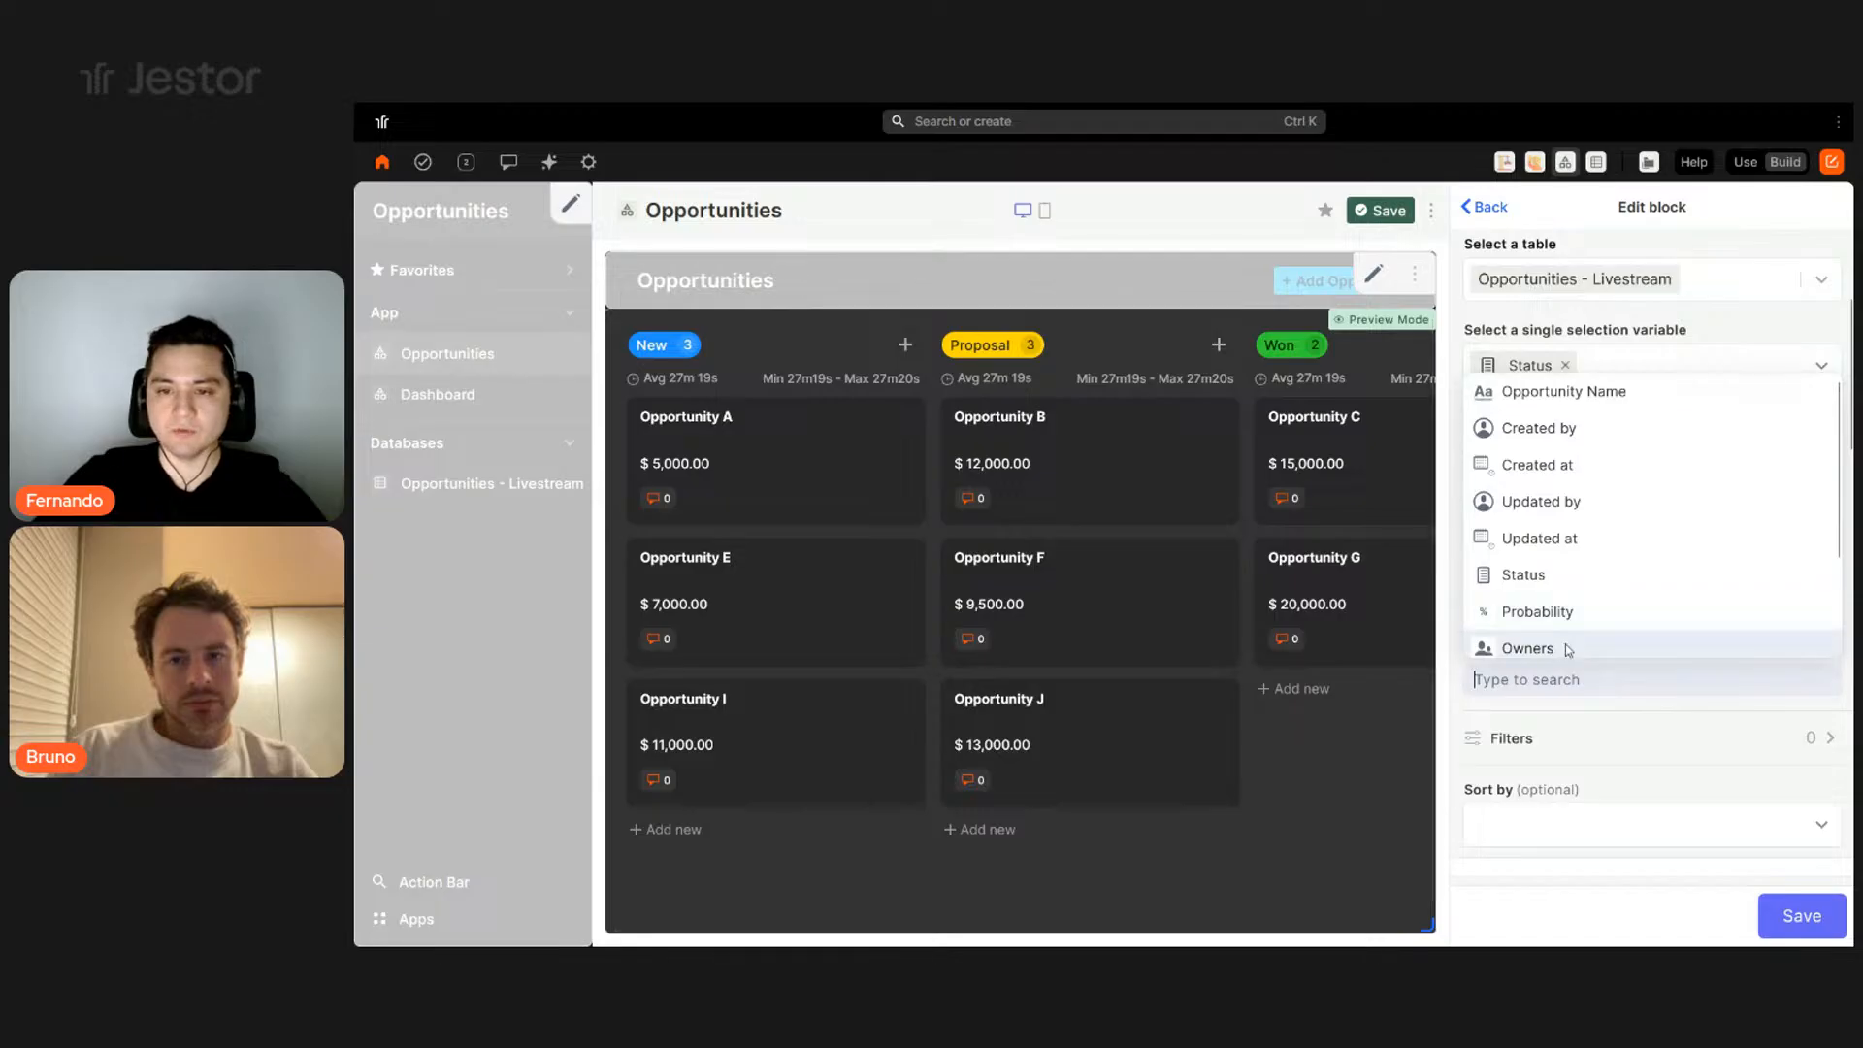
{"action": "left_click", "coordinate": [1601, 402]}
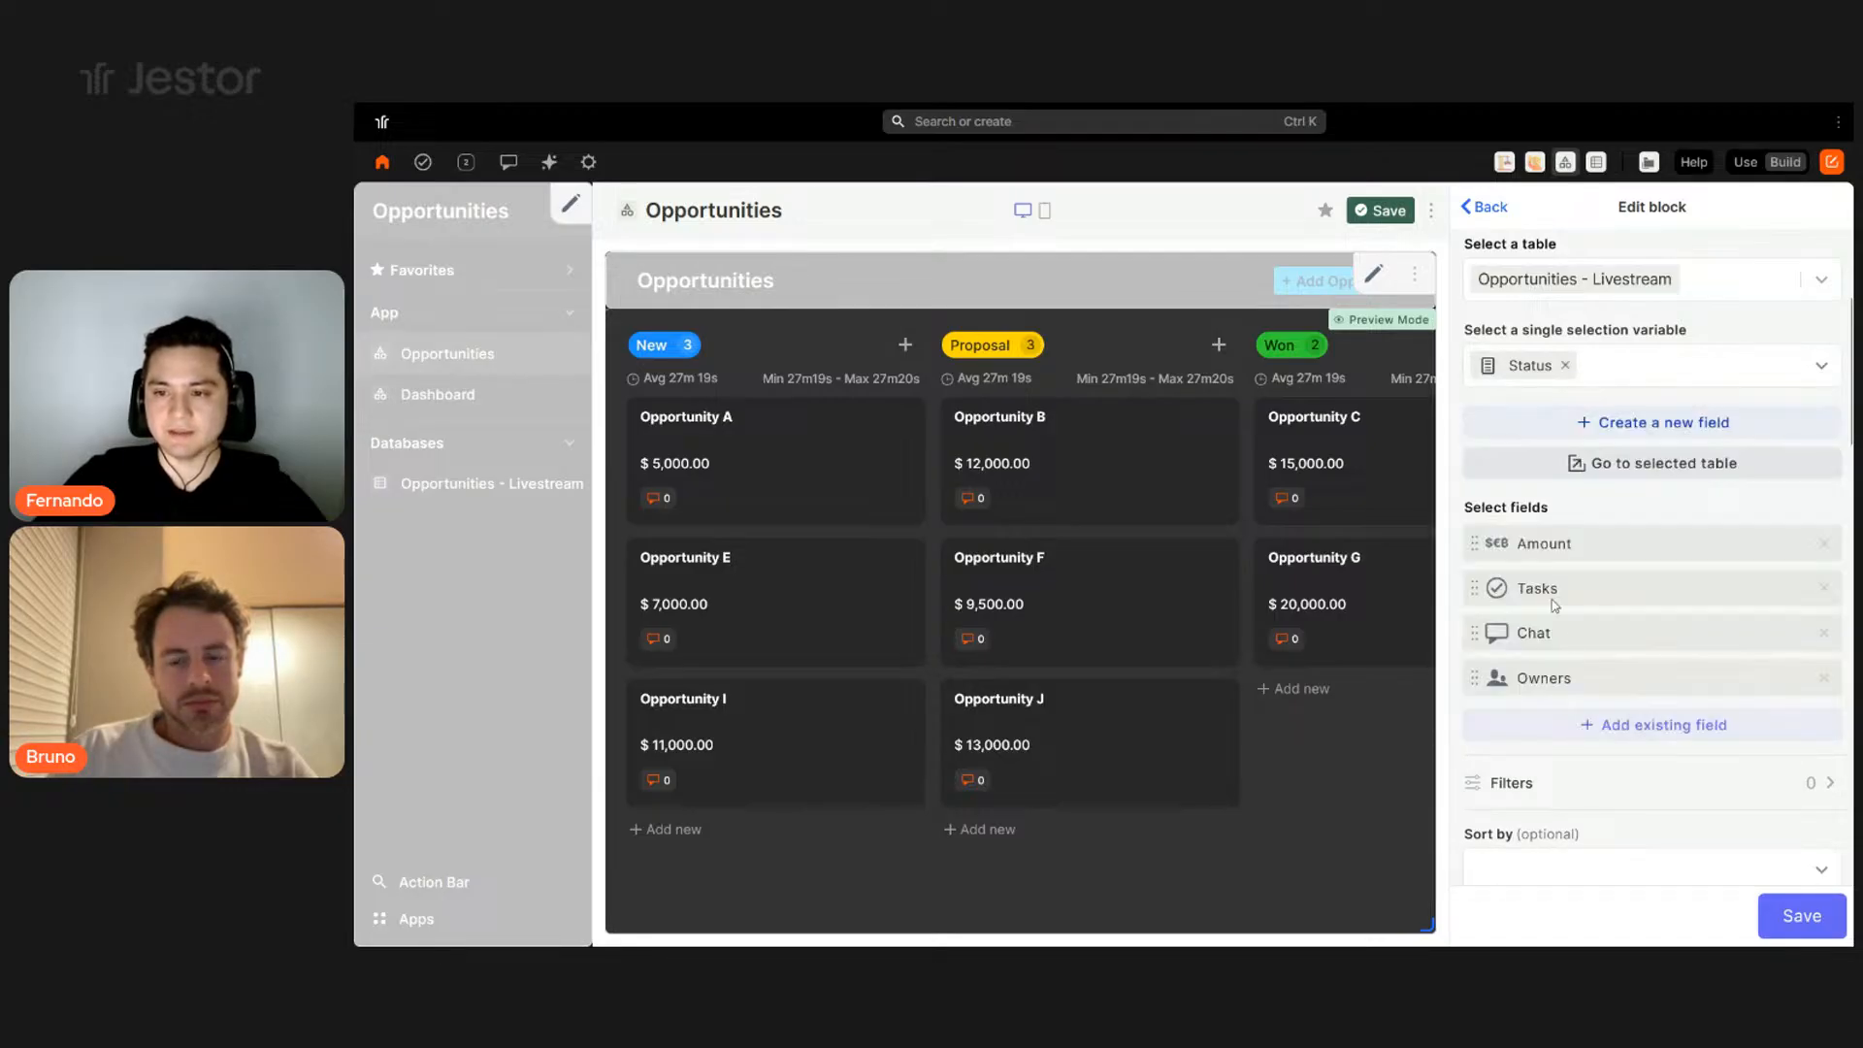
{"action": "scroll", "coordinate": [1589, 619], "scroll_direction": "down", "scroll_amount": 1}
{"action": "scroll", "coordinate": [1588, 618], "scroll_direction": "down", "scroll_amount": 1}
{"action": "left_click_drag", "start_coordinate": [1548, 566], "coordinate": [1581, 458]}
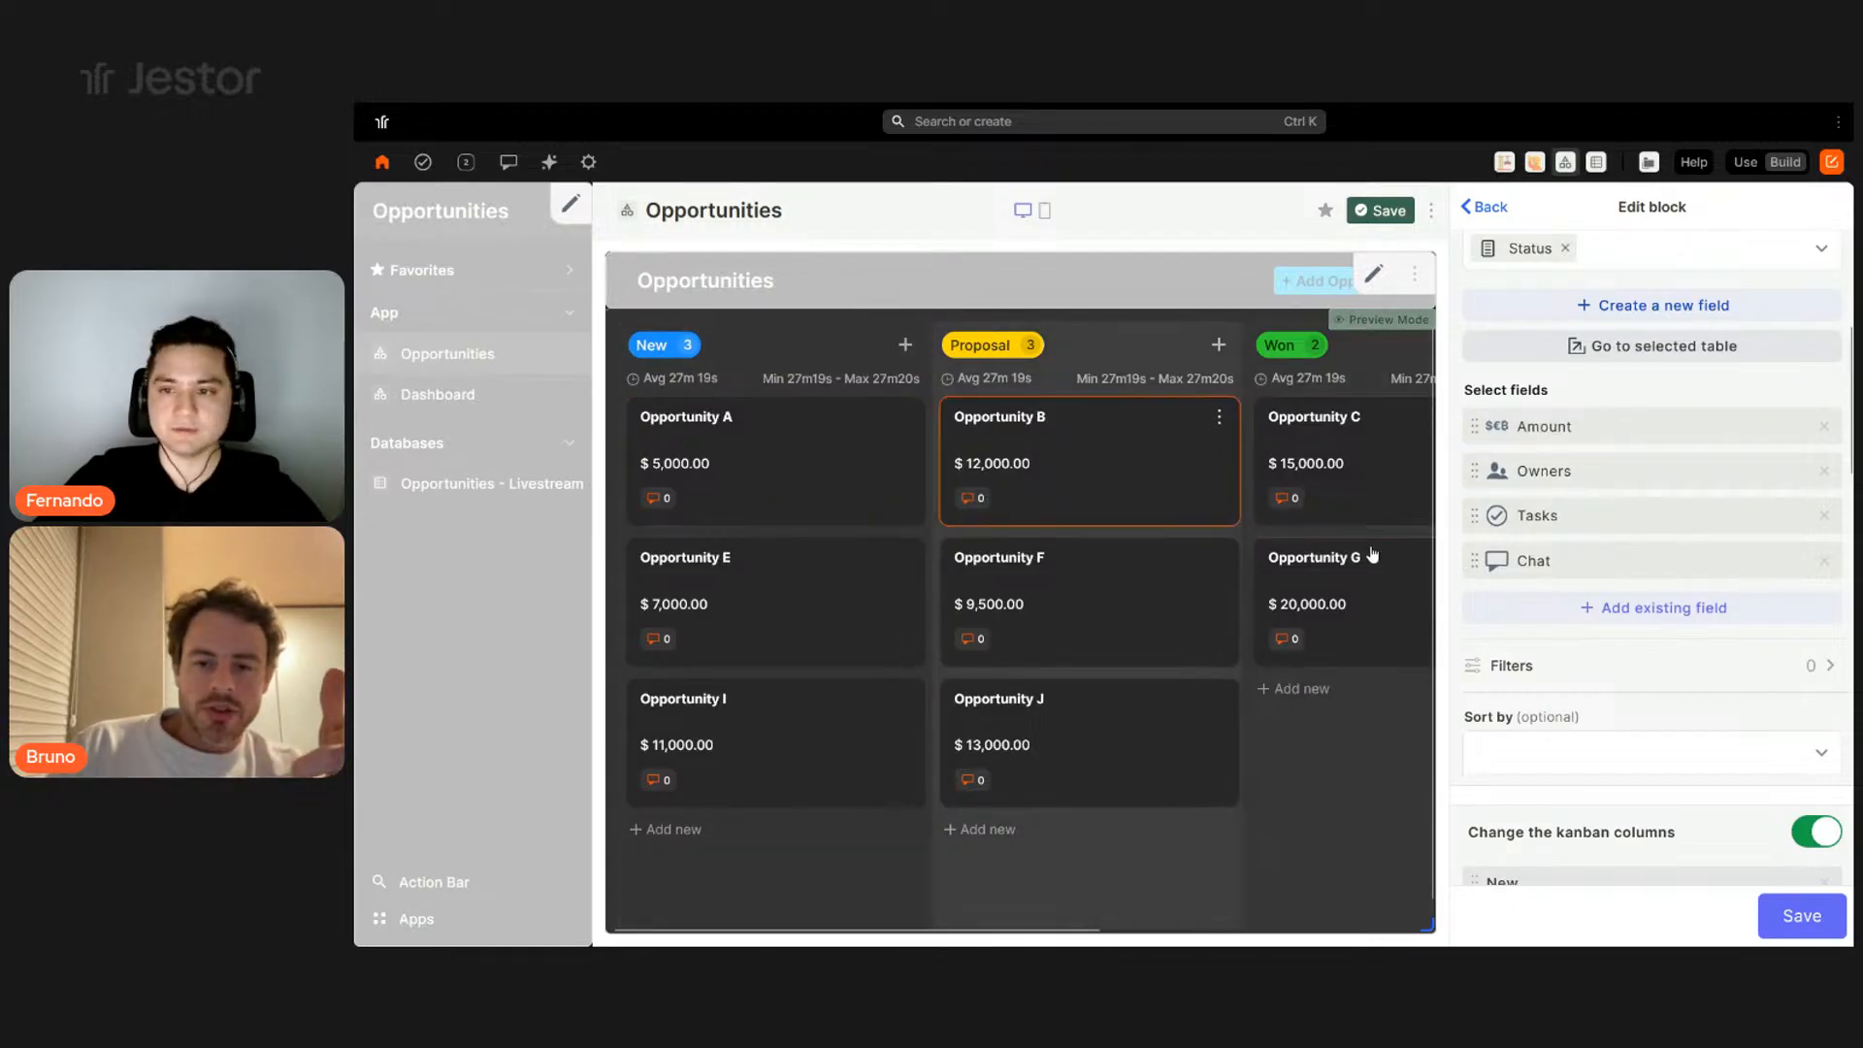
- Turn on Hide card empty fields and leave Show field icon and label off
{"action": "scroll", "coordinate": [1711, 595], "scroll_direction": "down", "scroll_amount": 1}
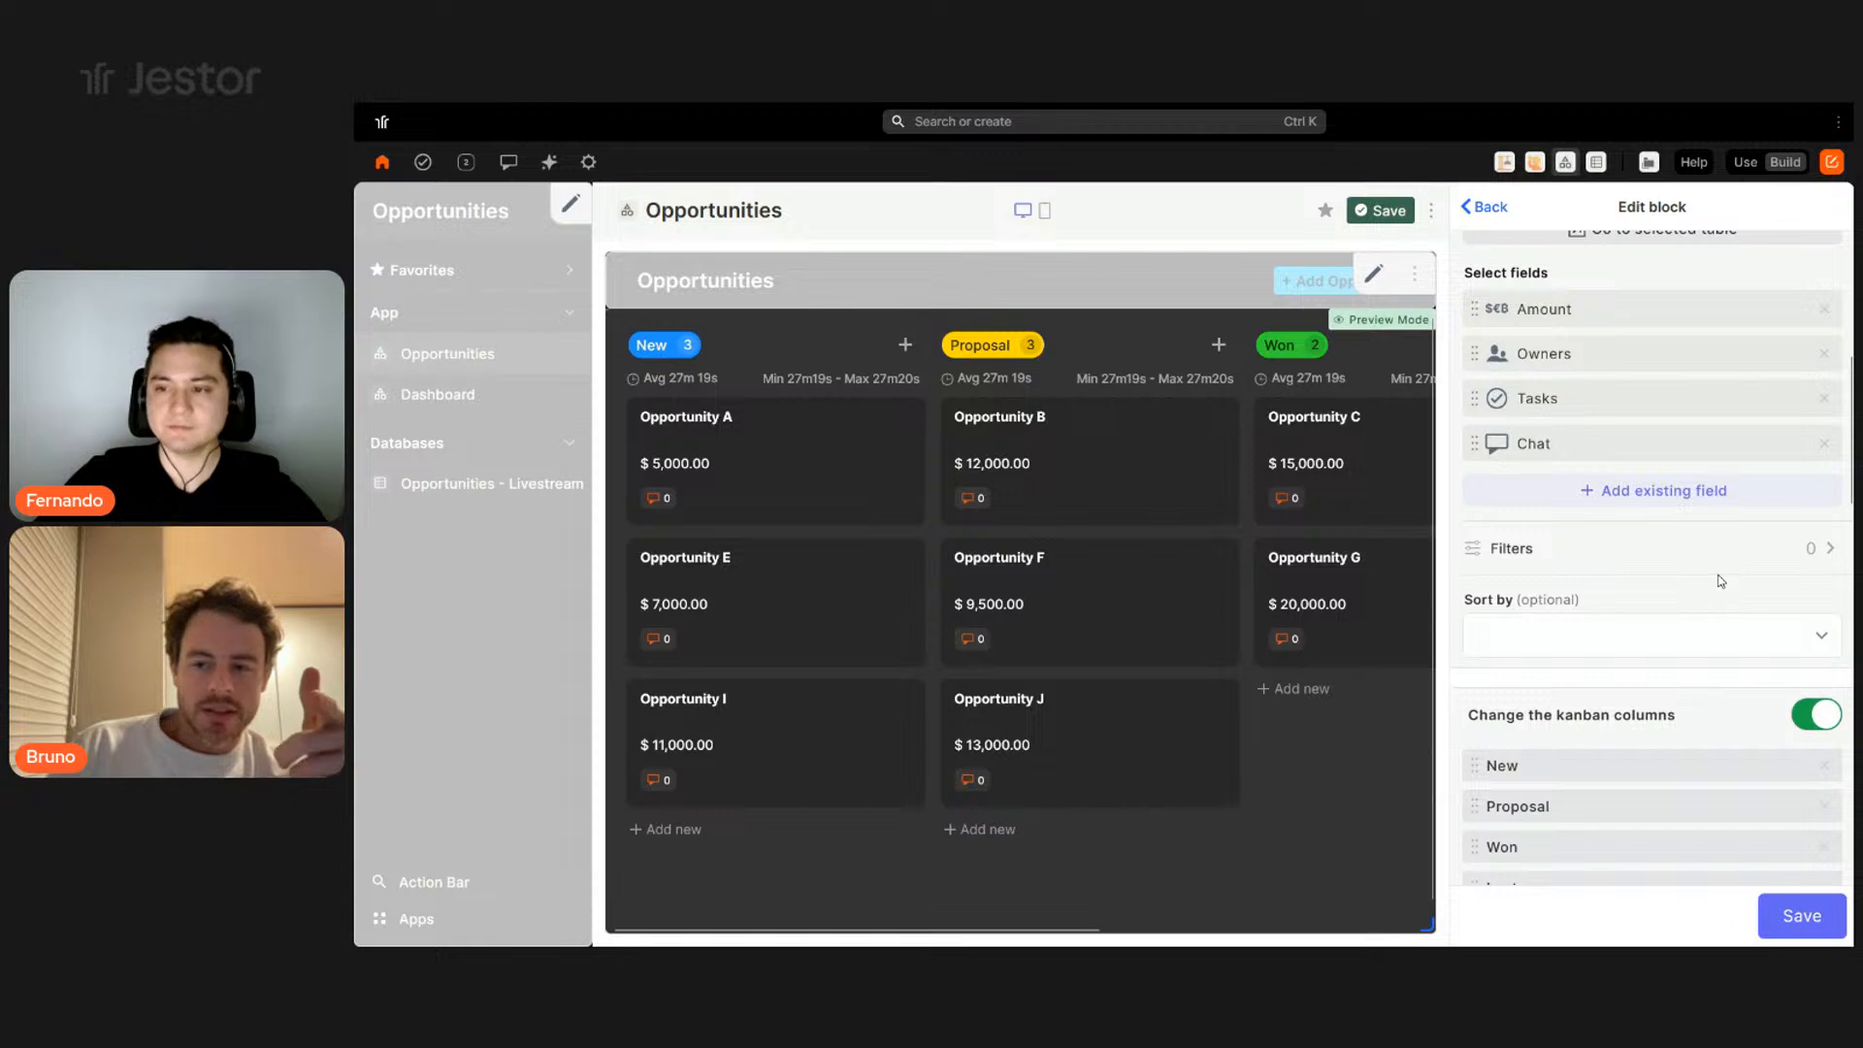
{"action": "scroll", "coordinate": [1719, 580], "scroll_direction": "down", "scroll_amount": 1}
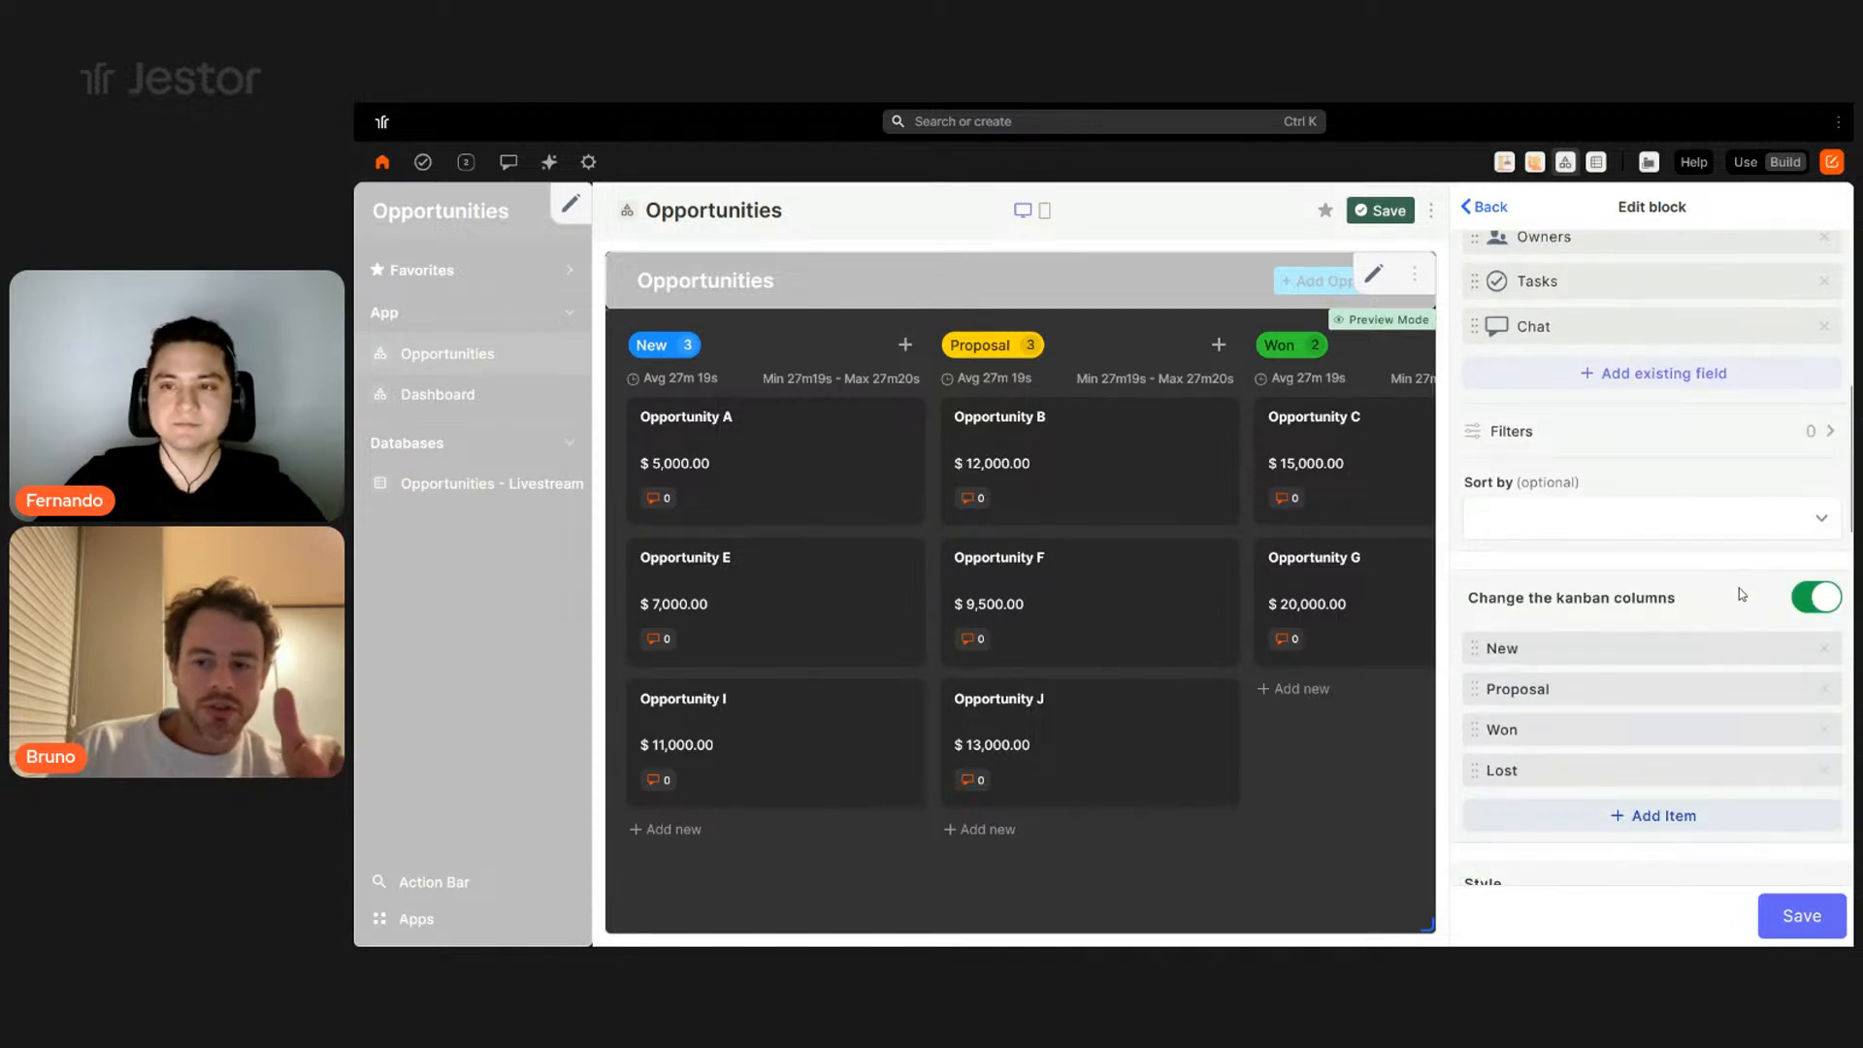
{"action": "scroll", "coordinate": [1741, 593], "scroll_direction": "down", "scroll_amount": 6}
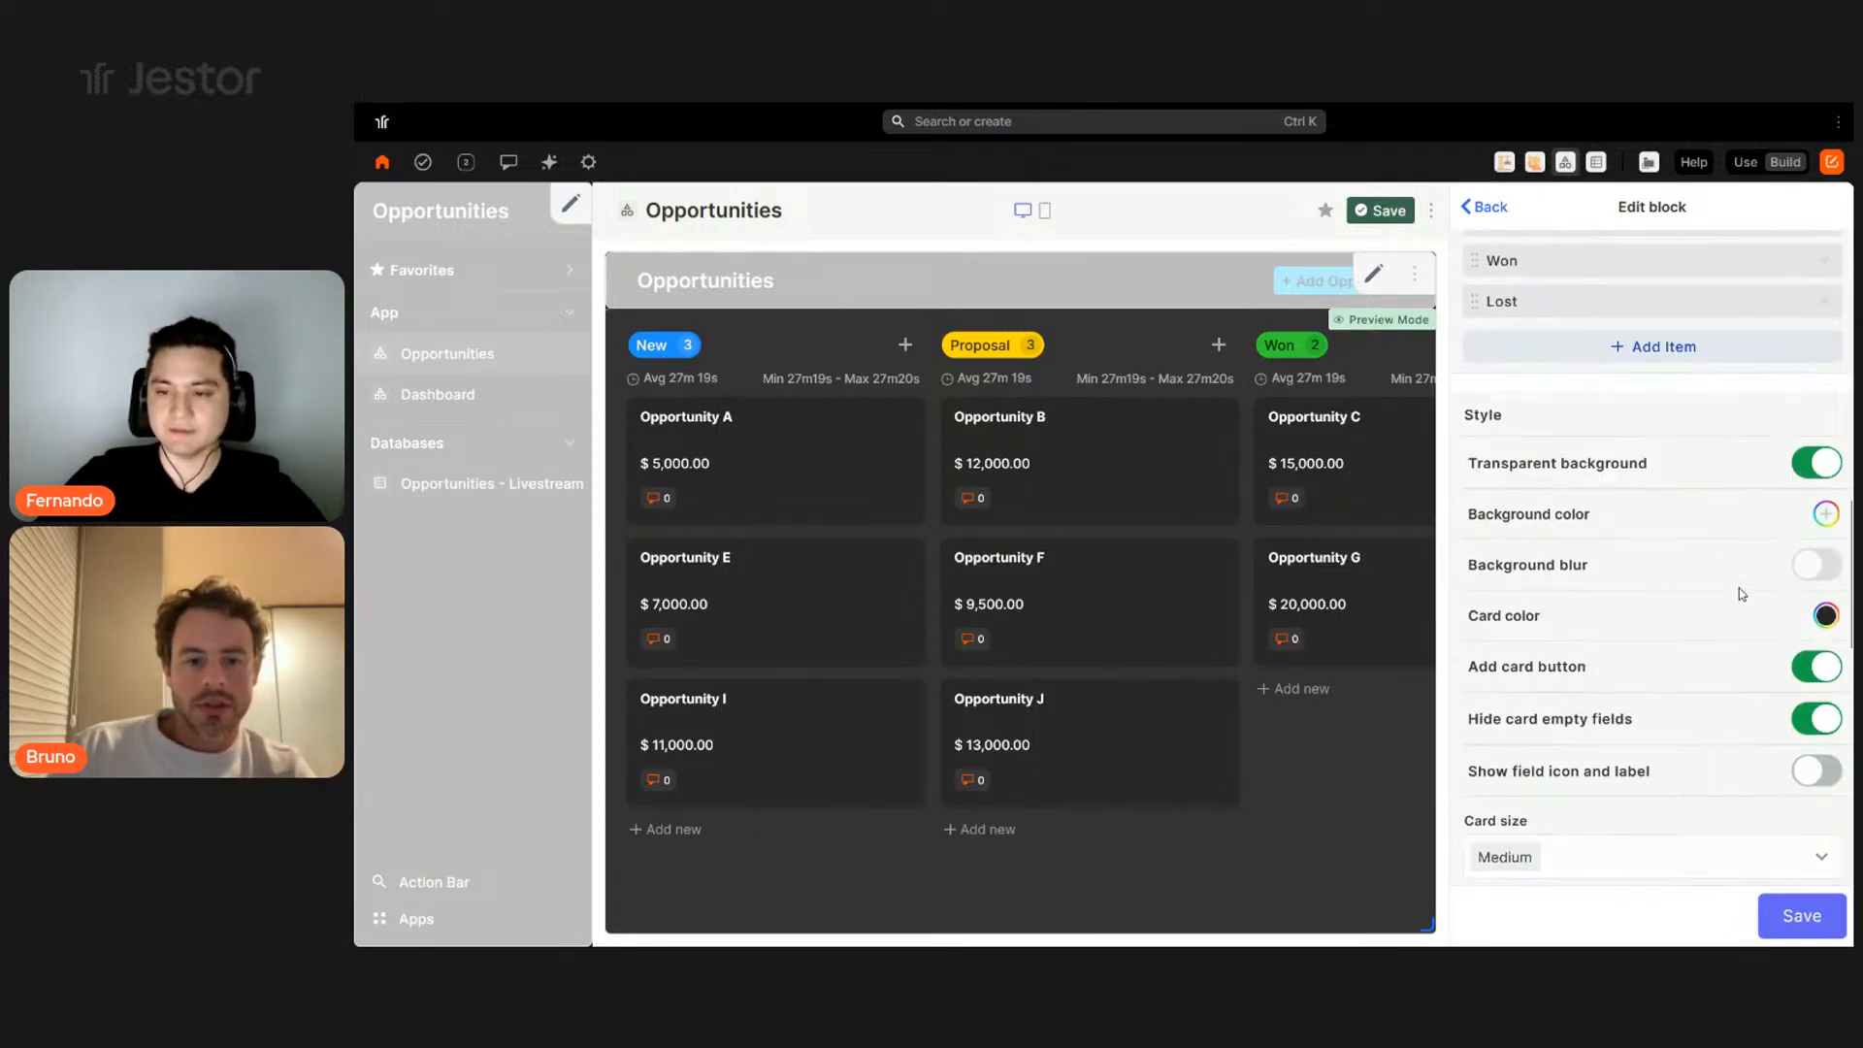
{"action": "scroll", "coordinate": [1741, 593], "scroll_direction": "up", "scroll_amount": 2}
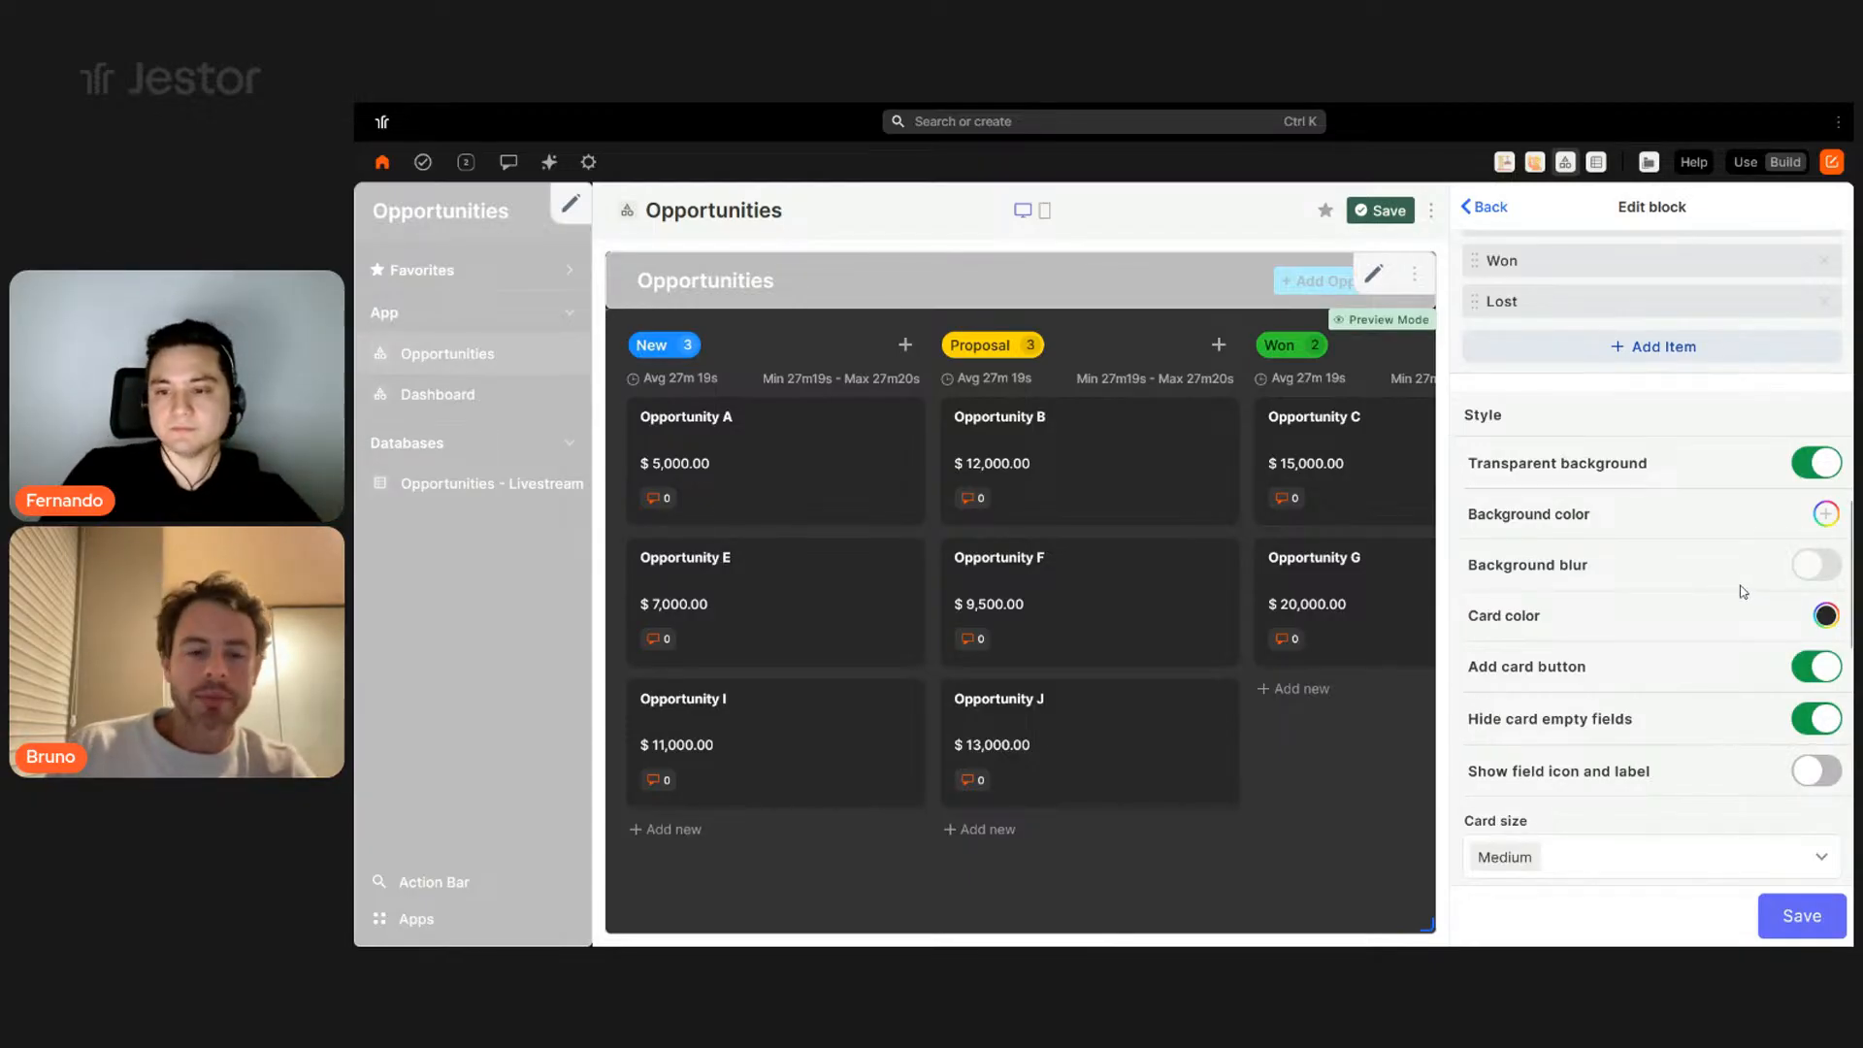
{"action": "left_click", "coordinate": [1805, 770]}
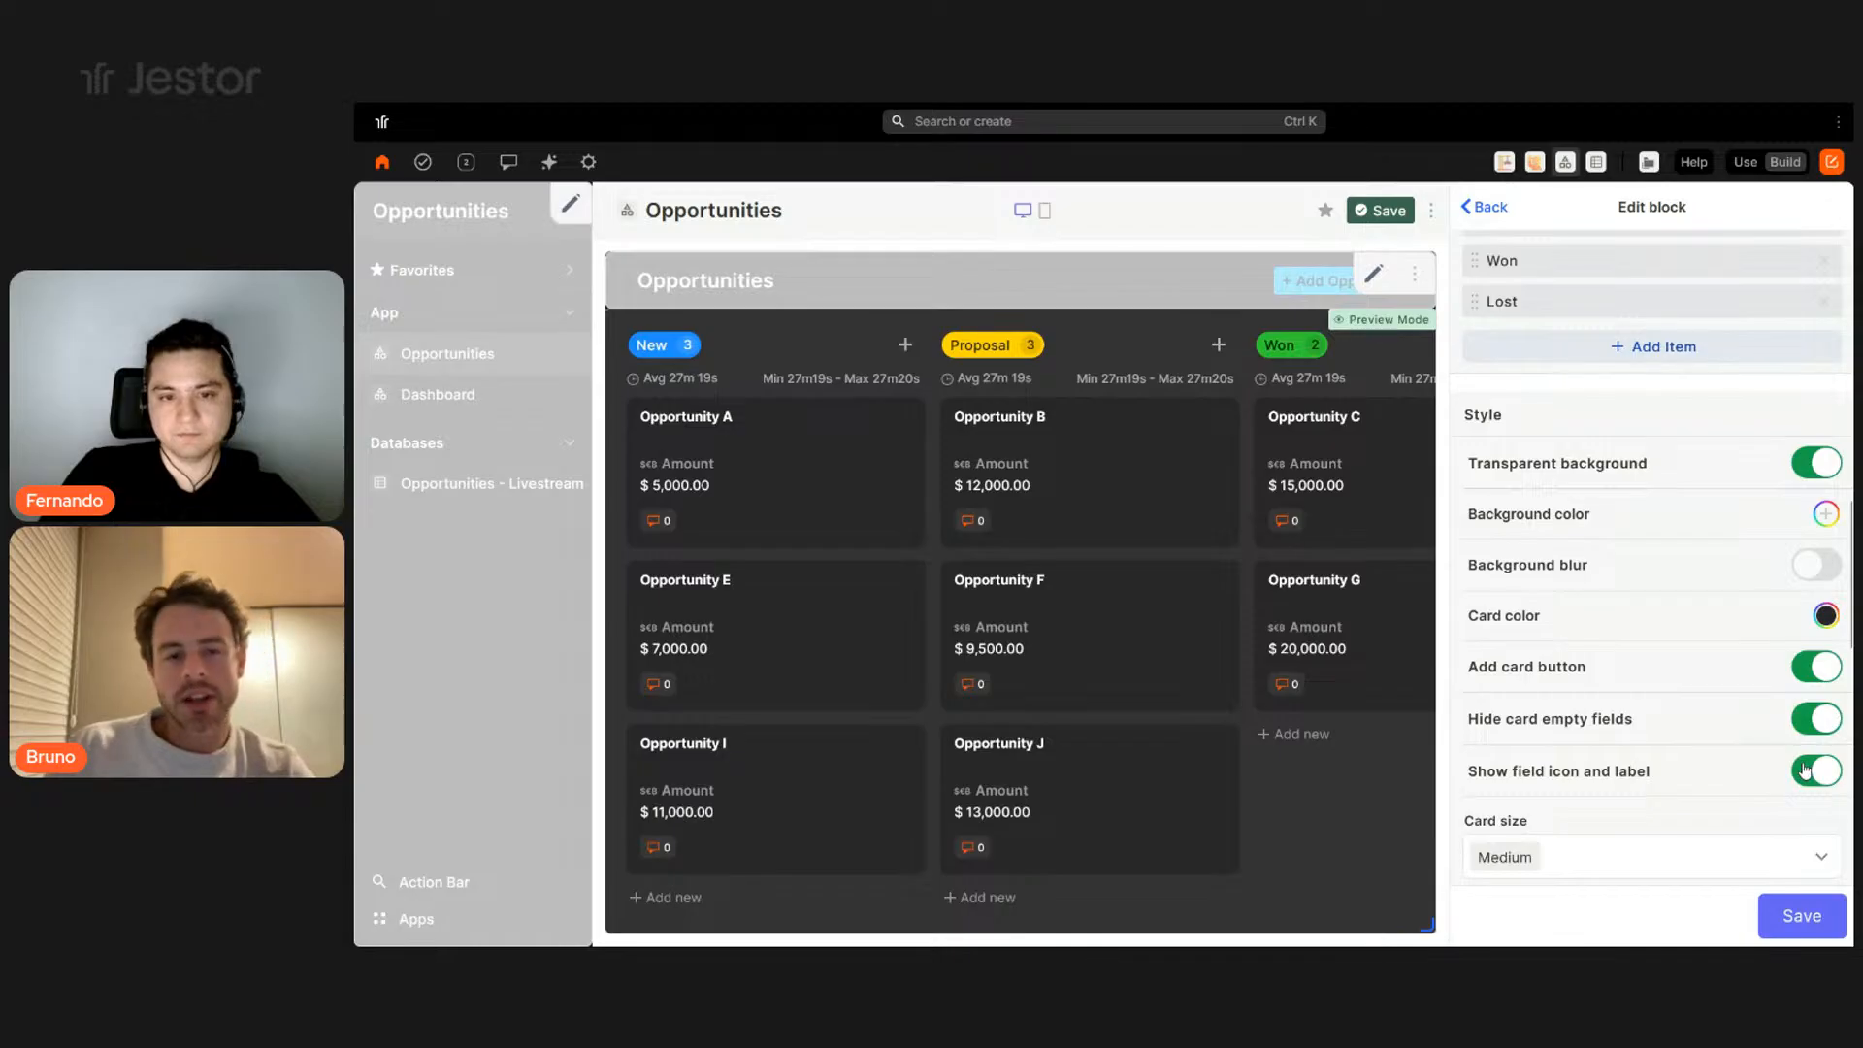
{"action": "left_click", "coordinate": [1805, 770]}
{"action": "left_click", "coordinate": [1816, 724]}
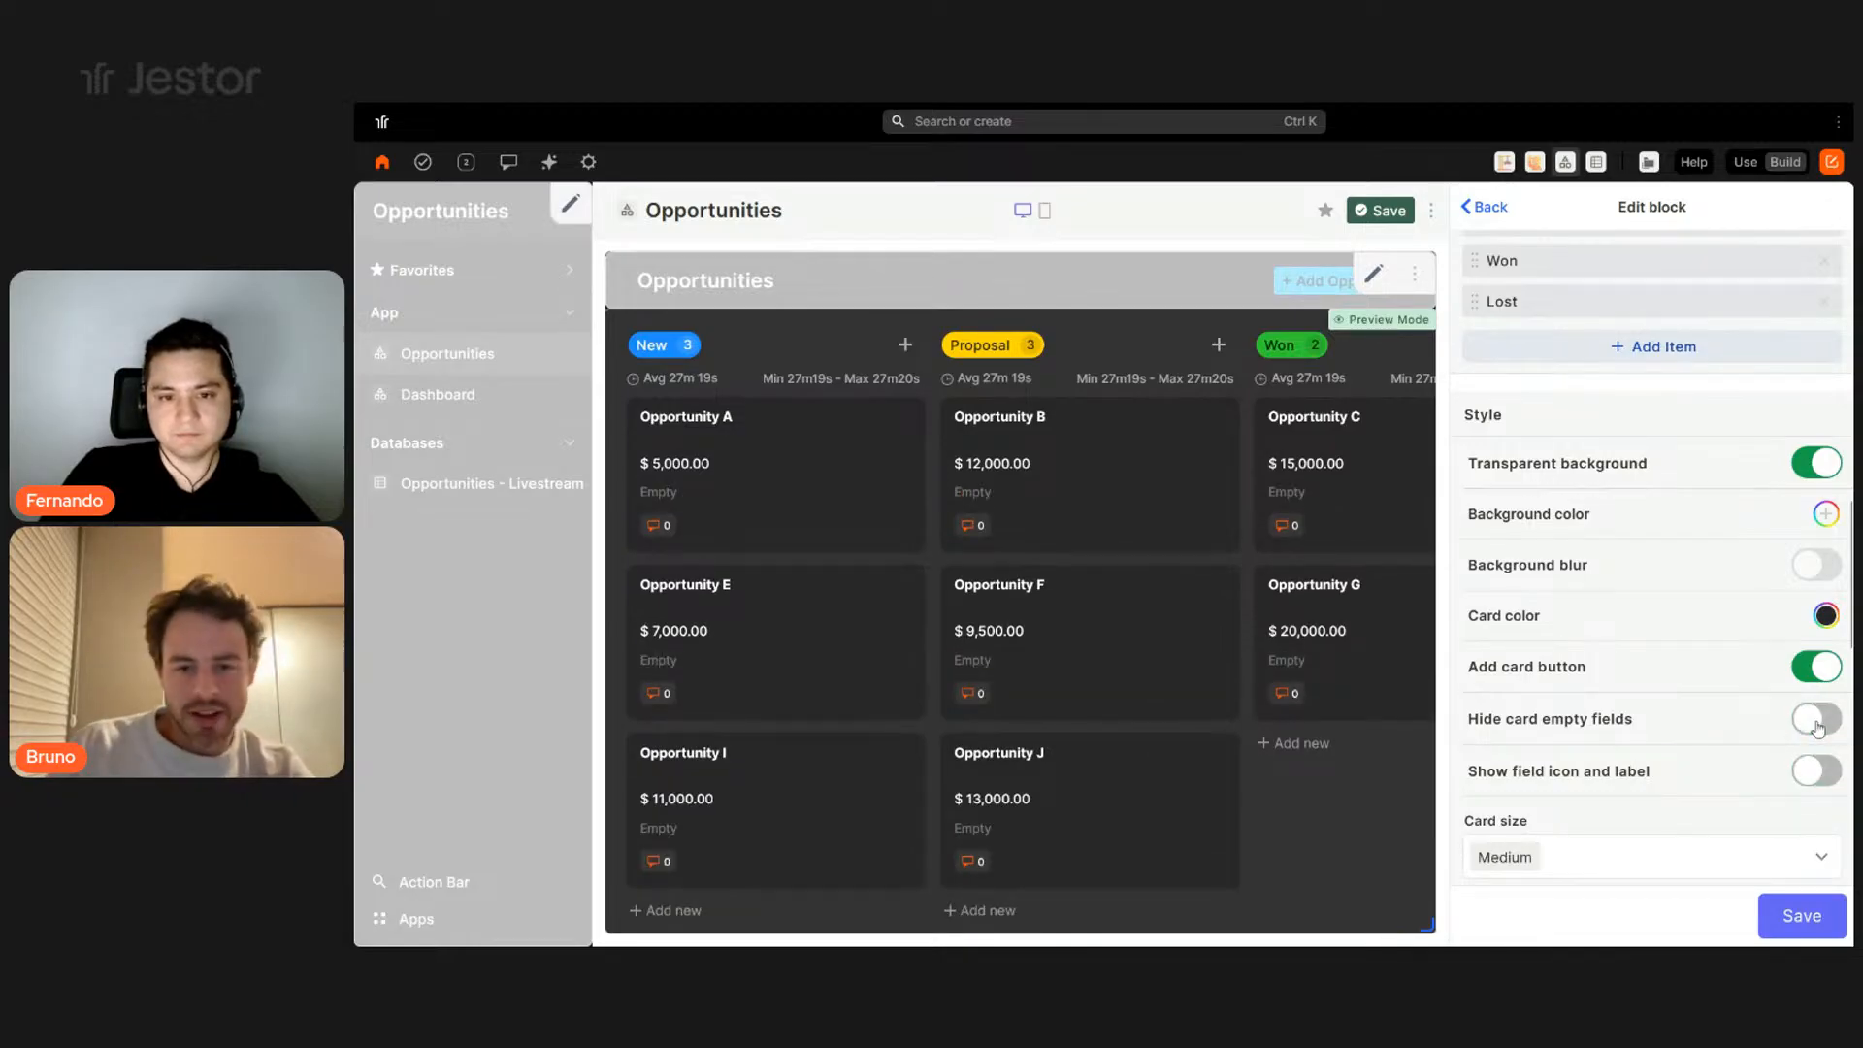
{"action": "left_click", "coordinate": [1817, 721]}
{"action": "left_click", "coordinate": [1818, 723]}
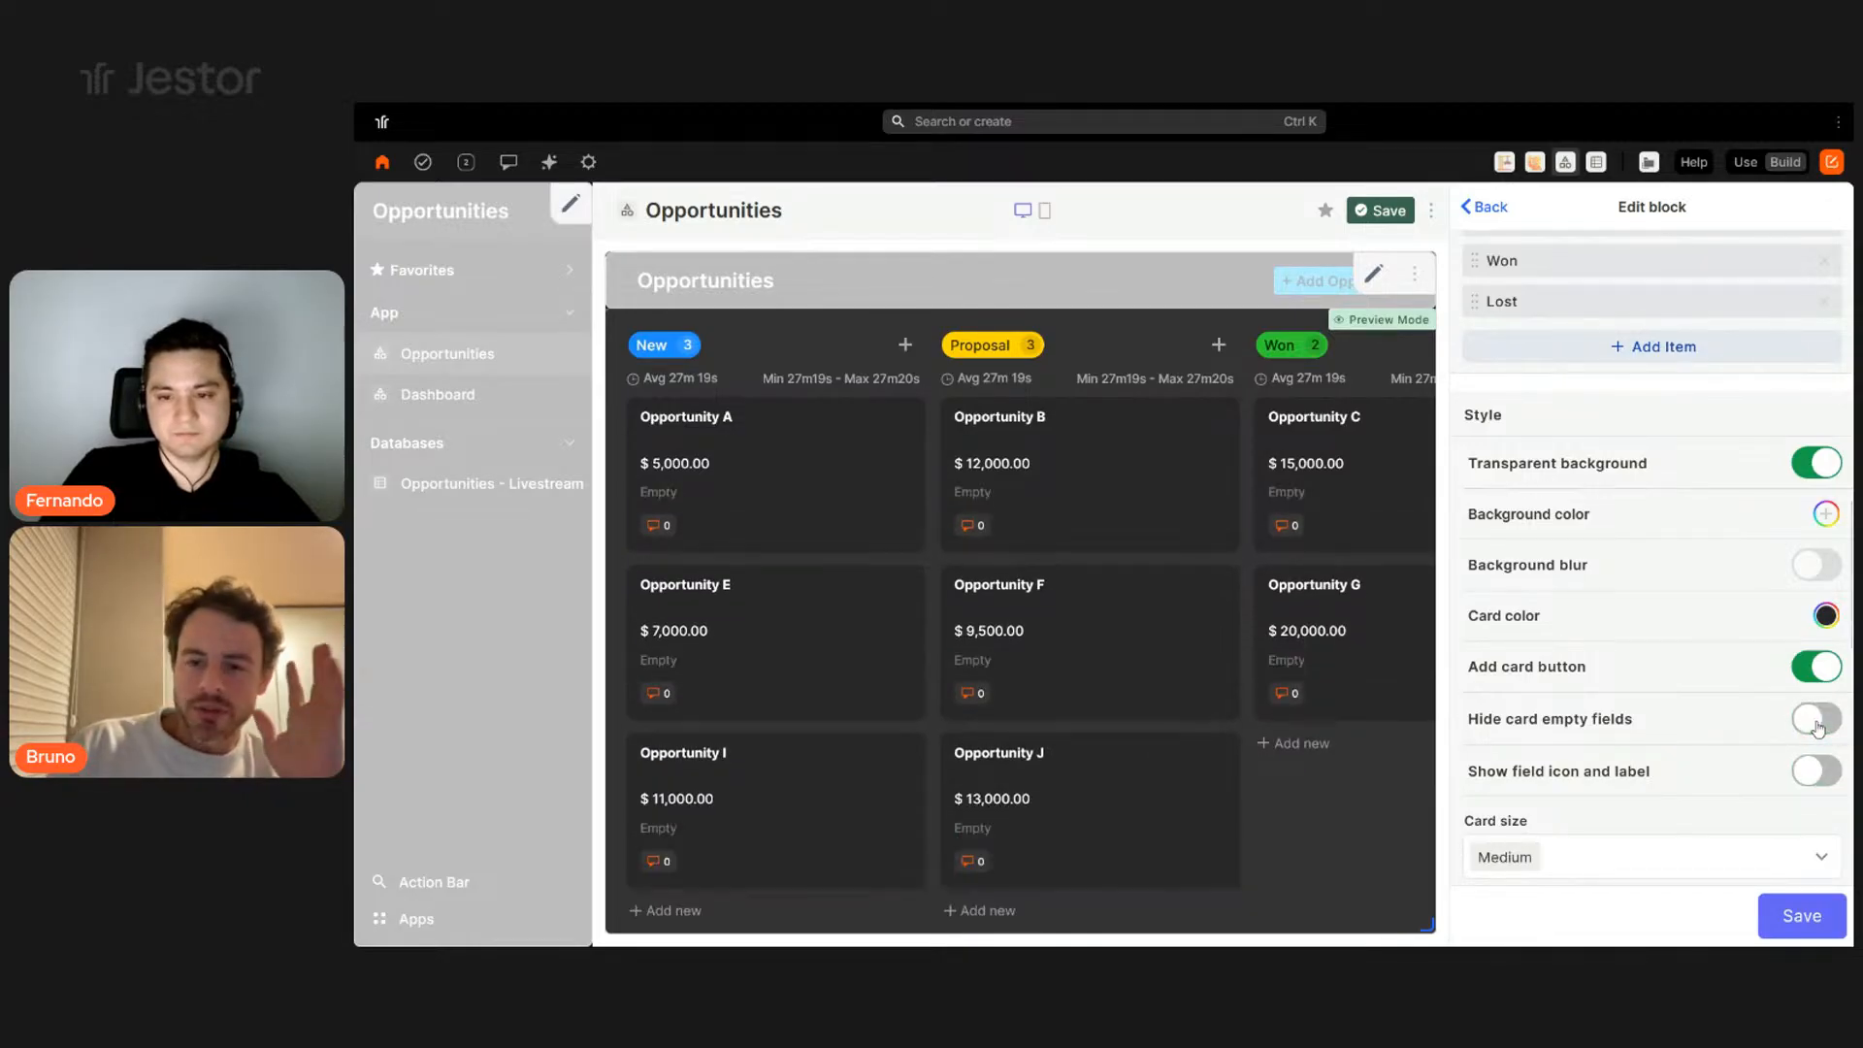
{"action": "left_click", "coordinate": [1817, 723]}
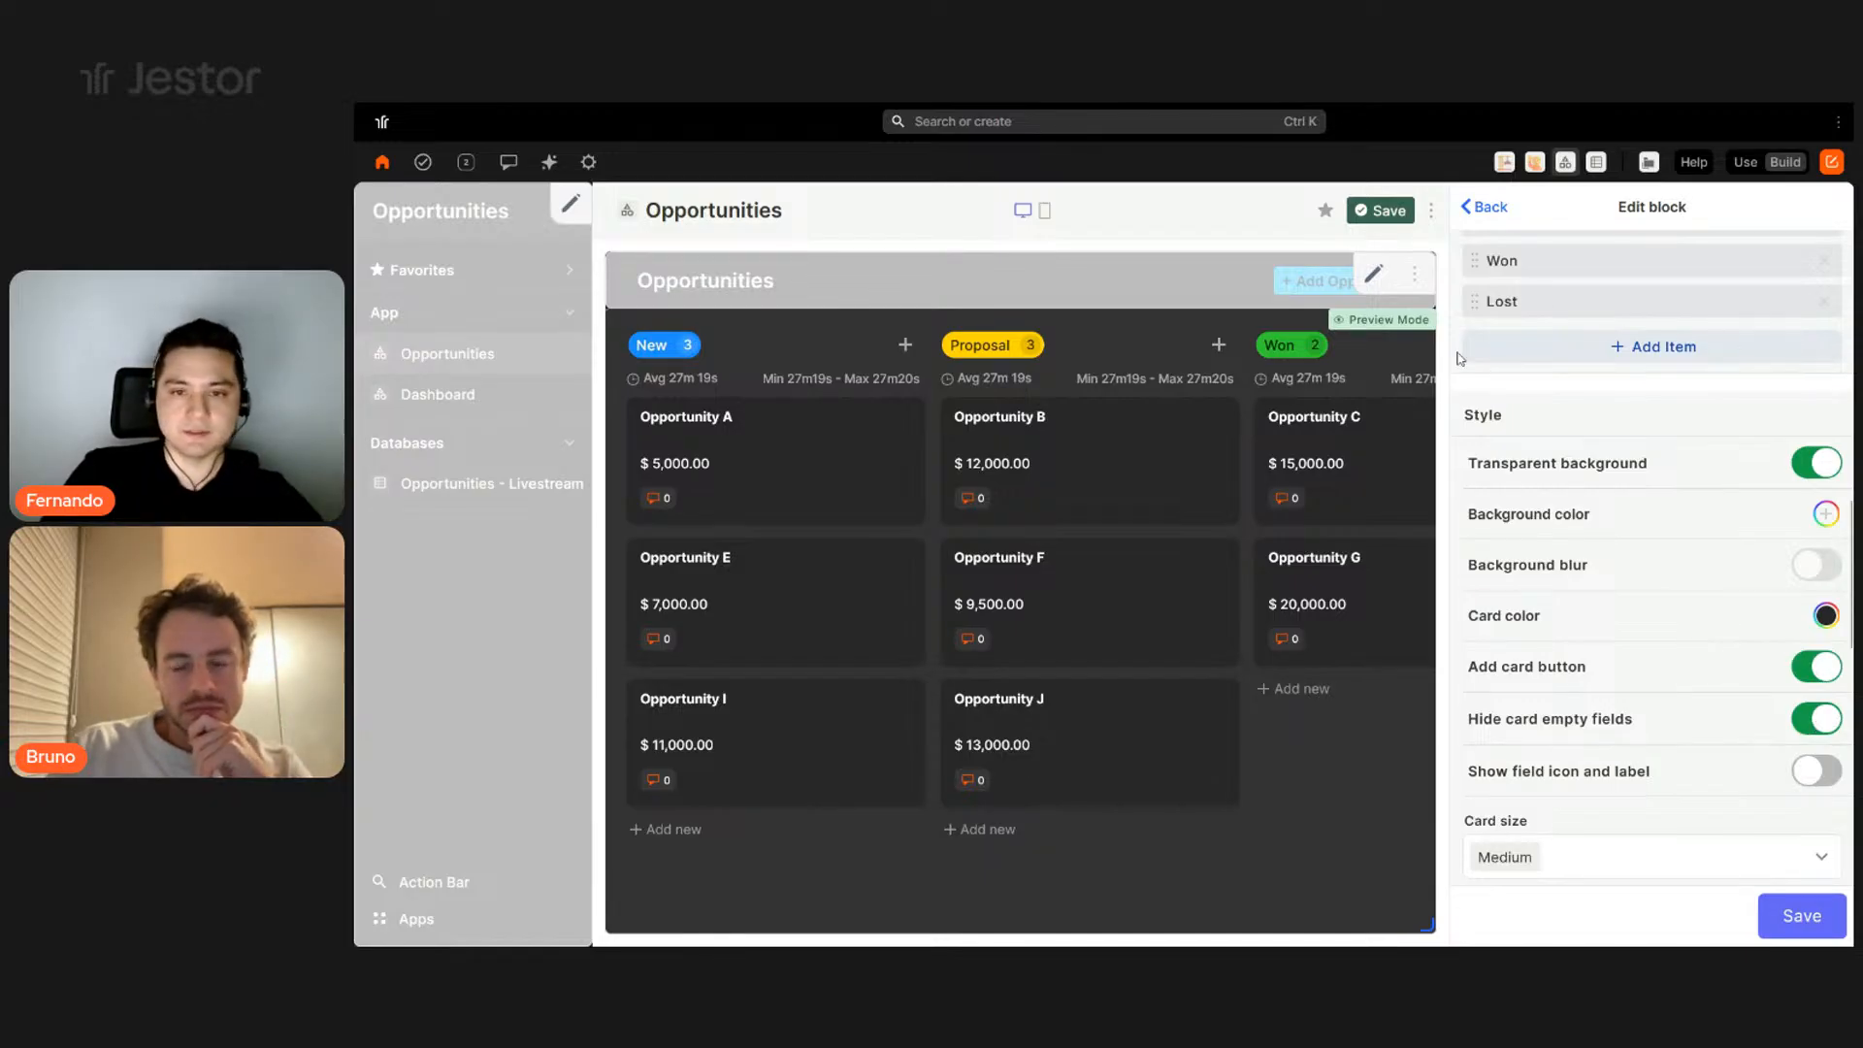
{"action": "left_click", "coordinate": [1810, 721]}
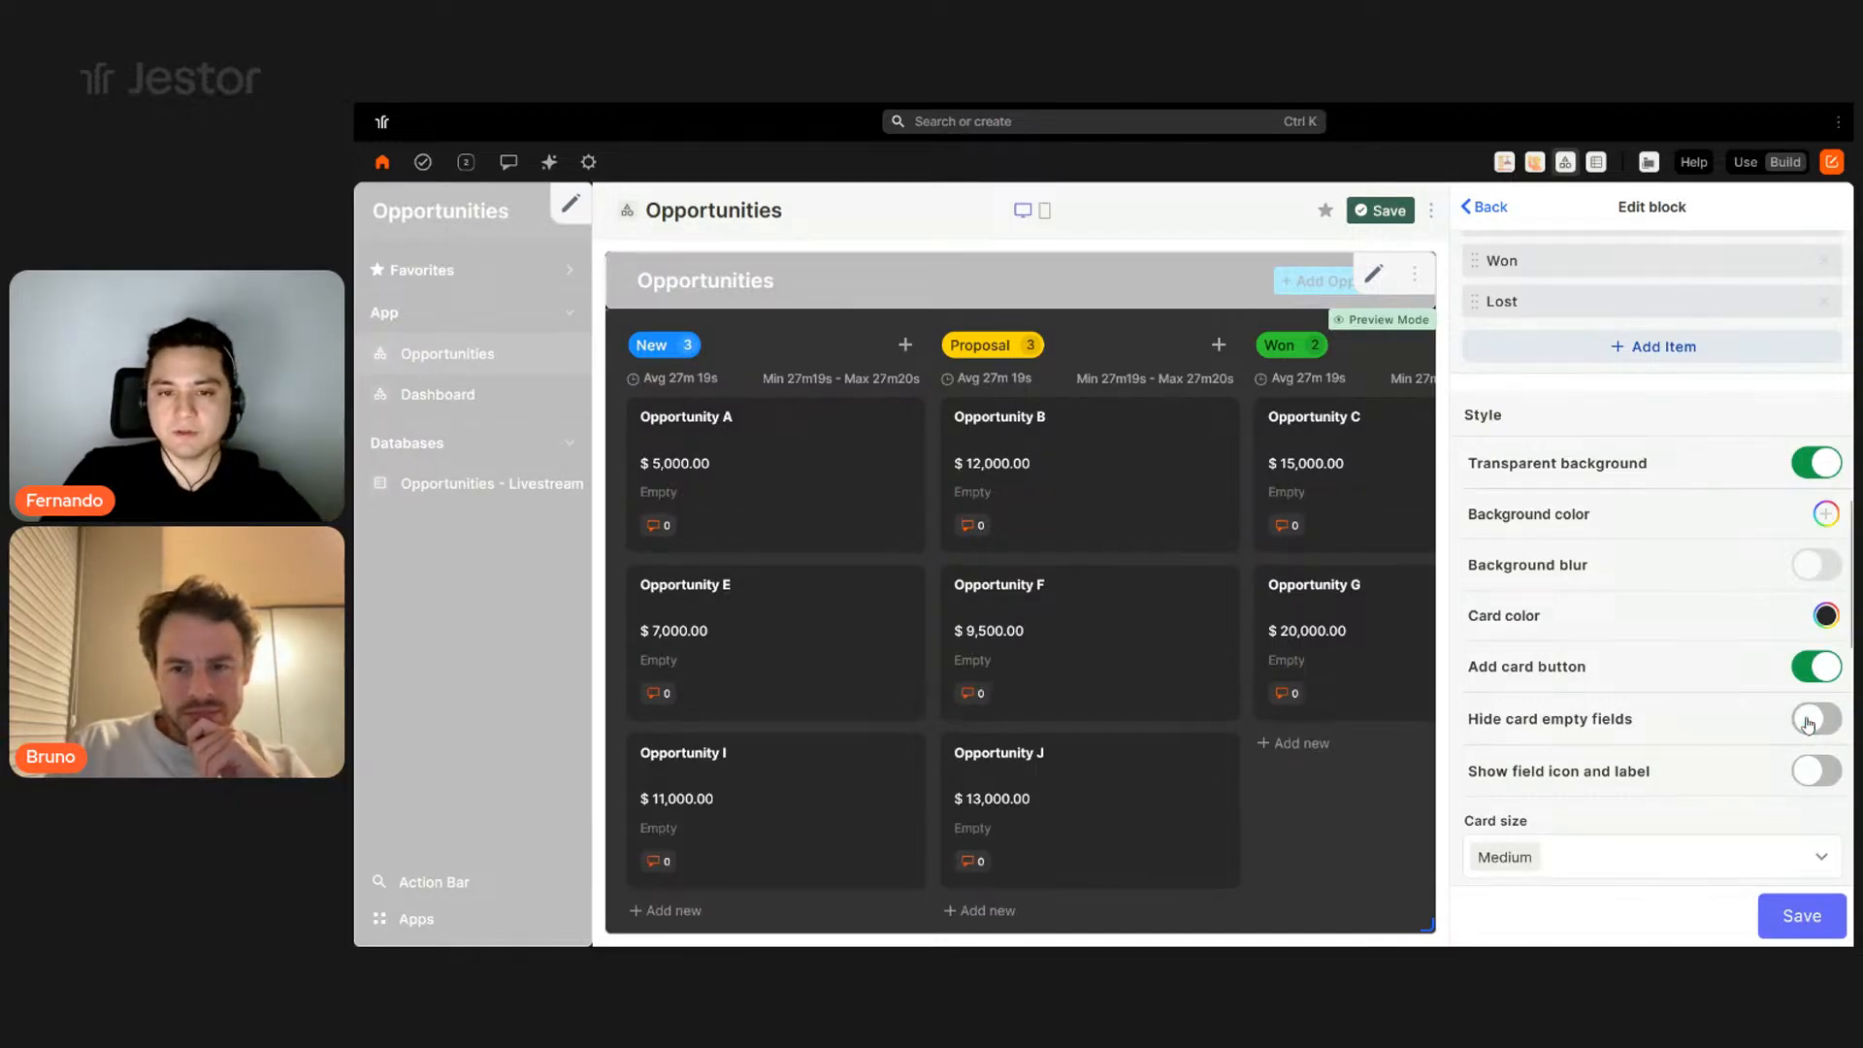
{"action": "left_click", "coordinate": [1816, 776]}
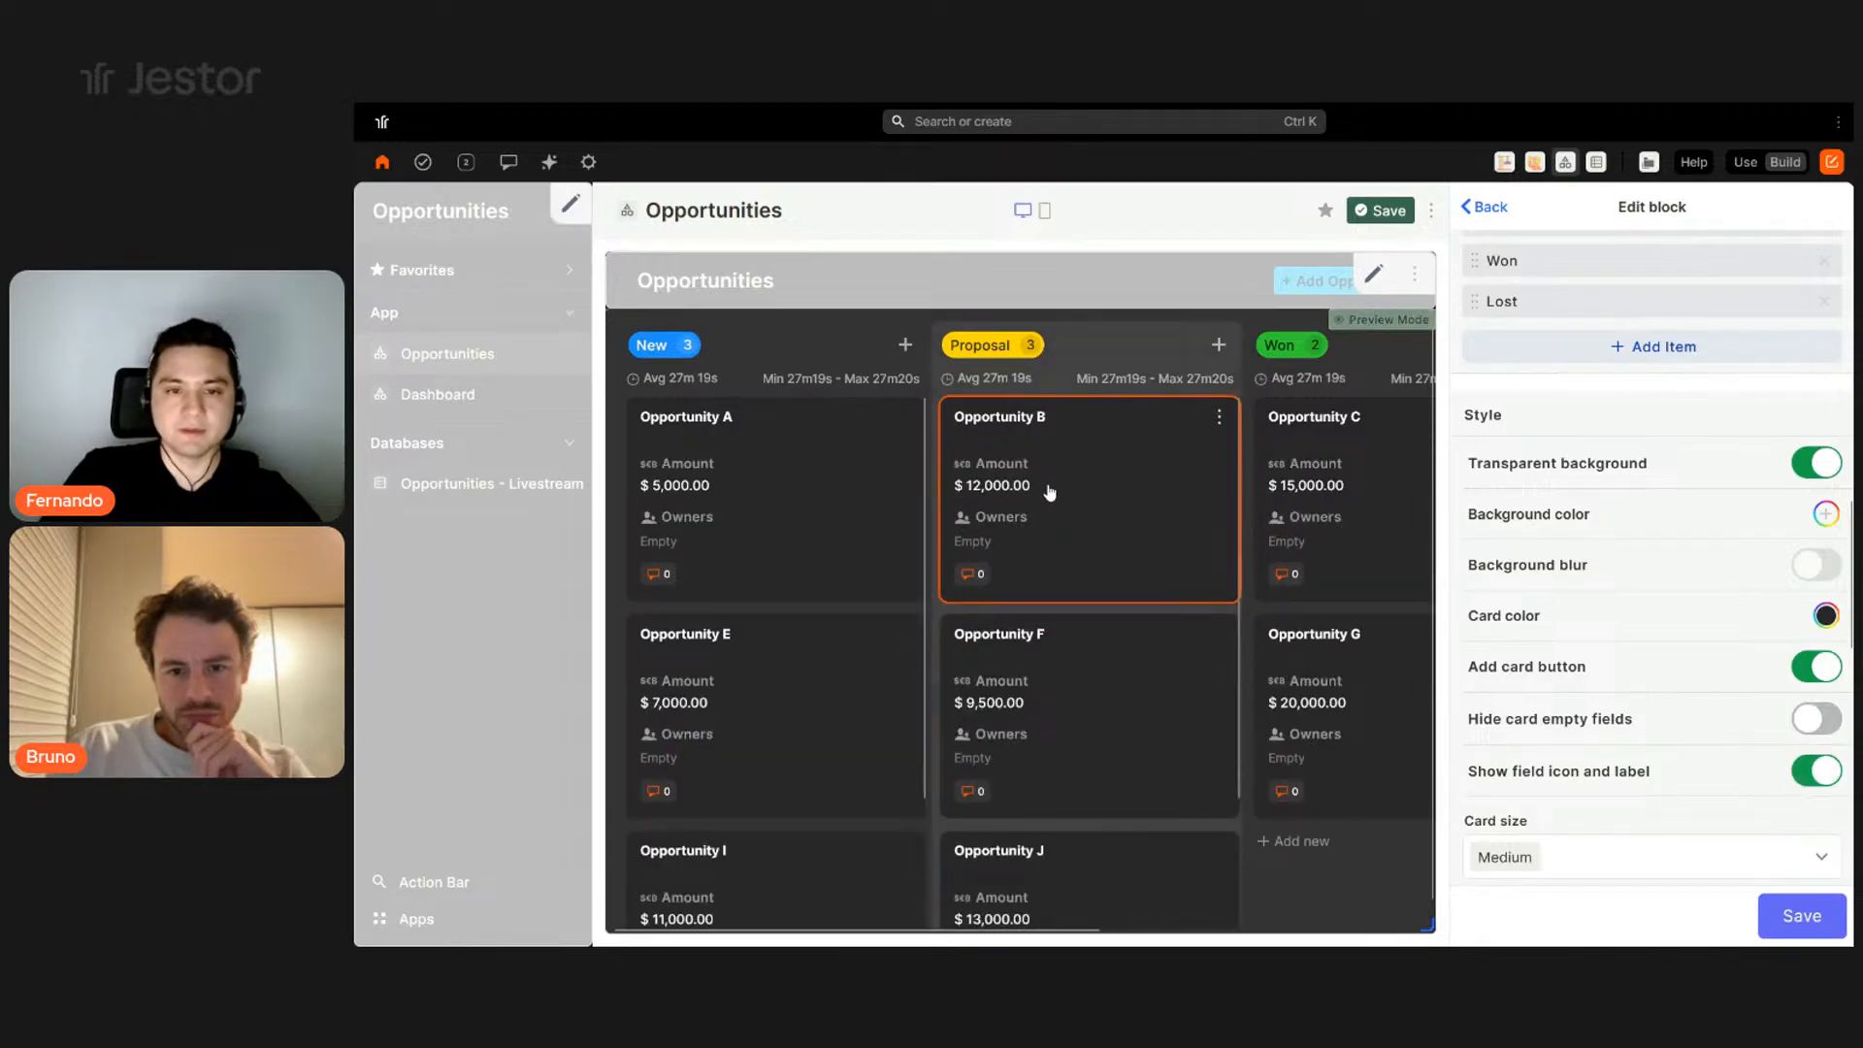
{"action": "left_click", "coordinate": [1818, 773]}
{"action": "left_click", "coordinate": [1815, 720]}
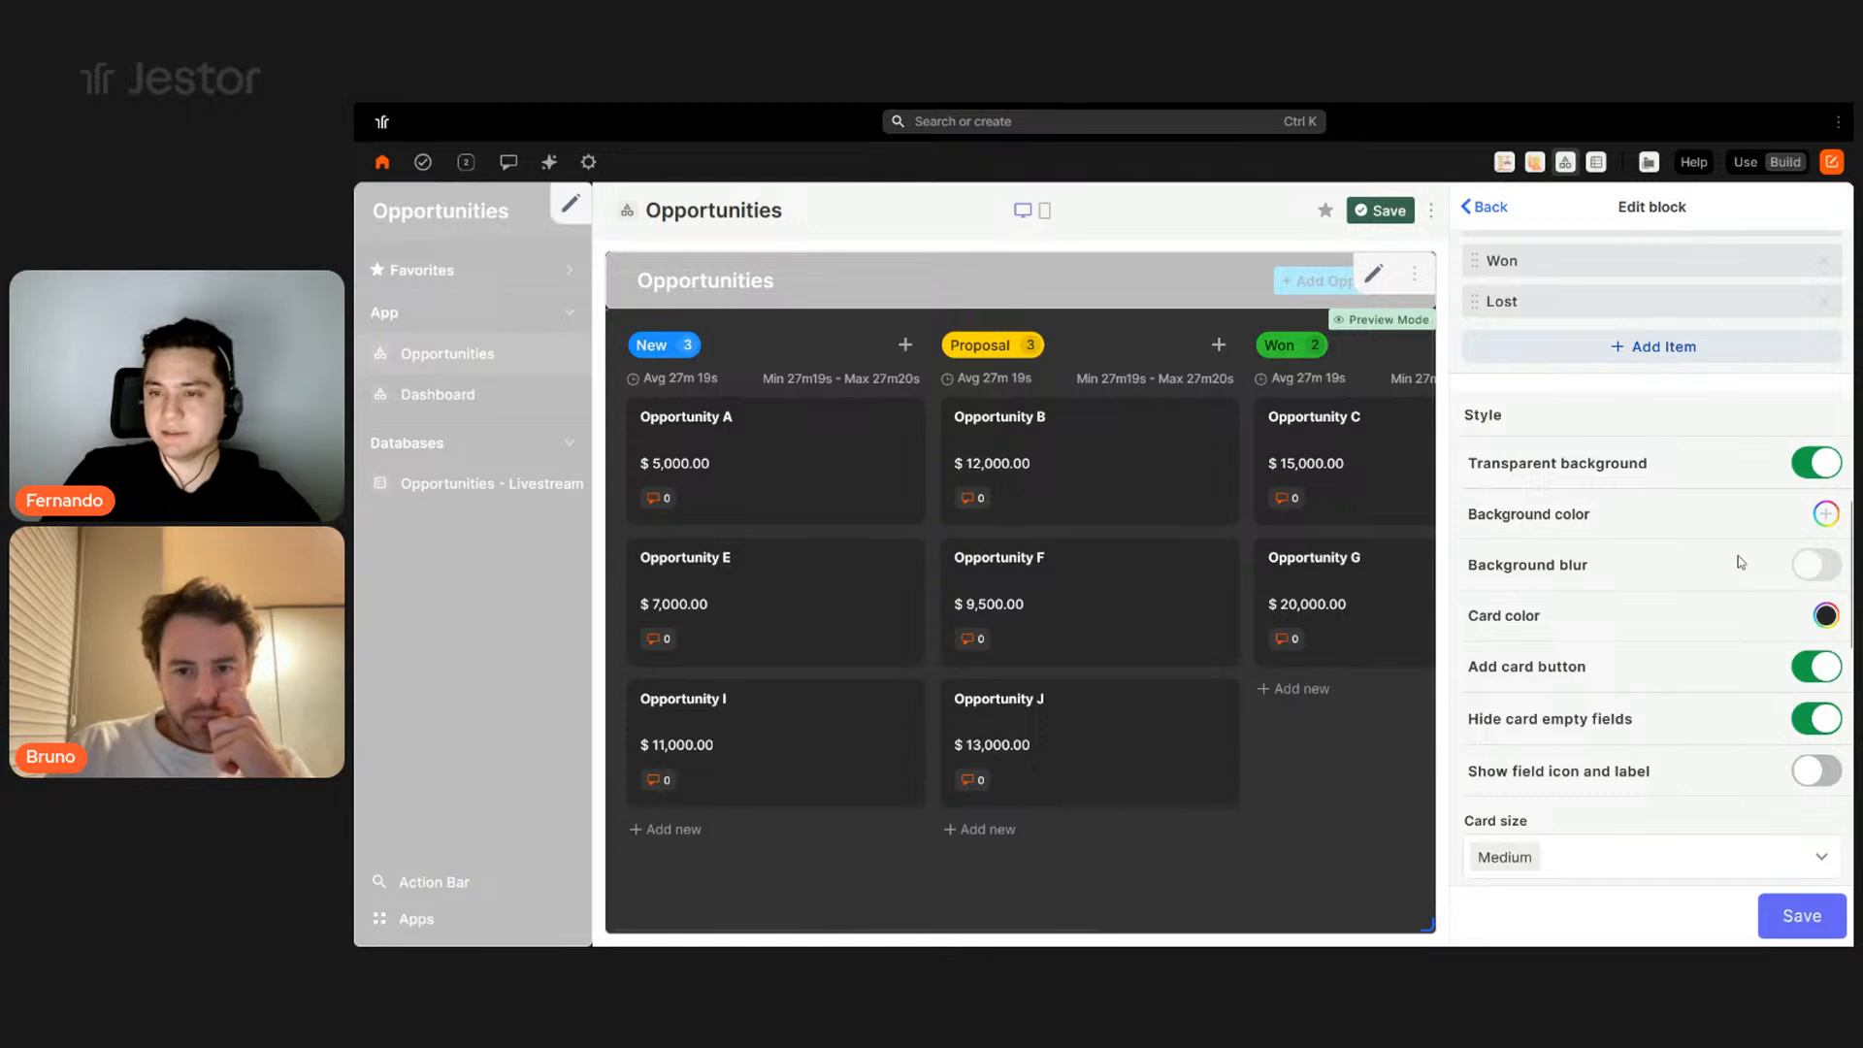
{"action": "scroll", "coordinate": [1741, 555], "scroll_direction": "down", "scroll_amount": 2}
{"action": "scroll", "coordinate": [1740, 555], "scroll_direction": "down", "scroll_amount": 2}
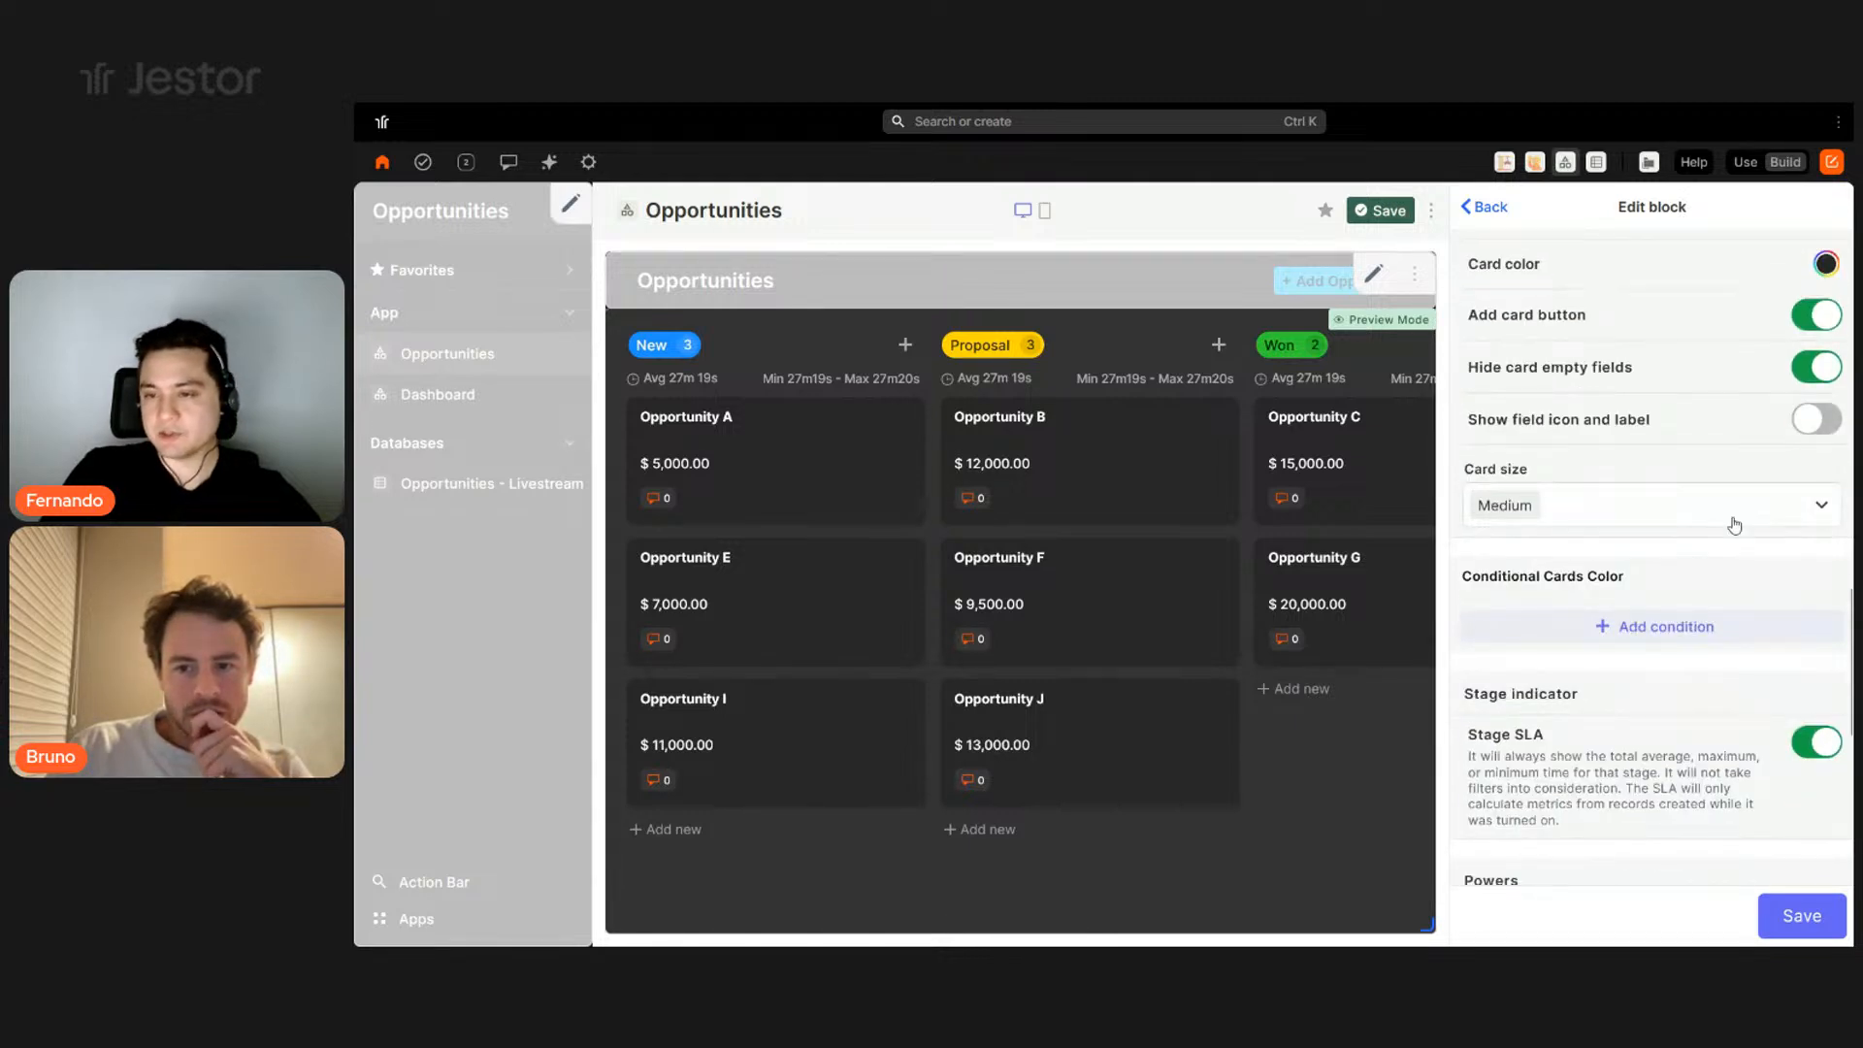
- Try Small and Large card sizes, settling on Small
{"action": "left_click", "coordinate": [1734, 523]}
{"action": "left_click", "coordinate": [1577, 560]}
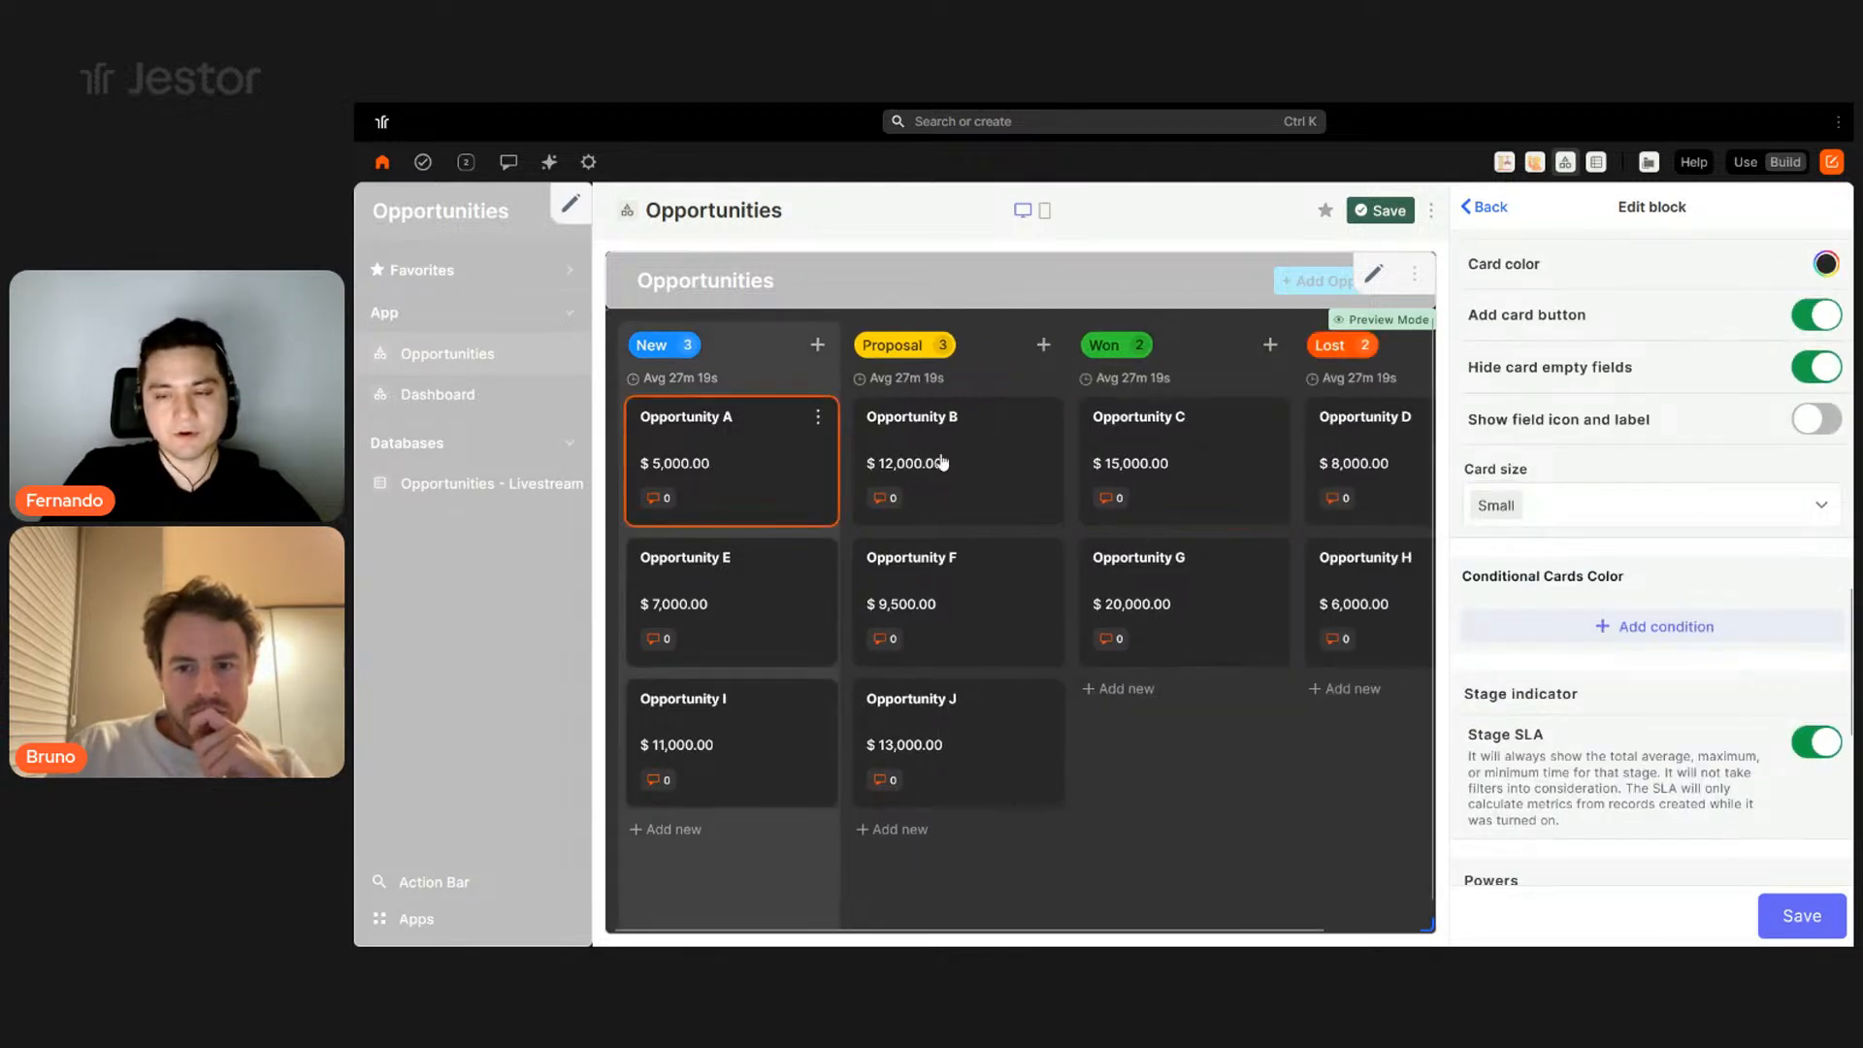
{"action": "left_click", "coordinate": [1513, 505]}
{"action": "left_click", "coordinate": [1514, 632]}
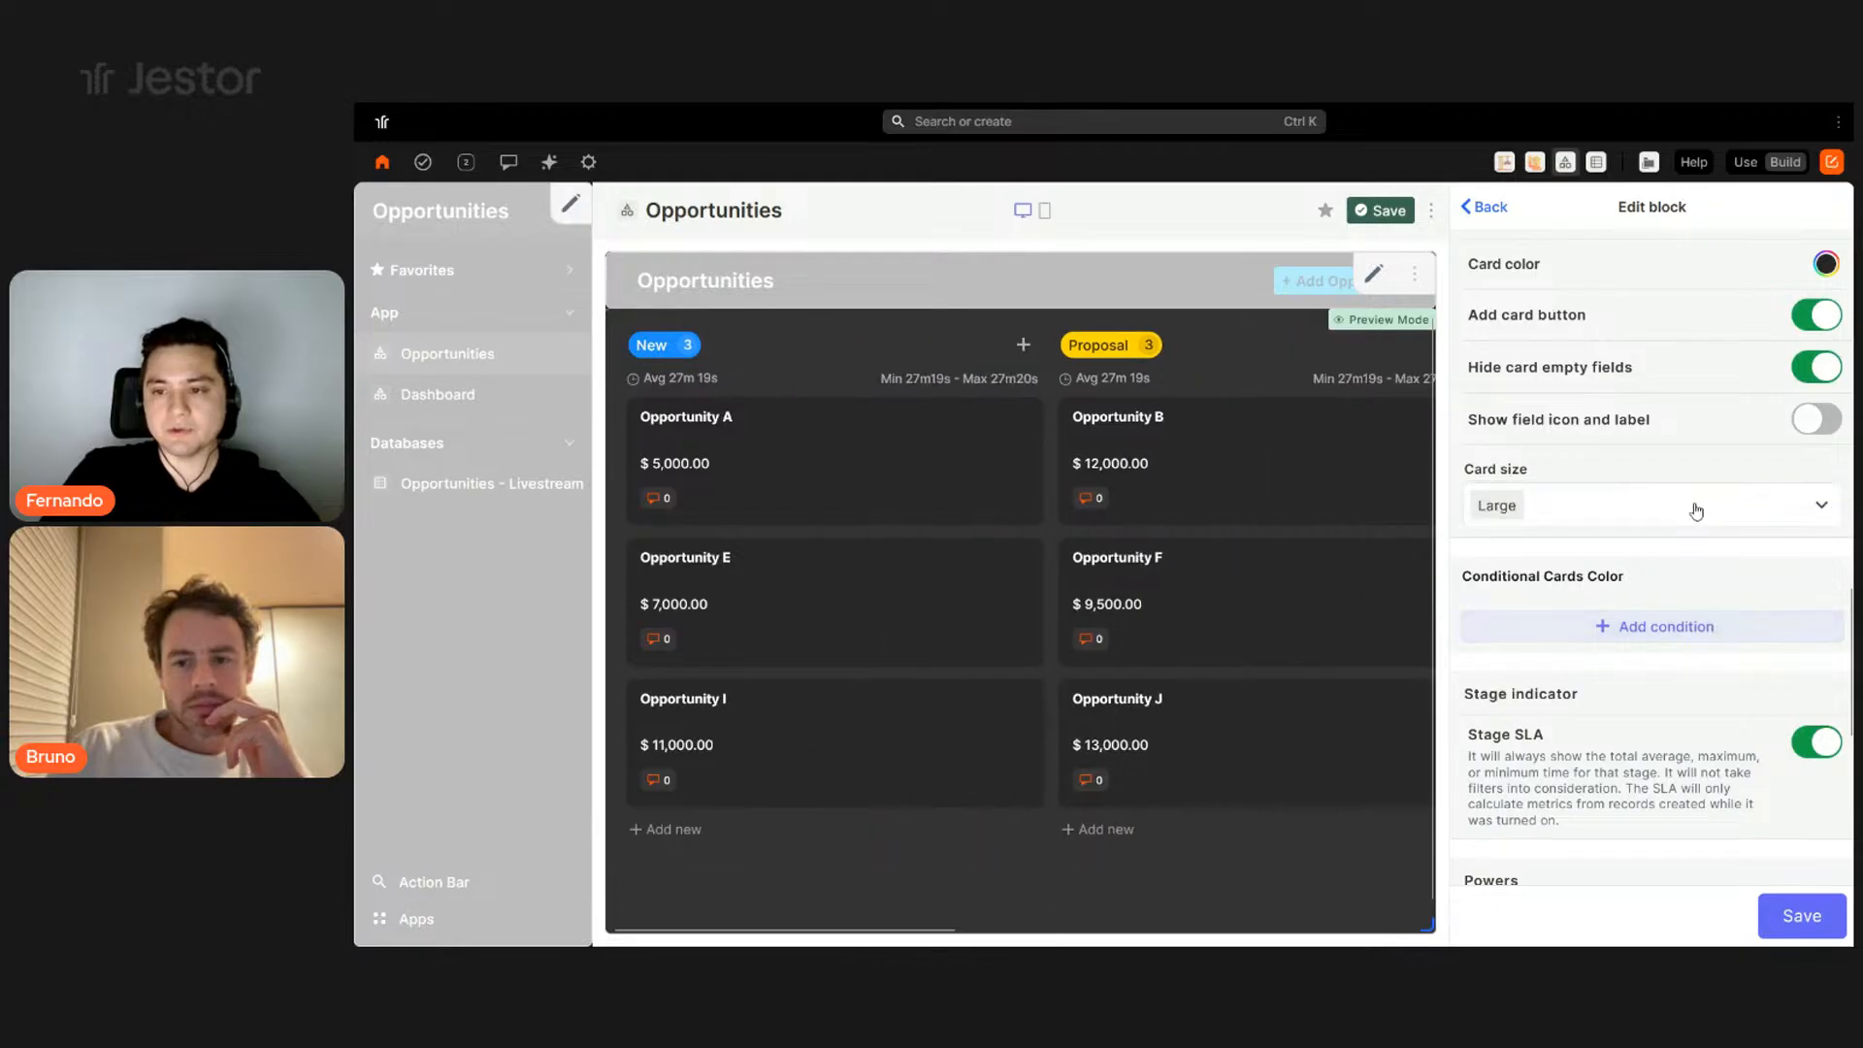
{"action": "left_click", "coordinate": [1596, 505]}
{"action": "left_click", "coordinate": [1589, 552]}
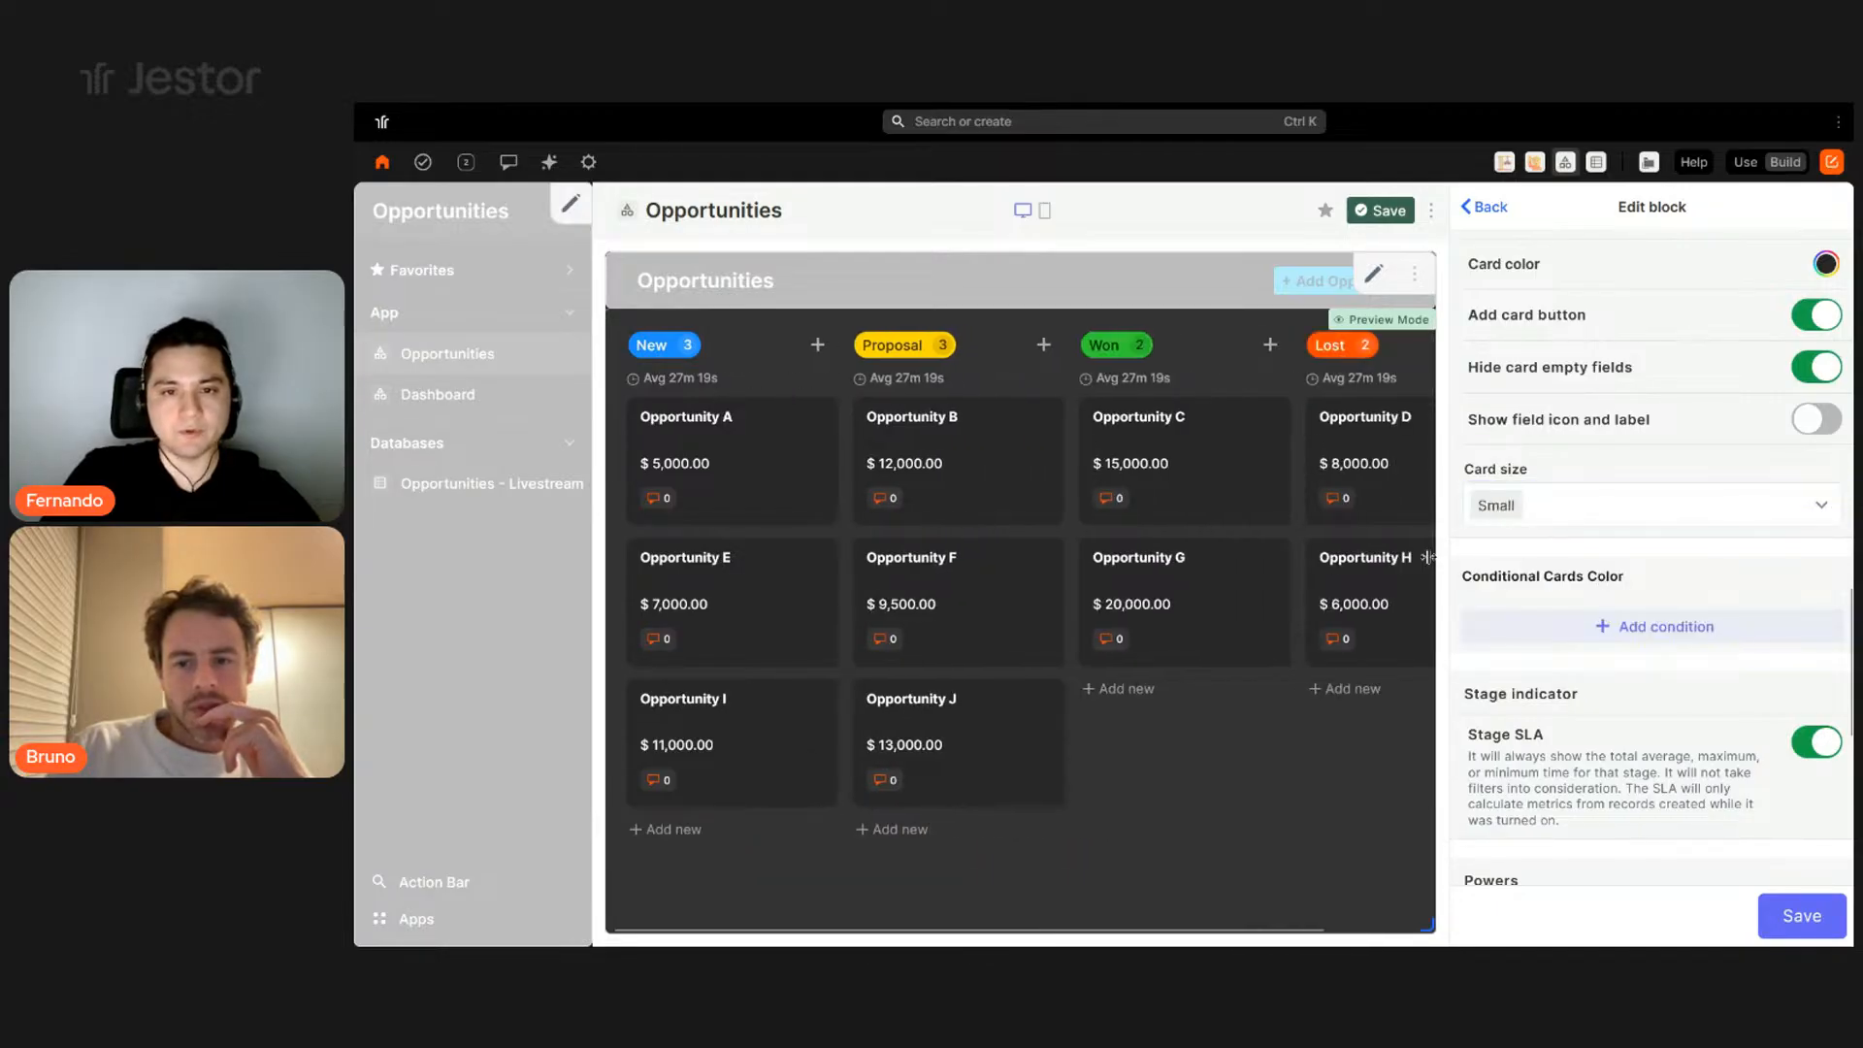
- Test dragging Opportunity B to another stage on the board
{"action": "scroll", "coordinate": [1751, 516], "scroll_direction": "down", "scroll_amount": 2}
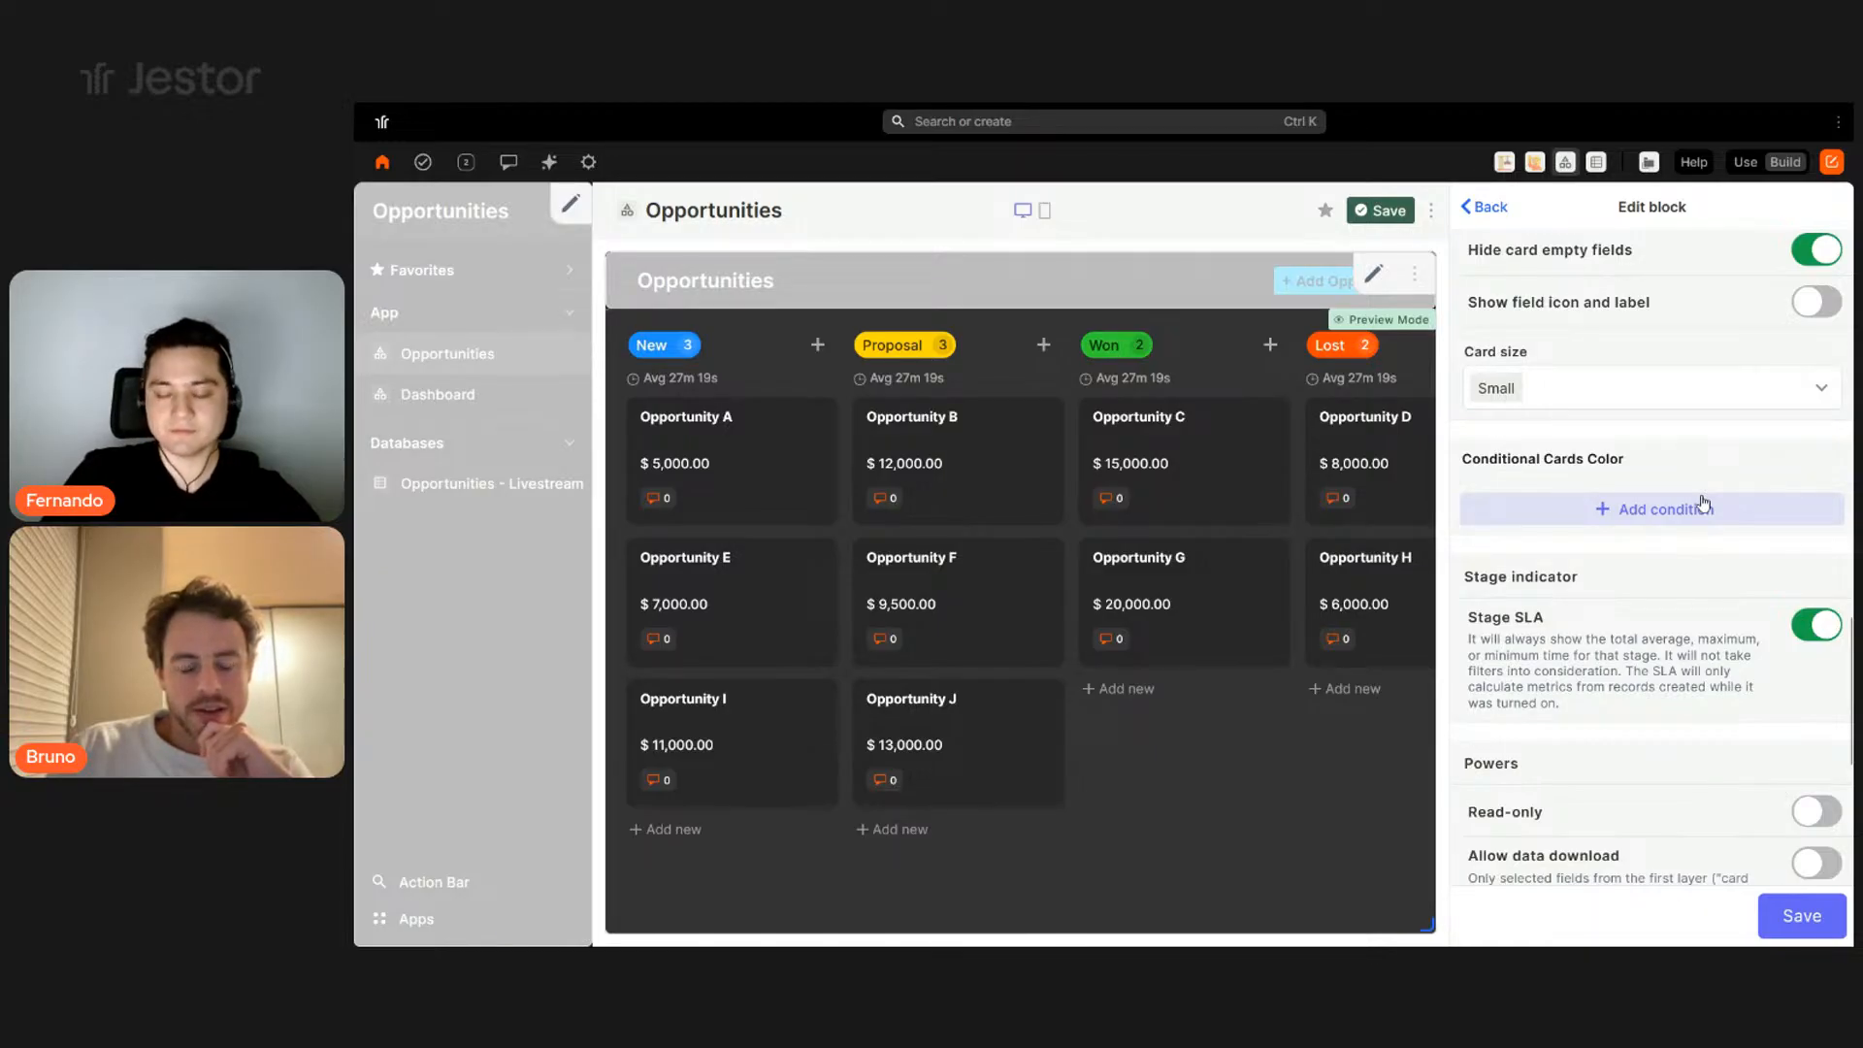
{"action": "scroll", "coordinate": [1703, 502], "scroll_direction": "down", "scroll_amount": 2}
{"action": "scroll", "coordinate": [1705, 501], "scroll_direction": "up", "scroll_amount": 1}
{"action": "scroll", "coordinate": [1704, 502], "scroll_direction": "up", "scroll_amount": 1}
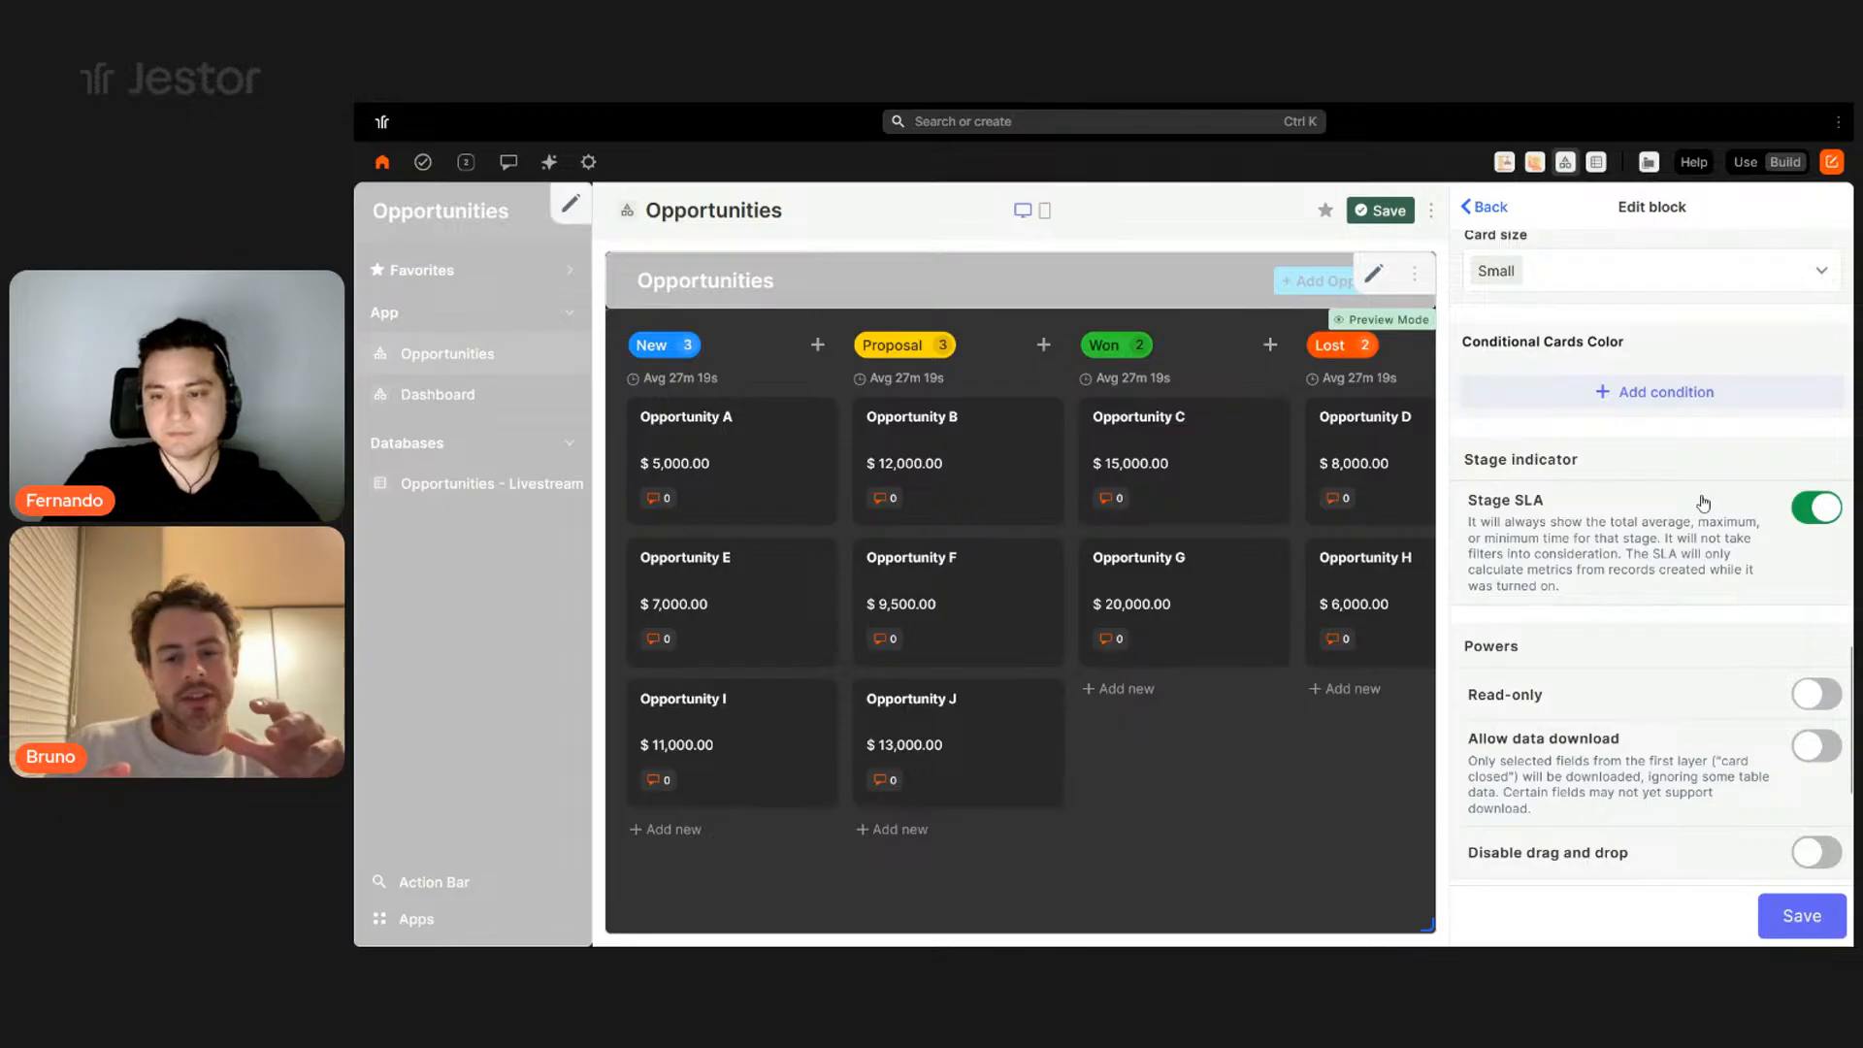
{"action": "scroll", "coordinate": [1703, 502], "scroll_direction": "down", "scroll_amount": 1}
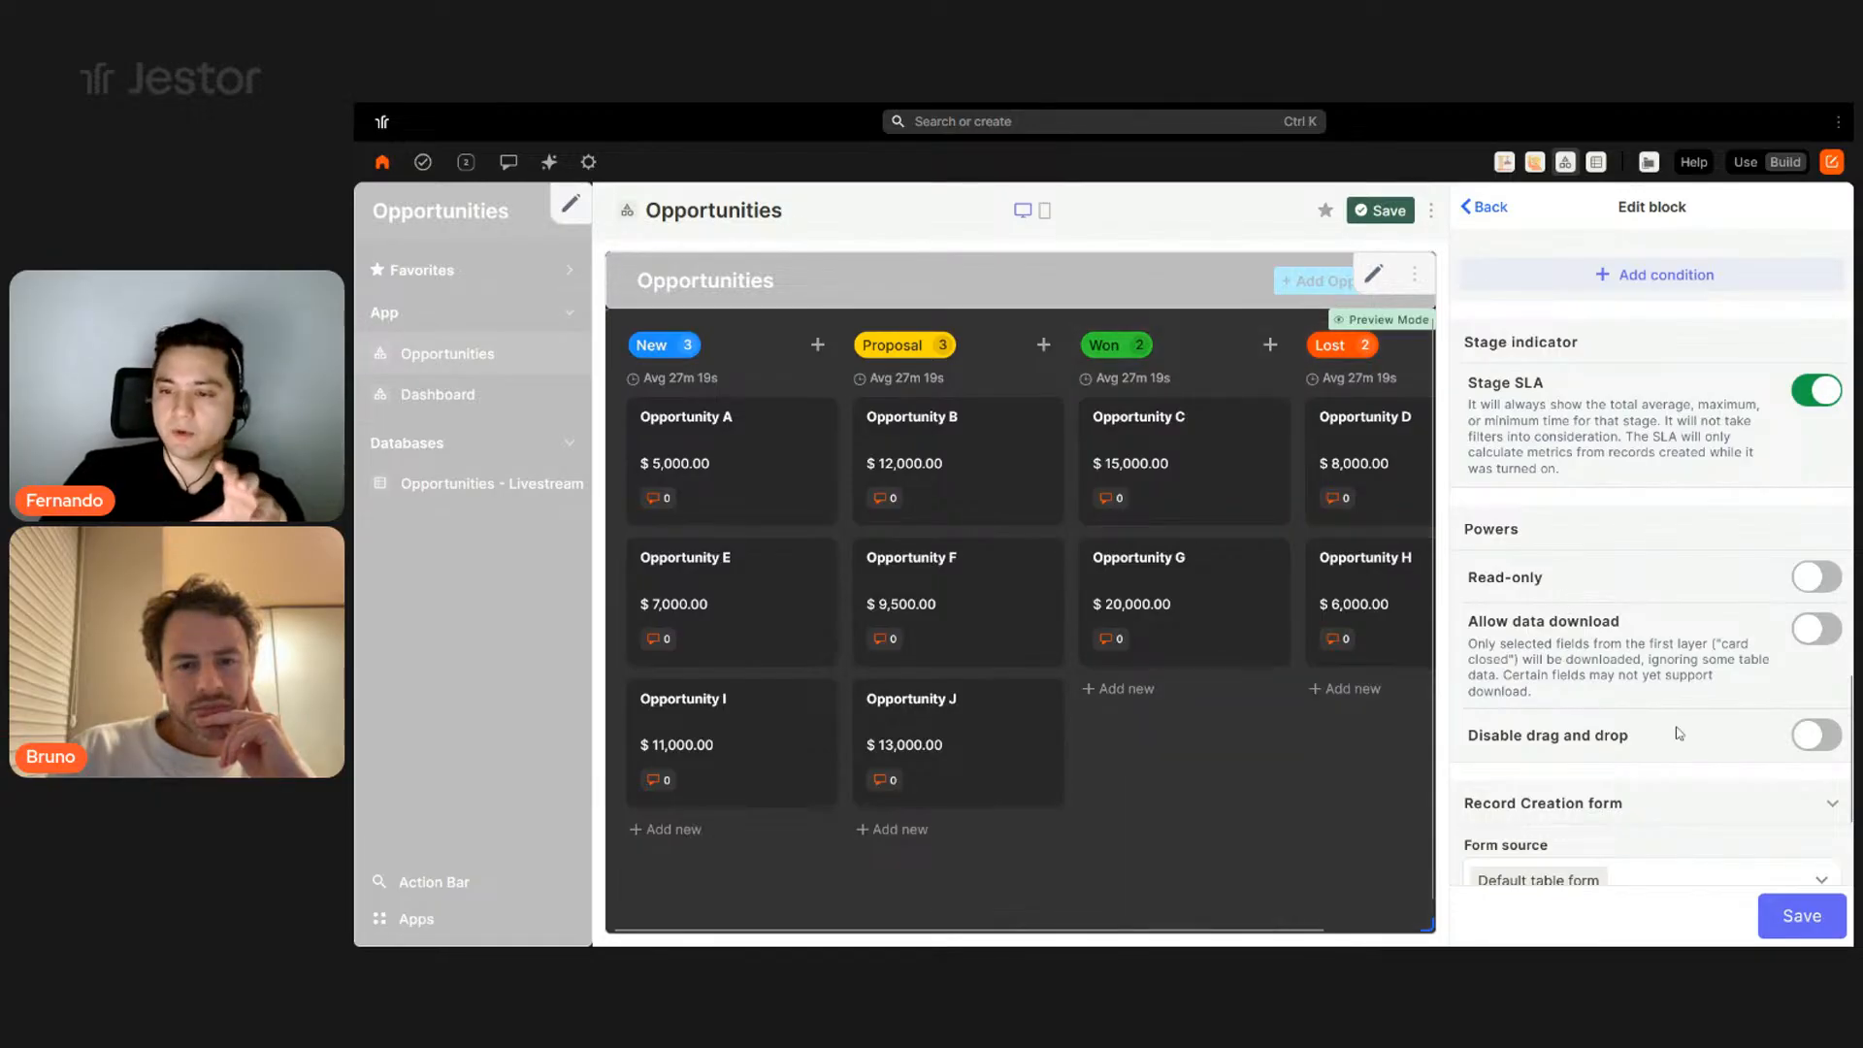
{"action": "left_click_drag", "start_coordinate": [905, 468], "coordinate": [1025, 456]}
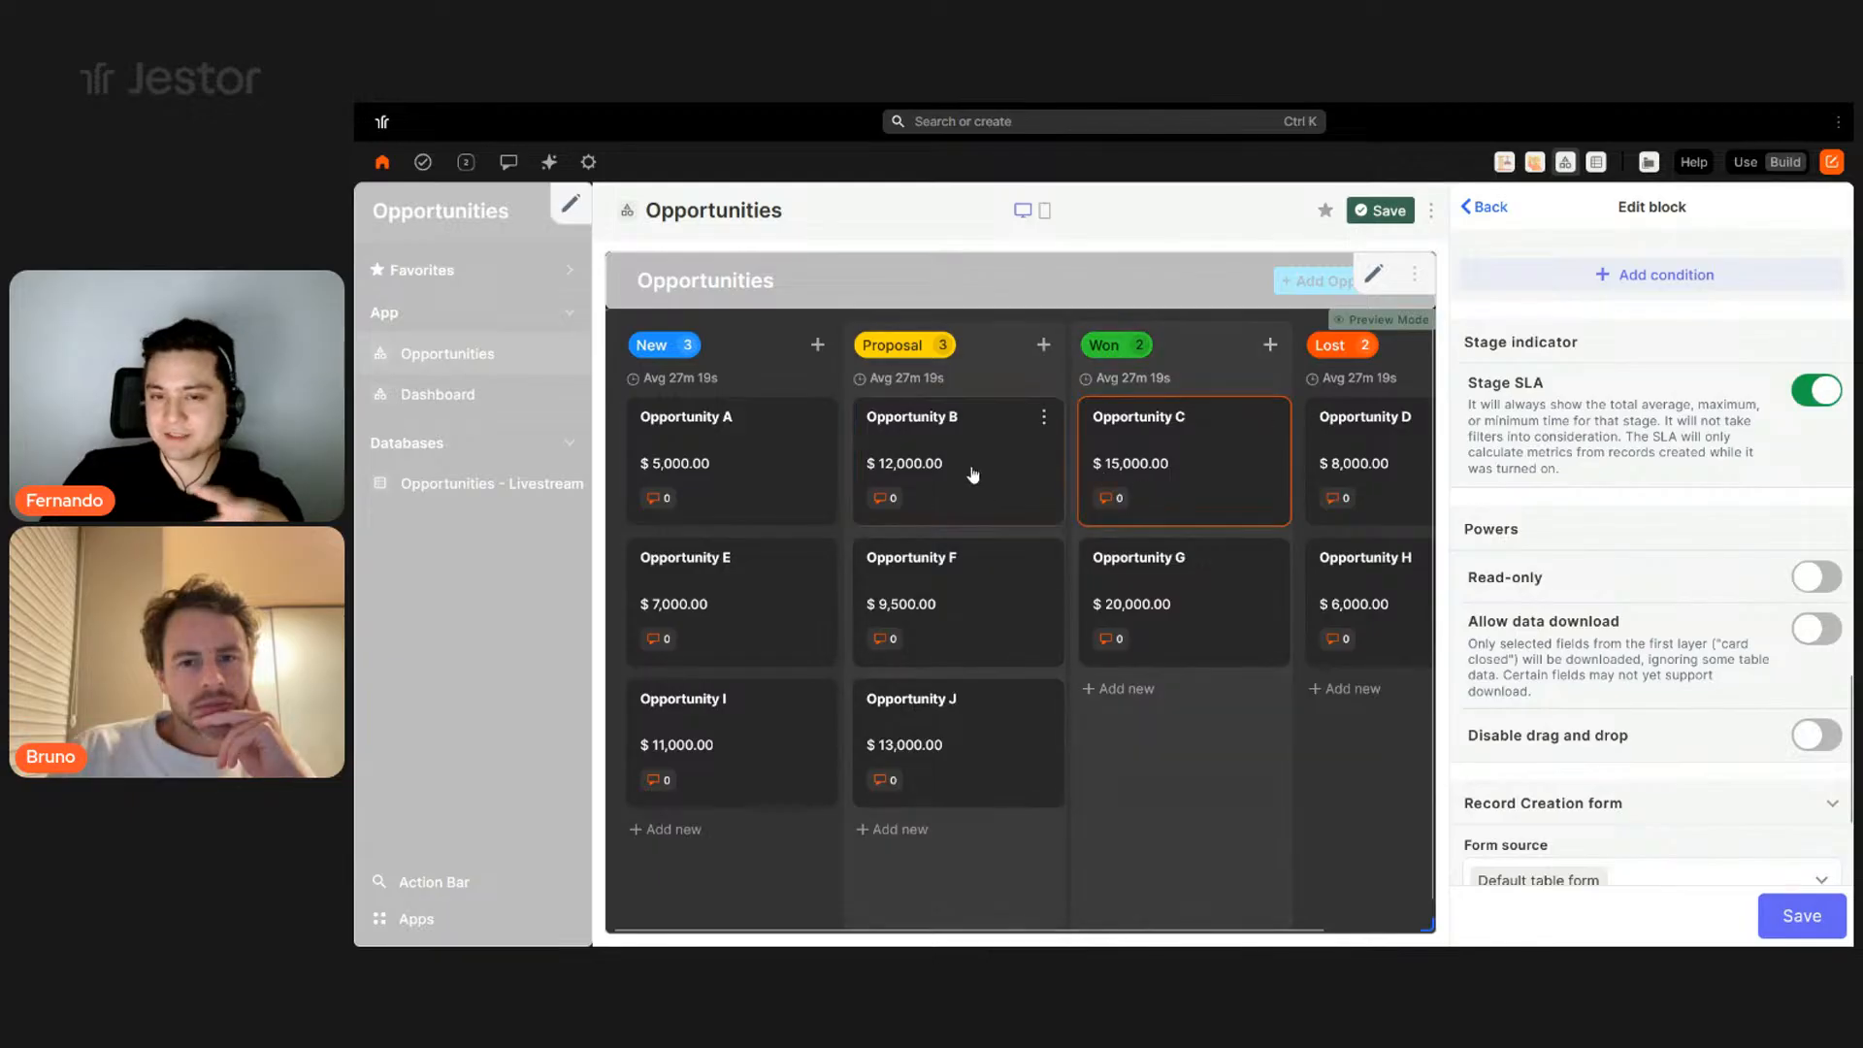
{"action": "scroll", "coordinate": [1645, 679], "scroll_direction": "up", "scroll_amount": 4}
- Turn off the kanban's Add card button and save the block settings
{"action": "scroll", "coordinate": [1645, 679], "scroll_direction": "up", "scroll_amount": 3}
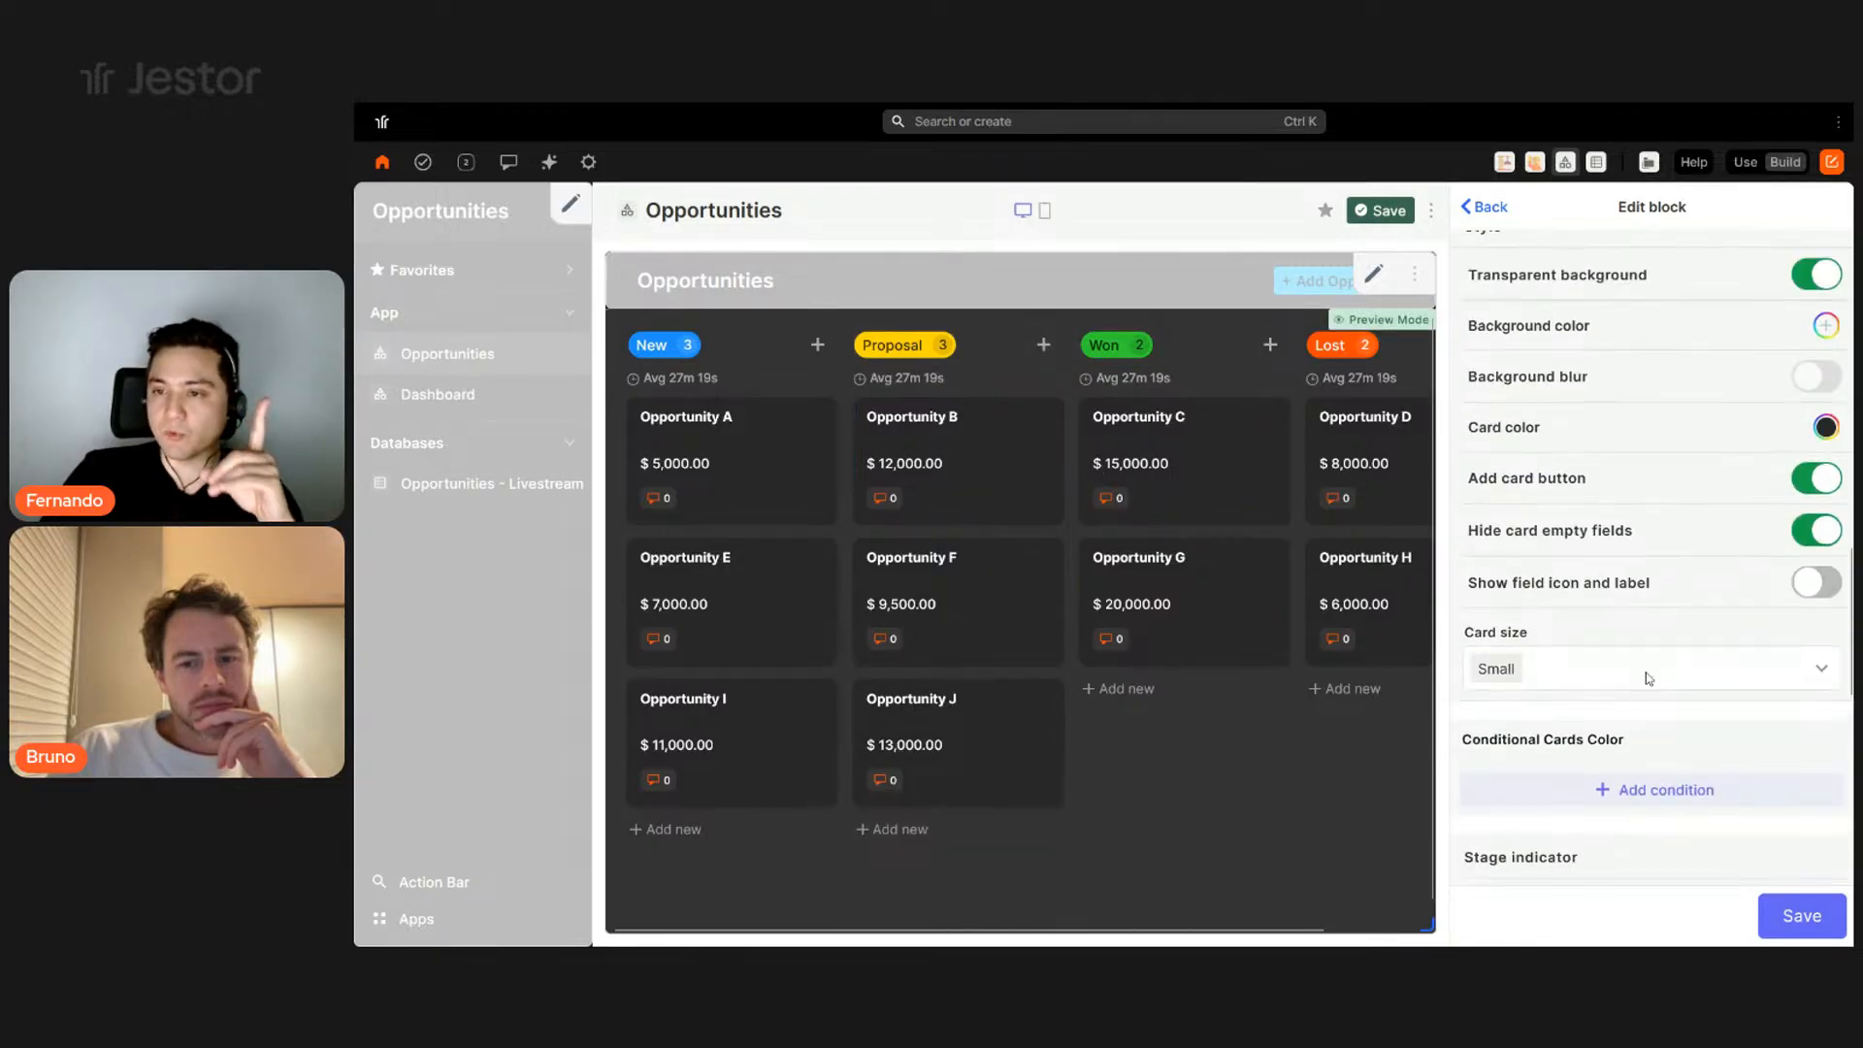
{"action": "left_click", "coordinate": [1808, 553]}
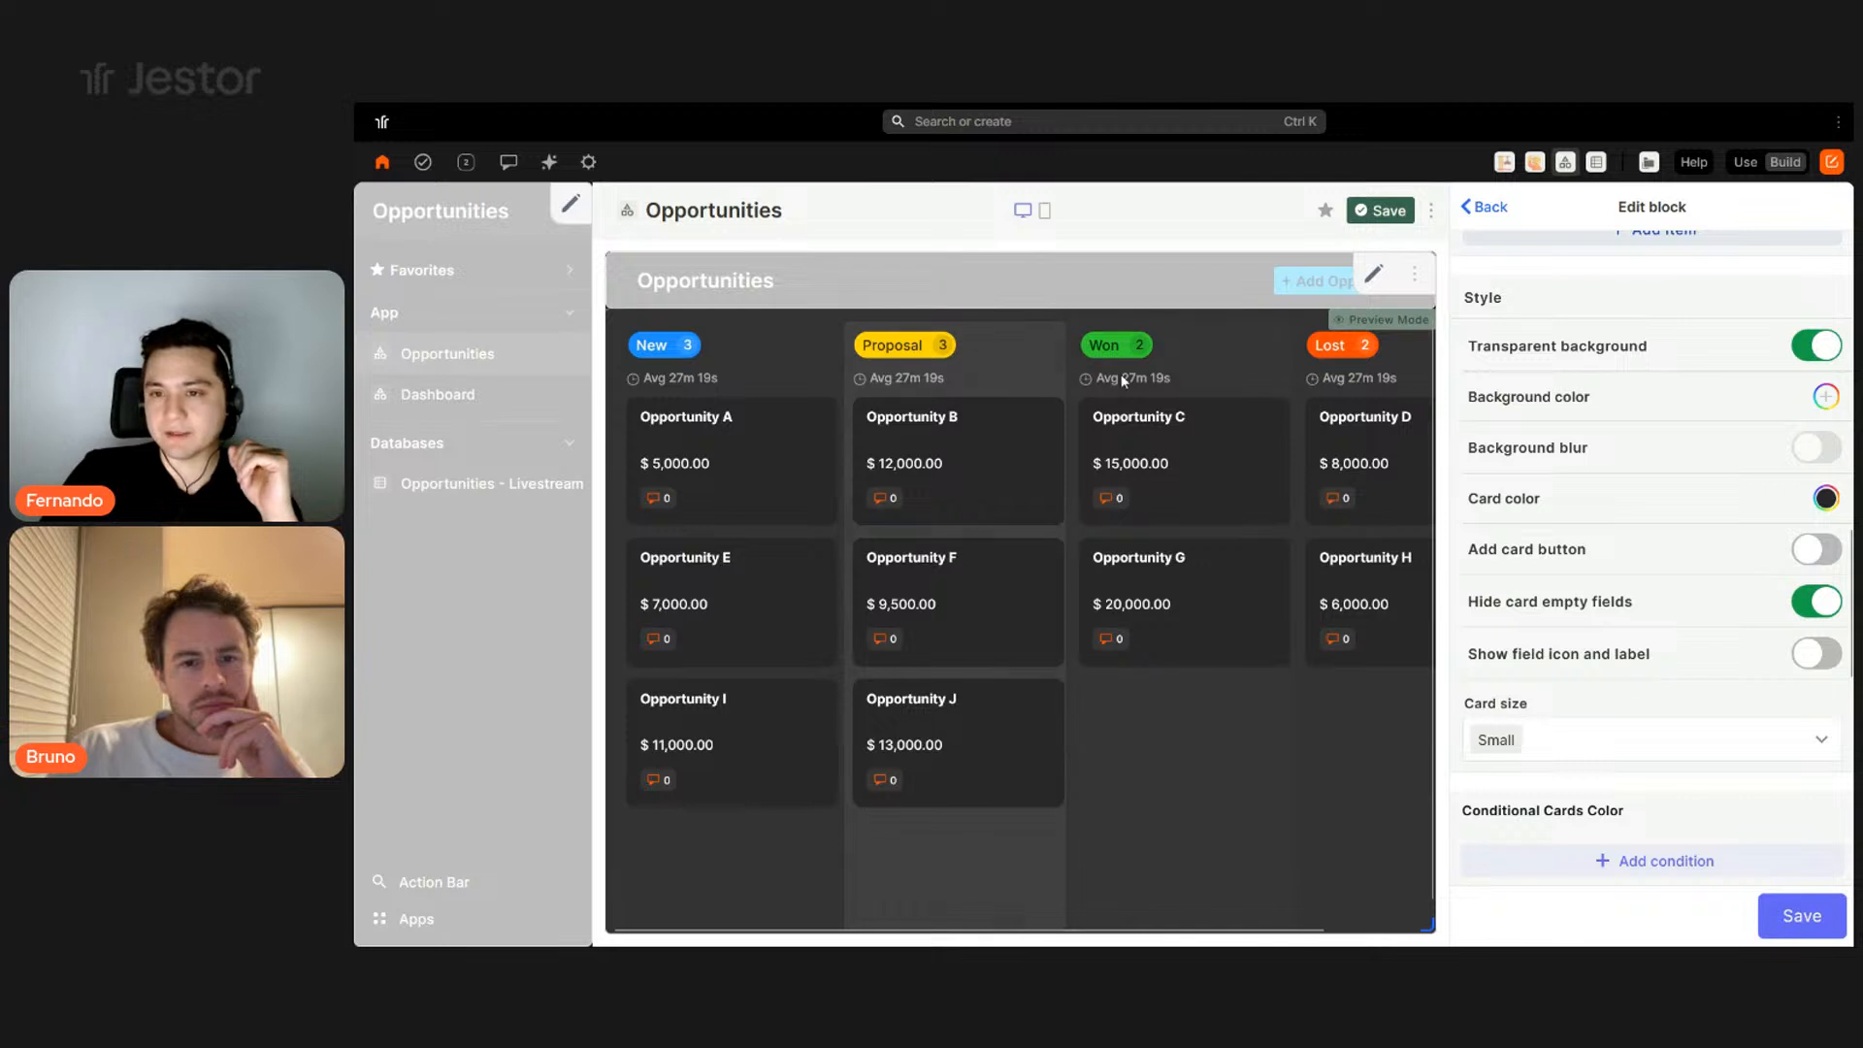
{"action": "left_click", "coordinate": [1815, 554]}
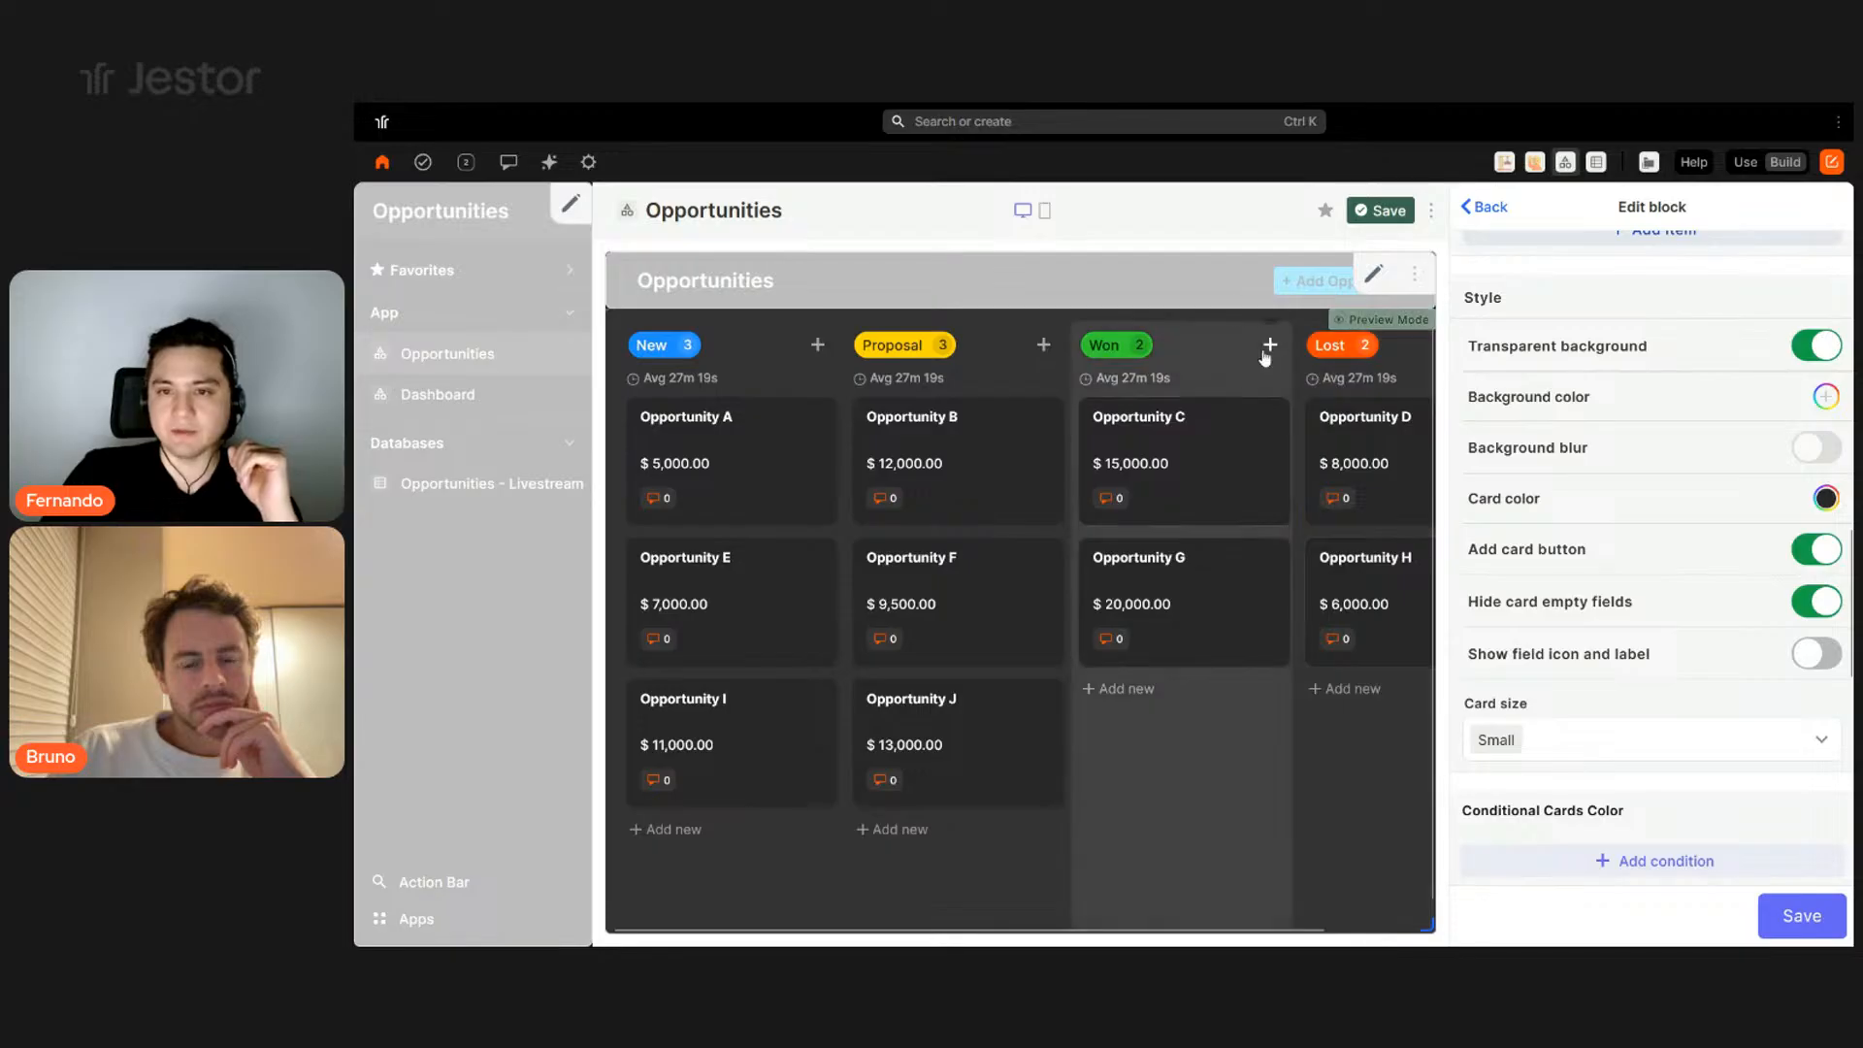
{"action": "left_click", "coordinate": [1792, 565]}
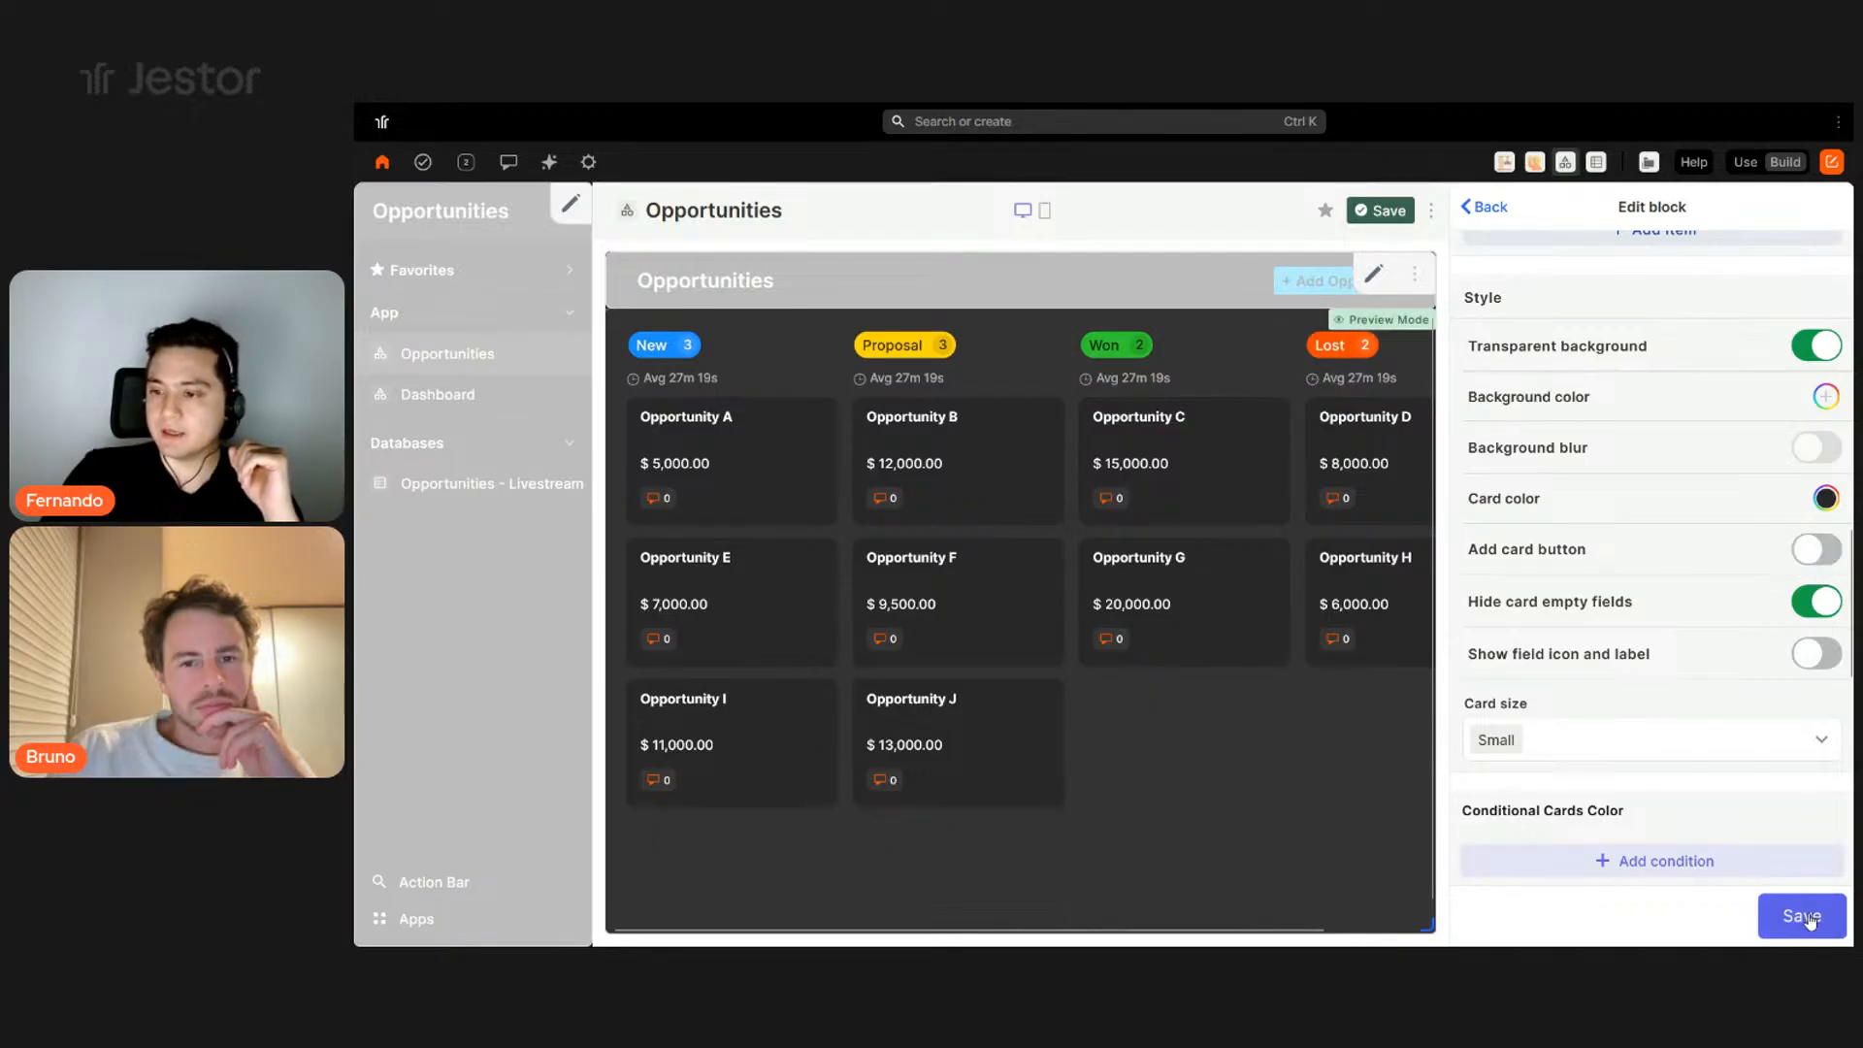
{"action": "left_click", "coordinate": [1756, 900]}
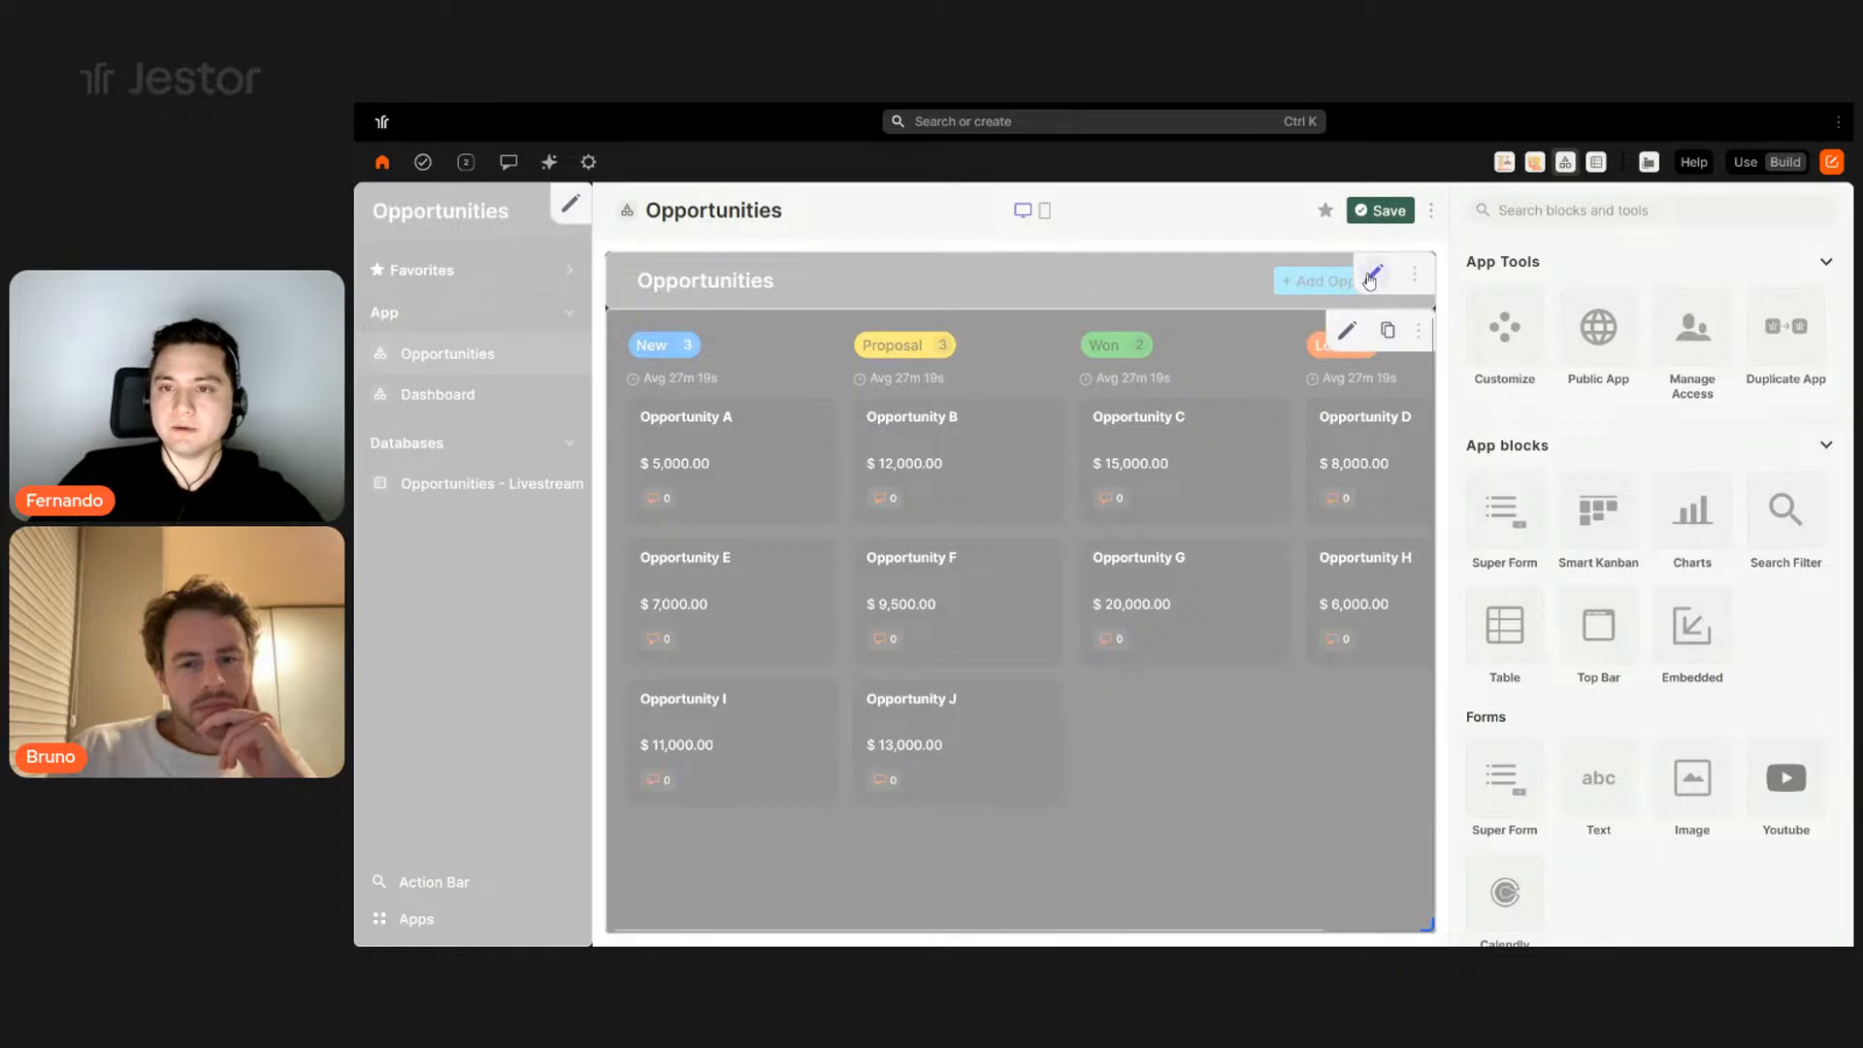
- Relabel the title bar button 'New Opportunity', make it white, and save
{"action": "left_click", "coordinate": [1372, 276]}
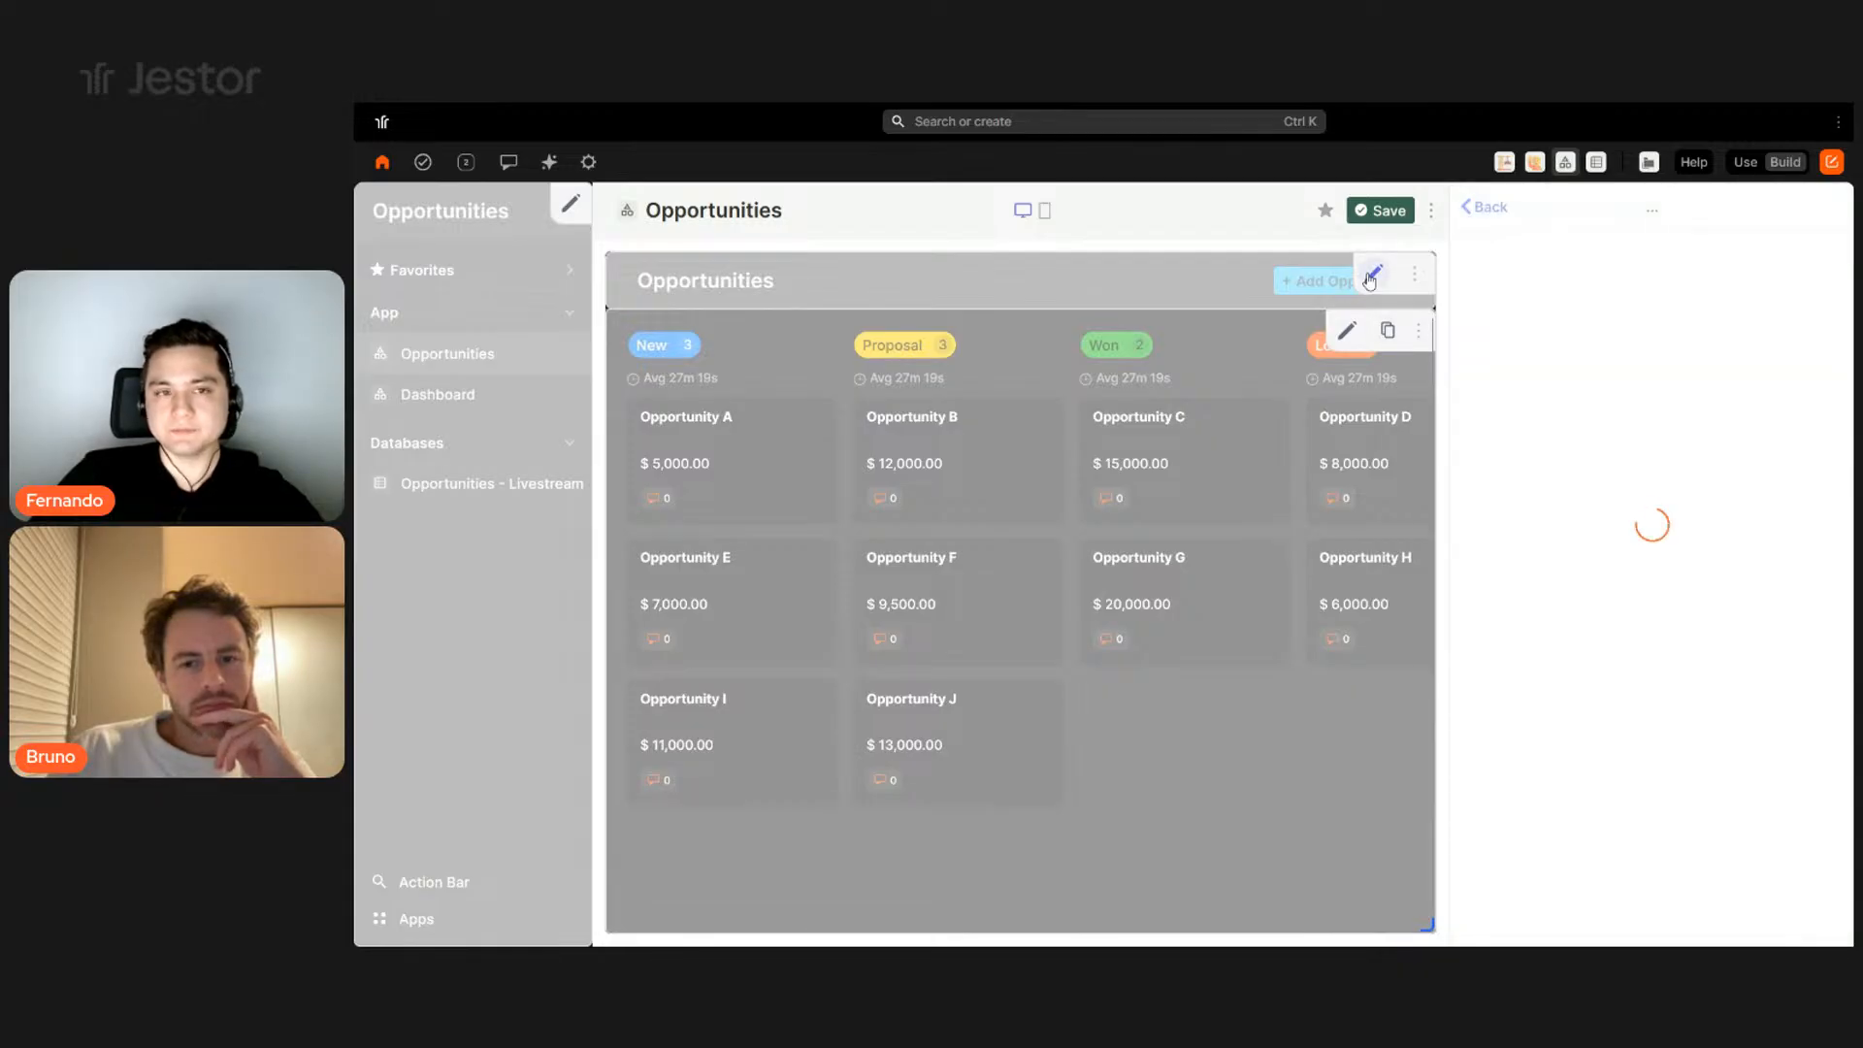
{"action": "scroll", "coordinate": [1572, 543], "scroll_direction": "down", "scroll_amount": 8}
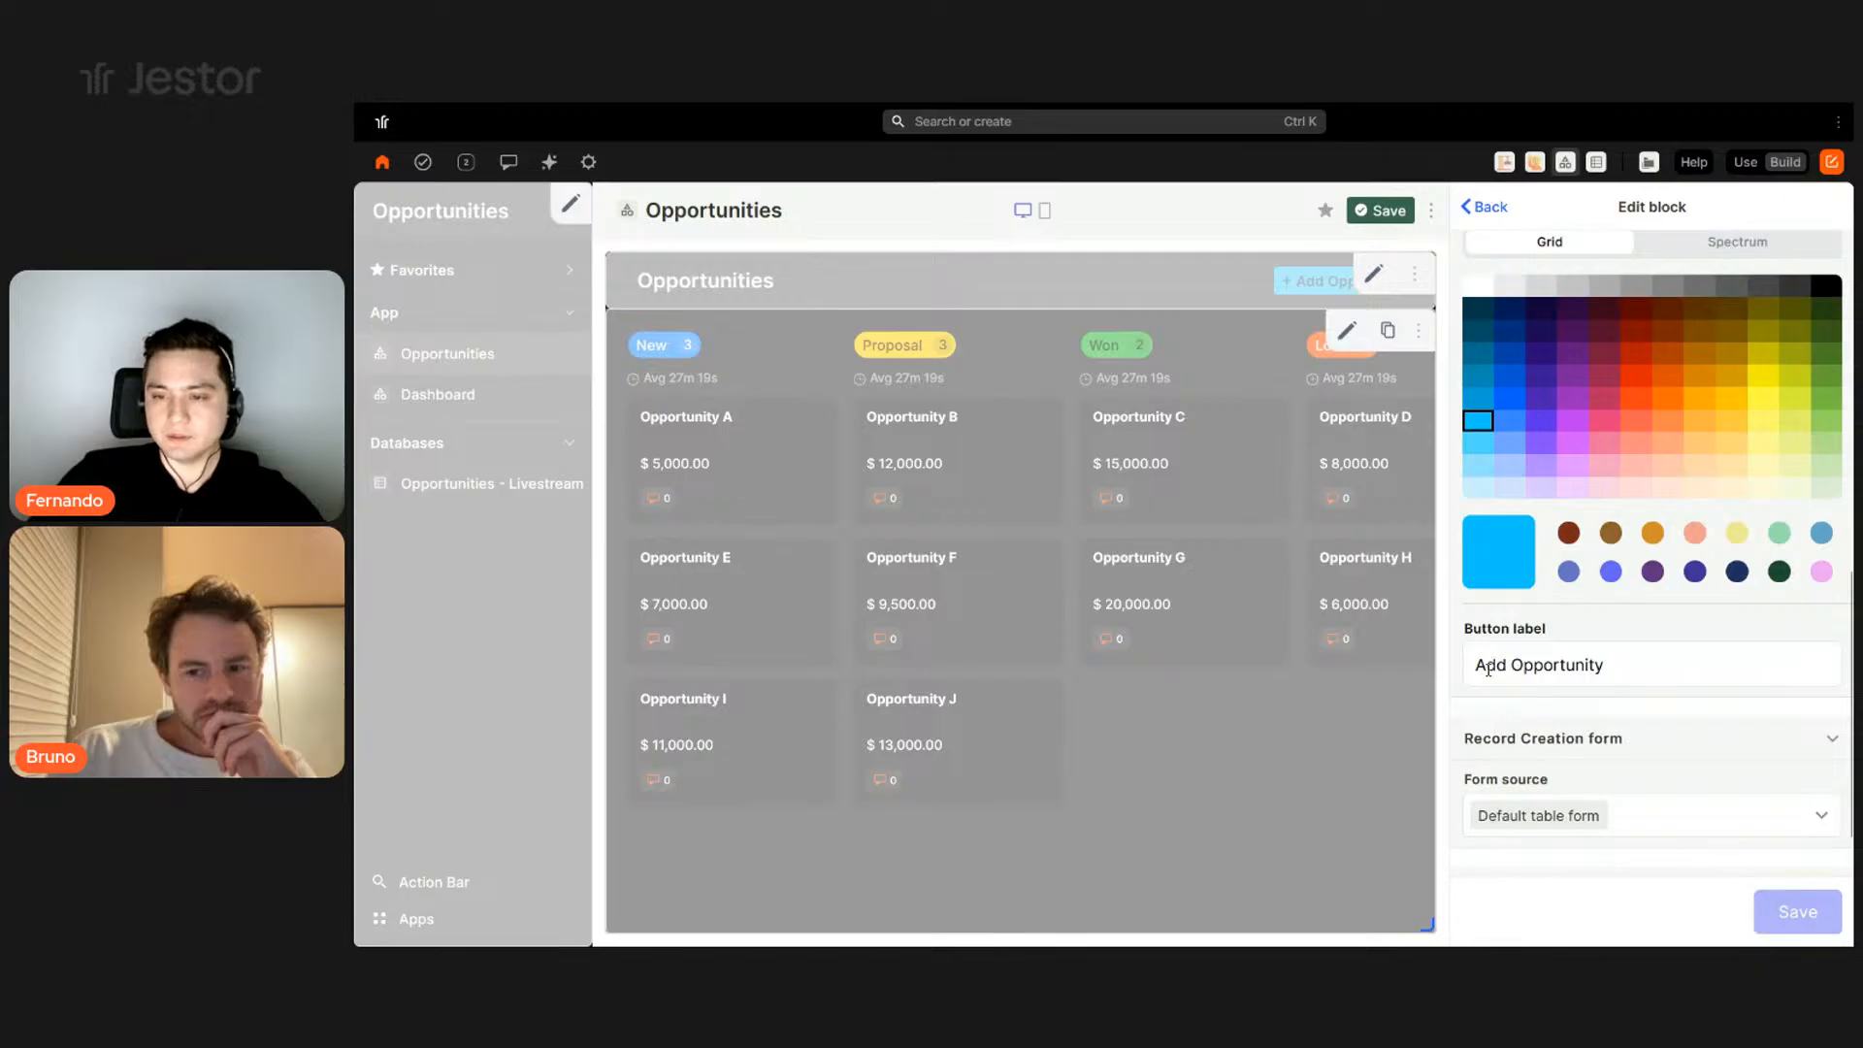
{"action": "double_click", "coordinate": [1488, 669]}
{"action": "type", "text": "New"}
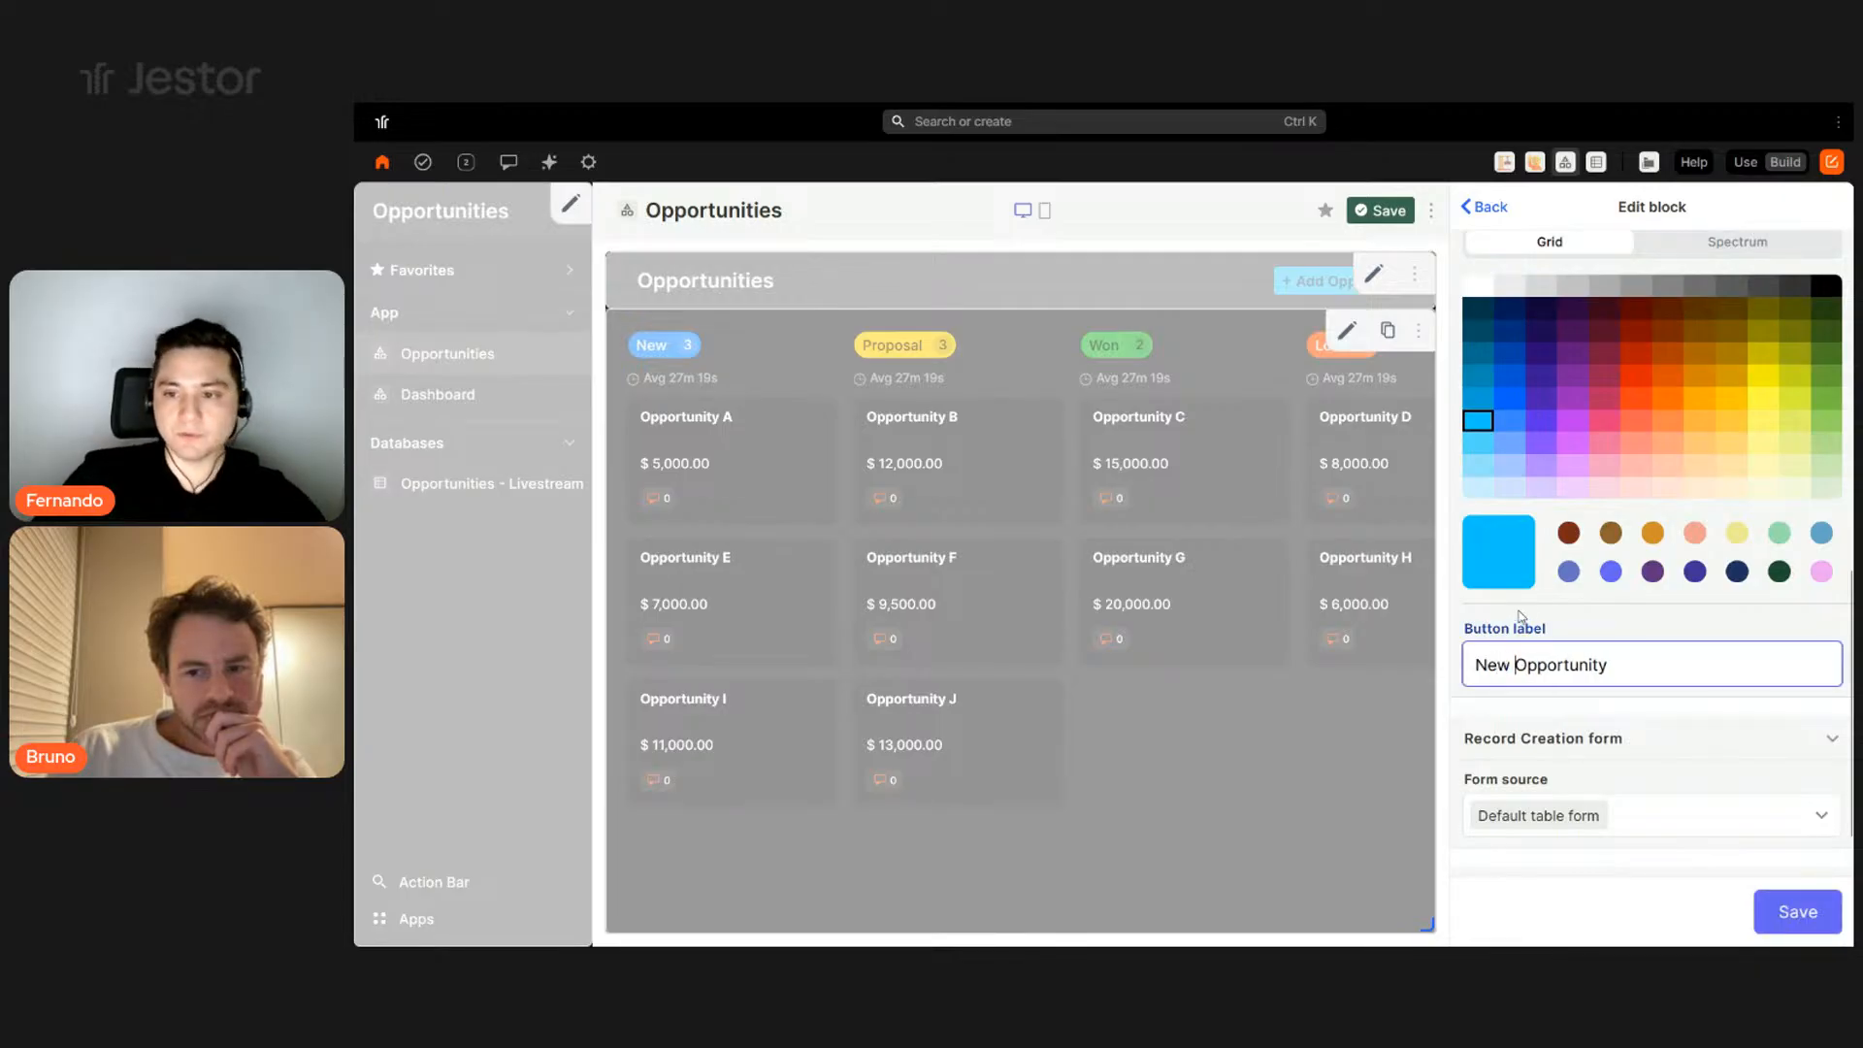
{"action": "left_click", "coordinate": [1481, 290]}
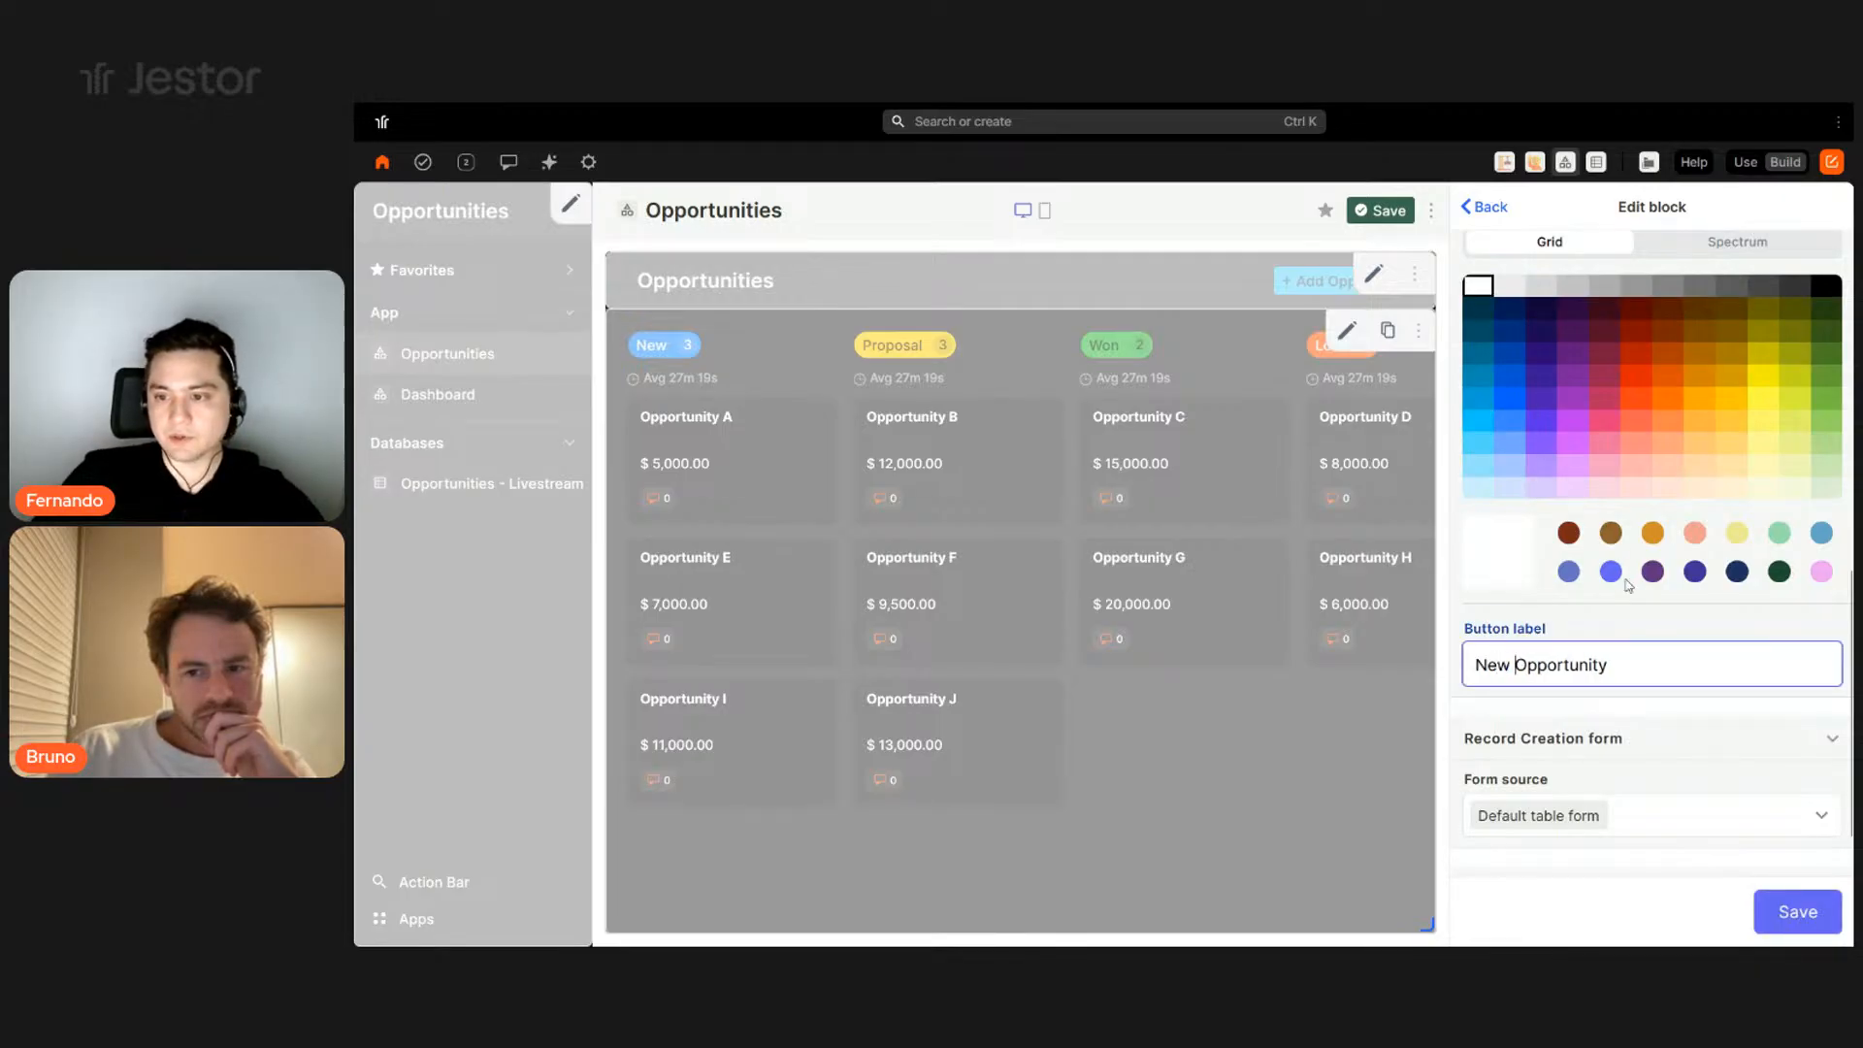
{"action": "scroll", "coordinate": [1623, 580], "scroll_direction": "down", "scroll_amount": 3}
{"action": "left_click", "coordinate": [1798, 912]}
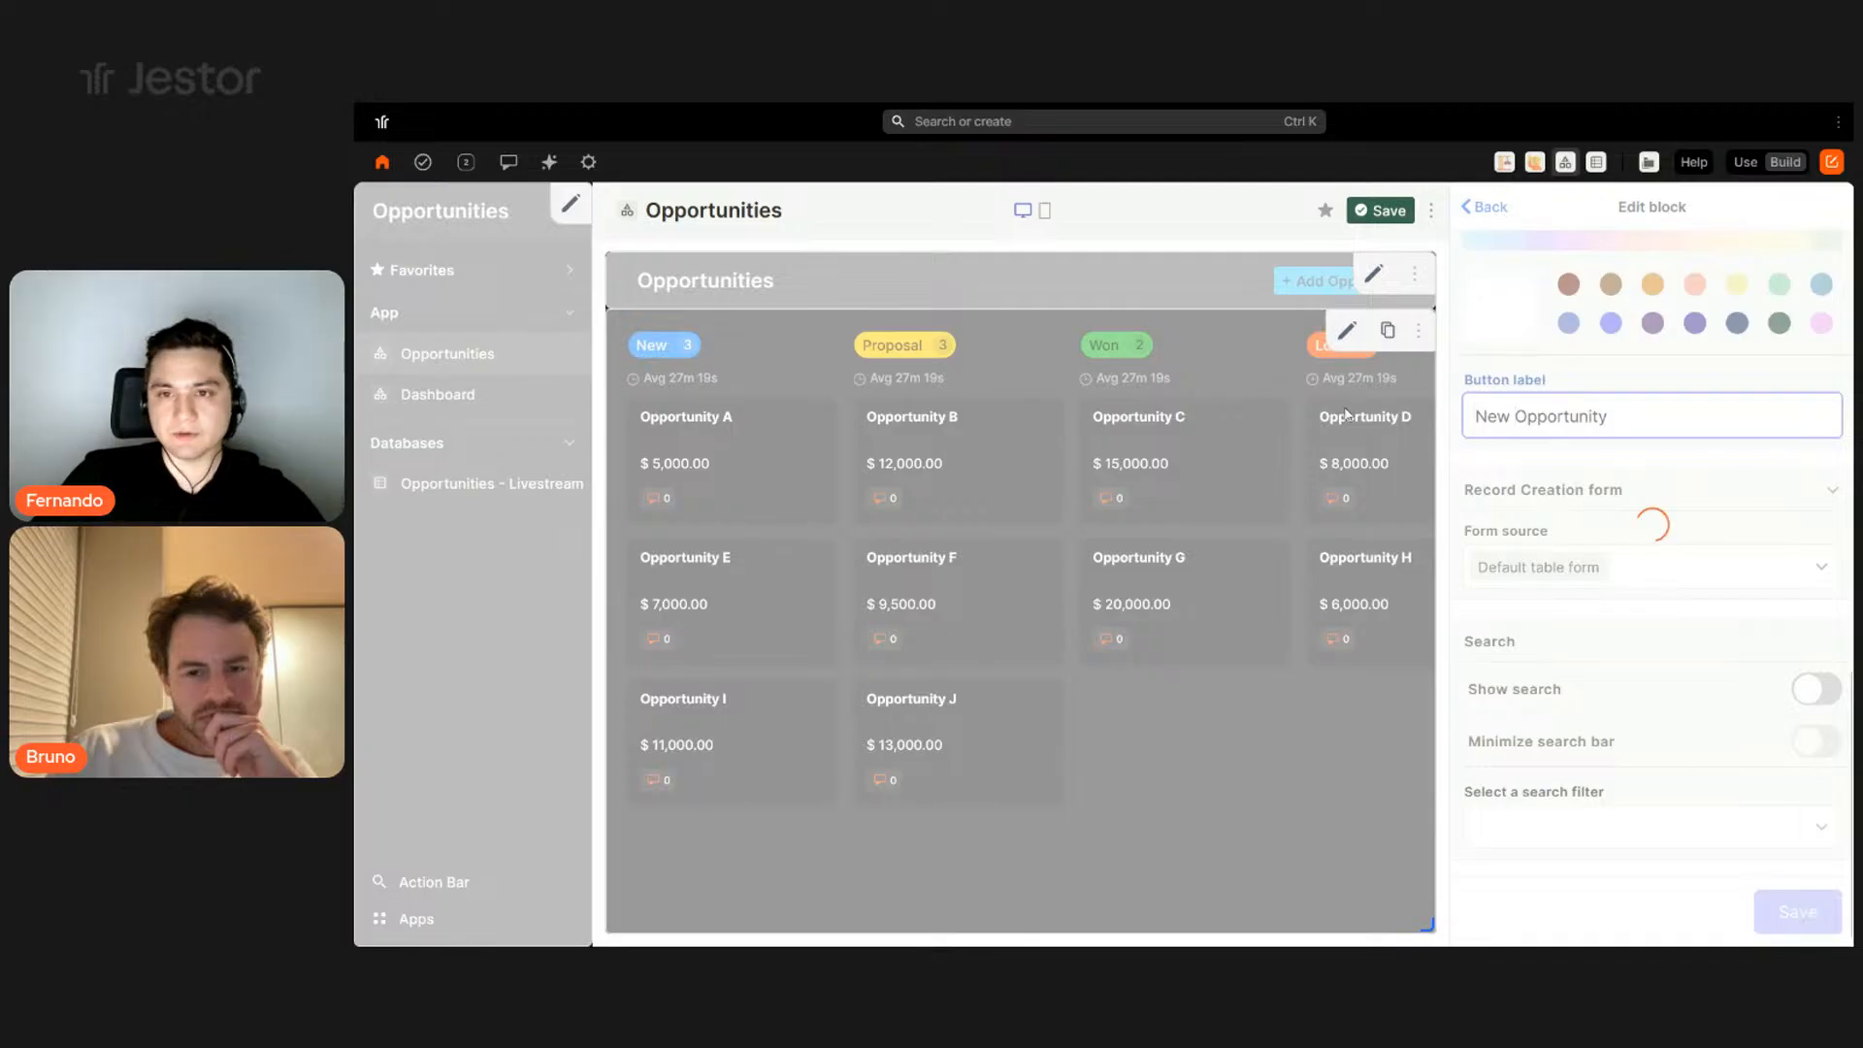
- Save the page, switch to use mode, and preview the New Opportunity form and Opportunity A
{"action": "left_click", "coordinate": [1365, 217]}
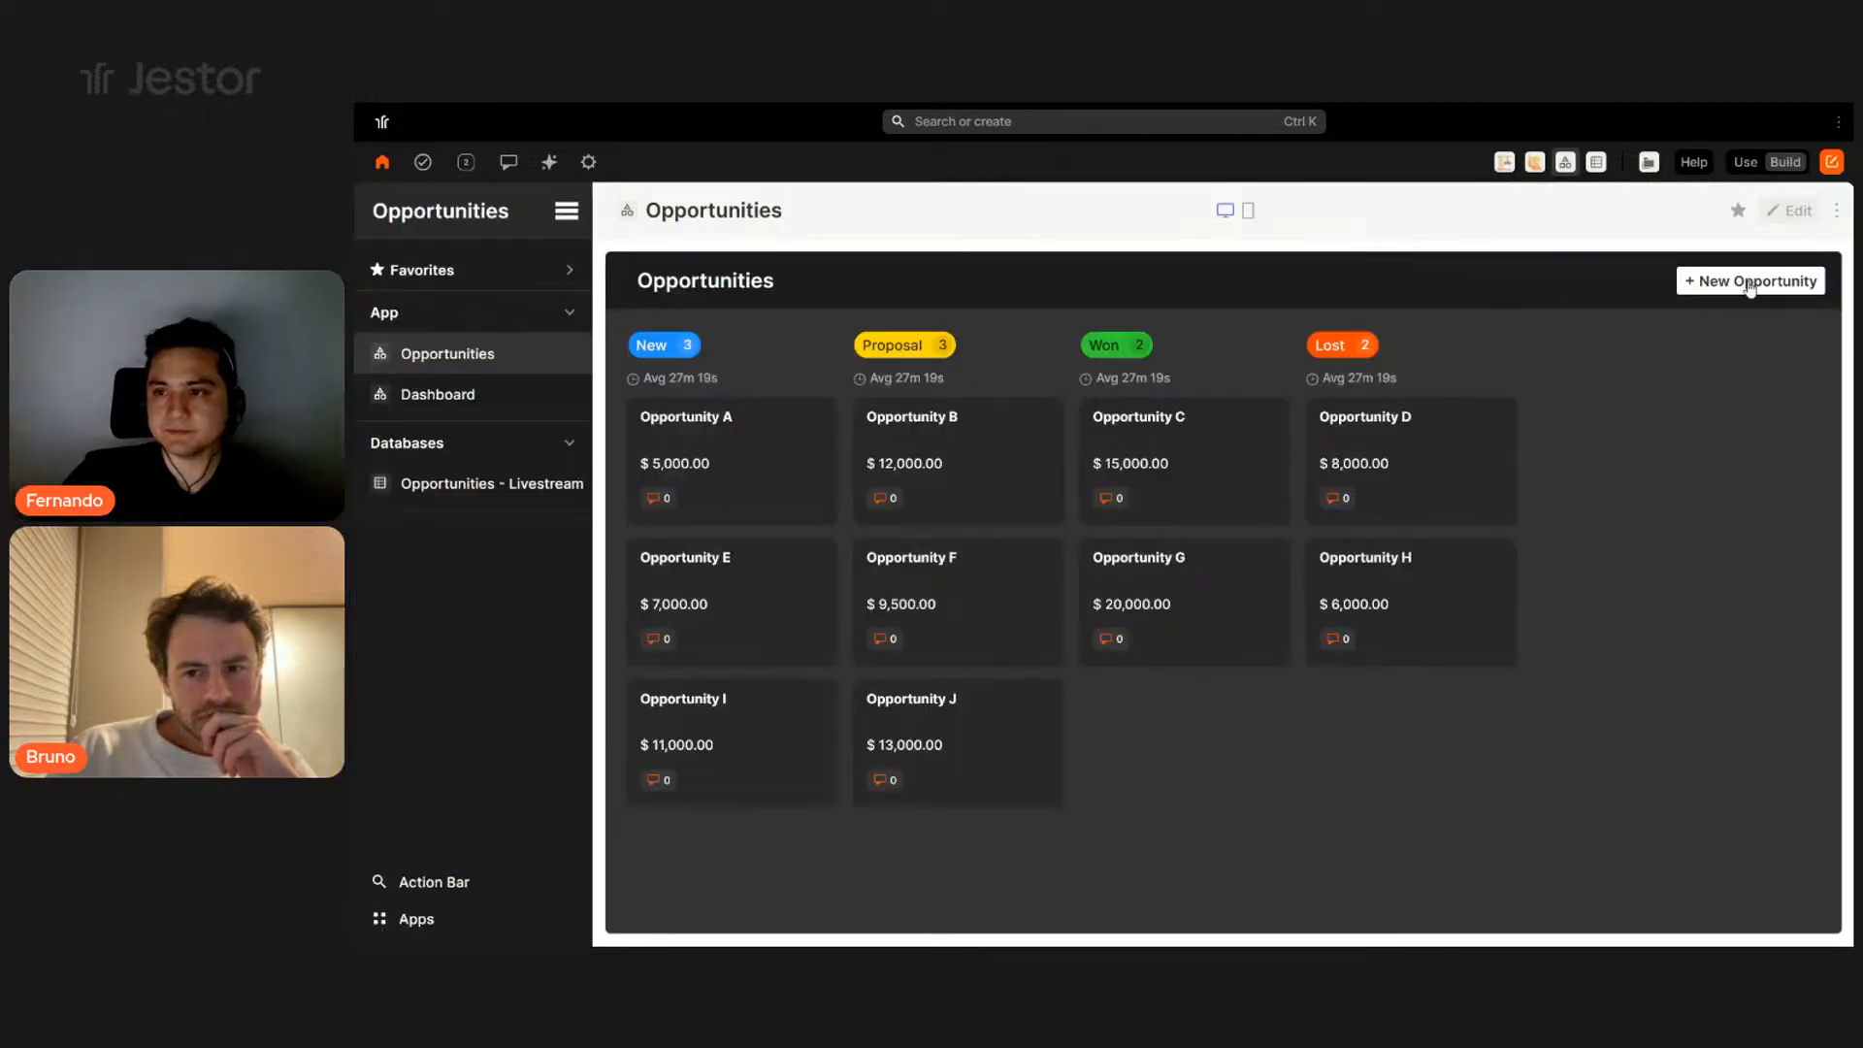
{"action": "left_click", "coordinate": [1752, 163]}
{"action": "left_click", "coordinate": [1742, 213]}
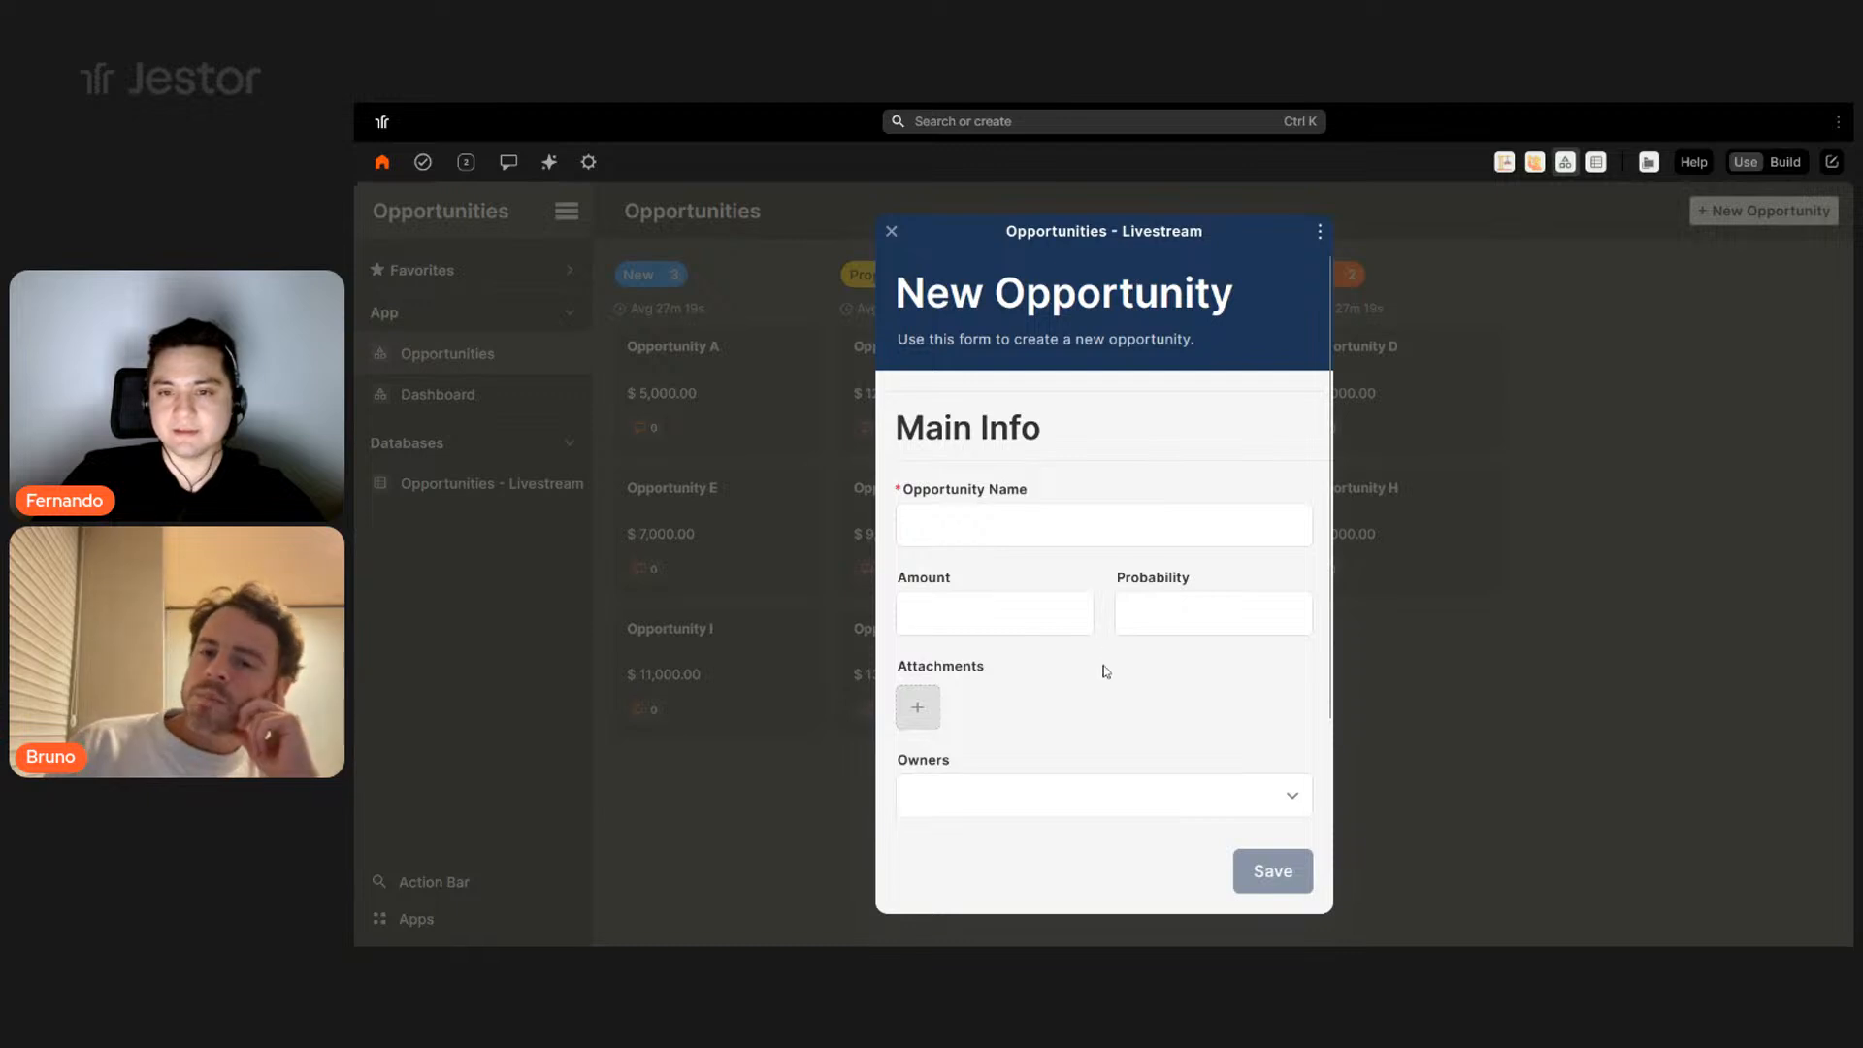
{"action": "scroll", "coordinate": [1102, 666], "scroll_direction": "down", "scroll_amount": 2}
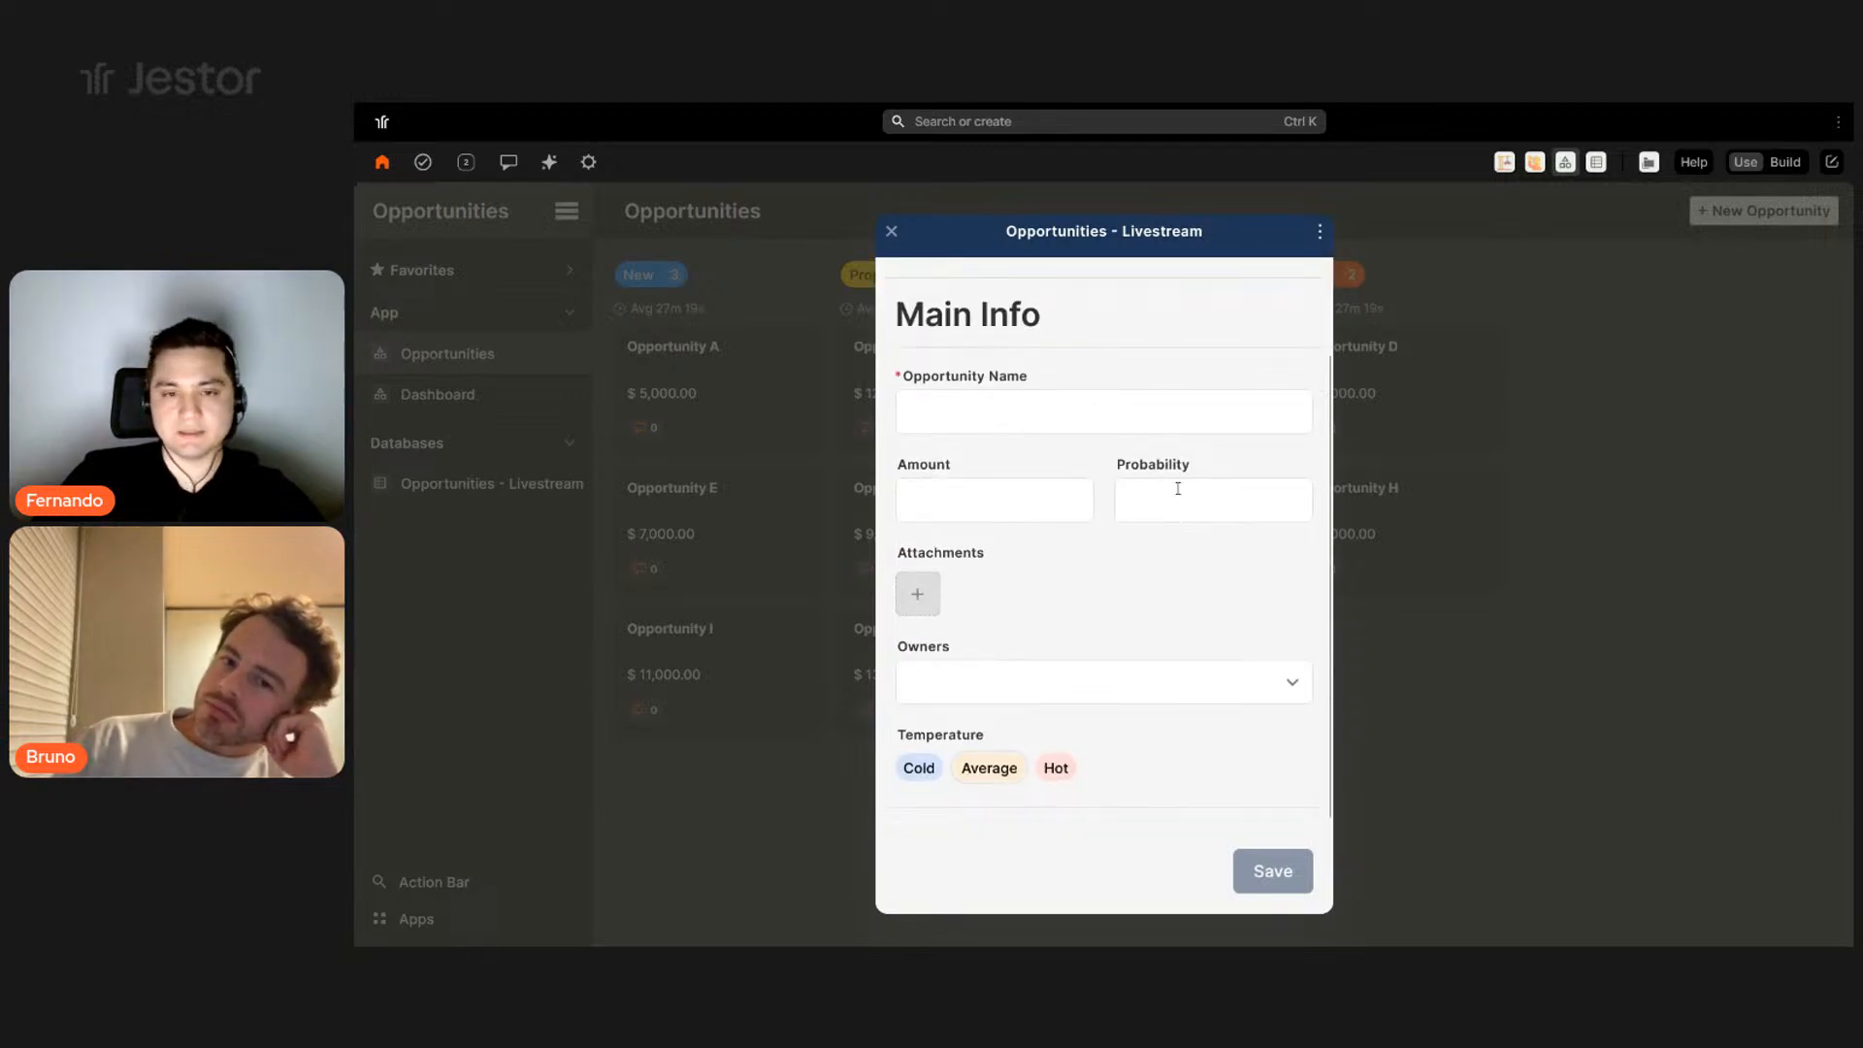
{"action": "left_click", "coordinate": [1680, 485]}
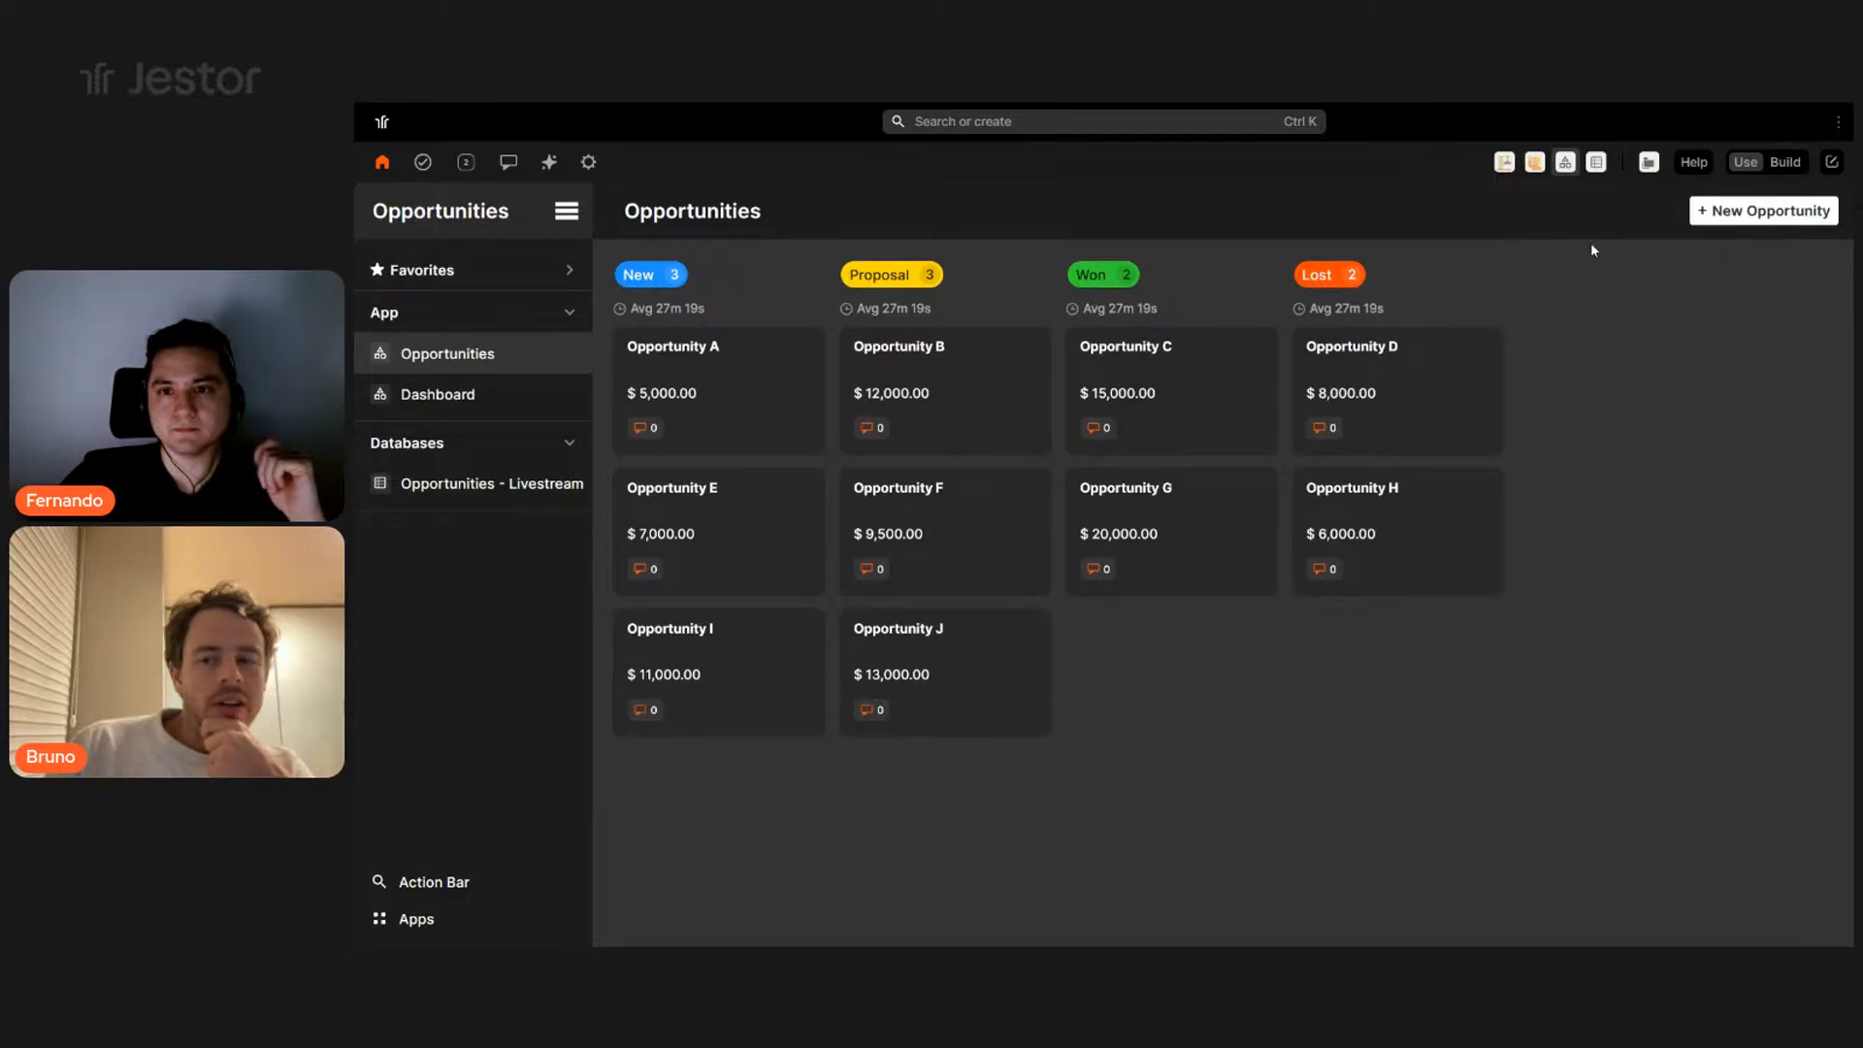
{"action": "left_click", "coordinate": [794, 432]}
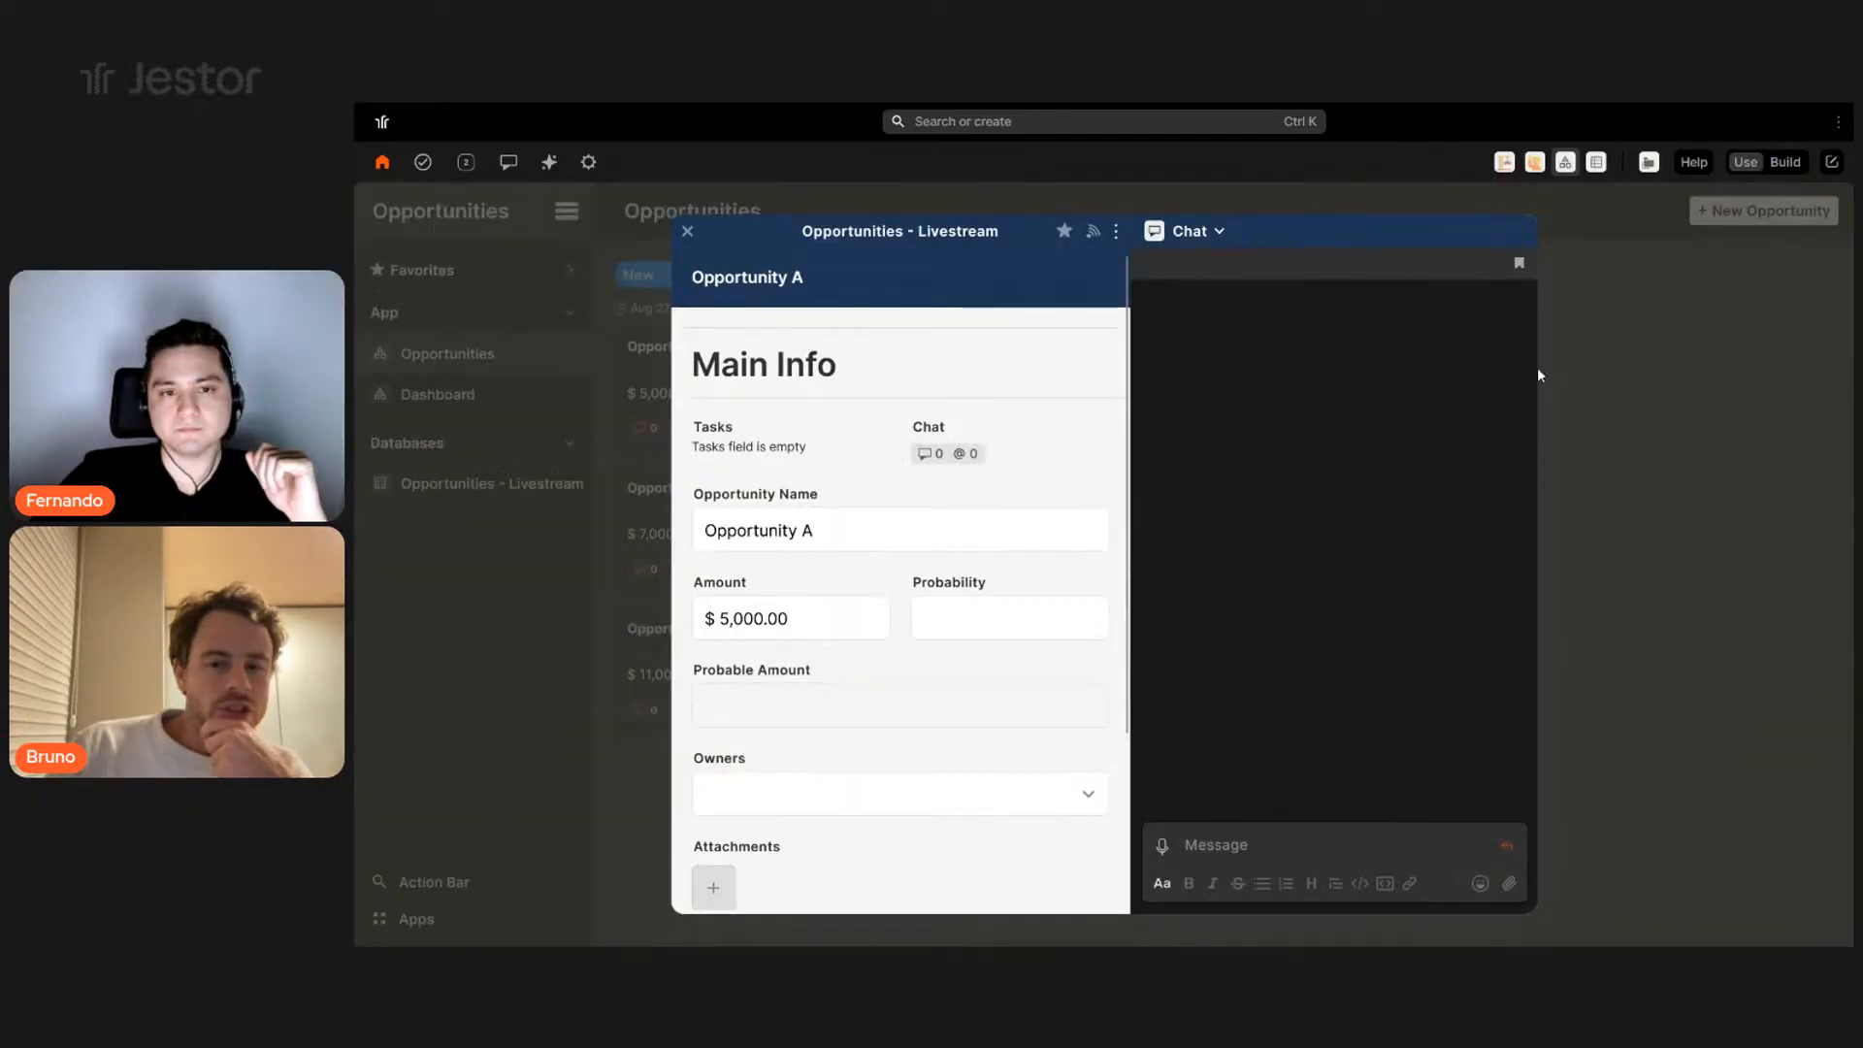
{"action": "left_click", "coordinate": [1698, 378]}
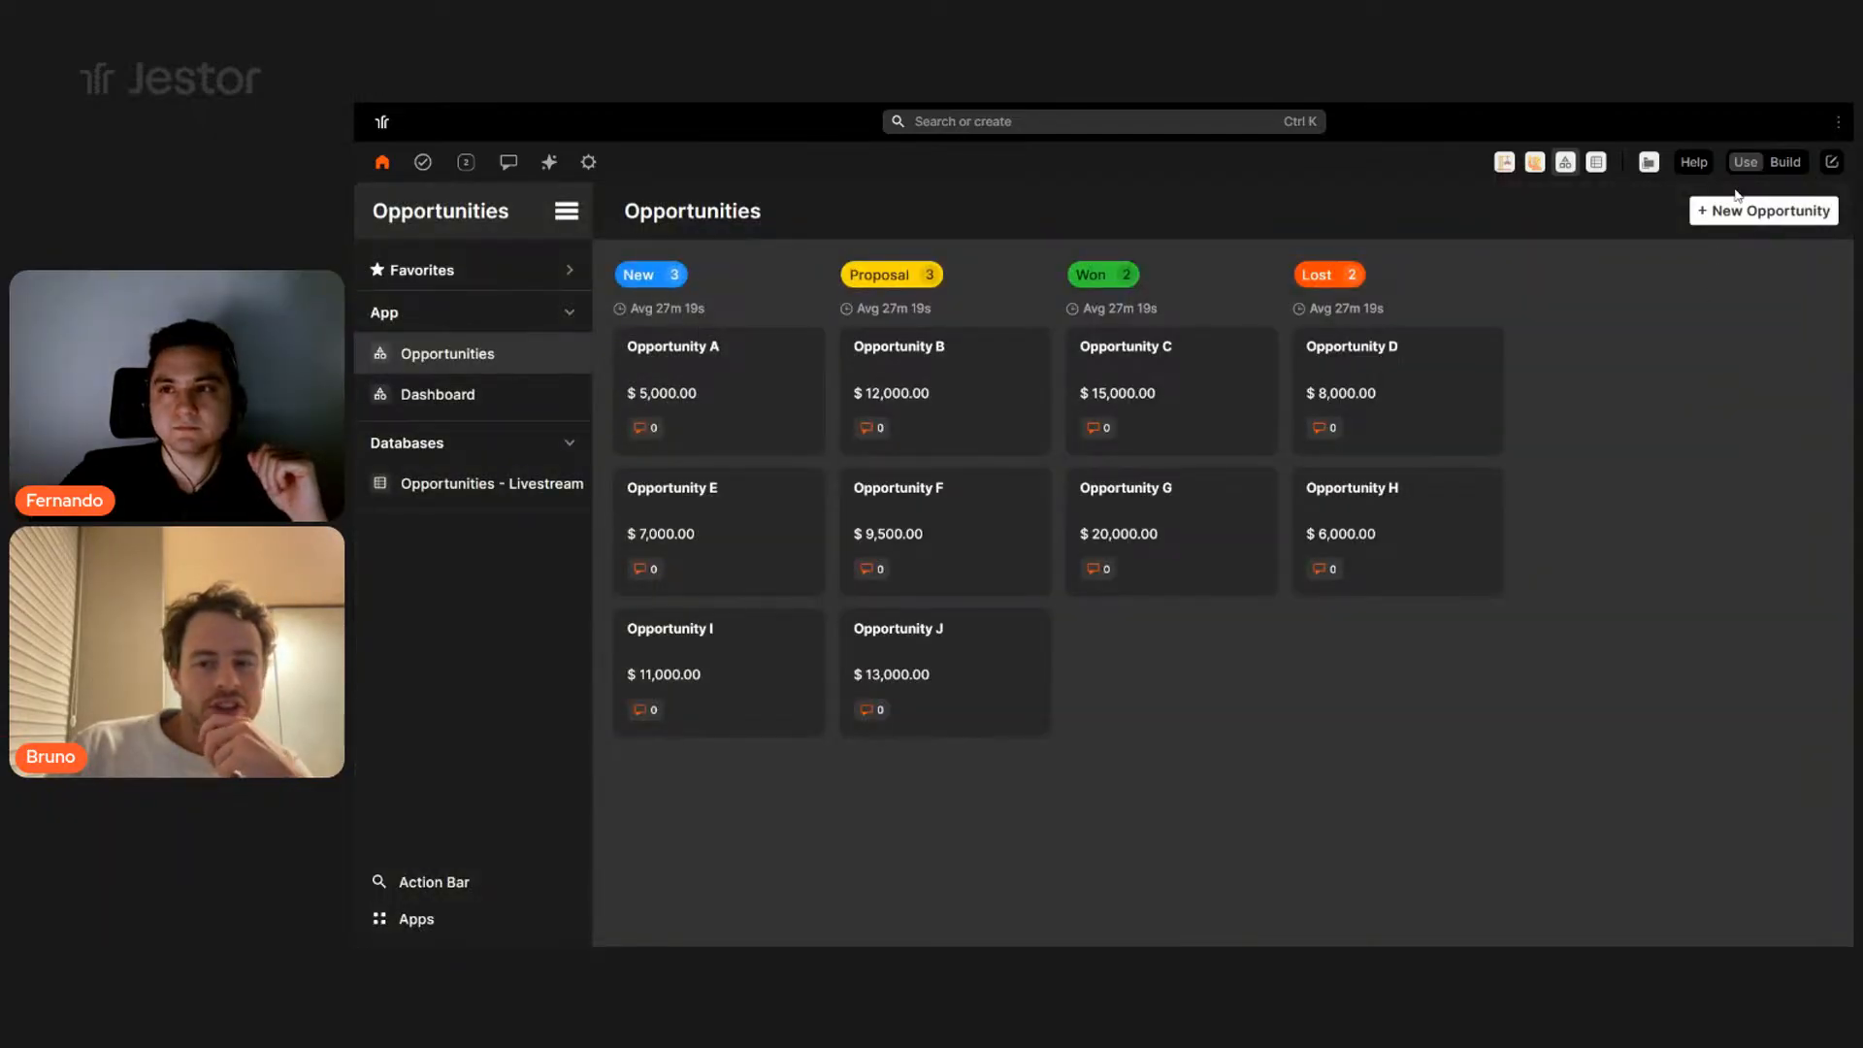
- Return to build mode, edit the Opportunities page and open the kanban block settings
{"action": "left_click", "coordinate": [1784, 163]}
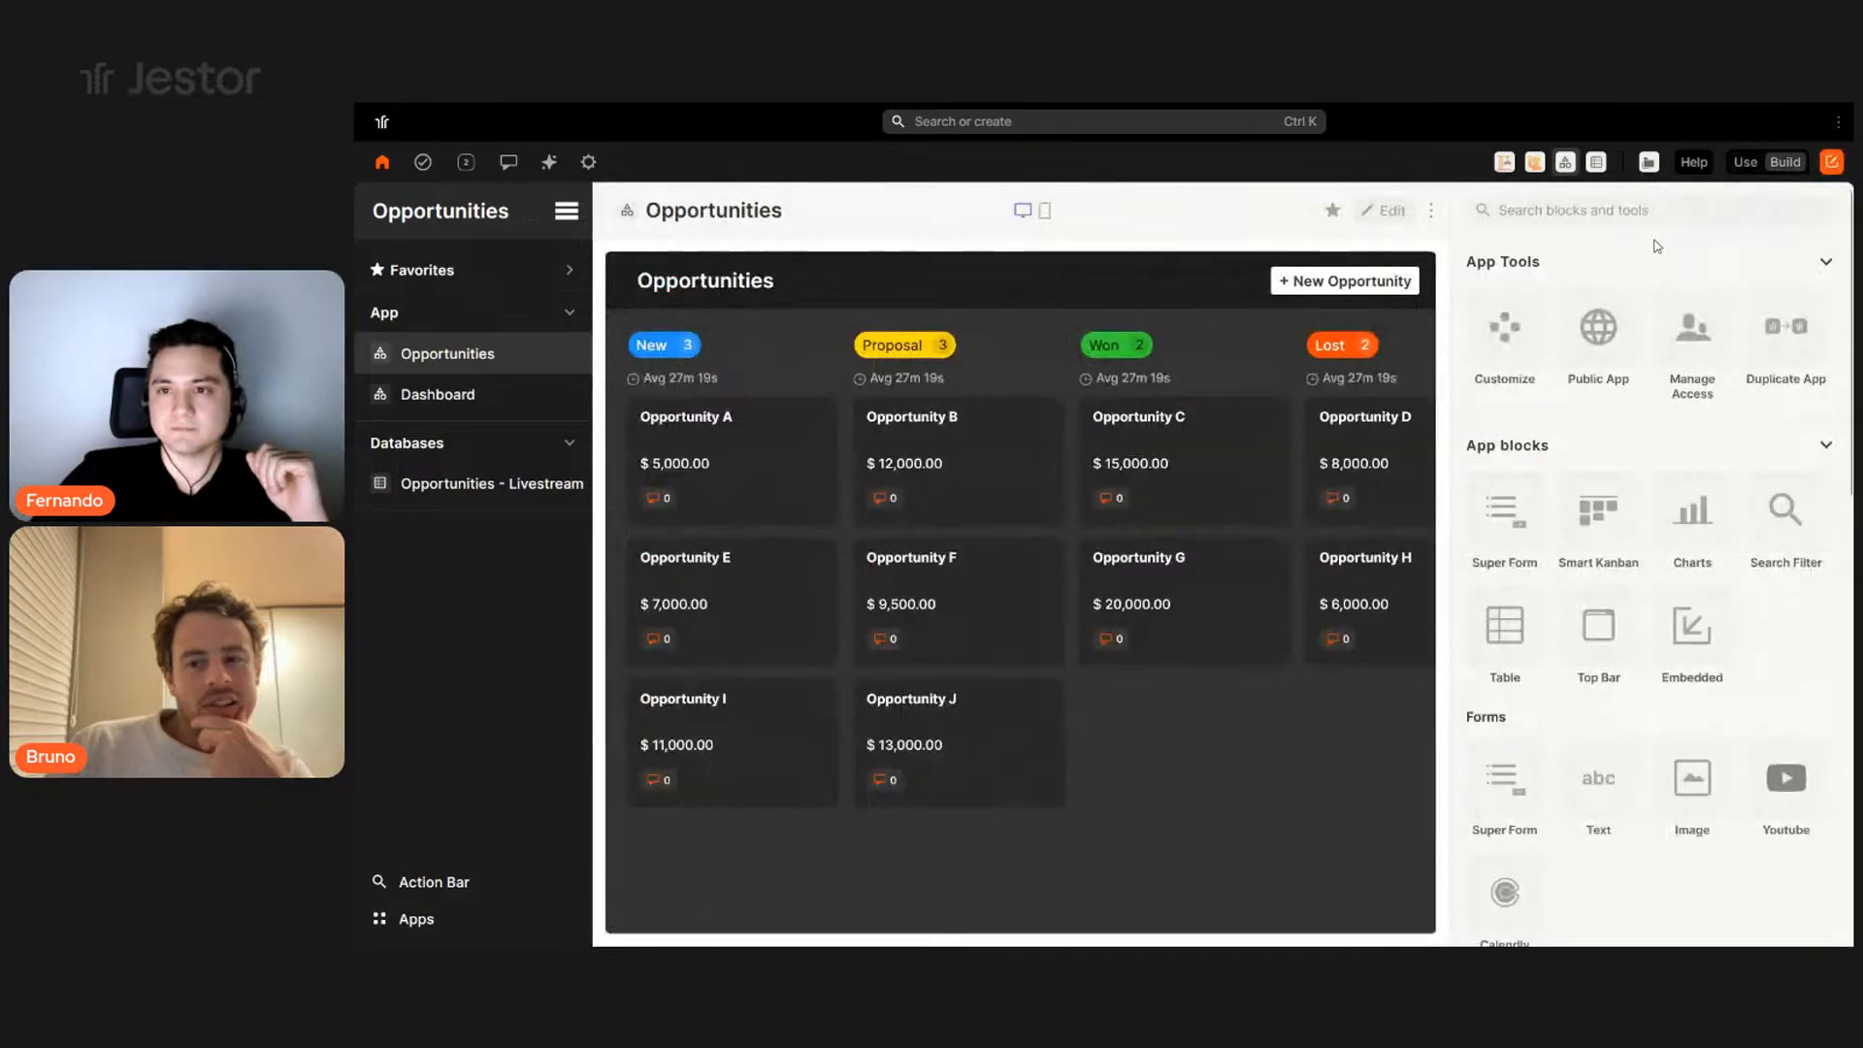
{"action": "left_click", "coordinate": [1384, 211]}
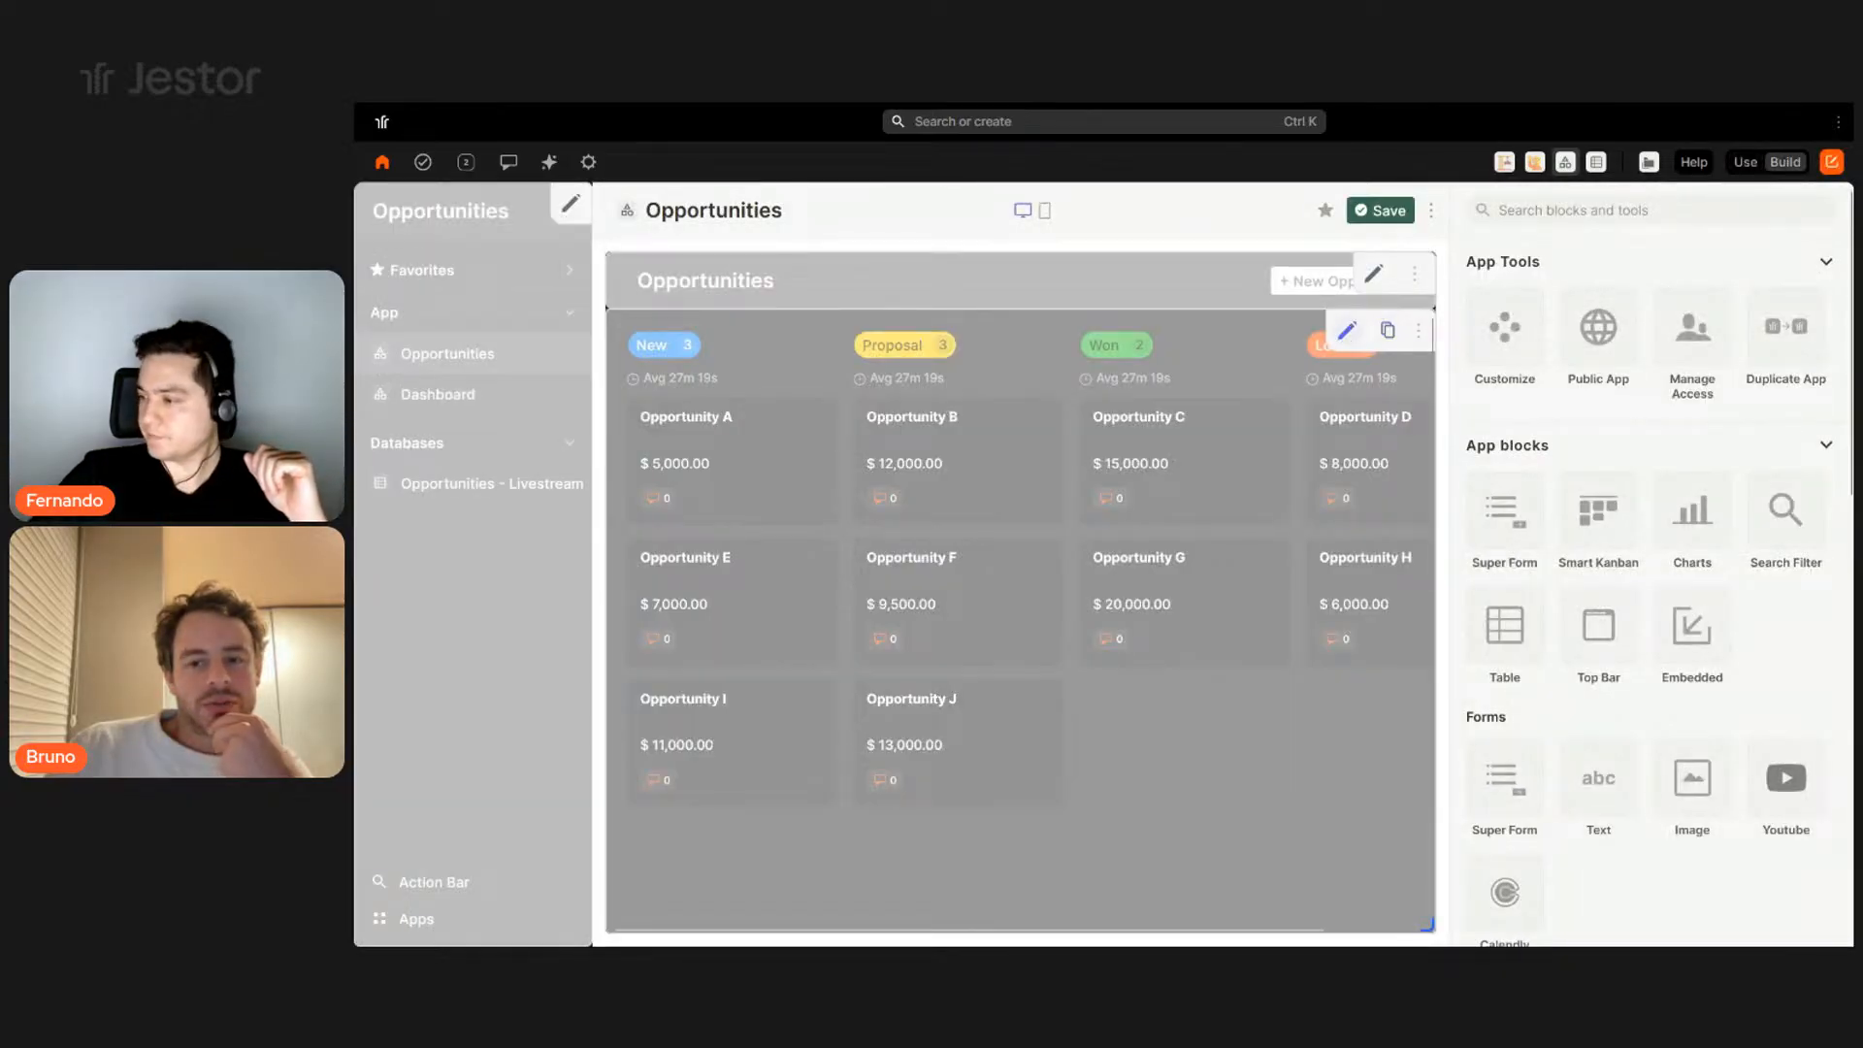
{"action": "left_click", "coordinate": [1348, 332]}
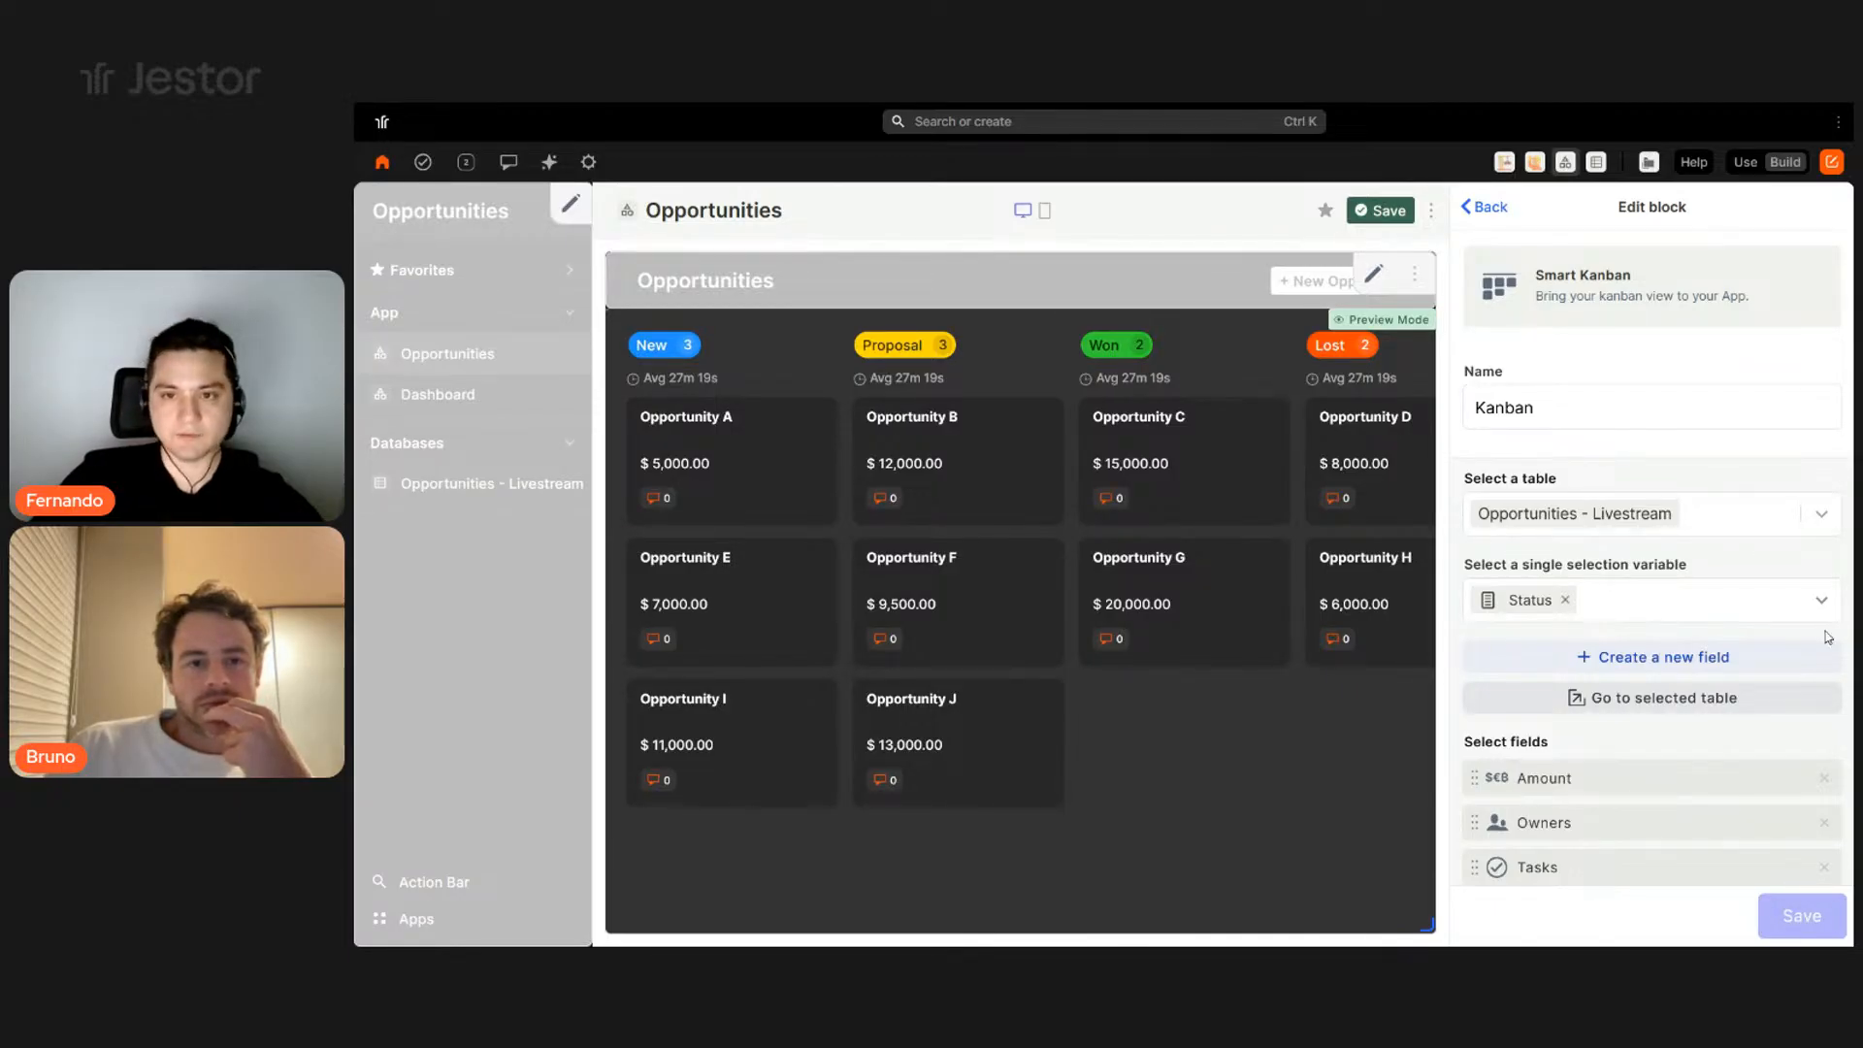
{"action": "scroll", "coordinate": [1707, 550], "scroll_direction": "down", "scroll_amount": 10}
{"action": "scroll", "coordinate": [1754, 543], "scroll_direction": "up", "scroll_amount": 3}
- Set the kanban card colour to navy #1d3557 via Spectrum and save it
{"action": "left_click", "coordinate": [1823, 499]}
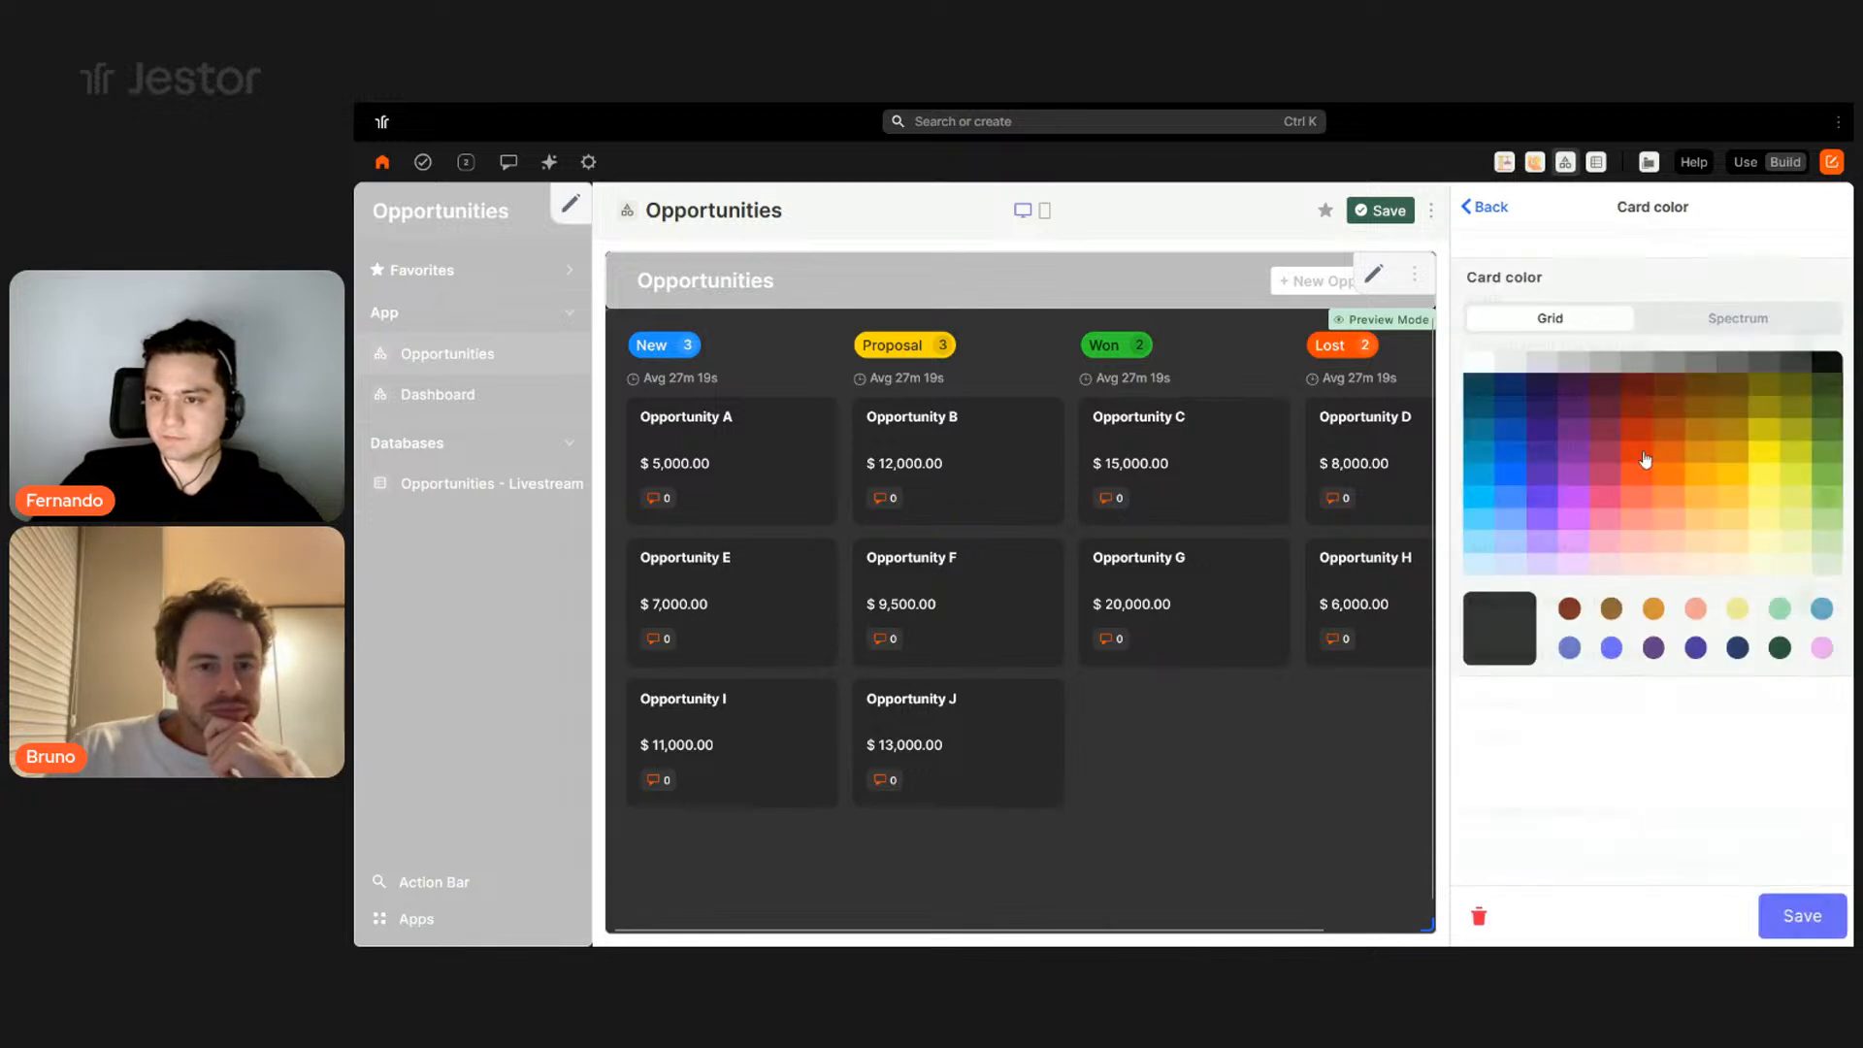
{"action": "left_click", "coordinate": [1755, 317]}
{"action": "double_click", "coordinate": [1795, 557]}
{"action": "type", "text": "f1faee"}
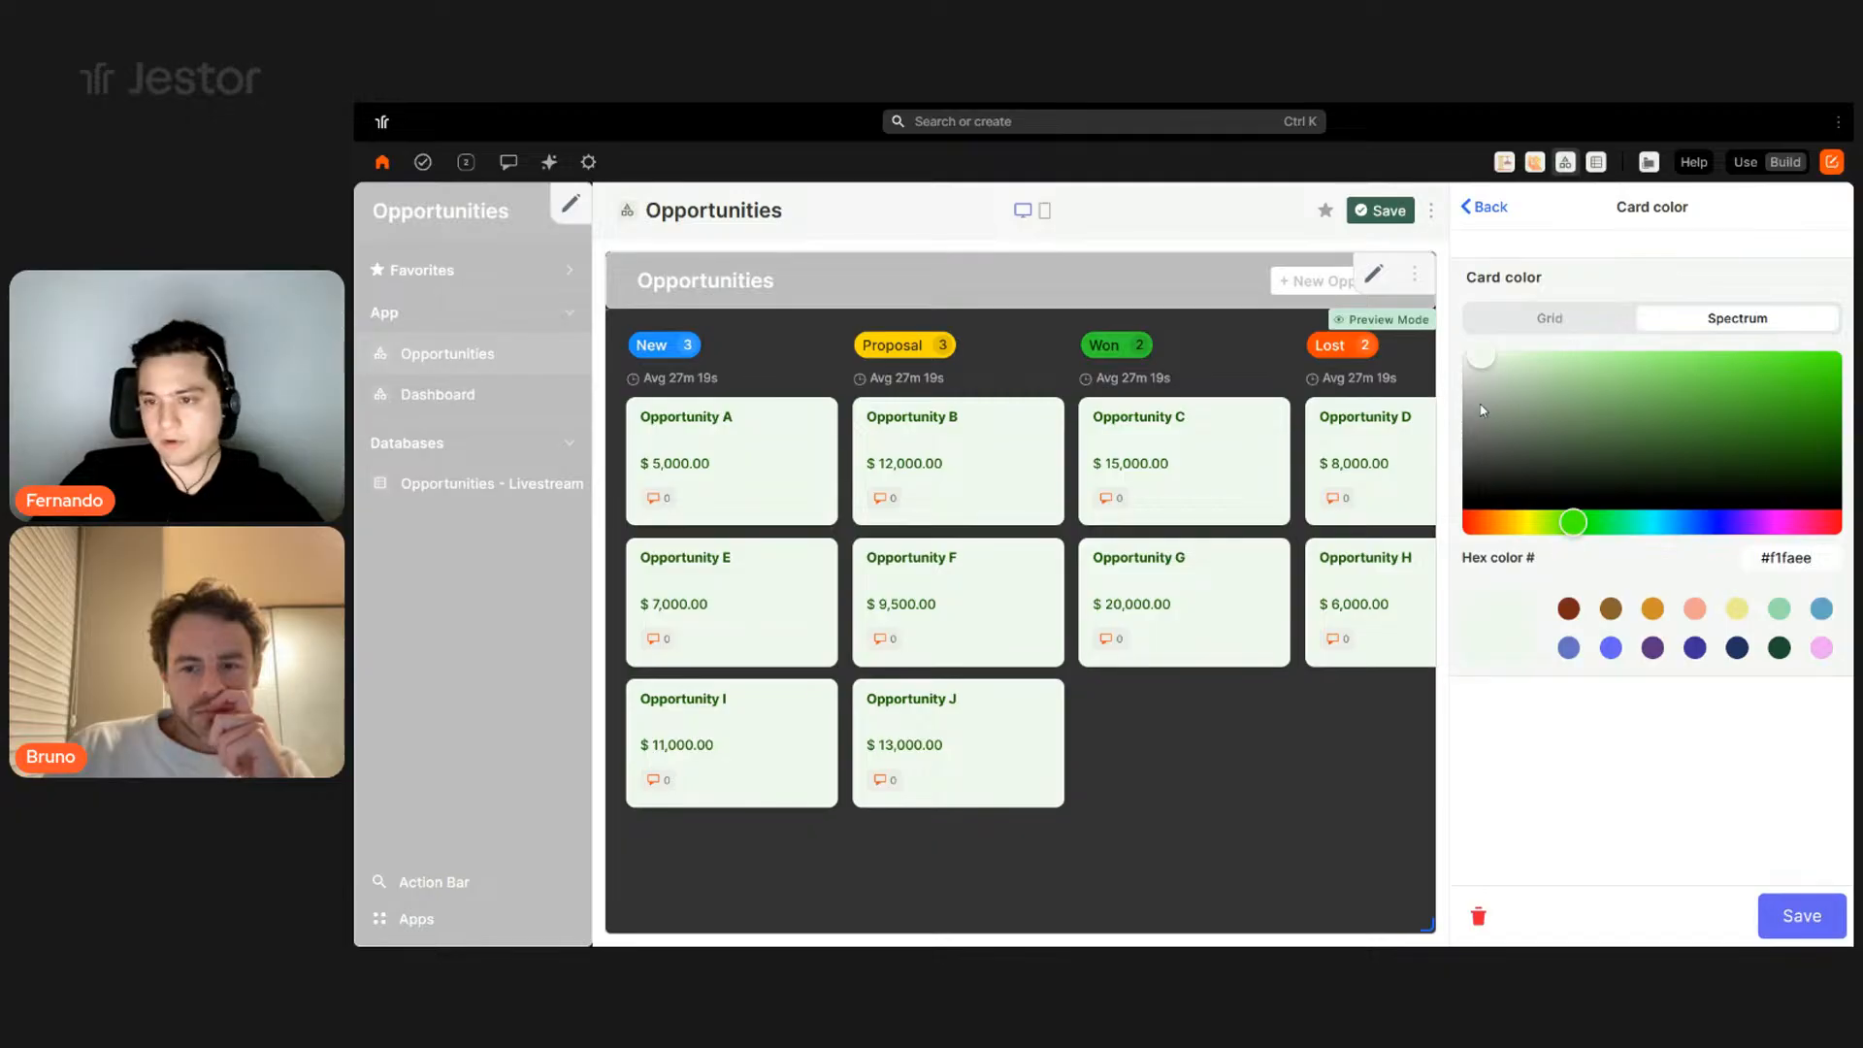
{"action": "left_click", "coordinate": [1465, 354]}
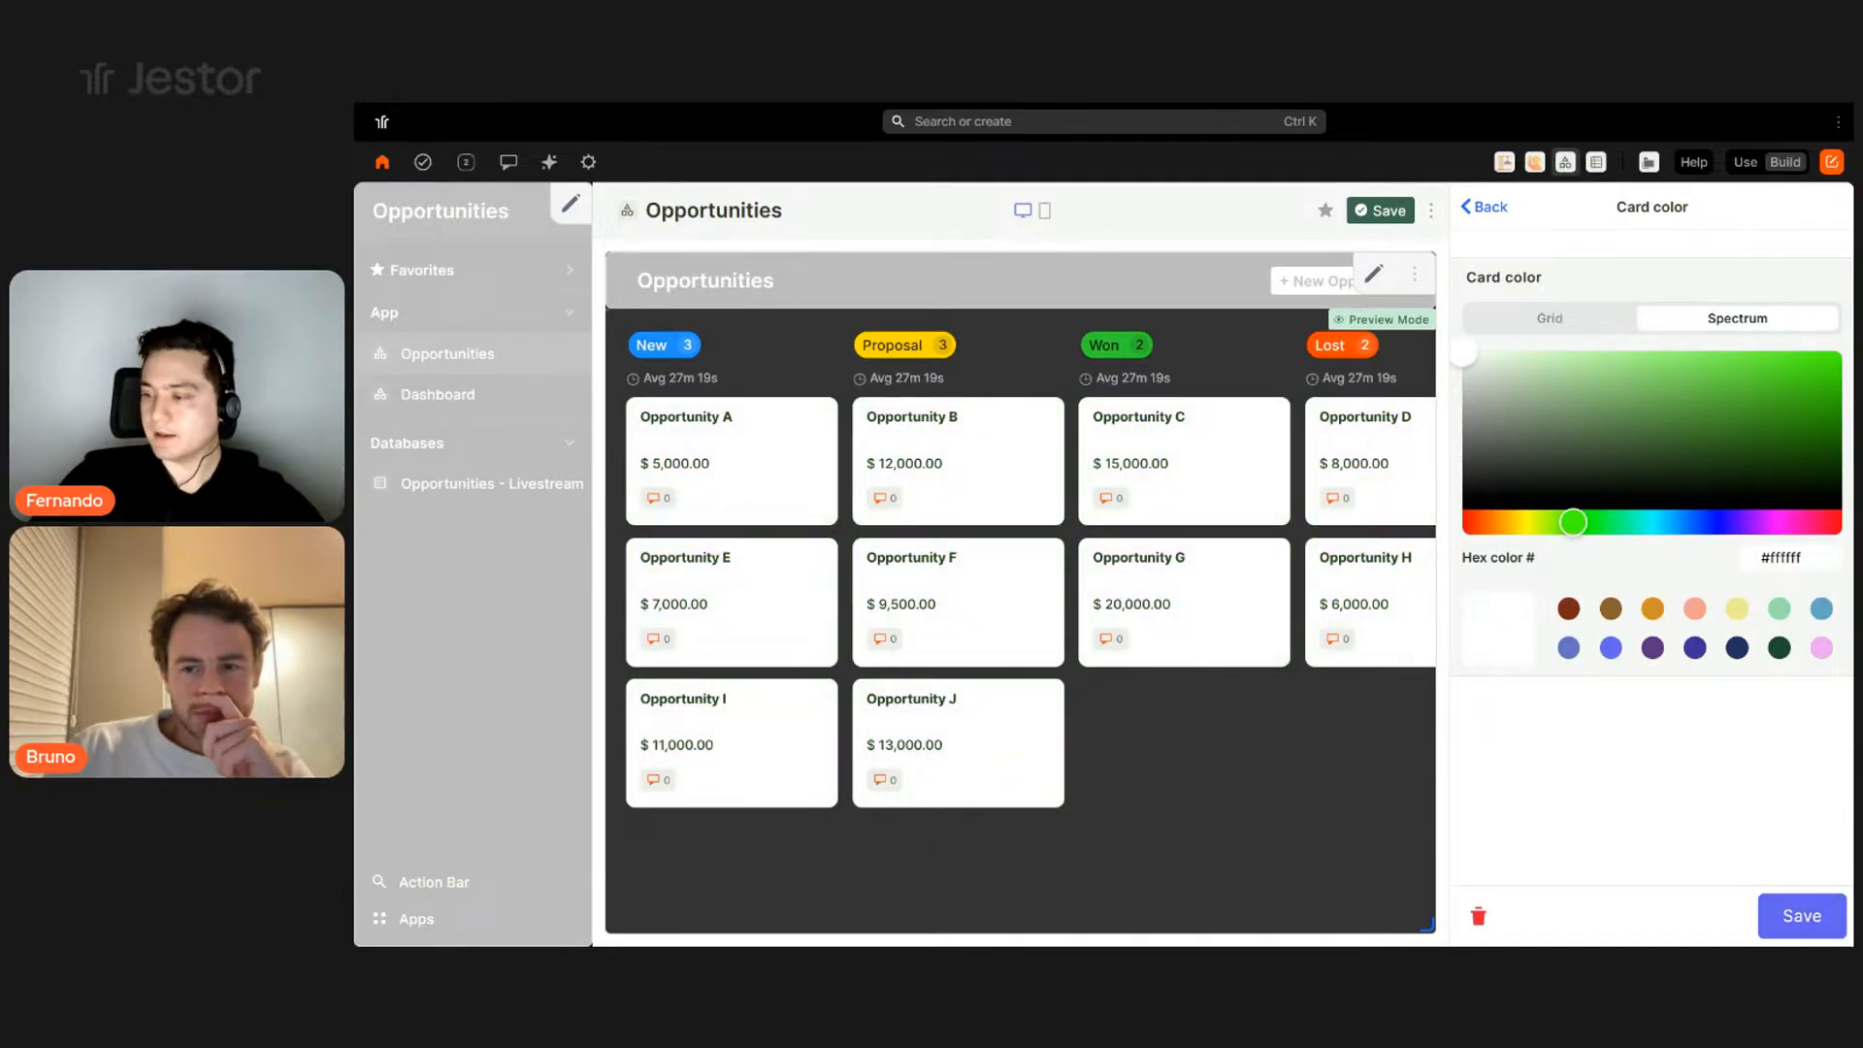
{"action": "left_click", "coordinate": [1721, 520]}
{"action": "left_click", "coordinate": [1761, 427]}
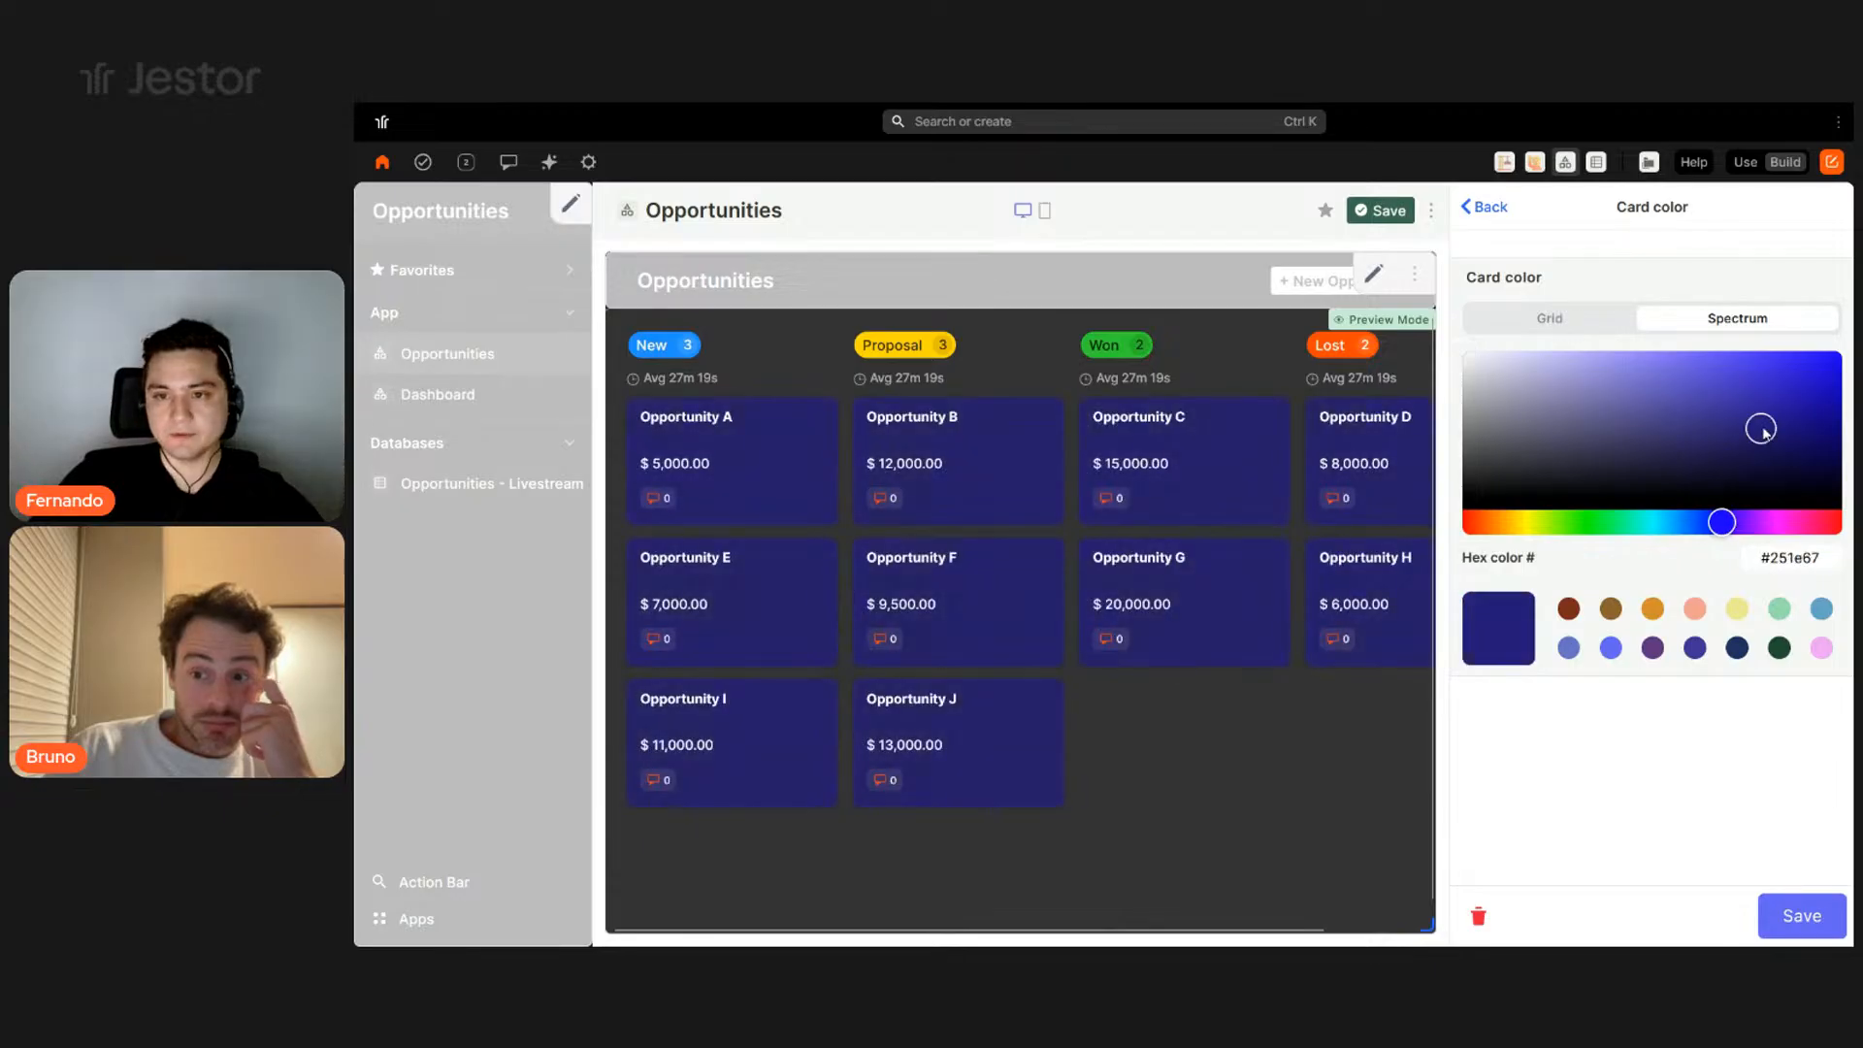
{"action": "left_click_drag", "start_coordinate": [1579, 436], "coordinate": [1463, 352]}
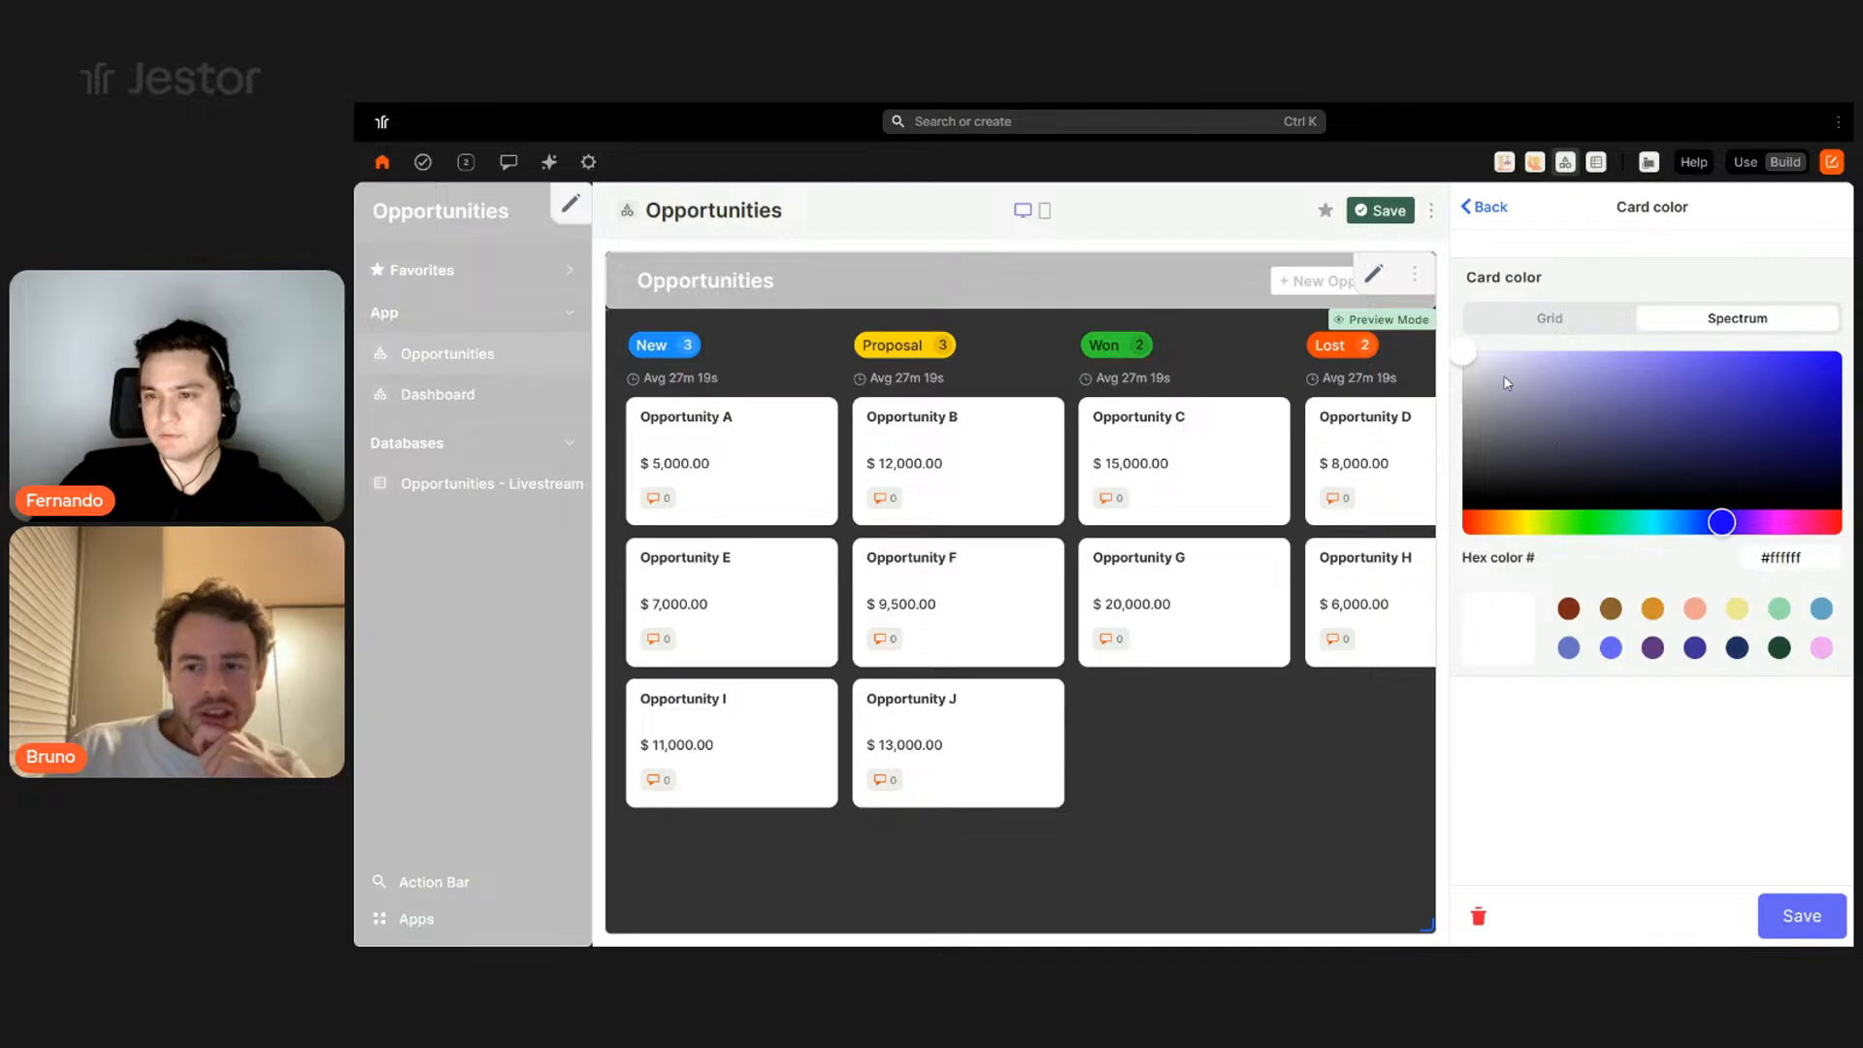
{"action": "left_click_drag", "start_coordinate": [1456, 383], "coordinate": [1462, 389]}
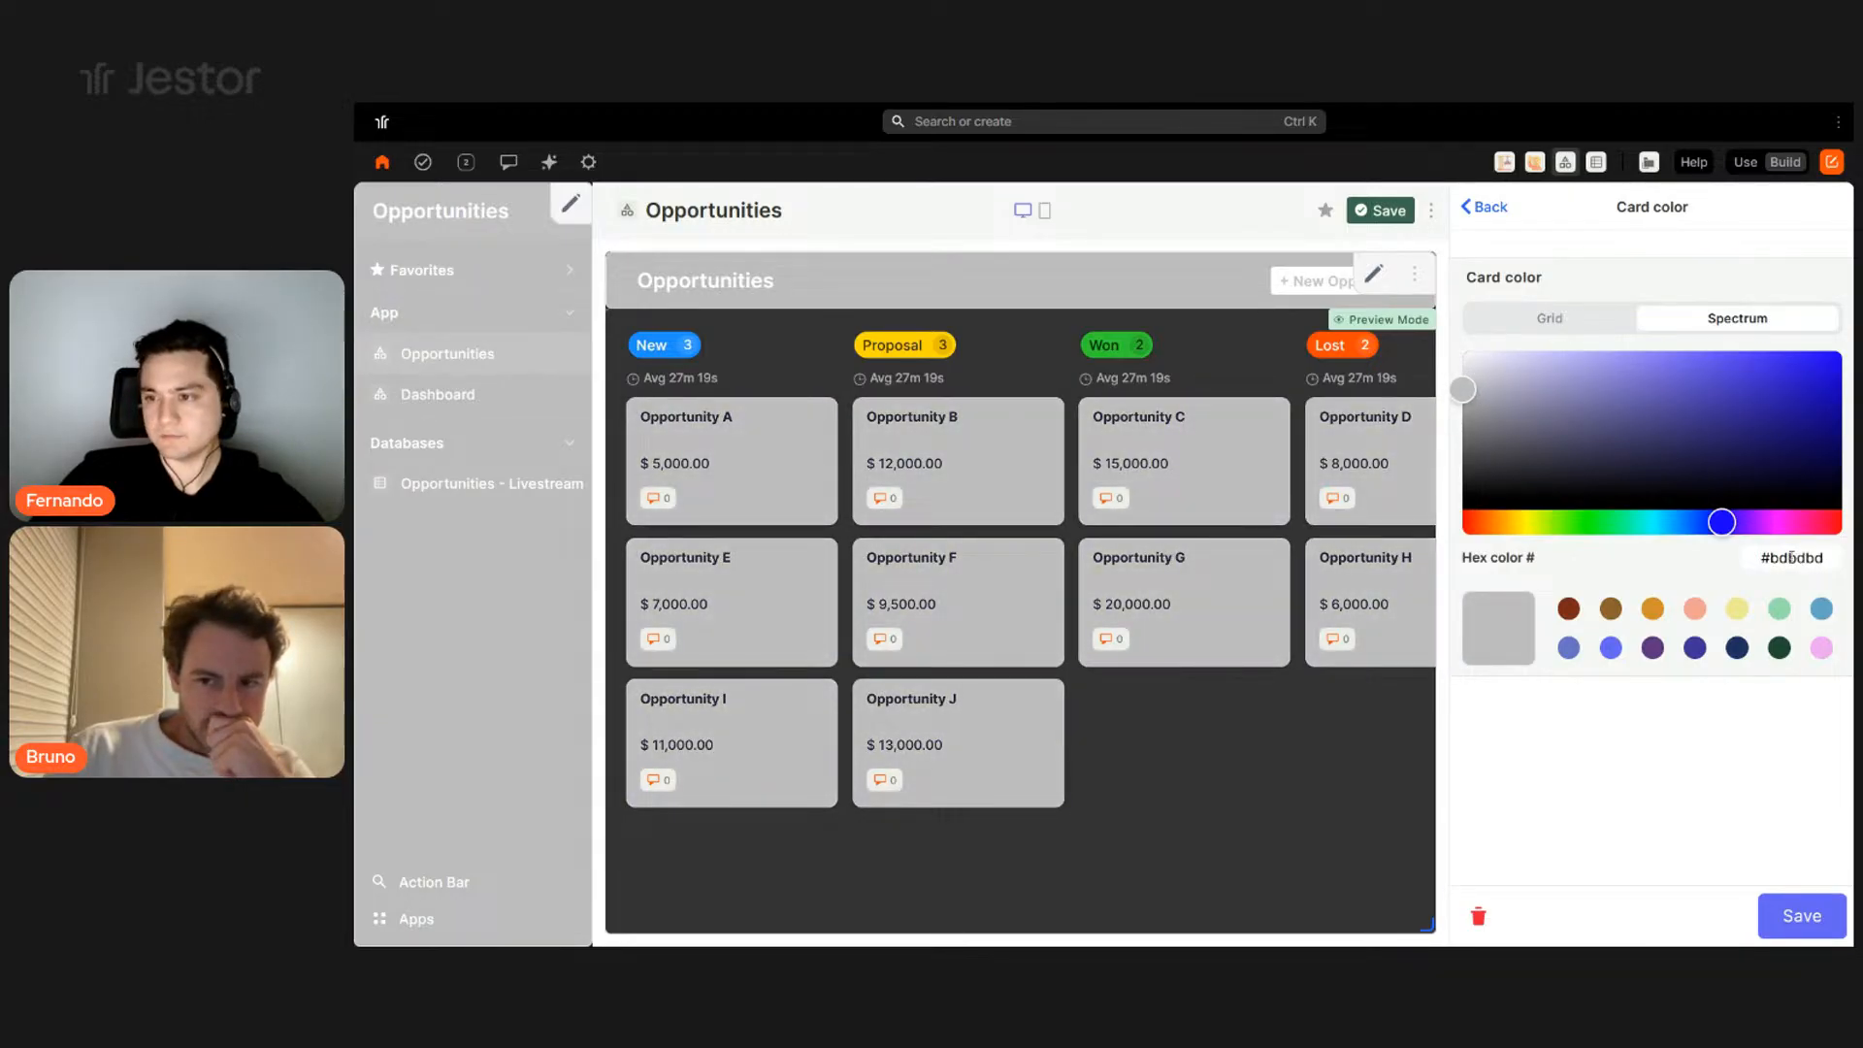
{"action": "left_click", "coordinate": [1737, 647]}
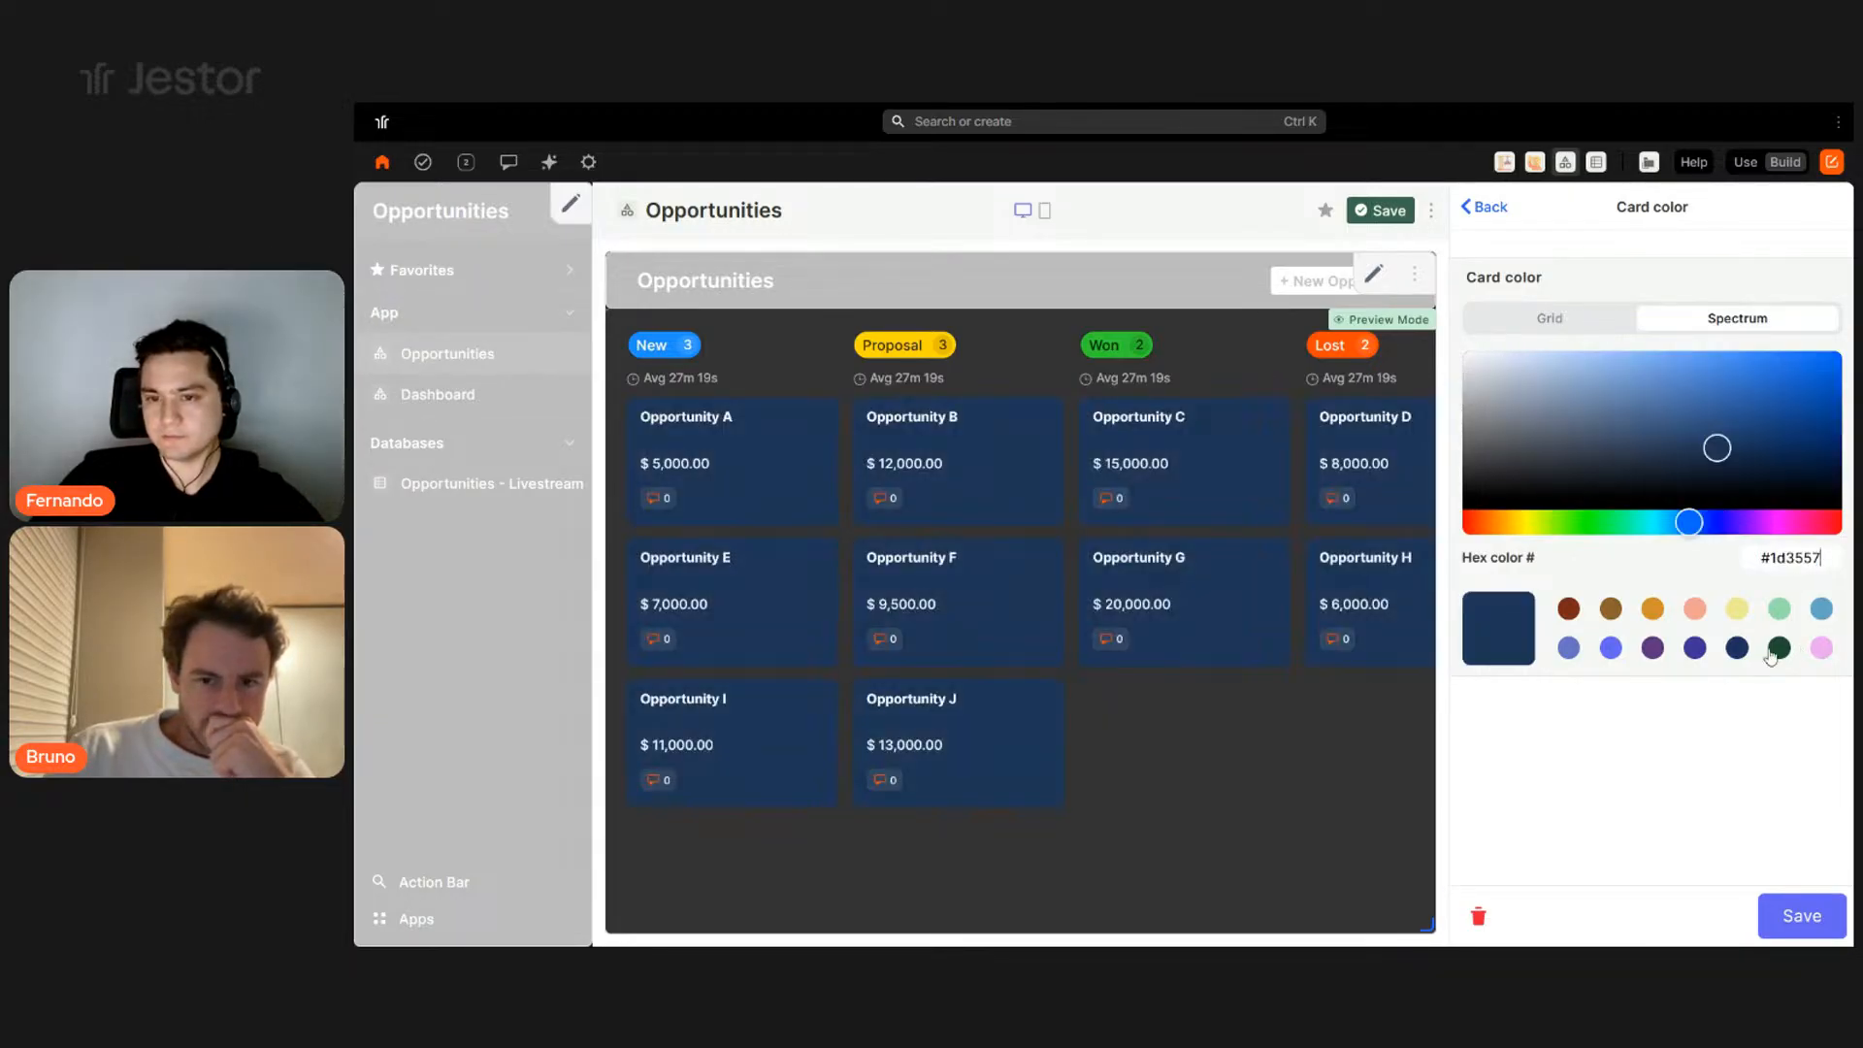
{"action": "left_click", "coordinate": [1802, 917]}
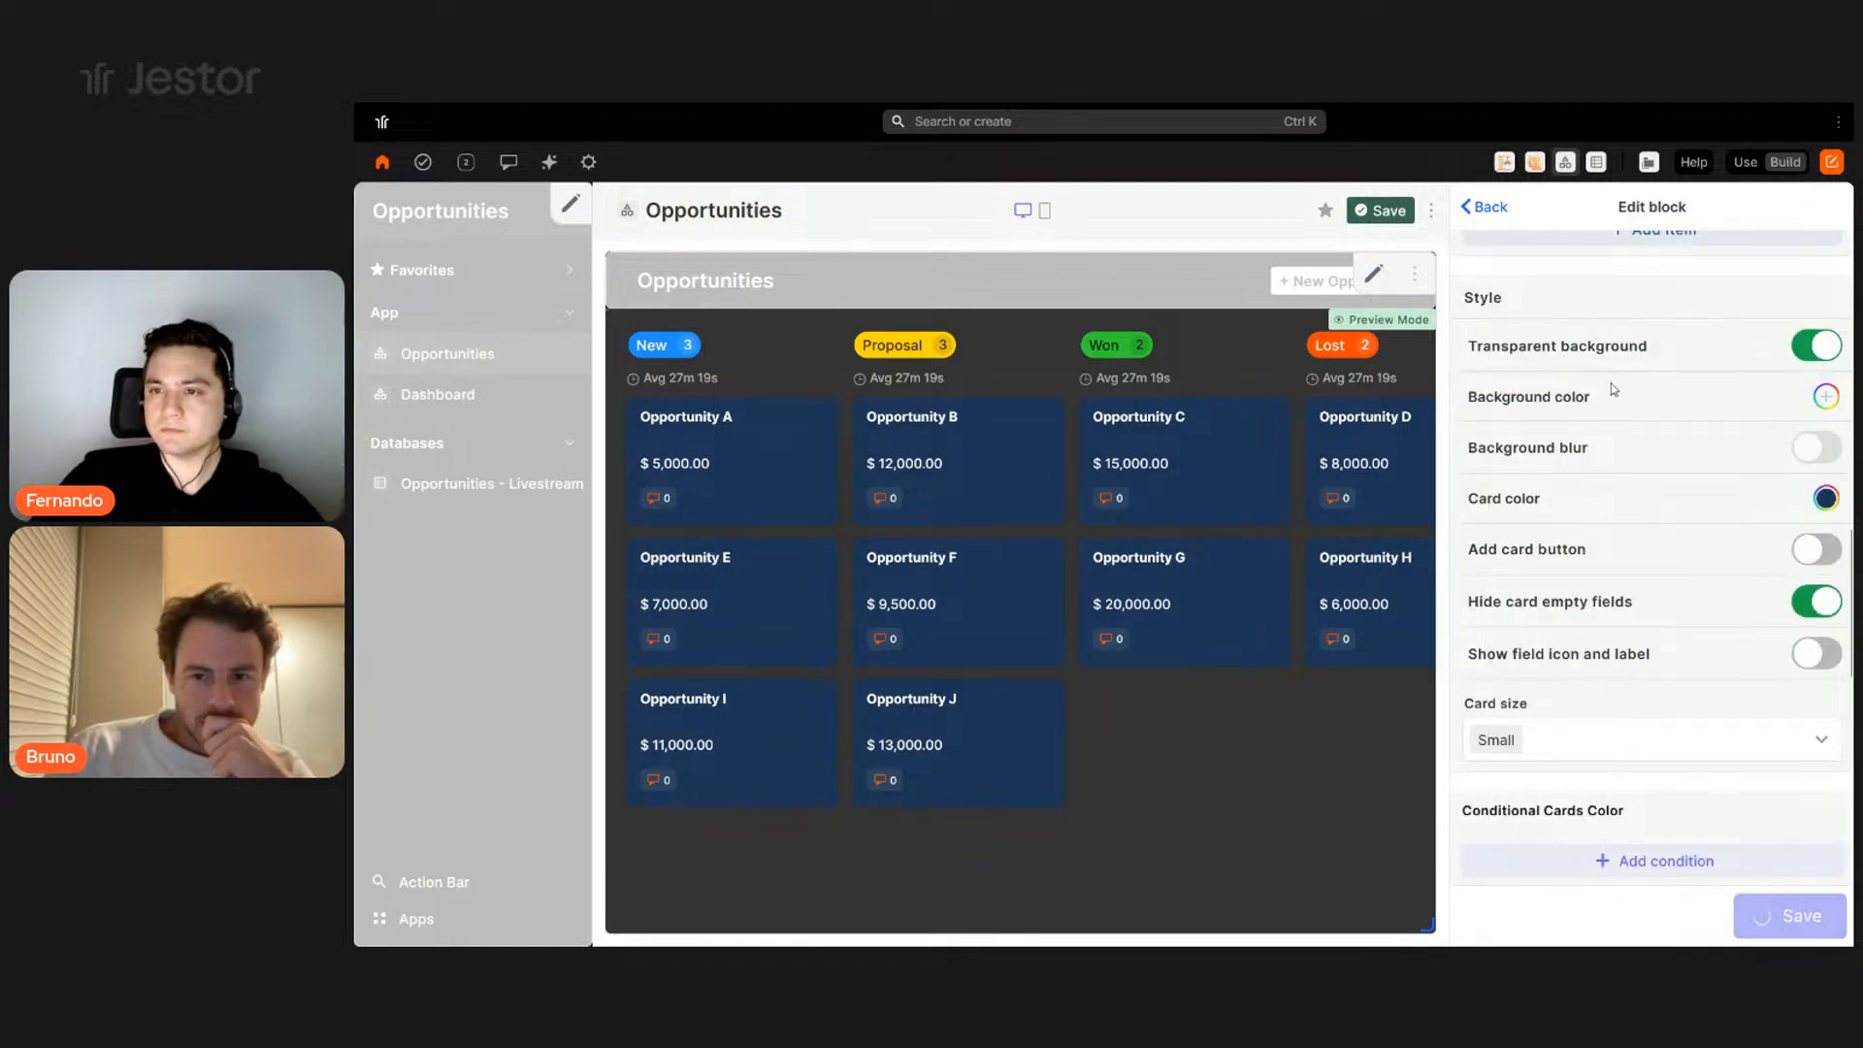
- Set the app's board background to white in Customize and save
{"action": "left_click", "coordinate": [1518, 341]}
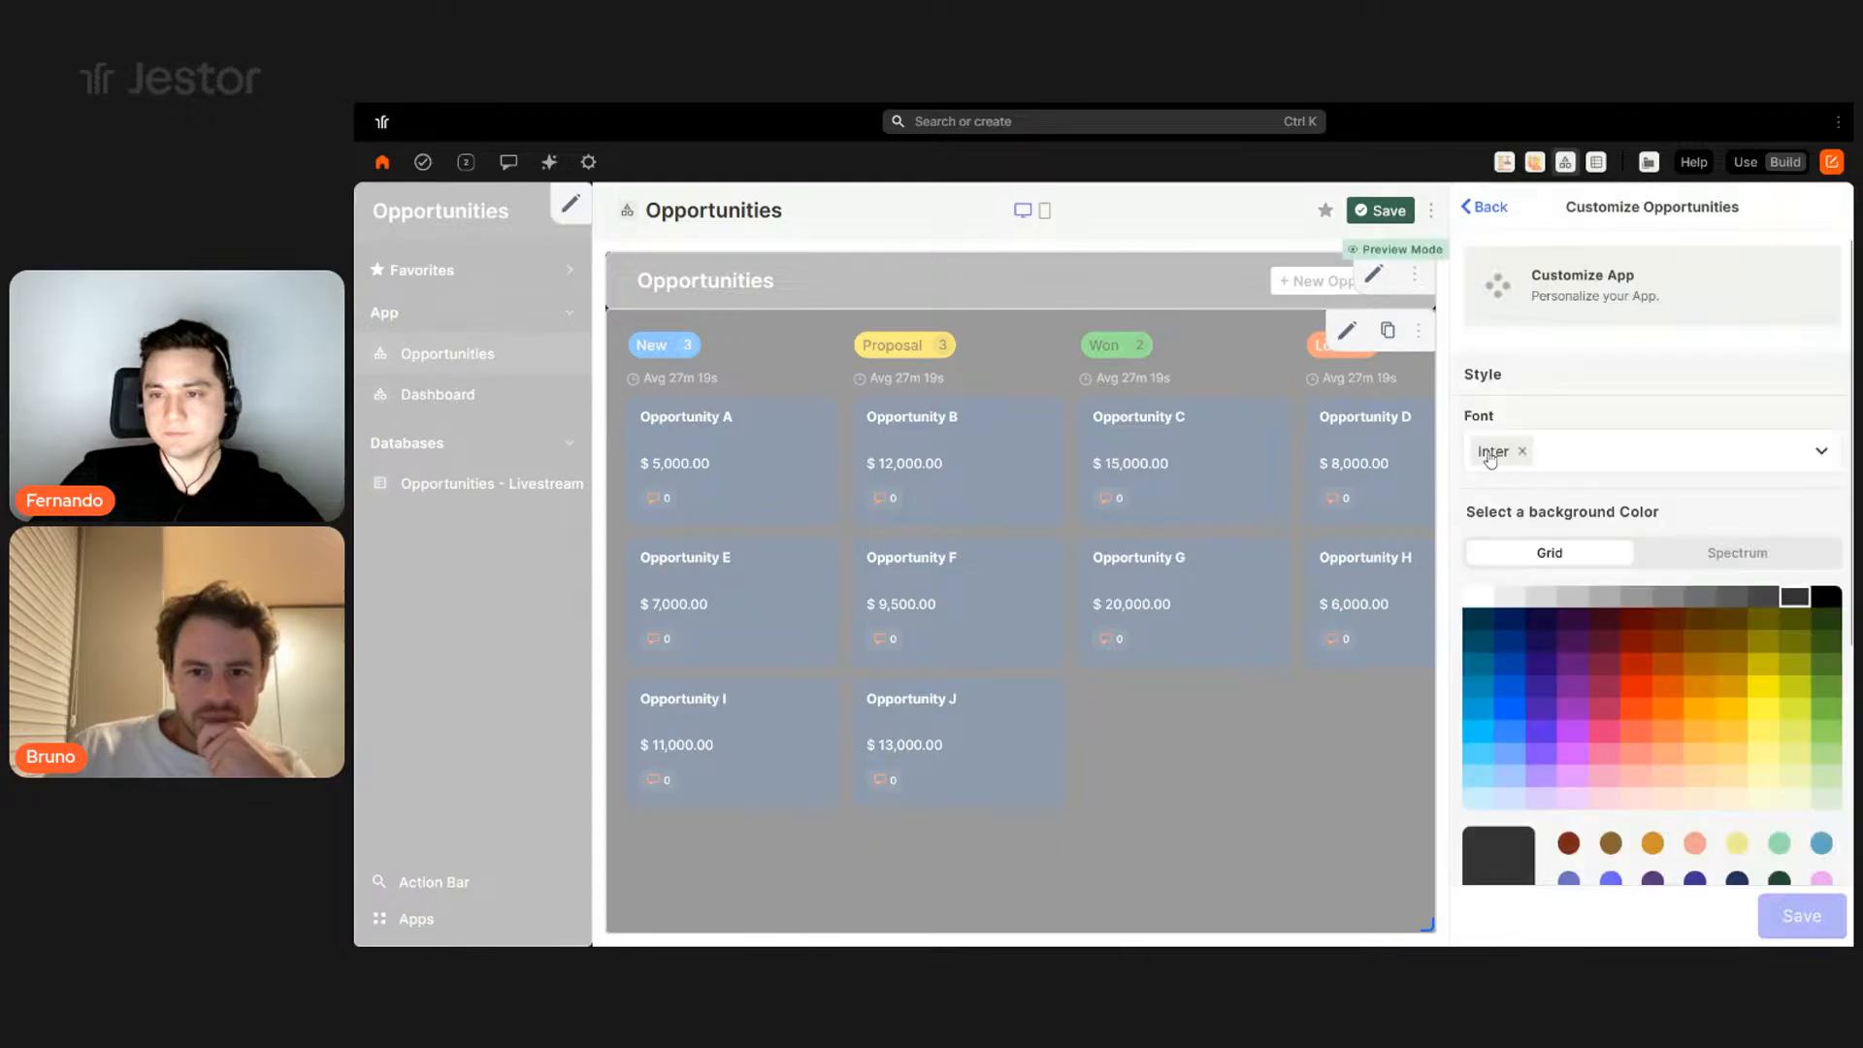
{"action": "left_click", "coordinate": [1478, 598]}
{"action": "left_click", "coordinate": [1802, 916]}
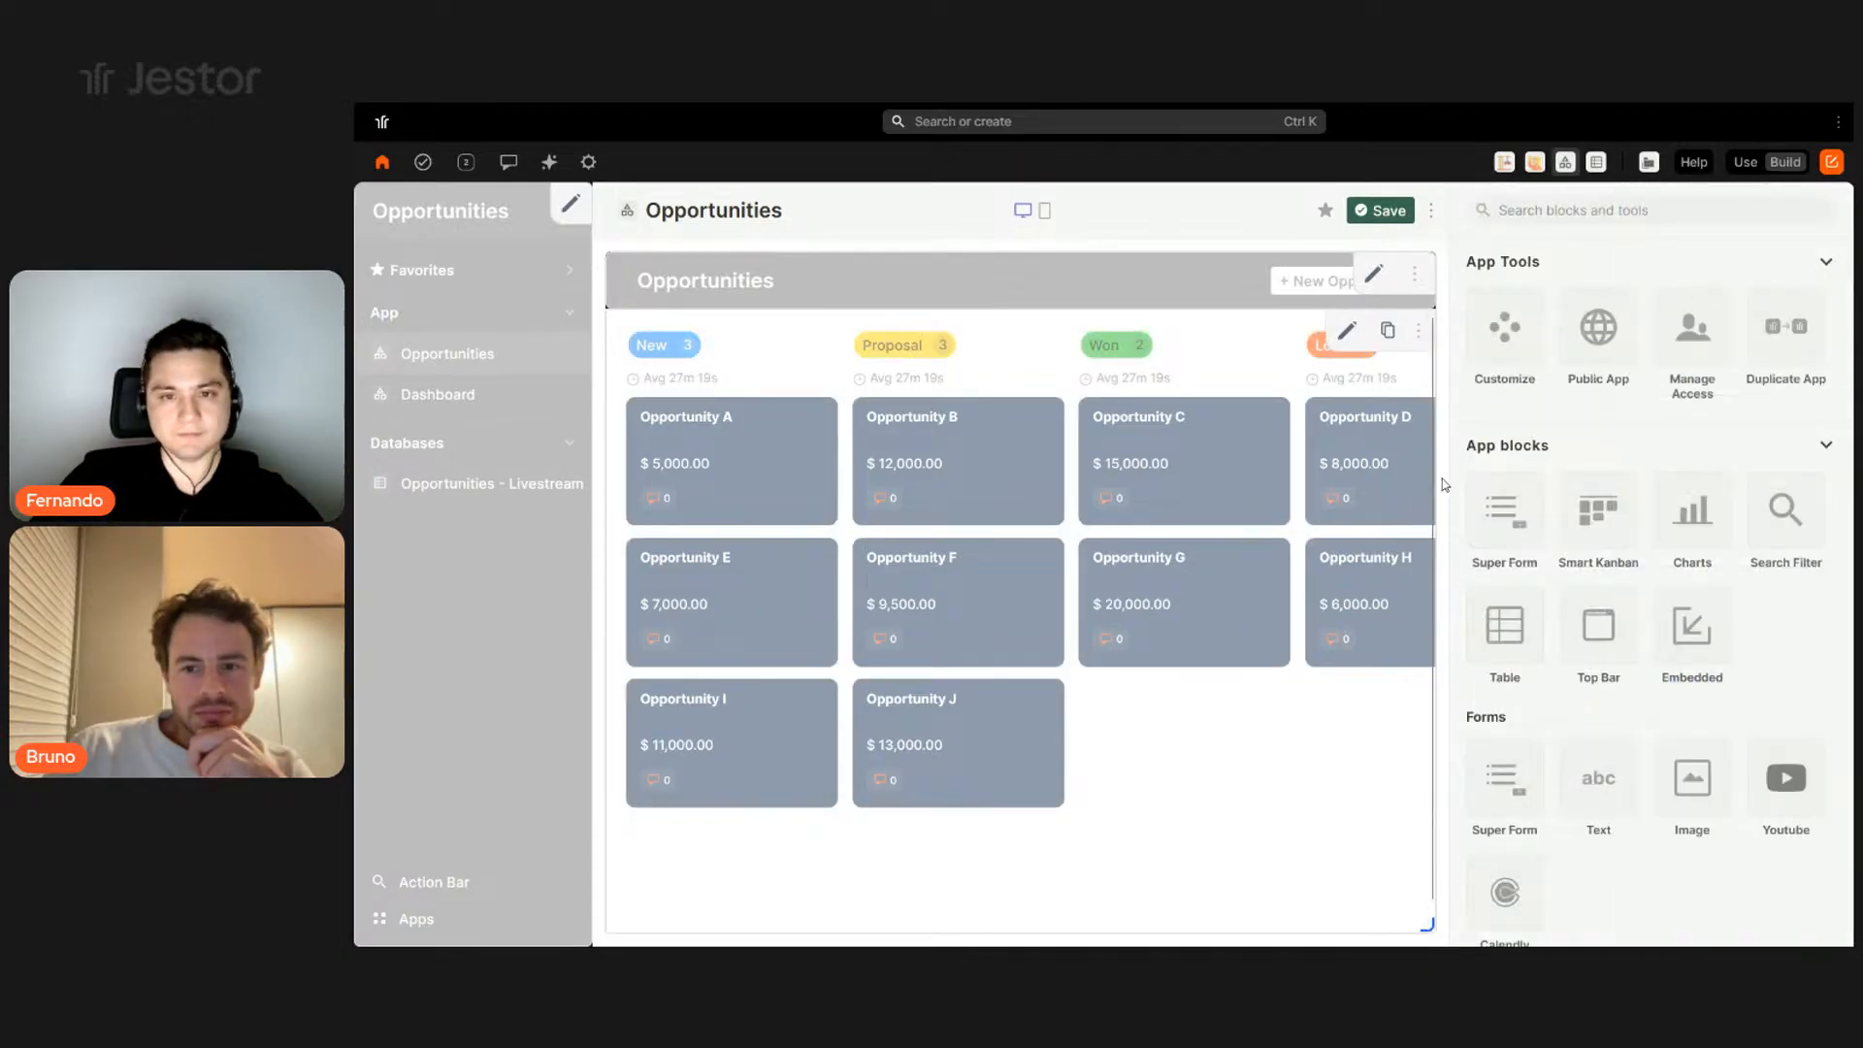
- Make the title bar navy #1d3557, save it, and save the page
{"action": "left_click", "coordinate": [1373, 274]}
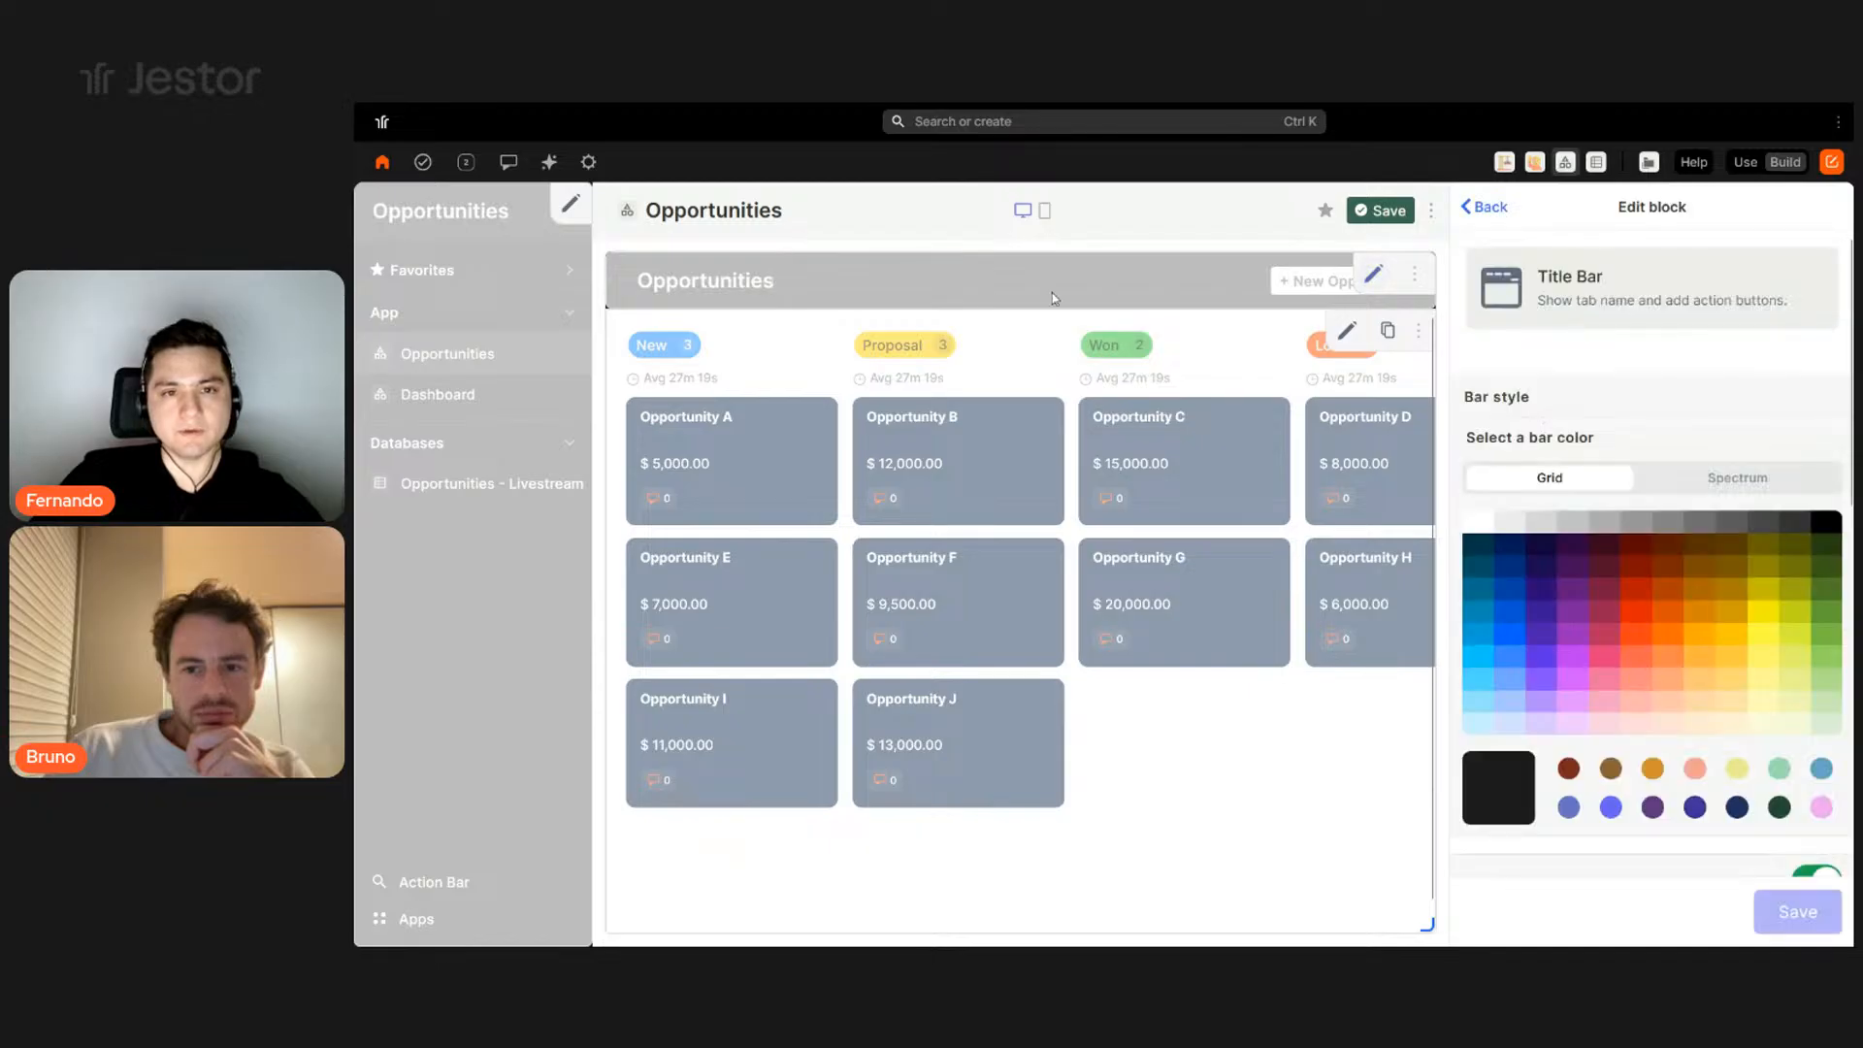
{"action": "left_click", "coordinate": [1771, 479]}
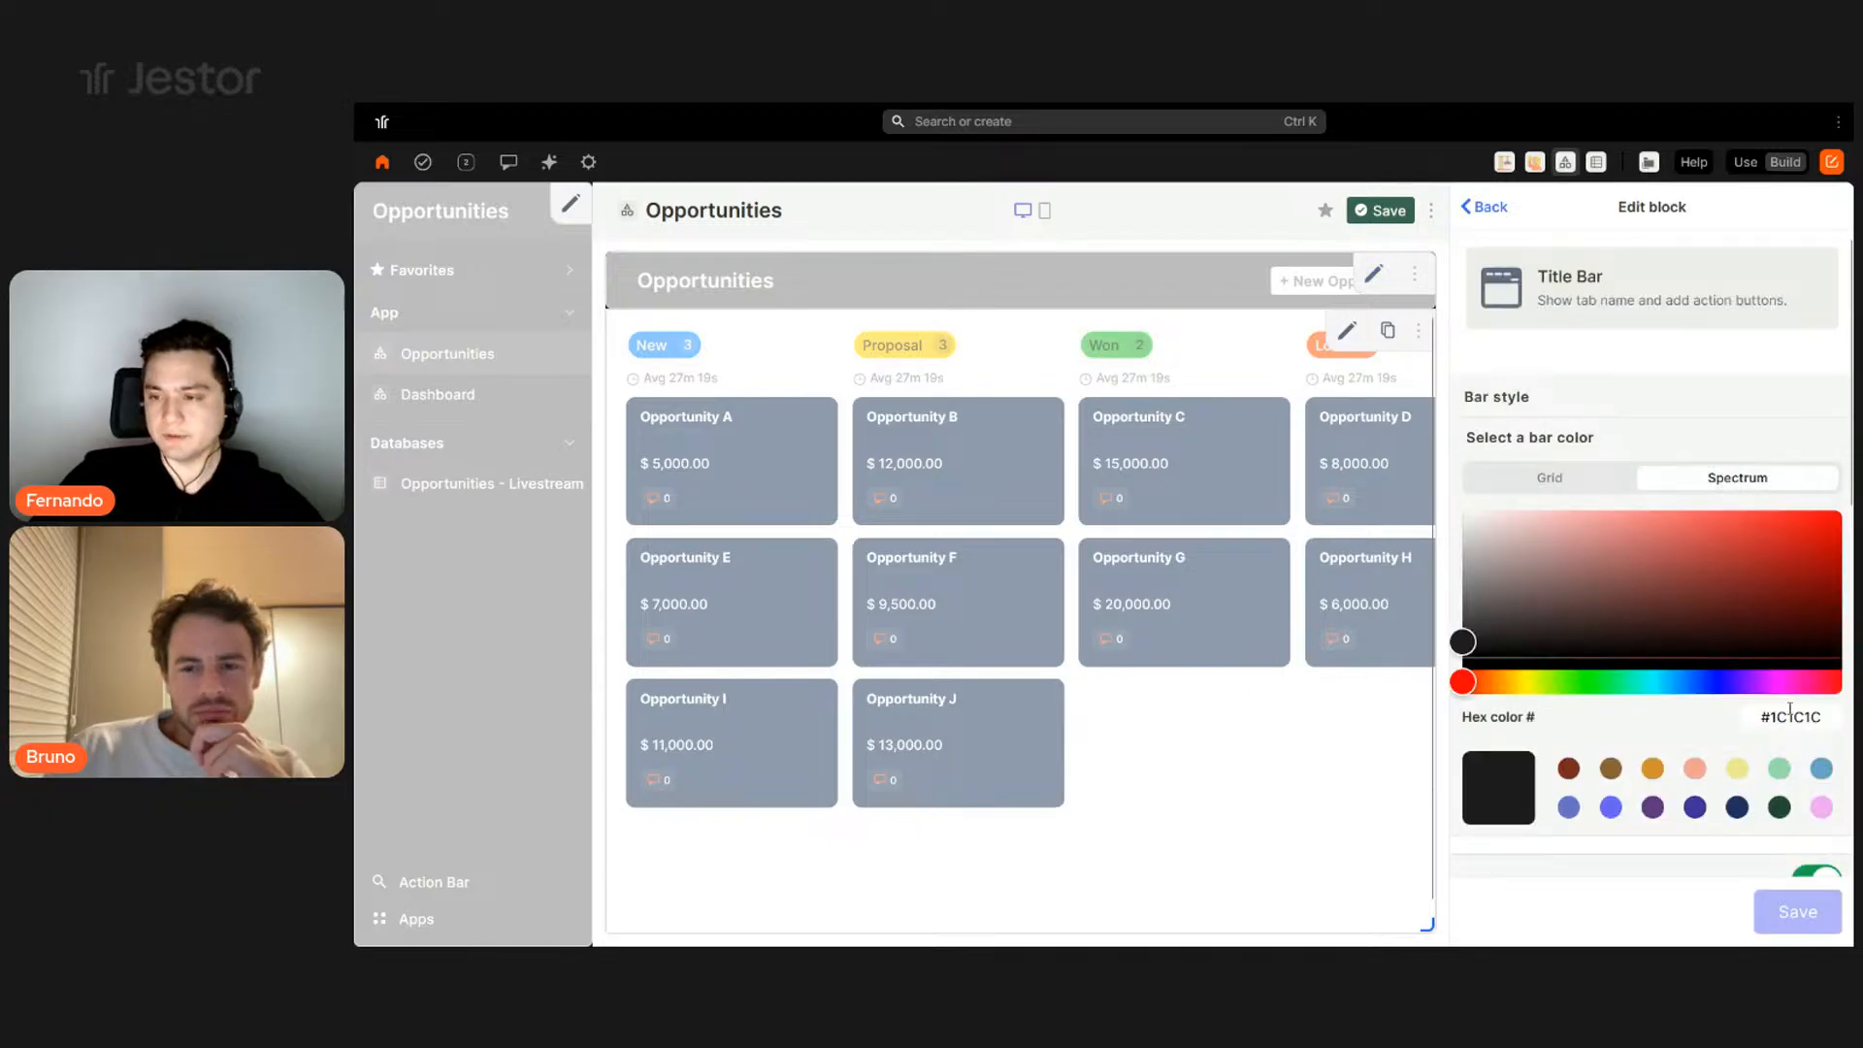
{"action": "type", "text": "#1d3557"}
{"action": "left_click", "coordinate": [1817, 910]}
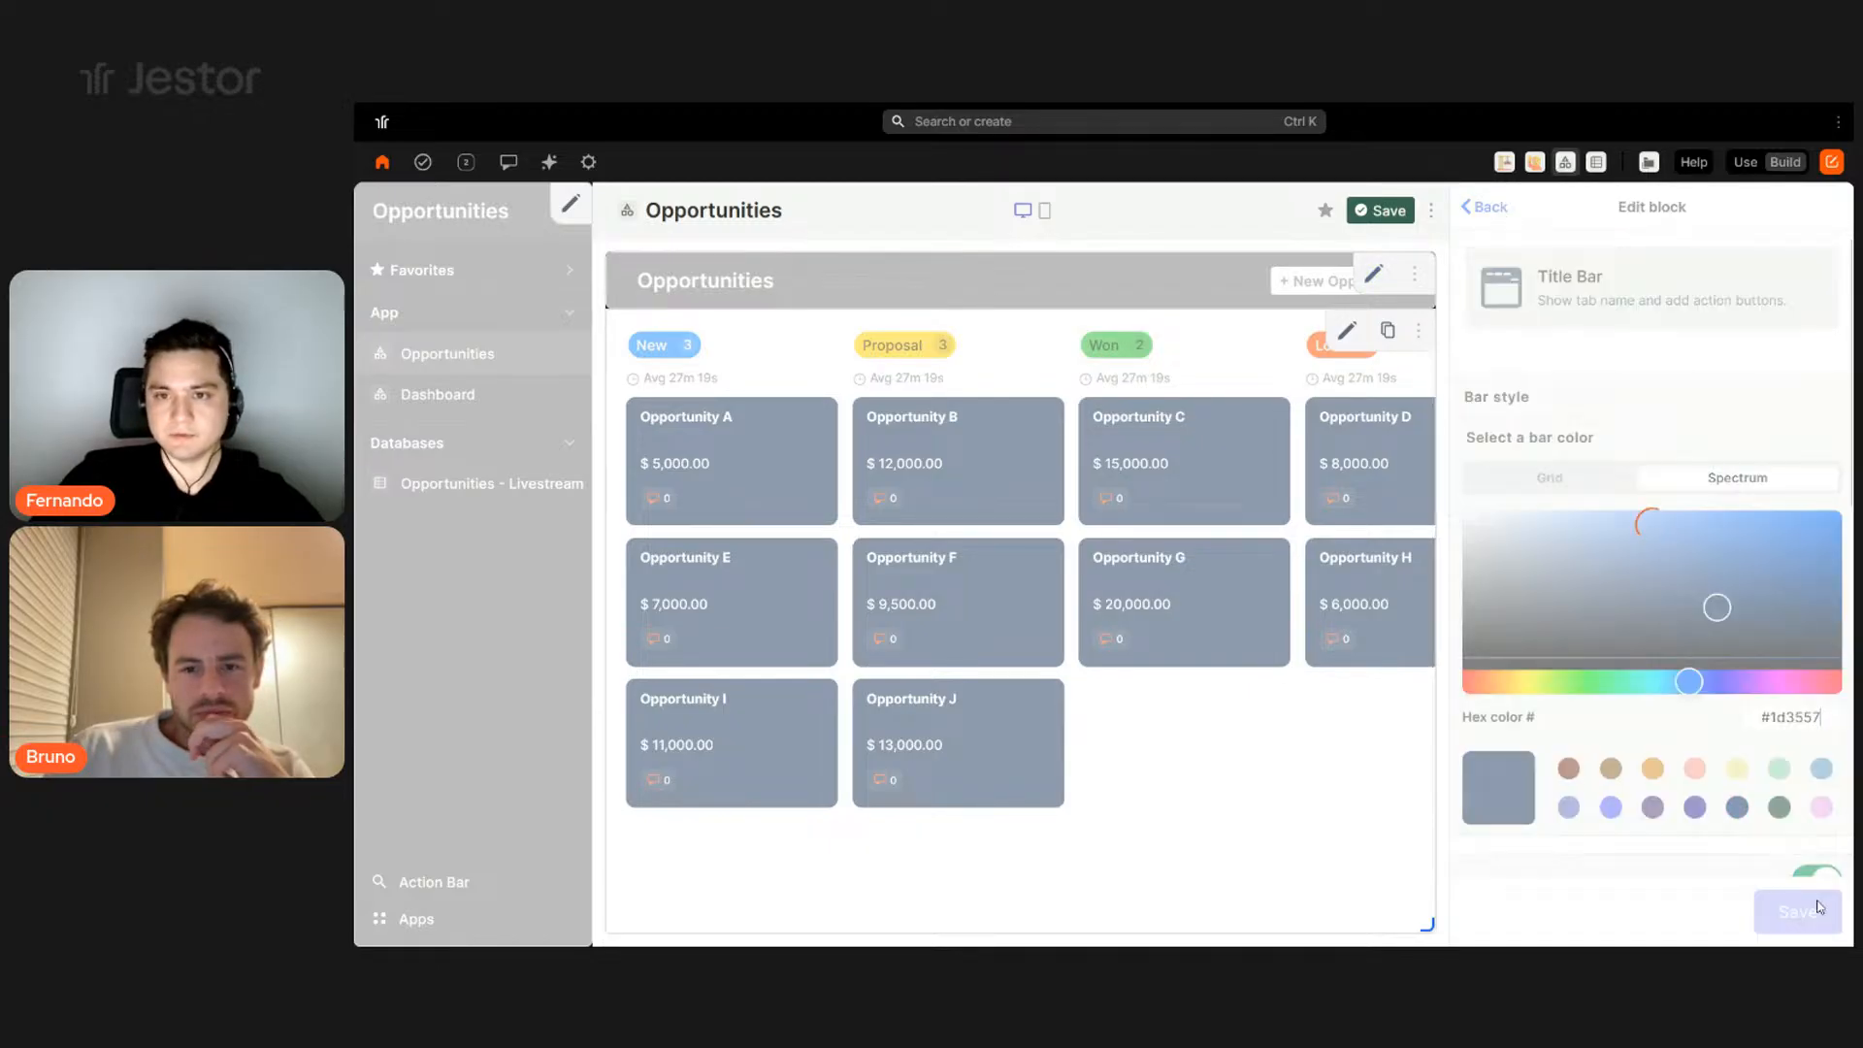
{"action": "left_click", "coordinate": [1380, 211]}
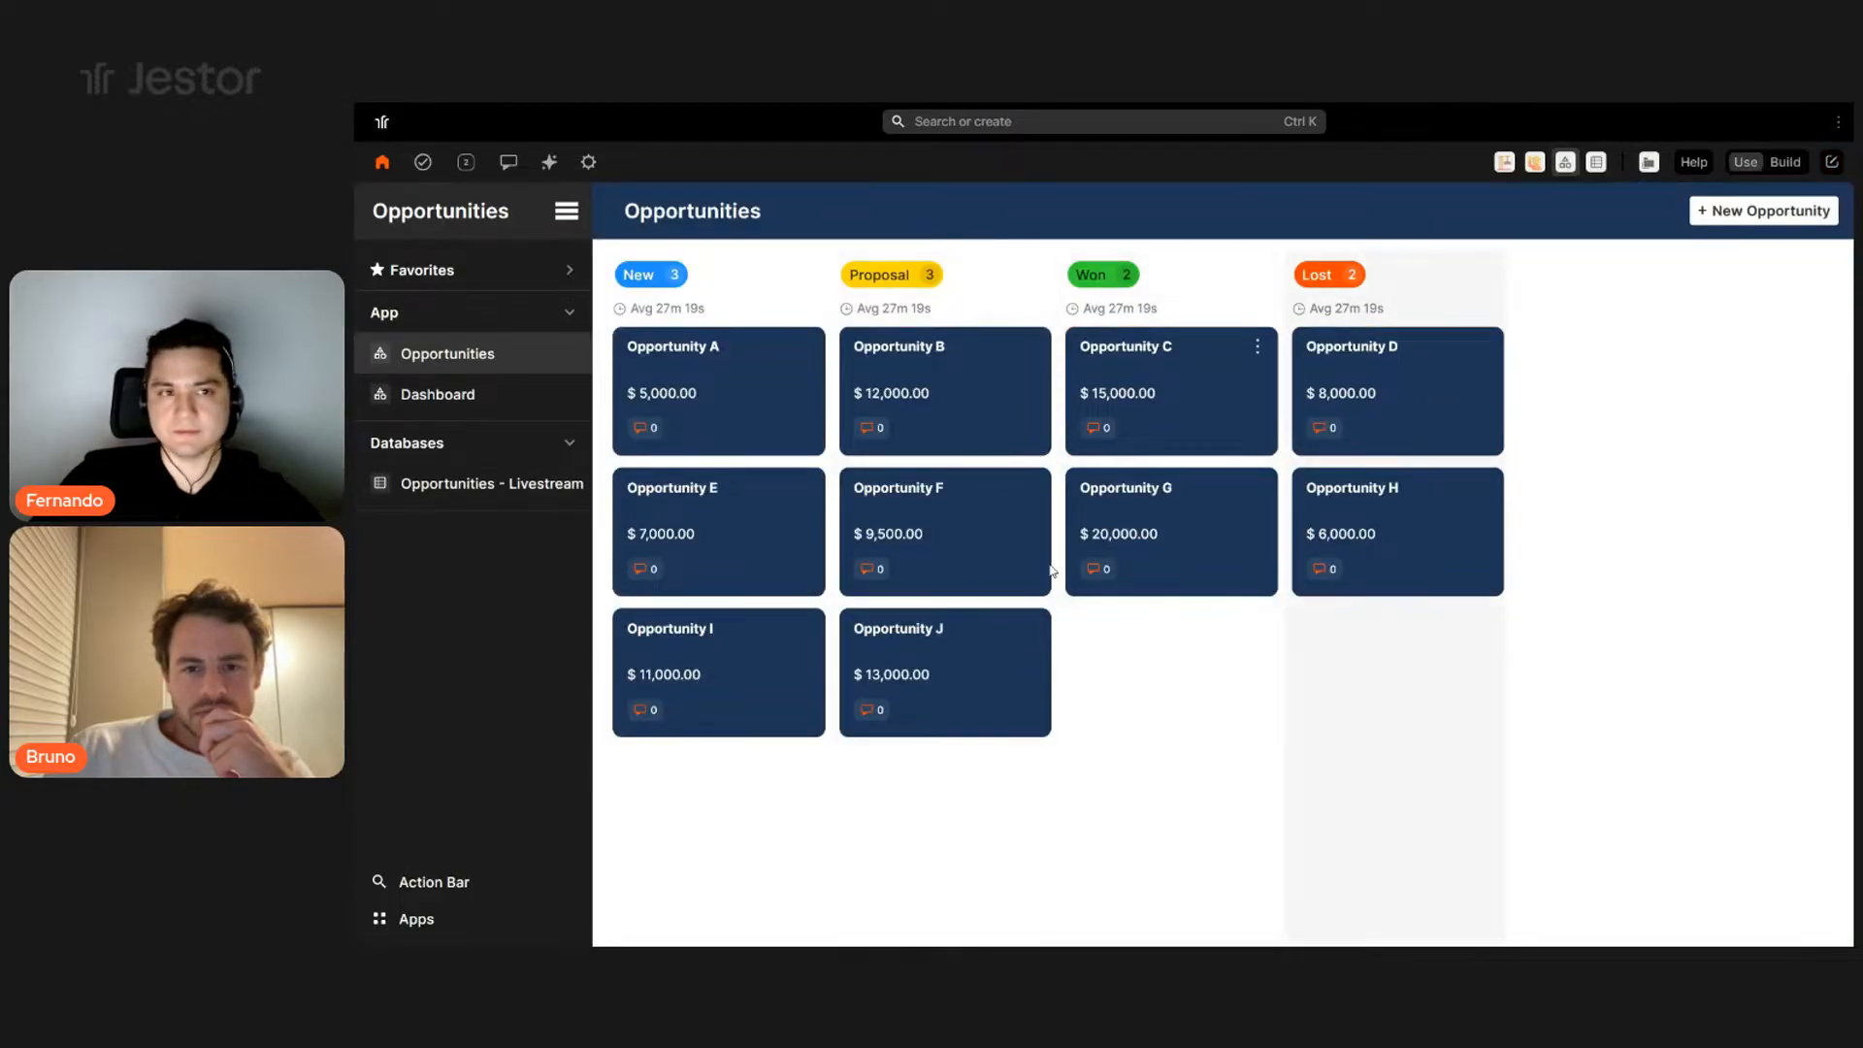
- In Build mode, set the side menu's lower bar colour to steel blue #457b9d
{"action": "left_click", "coordinate": [1786, 162]}
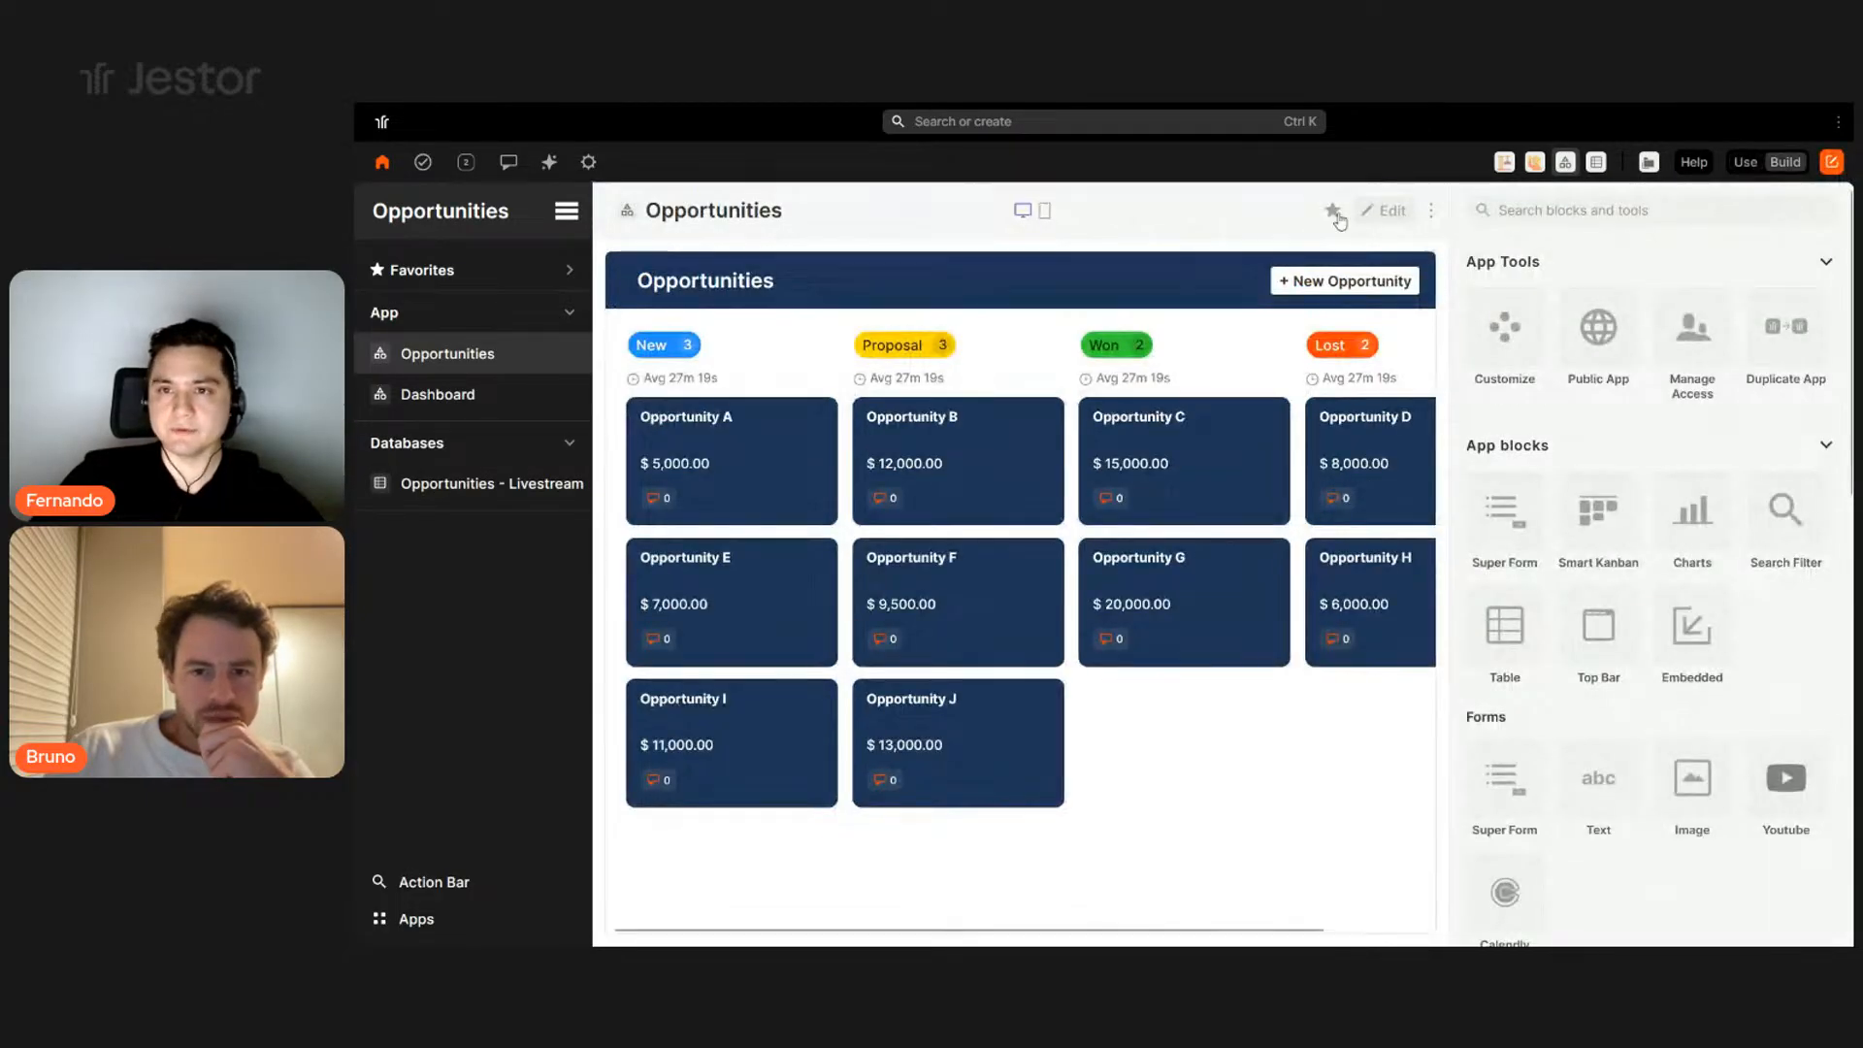
{"action": "left_click", "coordinate": [1384, 211]}
{"action": "left_click", "coordinate": [570, 207]}
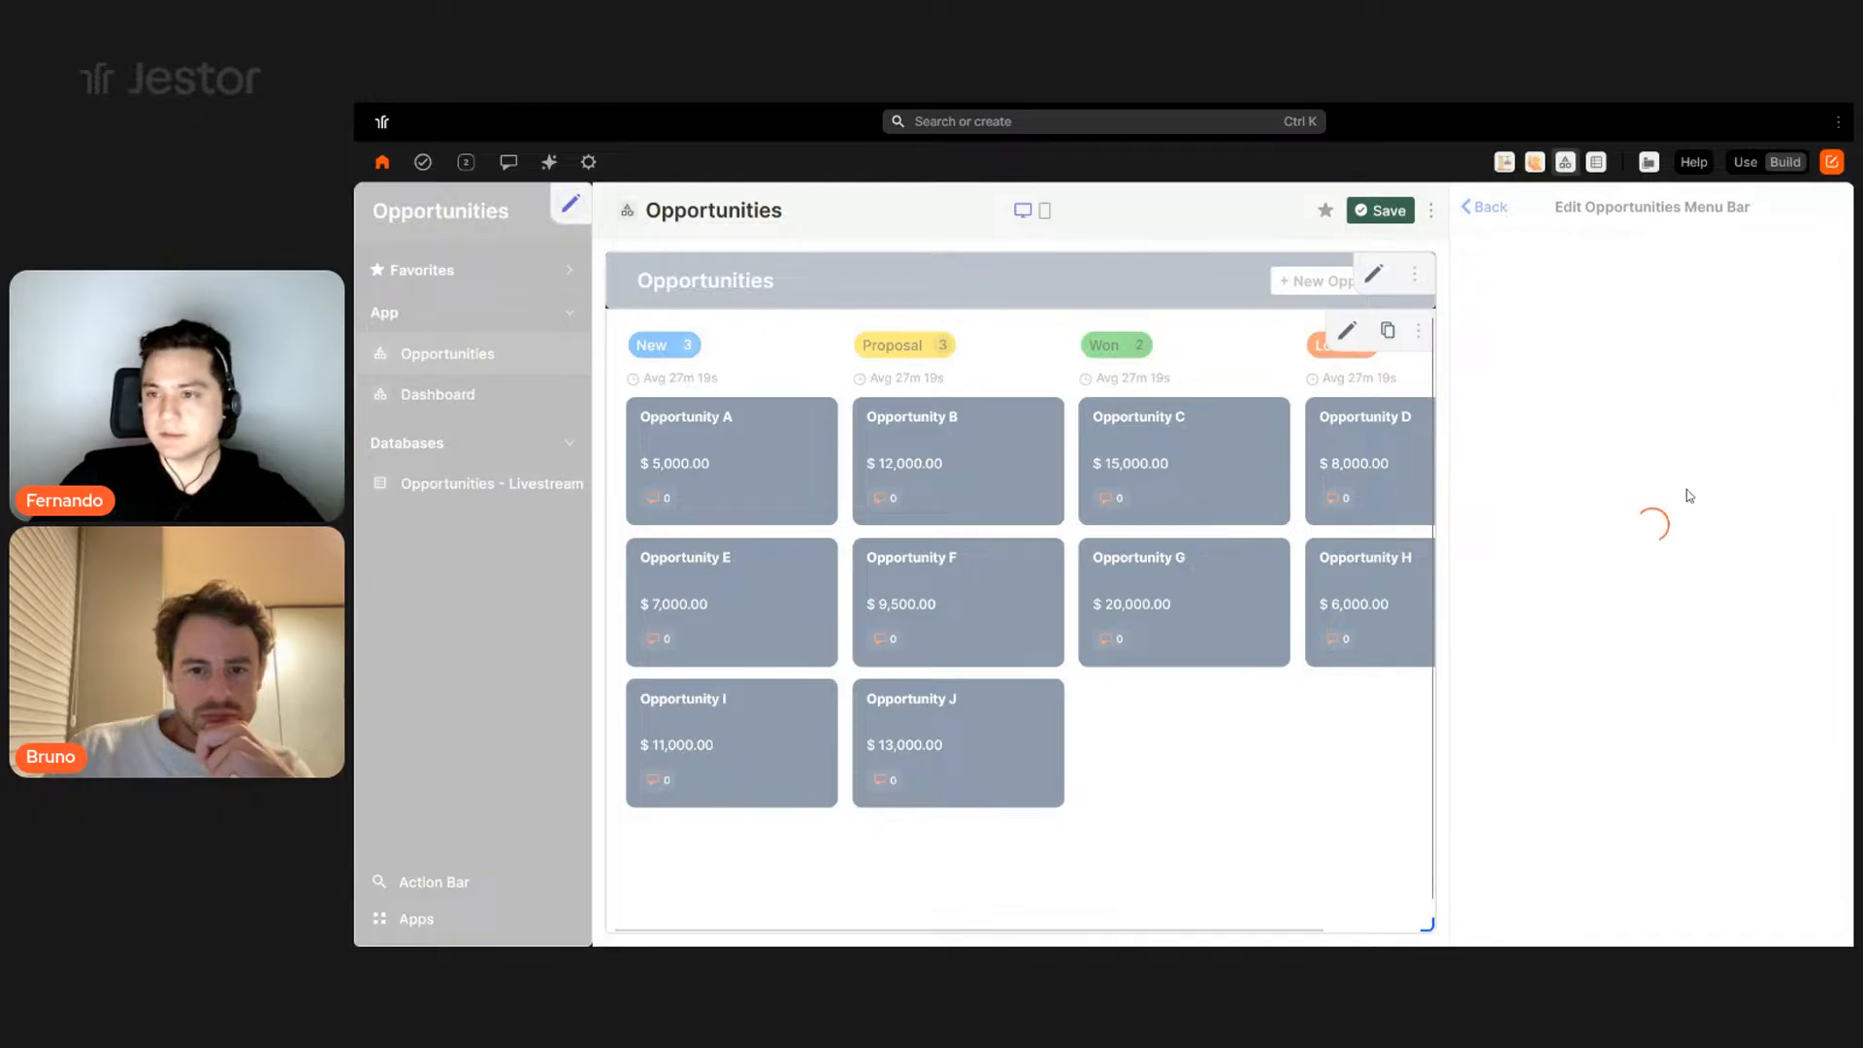
{"action": "left_click", "coordinate": [1688, 563]}
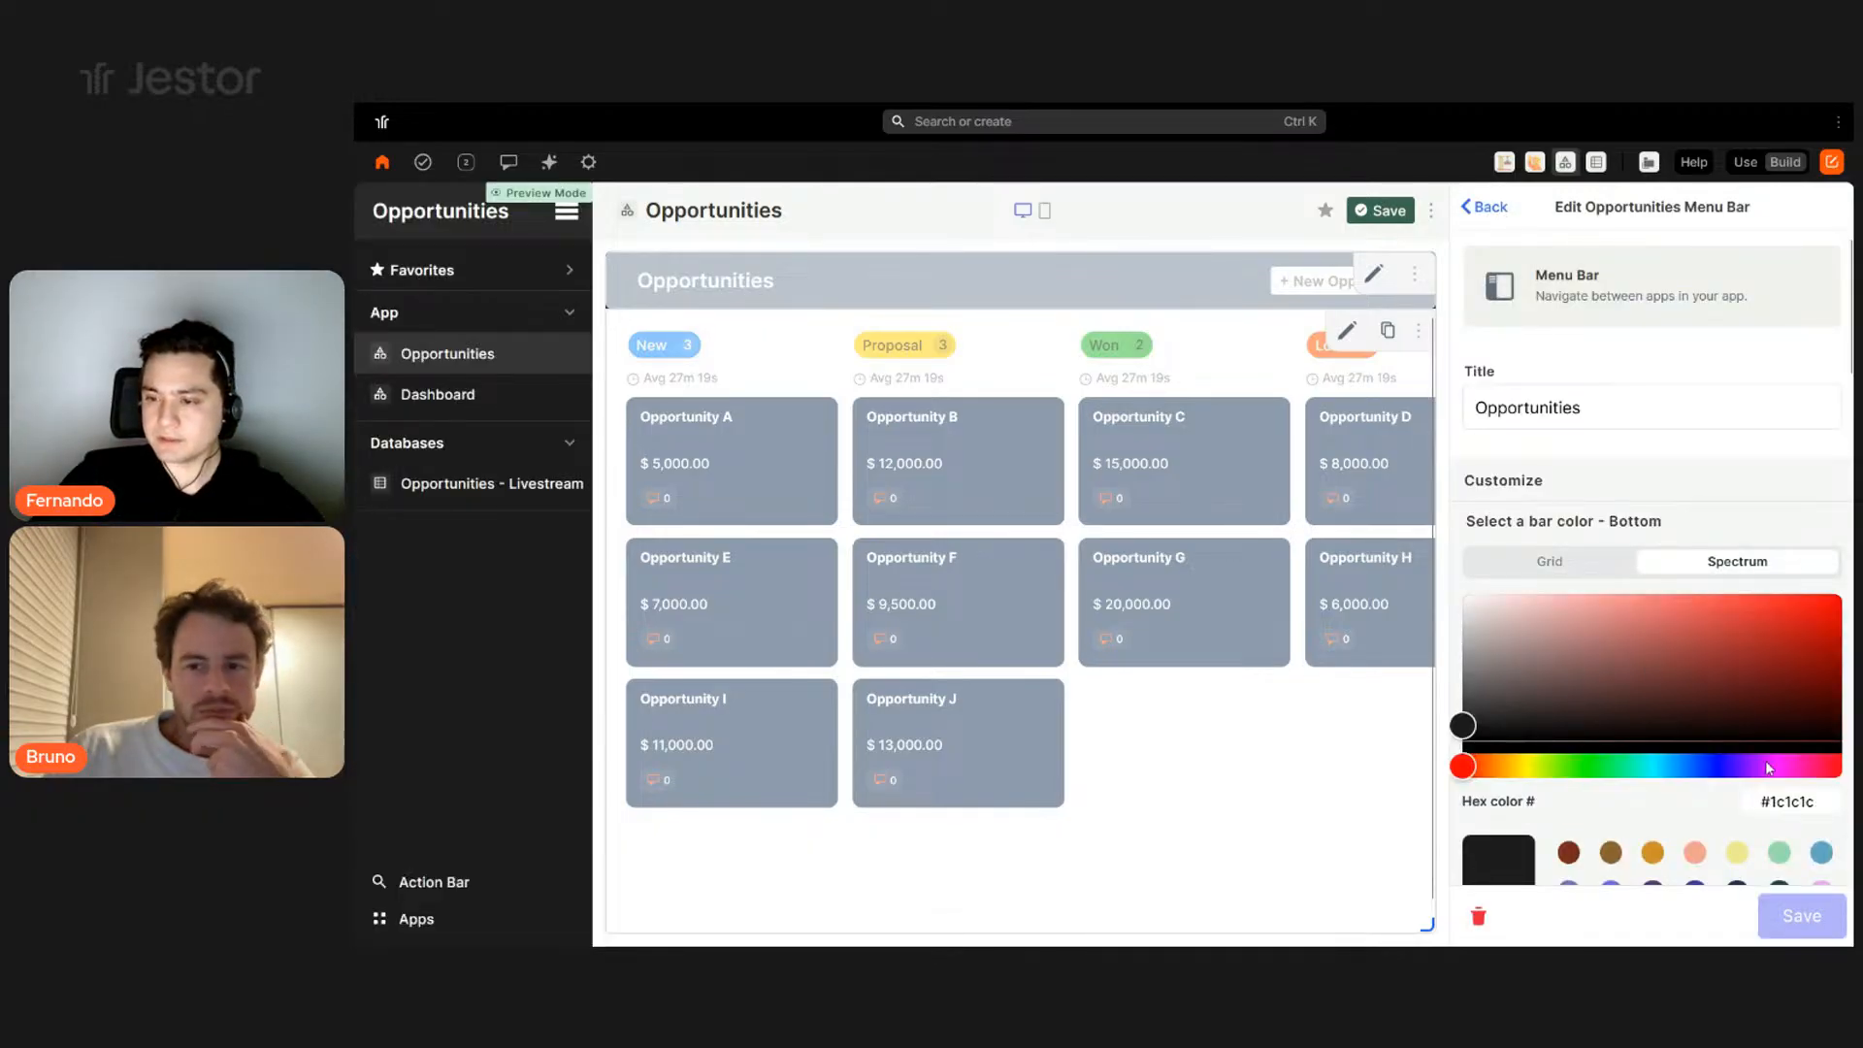
{"action": "double_click", "coordinate": [1811, 802]}
{"action": "type", "text": "1d3557"}
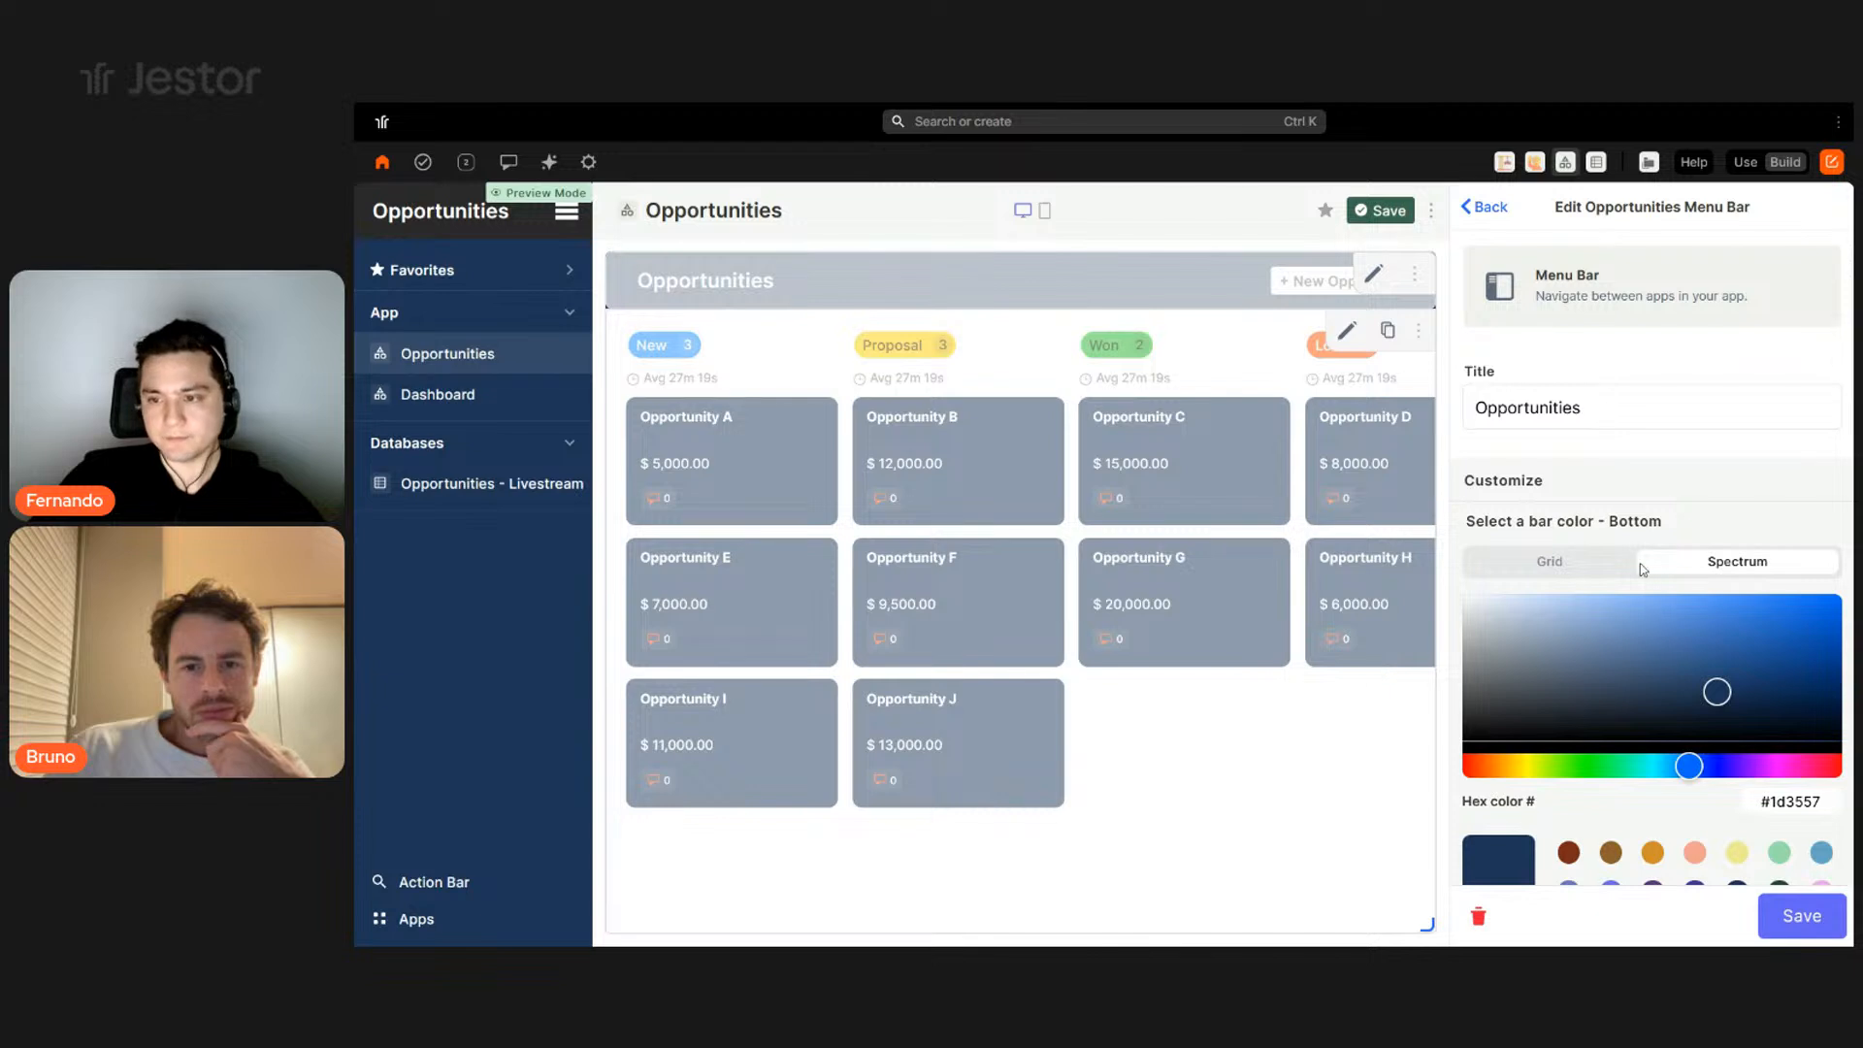
{"action": "scroll", "coordinate": [1729, 701], "scroll_direction": "down", "scroll_amount": 5}
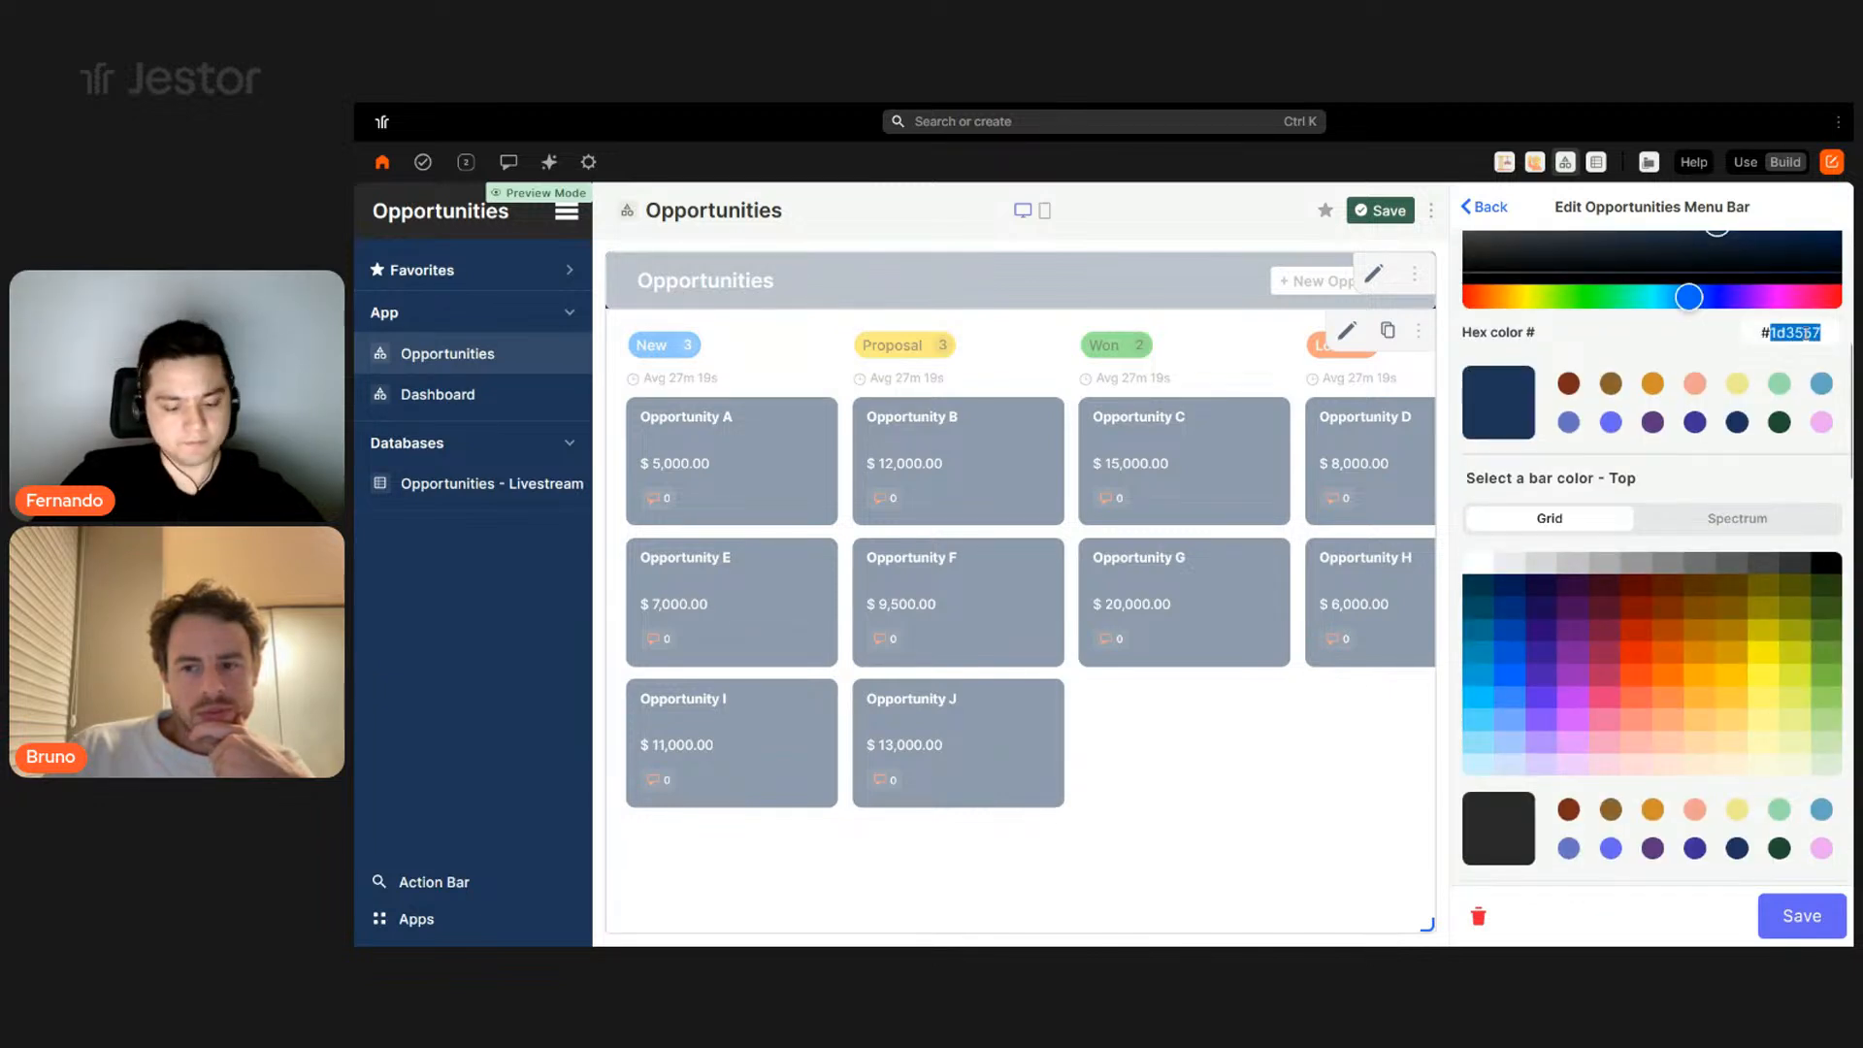
{"action": "type", "text": "457b9d"}
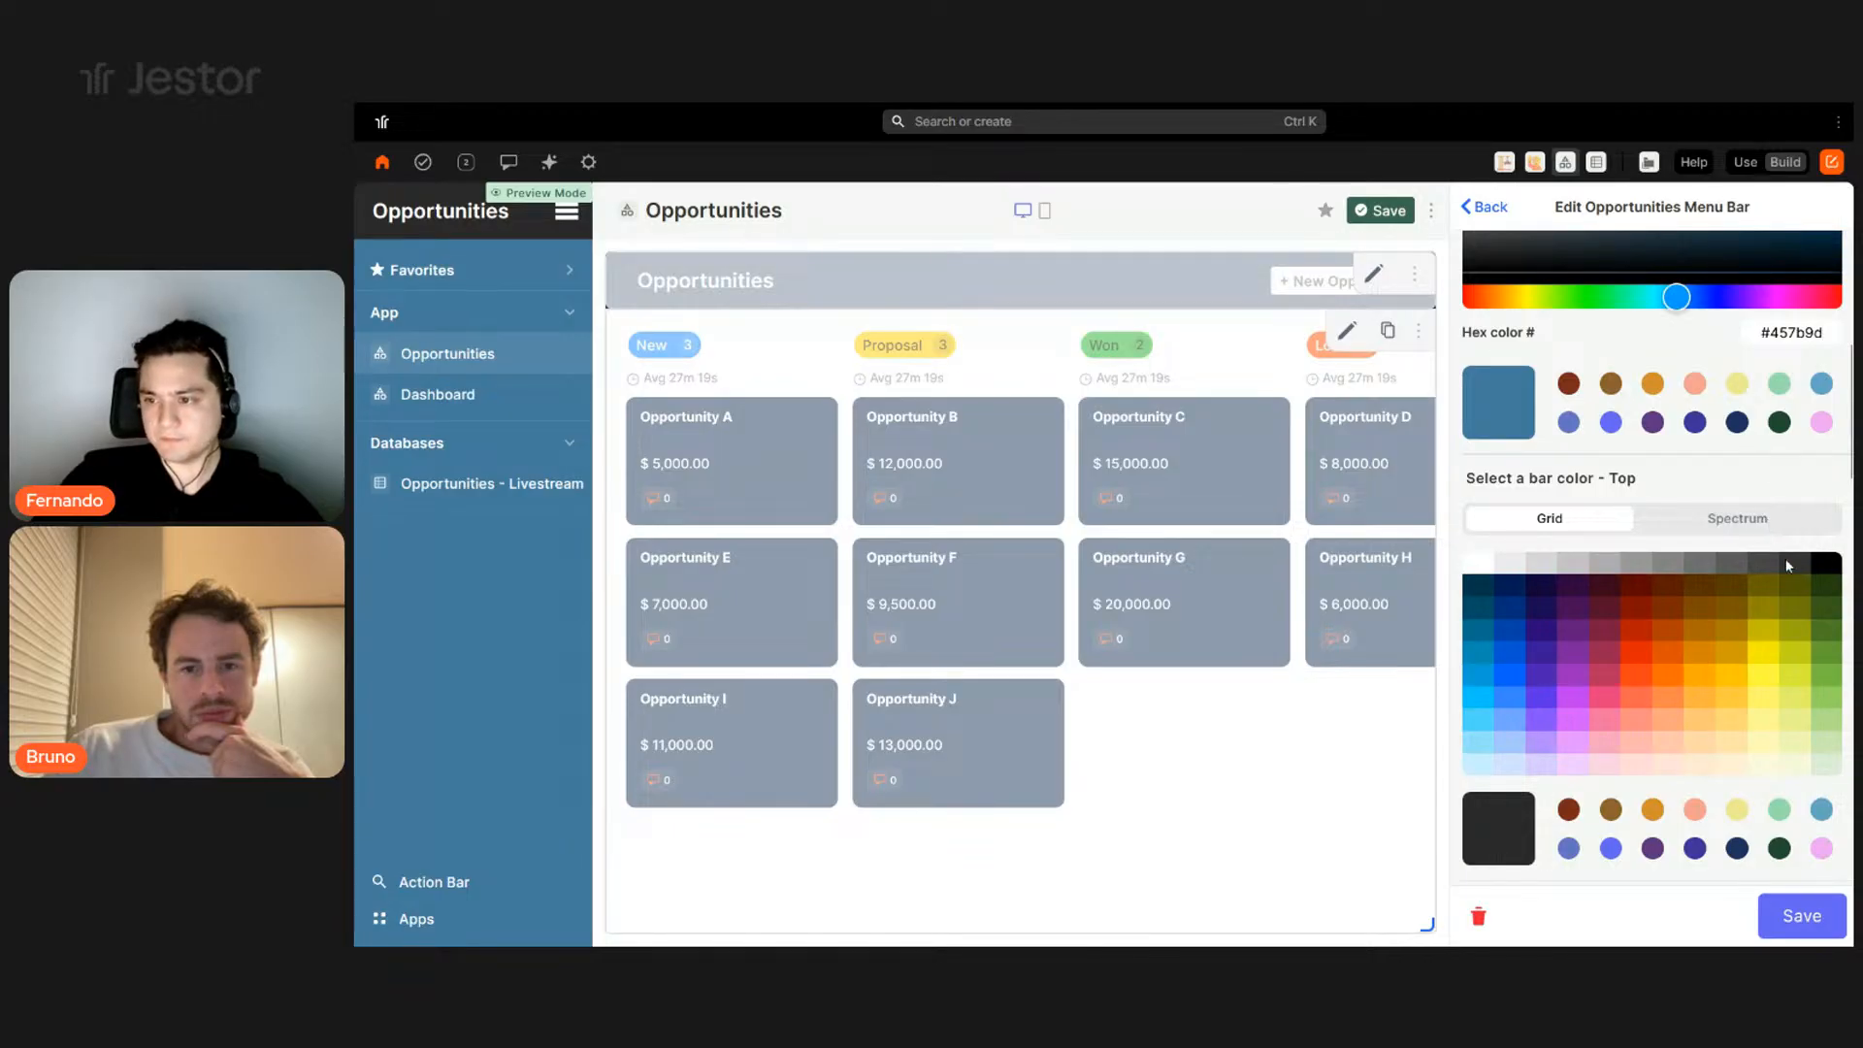
- Set the menu's top bar to navy #1d3557, then save the menu and page
{"action": "left_click", "coordinate": [1767, 527]}
{"action": "double_click", "coordinate": [1782, 759]}
{"action": "type", "text": "1d3557"}
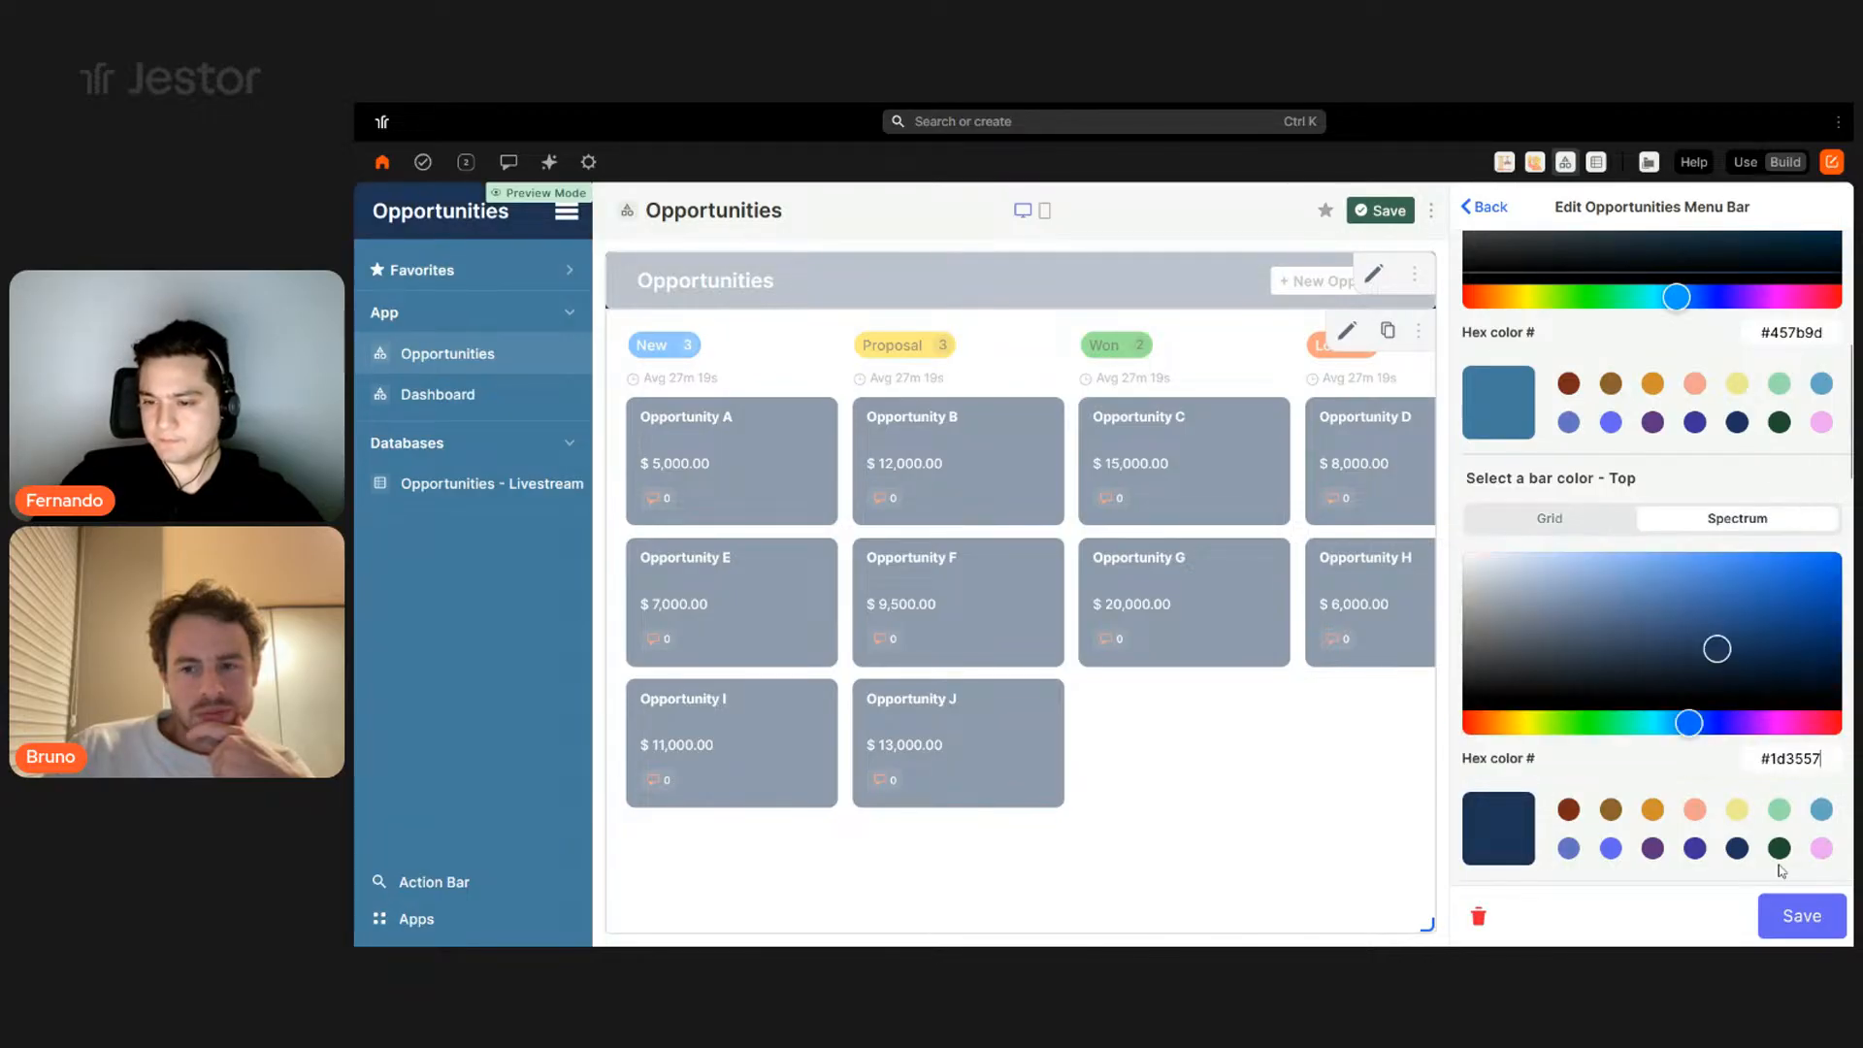
{"action": "left_click", "coordinate": [1800, 920]}
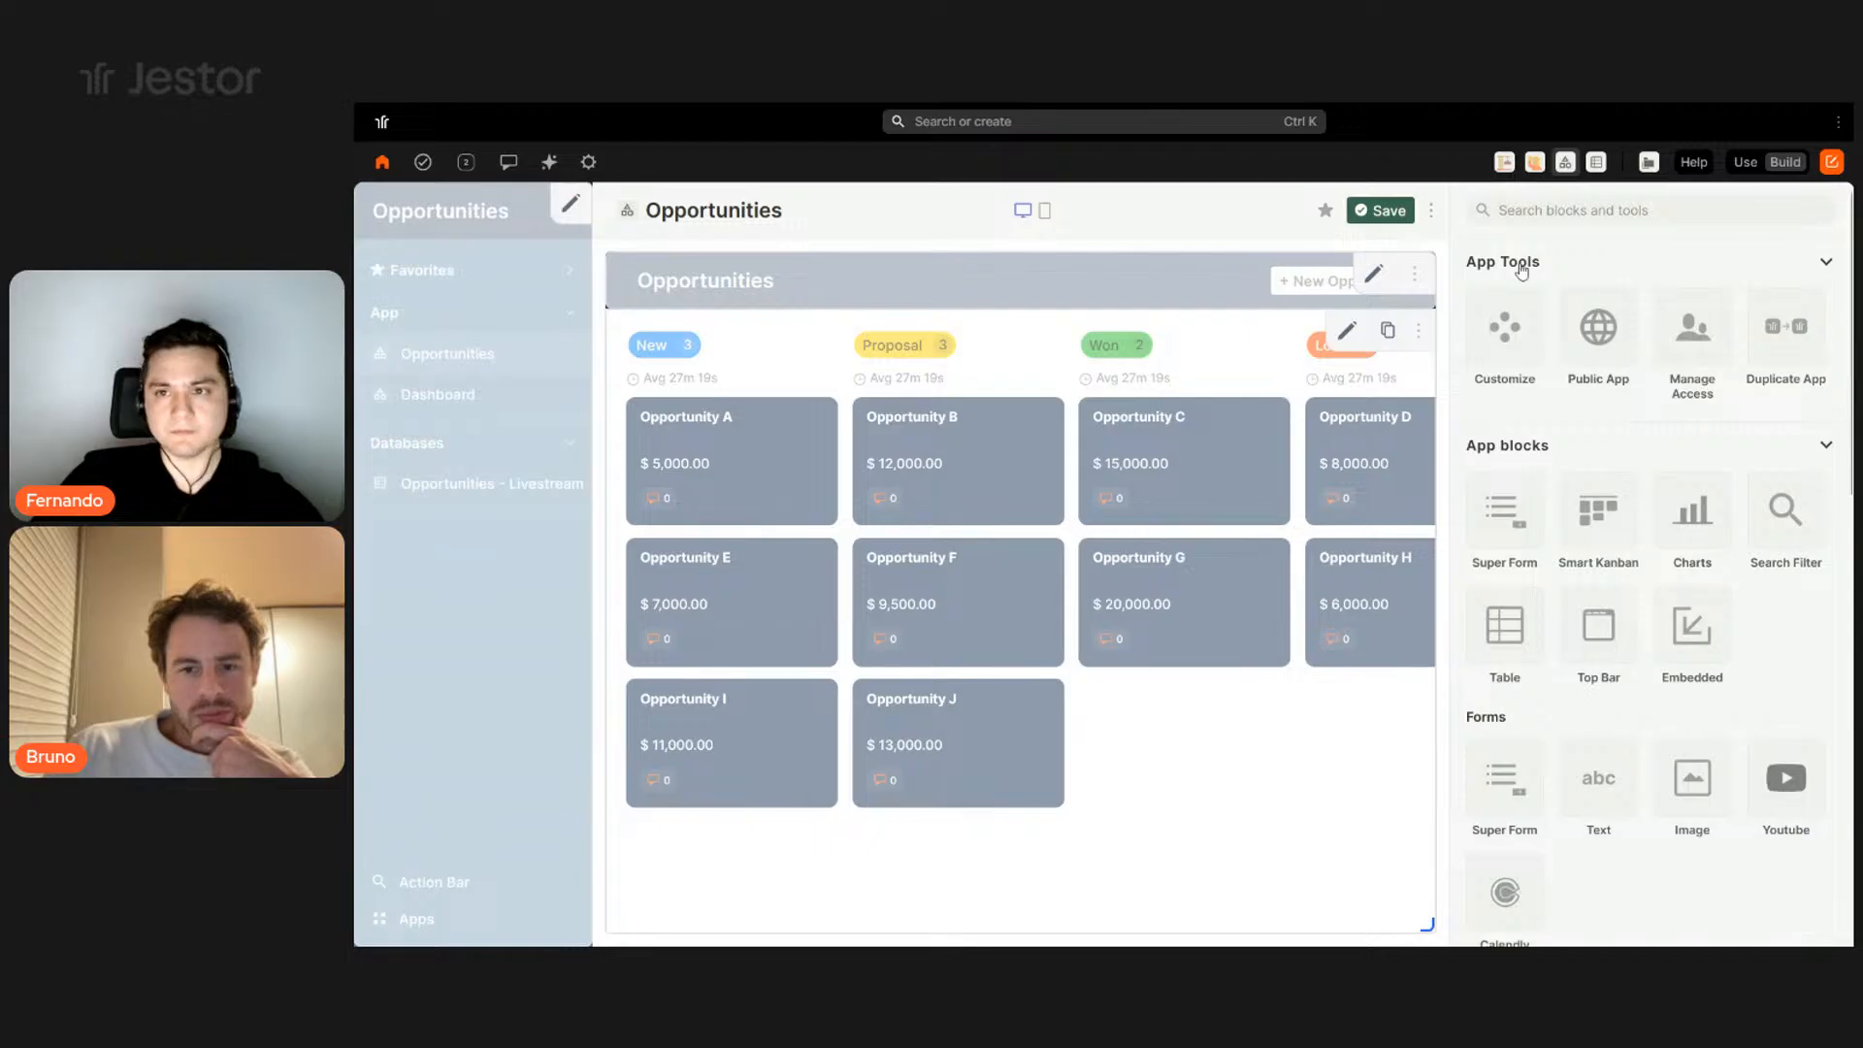
{"action": "left_click", "coordinate": [1387, 211]}
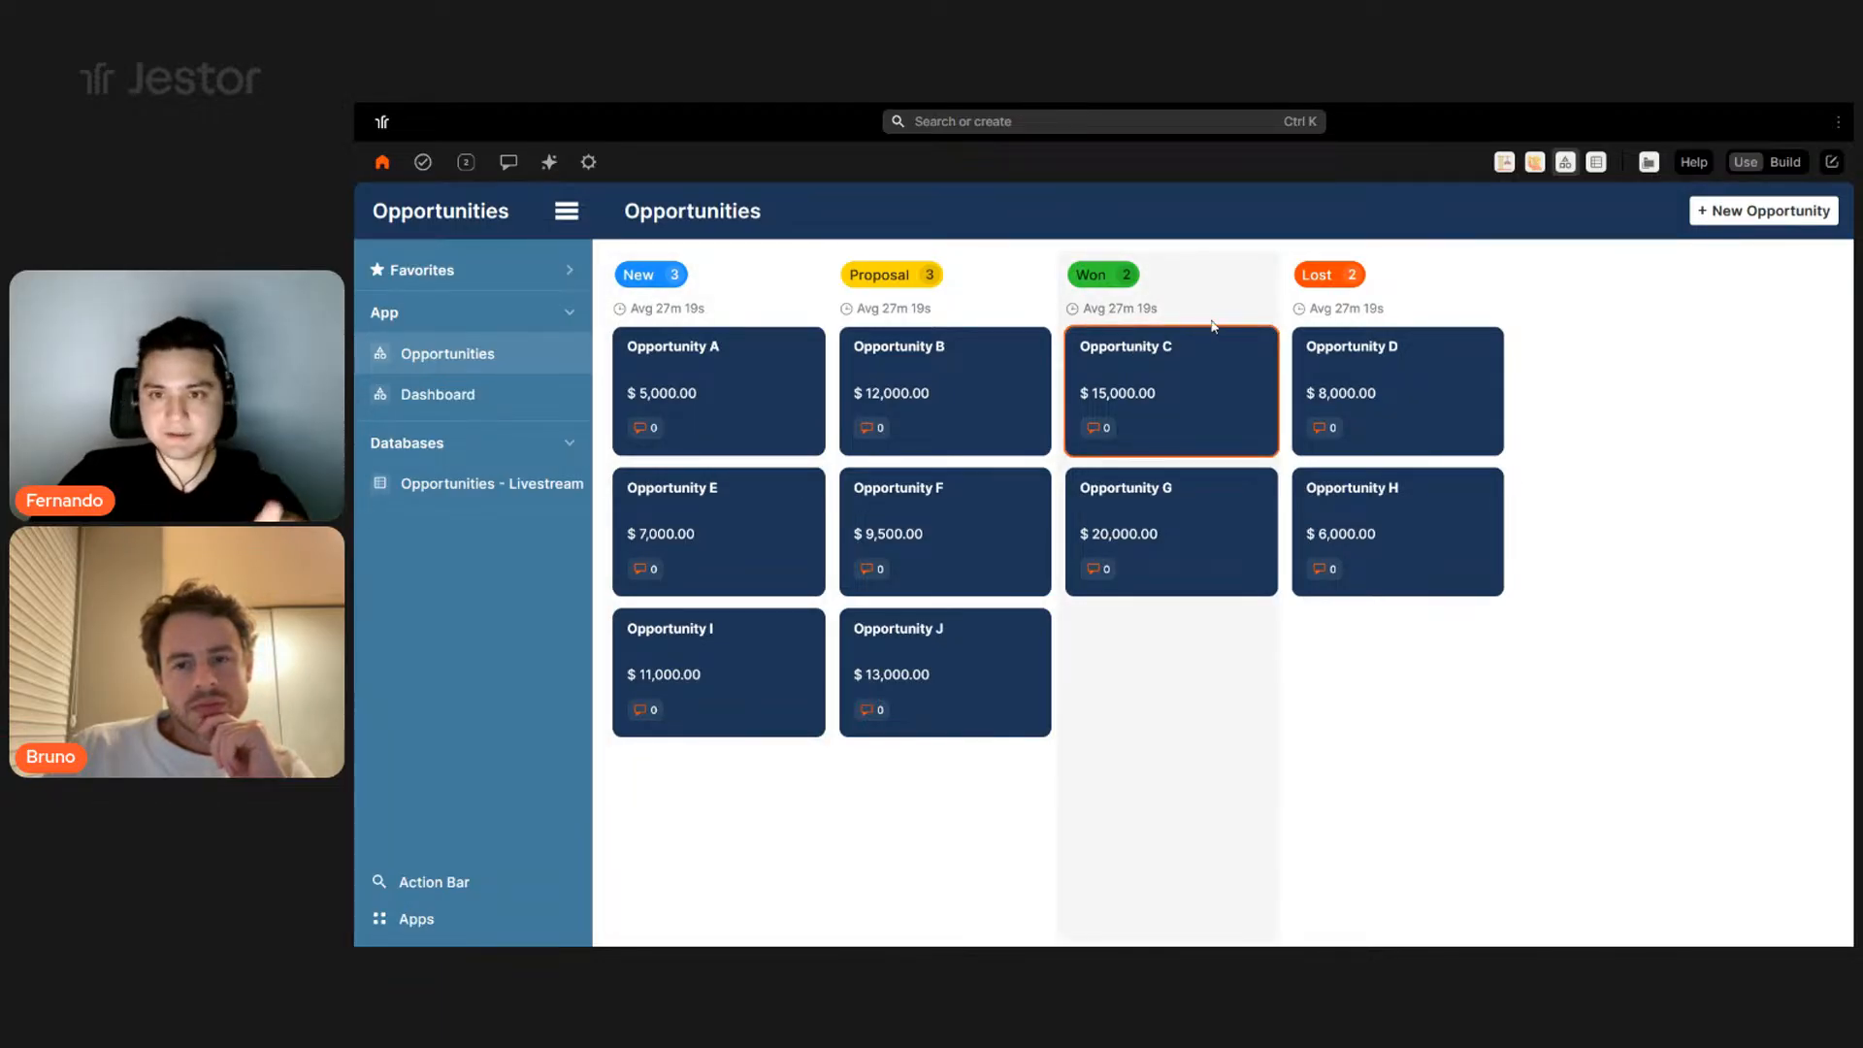
- Add a Search Filter block named 'Filter' in Build mode
{"action": "left_click", "coordinate": [1783, 162]}
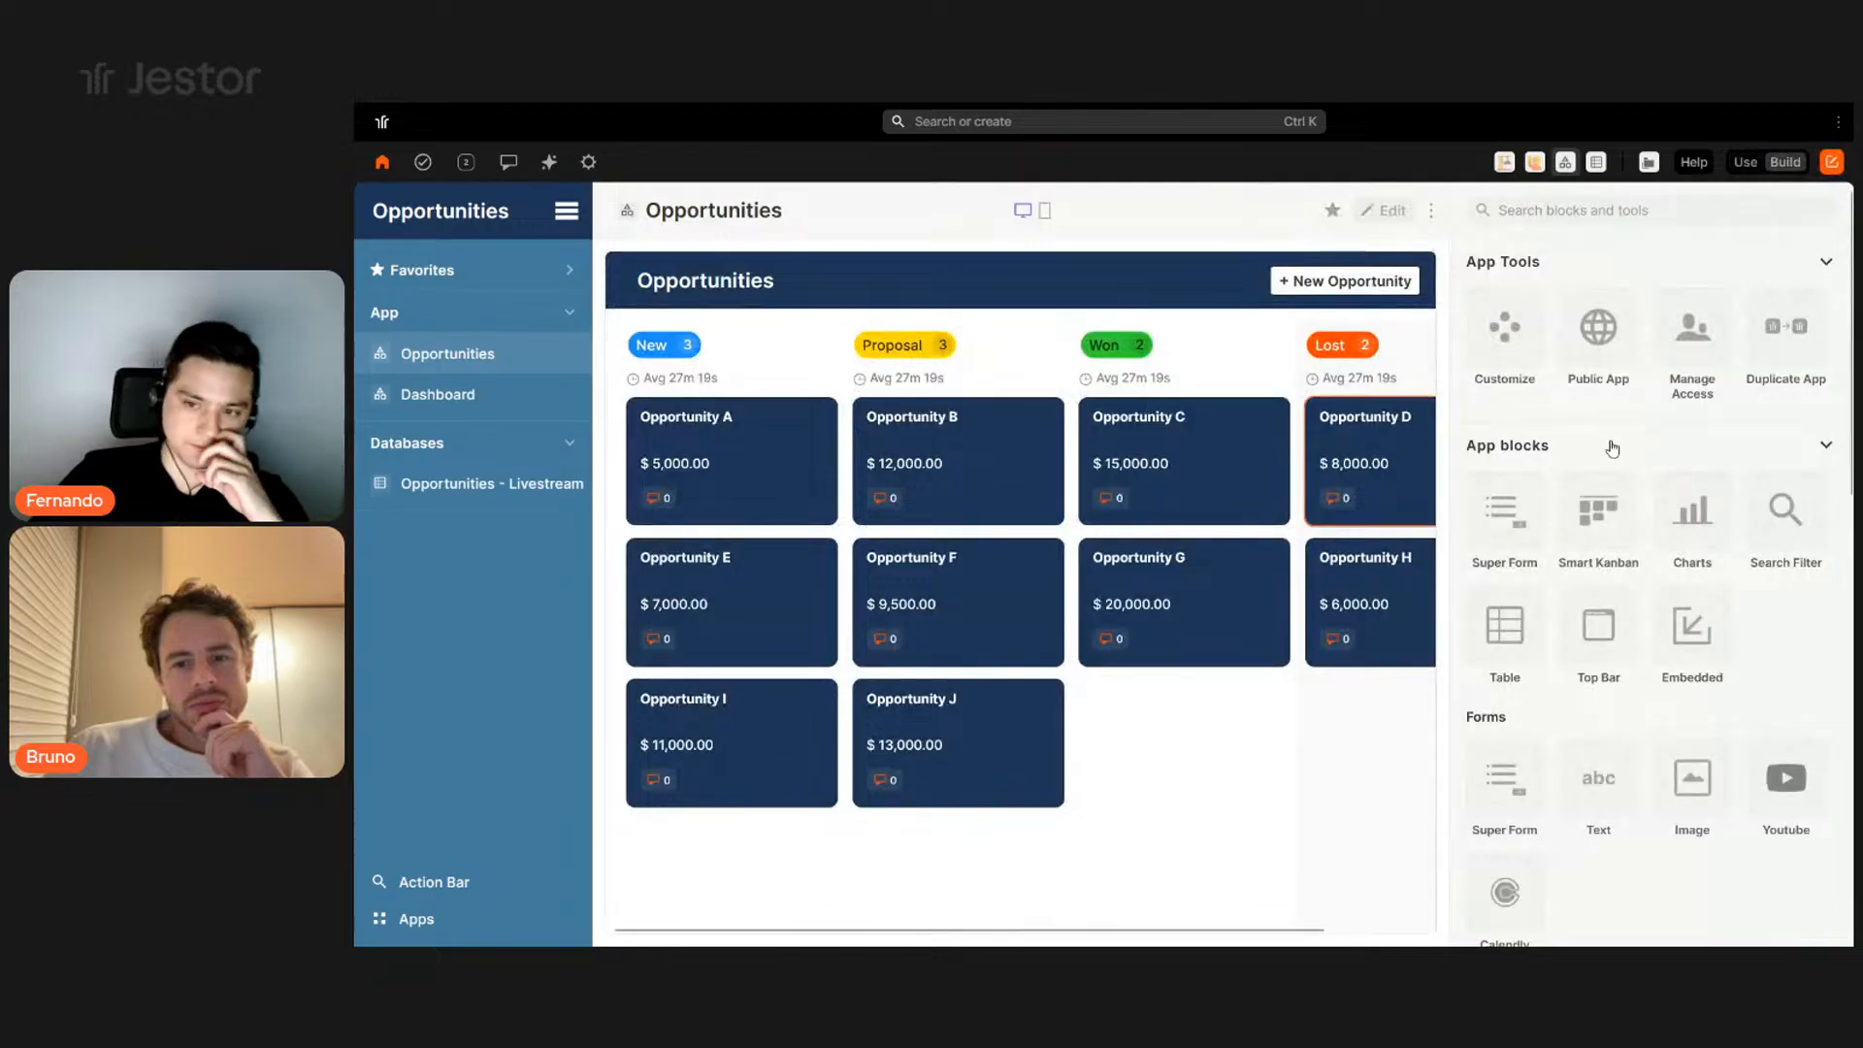
{"action": "left_click", "coordinate": [1764, 499]}
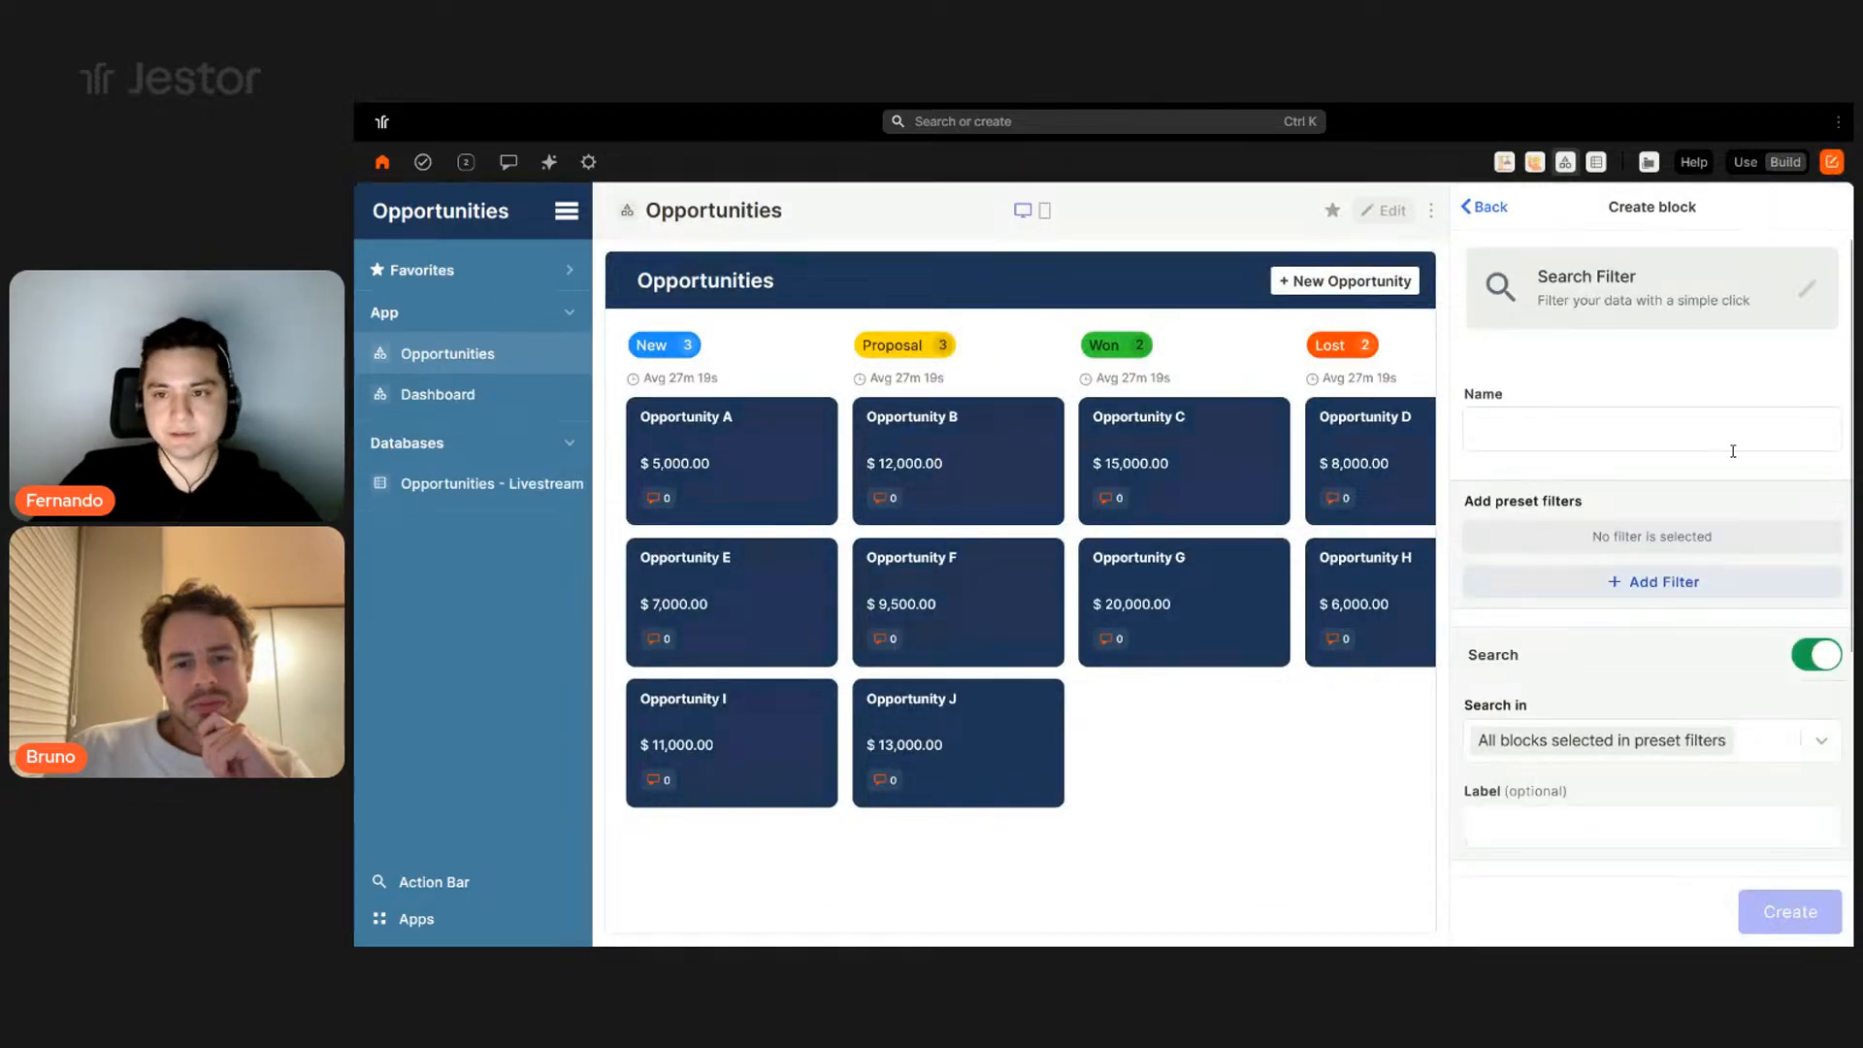
{"action": "left_click", "coordinate": [1667, 439]}
{"action": "type", "text": "Filter"}
- Start a white preset filter button named 'Owner'
{"action": "left_click", "coordinate": [1643, 578]}
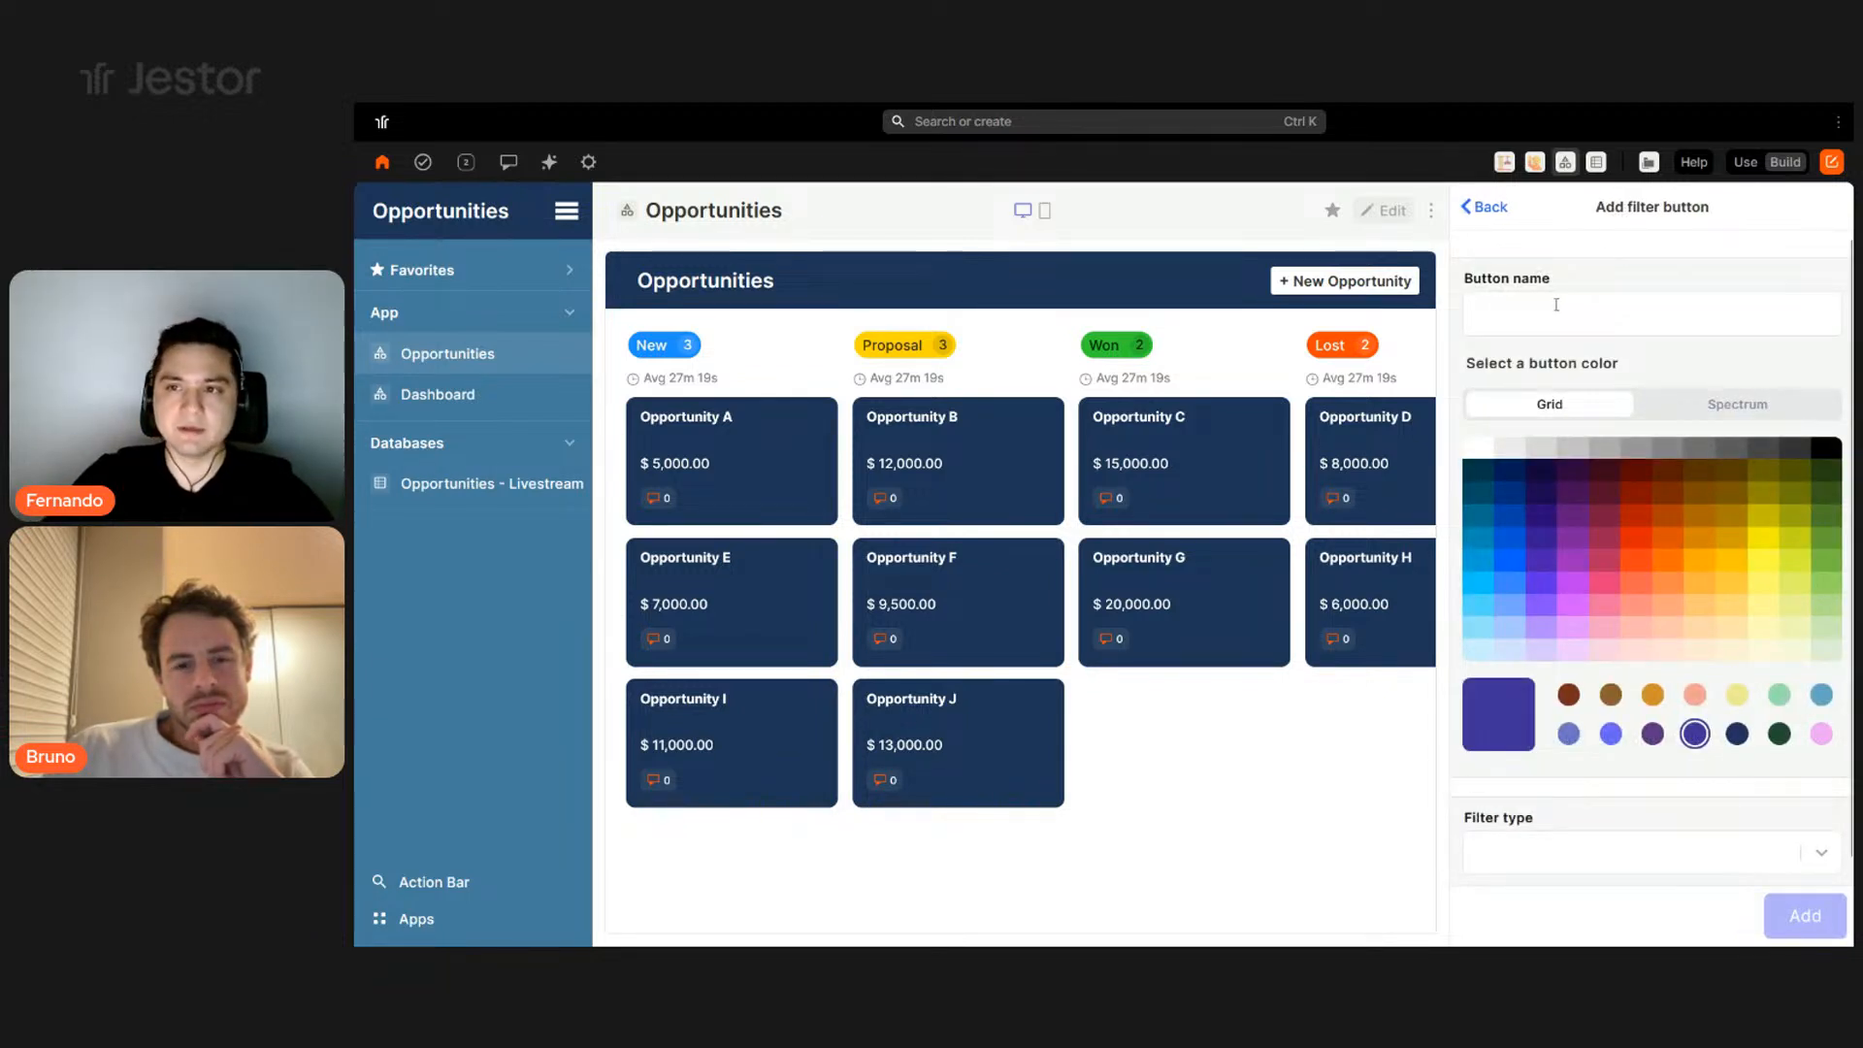
{"action": "left_click", "coordinate": [1489, 216]}
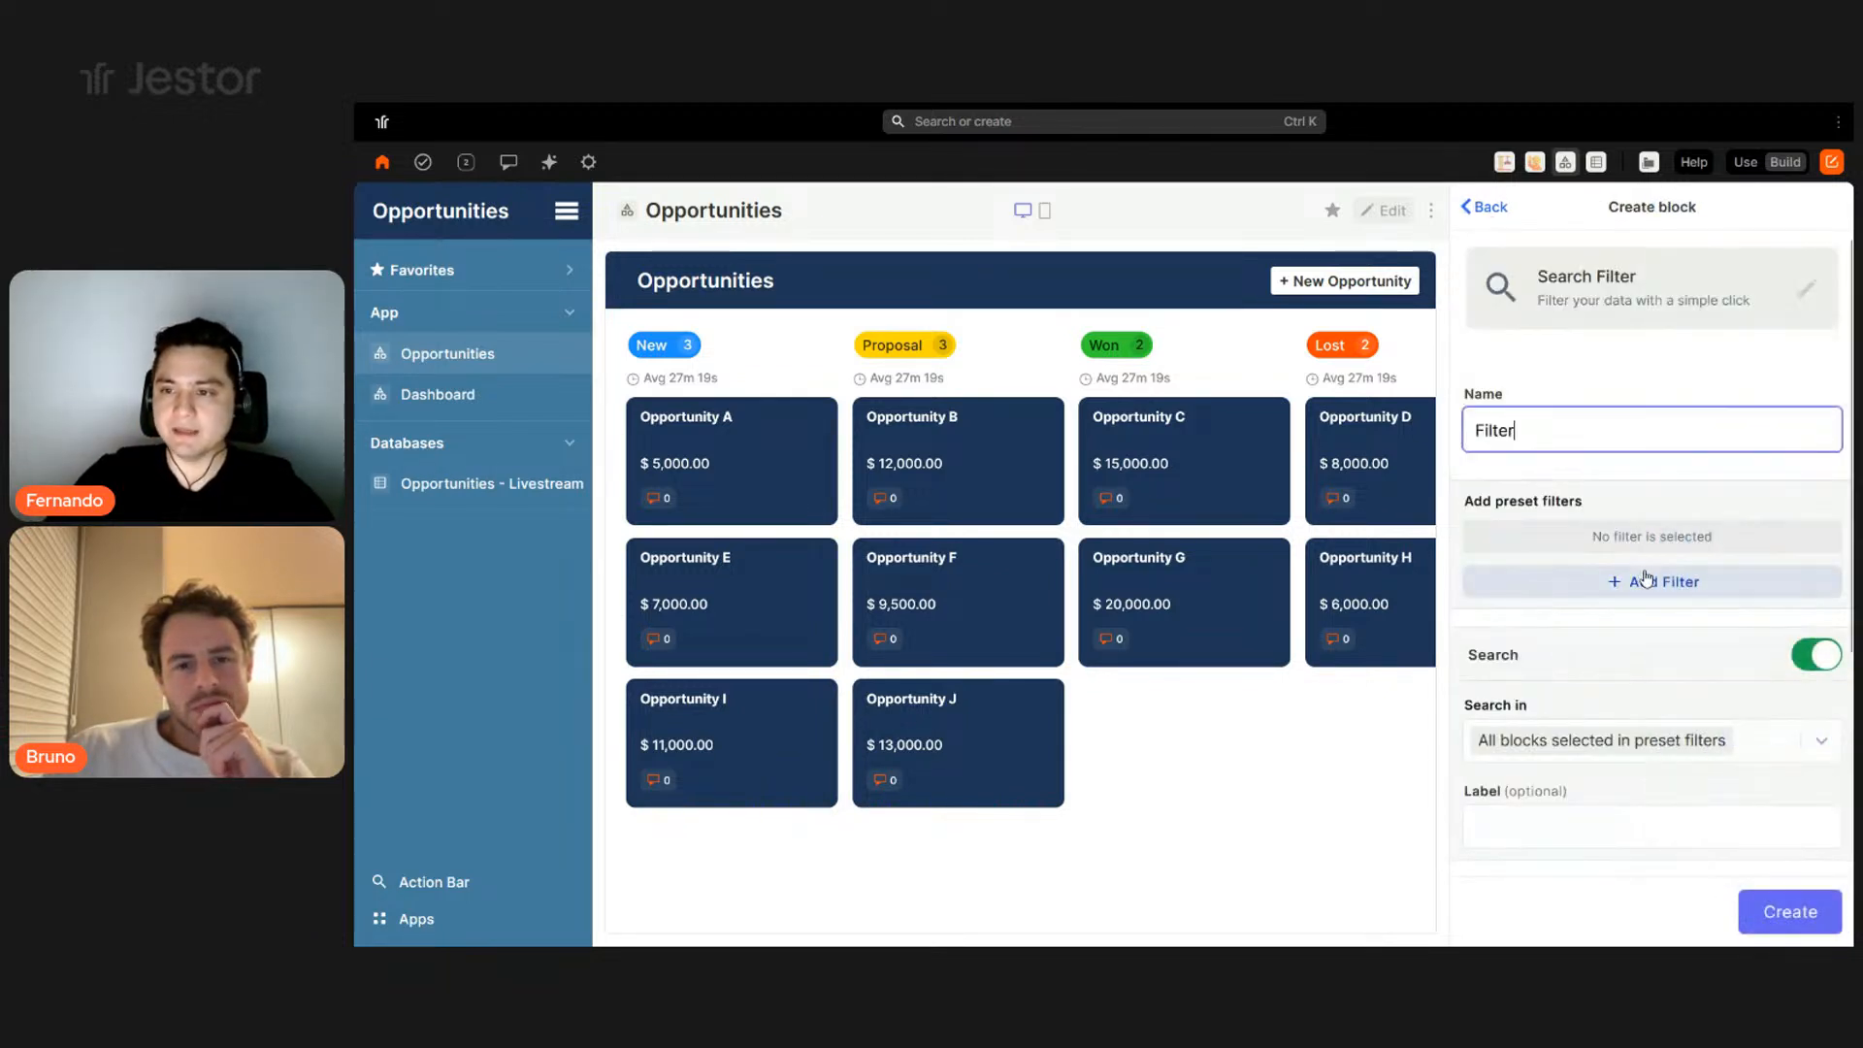
{"action": "left_click", "coordinate": [1693, 598]}
{"action": "left_click", "coordinate": [1580, 305]}
{"action": "type", "text": "Owner"}
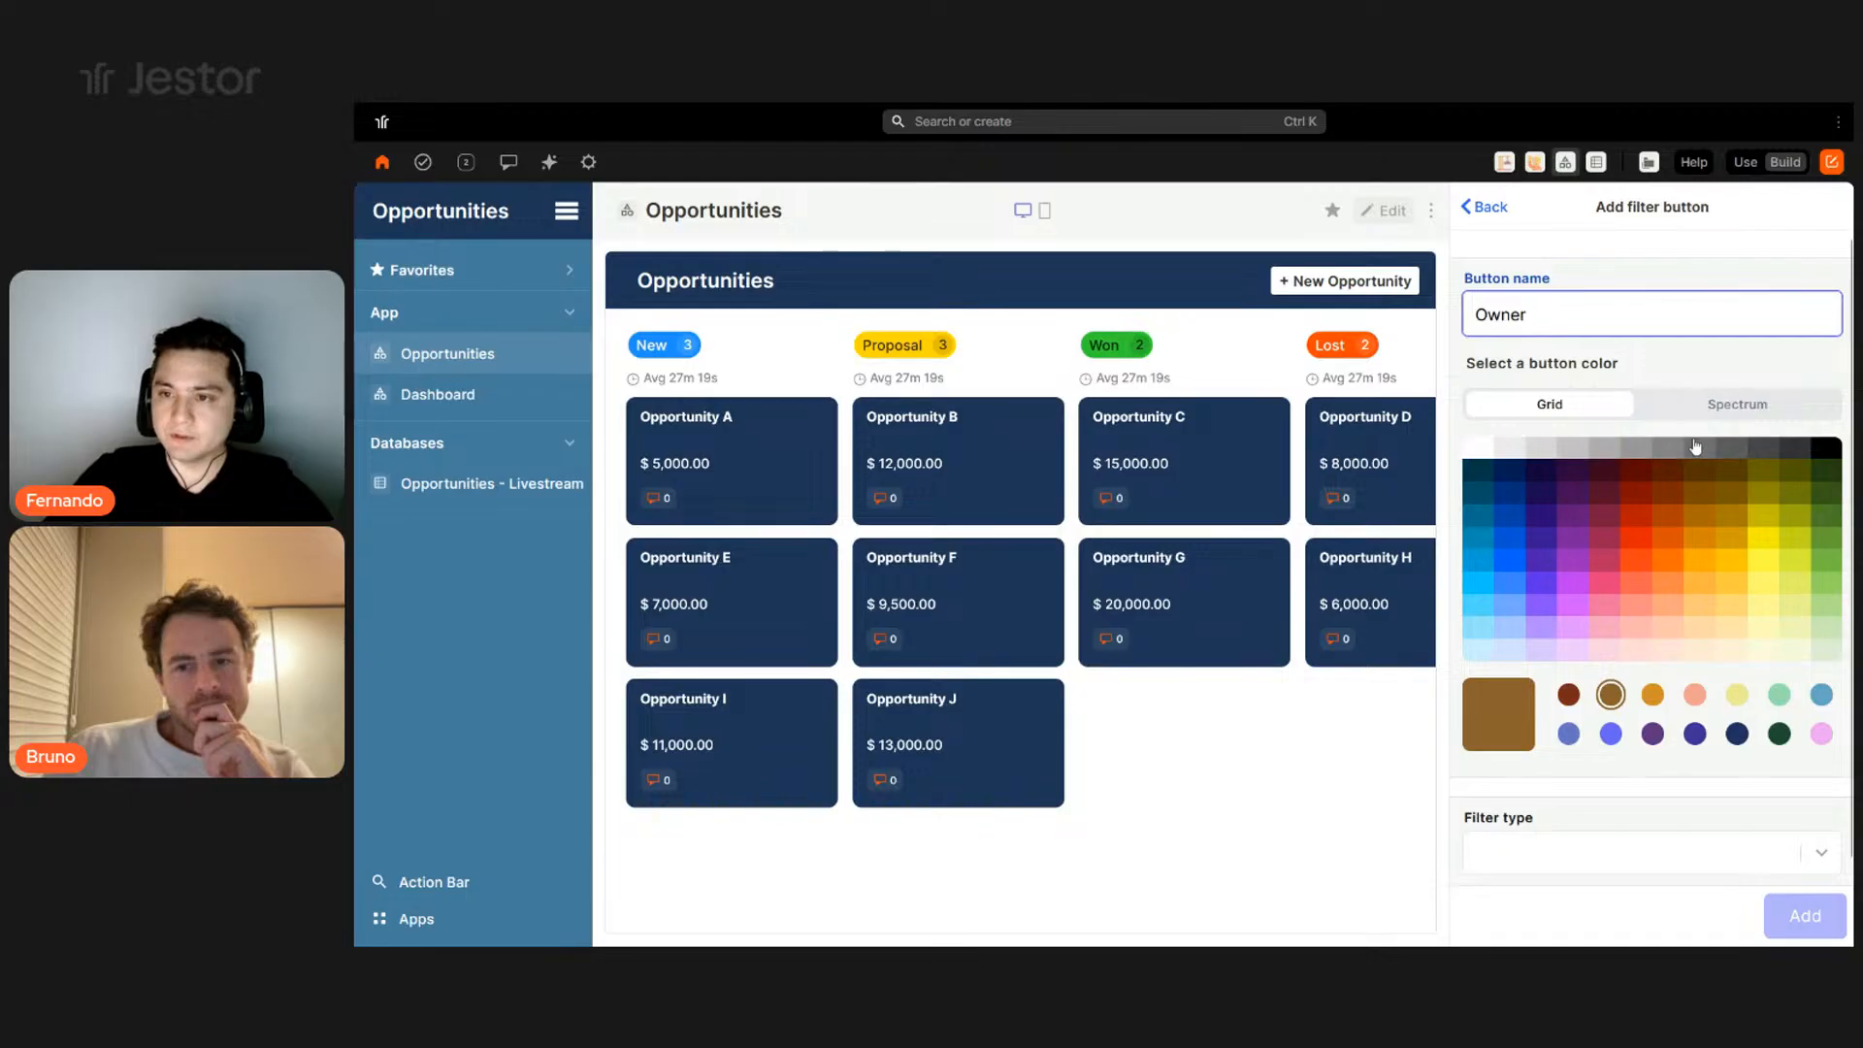
{"action": "left_click", "coordinate": [1468, 449]}
{"action": "scroll", "coordinate": [1608, 770], "scroll_direction": "down", "scroll_amount": 1}
{"action": "left_click", "coordinate": [1619, 813]}
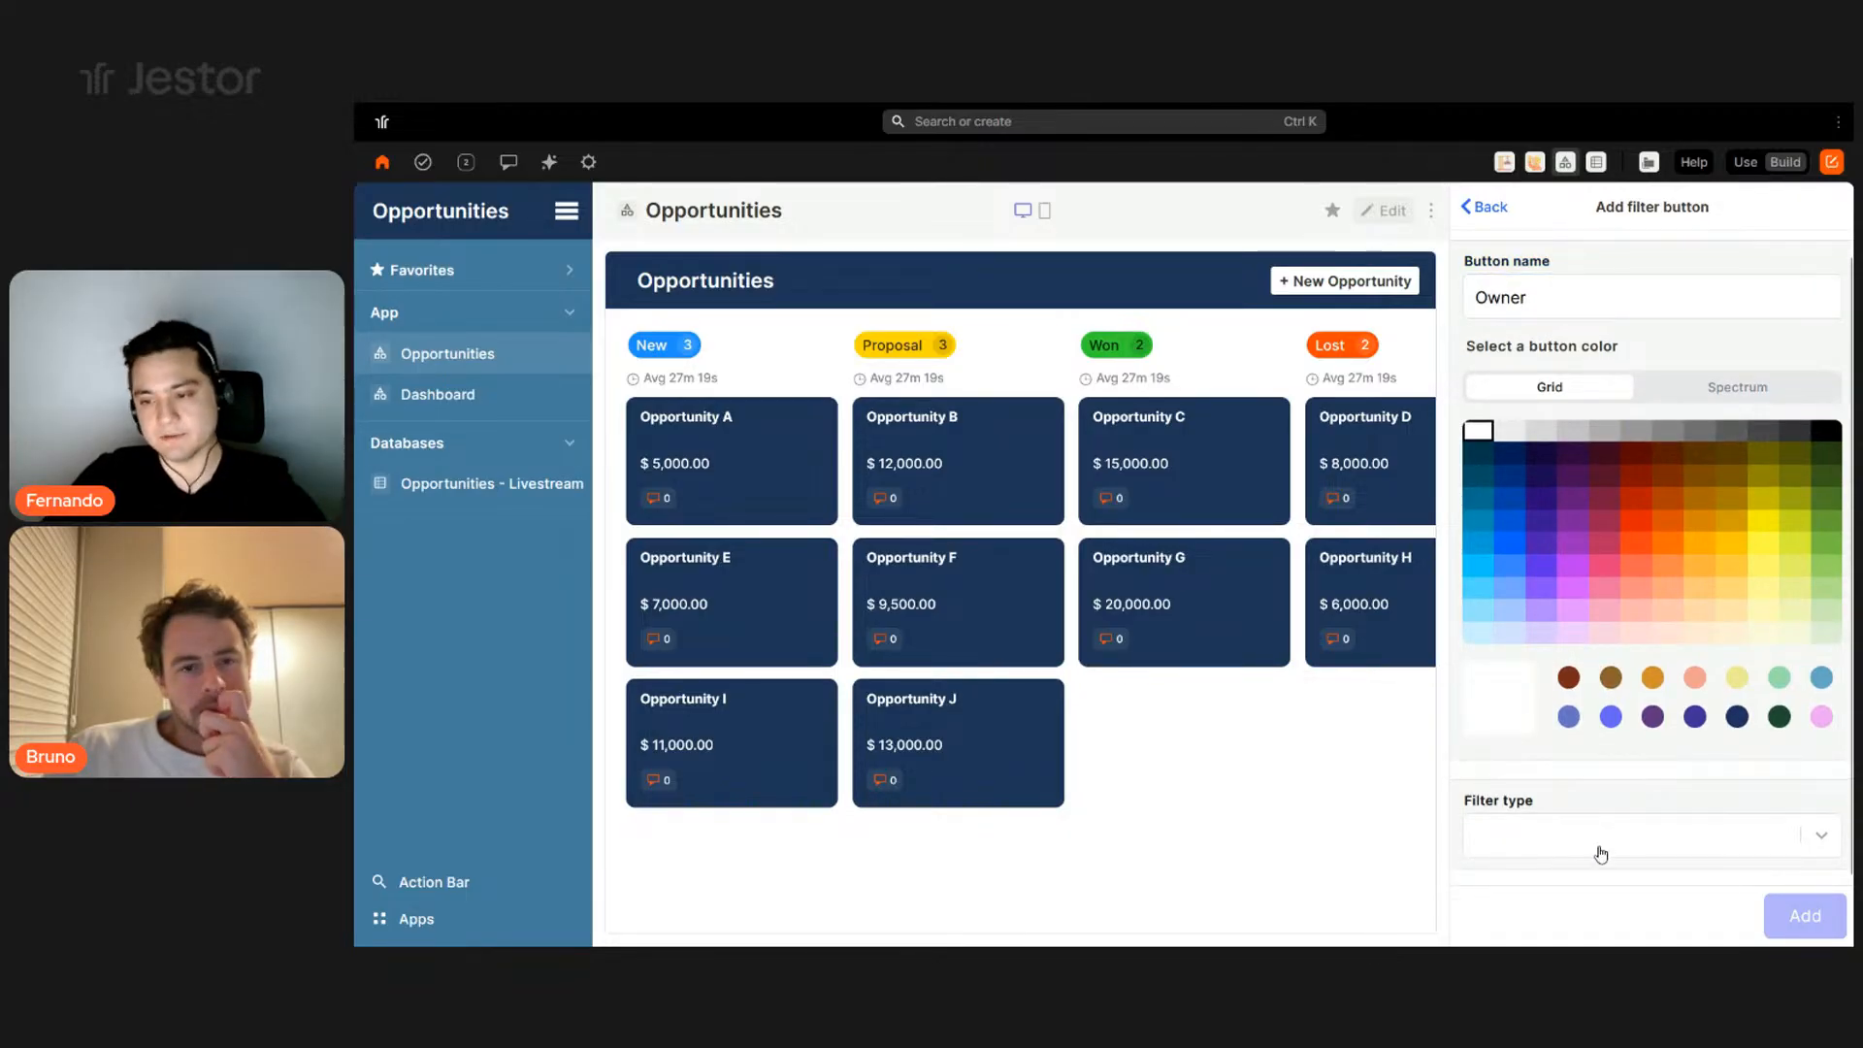
- Make Owner a User filter applied to the Kanban's Owners field and add it
{"action": "left_click", "coordinate": [1593, 842]}
{"action": "scroll", "coordinate": [1582, 718], "scroll_direction": "down", "scroll_amount": 2}
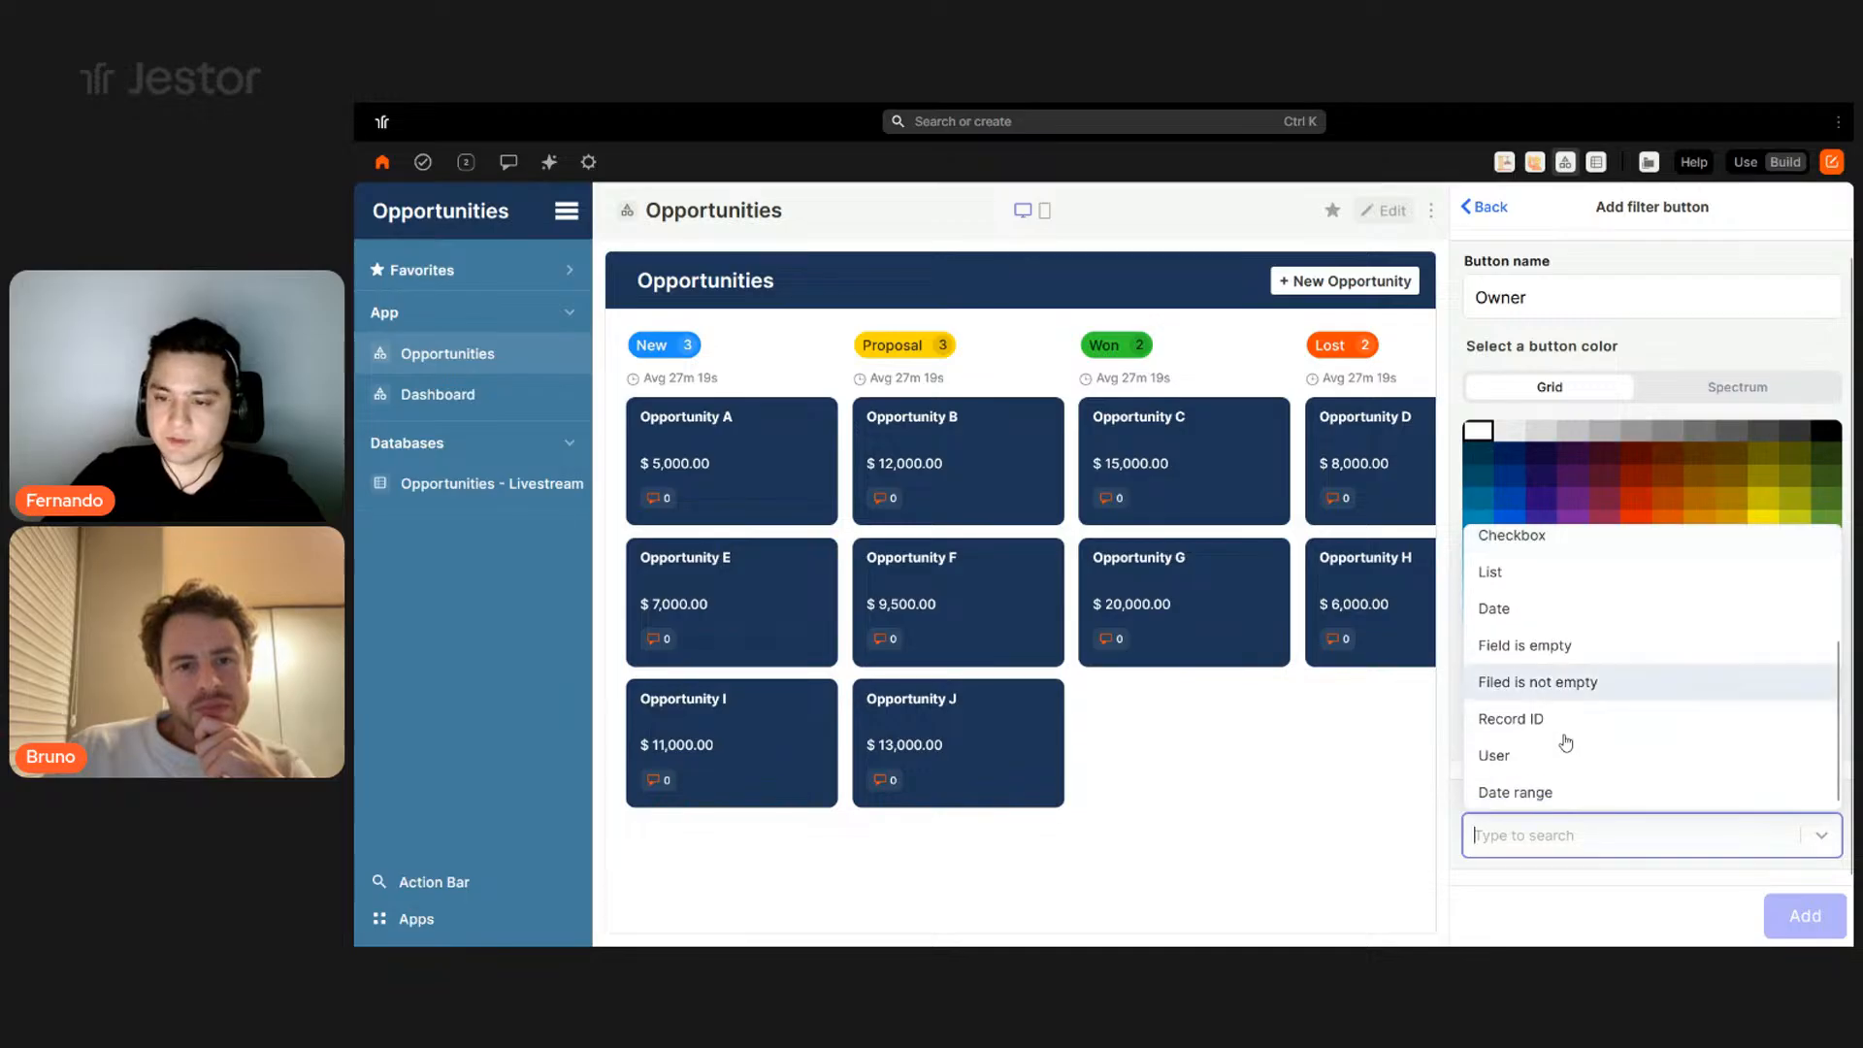
{"action": "left_click", "coordinate": [1565, 755]}
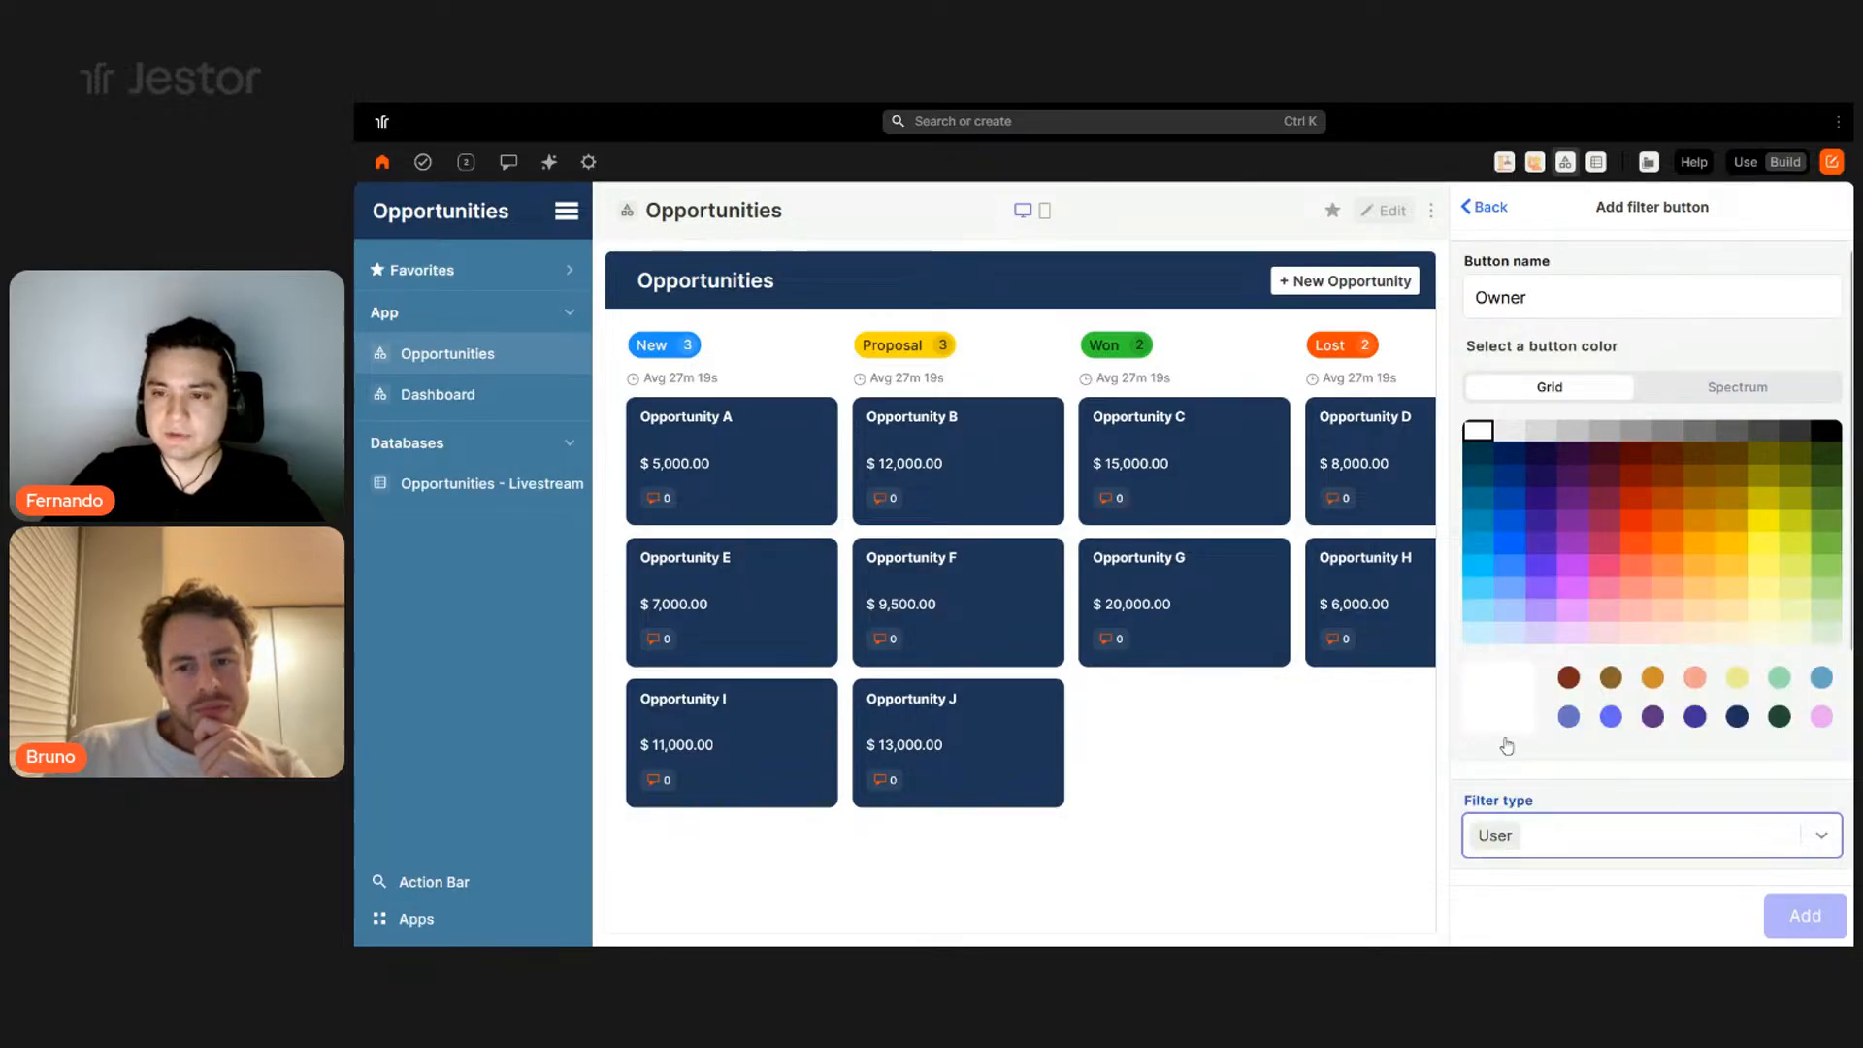
{"action": "scroll", "coordinate": [1576, 640], "scroll_direction": "down", "scroll_amount": 3}
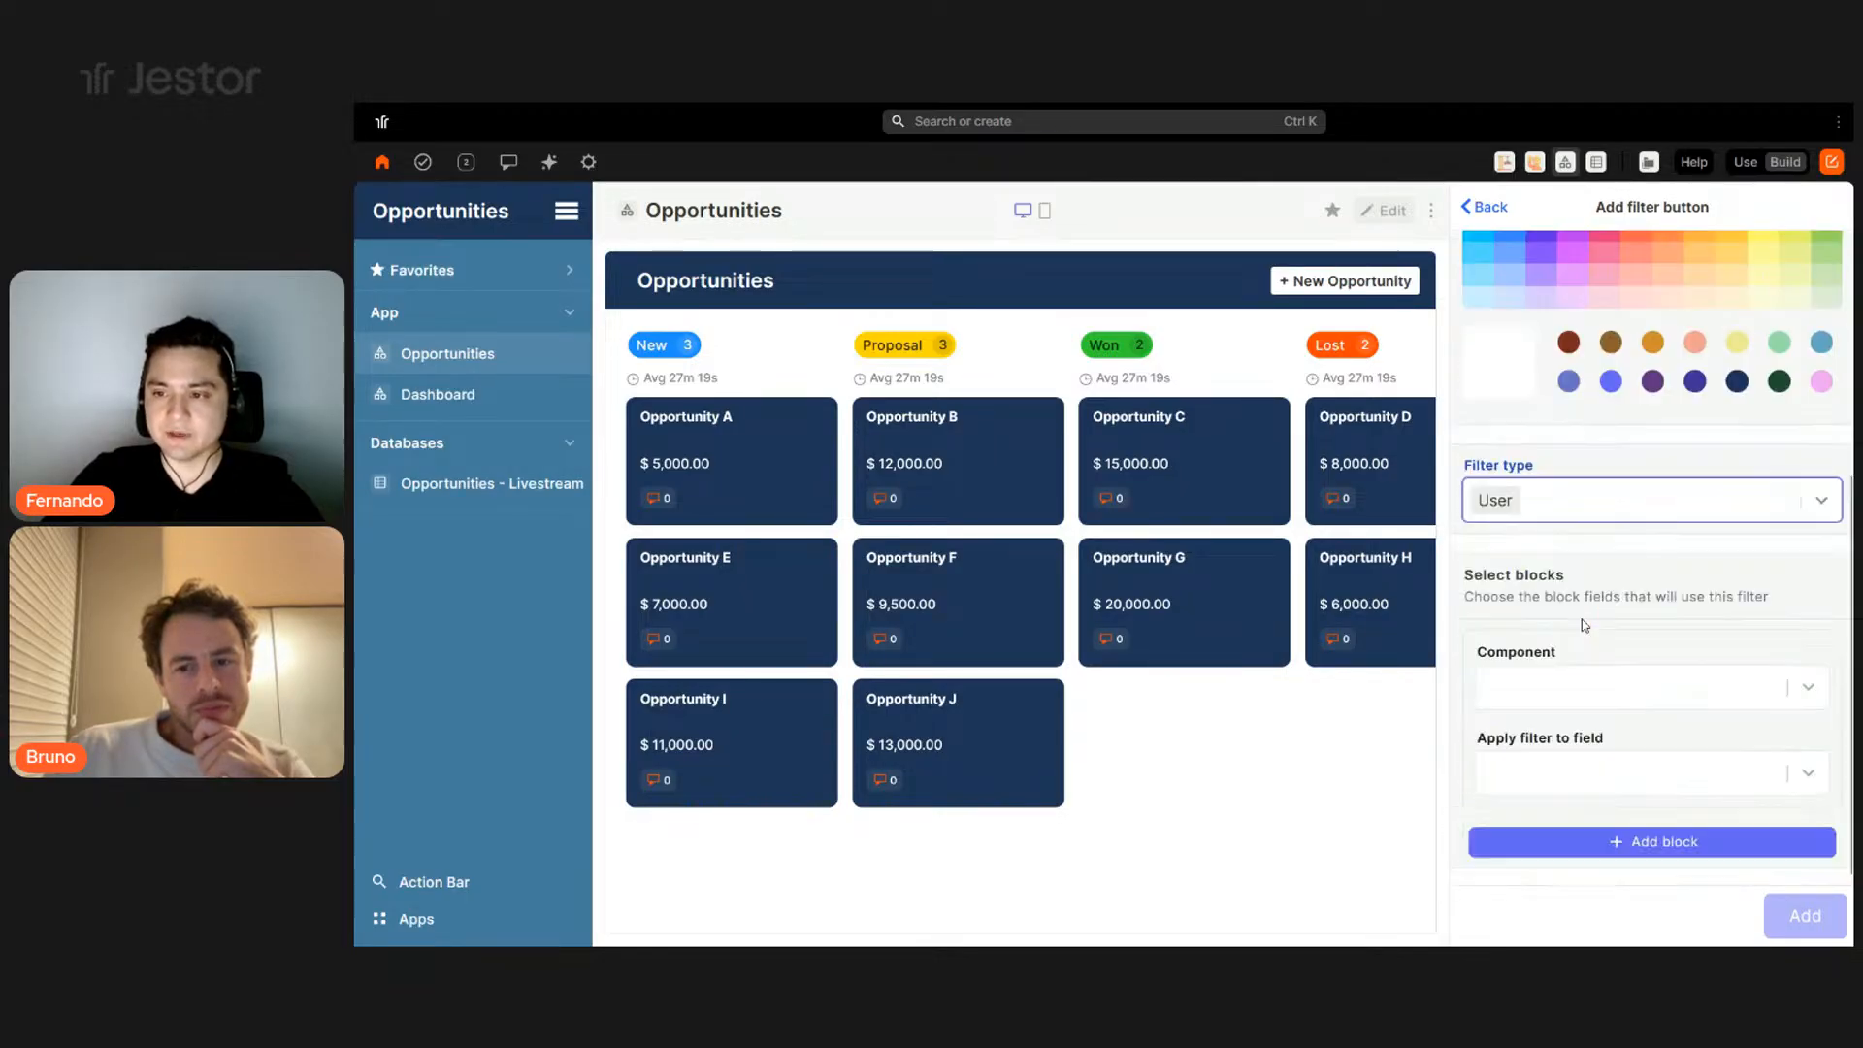
{"action": "left_click", "coordinate": [1638, 700]}
{"action": "left_click", "coordinate": [1524, 743]}
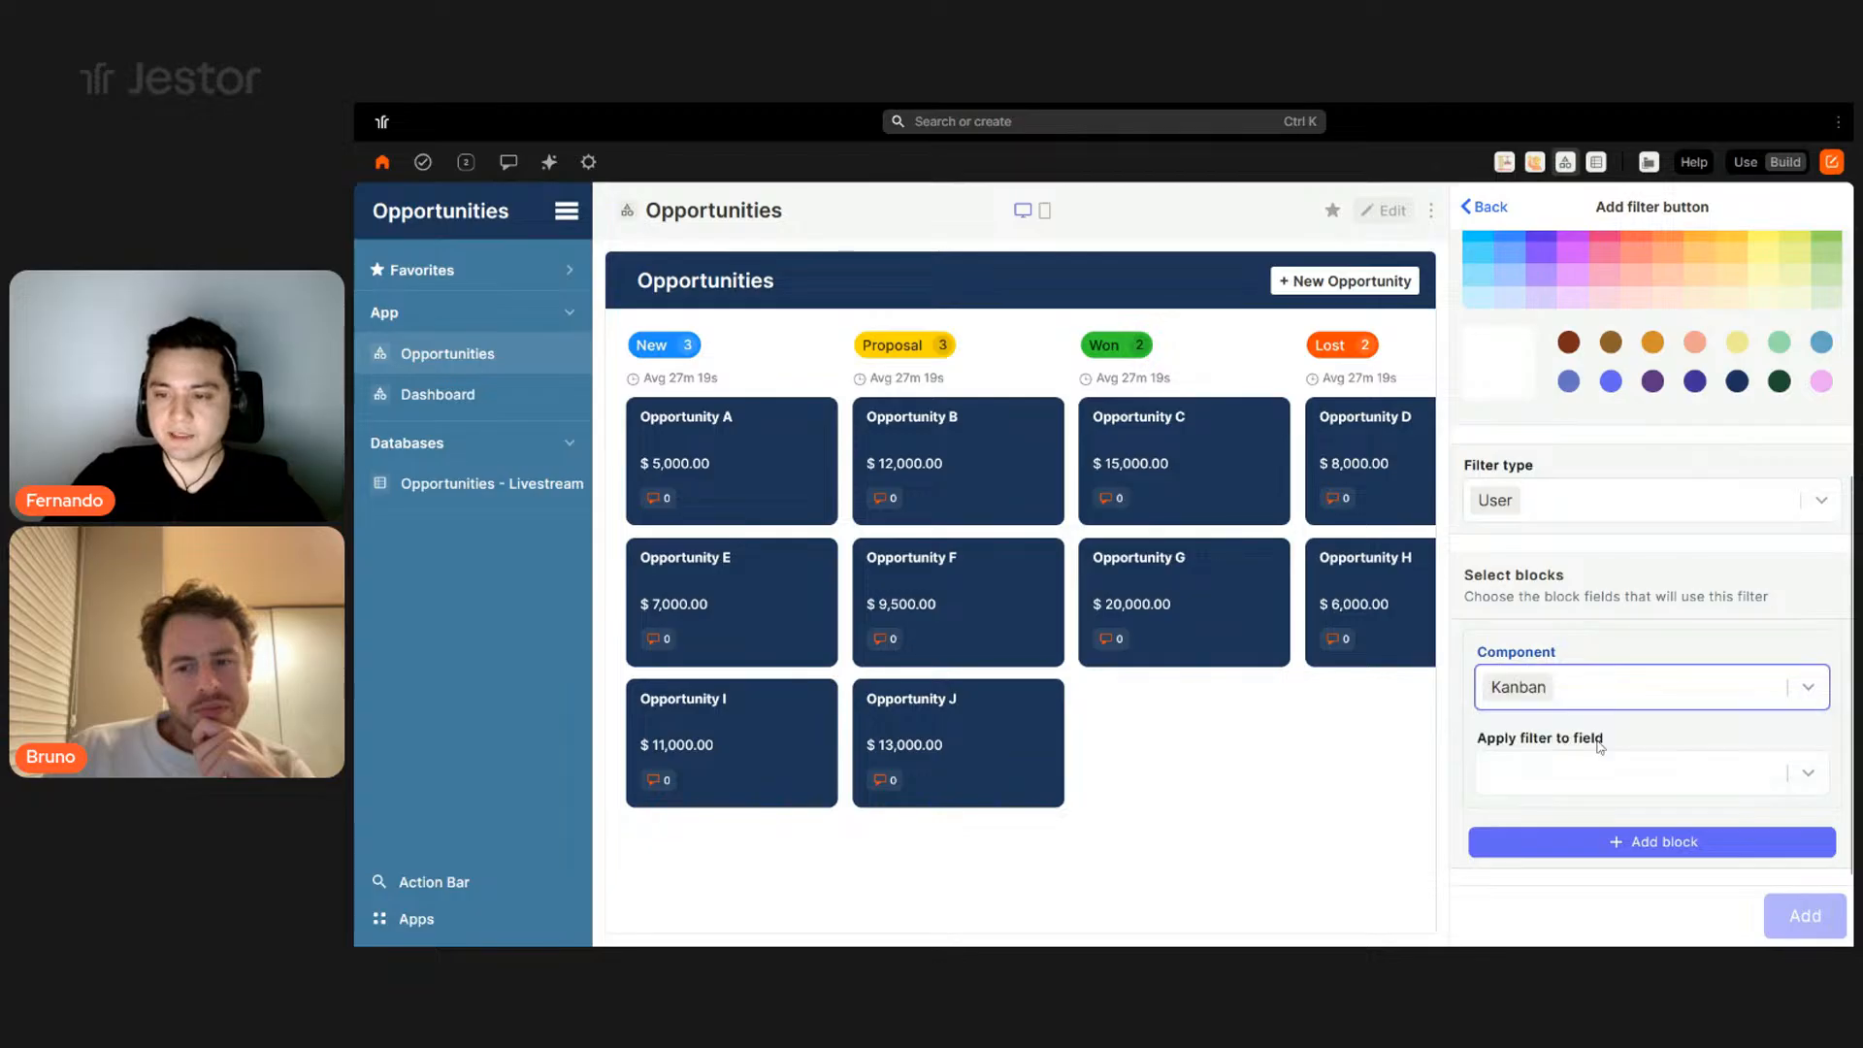
{"action": "left_click", "coordinate": [1596, 773]}
{"action": "left_click", "coordinate": [1545, 891]}
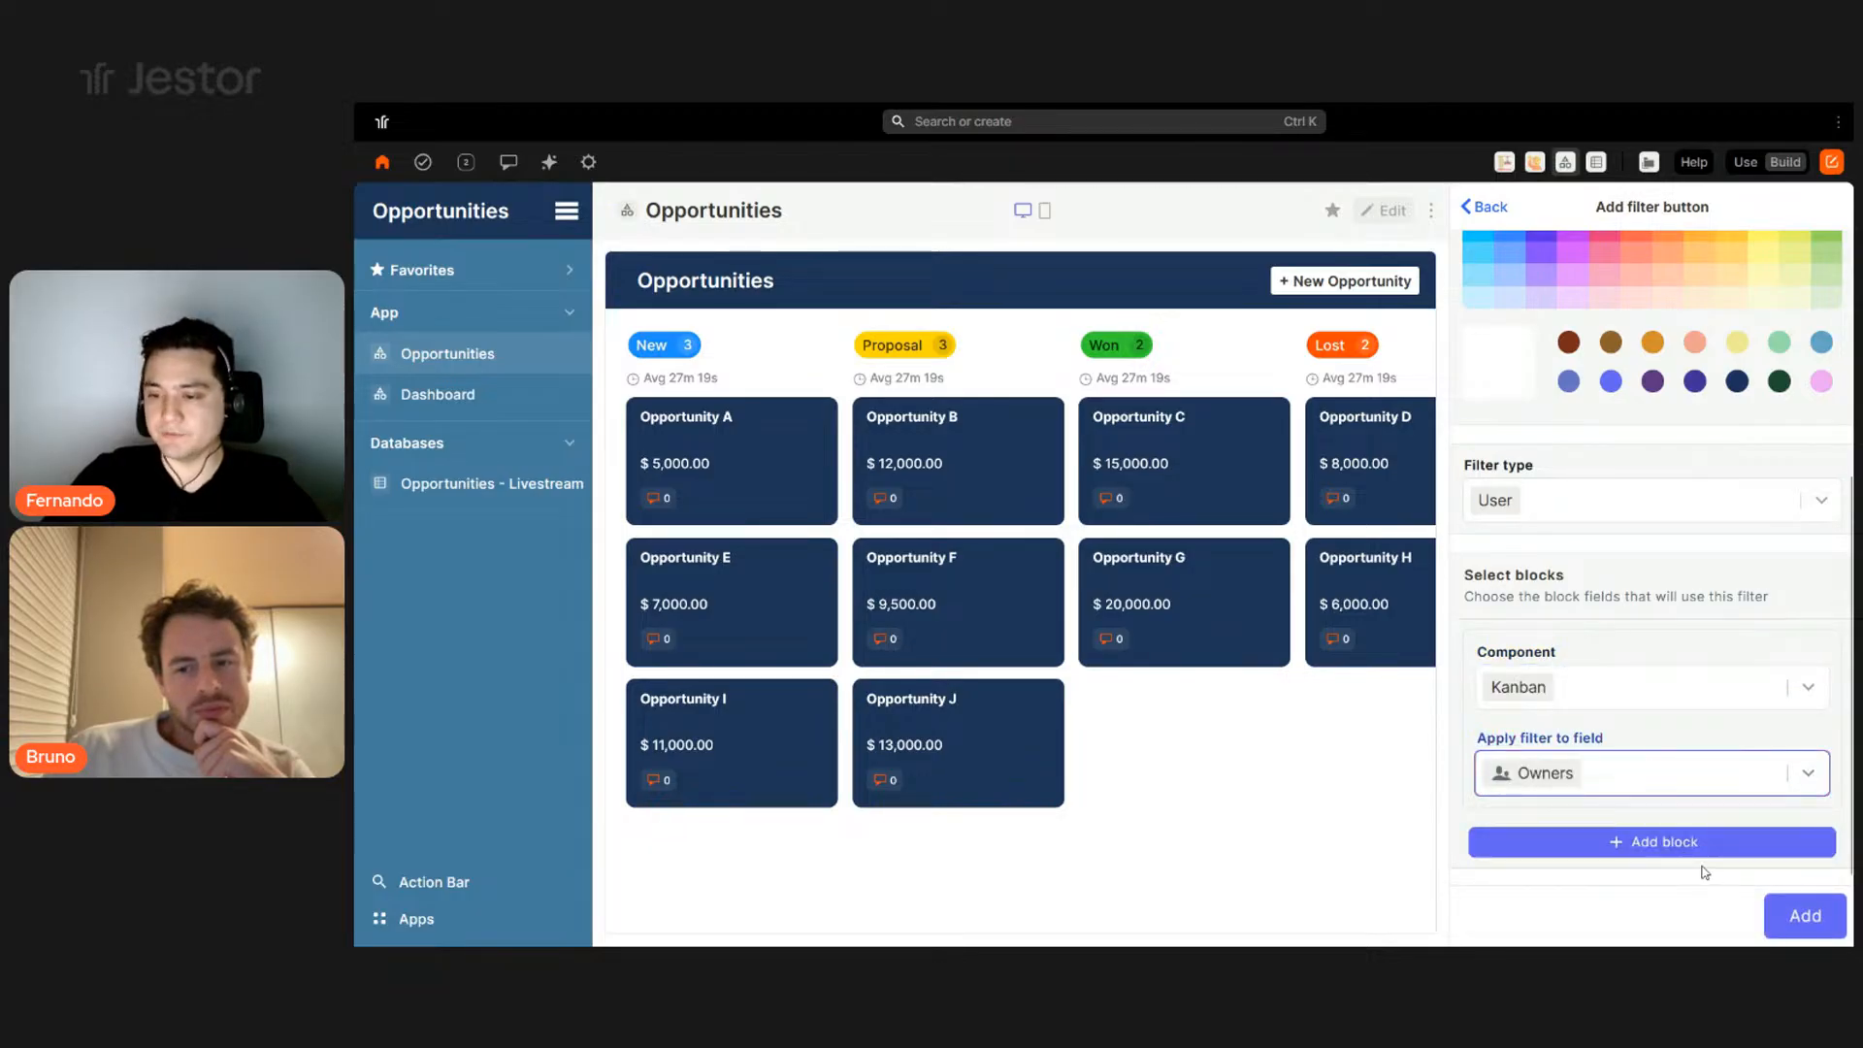
{"action": "left_click", "coordinate": [1790, 914]}
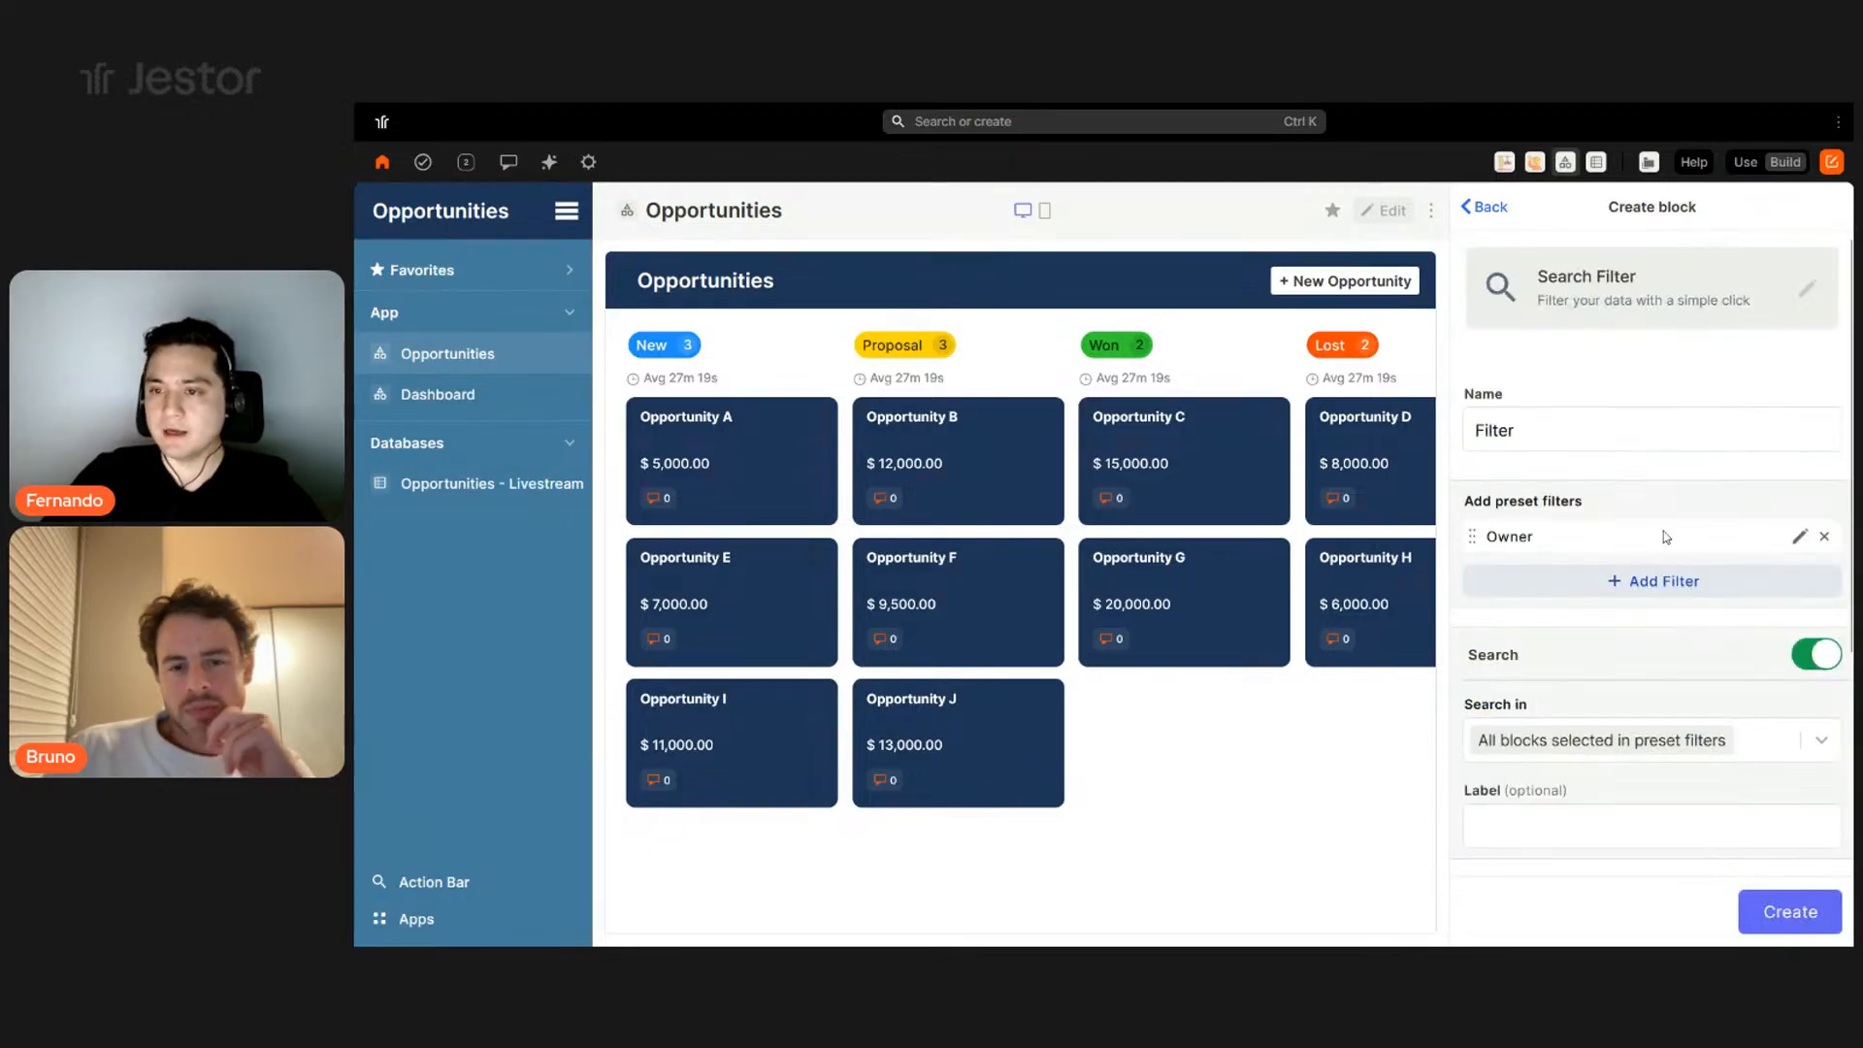
{"action": "left_click", "coordinate": [1638, 578]}
- Name the new filter button 'Temperature' and colour it white from the spectrum
{"action": "left_click", "coordinate": [1632, 312]}
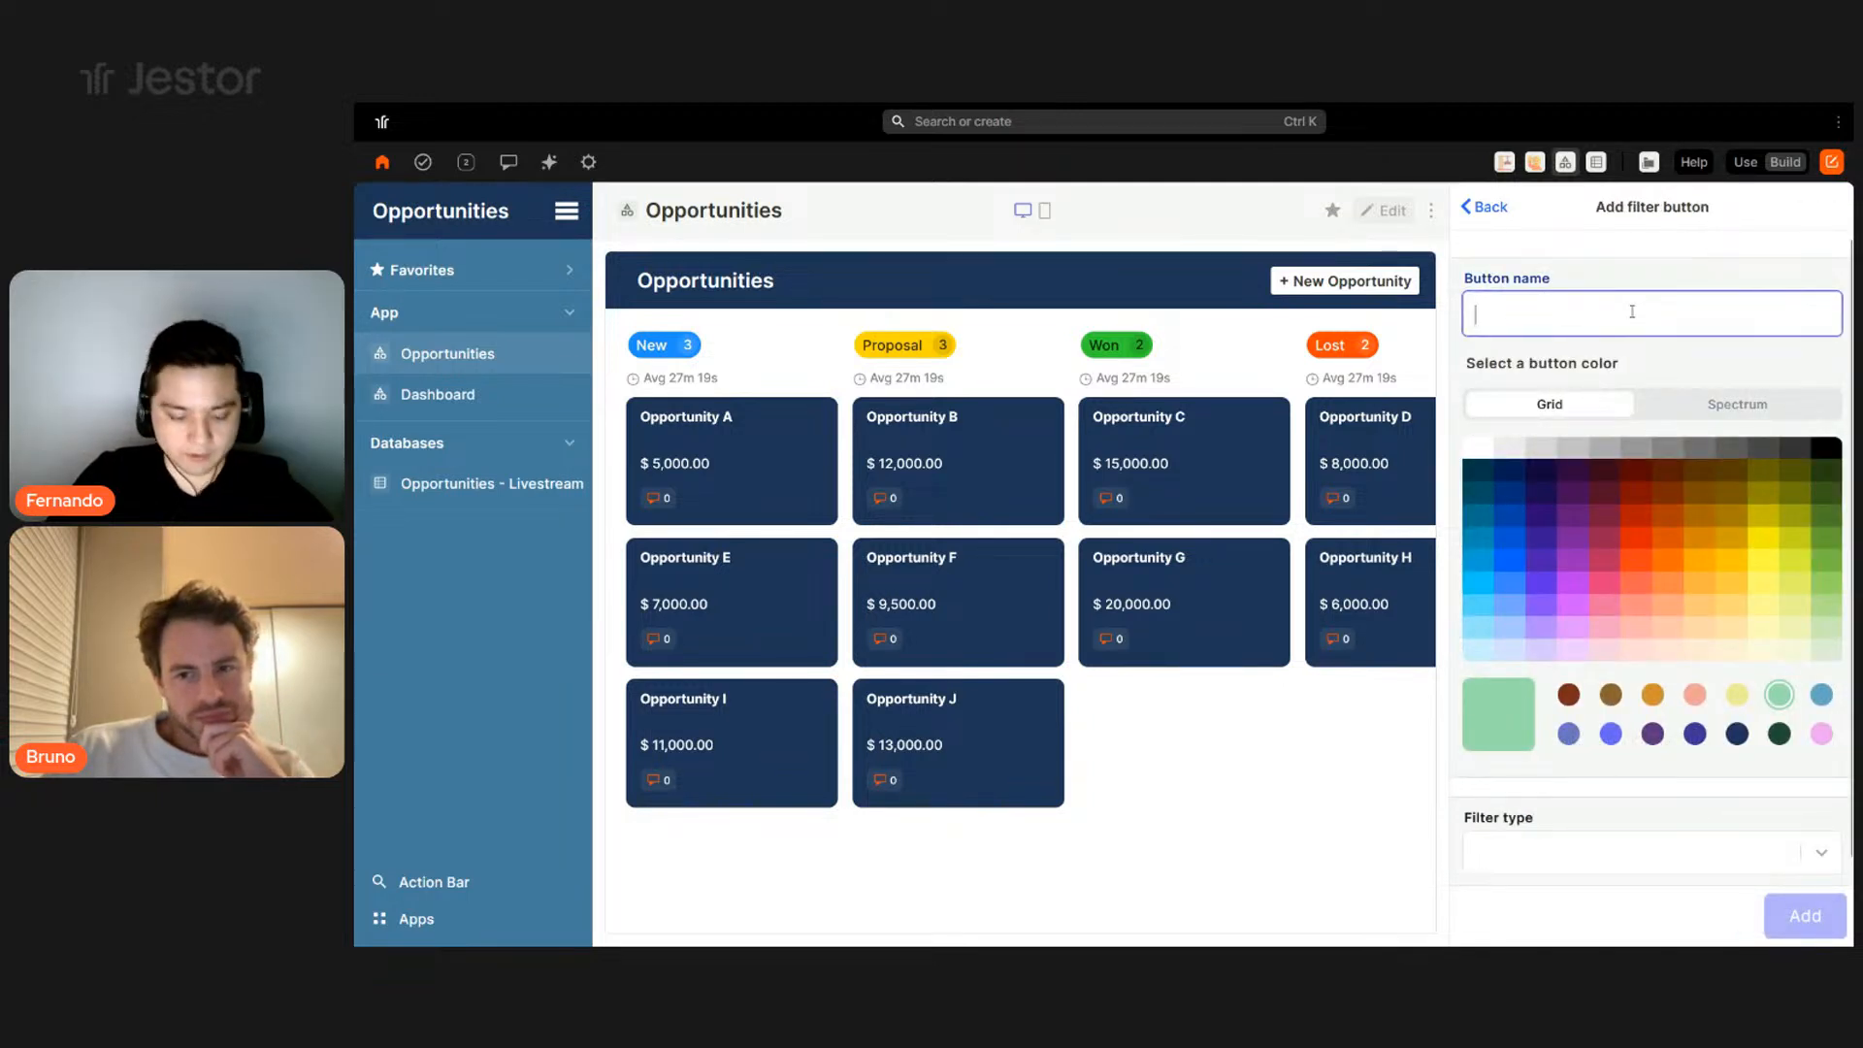
{"action": "type", "text": "Temperature"}
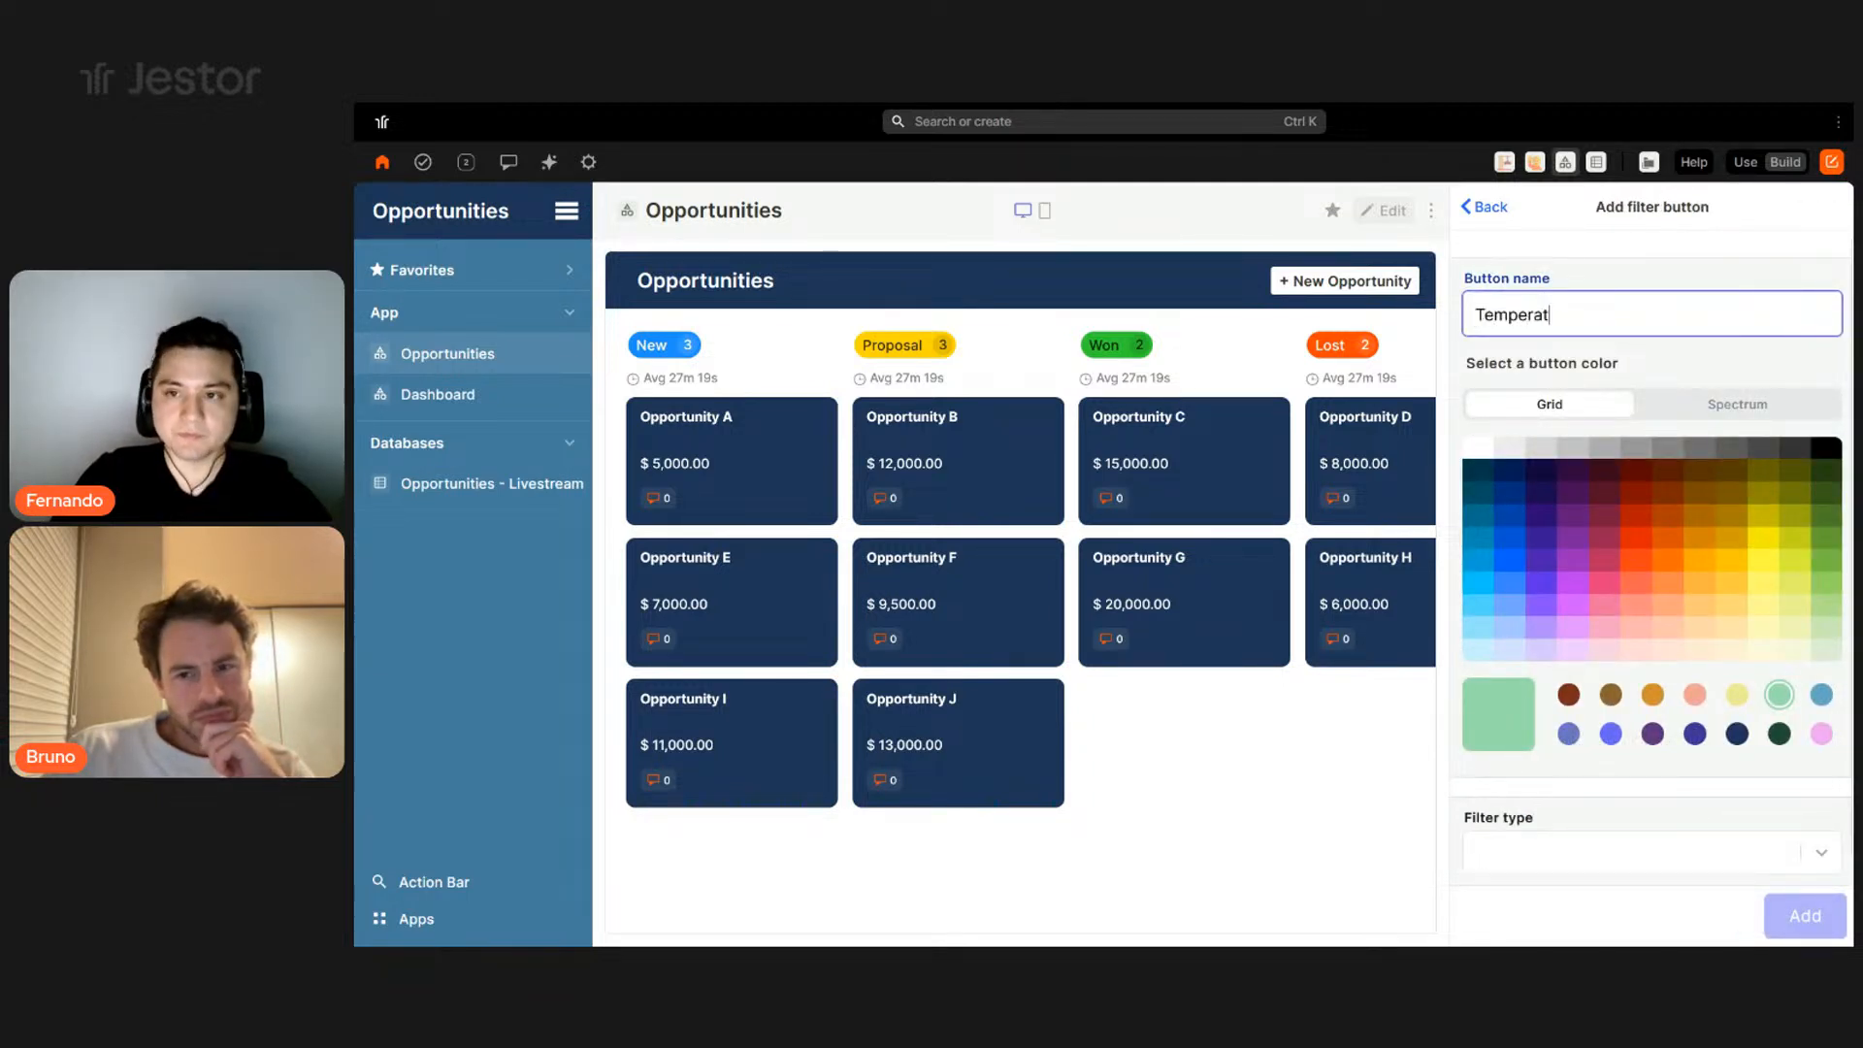
{"action": "left_click", "coordinate": [1746, 408]}
{"action": "left_click_drag", "start_coordinate": [1521, 452], "coordinate": [1418, 423]}
{"action": "scroll", "coordinate": [1620, 759], "scroll_direction": "down", "scroll_amount": 1}
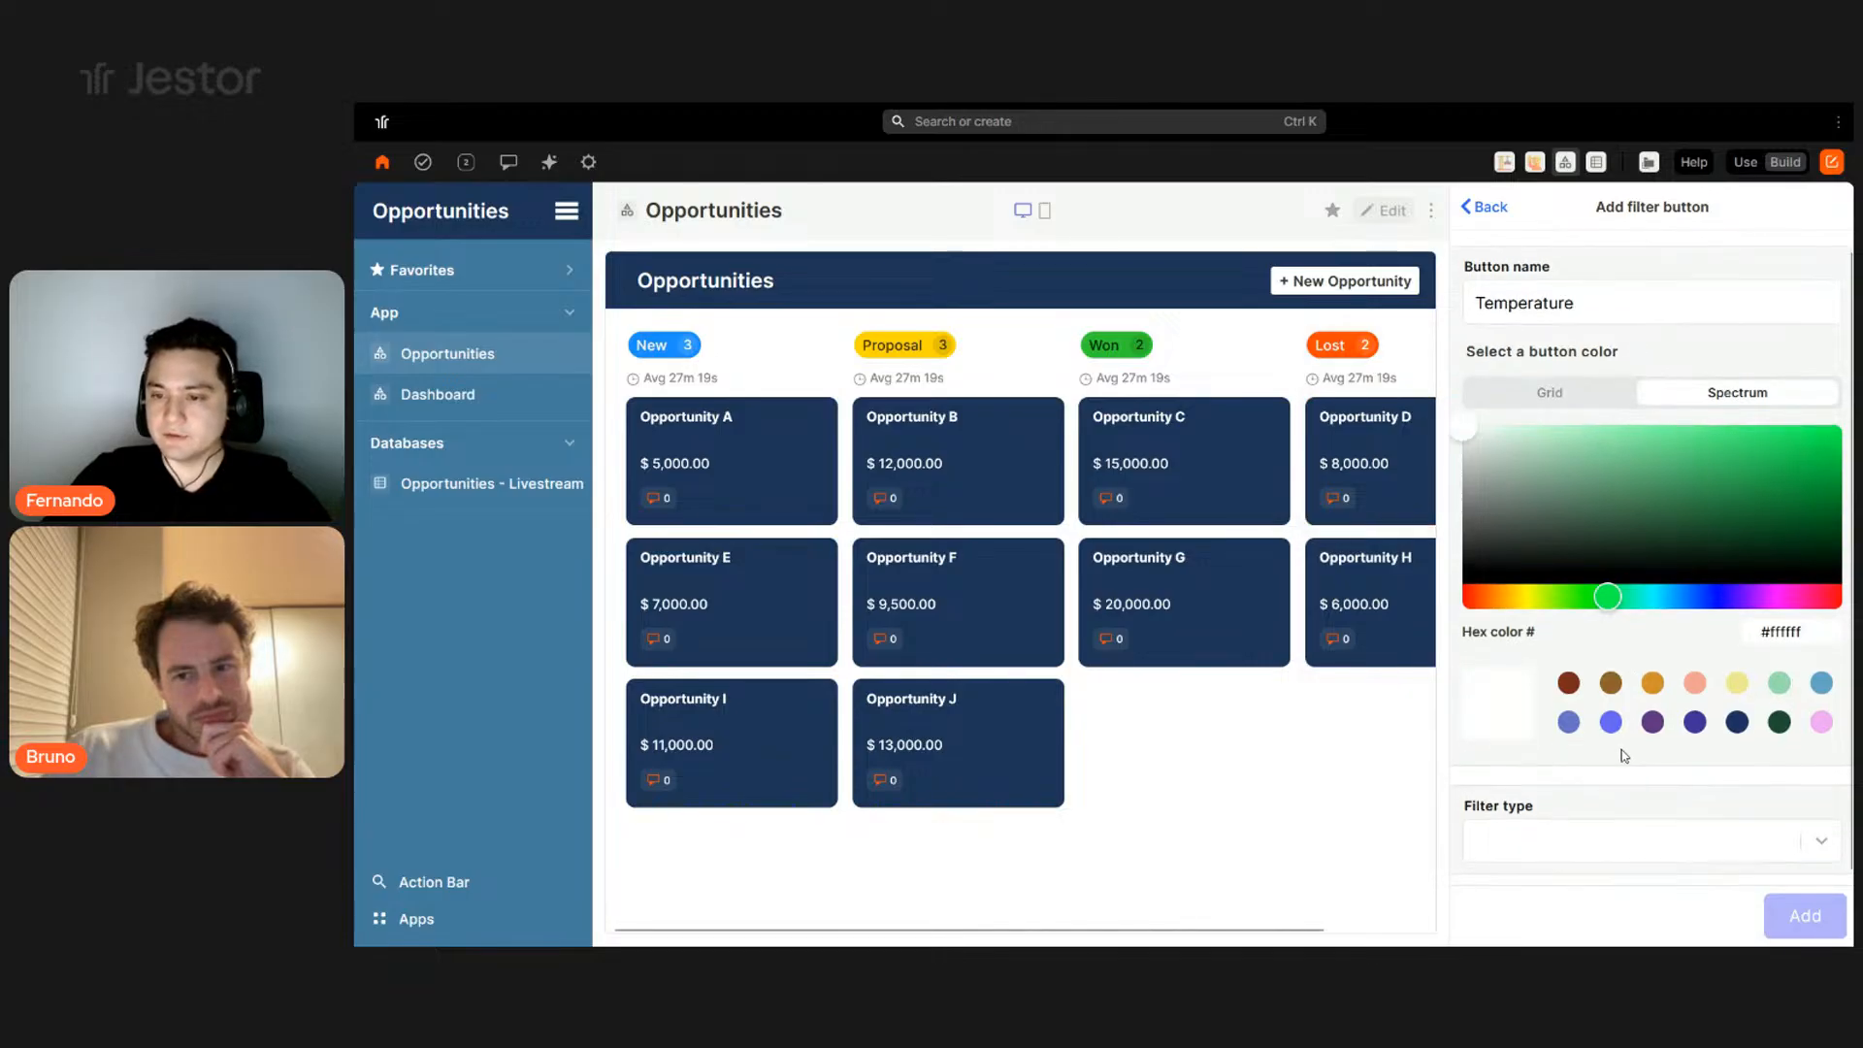
- Set it to Select from field using Opportunities - Livestream's Temperature field
{"action": "left_click", "coordinate": [1625, 826]}
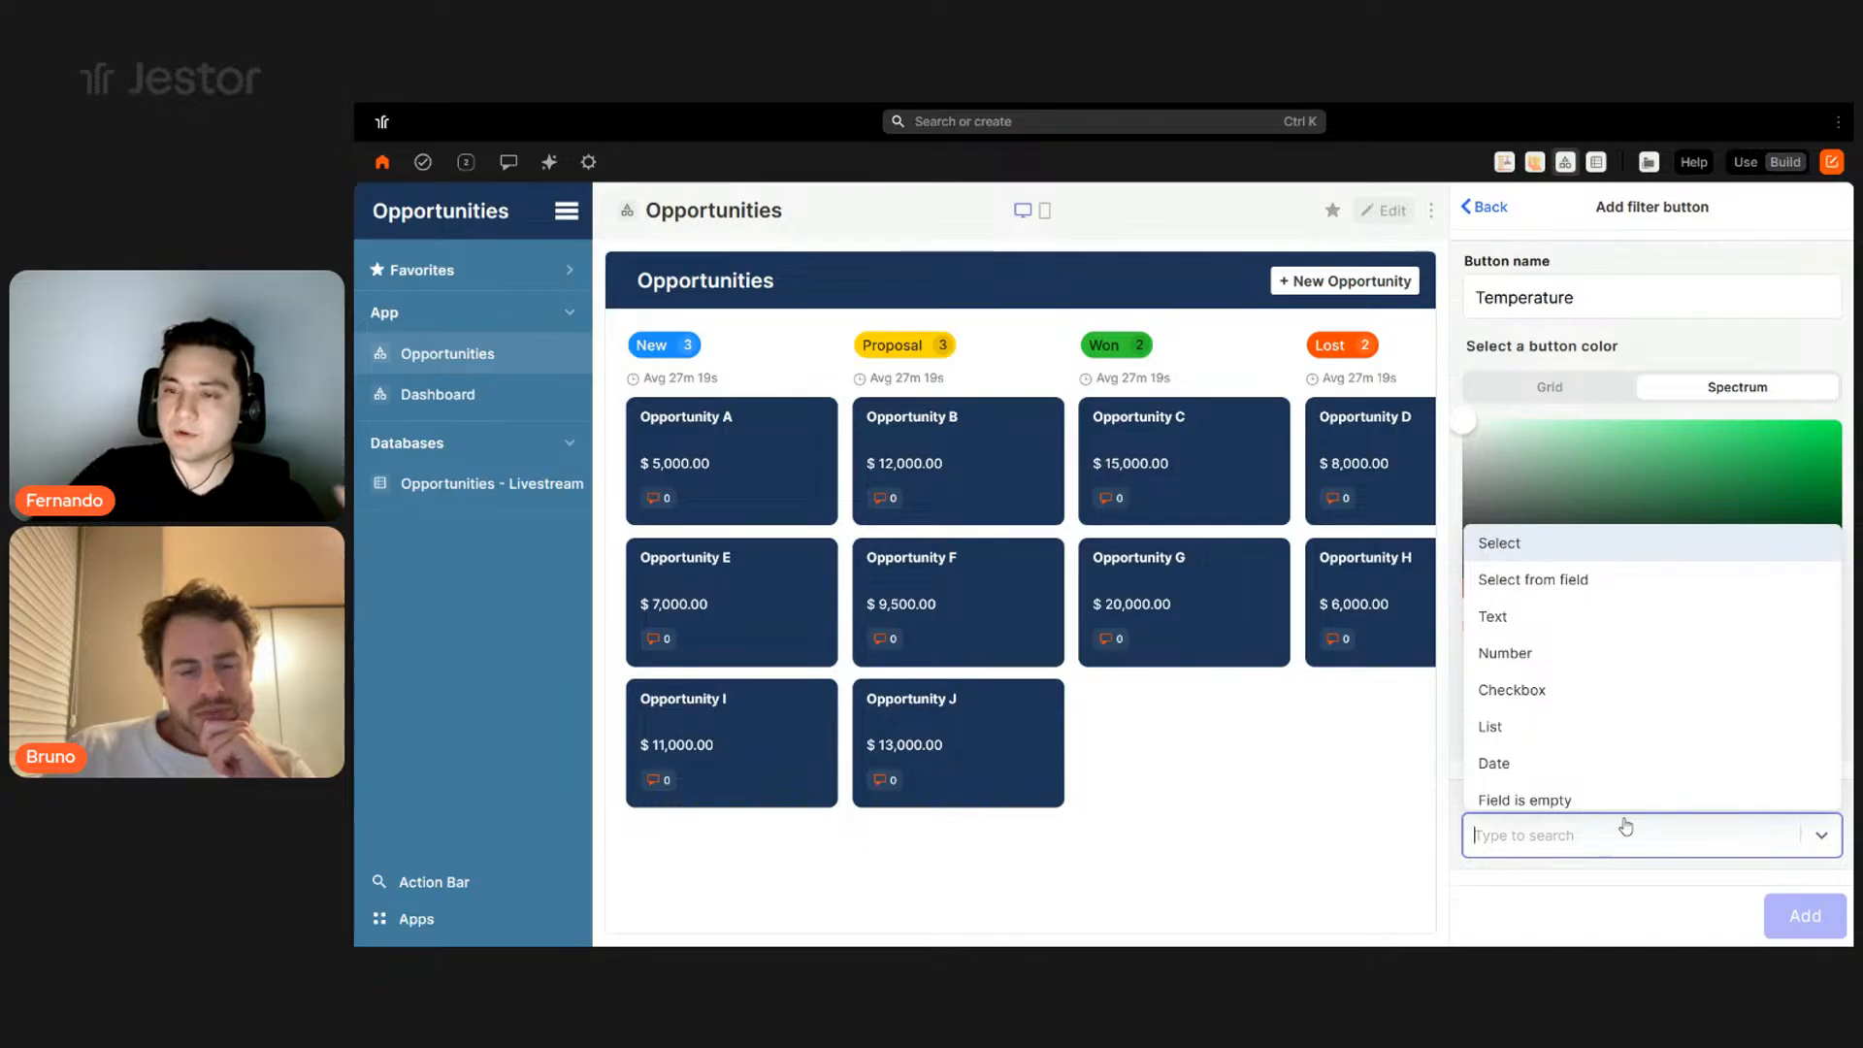
{"action": "left_click", "coordinate": [1547, 582]}
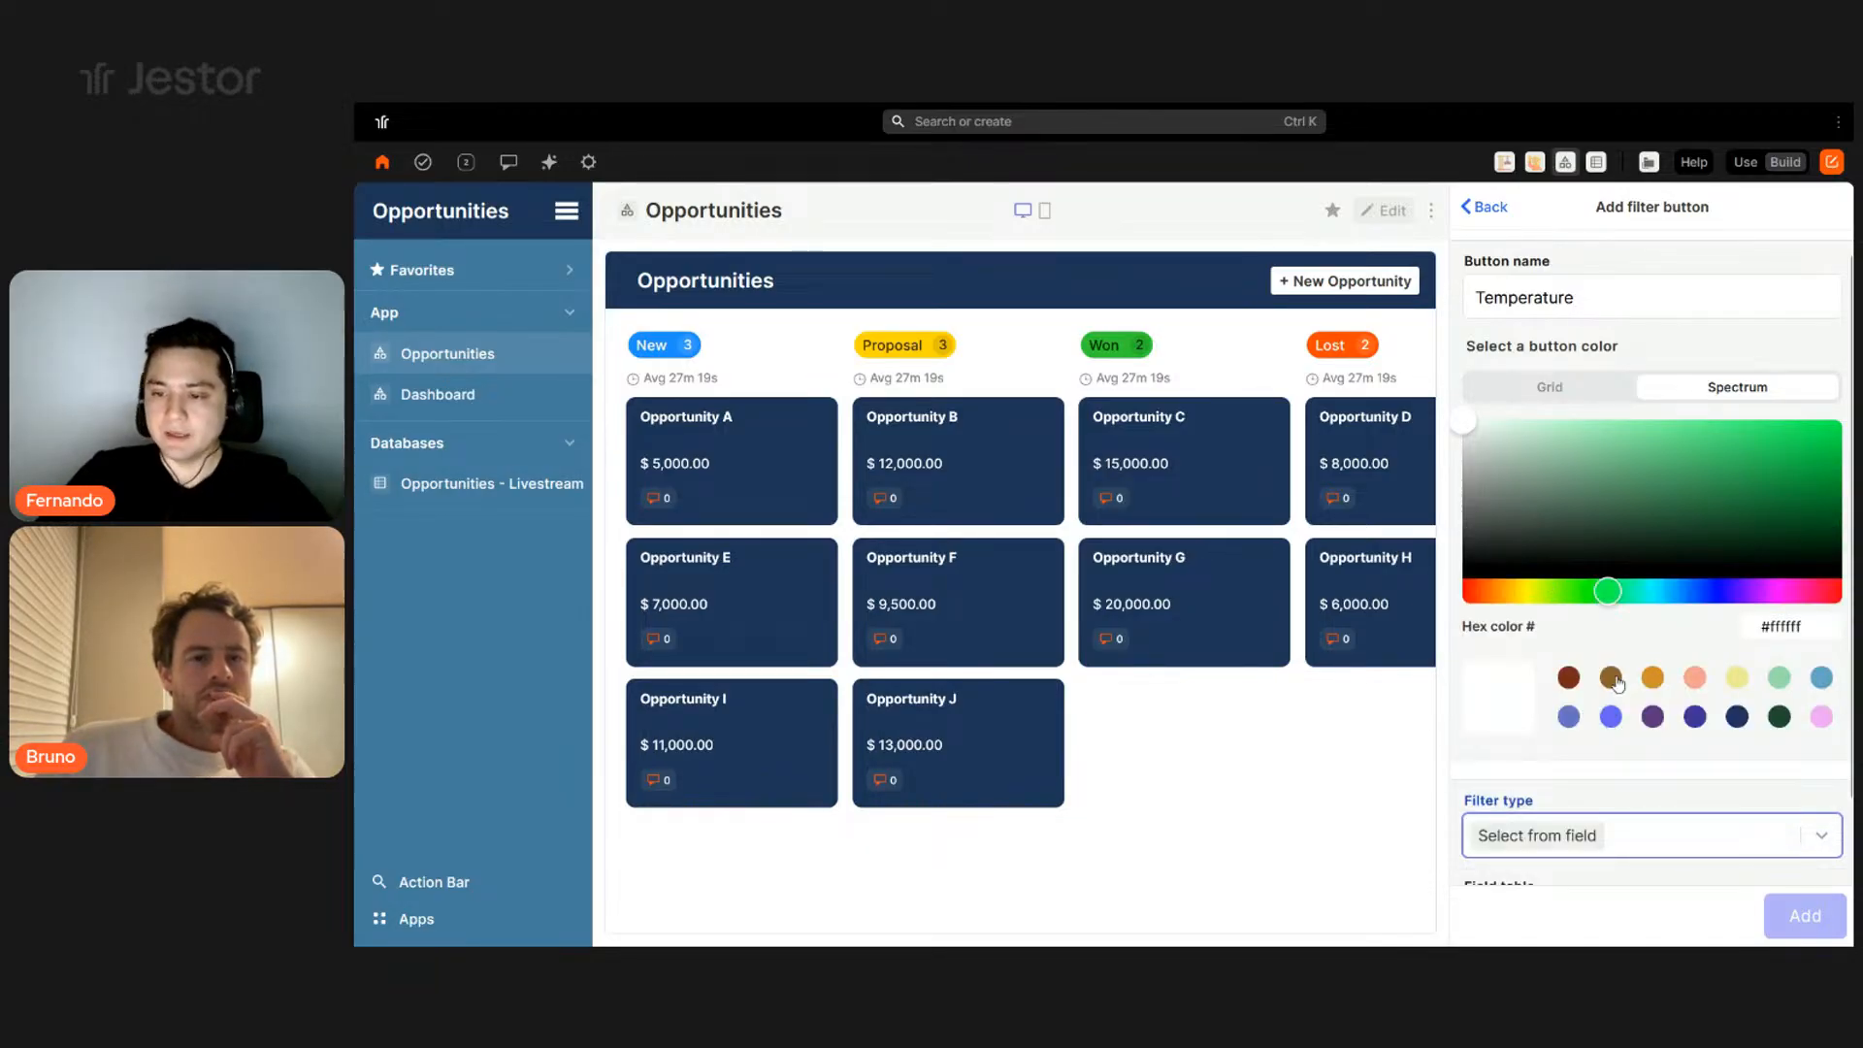
{"action": "scroll", "coordinate": [1627, 701], "scroll_direction": "down", "scroll_amount": 1}
{"action": "left_click", "coordinate": [1622, 840]}
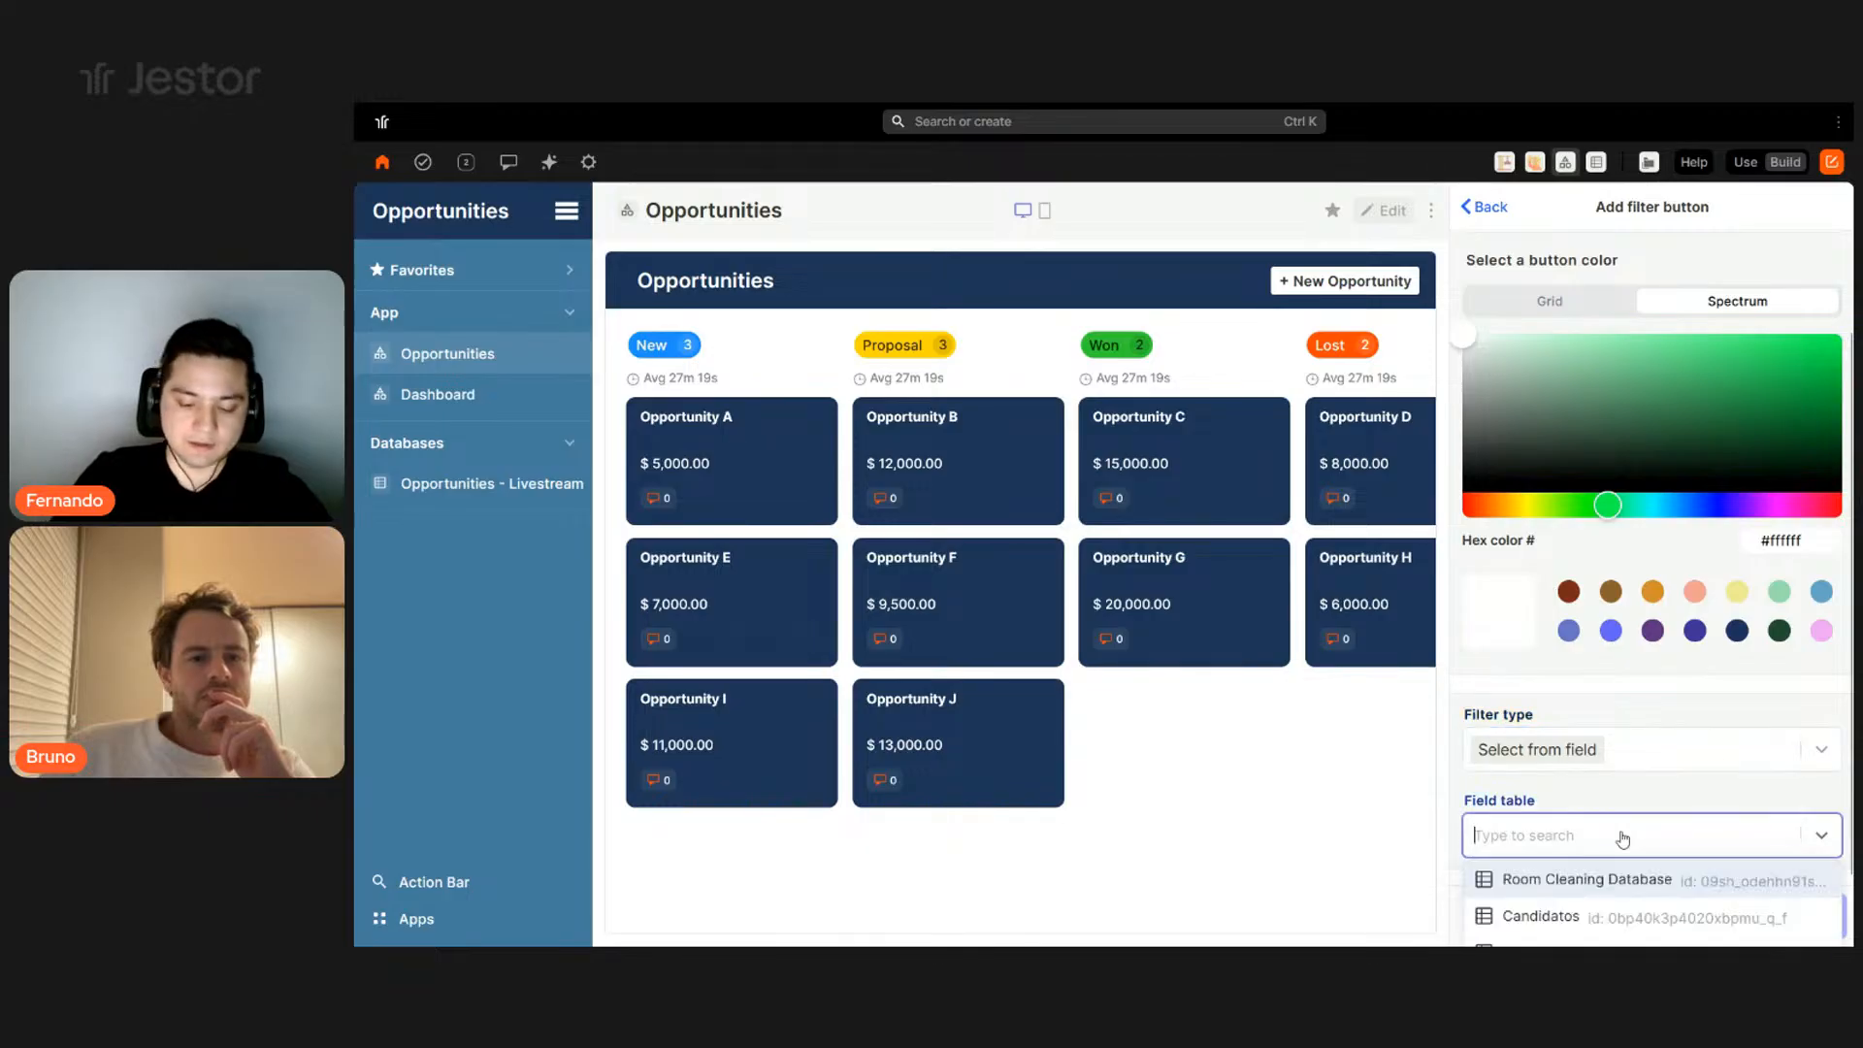
{"action": "type", "text": "opp"}
{"action": "left_click", "coordinate": [1634, 791]}
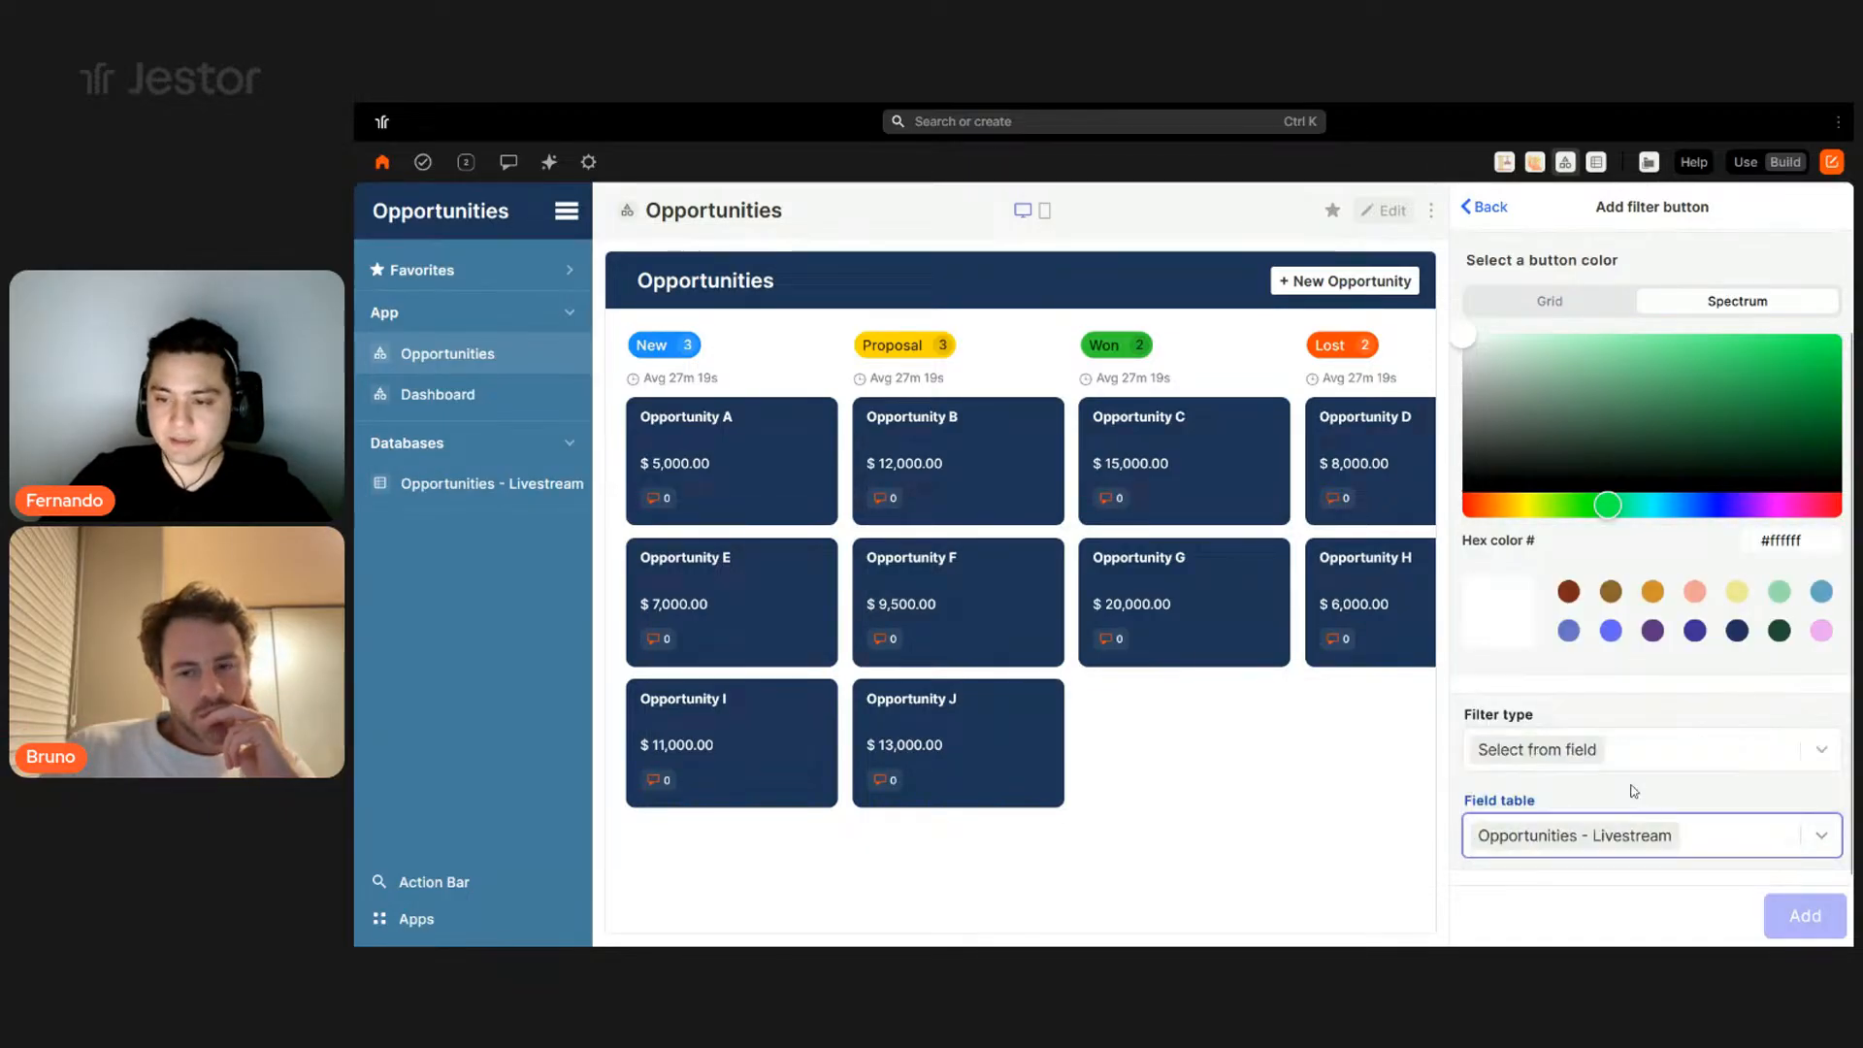
{"action": "scroll", "coordinate": [1629, 748], "scroll_direction": "down", "scroll_amount": 1}
{"action": "left_click", "coordinate": [1633, 851]}
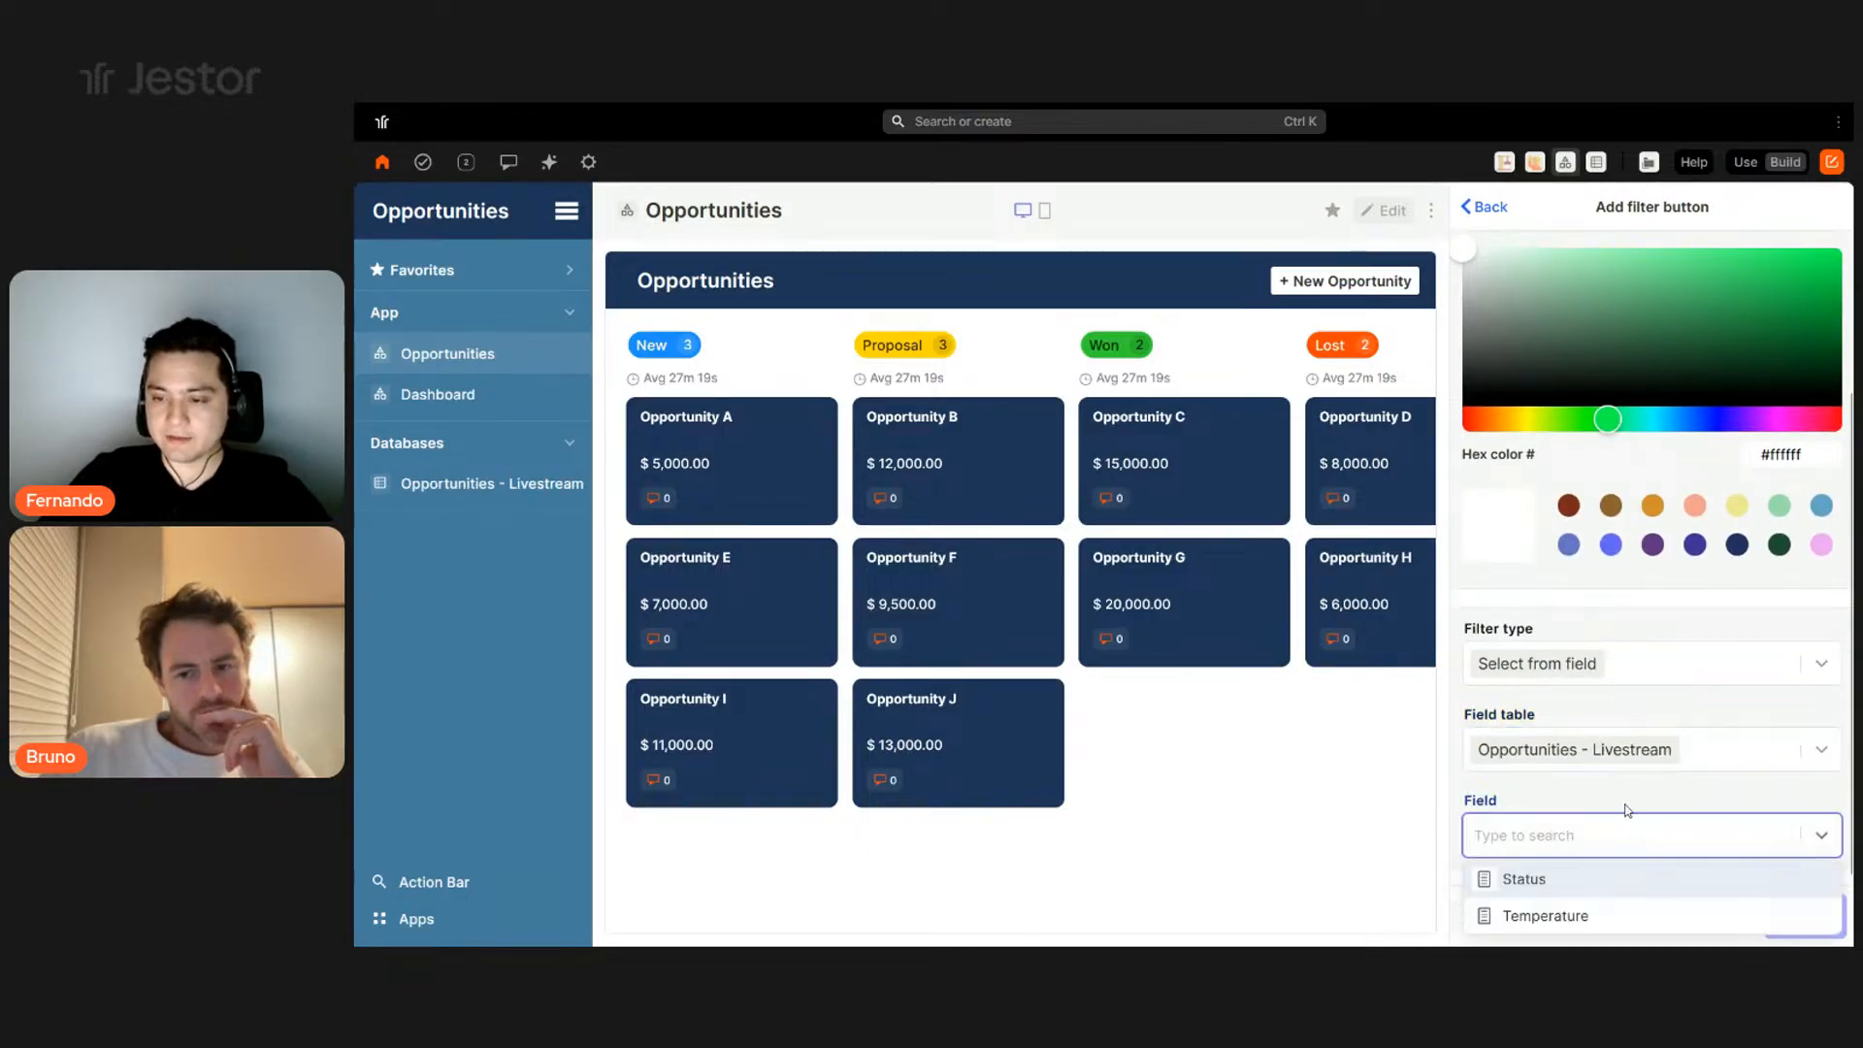
{"action": "left_click", "coordinate": [1550, 925]}
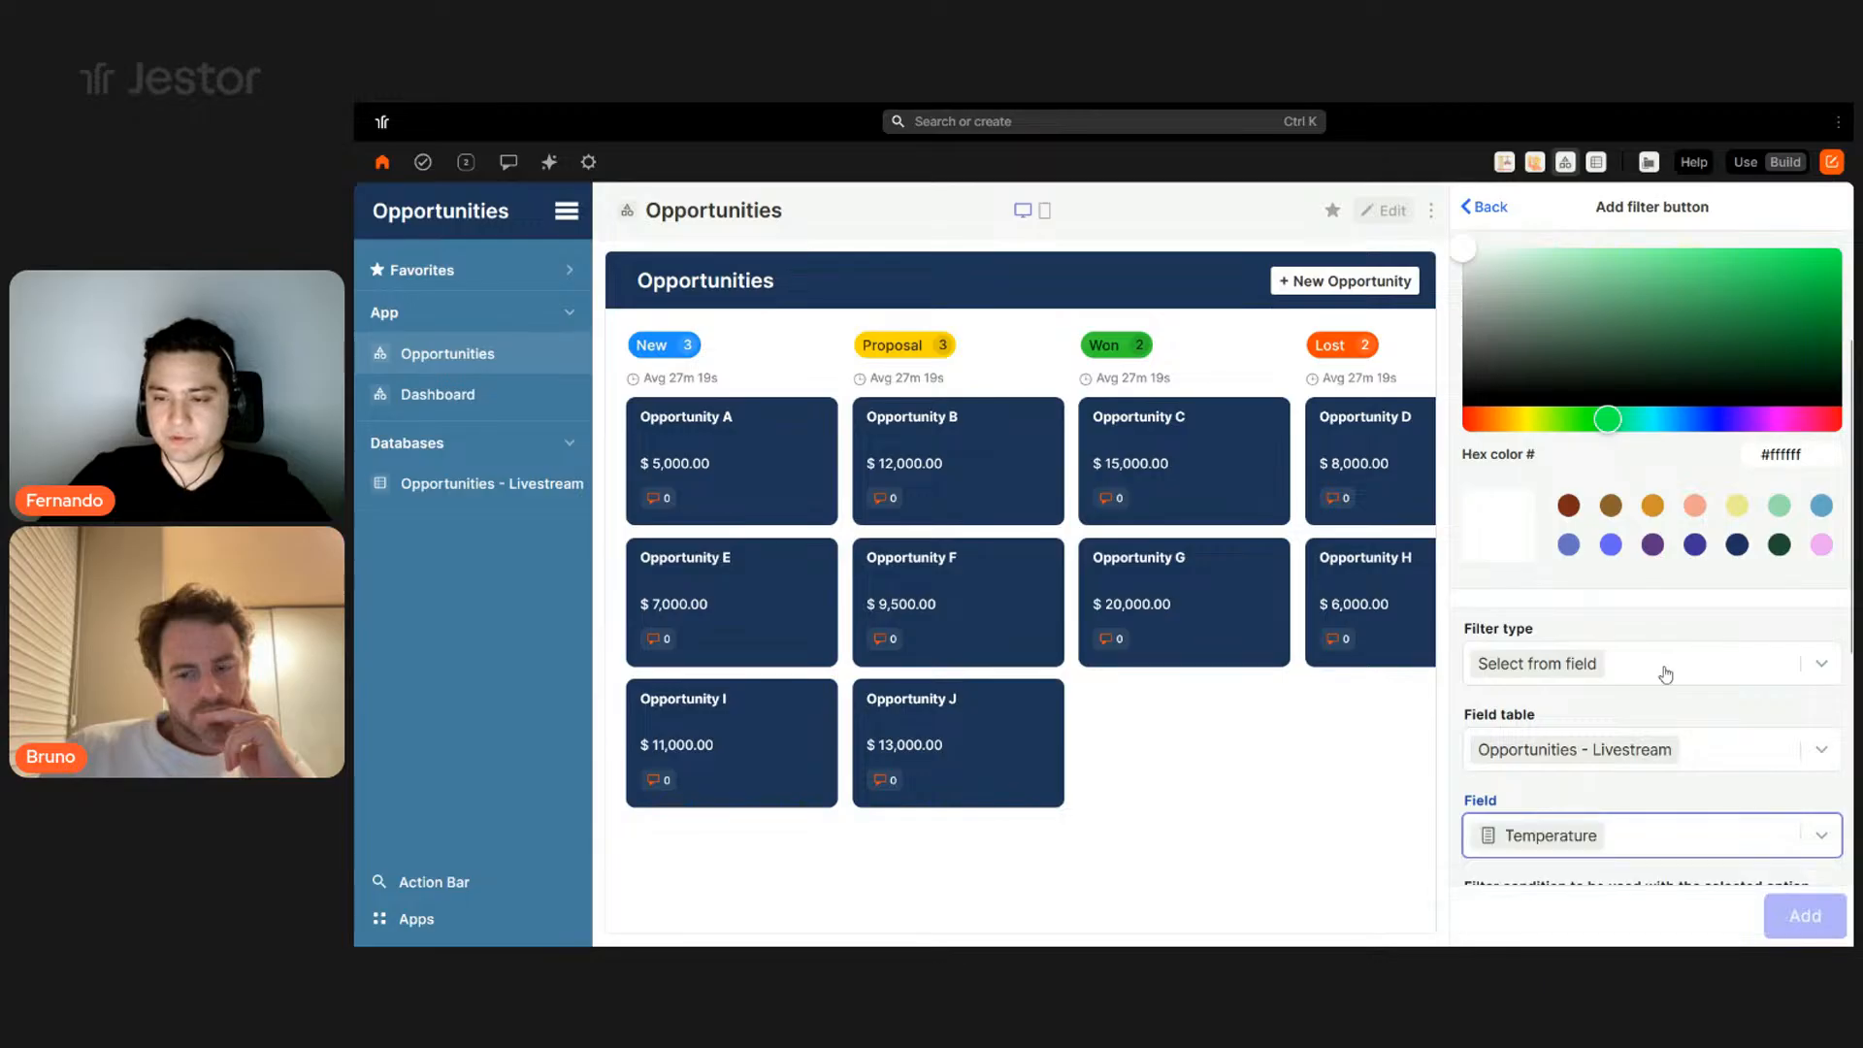
{"action": "scroll", "coordinate": [1660, 679], "scroll_direction": "down", "scroll_amount": 5}
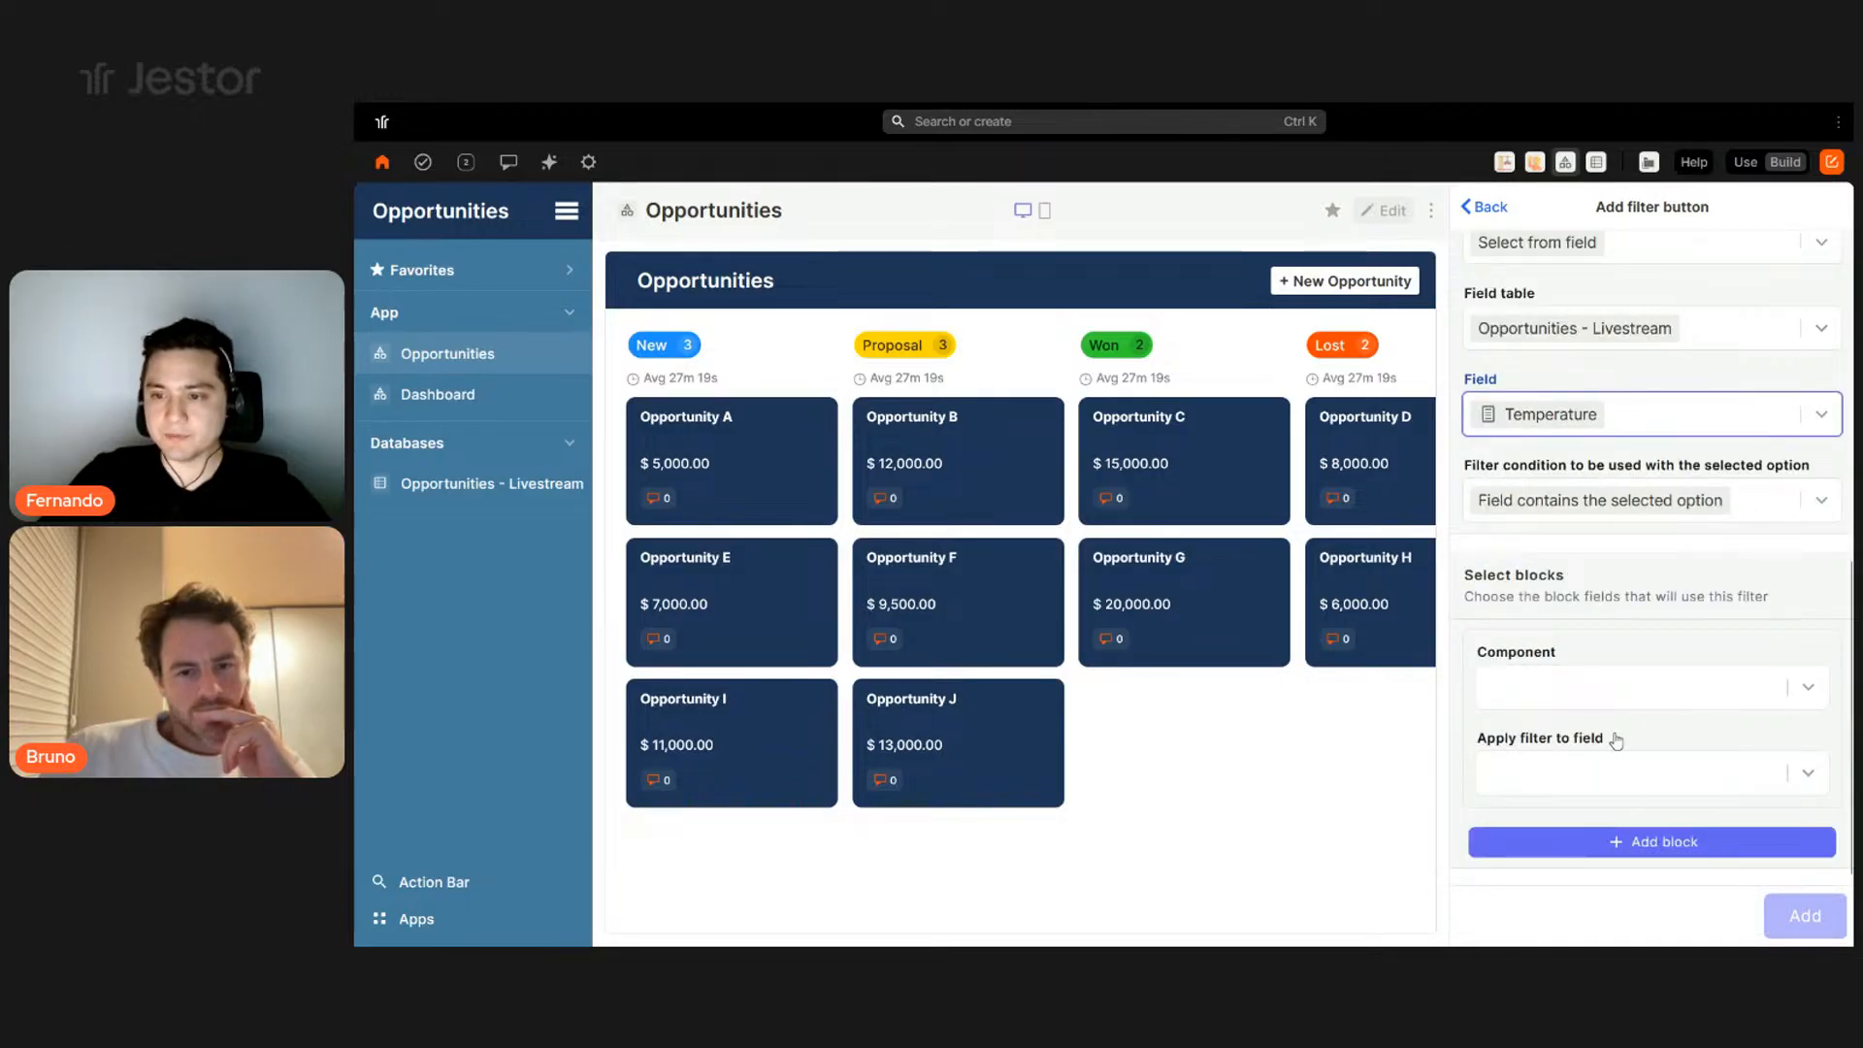
- Apply the Temperature filter to the Kanban's Temperature field and add it
{"action": "left_click", "coordinate": [1608, 699]}
{"action": "left_click", "coordinate": [1568, 735]}
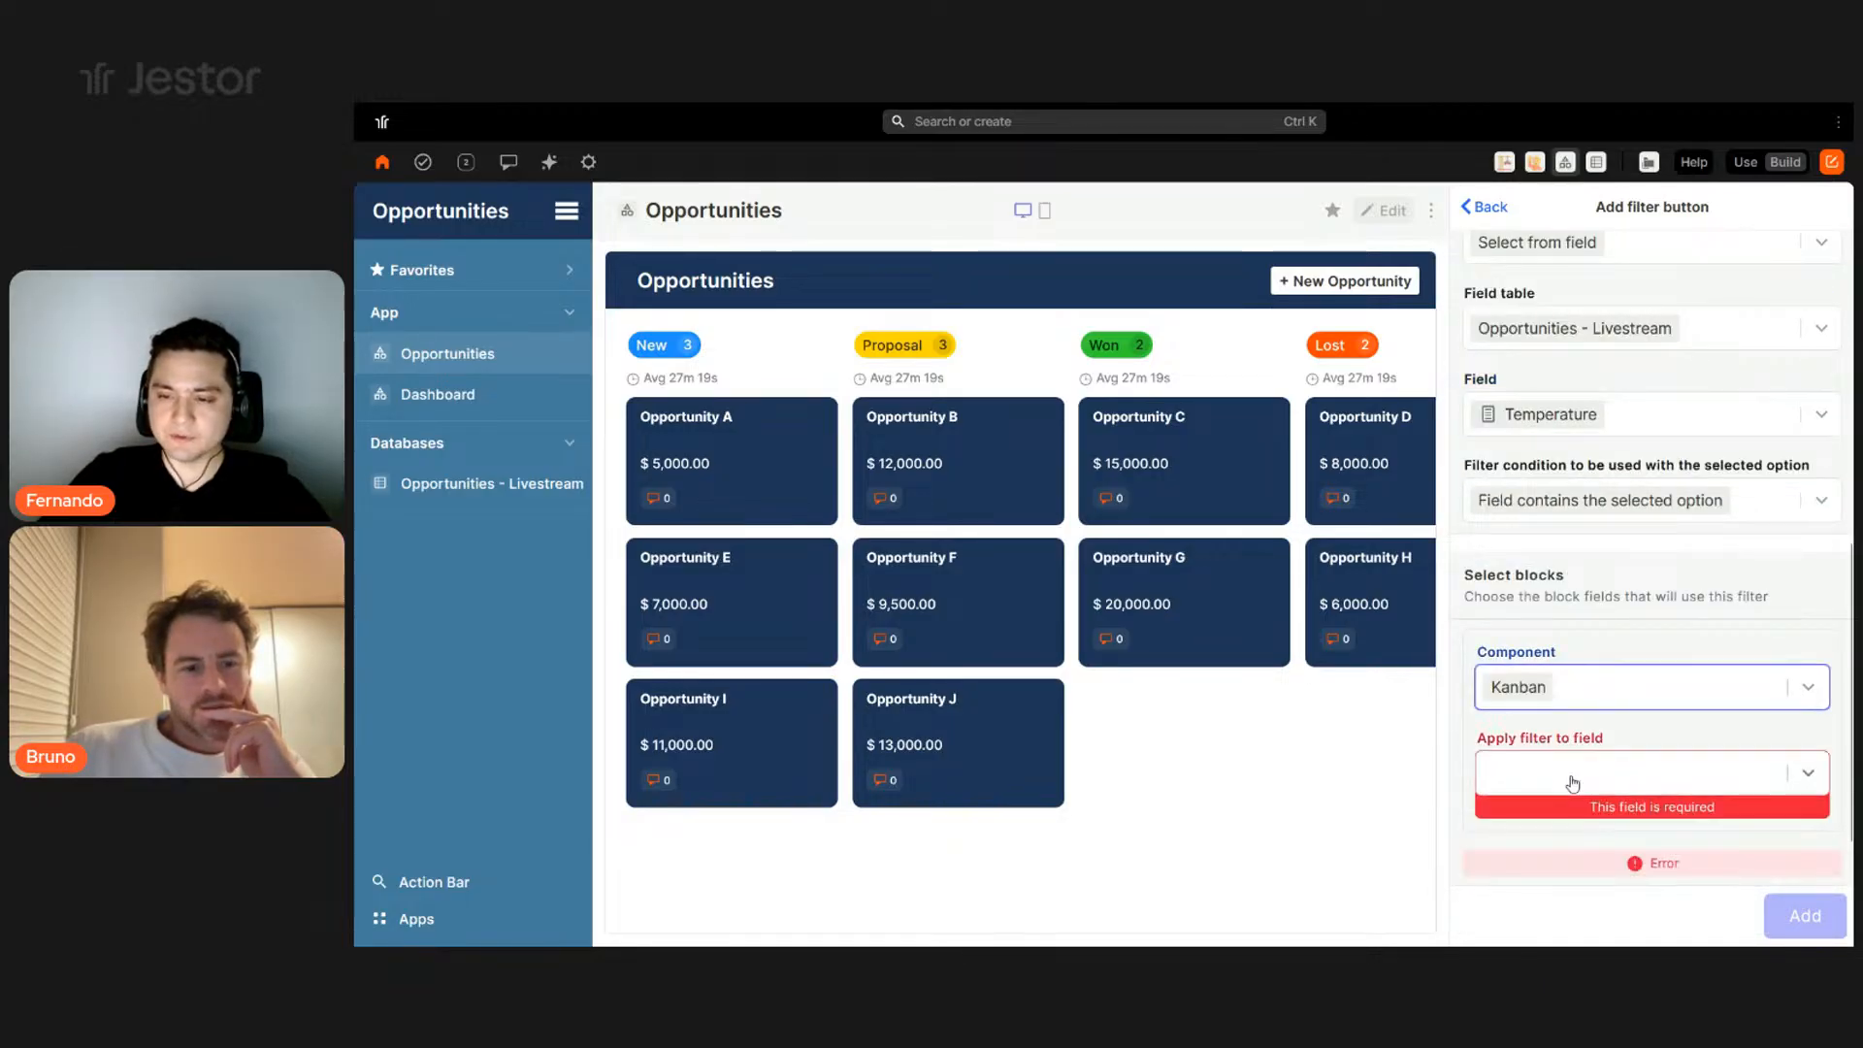
{"action": "left_click", "coordinate": [1572, 773]}
{"action": "scroll", "coordinate": [1562, 669], "scroll_direction": "down", "scroll_amount": 3}
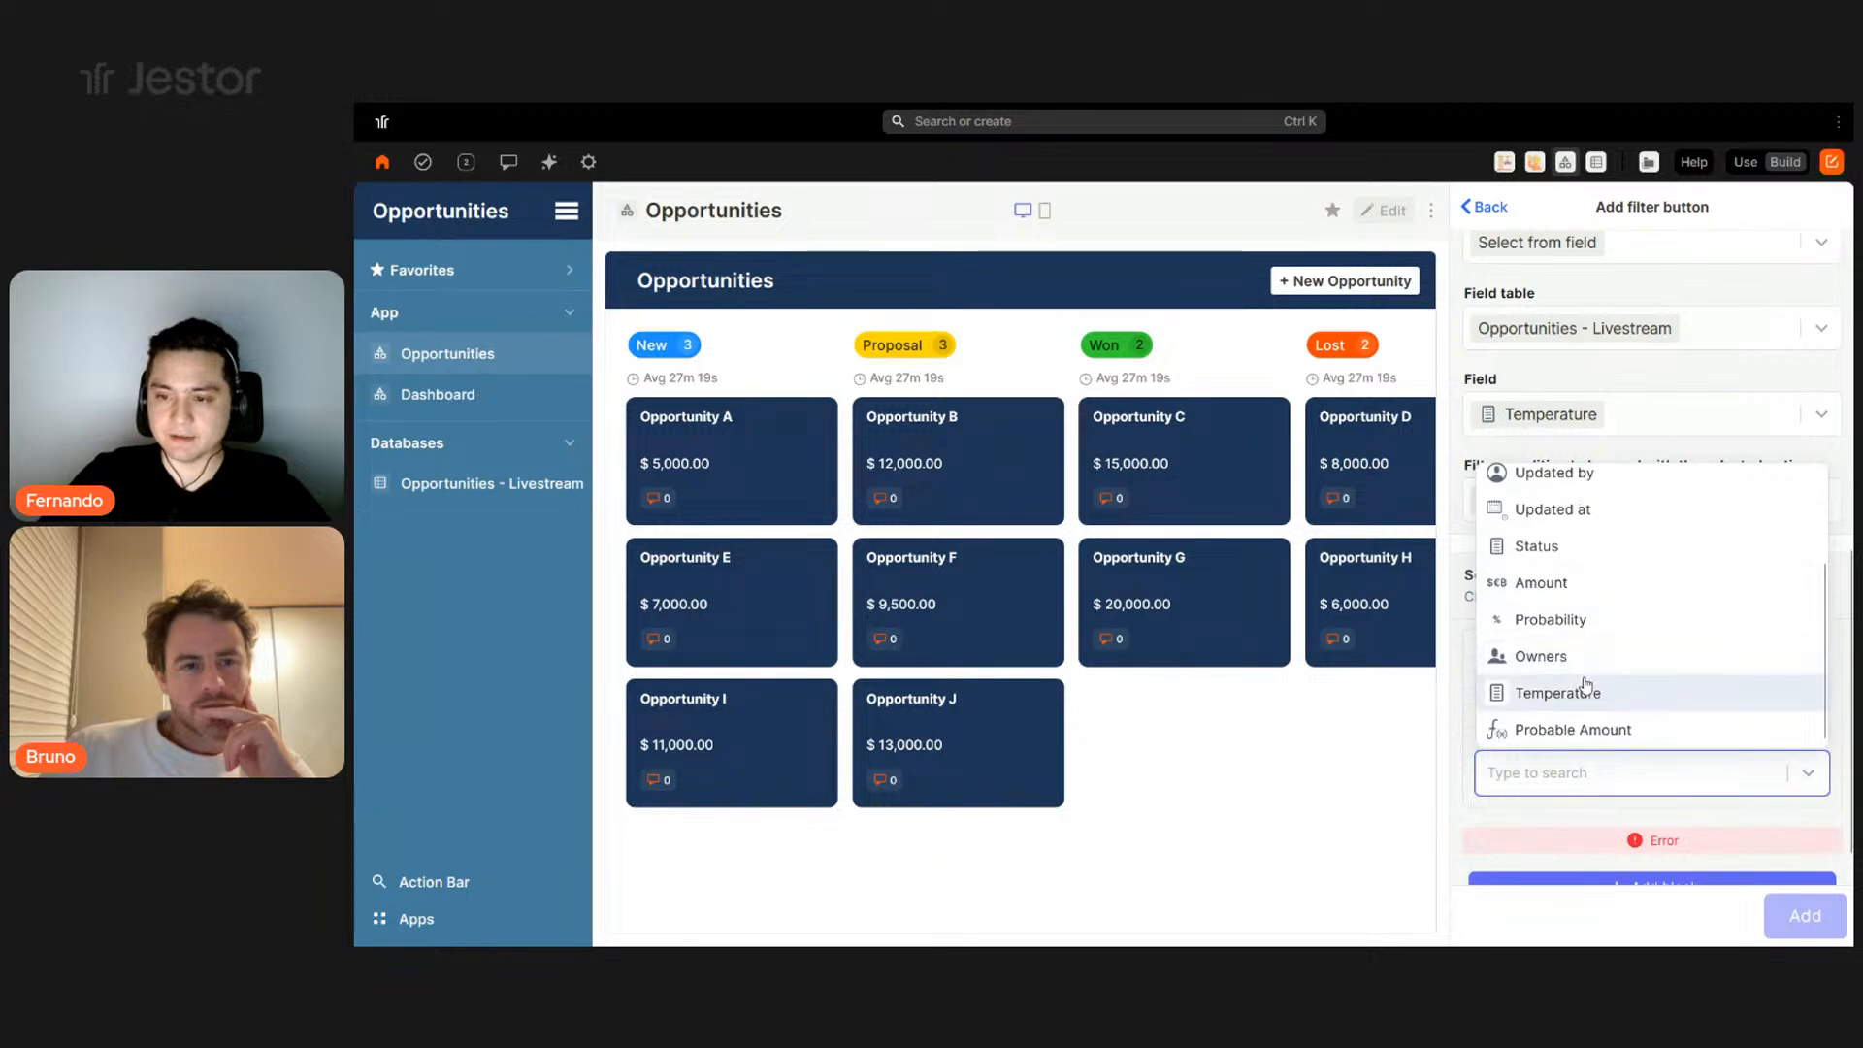
{"action": "left_click", "coordinate": [1584, 691]}
{"action": "left_click", "coordinate": [1795, 915]}
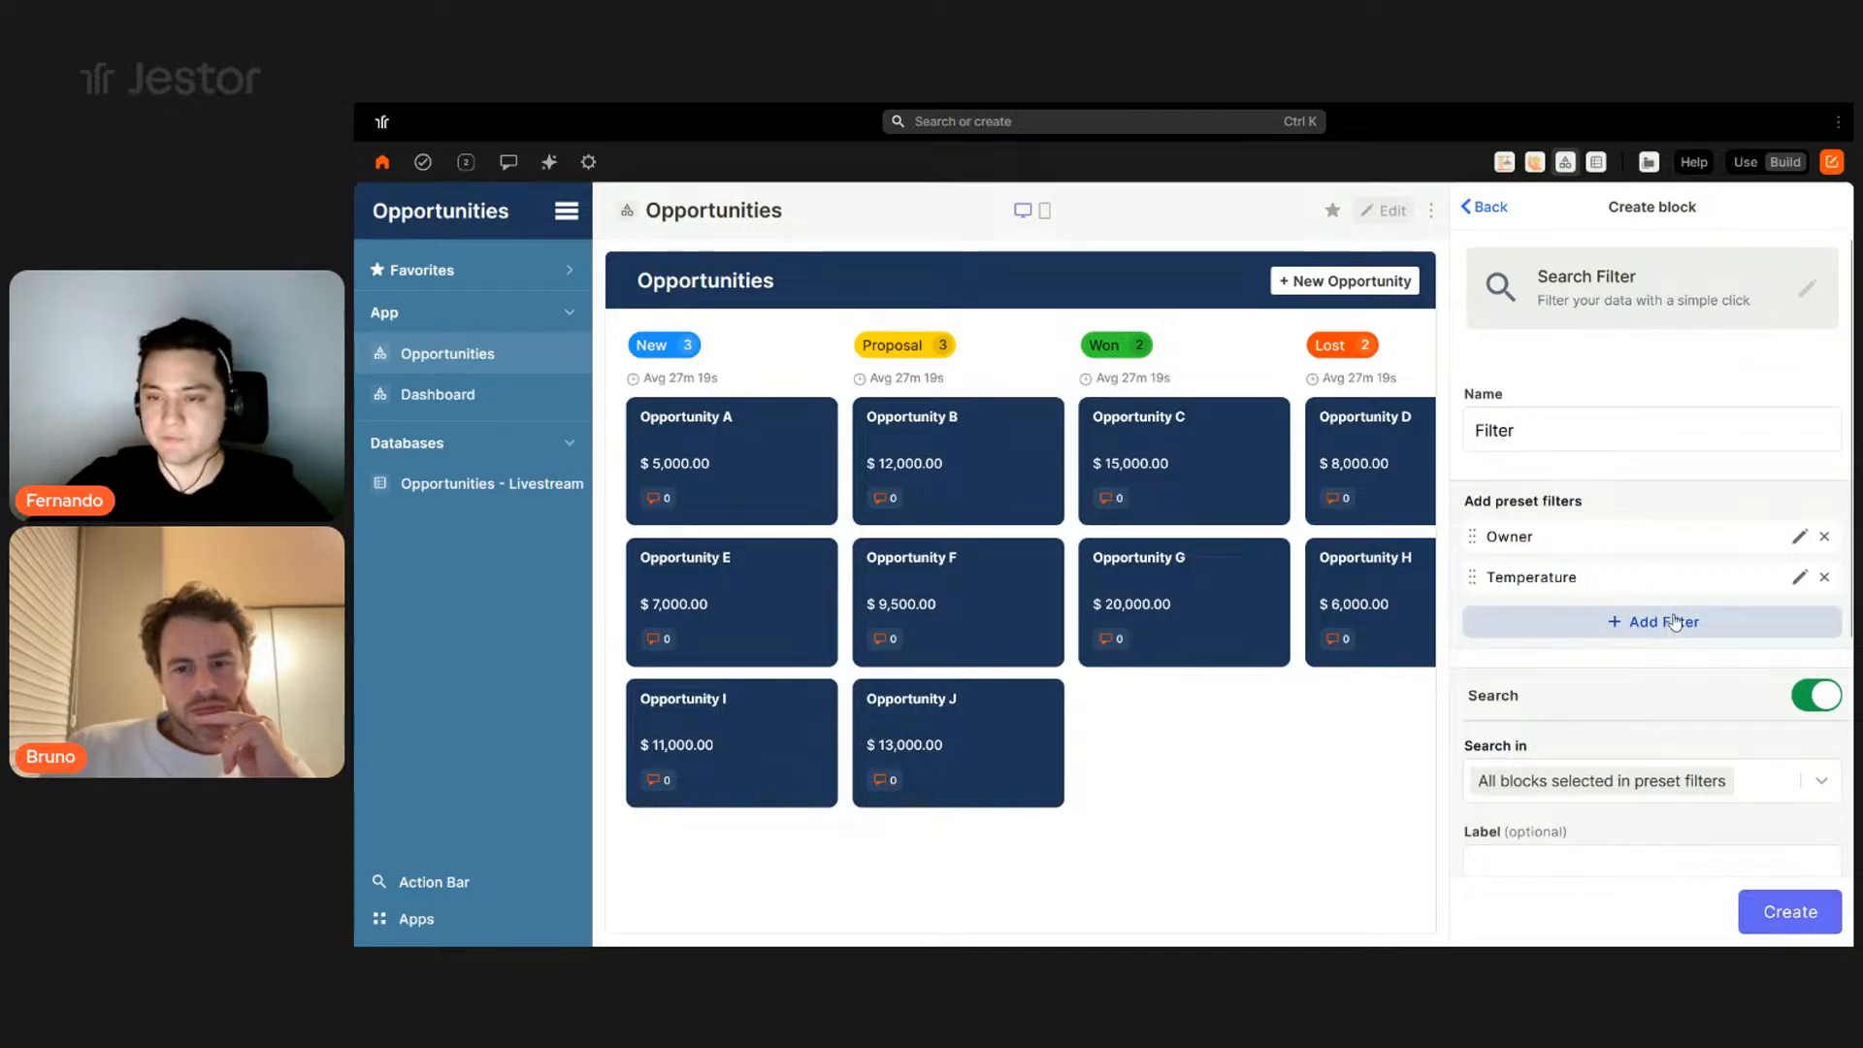
{"action": "scroll", "coordinate": [1698, 621], "scroll_direction": "down", "scroll_amount": 3}
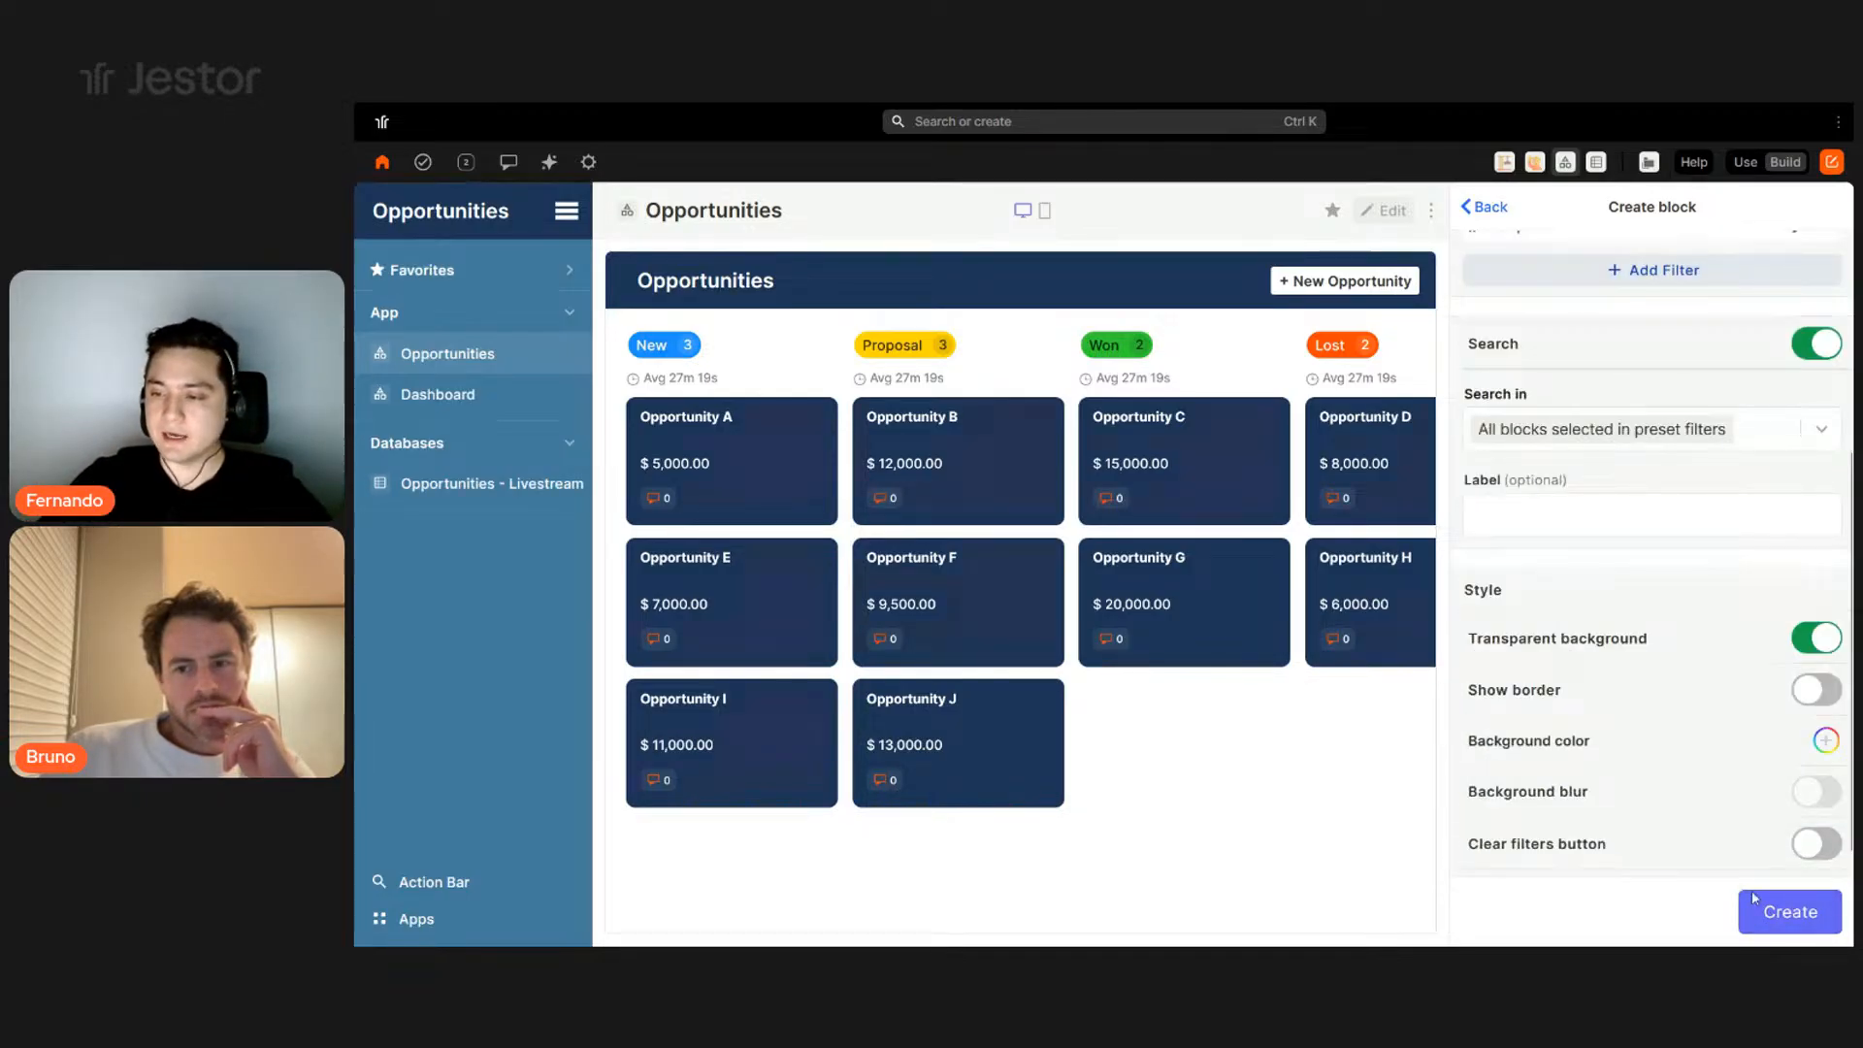
- Create the Filter block, attach it to the Opportunities kanban, save, and switch to Use mode
{"action": "left_click", "coordinate": [1787, 913]}
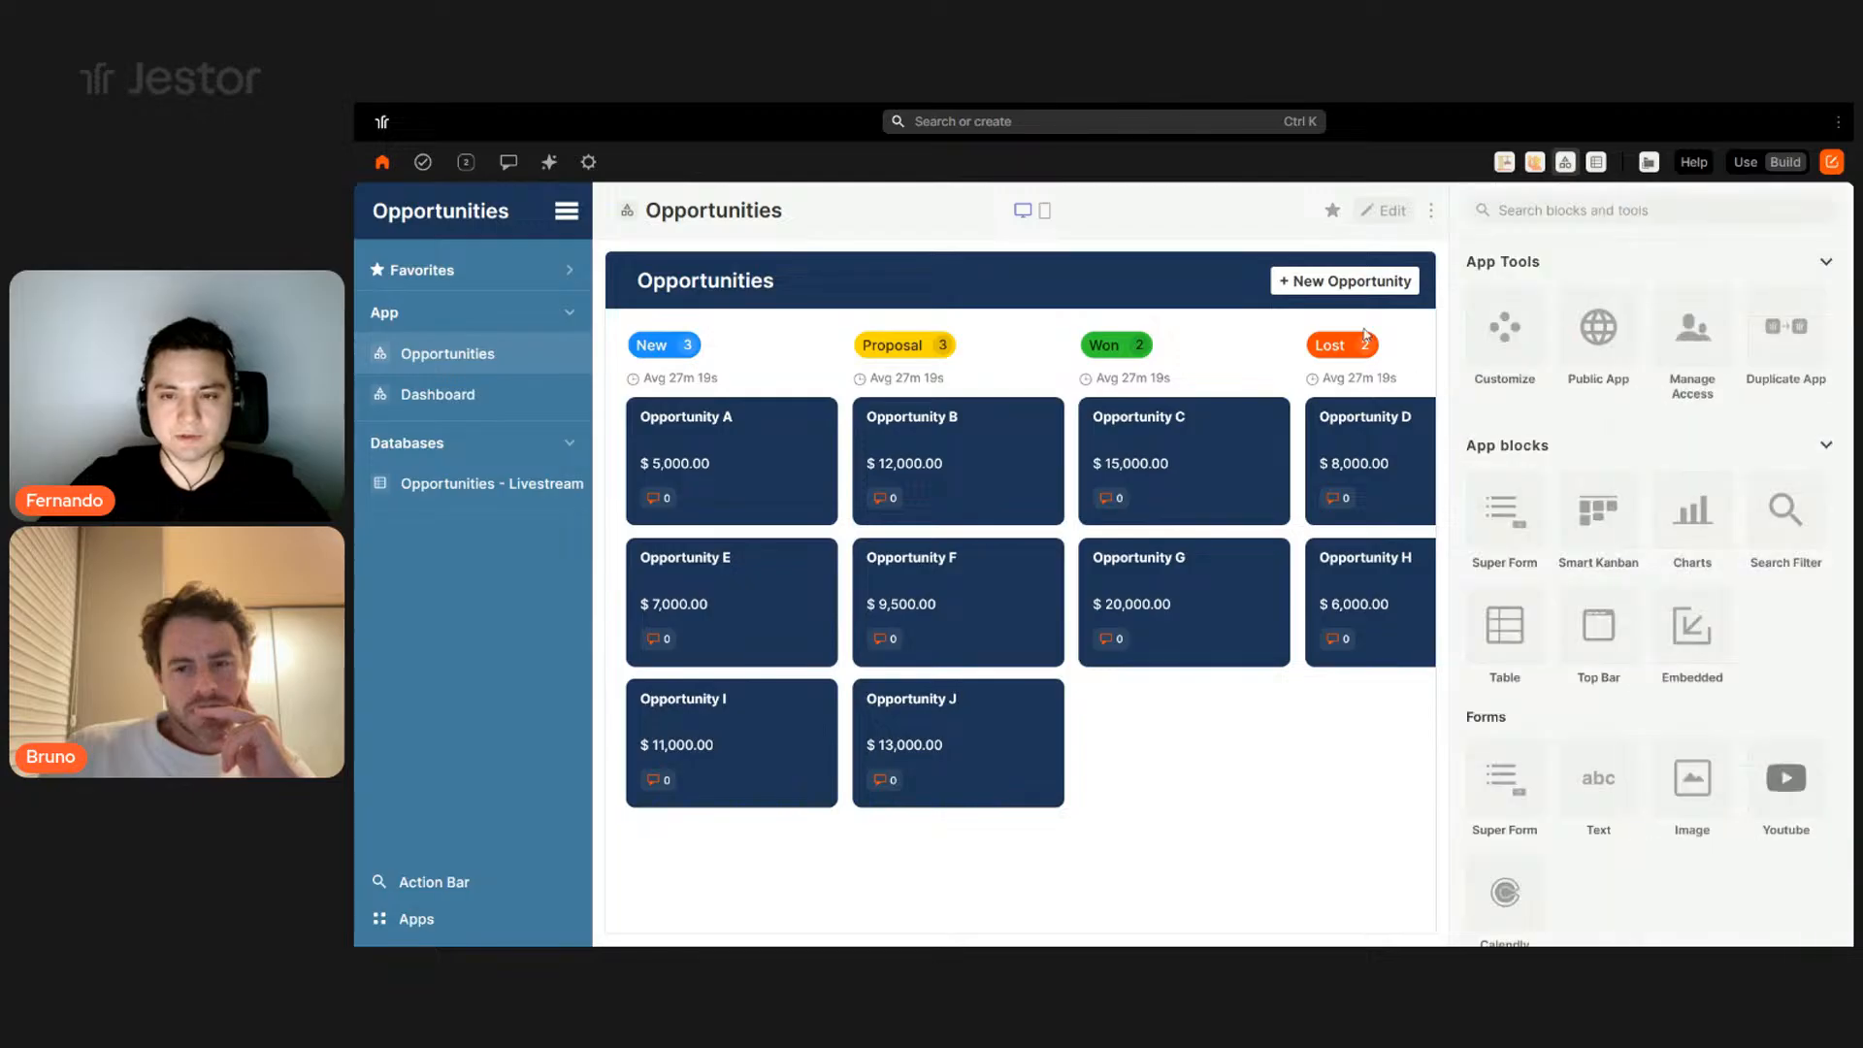
{"action": "scroll", "coordinate": [1198, 768], "scroll_direction": "down", "scroll_amount": 1}
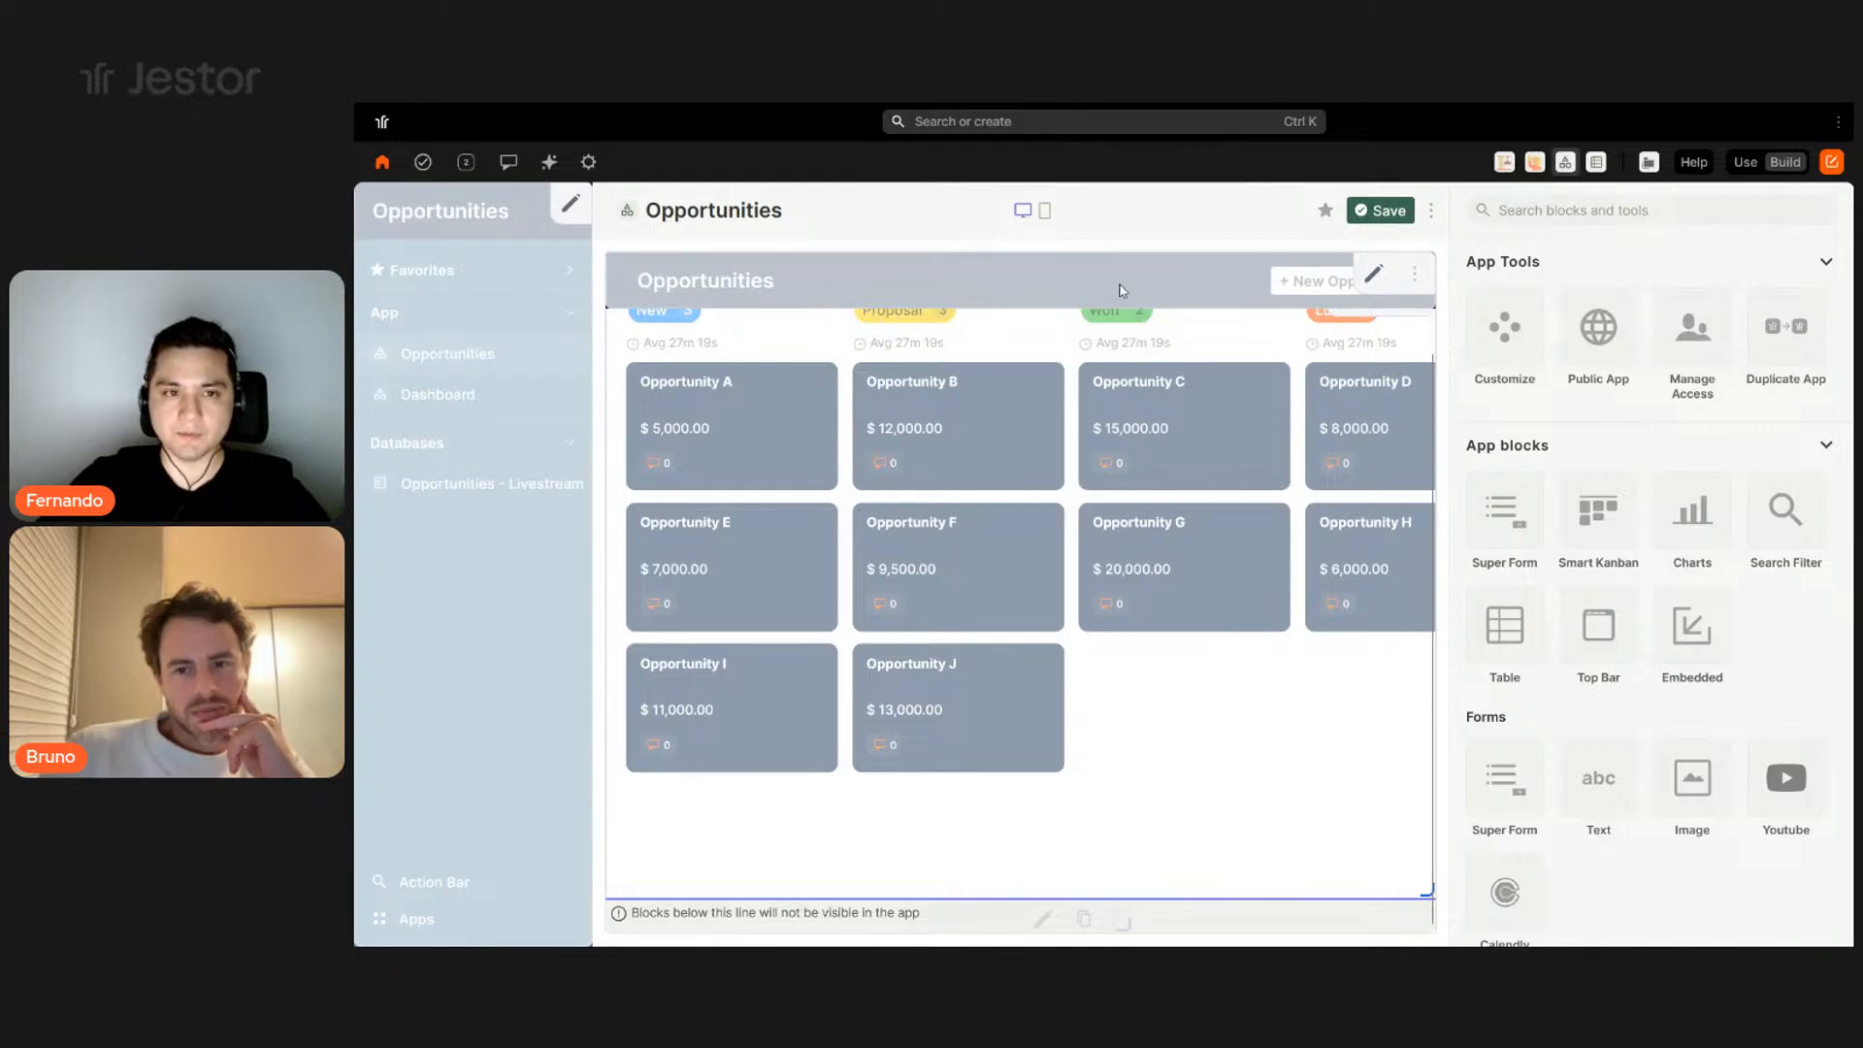
{"action": "left_click", "coordinate": [1373, 273]}
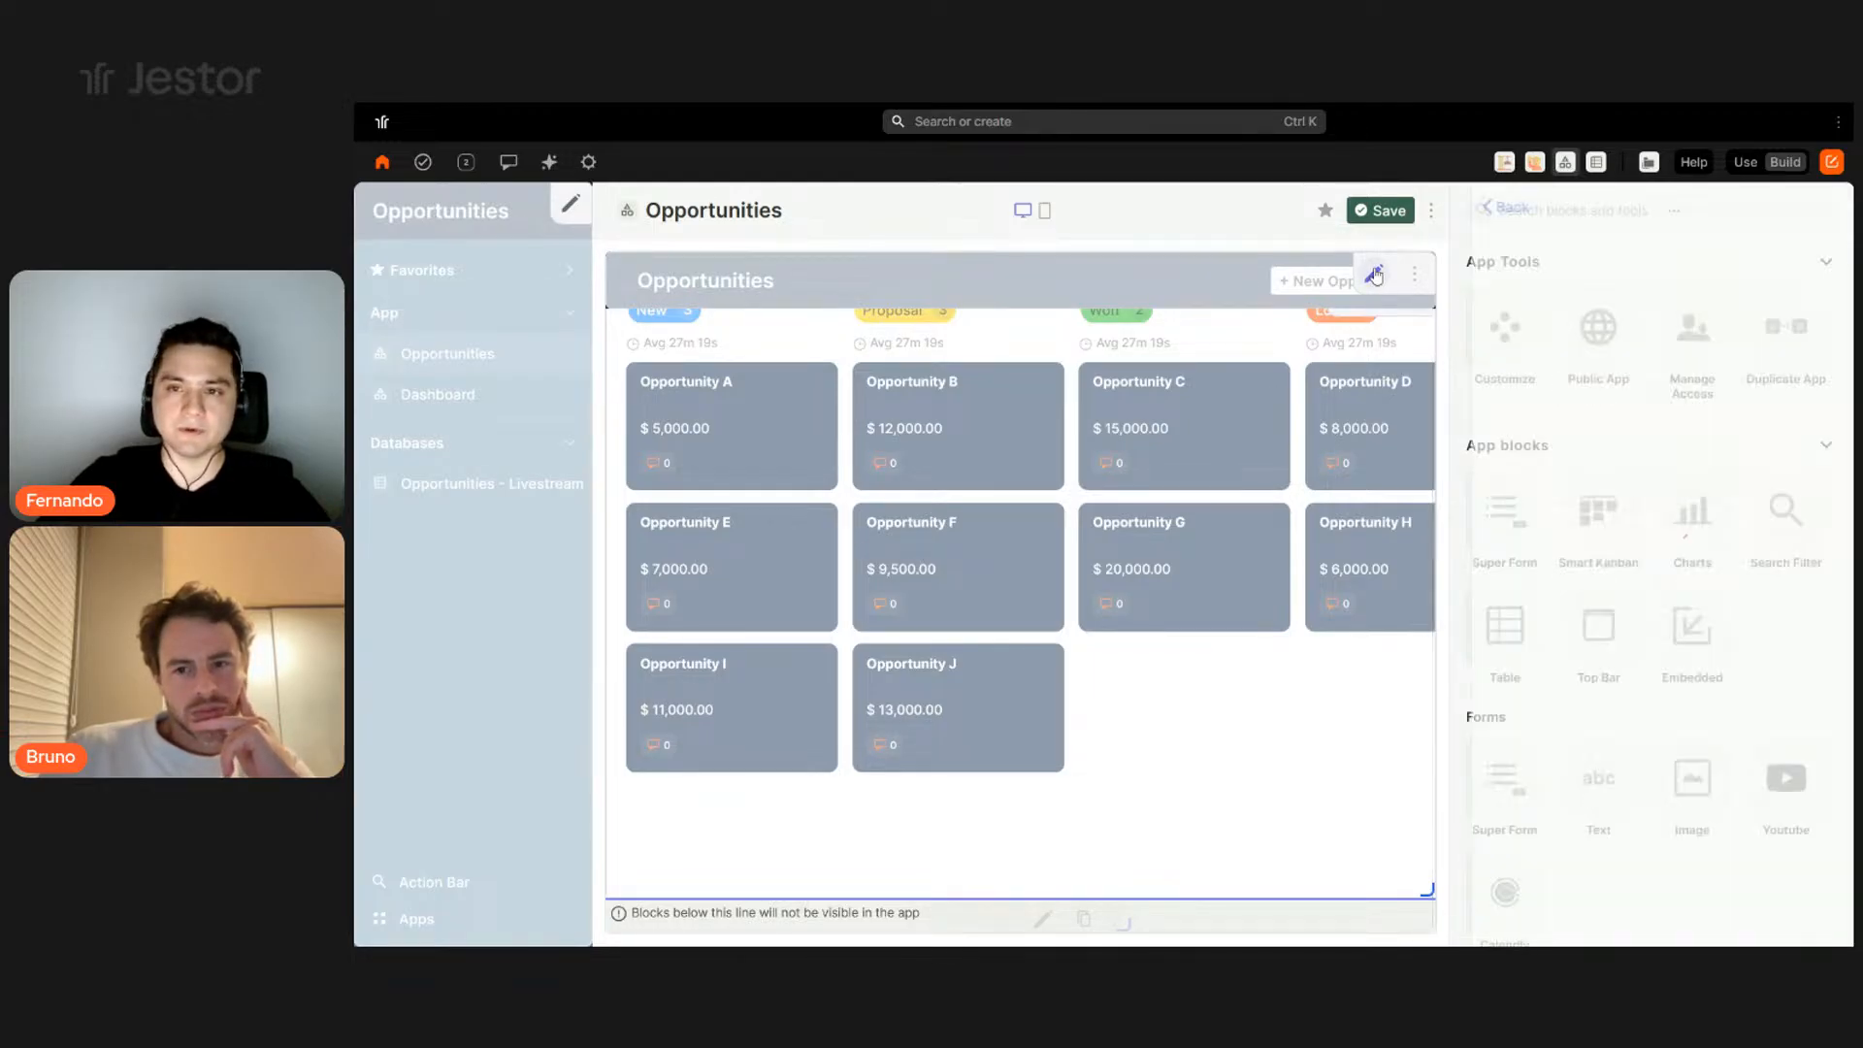
{"action": "scroll", "coordinate": [1649, 679], "scroll_direction": "down", "scroll_amount": 5}
{"action": "left_click", "coordinate": [1643, 845]}
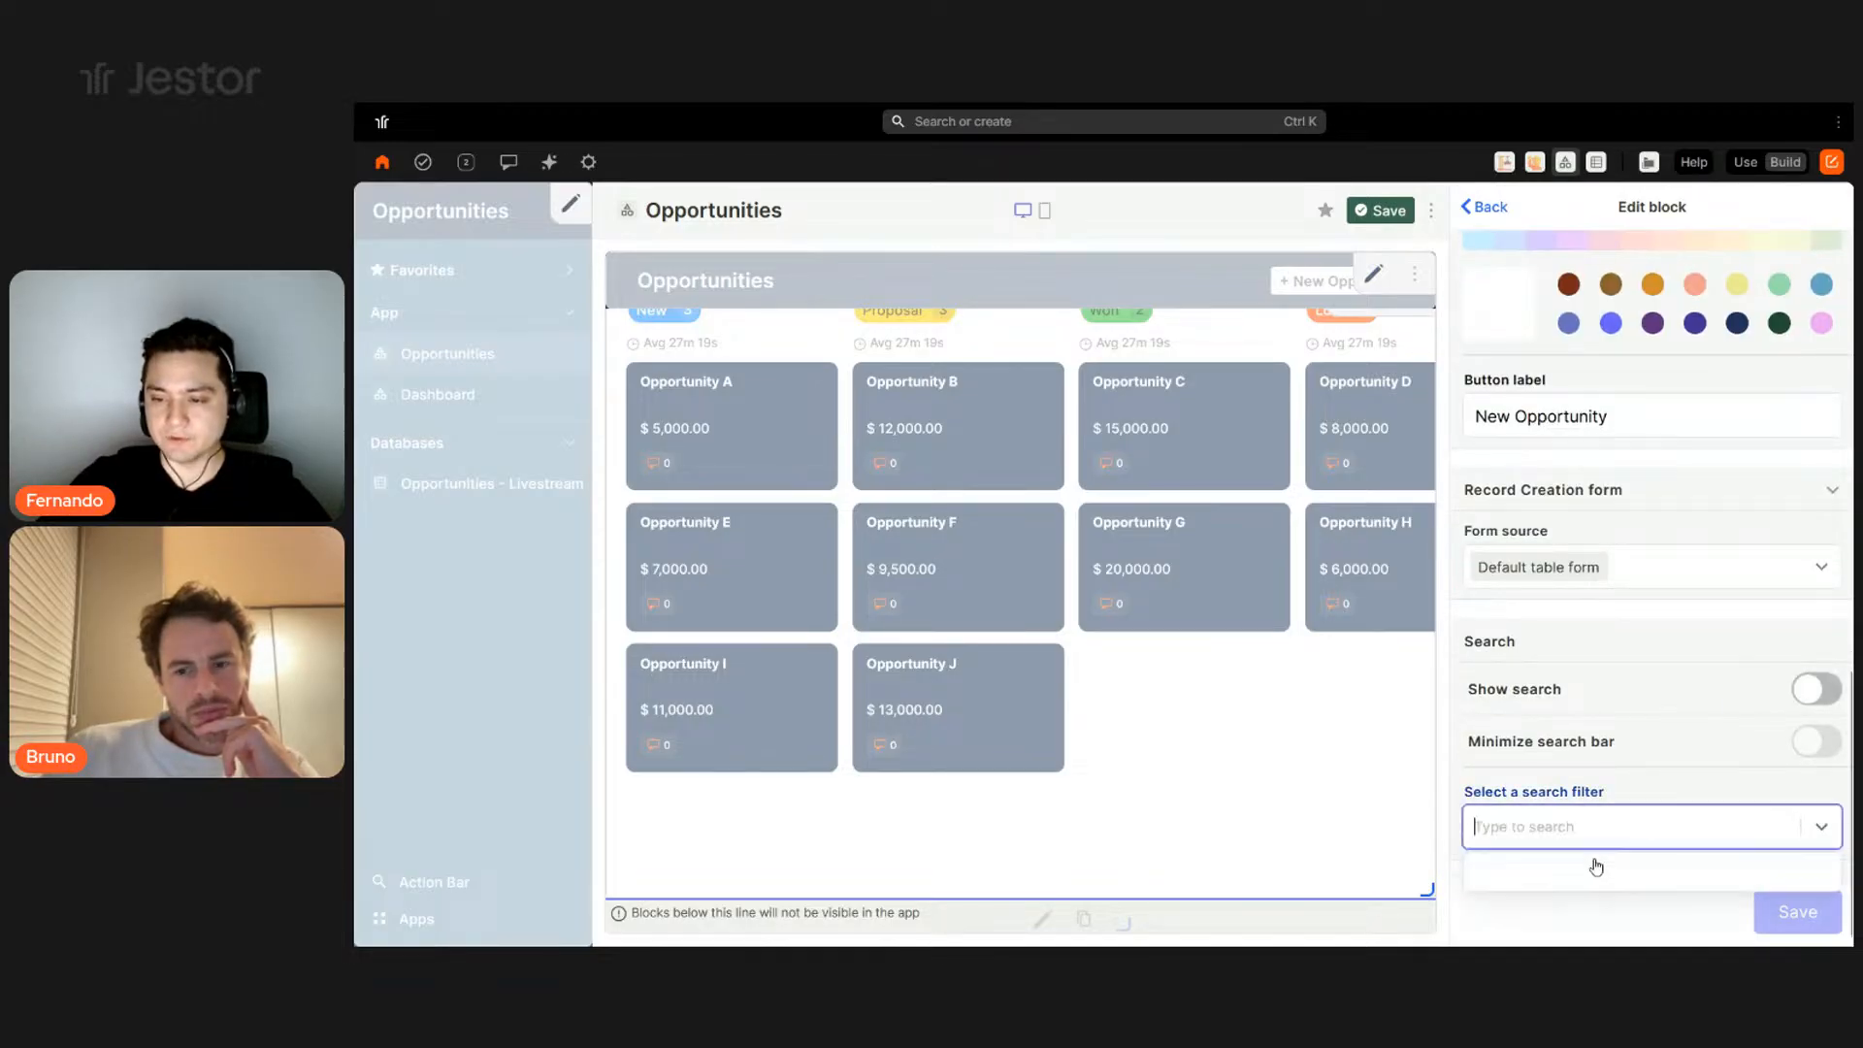
{"action": "left_click", "coordinate": [1512, 867]}
{"action": "left_click", "coordinate": [1812, 913]}
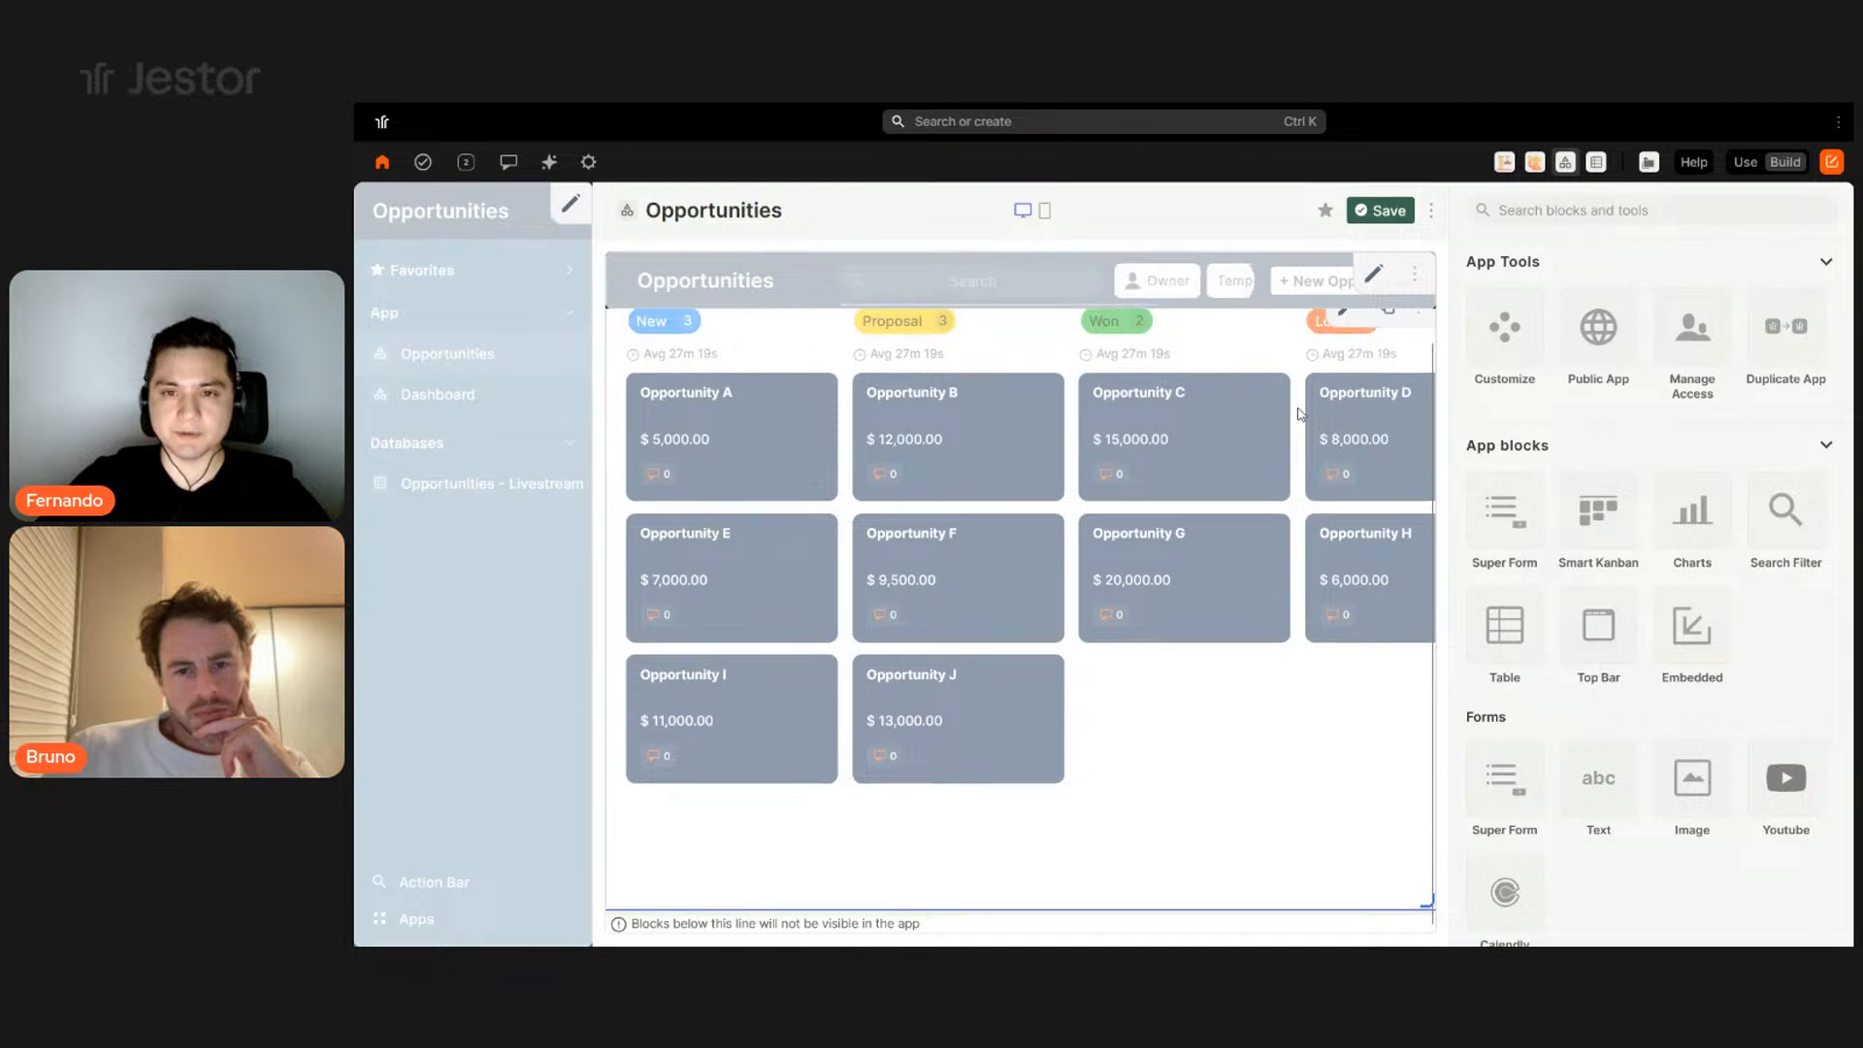
{"action": "left_click", "coordinate": [1745, 162]}
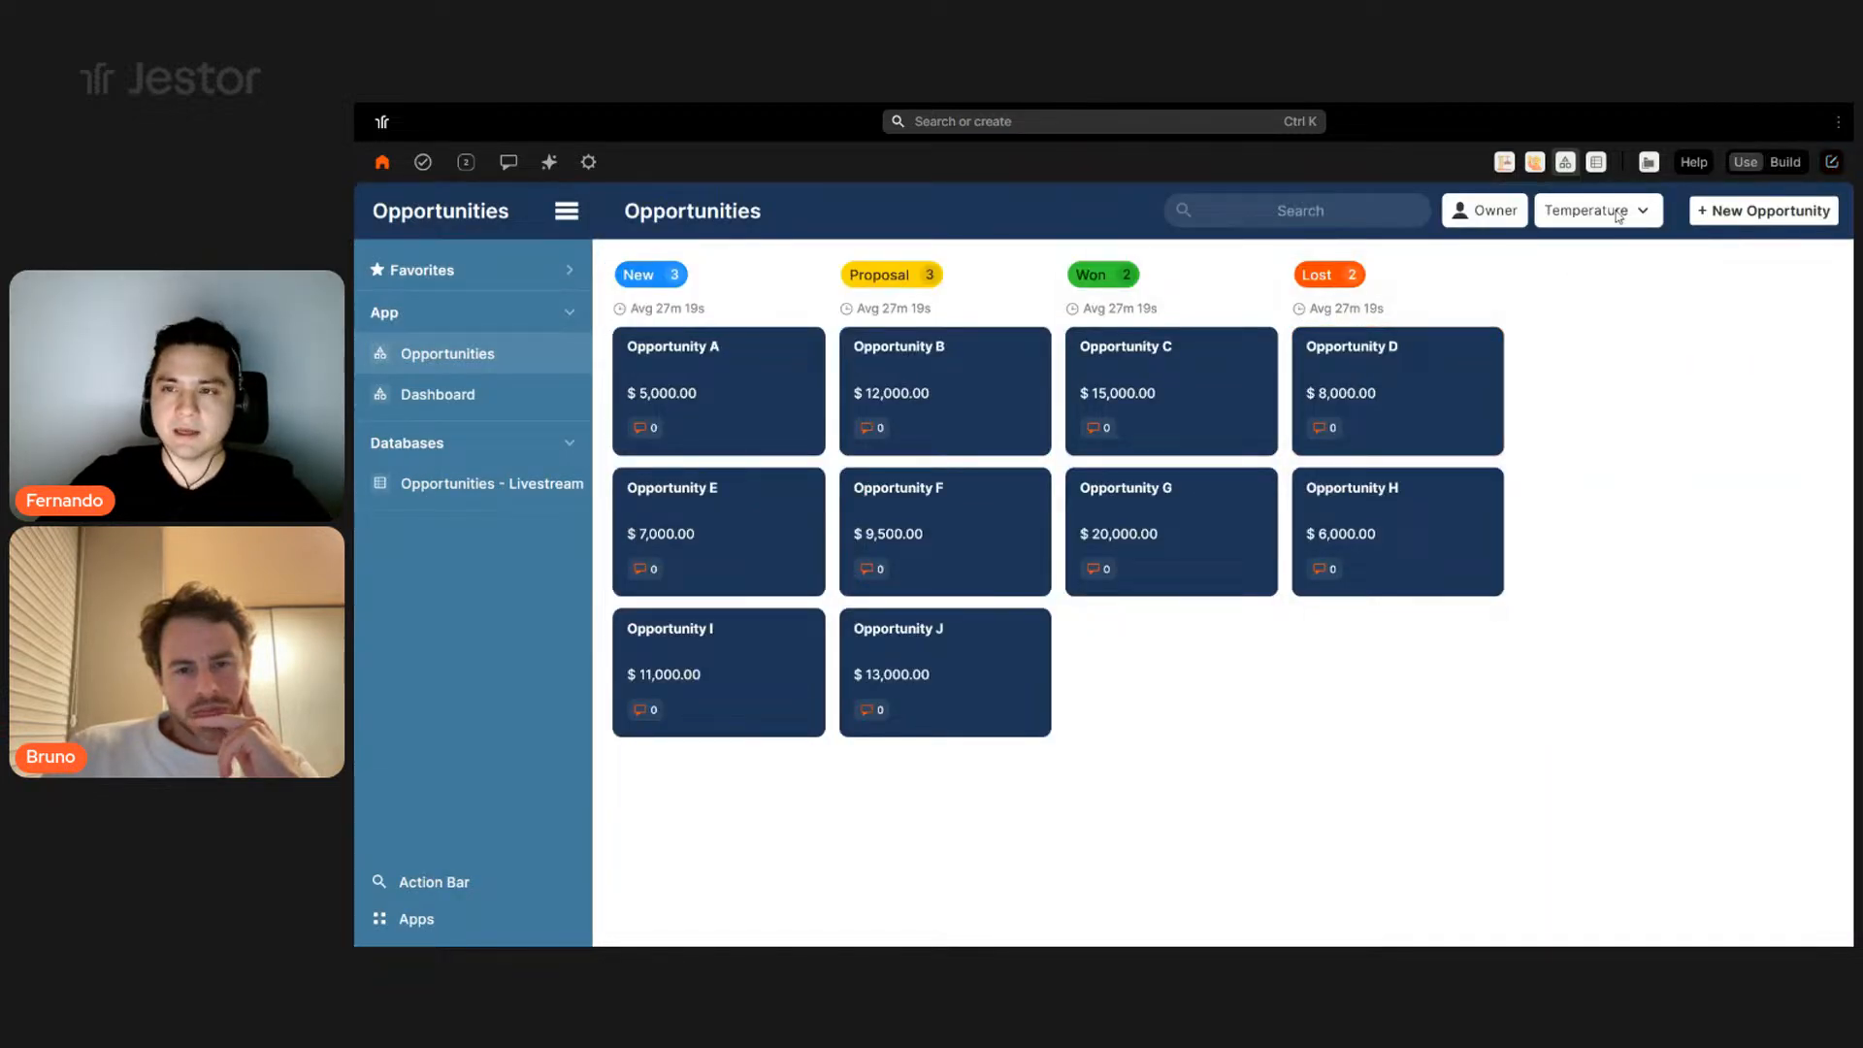
- Check the Temperature filter's Cold/Average/Hot choices and Opportunity A's card options on the live board
{"action": "left_click", "coordinate": [1618, 216]}
{"action": "left_click", "coordinate": [1697, 612]}
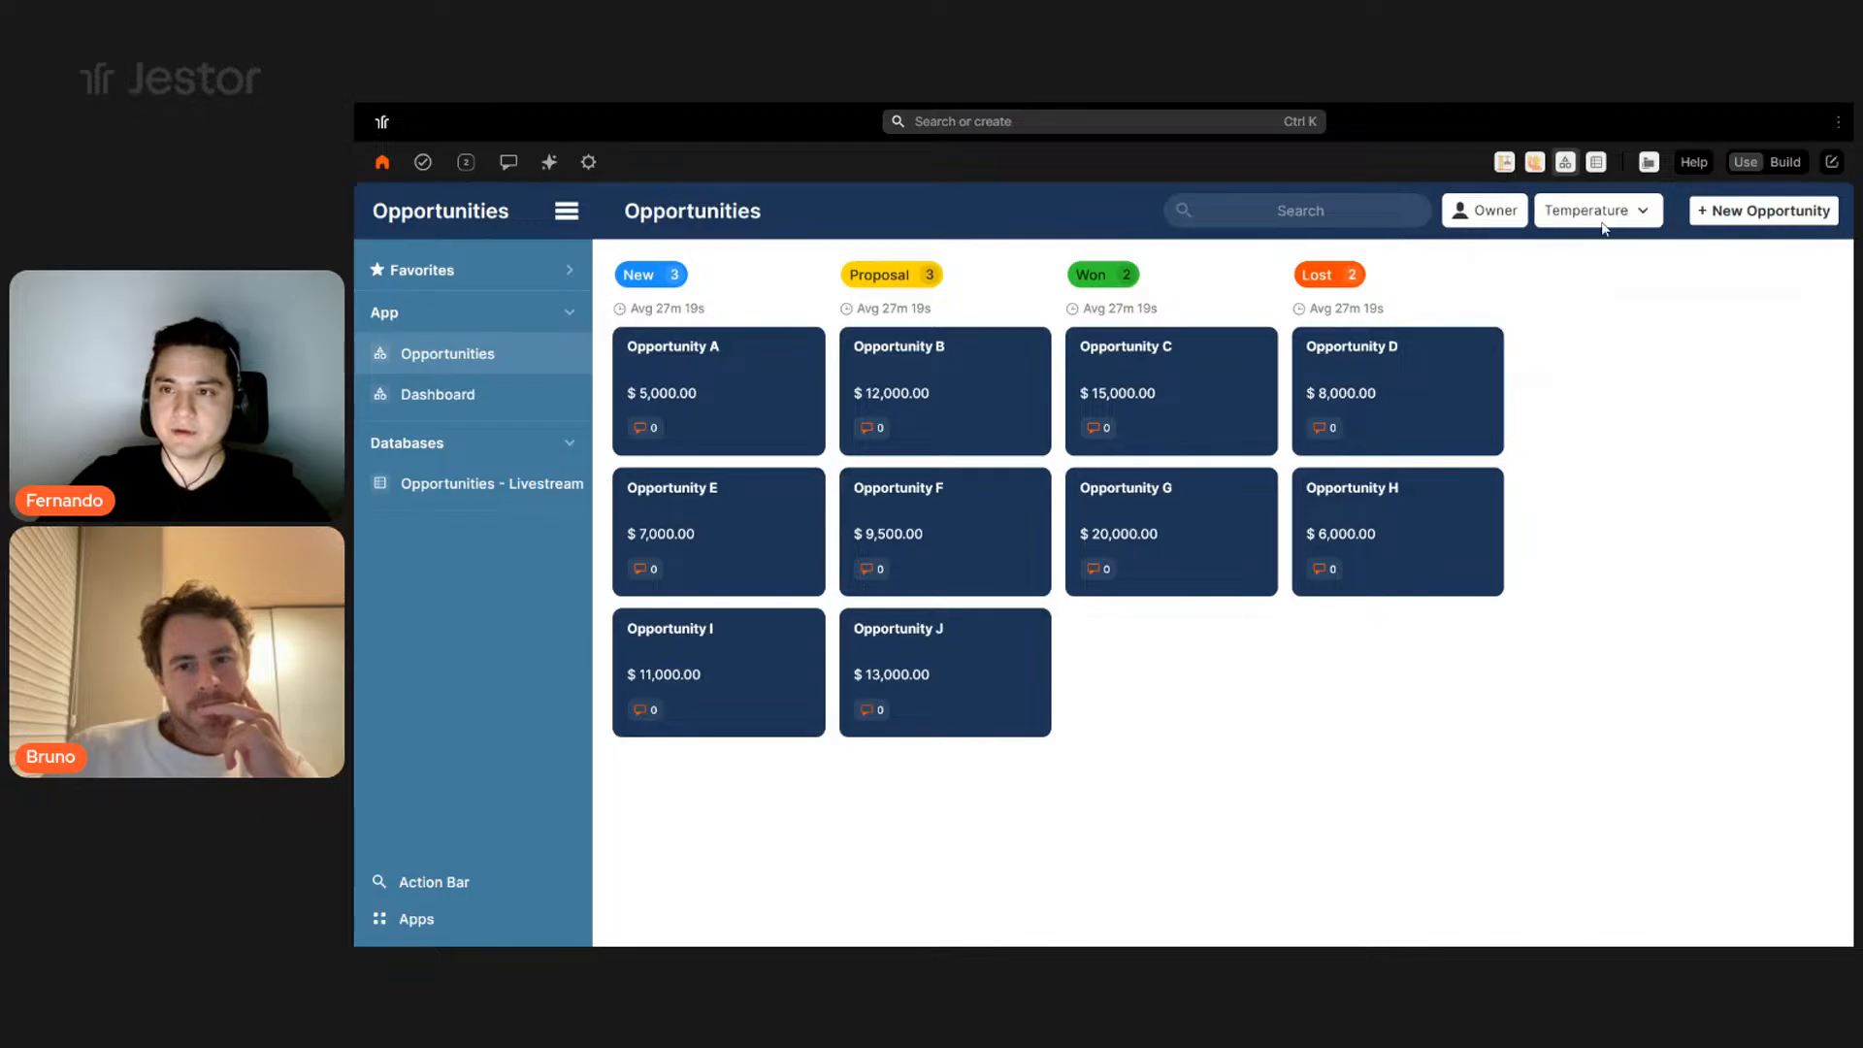
{"action": "left_click", "coordinate": [1601, 213]}
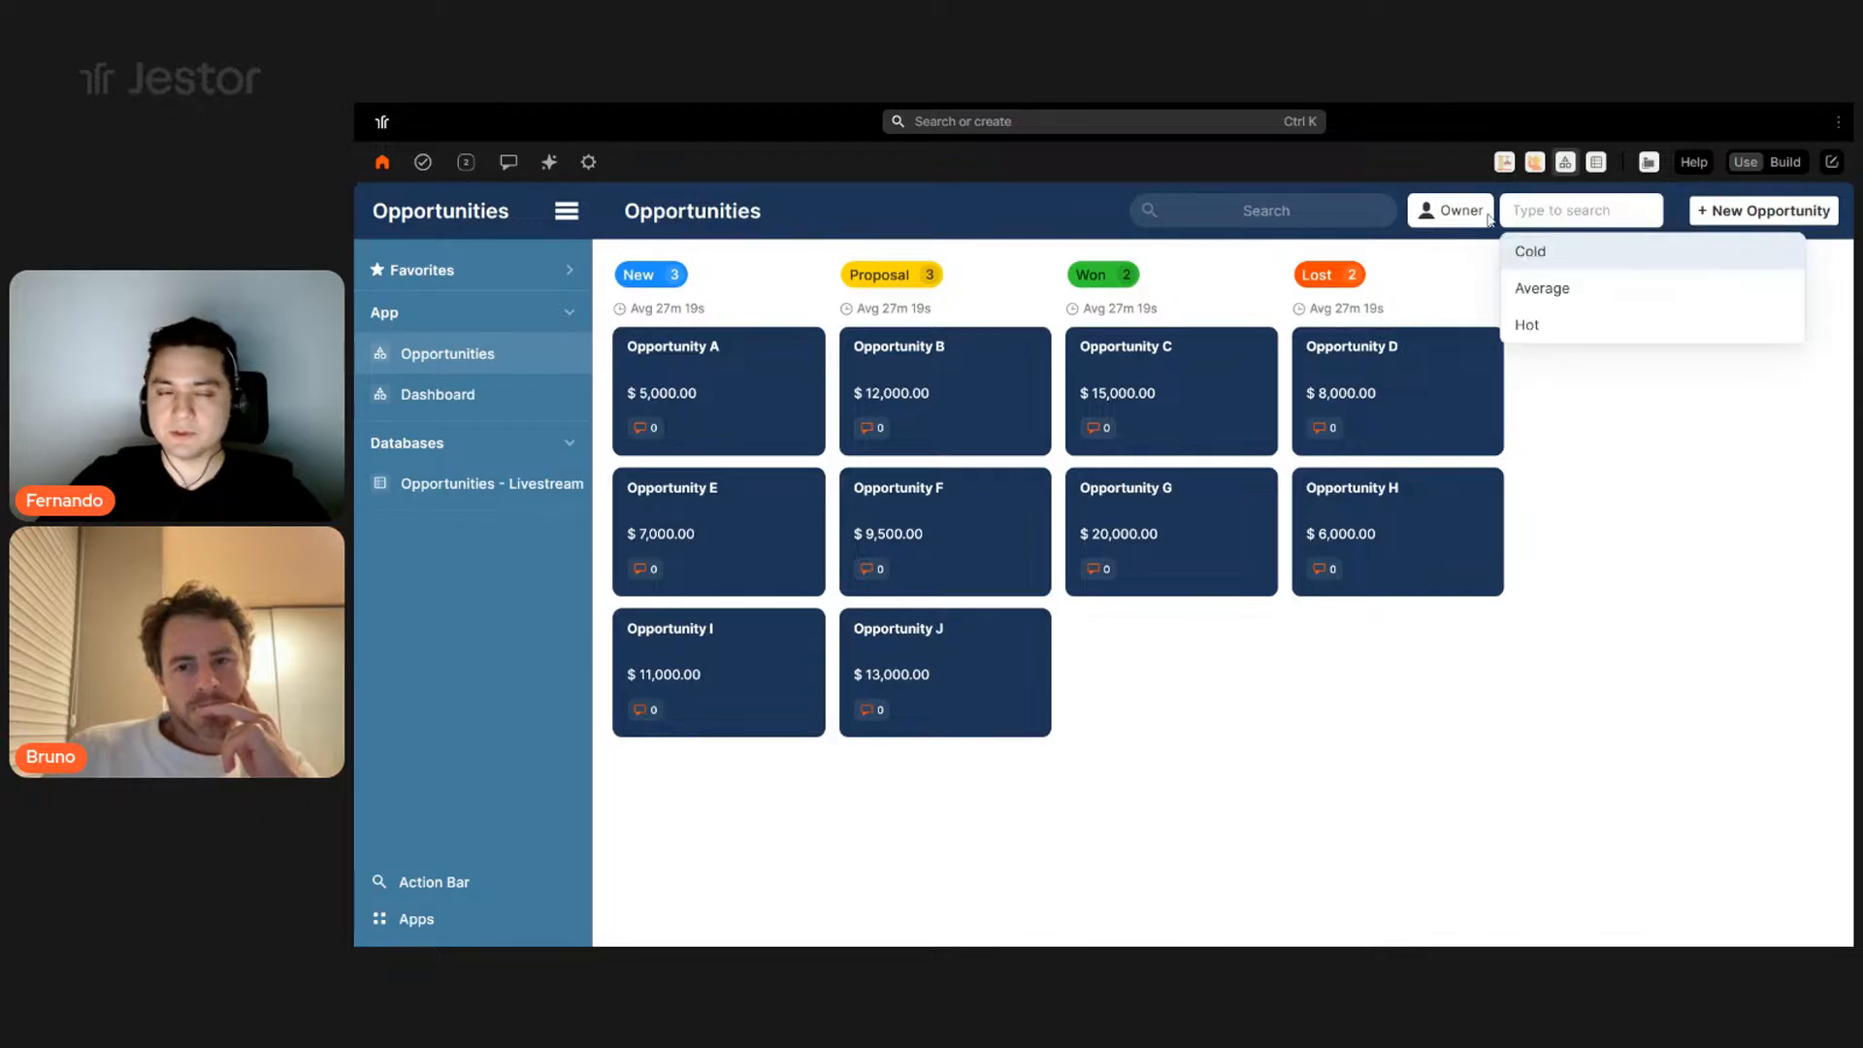
{"action": "left_click", "coordinate": [803, 300]}
{"action": "left_click", "coordinate": [805, 348]}
{"action": "left_click", "coordinate": [806, 299]}
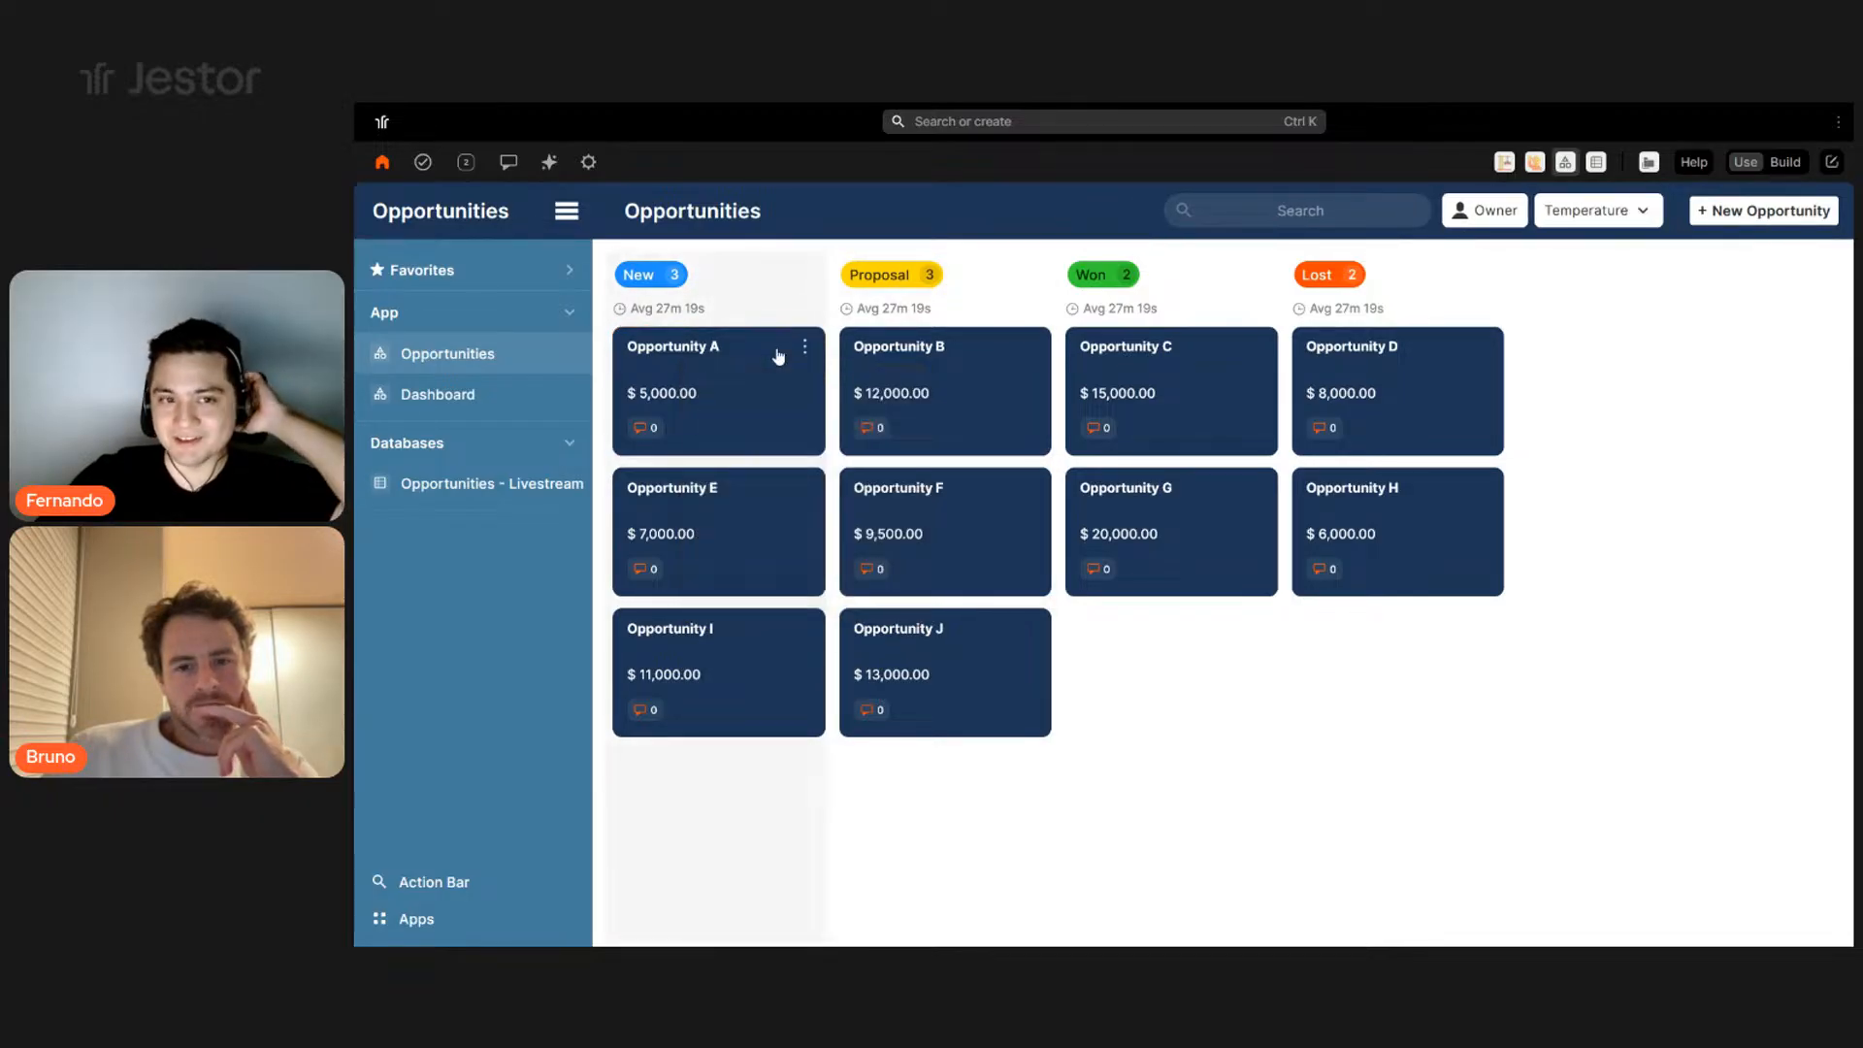
- Open Opportunity A's record and set its probability to 70
{"action": "left_click", "coordinate": [787, 386]}
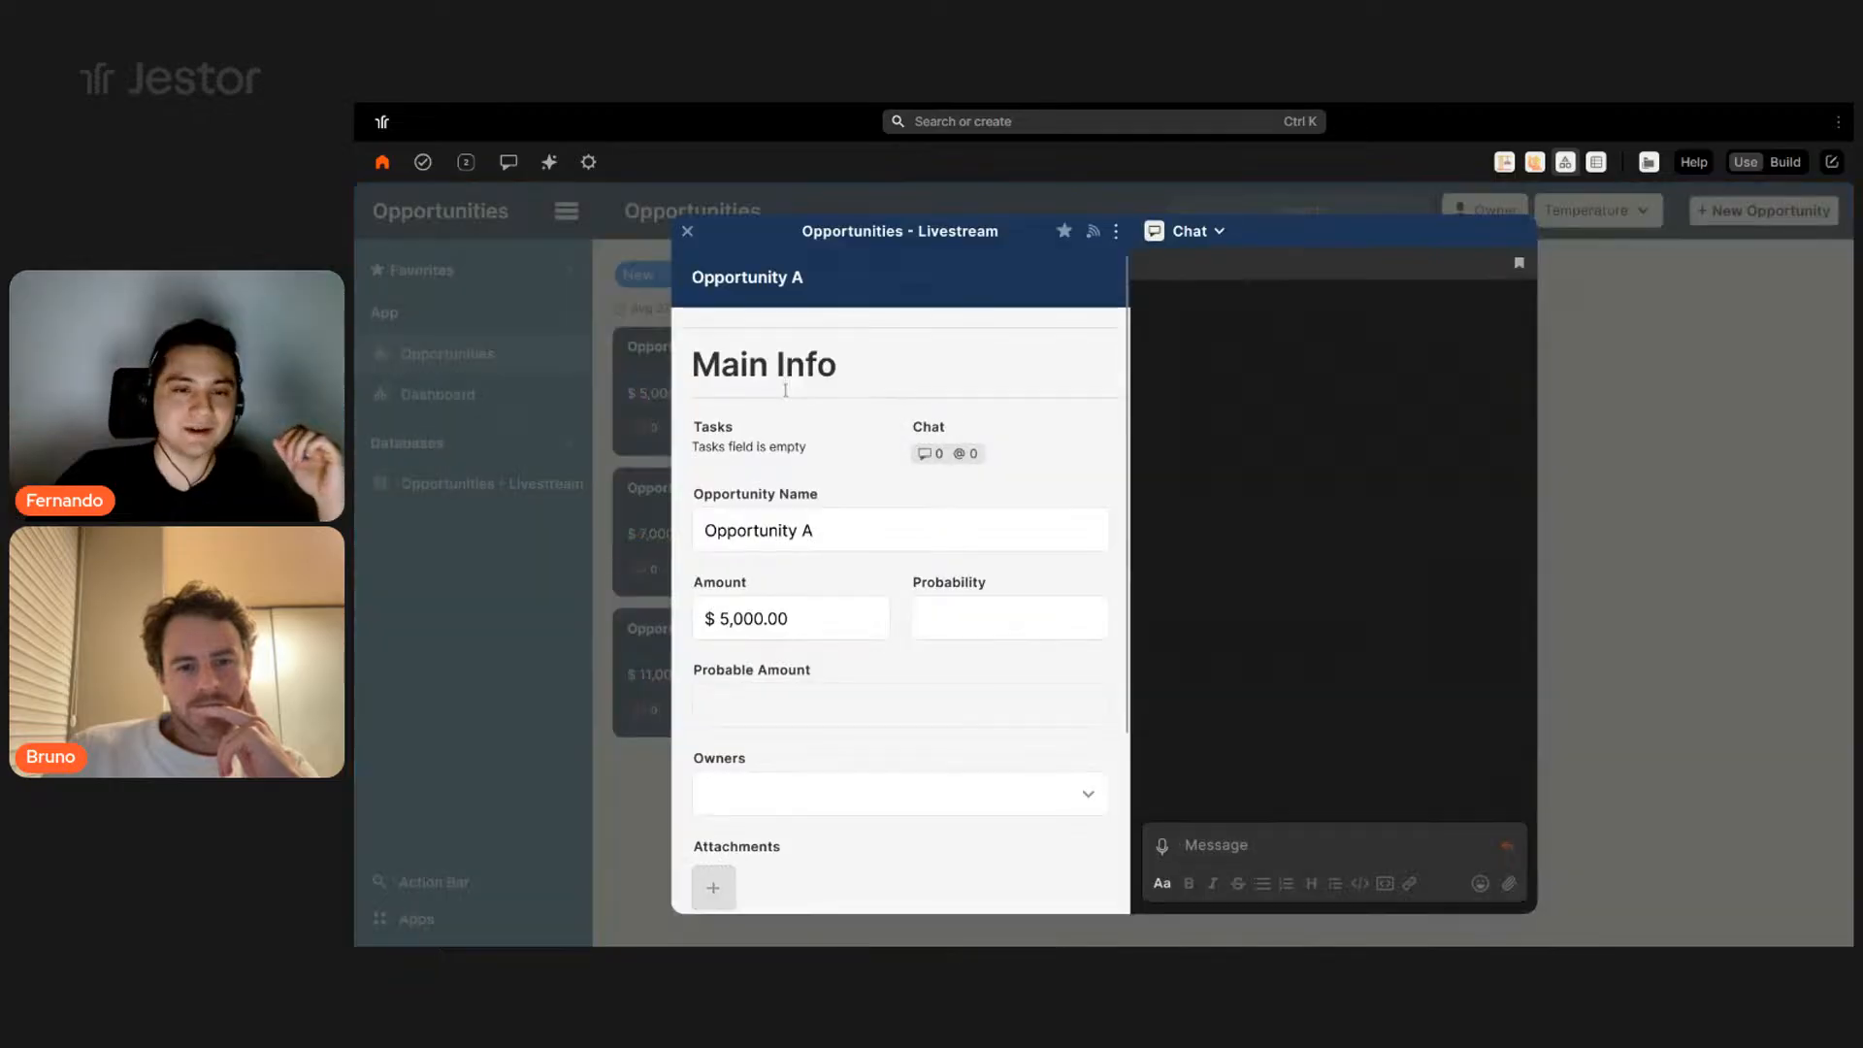
{"action": "scroll", "coordinate": [874, 514], "scroll_direction": "down", "scroll_amount": 3}
{"action": "left_click", "coordinate": [976, 404]}
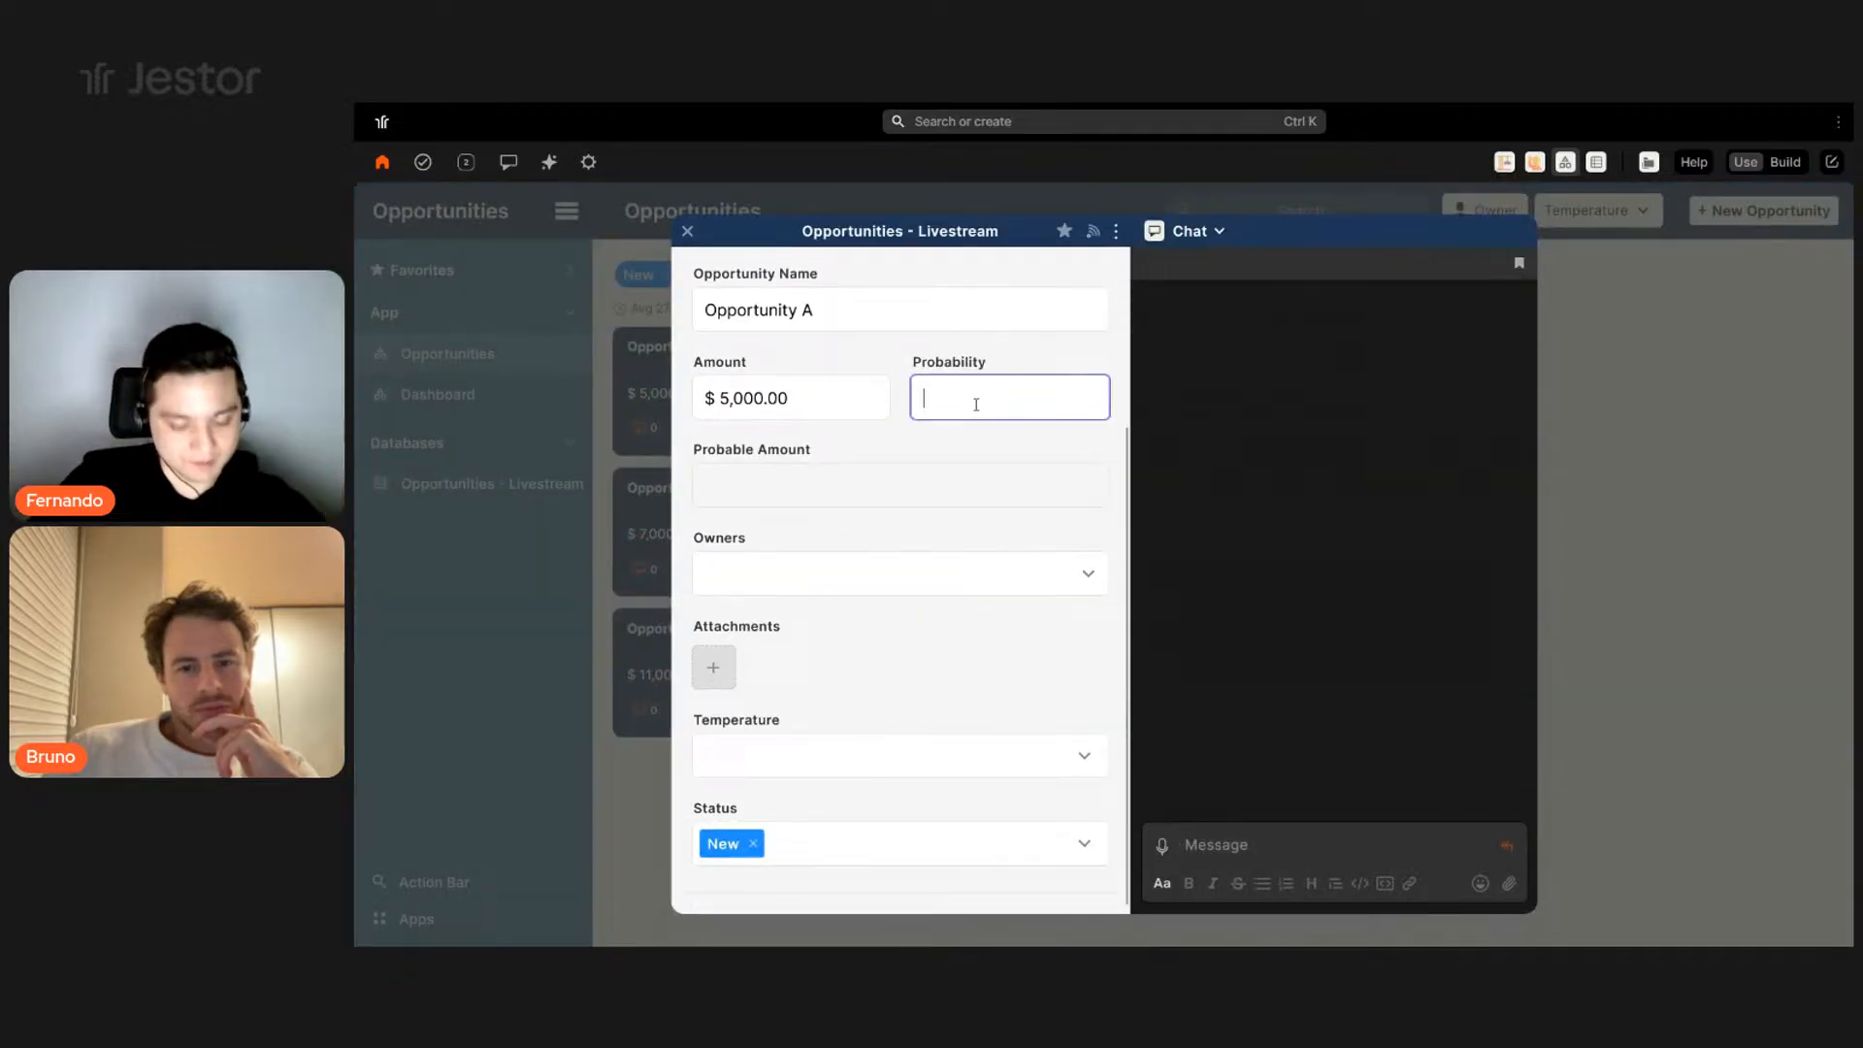
{"action": "type", "text": "70"}
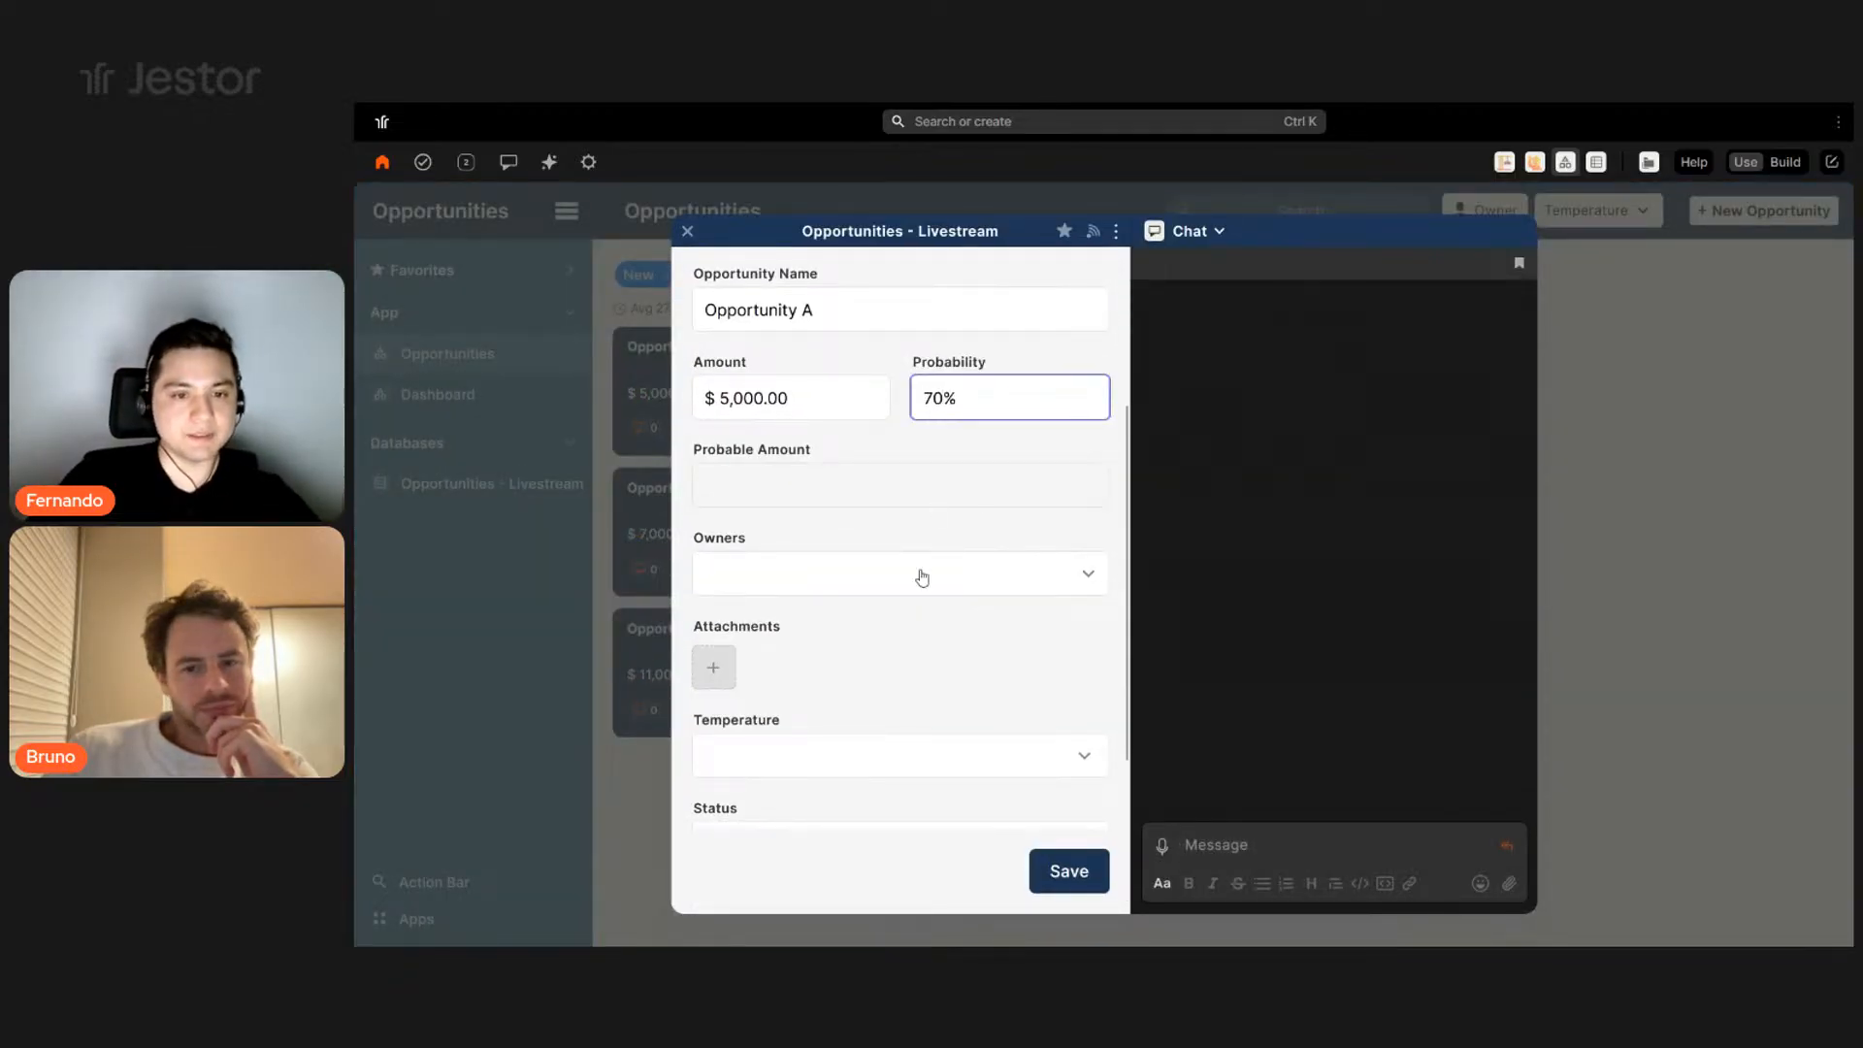
- Assign the first listed user as owner, set Temperature to Average, and save
{"action": "left_click", "coordinate": [791, 577]}
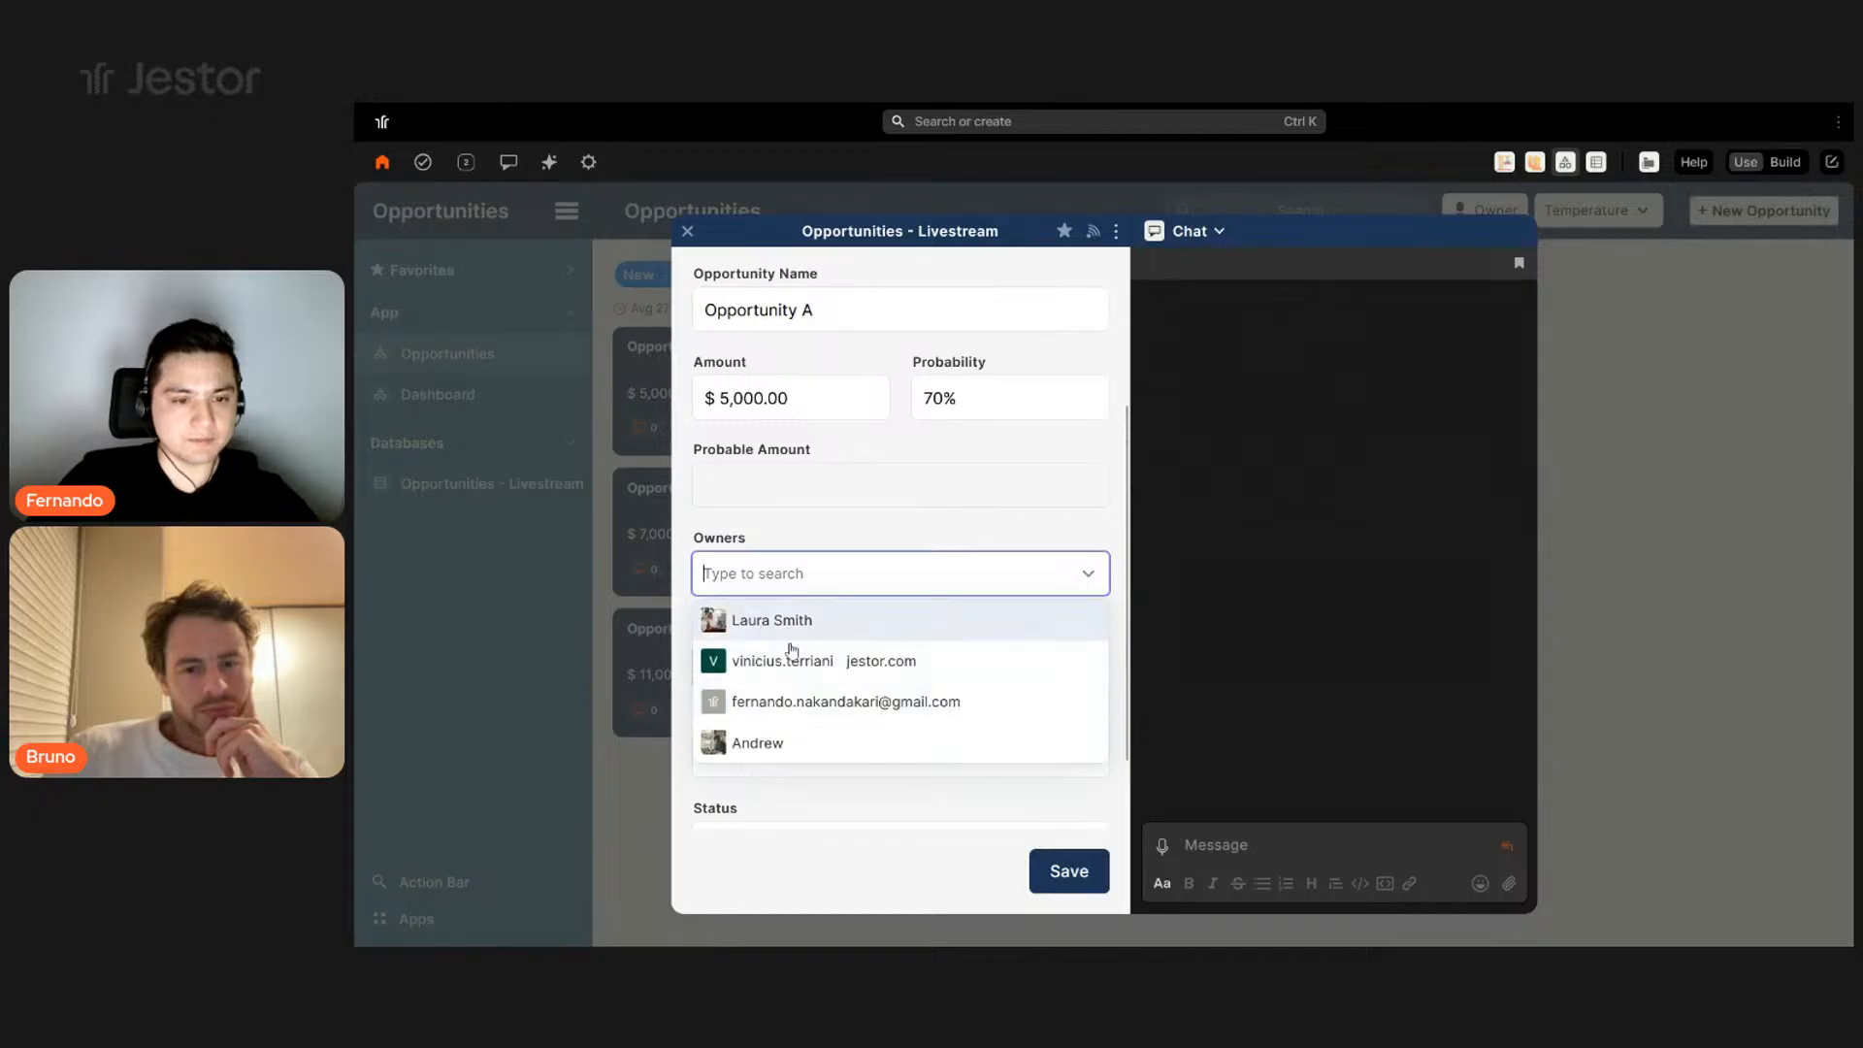
{"action": "left_click", "coordinate": [776, 620]}
{"action": "left_click", "coordinate": [774, 813]}
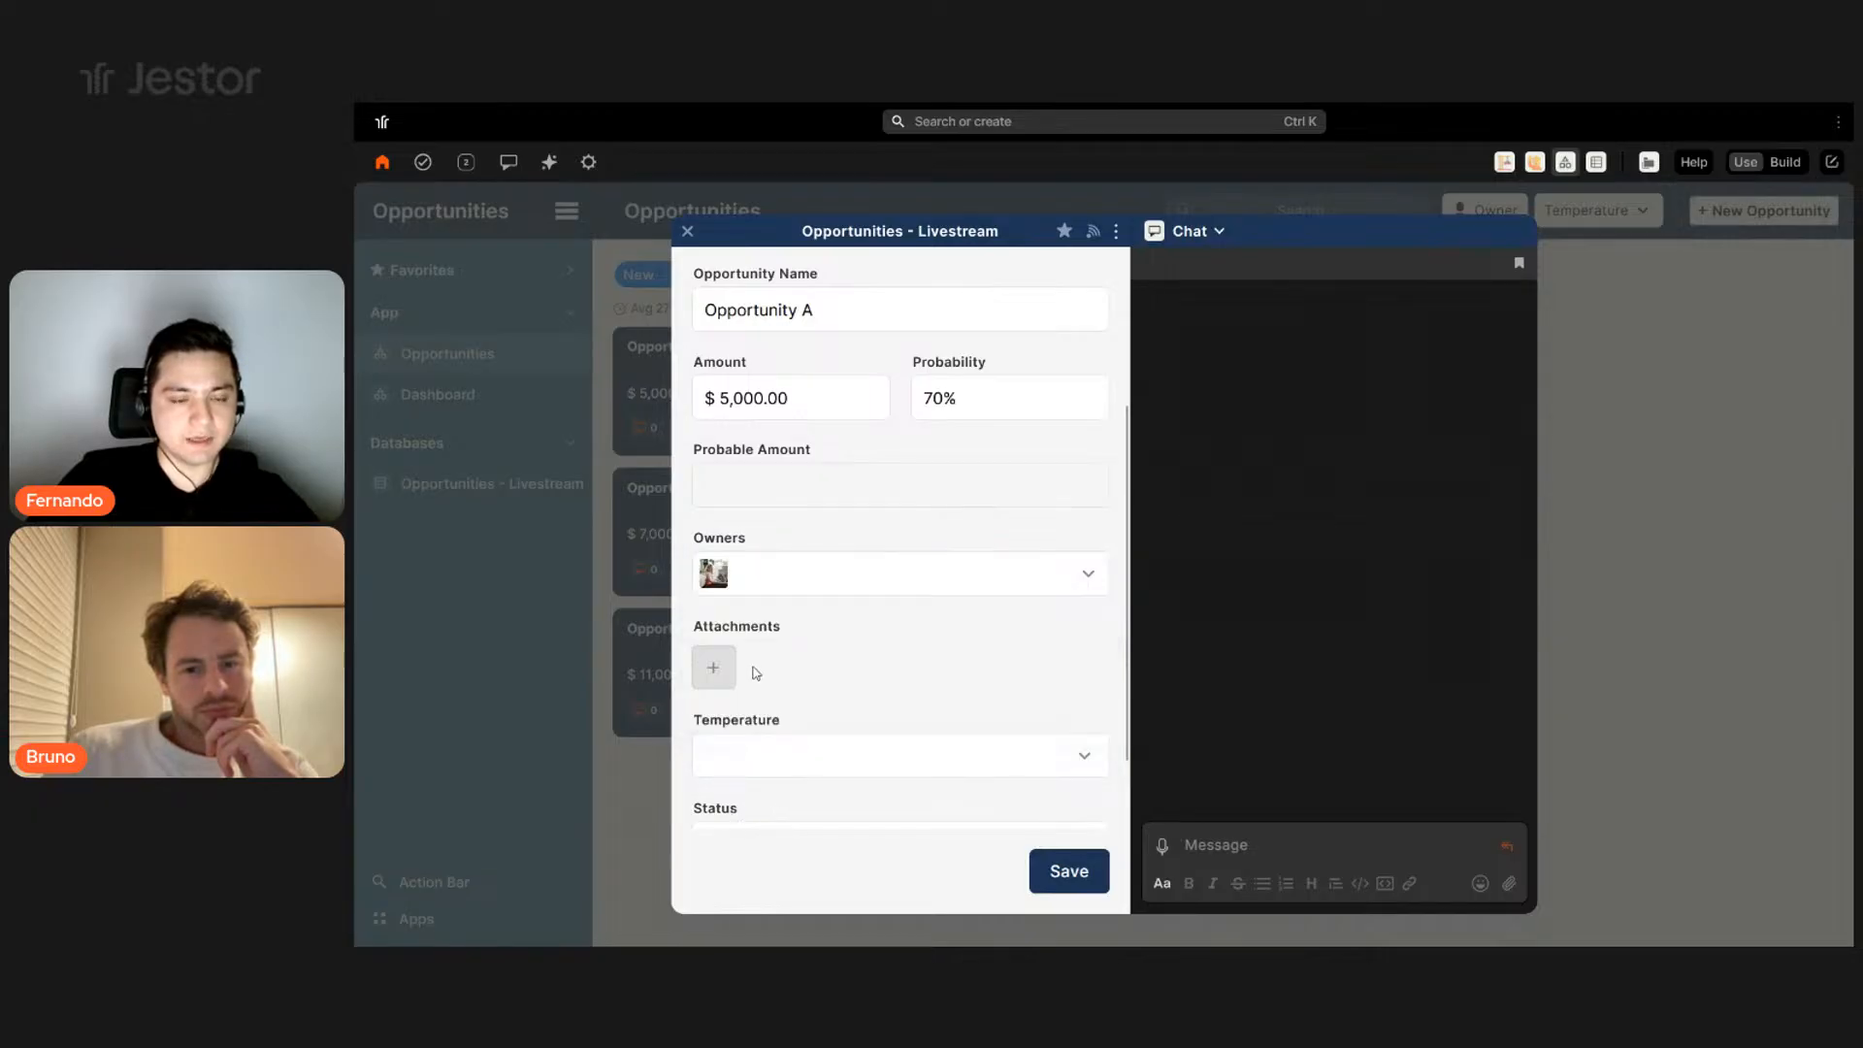
{"action": "scroll", "coordinate": [881, 702], "scroll_direction": "down", "scroll_amount": 1}
{"action": "left_click", "coordinate": [884, 680]}
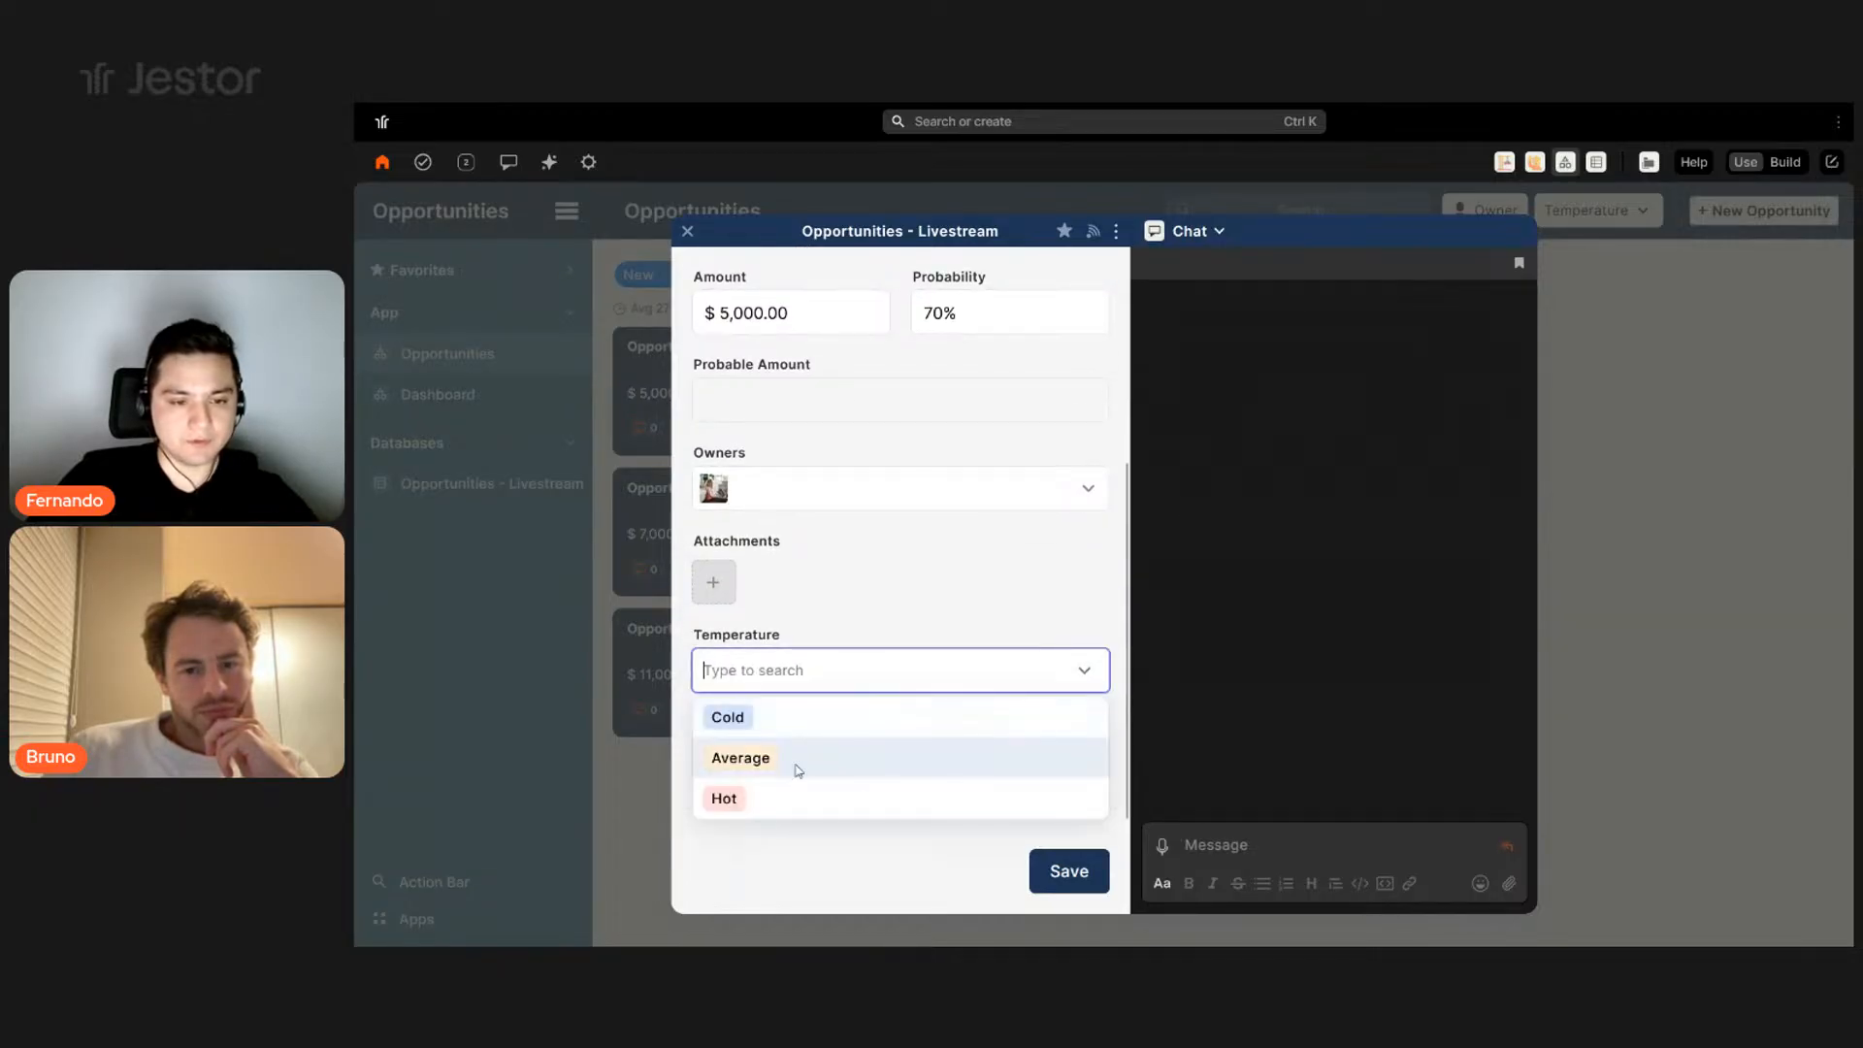
{"action": "left_click", "coordinate": [788, 764]}
{"action": "left_click", "coordinate": [1062, 872]}
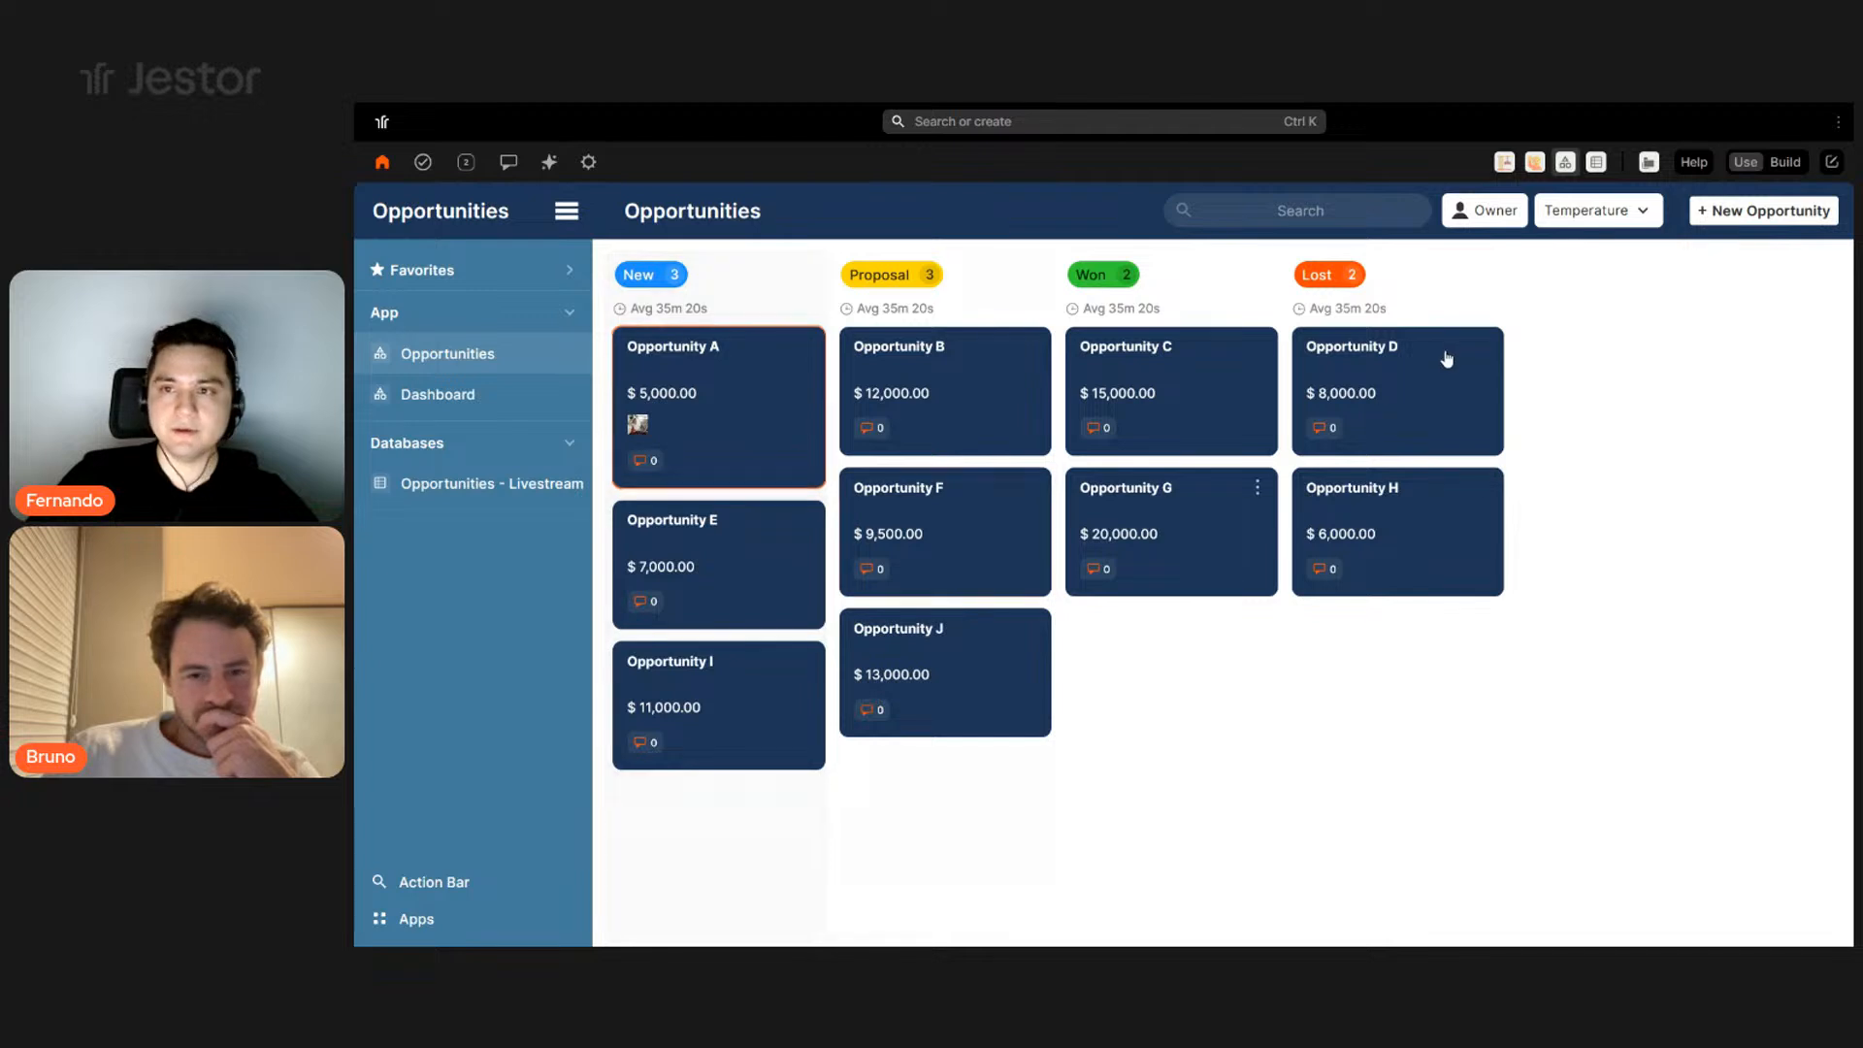
- Filter the board to Average temperature, clear the filter, then open Opportunity A
{"action": "left_click", "coordinate": [1596, 219]}
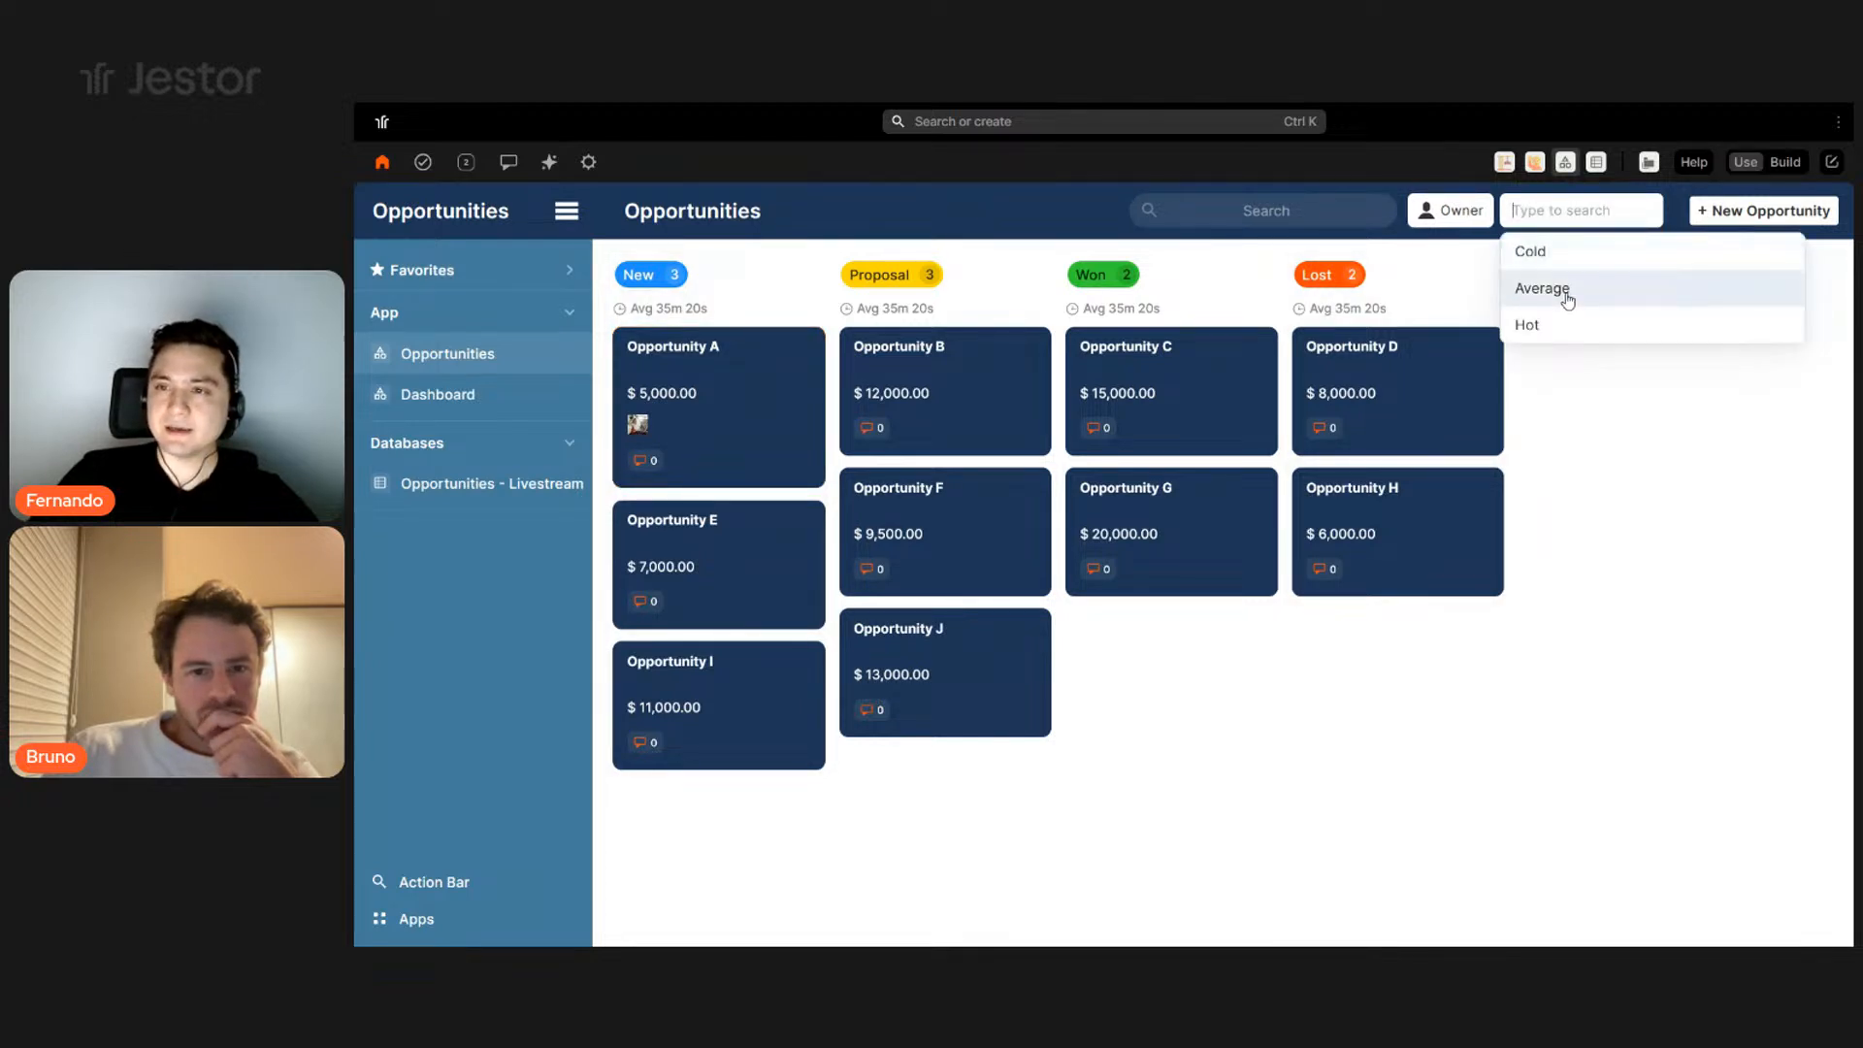
{"action": "left_click", "coordinate": [1568, 291]}
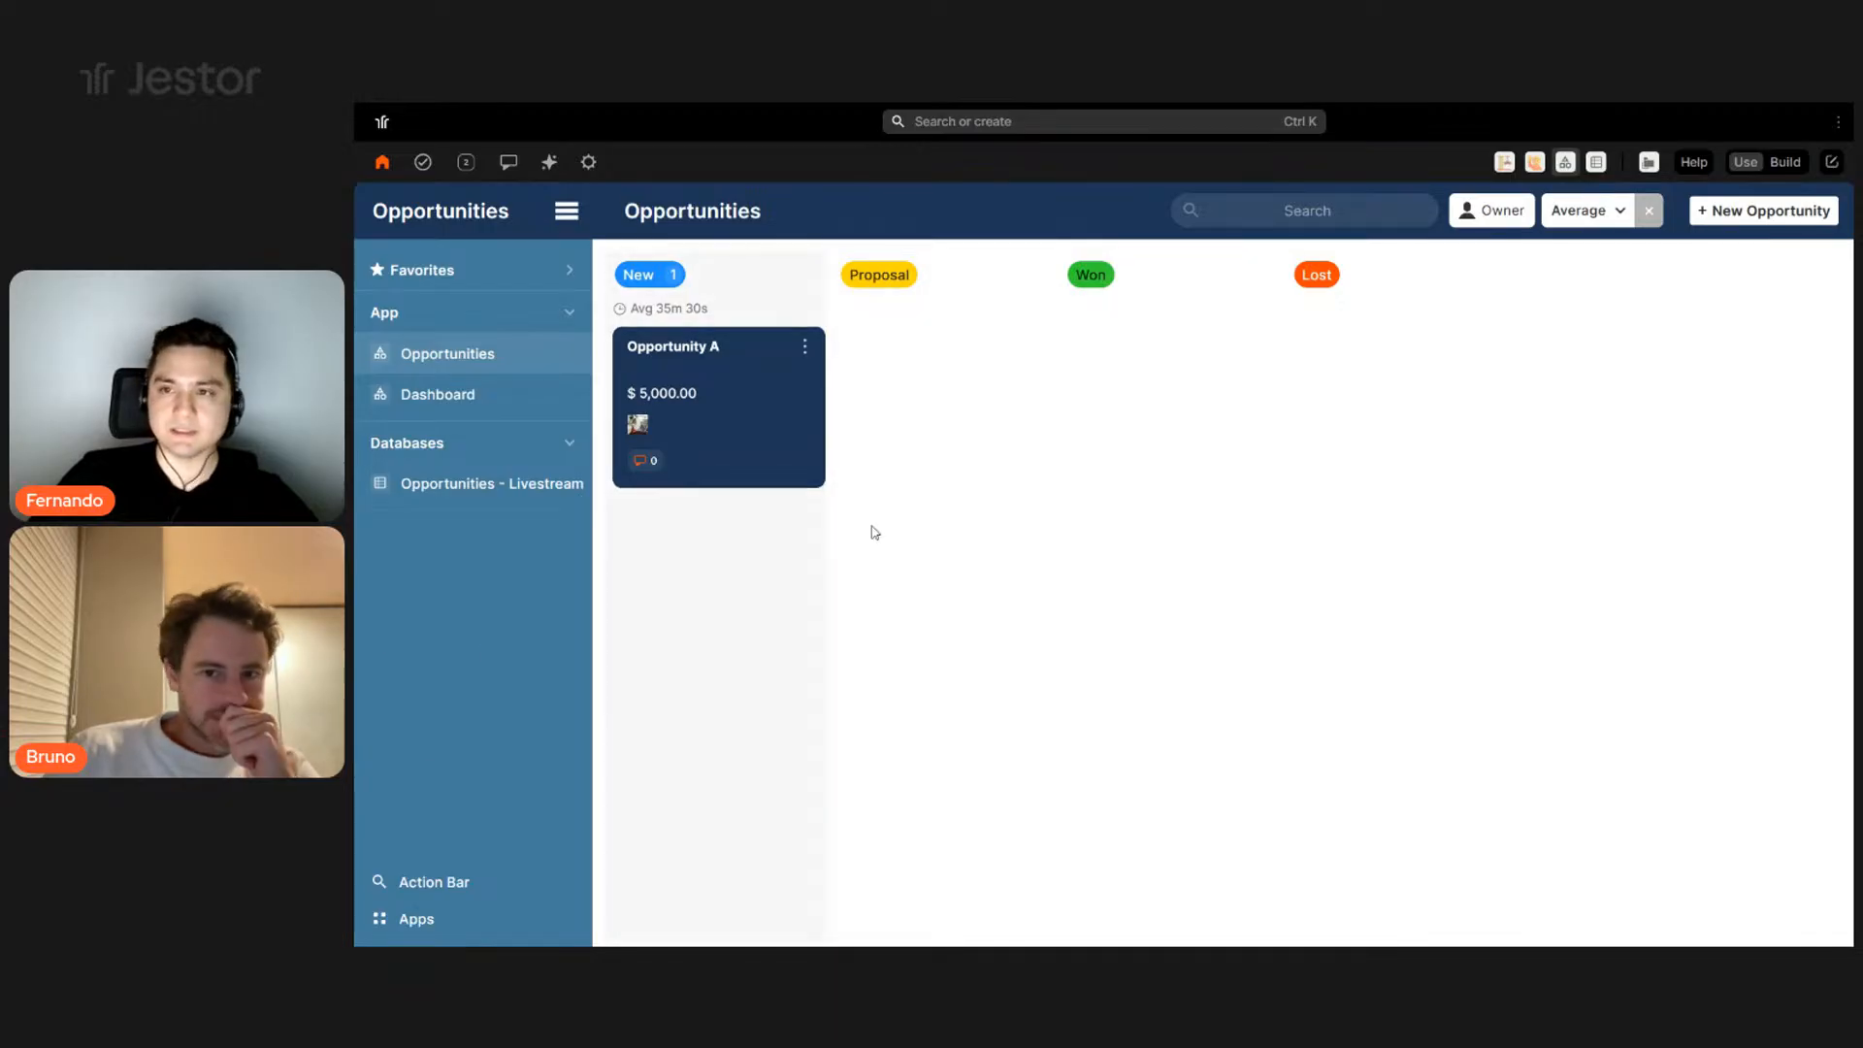
{"action": "left_click", "coordinate": [1648, 210]}
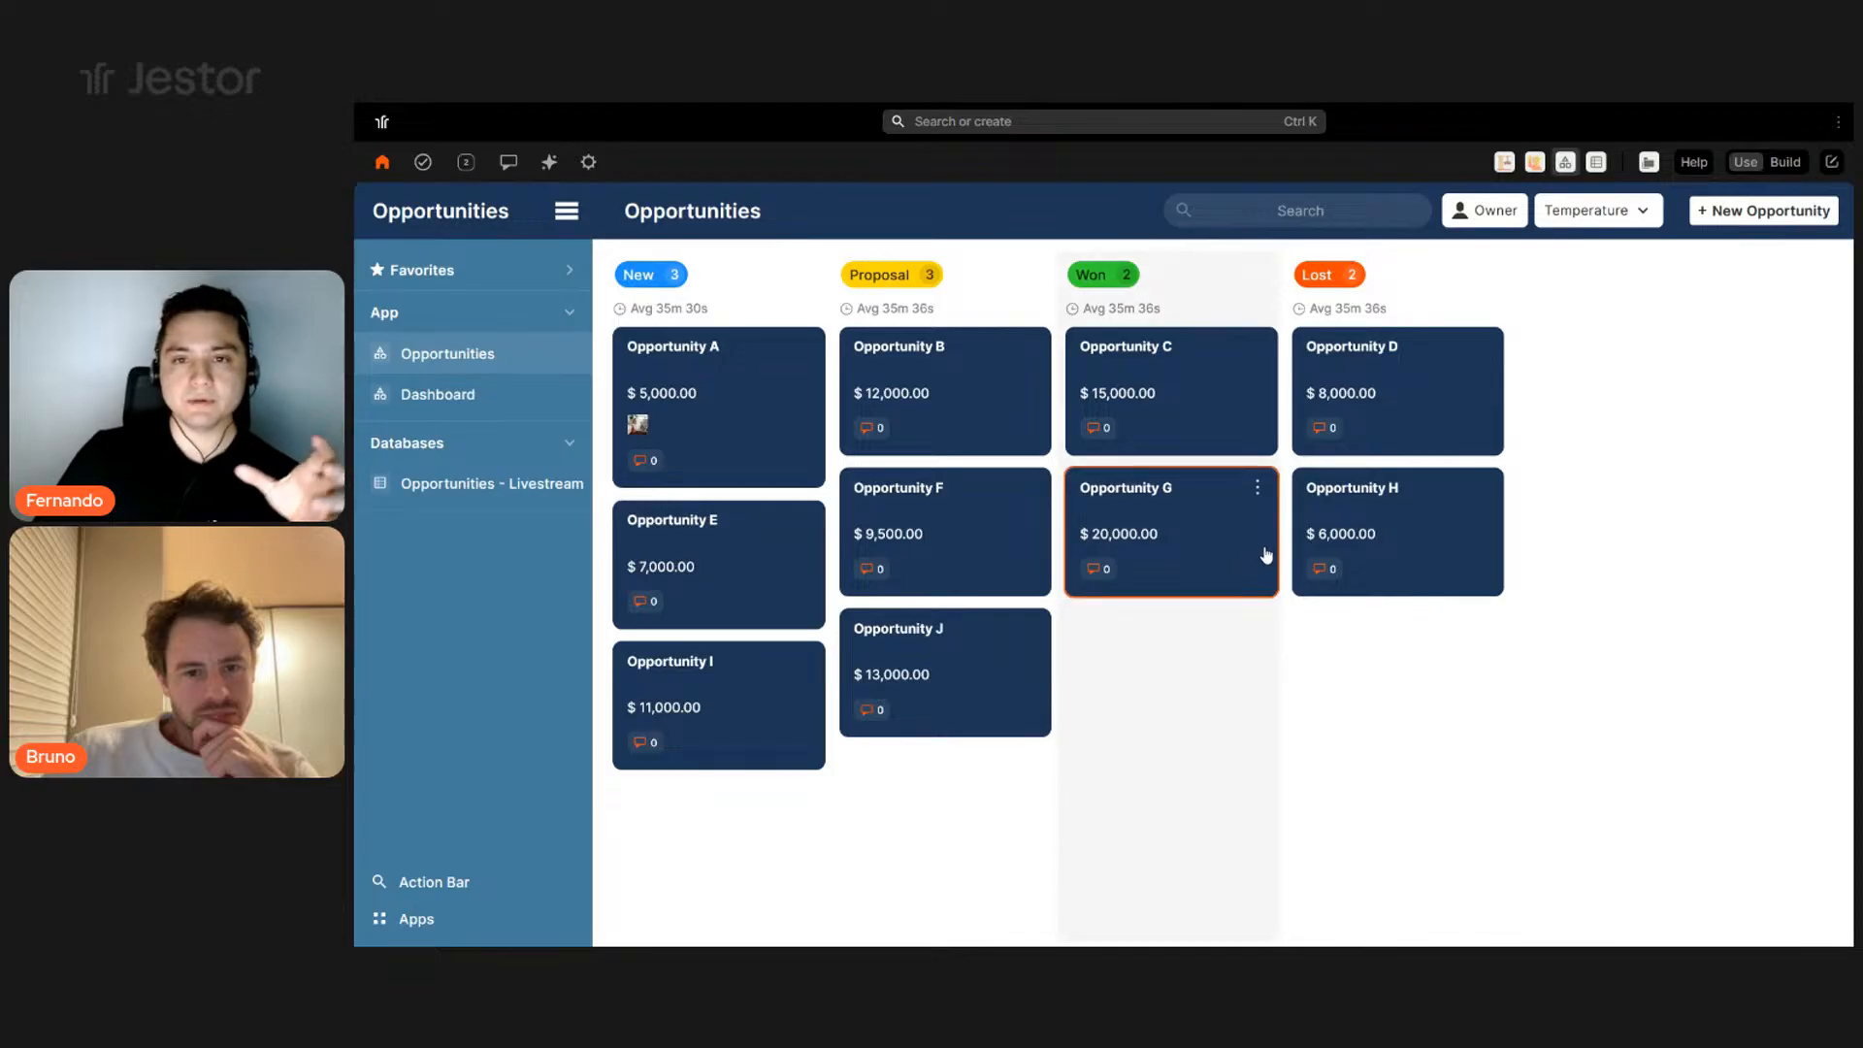
{"action": "left_click", "coordinate": [802, 427]}
- View Opportunity A's Tasks panel, then its SLA timings
{"action": "left_click", "coordinate": [1203, 232]}
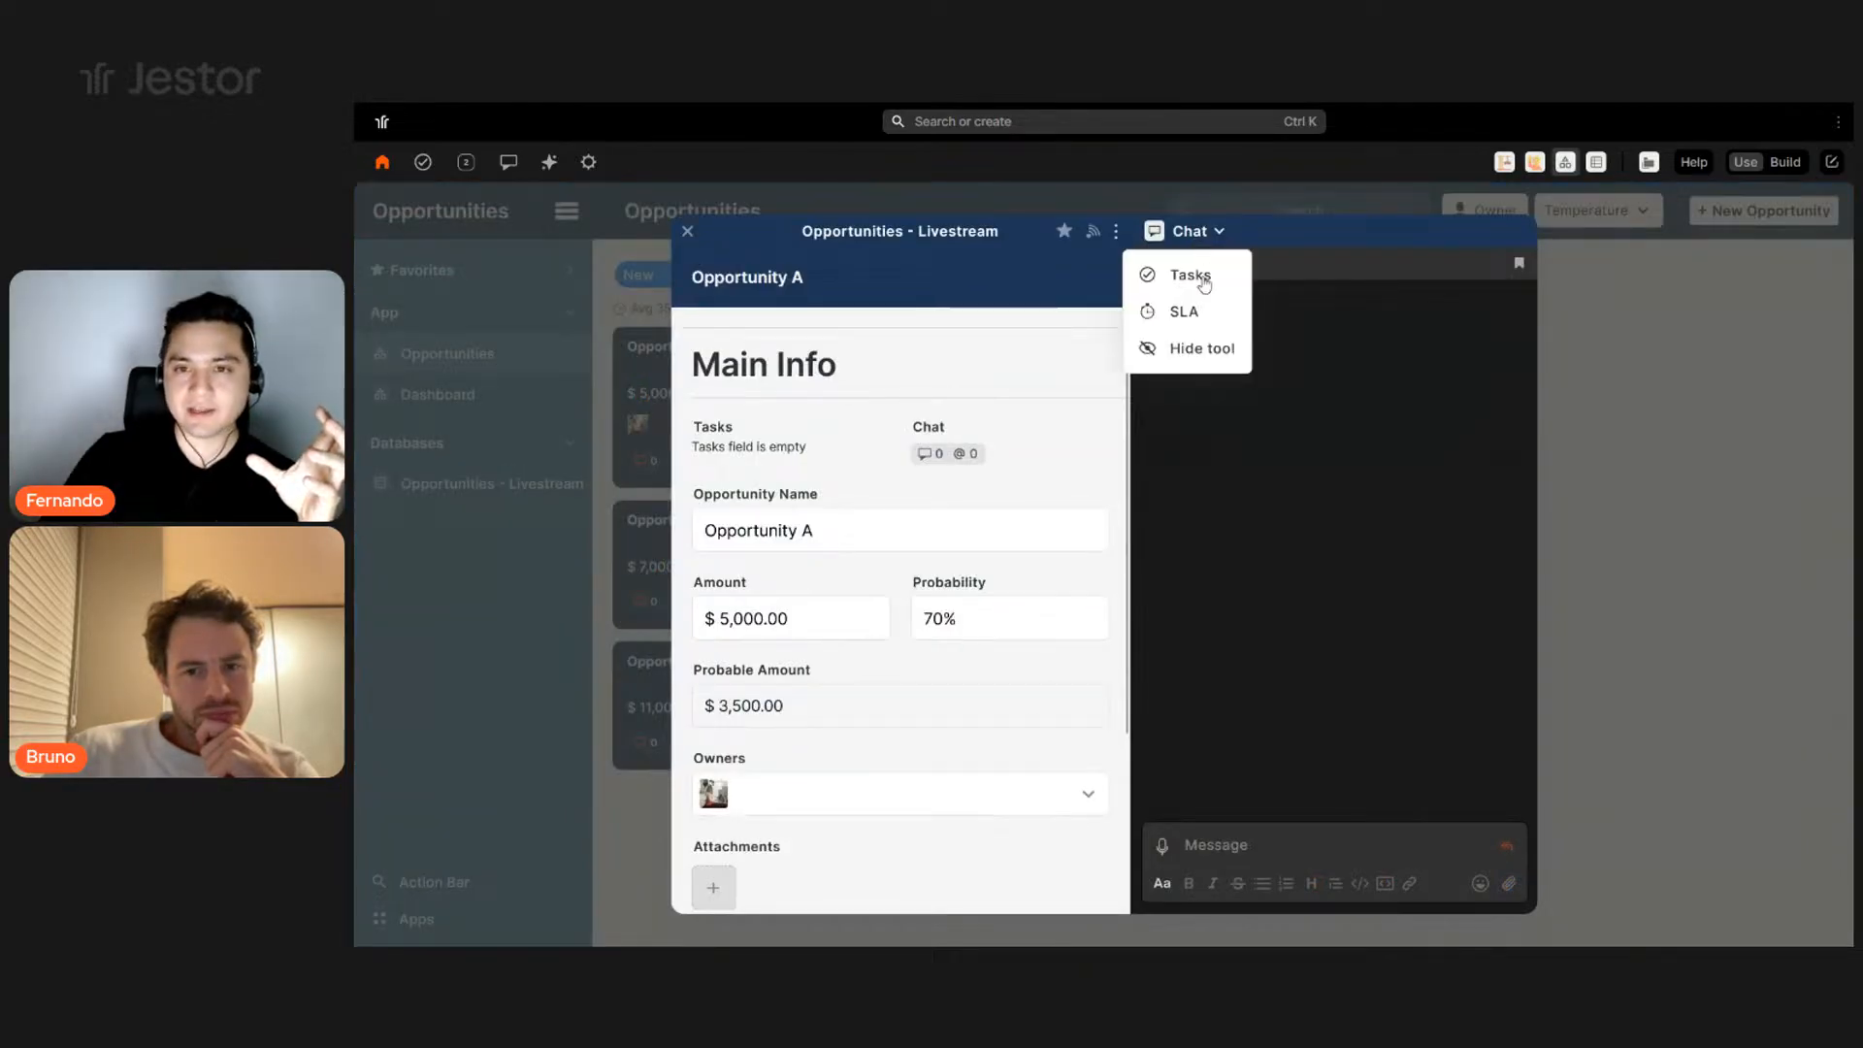
{"action": "left_click", "coordinate": [1207, 281]}
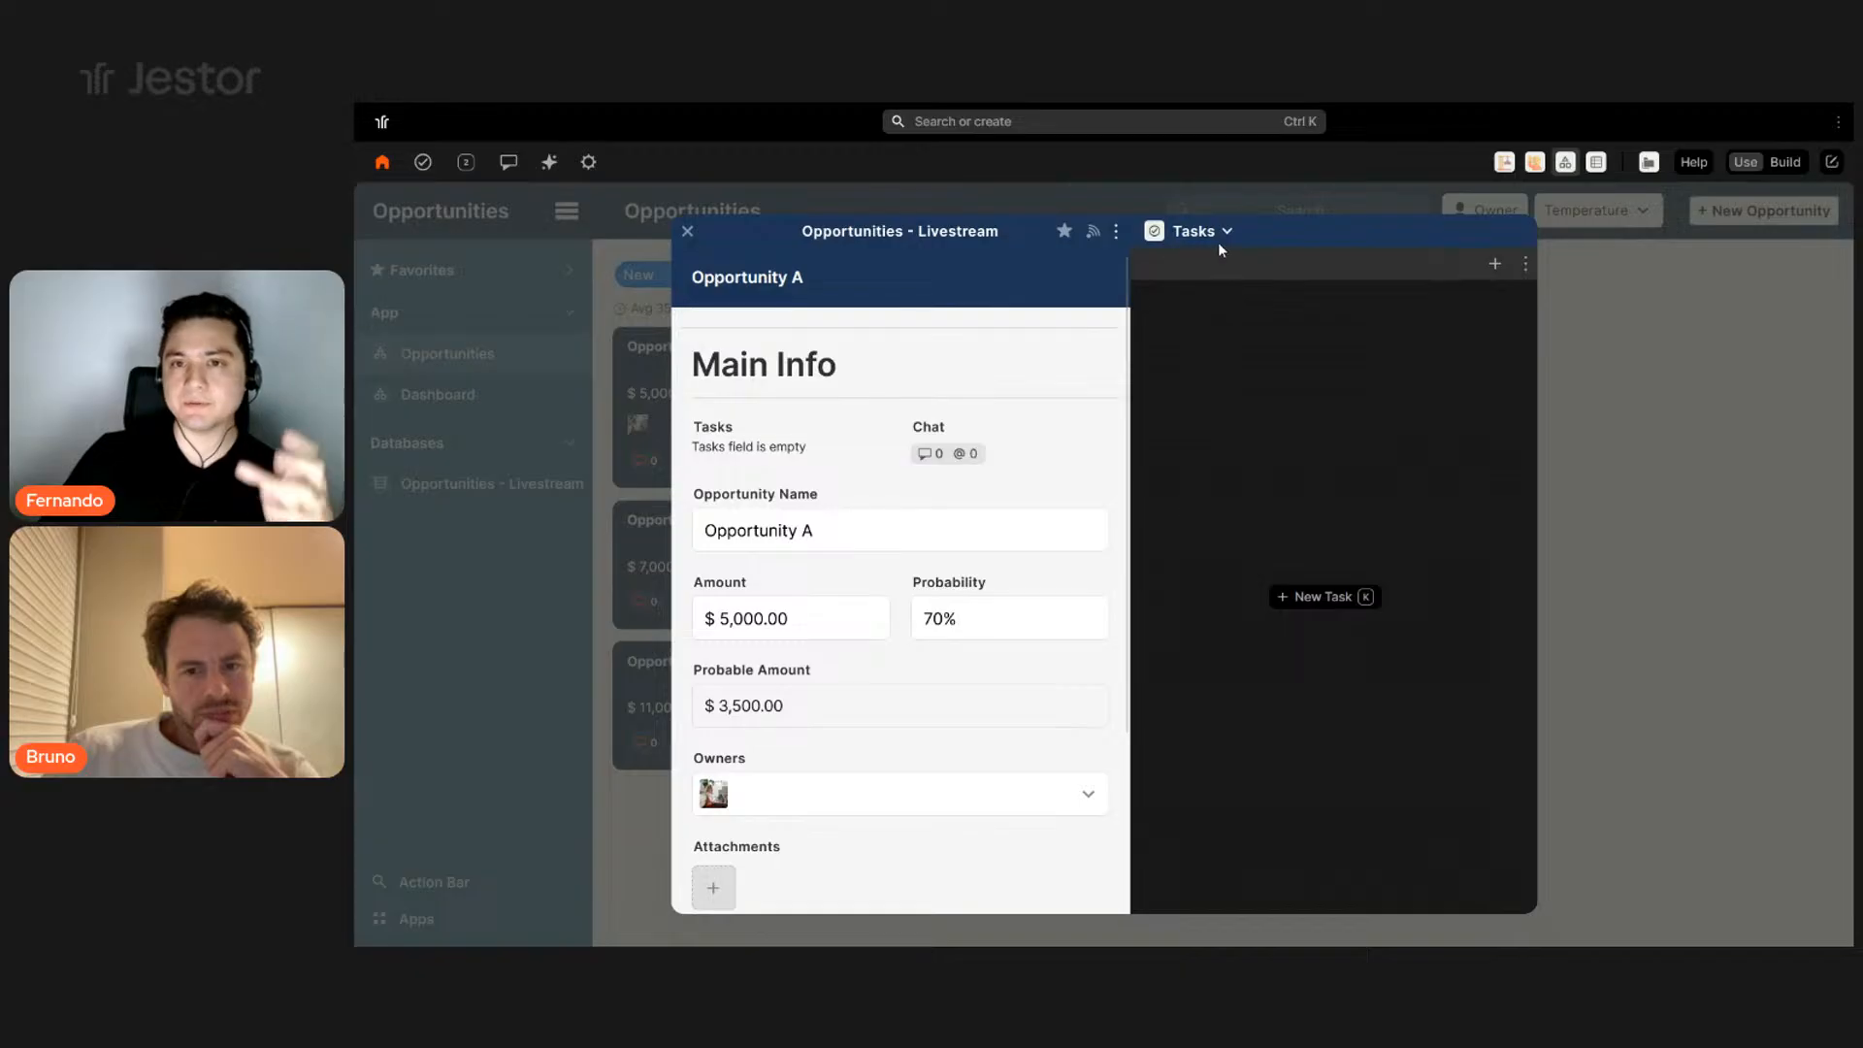
{"action": "left_click", "coordinate": [1217, 241]}
{"action": "left_click", "coordinate": [1188, 313]}
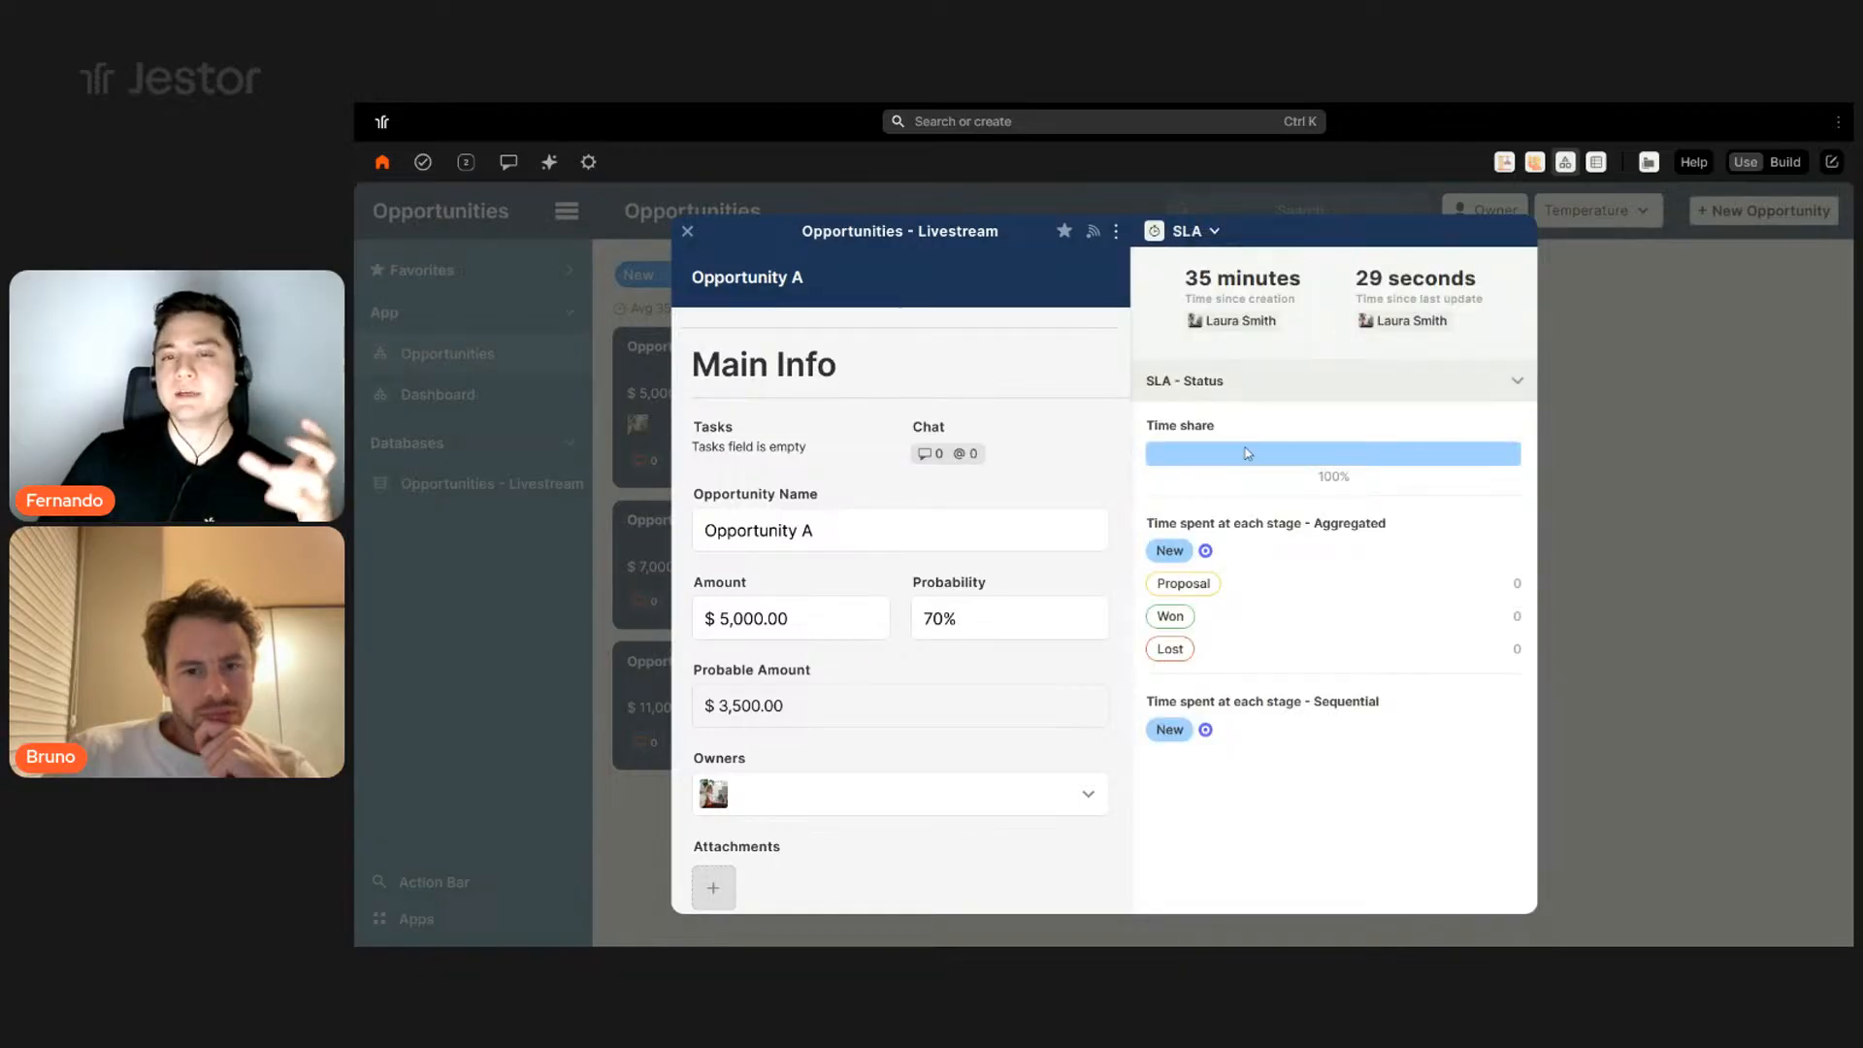
- Move Opportunity A into the Proposal stage and reopen its record
{"action": "left_click", "coordinate": [1610, 400]}
{"action": "left_click_drag", "start_coordinate": [719, 403], "coordinate": [951, 404]}
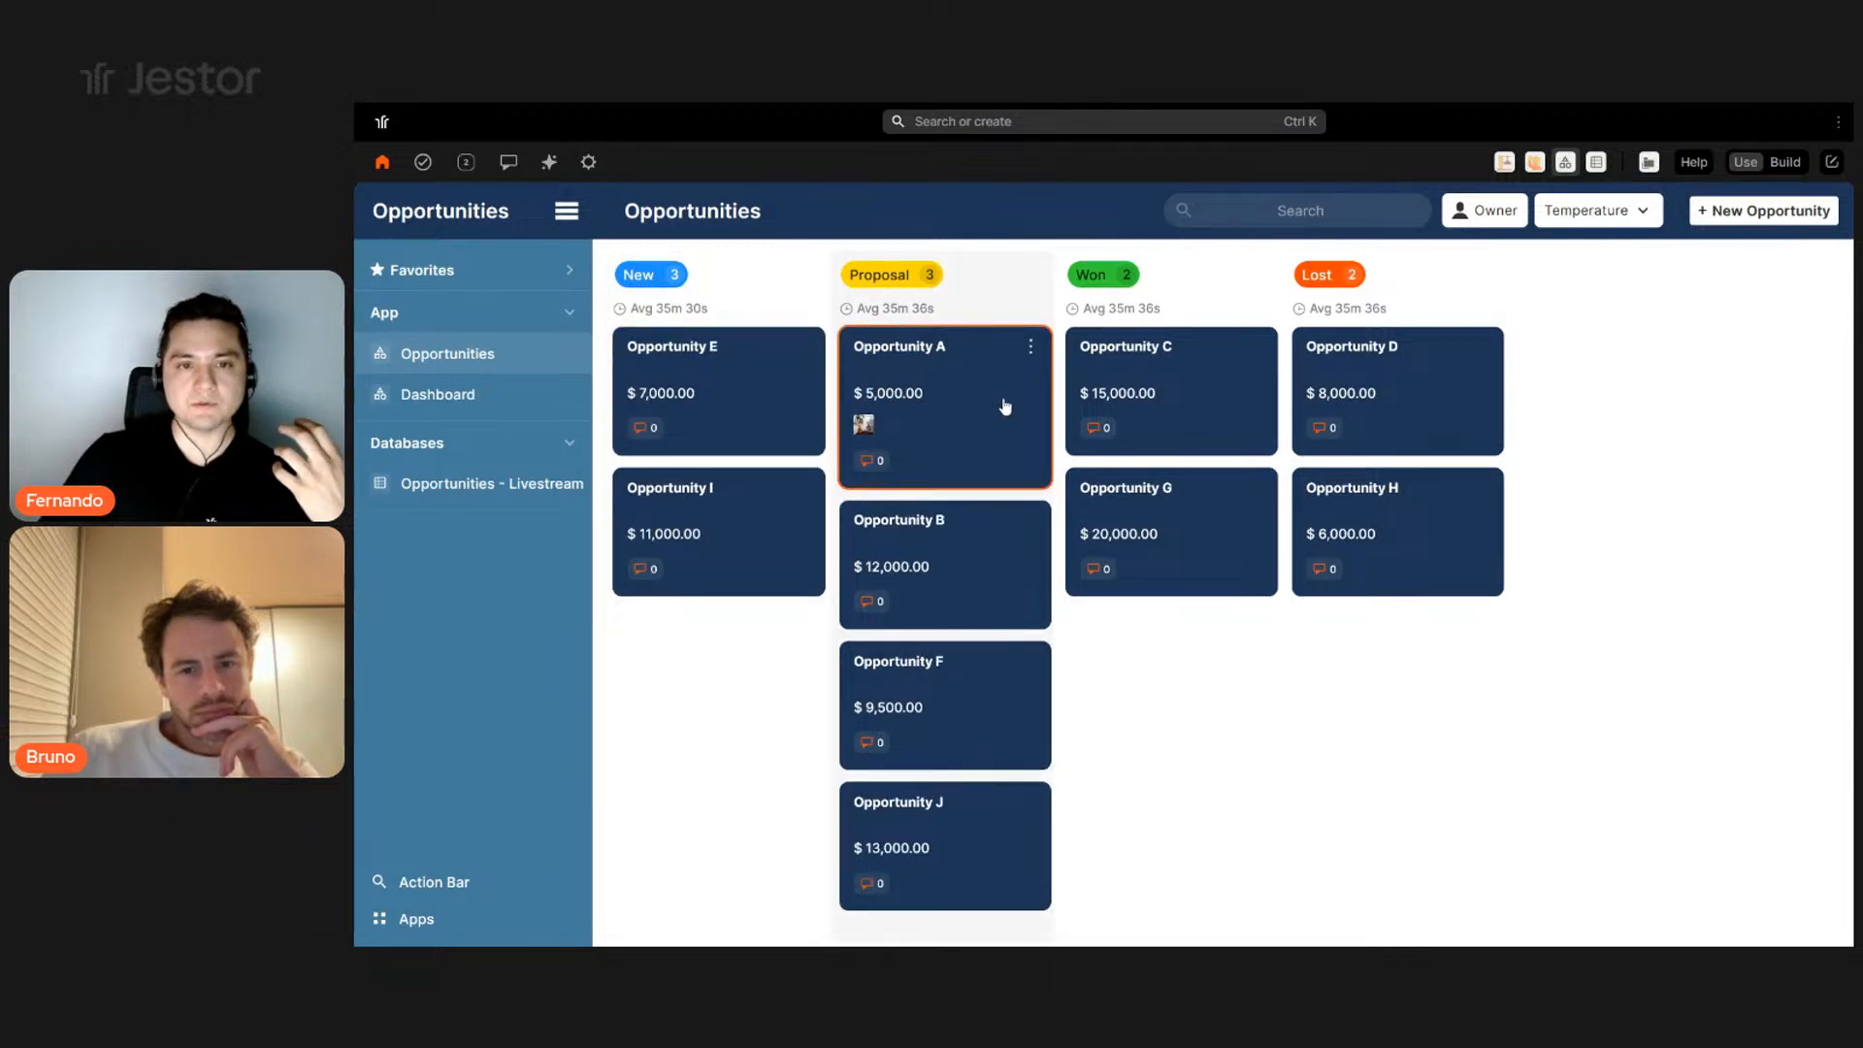
{"action": "left_click", "coordinate": [1004, 397]}
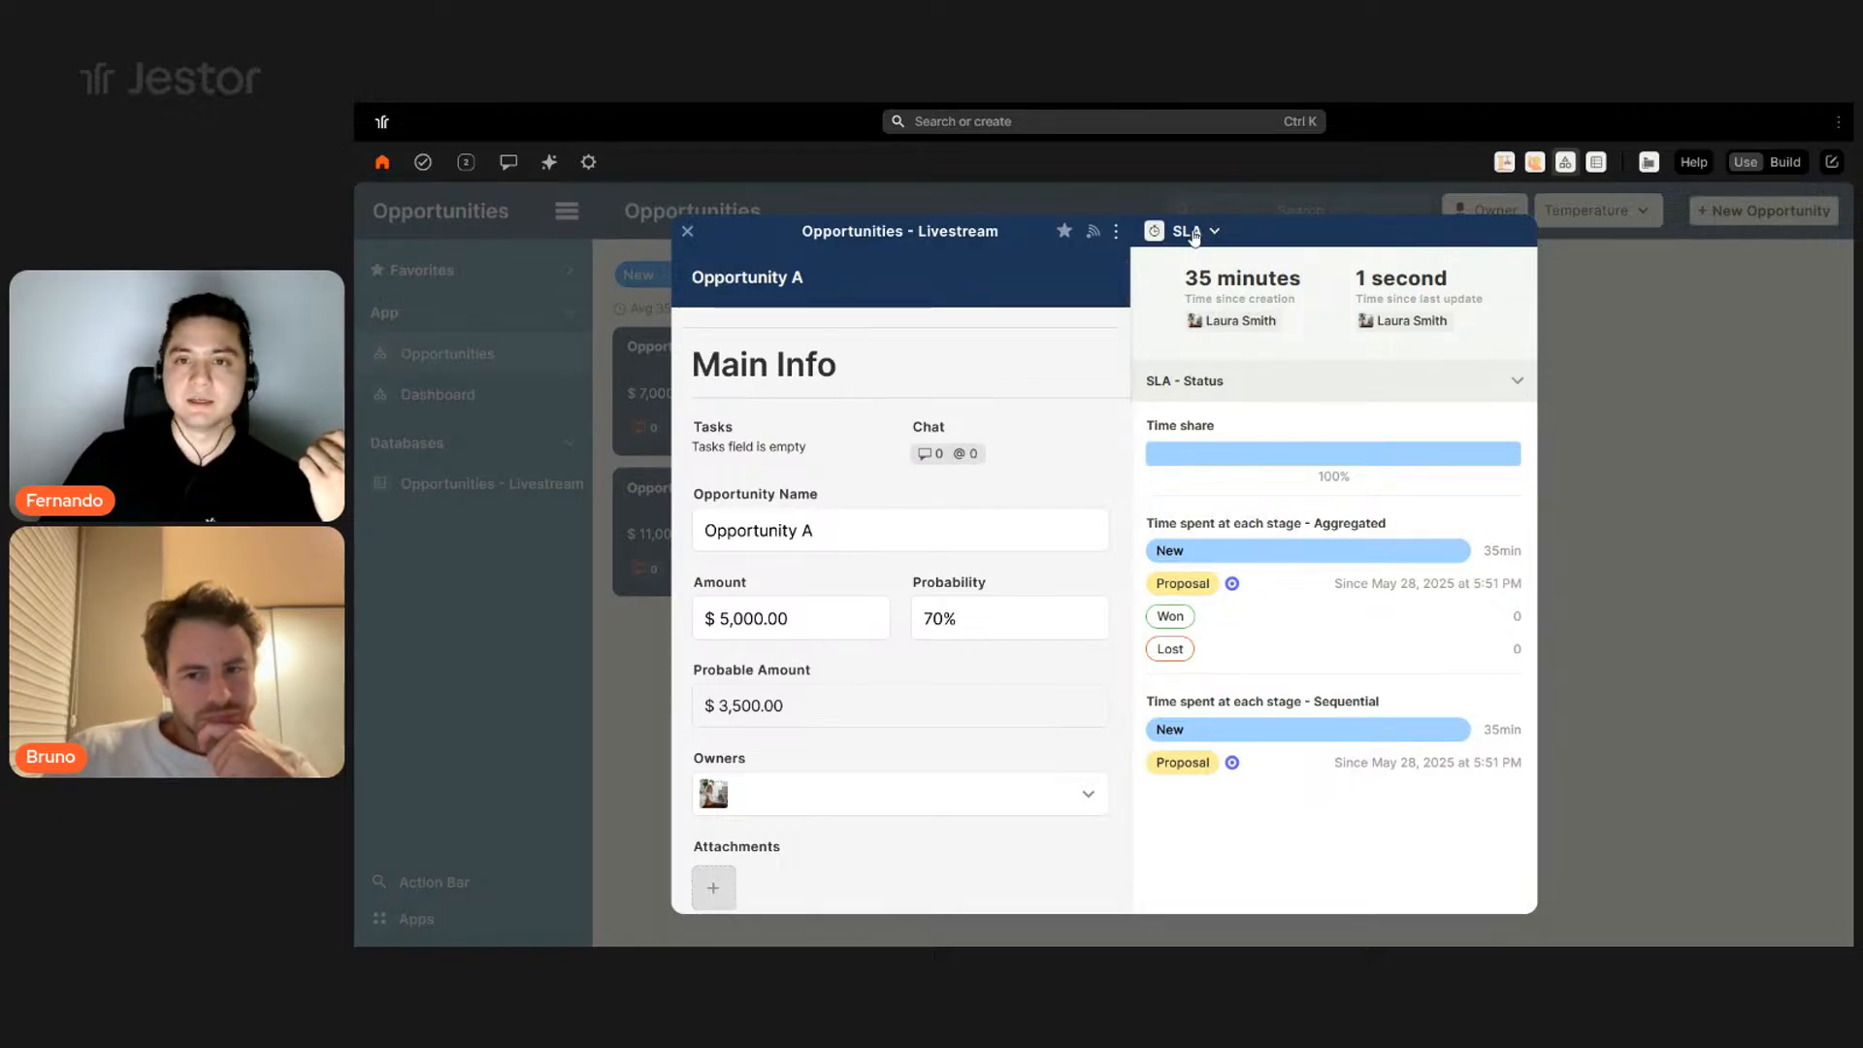
{"action": "left_click", "coordinate": [1192, 233]}
- Post 'I'm working on this deal right now!' in Opportunity A's chat
{"action": "left_click", "coordinate": [1183, 275]}
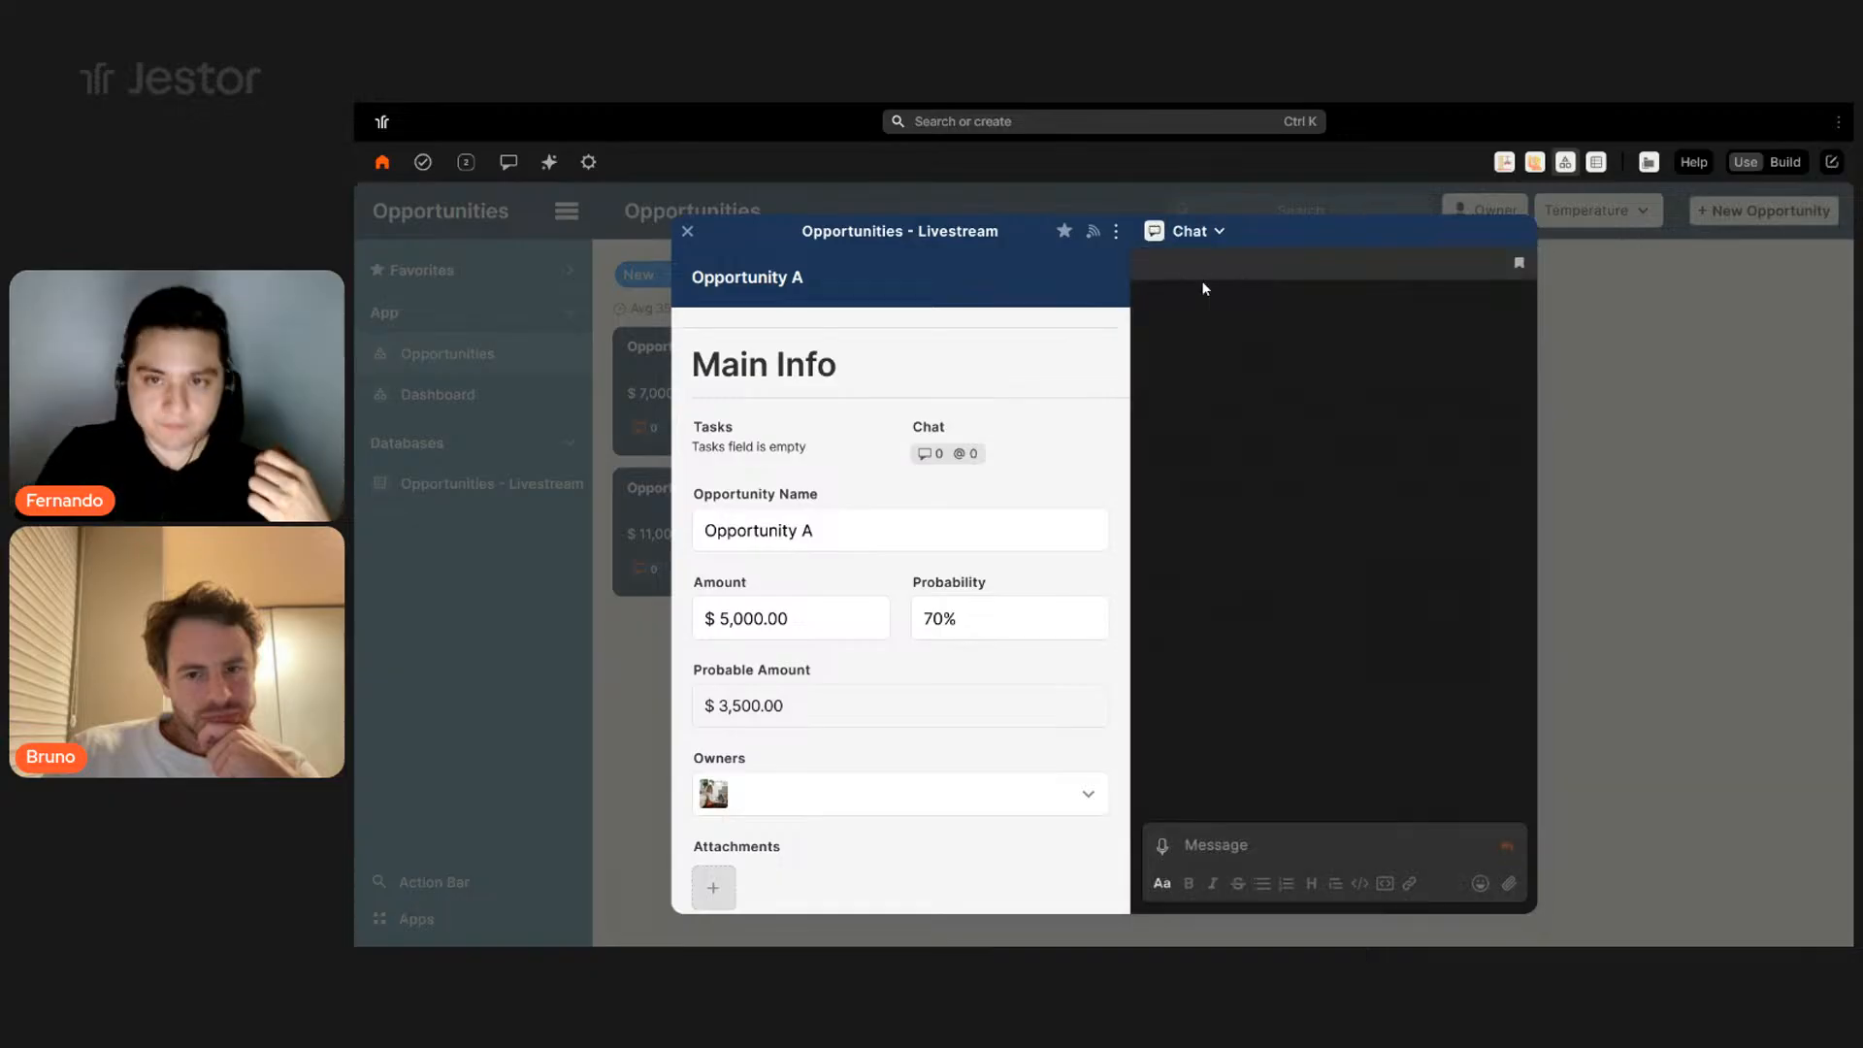
{"action": "left_click", "coordinate": [1308, 840]}
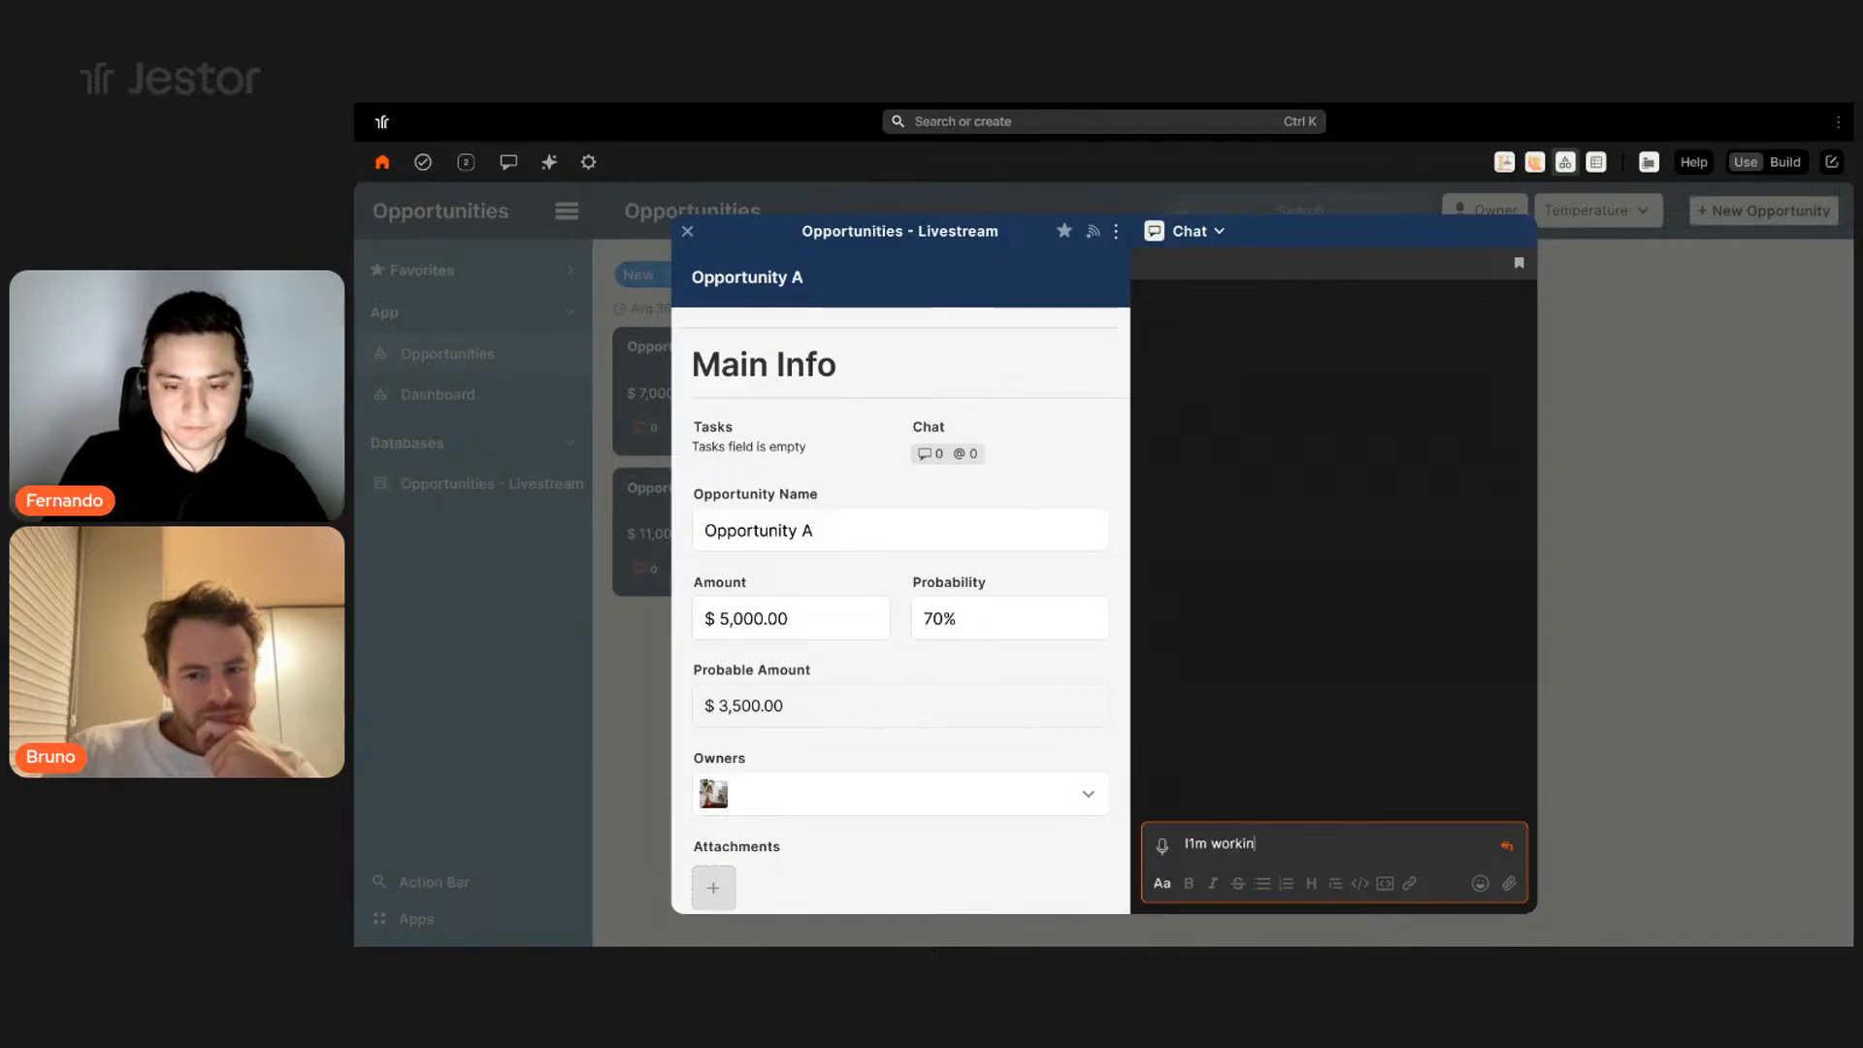
{"action": "type", "text": "I'm working on this deal right now!"}
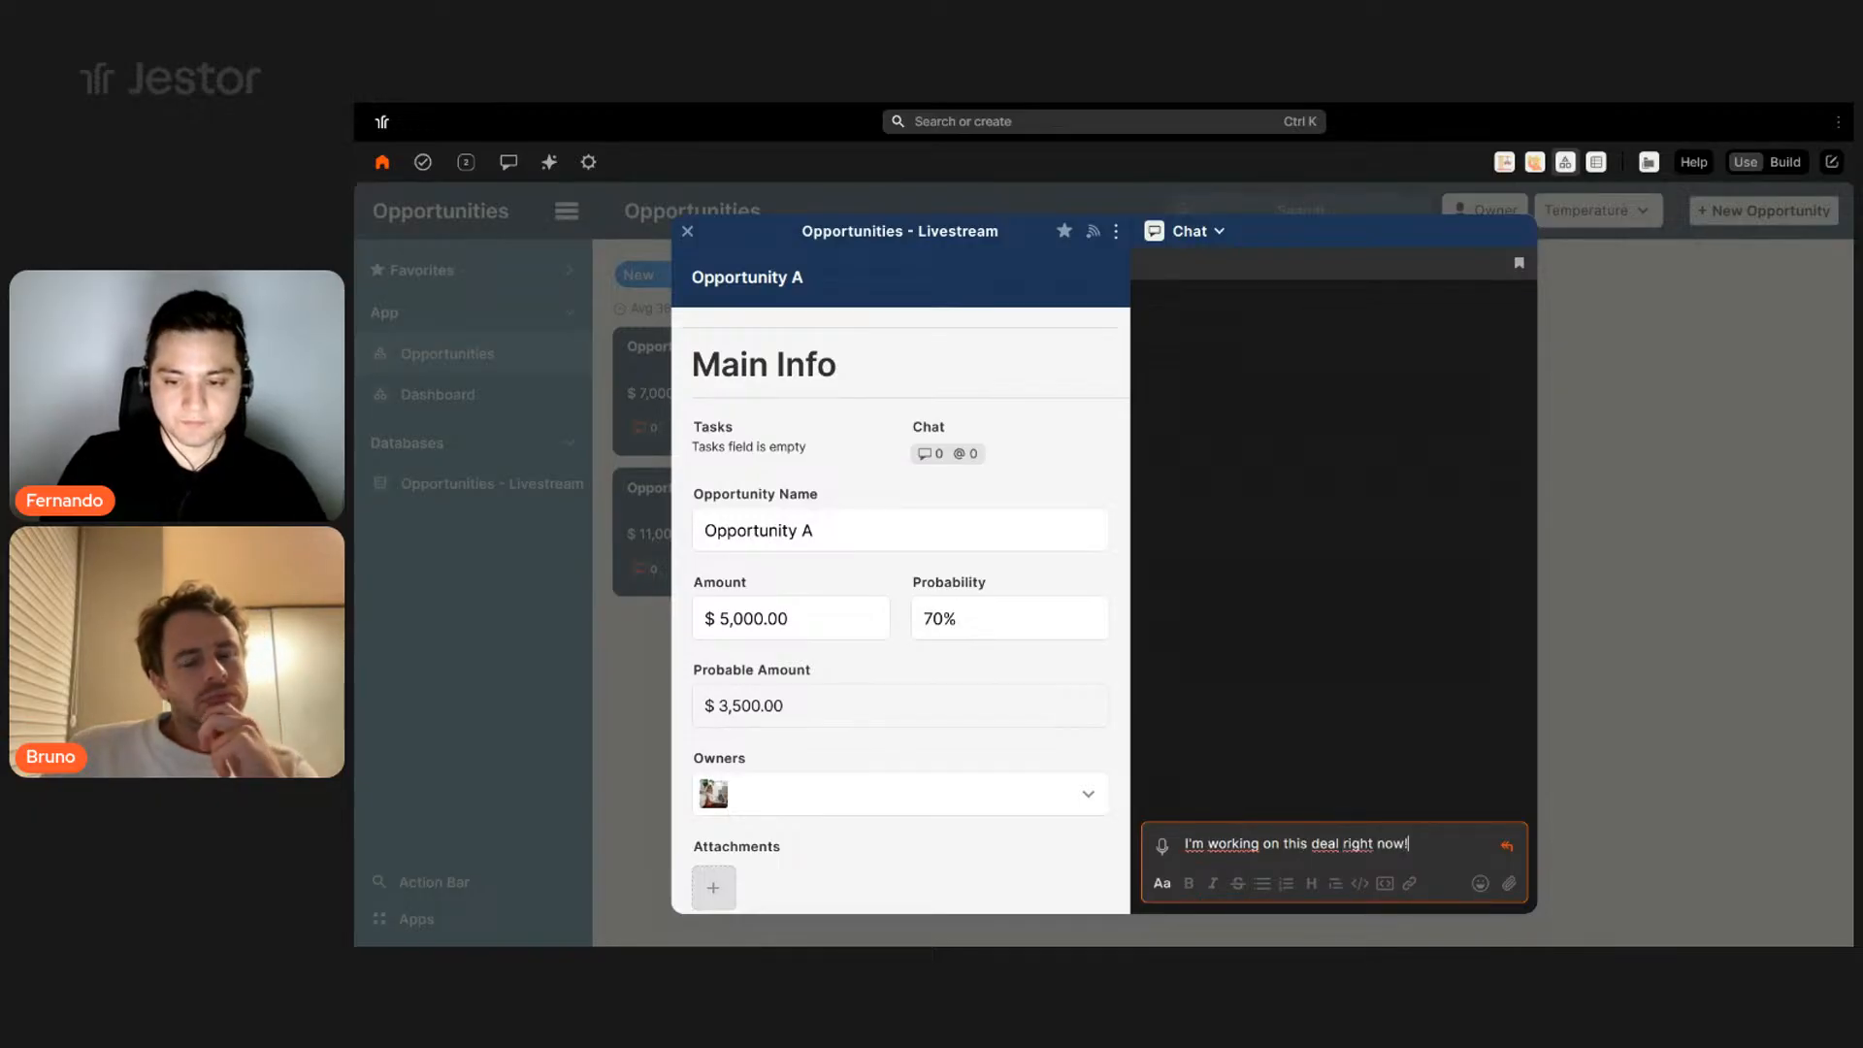
{"action": "key", "text": "Return"}
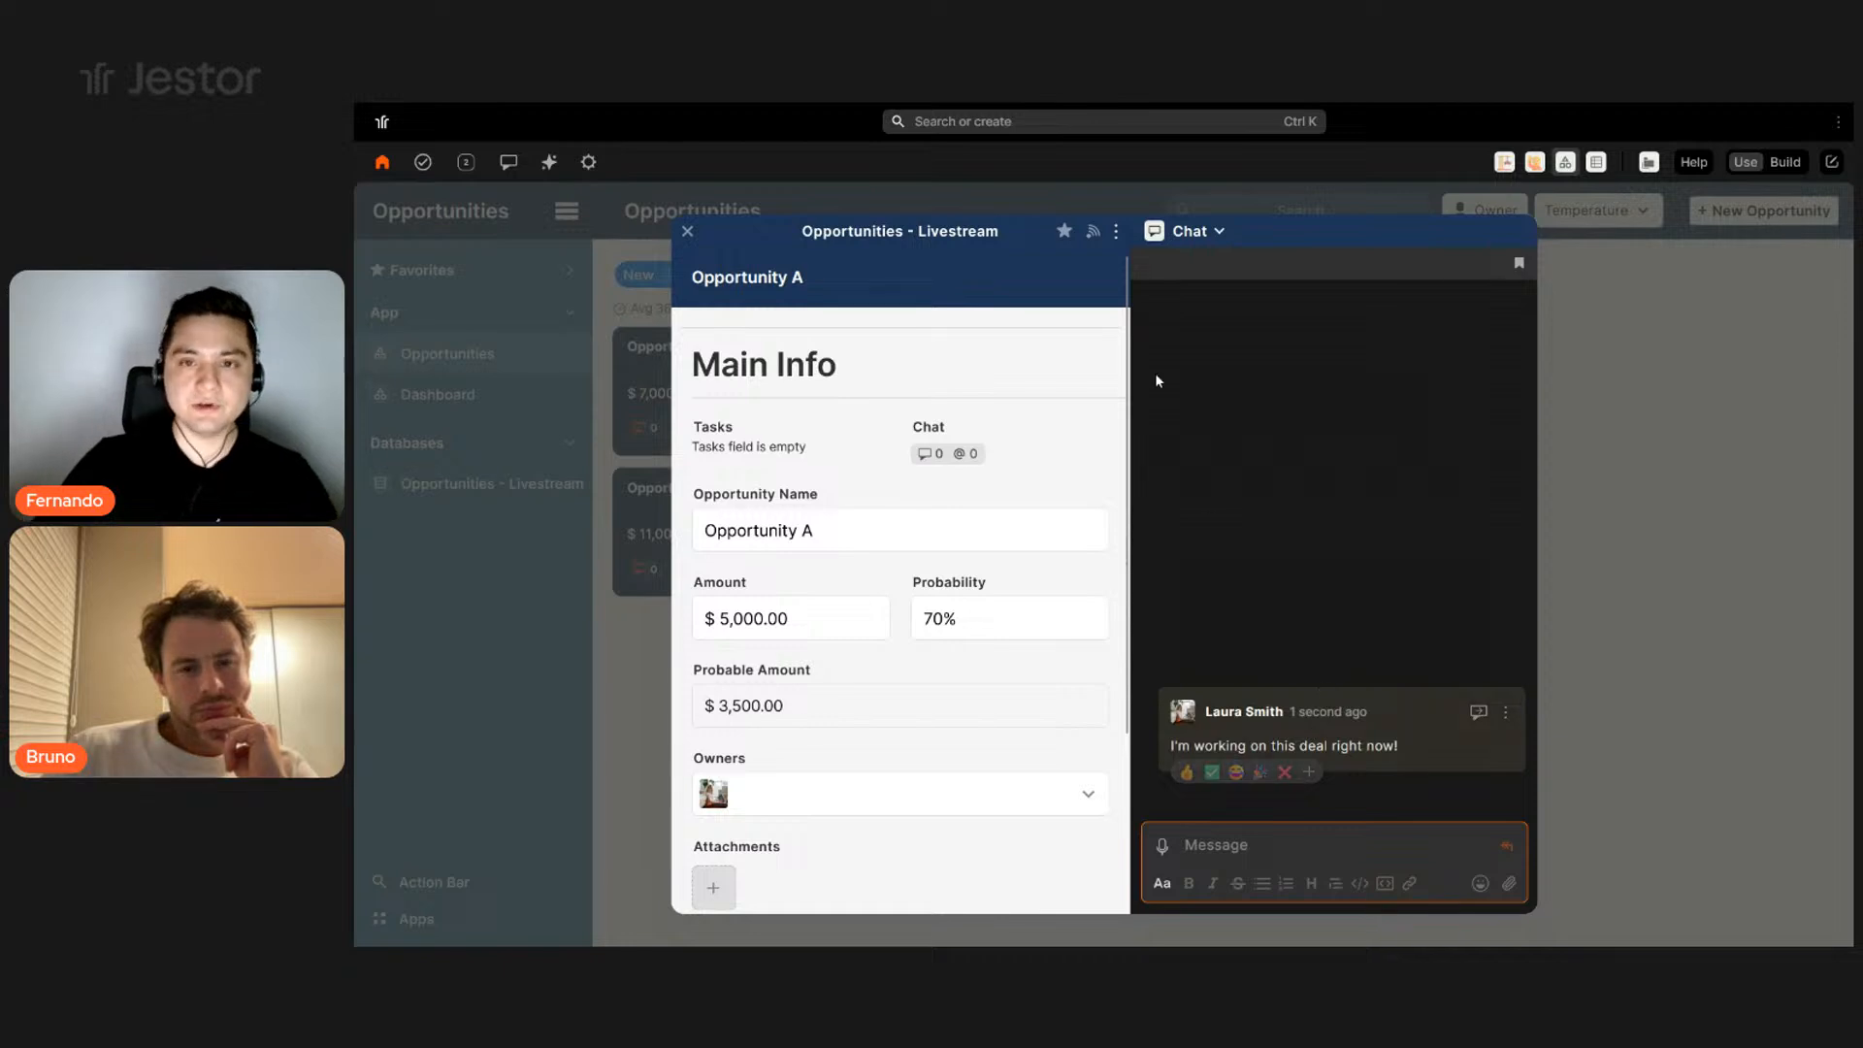
- Add a 'Draft Proposal' task to Opportunity A with a May 30 deadline
{"action": "left_click", "coordinate": [1201, 236]}
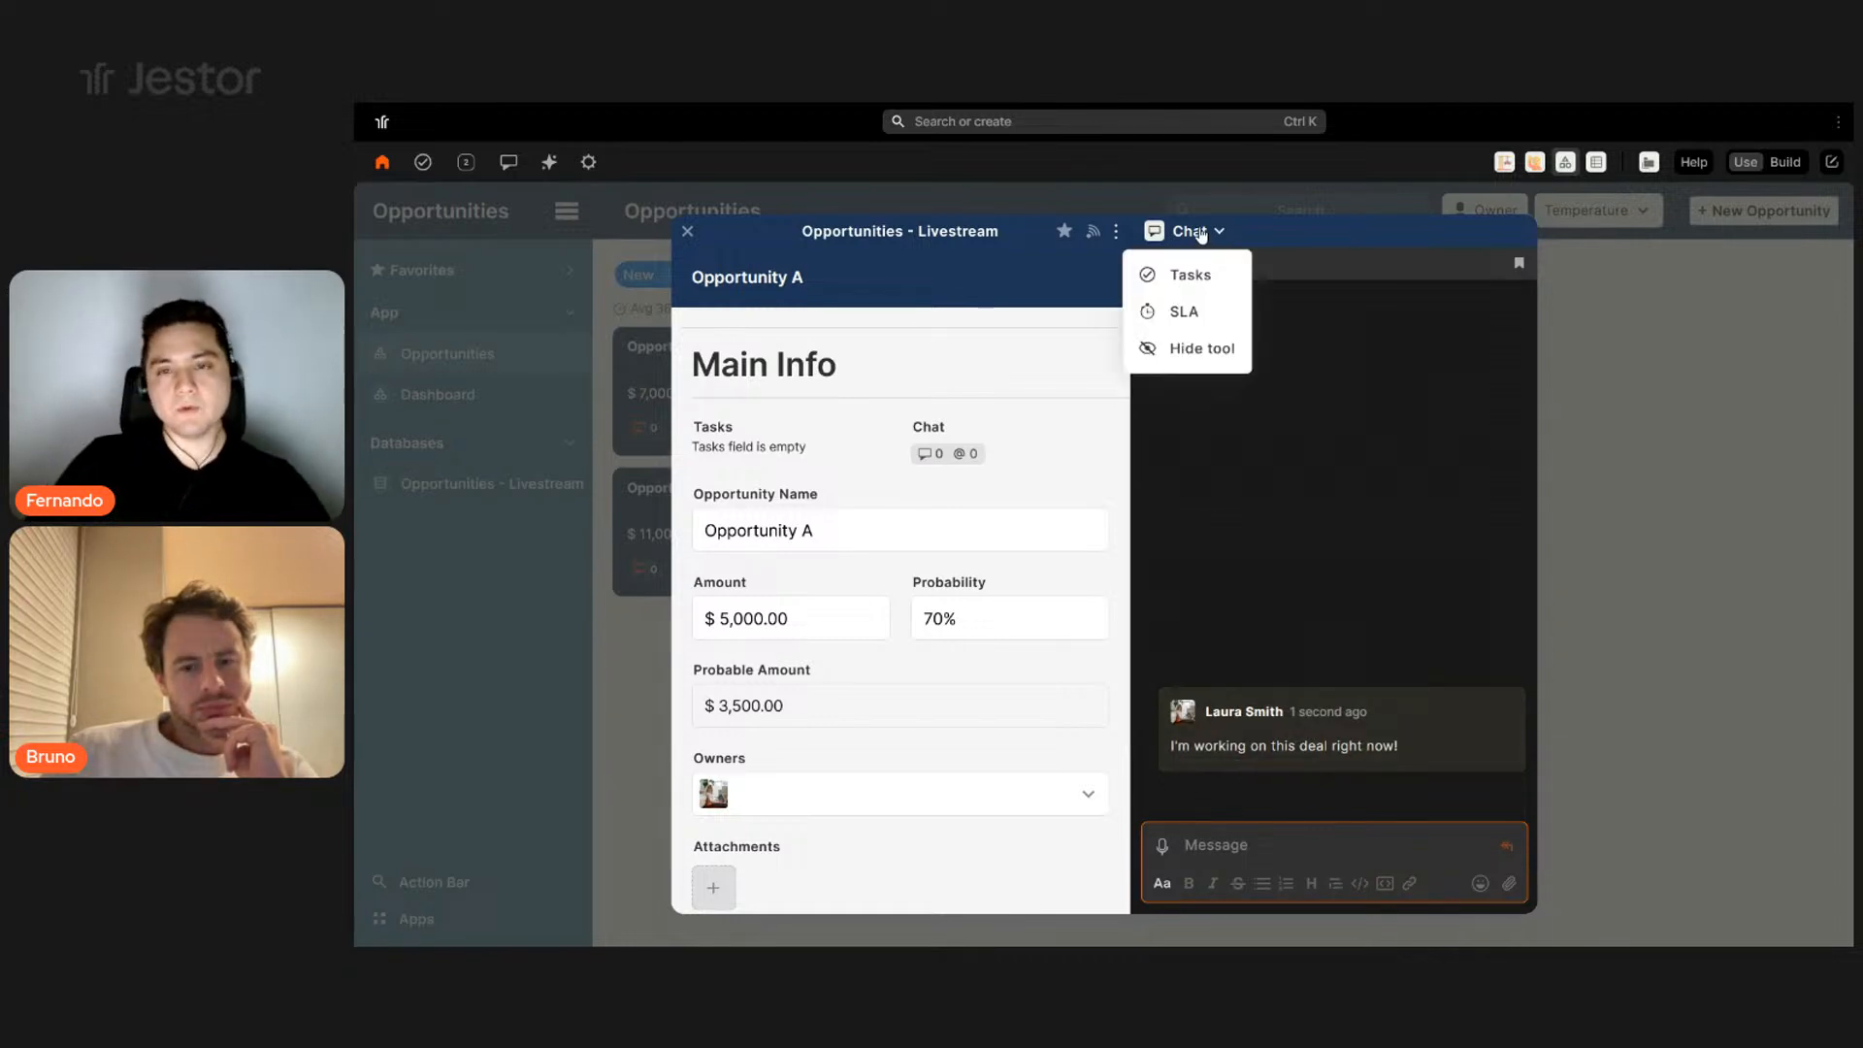
{"action": "left_click", "coordinate": [1193, 277]}
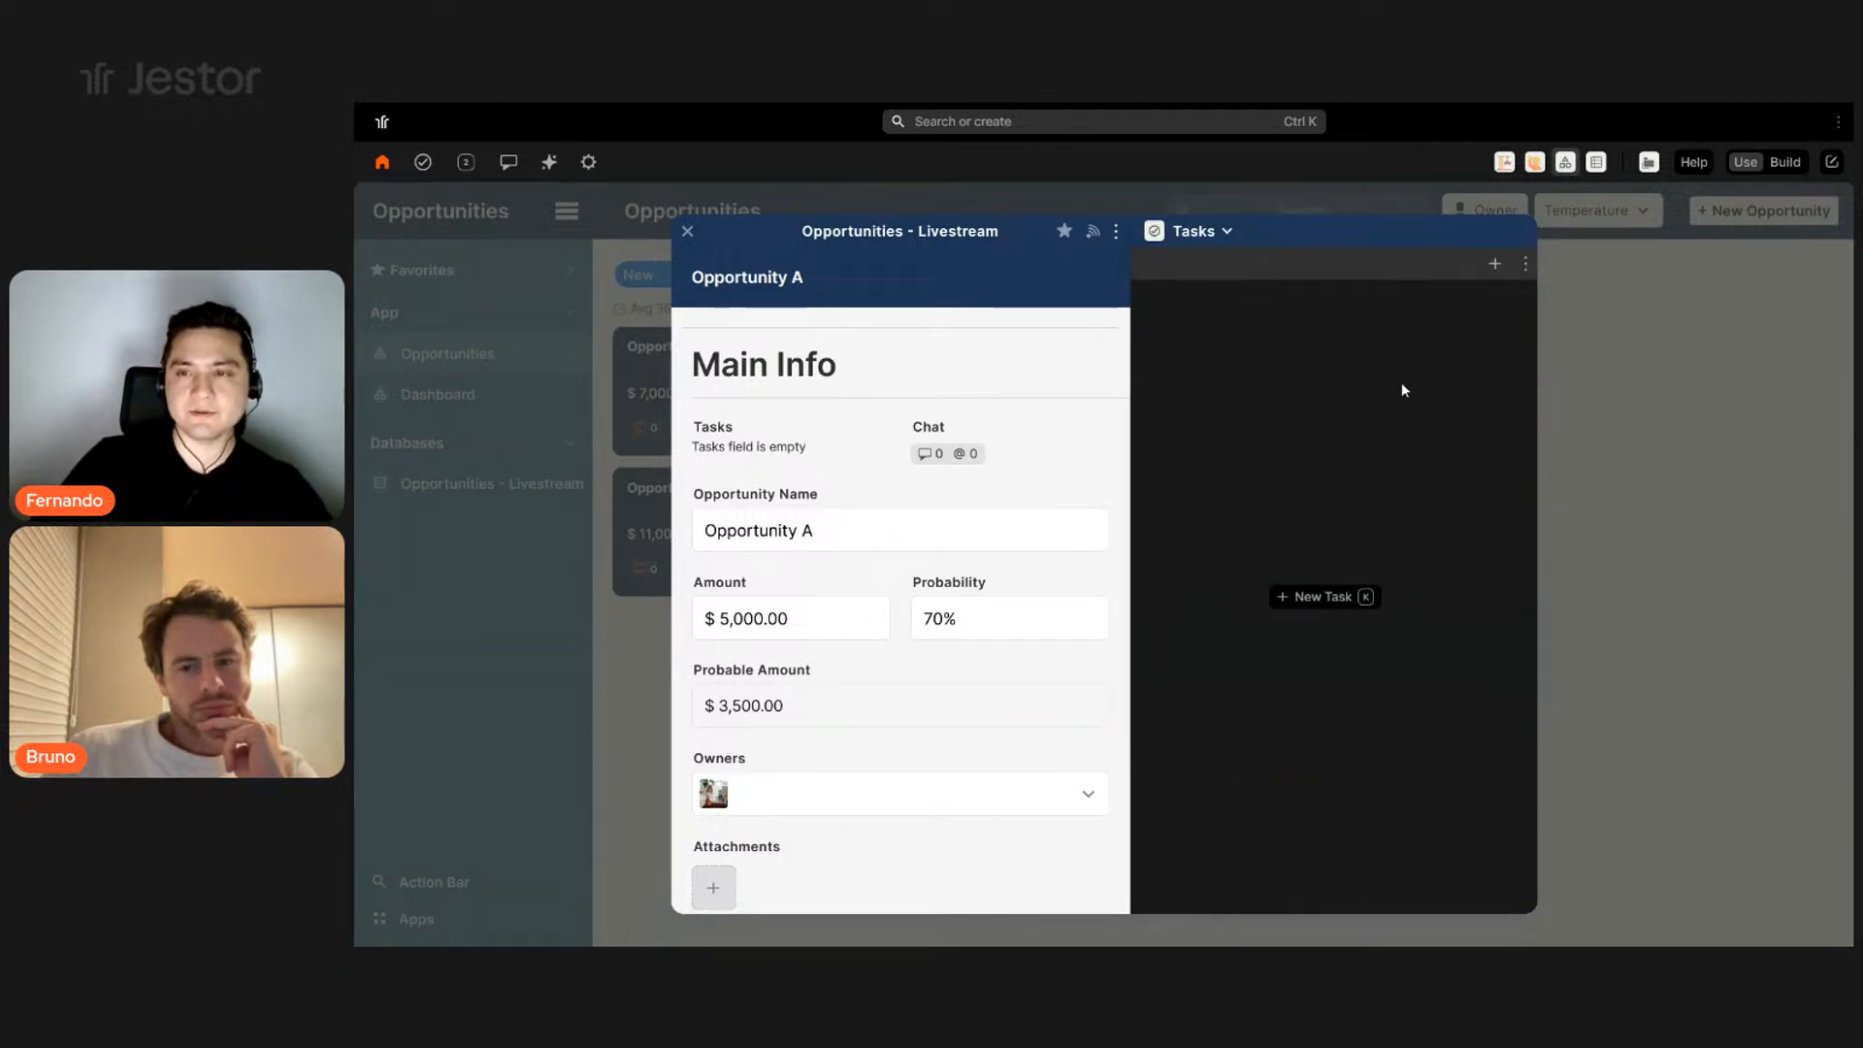
{"action": "left_click", "coordinate": [1328, 611]}
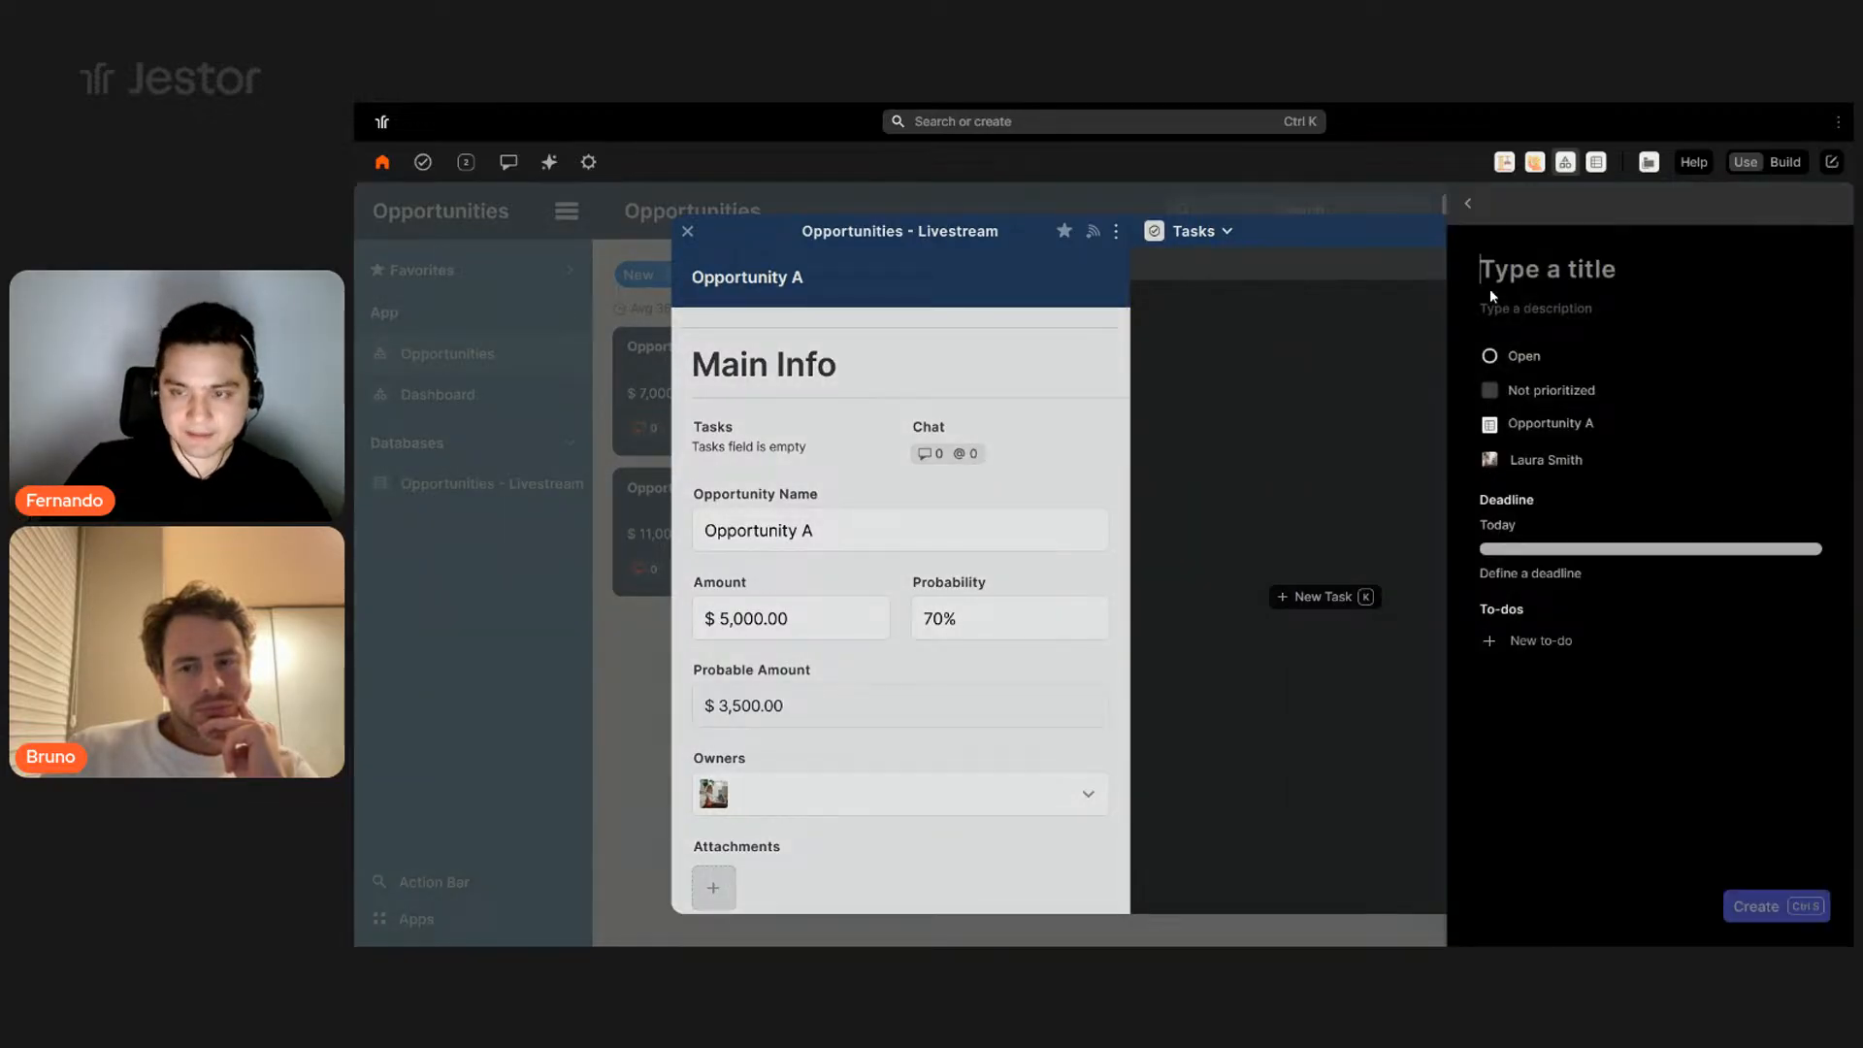
{"action": "type", "text": "Dra"}
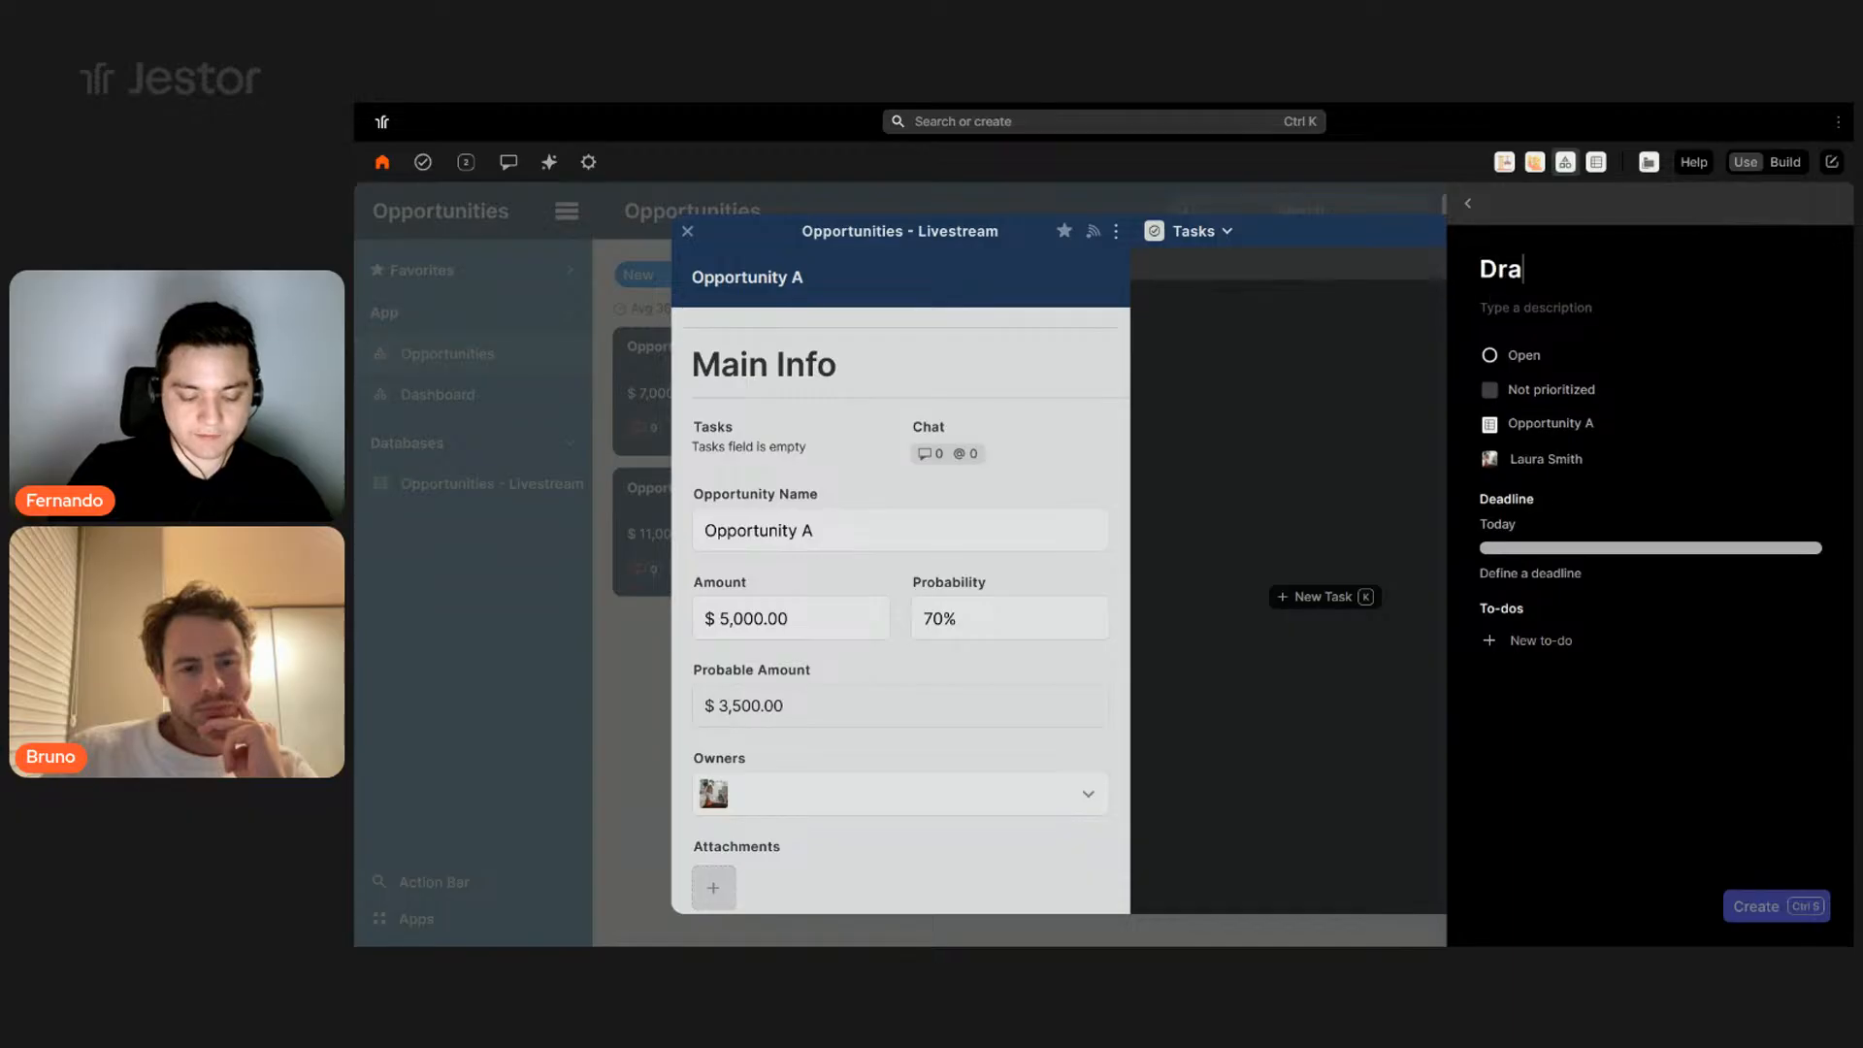
{"action": "type", "text": "ft Proposal"}
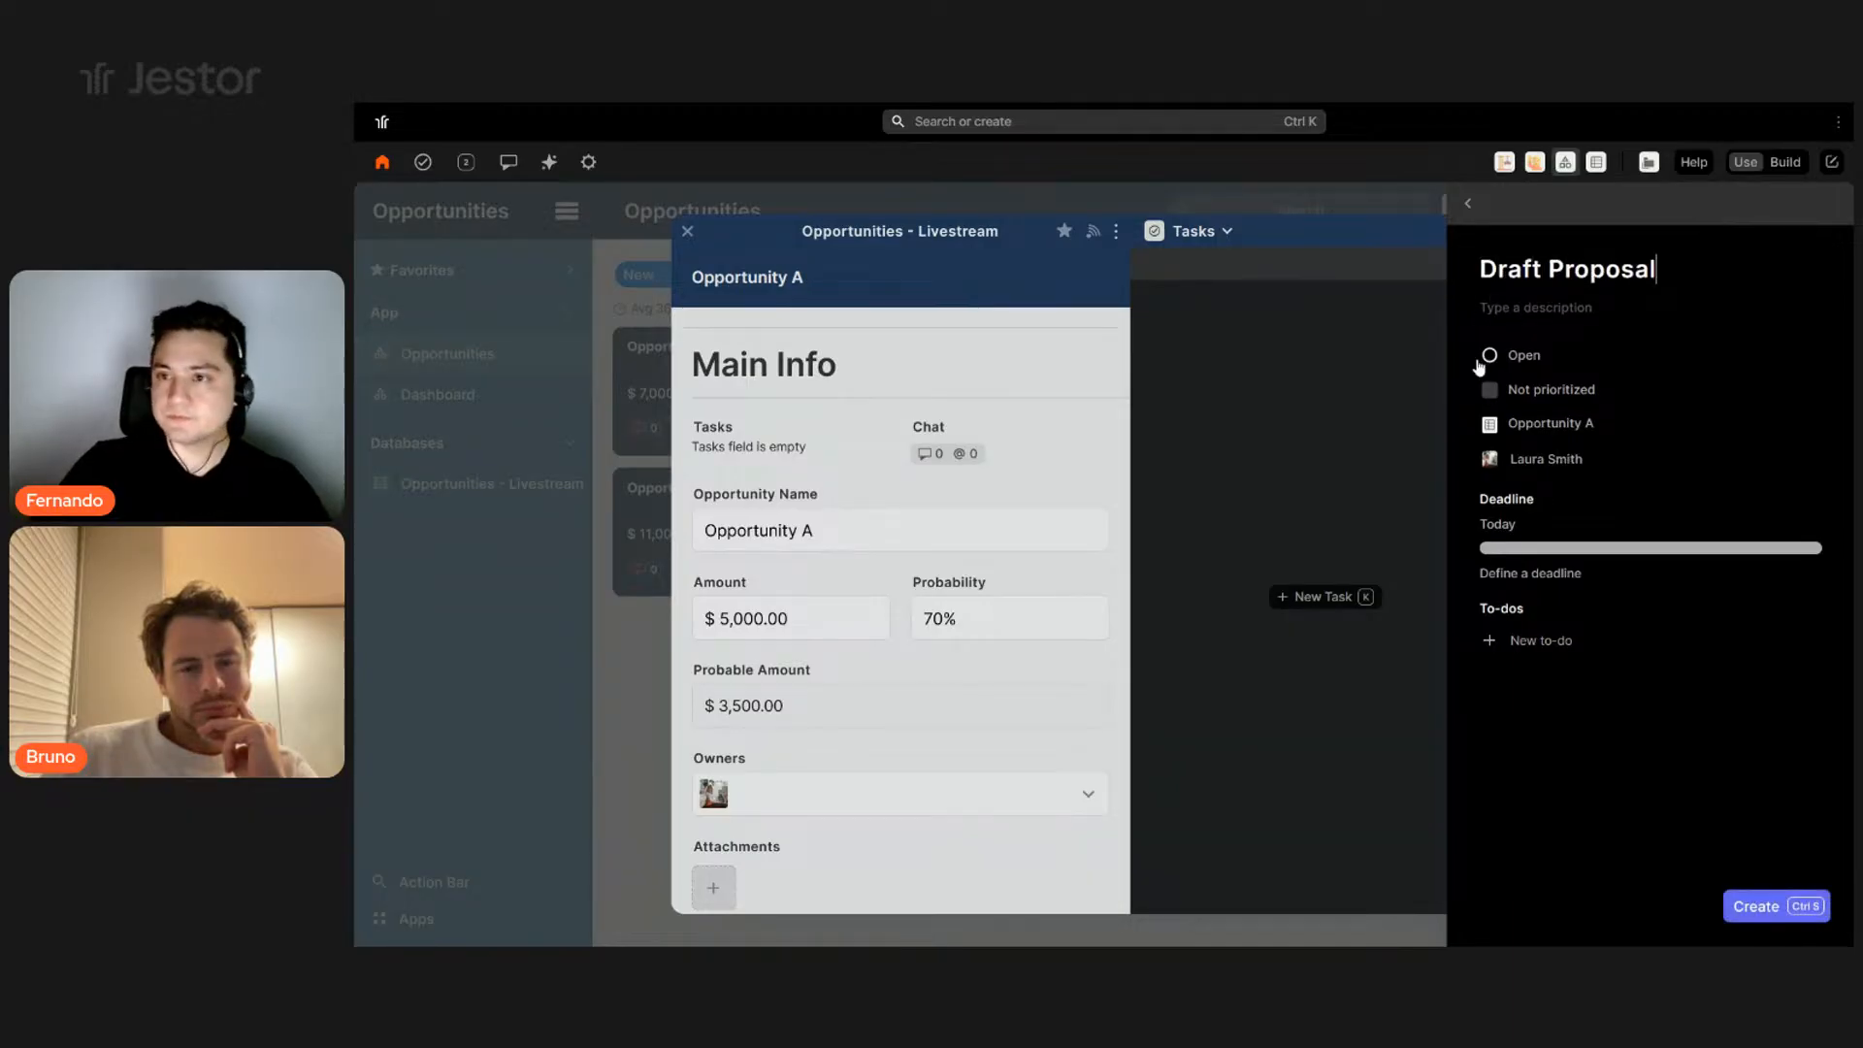
{"action": "left_click", "coordinate": [1560, 567]}
{"action": "left_click", "coordinate": [1678, 870]}
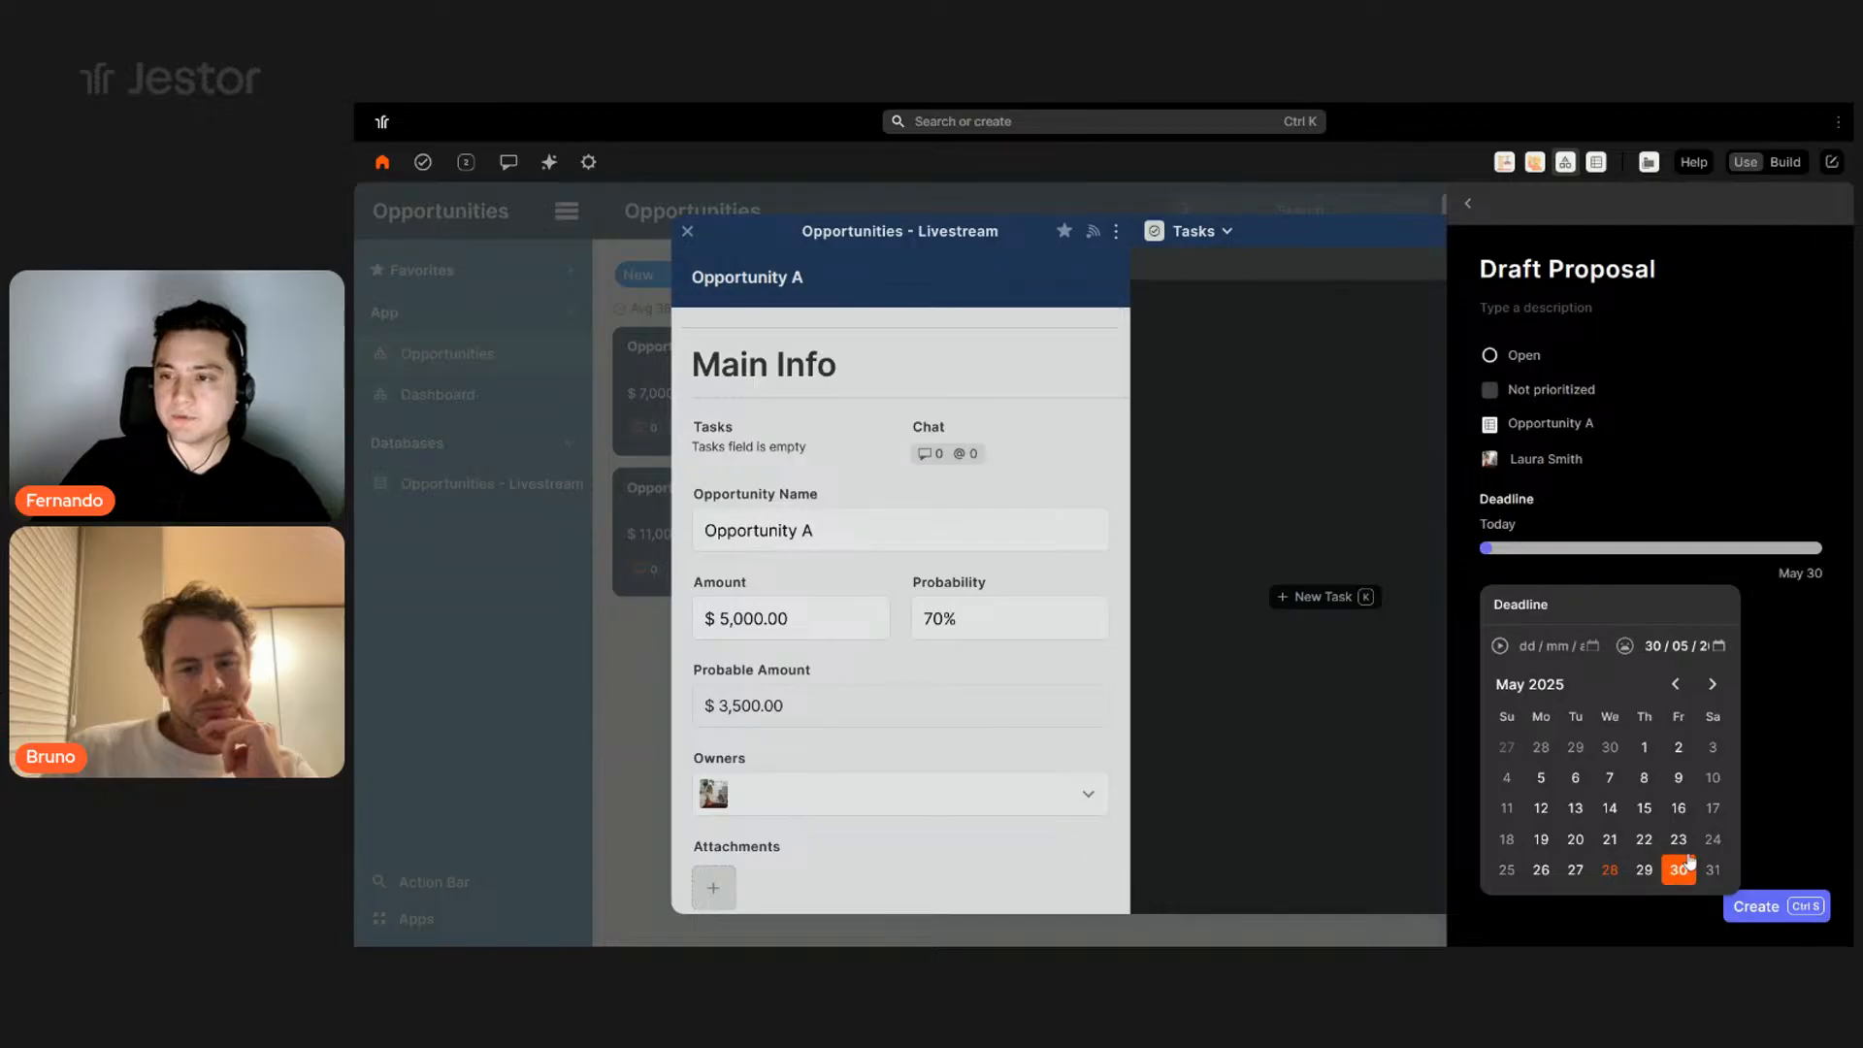
{"action": "left_click", "coordinate": [1790, 258]}
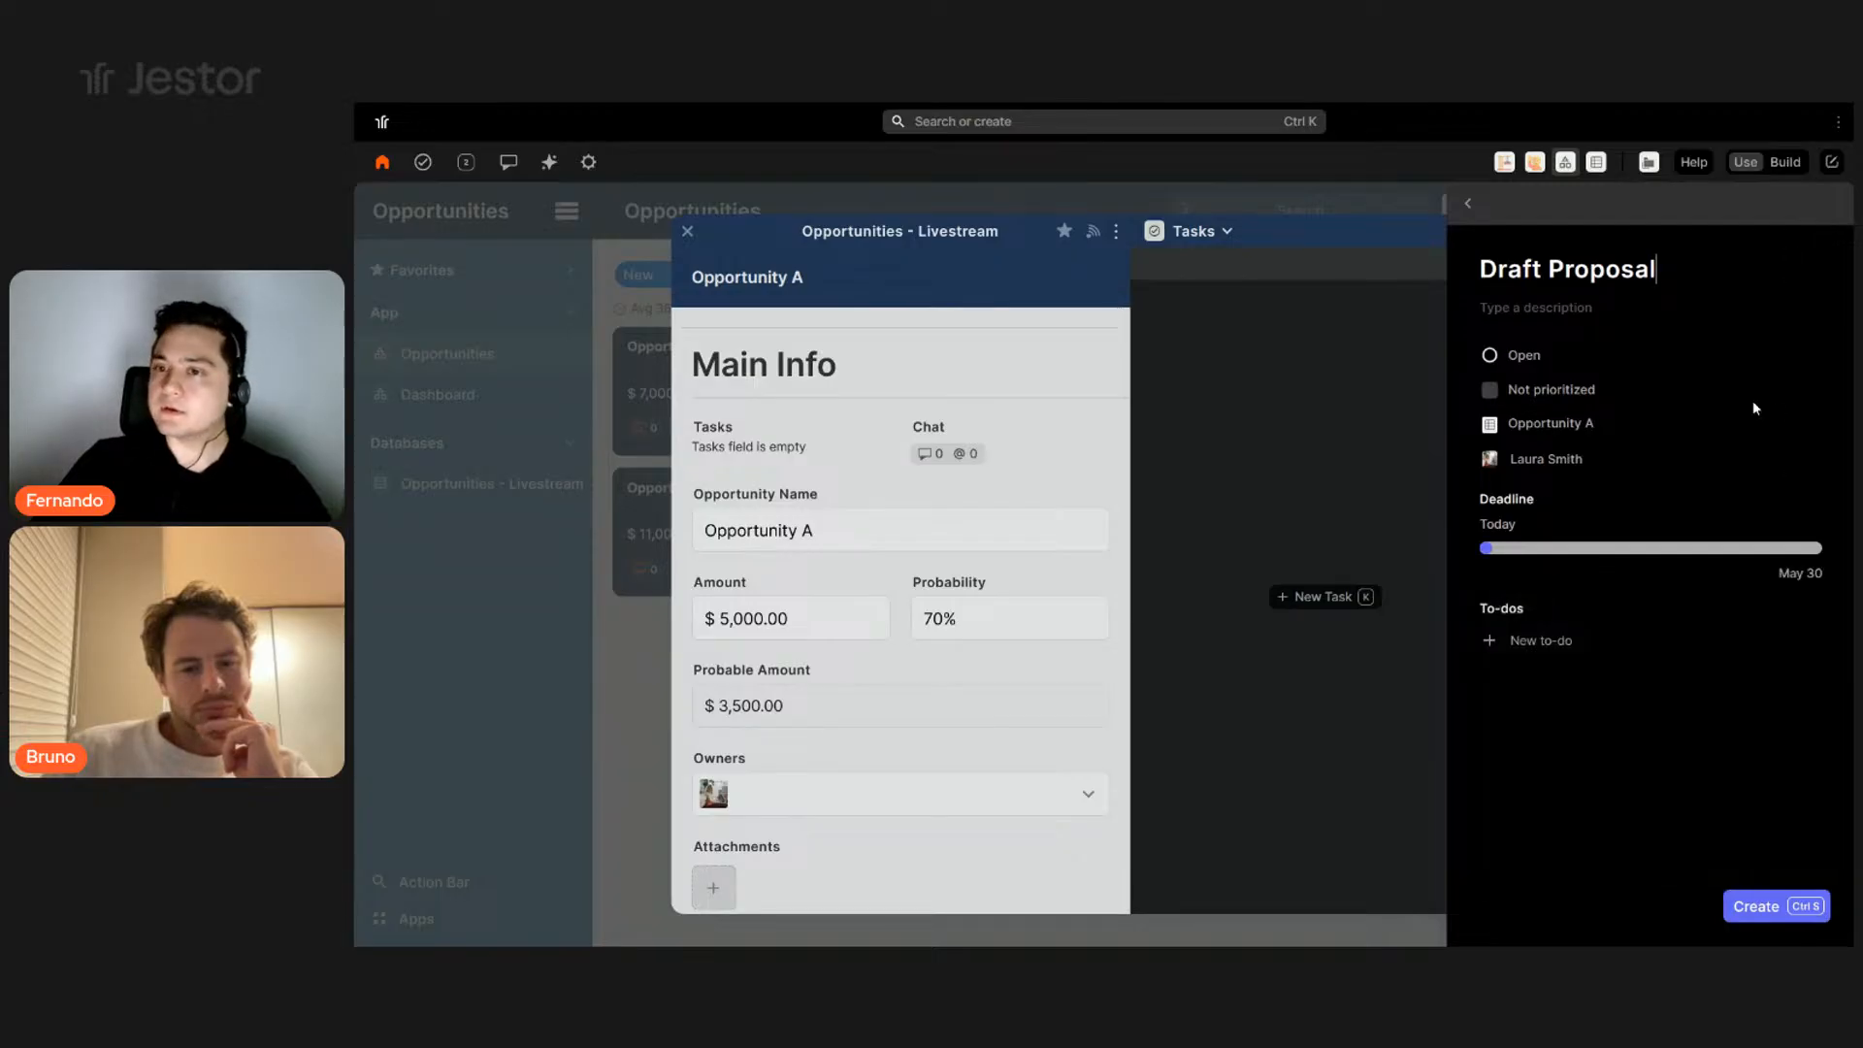
{"action": "left_click", "coordinate": [1788, 912]}
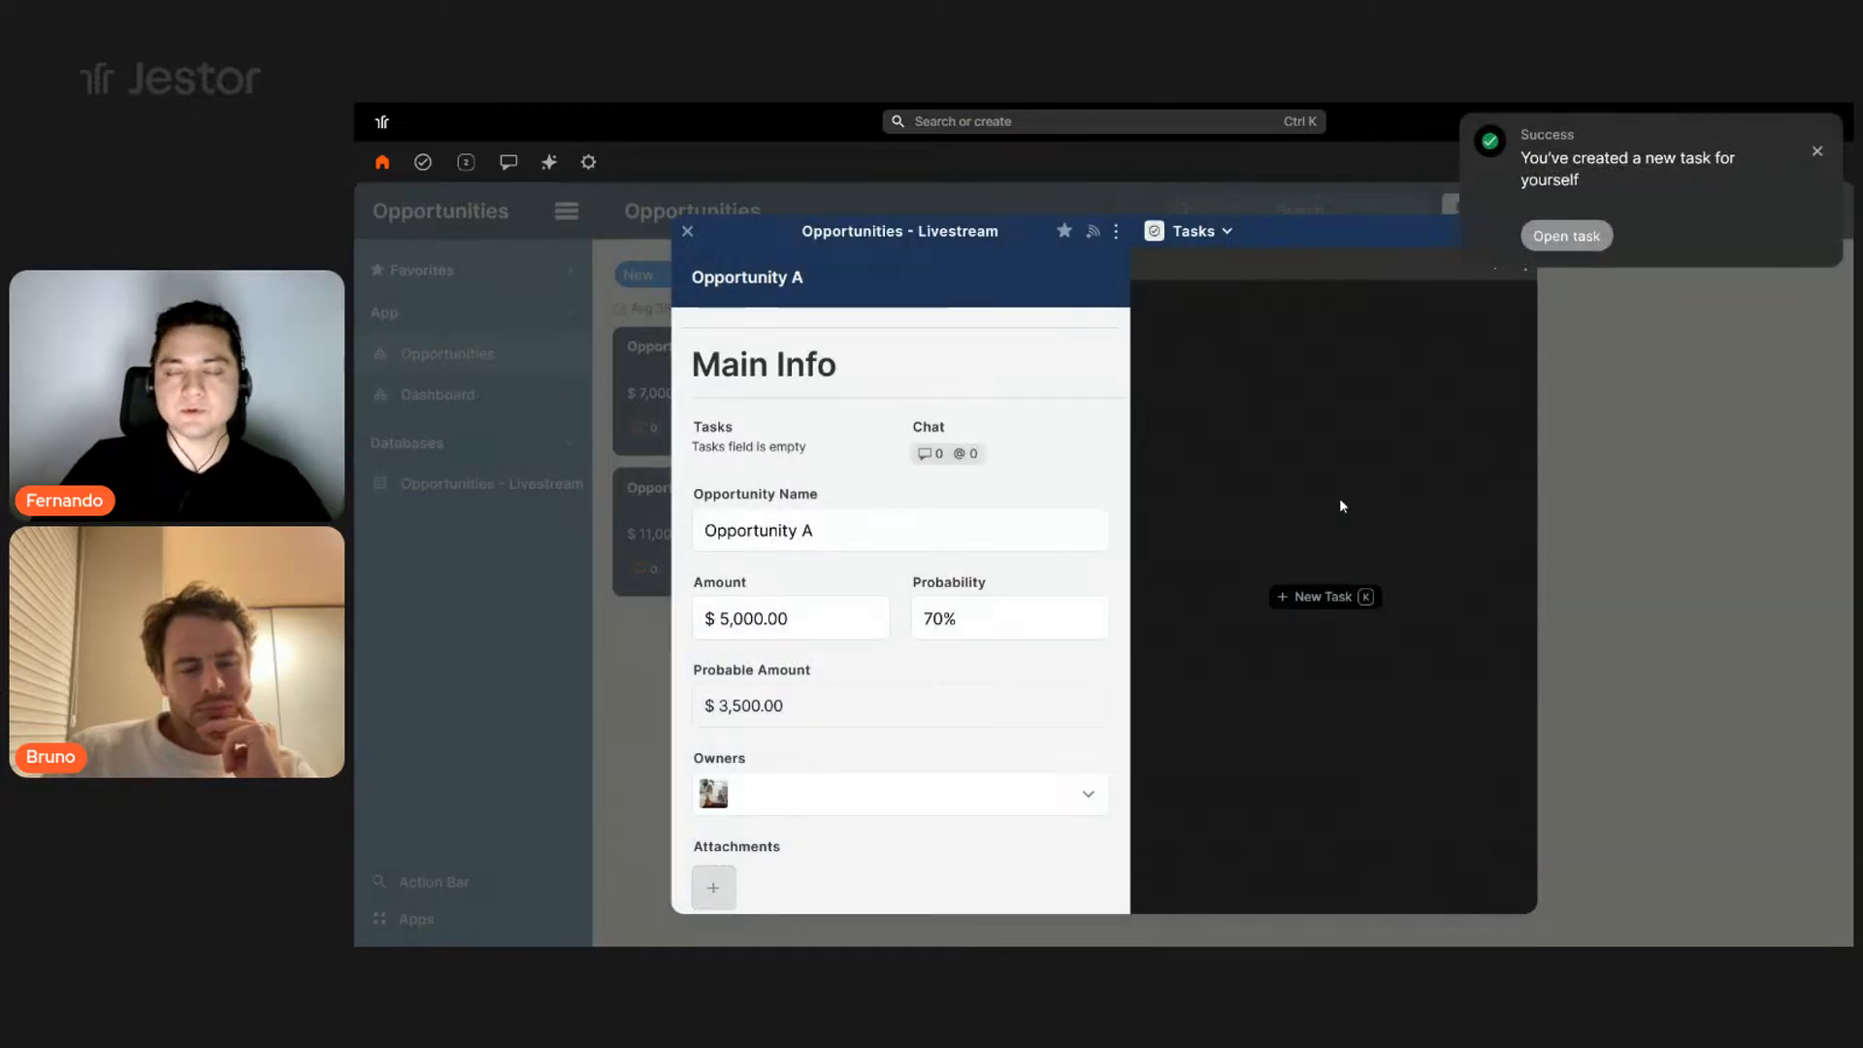
{"action": "left_click", "coordinate": [1817, 153]}
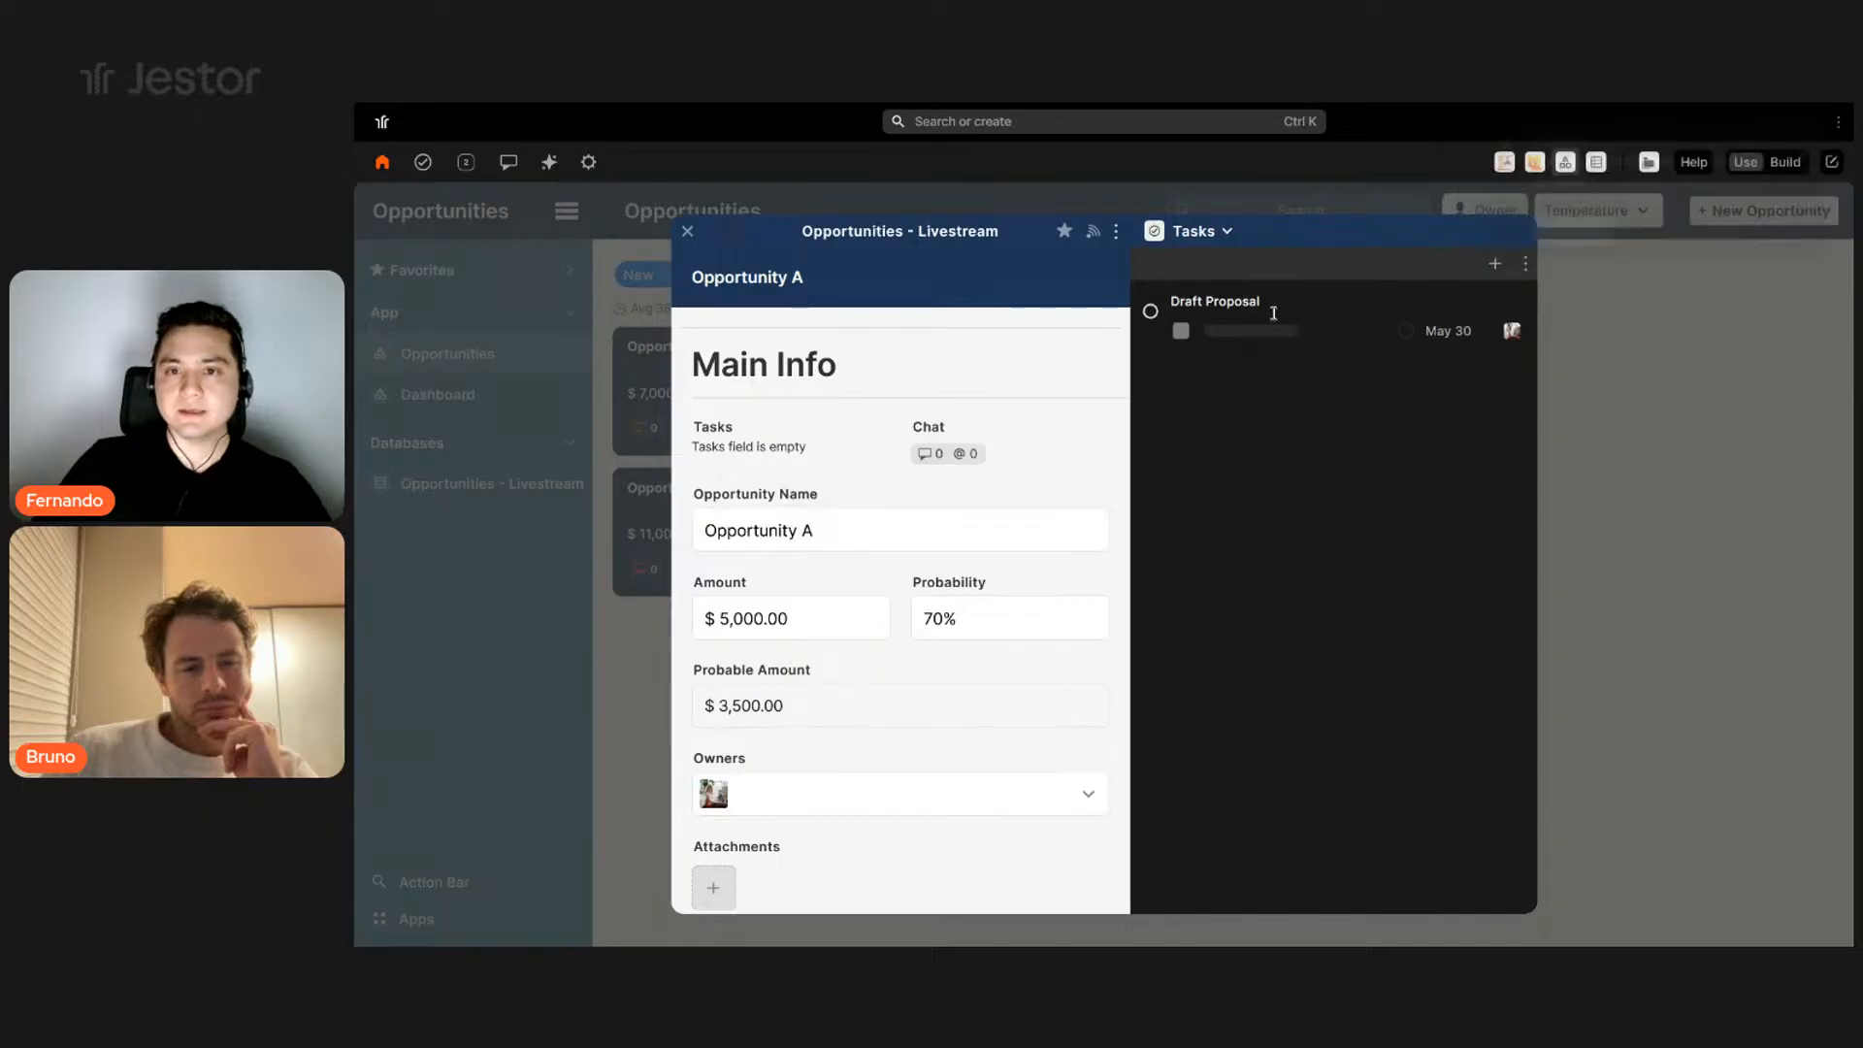
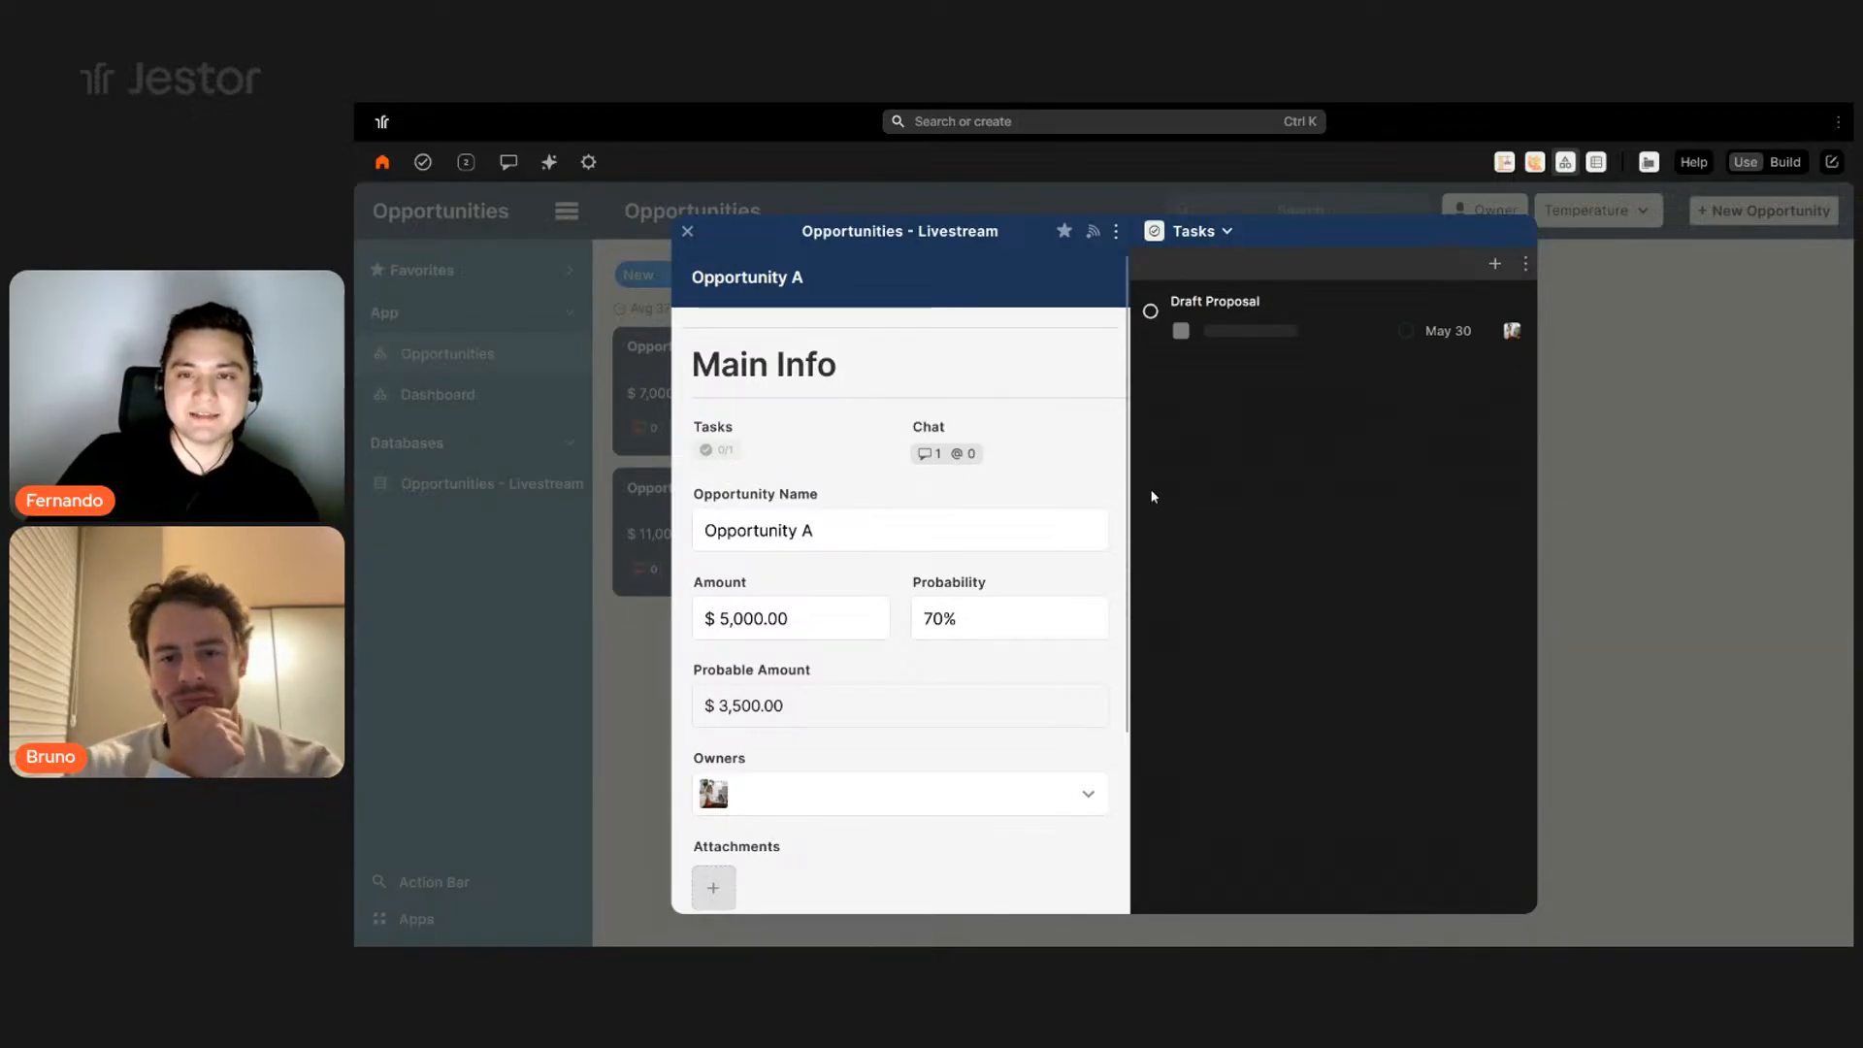
- Mark the Draft Proposal task Done, then close the task and Opportunity A's record
{"action": "left_click", "coordinate": [1335, 318]}
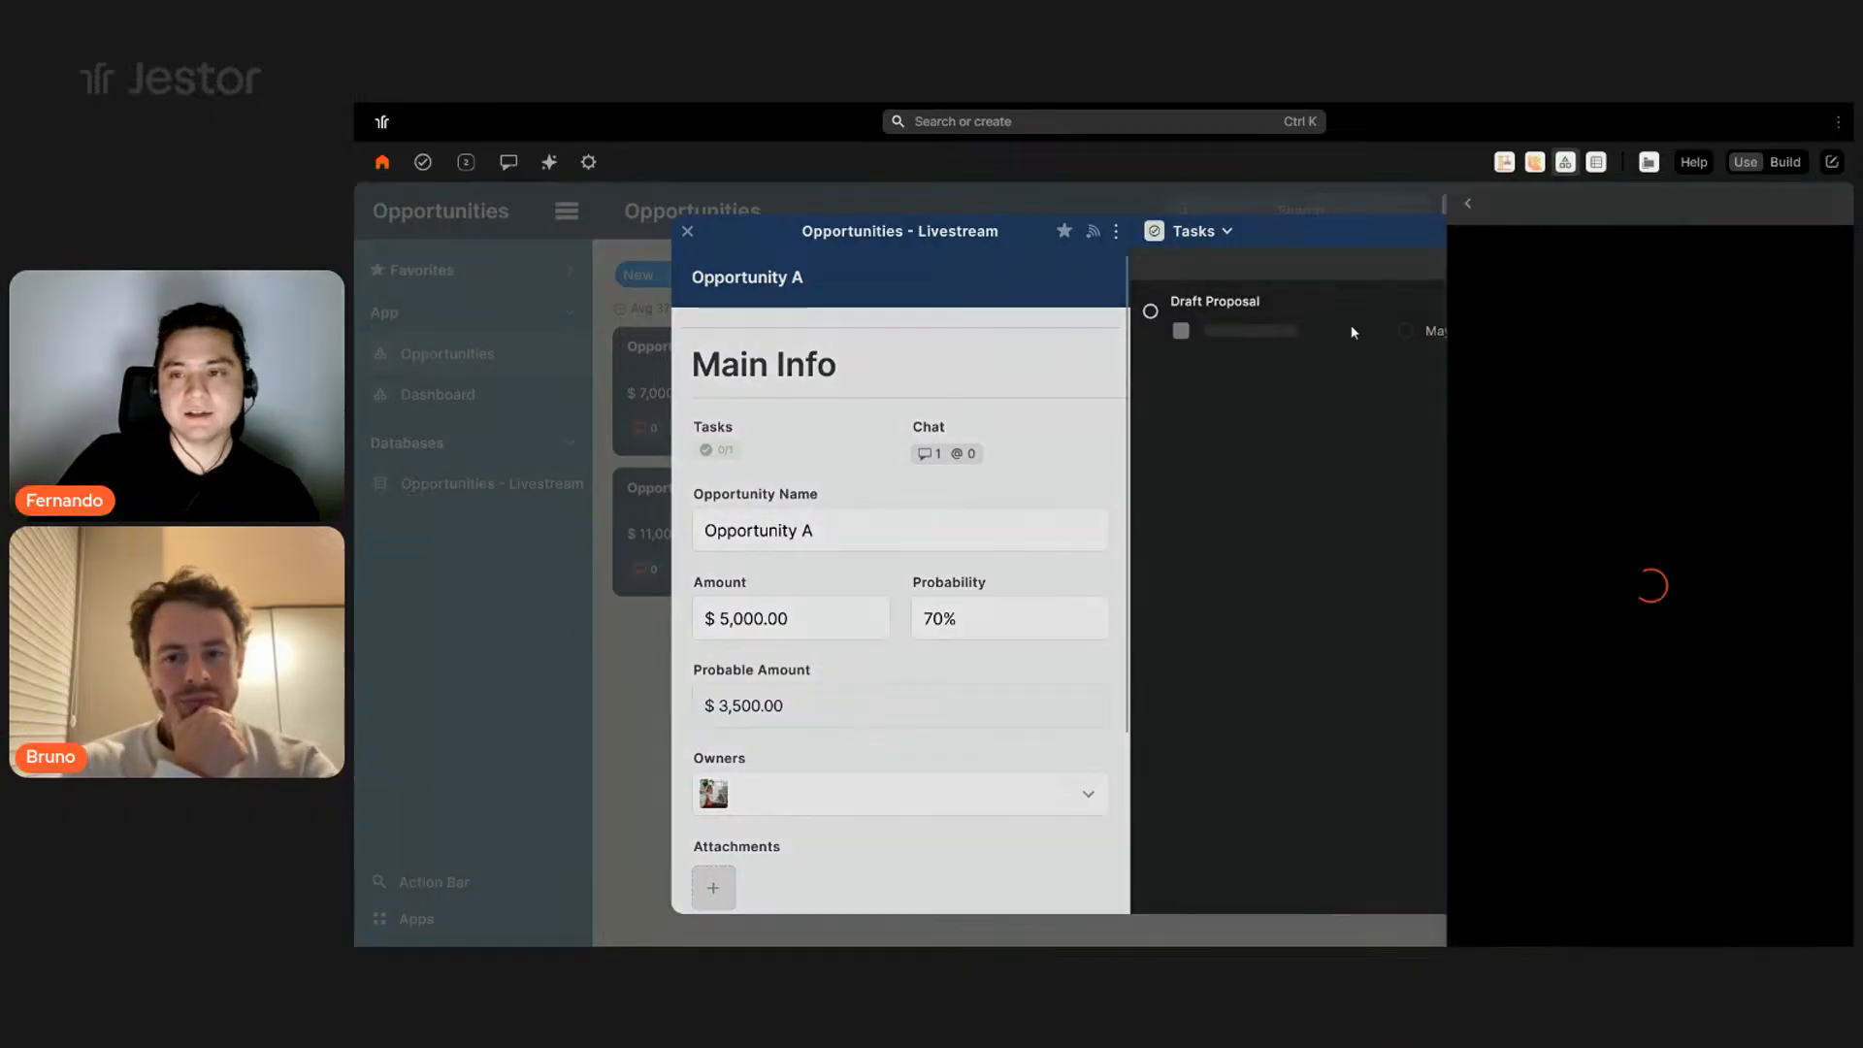
{"action": "left_click", "coordinate": [1525, 357]}
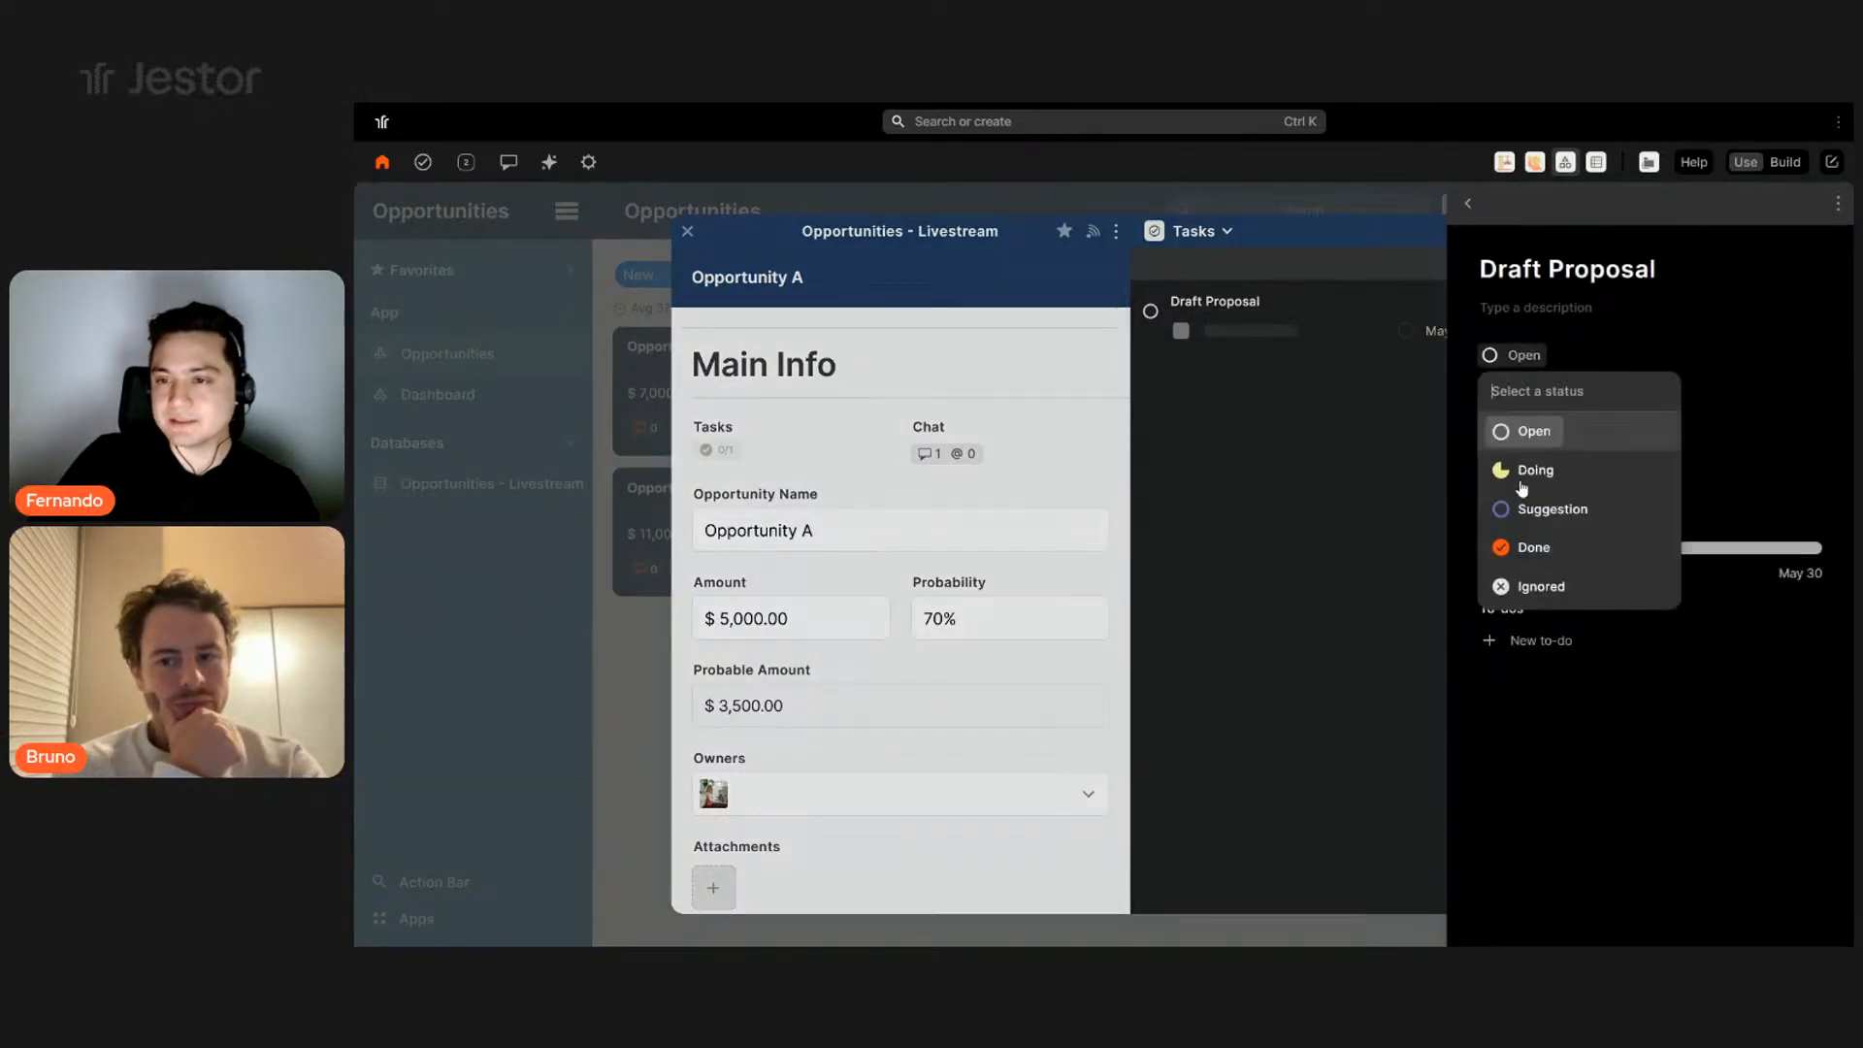
{"action": "left_click", "coordinate": [1527, 549]}
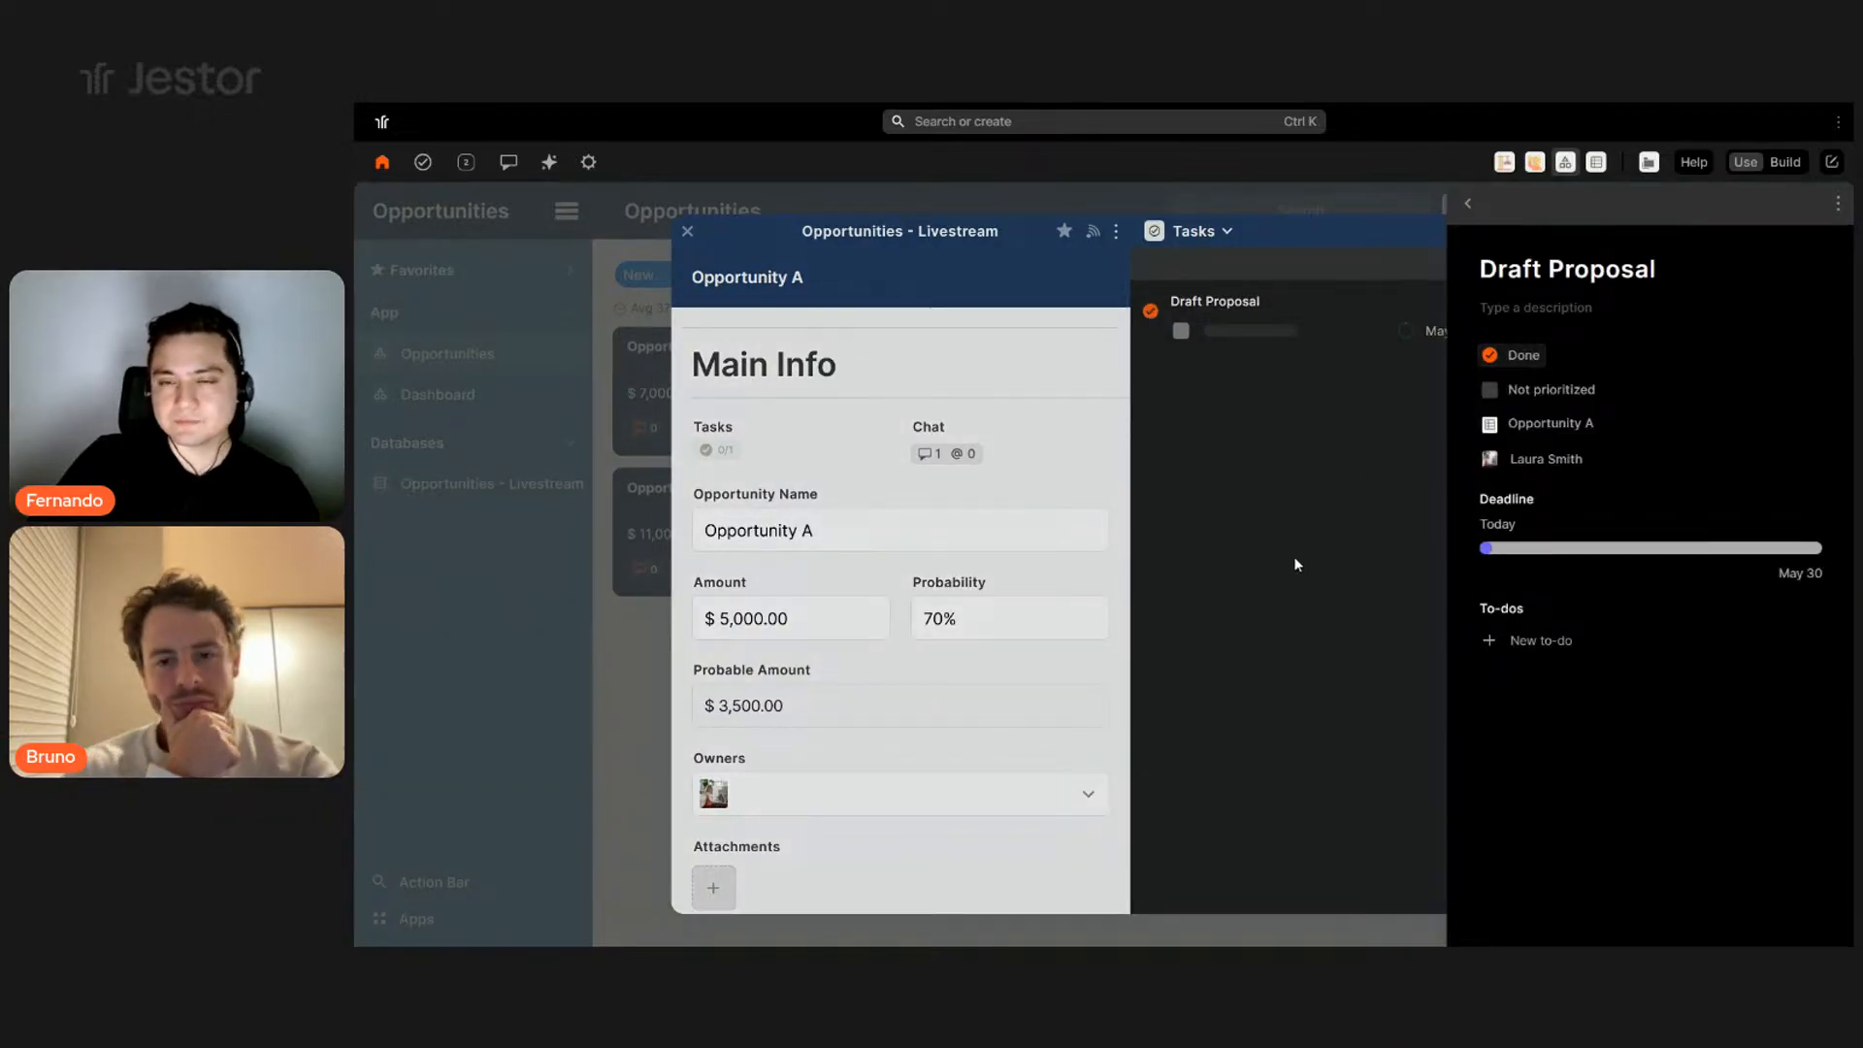
{"action": "left_click", "coordinate": [1294, 556]}
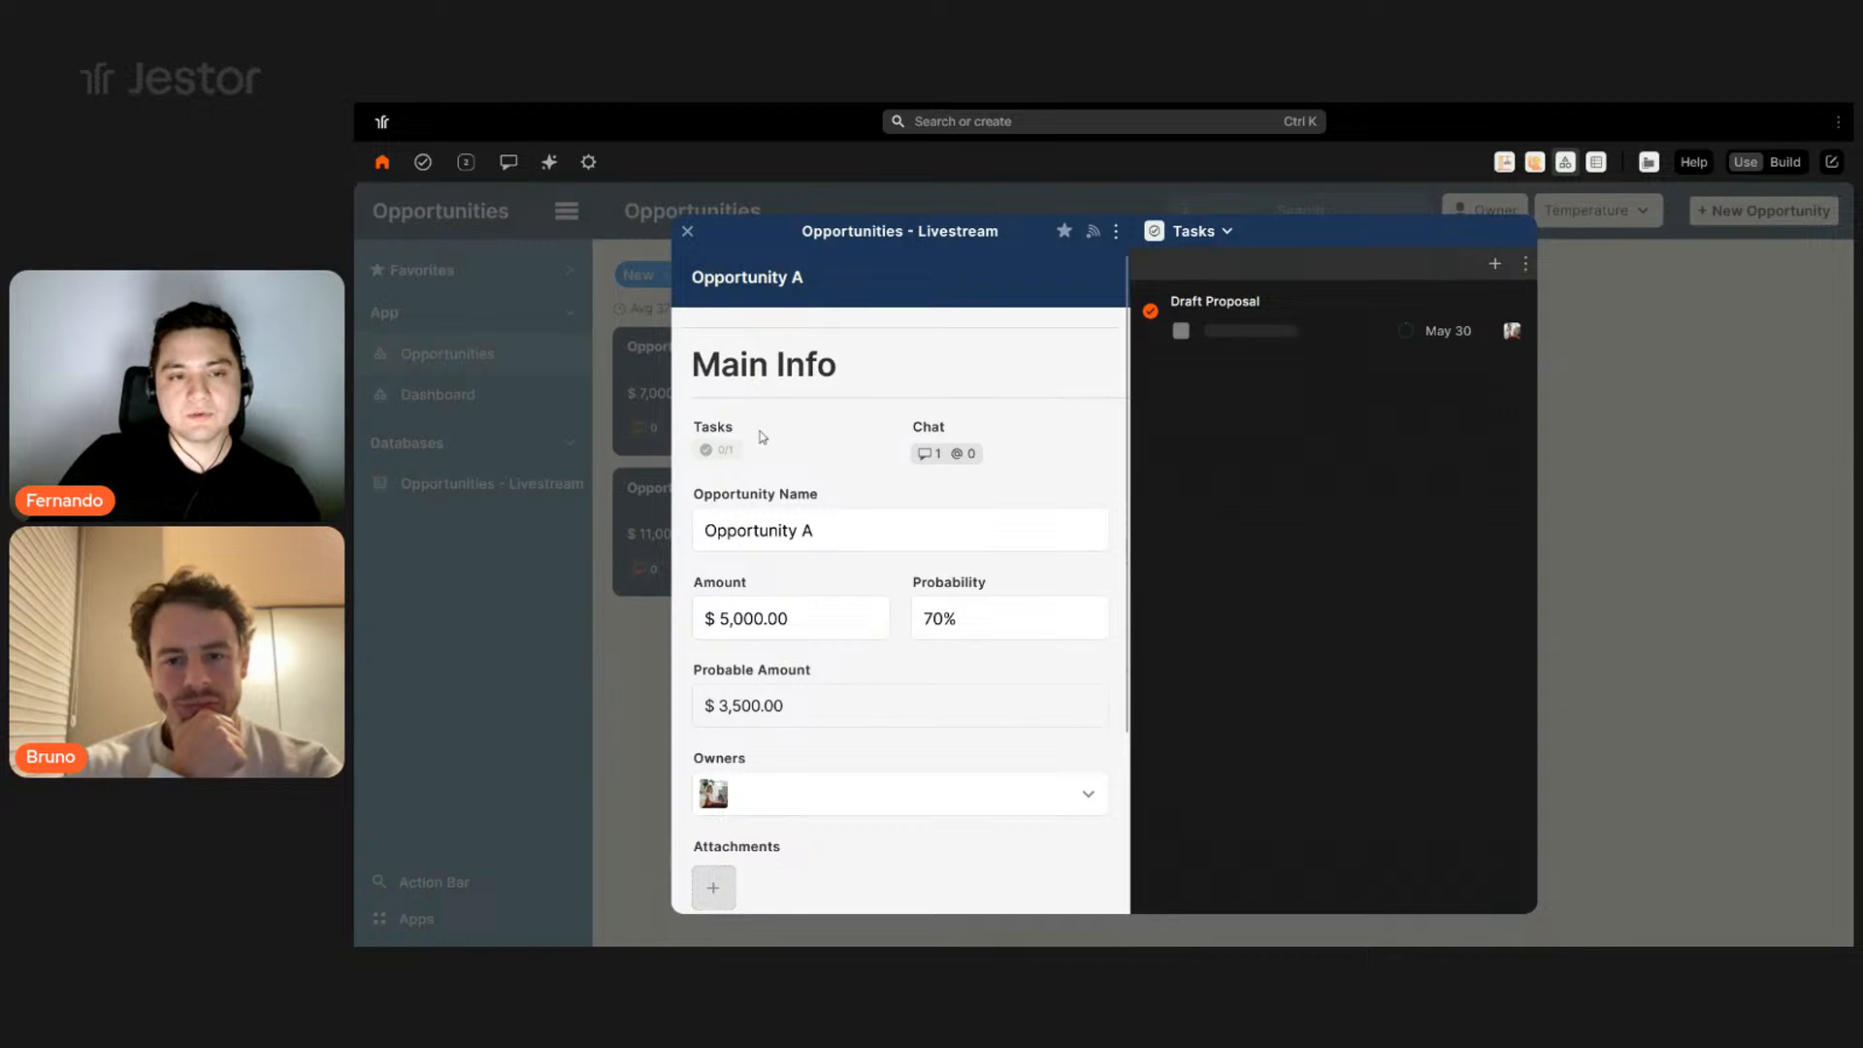
{"action": "left_click", "coordinate": [1673, 475]}
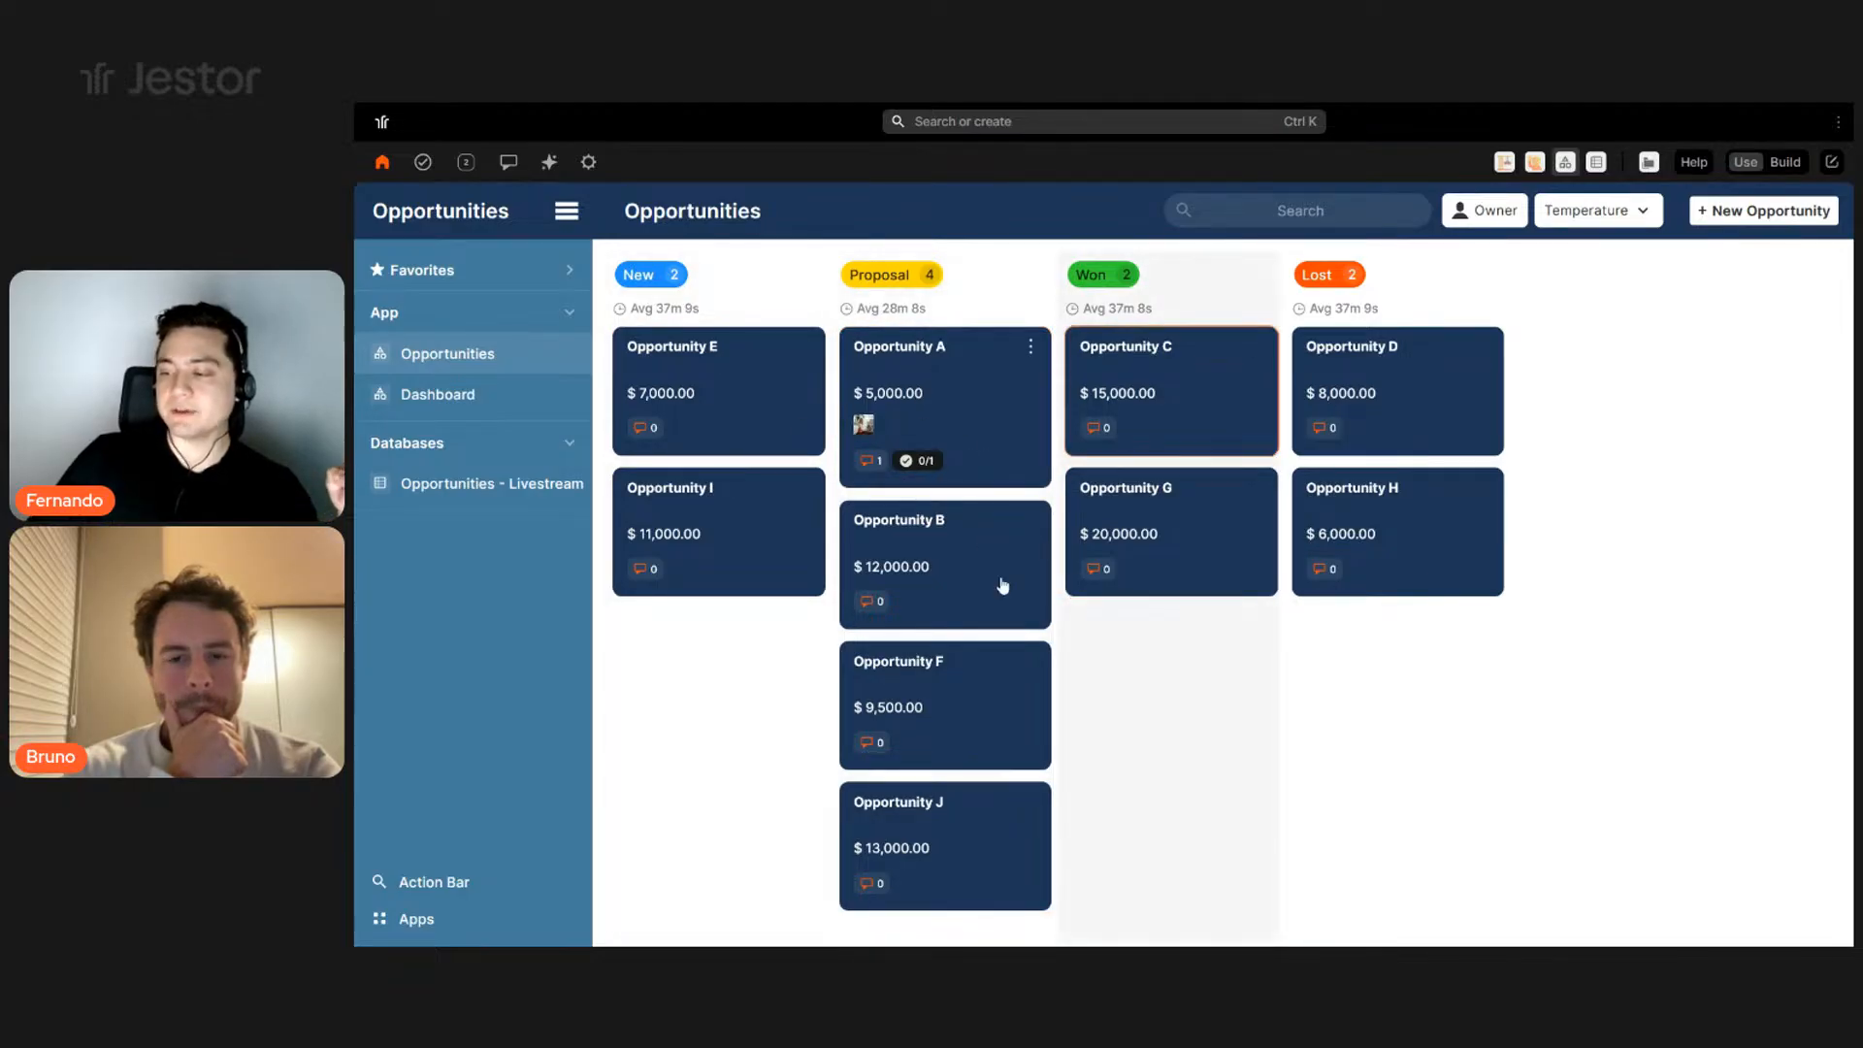
{"action": "left_click", "coordinate": [997, 445]}
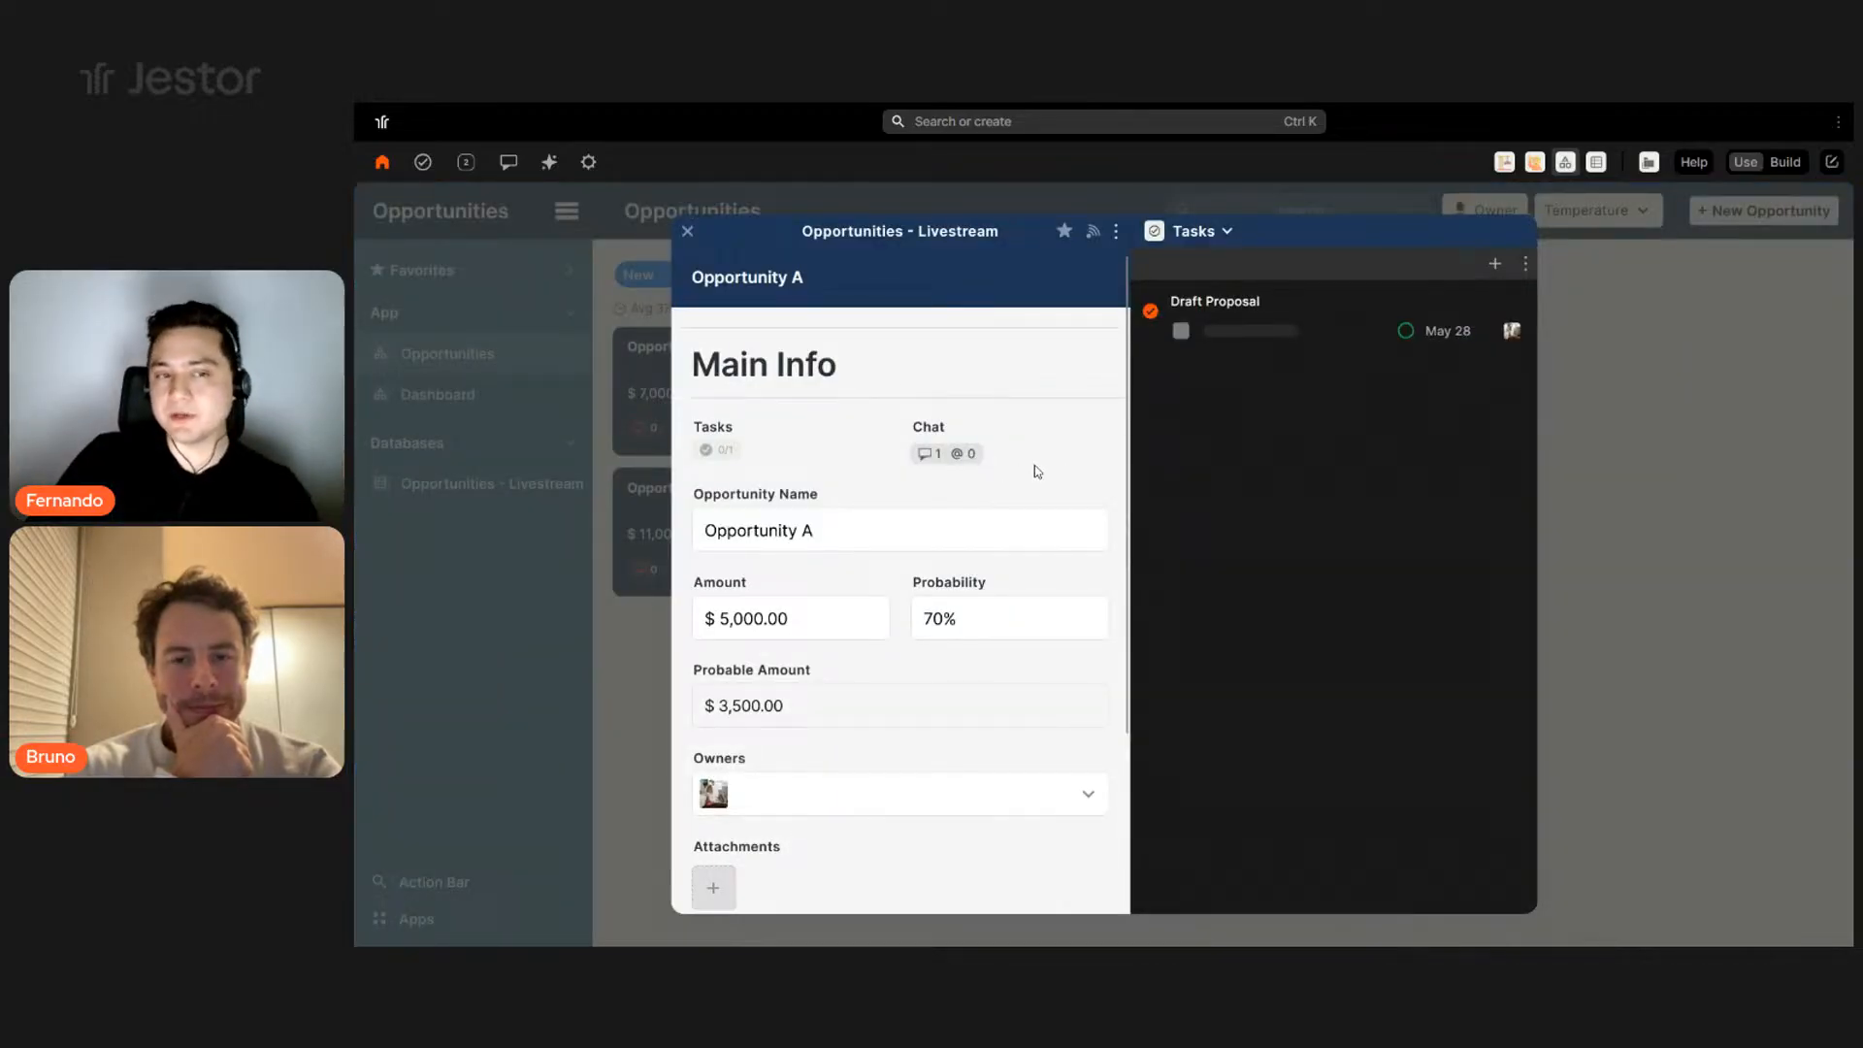
{"action": "left_click", "coordinate": [1682, 526]}
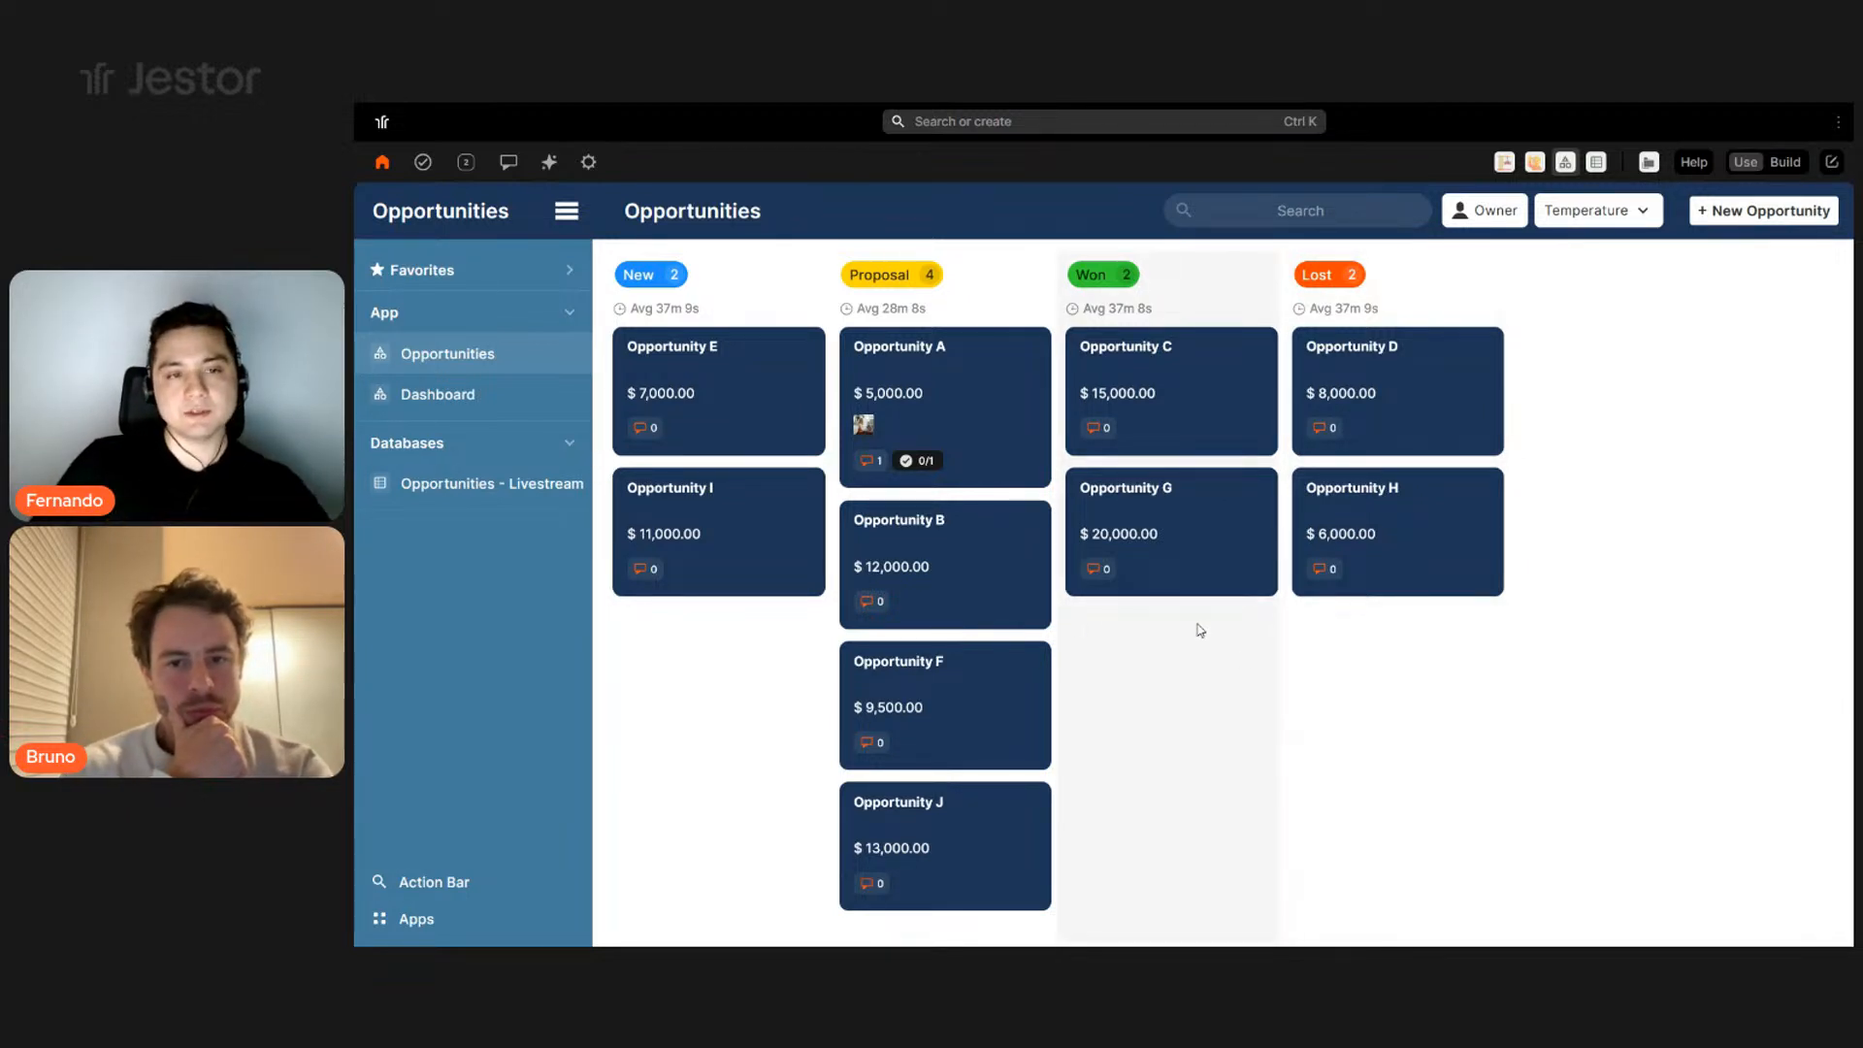
- On the Dashboard page in Build mode, set the title bar colour to #1d3557
{"action": "left_click", "coordinate": [497, 403]}
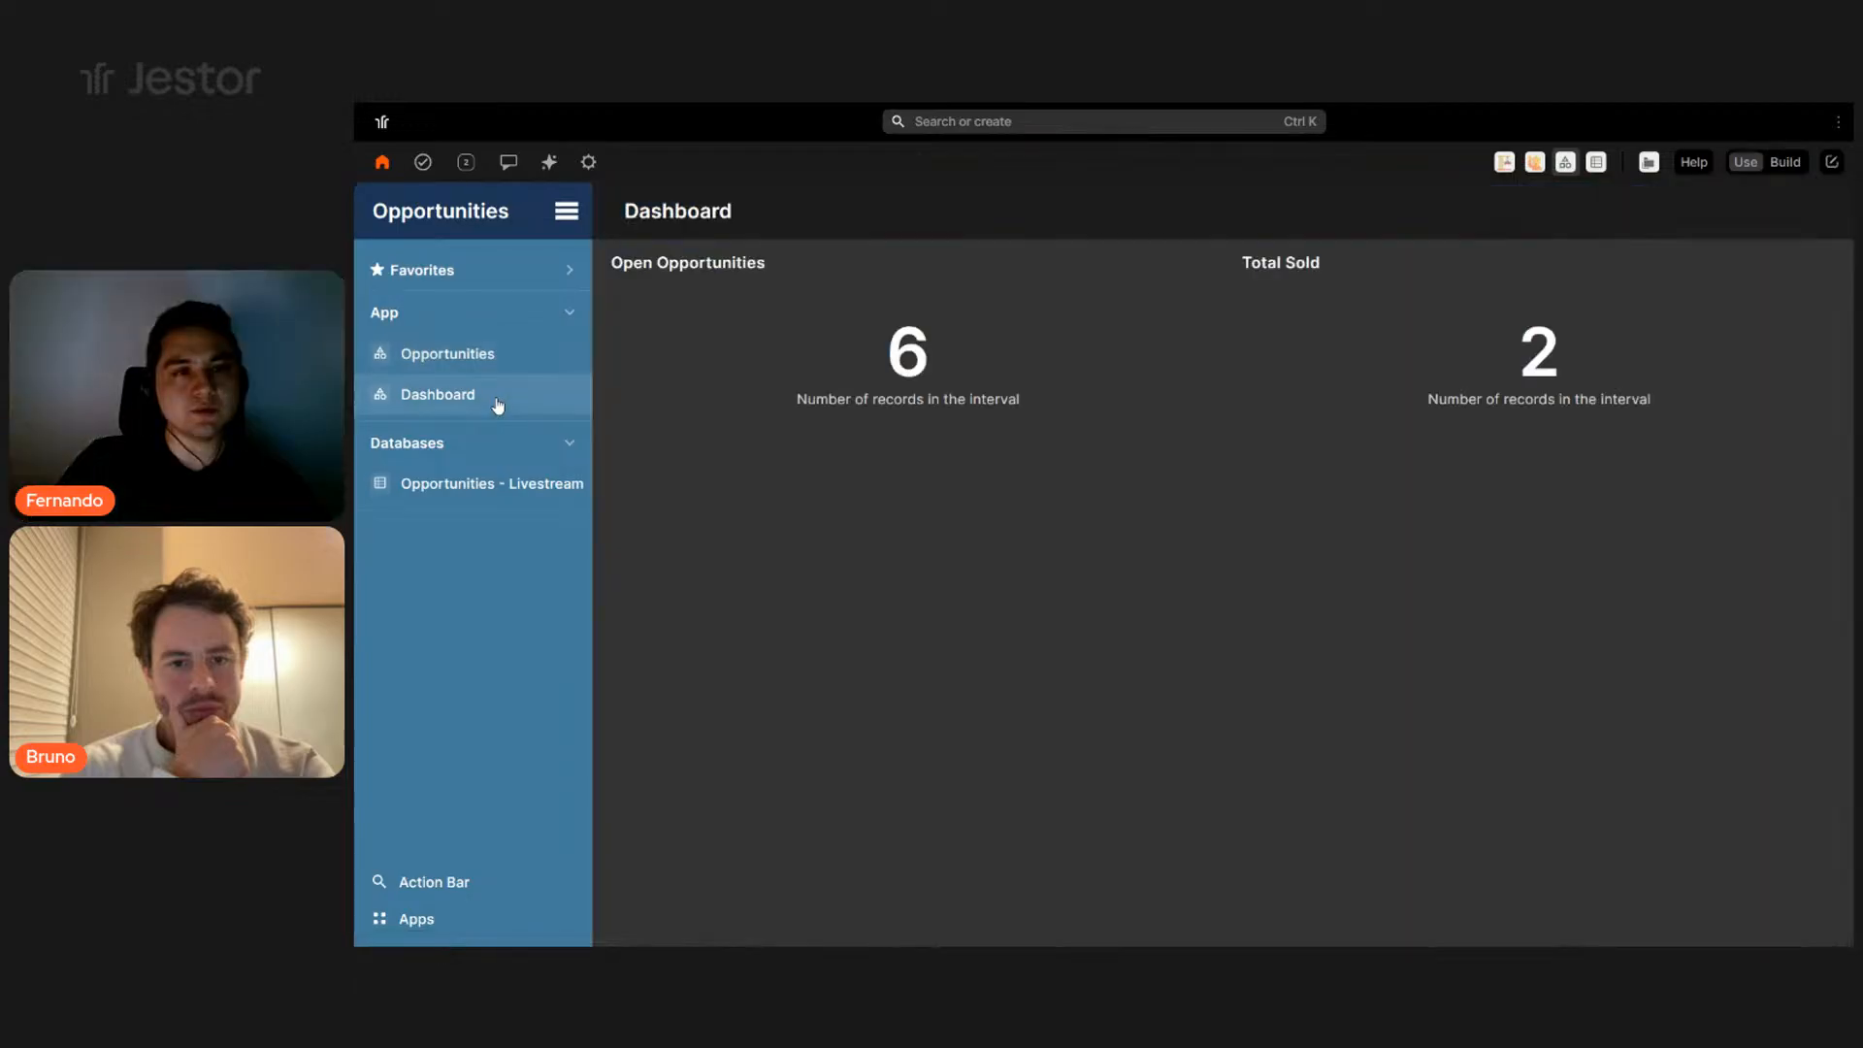
{"action": "left_click", "coordinate": [1785, 163]}
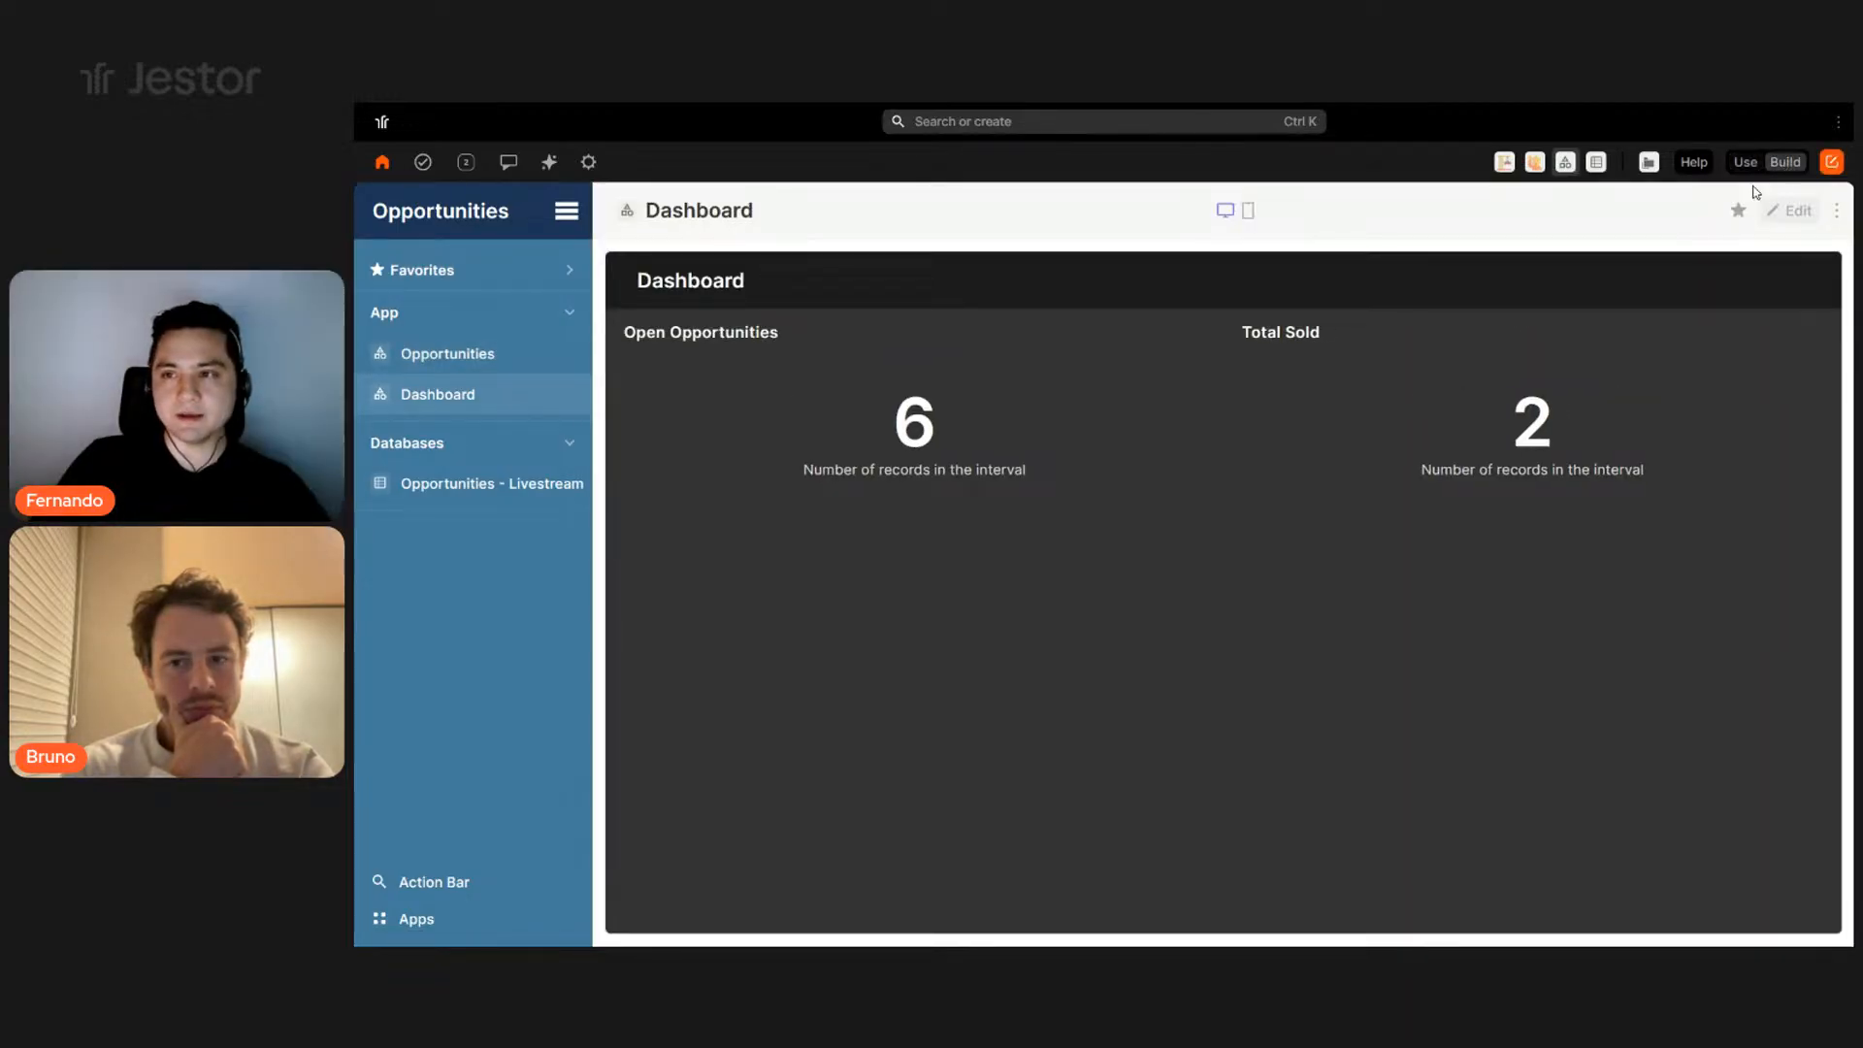
{"action": "left_click", "coordinate": [1790, 213]}
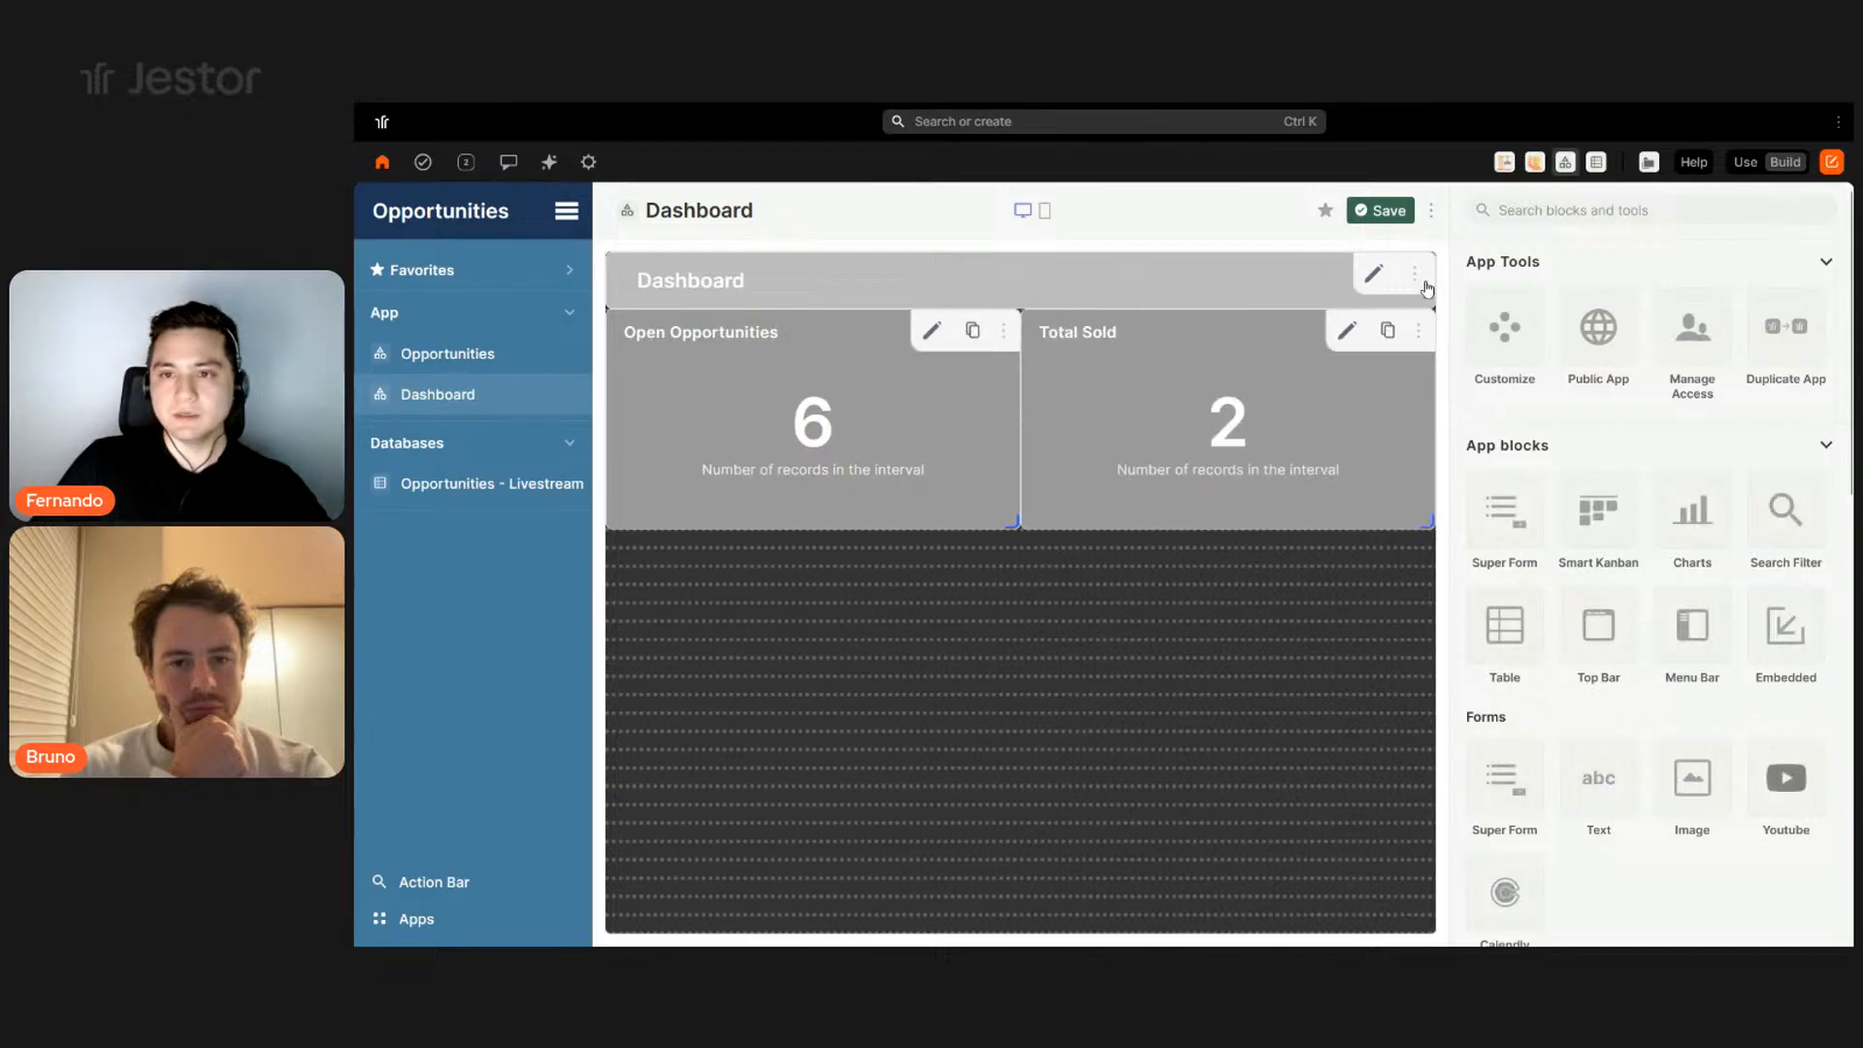
{"action": "left_click", "coordinate": [1373, 275]}
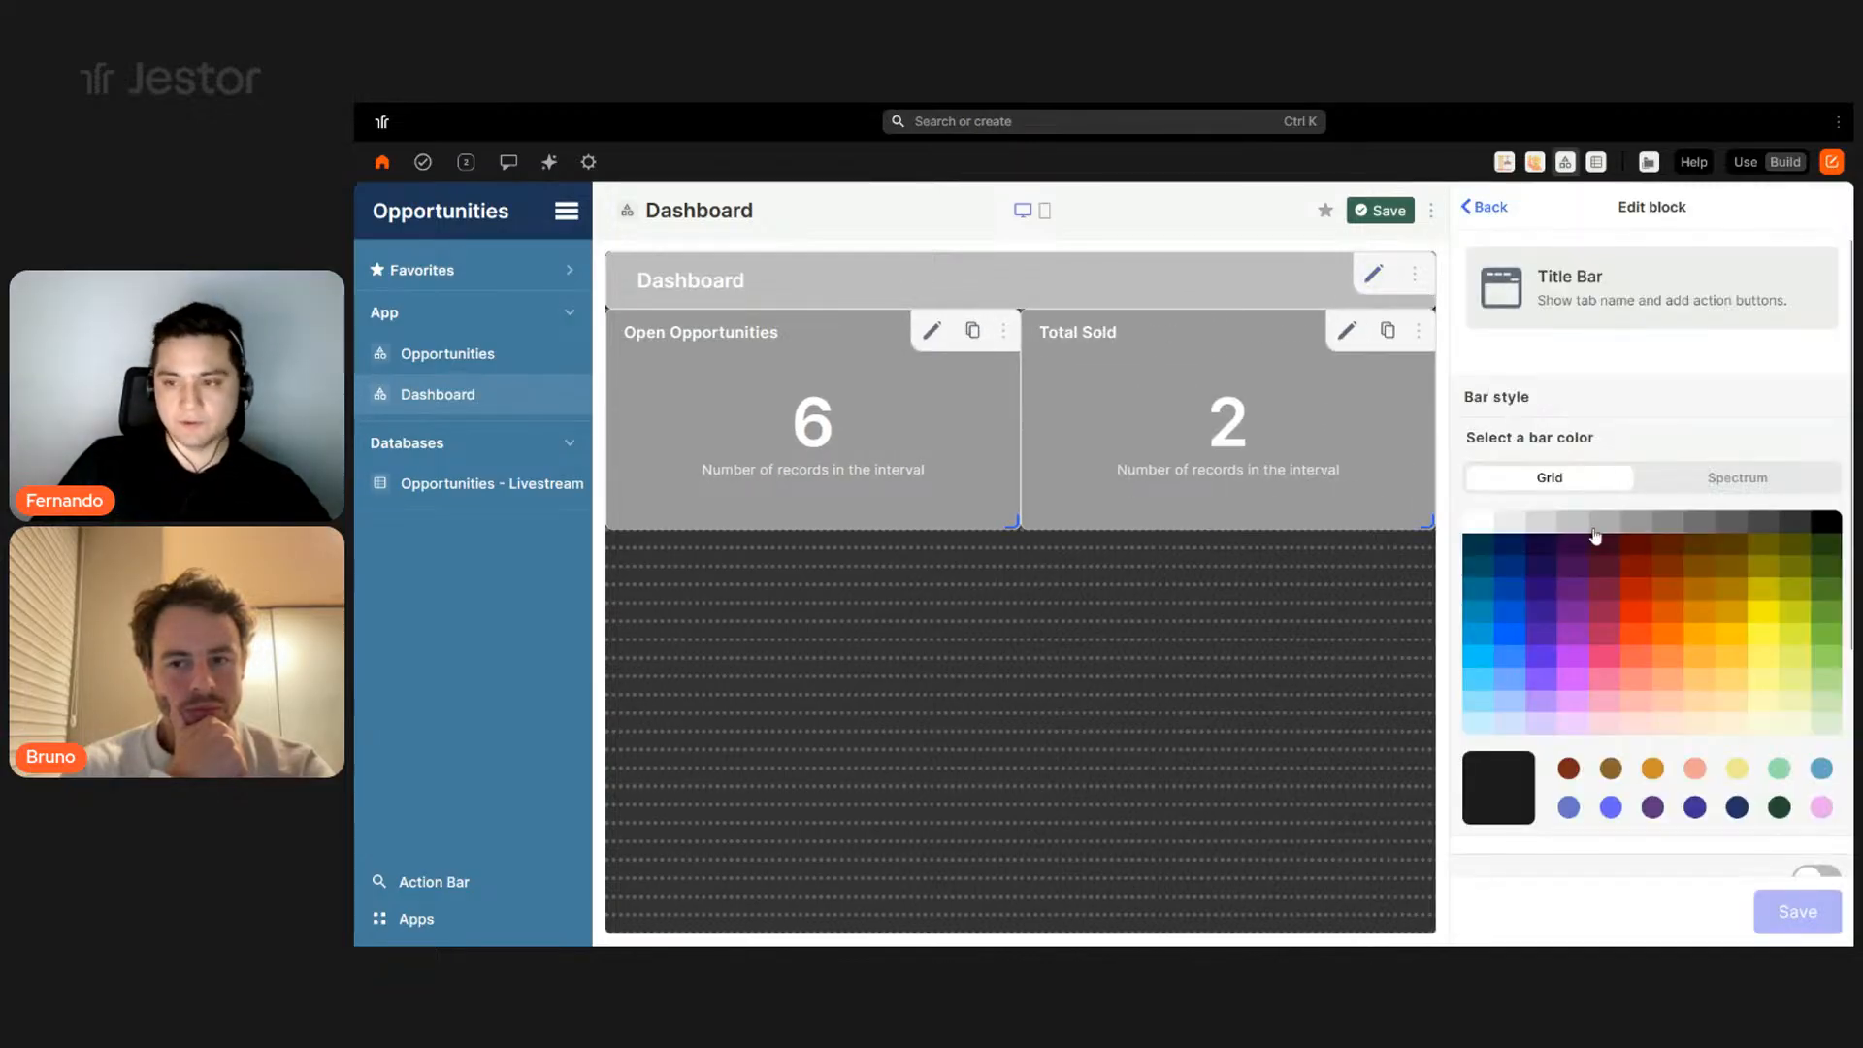
{"action": "left_click", "coordinate": [1745, 477]}
{"action": "double_click", "coordinate": [1822, 726]}
{"action": "type", "text": "#1d3557"}
{"action": "left_click", "coordinate": [1790, 915]}
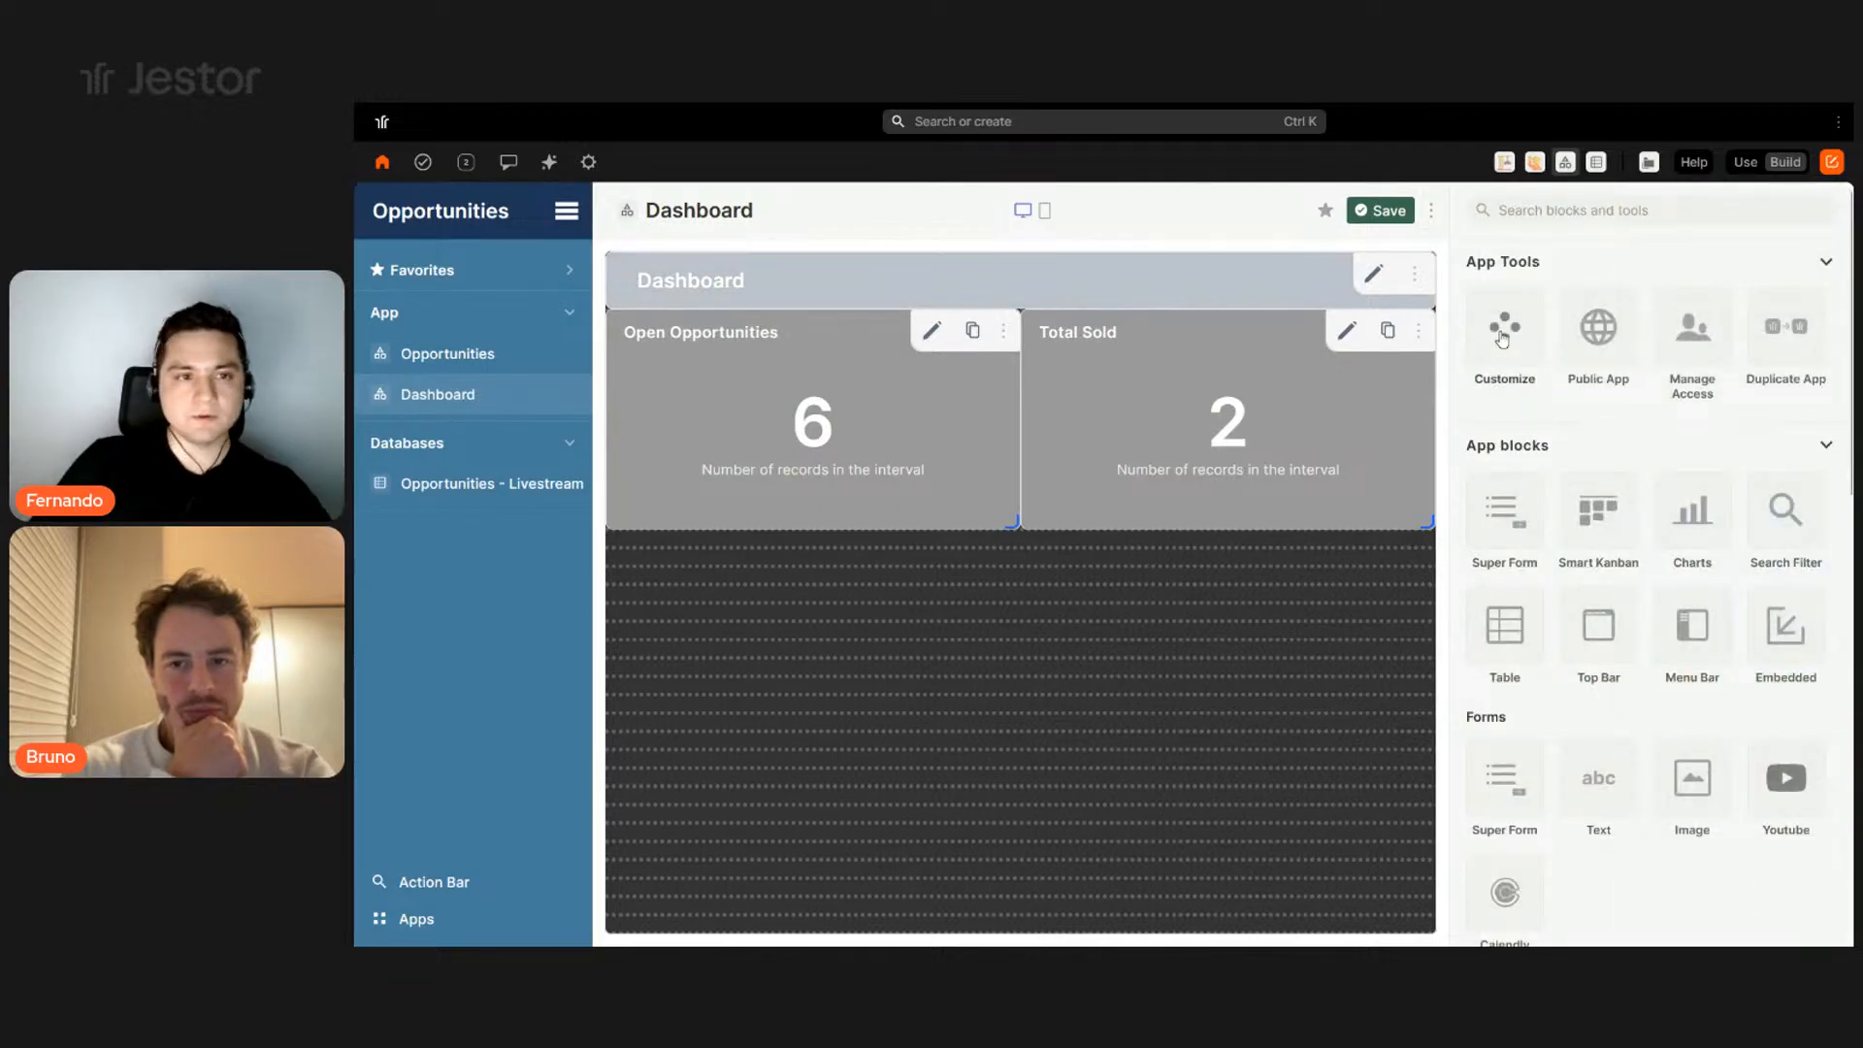
- Make the dashboard background white and switch back to Use mode
{"action": "left_click", "coordinate": [1502, 338]}
{"action": "left_click", "coordinate": [1478, 596]}
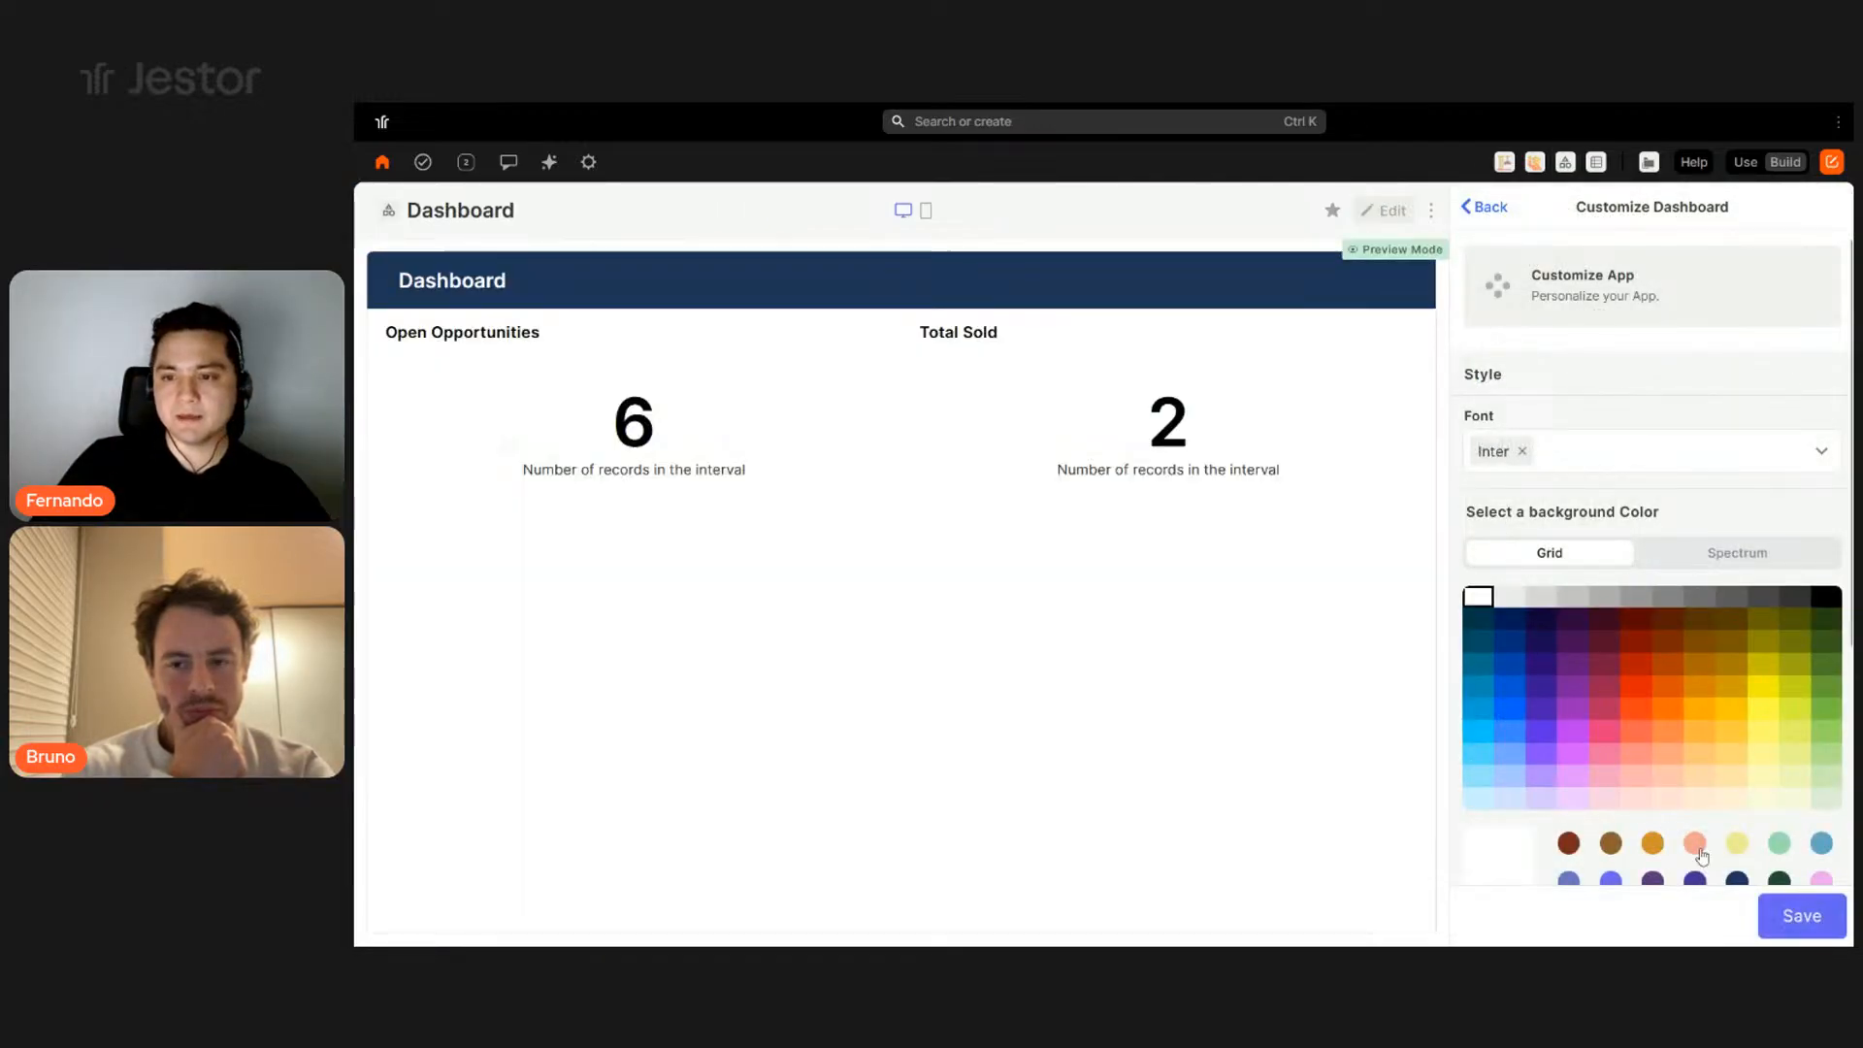
{"action": "left_click", "coordinate": [1802, 915]}
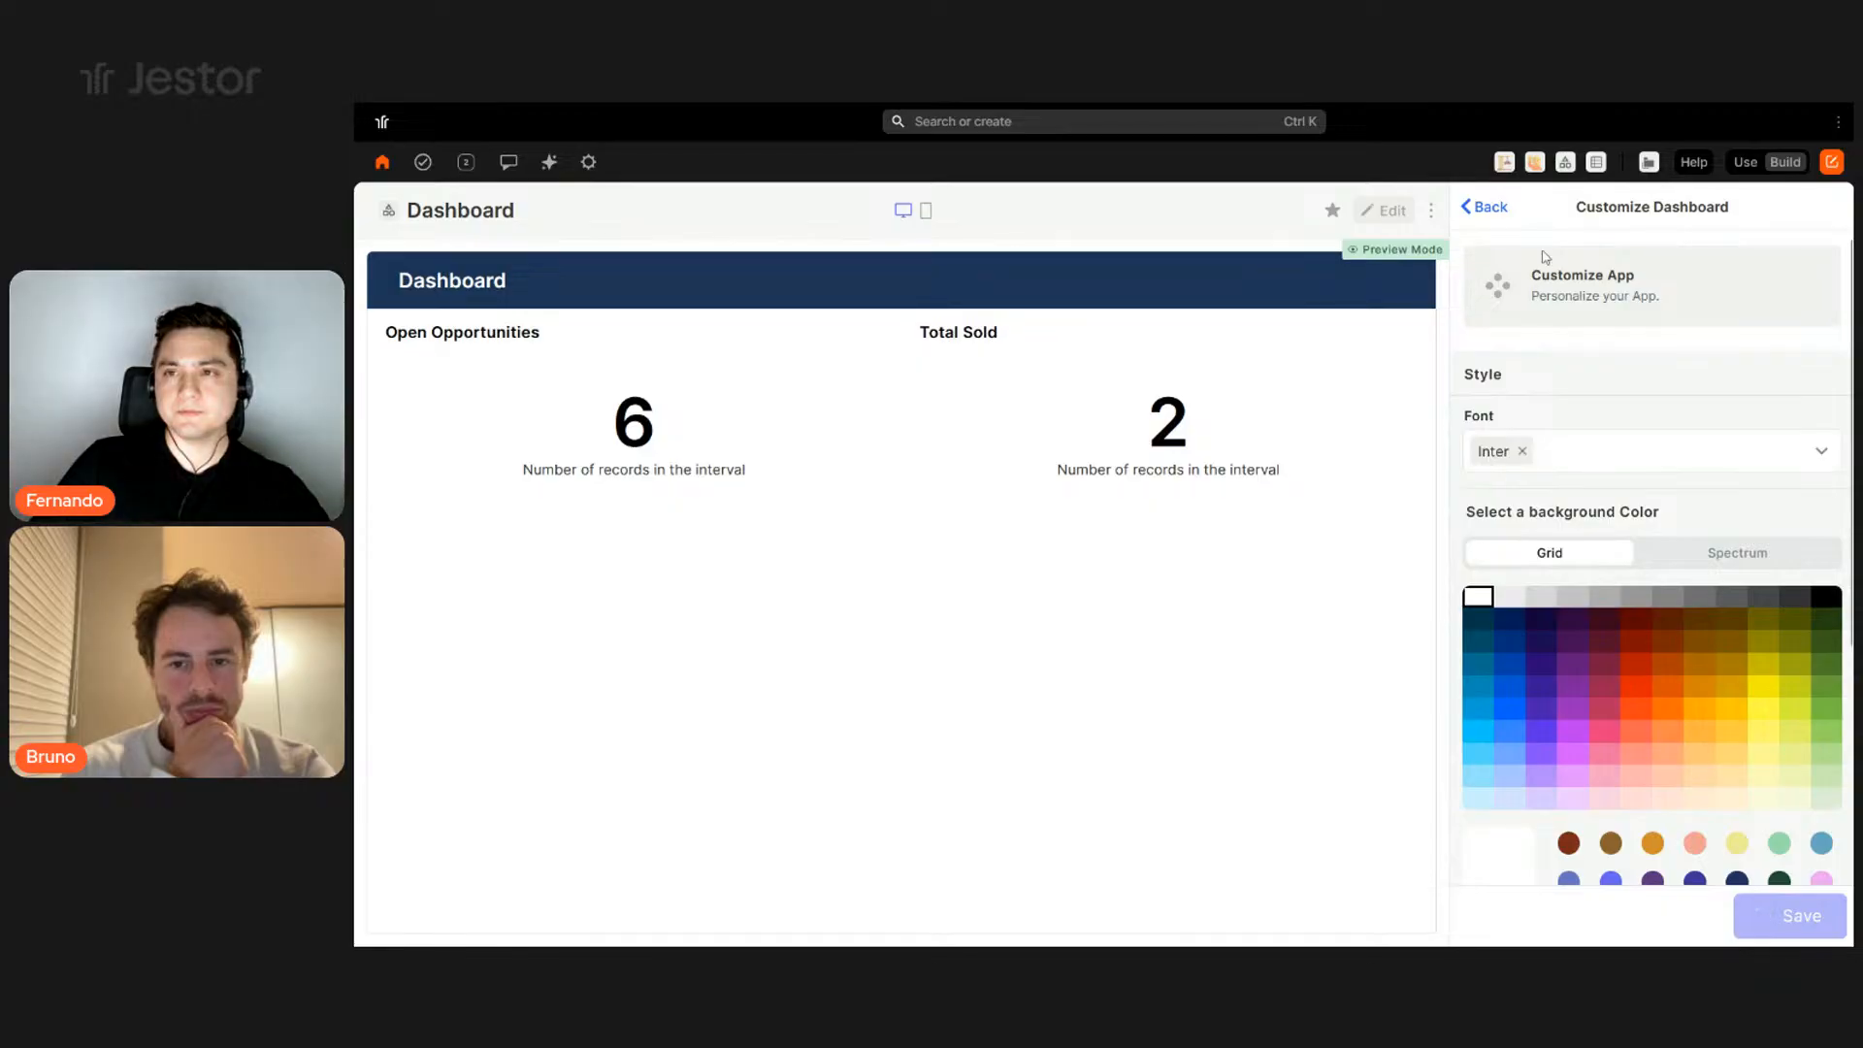
{"action": "left_click", "coordinate": [1564, 167]}
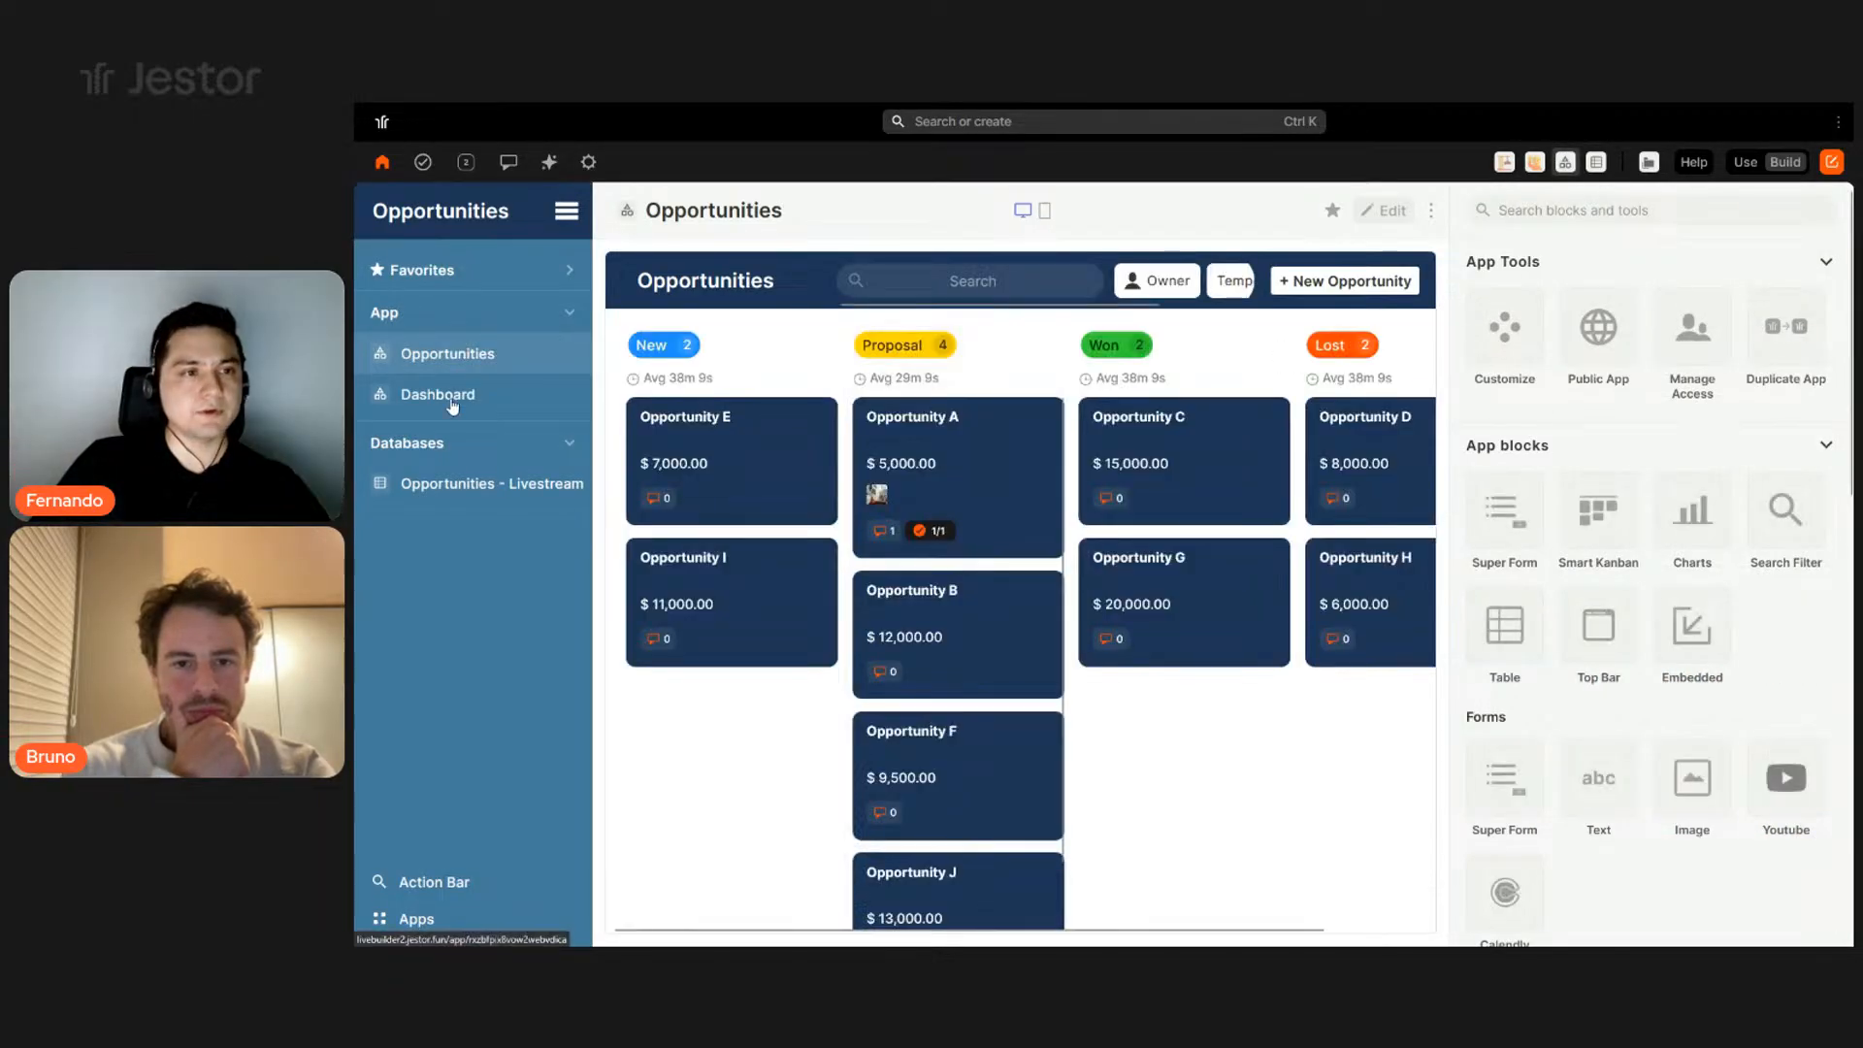
{"action": "left_click", "coordinate": [1746, 162]}
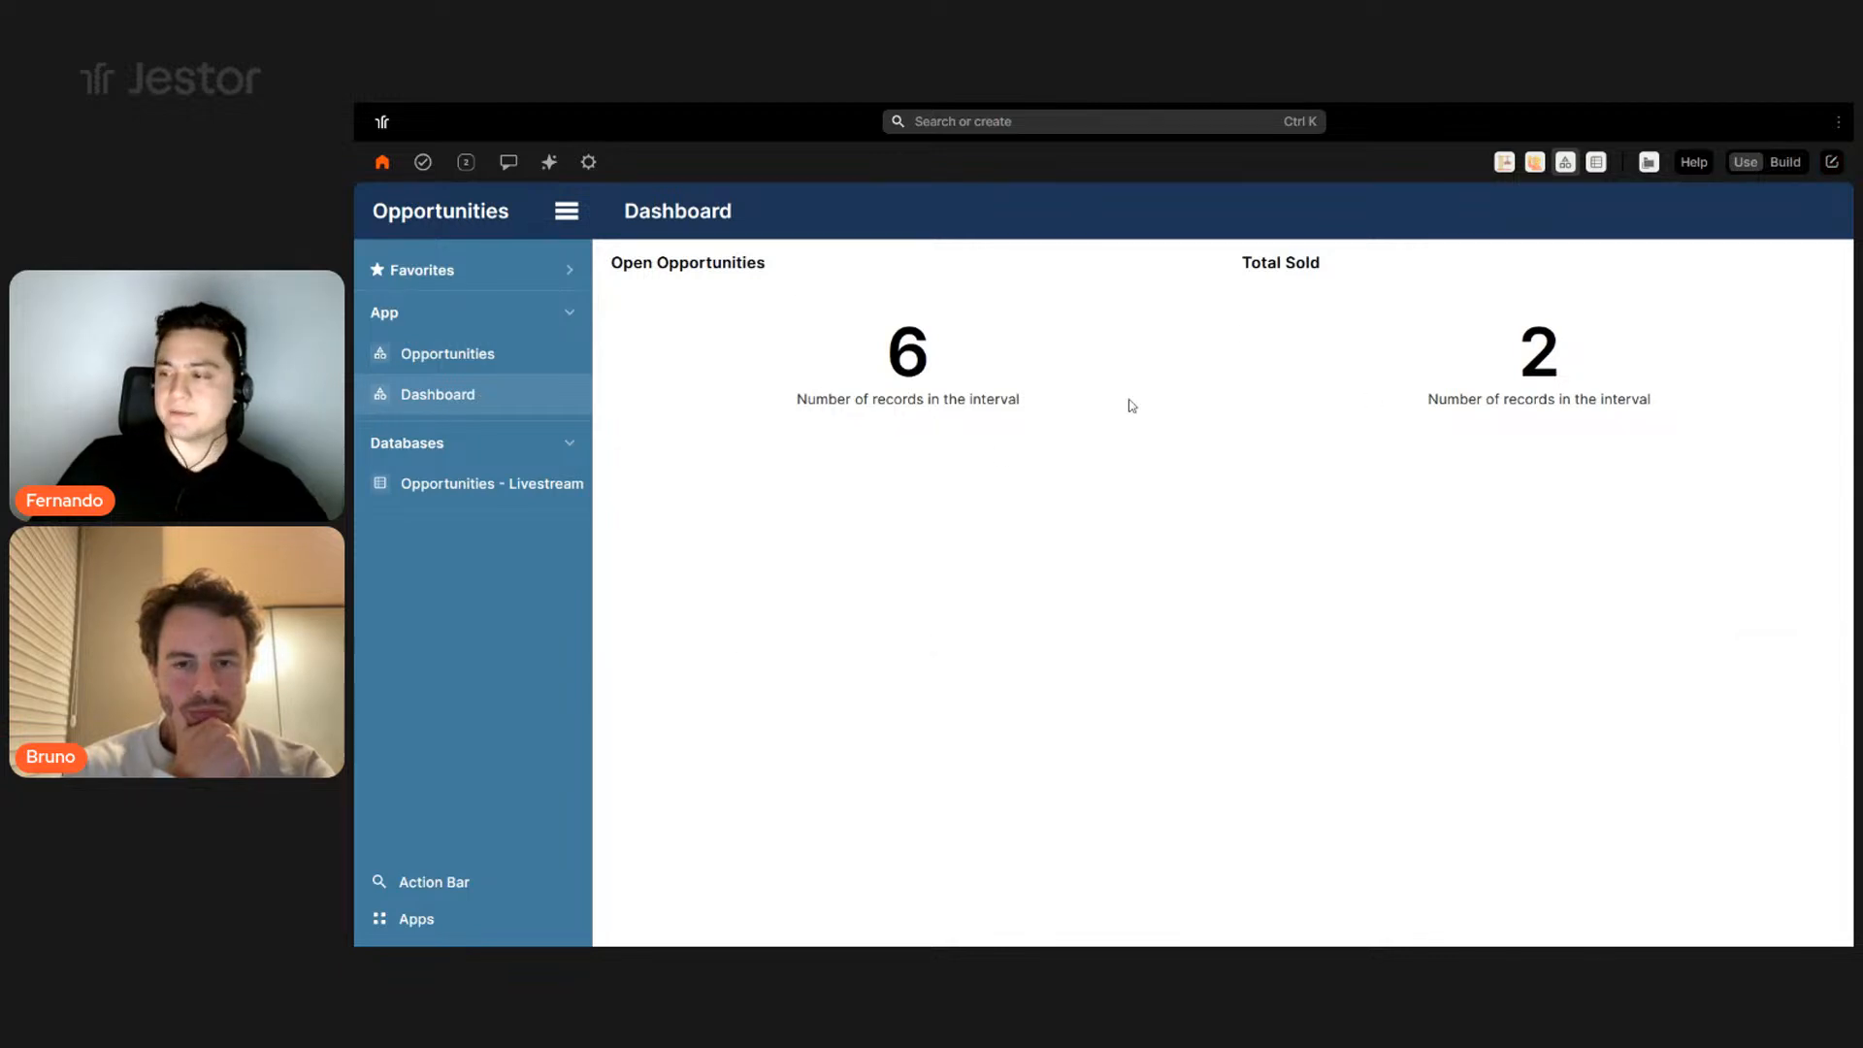
- Shrink the Open Opportunities block and rename the sold indicator to Total Sold ($)
{"action": "left_click", "coordinate": [1786, 165]}
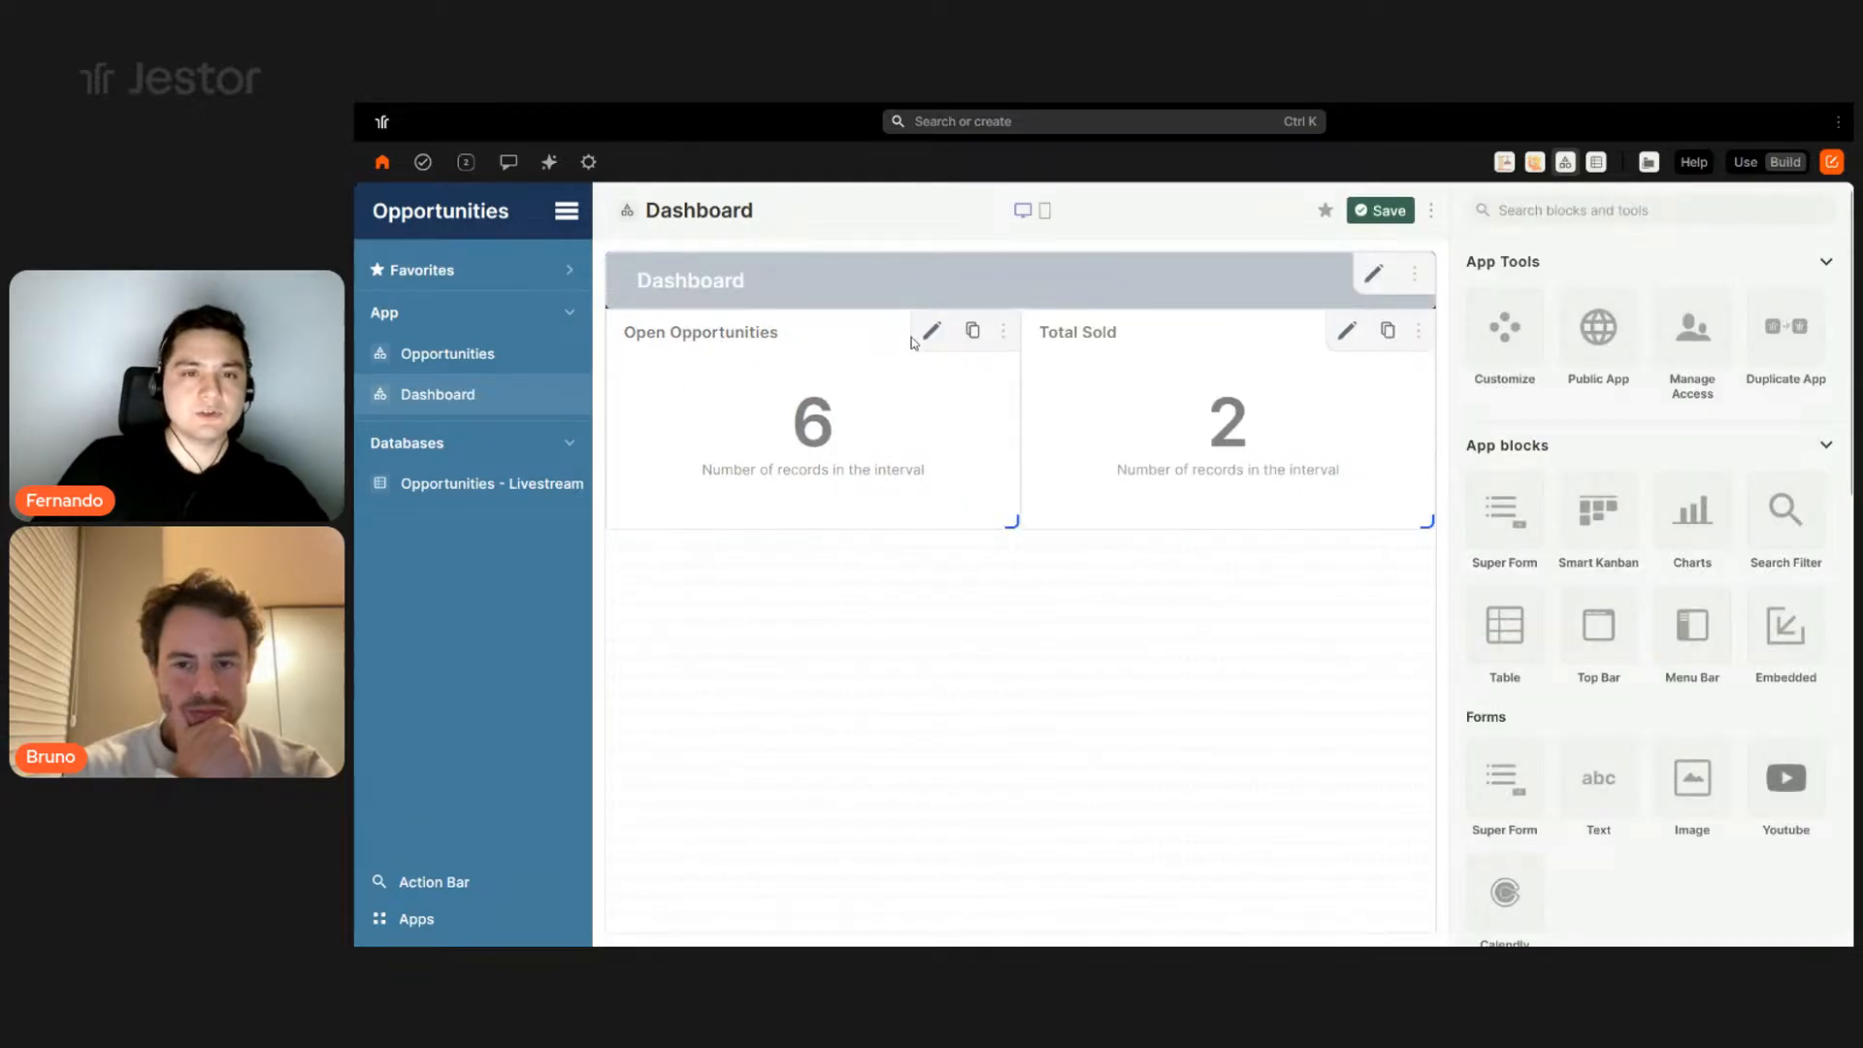
{"action": "left_click_drag", "start_coordinate": [1011, 522], "coordinate": [796, 467]}
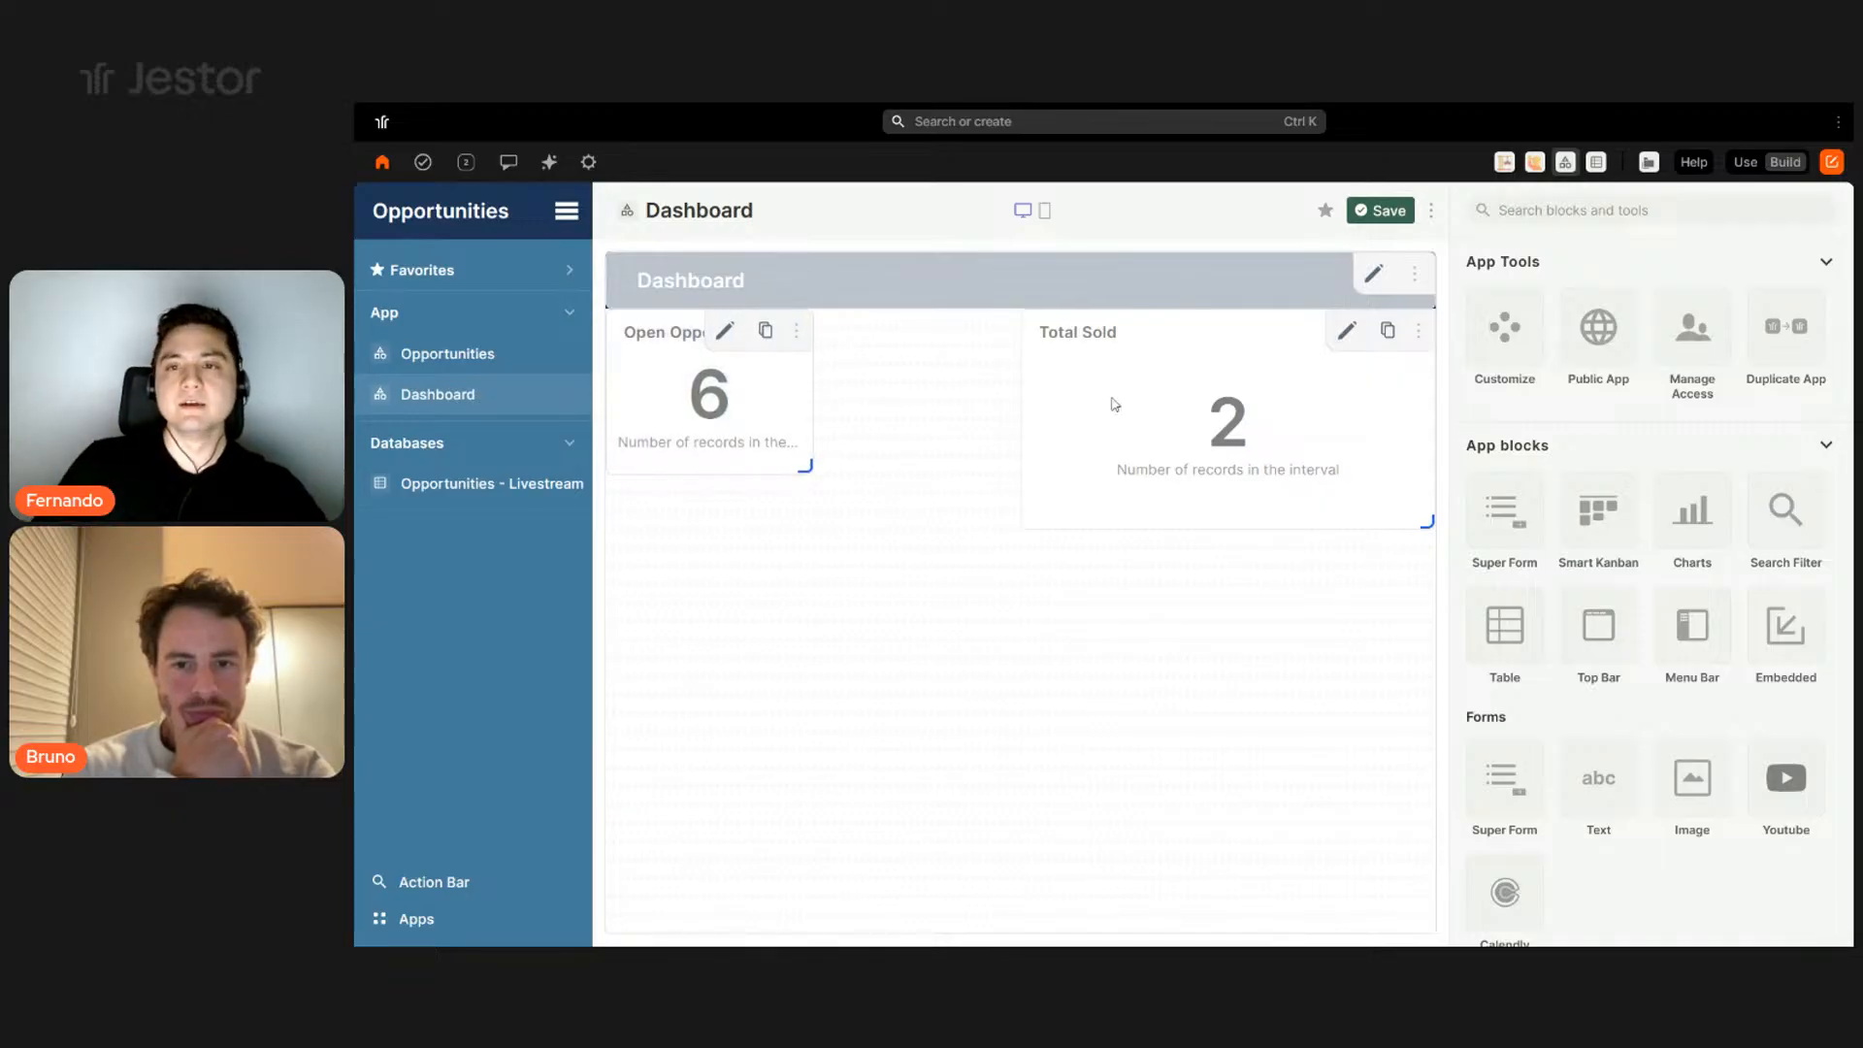
{"action": "left_click", "coordinate": [1345, 340]}
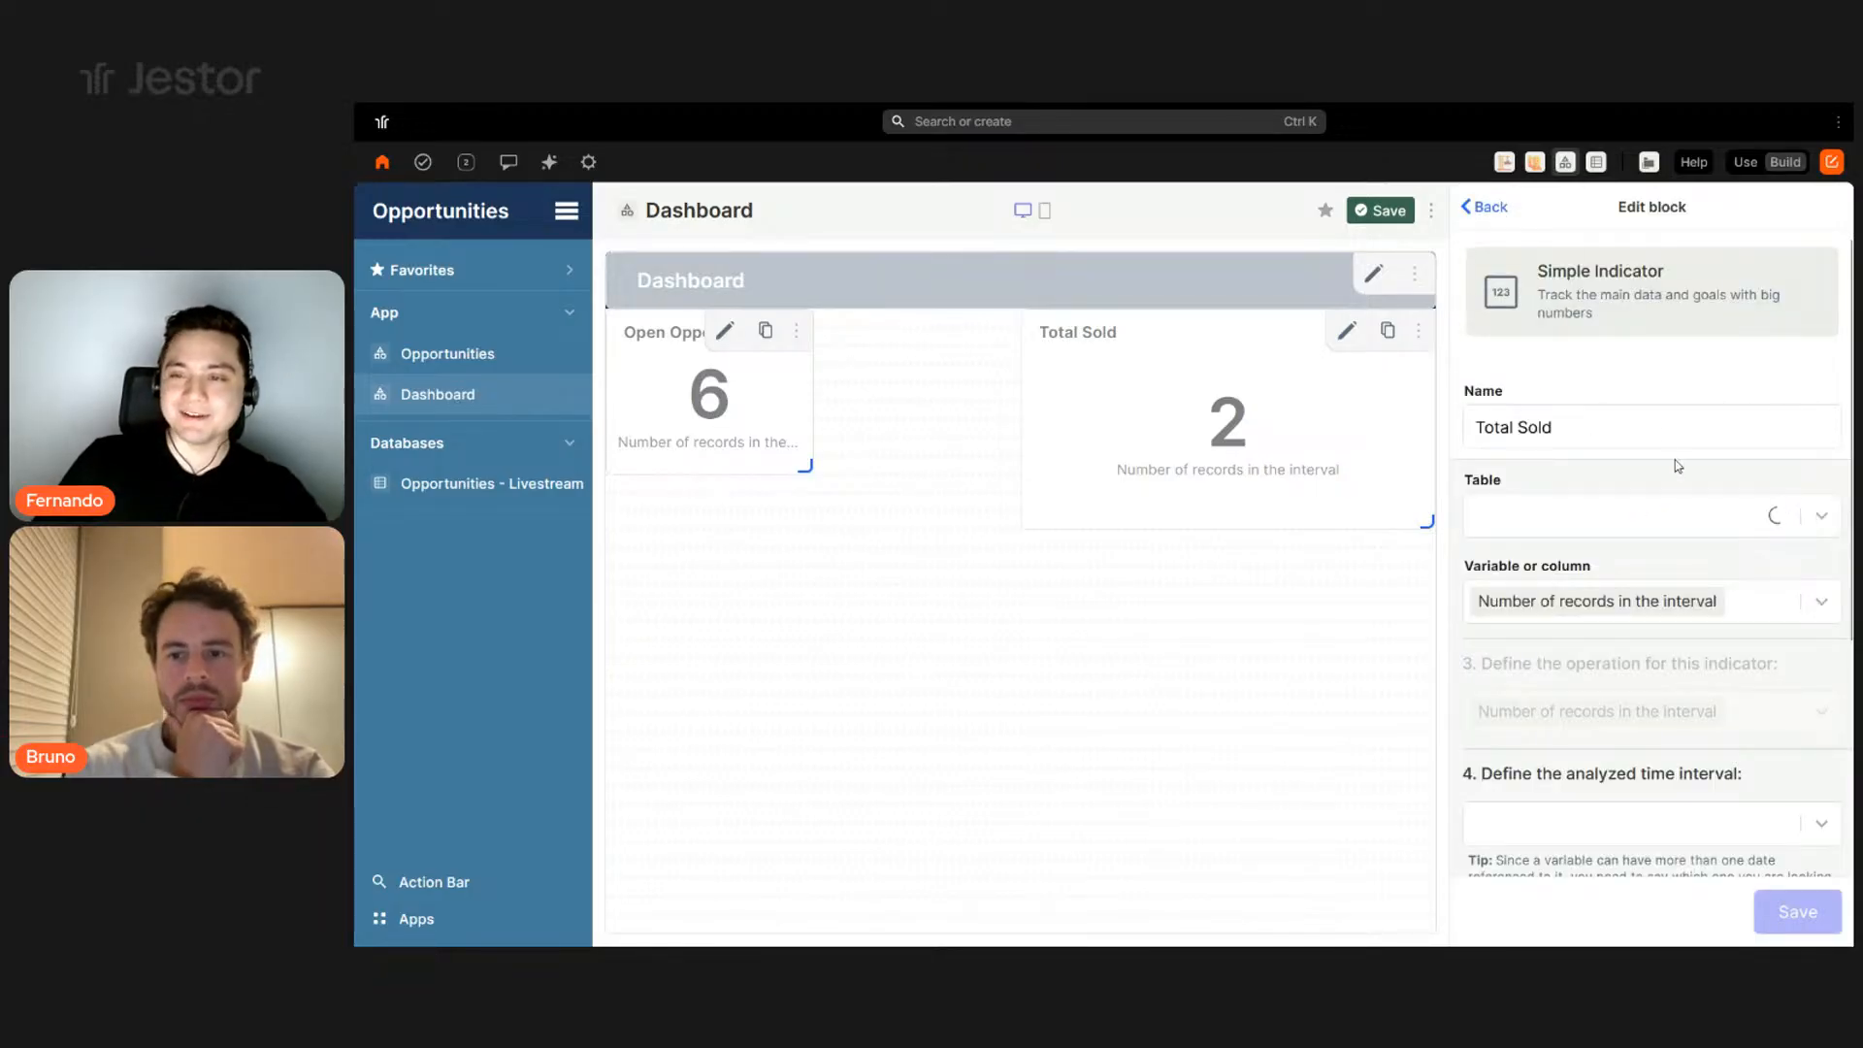
{"action": "left_click", "coordinate": [1661, 436]}
{"action": "type", "text": "(A"}
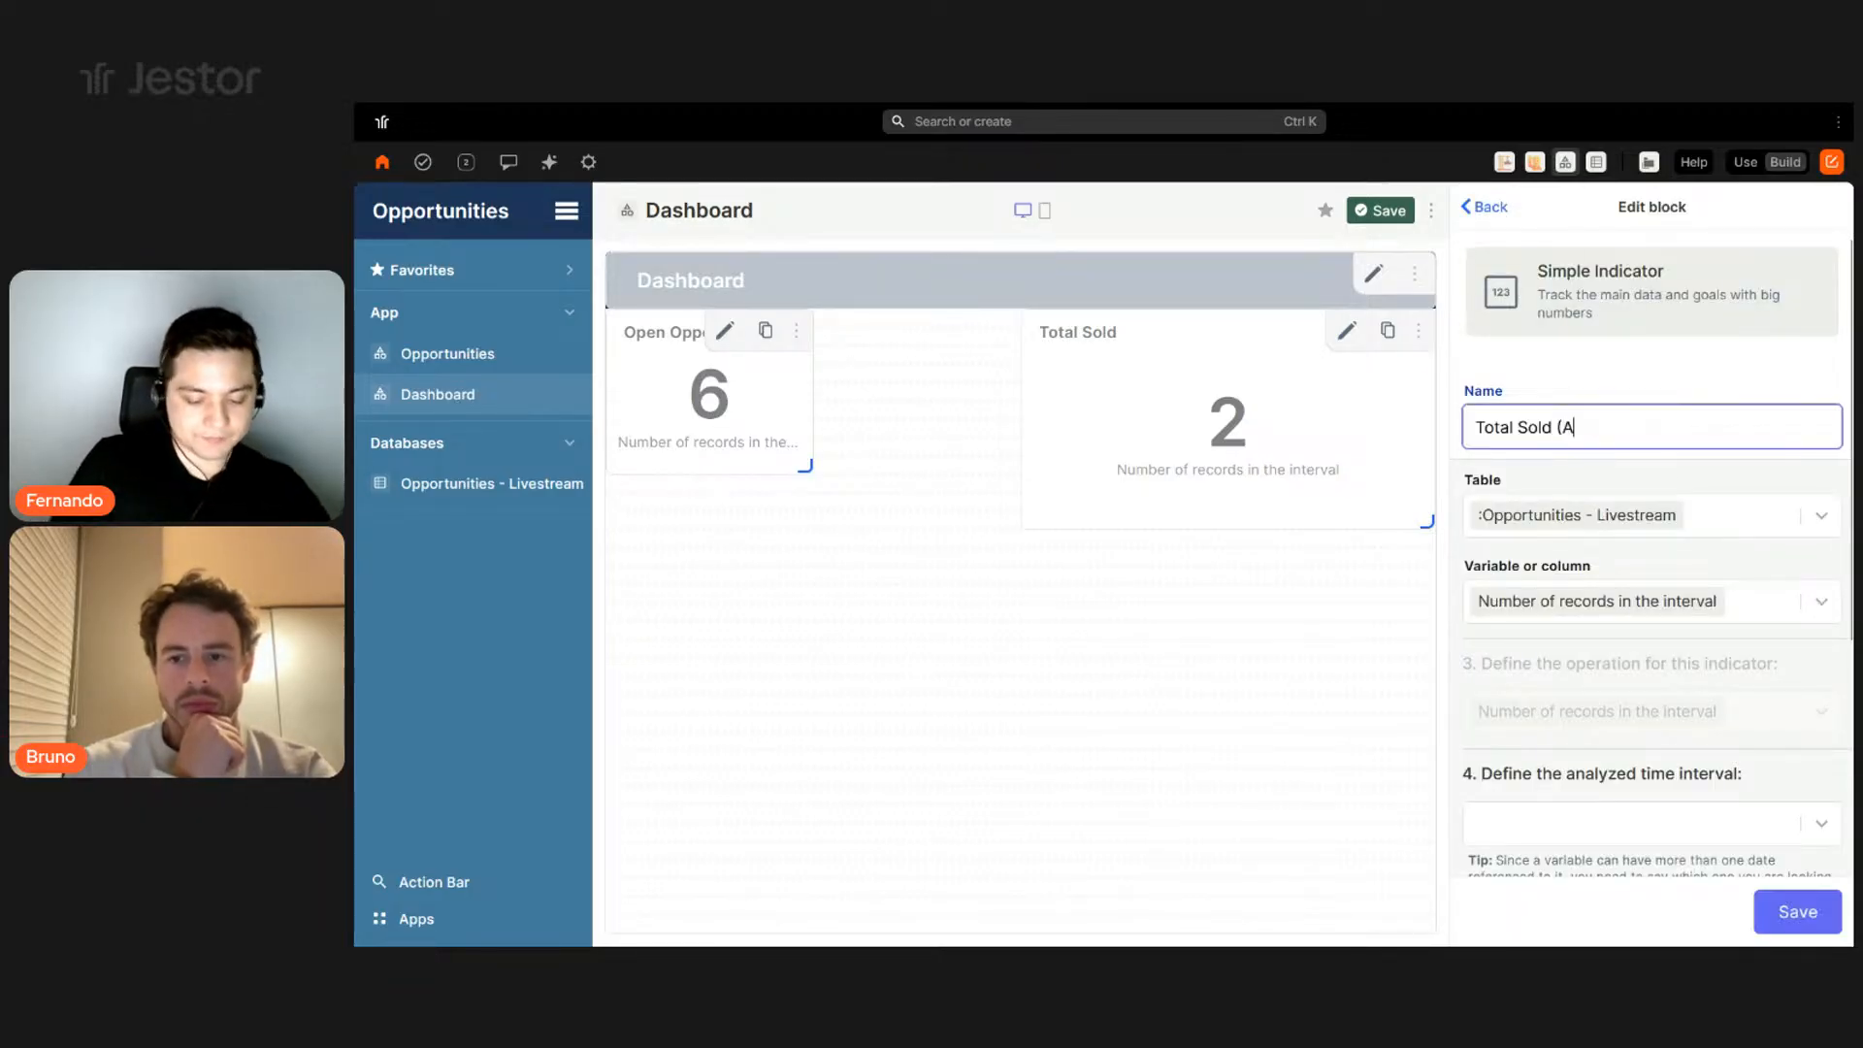
{"action": "type", "text": "$"}
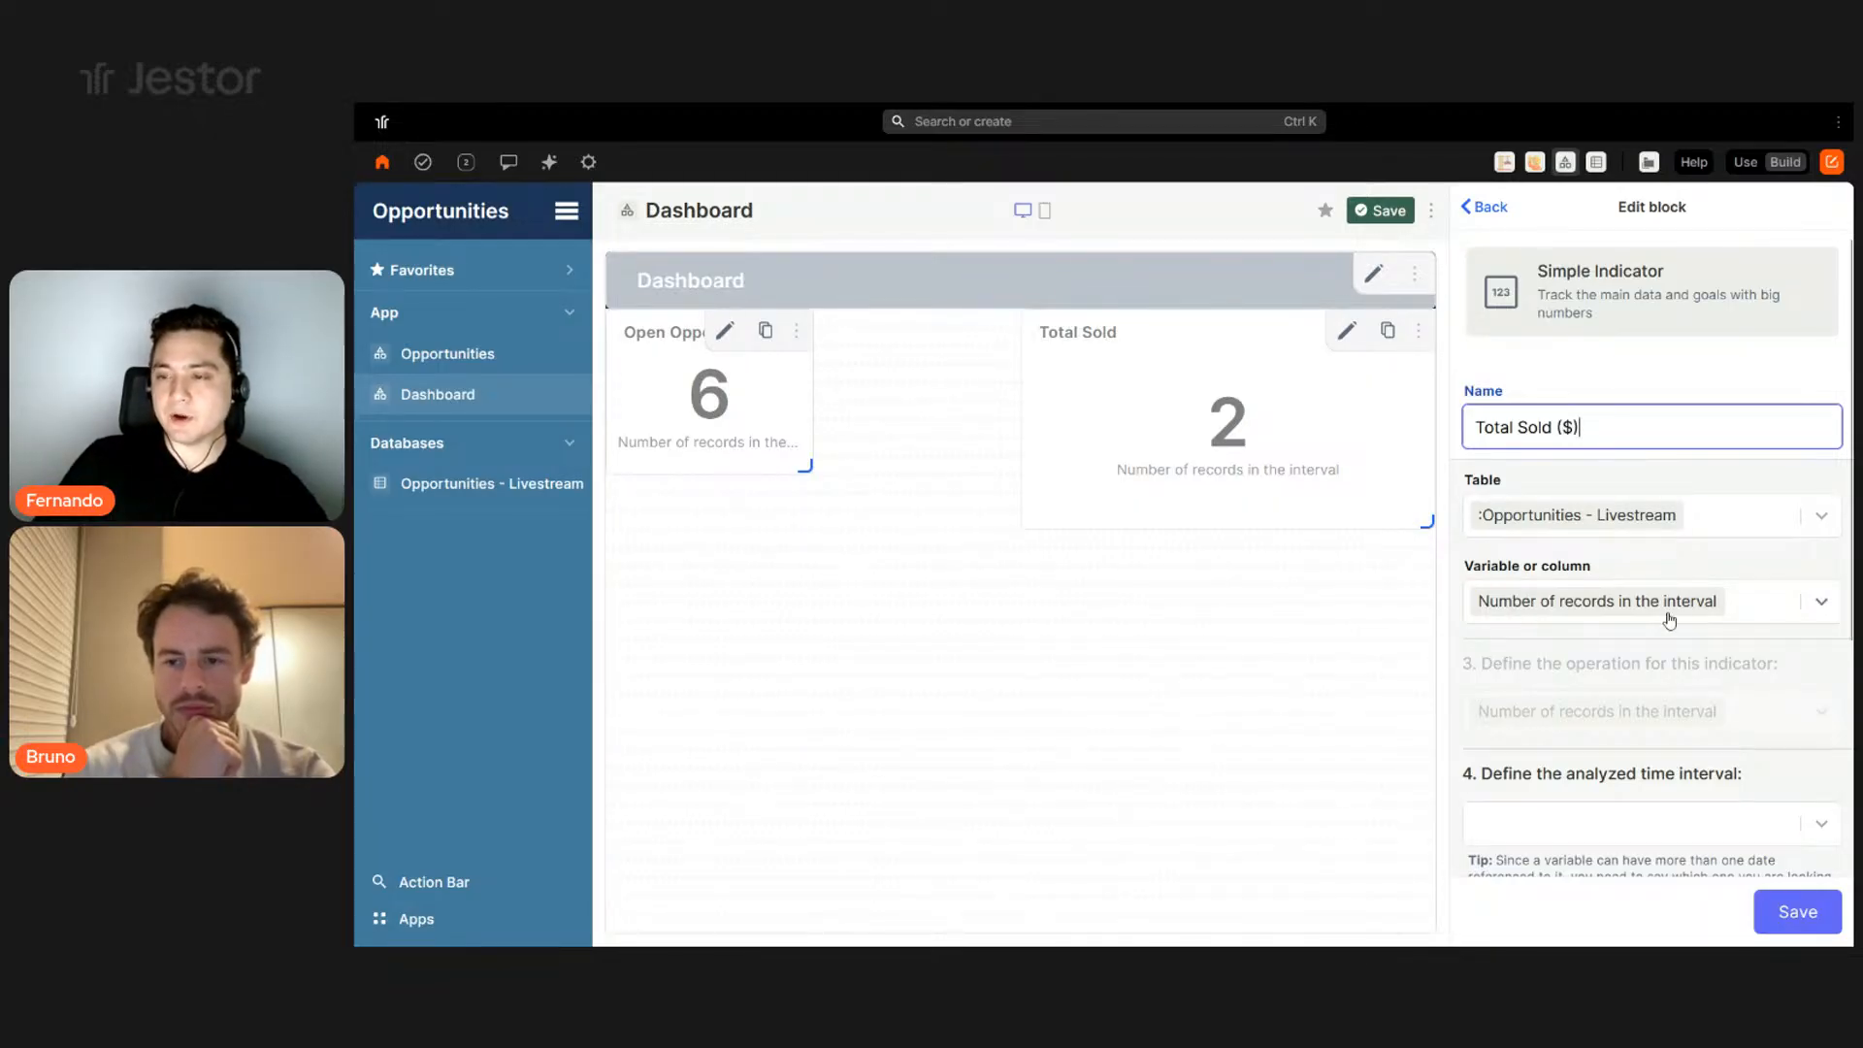
- Make Total Sold ($) sum the Amount column with a Created at interval
{"action": "left_click", "coordinate": [1738, 609]}
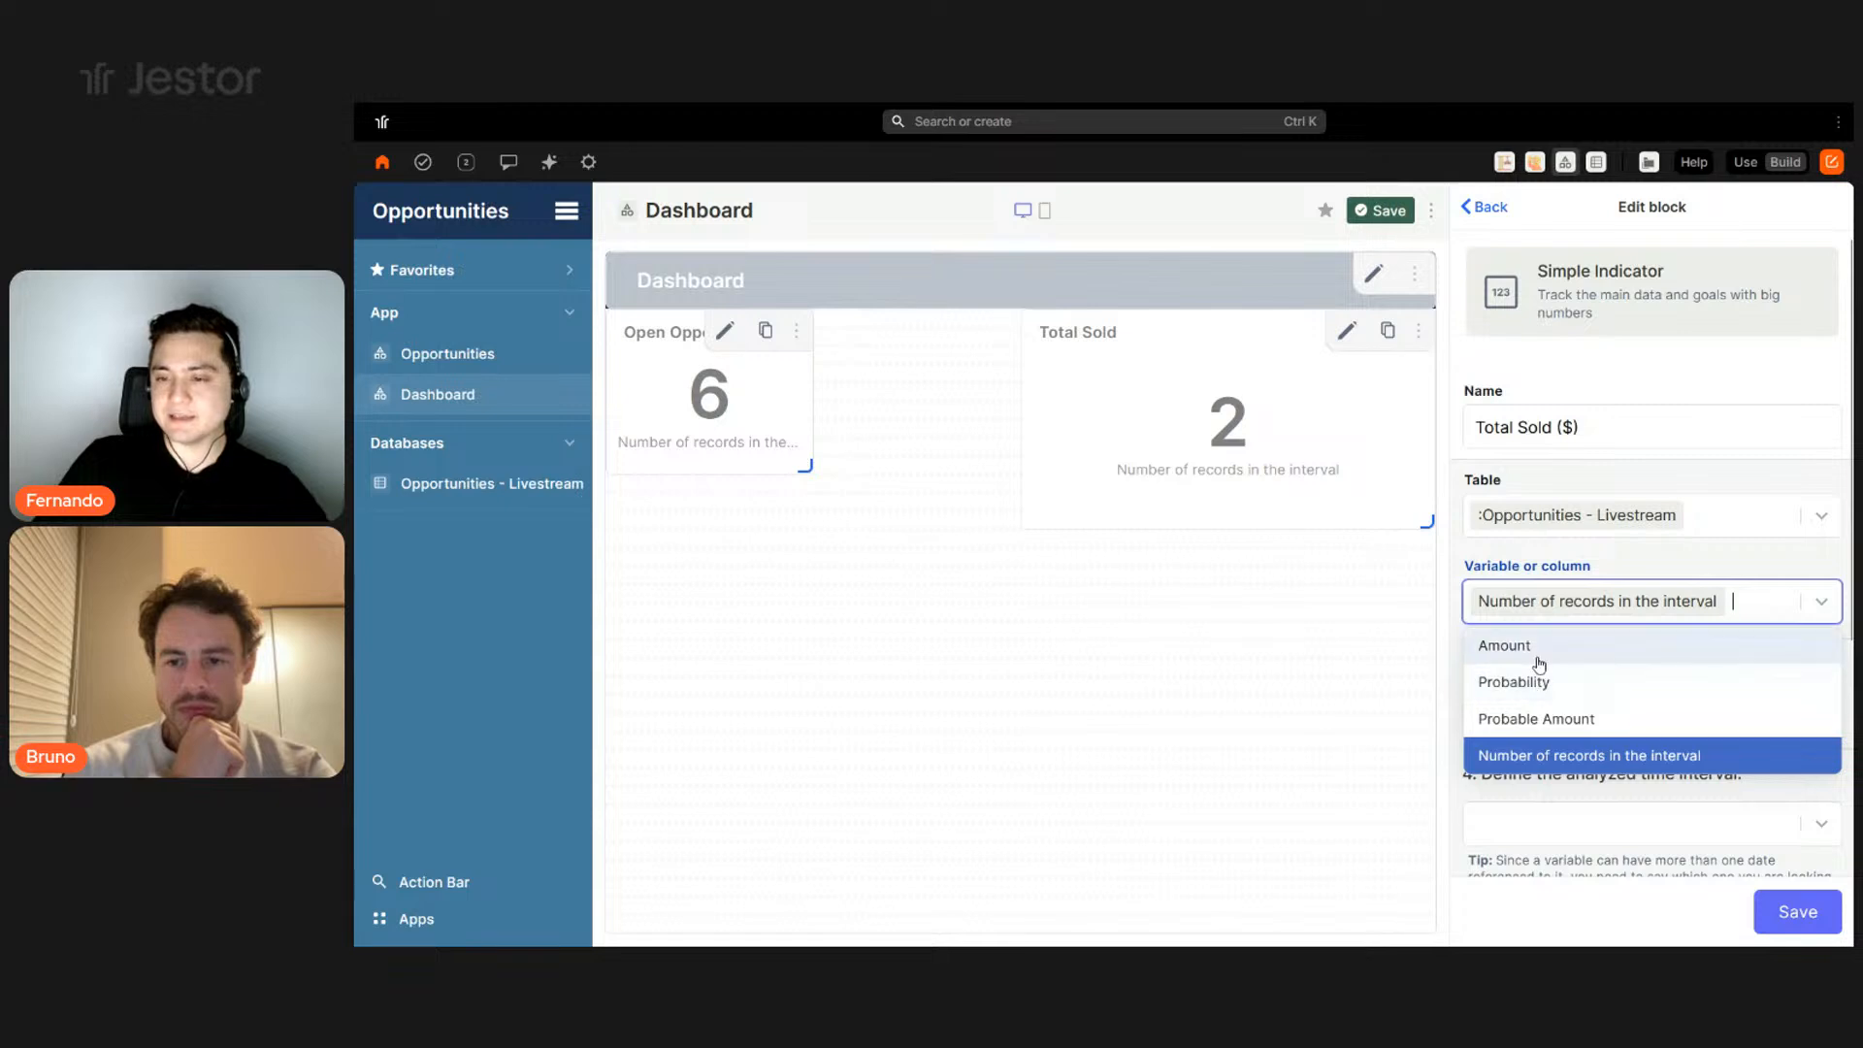
{"action": "left_click", "coordinate": [1504, 646]}
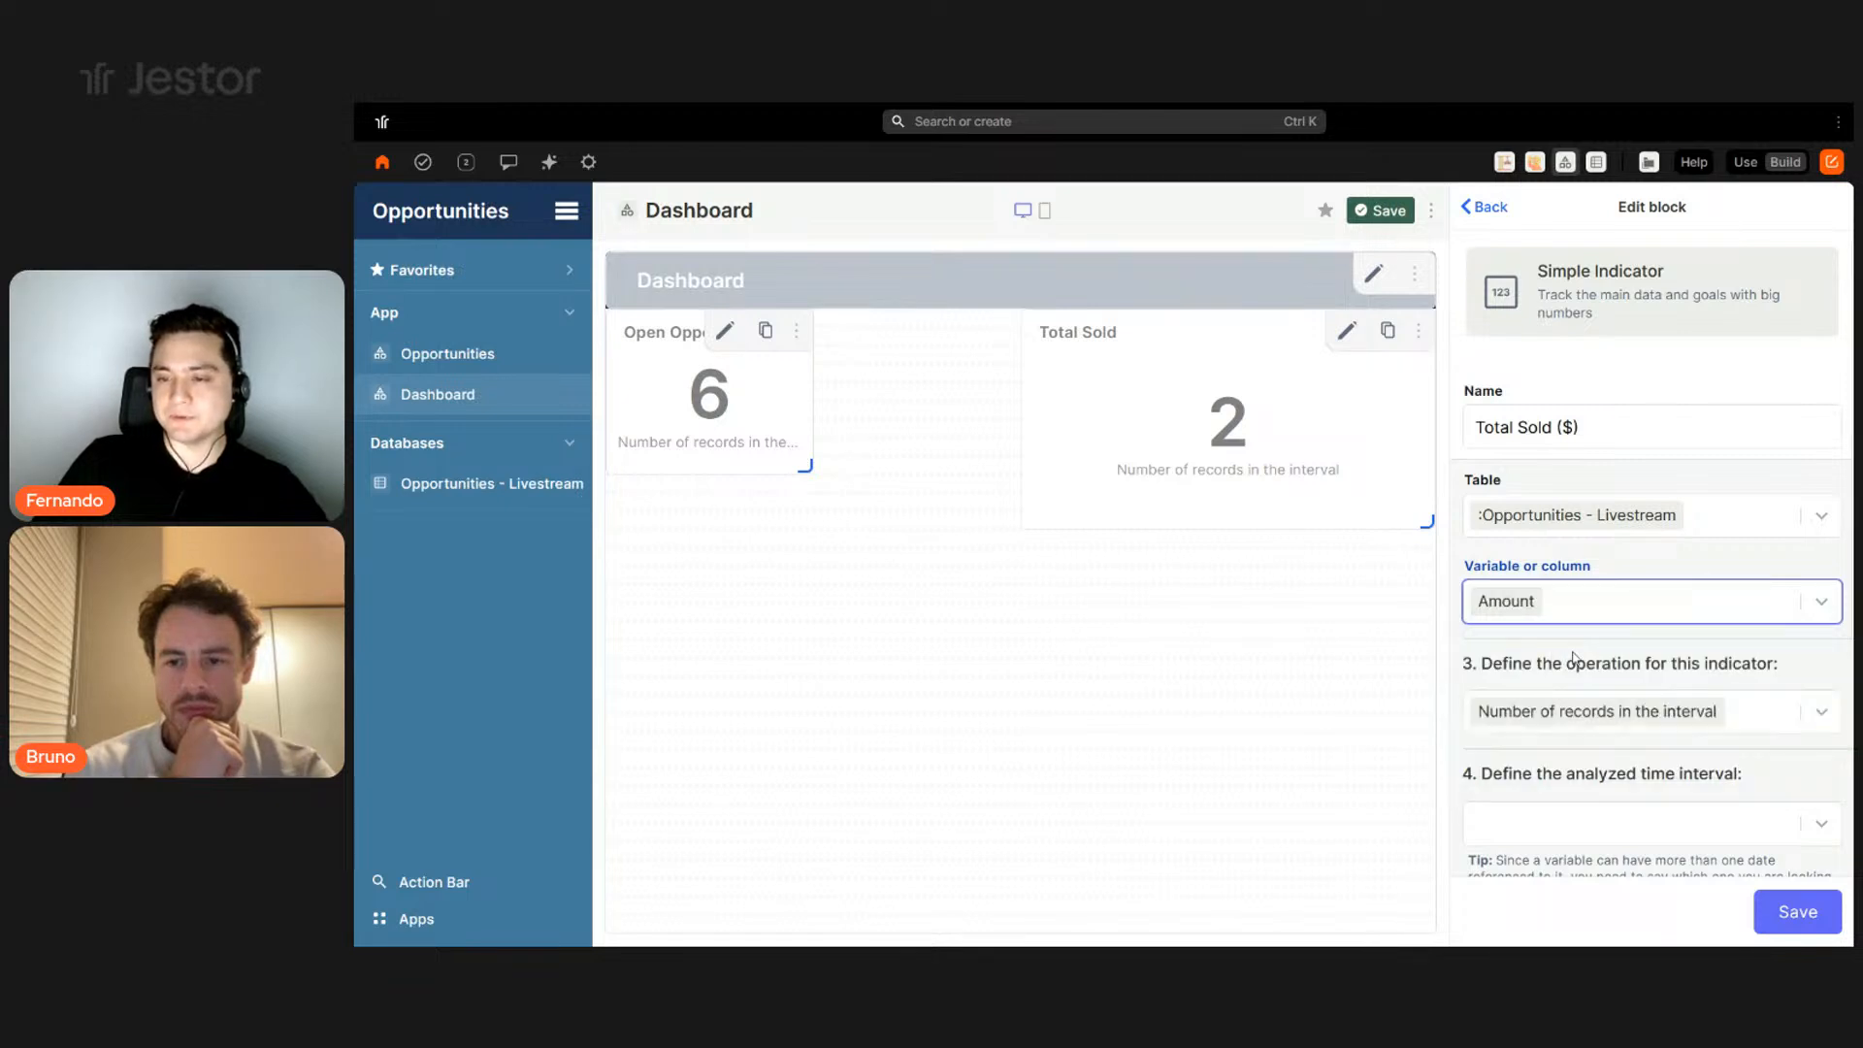
{"action": "scroll", "coordinate": [1747, 650], "scroll_direction": "down", "scroll_amount": 3}
{"action": "left_click", "coordinate": [1737, 477]}
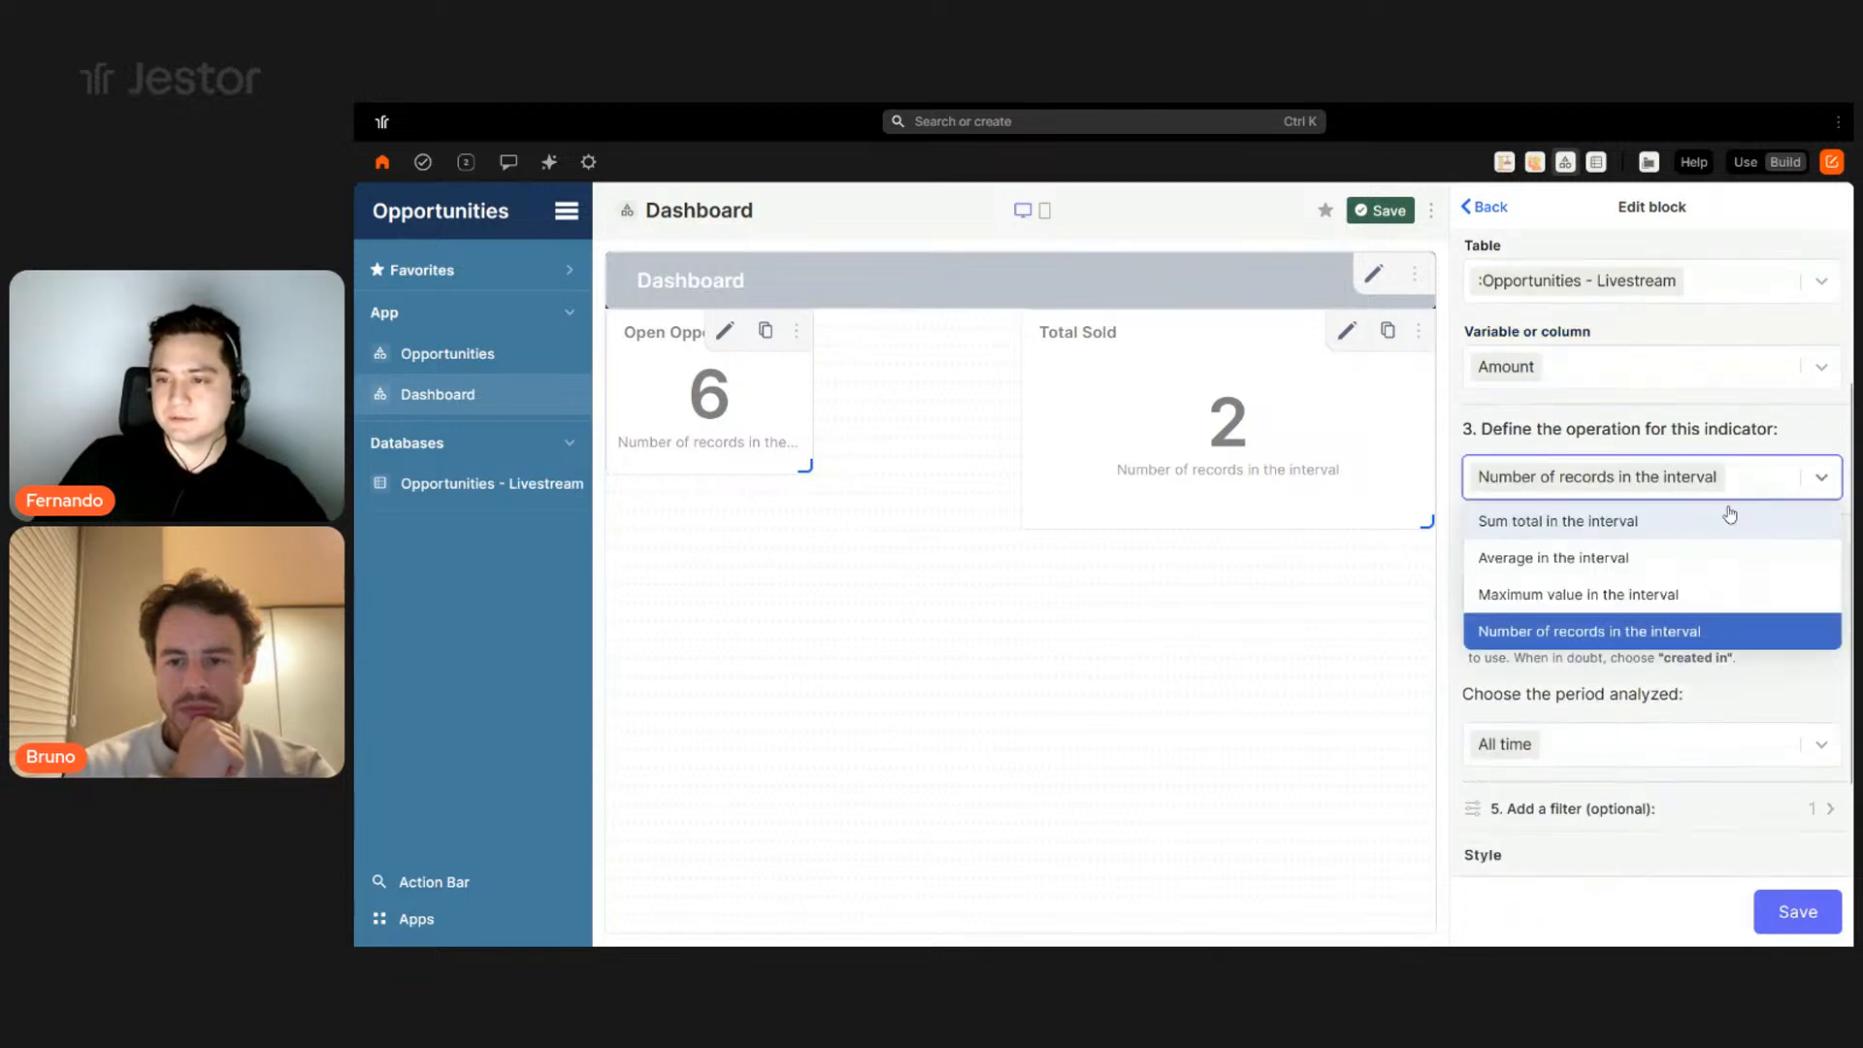
{"action": "left_click", "coordinate": [1537, 524]}
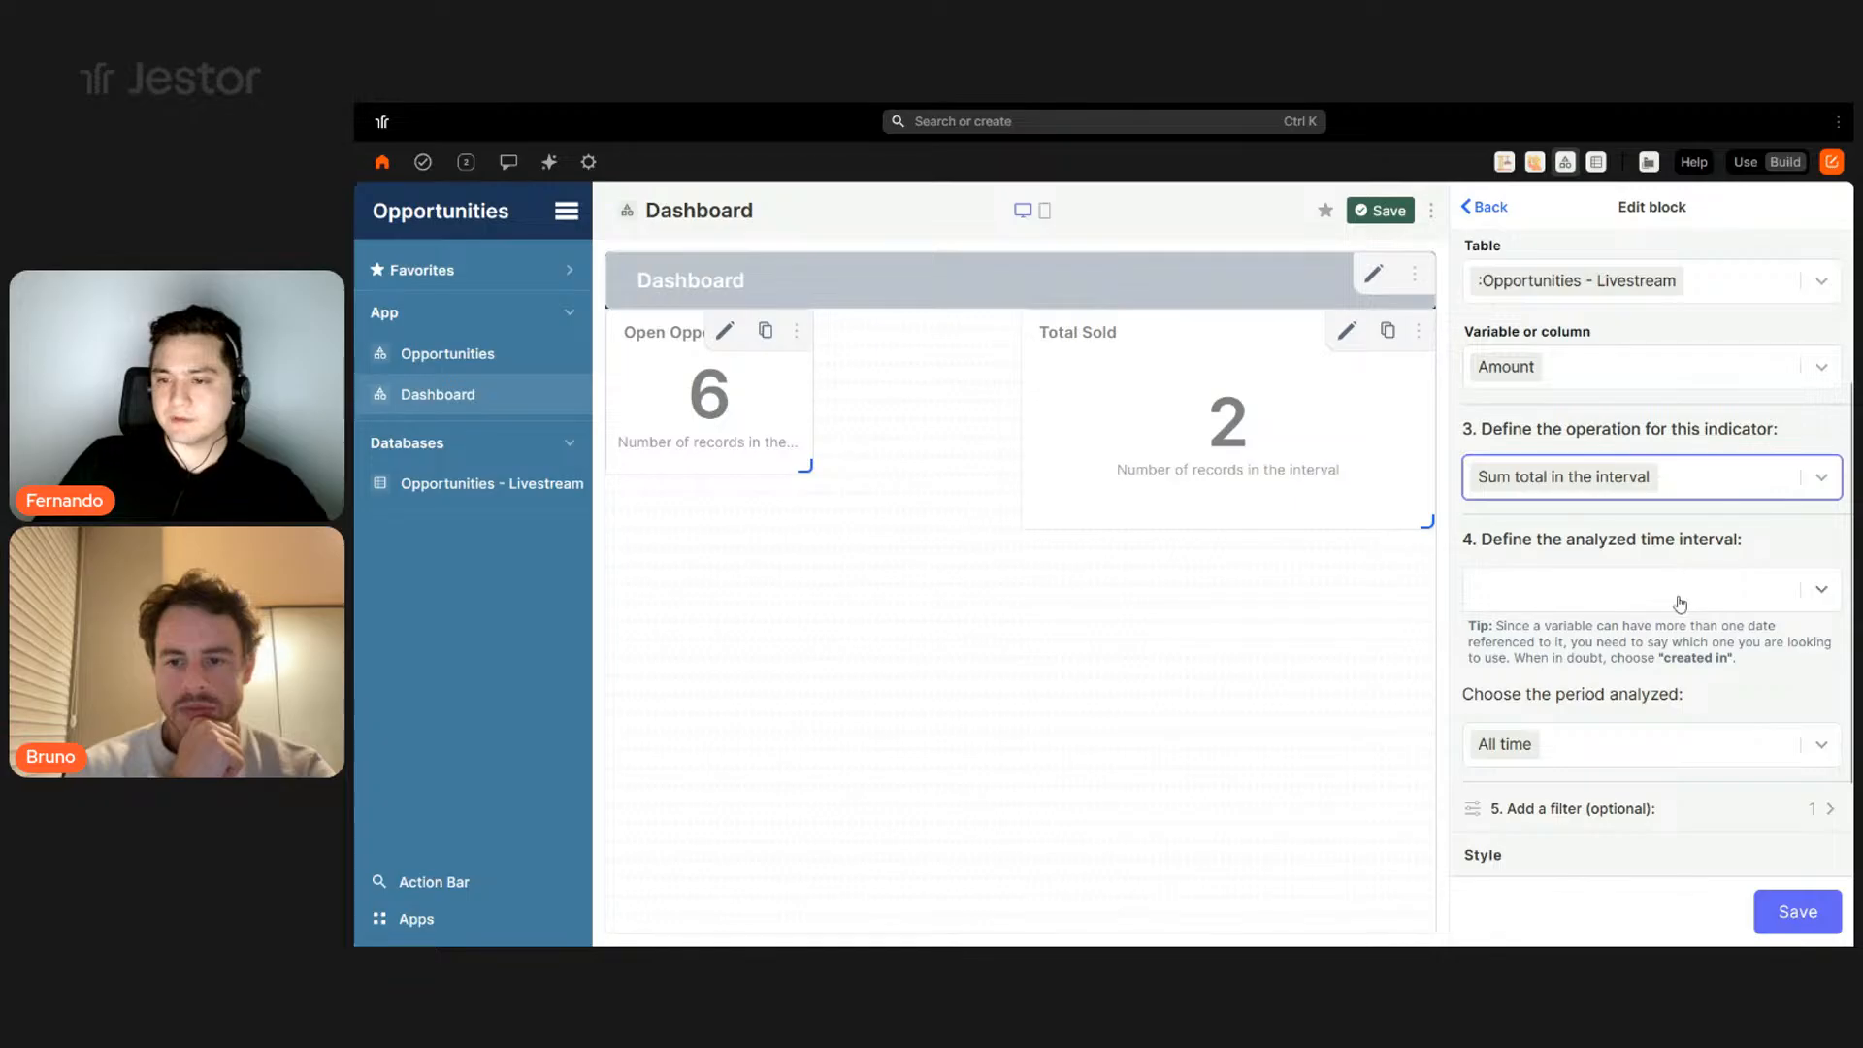
{"action": "left_click", "coordinate": [1679, 592]}
{"action": "left_click", "coordinate": [1675, 593]}
{"action": "left_click", "coordinate": [1642, 604]}
{"action": "left_click", "coordinate": [1567, 635]}
{"action": "left_click", "coordinate": [1793, 907]}
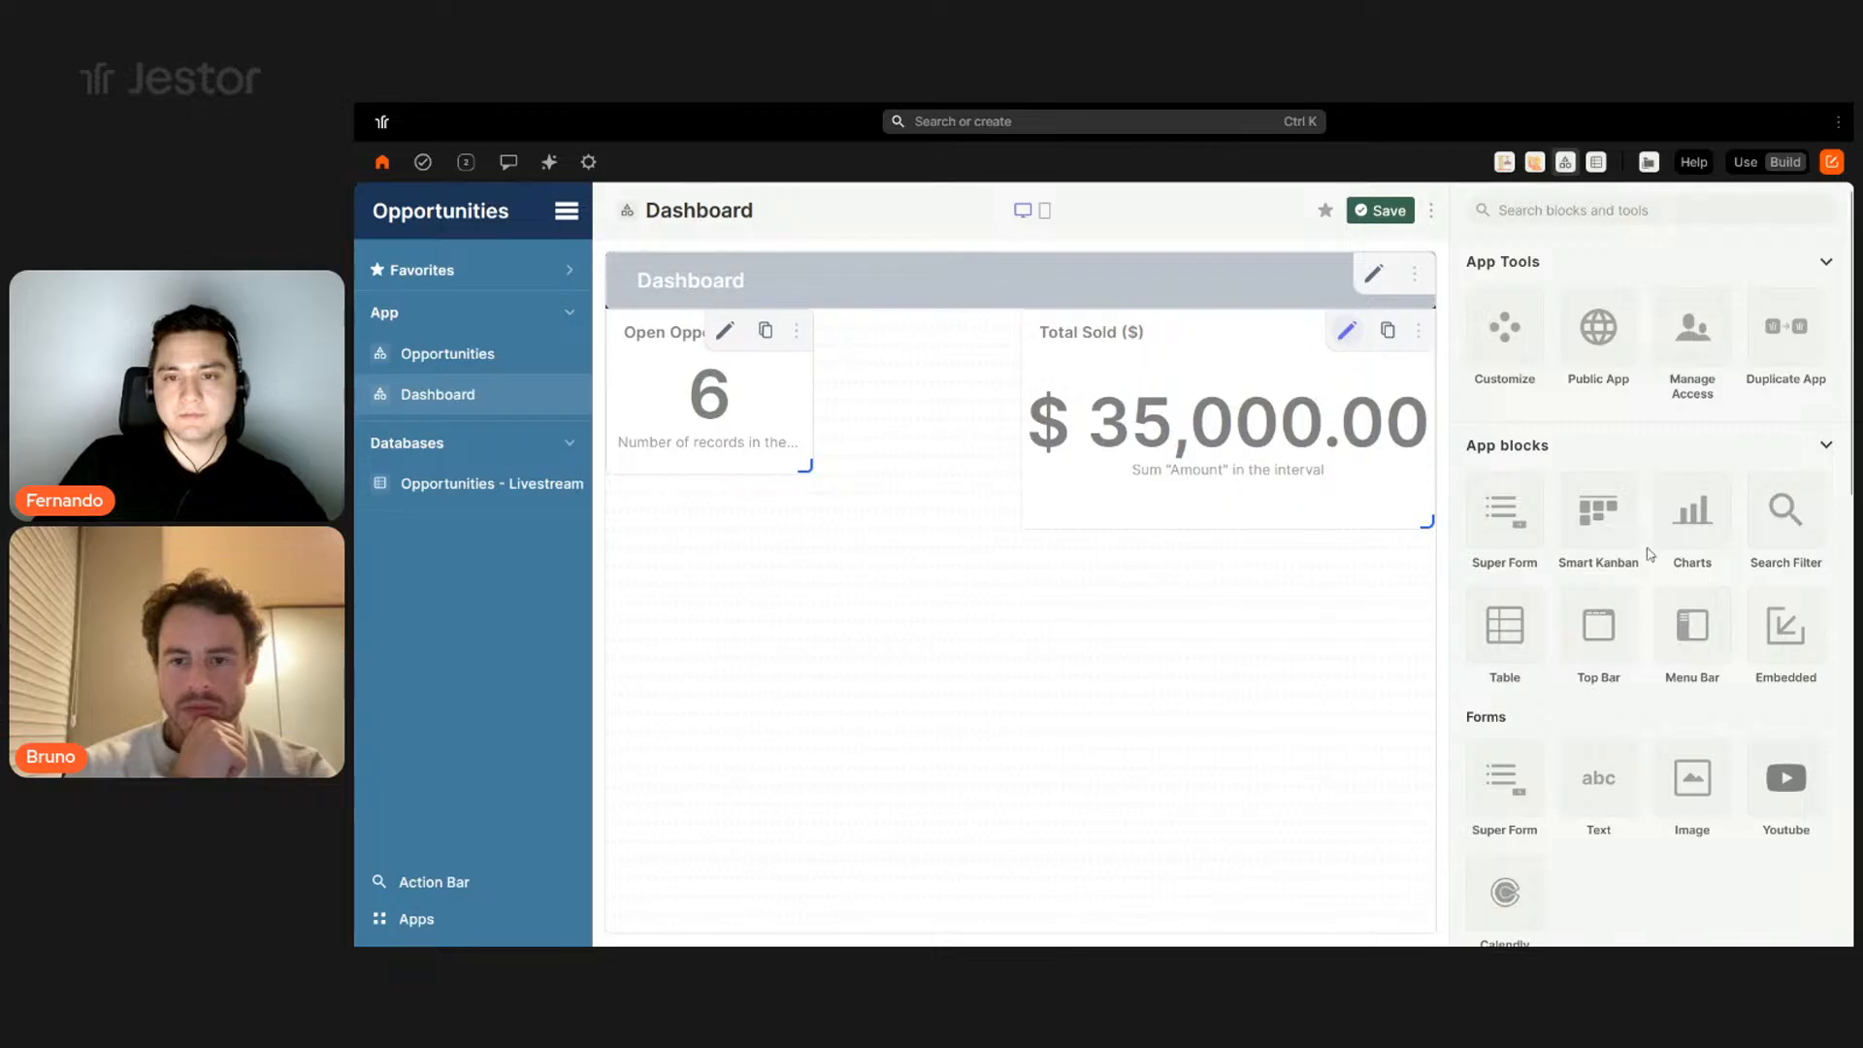
- Keep Total Sold ($) filtered to Status Won, then shrink it and move it below and right
{"action": "scroll", "coordinate": [1677, 685], "scroll_direction": "down", "scroll_amount": 5}
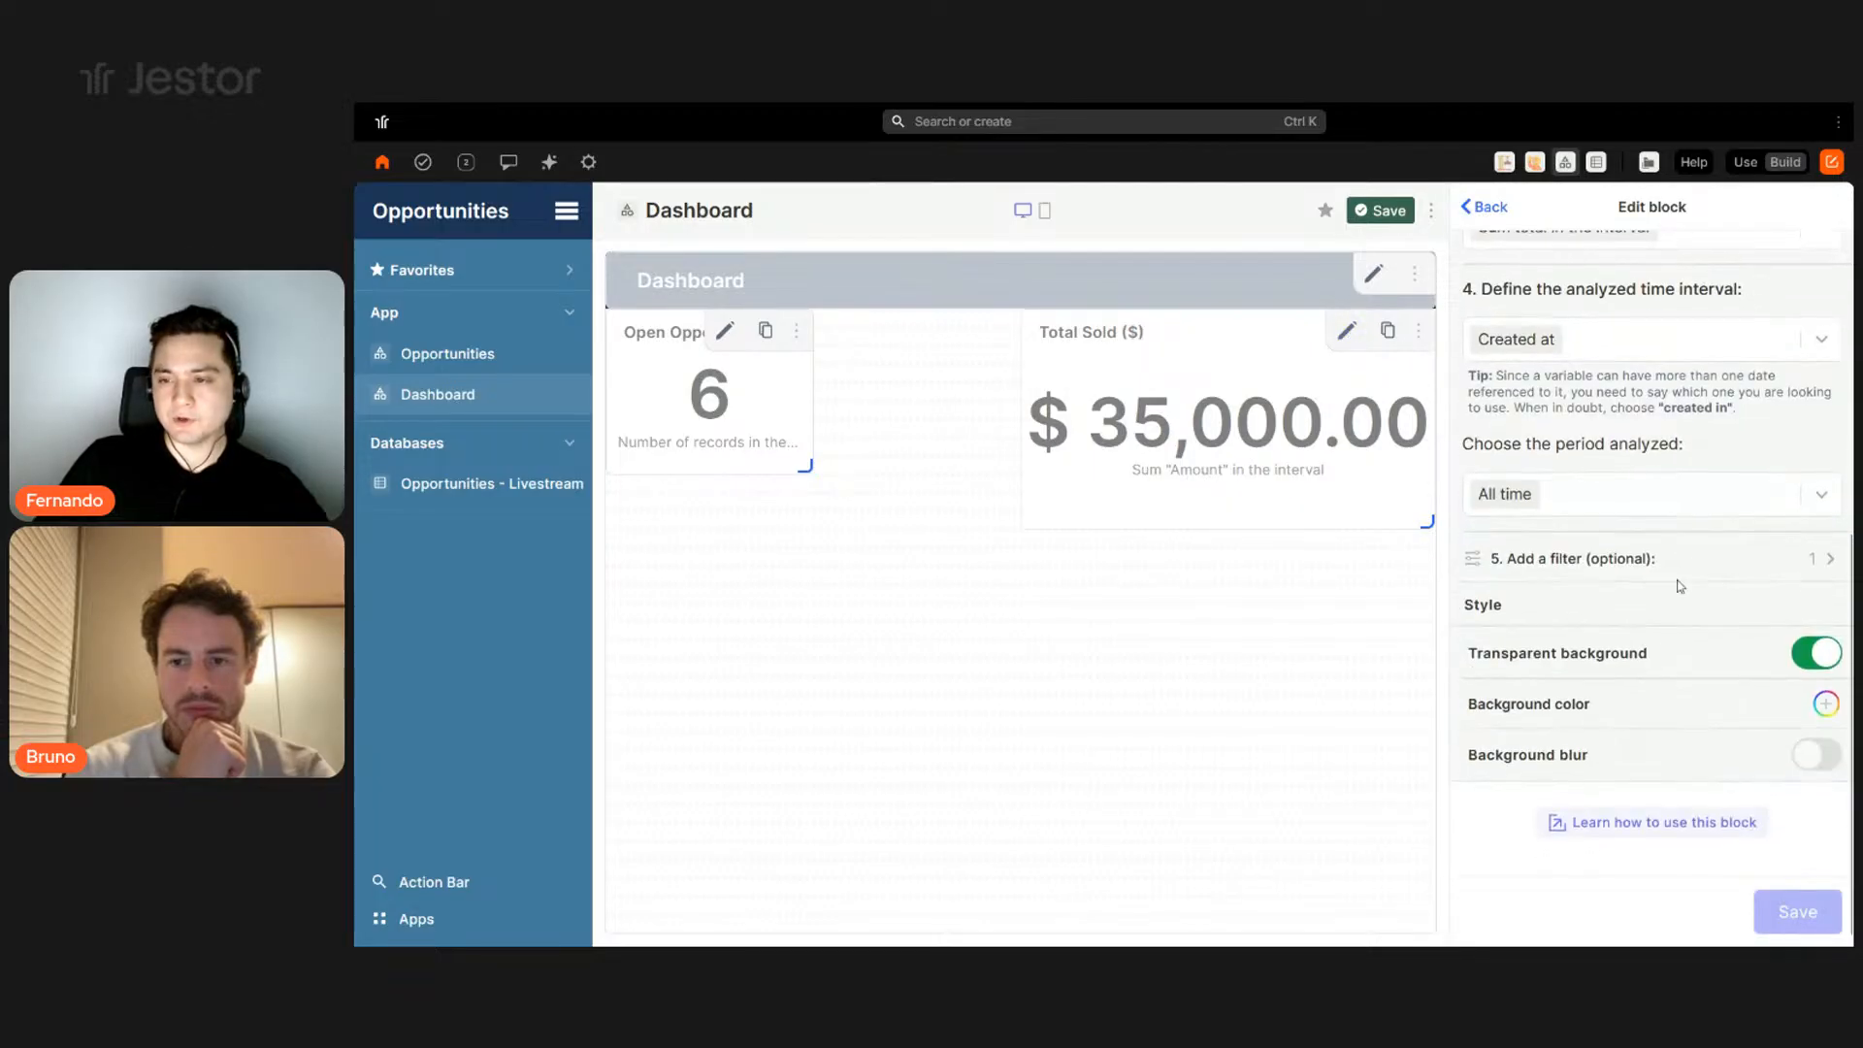
{"action": "left_click", "coordinate": [1559, 558]}
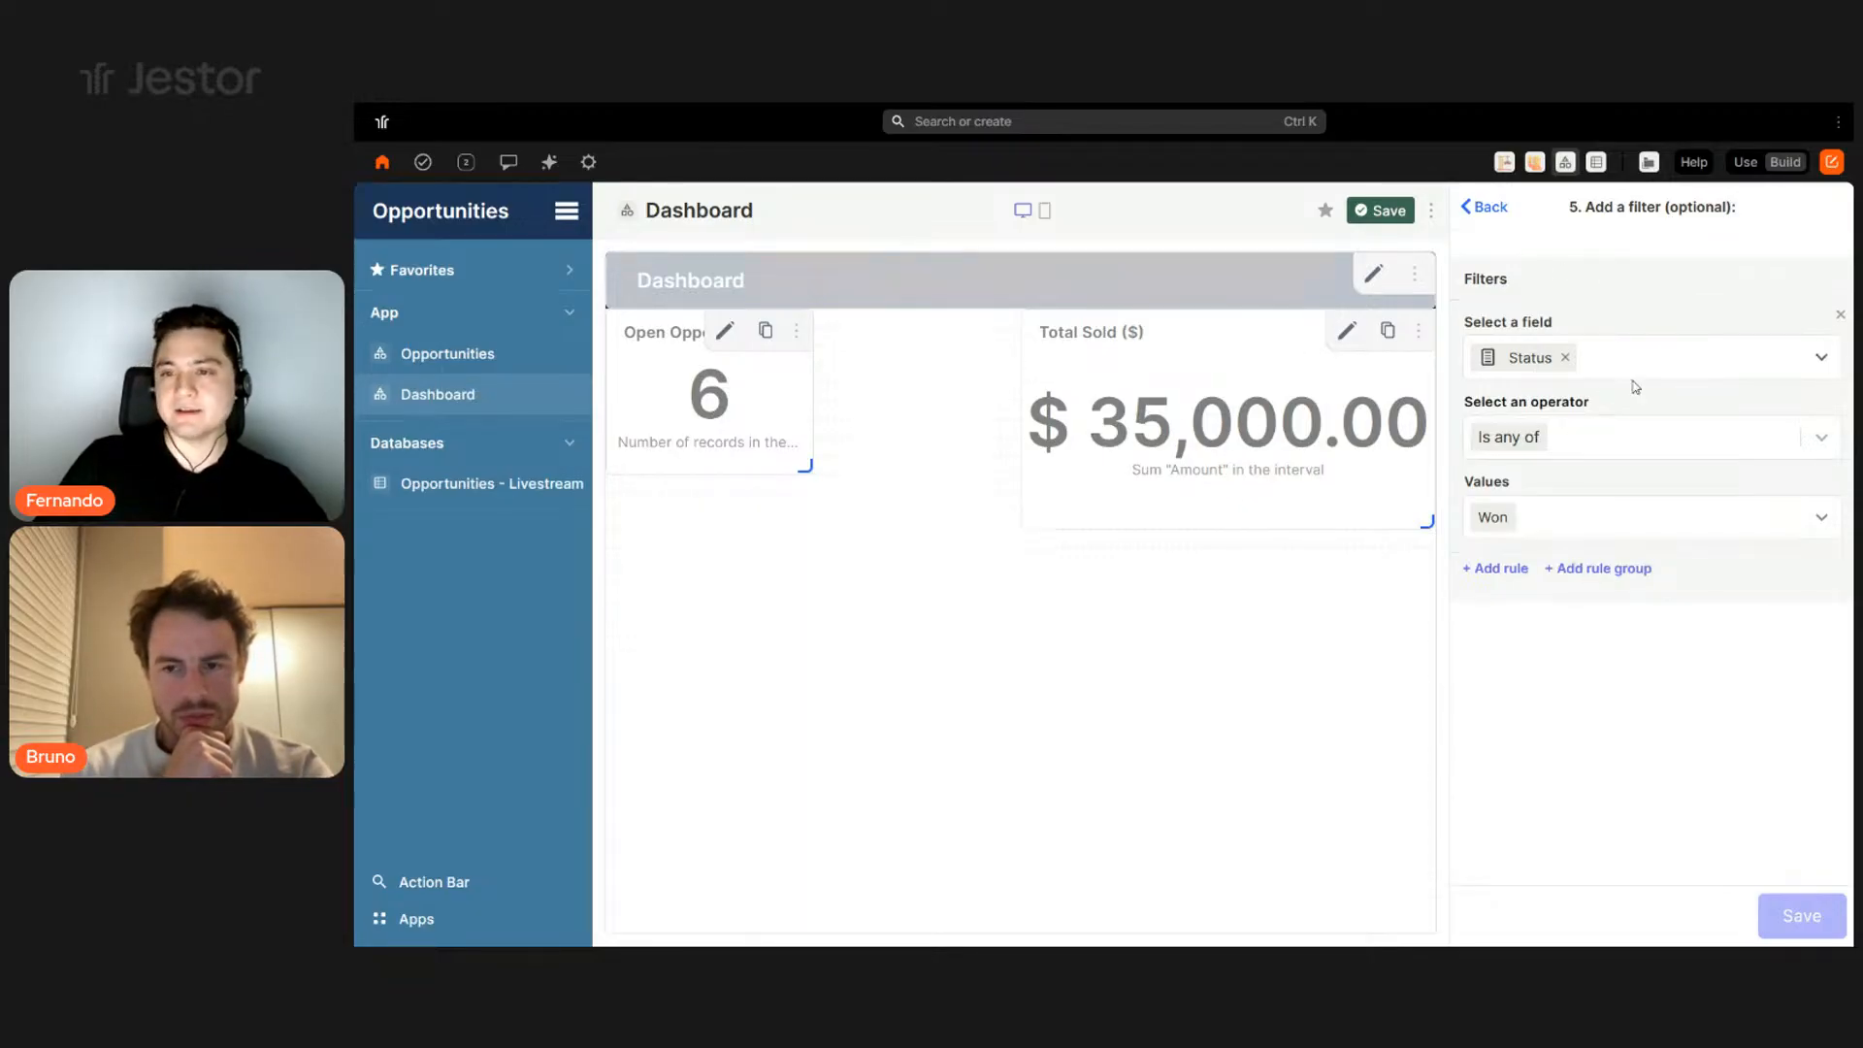
{"action": "left_click_drag", "start_coordinate": [1291, 422], "coordinate": [871, 606]}
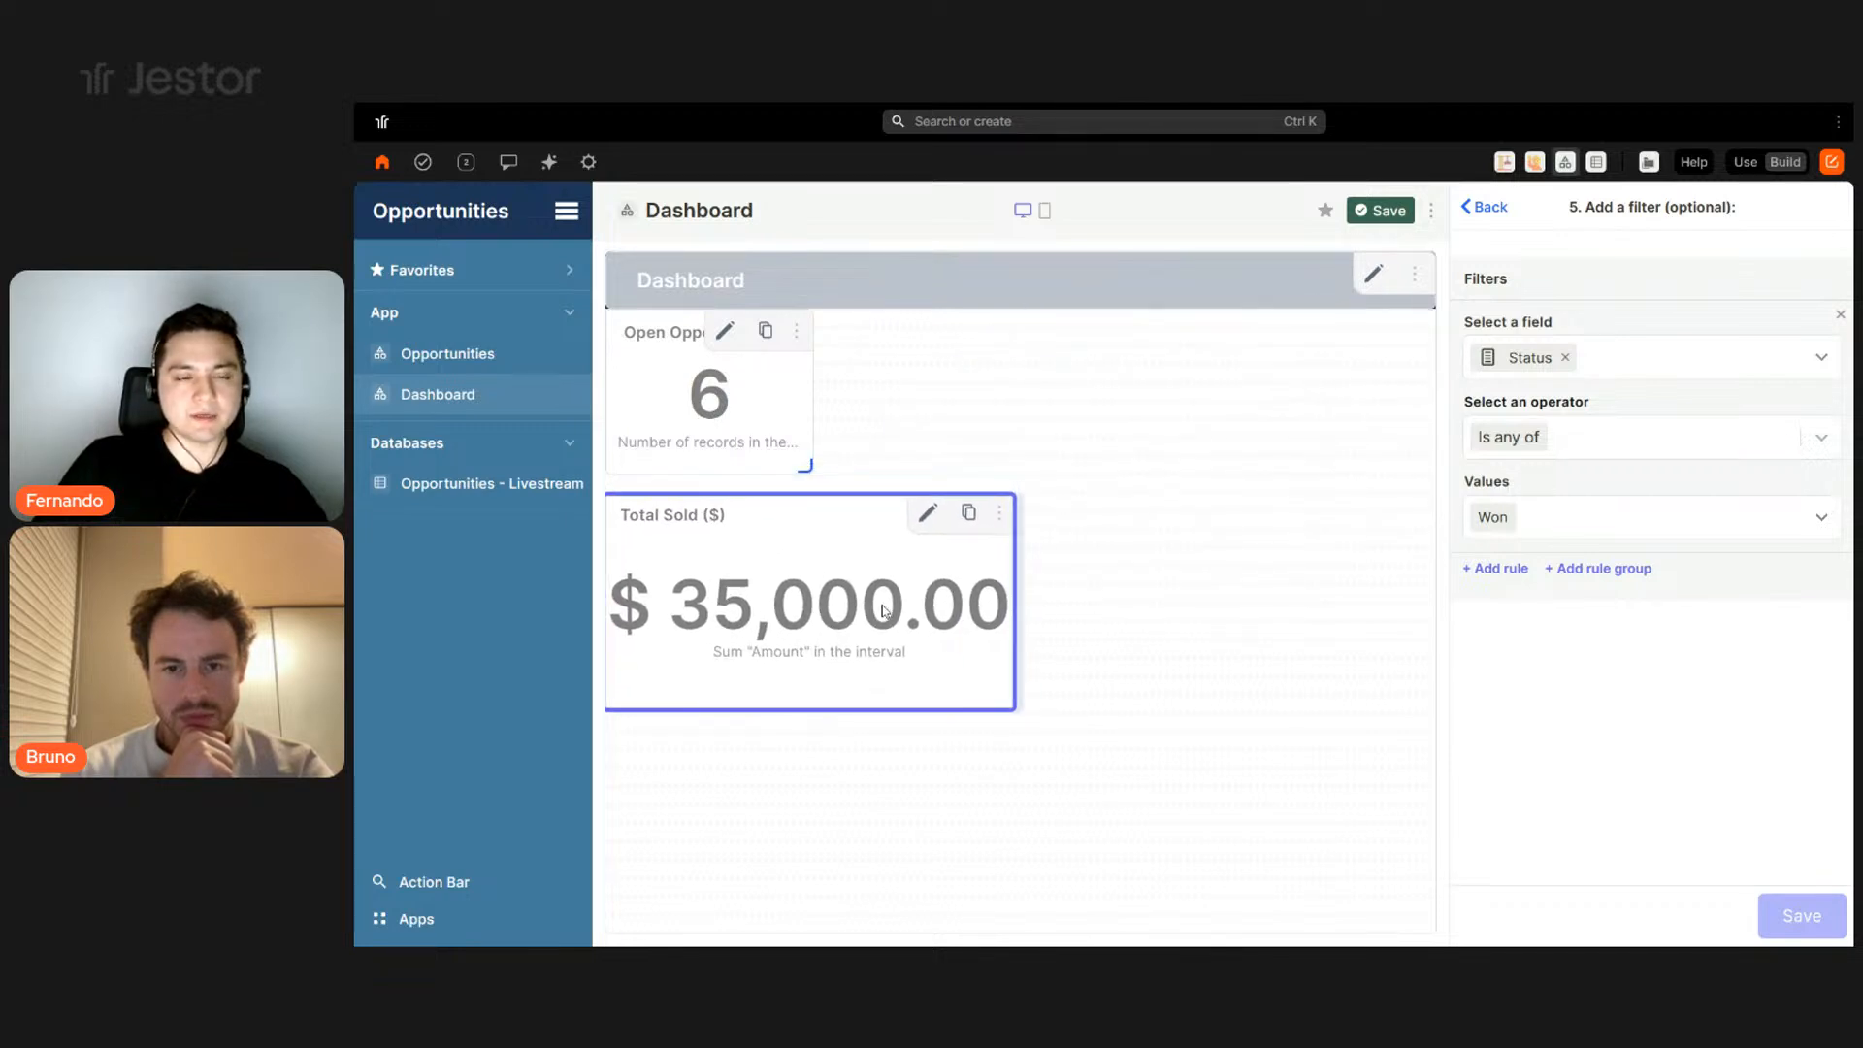
{"action": "left_click_drag", "start_coordinate": [1009, 704], "coordinate": [1018, 624]}
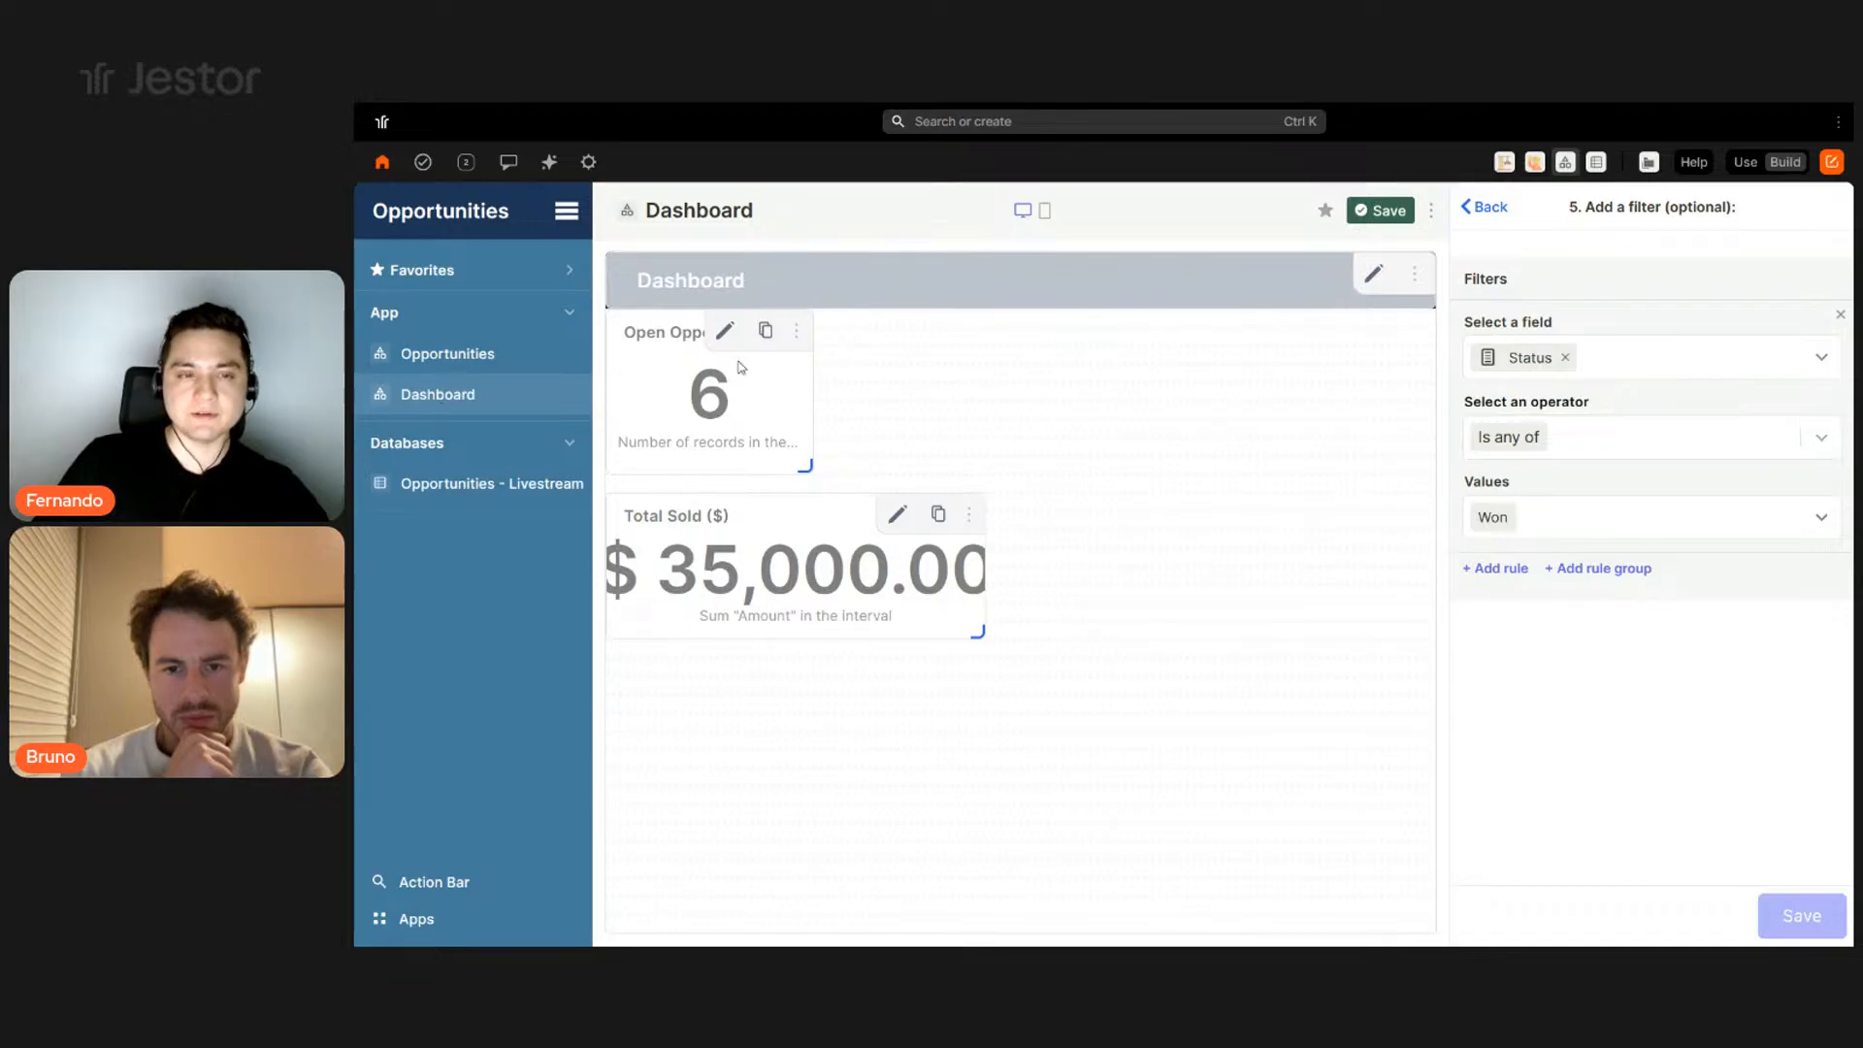
{"action": "left_click_drag", "start_coordinate": [696, 582], "coordinate": [1110, 531]}
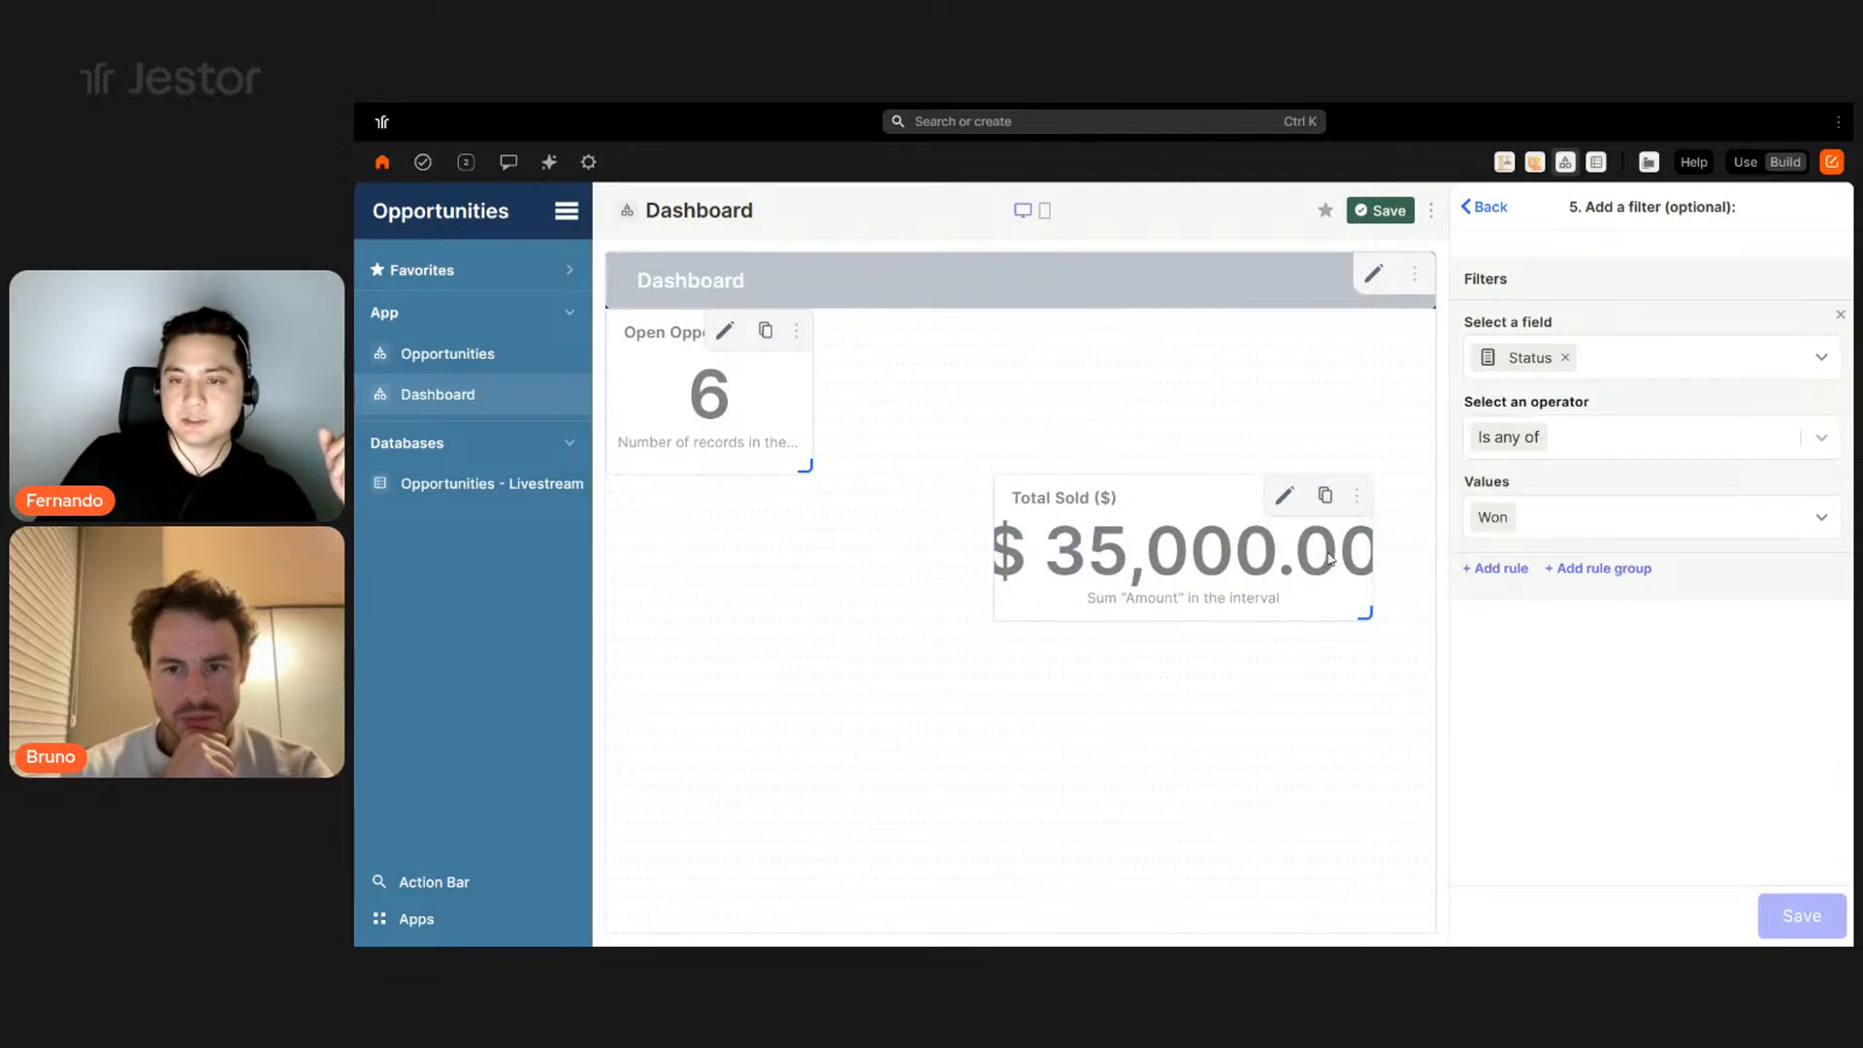
- Clone Total Sold ($) and rename the copy to Open Opportunities ($)
{"action": "left_click", "coordinate": [1326, 502]}
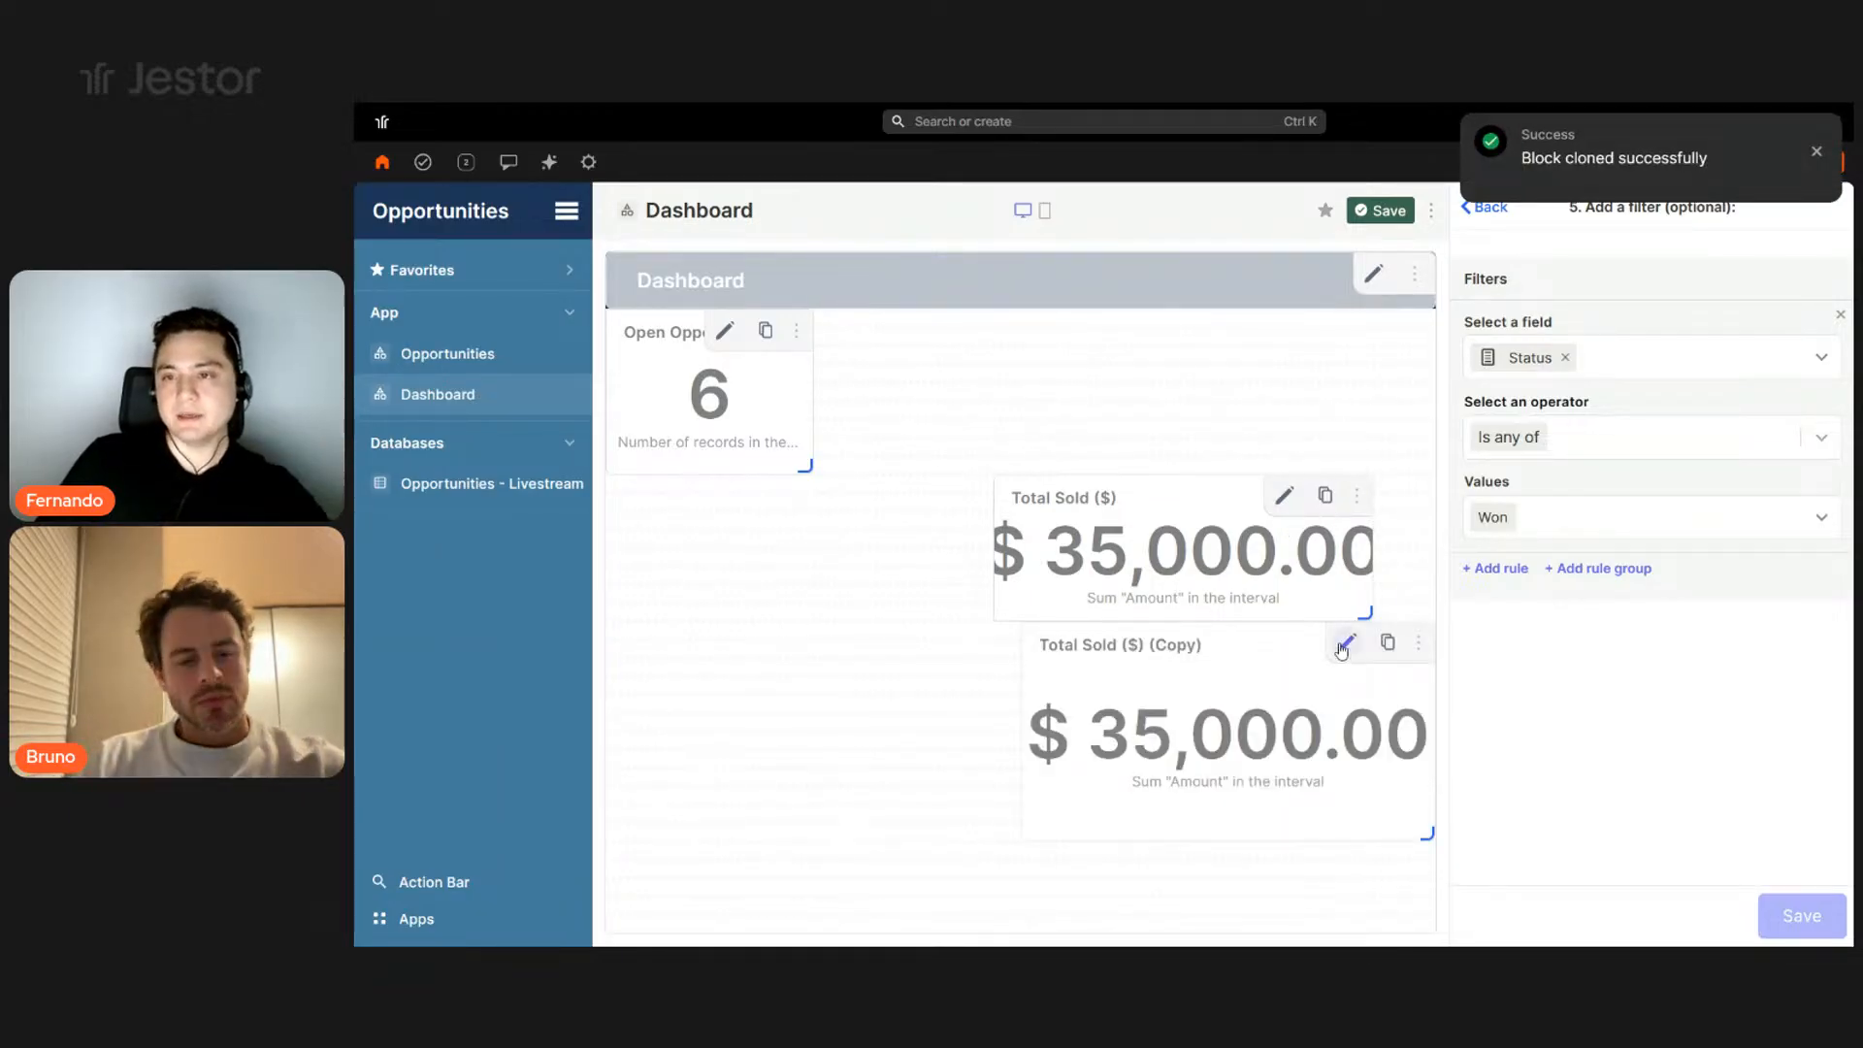
{"action": "left_click", "coordinate": [1345, 647]}
{"action": "double_click", "coordinate": [1514, 428]}
{"action": "left_click_drag", "start_coordinate": [1513, 429], "coordinate": [1538, 429]}
{"action": "type", "text": "Open Opportu"}
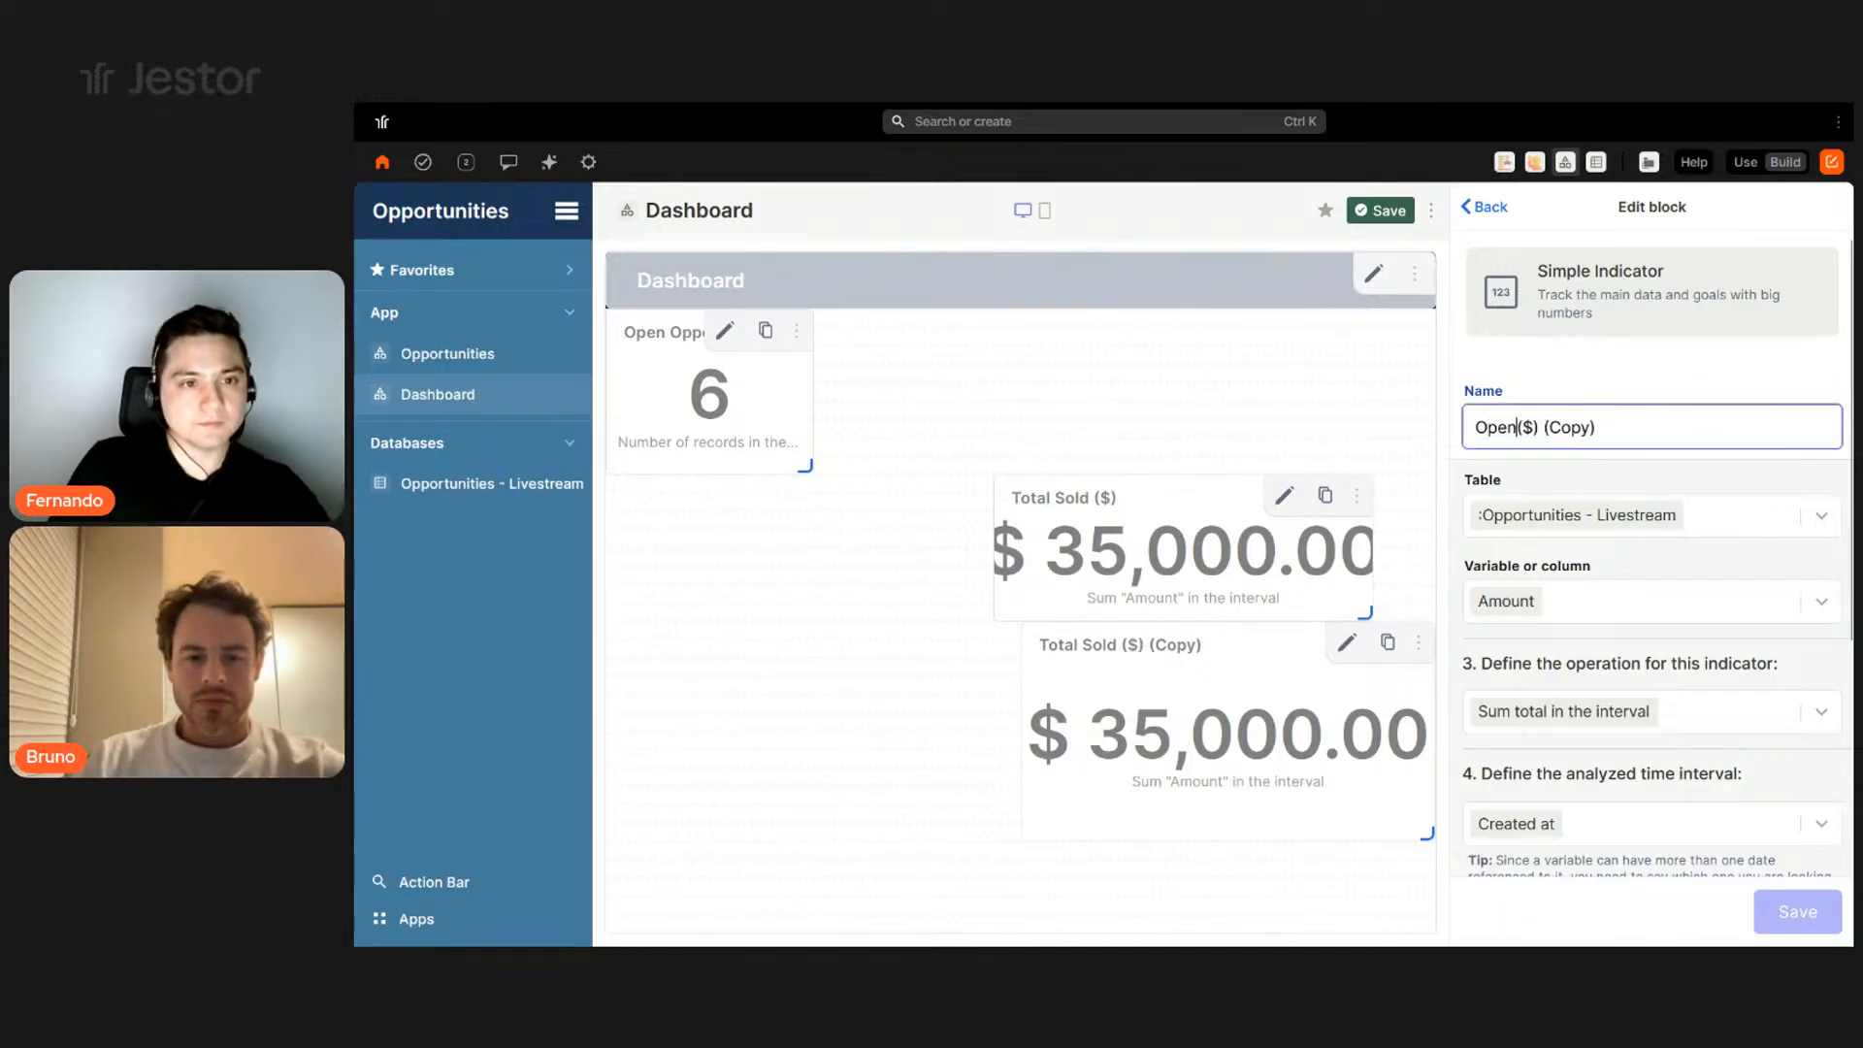
{"action": "type", "text": "nities"}
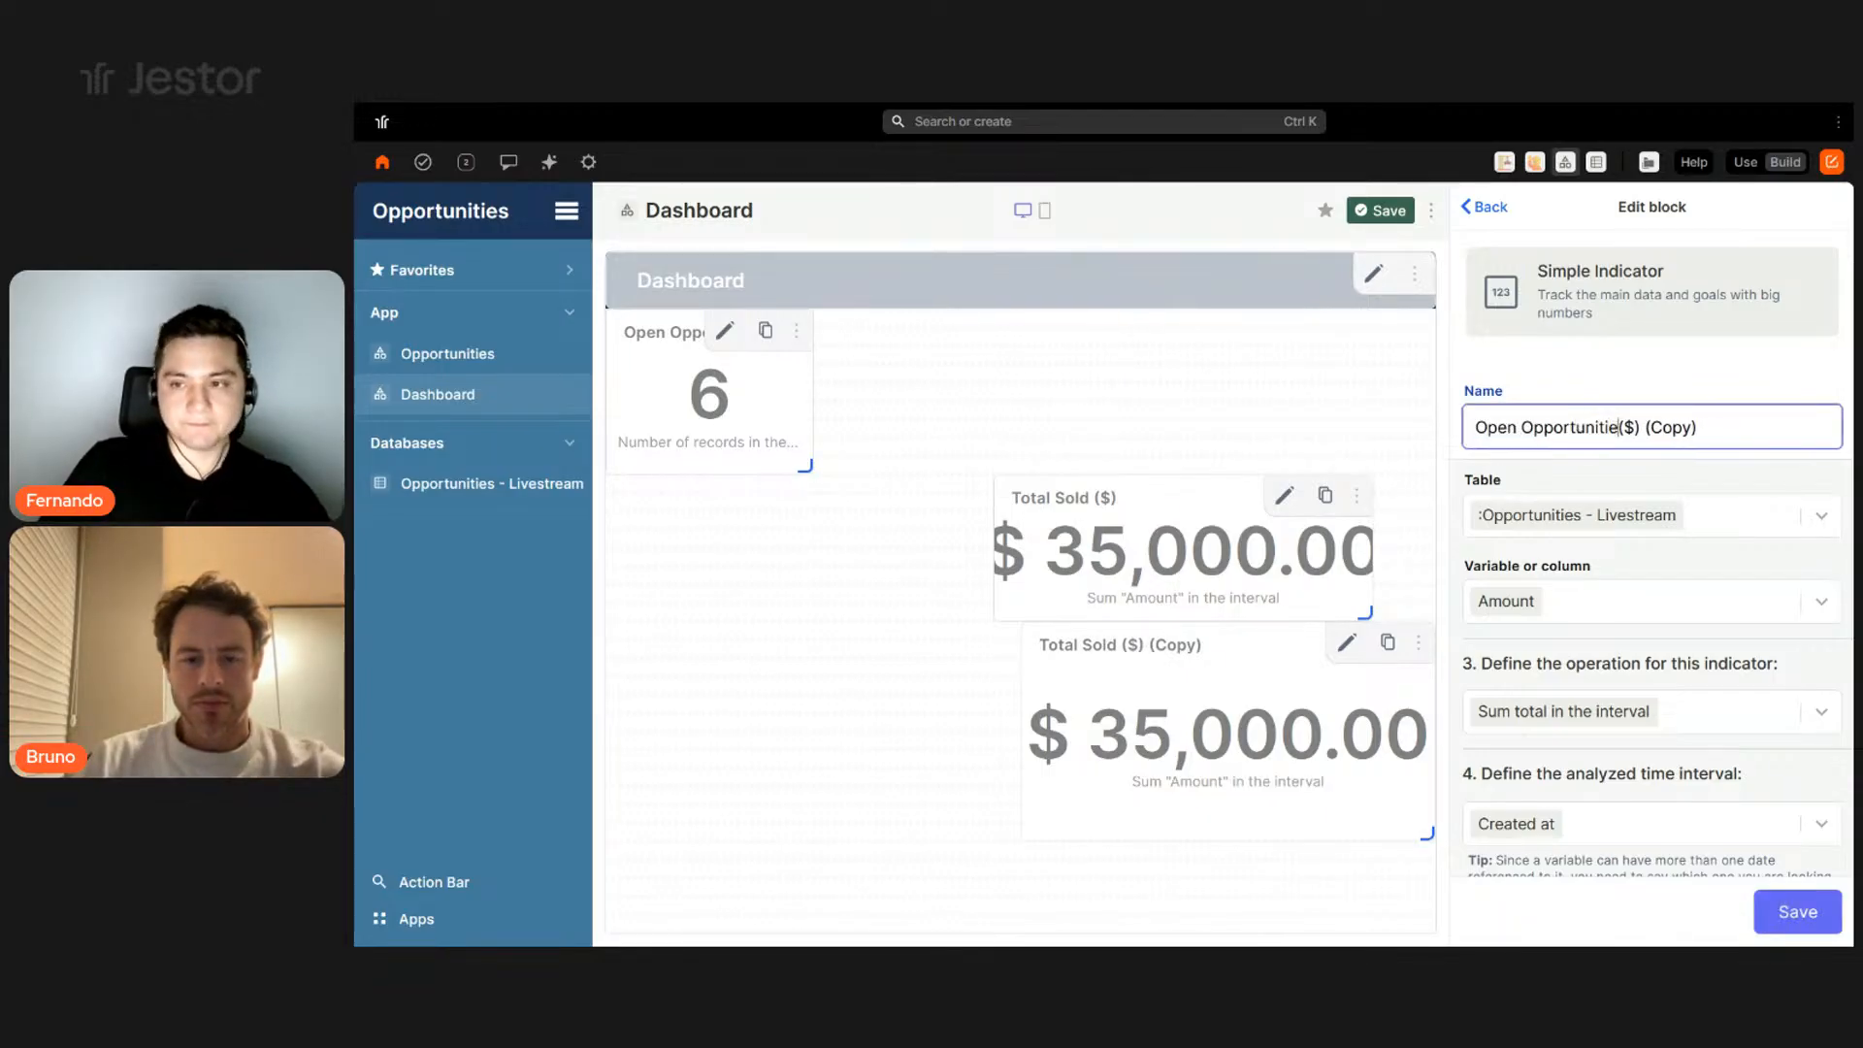
{"action": "left_click_drag", "start_coordinate": [1711, 427], "coordinate": [1667, 430]}
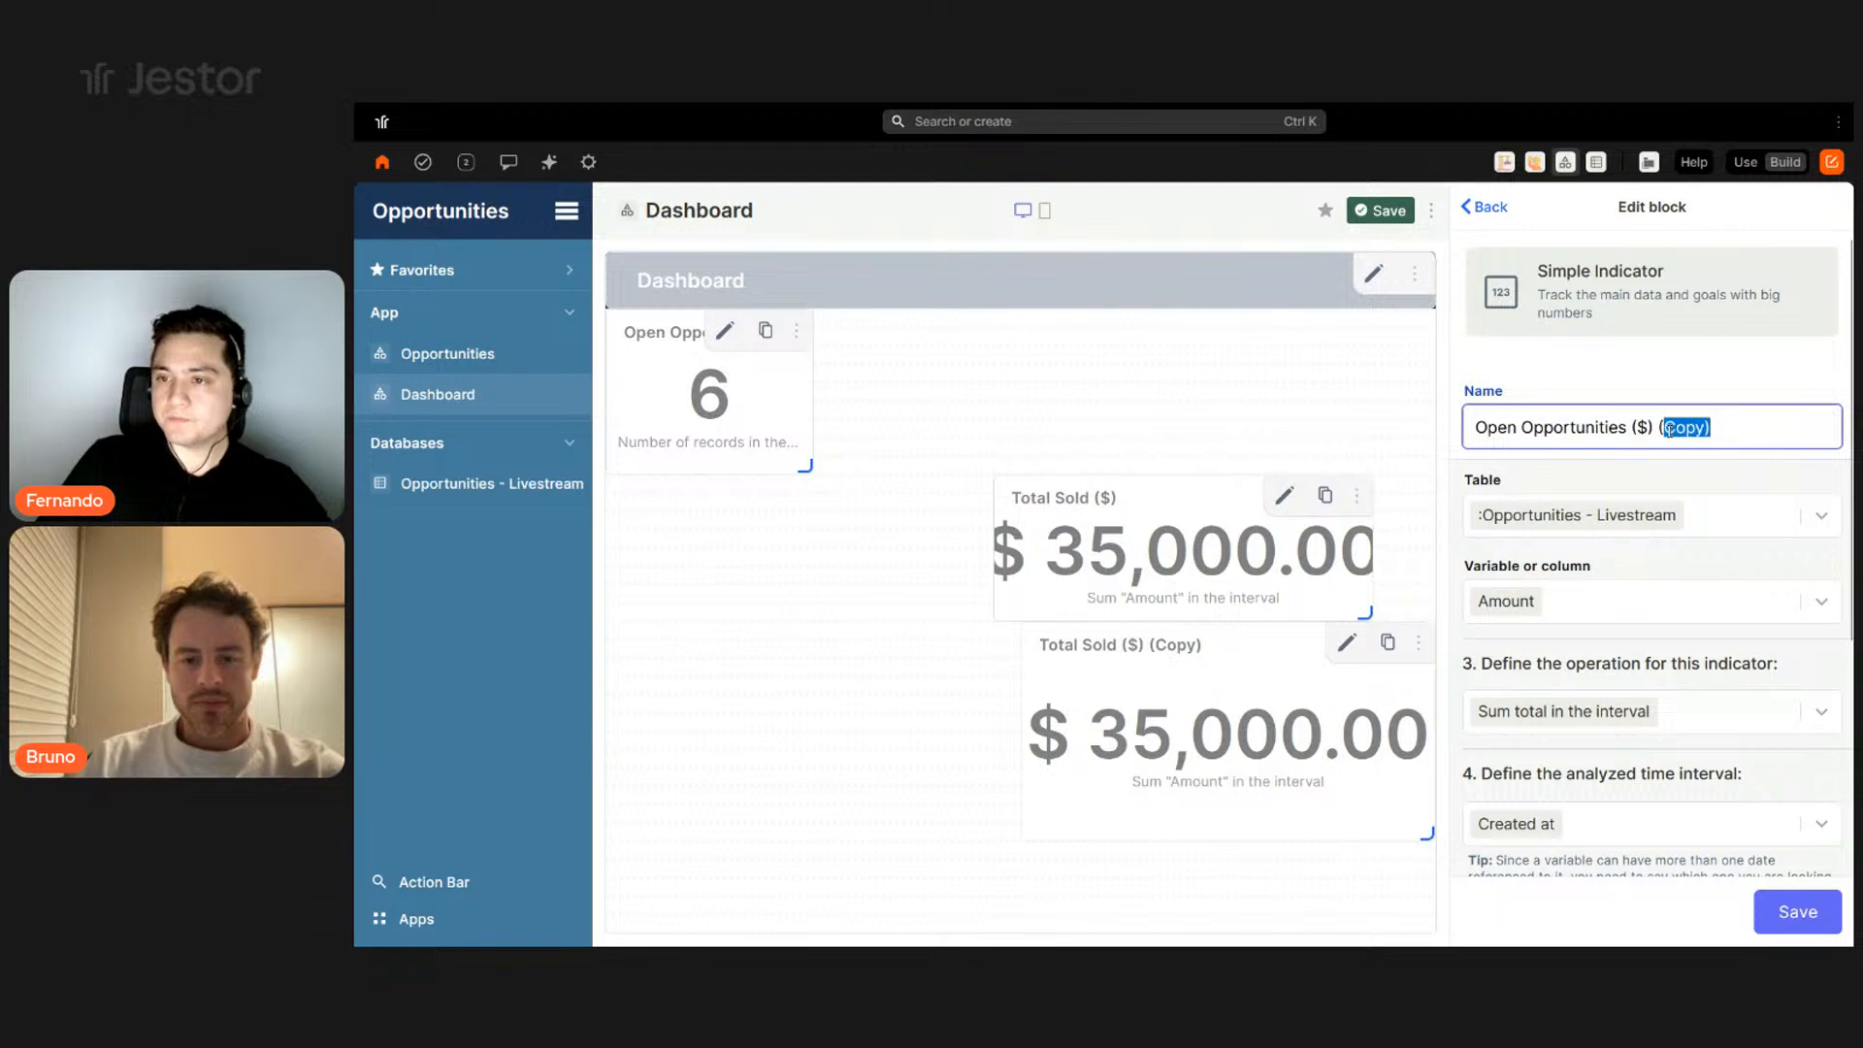
- Change the copy's Status filter from Won to New and Proposal and save it
{"action": "scroll", "coordinate": [1649, 524], "scroll_direction": "down", "scroll_amount": 5}
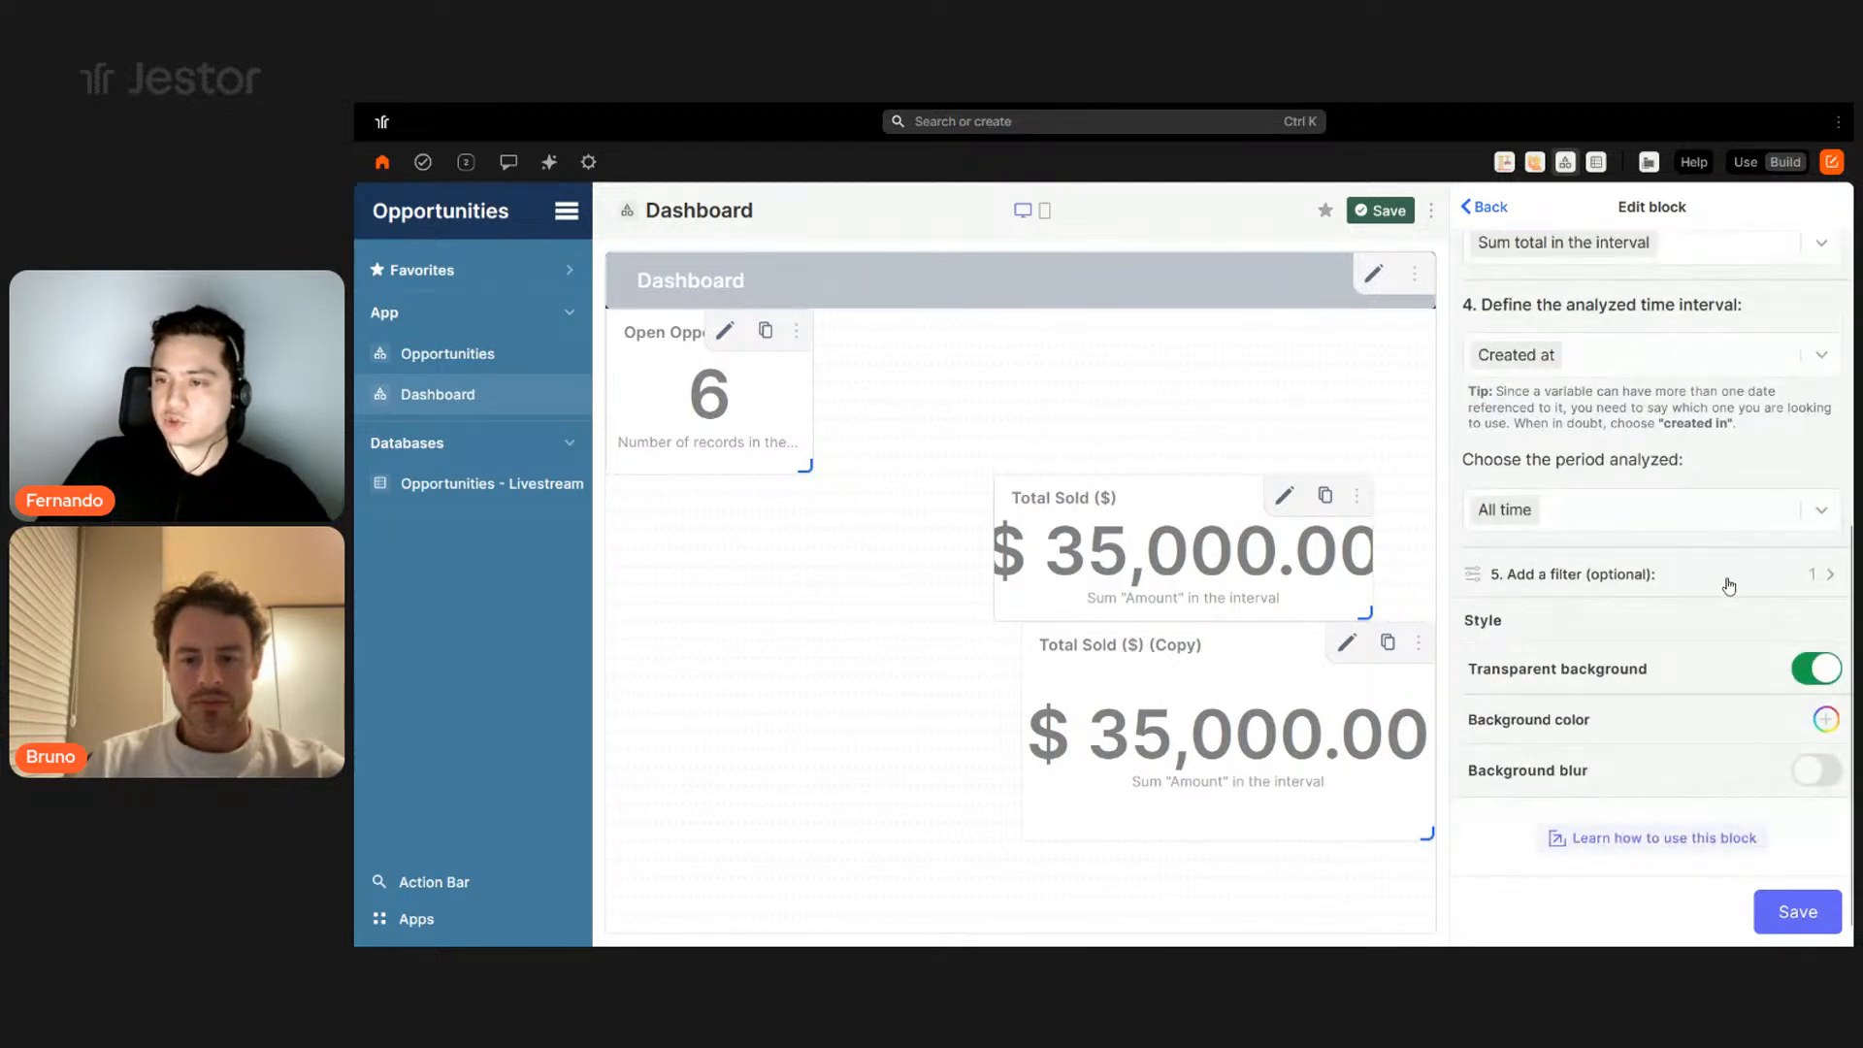
{"action": "left_click", "coordinate": [1726, 577]}
{"action": "left_click", "coordinate": [1556, 514]}
{"action": "left_click", "coordinate": [1519, 517]}
{"action": "left_click", "coordinate": [1508, 572]}
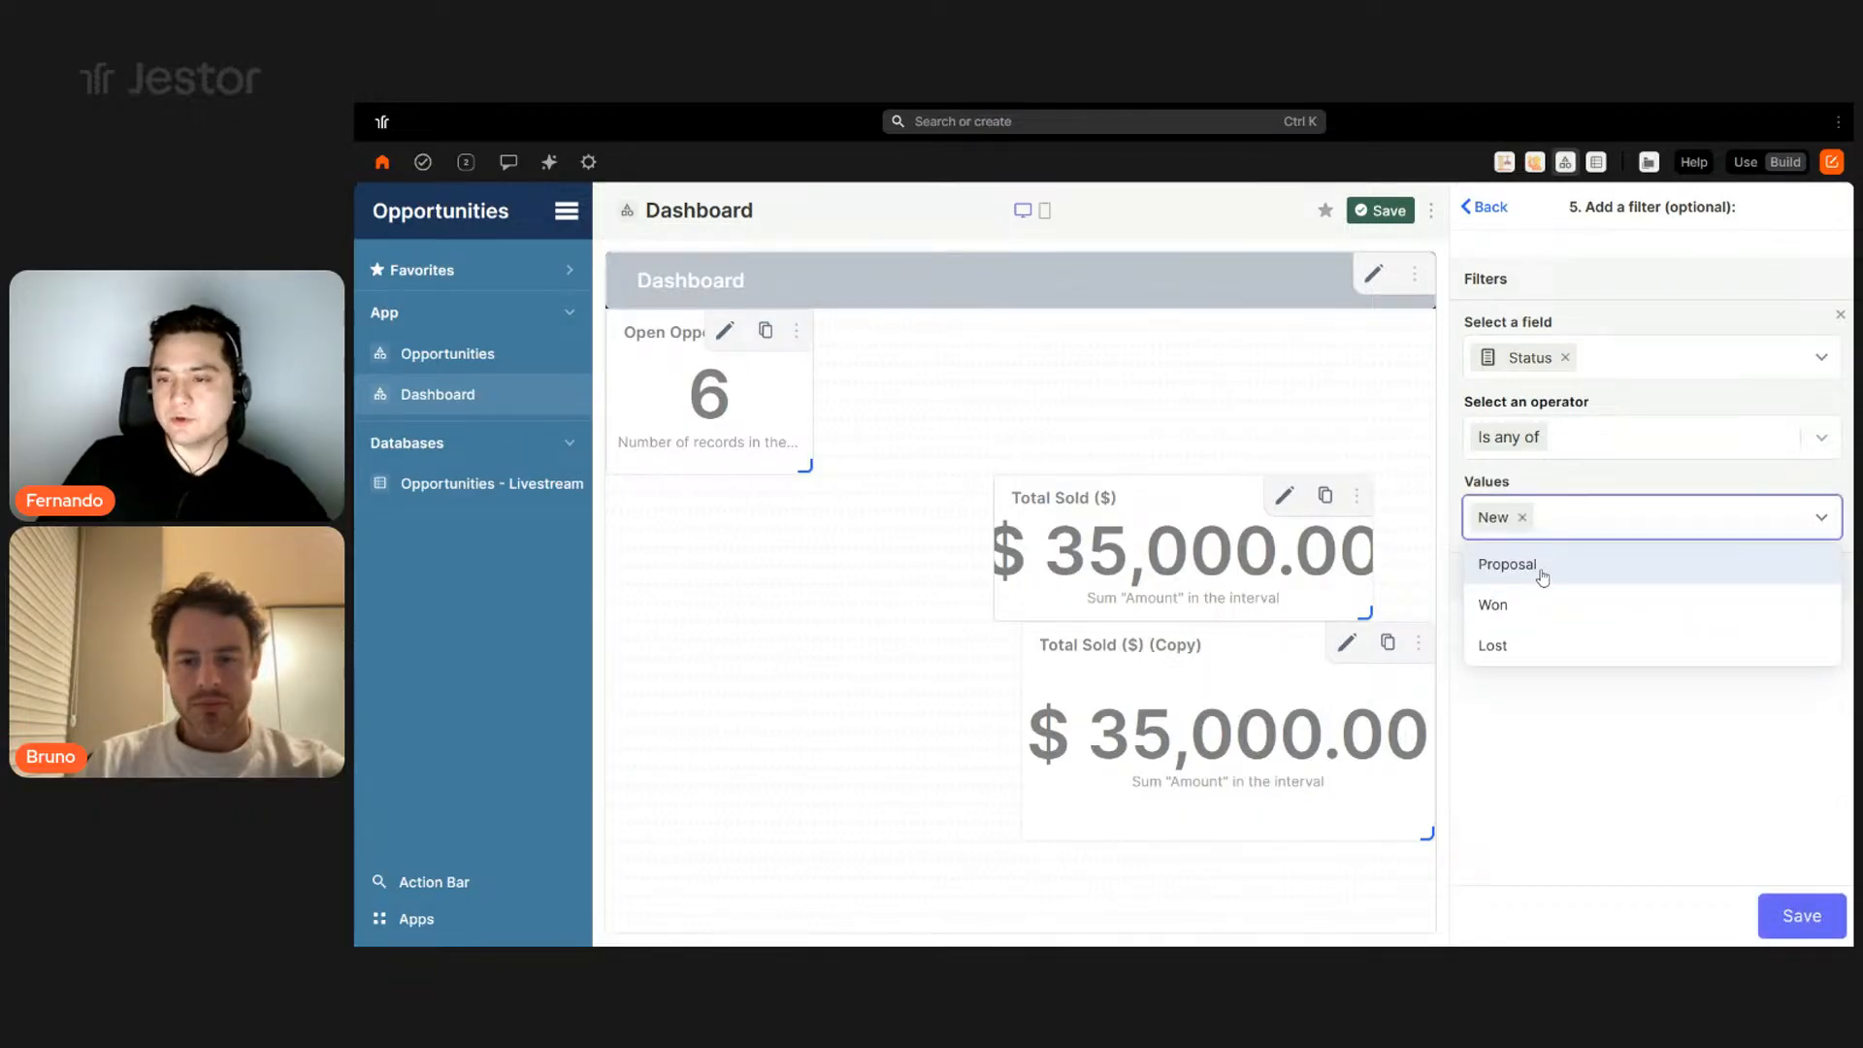
{"action": "left_click", "coordinate": [1541, 576]}
{"action": "left_click", "coordinate": [1810, 919]}
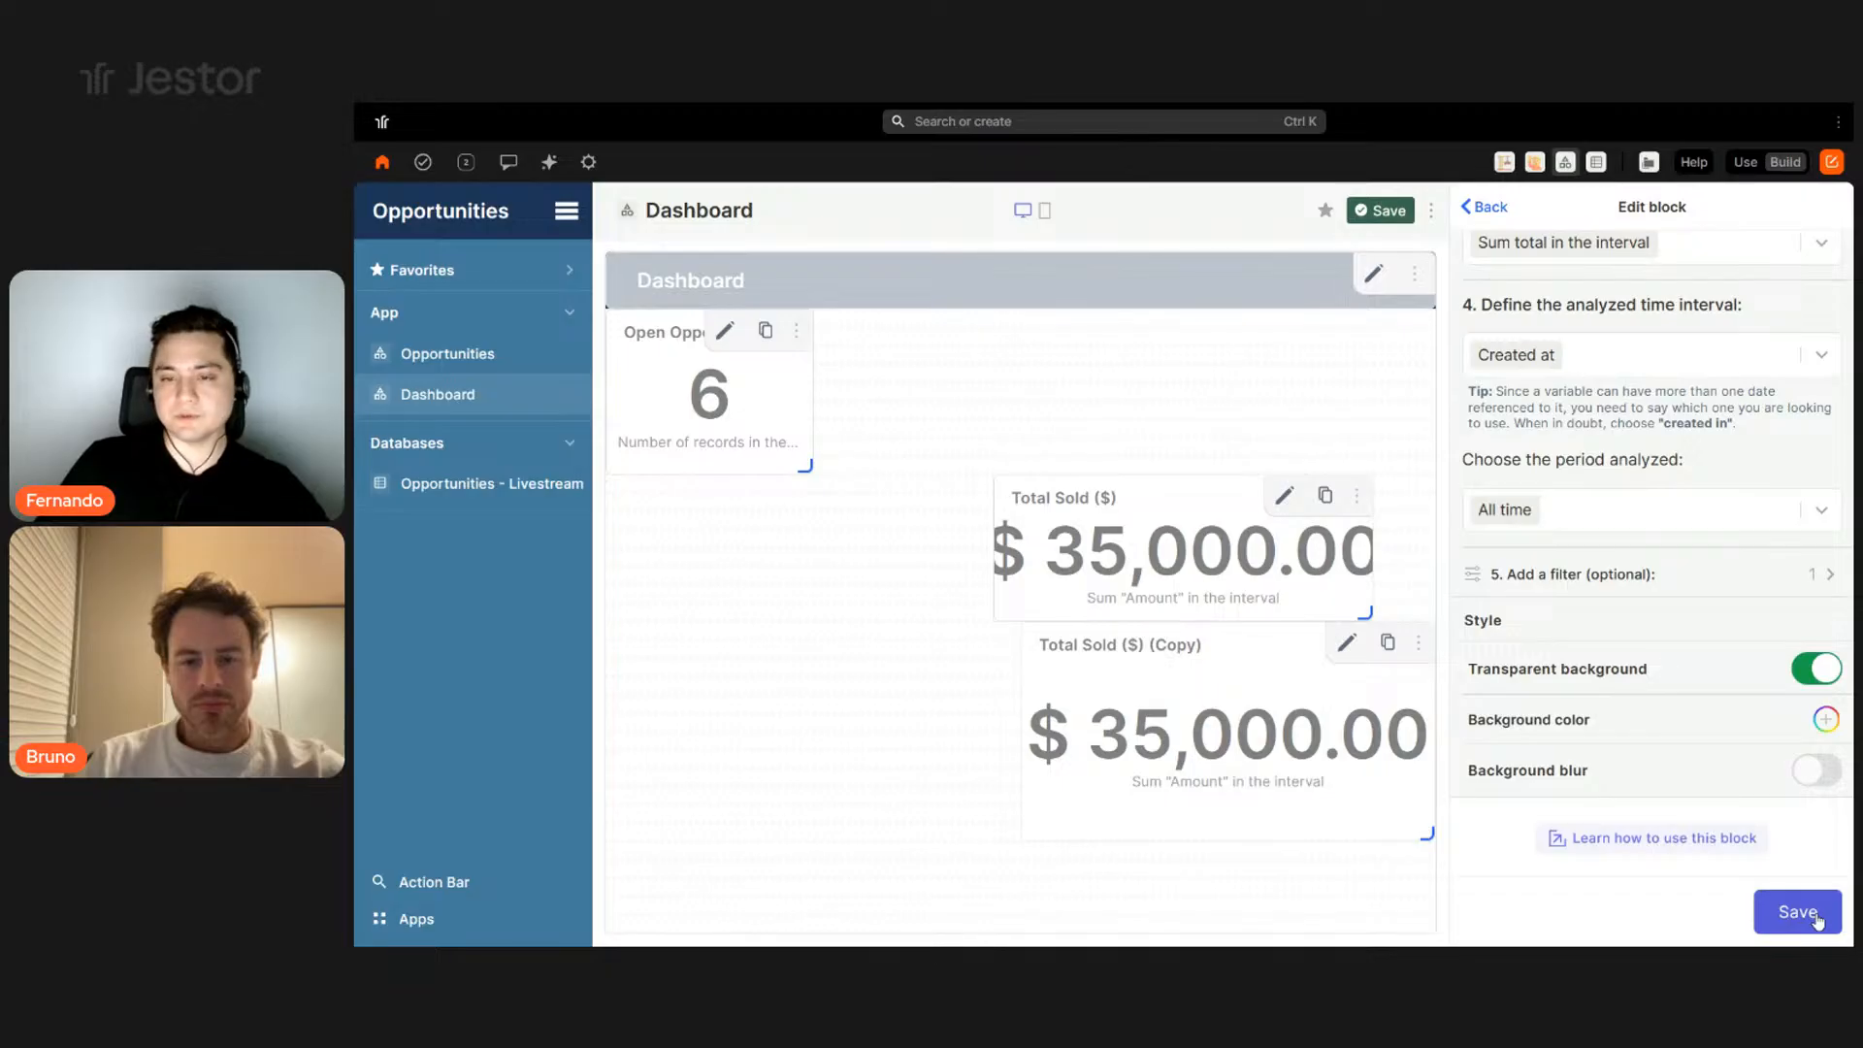
{"action": "left_click", "coordinate": [1797, 912]}
- Resize and line up Open Opportunities ($) and Total Sold ($) beside the count block
{"action": "left_click_drag", "start_coordinate": [1260, 786], "coordinate": [927, 723]}
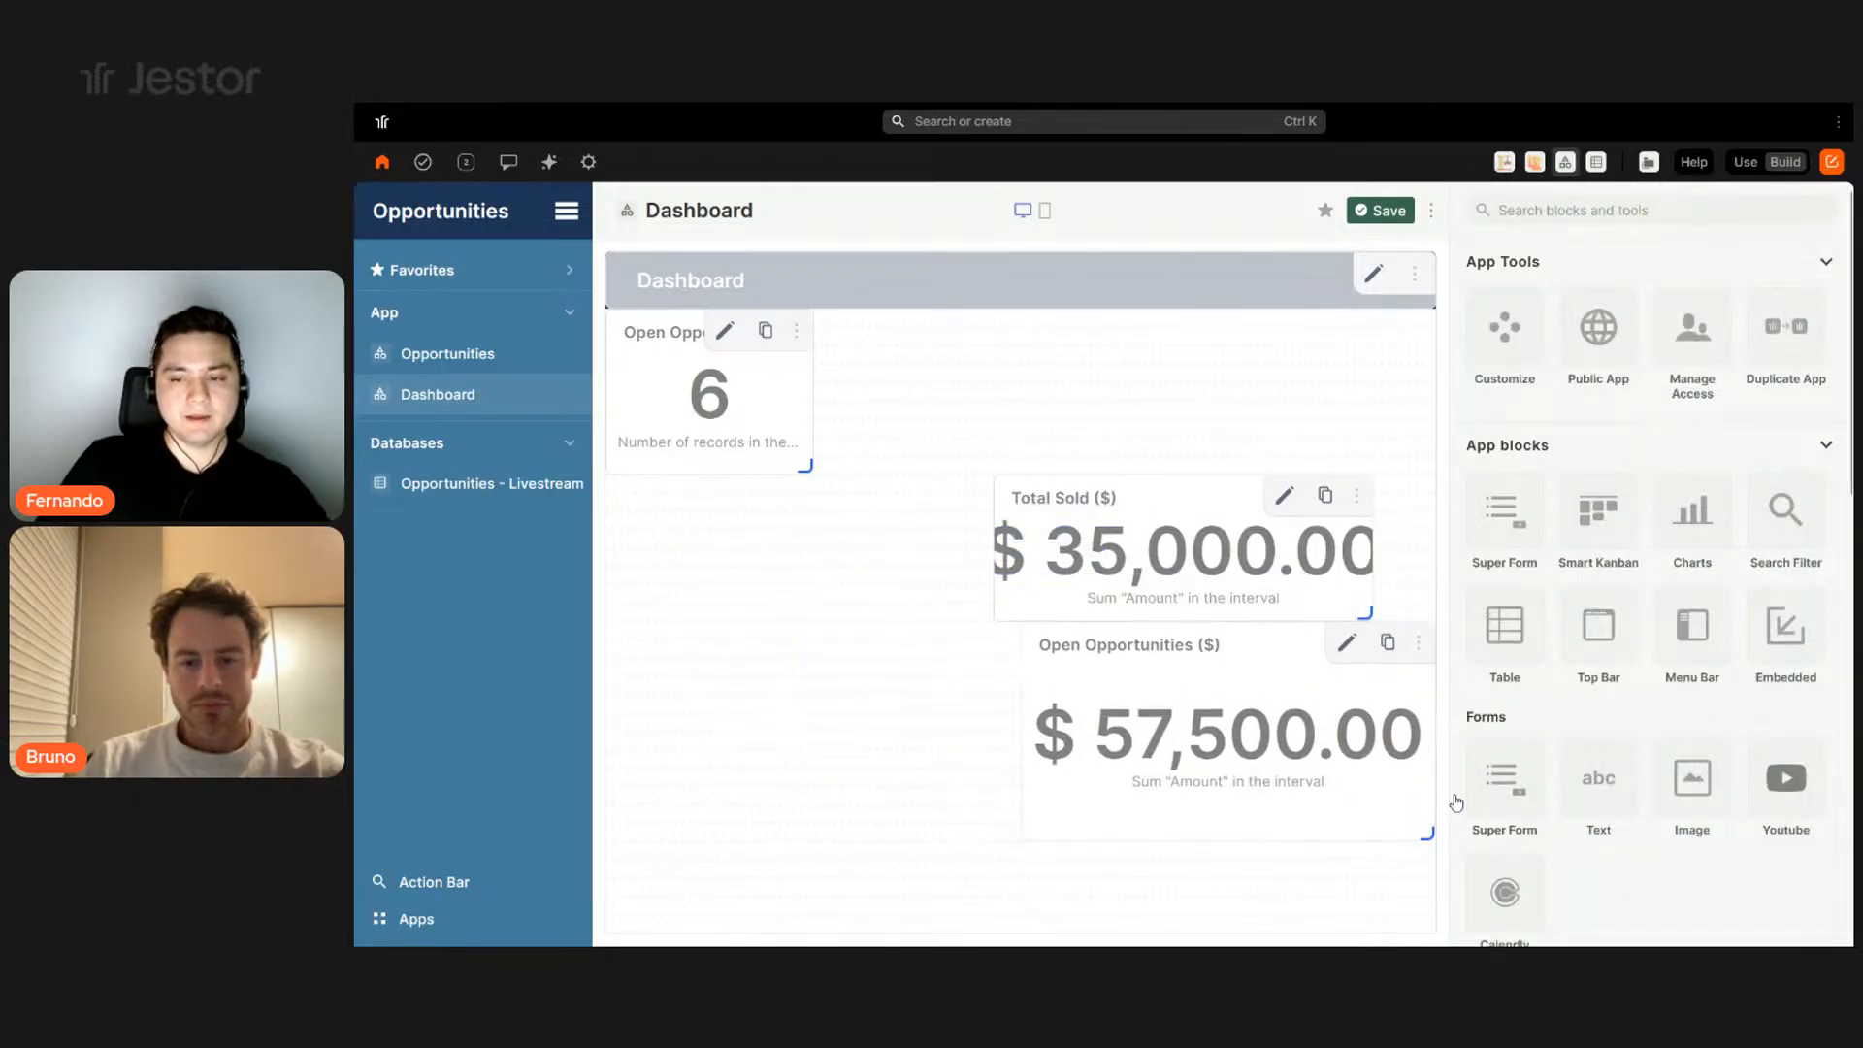
{"action": "left_click_drag", "start_coordinate": [1416, 826], "coordinate": [1331, 784]}
{"action": "left_click_drag", "start_coordinate": [1164, 706], "coordinate": [968, 398]}
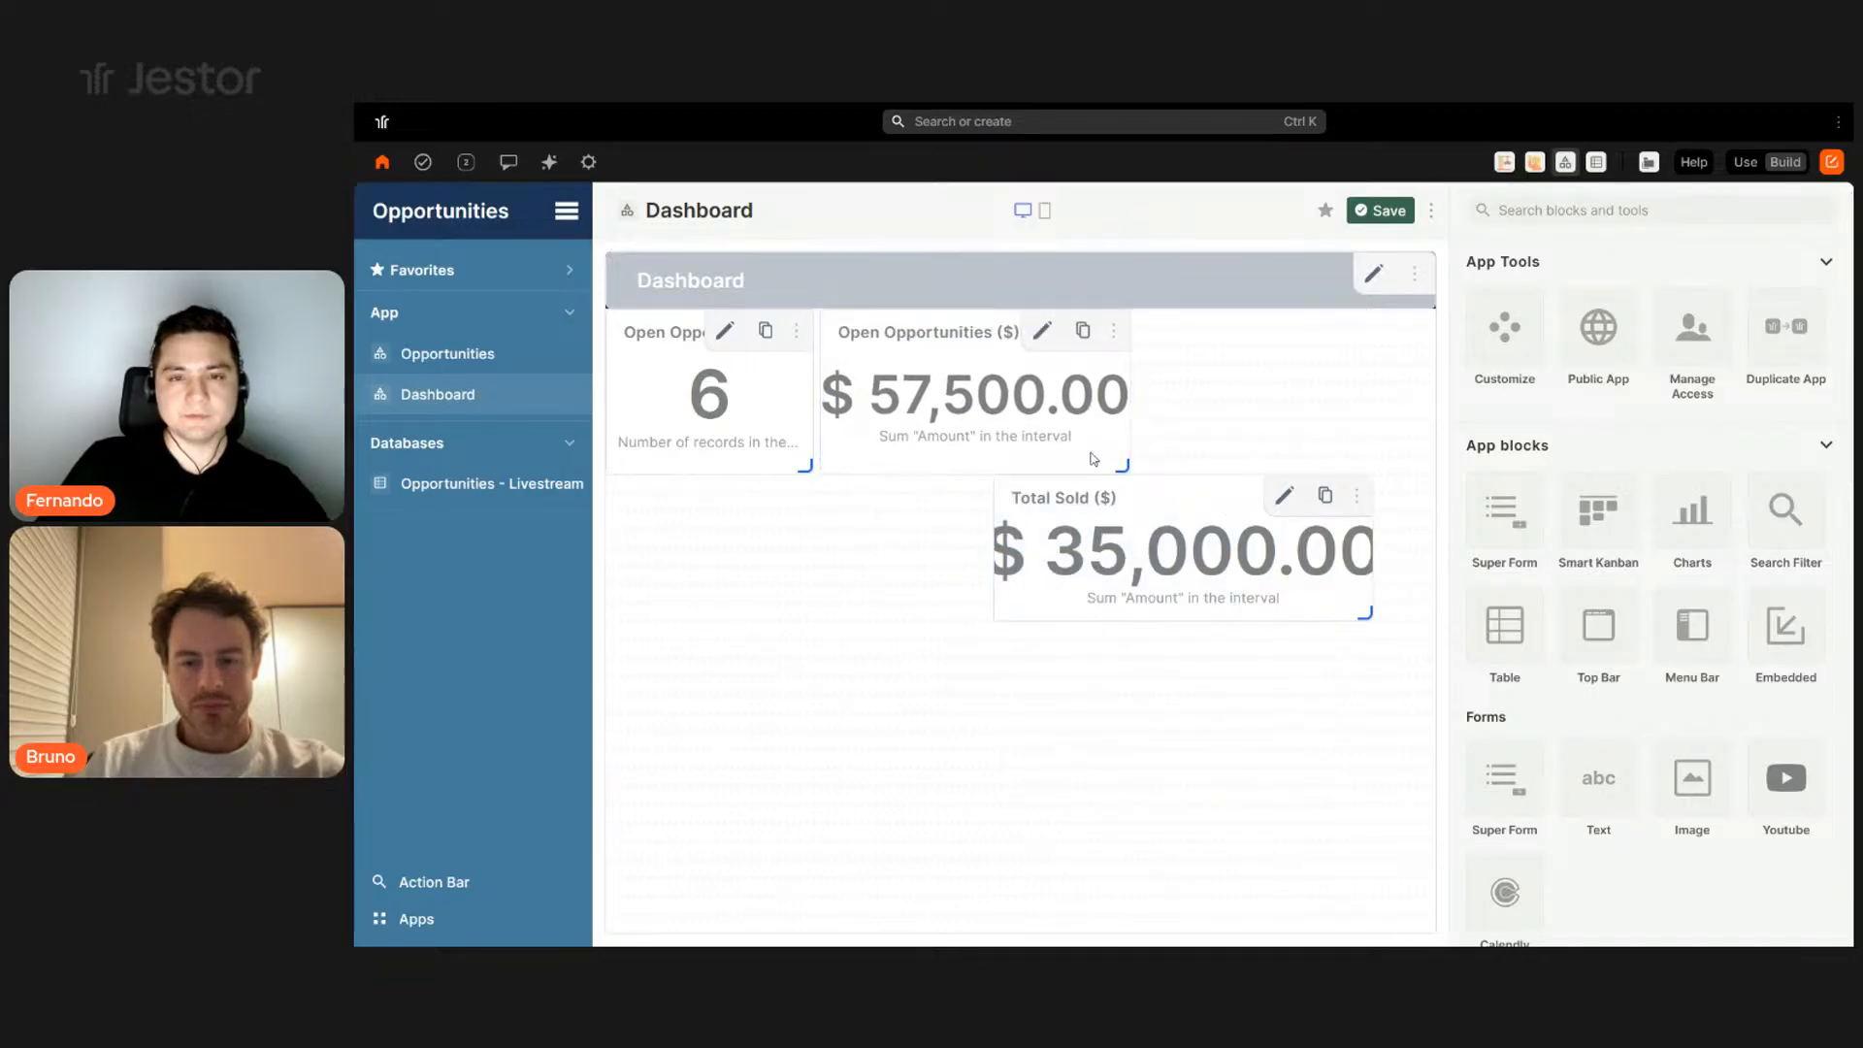
{"action": "left_click_drag", "start_coordinate": [1106, 461], "coordinate": [1067, 465]}
{"action": "left_click_drag", "start_coordinate": [1359, 615], "coordinate": [1243, 621]}
{"action": "left_click_drag", "start_coordinate": [1038, 543], "coordinate": [1133, 390]}
{"action": "left_click_drag", "start_coordinate": [1338, 455], "coordinate": [1350, 467]}
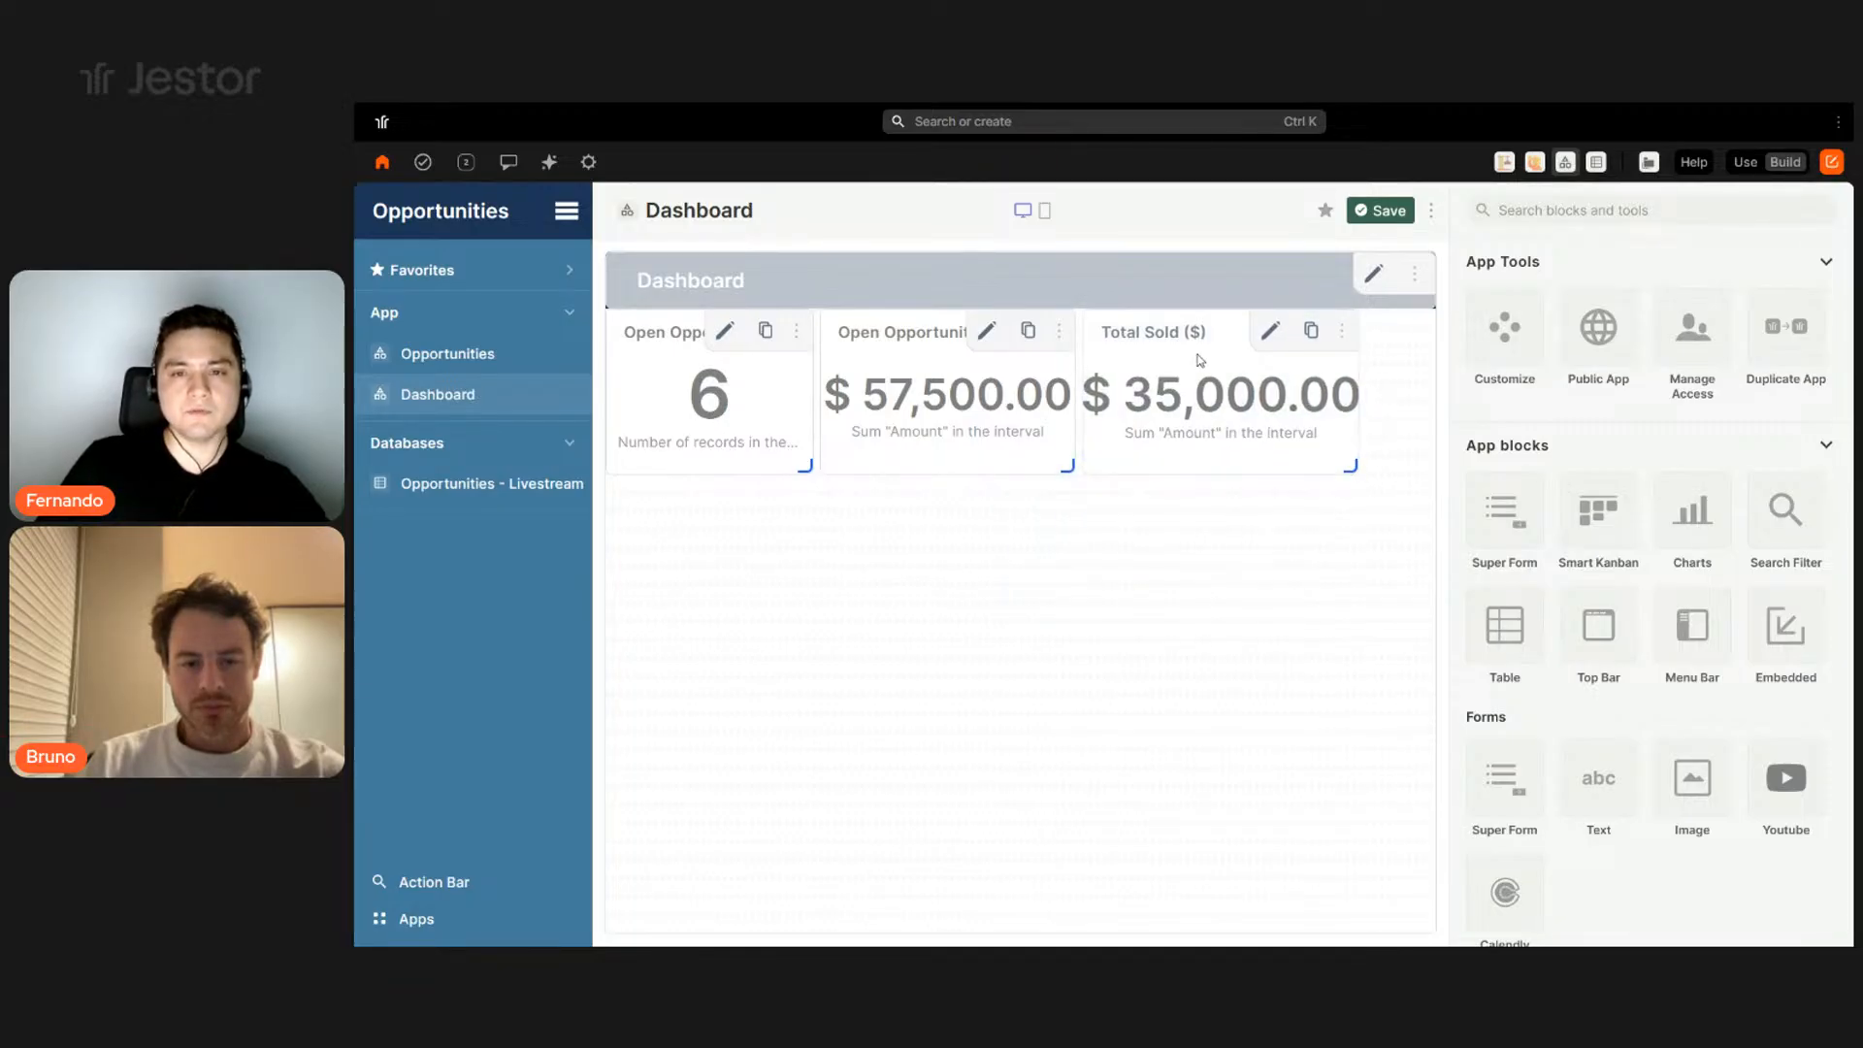
- Preview the dashboard in Use mode, then return to Build editing
{"action": "left_click", "coordinate": [1744, 162]}
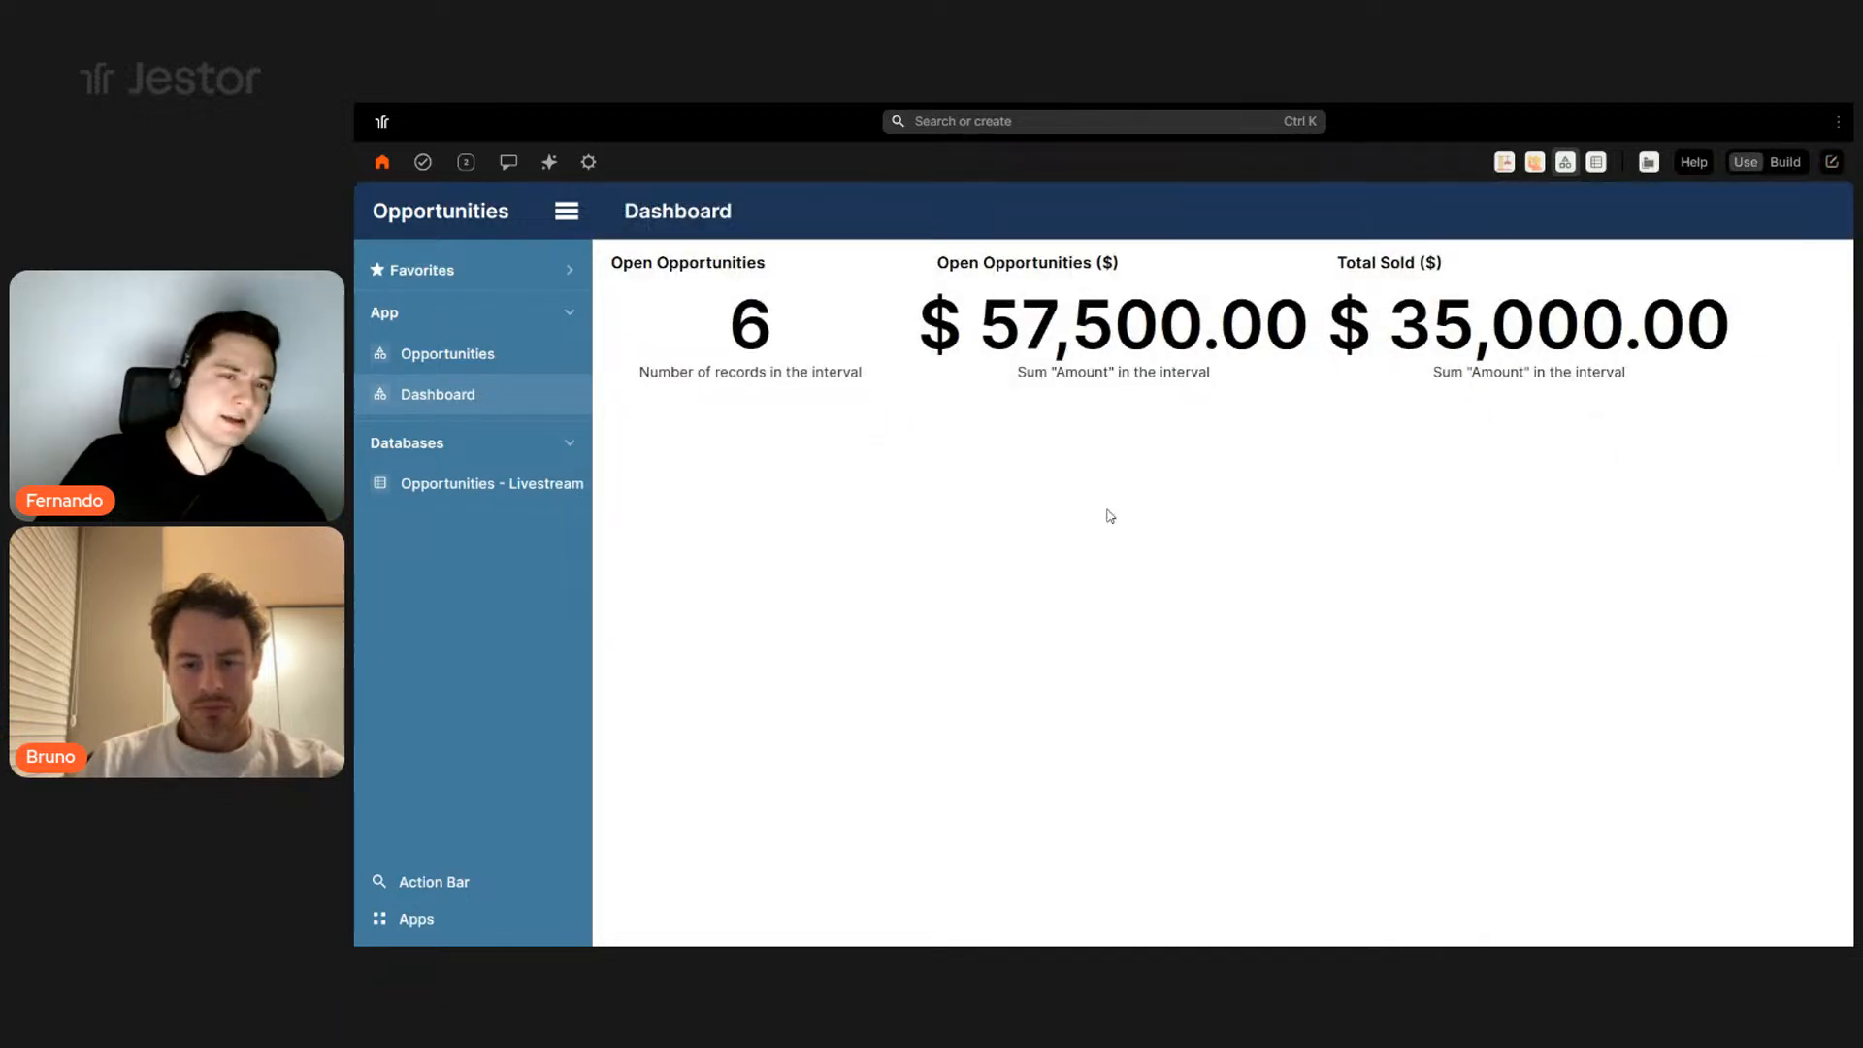
{"action": "left_click", "coordinate": [1785, 162]}
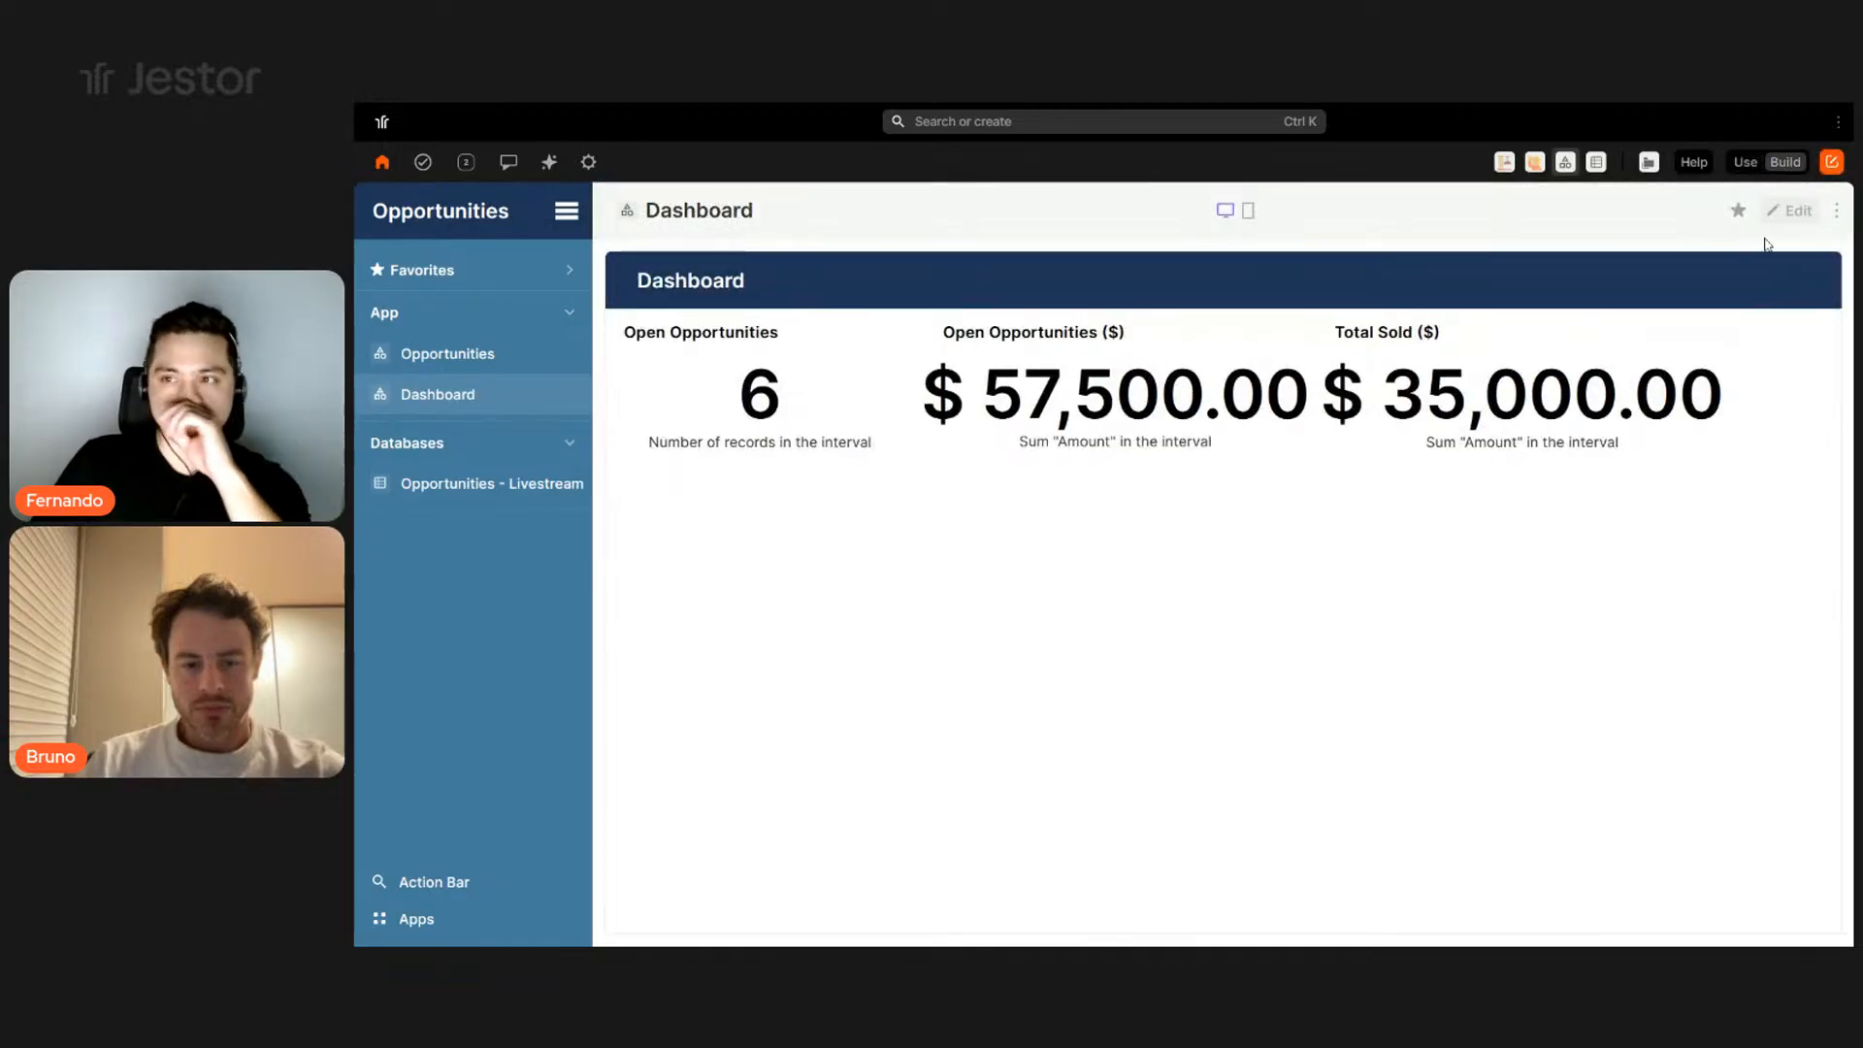
{"action": "left_click", "coordinate": [1792, 212]}
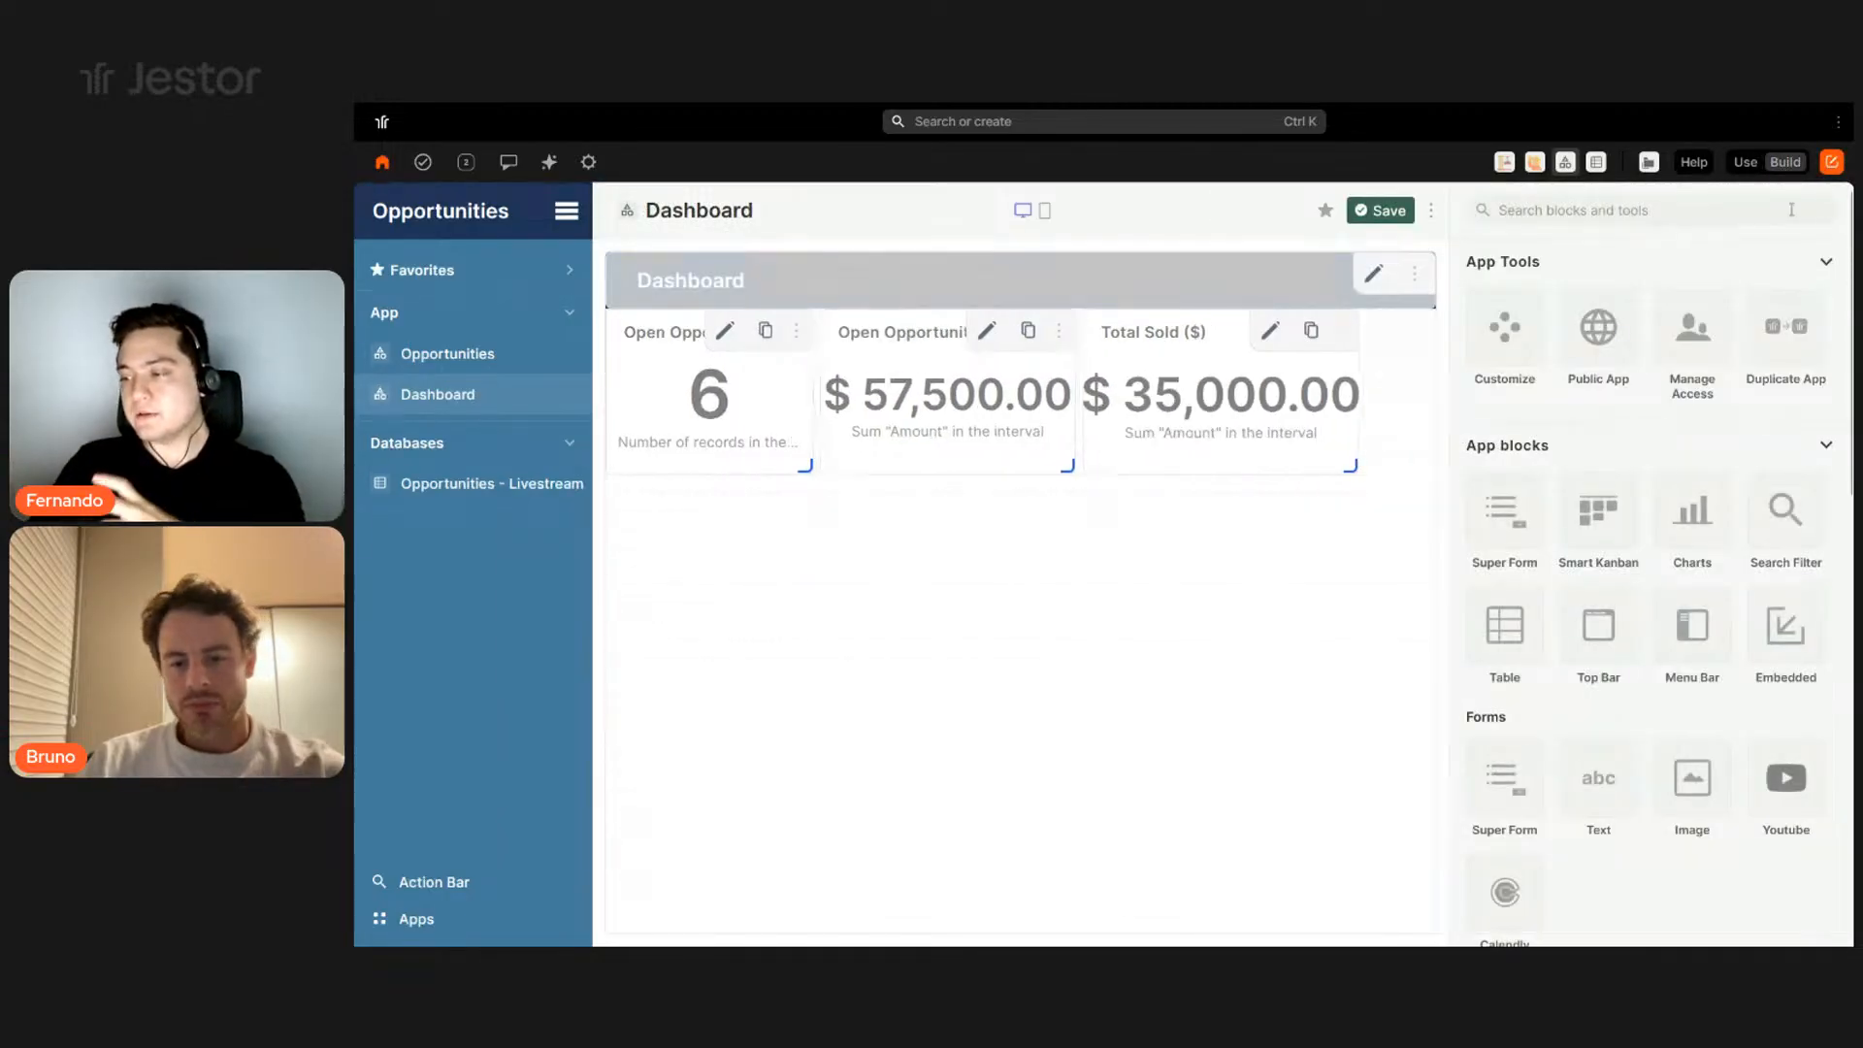
- Add a Simple Bar Chart block named Amount per Stage
{"action": "left_click", "coordinate": [1713, 495]}
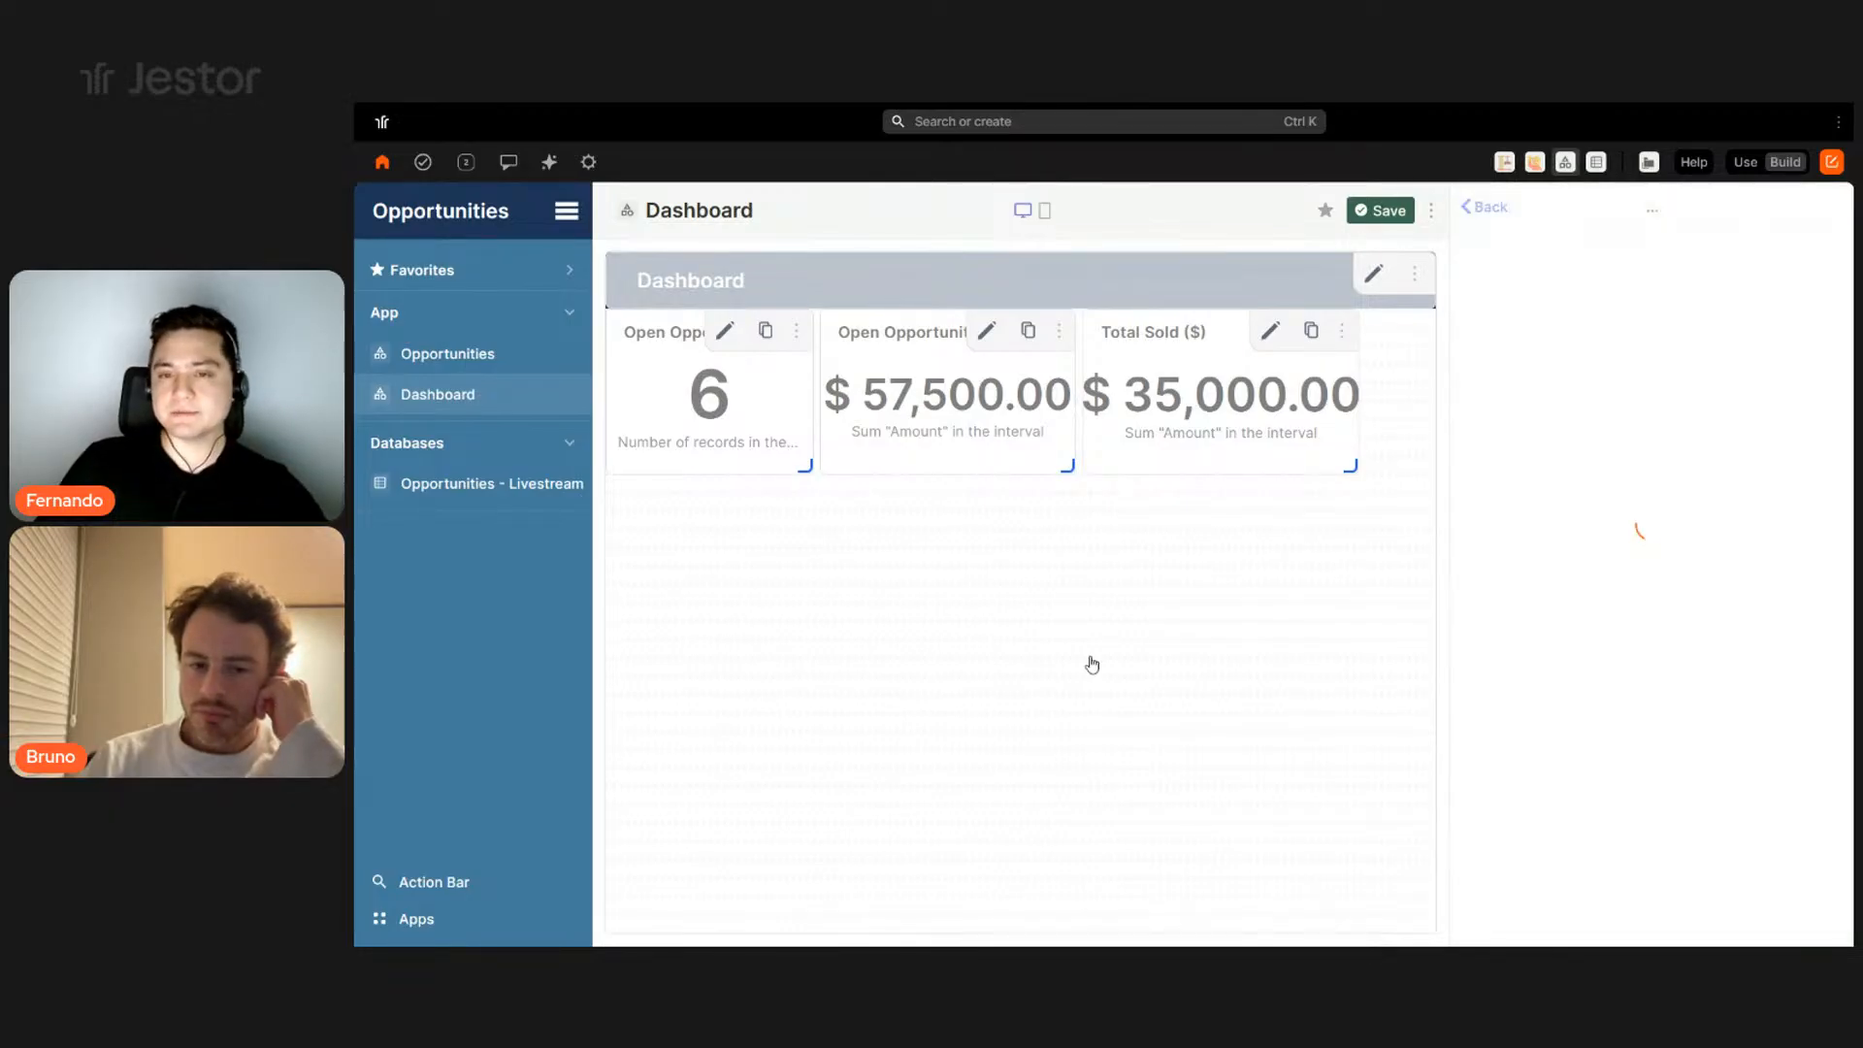
{"action": "double_click", "coordinate": [1559, 438]}
{"action": "type", "text": "Amou"}
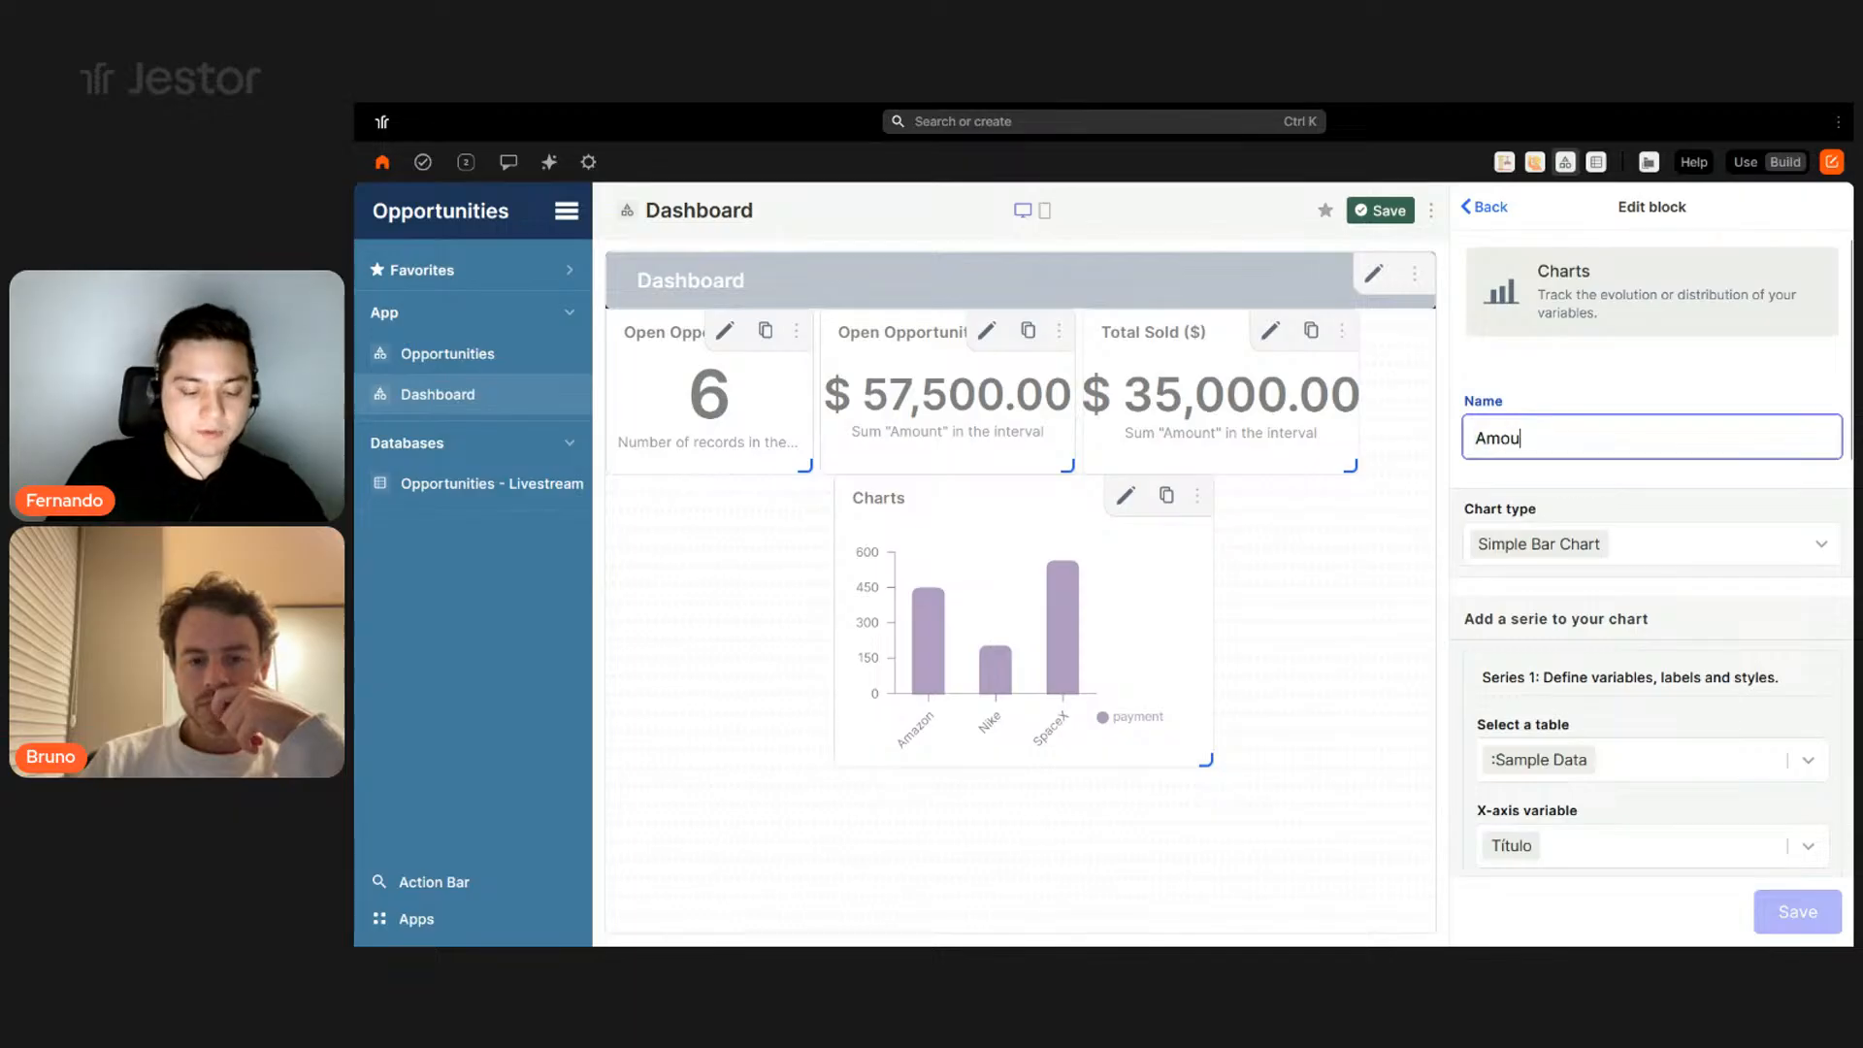
{"action": "type", "text": "nt per Stage"}
{"action": "left_click", "coordinate": [1649, 545]}
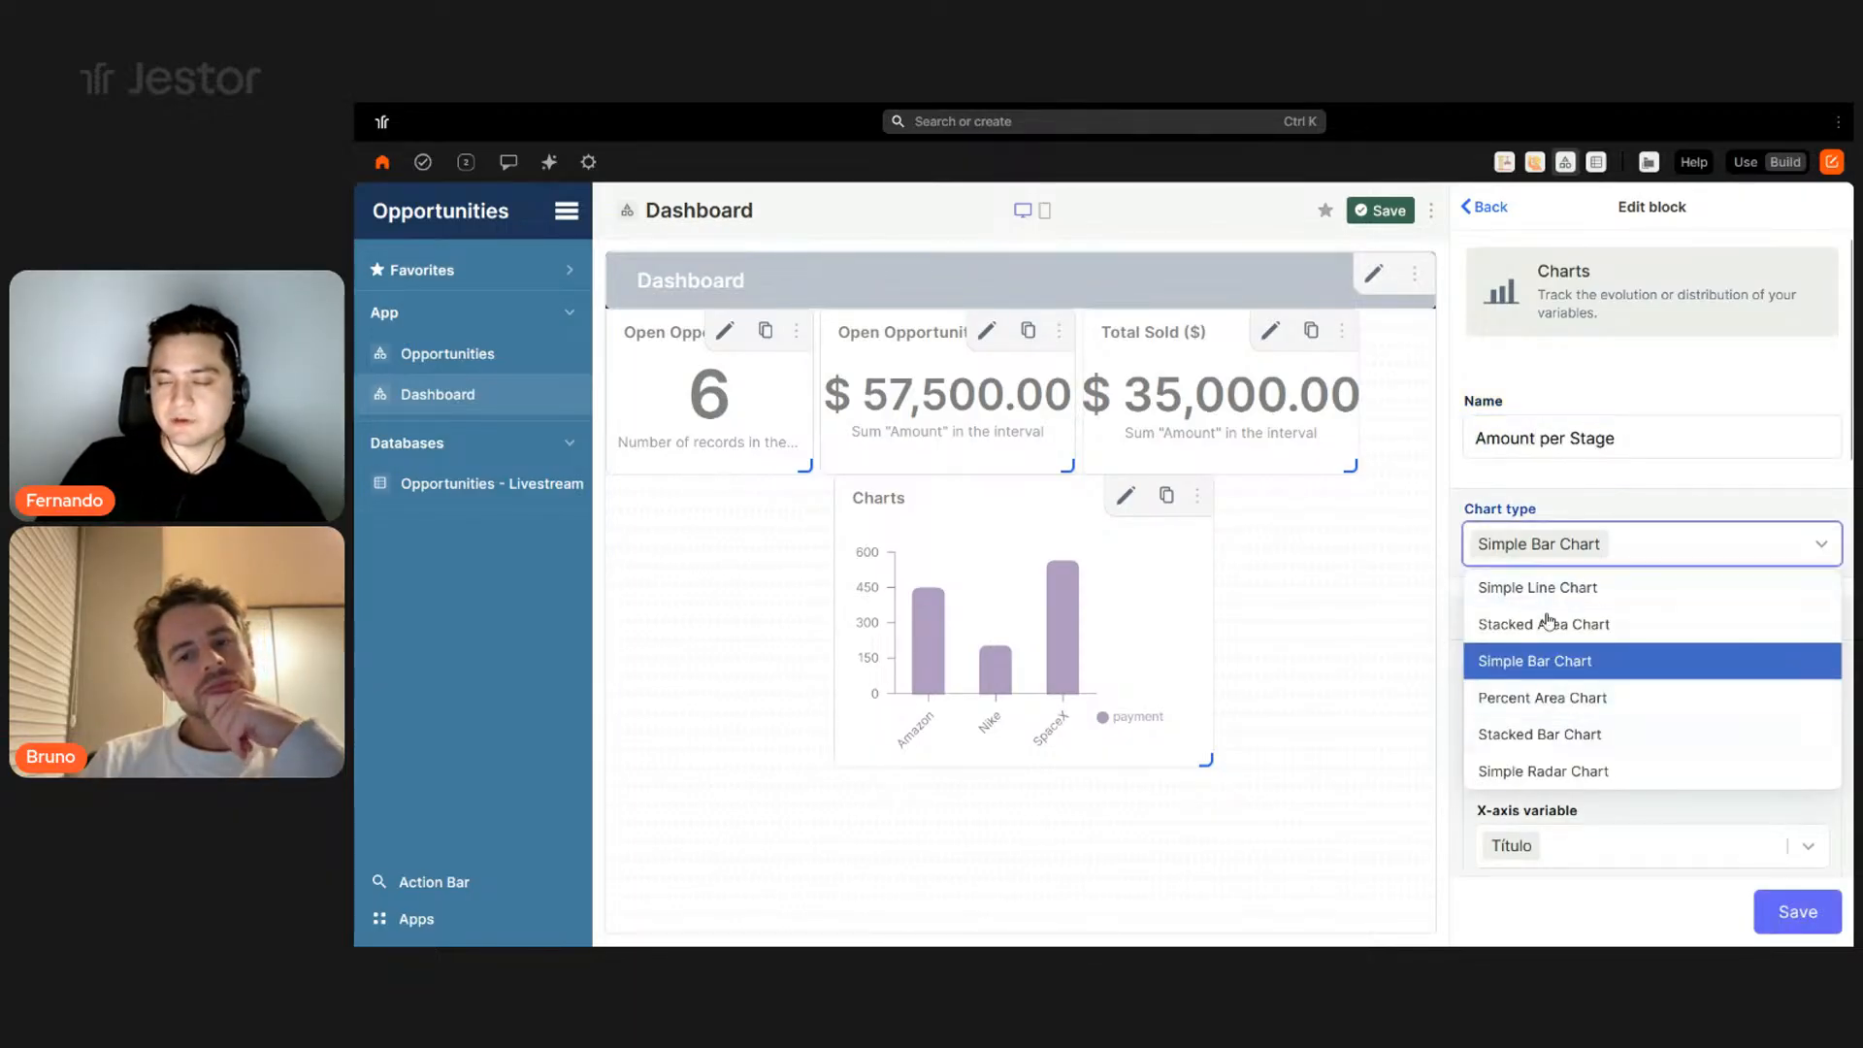
{"action": "left_click", "coordinate": [1618, 492]}
- Base the chart on Opportunities - Livestream, grouped by Status, summing Amount
{"action": "scroll", "coordinate": [1662, 508], "scroll_direction": "down", "scroll_amount": 3}
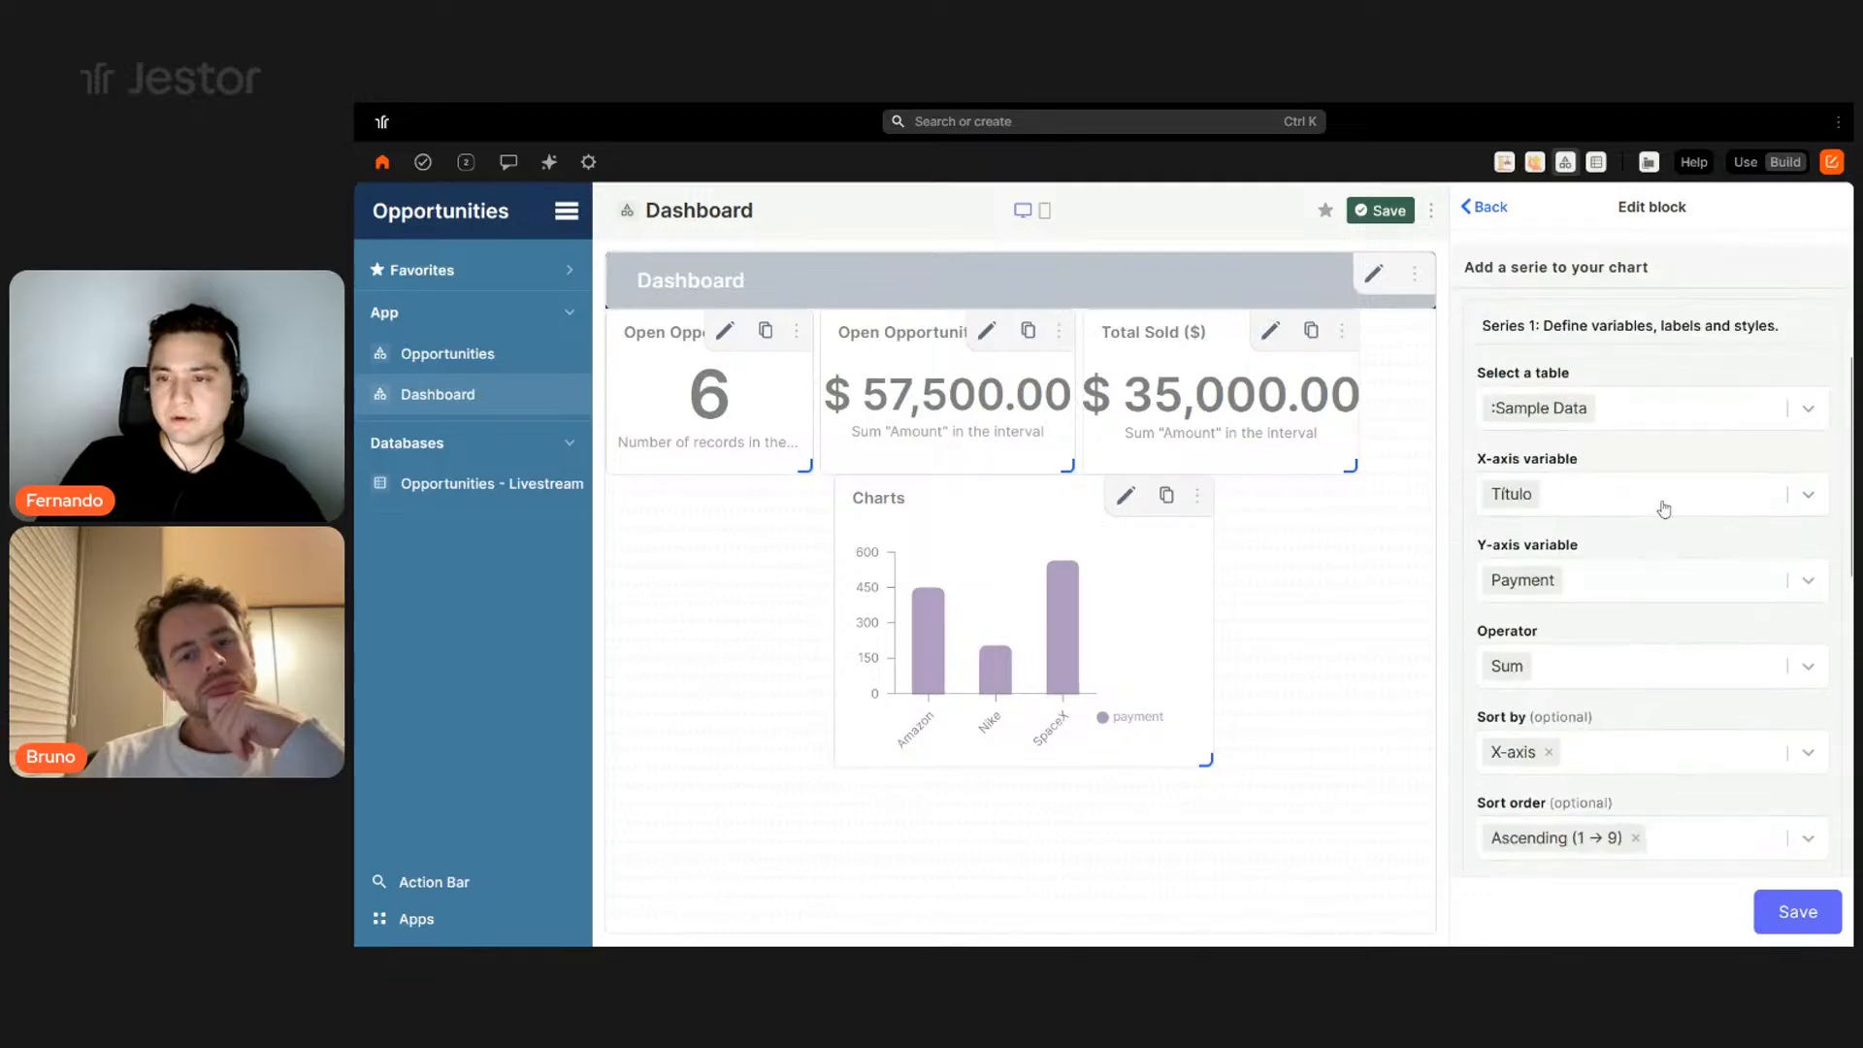
{"action": "left_click", "coordinate": [1630, 407]}
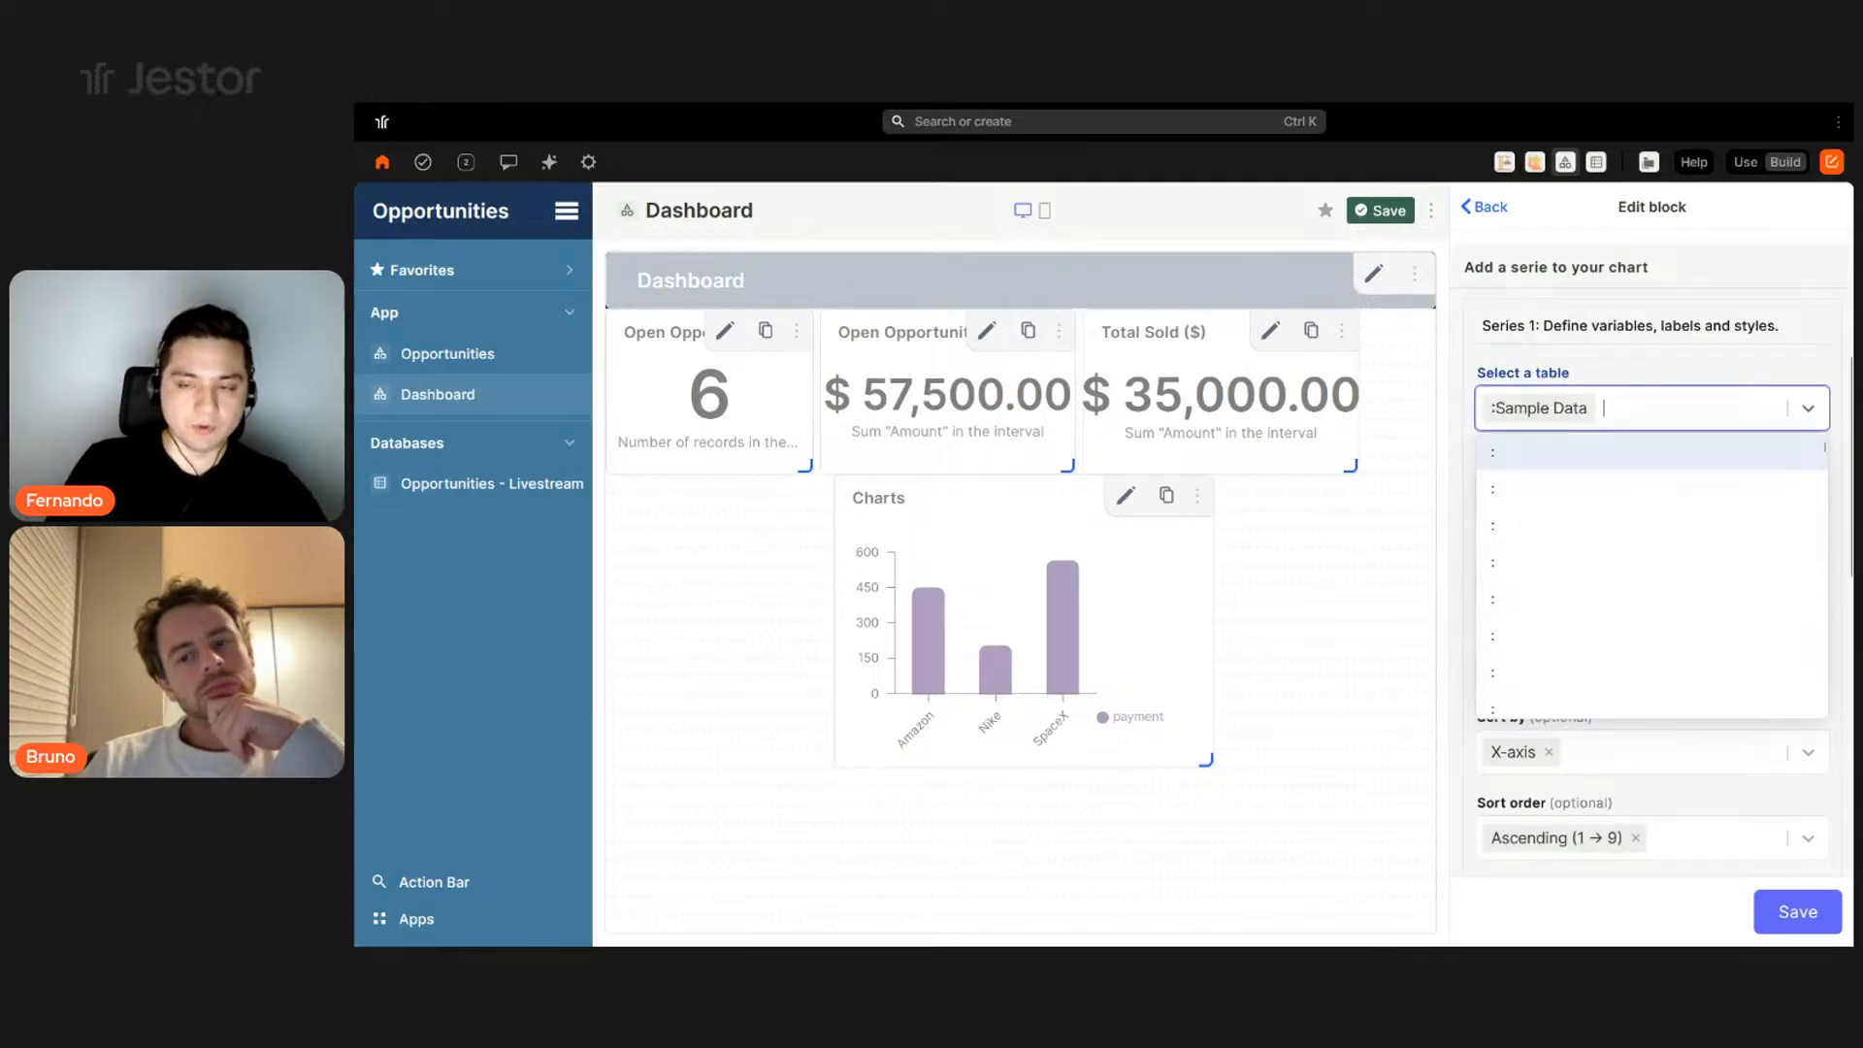
{"action": "type", "text": "oppo"}
{"action": "left_click", "coordinate": [1688, 488]}
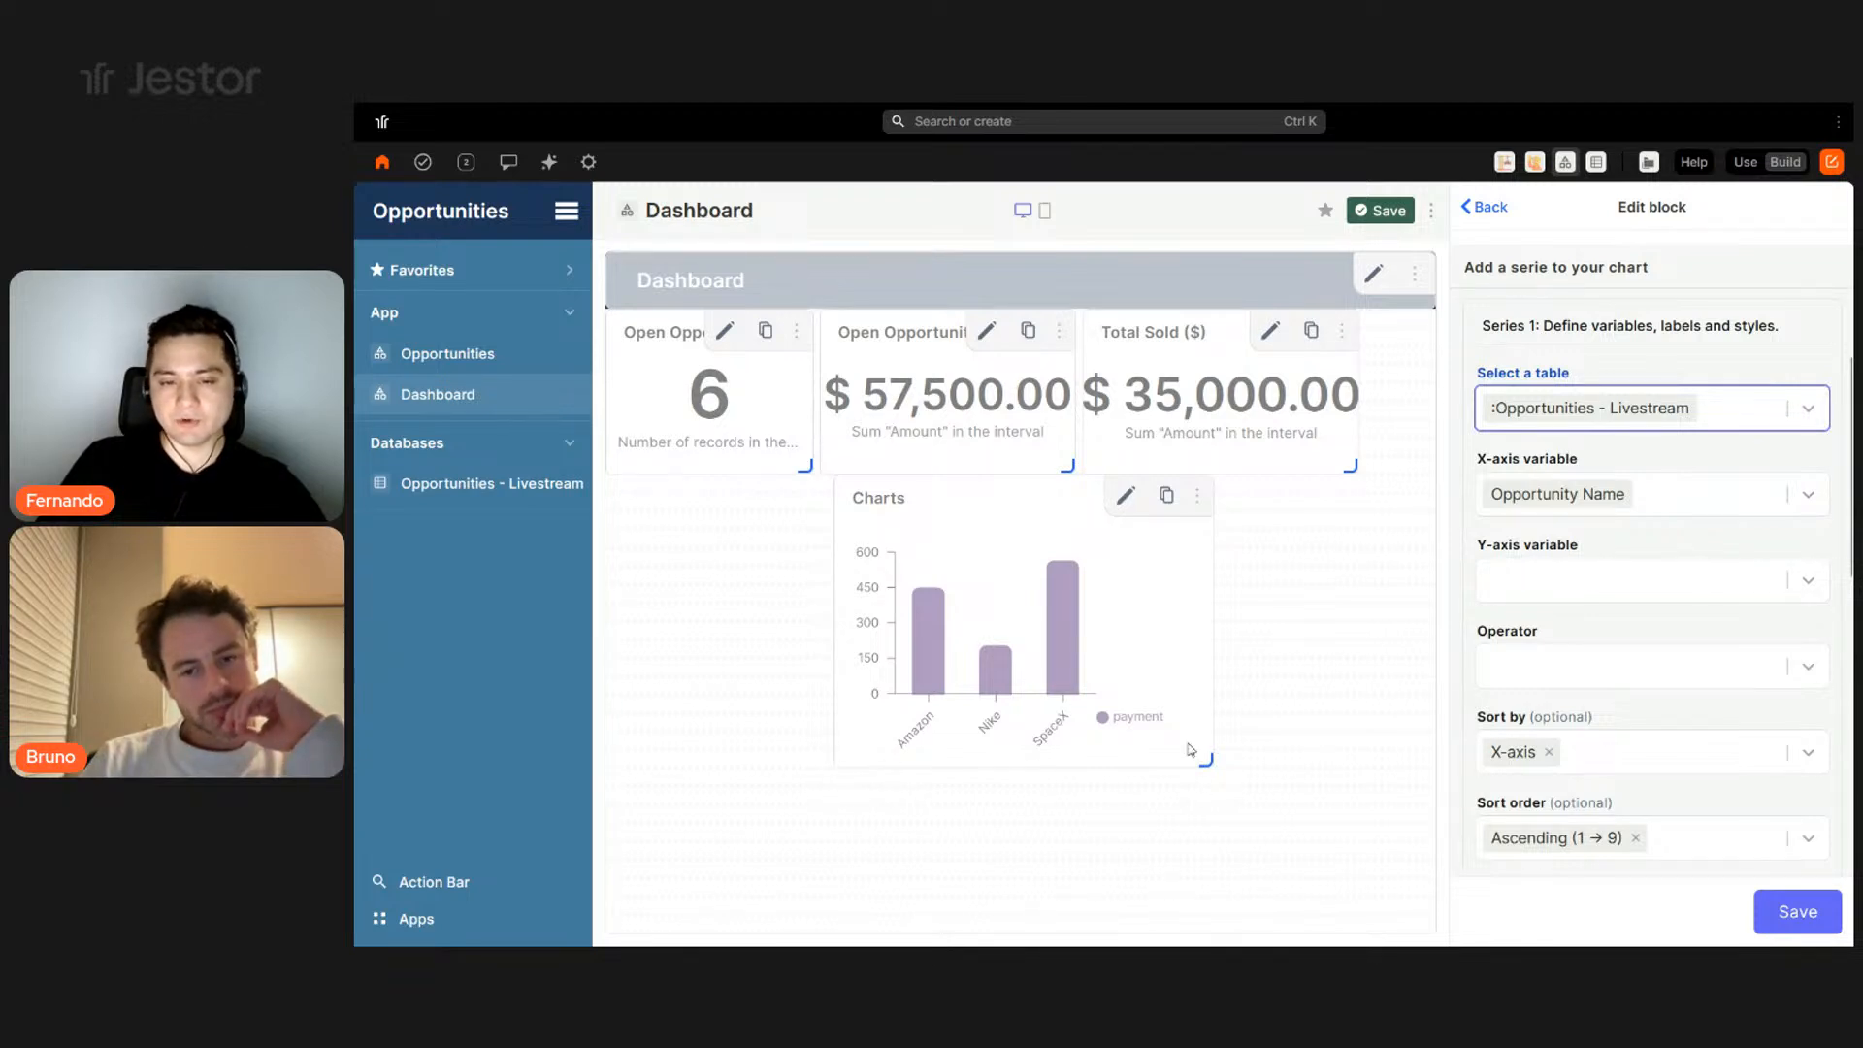
{"action": "left_click", "coordinate": [1690, 501]}
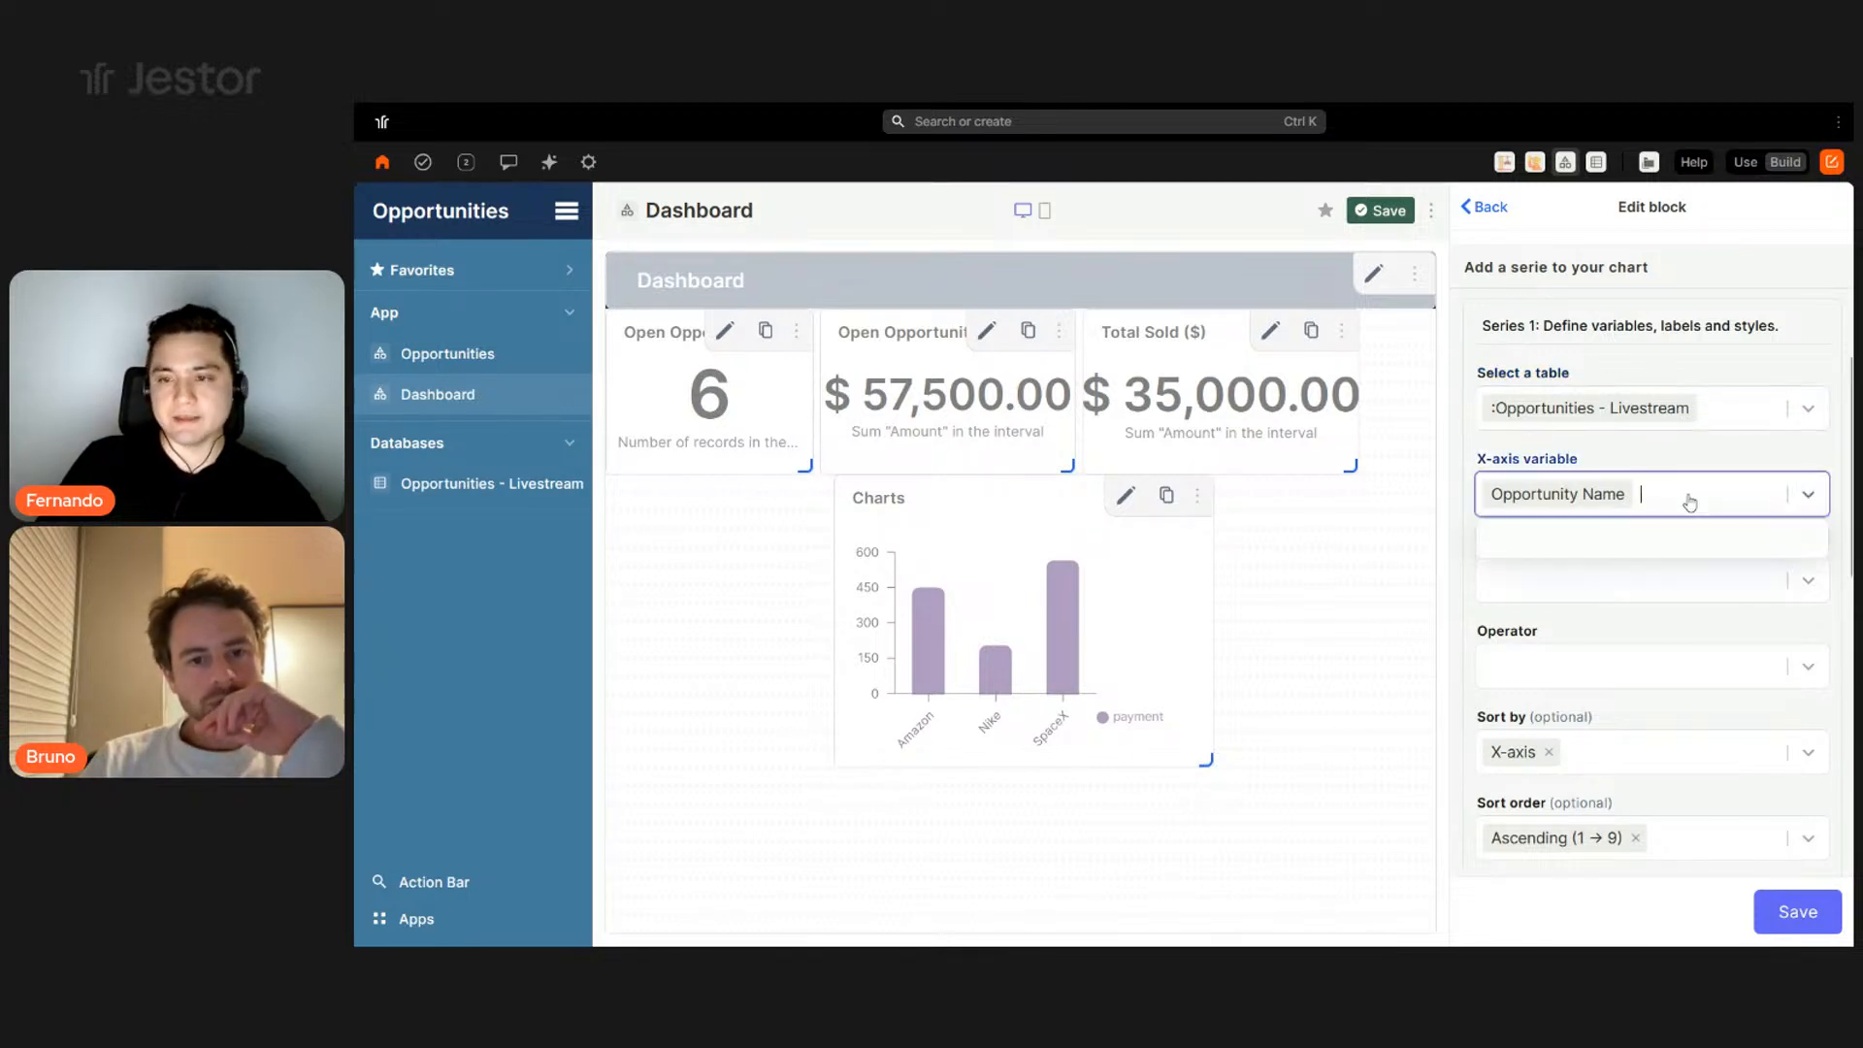
{"action": "scroll", "coordinate": [1552, 680], "scroll_direction": "down", "scroll_amount": 3}
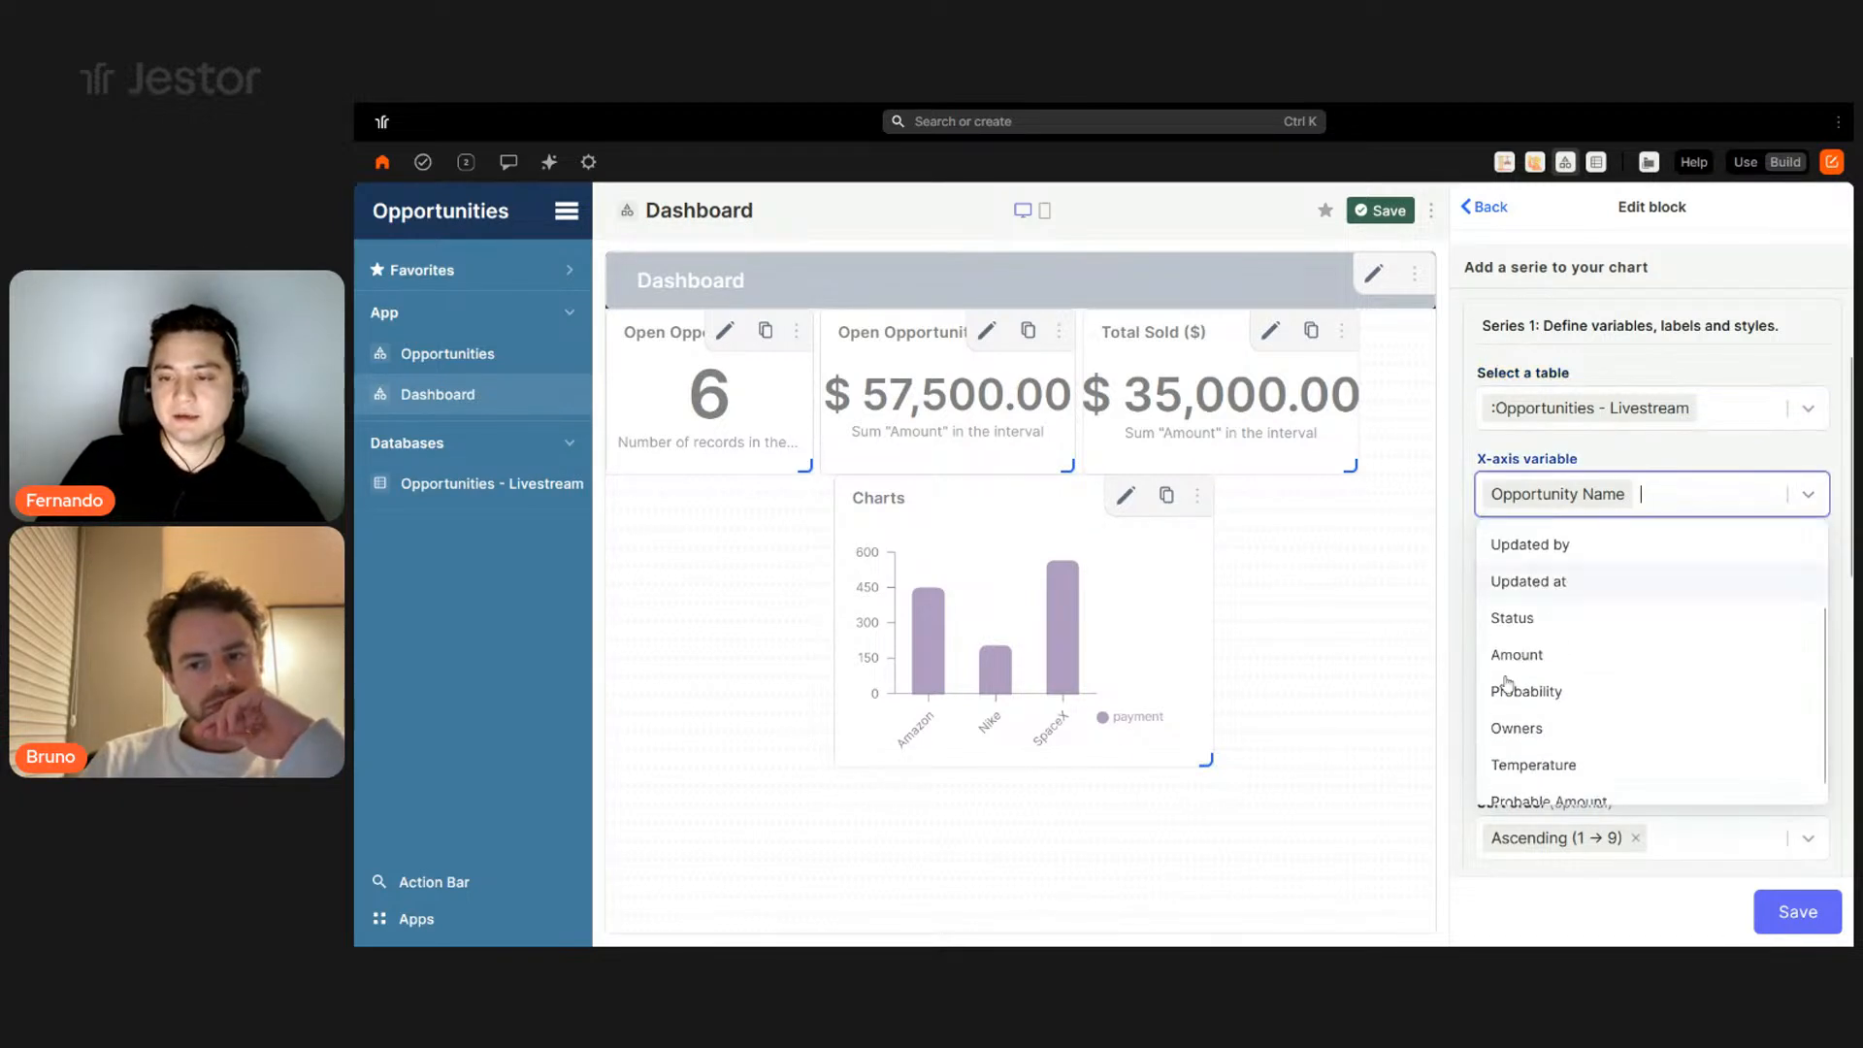
{"action": "left_click", "coordinate": [1513, 605]}
{"action": "scroll", "coordinate": [1619, 596], "scroll_direction": "up", "scroll_amount": 3}
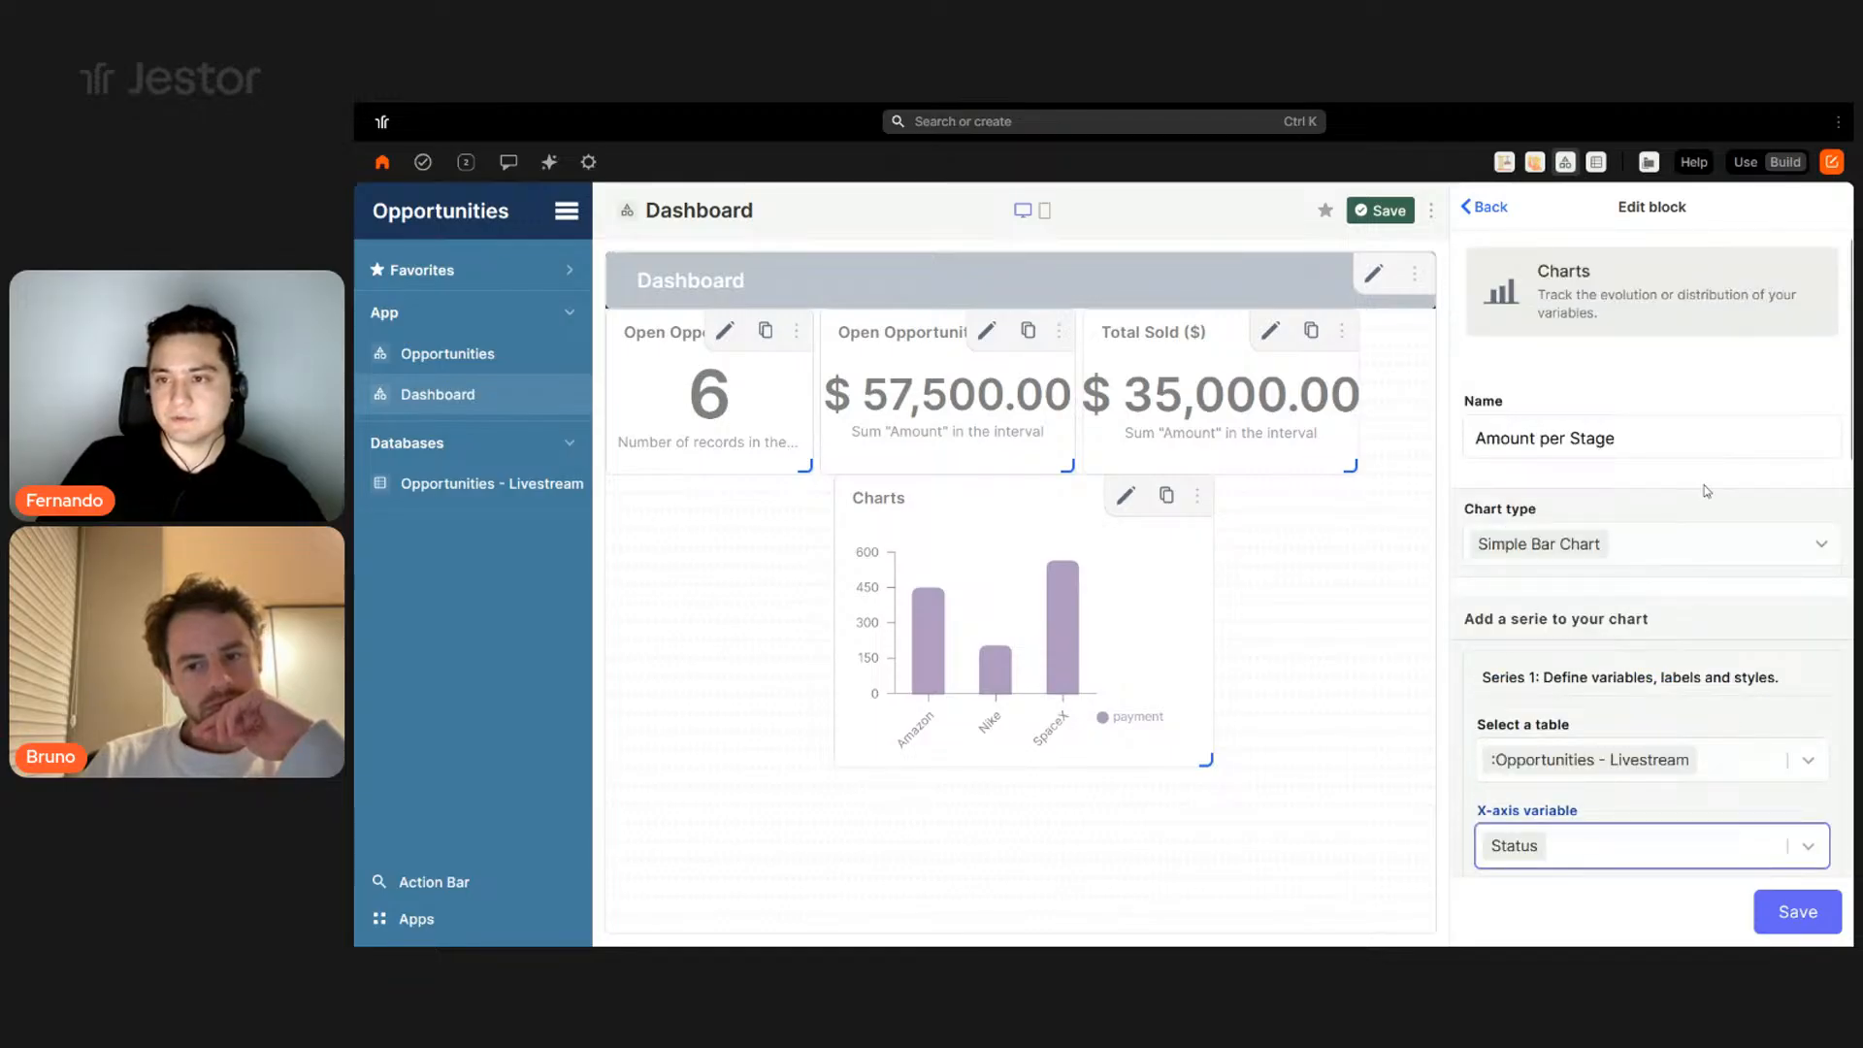
{"action": "scroll", "coordinate": [1581, 553], "scroll_direction": "down", "scroll_amount": 5}
{"action": "left_click", "coordinate": [1587, 365]}
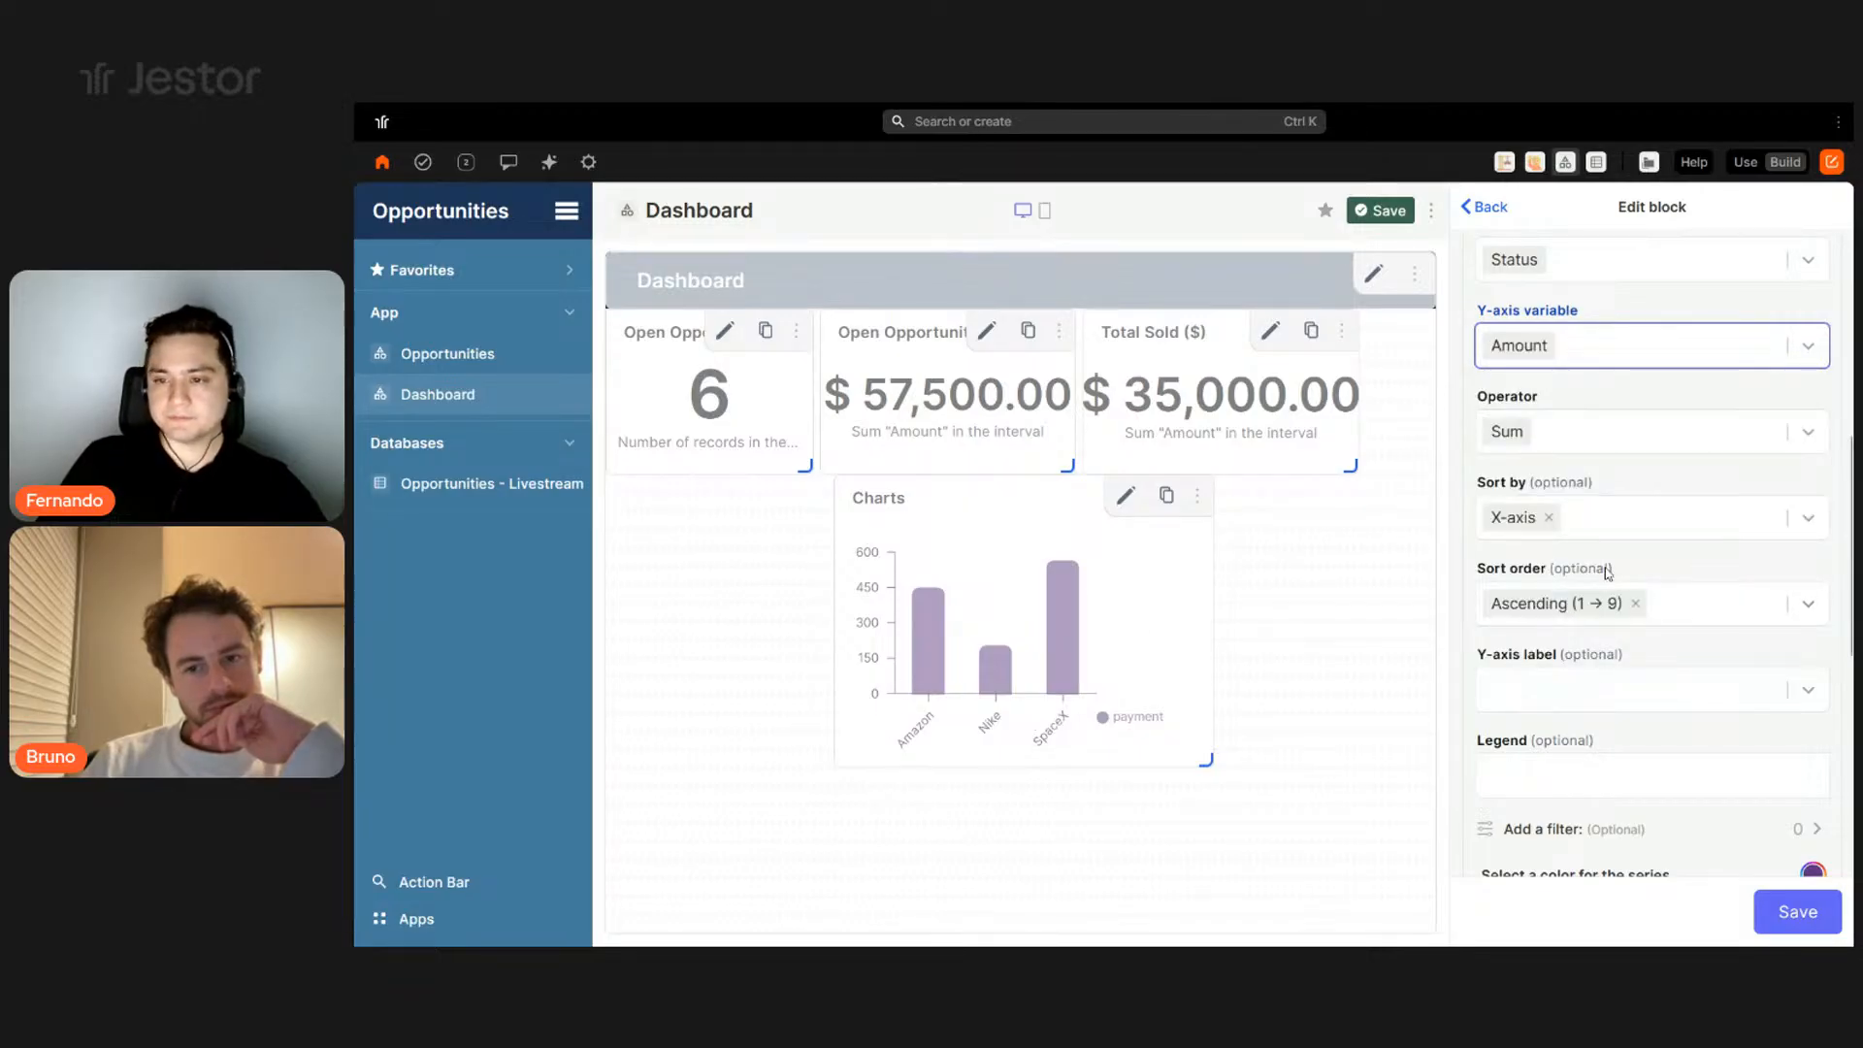
{"action": "scroll", "coordinate": [1713, 602], "scroll_direction": "down", "scroll_amount": 2}
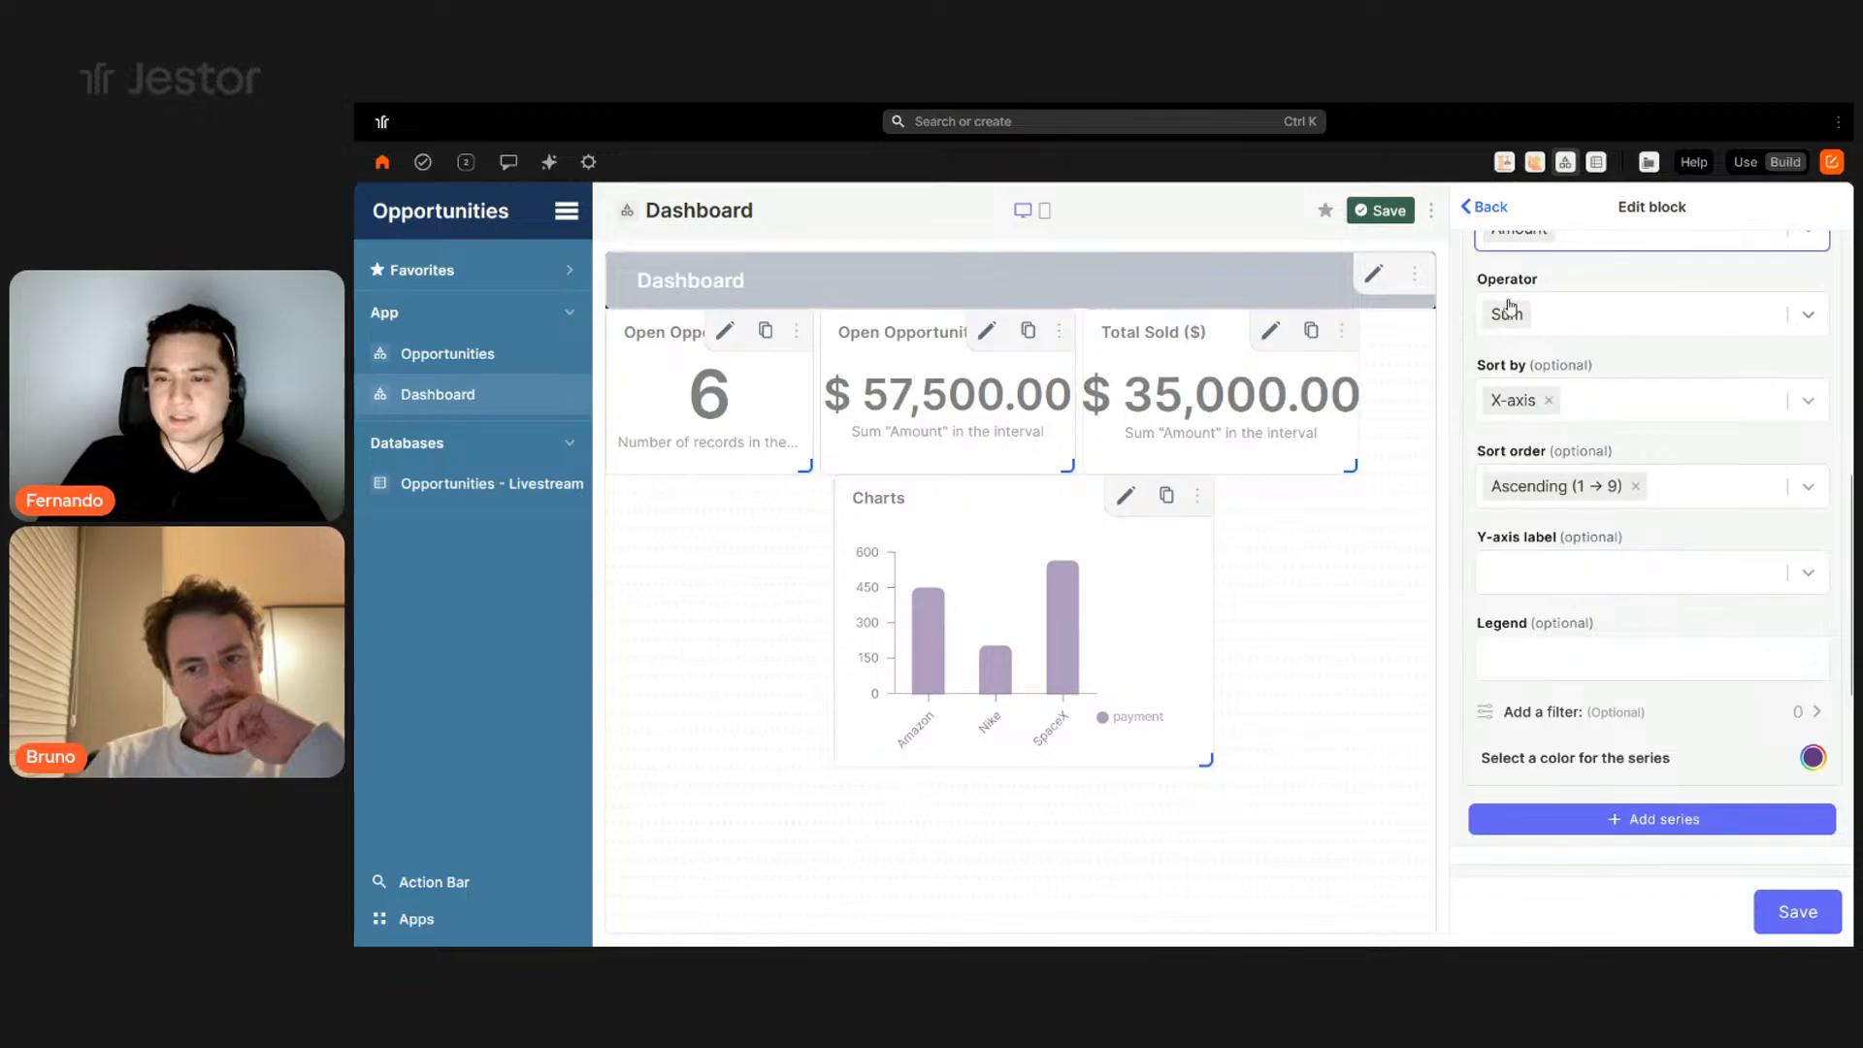
{"action": "scroll", "coordinate": [1655, 524], "scroll_direction": "down", "scroll_amount": 3}
- Give the chart series a blue colour and save the chart
{"action": "left_click", "coordinate": [1655, 522]}
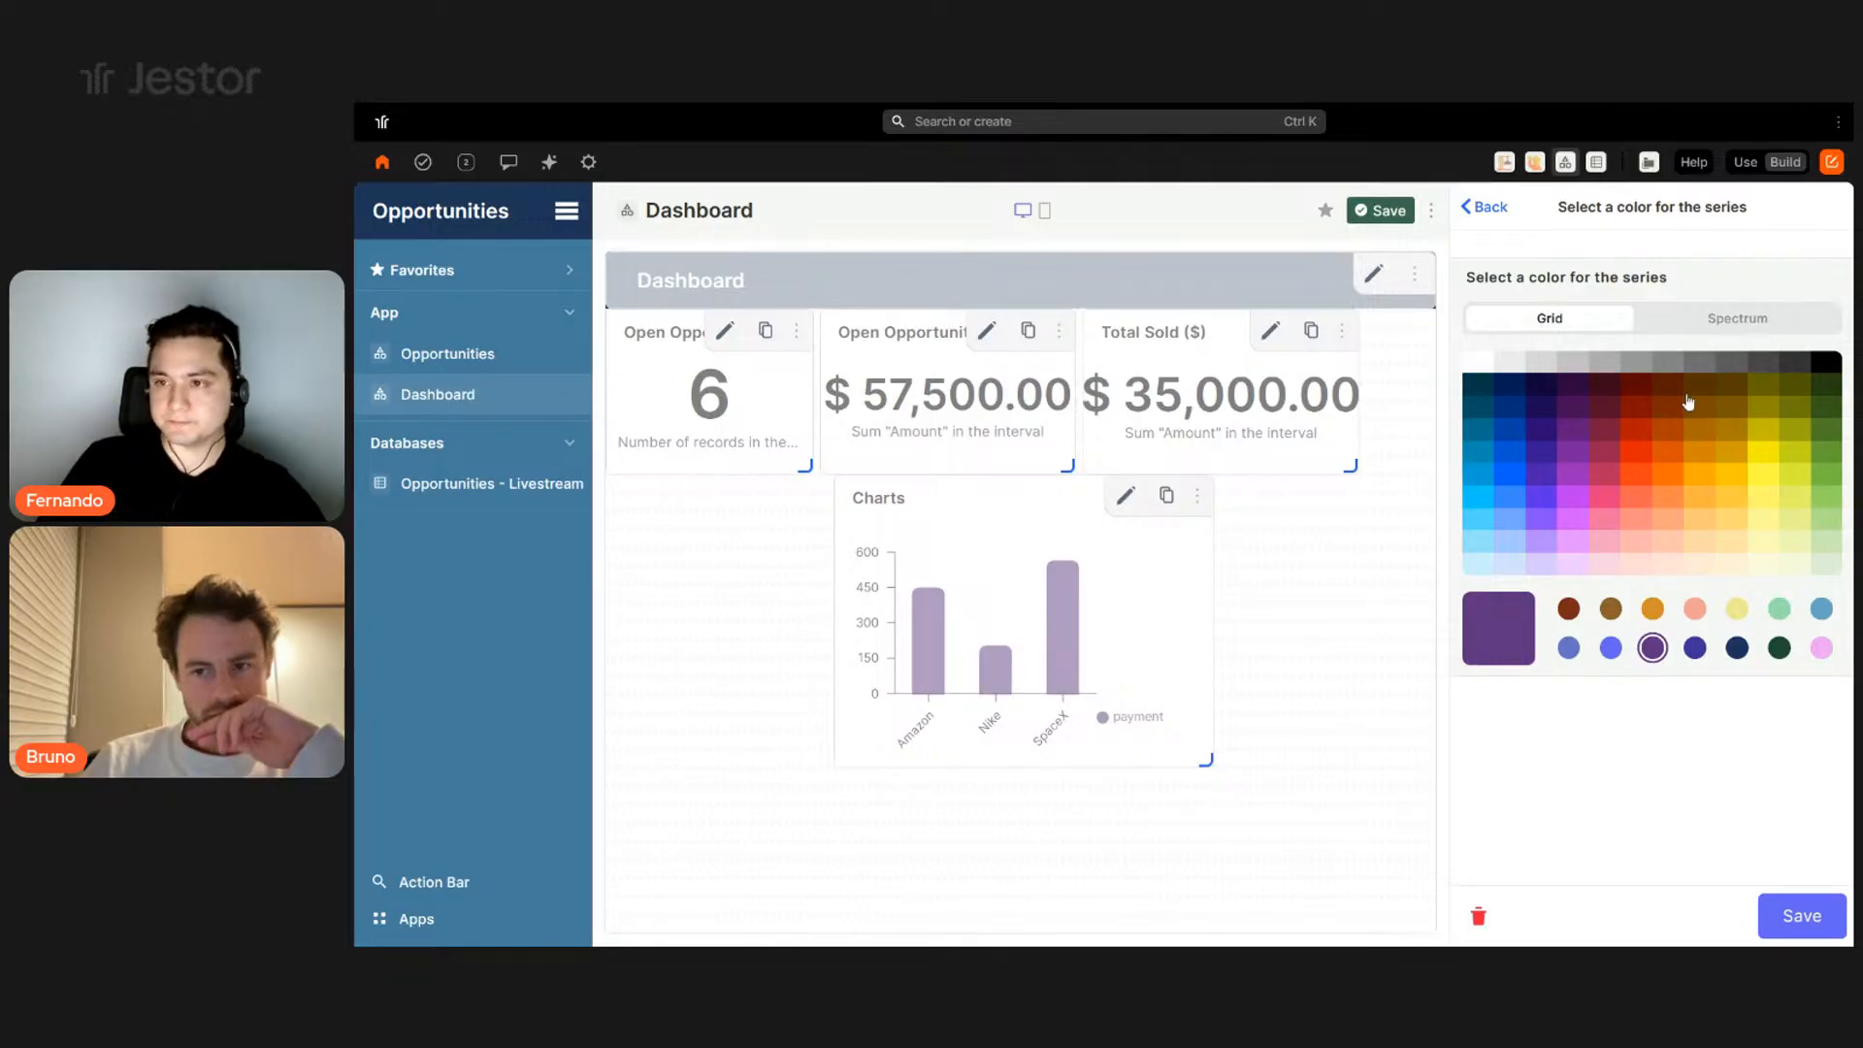
{"action": "left_click", "coordinate": [1736, 318]}
{"action": "double_click", "coordinate": [1801, 562]}
{"action": "key", "text": "ctrl+v"}
{"action": "left_click", "coordinate": [1801, 928]}
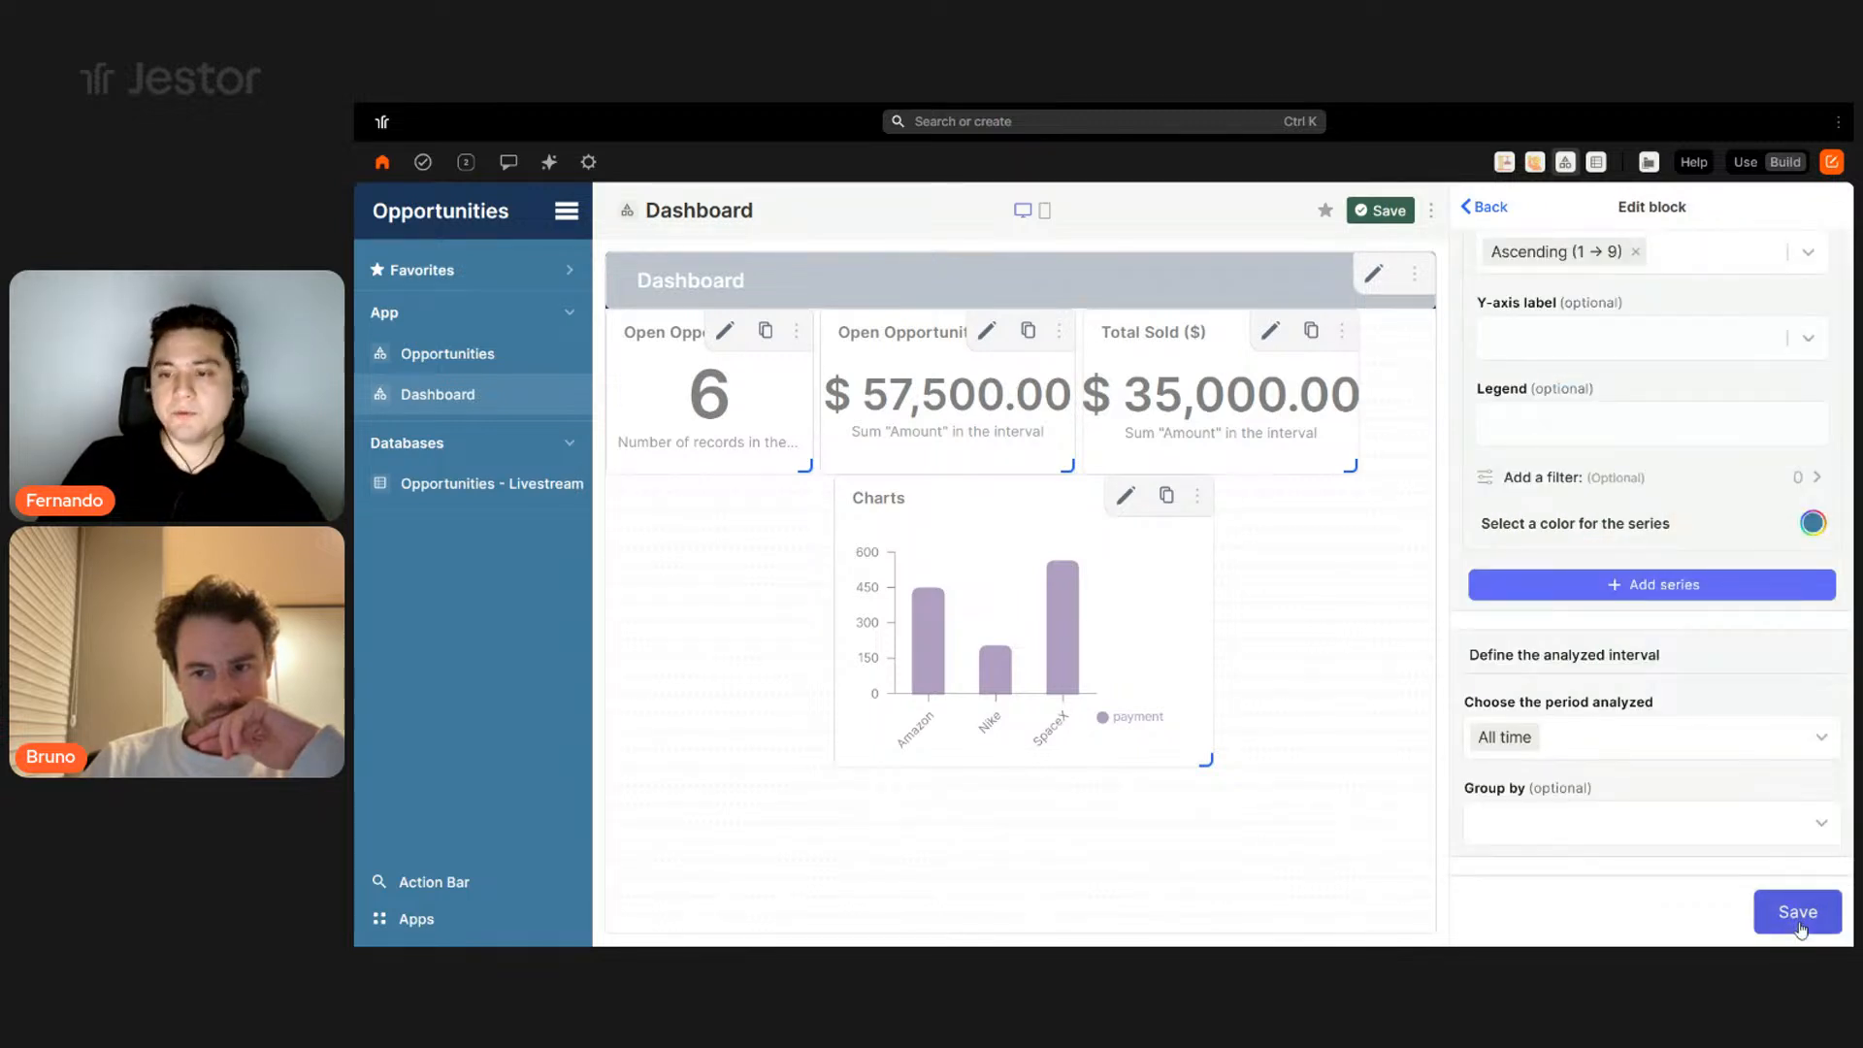
{"action": "left_click", "coordinate": [1798, 917]}
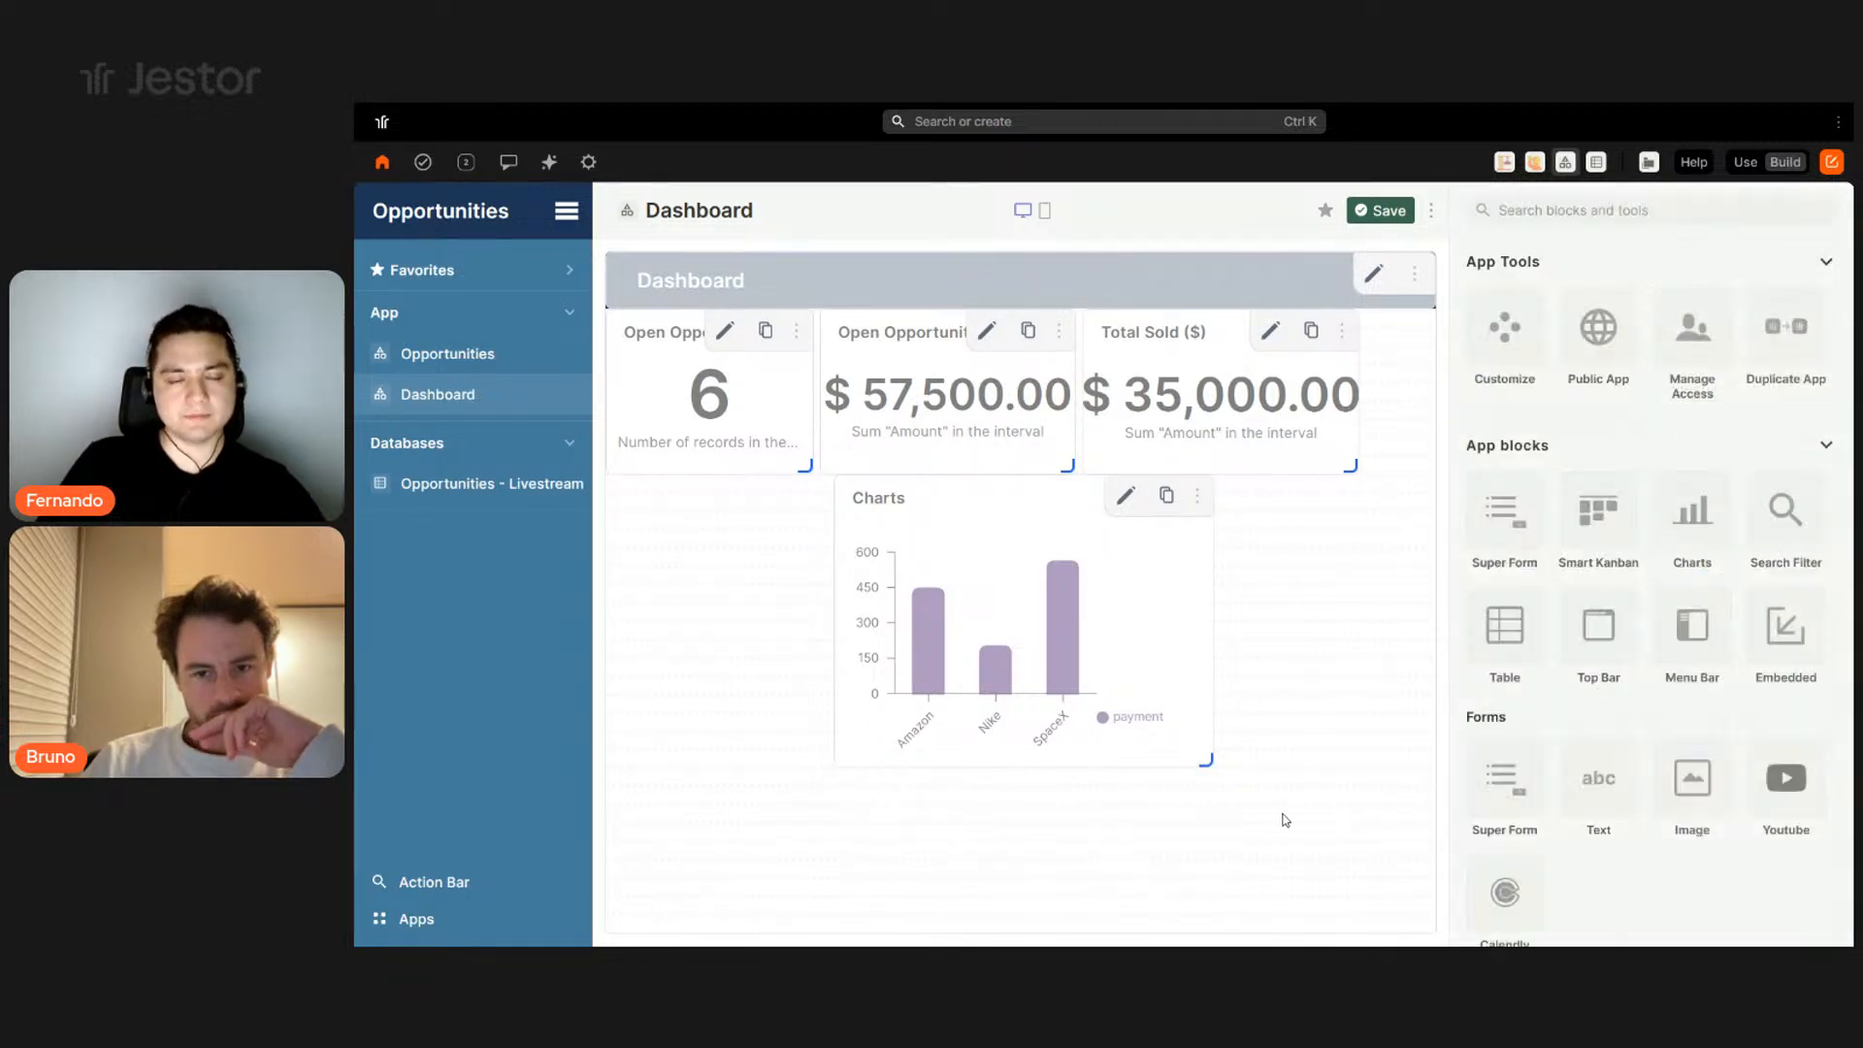
- Place the Amount per Stage chart under the indicators on the left, wider and shorter
{"action": "left_click_drag", "start_coordinate": [1056, 532], "coordinate": [882, 571]}
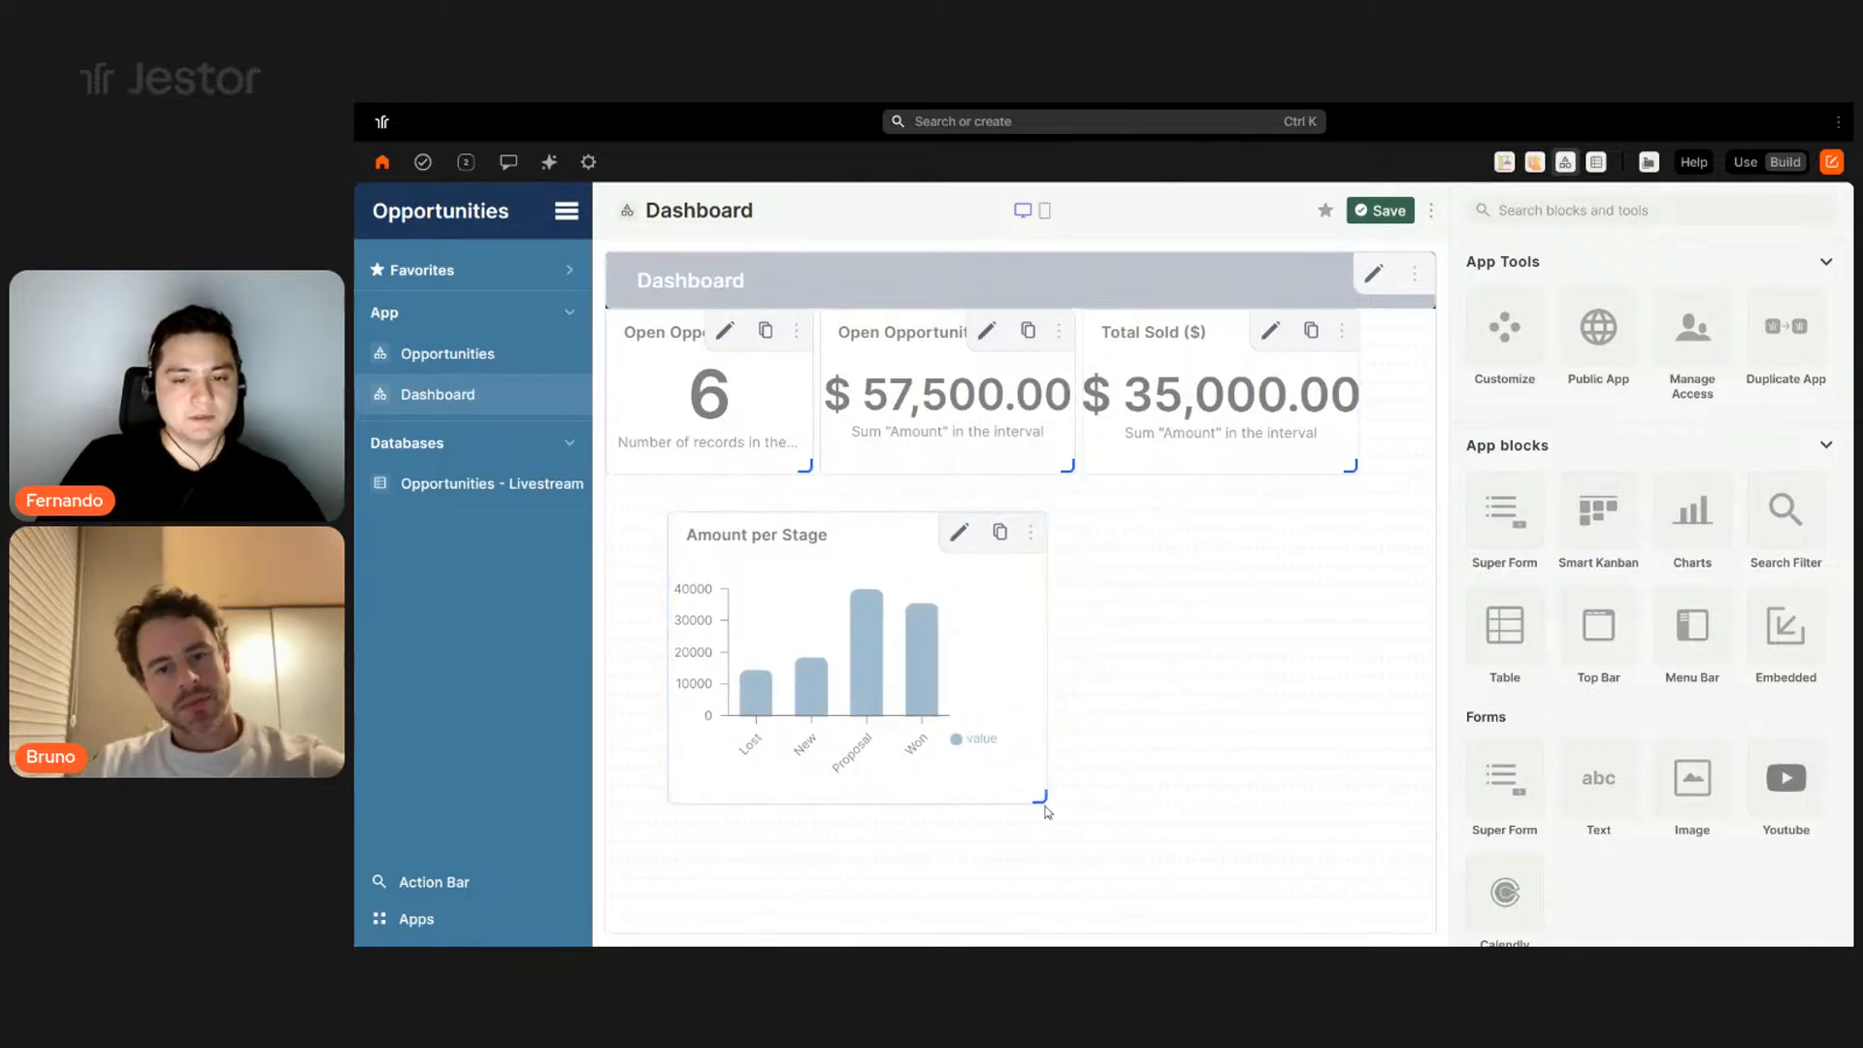
{"action": "left_click_drag", "start_coordinate": [1039, 795], "coordinate": [1130, 749]}
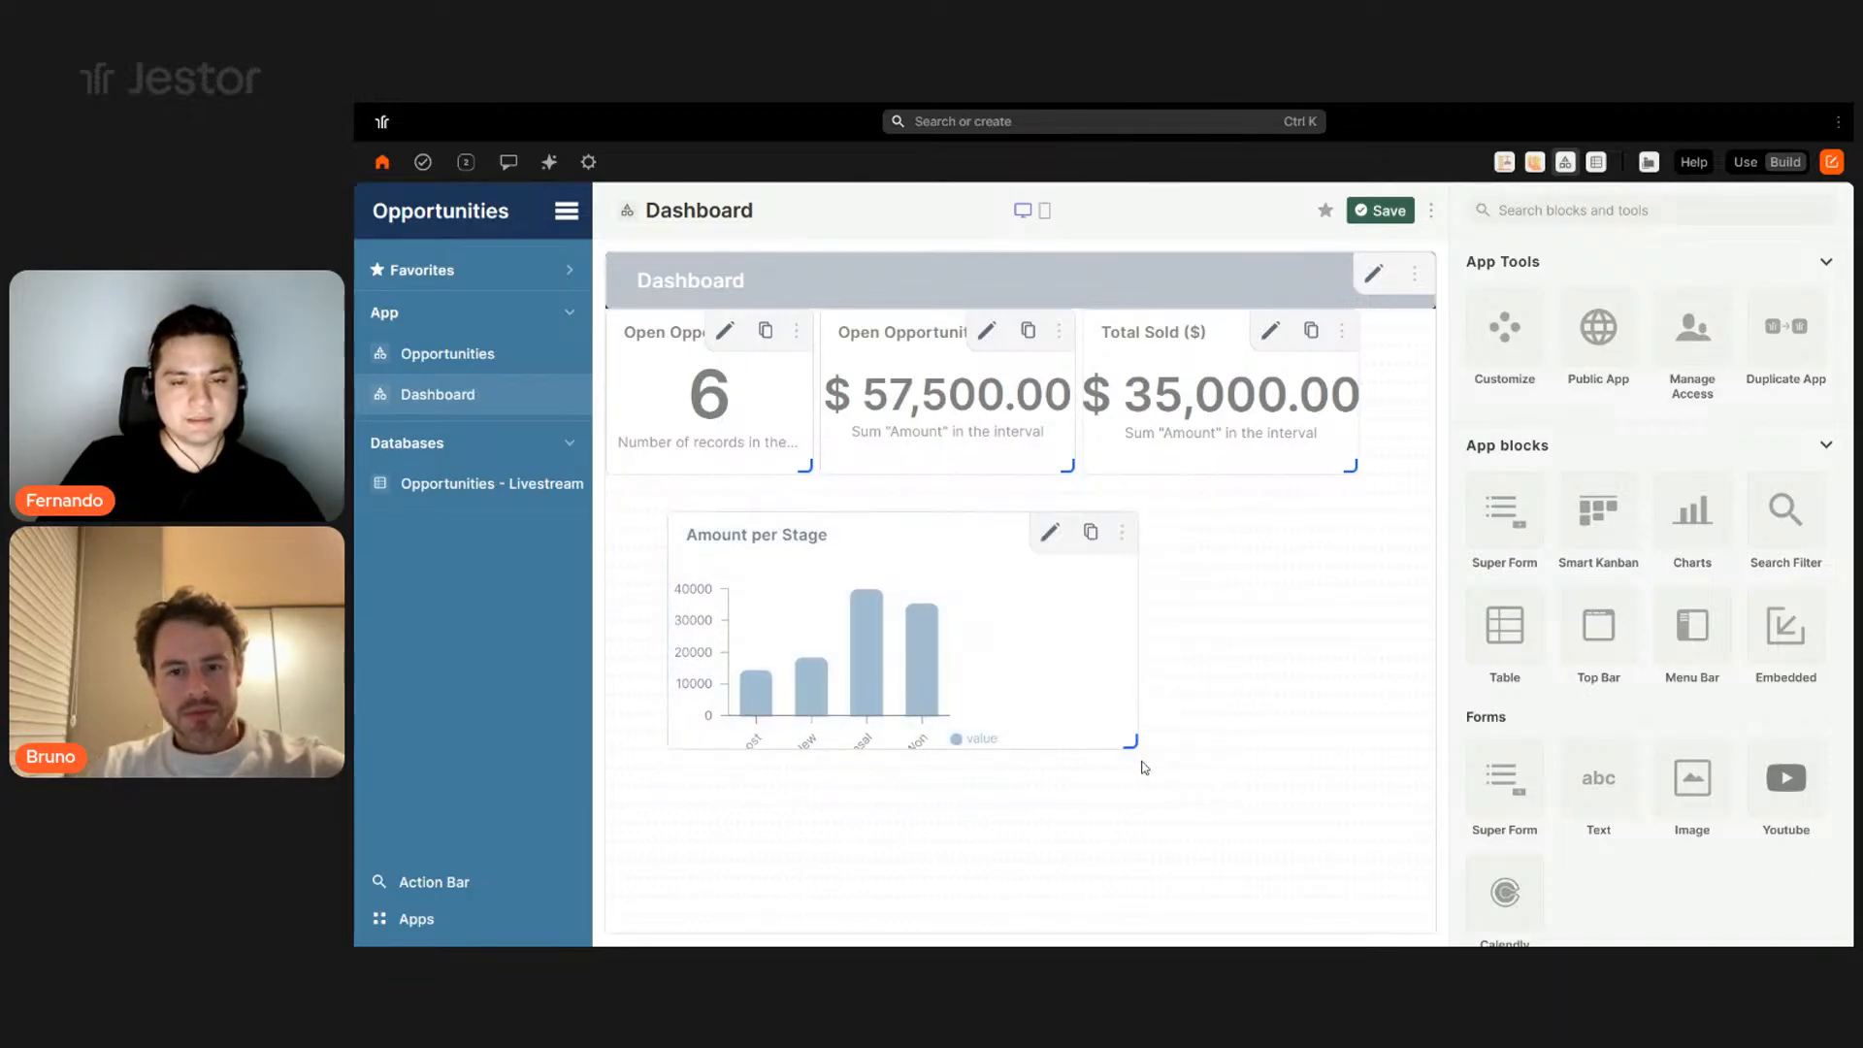
{"action": "left_click_drag", "start_coordinate": [1031, 683], "coordinate": [976, 661]}
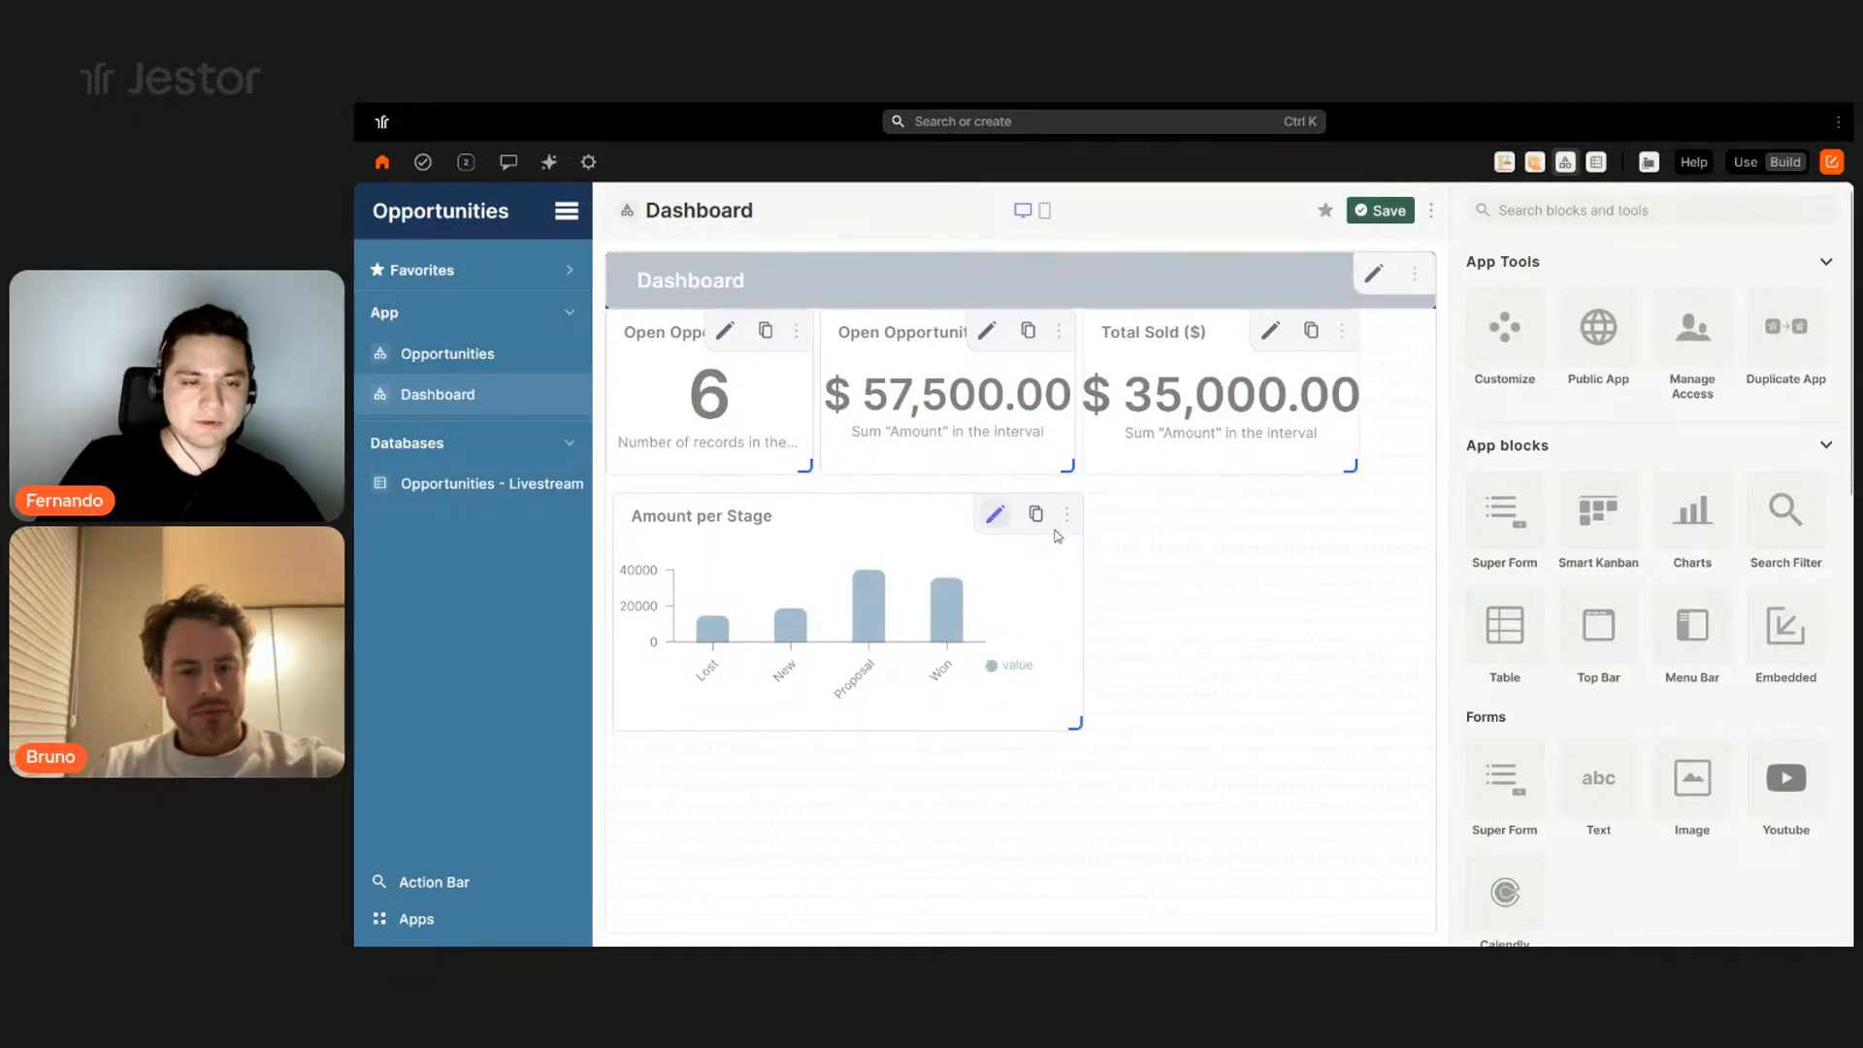
- Display each bar's value on top of the chart and save
{"action": "scroll", "coordinate": [1630, 631], "scroll_direction": "down", "scroll_amount": 10}
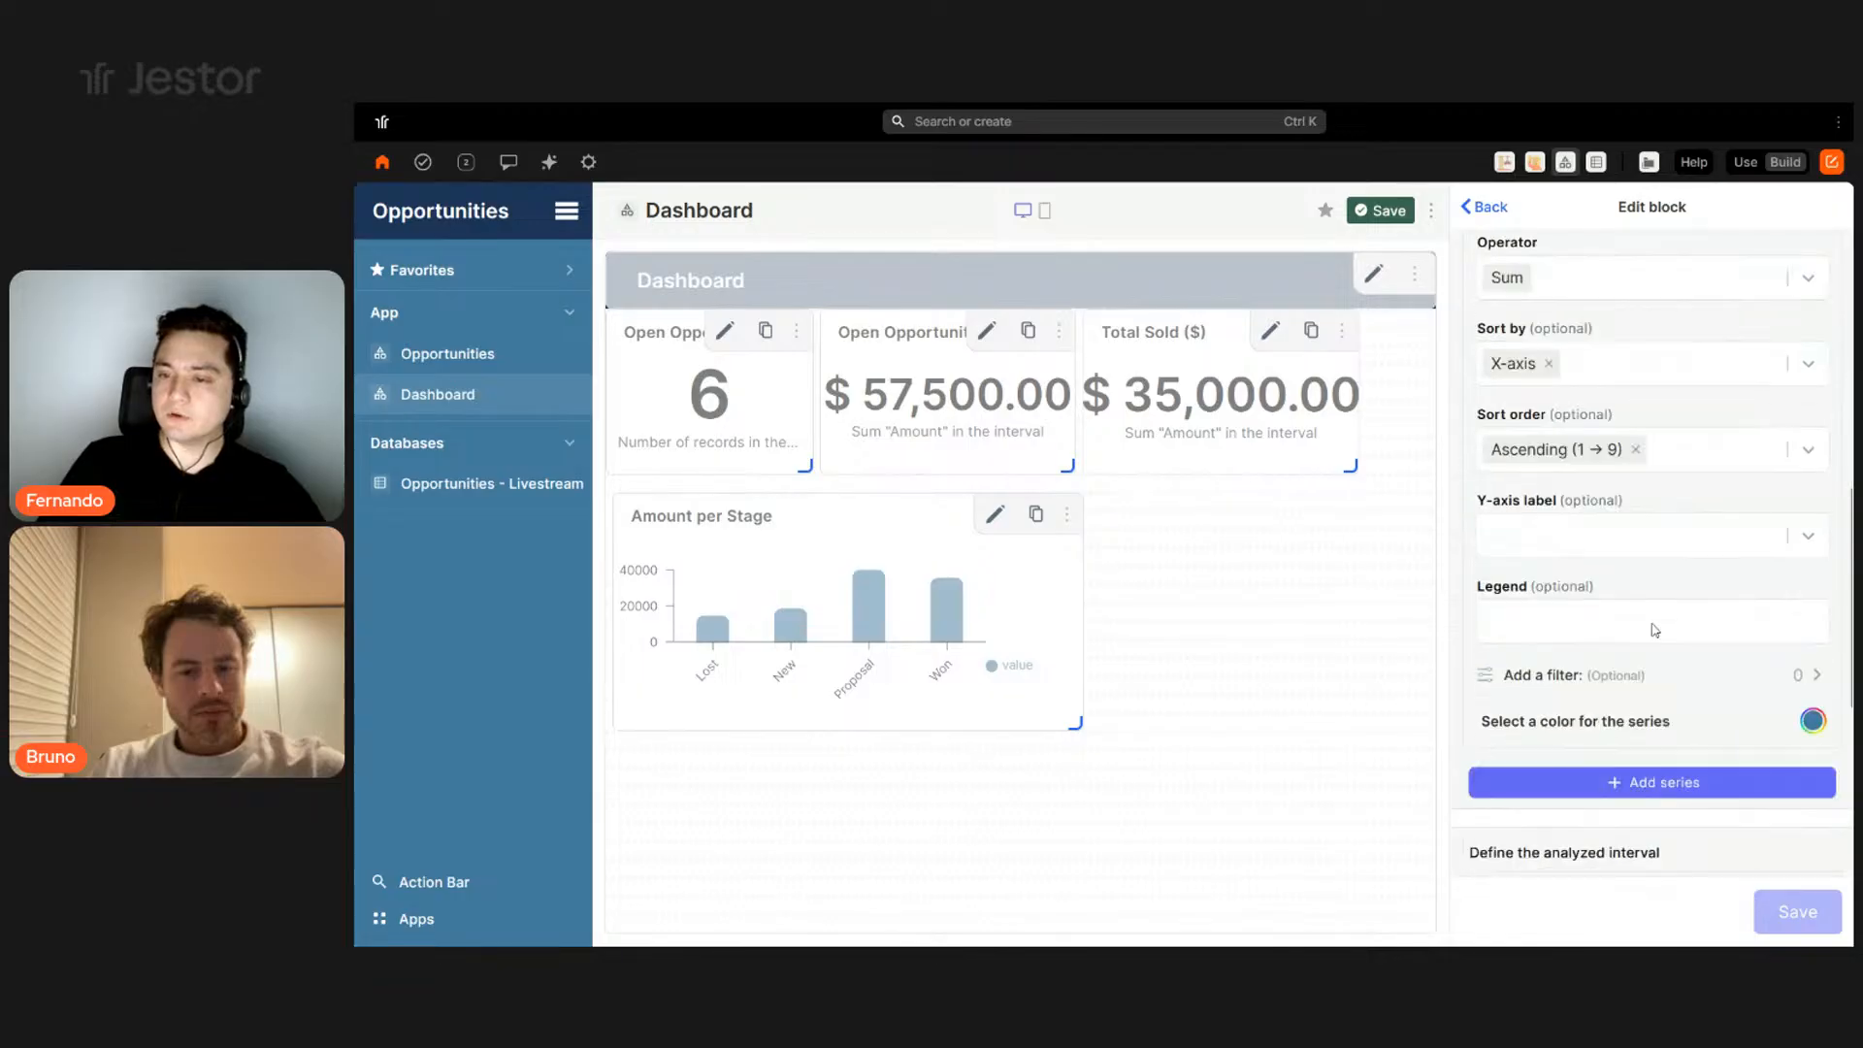
{"action": "left_click", "coordinate": [1807, 470]}
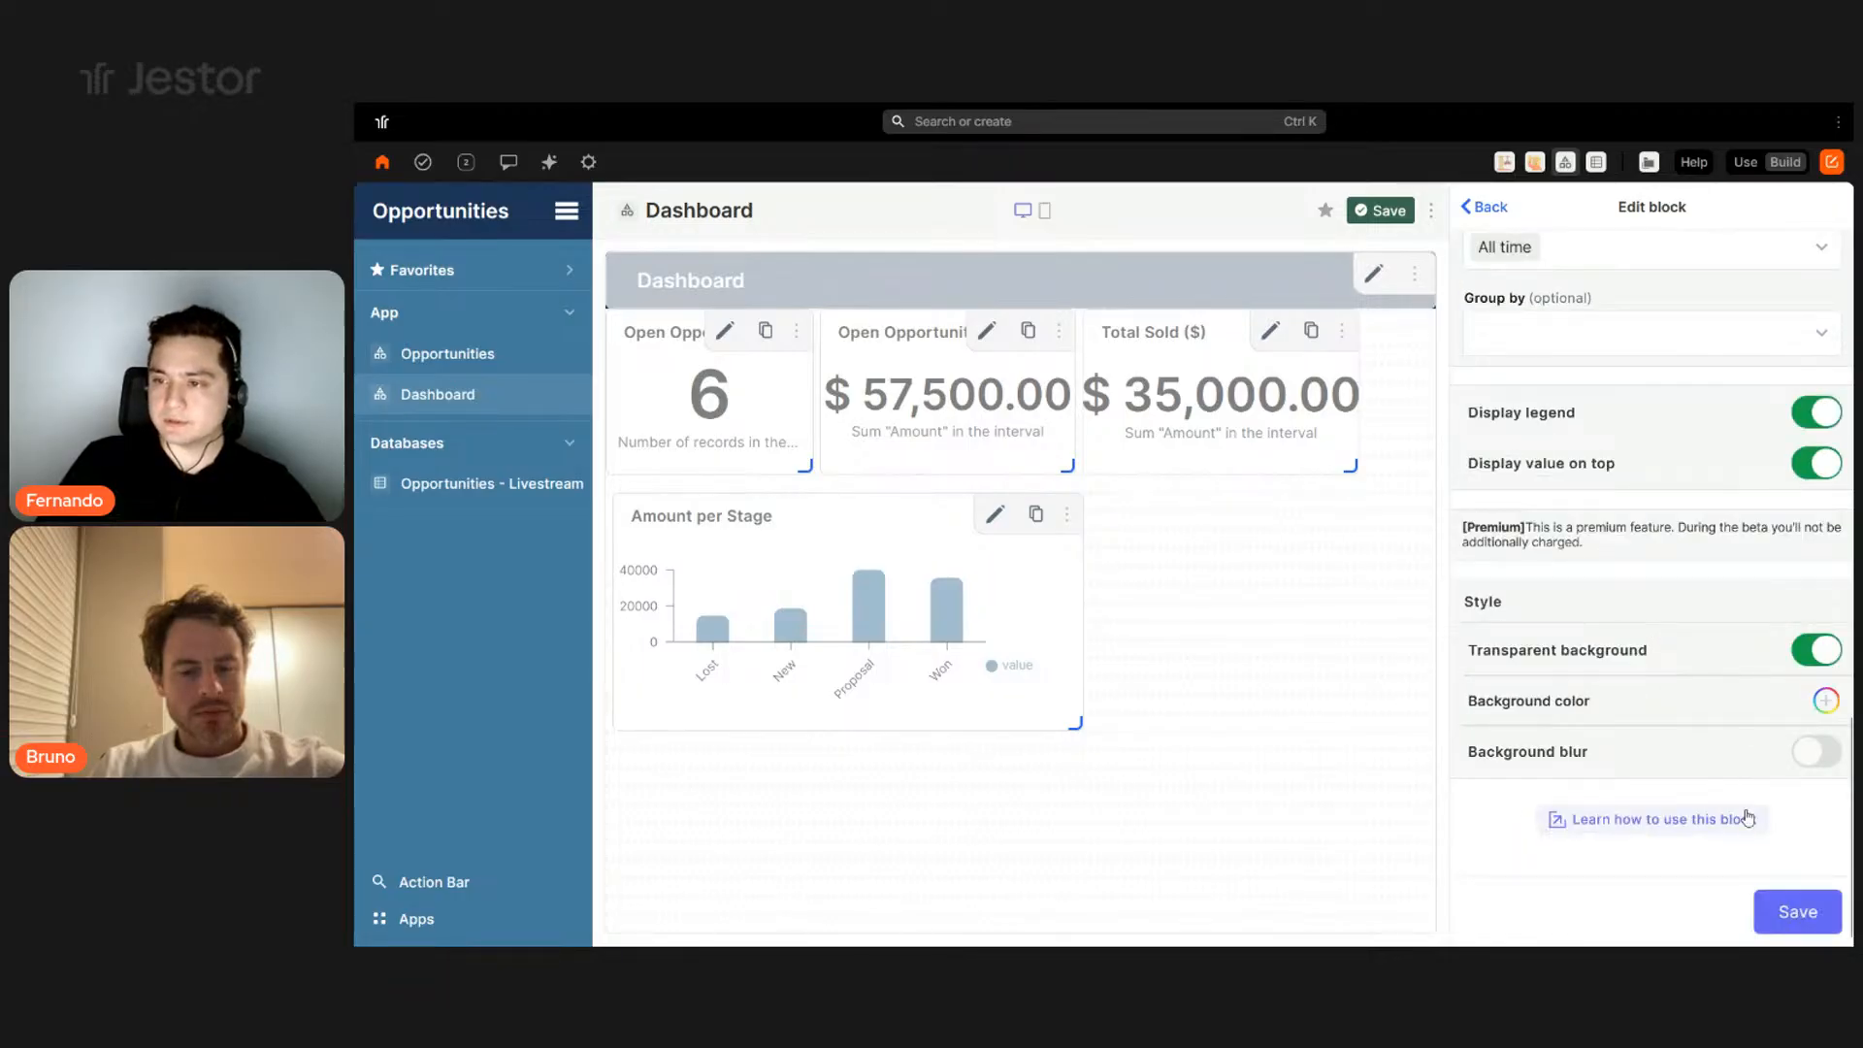
{"action": "left_click", "coordinate": [1797, 916]}
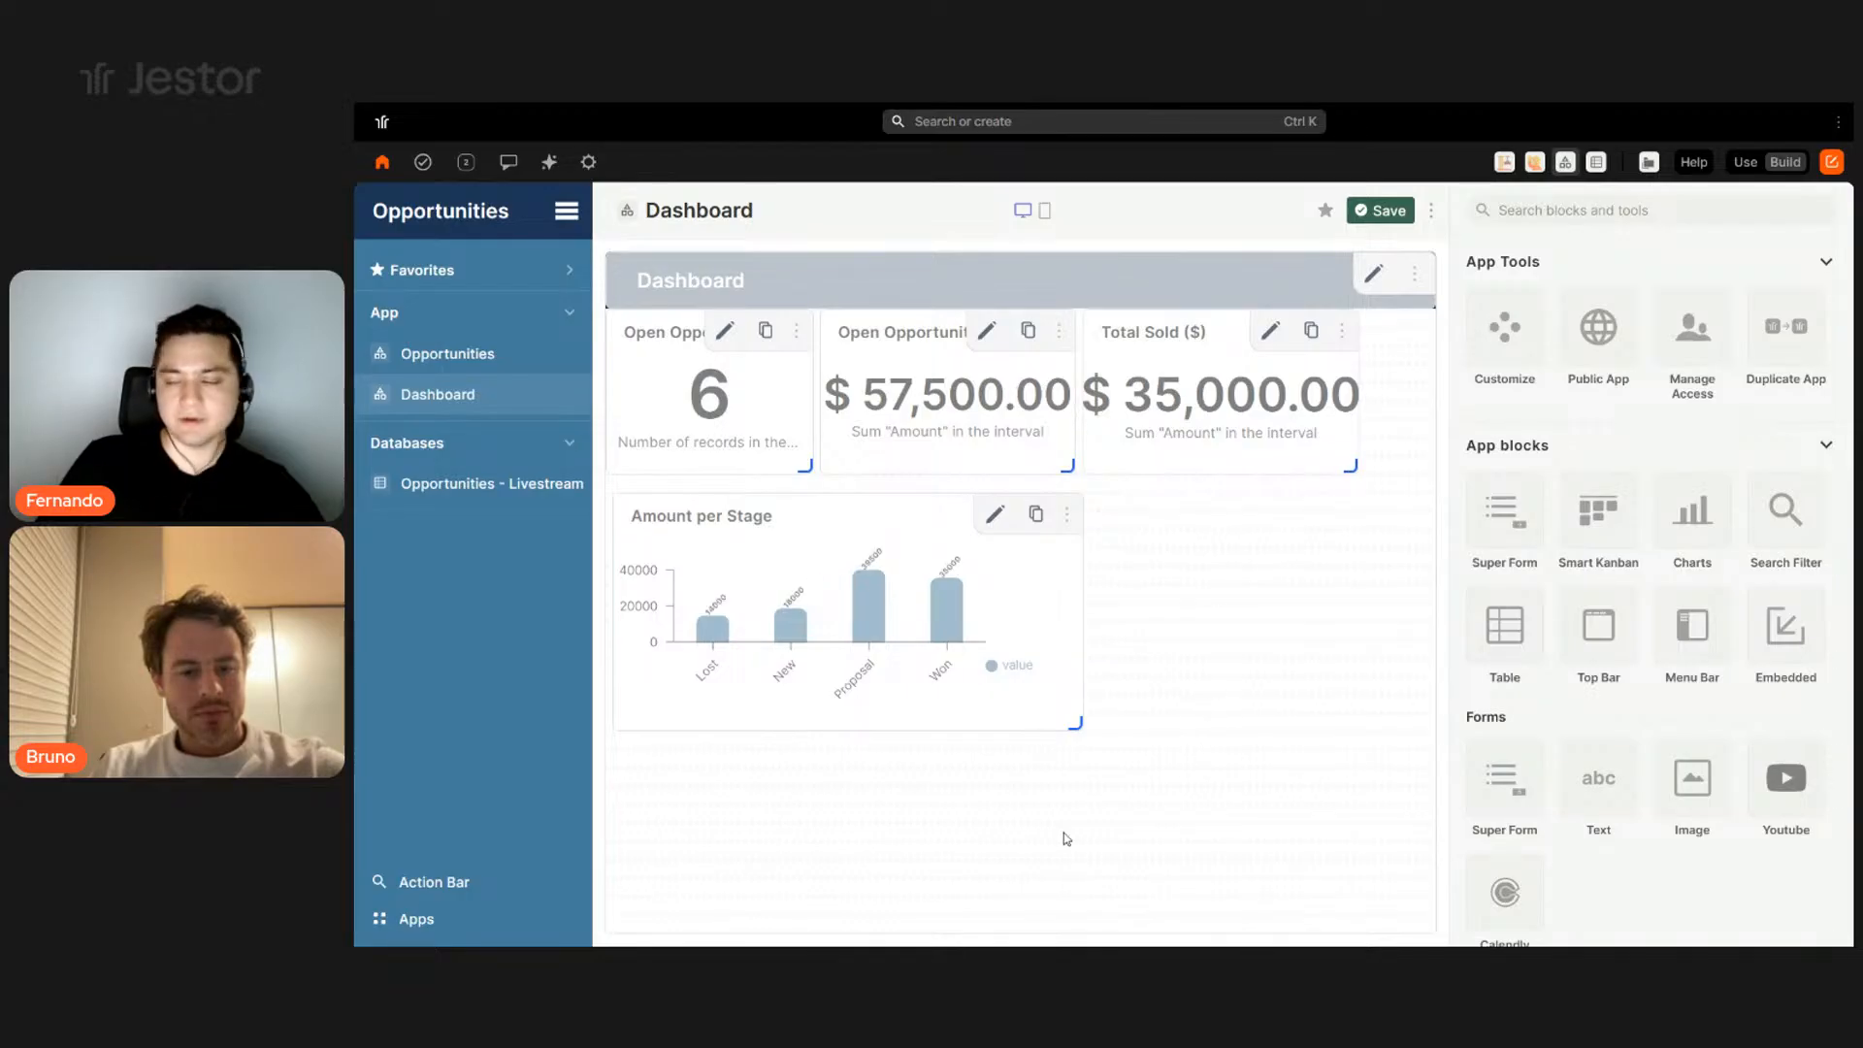
- Start a Search Filter block named Filter with a white Date range filter button
{"action": "left_click", "coordinate": [1810, 545]}
{"action": "left_click", "coordinate": [1530, 438]}
{"action": "type", "text": "Filter"}
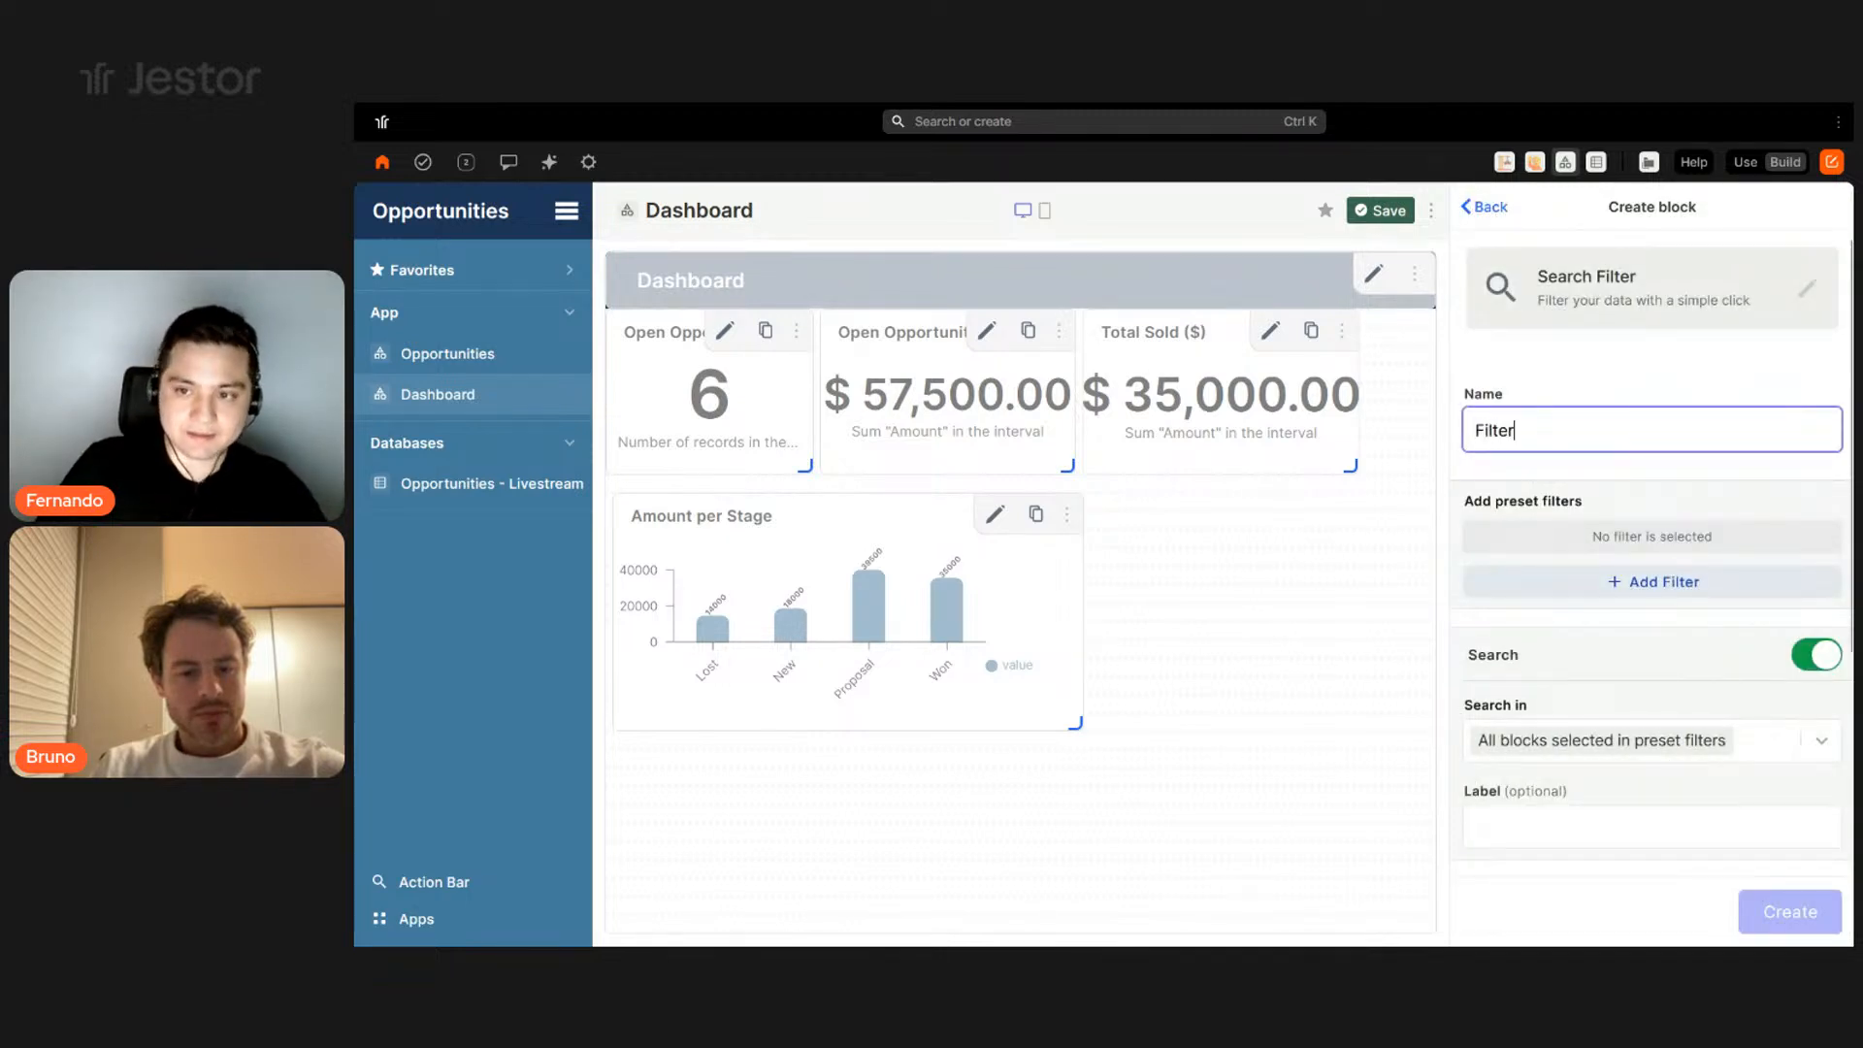
{"action": "left_click", "coordinate": [1581, 588]}
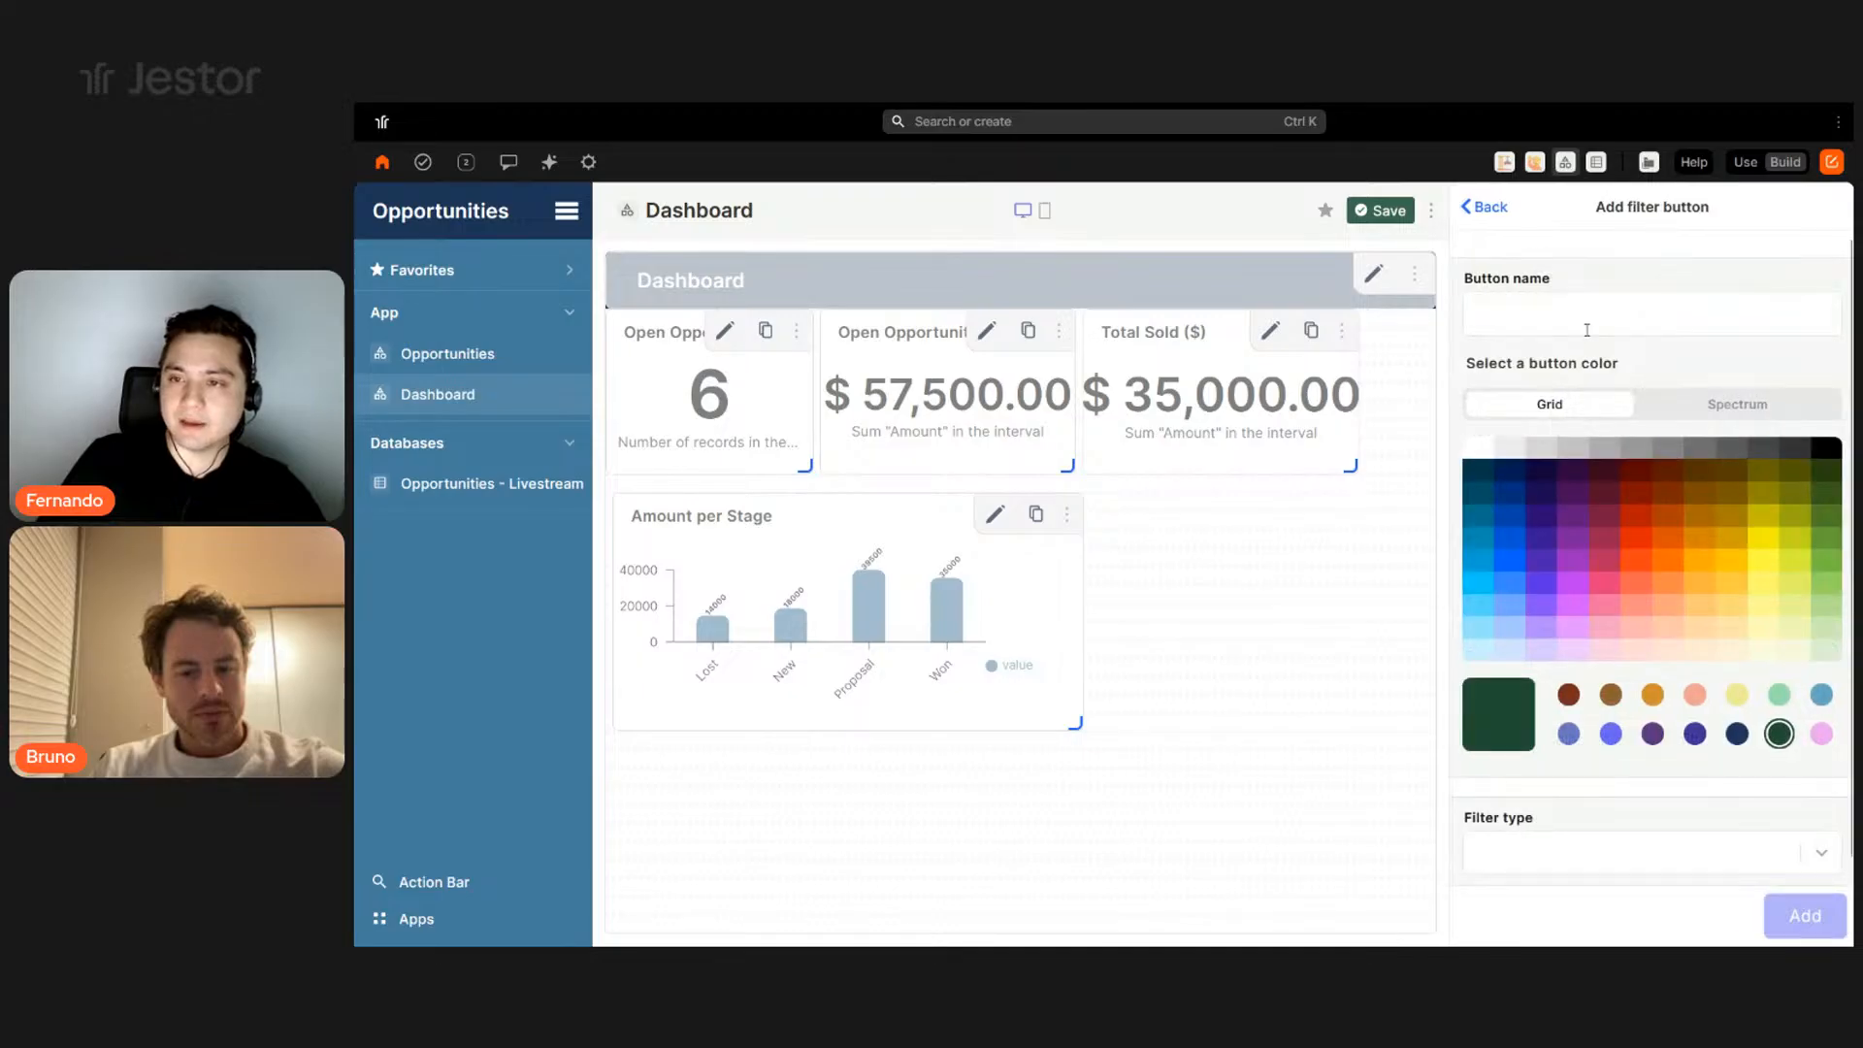
{"action": "left_click", "coordinate": [1588, 329]}
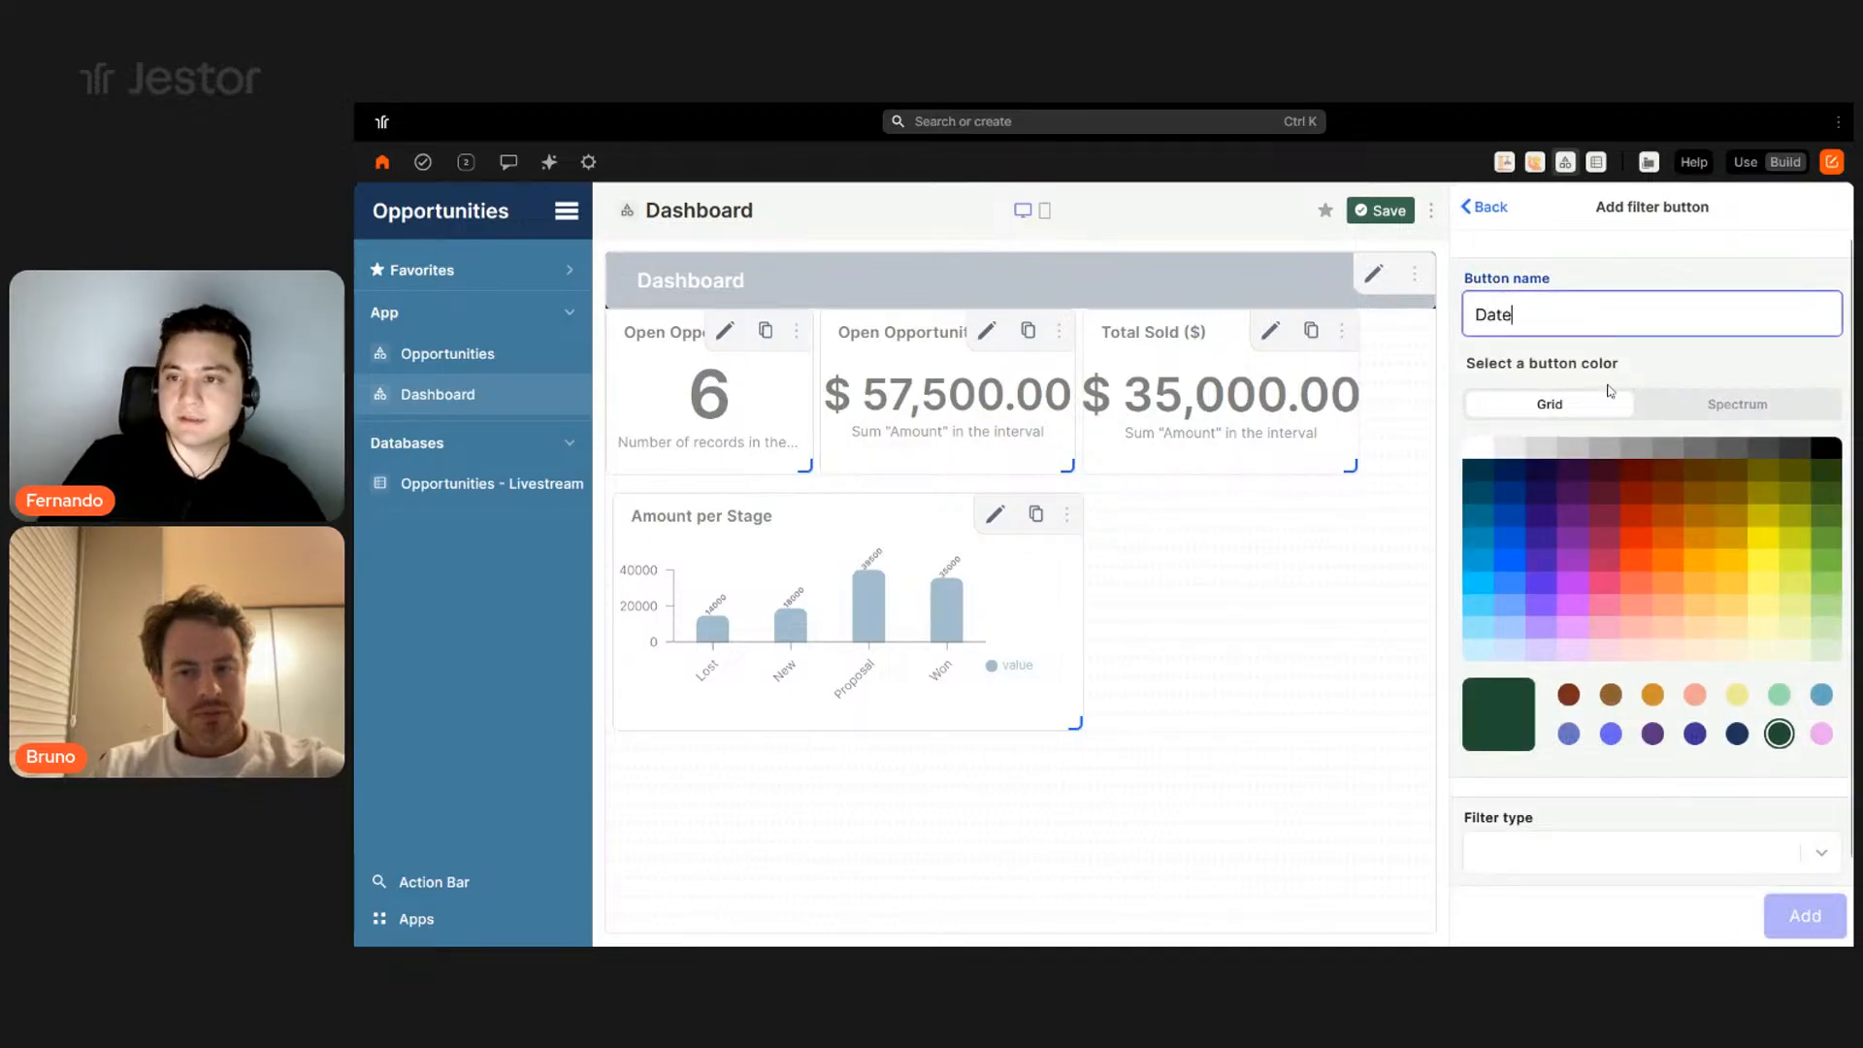
{"action": "left_click", "coordinate": [1480, 449]}
{"action": "scroll", "coordinate": [1631, 788], "scroll_direction": "down", "scroll_amount": 1}
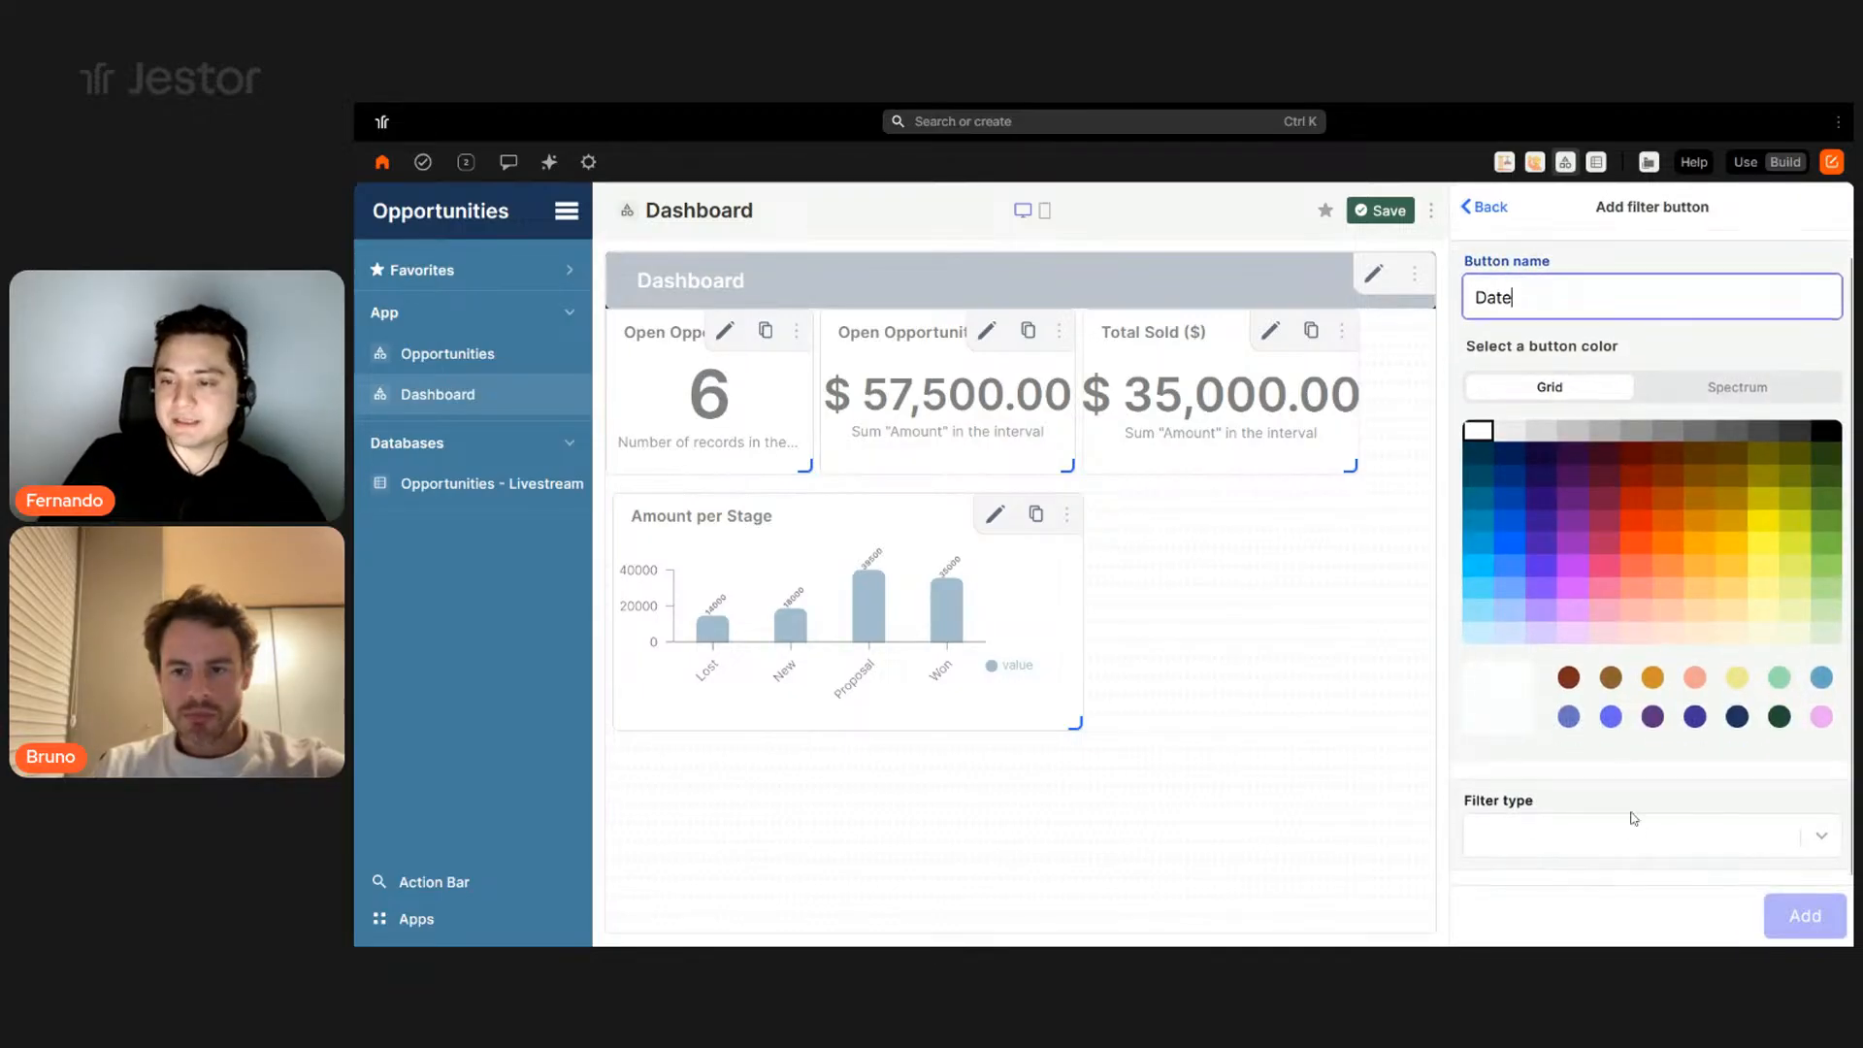
{"action": "left_click", "coordinate": [1630, 836]}
{"action": "scroll", "coordinate": [1636, 737], "scroll_direction": "down", "scroll_amount": 3}
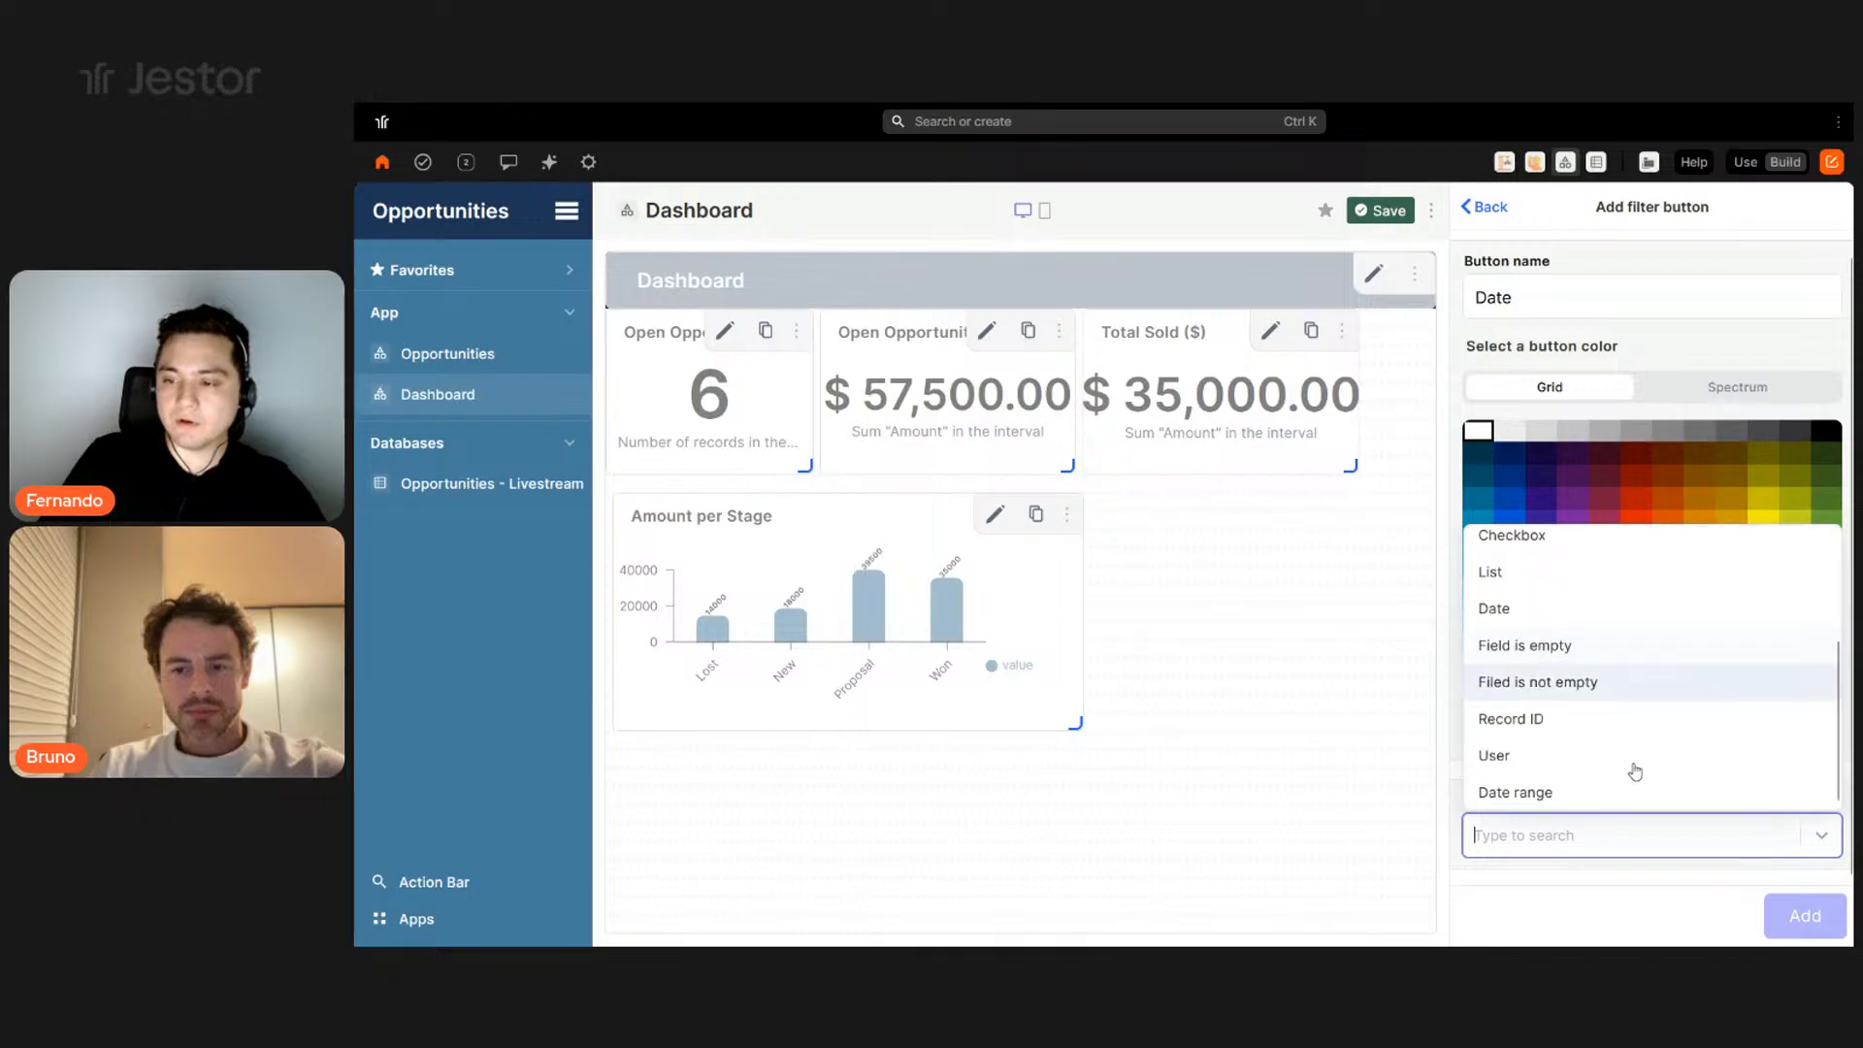
{"action": "left_click", "coordinate": [1614, 794]}
- Apply the date filter to Open Opportunities and Total Sold ($) on Created at
{"action": "scroll", "coordinate": [1652, 664], "scroll_direction": "down", "scroll_amount": 3}
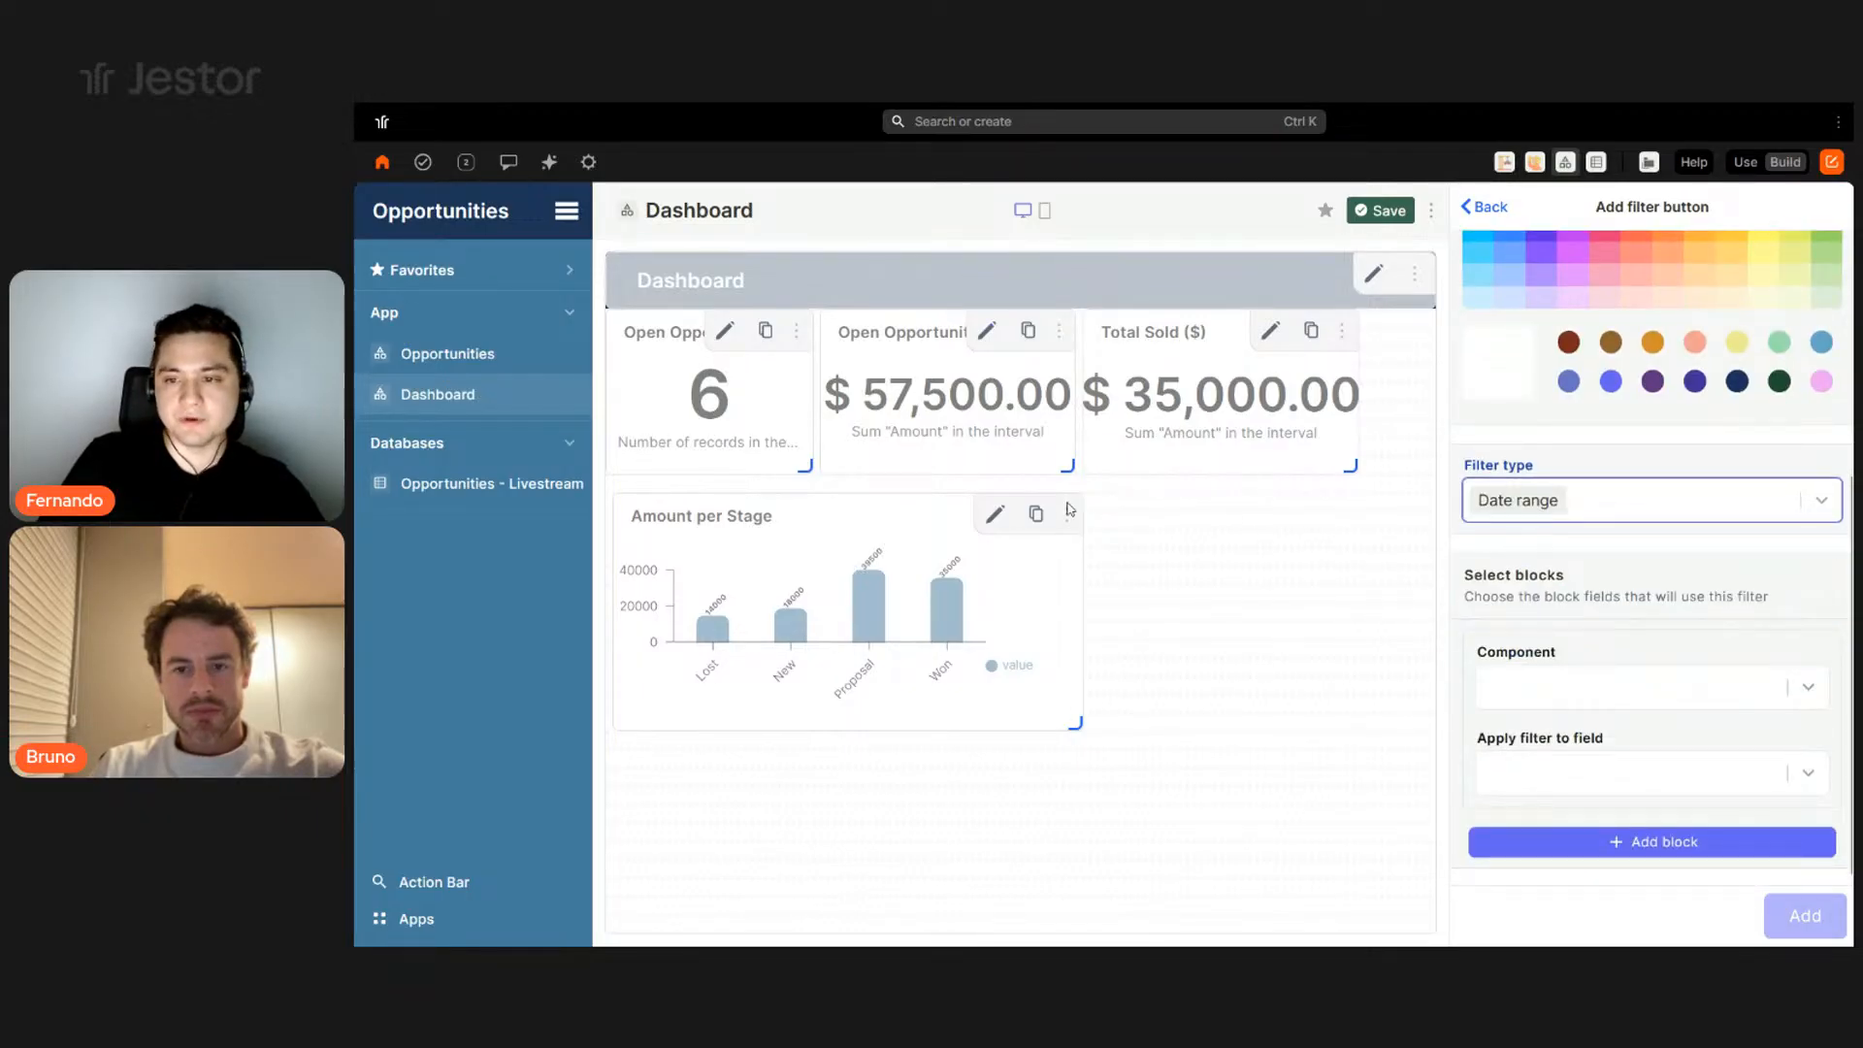
{"action": "left_click", "coordinate": [1670, 709]}
{"action": "left_click", "coordinate": [1581, 734]}
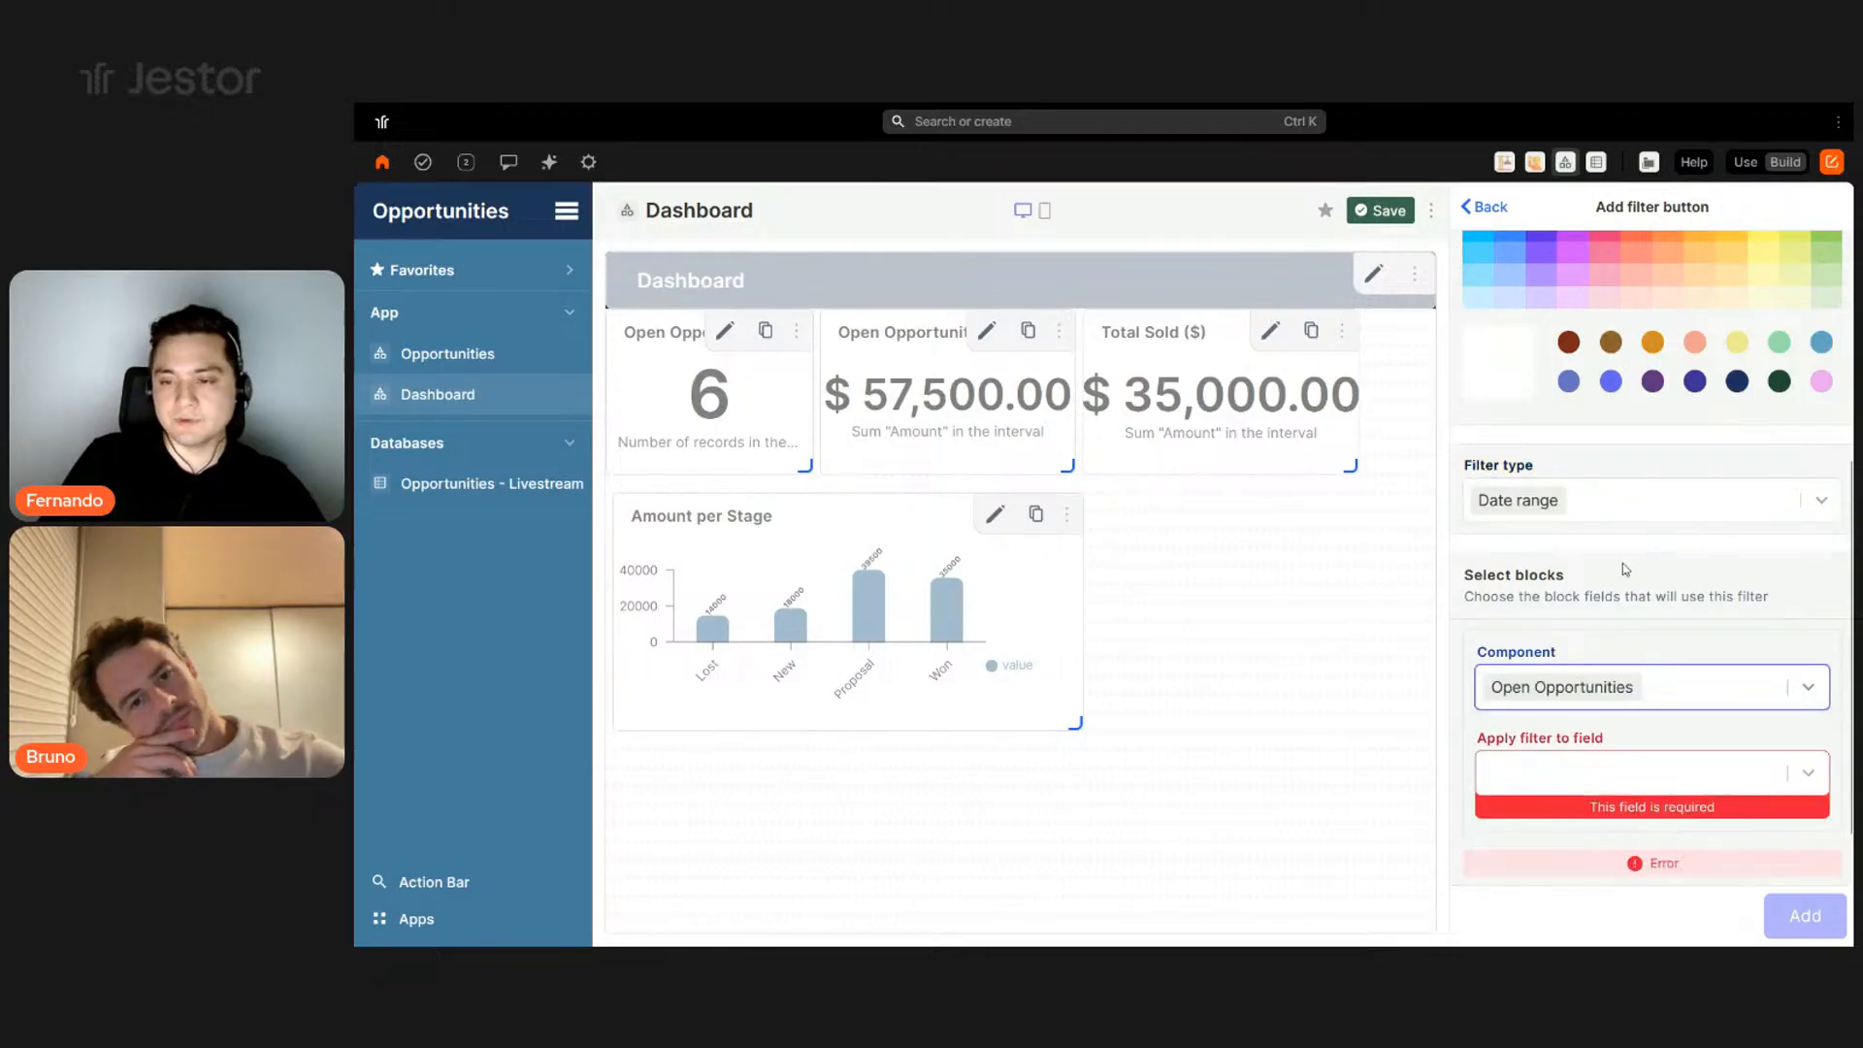
{"action": "scroll", "coordinate": [1625, 570], "scroll_direction": "down", "scroll_amount": 1}
{"action": "left_click", "coordinate": [1584, 704]}
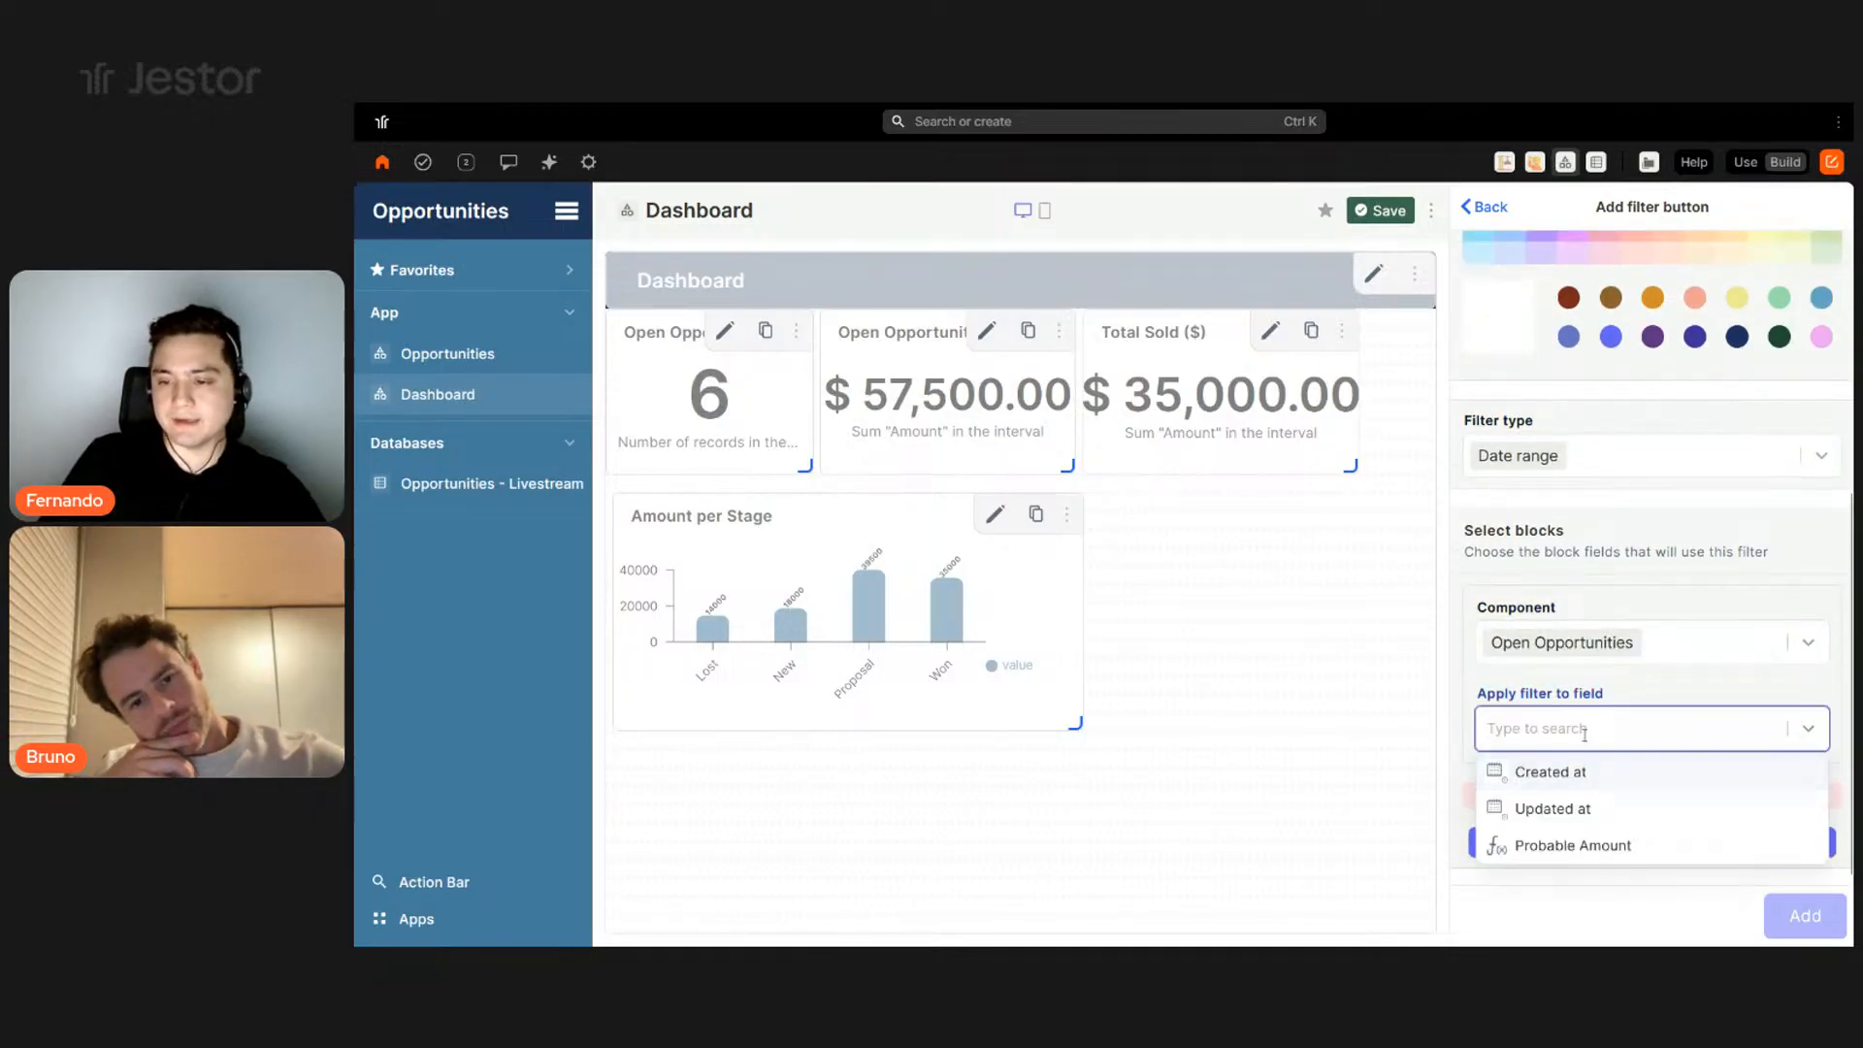
{"action": "left_click", "coordinate": [1570, 771]}
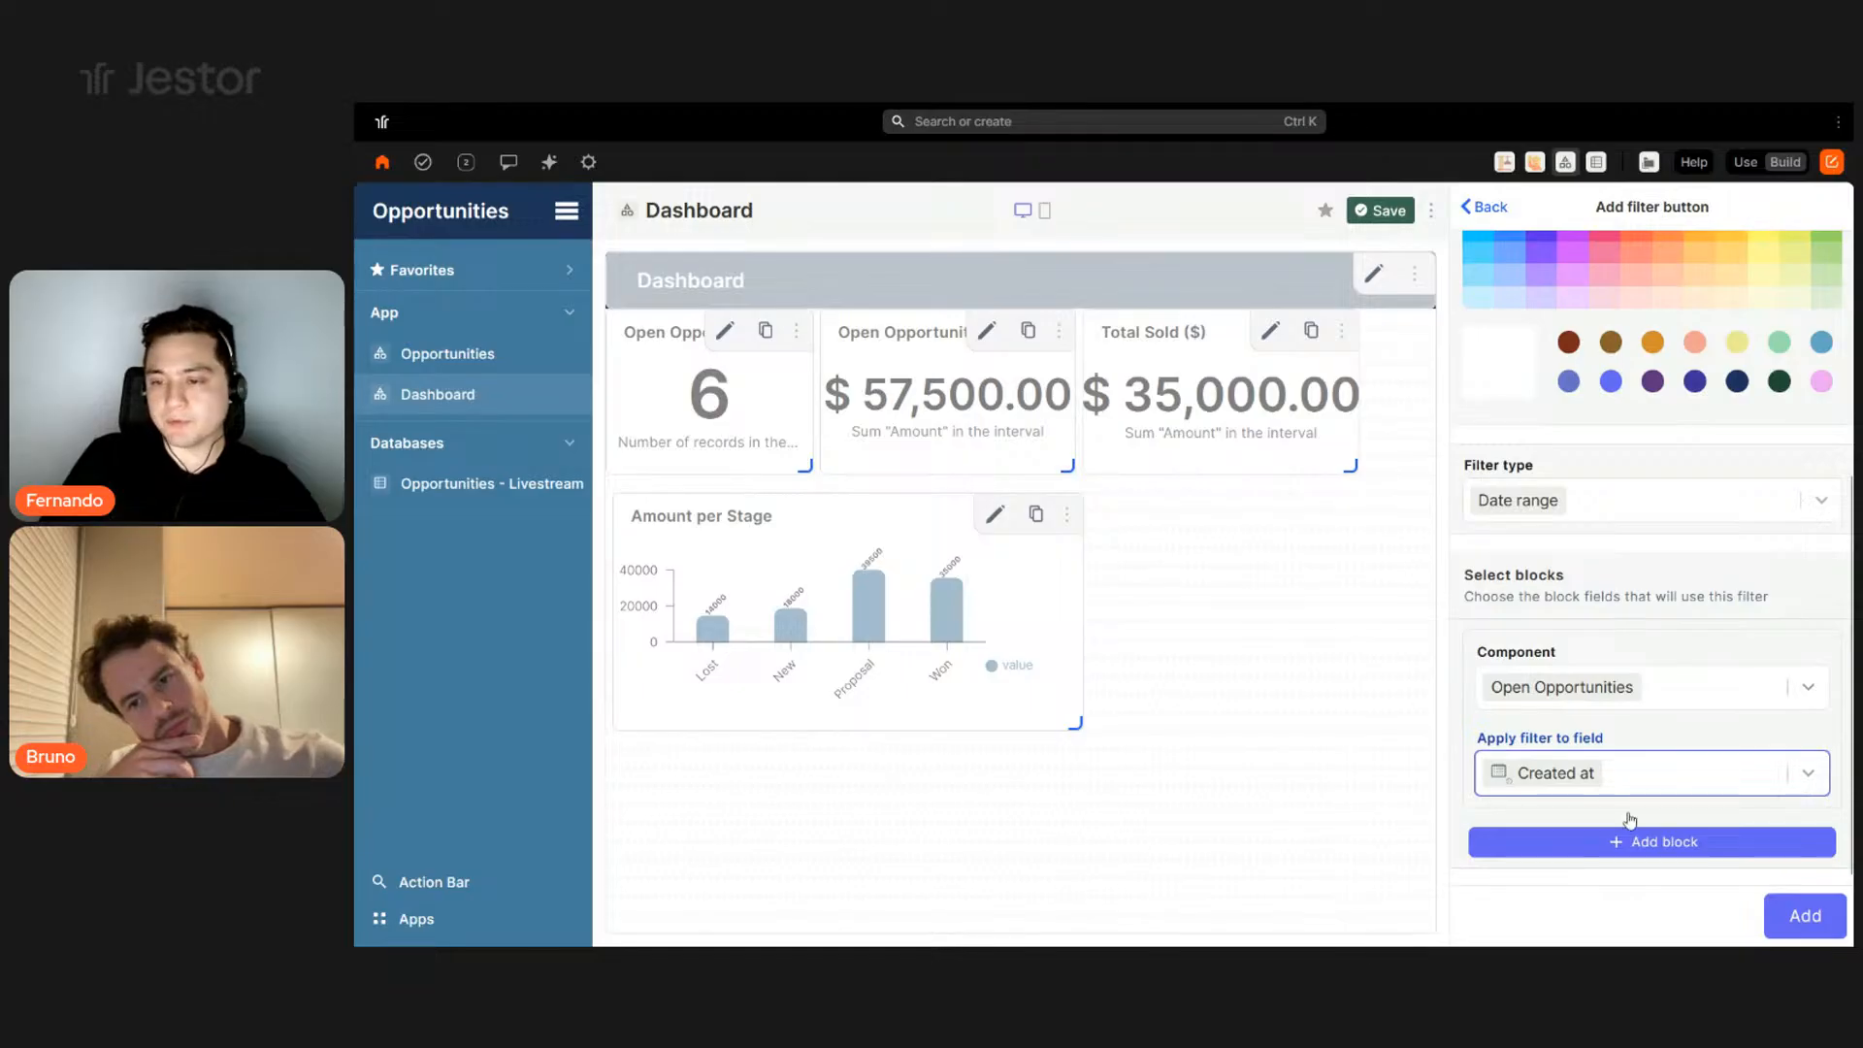
{"action": "left_click", "coordinate": [1626, 841]}
{"action": "scroll", "coordinate": [1620, 698], "scroll_direction": "down", "scroll_amount": 3}
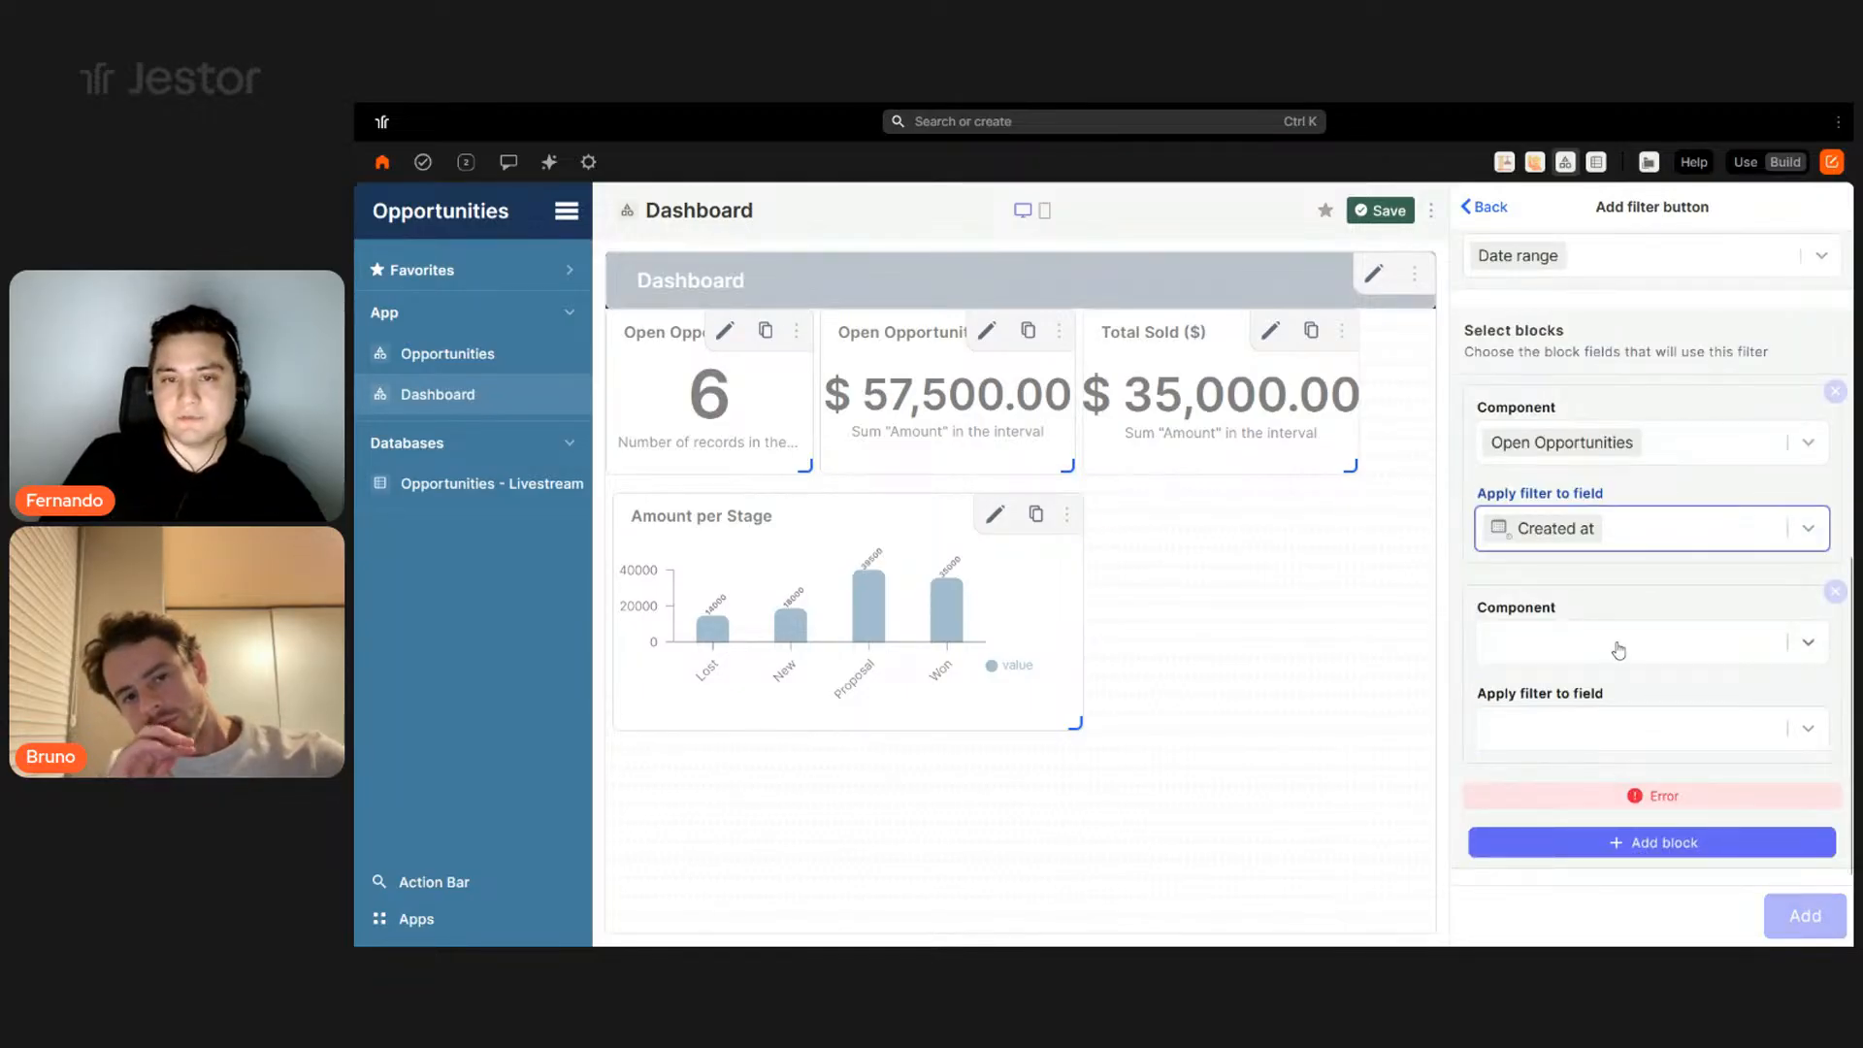
{"action": "left_click", "coordinate": [1619, 650]}
{"action": "left_click", "coordinate": [1615, 725]}
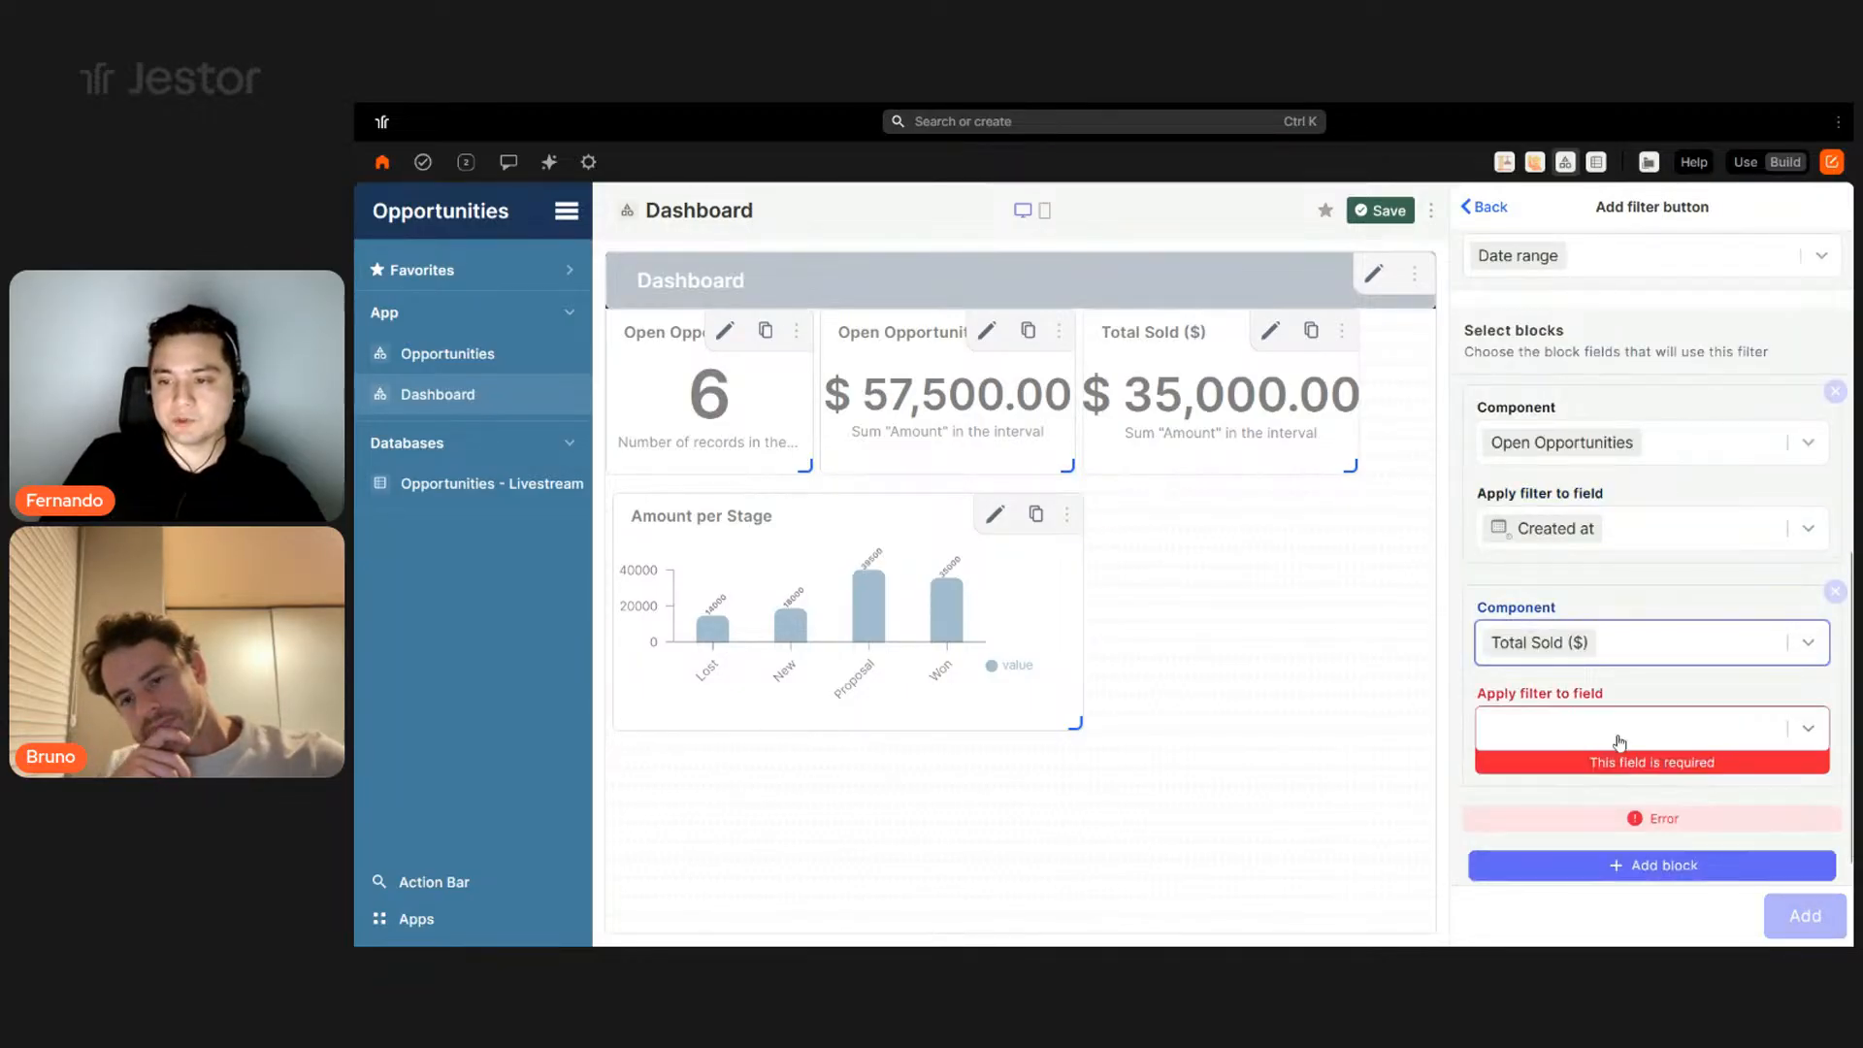
{"action": "left_click", "coordinate": [1619, 743]}
{"action": "left_click", "coordinate": [1577, 775]}
- Also filter Open Opportunities ($) and the Amount per Stage chart by Created at, then create the block
{"action": "left_click", "coordinate": [1635, 844]}
{"action": "scroll", "coordinate": [1634, 645], "scroll_direction": "down", "scroll_amount": 3}
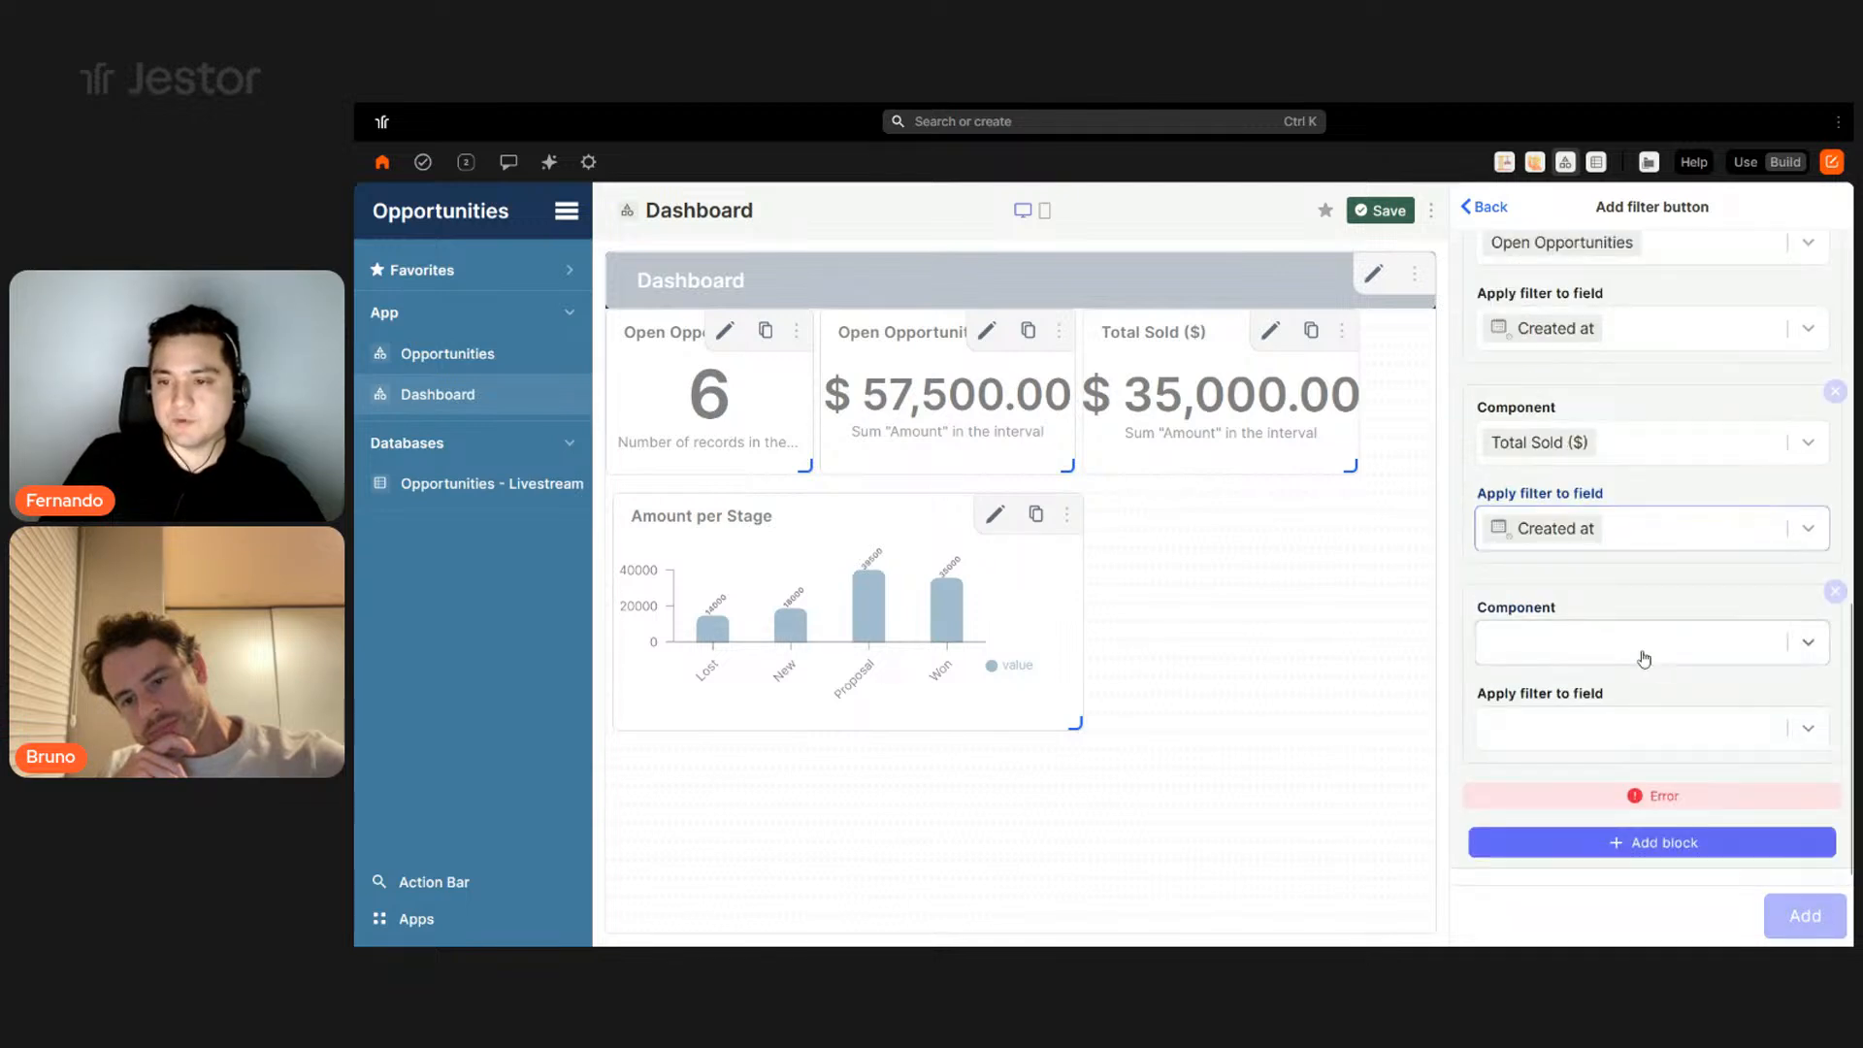
{"action": "left_click", "coordinate": [1650, 657]}
{"action": "left_click", "coordinate": [1559, 760]}
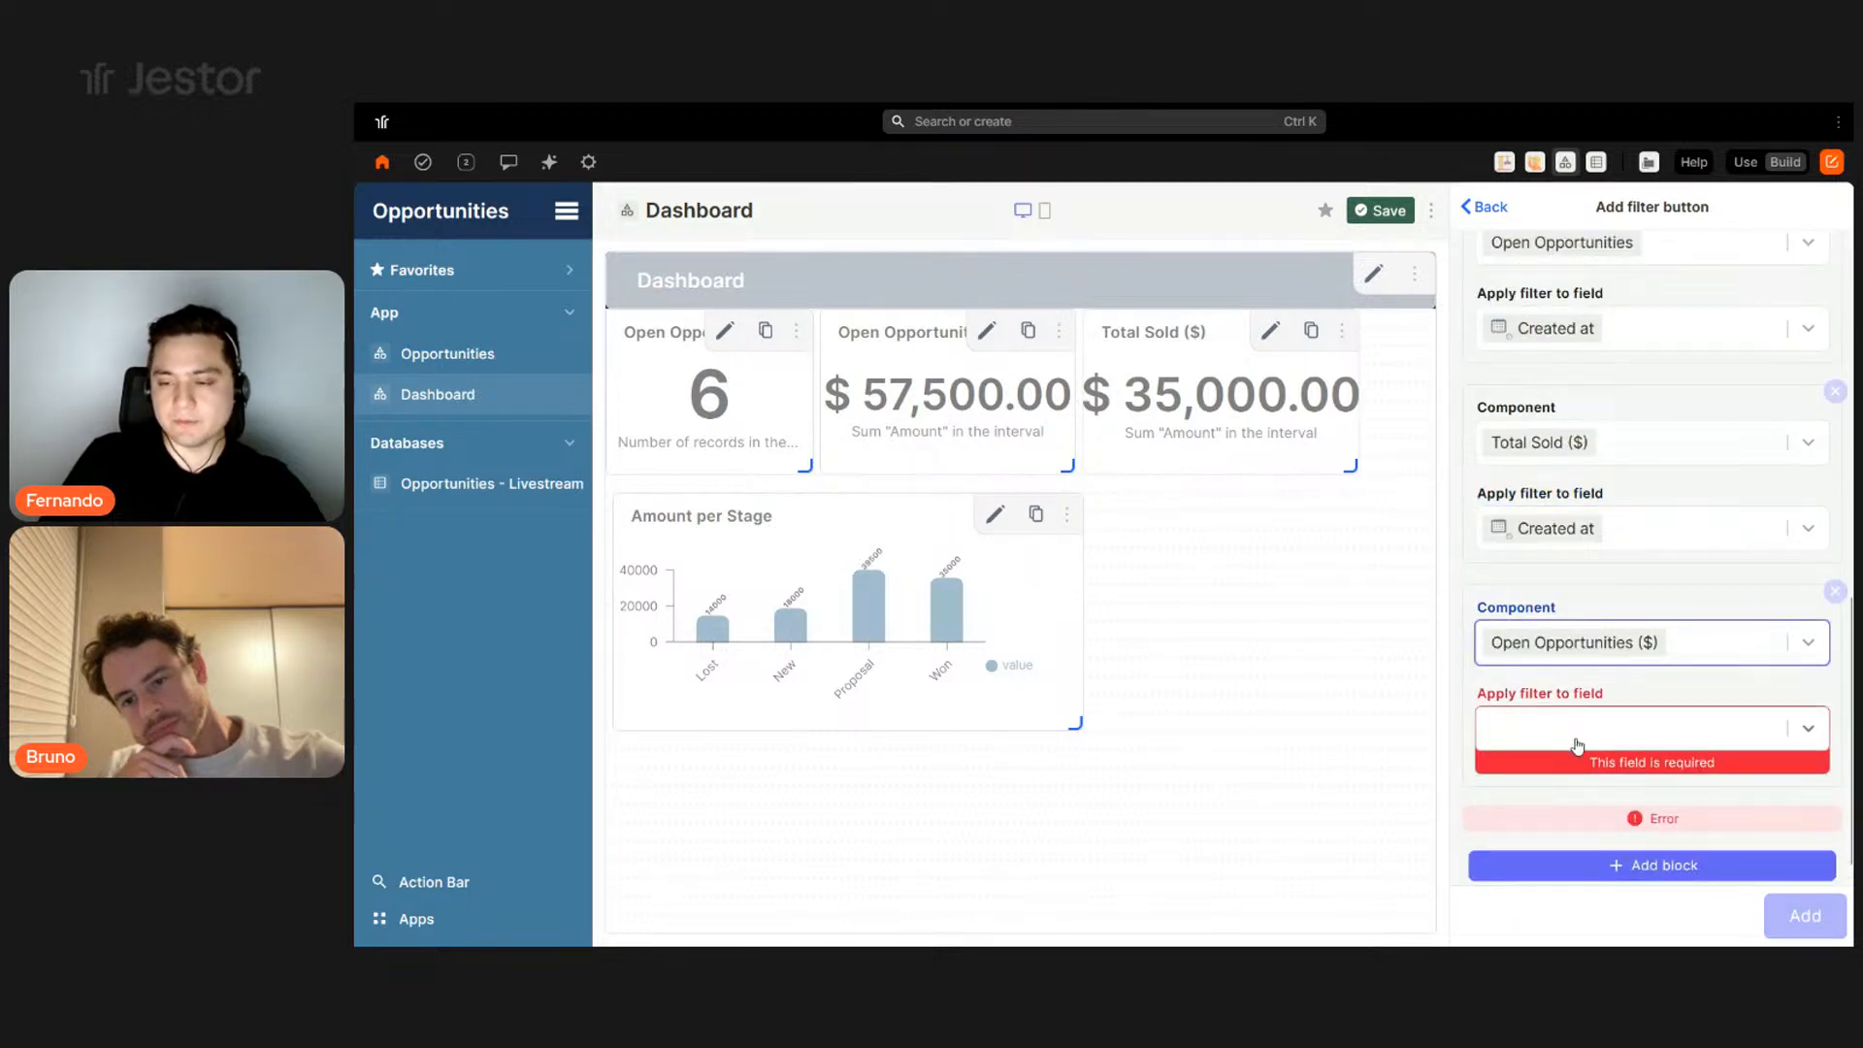
{"action": "left_click", "coordinate": [1610, 735]}
{"action": "left_click", "coordinate": [1560, 776]}
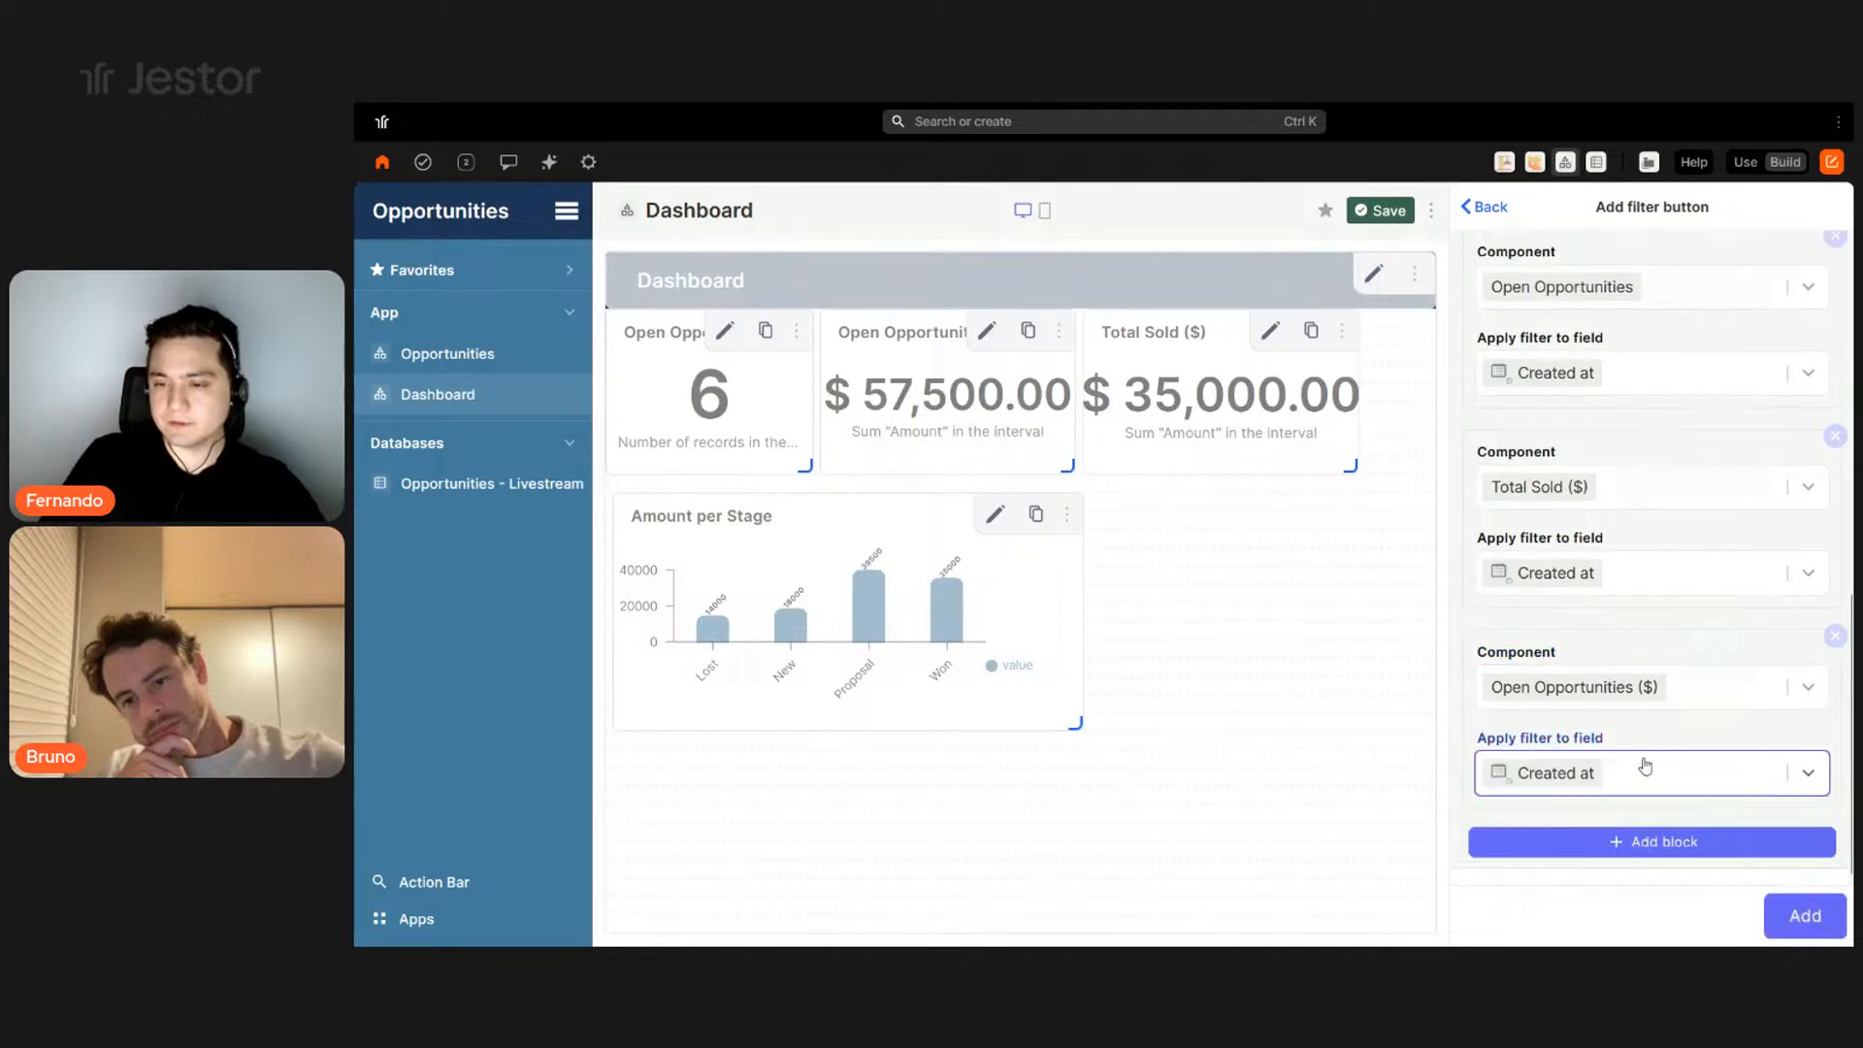
{"action": "left_click", "coordinate": [1664, 840]}
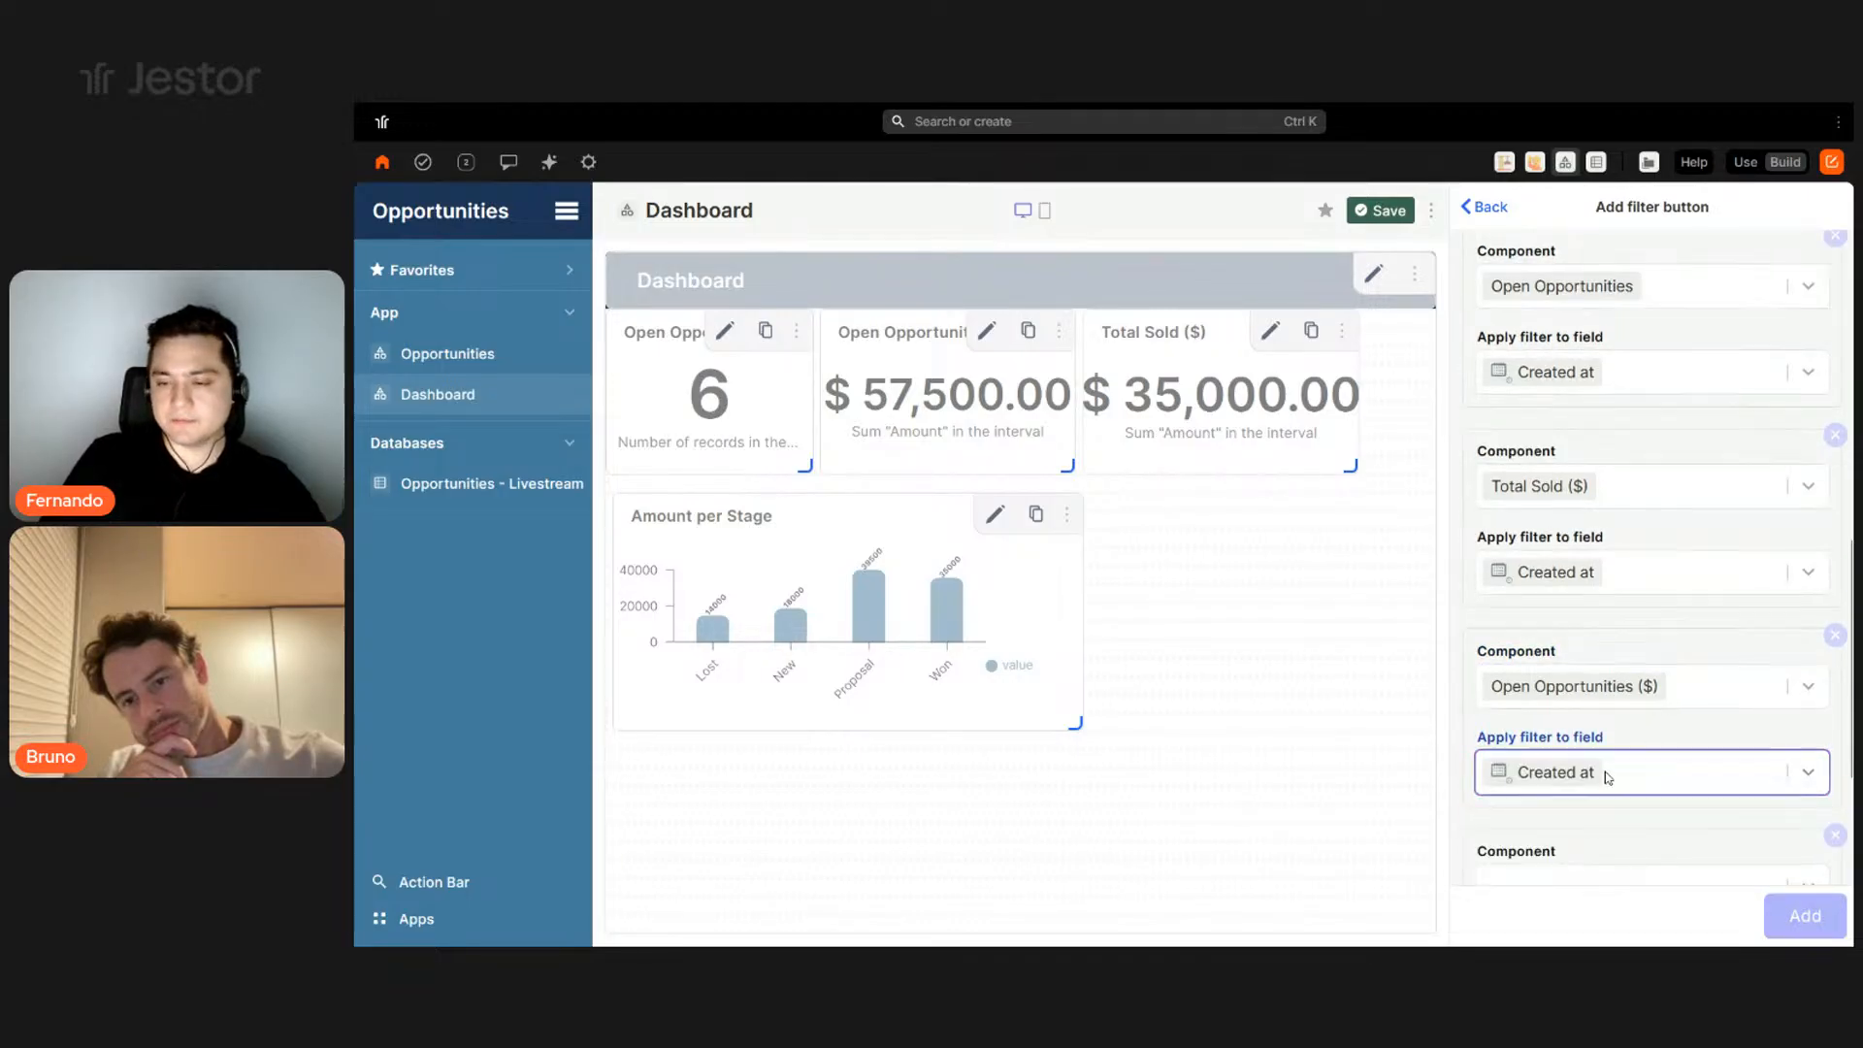
{"action": "scroll", "coordinate": [1606, 776], "scroll_direction": "down", "scroll_amount": 3}
{"action": "left_click", "coordinate": [1593, 639]}
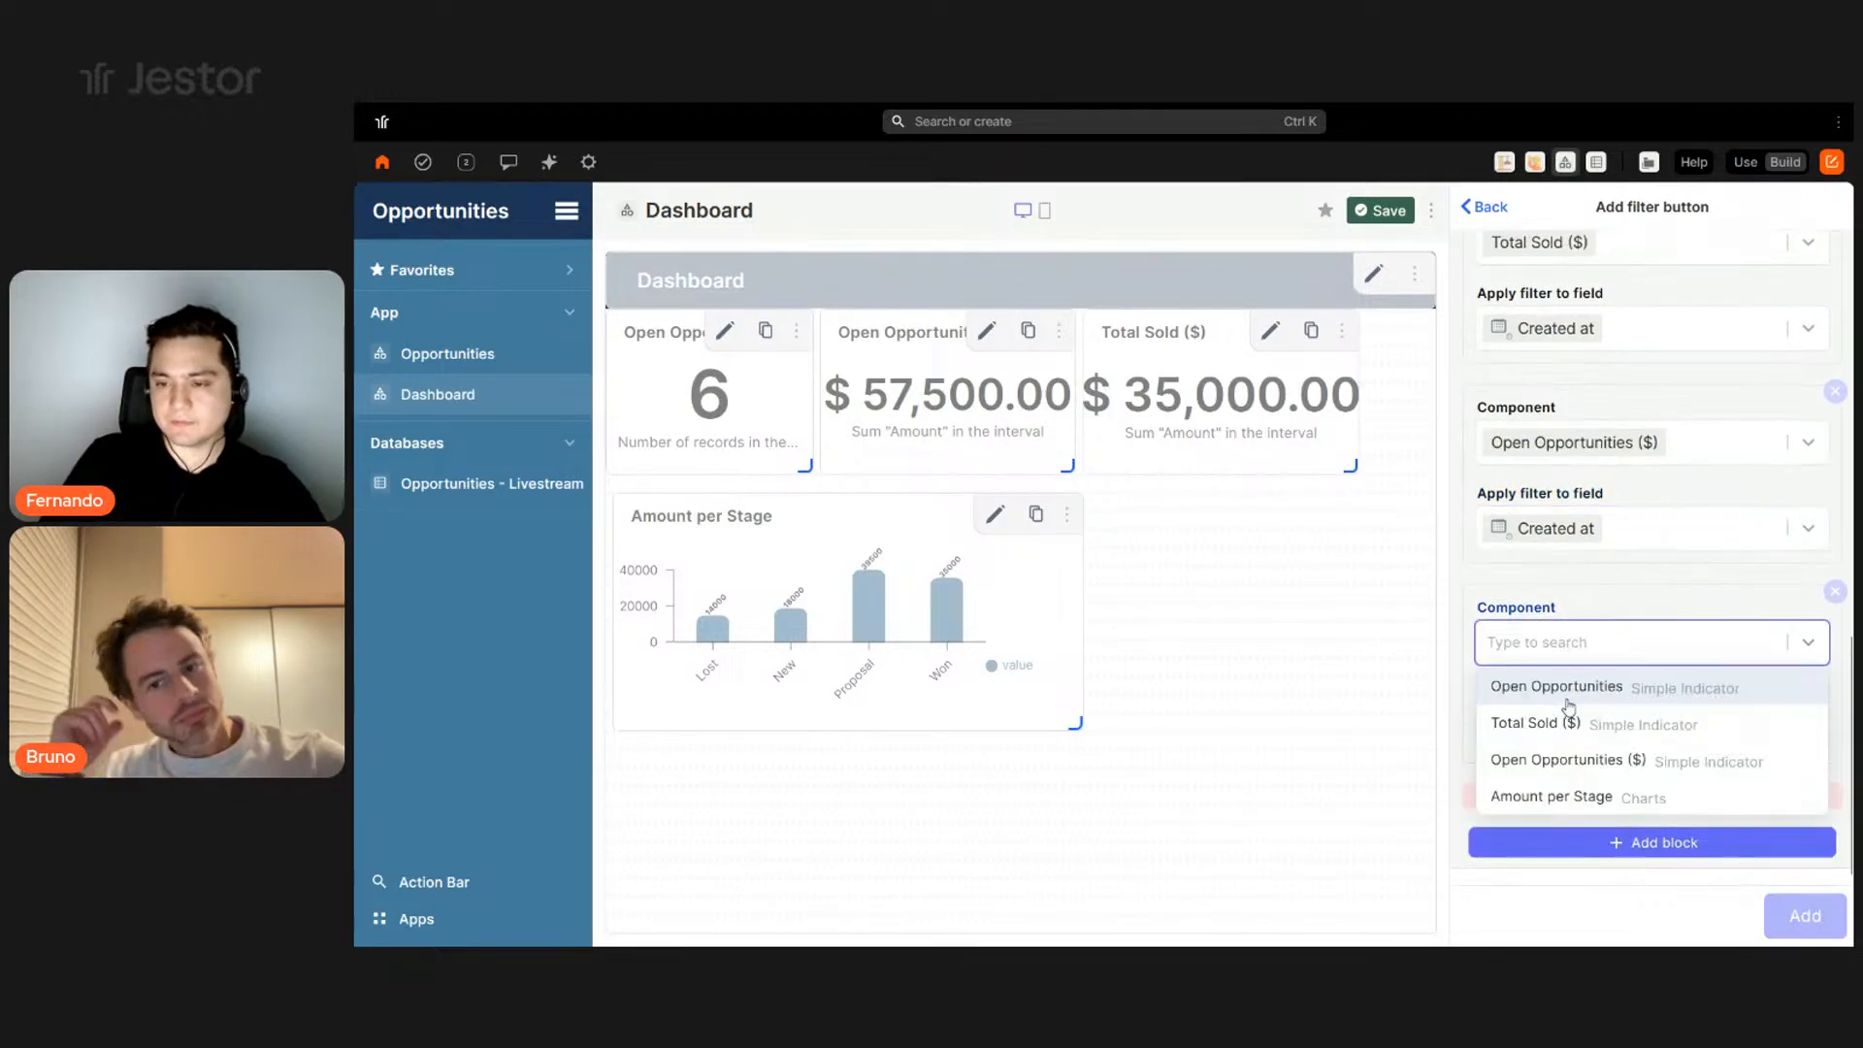
{"action": "left_click", "coordinate": [1591, 793]}
{"action": "left_click", "coordinate": [1641, 730]}
{"action": "left_click", "coordinate": [1642, 770]}
{"action": "left_click", "coordinate": [1792, 913]}
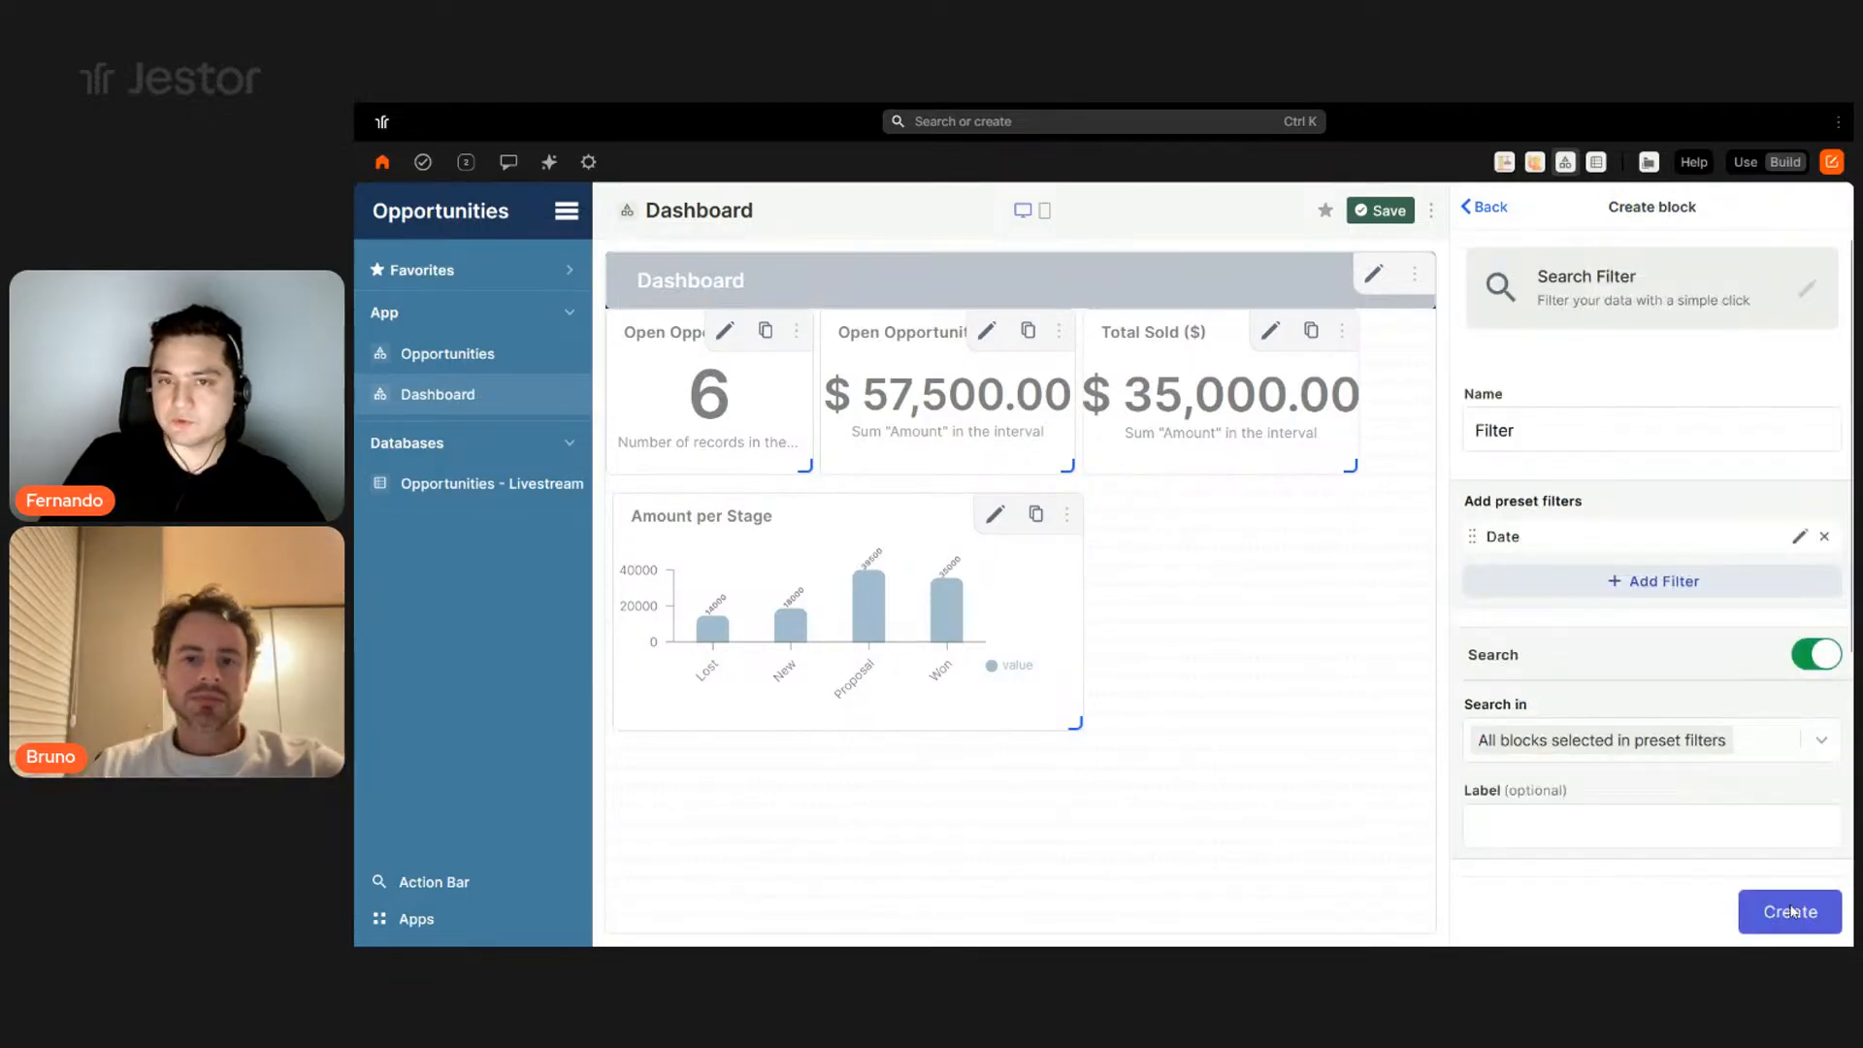
{"action": "left_click", "coordinate": [1792, 913]}
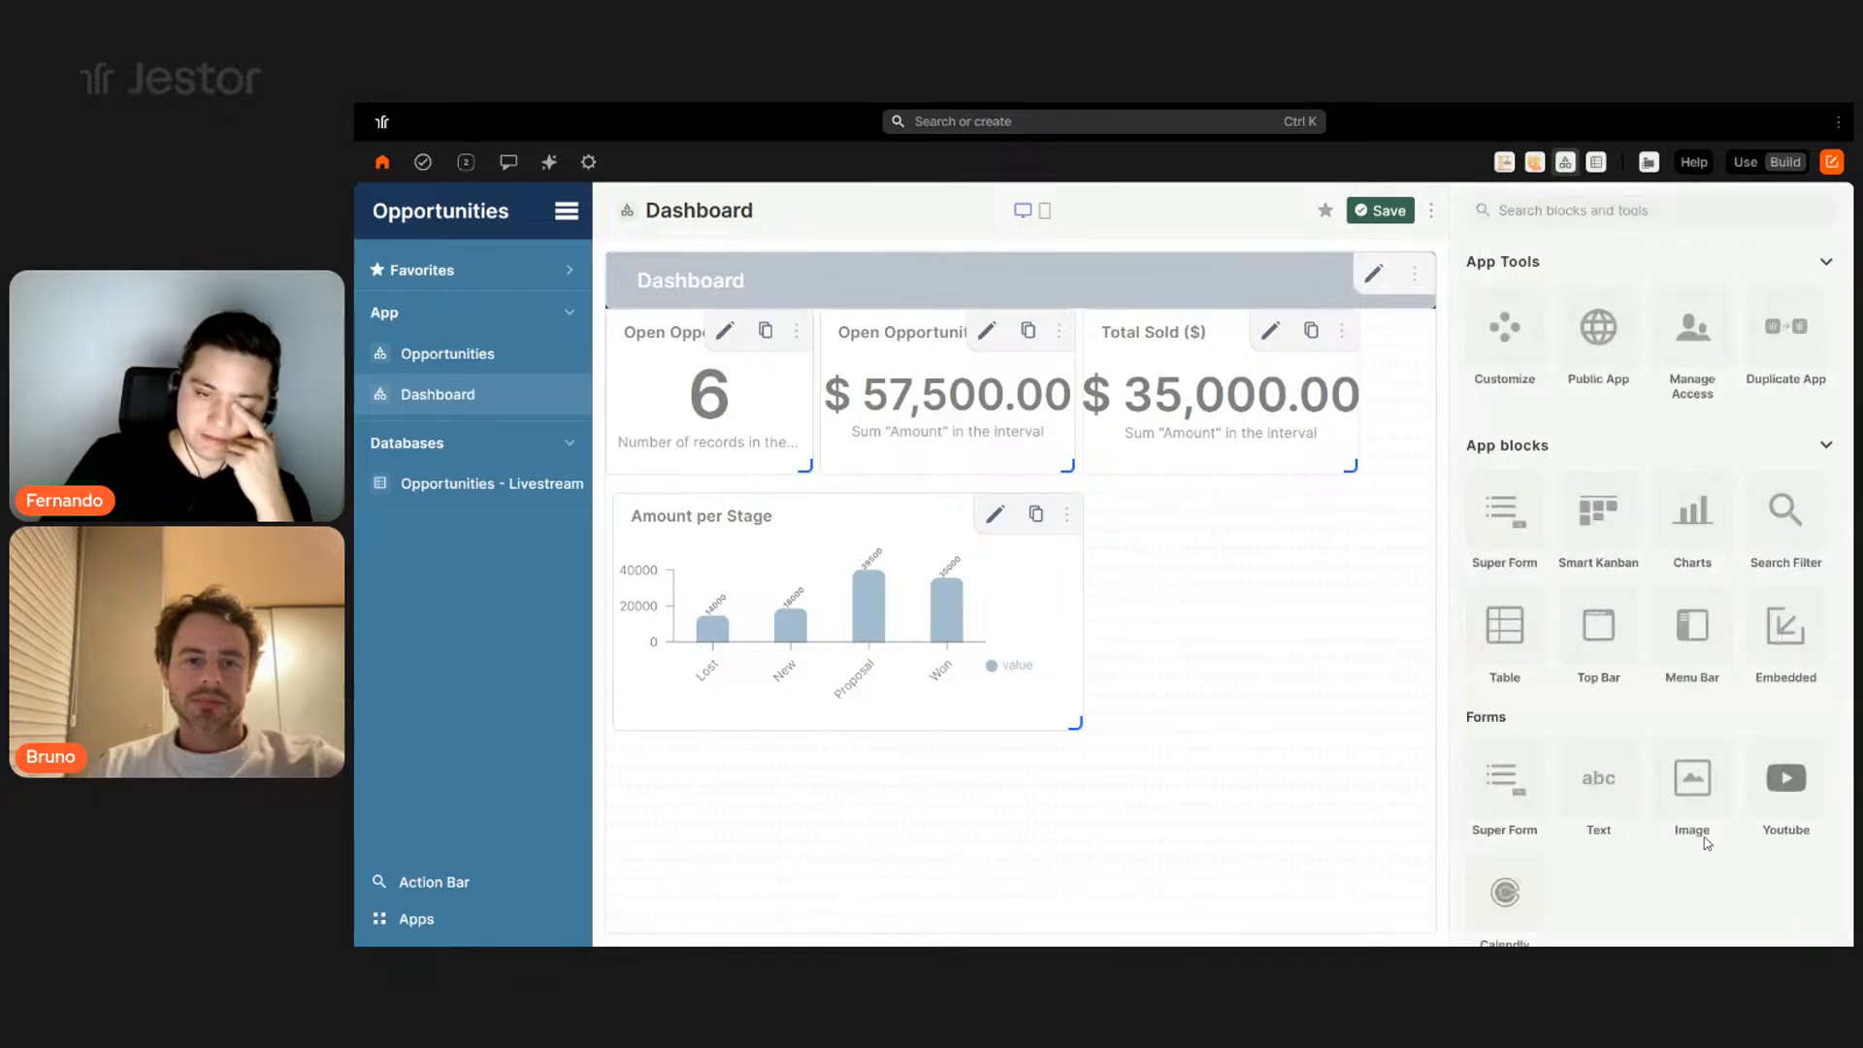
- Move the filter block right of the chart and set Filter as the Dashboard header's search filter
{"action": "left_click_drag", "start_coordinate": [1011, 758], "coordinate": [1191, 554]}
{"action": "left_click", "coordinate": [1375, 276]}
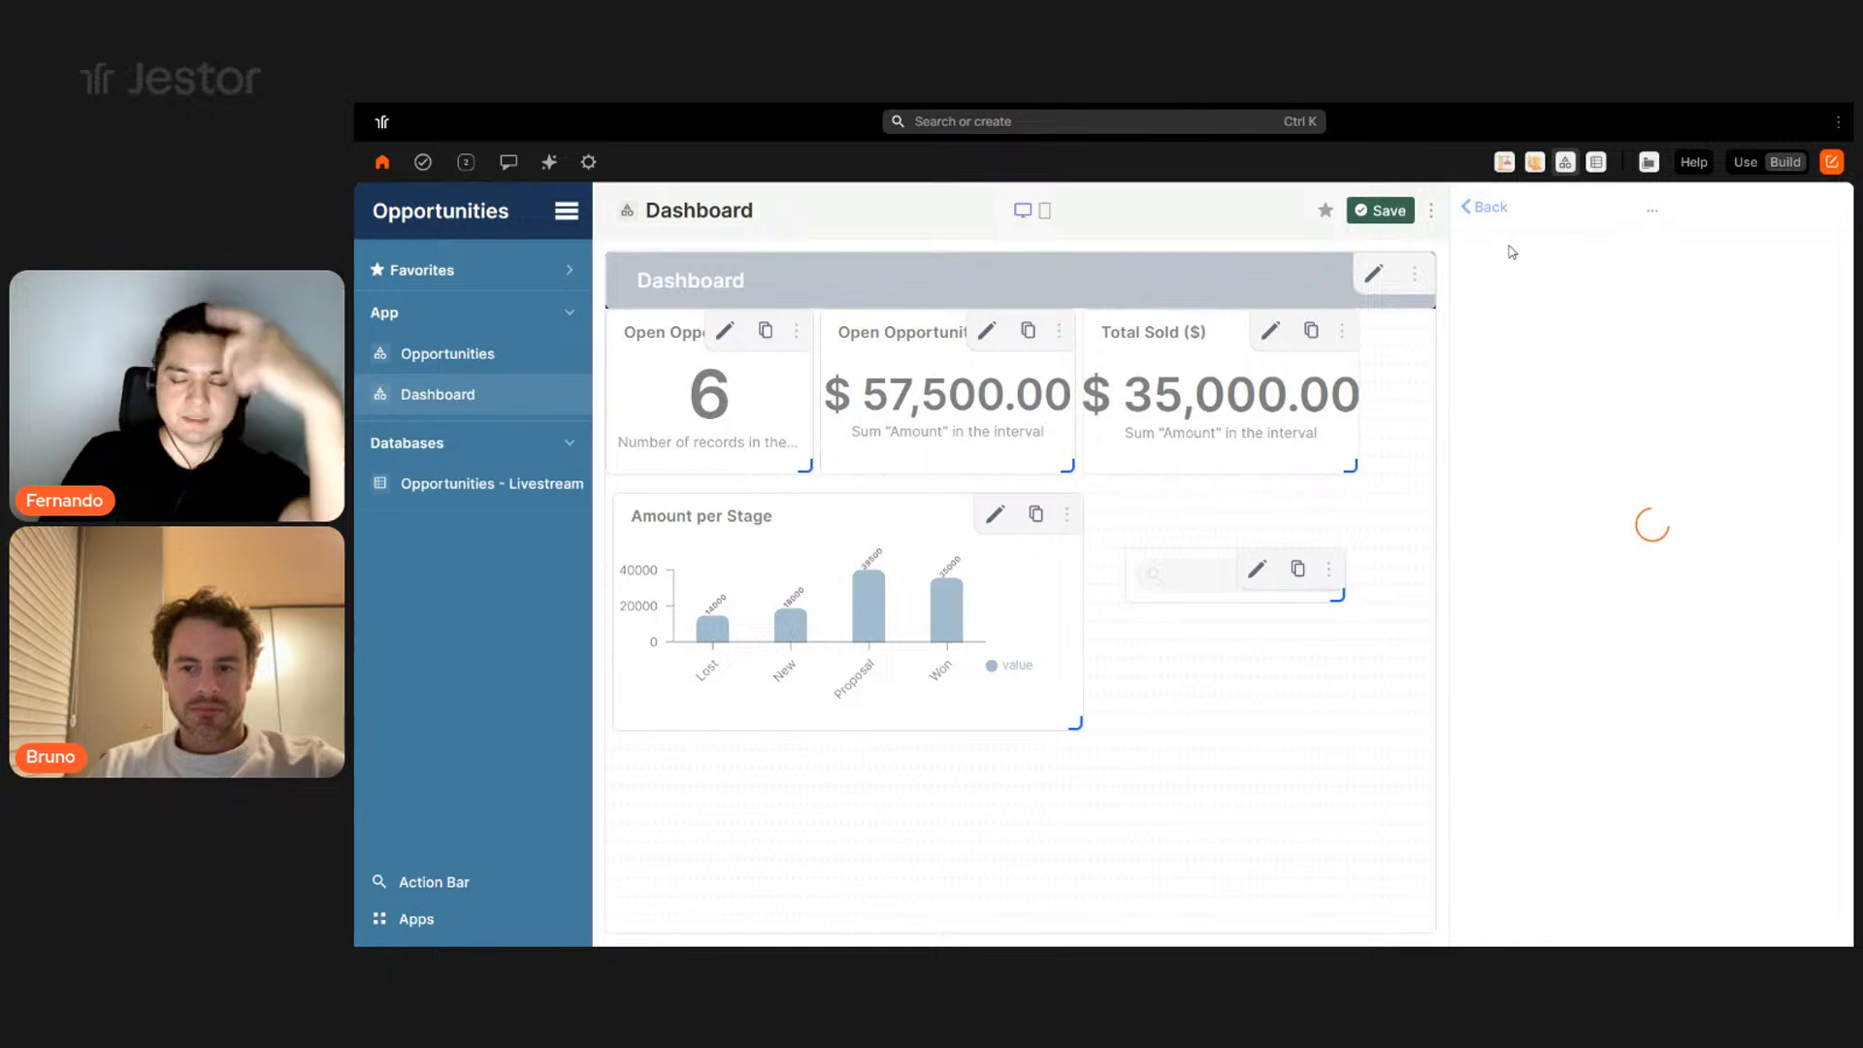
{"action": "scroll", "coordinate": [1790, 873], "scroll_direction": "down", "scroll_amount": 5}
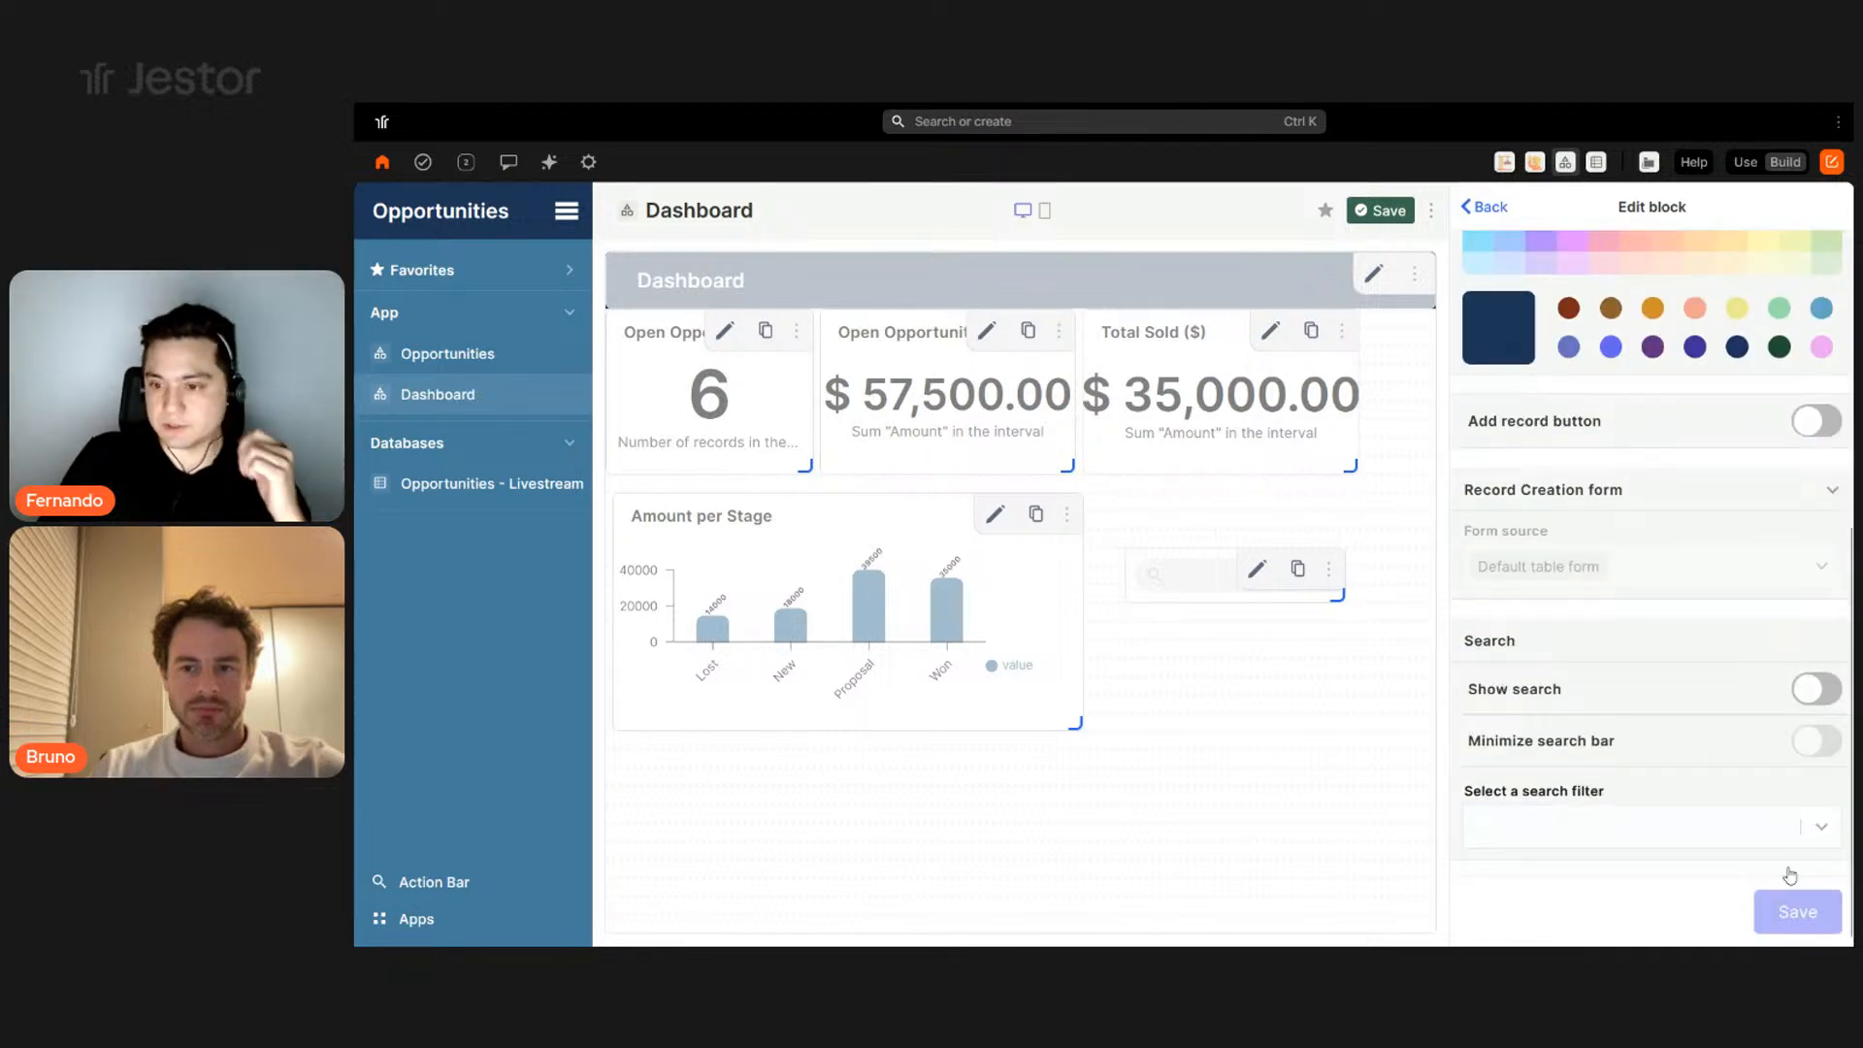
{"action": "left_click", "coordinate": [1668, 830]}
{"action": "left_click", "coordinate": [1630, 868]}
{"action": "left_click", "coordinate": [1777, 926]}
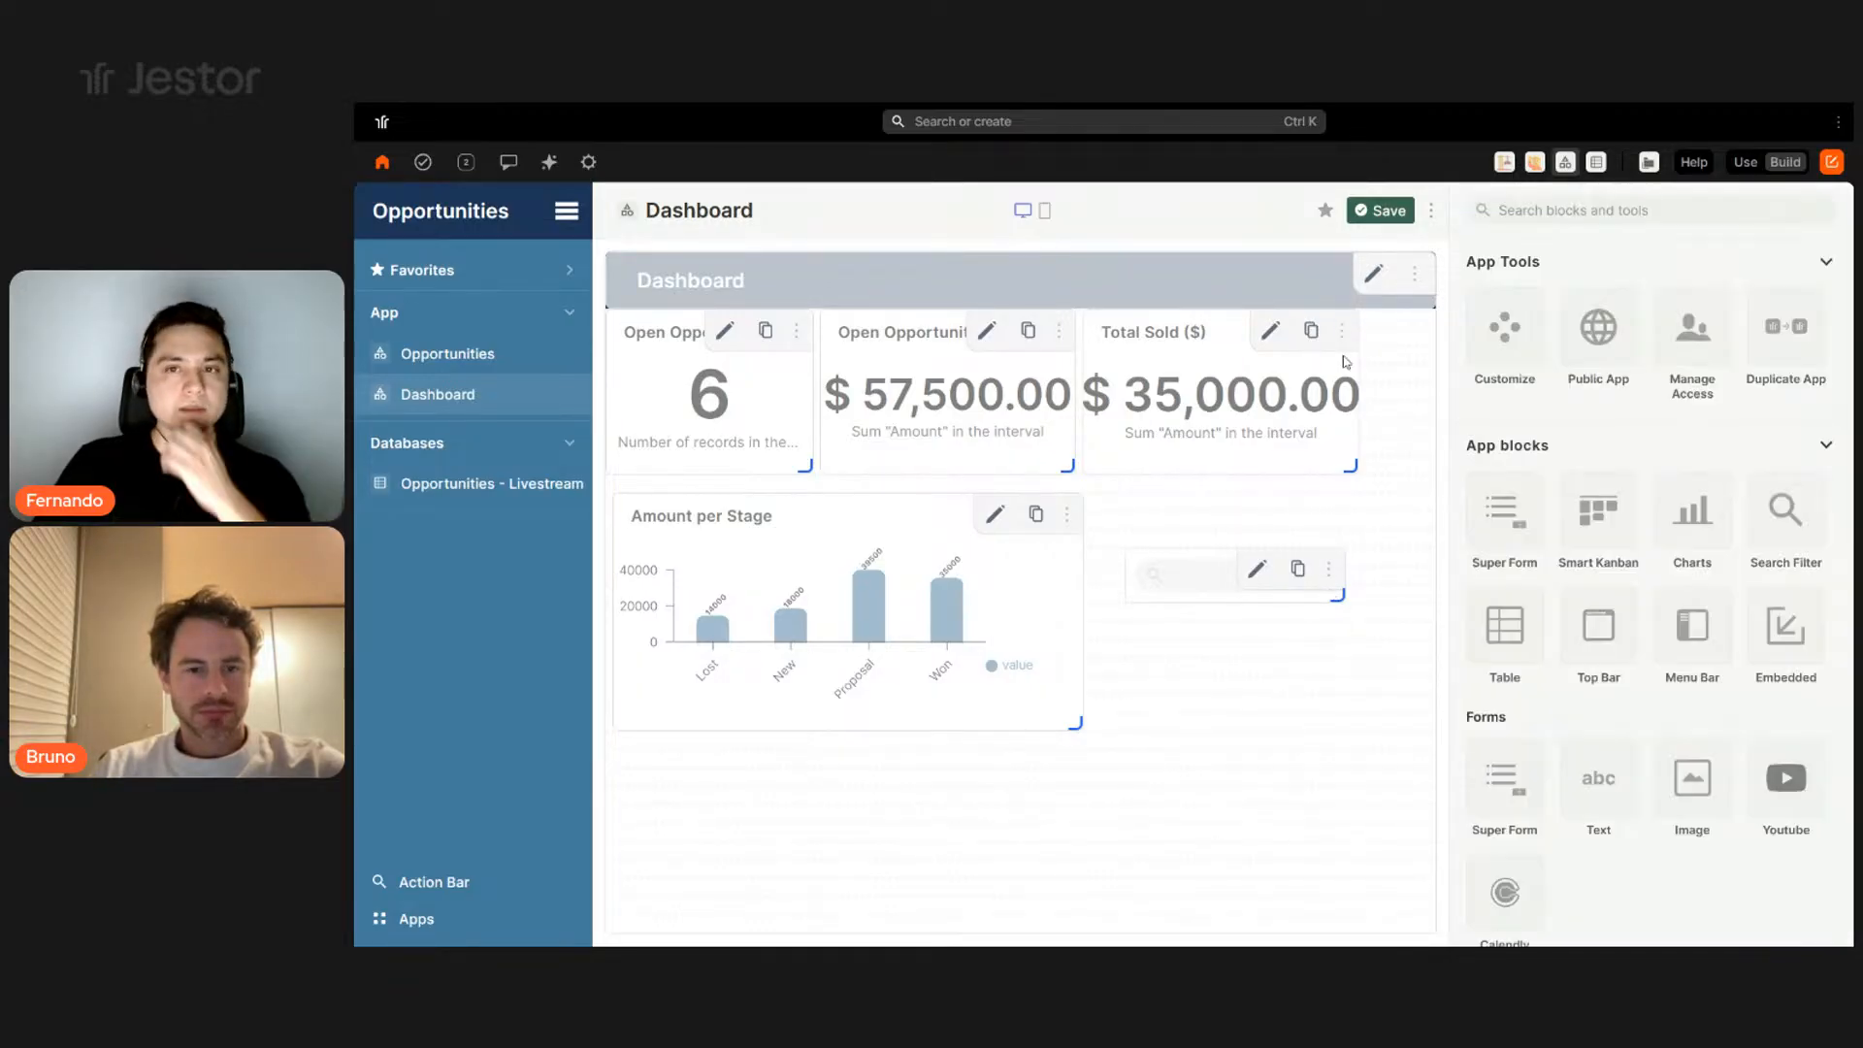
- Save the dashboard, switch to Use mode, and filter dates from 05/01/2025 to 05/12/2025
{"action": "left_click", "coordinate": [1378, 218]}
{"action": "left_click", "coordinate": [1745, 162]}
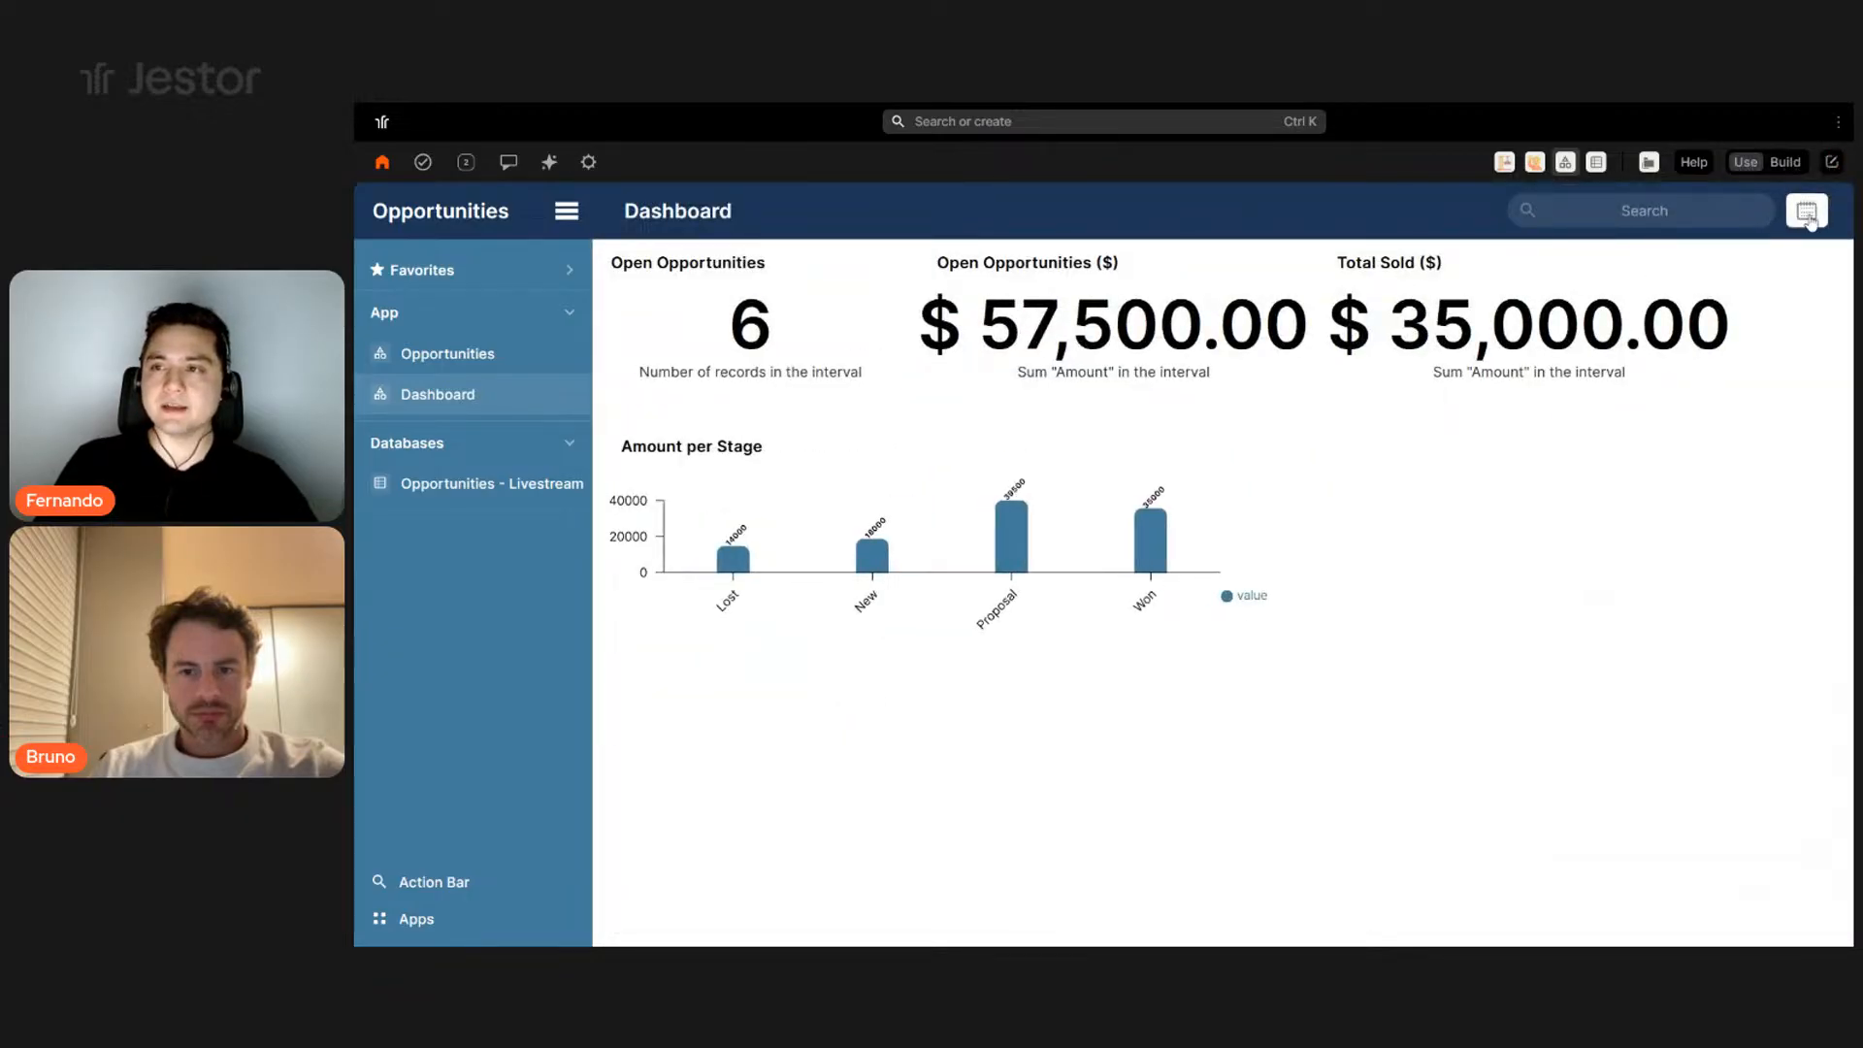
{"action": "left_click", "coordinate": [1797, 214]}
{"action": "left_click", "coordinate": [1537, 343]}
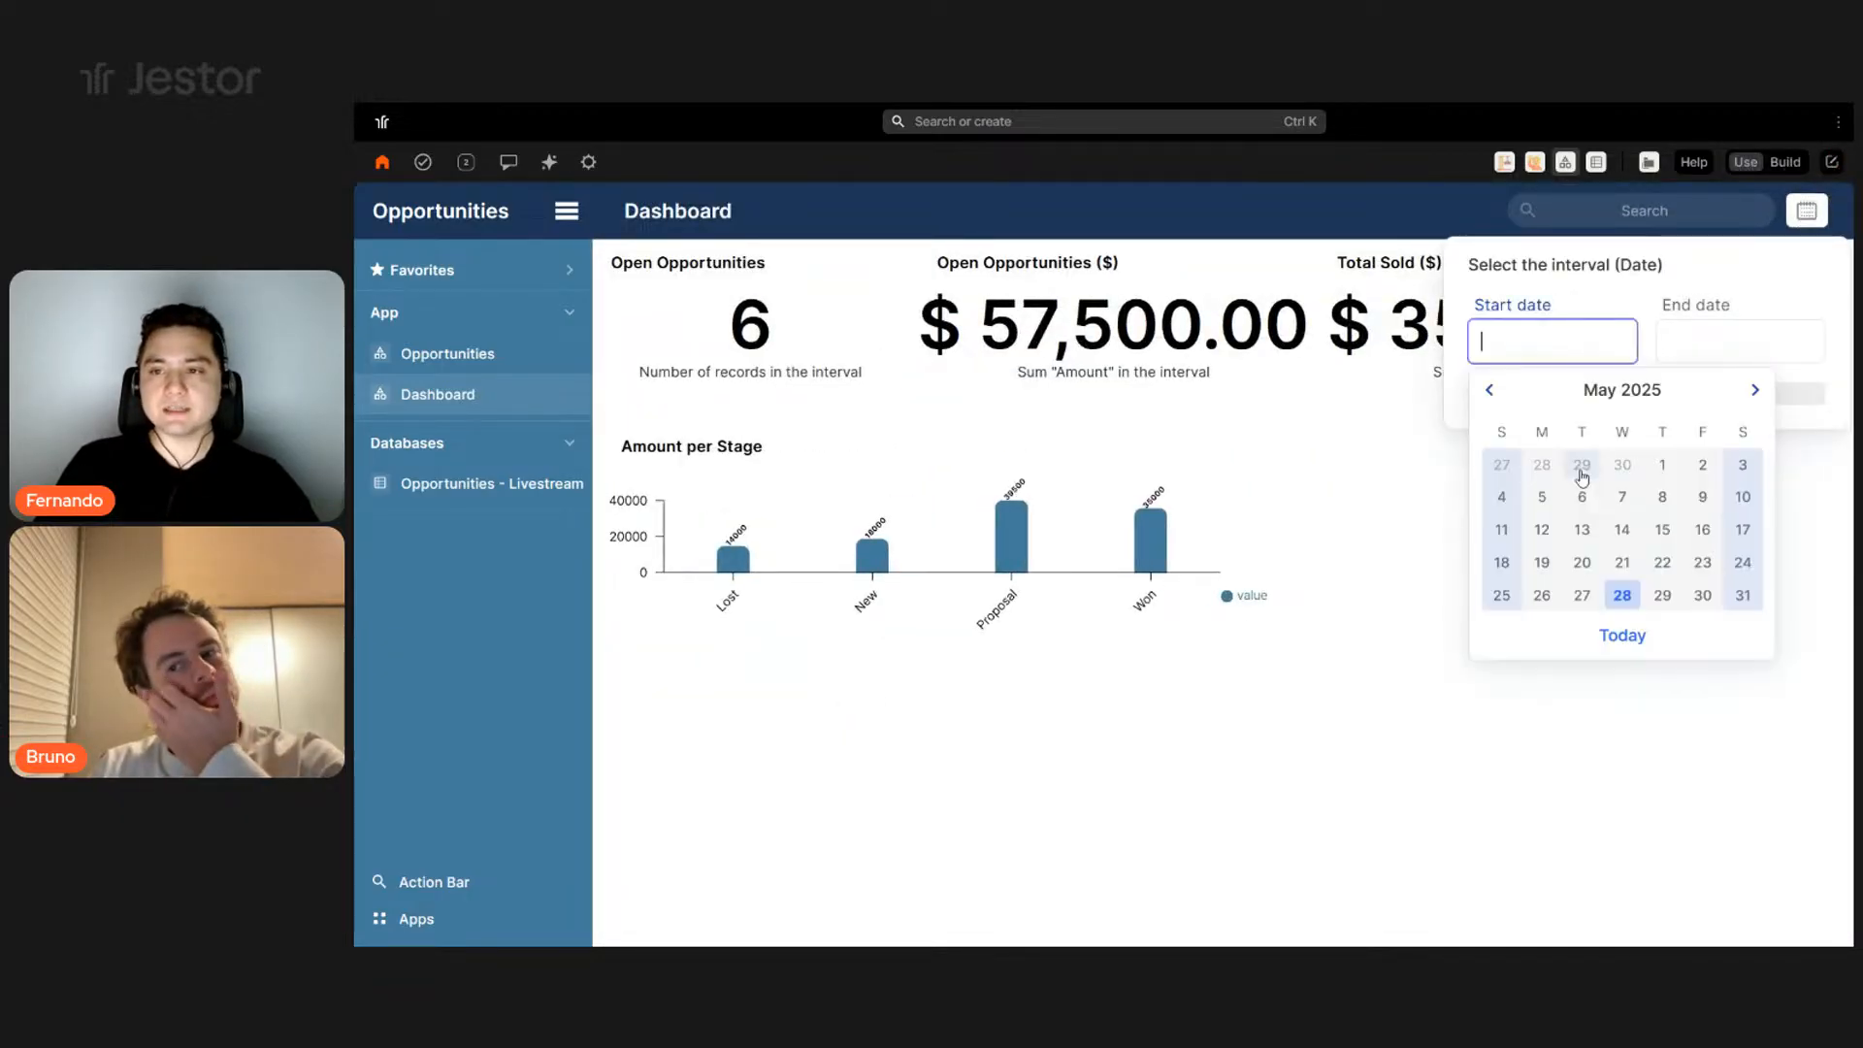
{"action": "left_click", "coordinate": [1659, 464]}
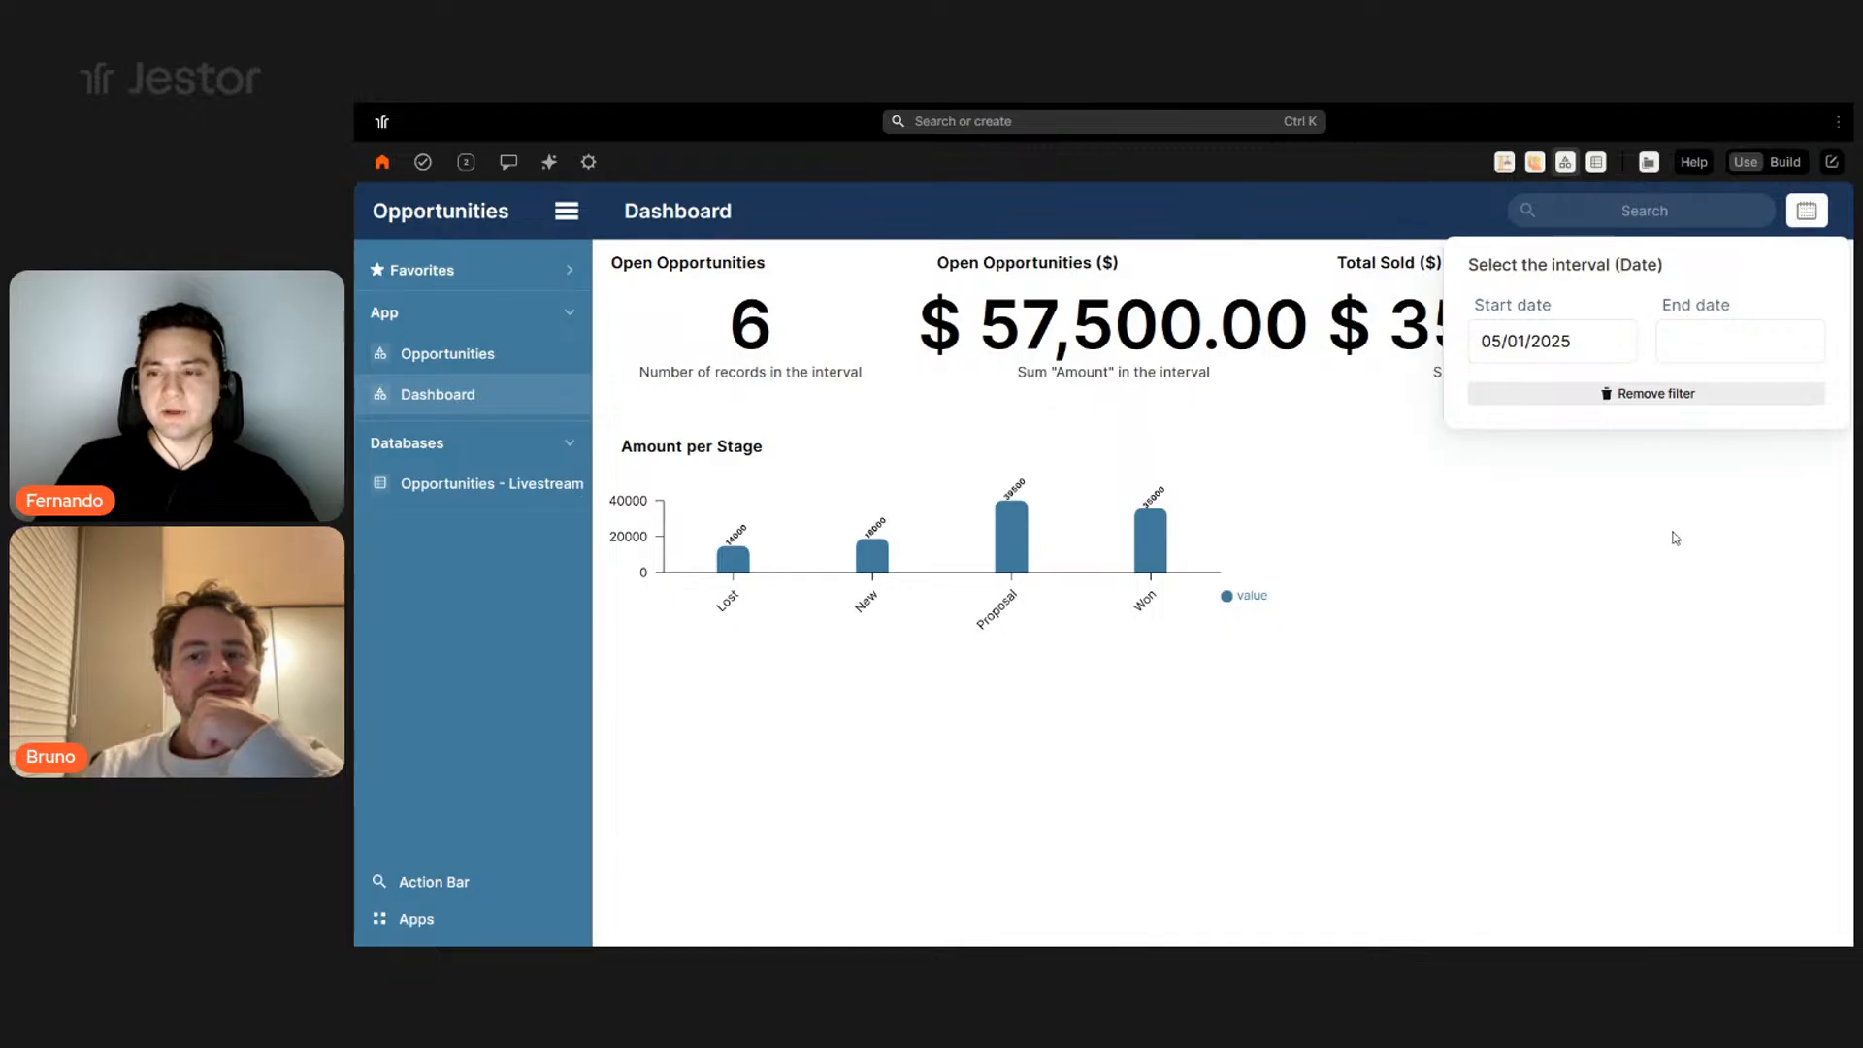
{"action": "left_click", "coordinate": [1712, 342]}
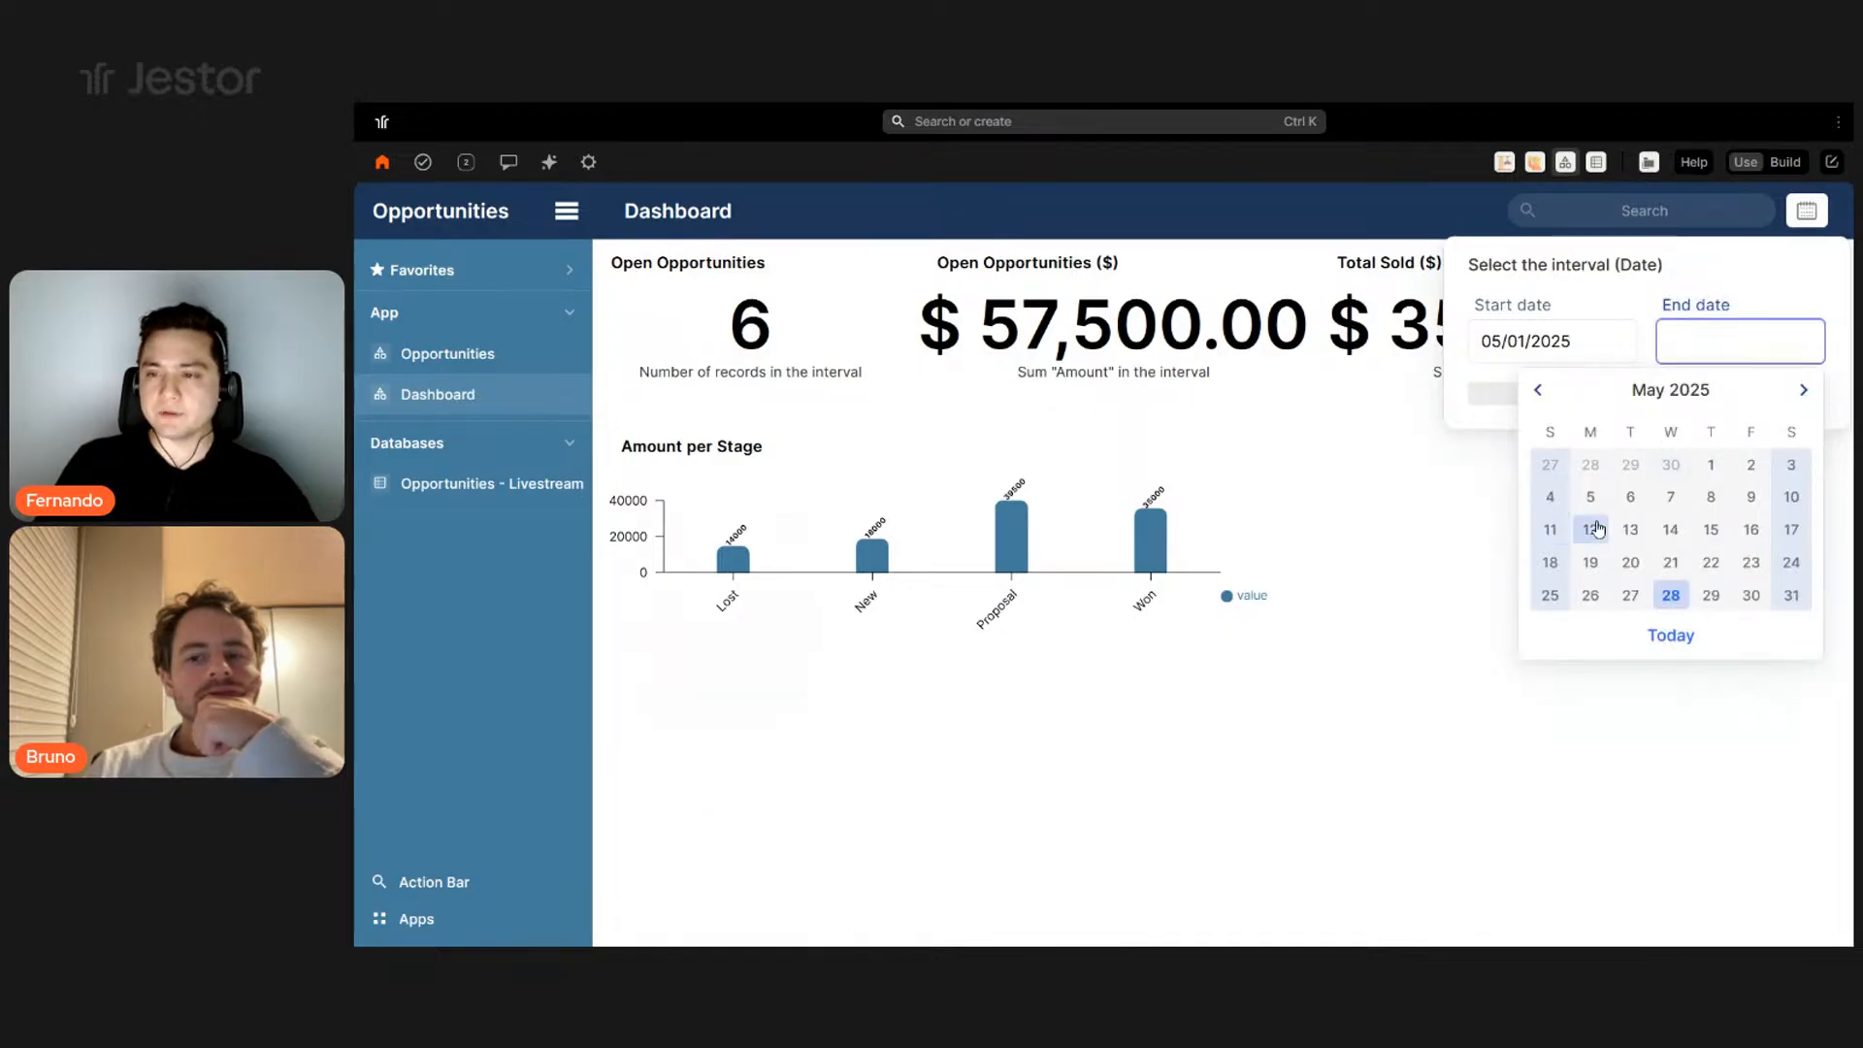
{"action": "left_click", "coordinate": [1596, 528]}
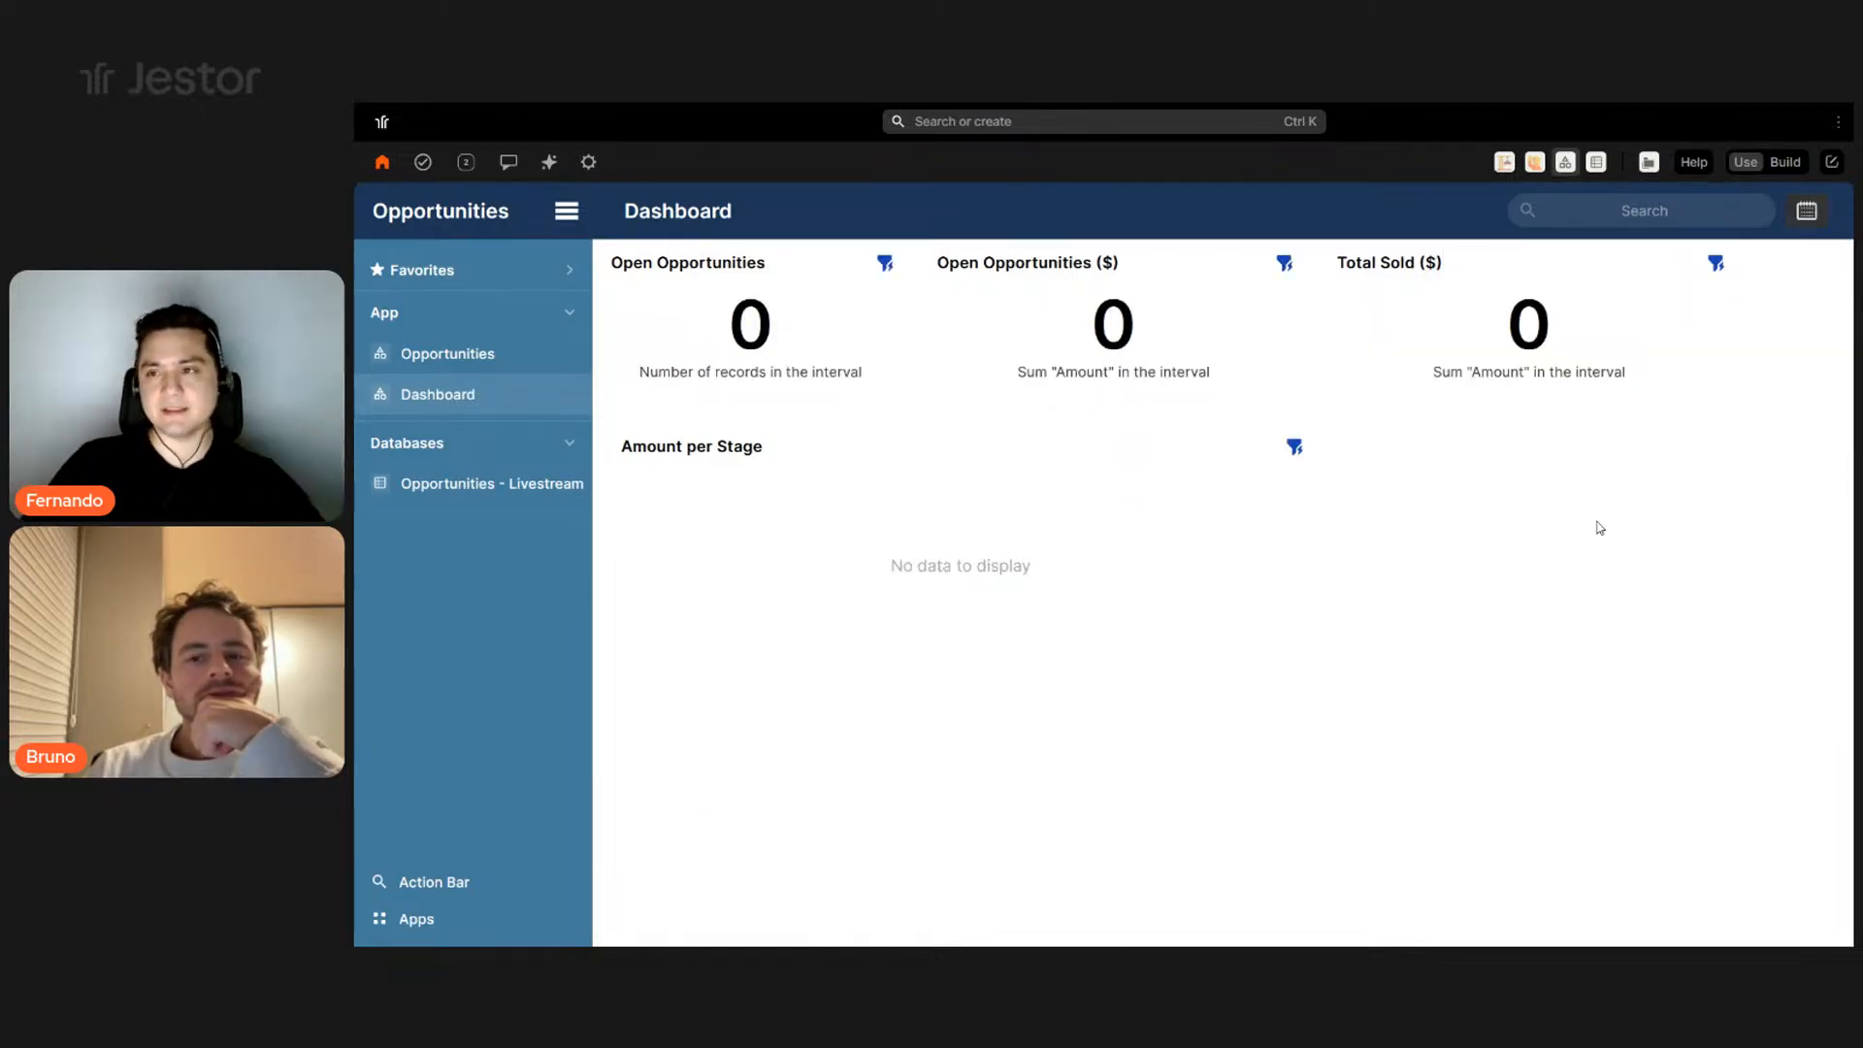
- Remove the date filter so all data shows, then confirm the filter is empty
{"action": "left_click", "coordinate": [1808, 210]}
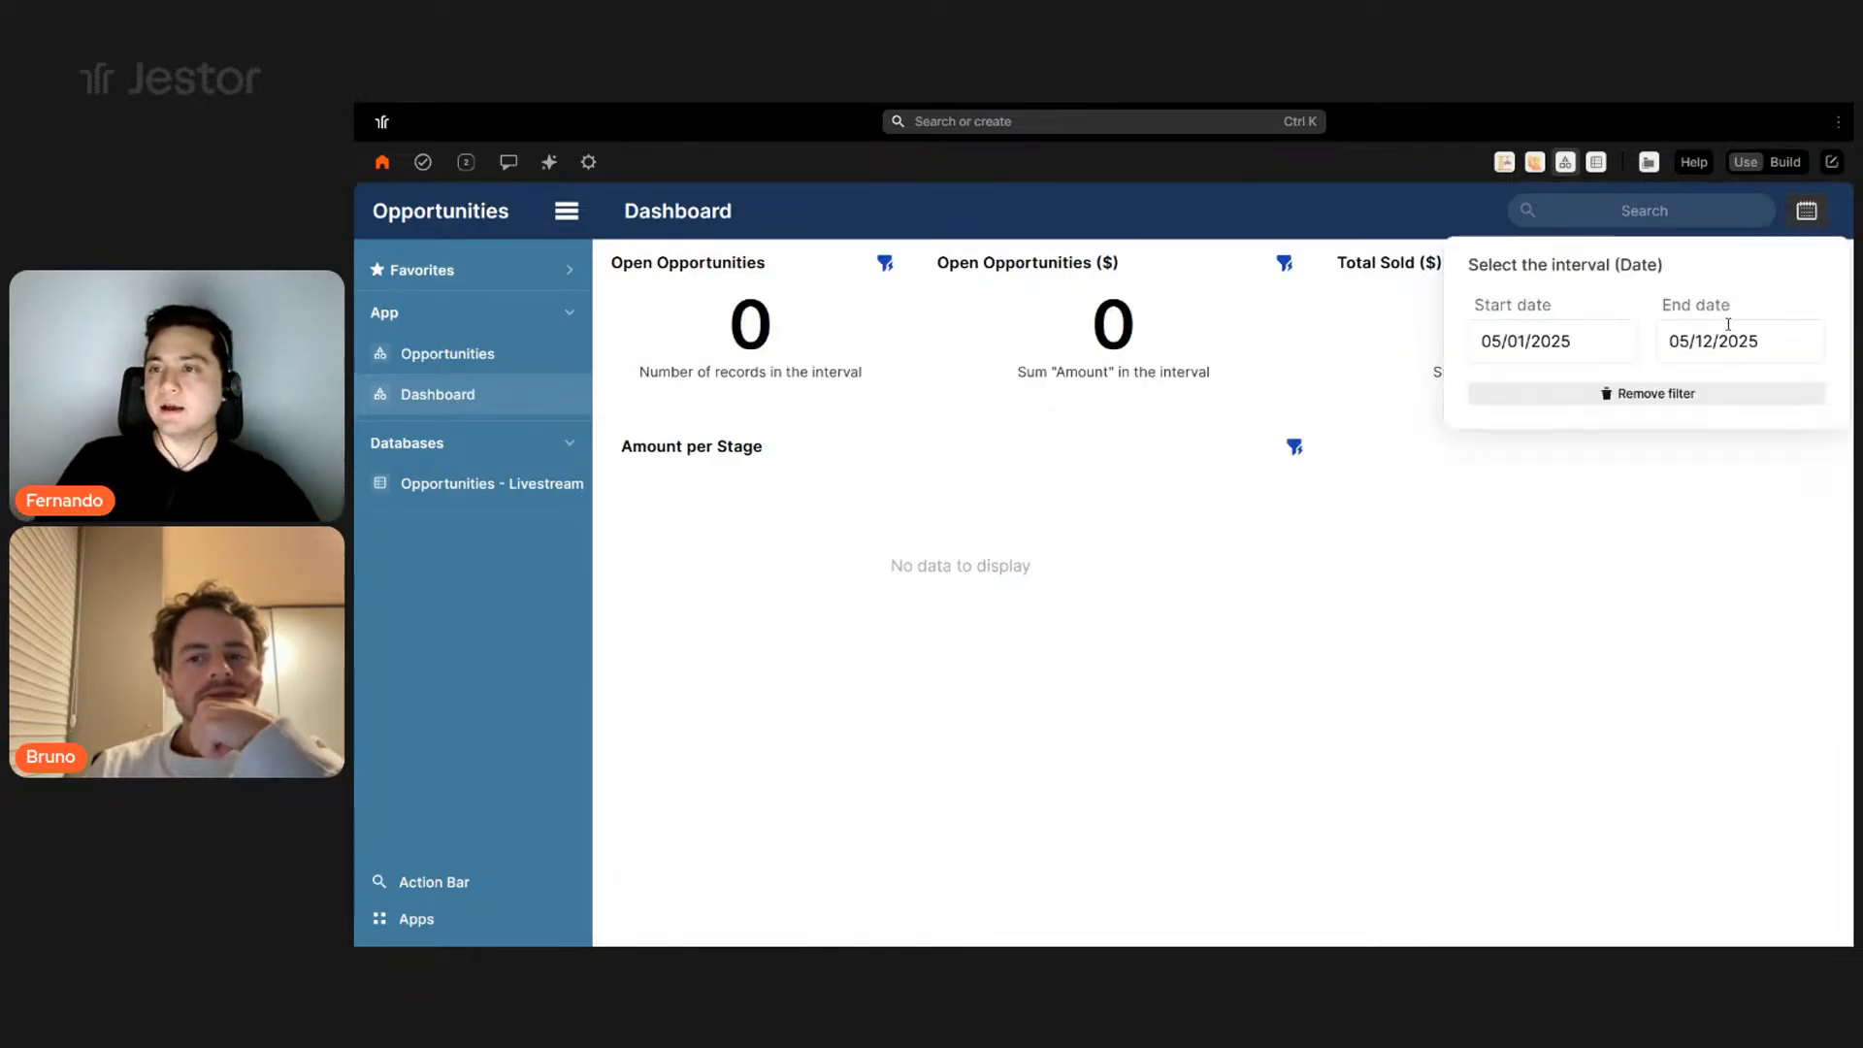
{"action": "left_click", "coordinate": [1680, 400]}
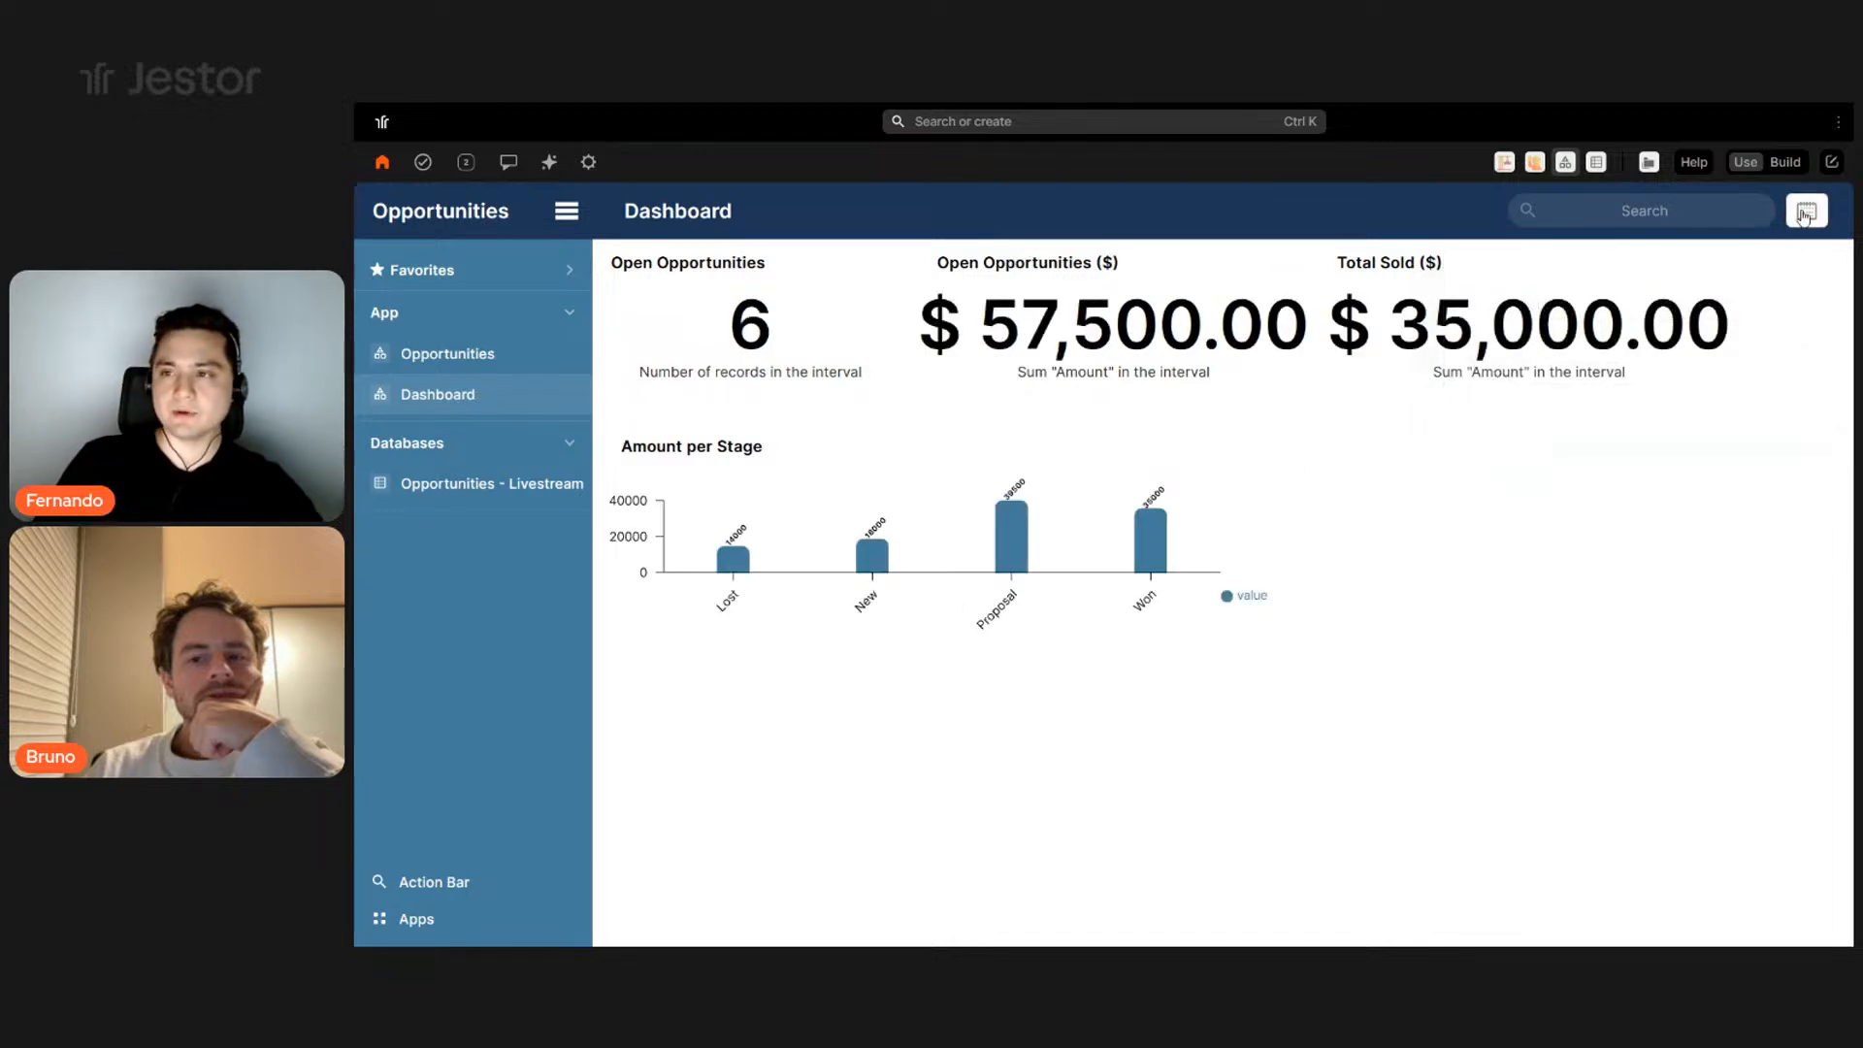
{"action": "left_click", "coordinate": [1805, 211]}
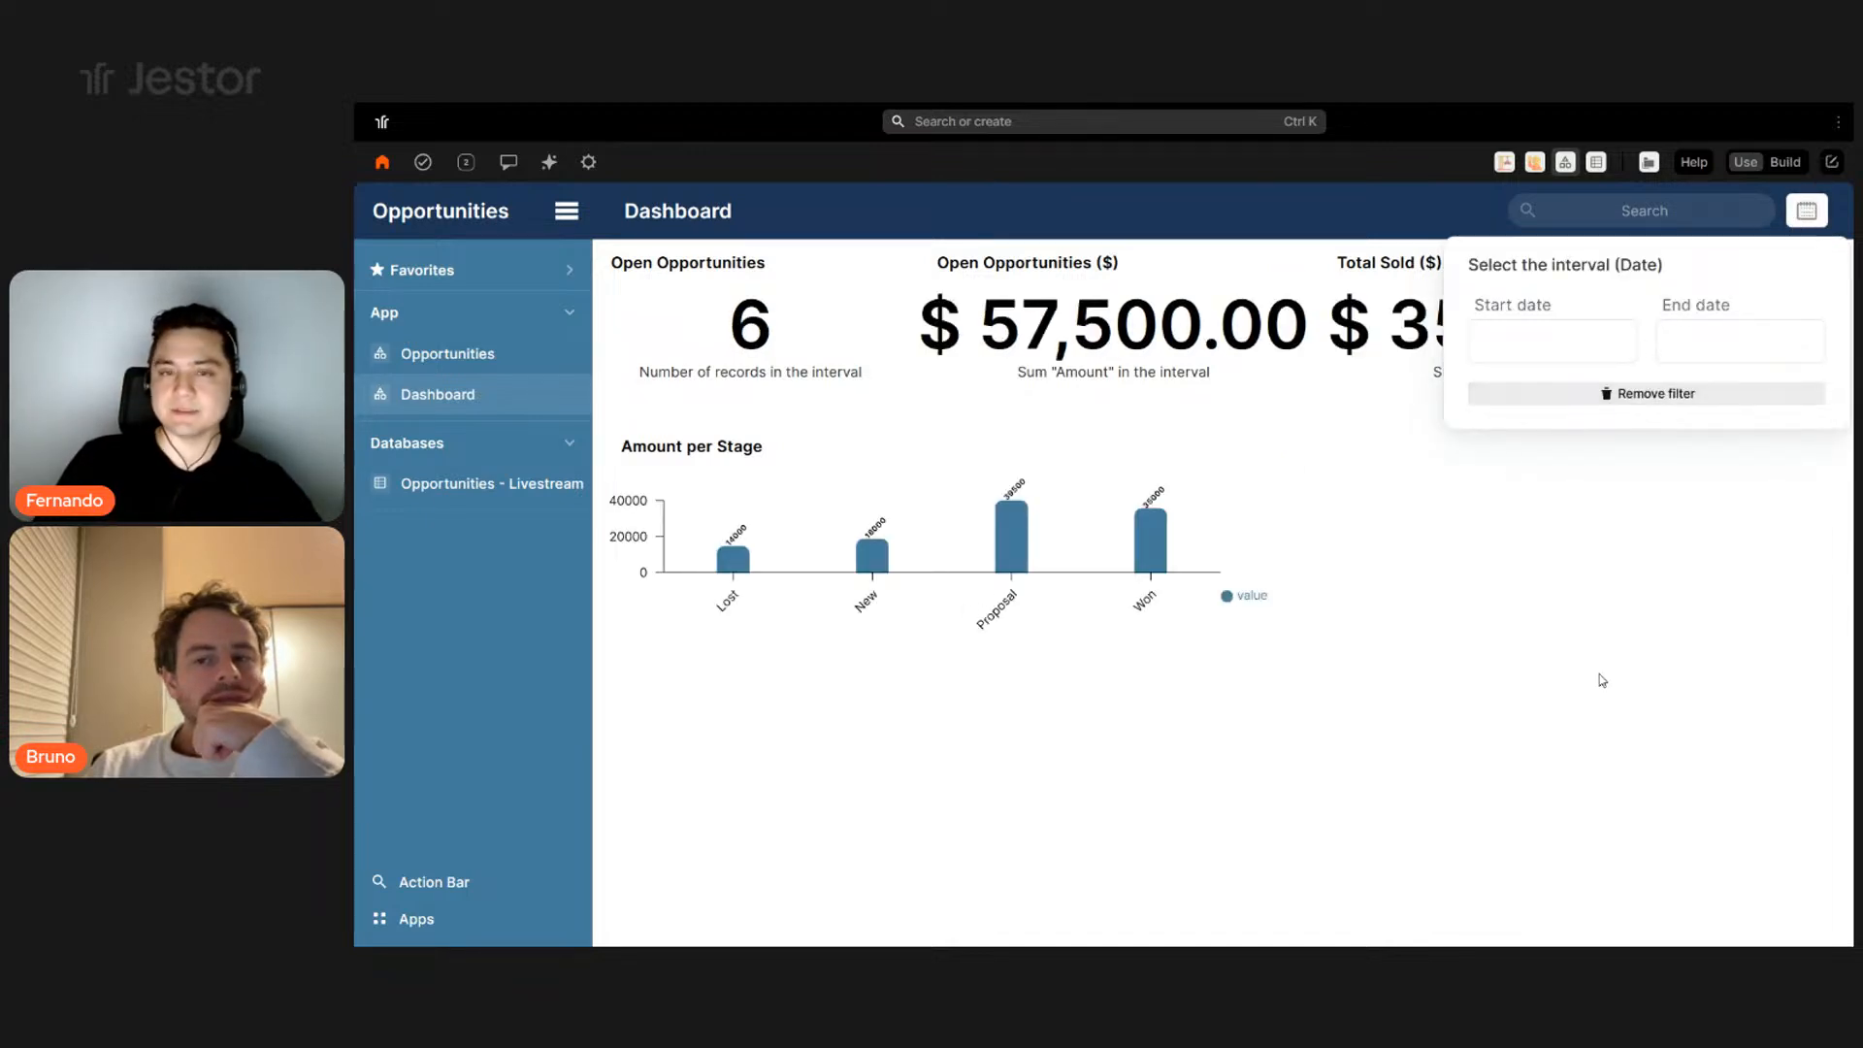
- Go to the Opportunities board, briefly visiting the Dashboard and coming back
{"action": "left_click", "coordinate": [501, 354]}
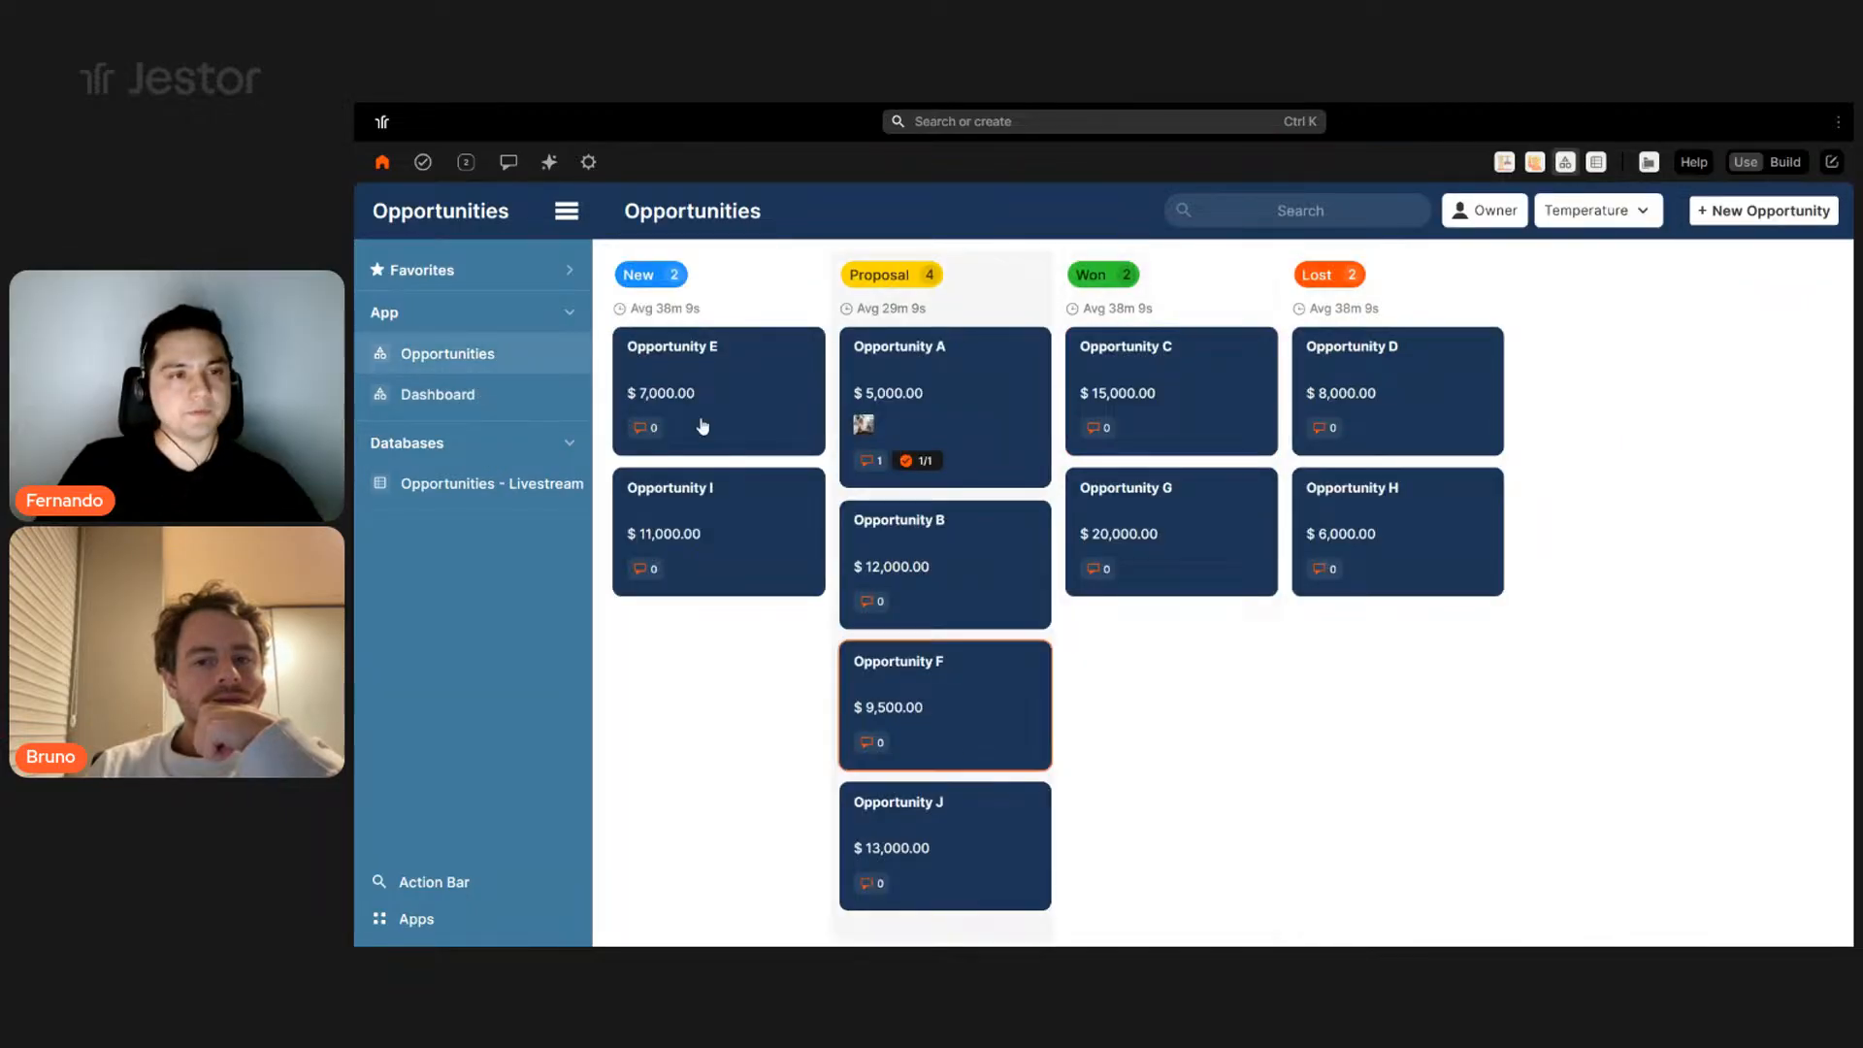
{"action": "left_click", "coordinate": [456, 395]}
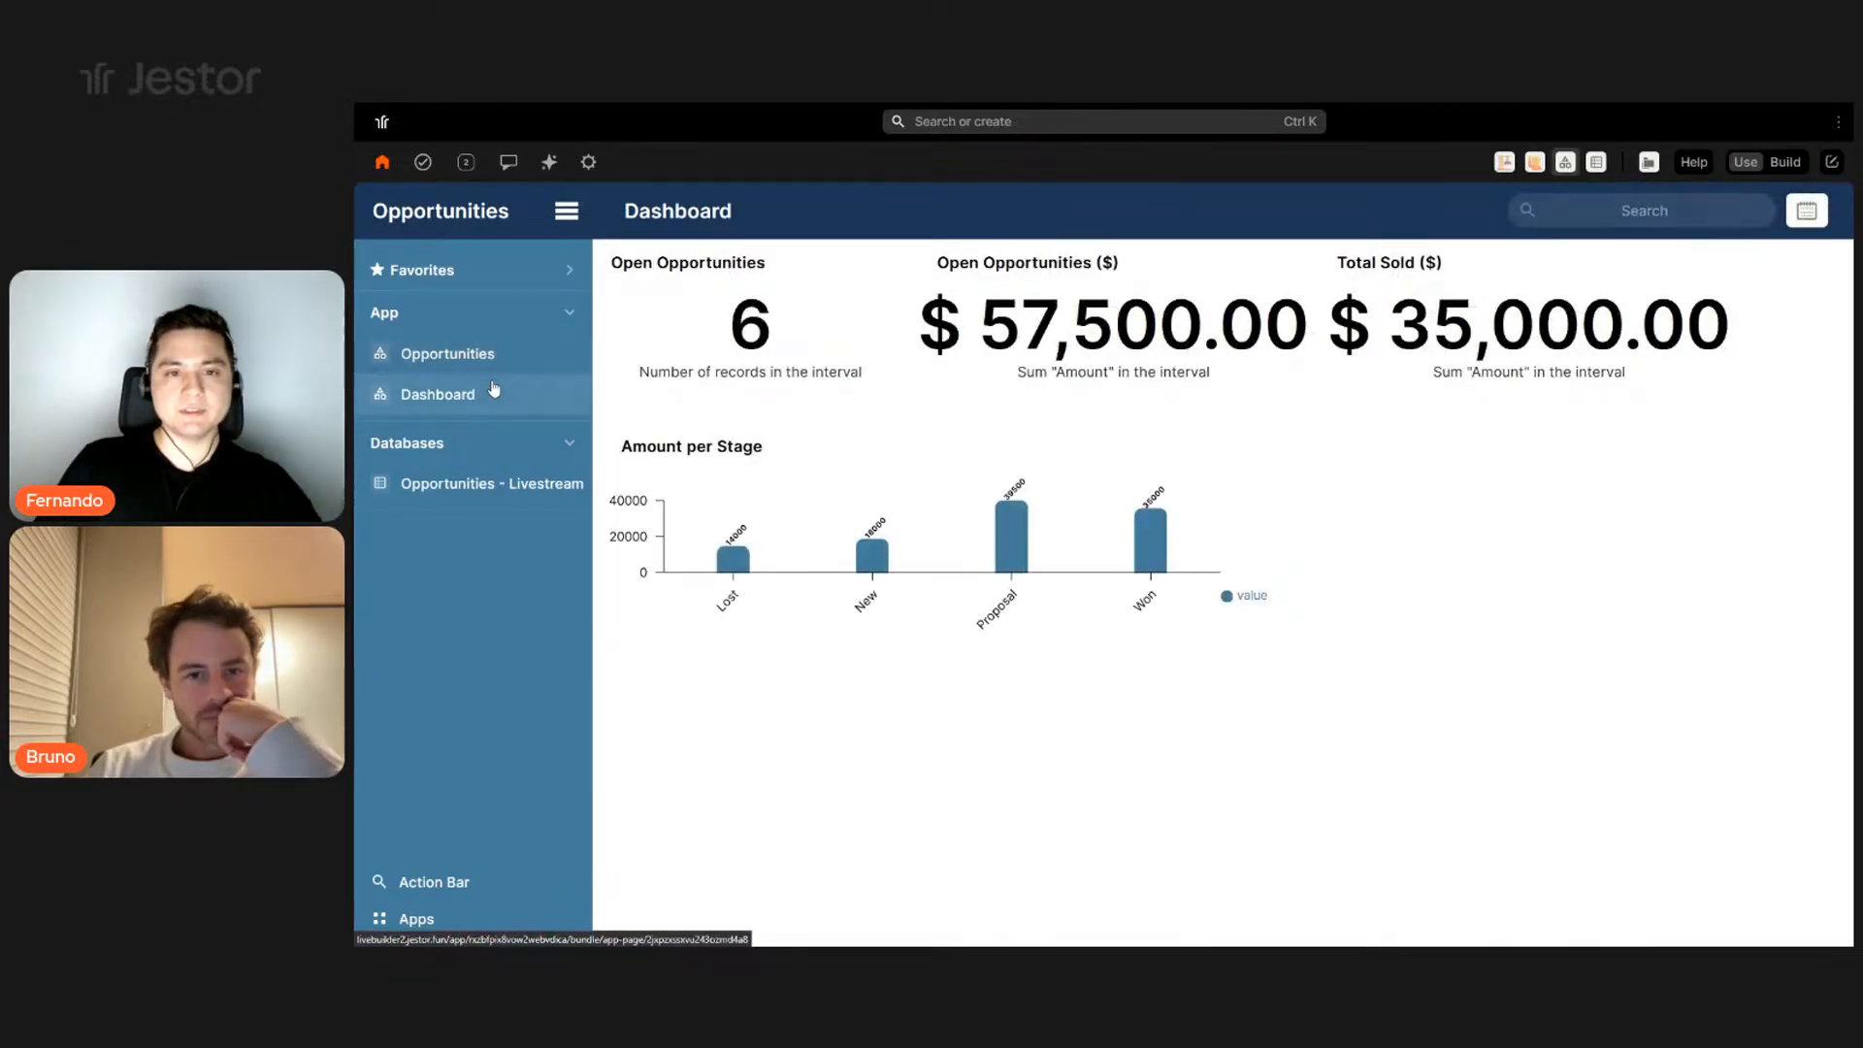
{"action": "left_click", "coordinate": [469, 355]}
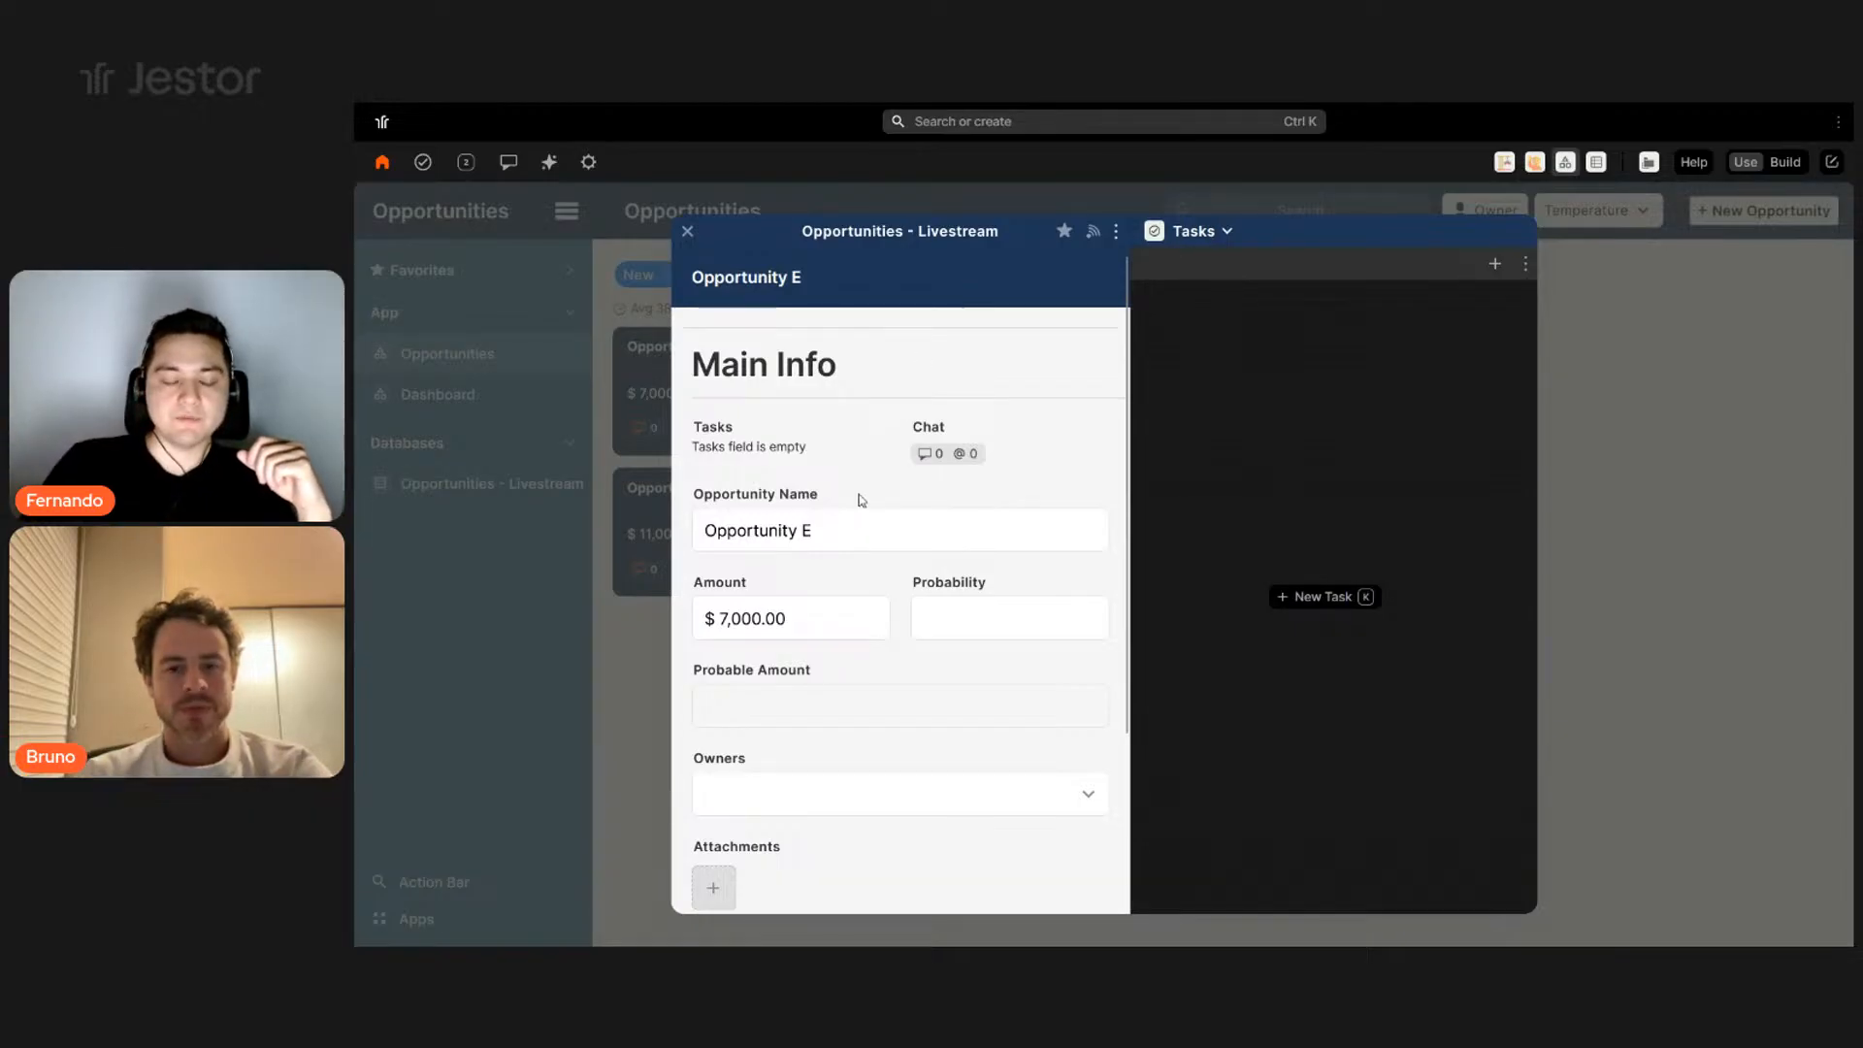
- Switch Opportunity E's side panel to Chat, then SLA, then close the record and return to the Dashboard
{"action": "scroll", "coordinate": [860, 499], "scroll_direction": "down", "scroll_amount": 3}
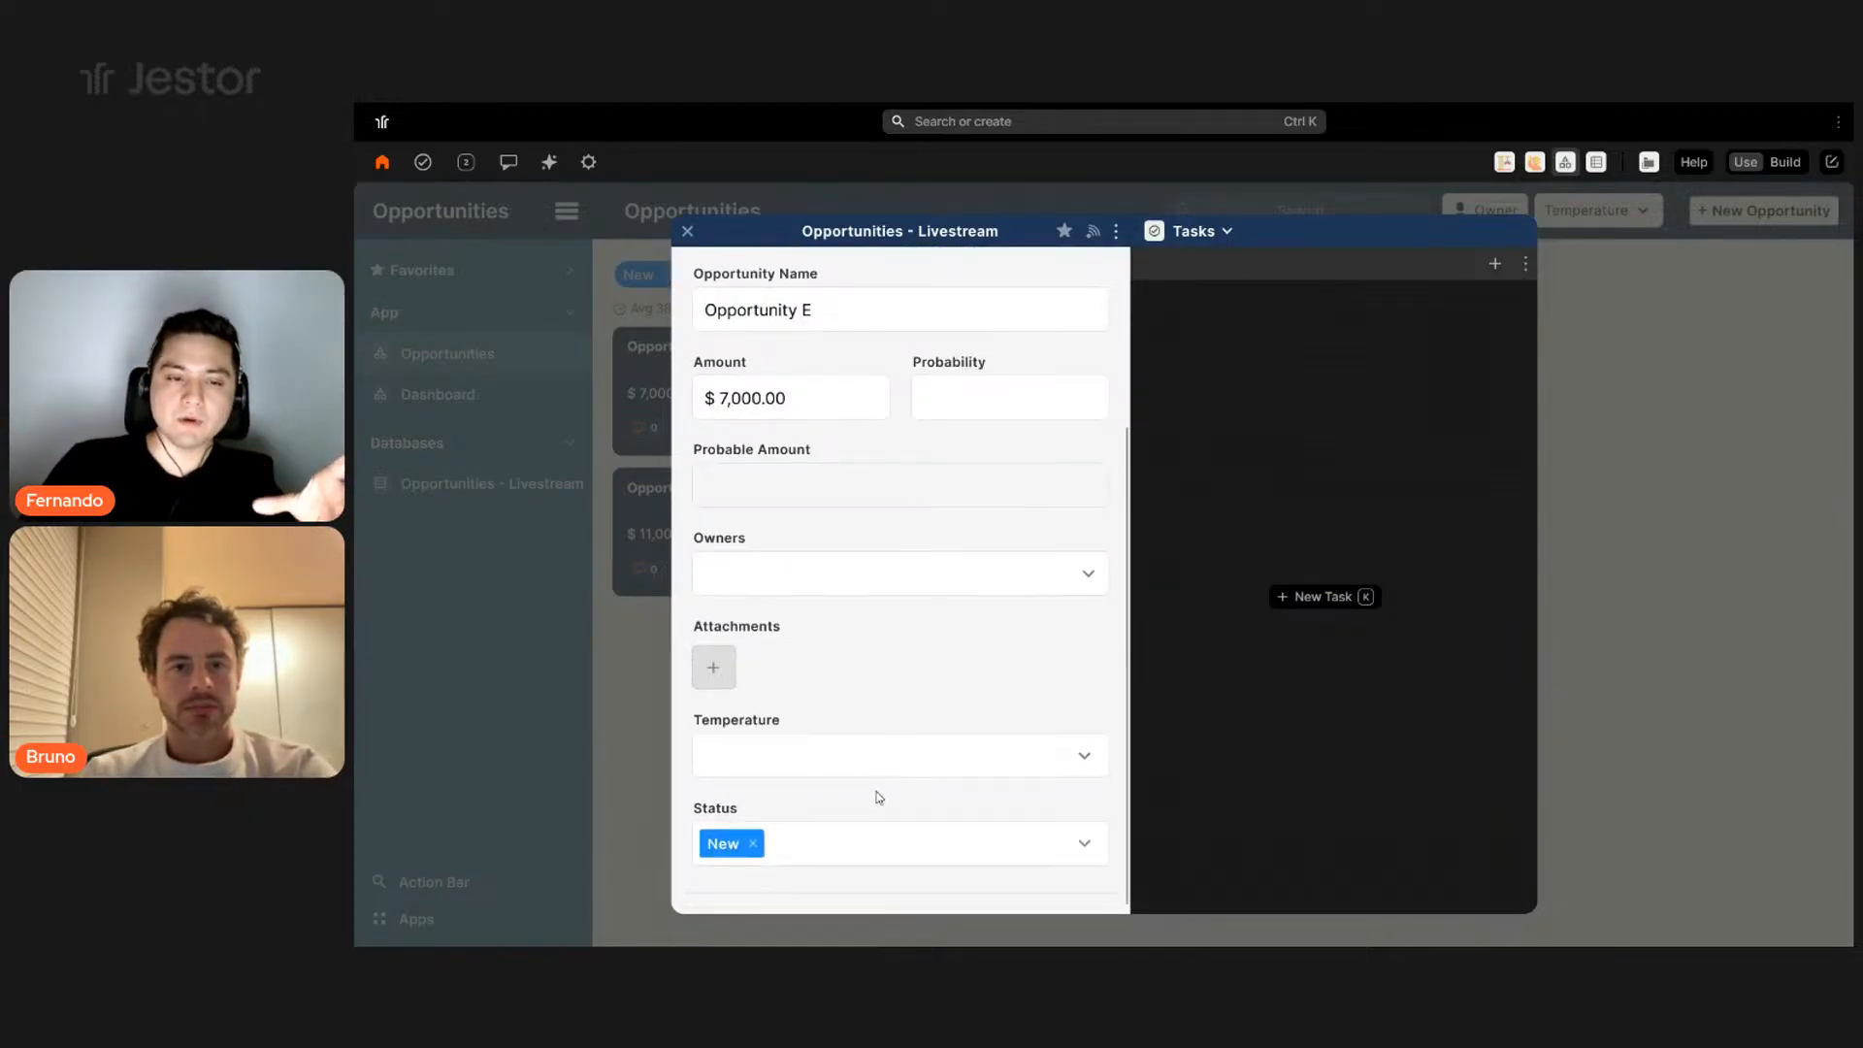
{"action": "scroll", "coordinate": [922, 586], "scroll_direction": "up", "scroll_amount": 3}
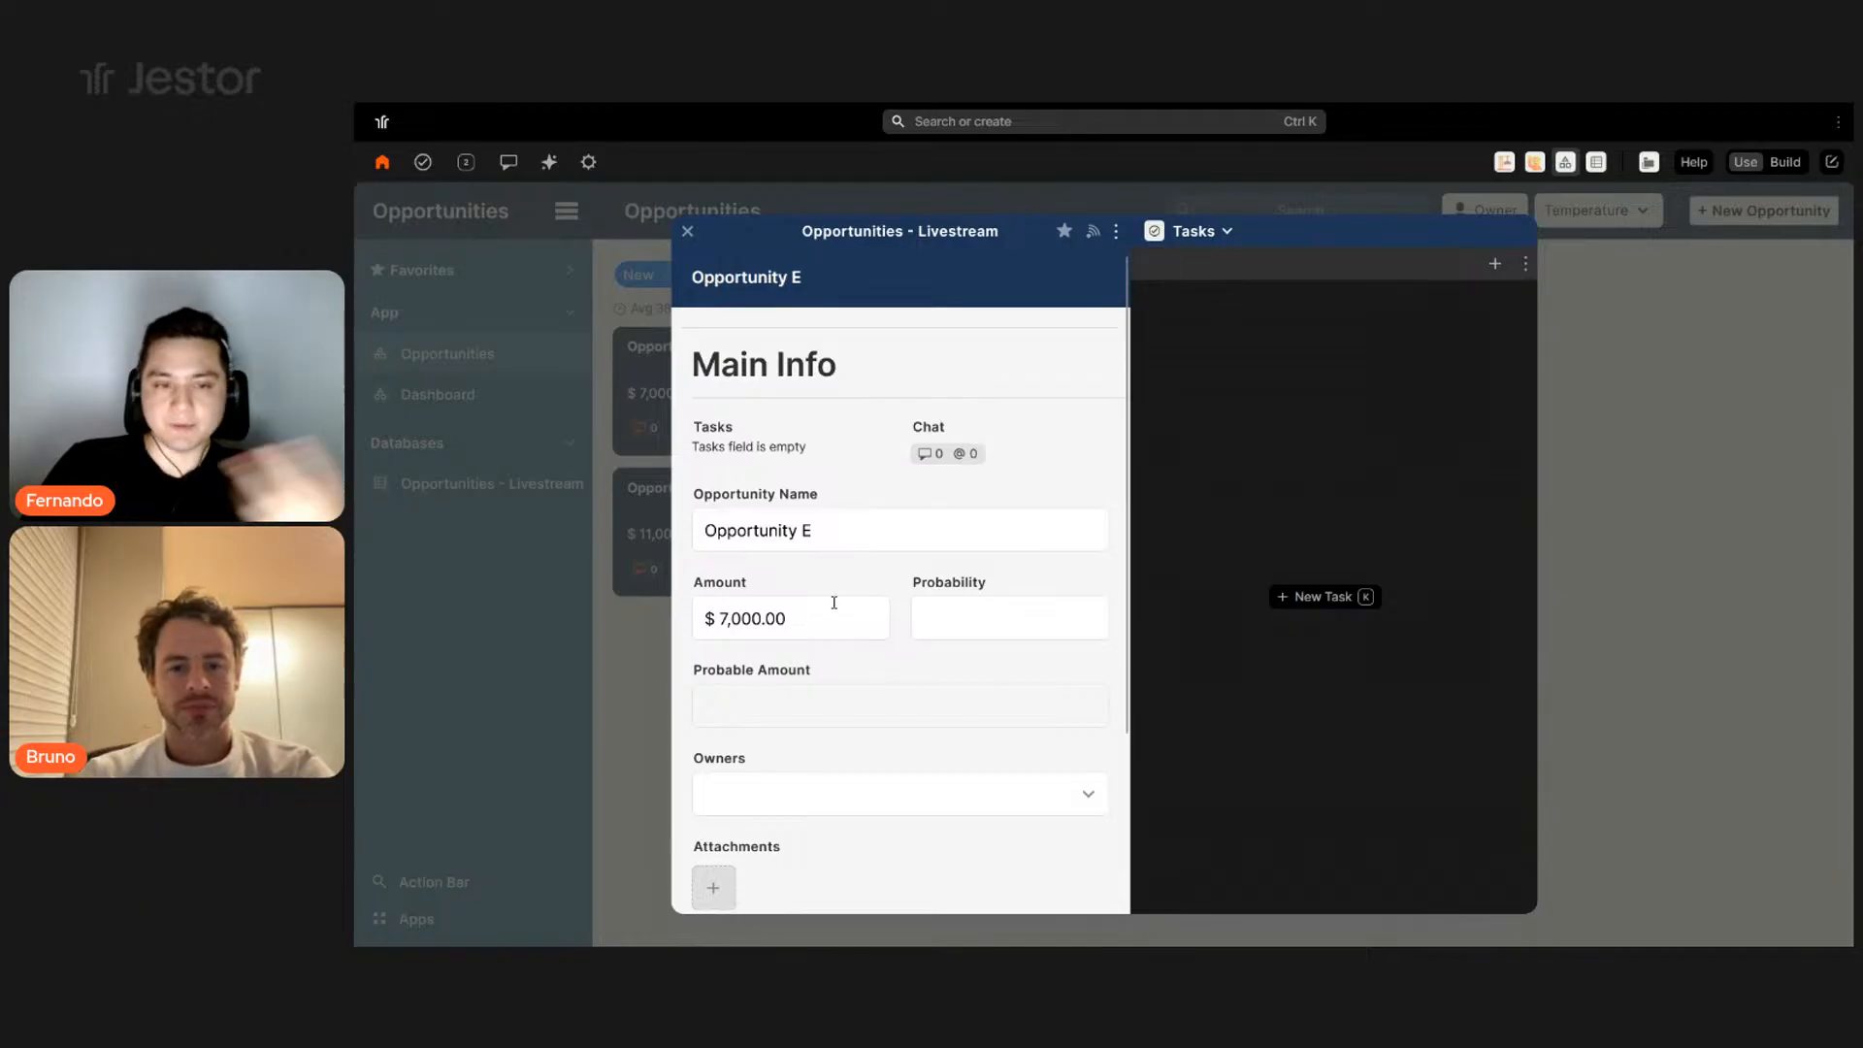
{"action": "left_click", "coordinate": [1211, 231]}
{"action": "left_click", "coordinate": [1208, 275]}
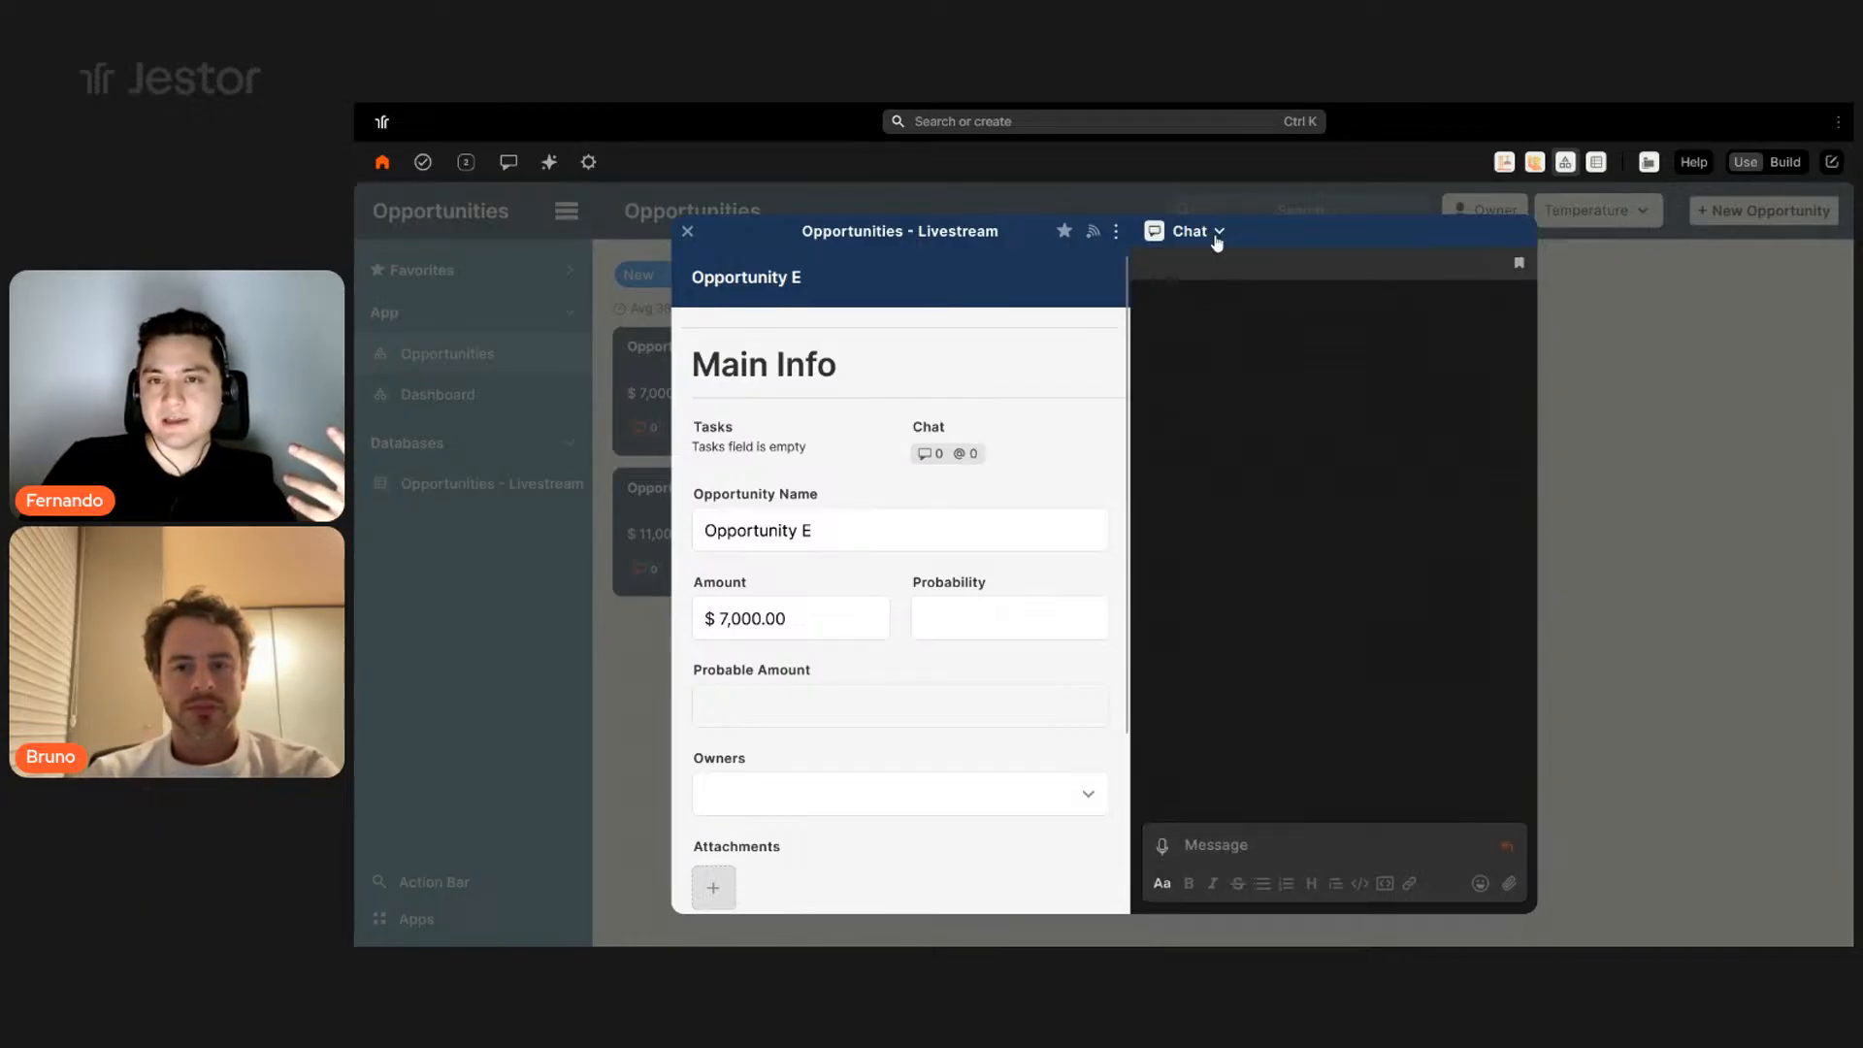
{"action": "left_click", "coordinate": [1216, 237]}
{"action": "left_click", "coordinate": [1197, 310]}
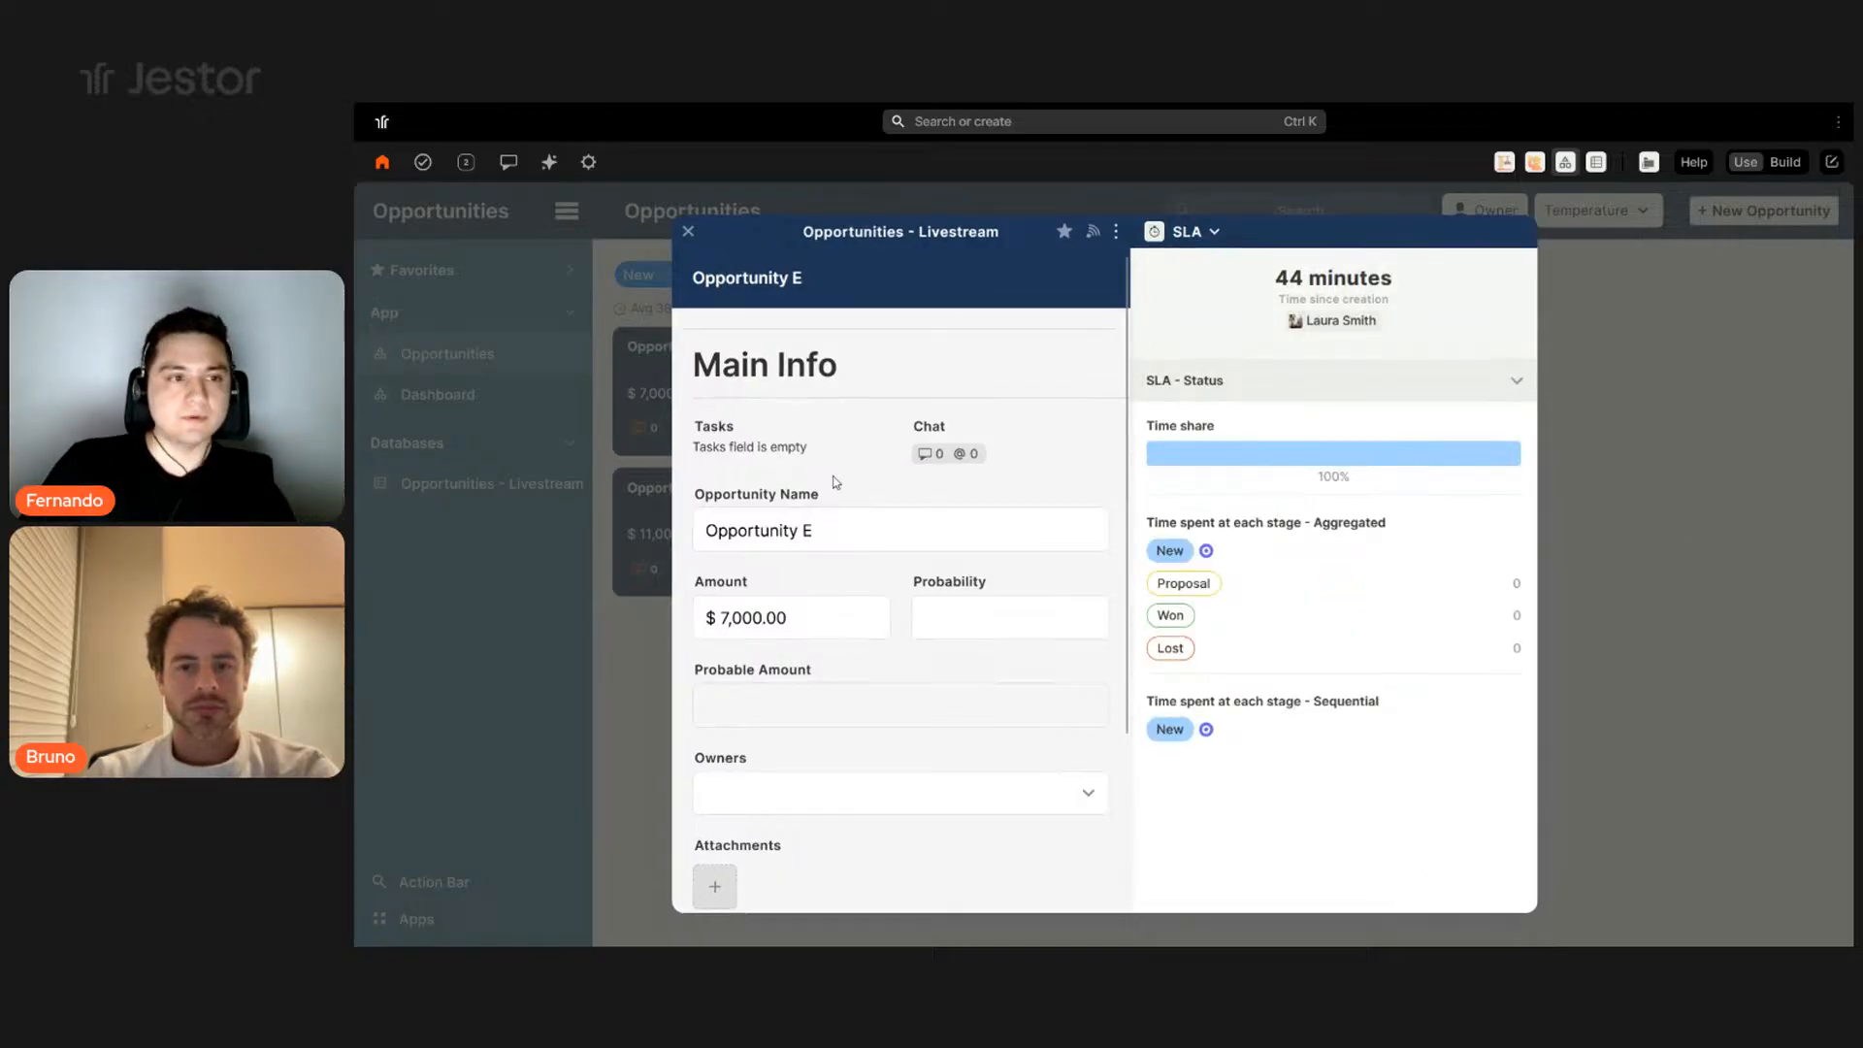
{"action": "key", "text": "Escape"}
{"action": "left_click", "coordinate": [479, 398]}
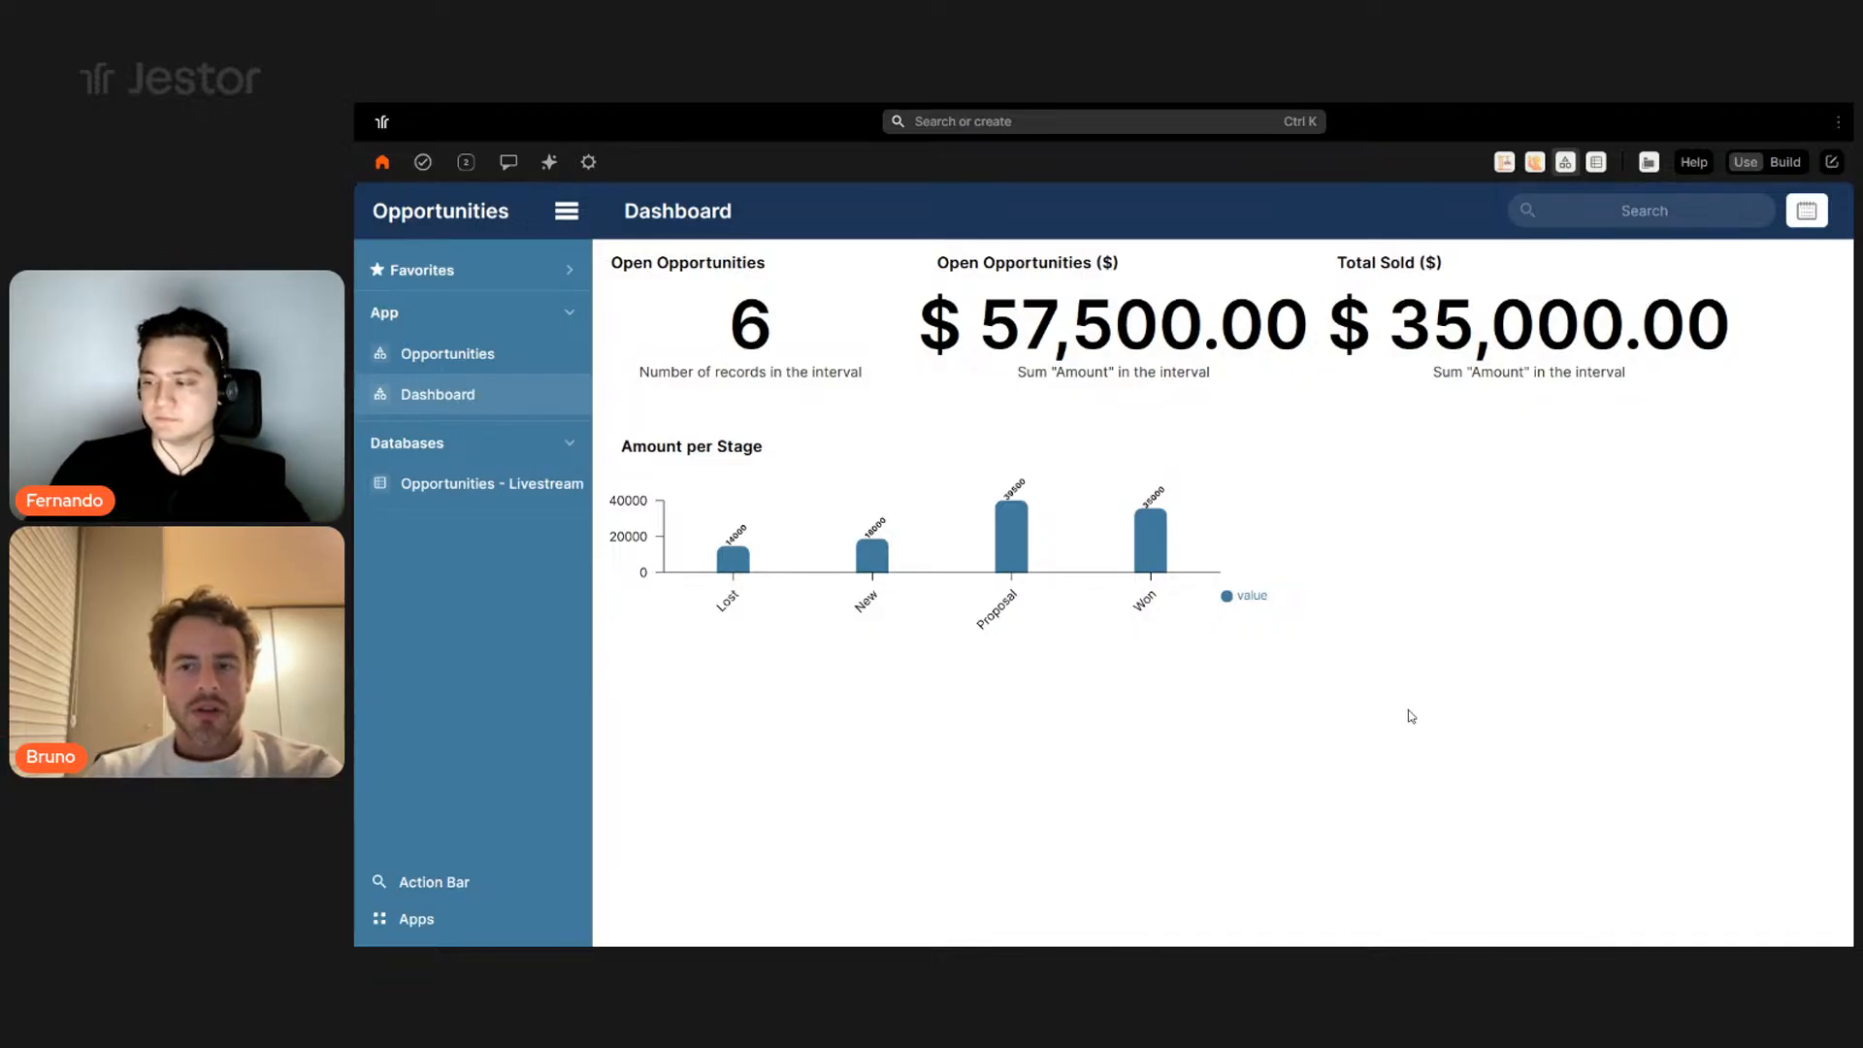
- Go from the Dashboard to the Opportunities kanban board
{"action": "left_click", "coordinate": [447, 355]}
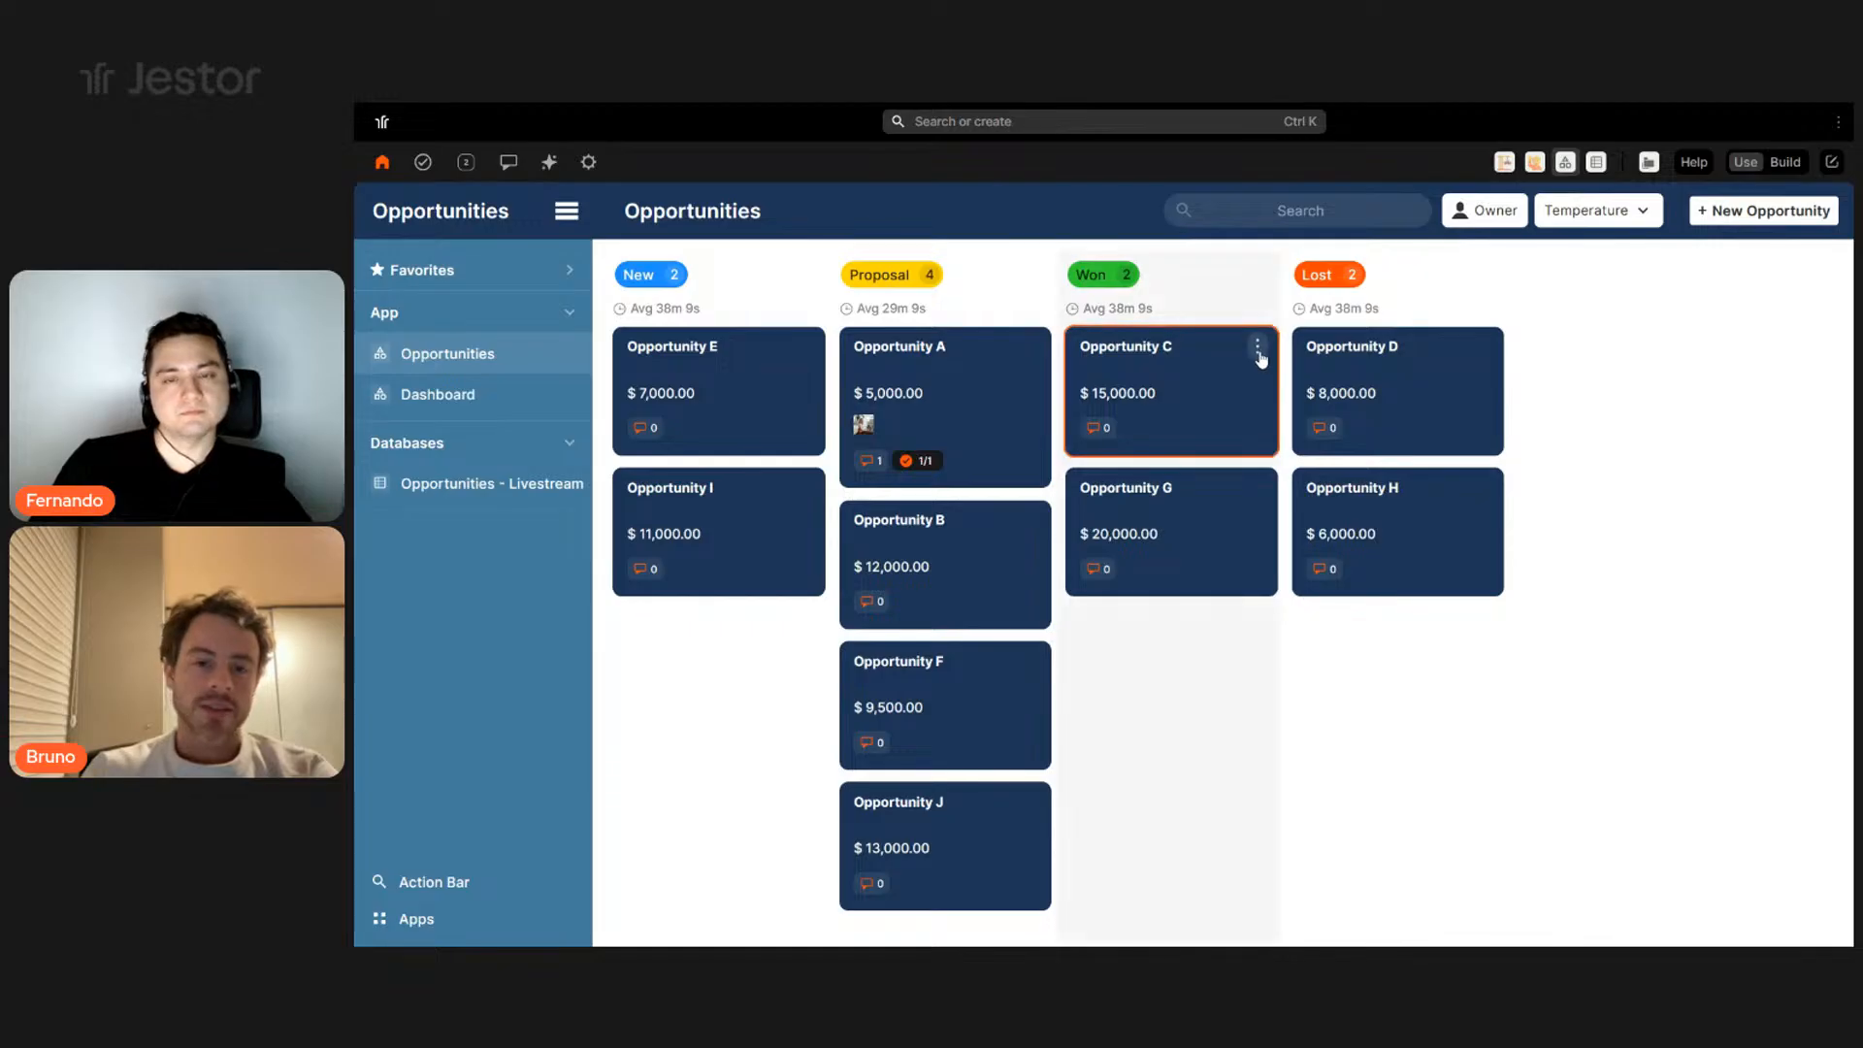
- Set the Opportunity C card's title colour to green from its options menu
{"action": "left_click", "coordinate": [1258, 351]}
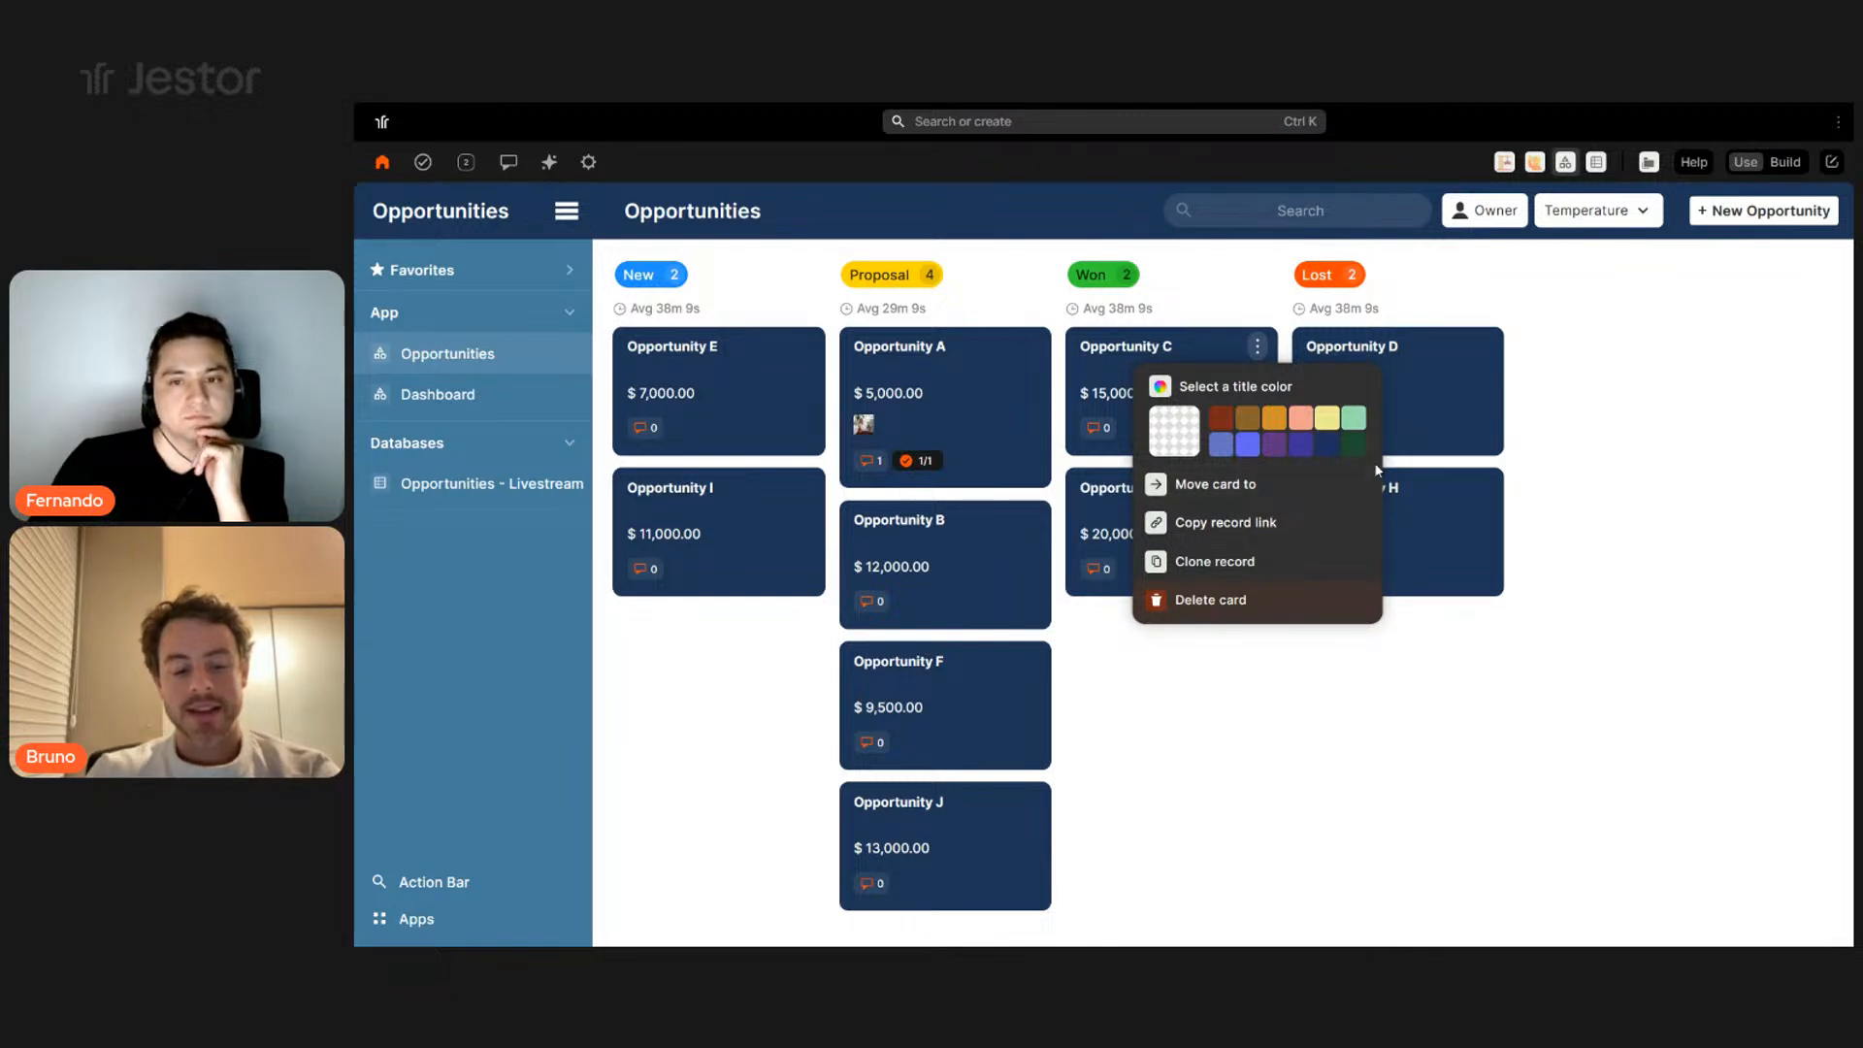
{"action": "left_click", "coordinate": [1345, 452]}
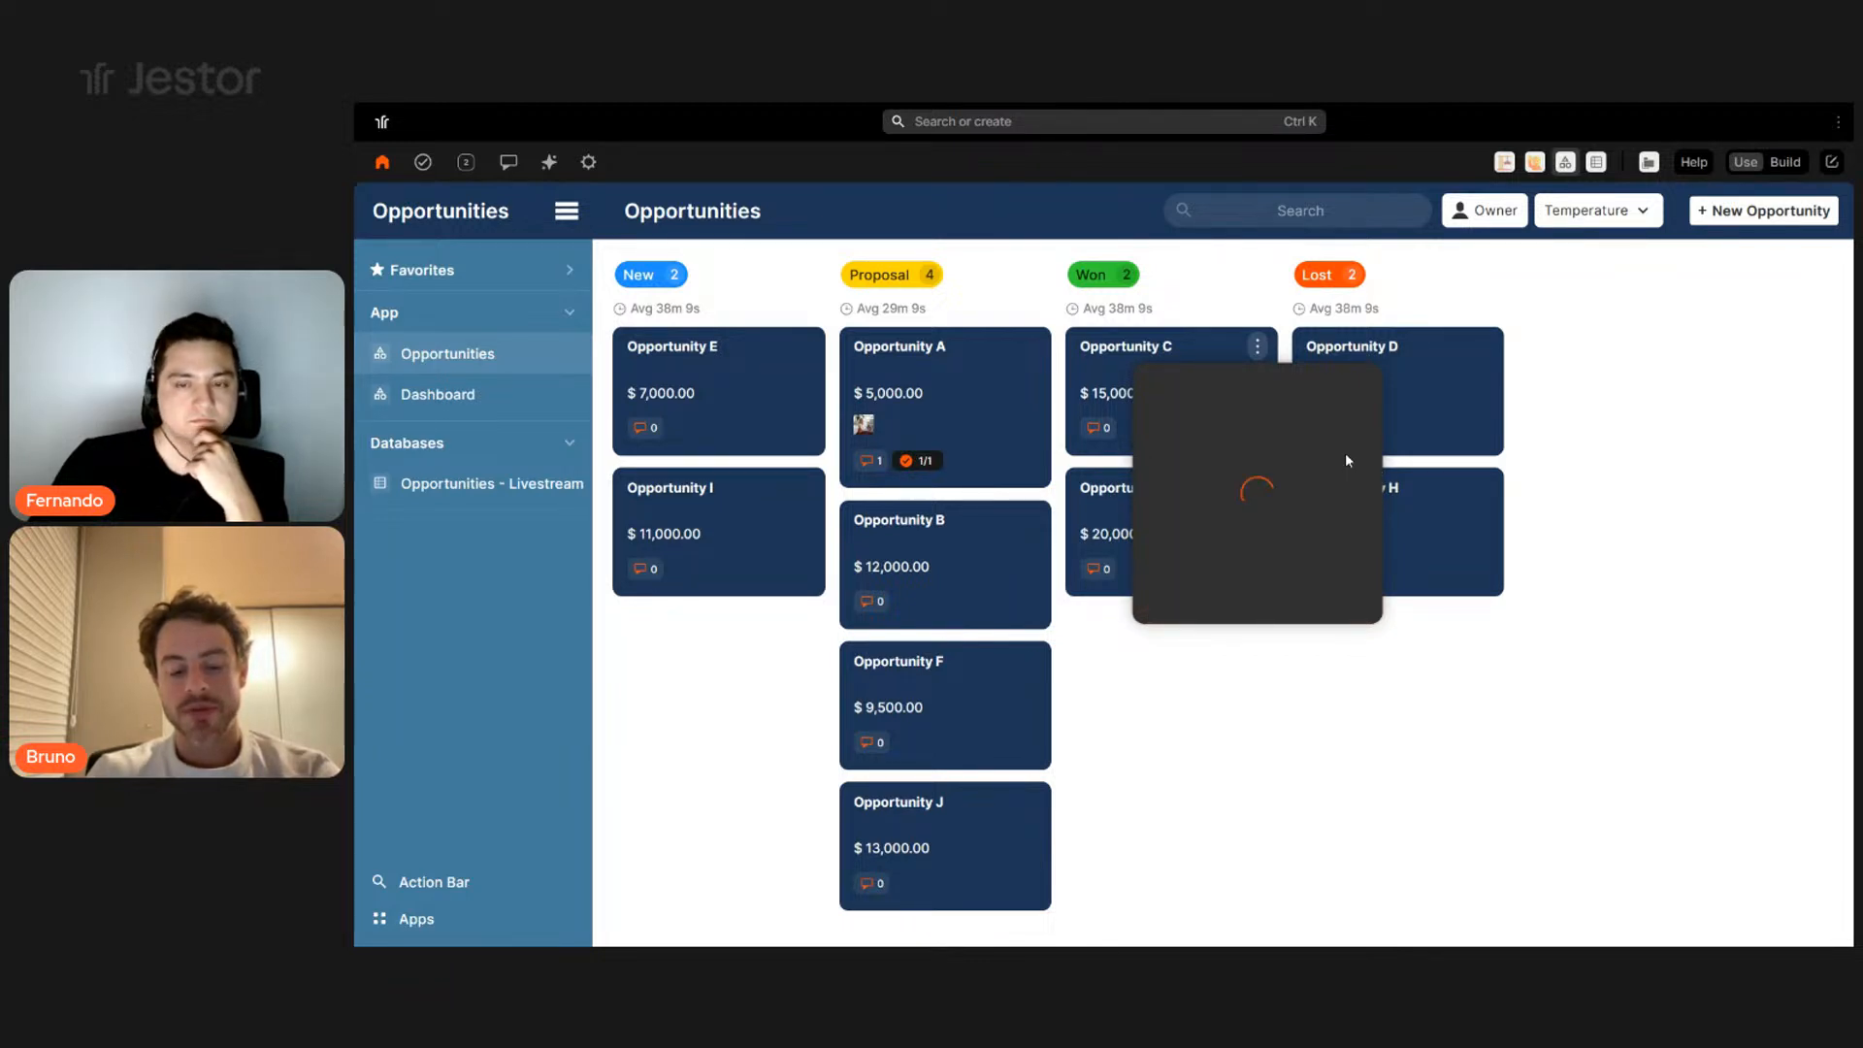
{"action": "left_click", "coordinate": [1585, 574]}
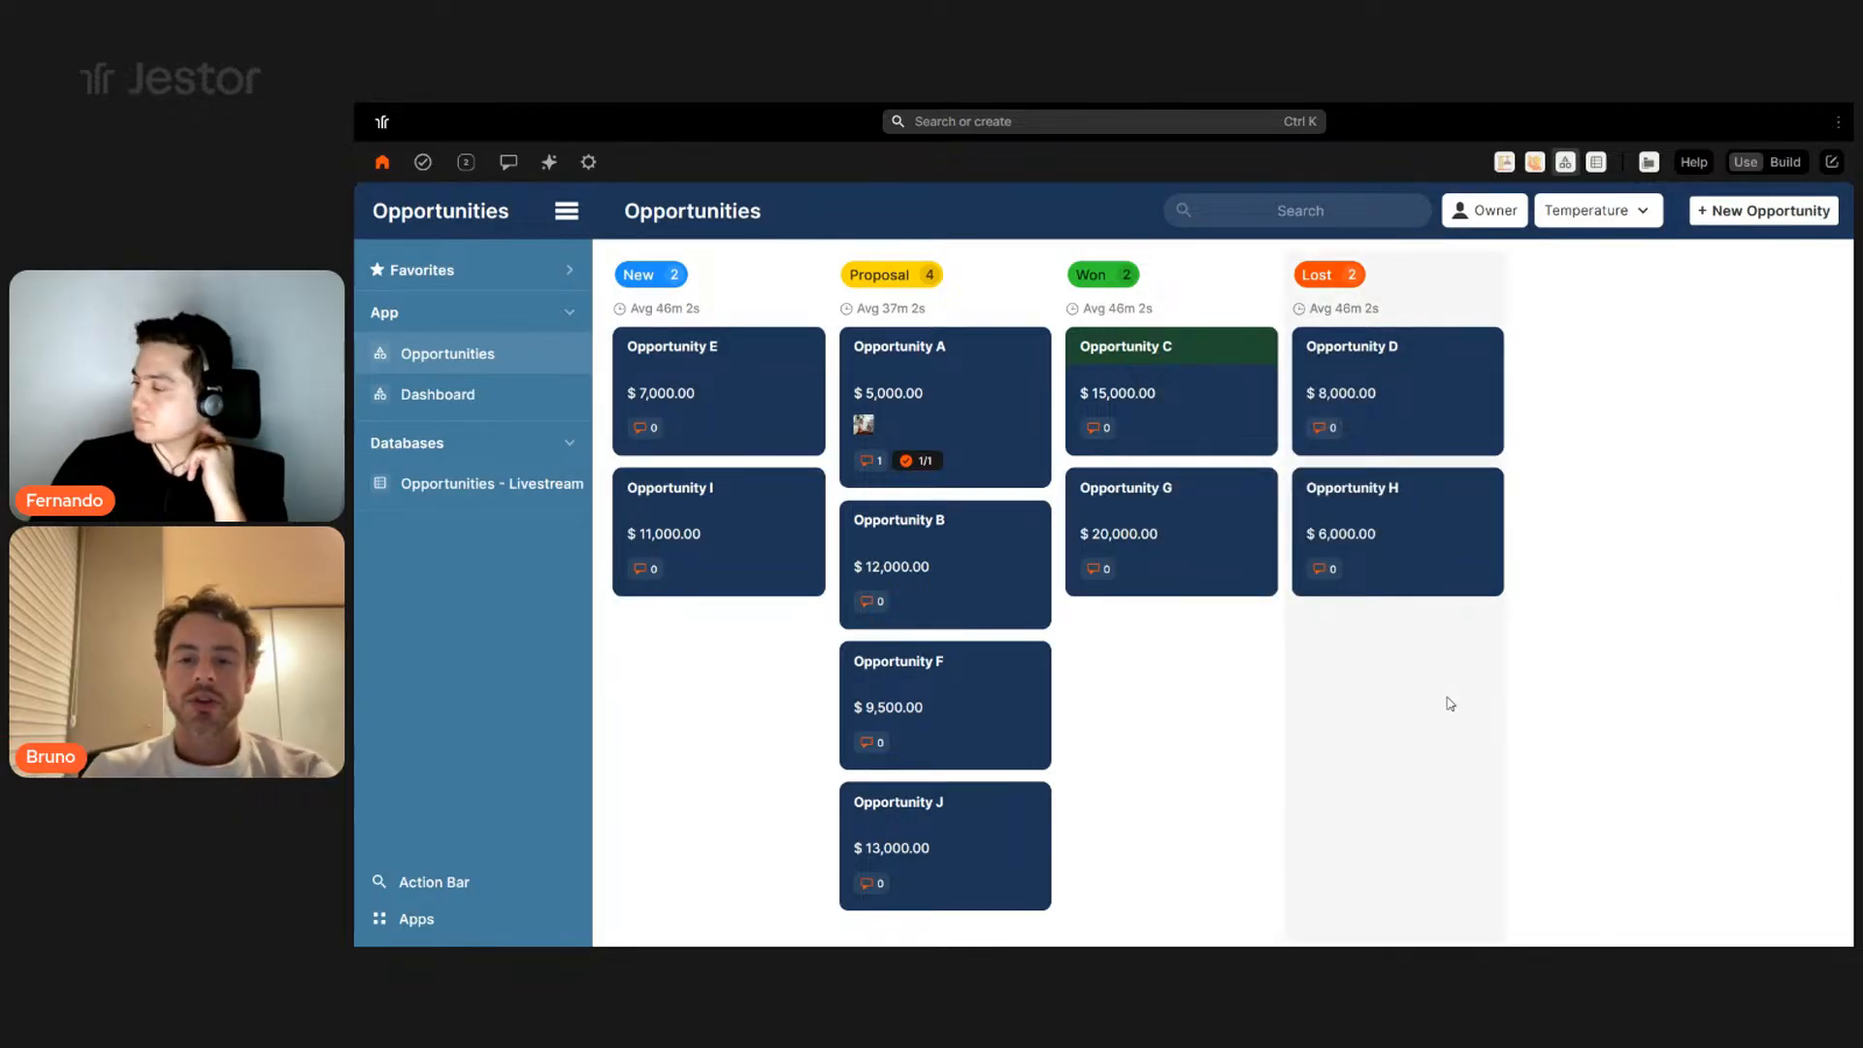